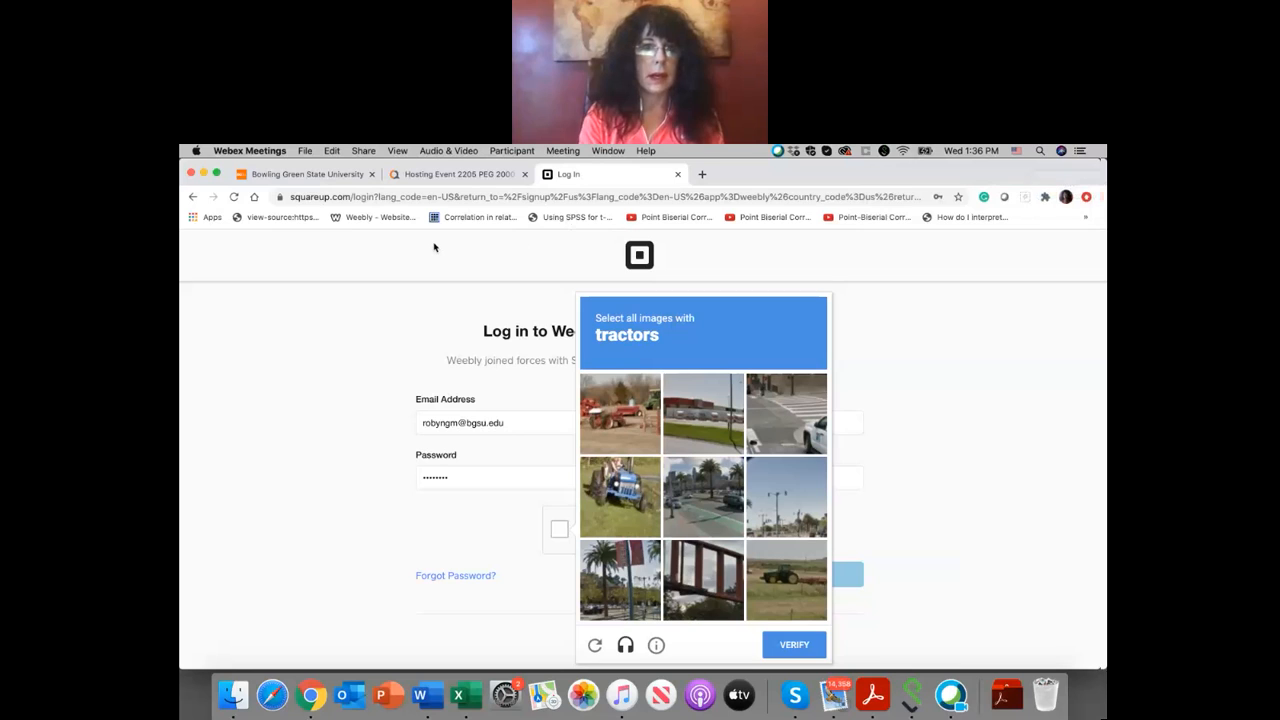
# Step: Leave the Square login form and return to the Weebly home page
pyautogui.click(193, 197)
pyautogui.click(193, 197)
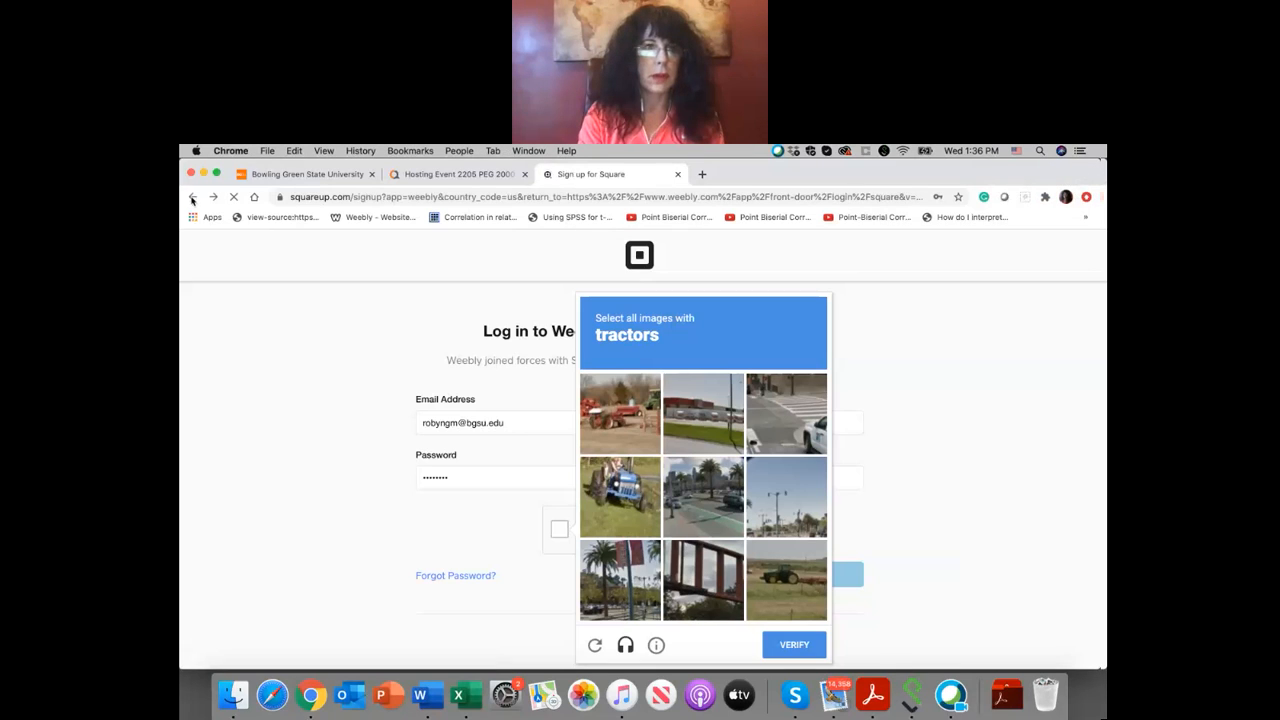
pyautogui.click(193, 197)
pyautogui.click(193, 197)
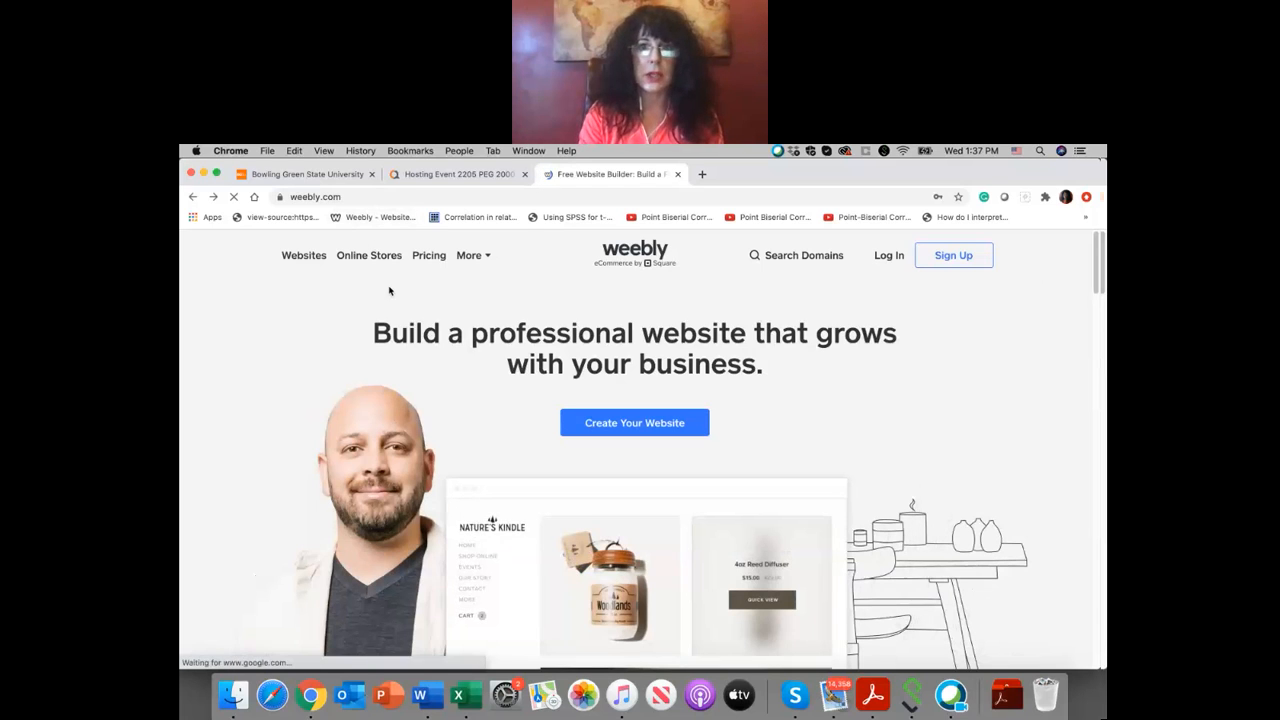
# Step: Open Weebly's sign-up page and switch to signing in with an existing Square account
pyautogui.click(952, 260)
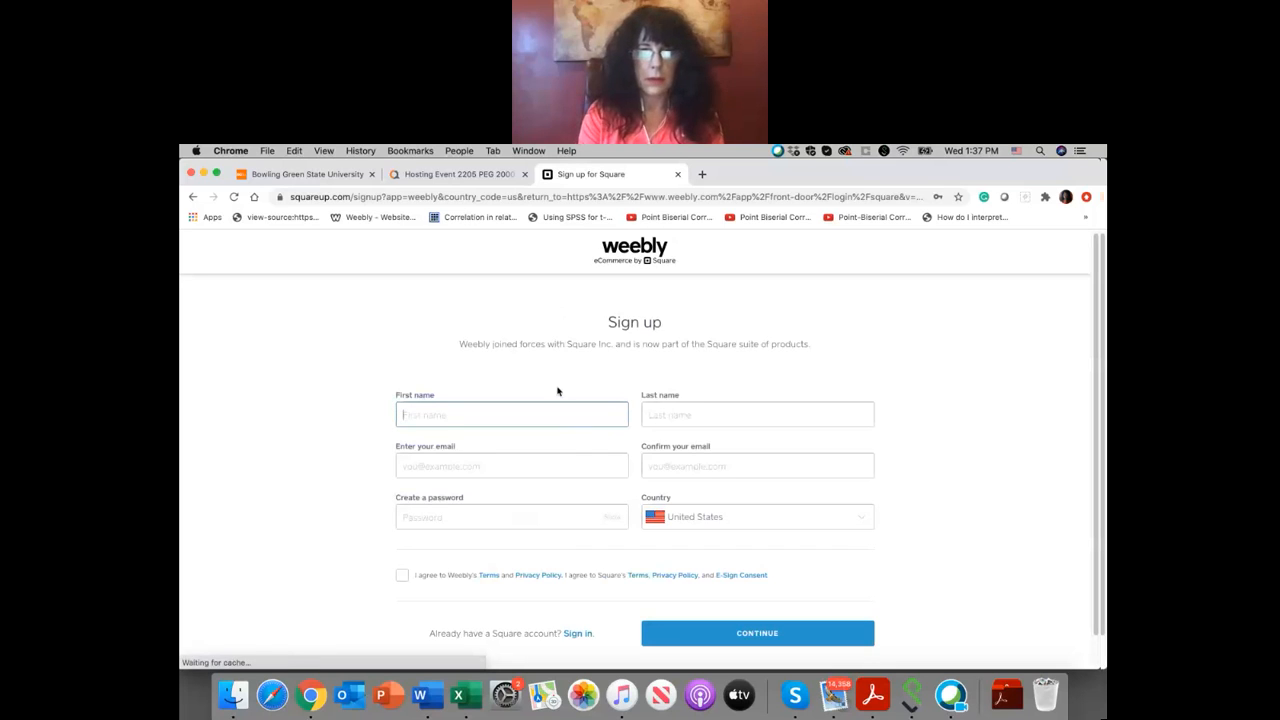
pyautogui.scroll(-1, 690, 562)
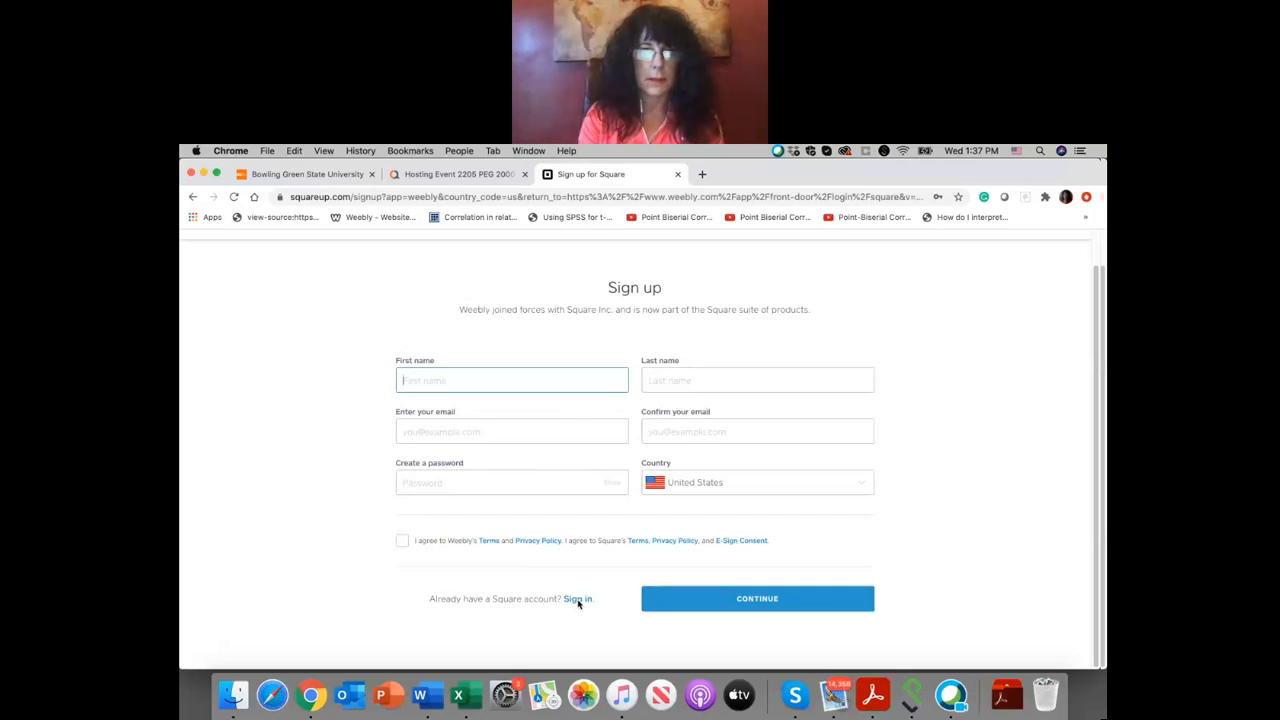
pyautogui.click(577, 600)
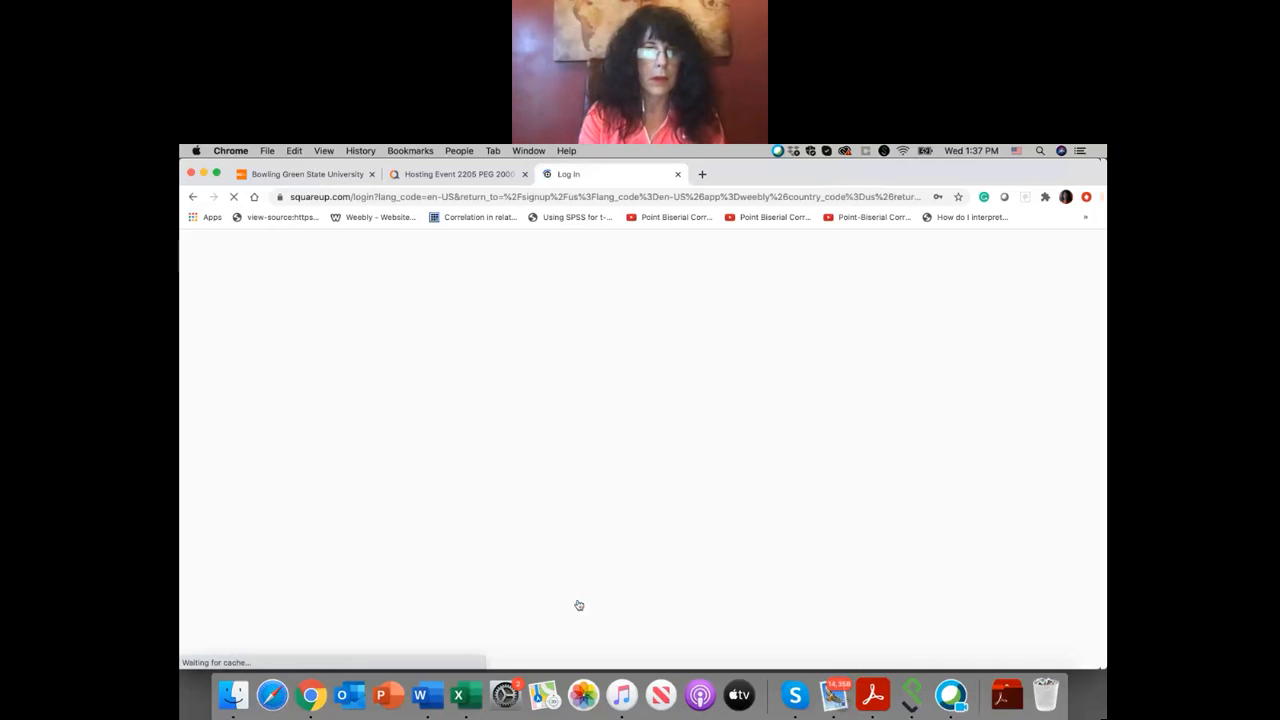
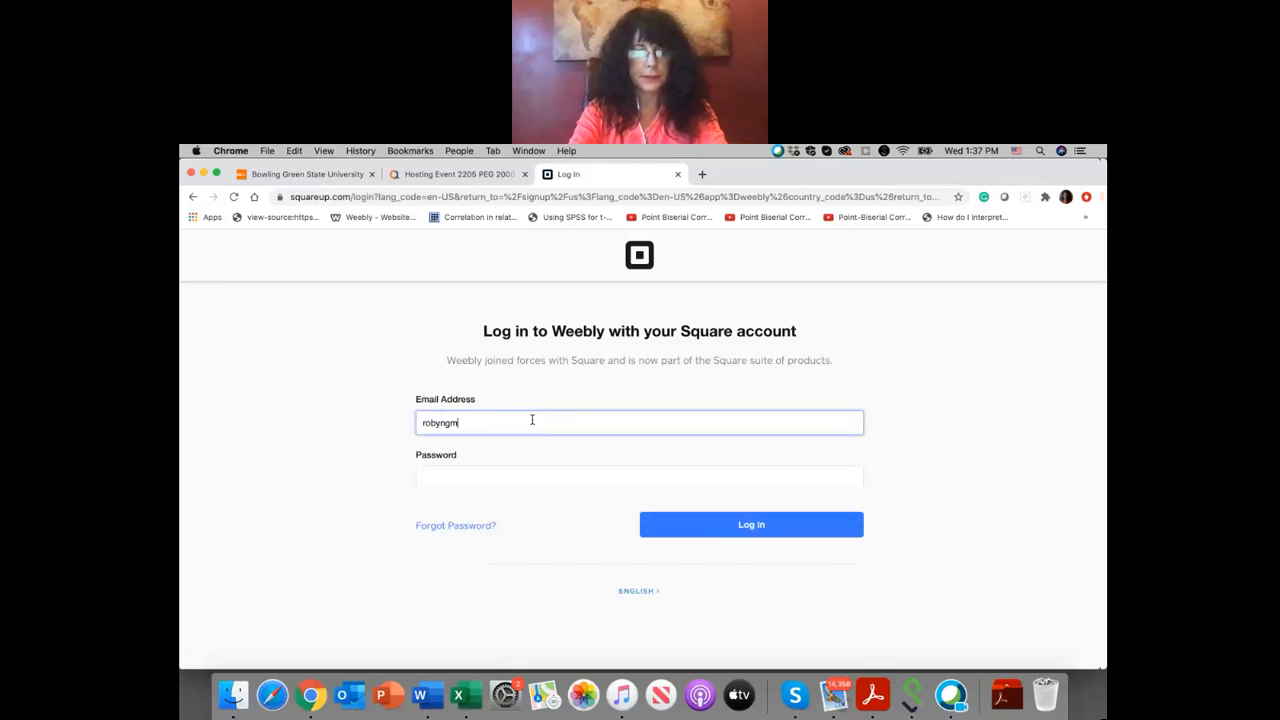
# Step: Enter the account's email address and password in the Square login form and submit it
pyautogui.press('Tab')
pyautogui.write('*********')
pyautogui.click(743, 527)
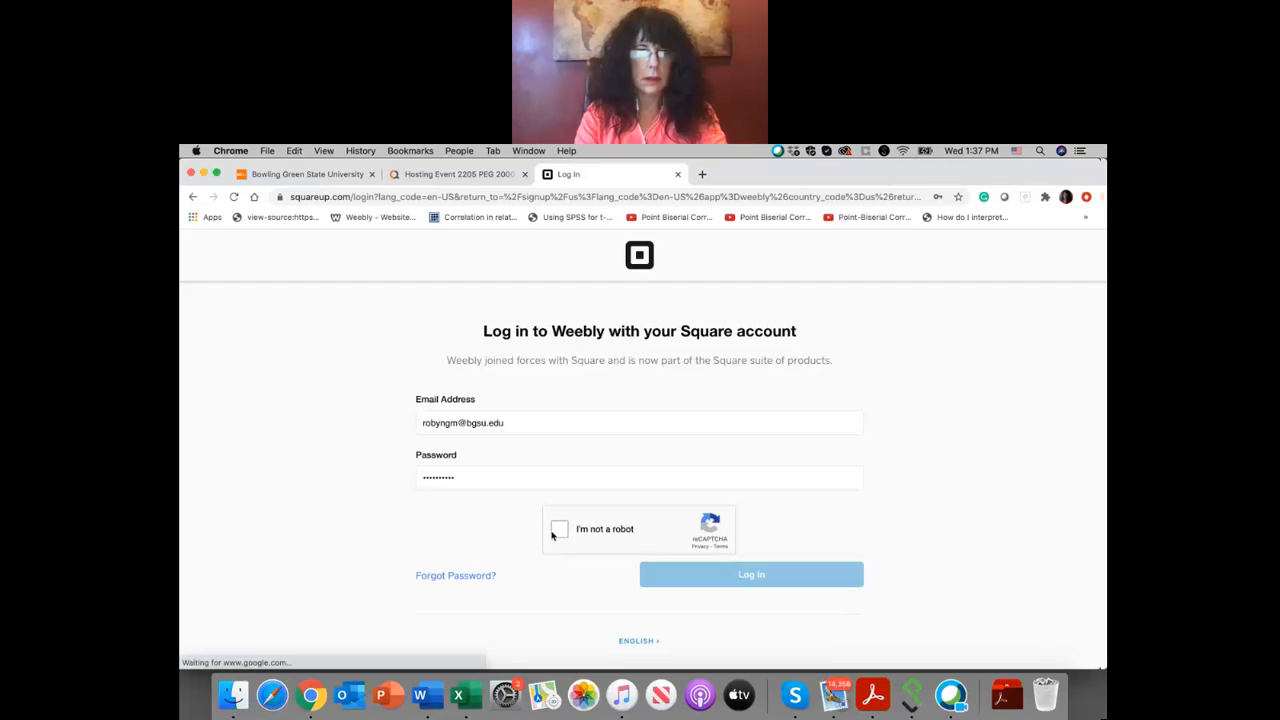
# Step: Start the robot check and try to verify by selecting all images with a fire hydrant
pyautogui.click(556, 533)
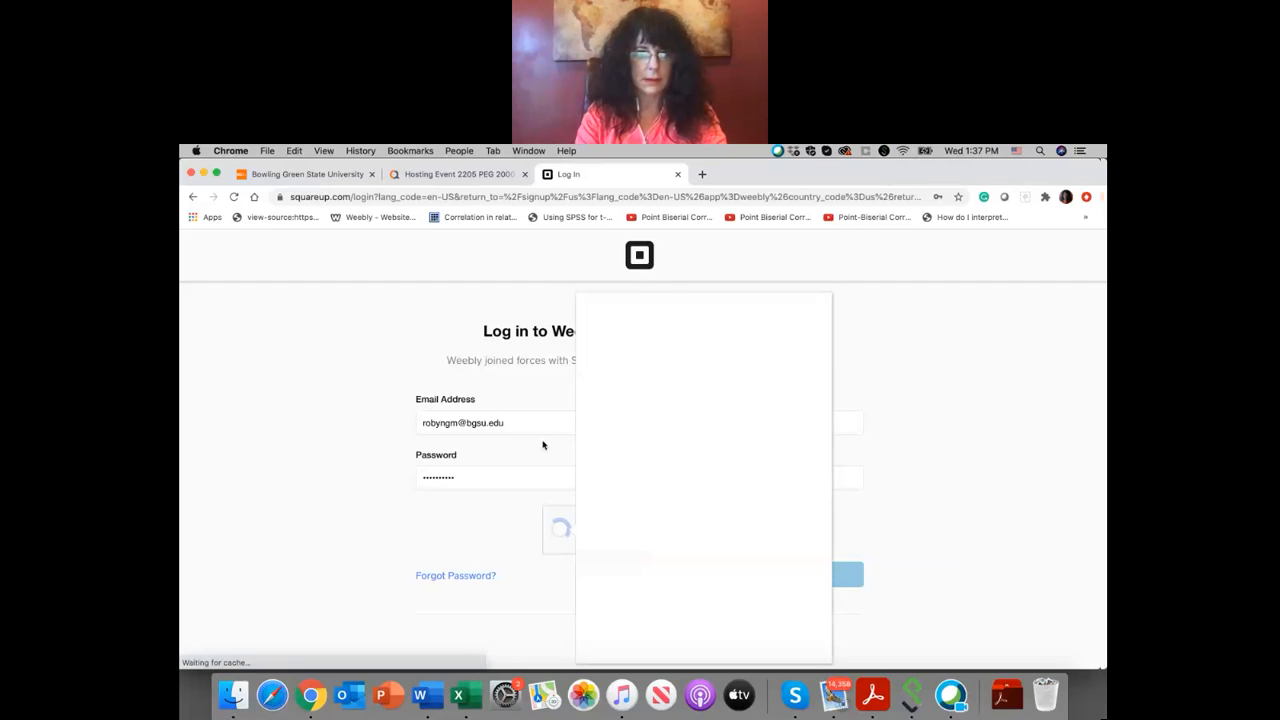
pyautogui.click(699, 406)
pyautogui.click(628, 412)
pyautogui.click(714, 595)
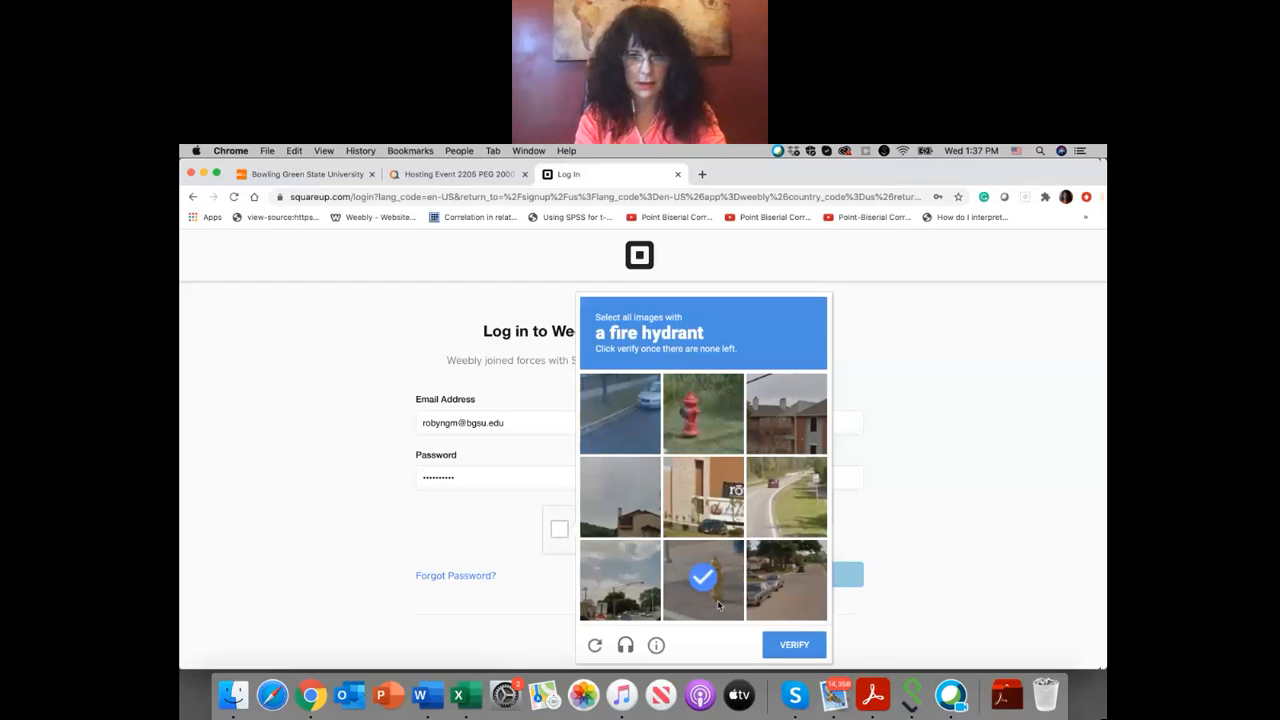
pyautogui.click(796, 645)
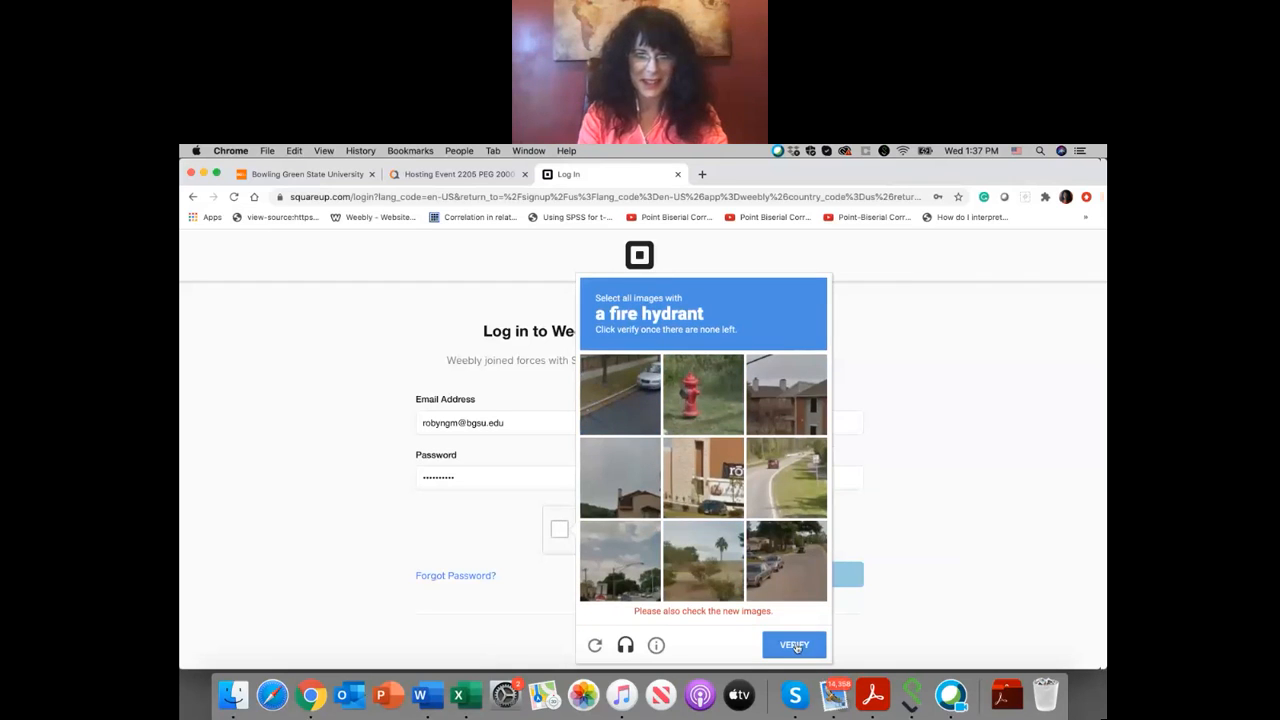
pyautogui.click(771, 476)
pyautogui.click(703, 495)
pyautogui.click(696, 385)
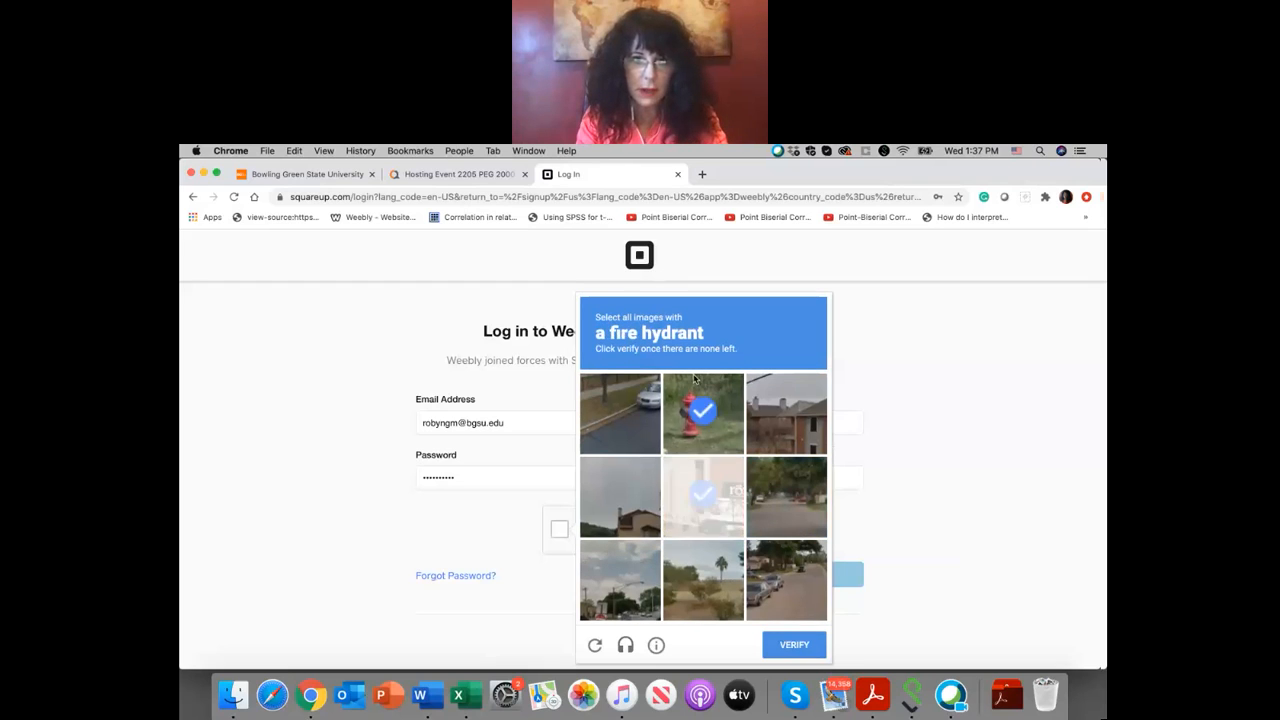
pyautogui.click(785, 646)
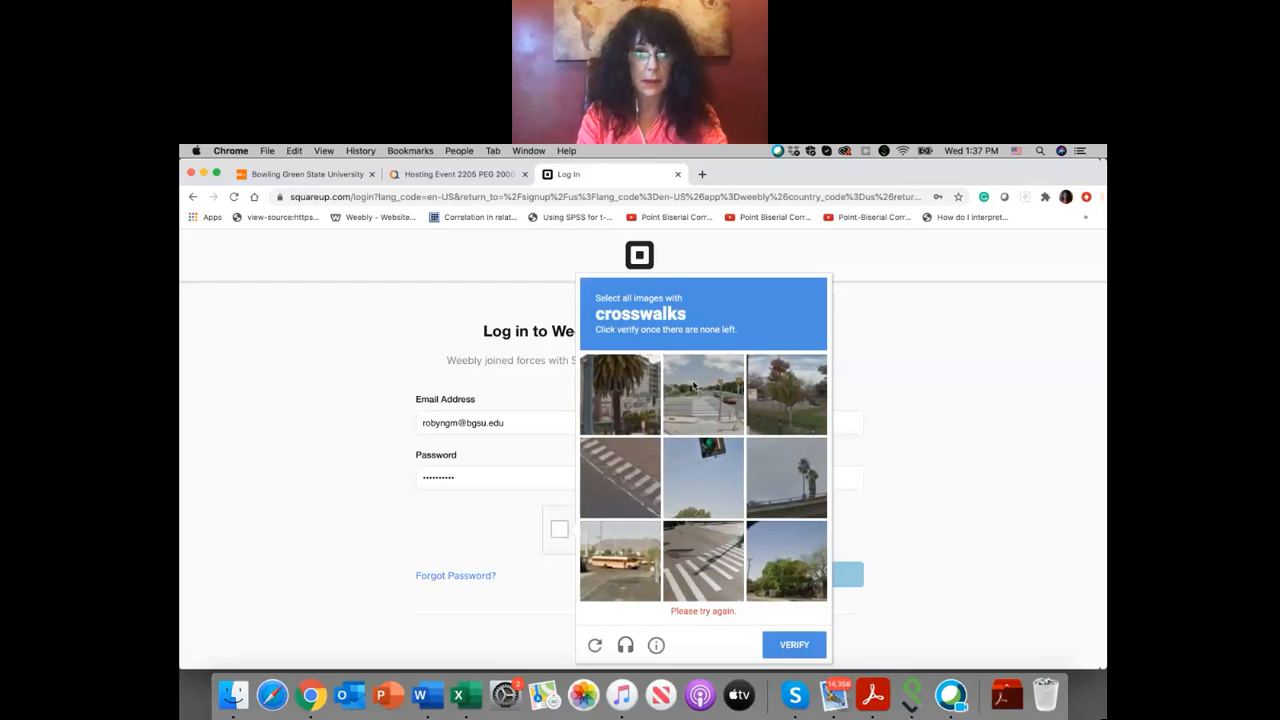
# Step: Select all images with crosswalks, verify the robot check and submit the Square login
pyautogui.click(696, 388)
pyautogui.click(620, 495)
pyautogui.click(699, 622)
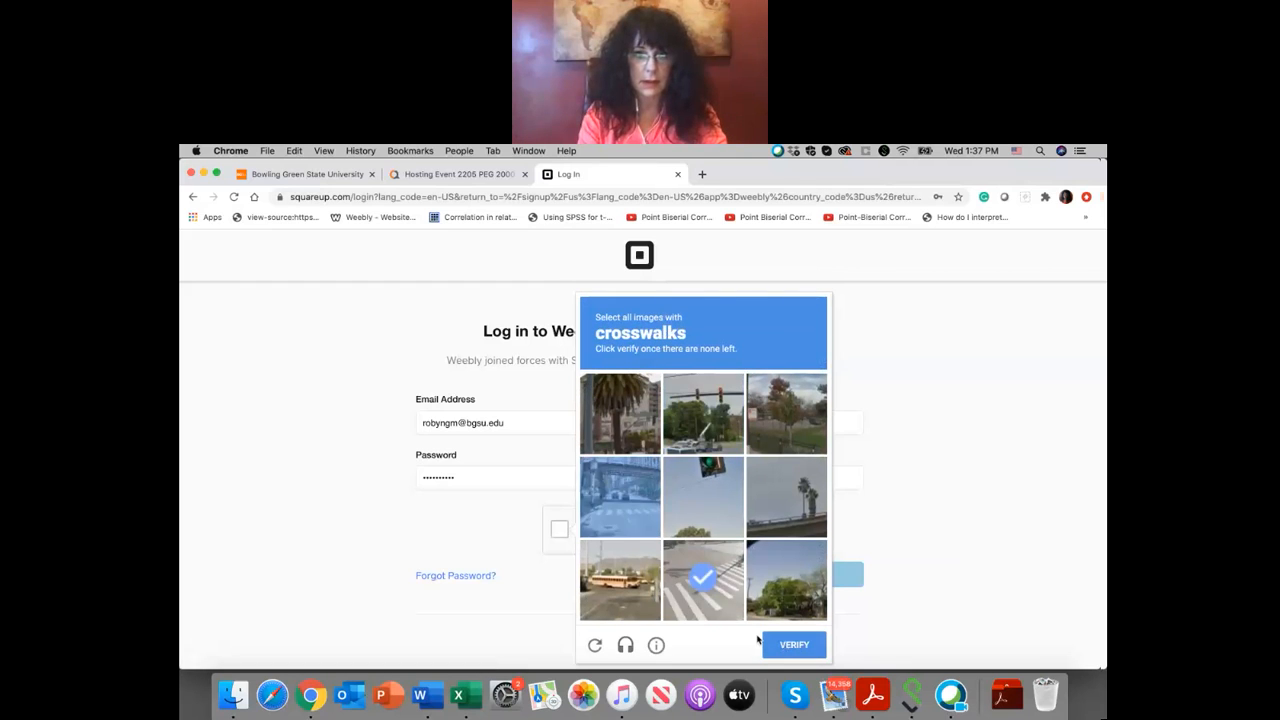
pyautogui.click(606, 493)
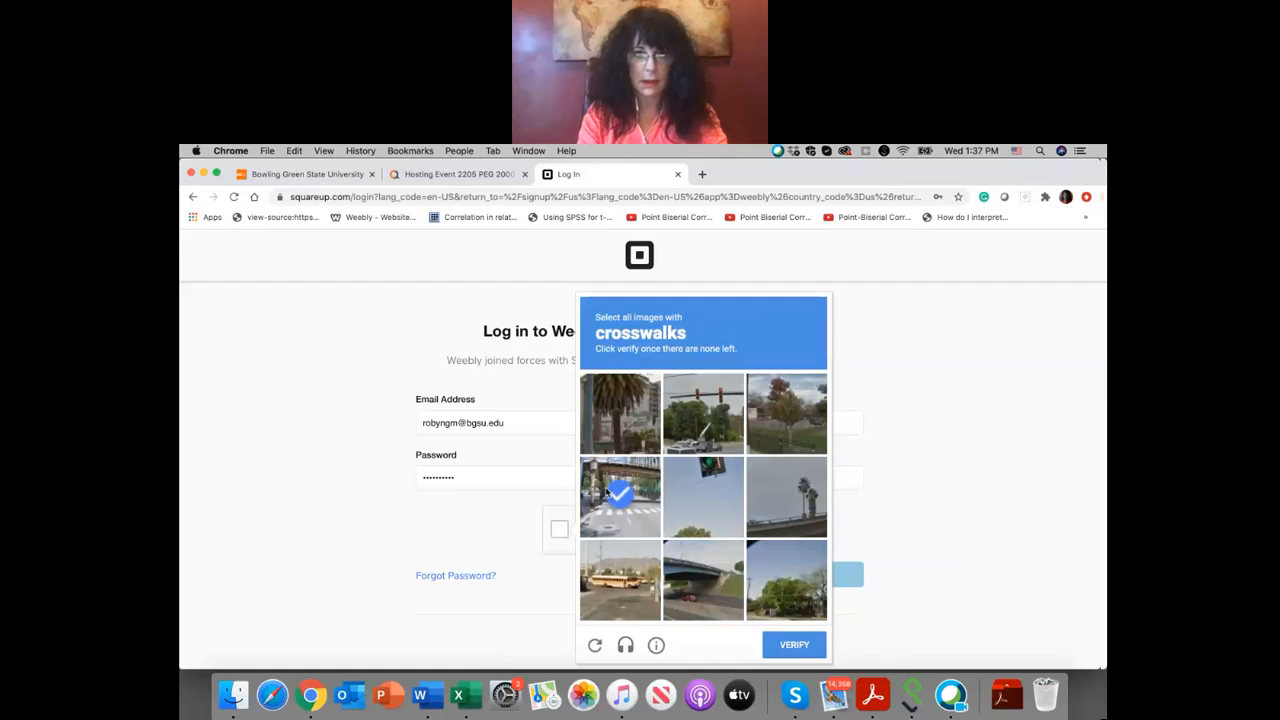
pyautogui.click(791, 645)
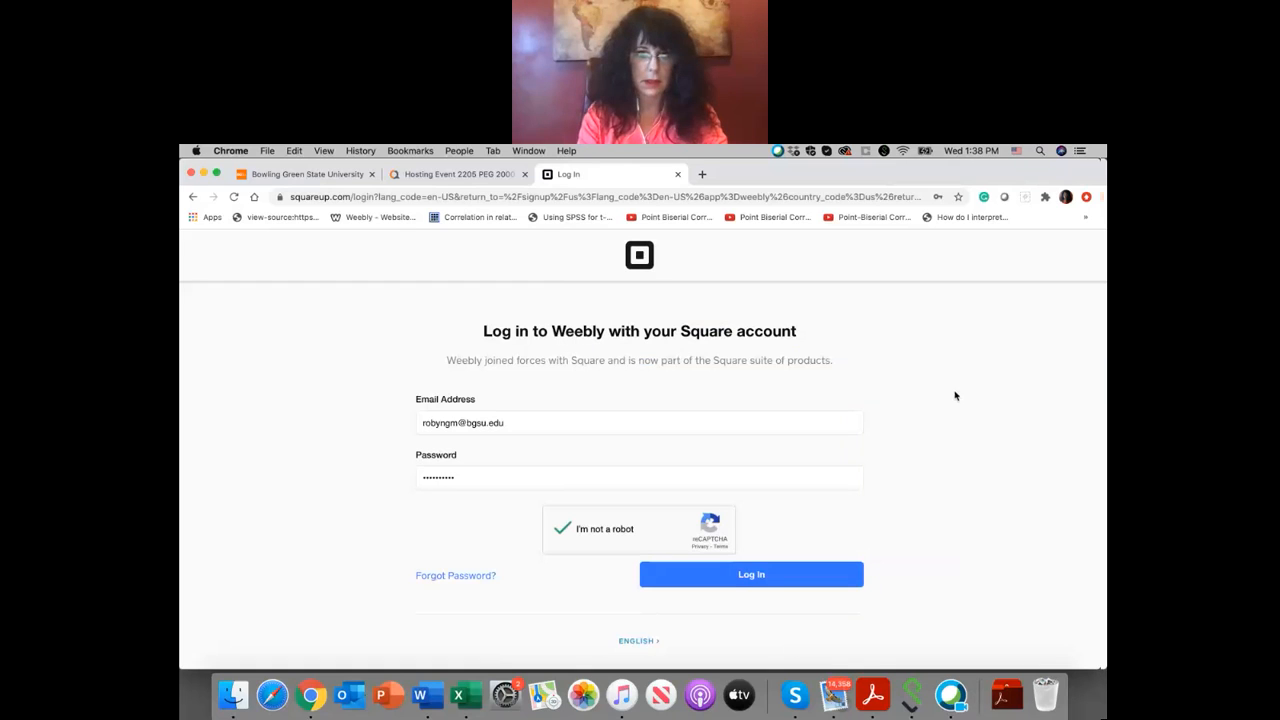
pyautogui.click(771, 586)
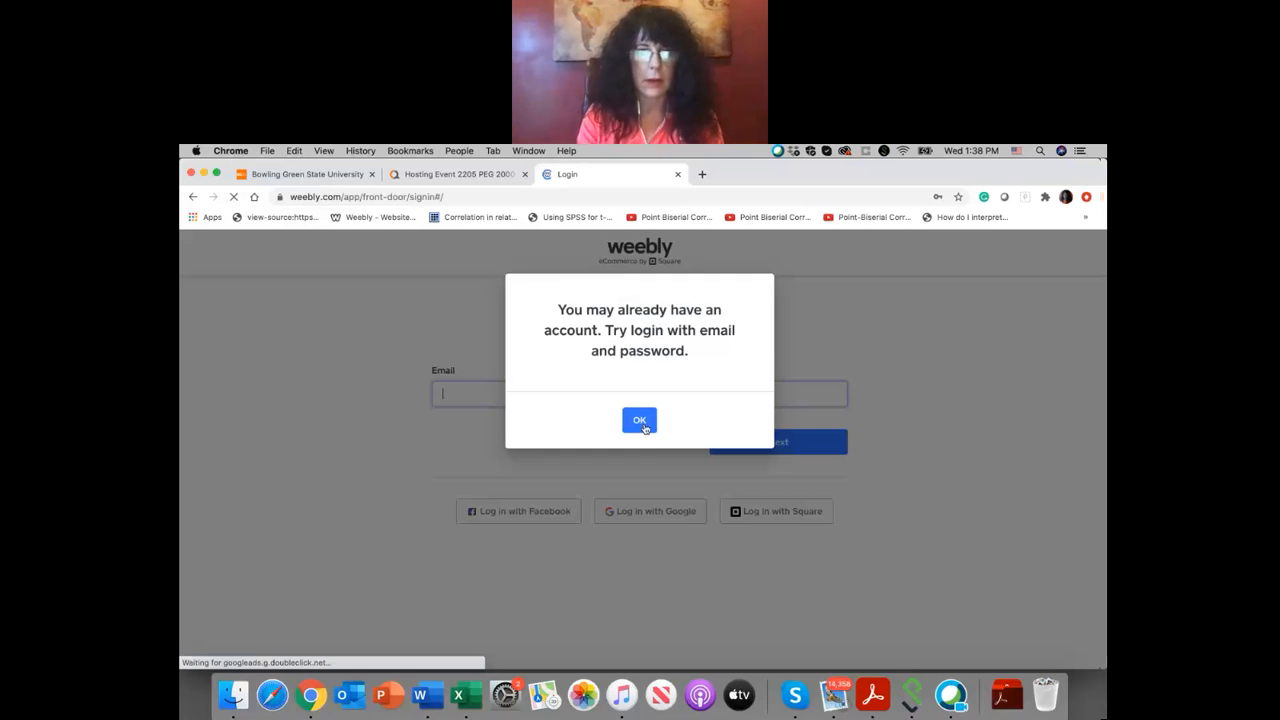
# Step: Dismiss the existing-account notice, log in to Weebly with the account email and password, and close the browser's password warning
pyautogui.click(641, 421)
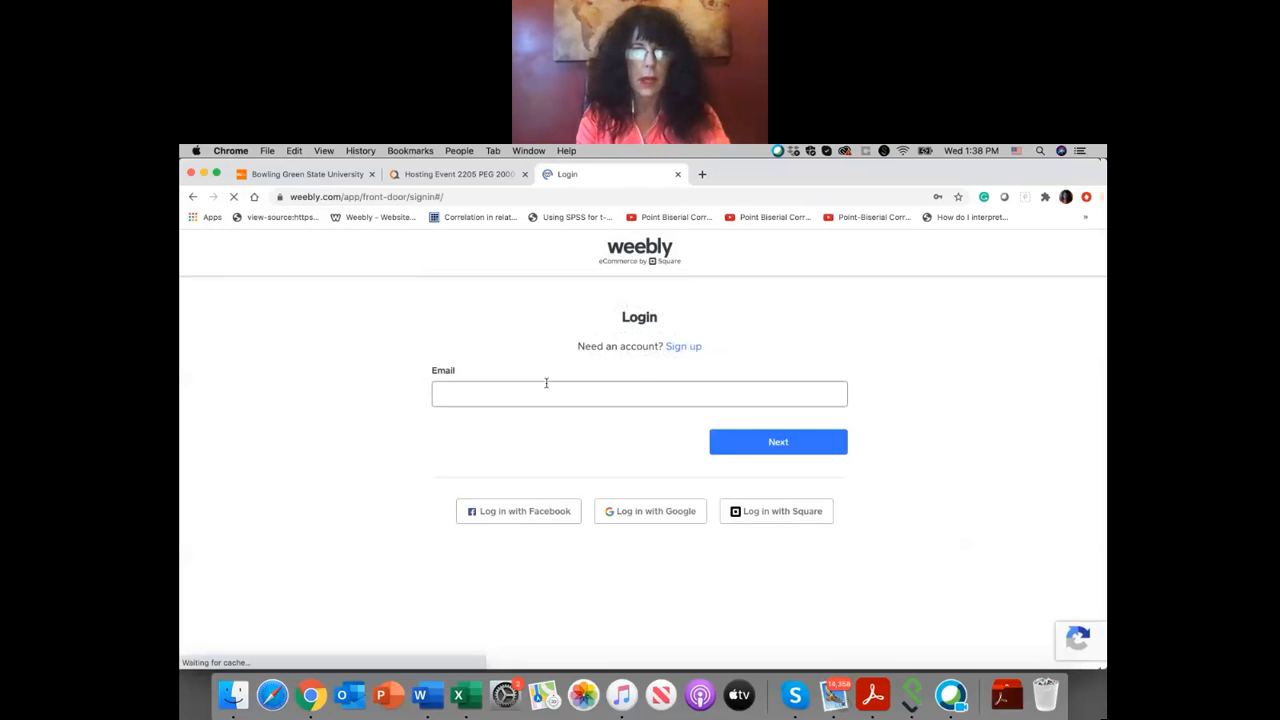
pyautogui.click(513, 391)
pyautogui.write('robyn')
pyautogui.click(522, 417)
pyautogui.click(766, 451)
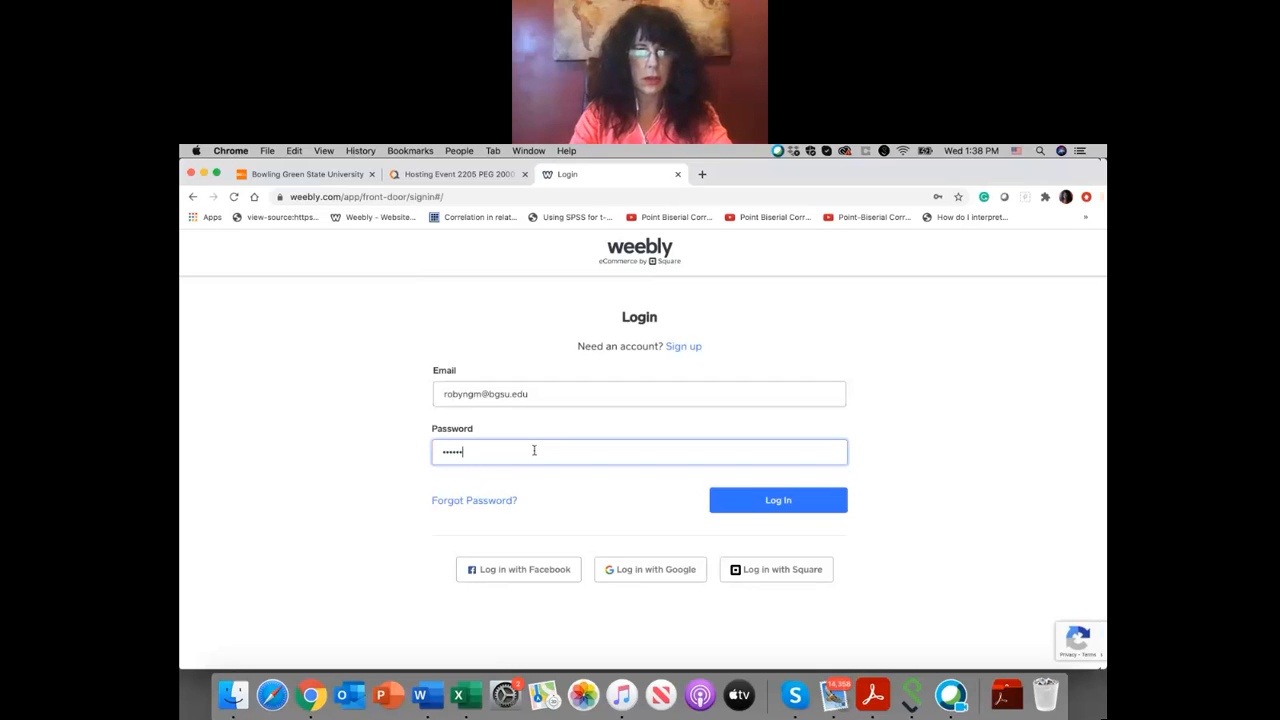
pyautogui.click(786, 505)
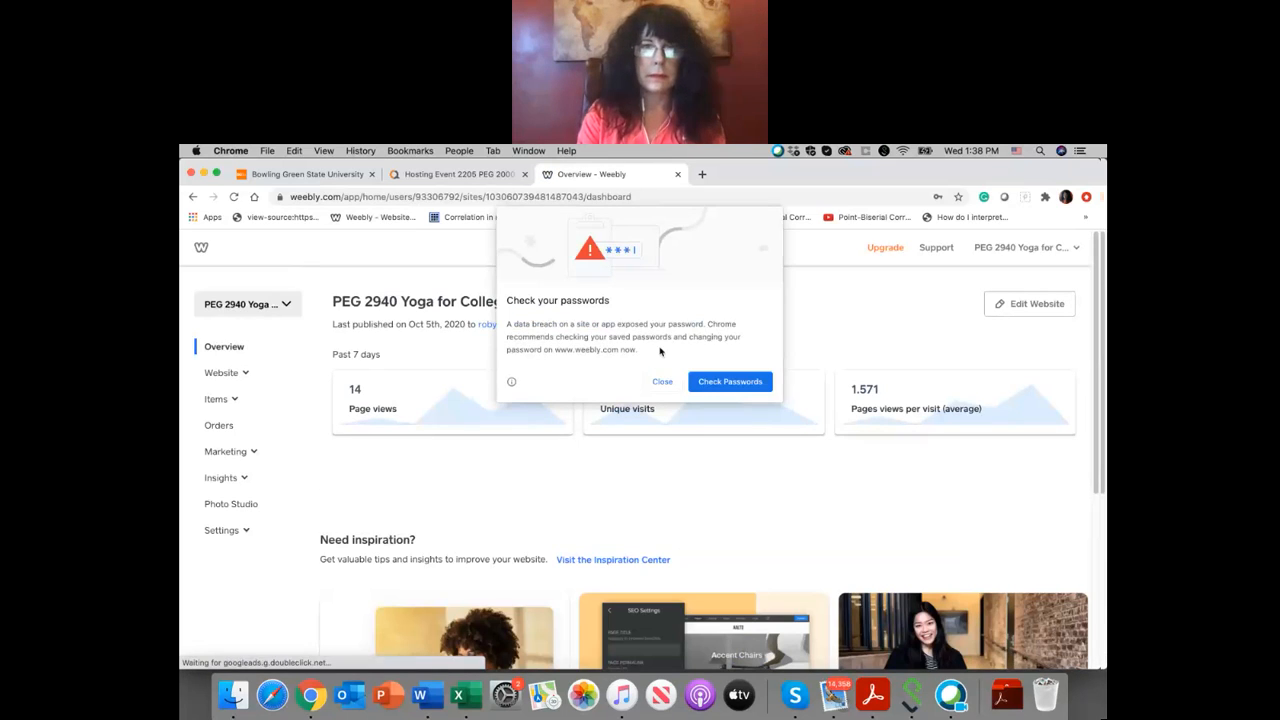
pyautogui.click(661, 382)
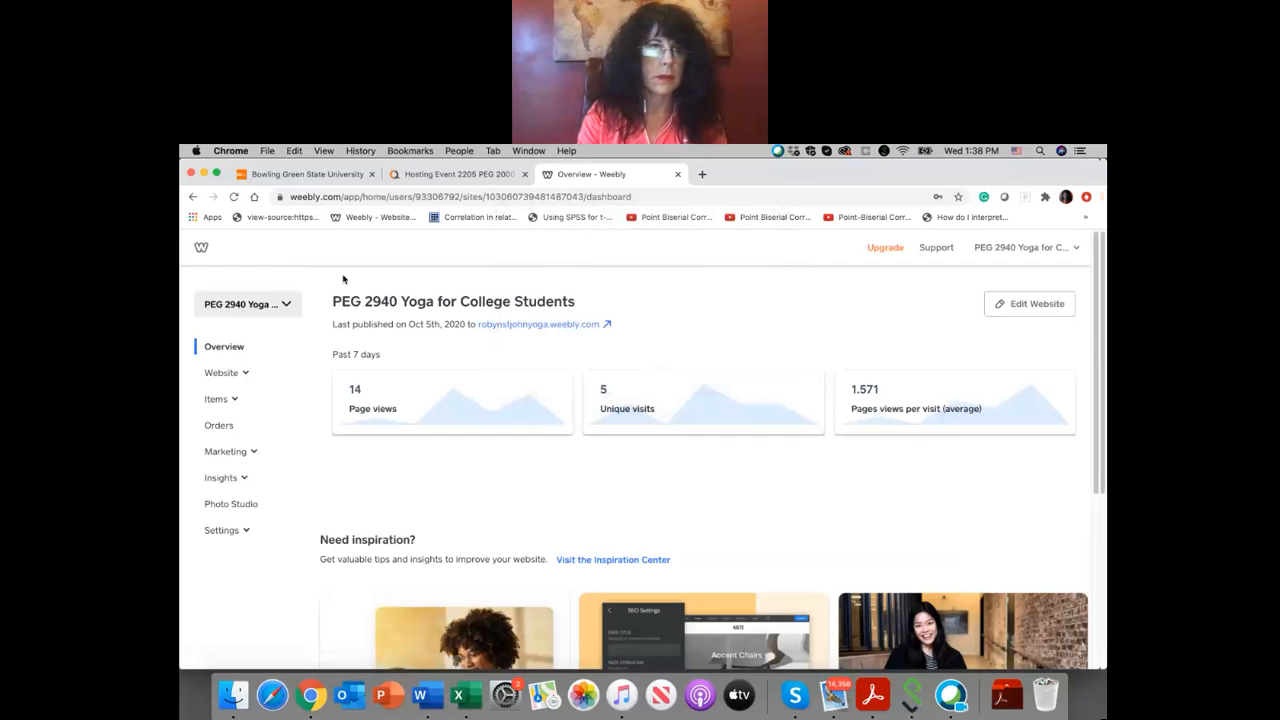
# Step: Open the published PEG 2940 Yoga for College Students site and look through its home page from the banner to the relaxation section
pyautogui.click(282, 308)
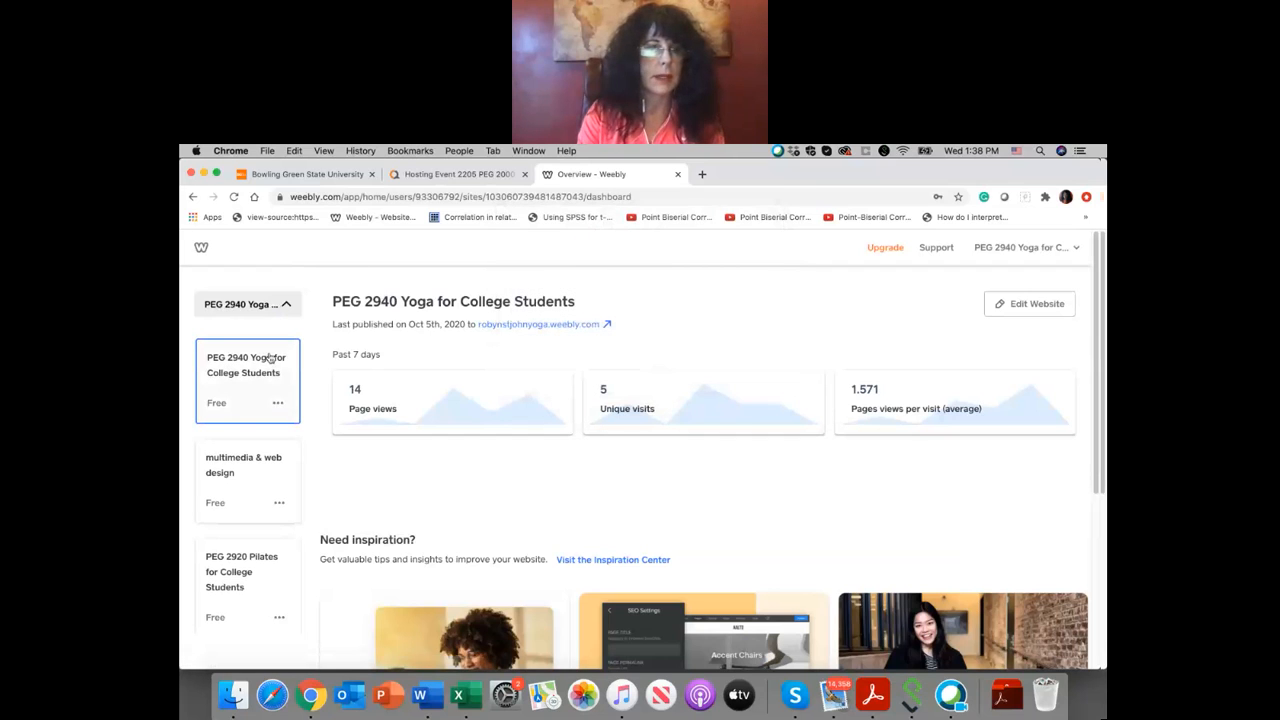
pyautogui.click(578, 326)
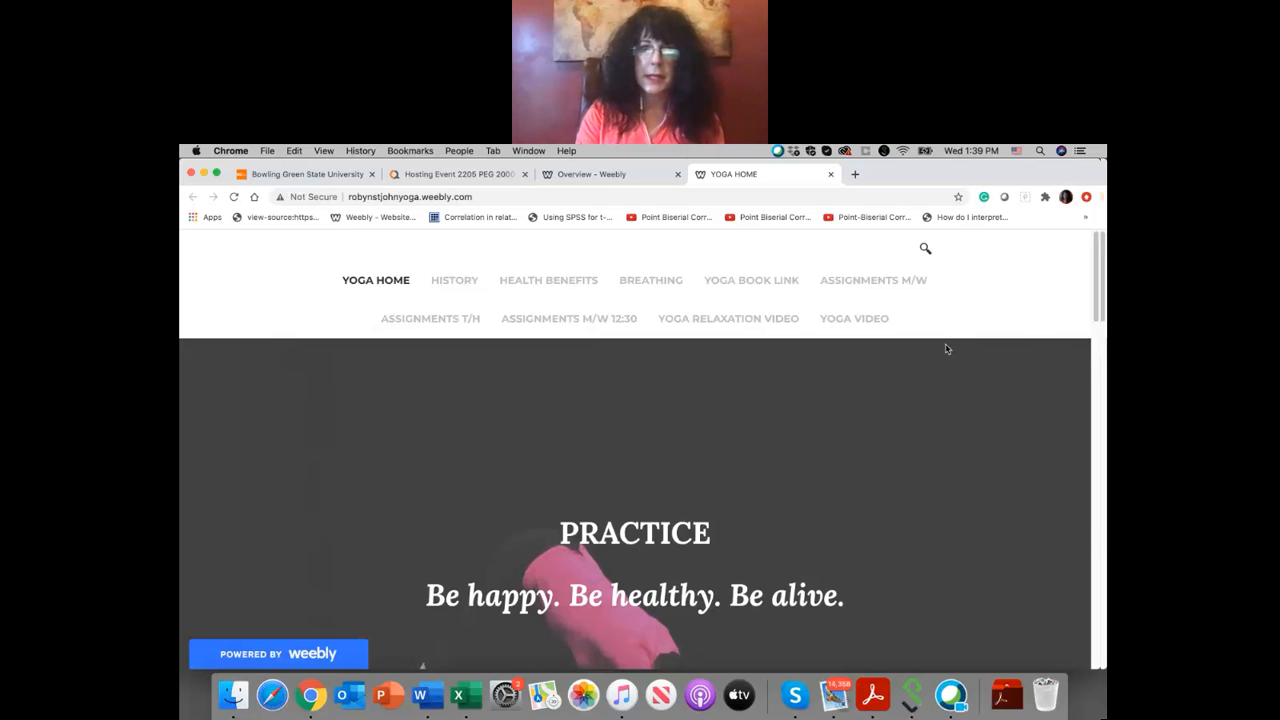
pyautogui.scroll(-5, 947, 349)
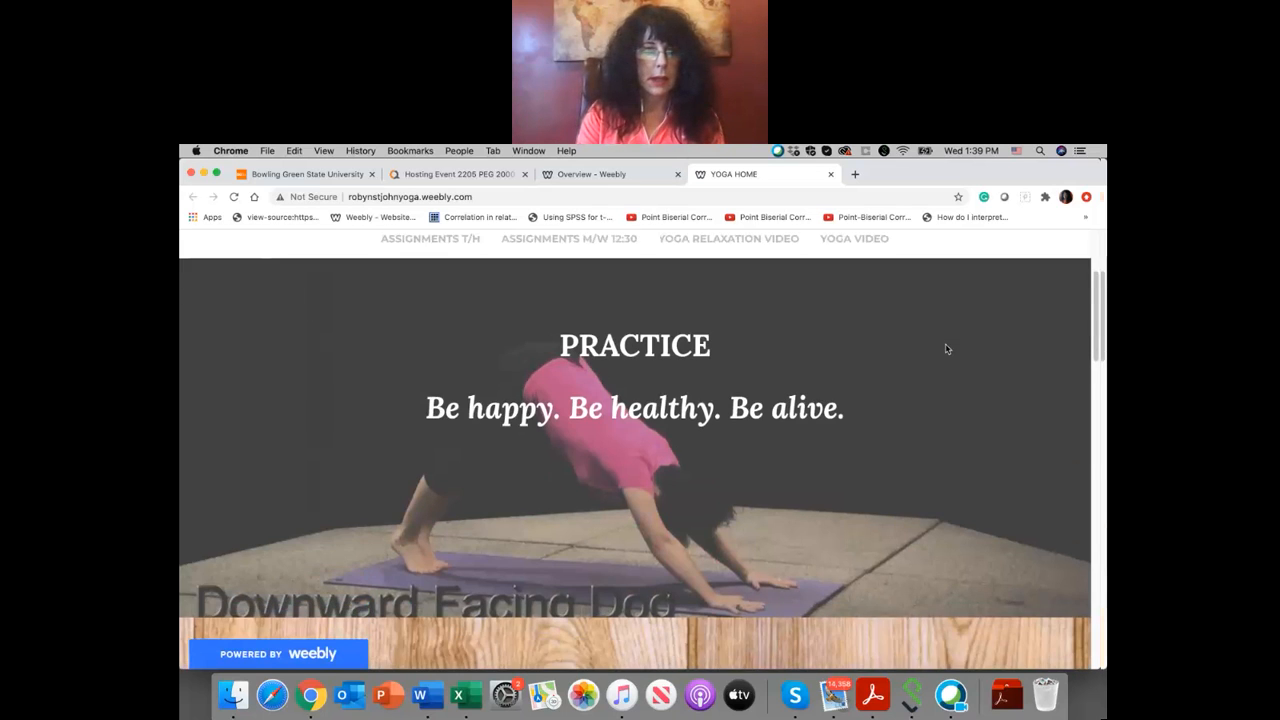
pyautogui.scroll(-15, 871, 380)
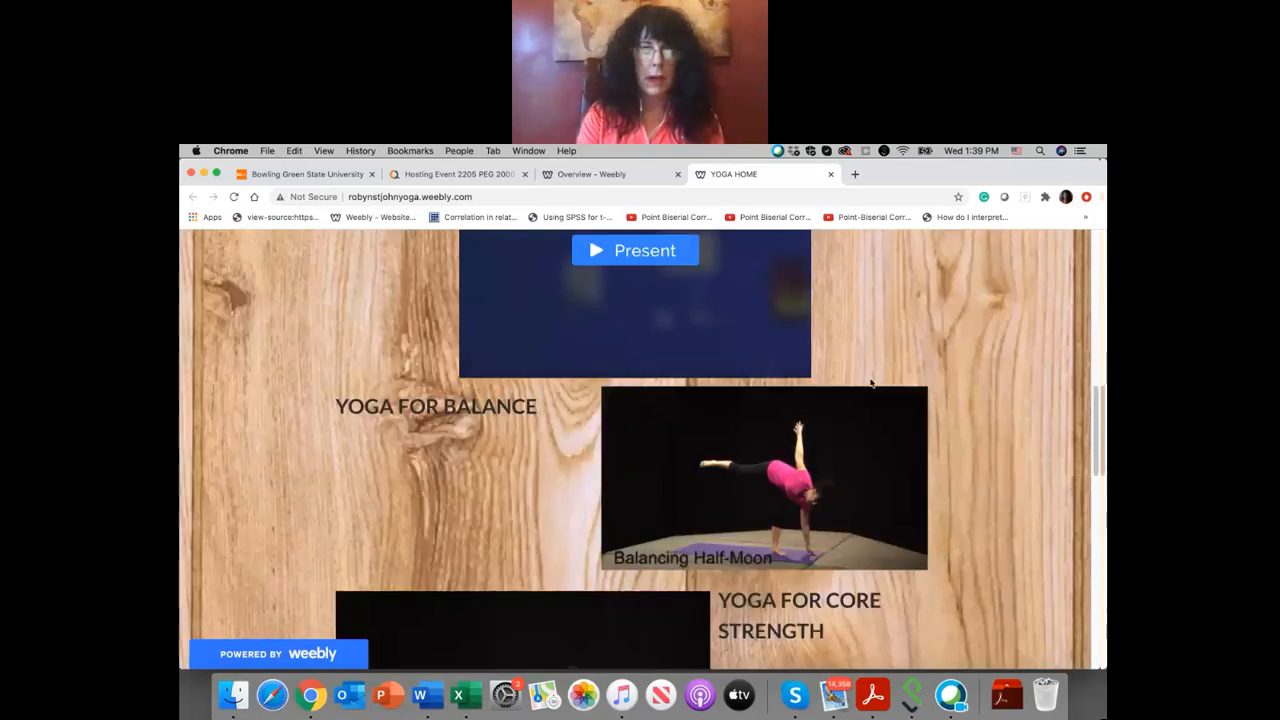
pyautogui.scroll(-10, 871, 383)
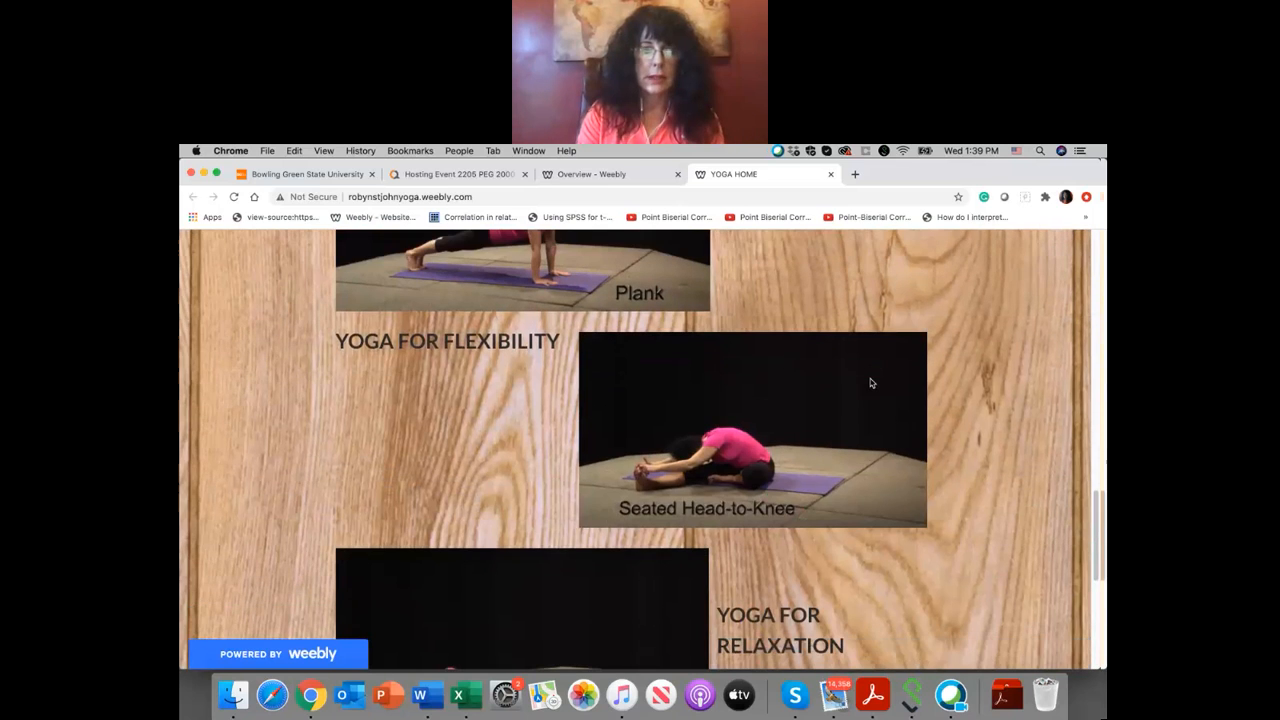
pyautogui.scroll(-3, 871, 383)
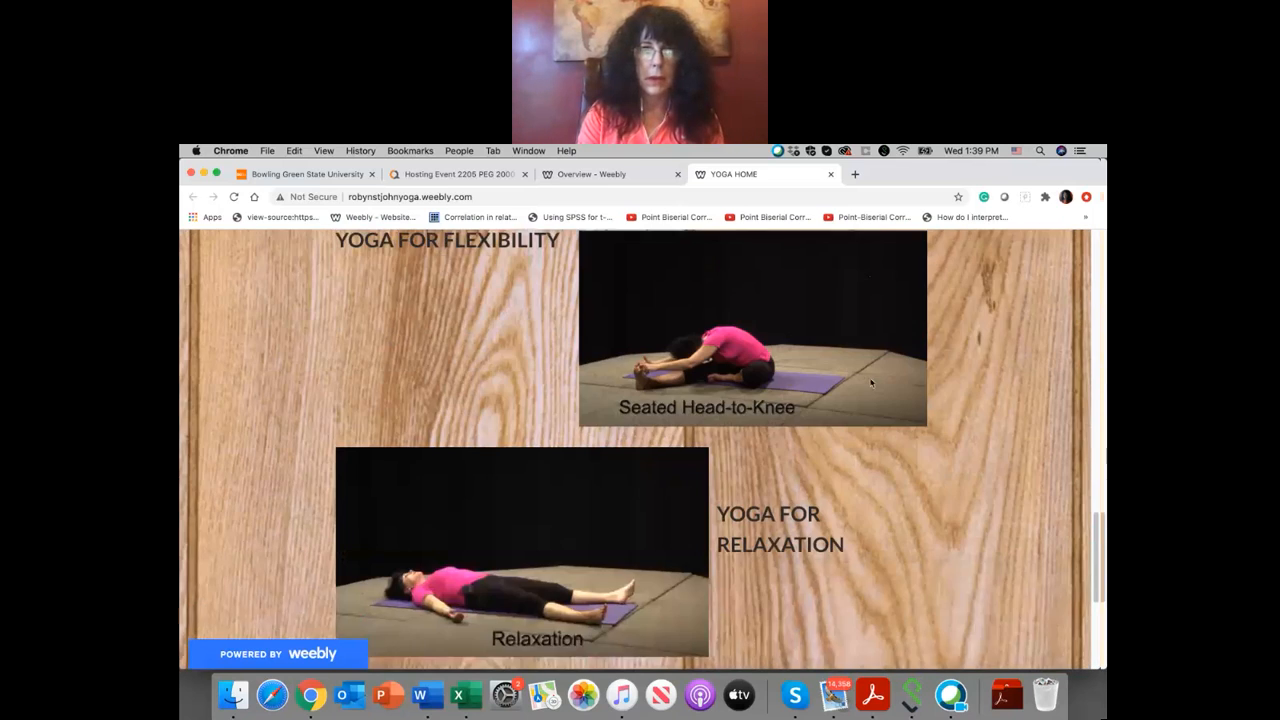
pyautogui.scroll(10, 871, 383)
pyautogui.scroll(5, 870, 383)
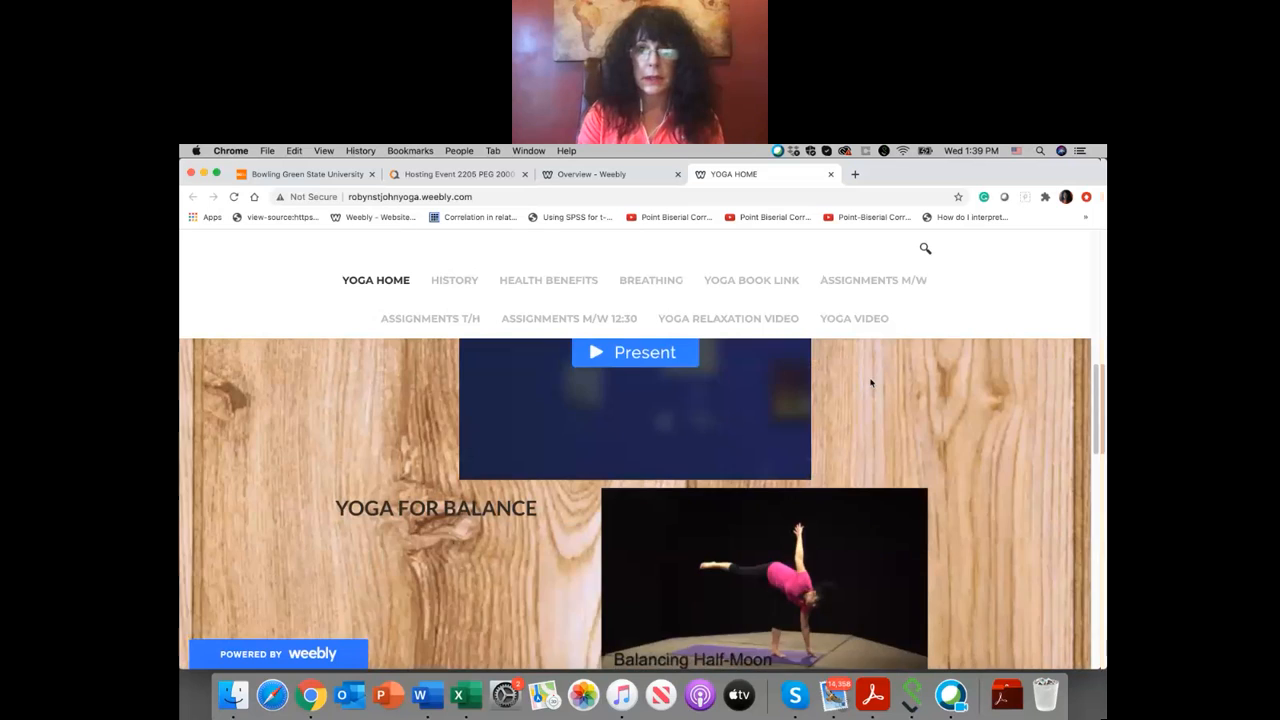
pyautogui.scroll(1, 870, 383)
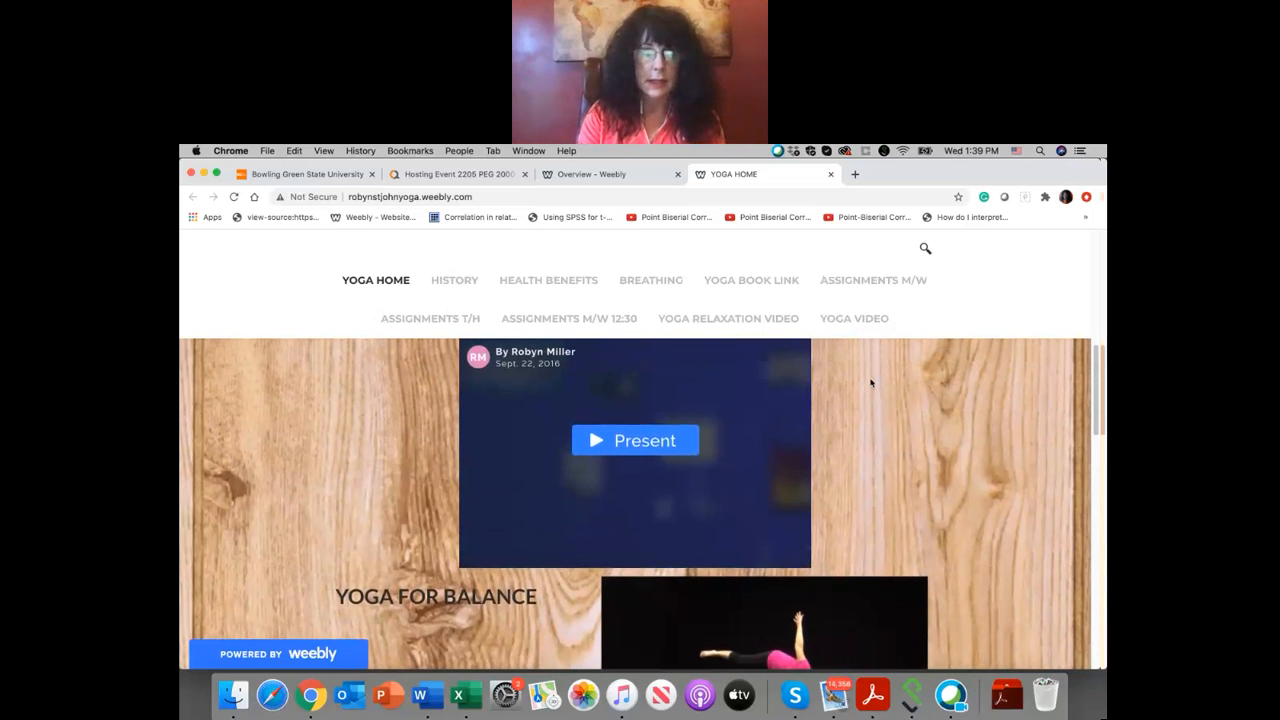
pyautogui.scroll(2, 870, 383)
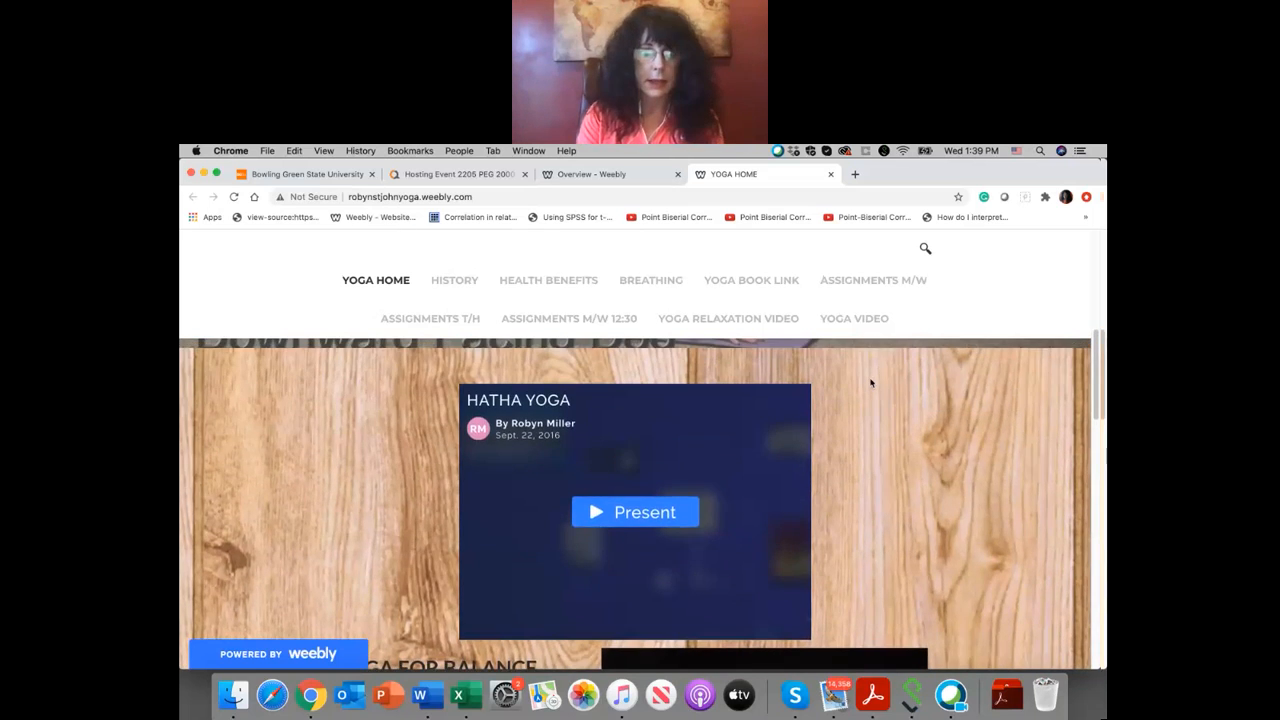
# Step: Start the embedded Hatha Yoga Prezi, play it to the History of Yoga part and pause it
pyautogui.click(657, 514)
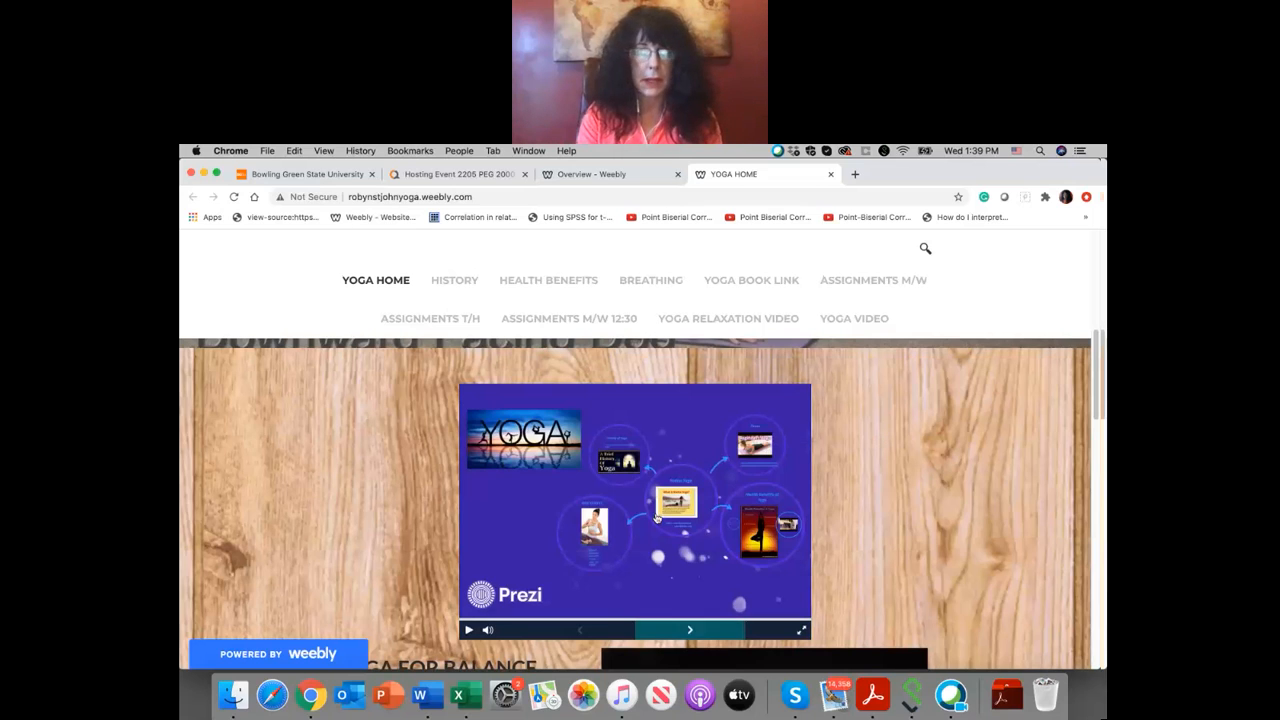
pyautogui.click(467, 631)
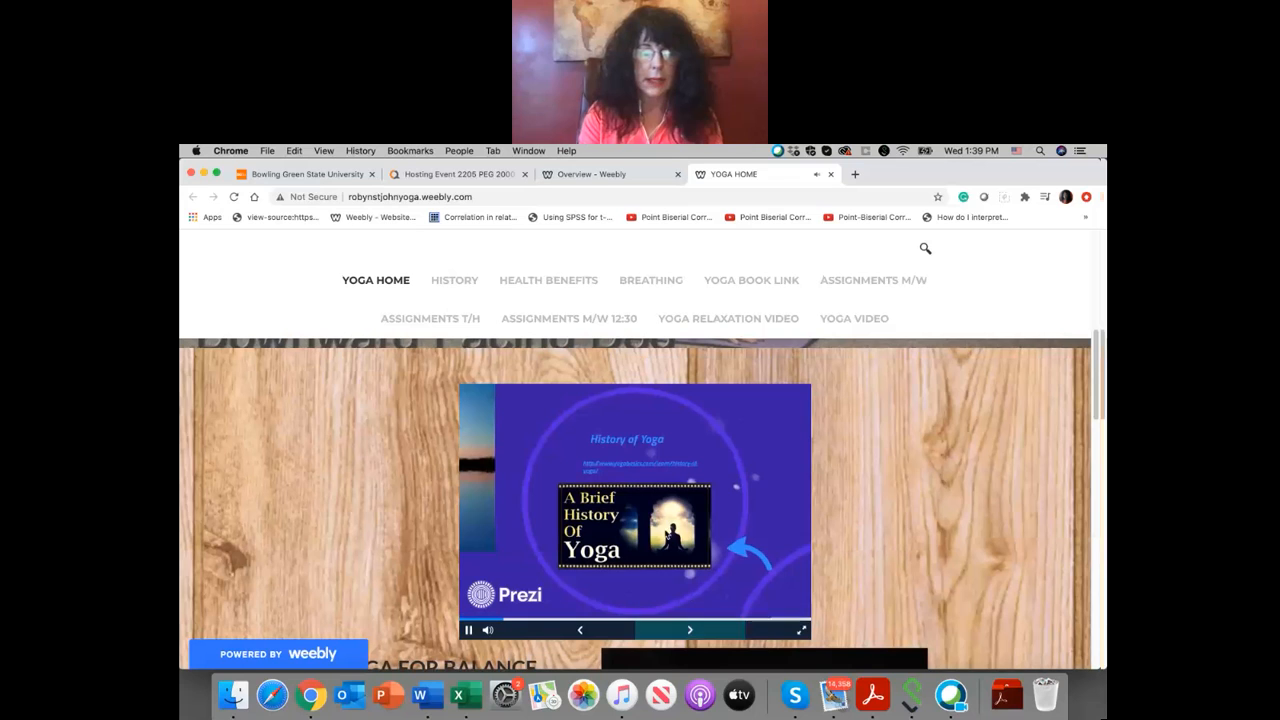
pyautogui.click(468, 631)
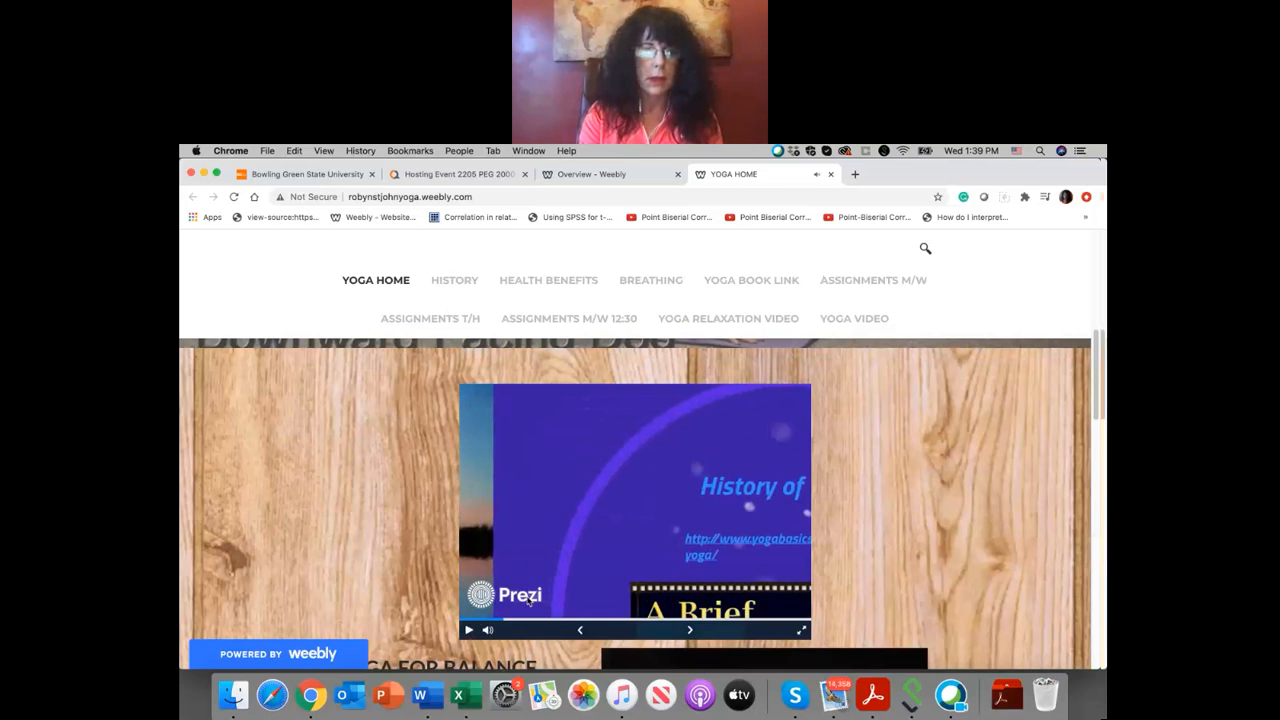
pyautogui.click(468, 631)
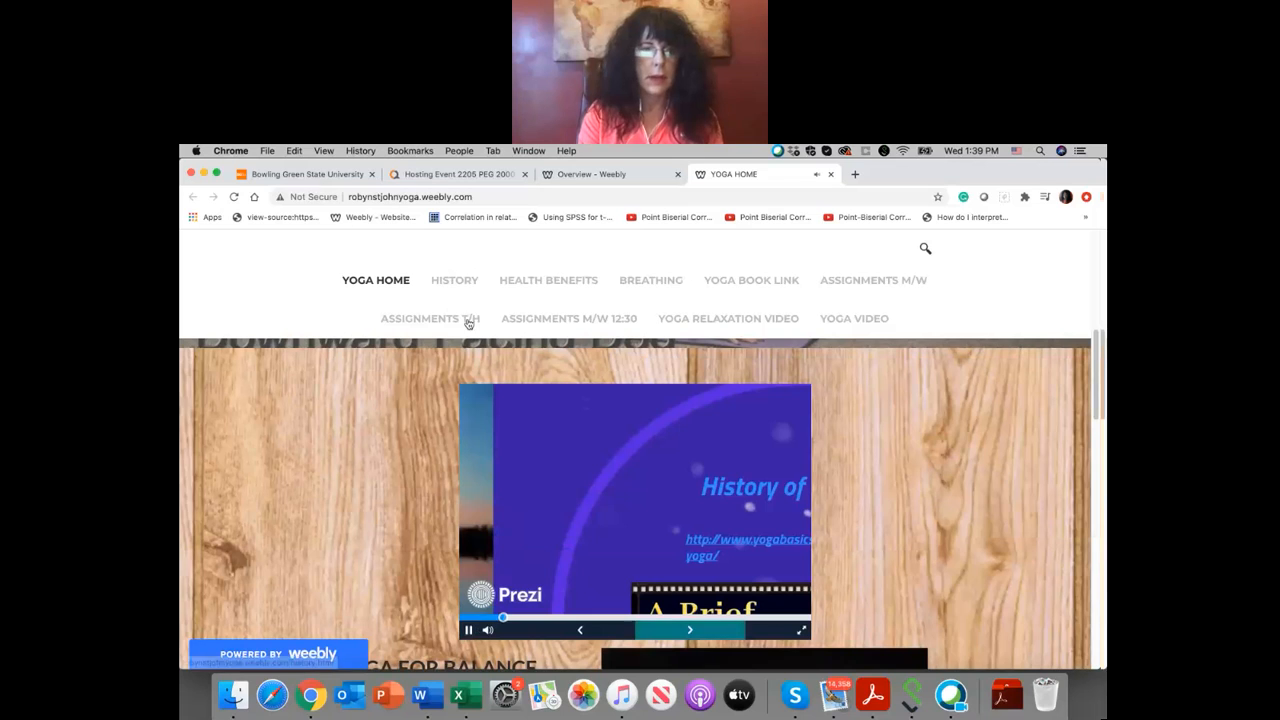
pyautogui.click(469, 631)
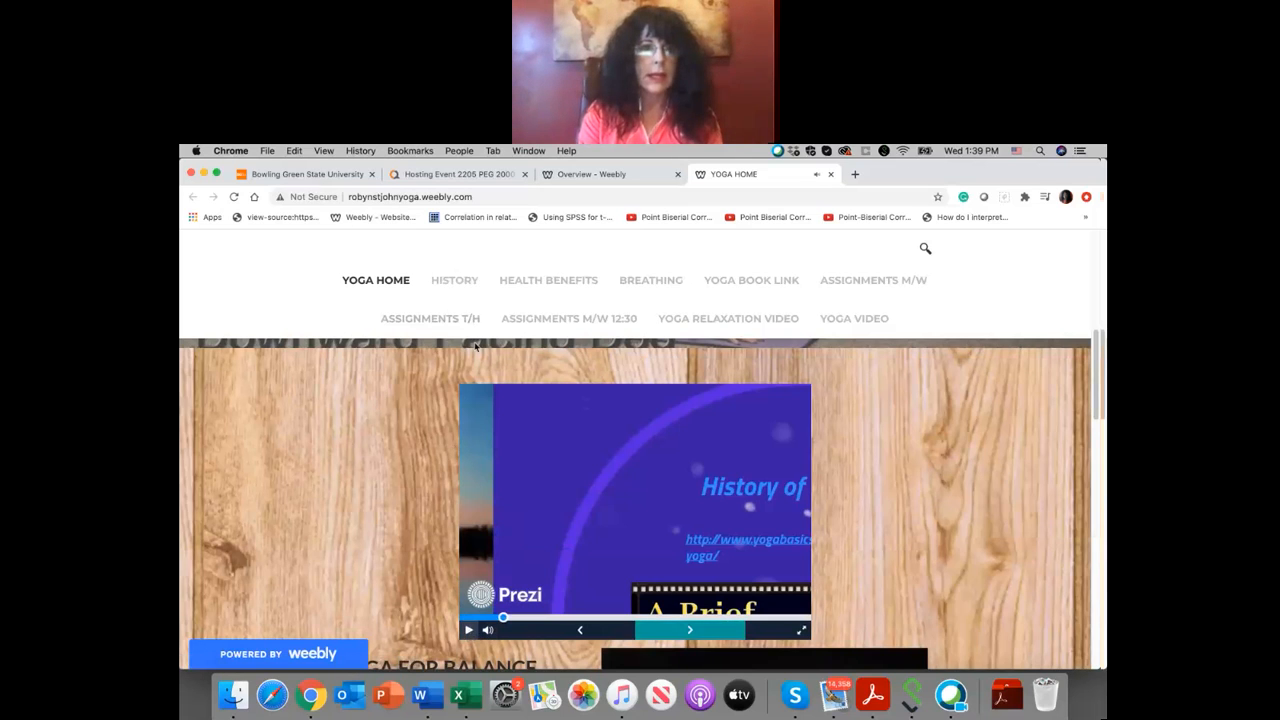
# Step: Open the yoga site's History page and look through its title image, History of Yoga Prezi and text about yoga's origins
pyautogui.click(463, 282)
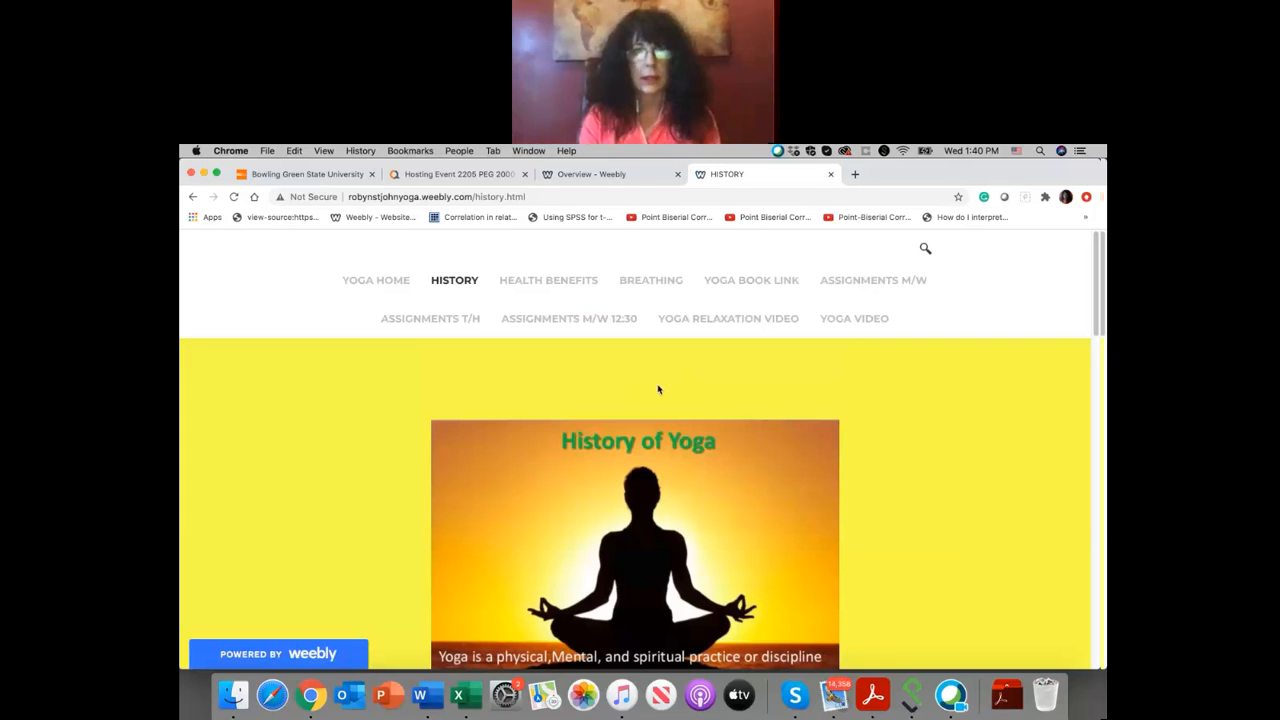
pyautogui.scroll(-5, 658, 389)
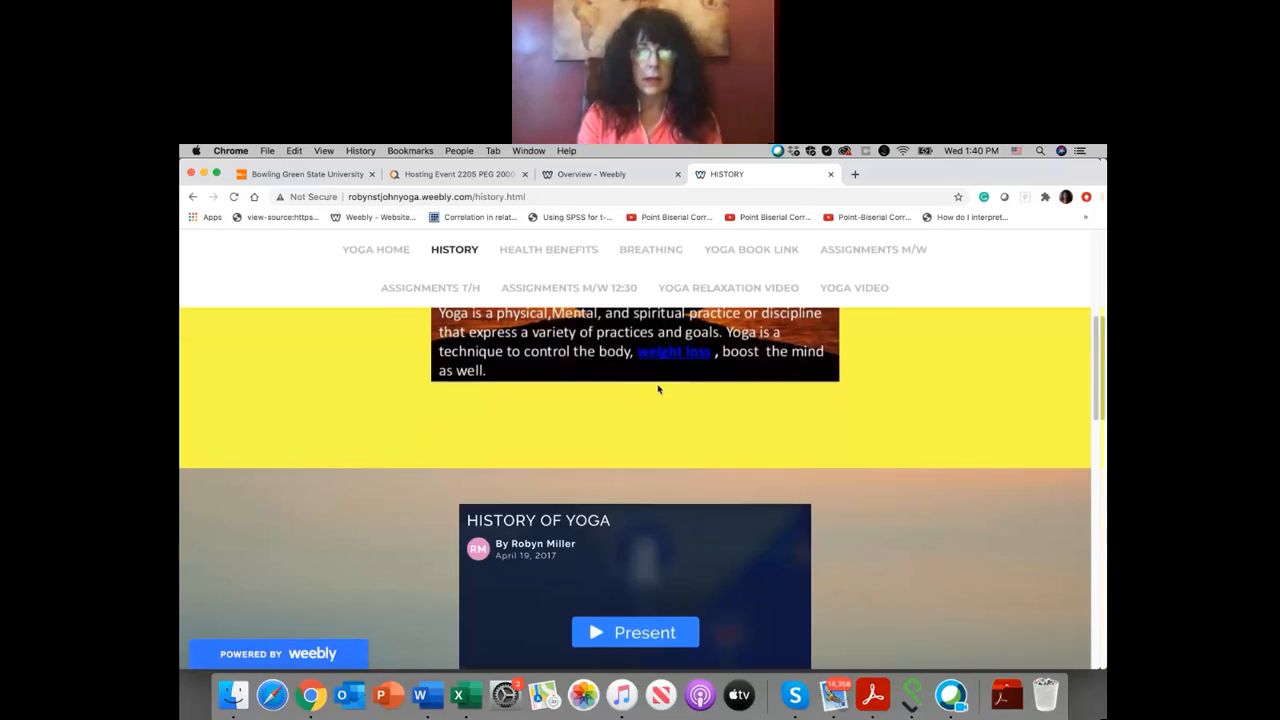
pyautogui.scroll(-15, 601, 433)
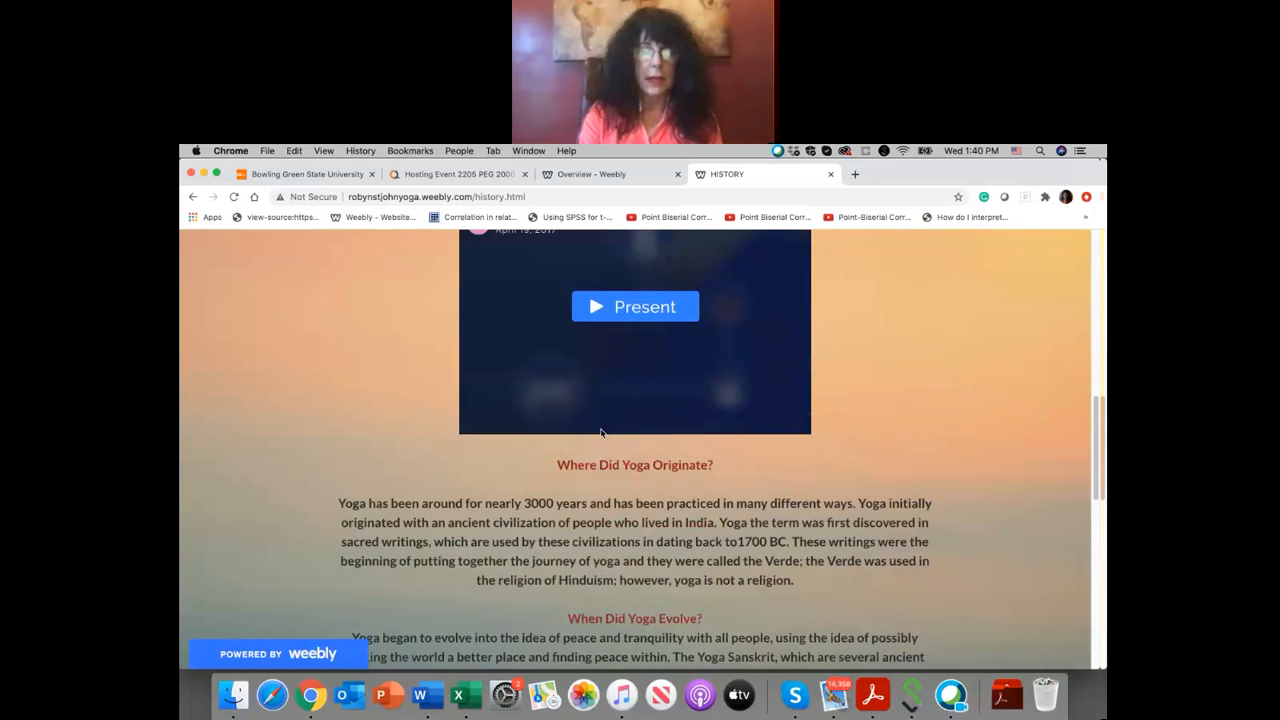
pyautogui.scroll(15, 601, 433)
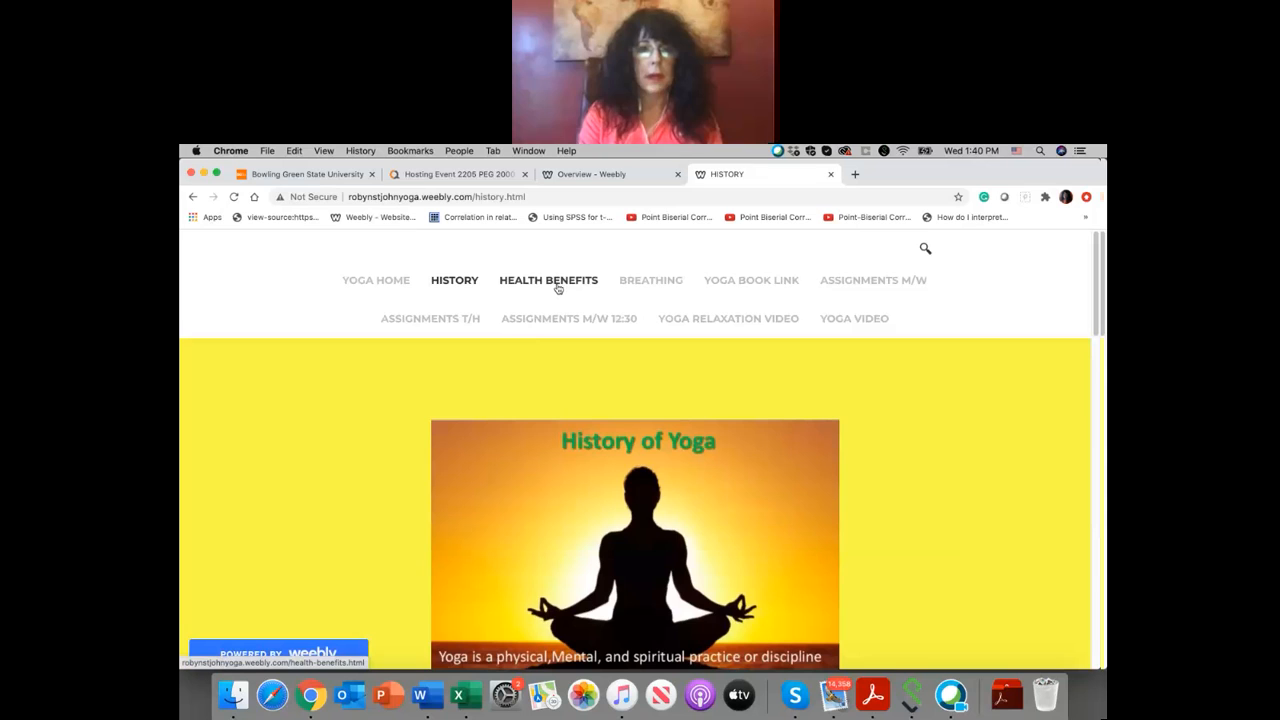
# Step: Open the Health Benefits page and look through its benefits collage down to the How Yoga Transforms Your Body graphic
pyautogui.click(558, 285)
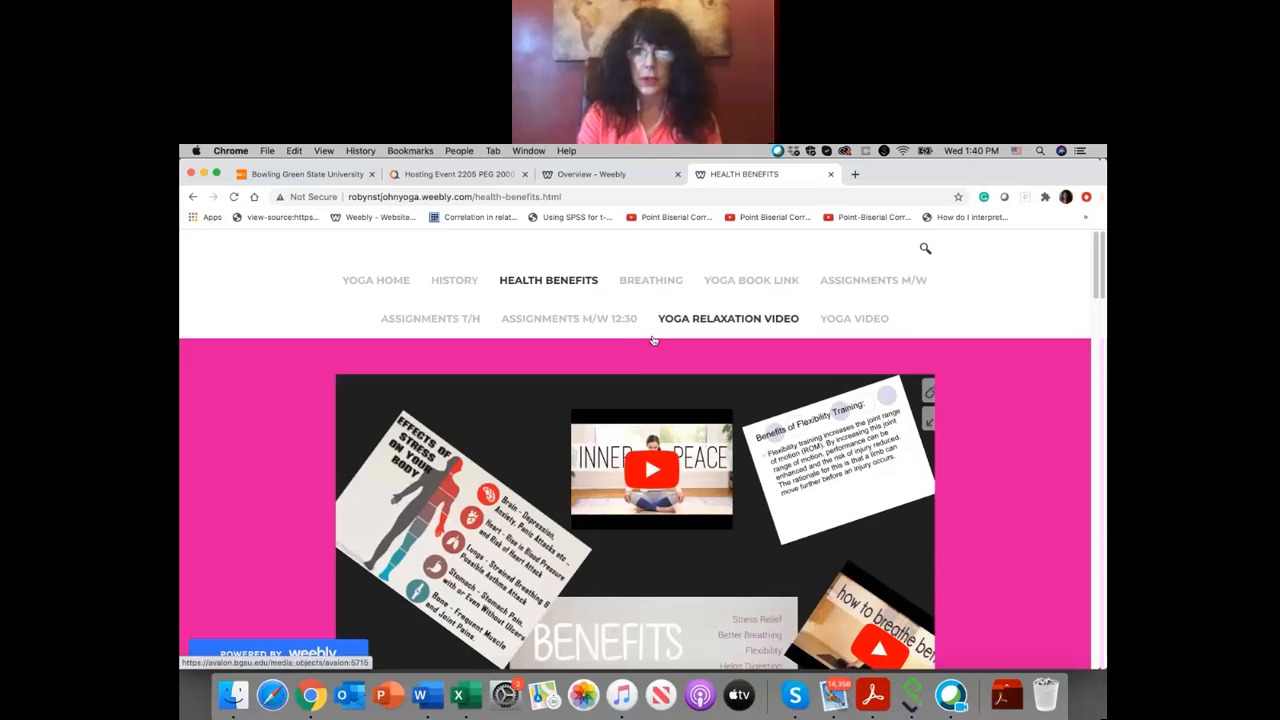
pyautogui.scroll(-5, 653, 340)
pyautogui.scroll(-15, 653, 341)
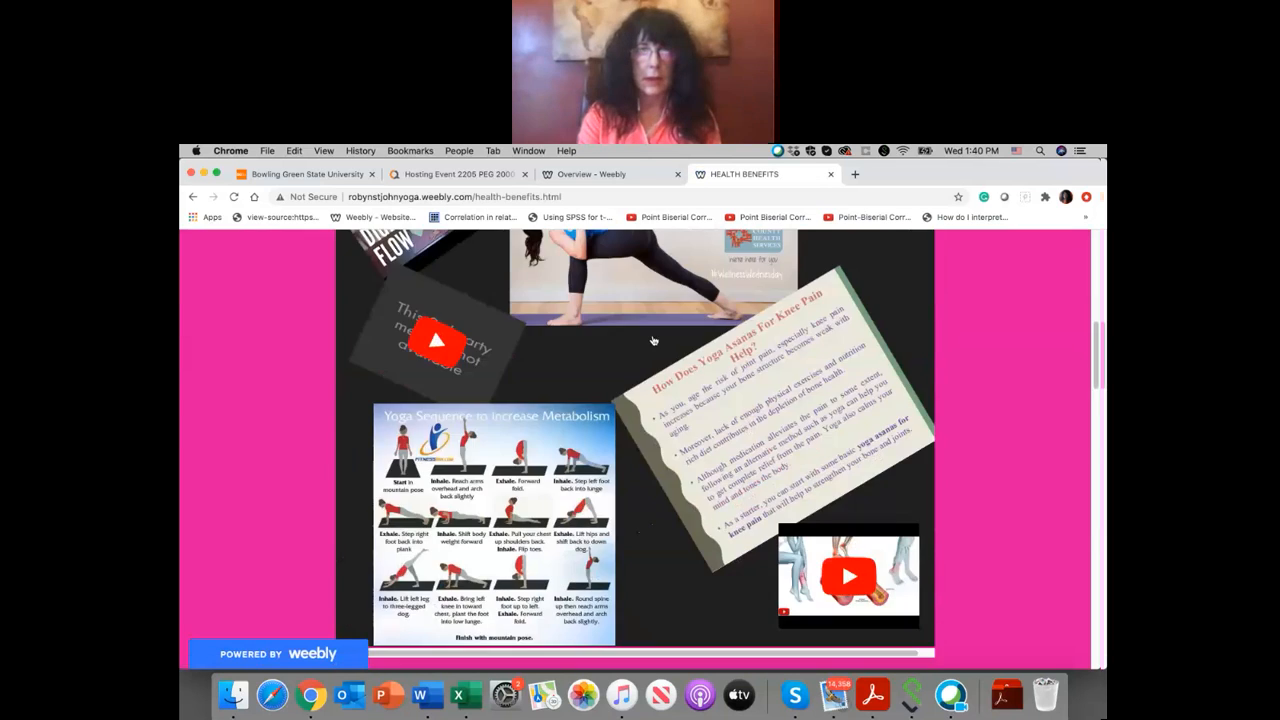
pyautogui.scroll(-10, 652, 334)
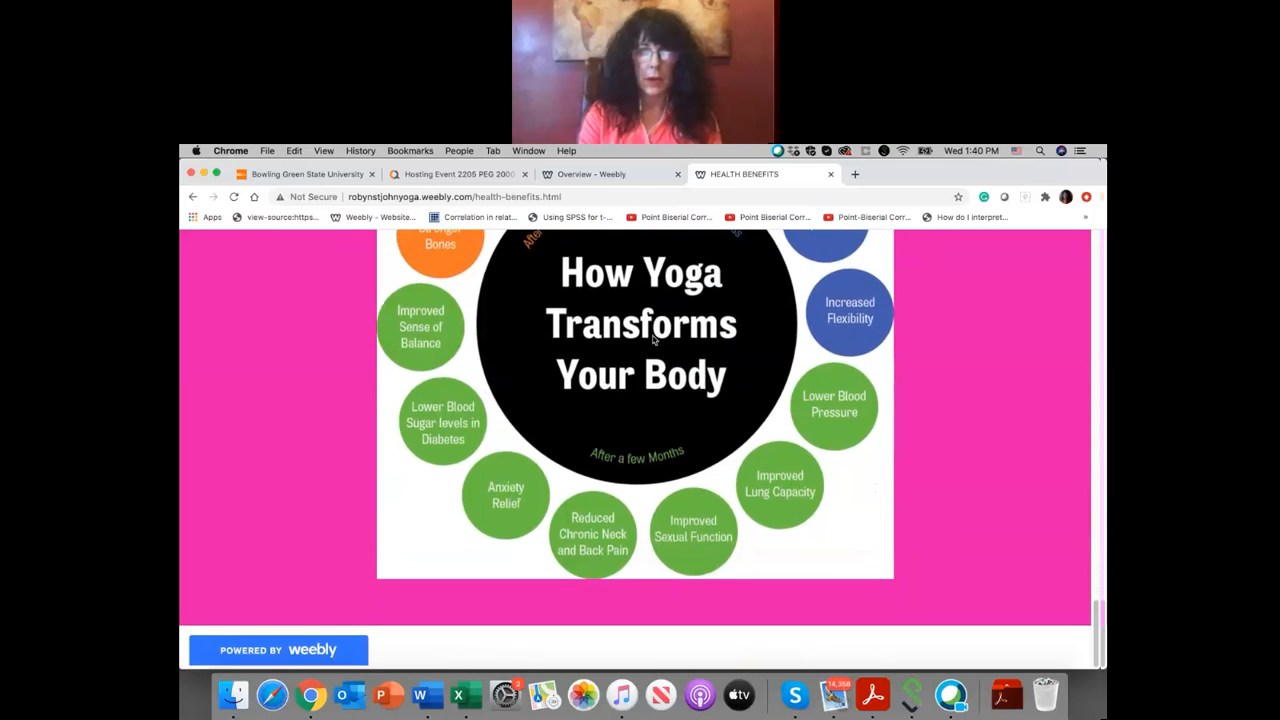
pyautogui.scroll(20, 653, 340)
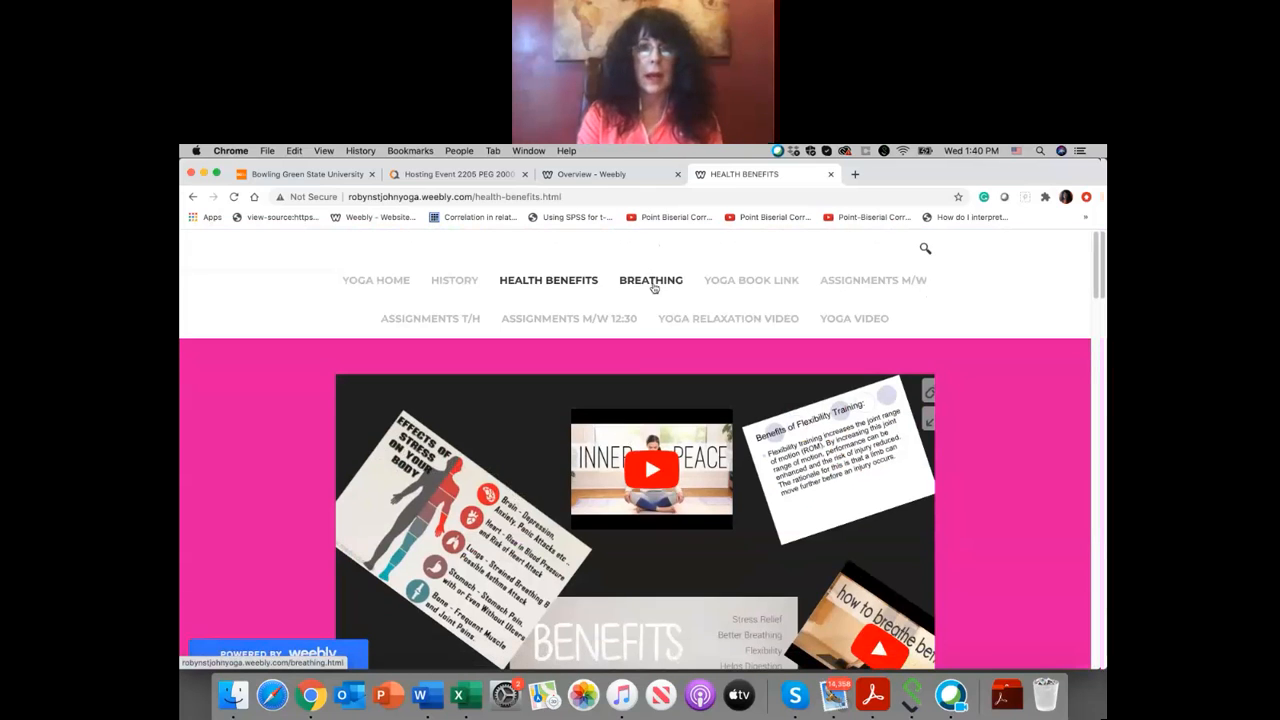
# Step: Open the Breathing page and advance the embedded Yogic Breathing slides to the Natural Breath slide listing three characteristics
pyautogui.click(652, 281)
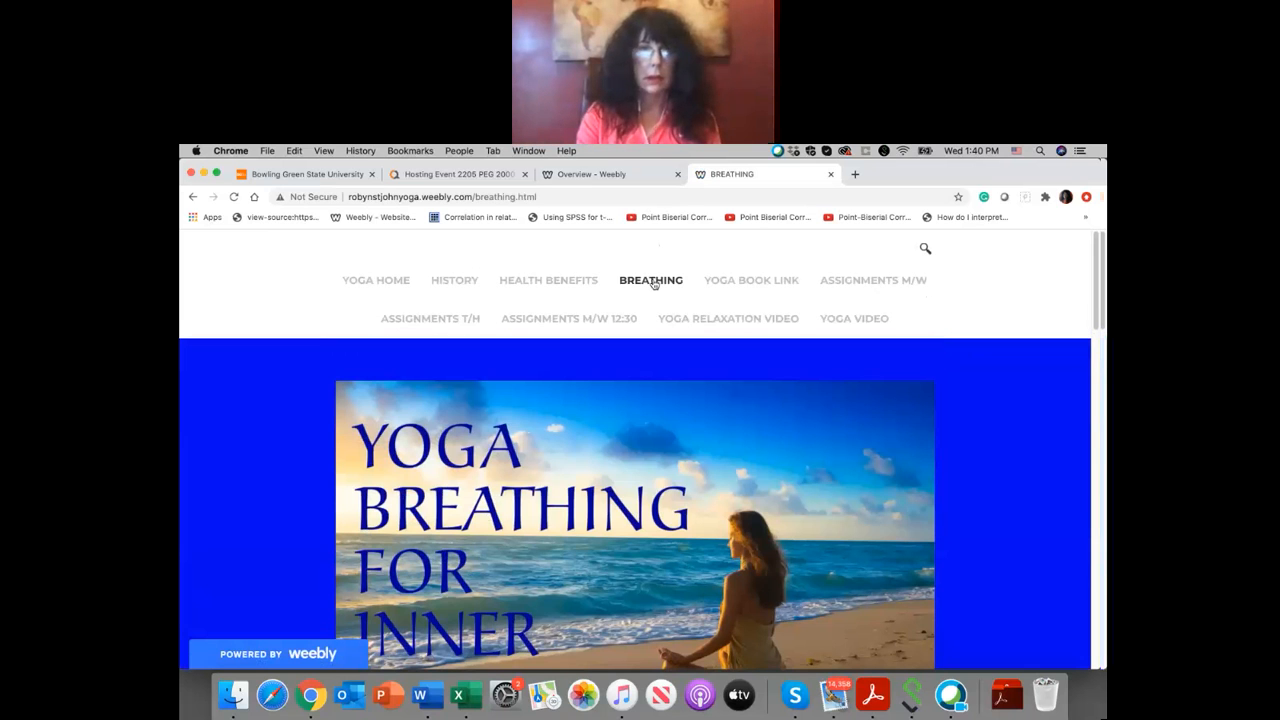
pyautogui.scroll(-10, 650, 413)
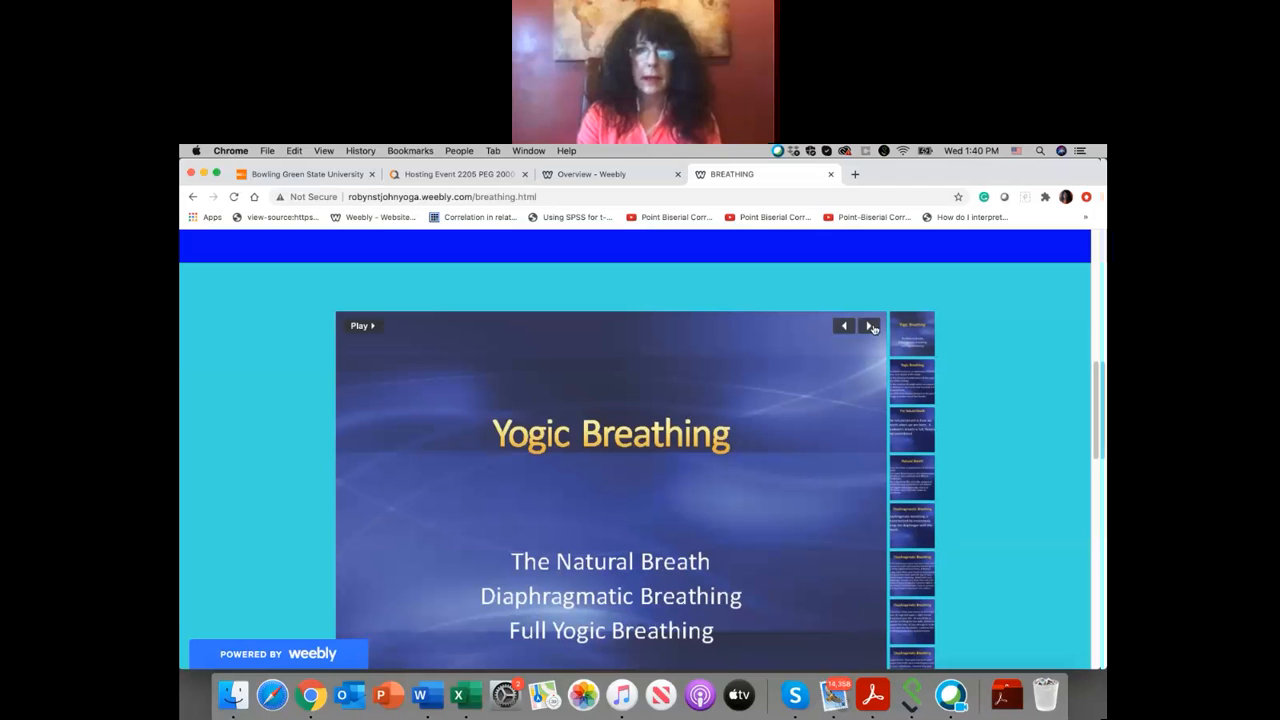
pyautogui.click(870, 326)
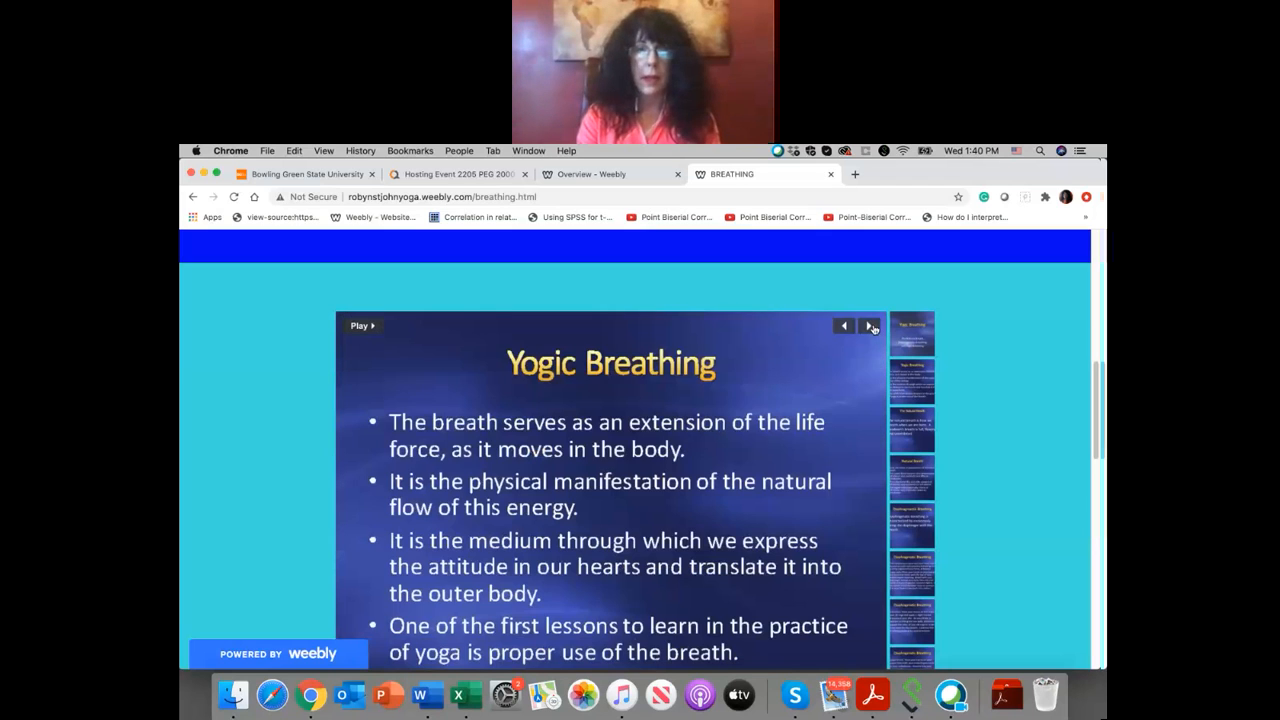
pyautogui.click(870, 326)
pyautogui.click(870, 326)
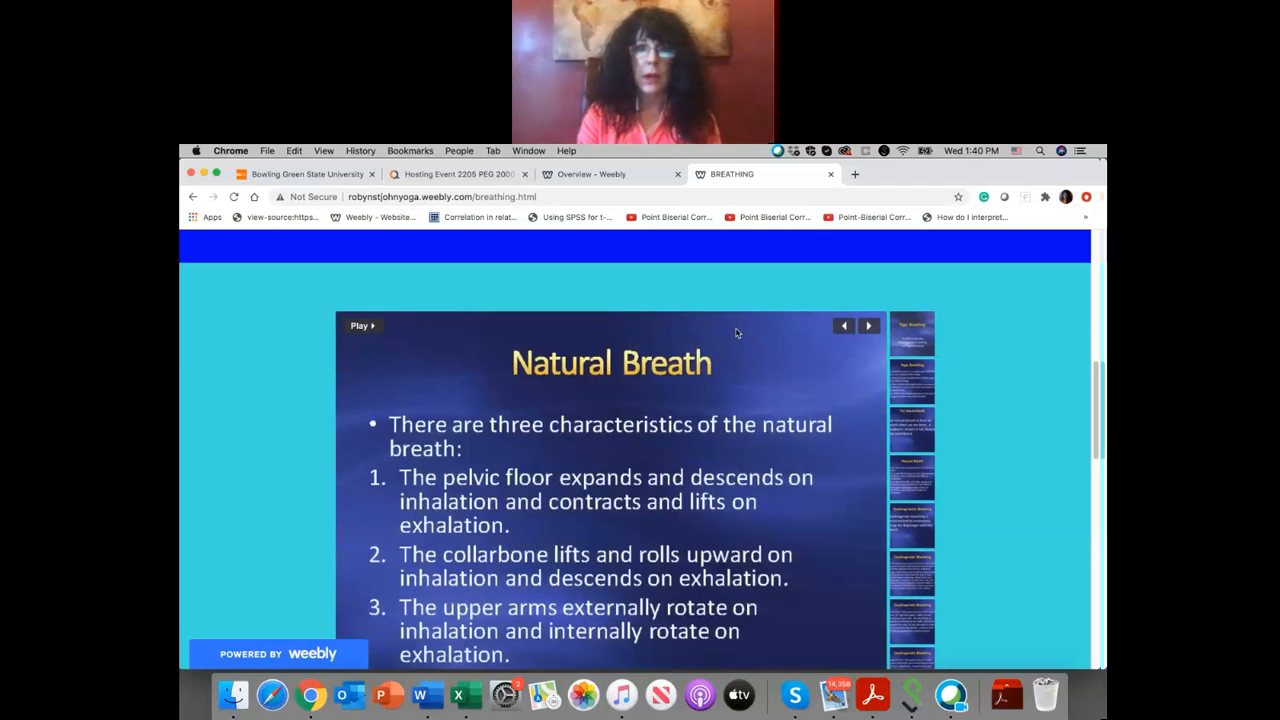
pyautogui.scroll(3, 736, 333)
pyautogui.scroll(5, 736, 333)
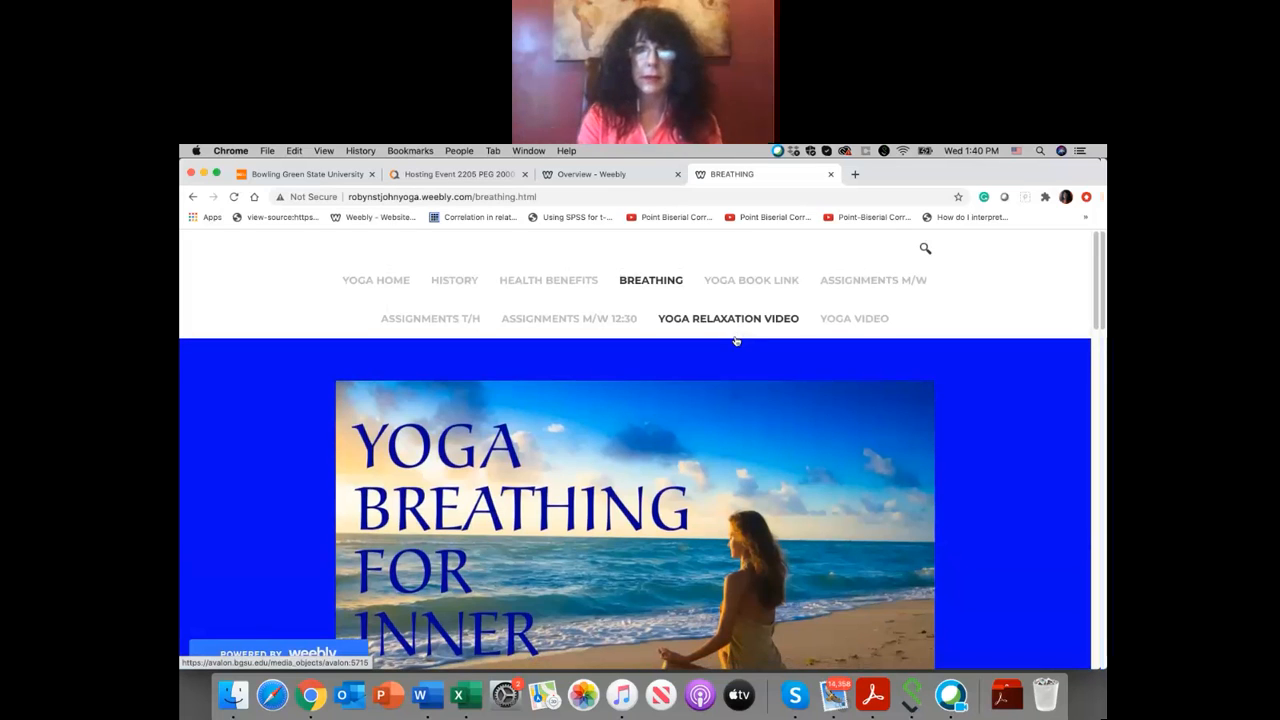
# Step: Open the Yoga Book Link, save the cookie settings and sign in to VitalSource Bookshelf with the account email and password
pyautogui.click(747, 281)
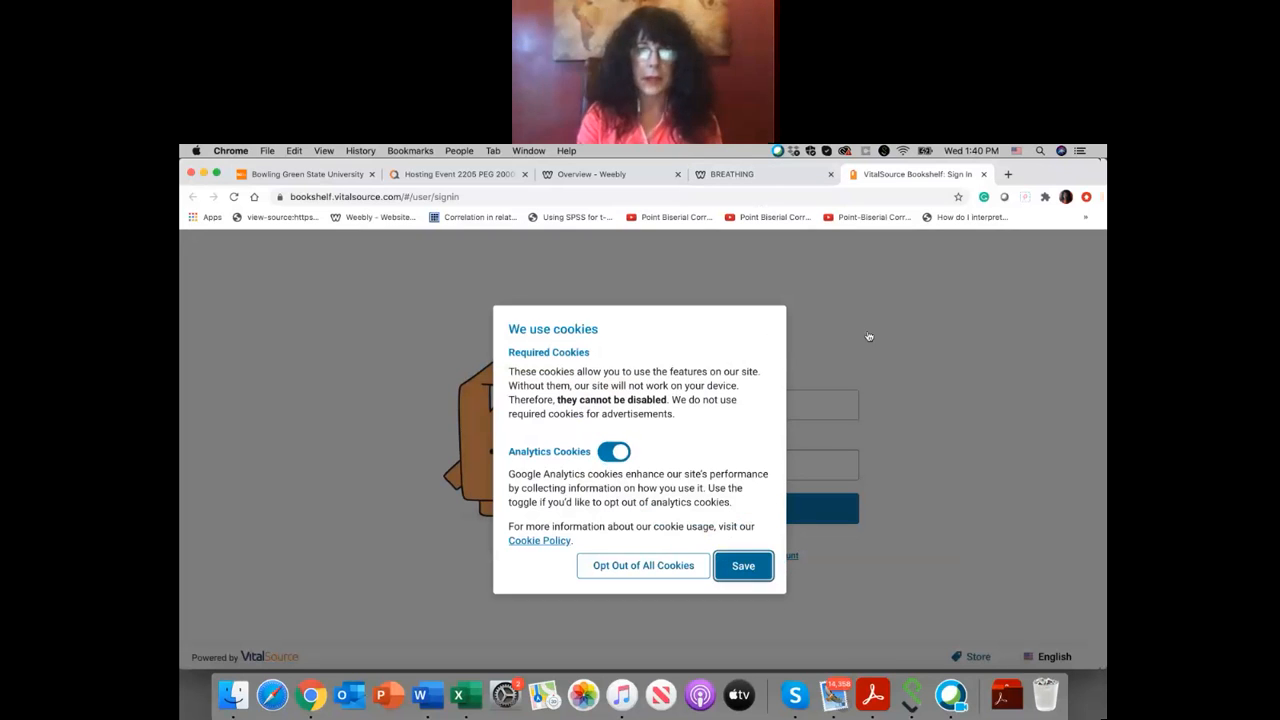
pyautogui.click(744, 566)
pyautogui.click(692, 406)
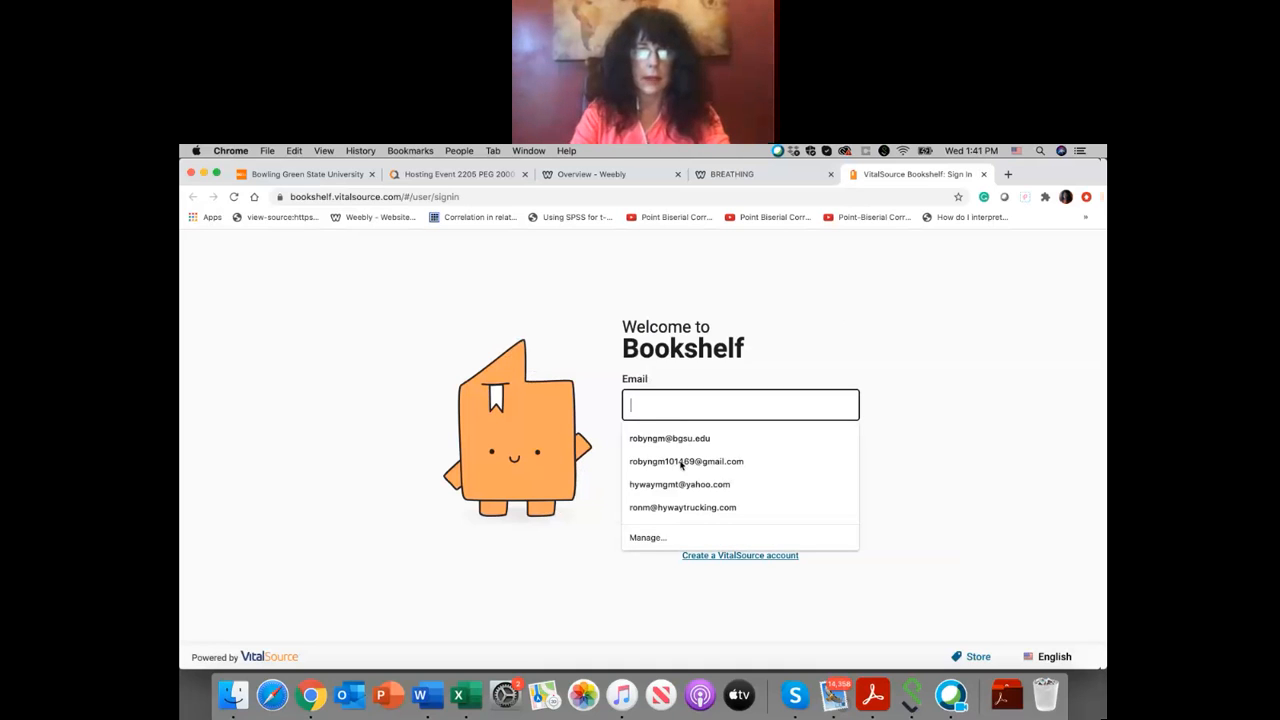
pyautogui.click(675, 442)
pyautogui.click(669, 462)
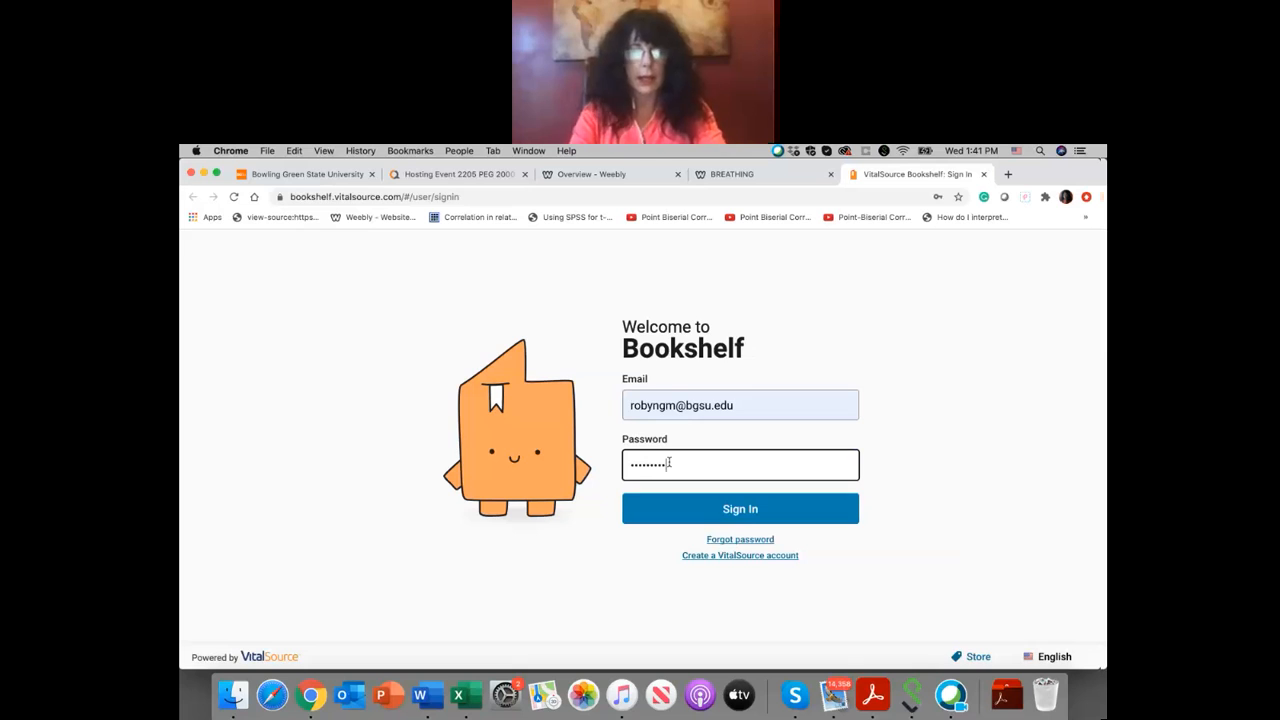
pyautogui.click(742, 512)
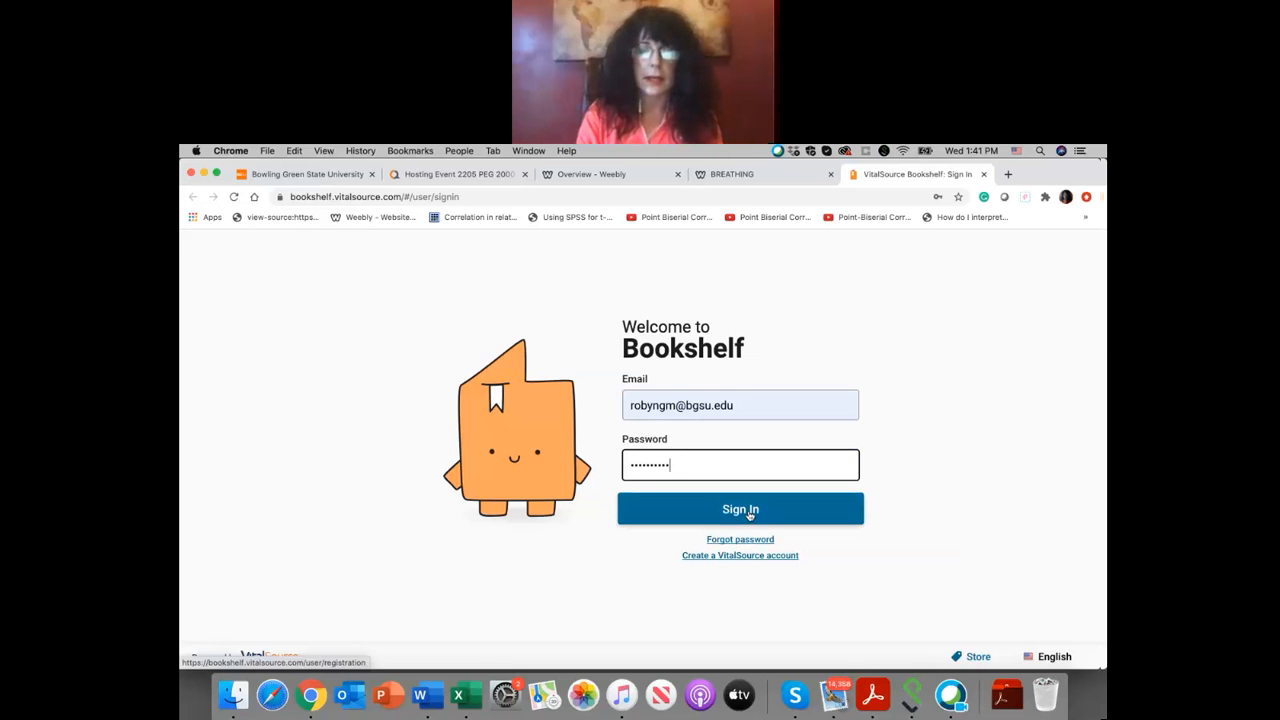
pyautogui.click(748, 513)
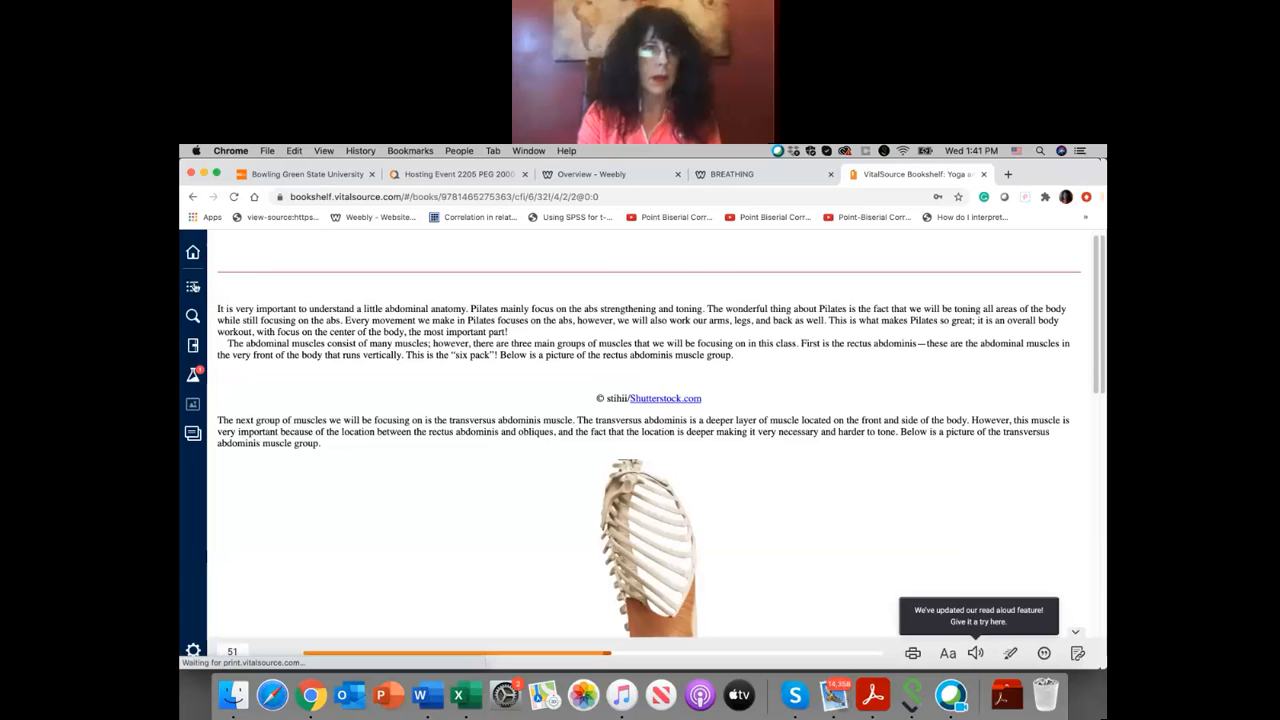
# Step: Show the cover of Yoga and Pilates for College Students from the book's table of contents, and return to the yoga site
pyautogui.click(193, 286)
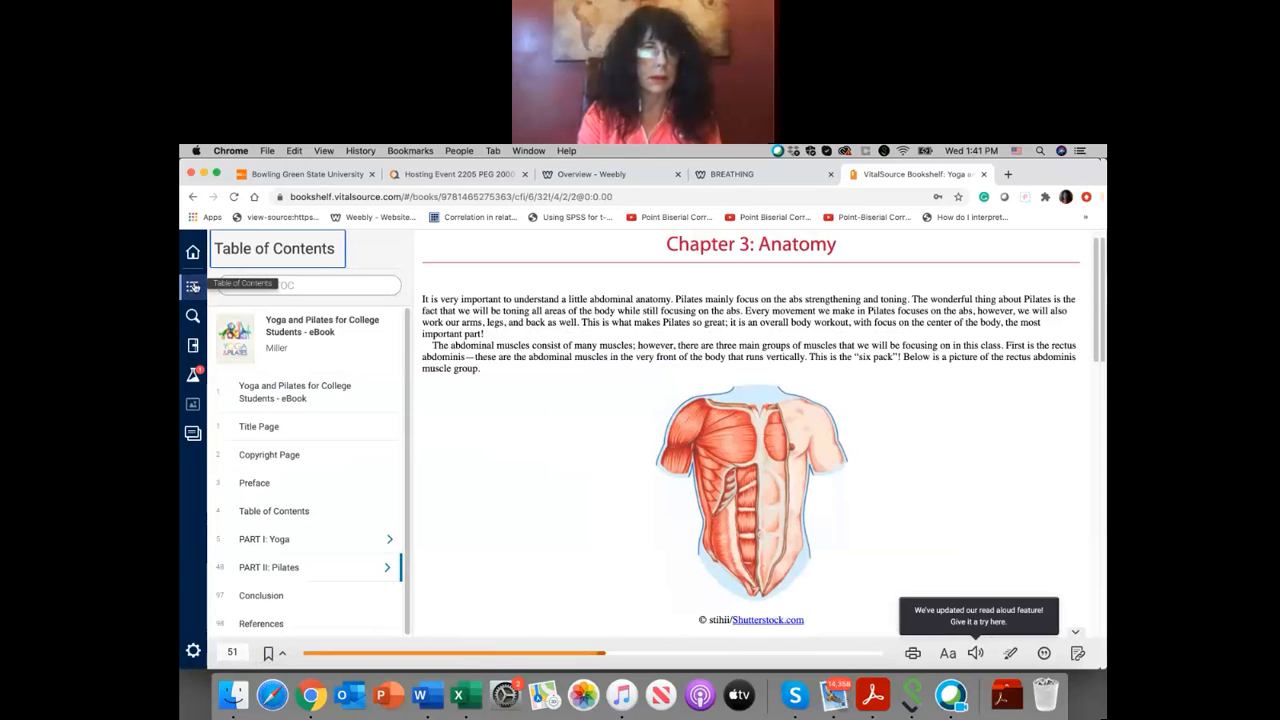
pyautogui.click(291, 341)
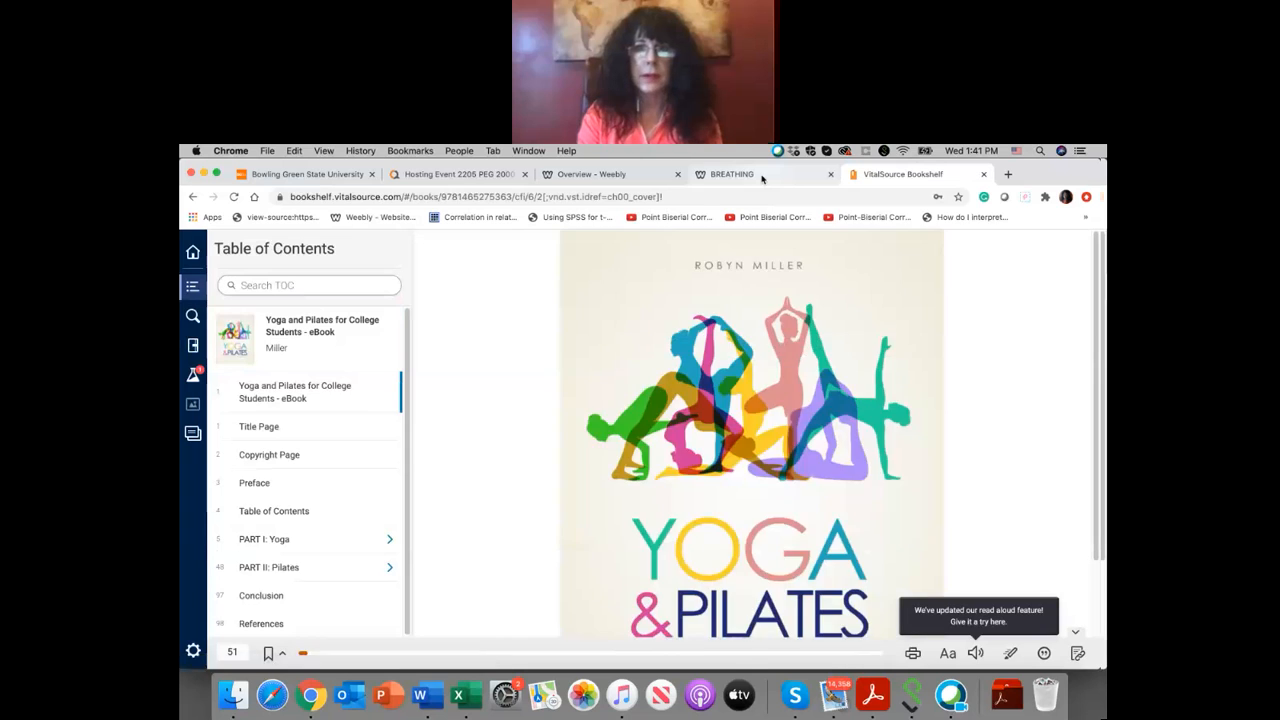
pyautogui.click(762, 176)
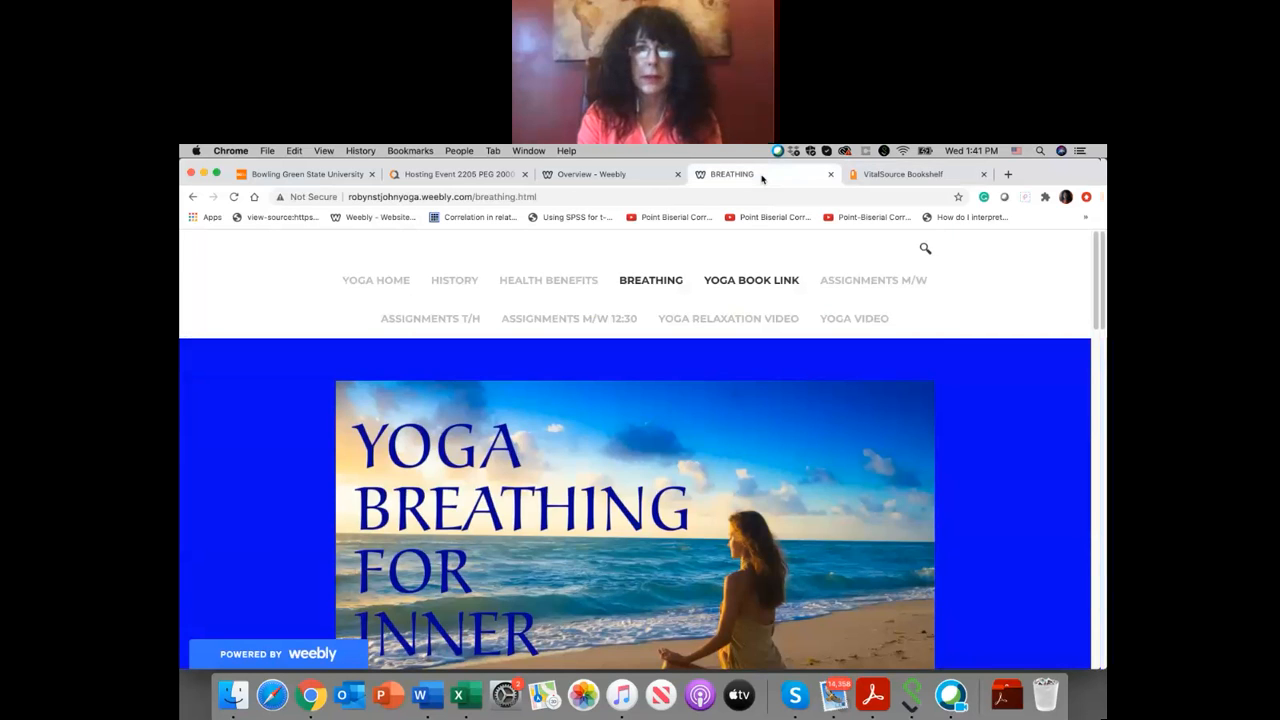
# Step: View the linked Assignments M/W discussions and the Yoga Relaxation video page, returning to the yoga site after each
pyautogui.click(868, 281)
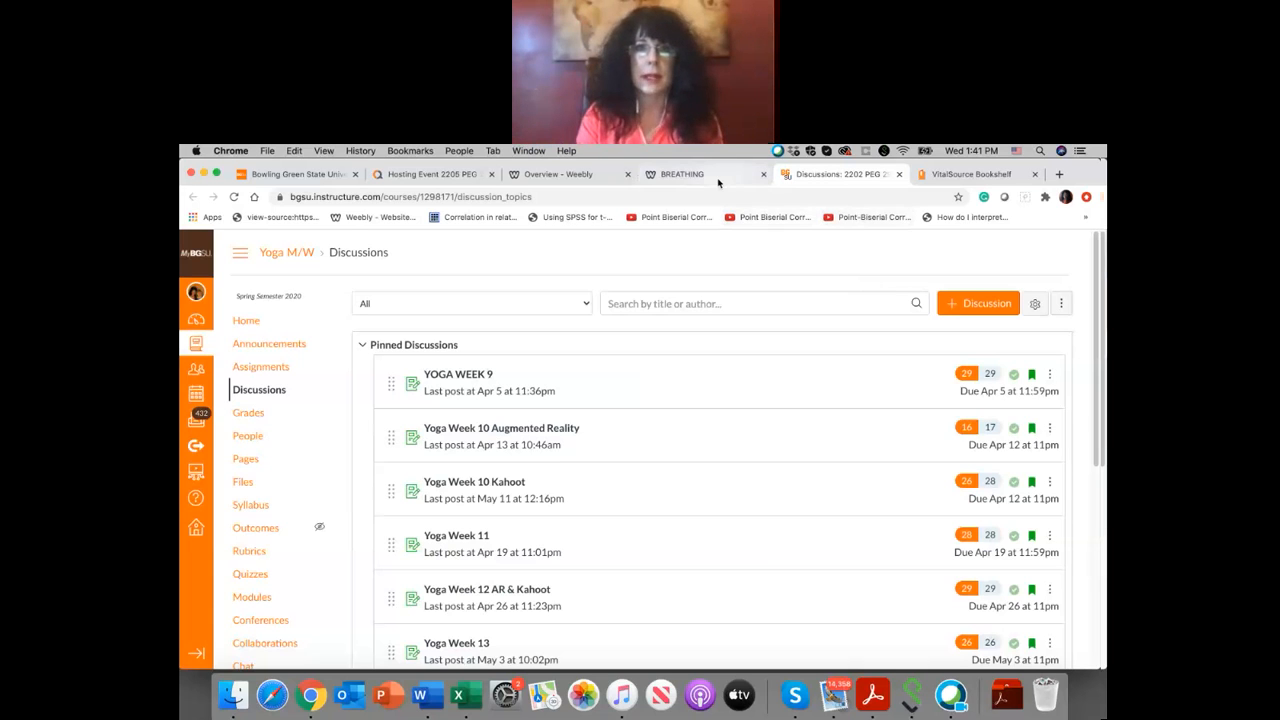
pyautogui.click(700, 174)
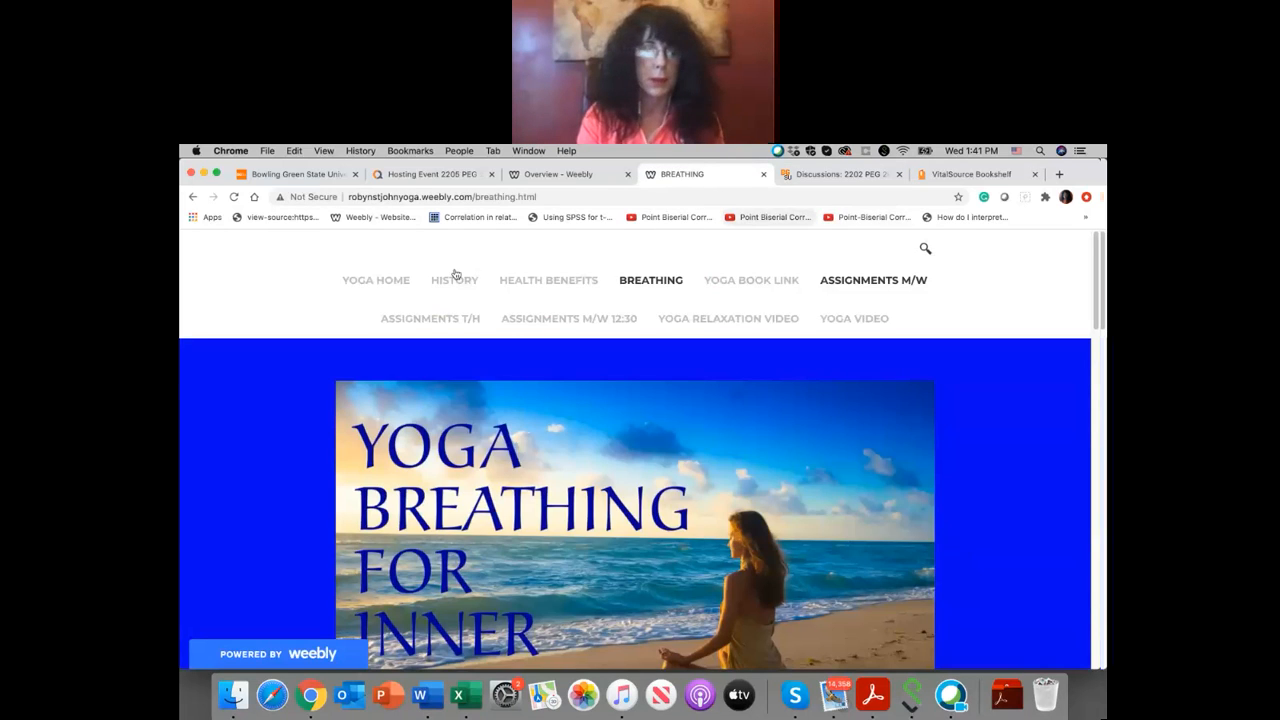
pyautogui.click(697, 321)
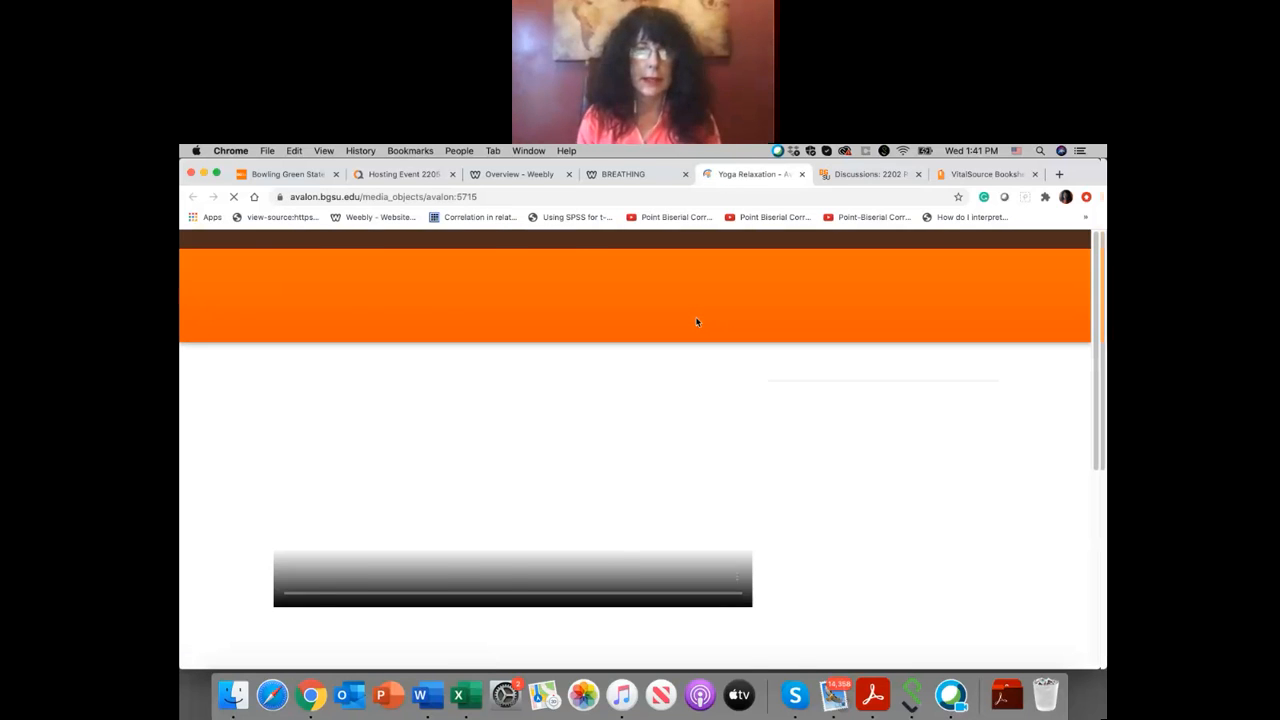
pyautogui.scroll(-2, 697, 321)
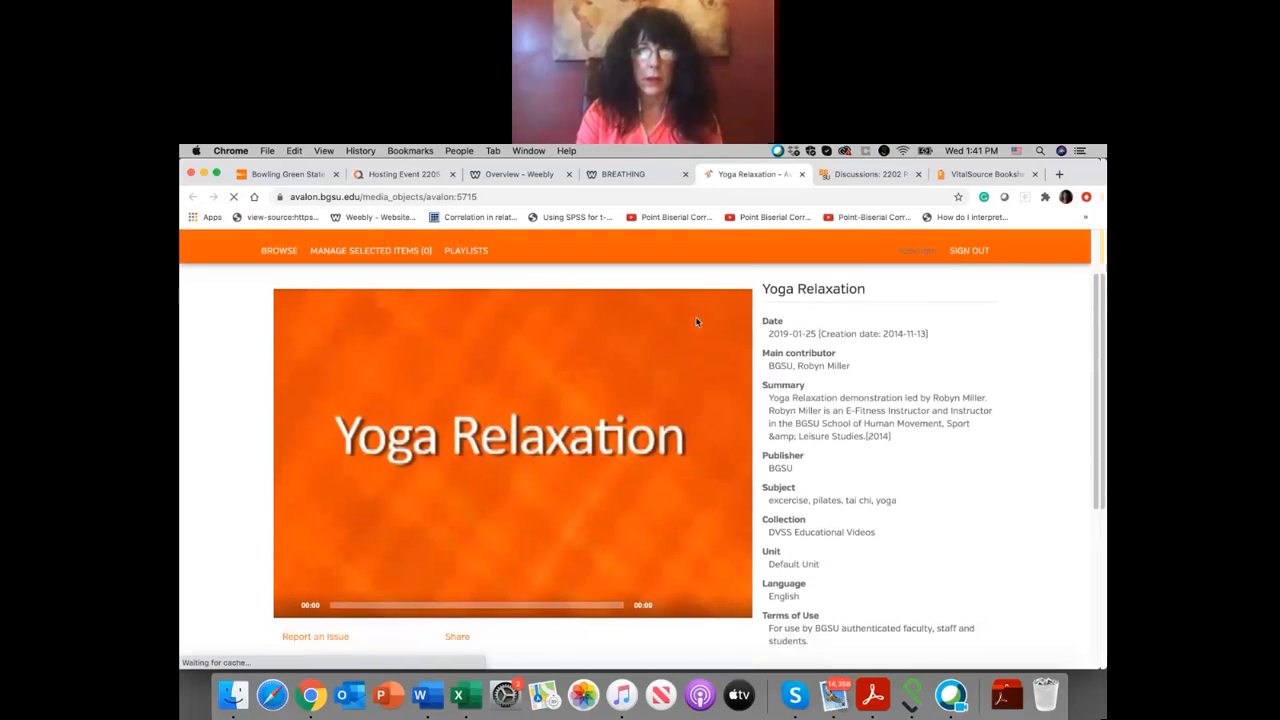
pyautogui.click(630, 174)
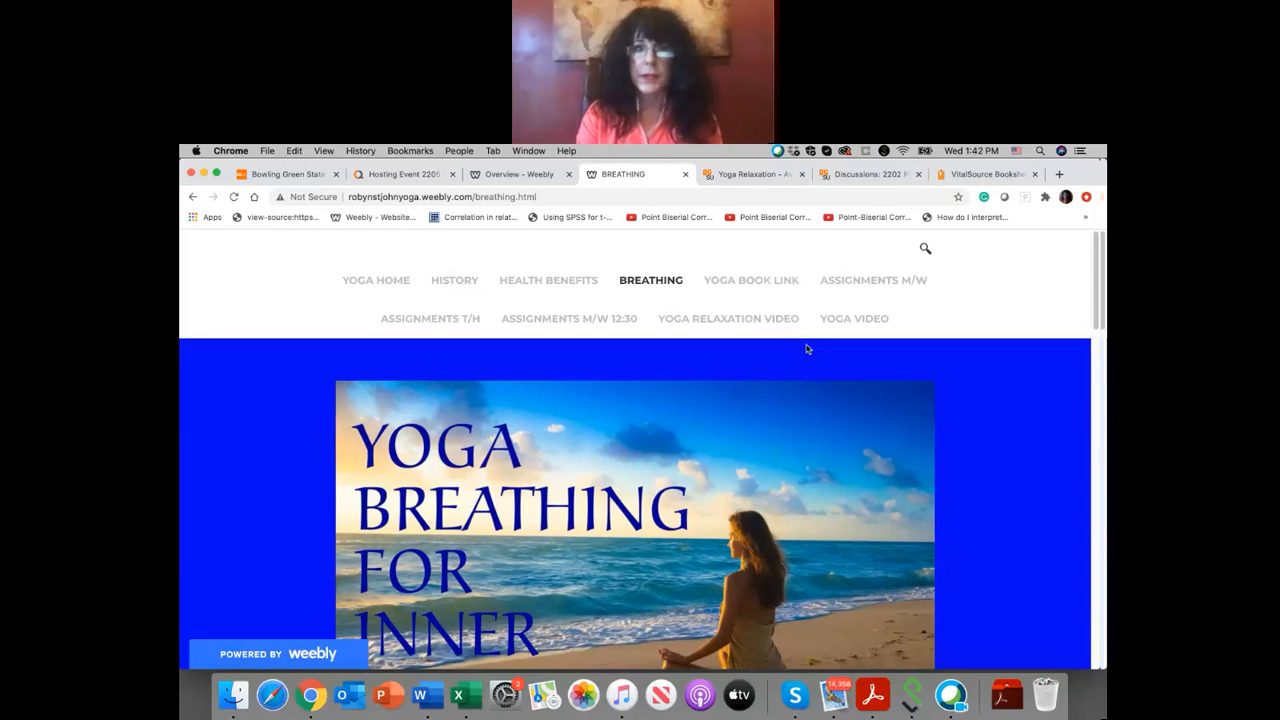
pyautogui.scroll(-1, 808, 349)
pyautogui.scroll(-4, 808, 349)
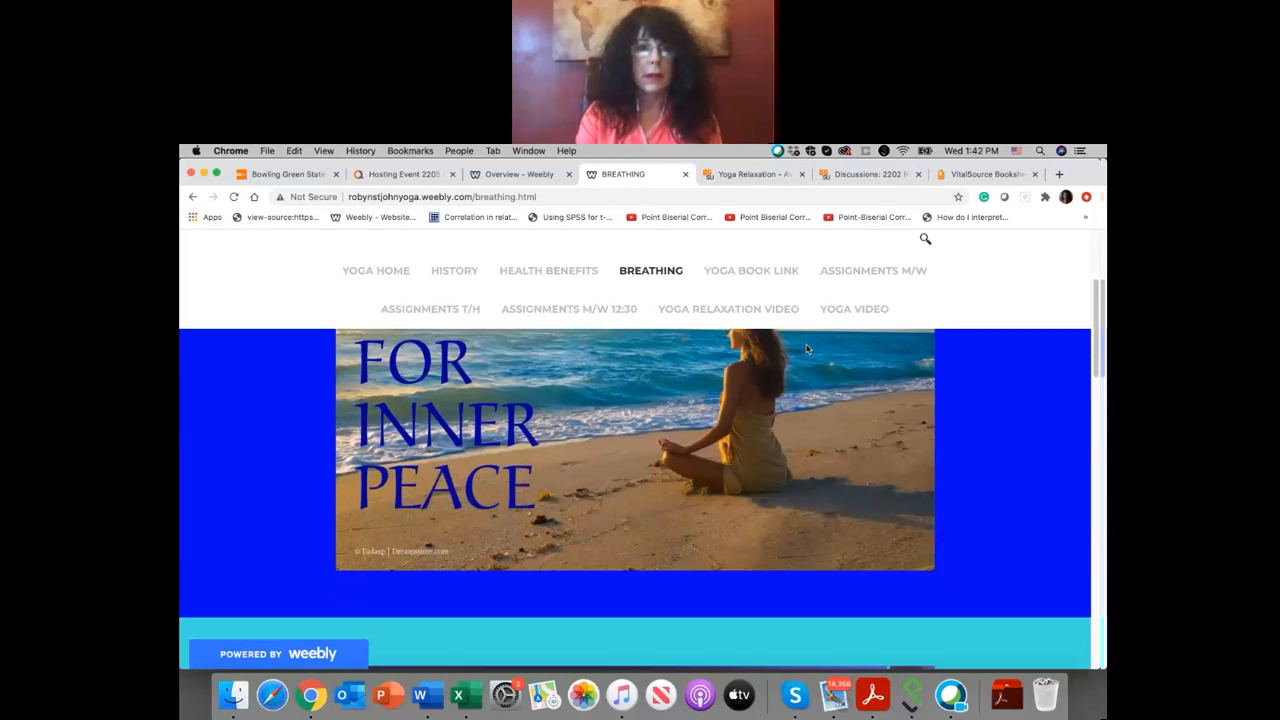
pyautogui.scroll(5, 806, 343)
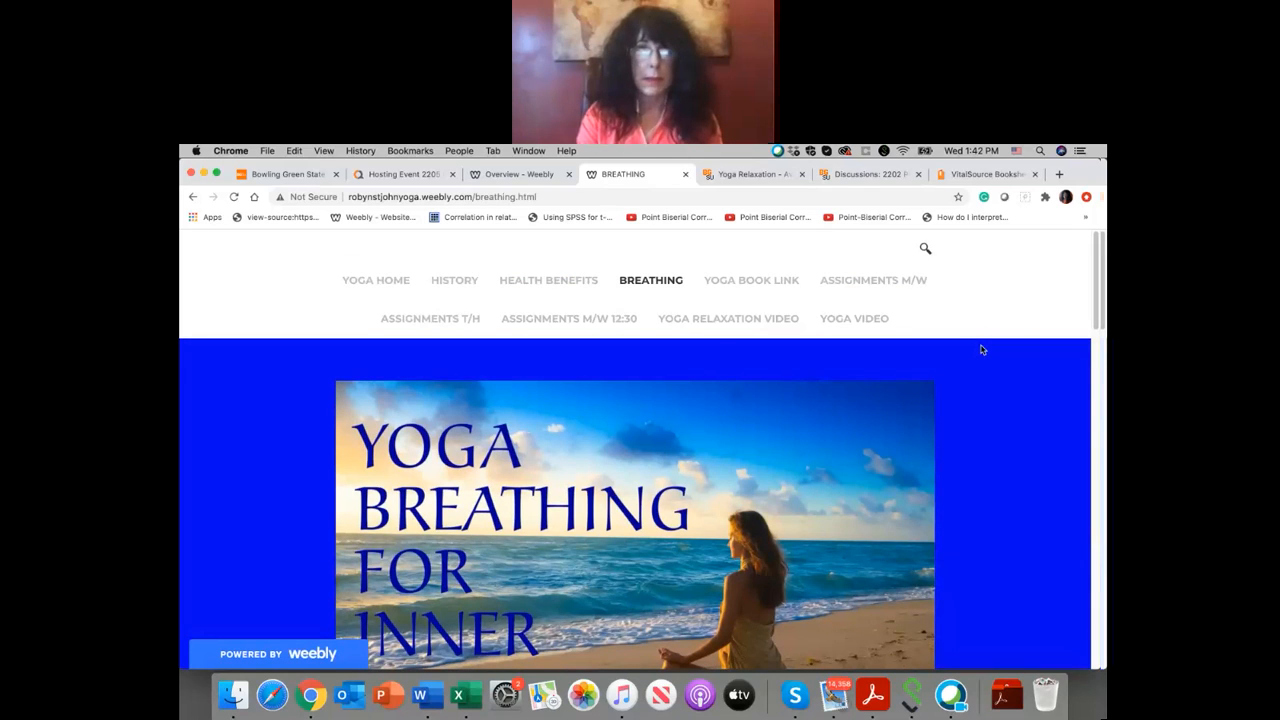
# Step: Switch the Weebly dashboard to the multimedia & web design site, open its published version and look through the home page
pyautogui.click(497, 177)
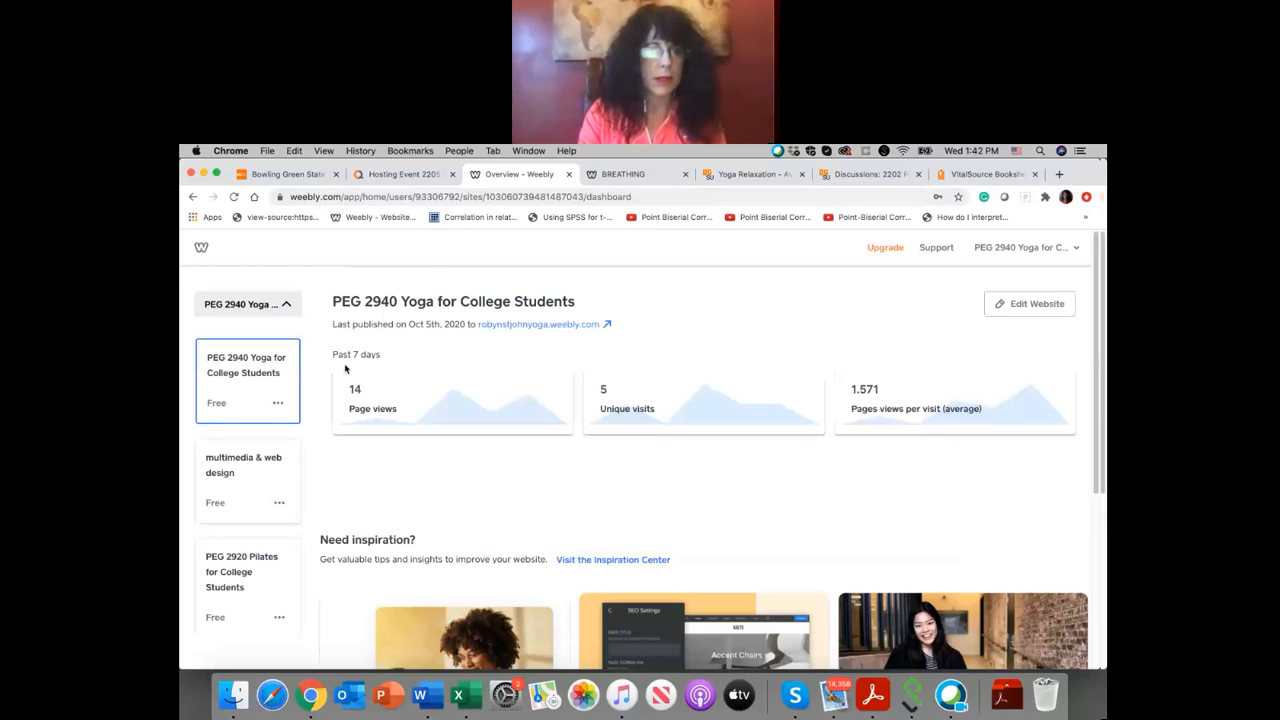
pyautogui.scroll(-5, 313, 404)
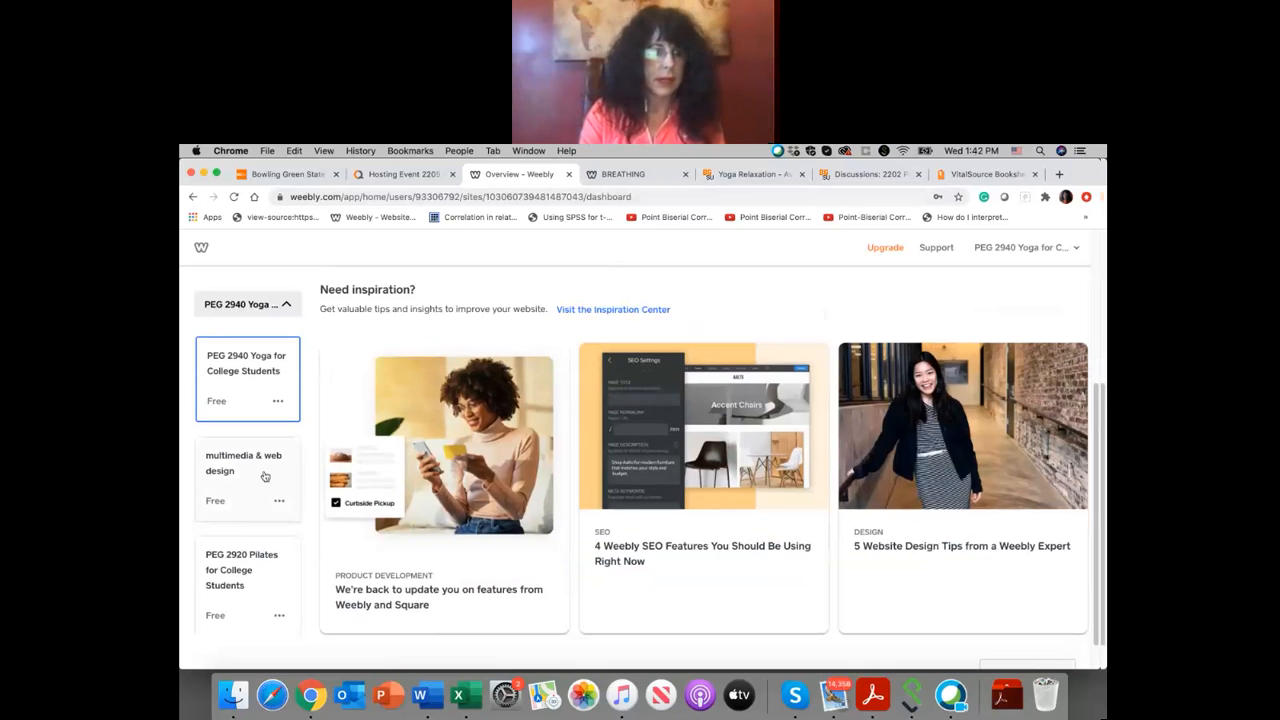
pyautogui.scroll(-2, 266, 477)
pyautogui.click(251, 414)
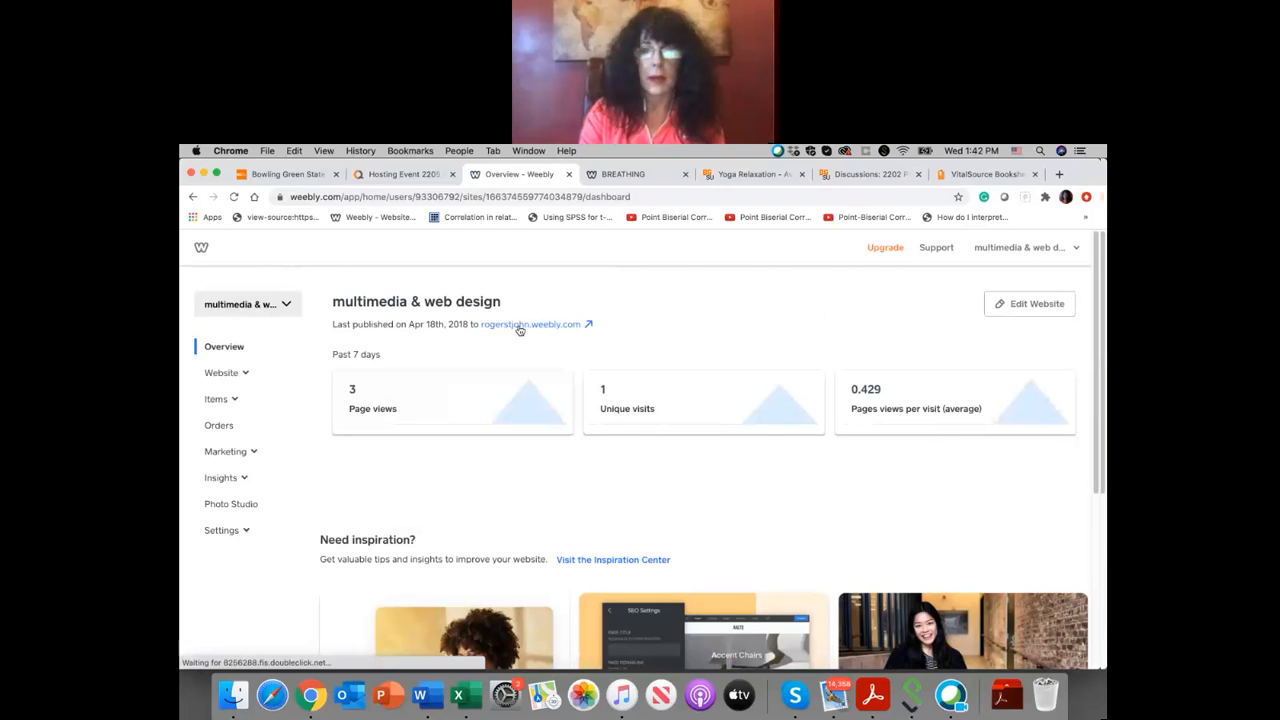
pyautogui.click(519, 326)
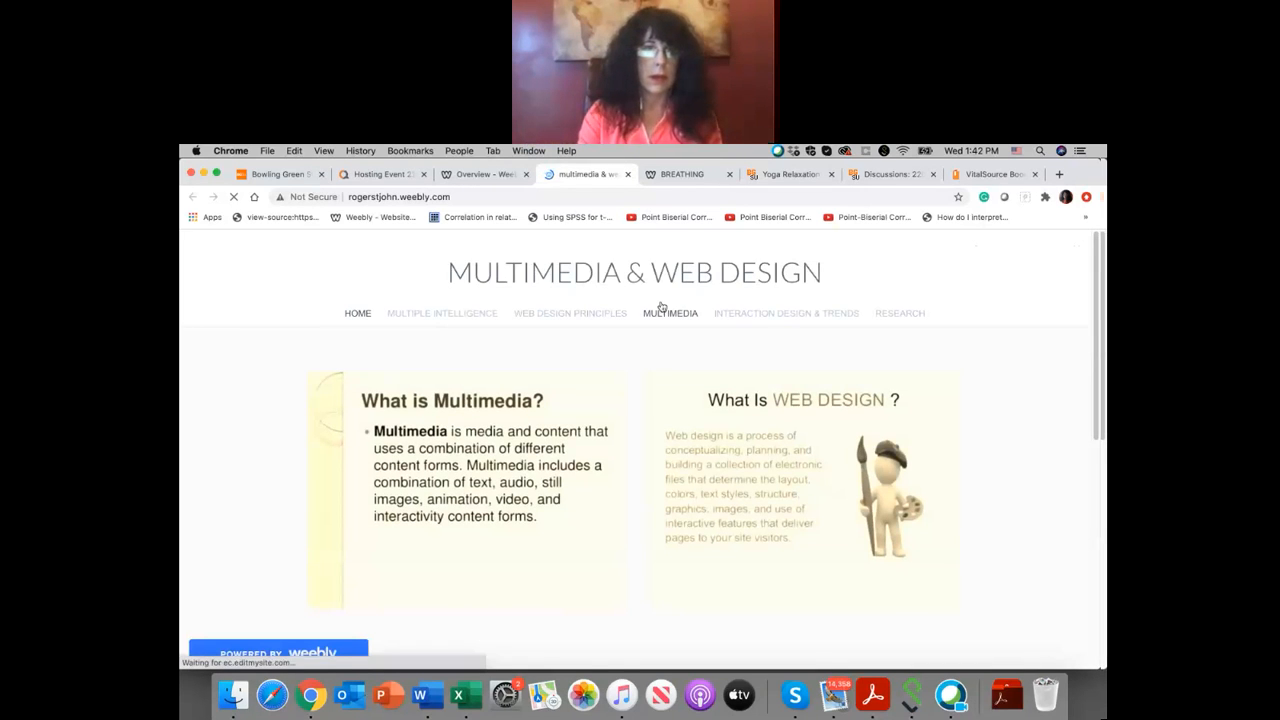
pyautogui.scroll(-3, 648, 372)
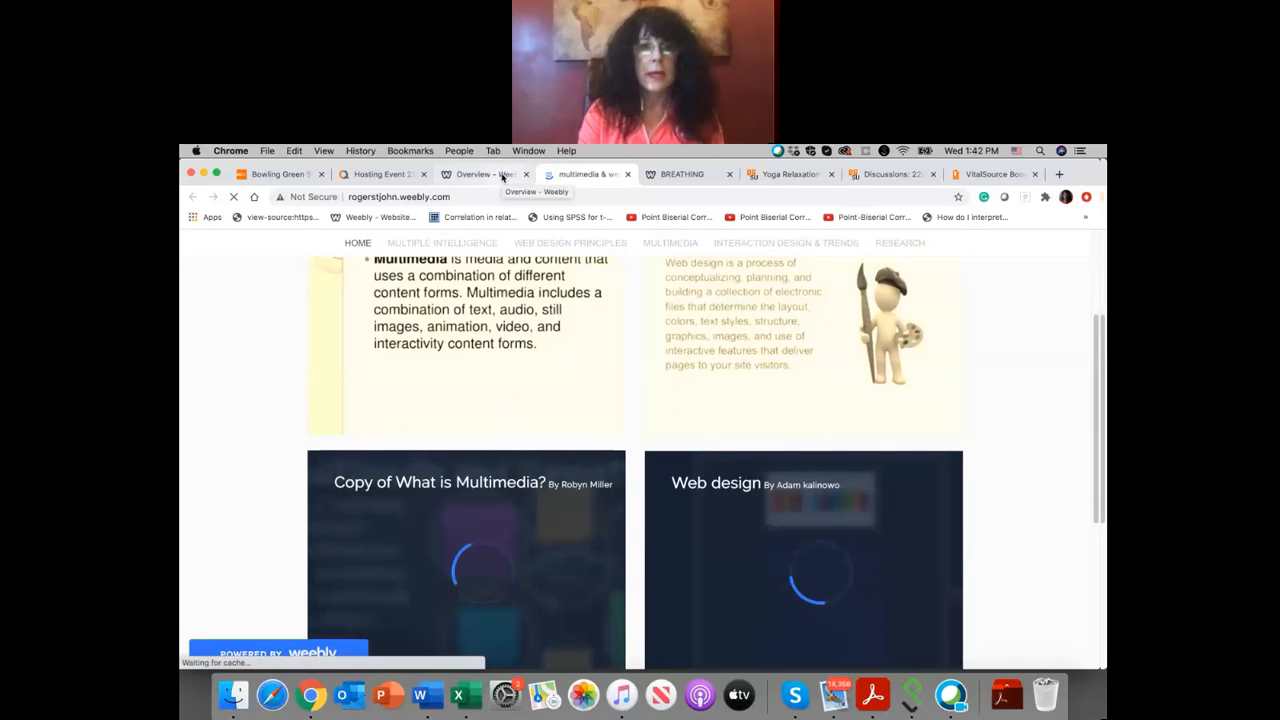
# Step: Return to the Weebly dashboard and add a new site of the website-only kind, without an online store
pyautogui.click(503, 175)
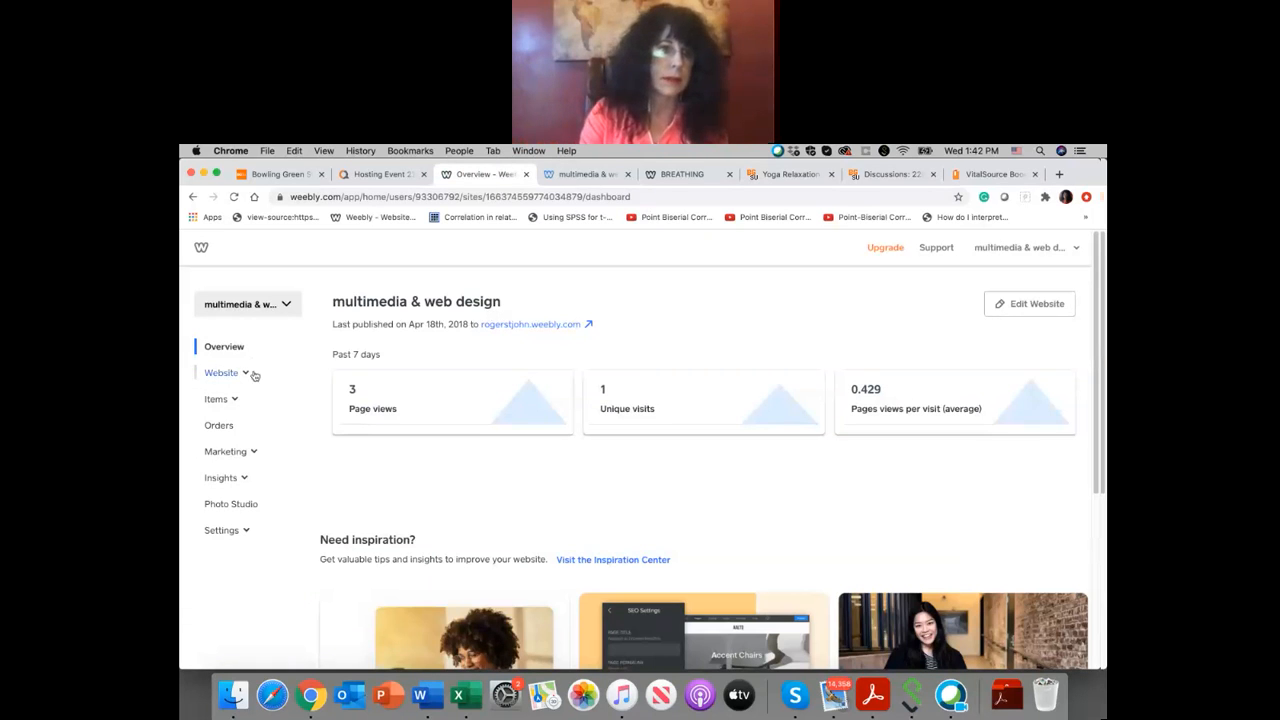
pyautogui.click(268, 305)
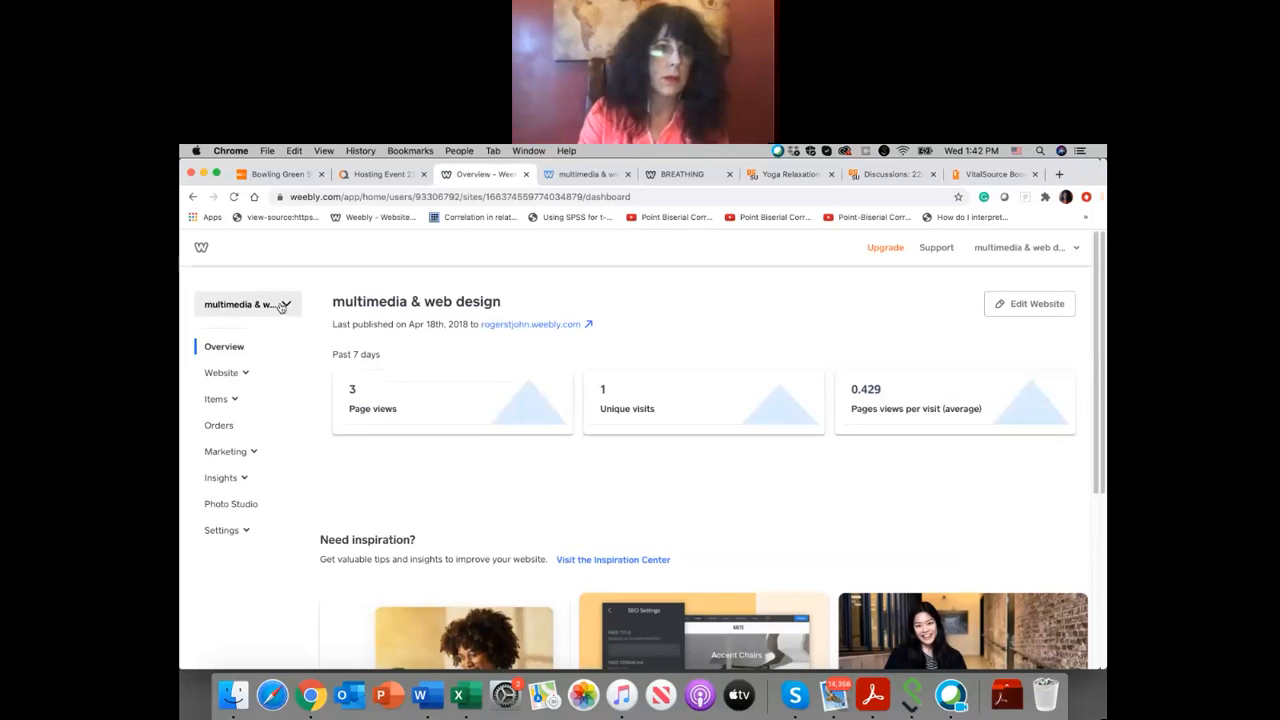
pyautogui.scroll(-1, 264, 378)
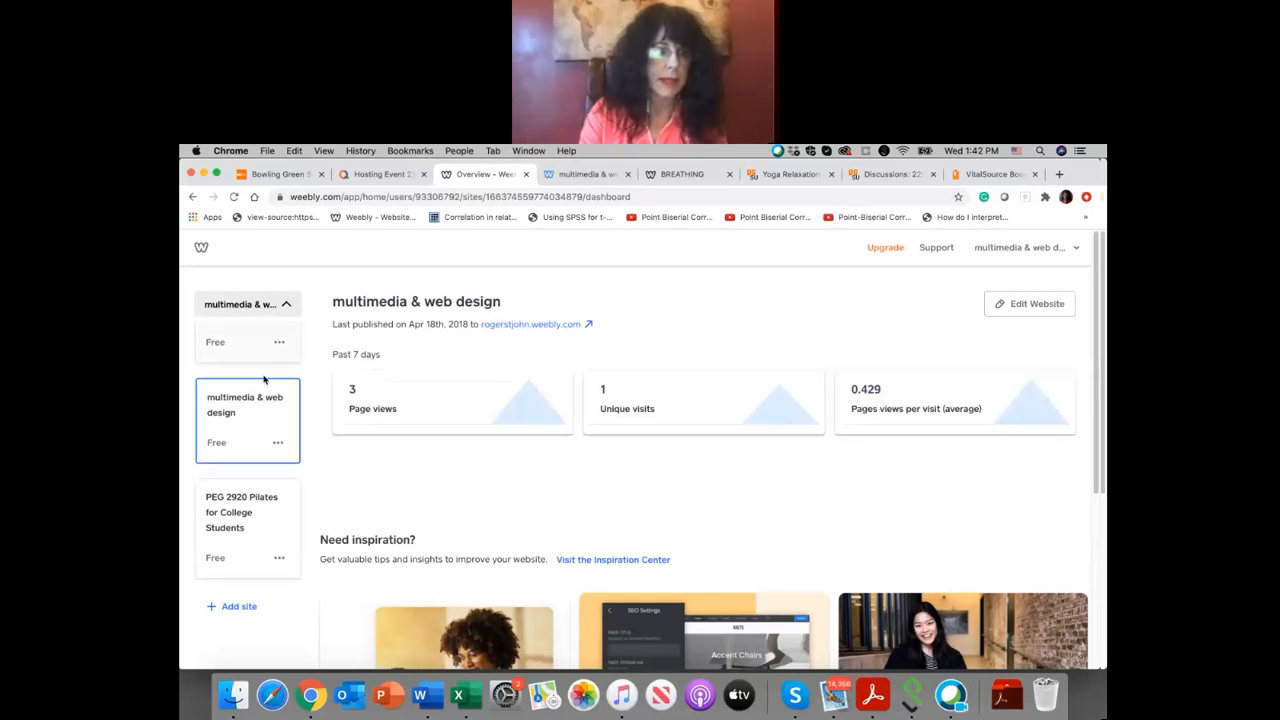
pyautogui.click(240, 607)
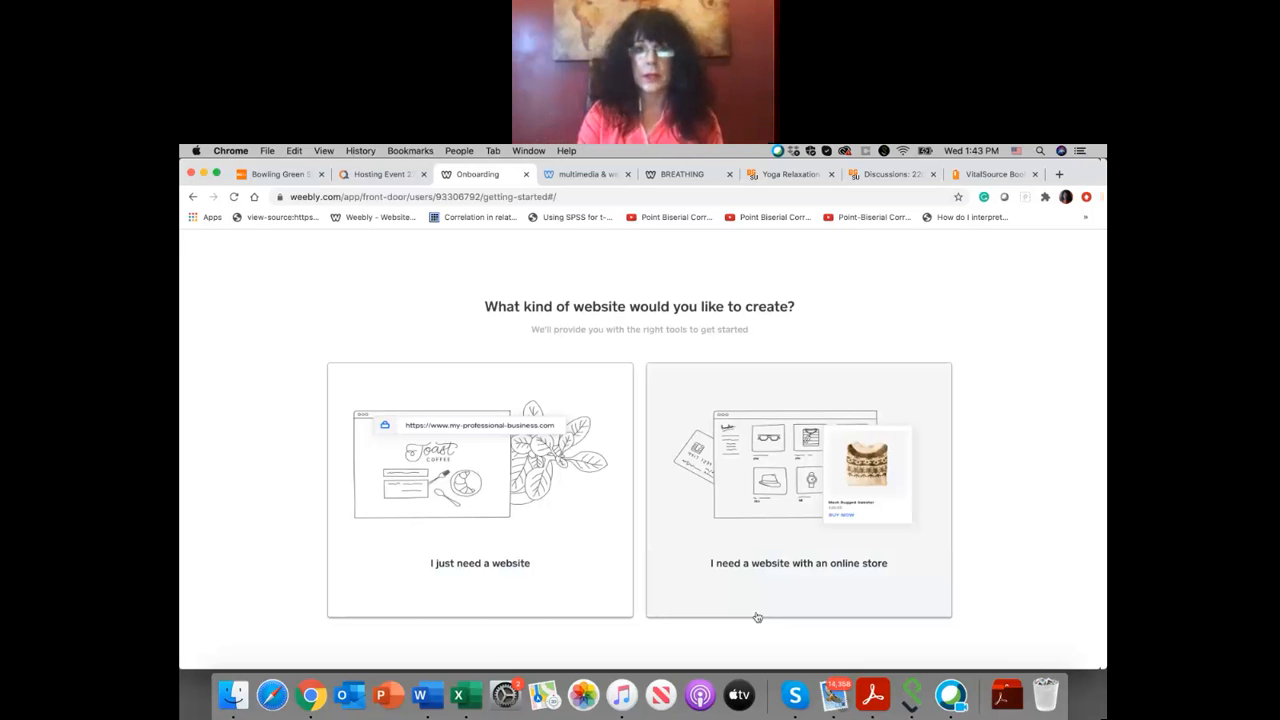
pyautogui.click(479, 566)
pyautogui.click(479, 567)
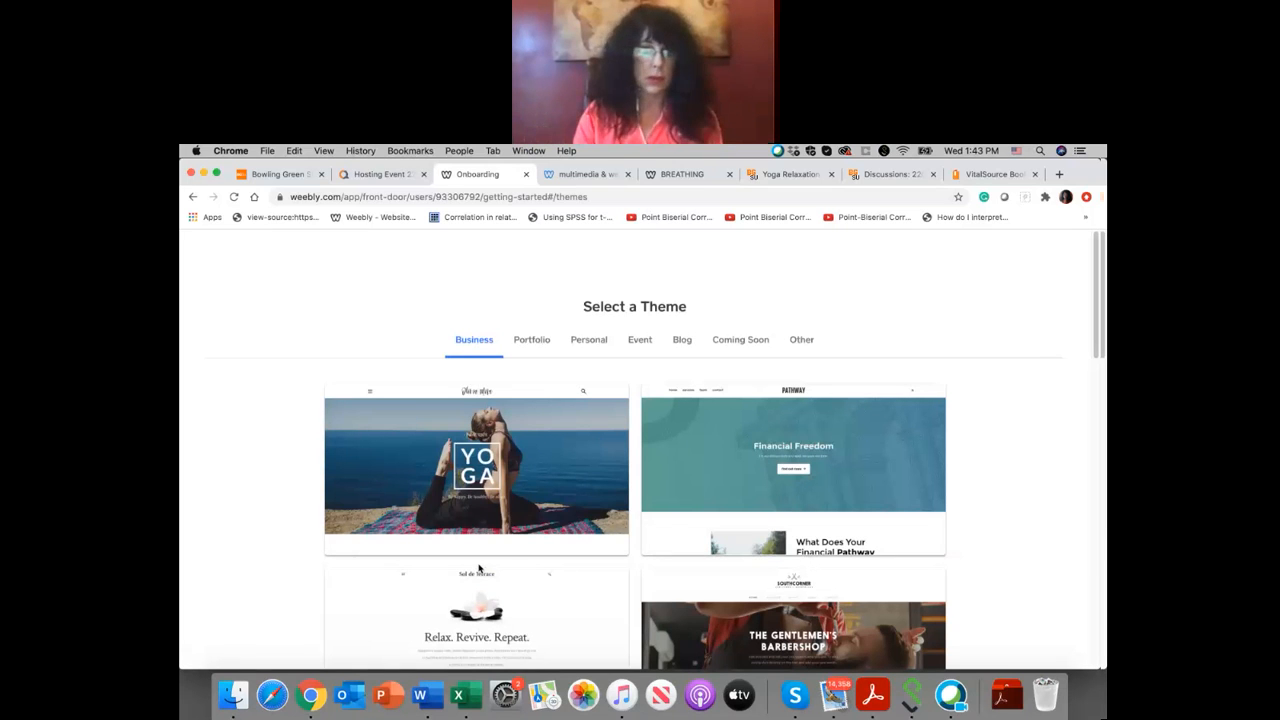
# Step: Look through the Business themes offered for the new site
pyautogui.scroll(-1, 699, 431)
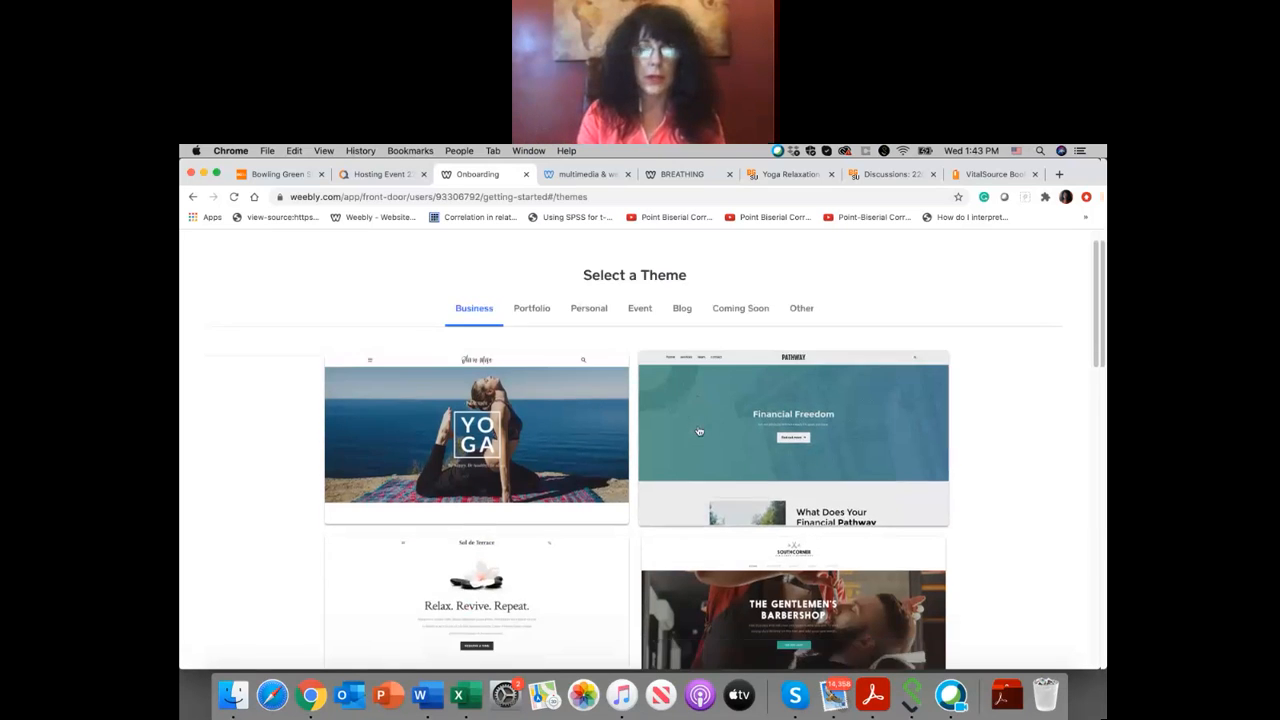
pyautogui.scroll(-4, 699, 431)
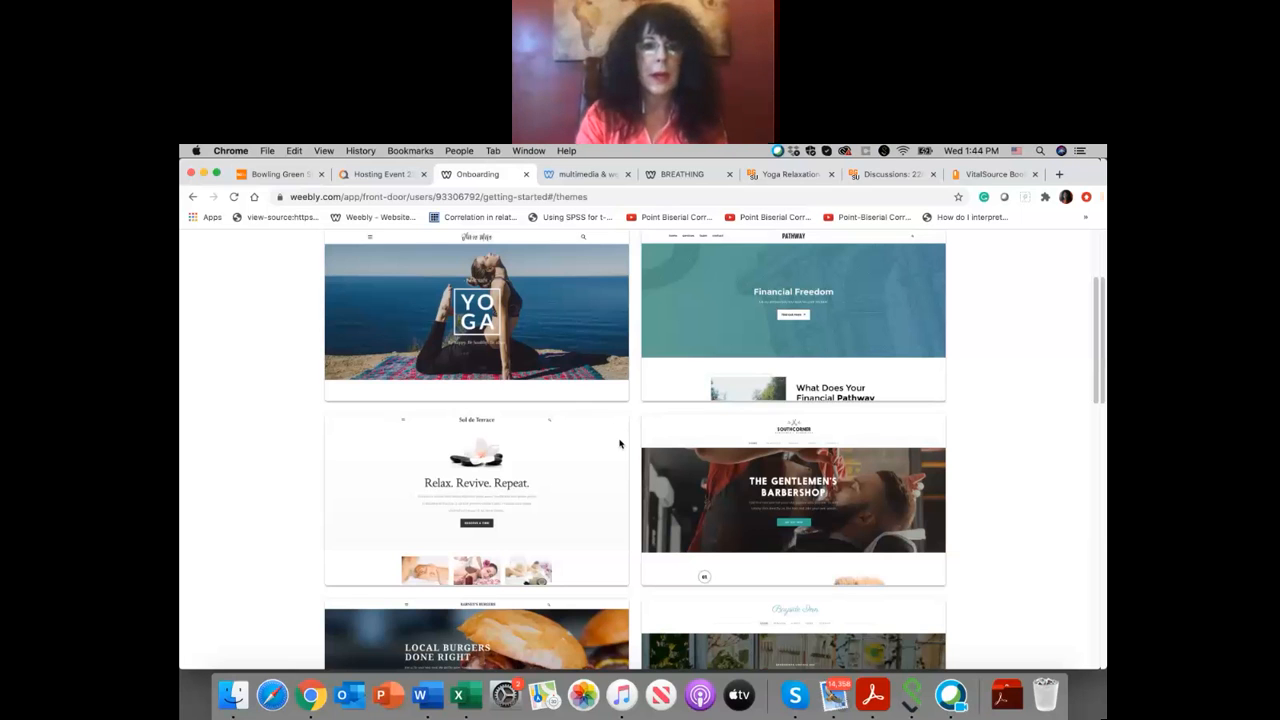
pyautogui.scroll(-3, 621, 436)
pyautogui.scroll(-10, 621, 443)
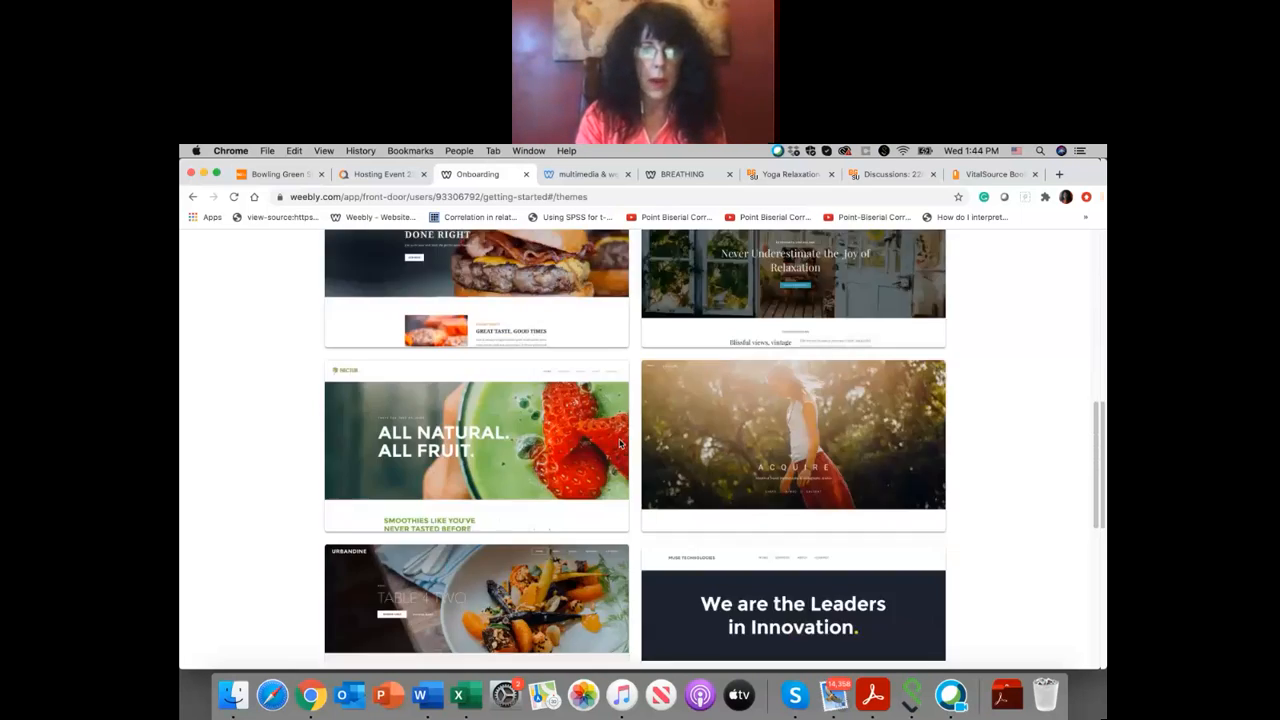
pyautogui.scroll(-3, 620, 443)
pyautogui.scroll(5, 620, 443)
pyautogui.scroll(10, 620, 443)
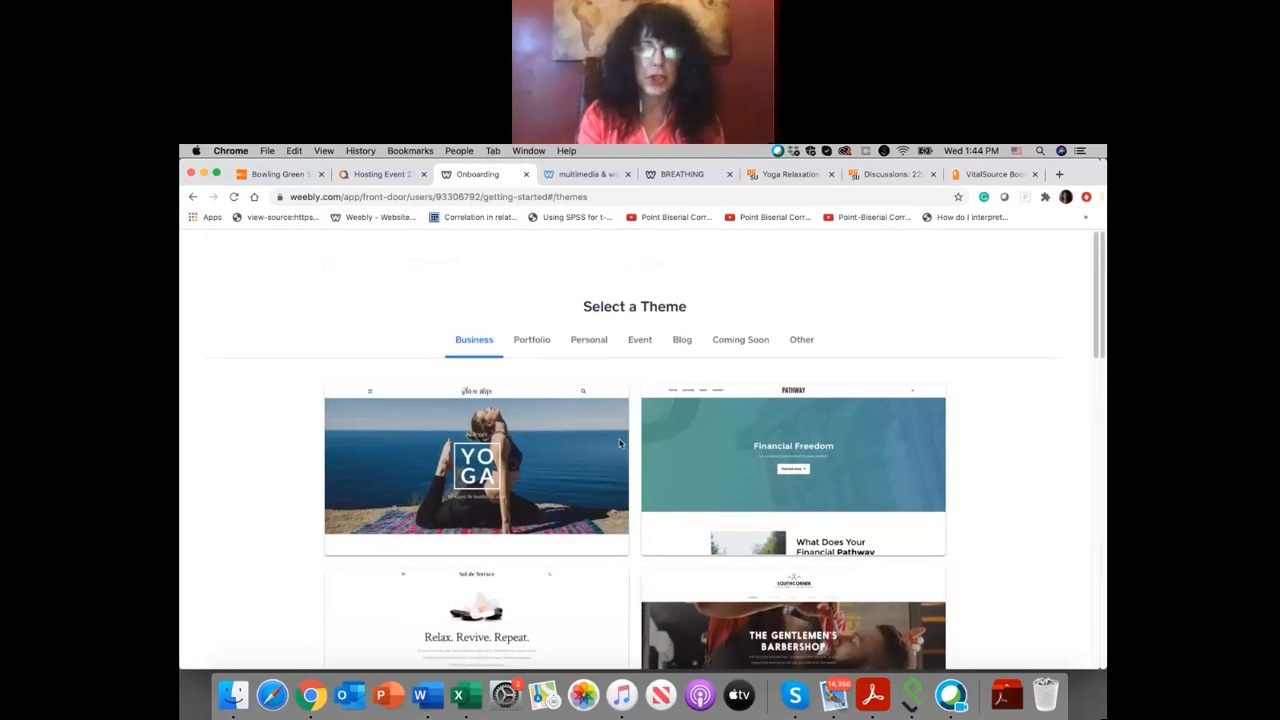
# Step: Browse the theme choices in the Portfolio, Personal, Event, Blog, Coming Soon and Other categories
pyautogui.click(541, 341)
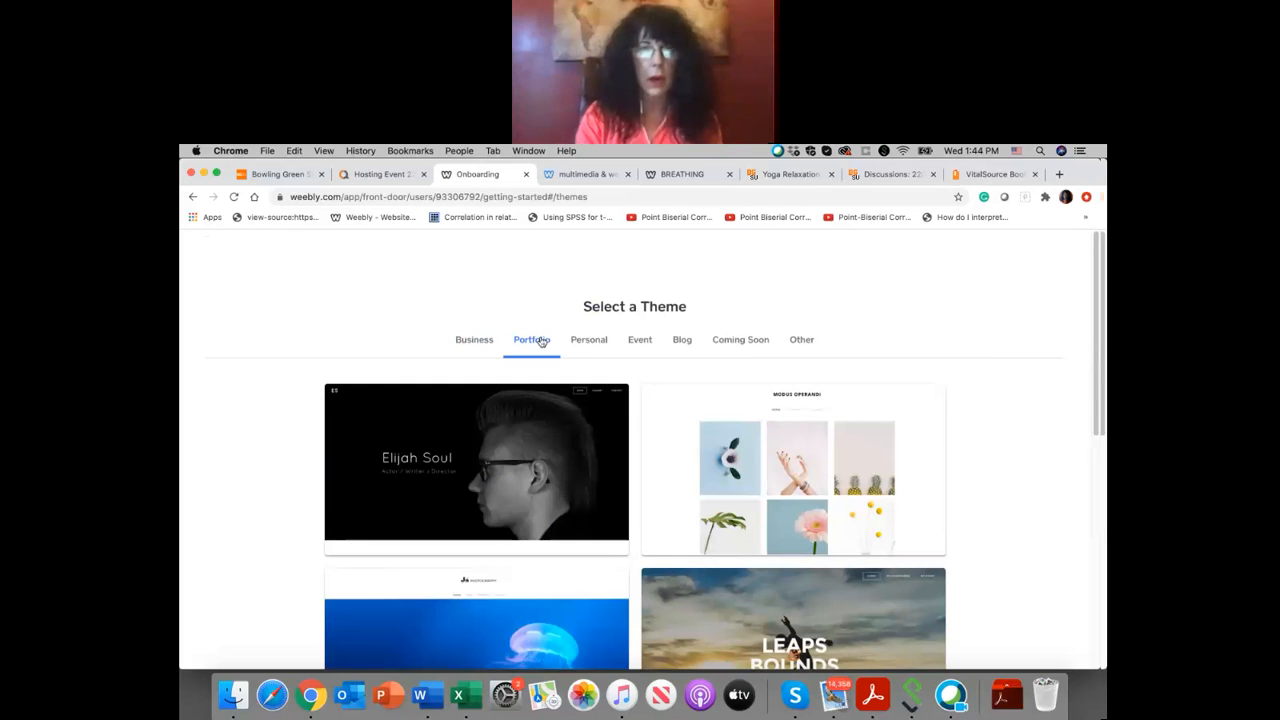
pyautogui.scroll(-5, 666, 419)
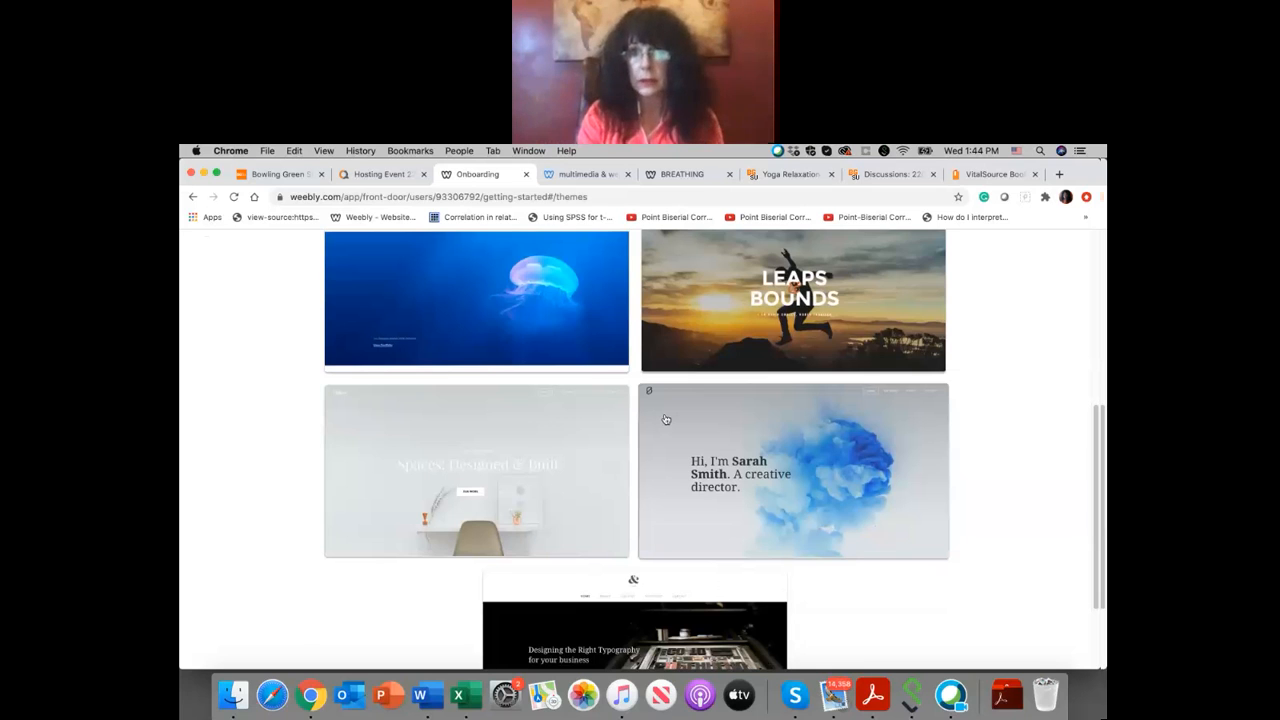
pyautogui.scroll(5, 666, 419)
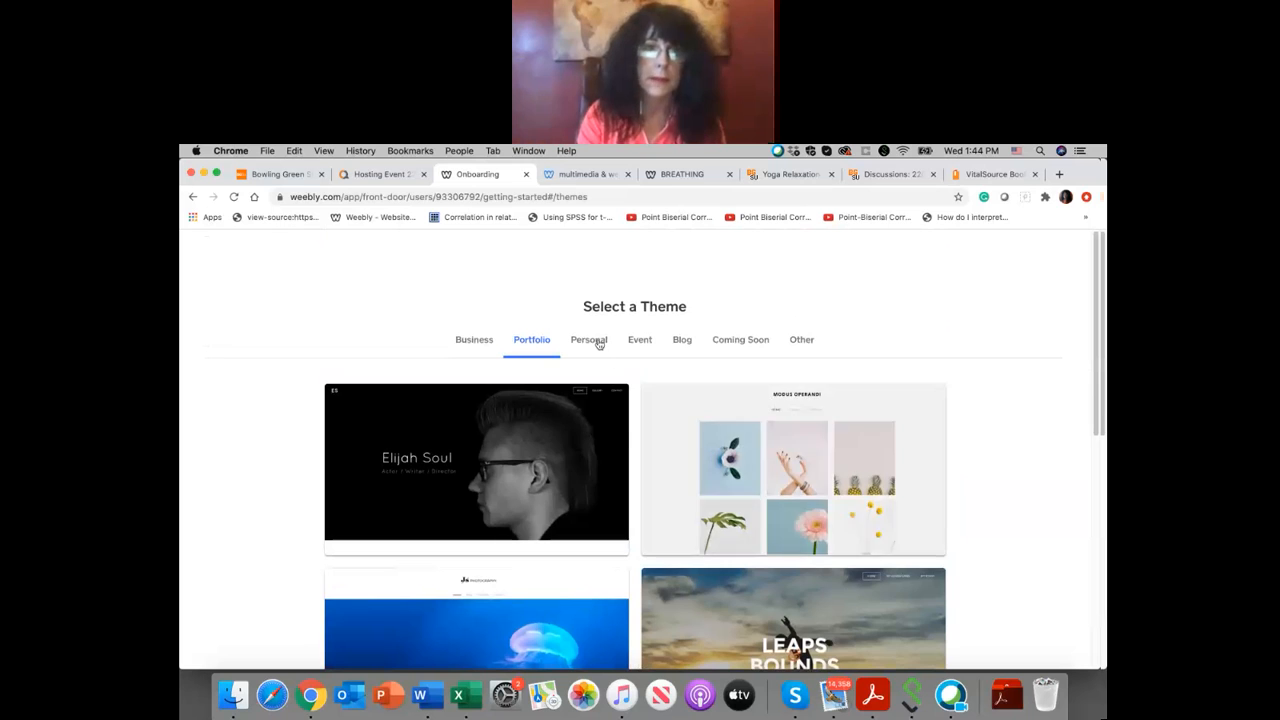
pyautogui.click(590, 340)
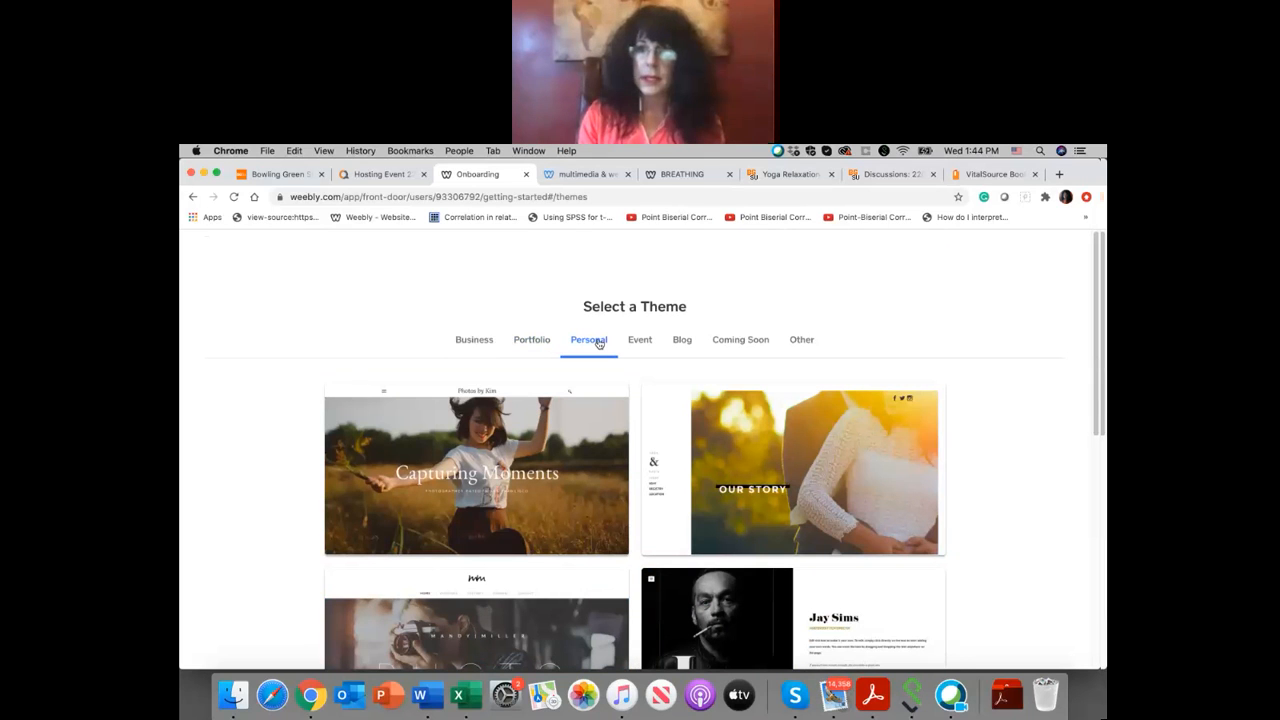
pyautogui.click(645, 341)
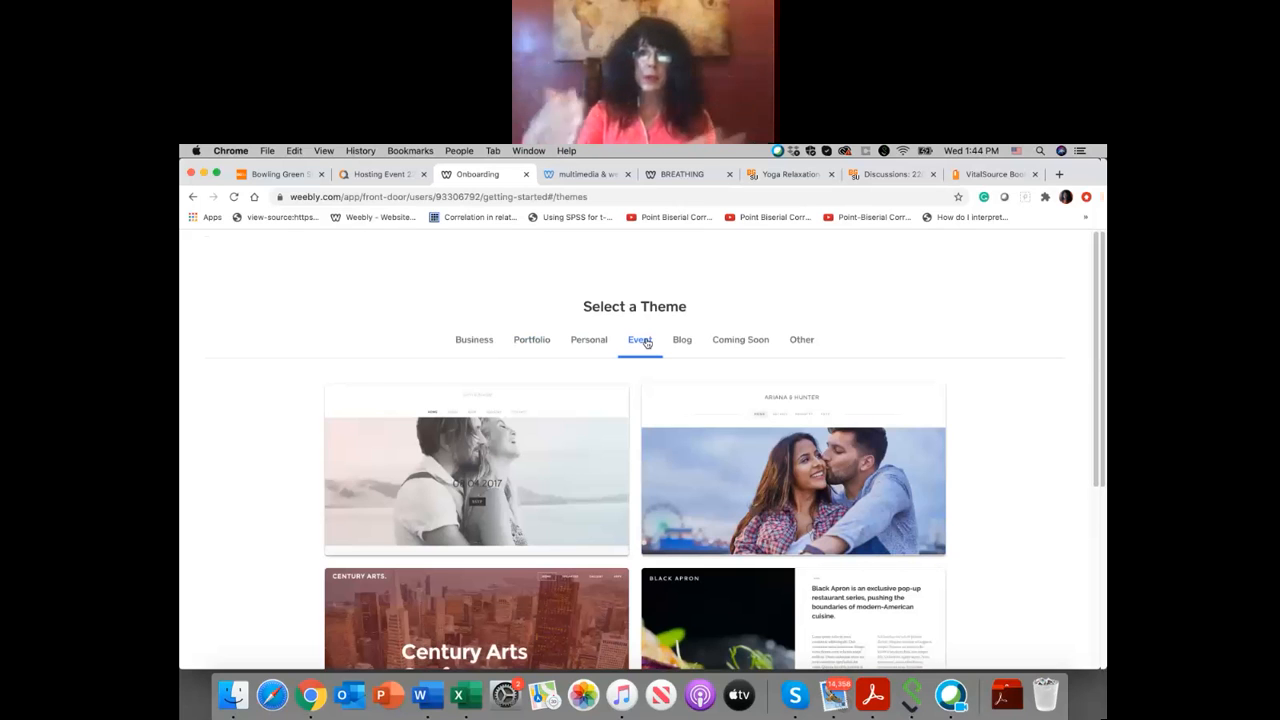
pyautogui.click(680, 345)
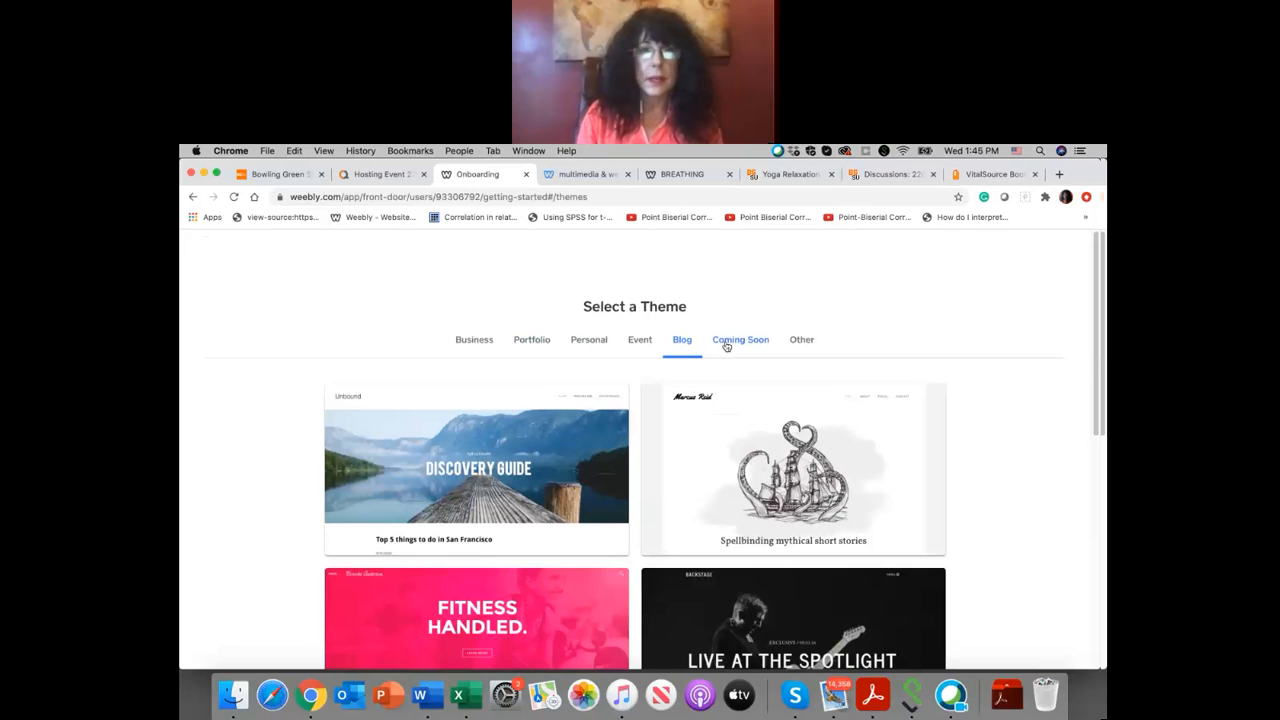
pyautogui.click(727, 346)
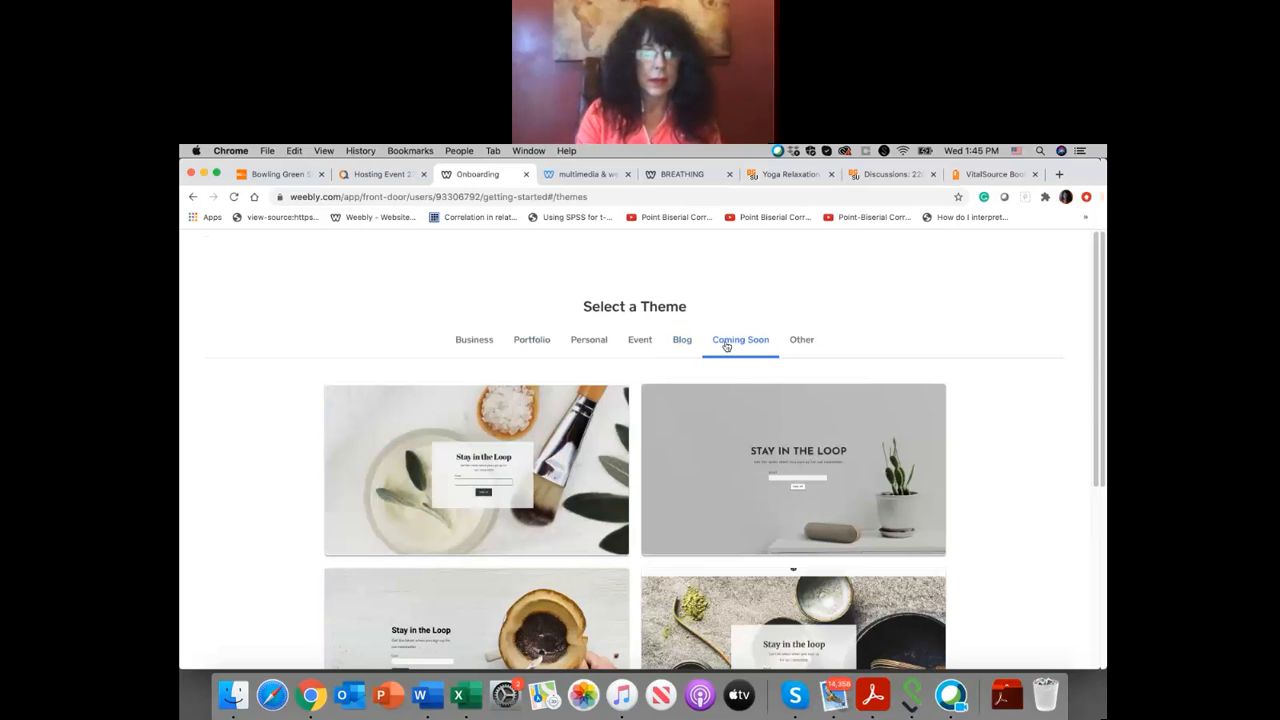
pyautogui.scroll(-2, 742, 399)
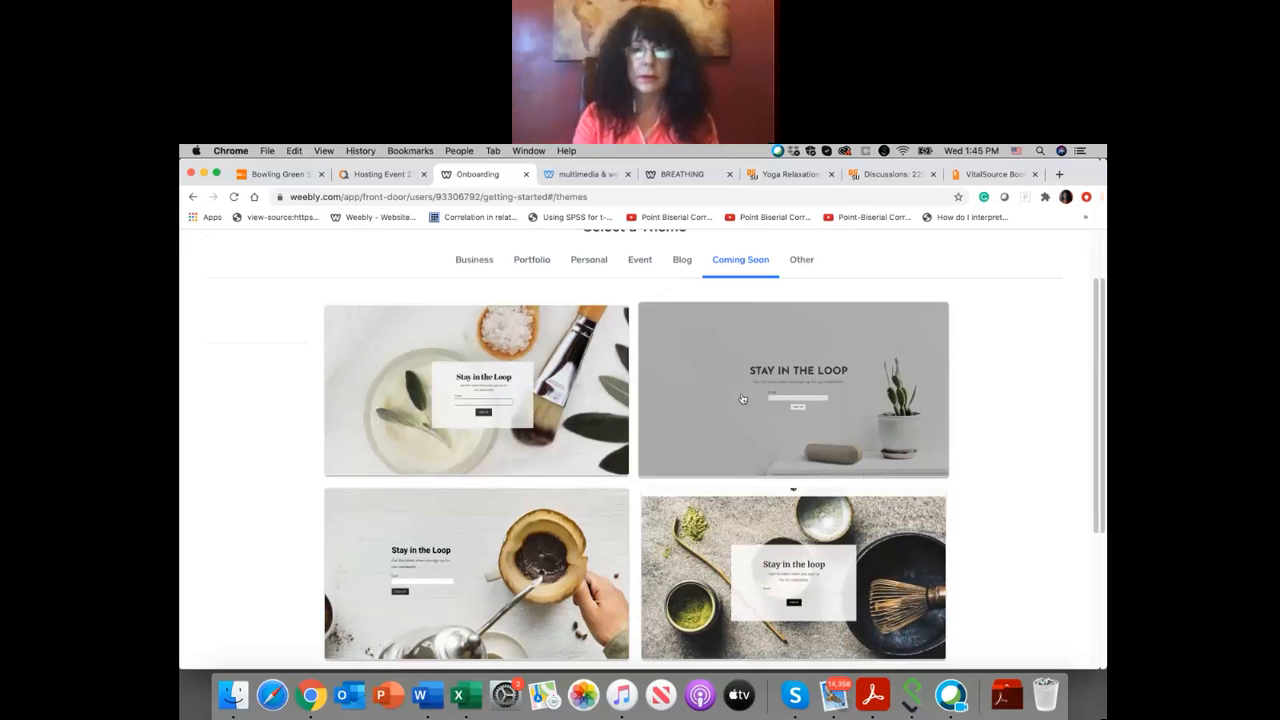
pyautogui.click(804, 262)
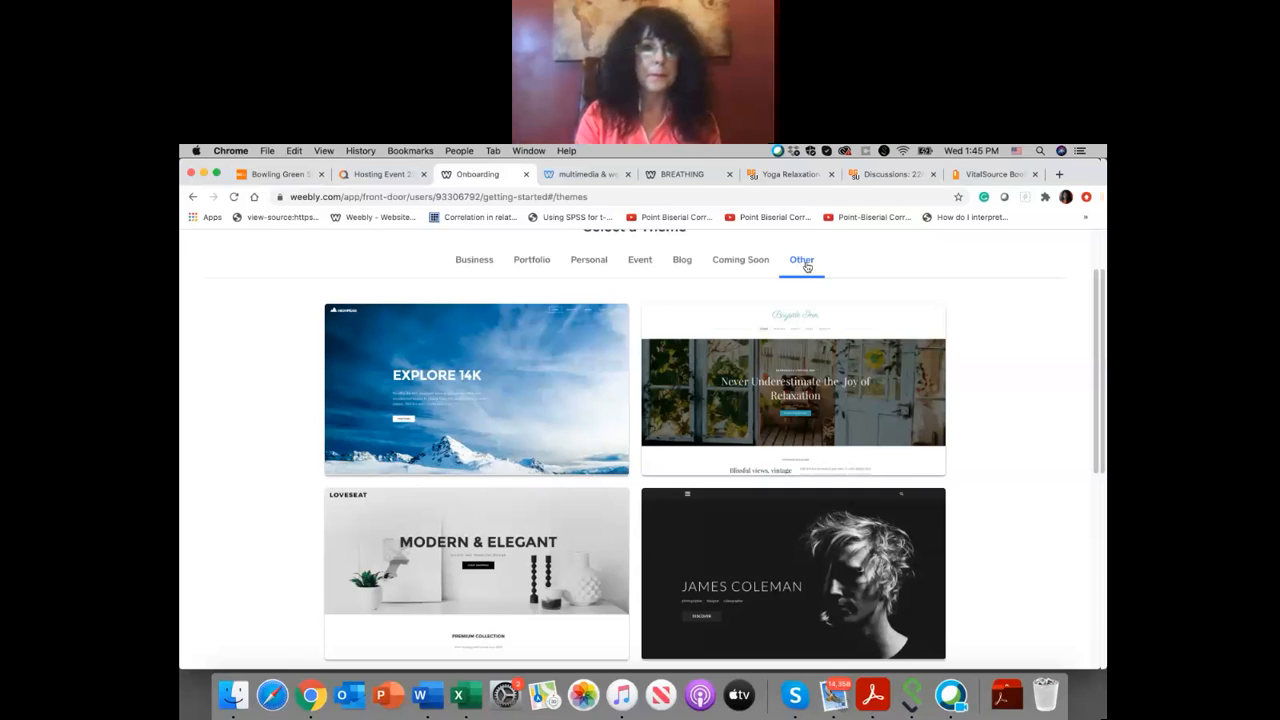
# Step: Preview the yoga theme from the Business category and start editing the new site with it
pyautogui.click(476, 261)
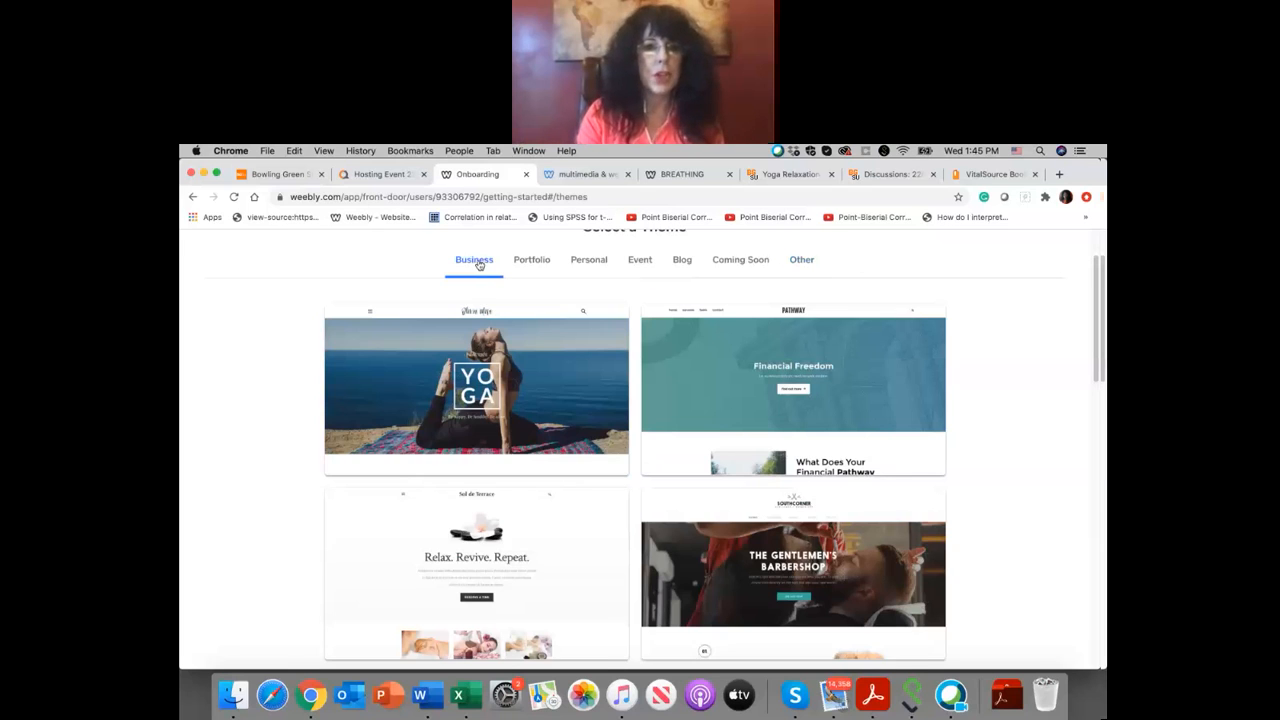
pyautogui.click(511, 366)
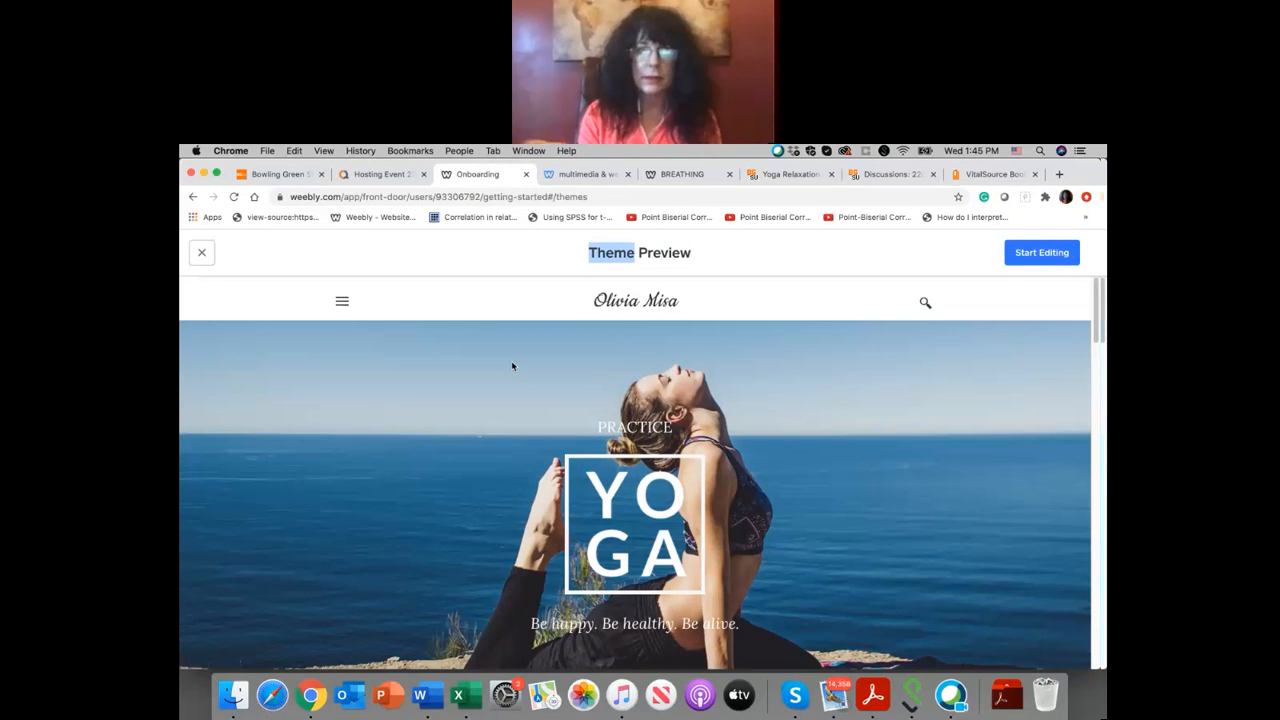
pyautogui.click(658, 301)
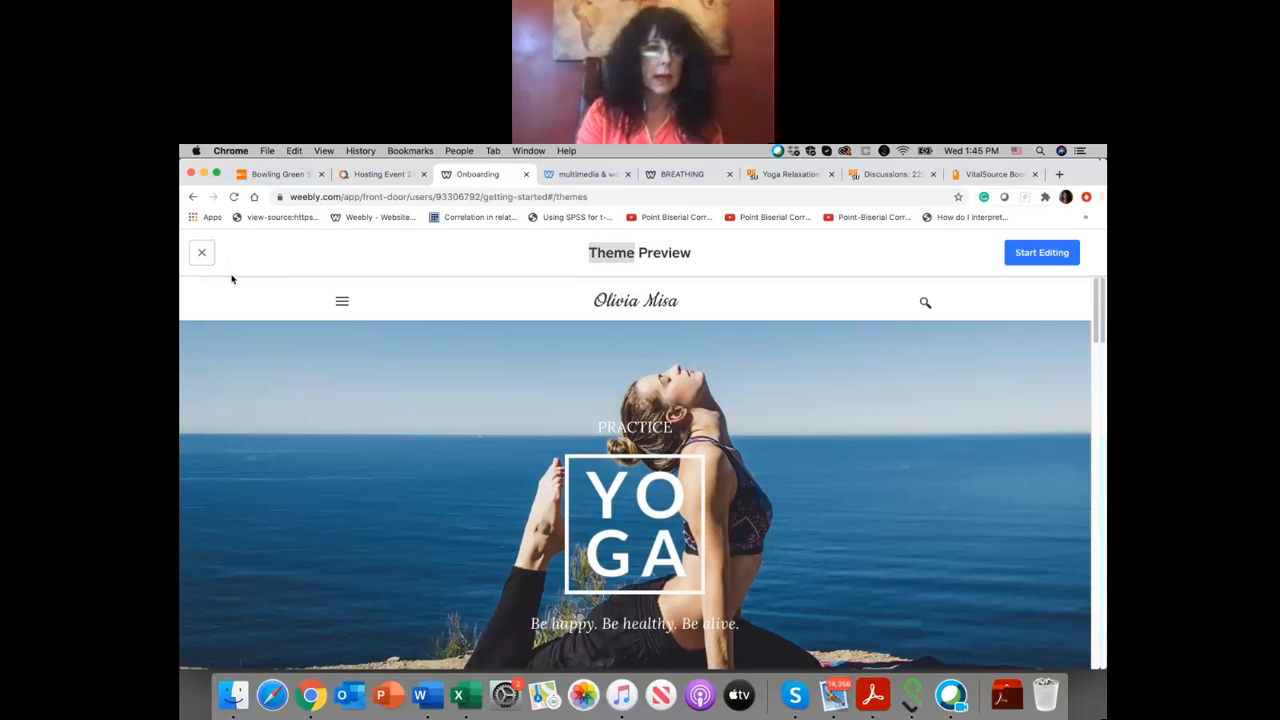
pyautogui.click(1043, 256)
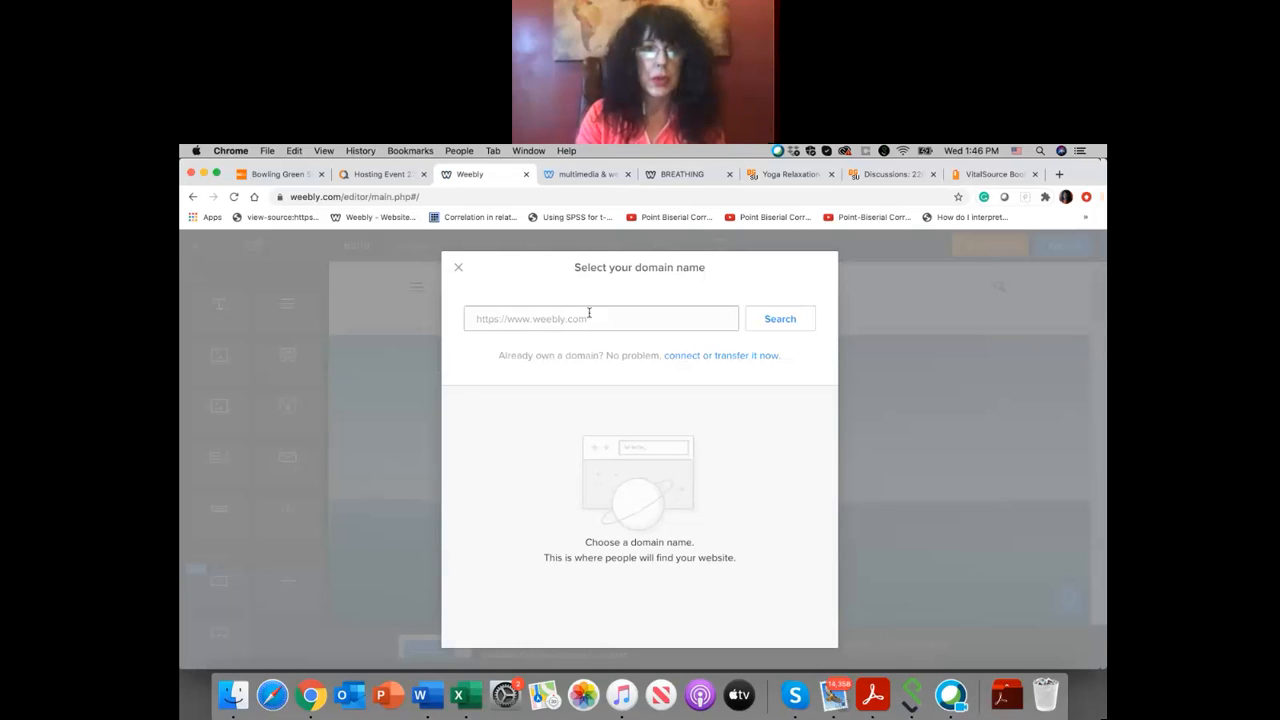
# Step: Search for the domain name yogapeg and set up the free subdomain yogapeg.weebly.com for the site
pyautogui.write('yoga')
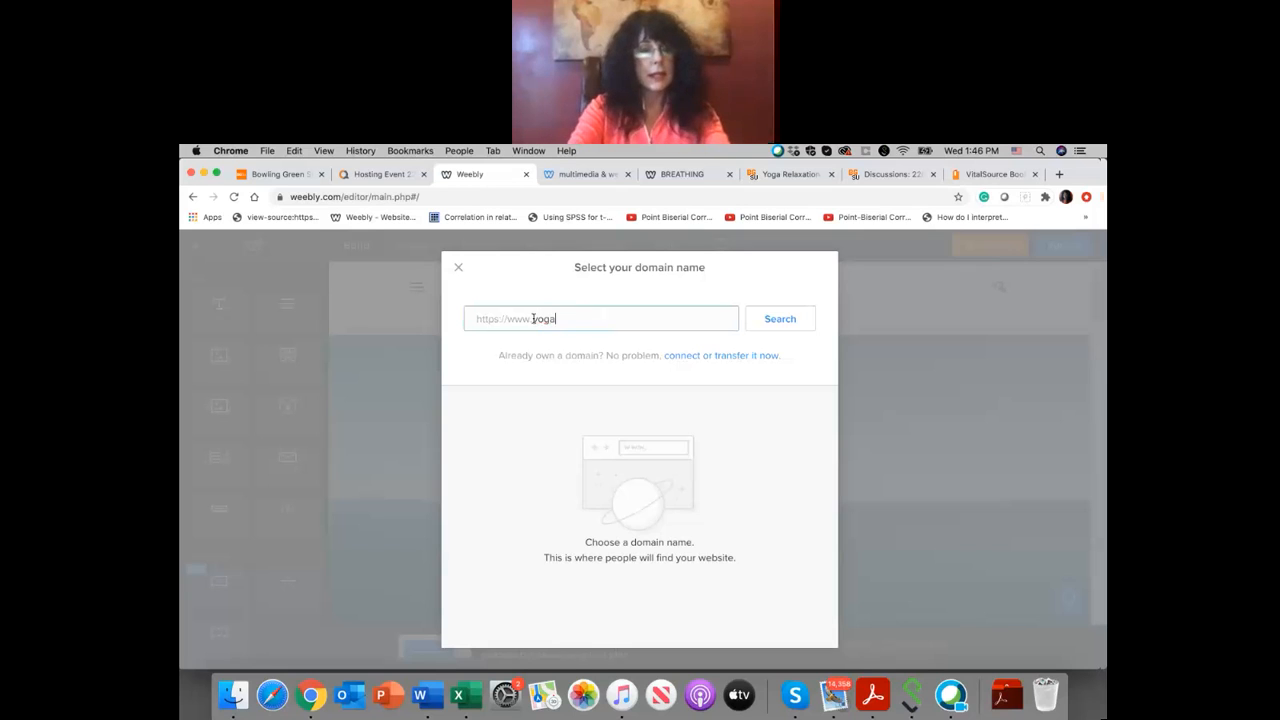
pyautogui.write('peg')
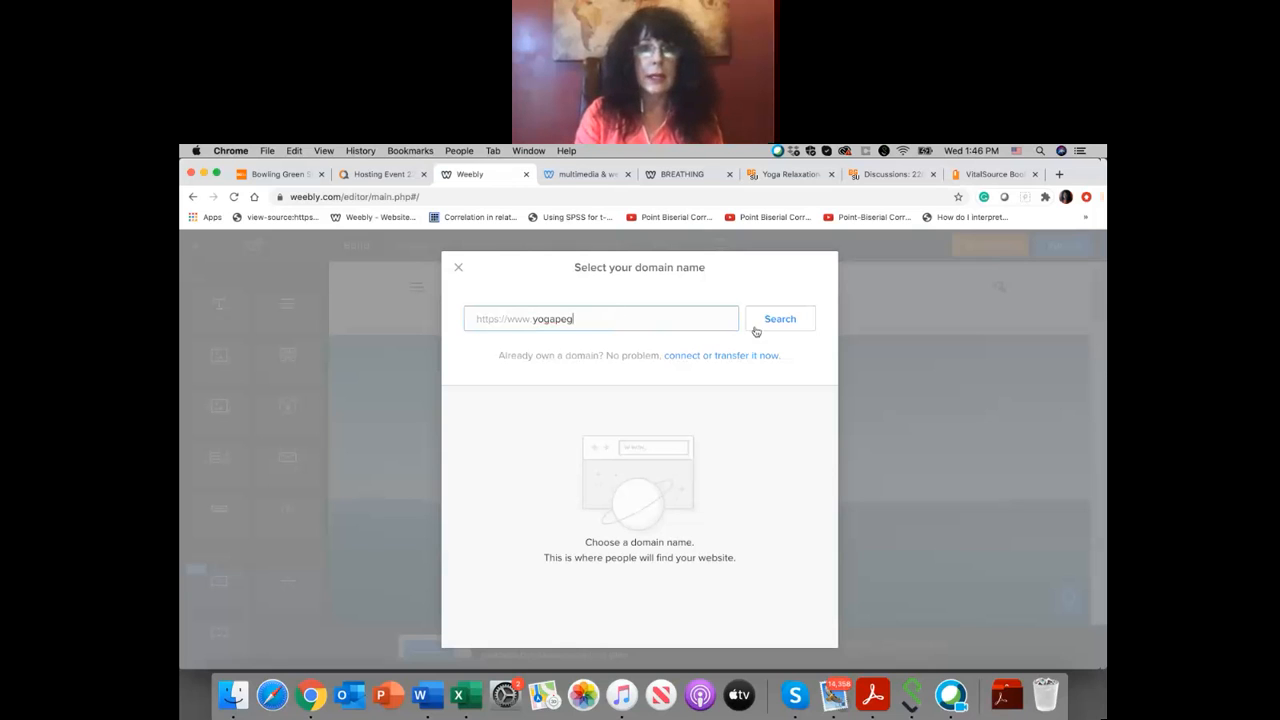
pyautogui.click(772, 320)
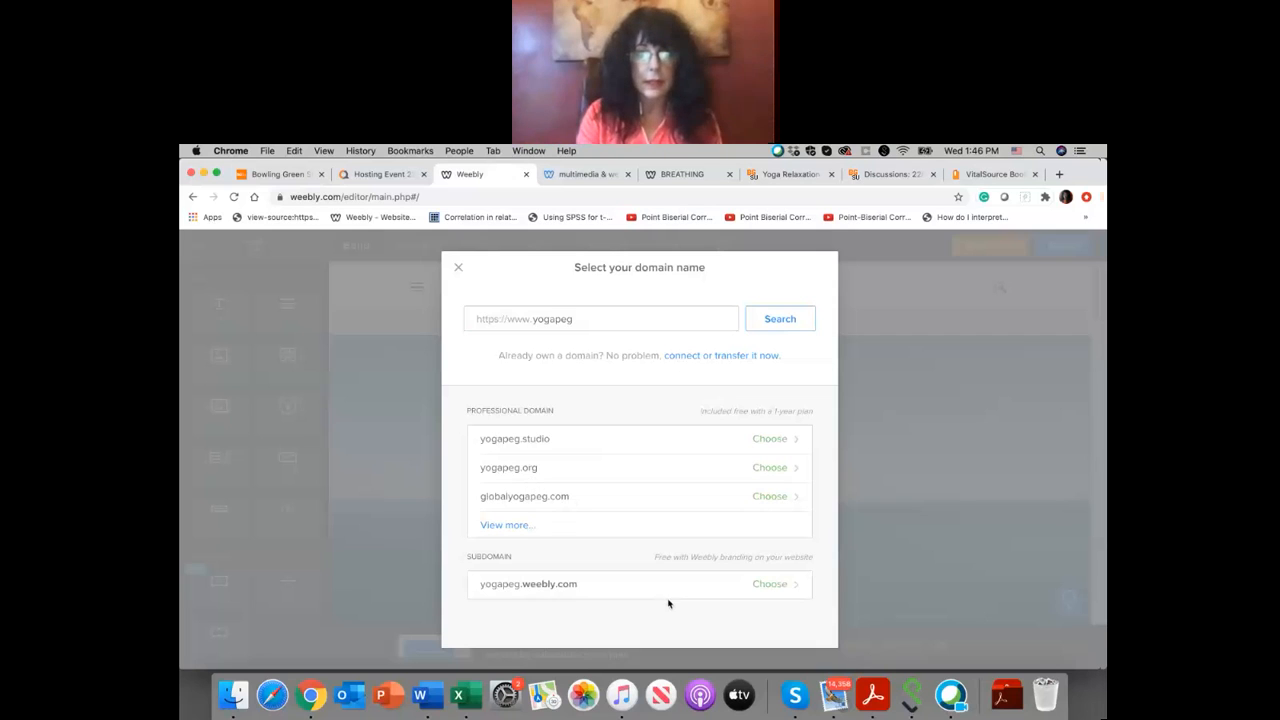
pyautogui.click(777, 586)
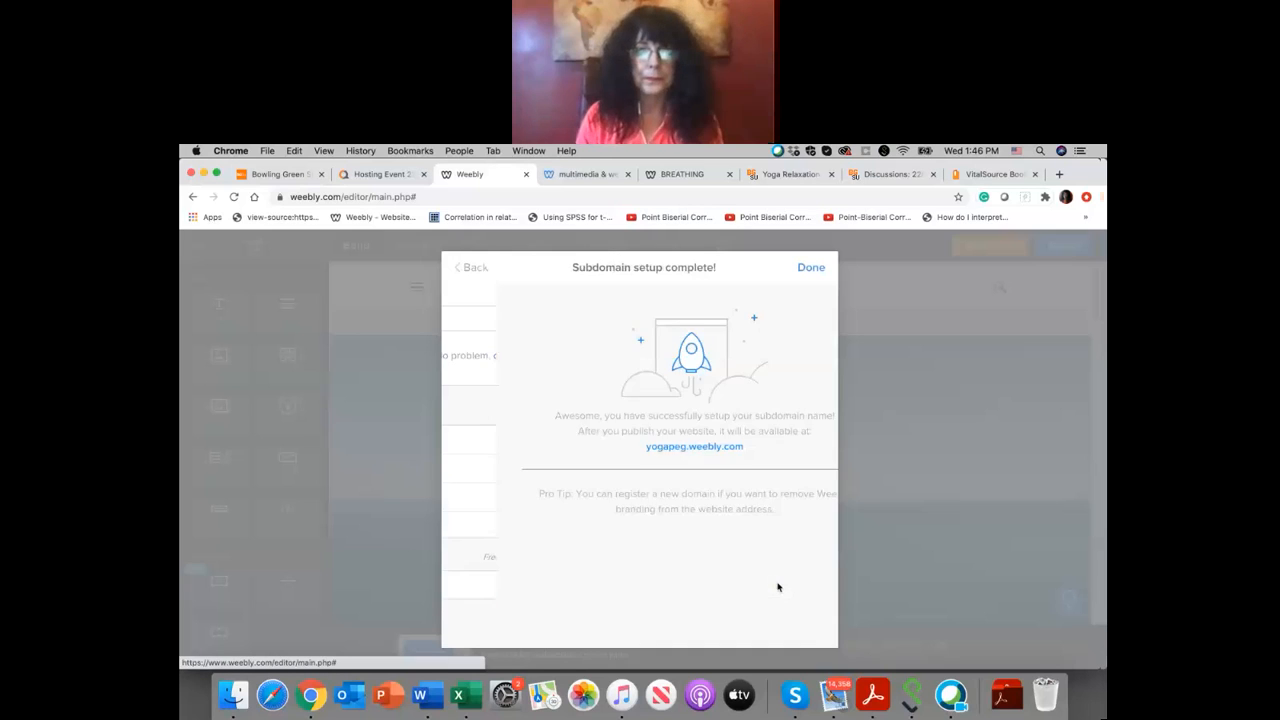
pyautogui.click(811, 269)
pyautogui.click(676, 510)
pyautogui.click(801, 309)
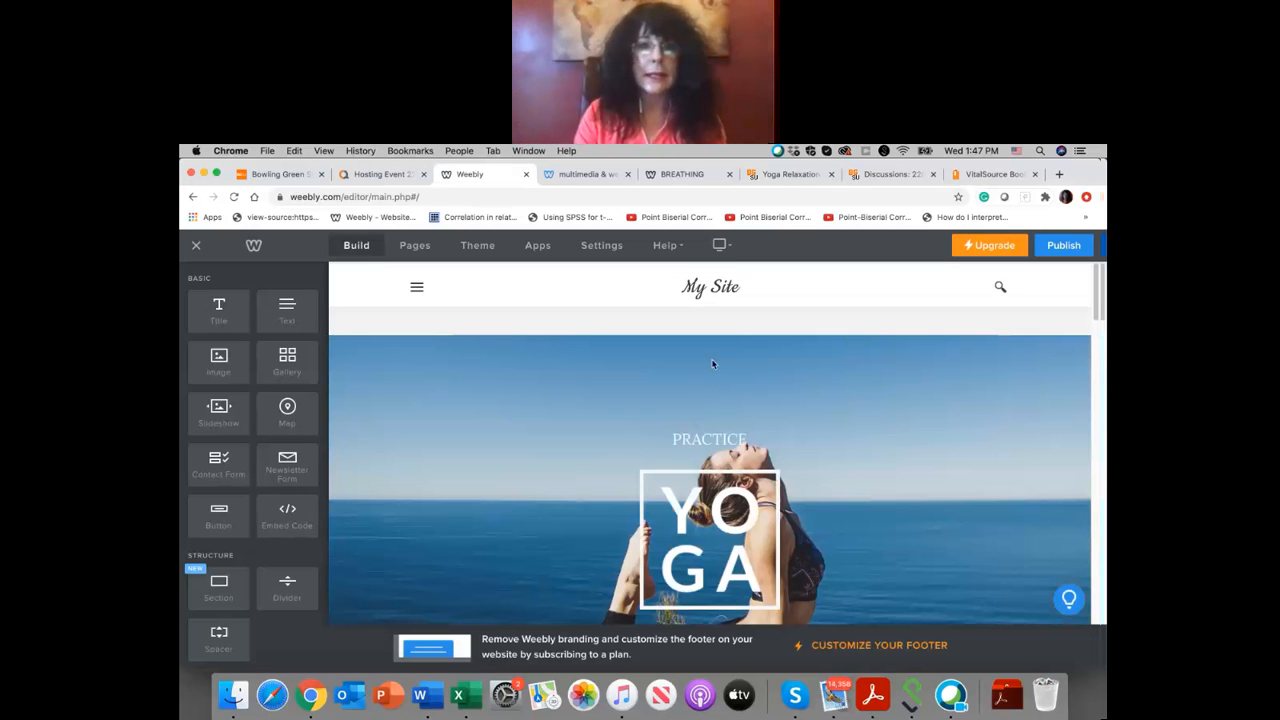
# Step: Replace the My Site title in the page header with YOGA PEG 2940
pyautogui.click(741, 288)
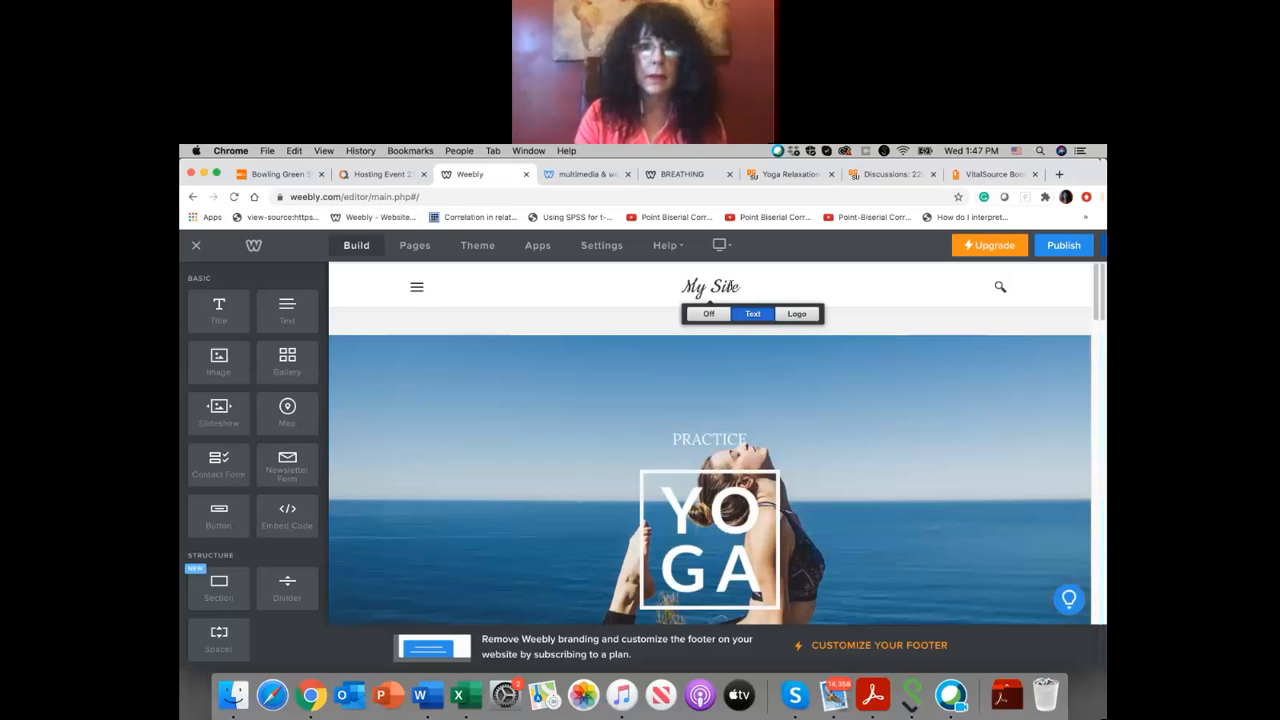
pyautogui.click(682, 287)
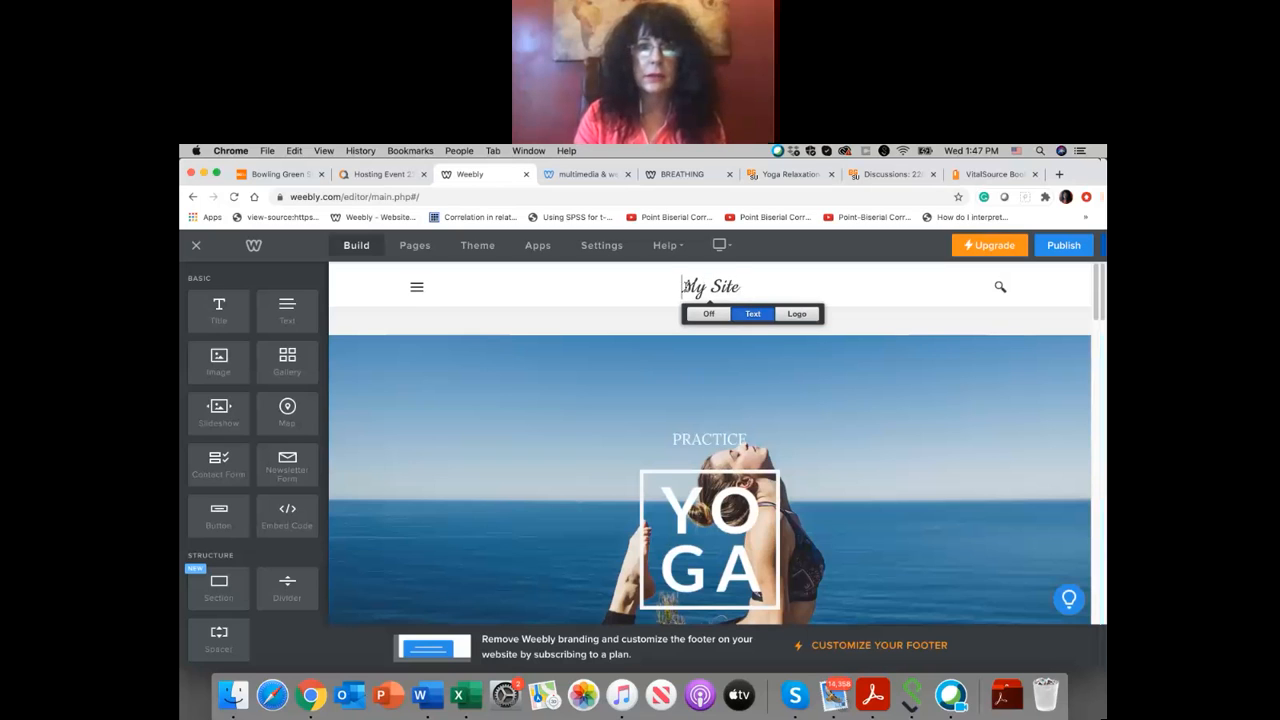
pyautogui.moveTo(682, 287); pyautogui.dragTo(752, 292)
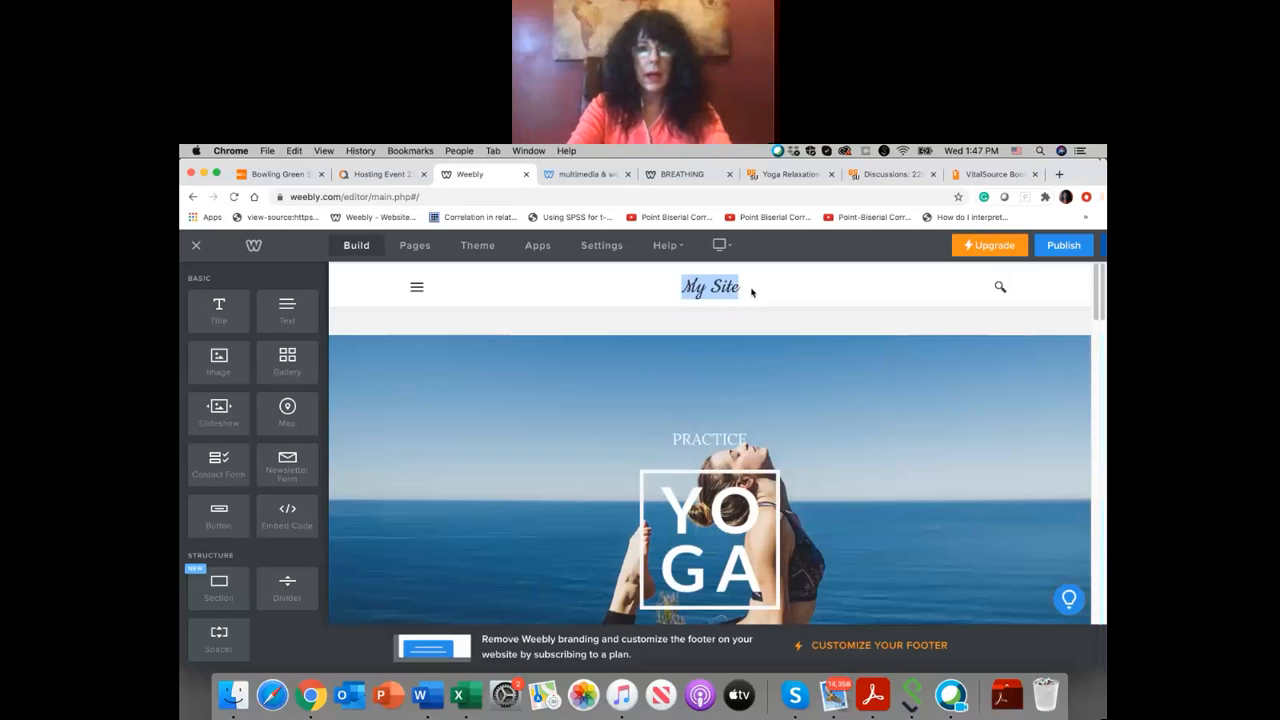
pyautogui.write('YOGA')
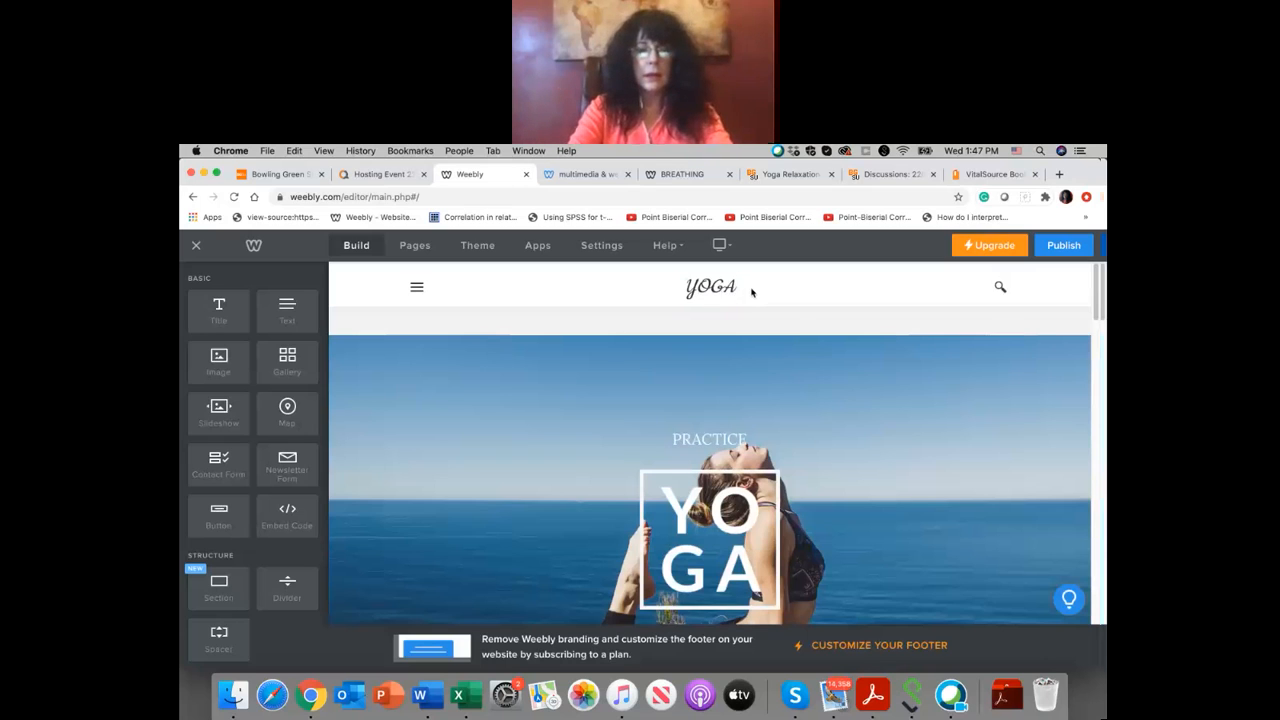
pyautogui.write('PR')
pyautogui.press('BackSpace')
pyautogui.press('BackSpace')
pyautogui.write('PEC')
pyautogui.write(' 2940')
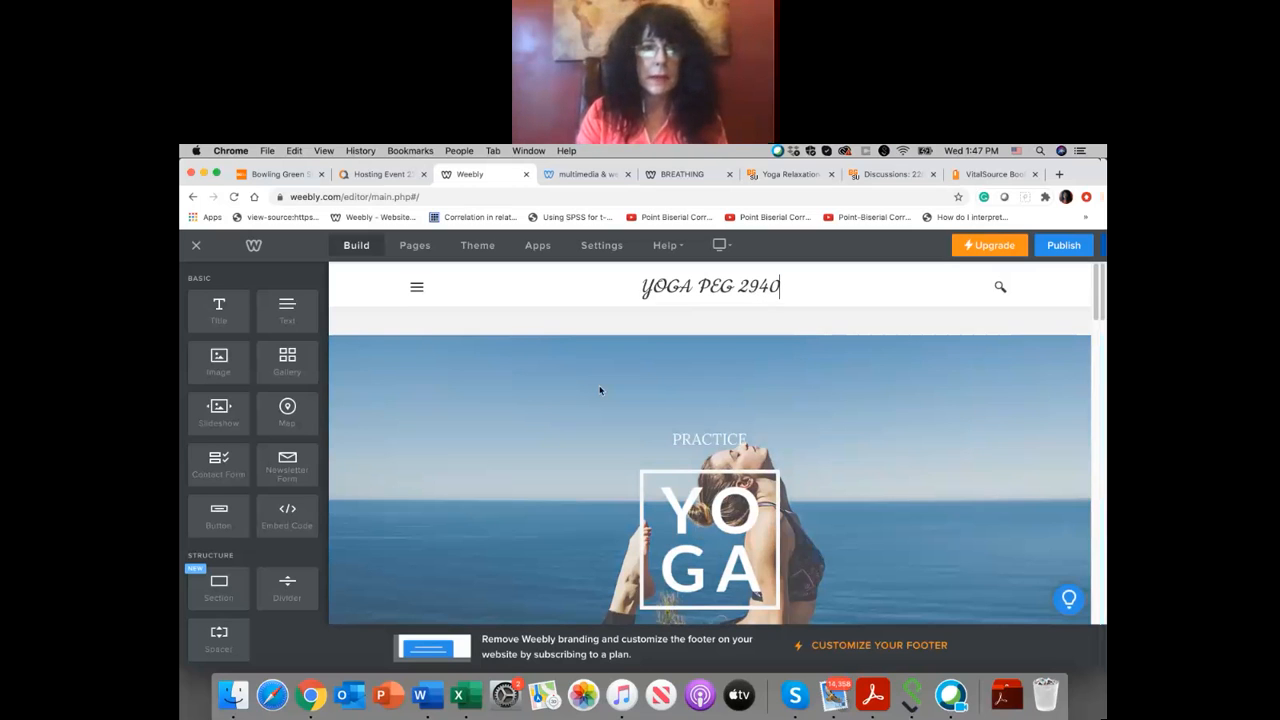
# Step: Look through the editor's Basic, Structure, Media, Ecommerce and More page elements
pyautogui.scroll(-1, 599, 388)
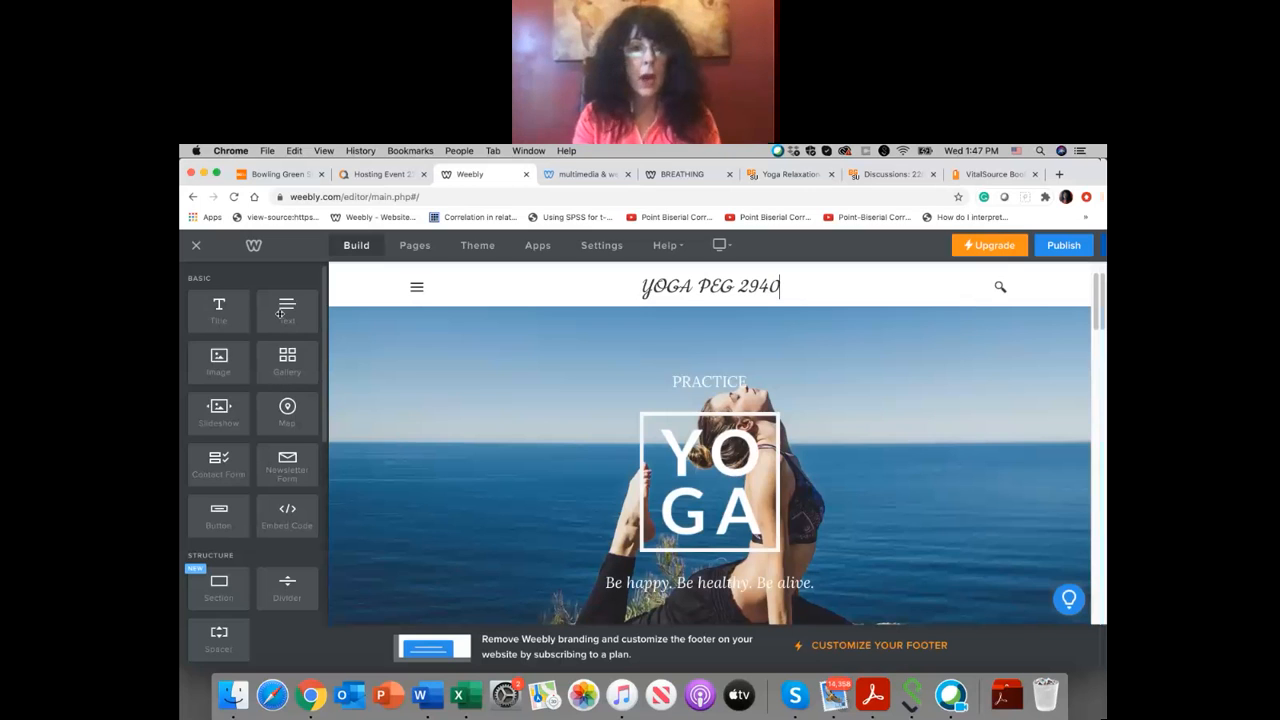
pyautogui.scroll(-2, 444, 436)
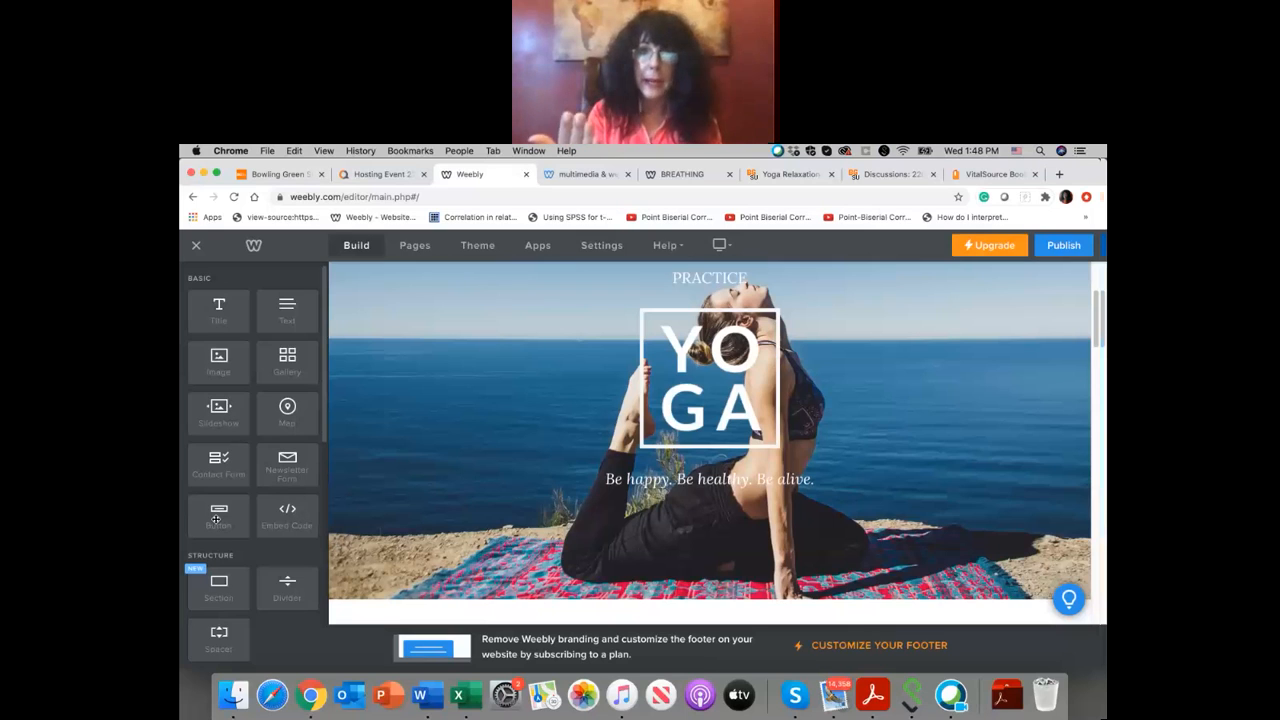
pyautogui.scroll(-3, 216, 518)
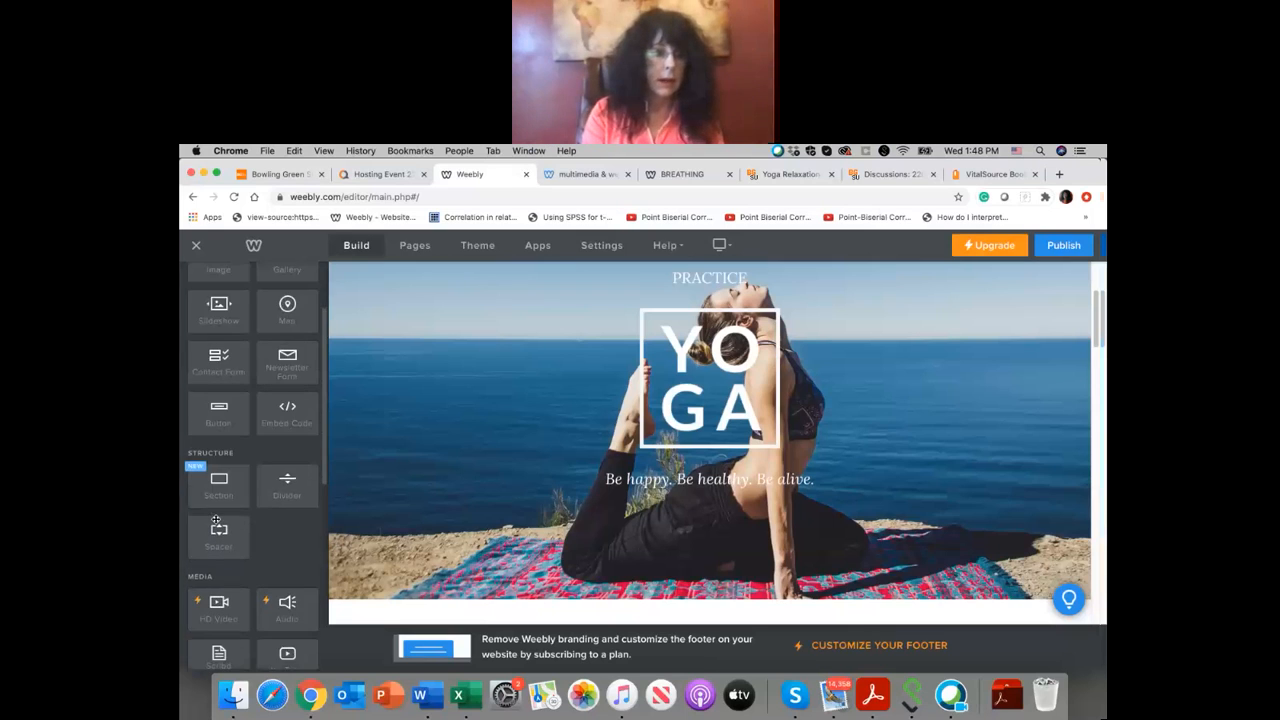
pyautogui.scroll(-3, 216, 518)
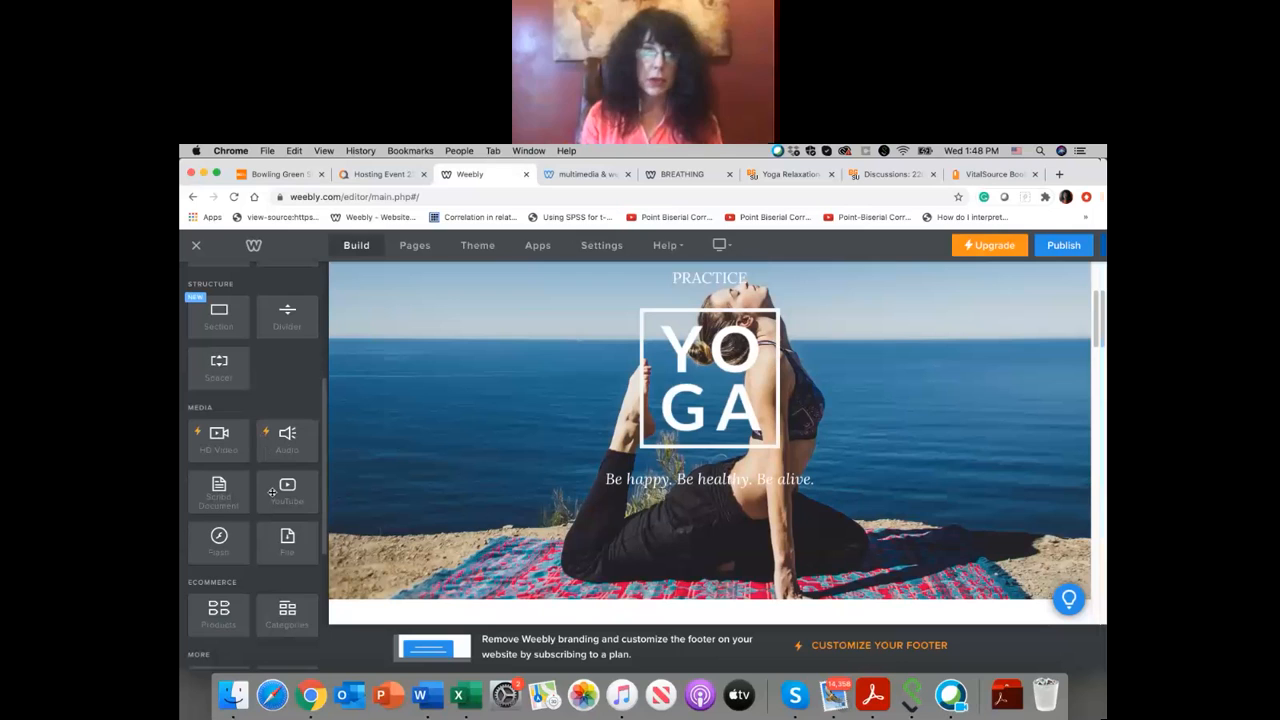
pyautogui.scroll(-5, 272, 492)
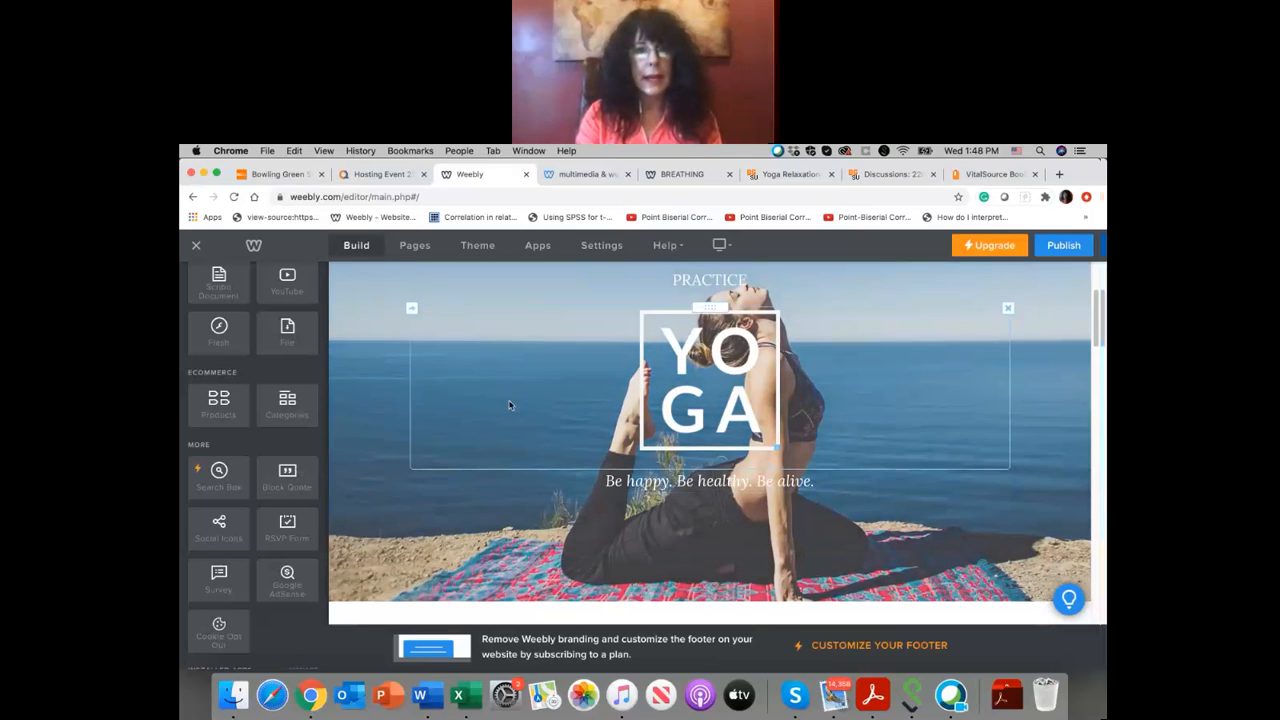
# Step: Review the home page sections from the yoga header image to the partners section
pyautogui.scroll(2, 510, 405)
pyautogui.scroll(1, 510, 405)
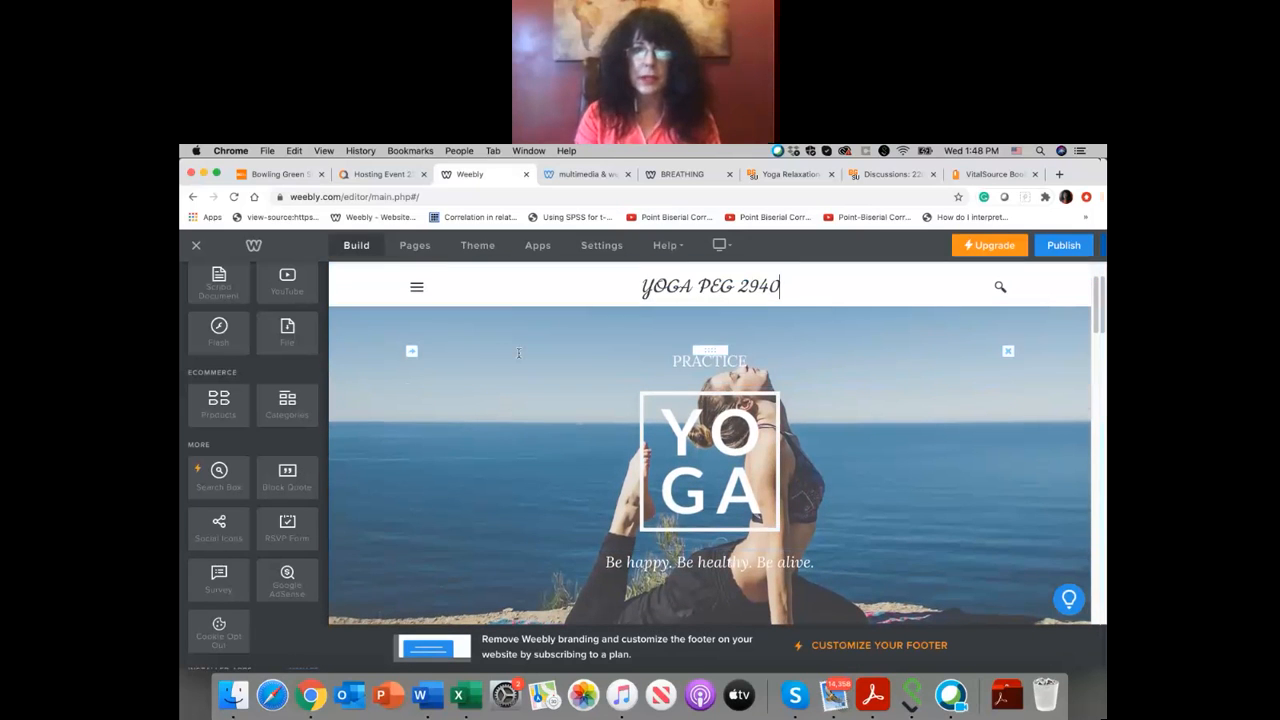
pyautogui.scroll(-4, 668, 321)
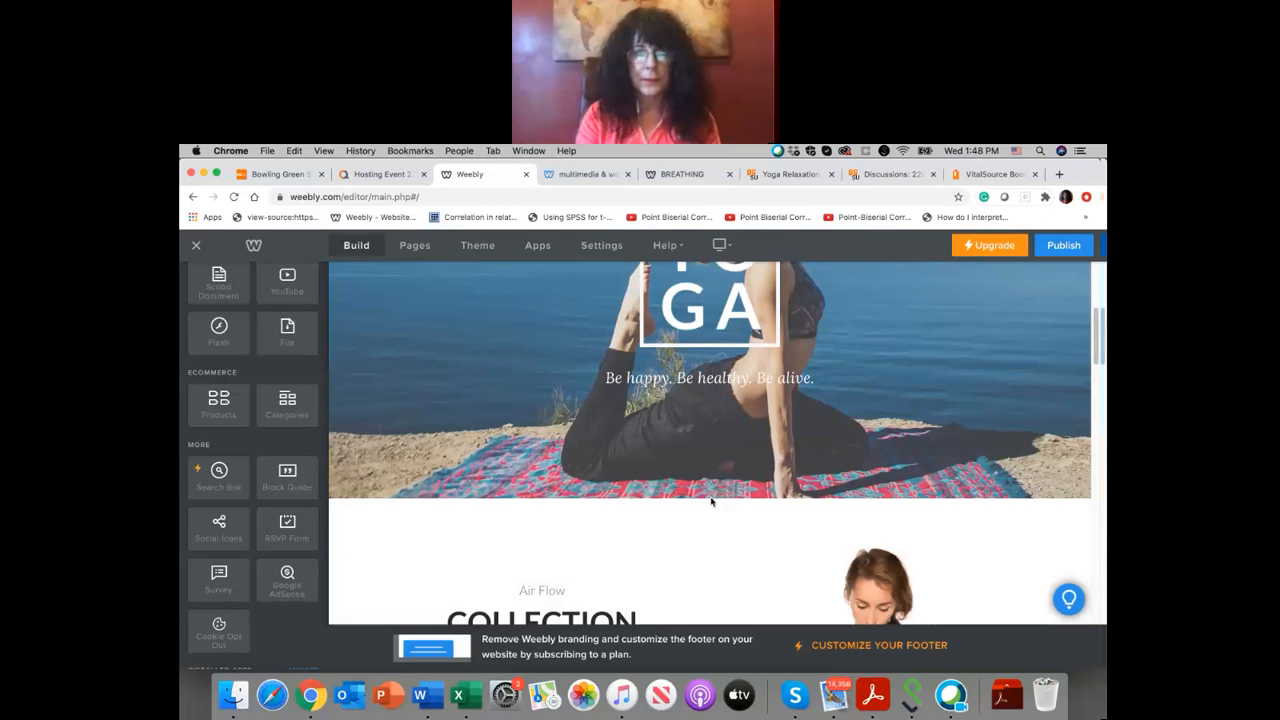
pyautogui.moveTo(706, 494)
pyautogui.scroll(-1, 706, 494)
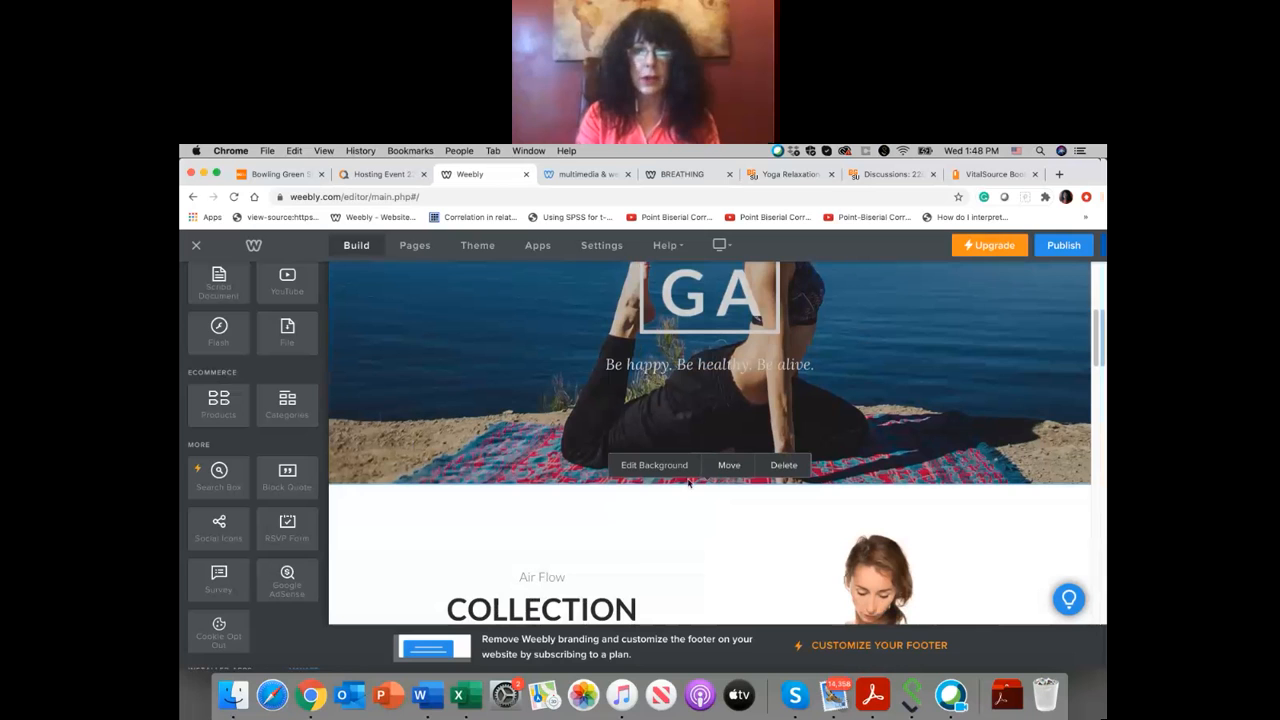
pyautogui.scroll(5, 702, 487)
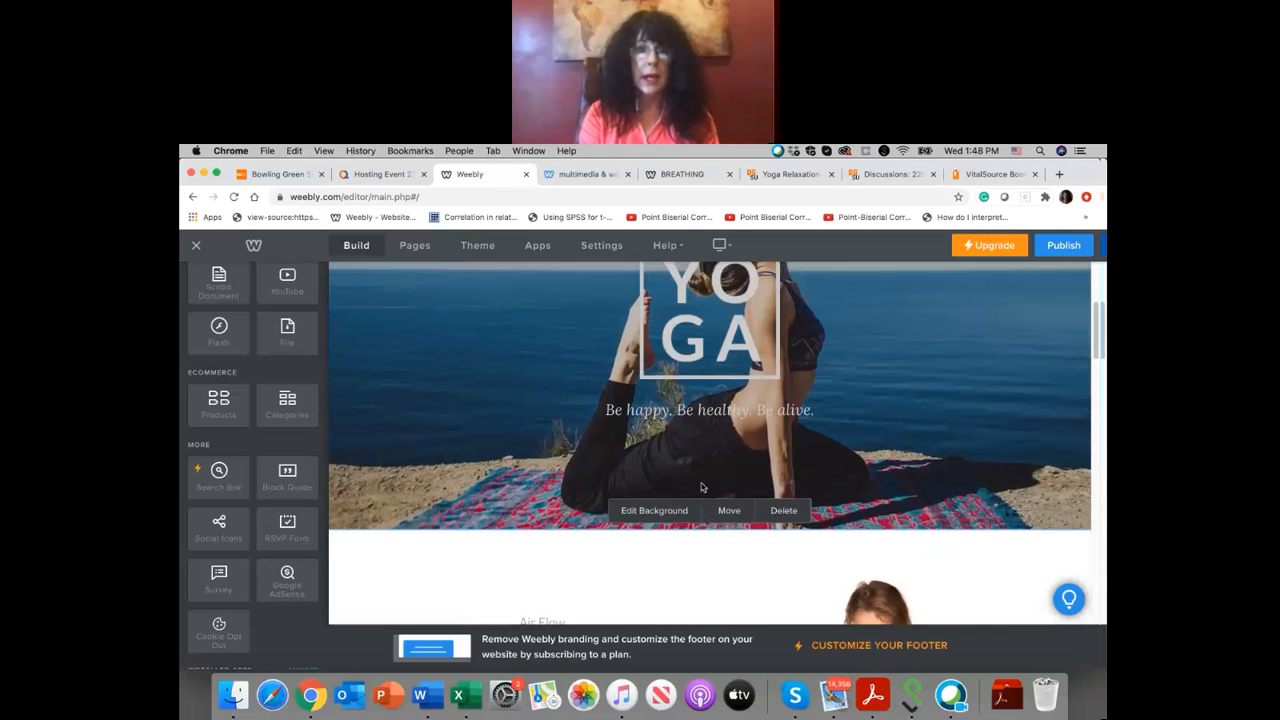
pyautogui.scroll(-5, 707, 330)
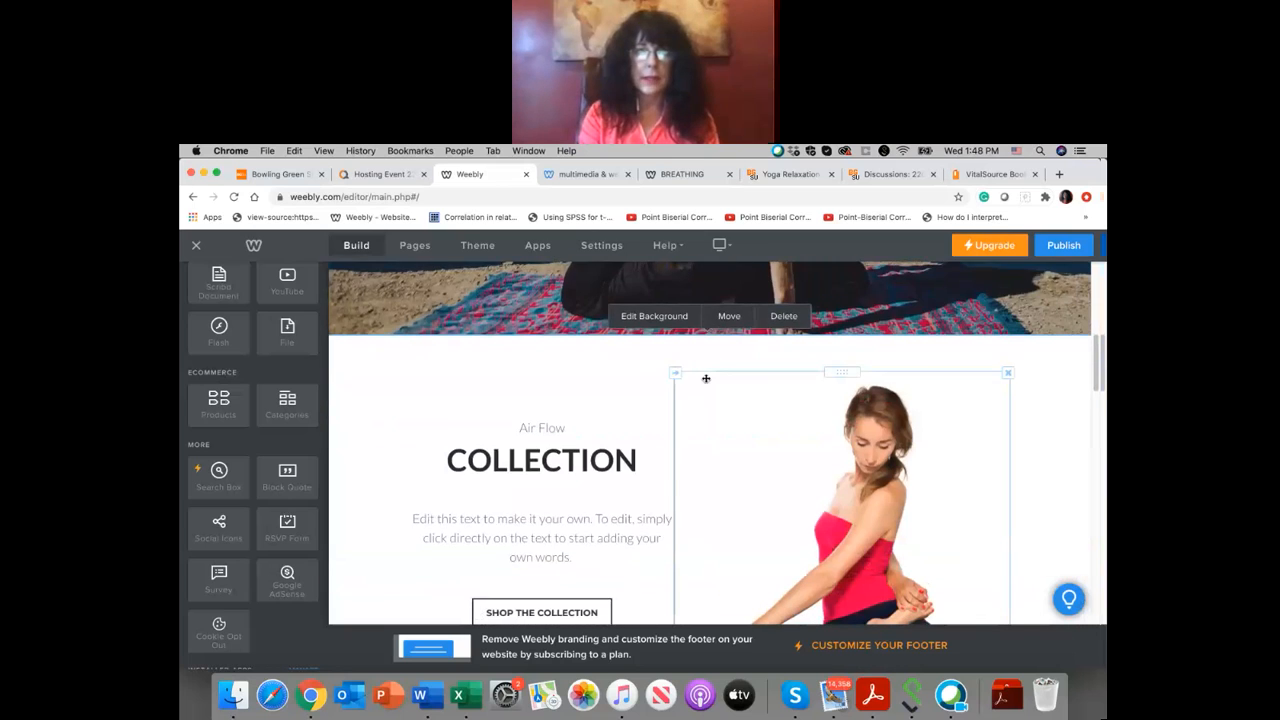
pyautogui.scroll(-5, 706, 378)
pyautogui.scroll(-10, 706, 378)
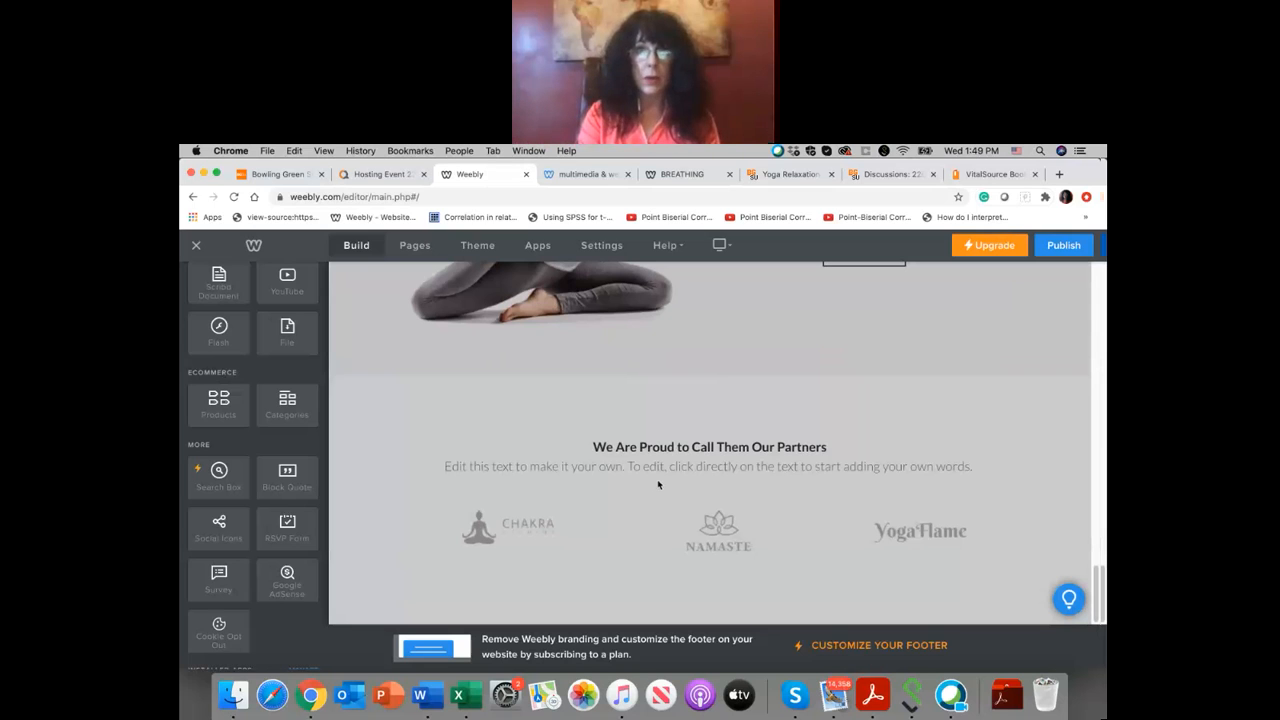
pyautogui.scroll(15, 658, 485)
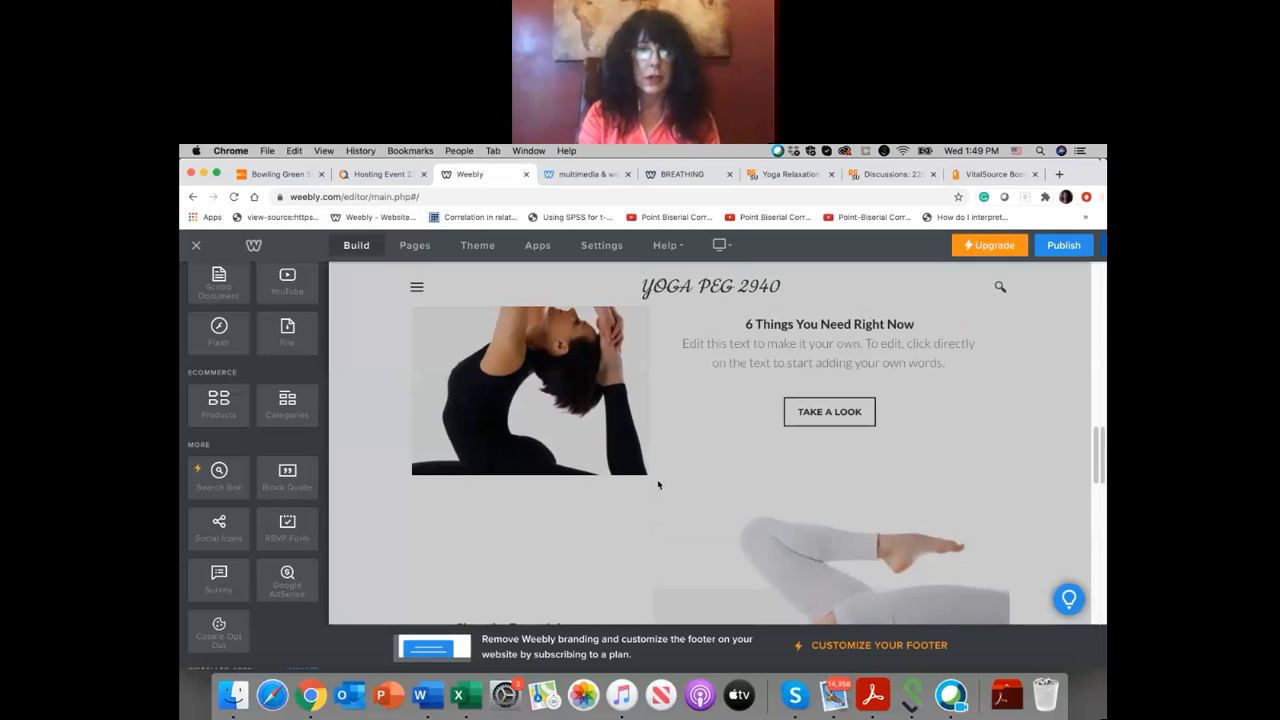
pyautogui.scroll(3, 657, 485)
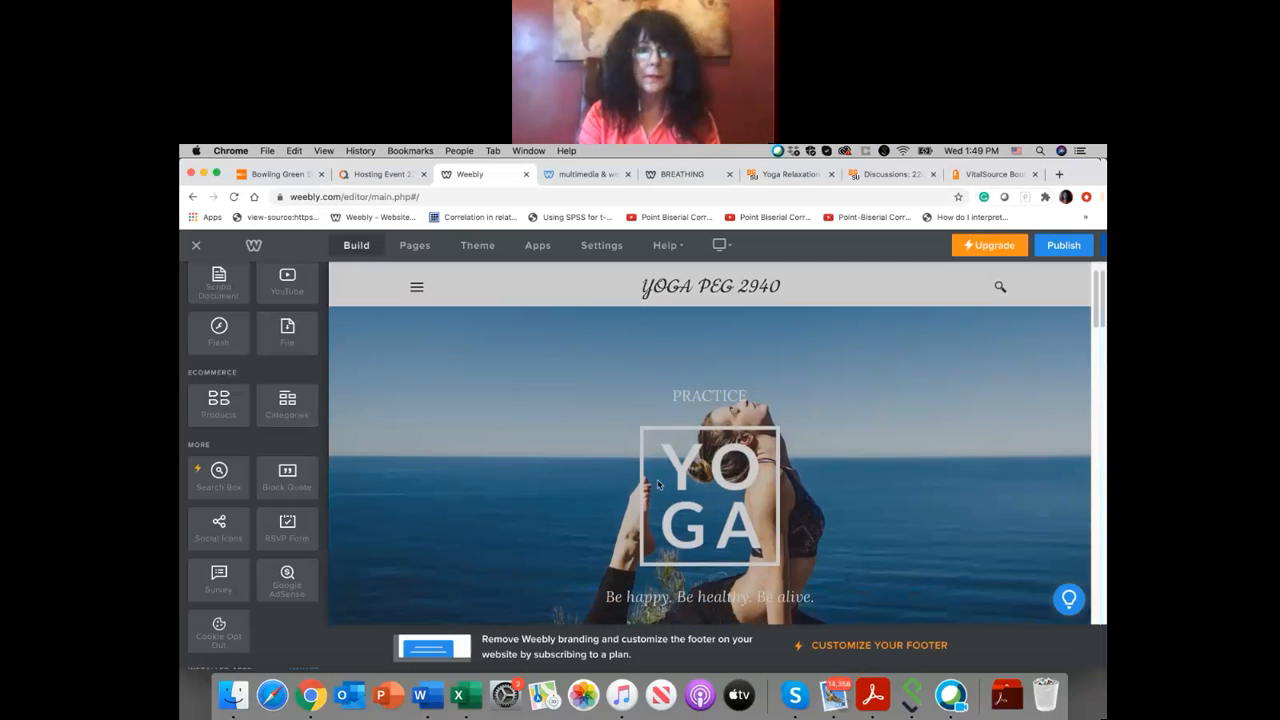
# Step: Choose an image background for the Collection section and browse the stock backgrounds
pyautogui.scroll(-3, 669, 380)
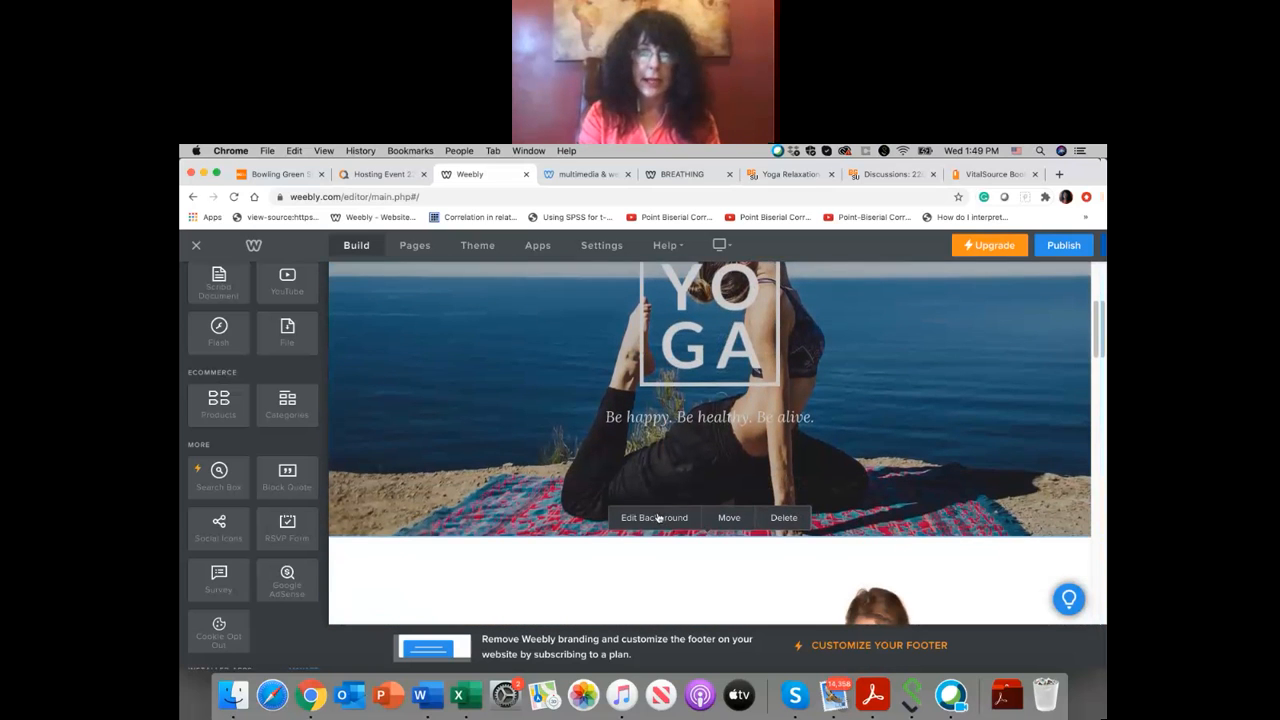
pyautogui.click(657, 518)
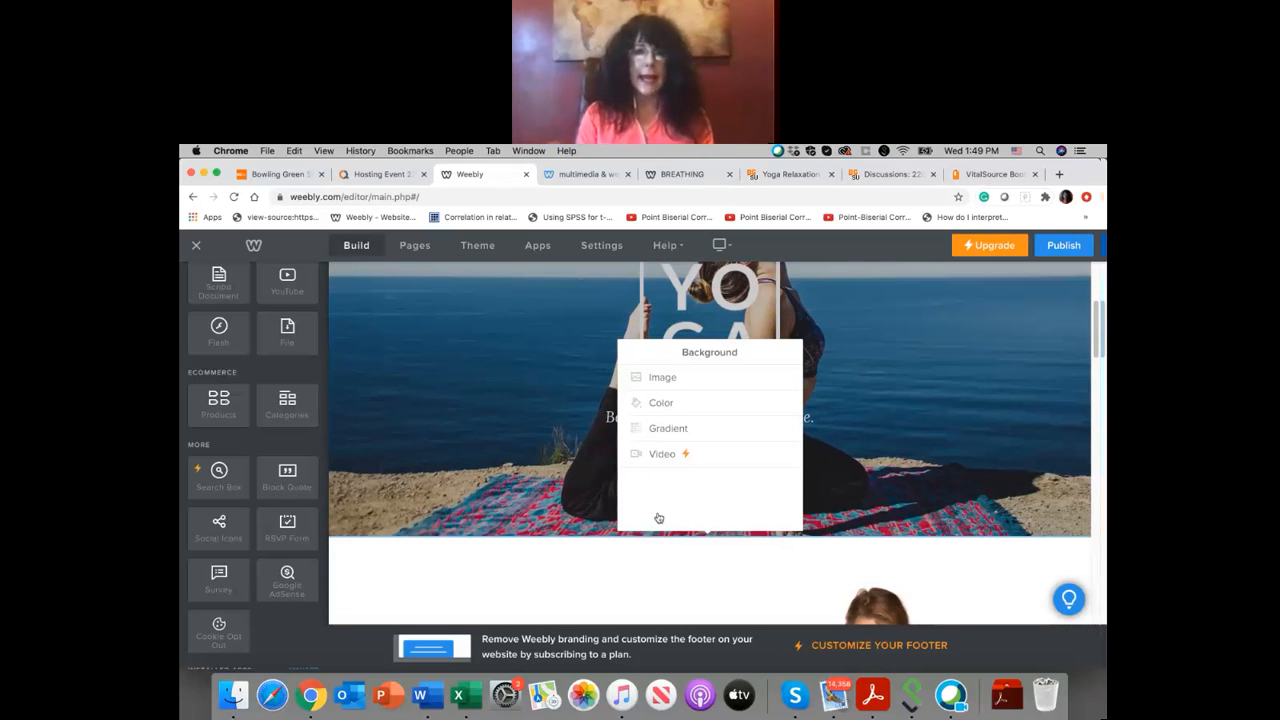
pyautogui.click(663, 378)
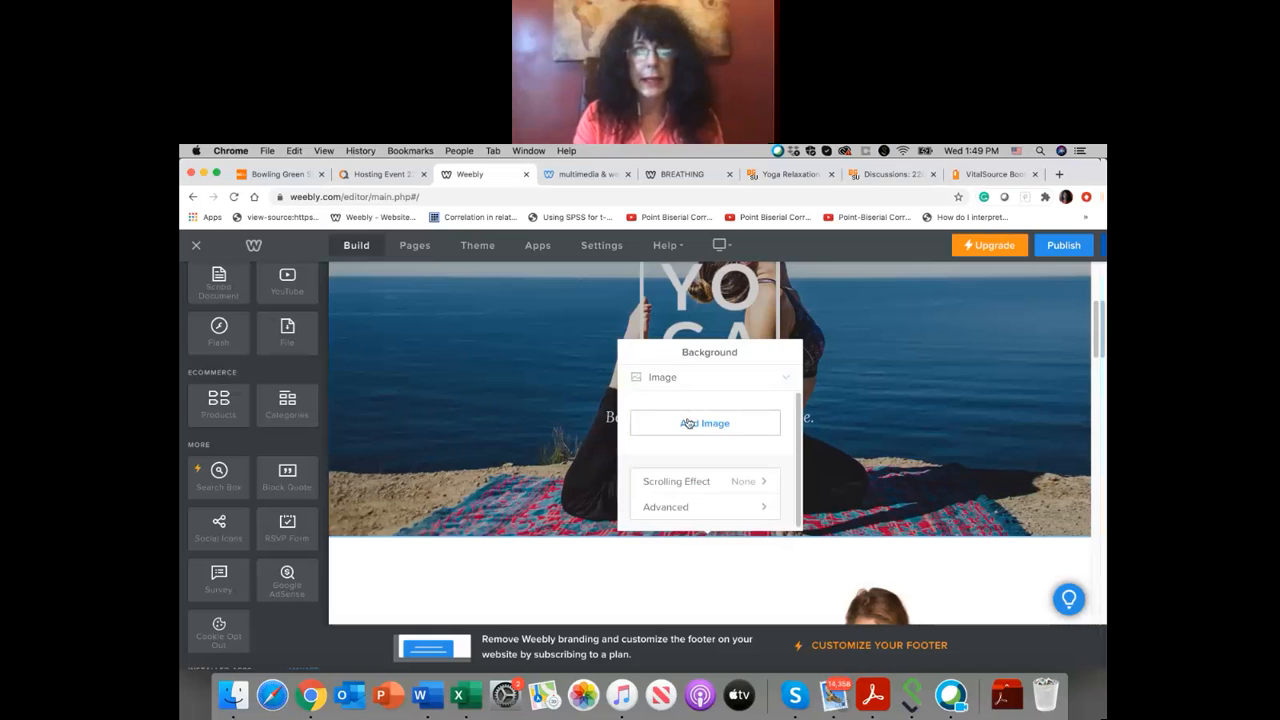
pyautogui.click(688, 423)
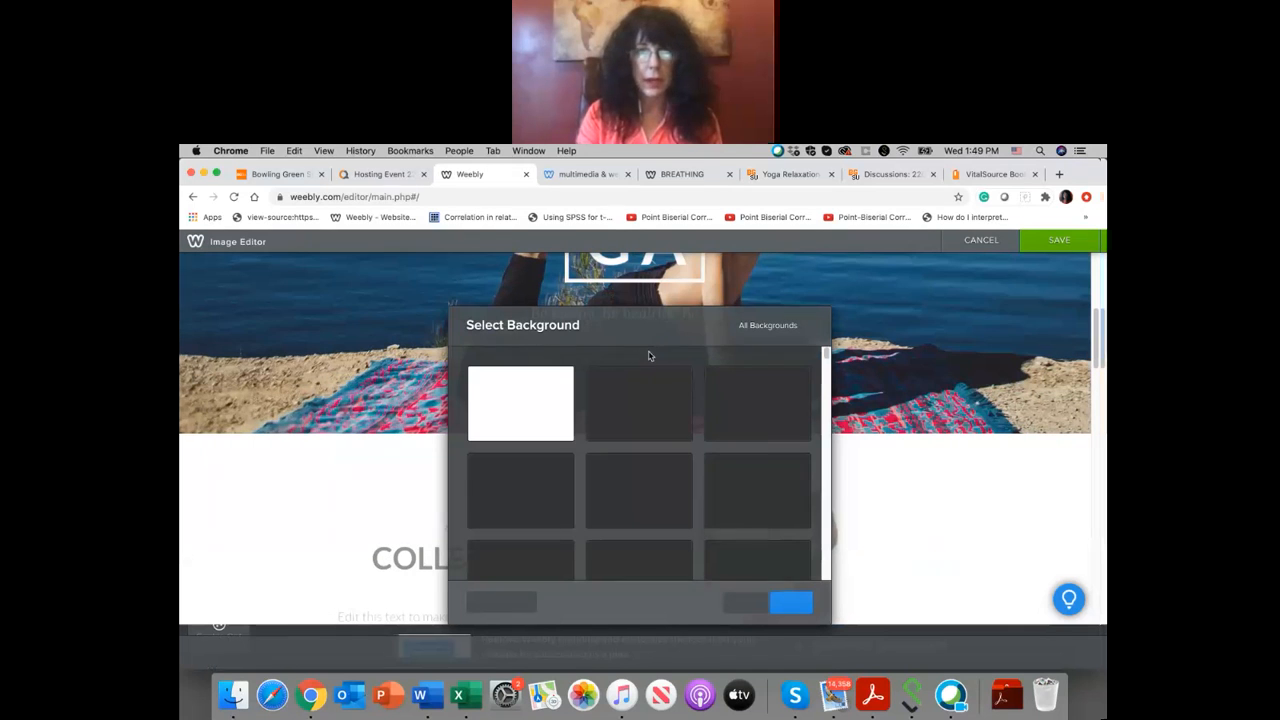
pyautogui.scroll(-5, 658, 485)
pyautogui.scroll(-8, 658, 485)
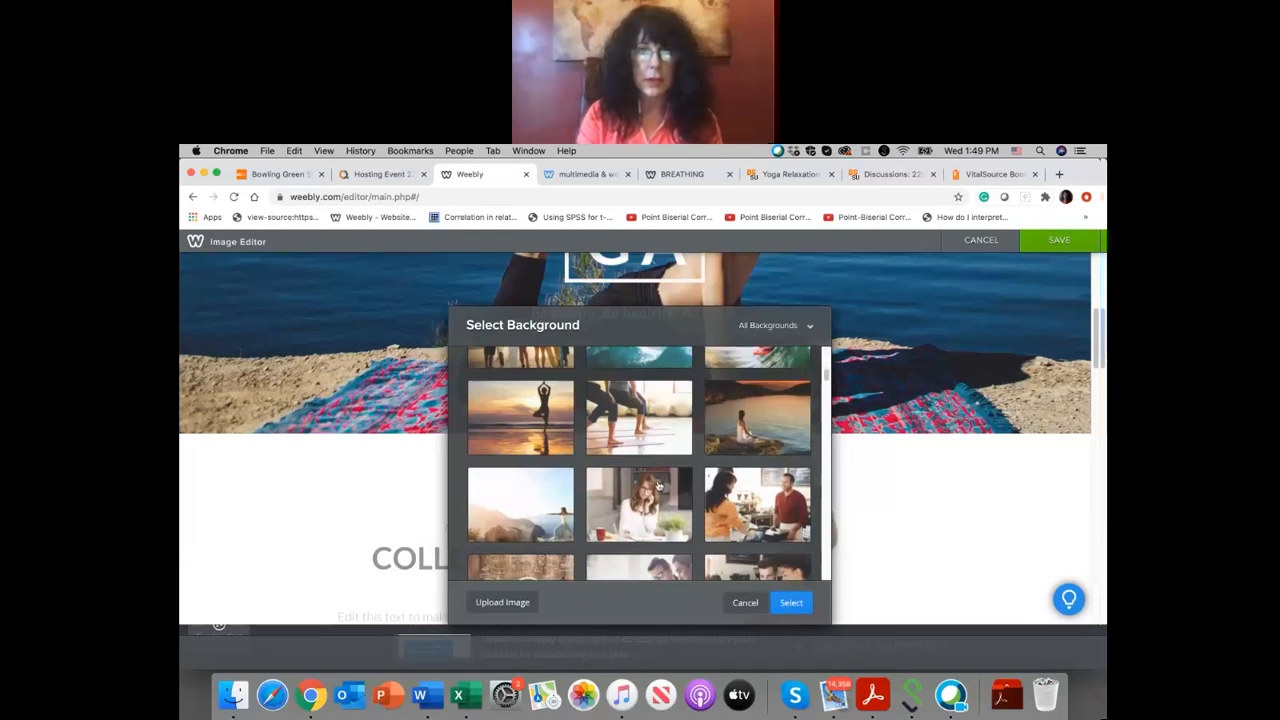
pyautogui.scroll(-10, 658, 485)
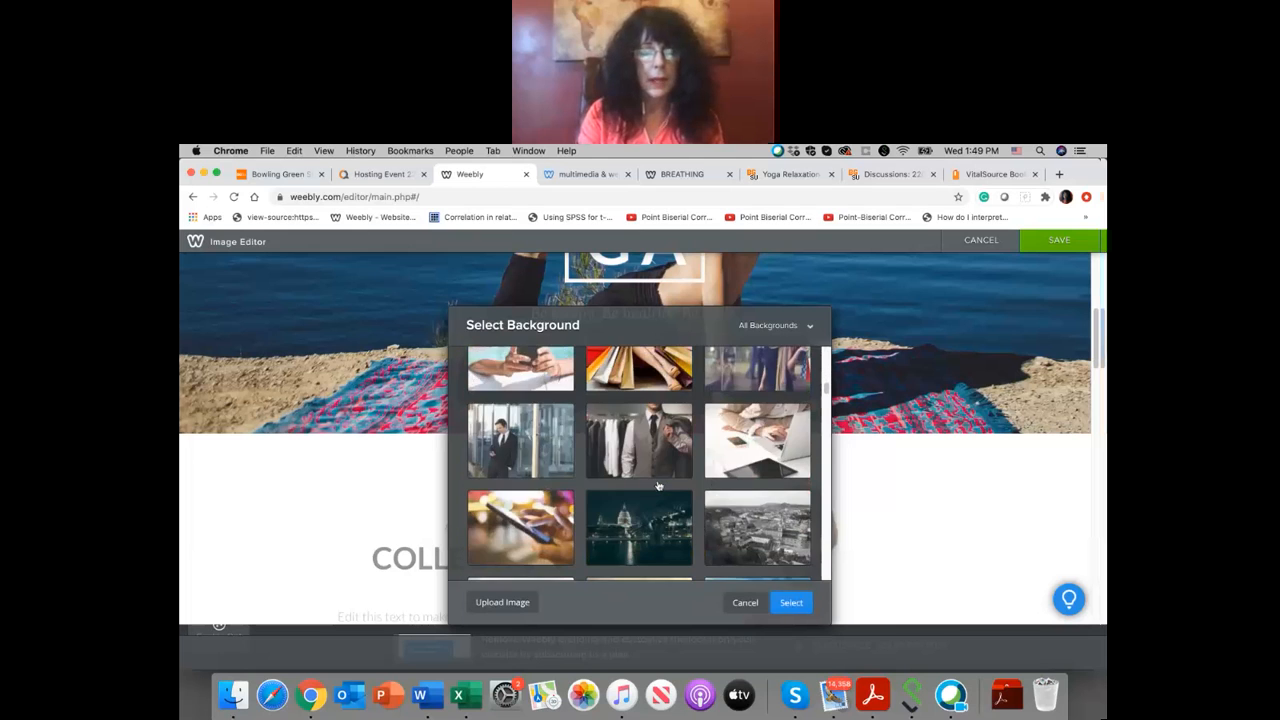
# Step: Preview the yoga pictures in the computer's Dropbox folder and upload yoga-for-everyone_promo-superJumbo.jpg as the Collection section's background
pyautogui.click(519, 602)
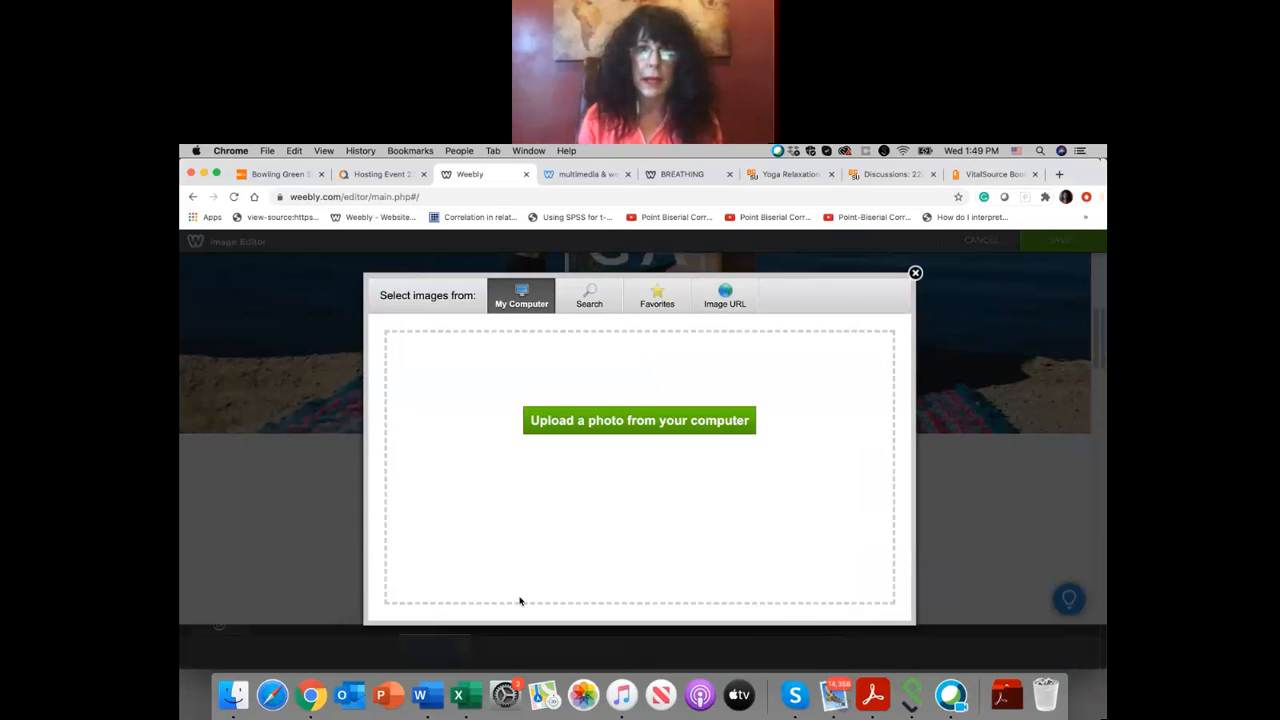
pyautogui.click(662, 421)
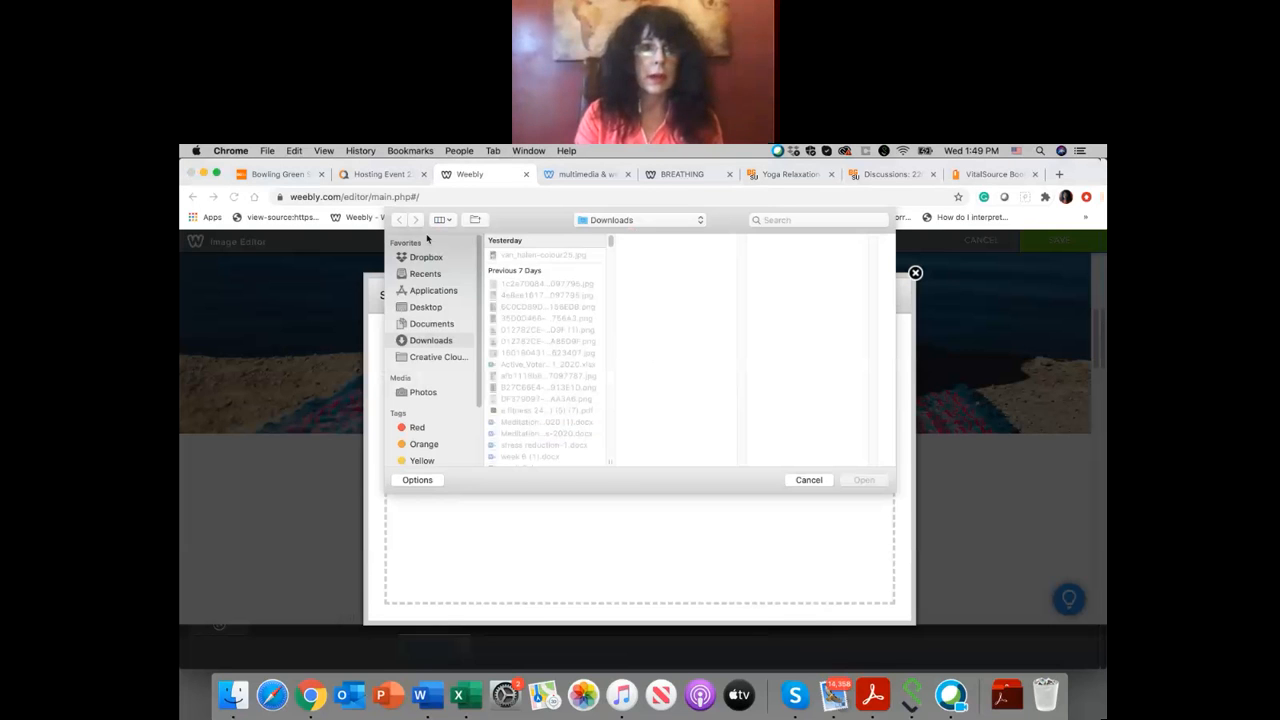
pyautogui.click(426, 257)
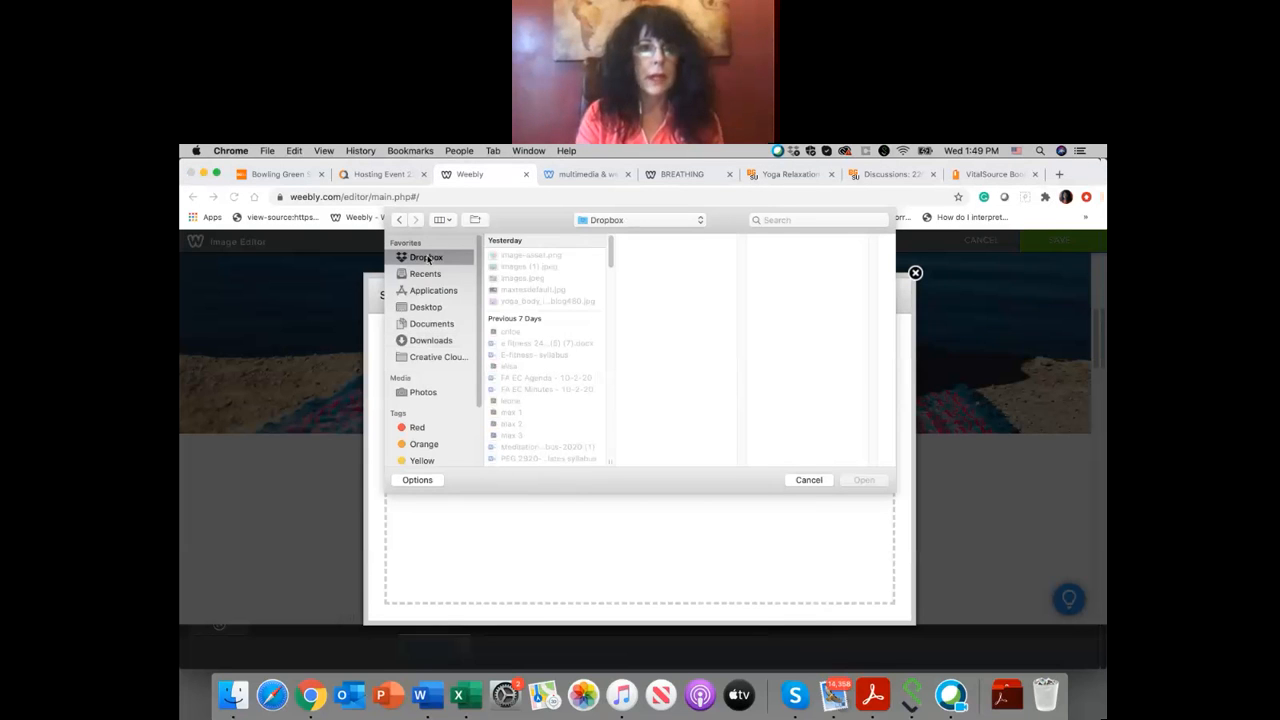
pyautogui.click(557, 302)
pyautogui.click(541, 256)
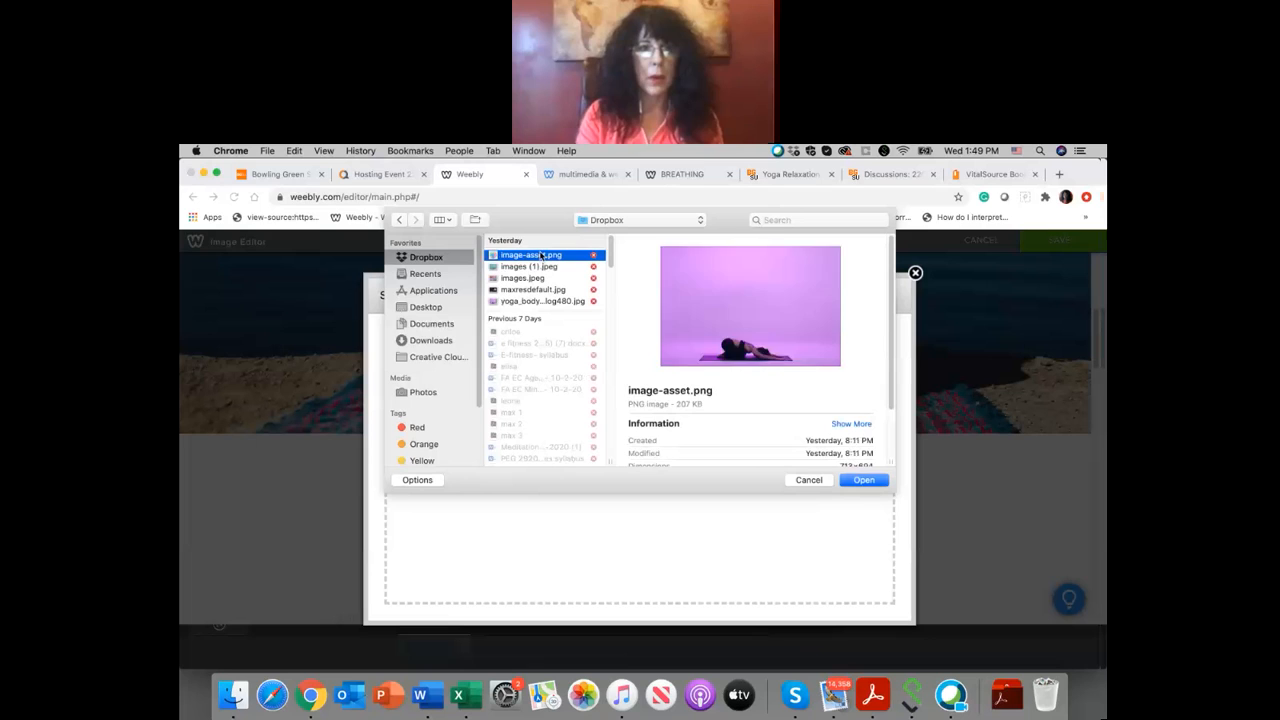
pyautogui.click(541, 267)
pyautogui.click(540, 279)
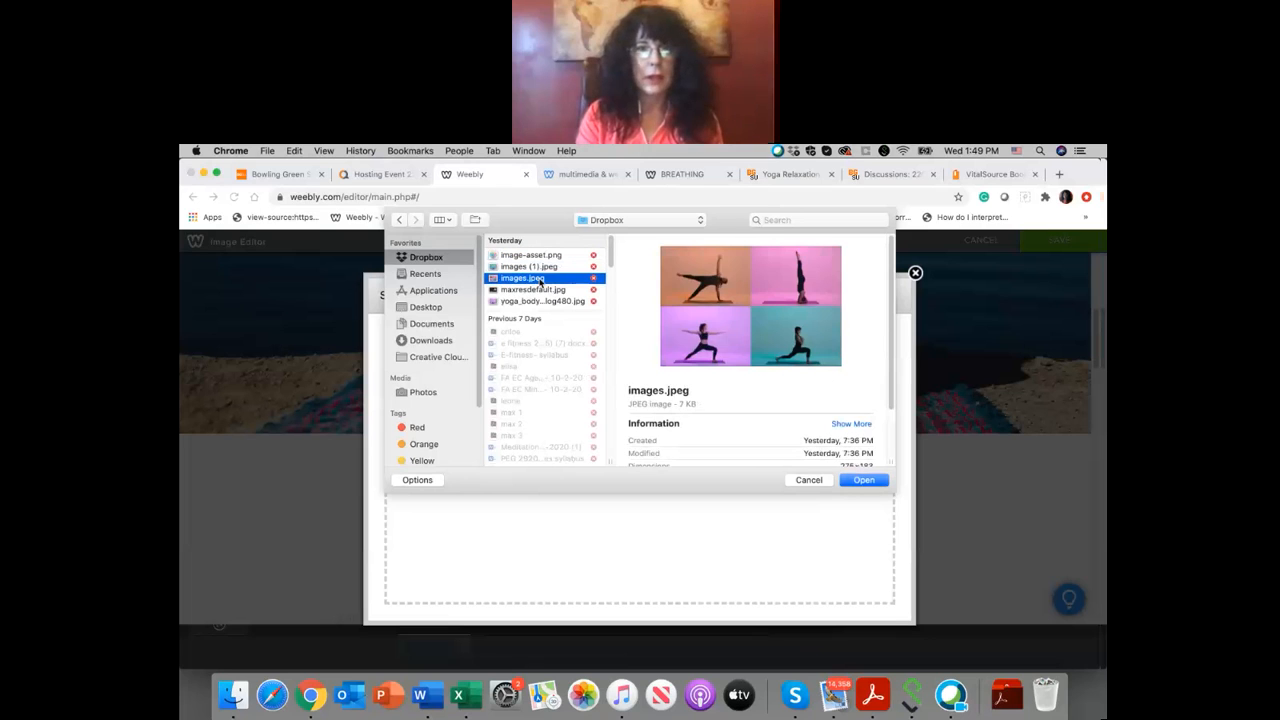
pyautogui.click(541, 290)
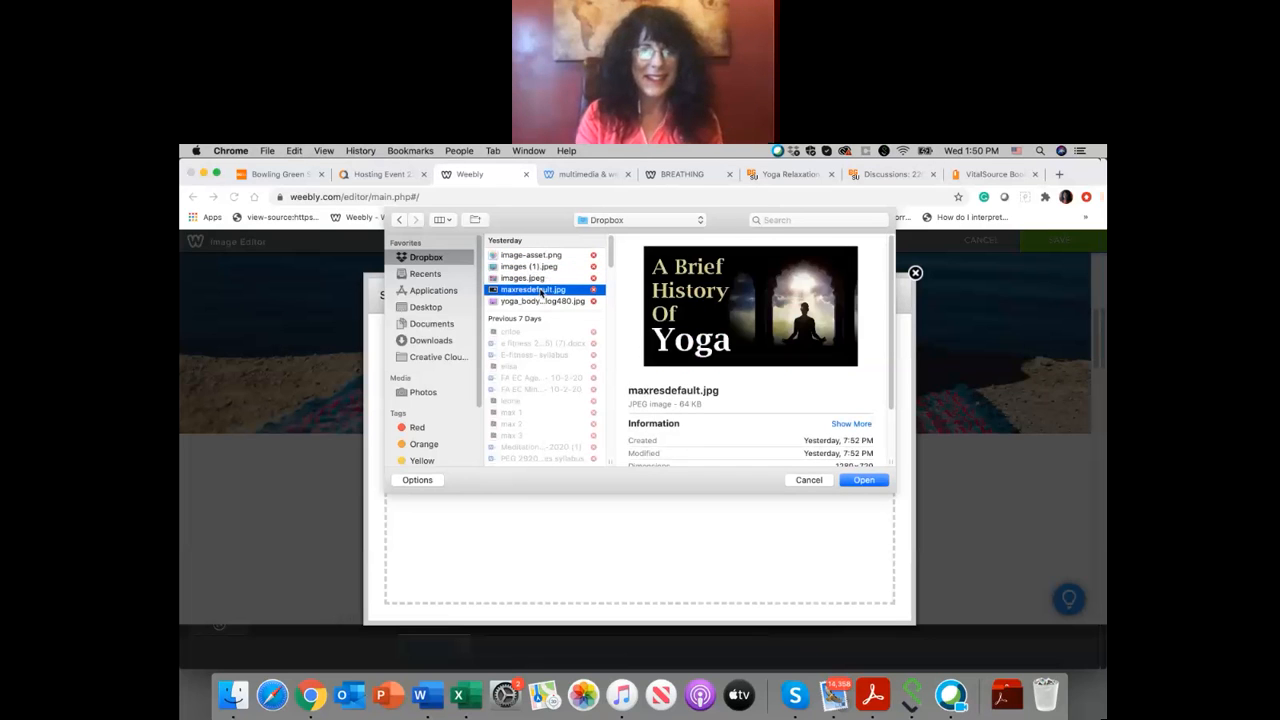
pyautogui.scroll(-5, 541, 291)
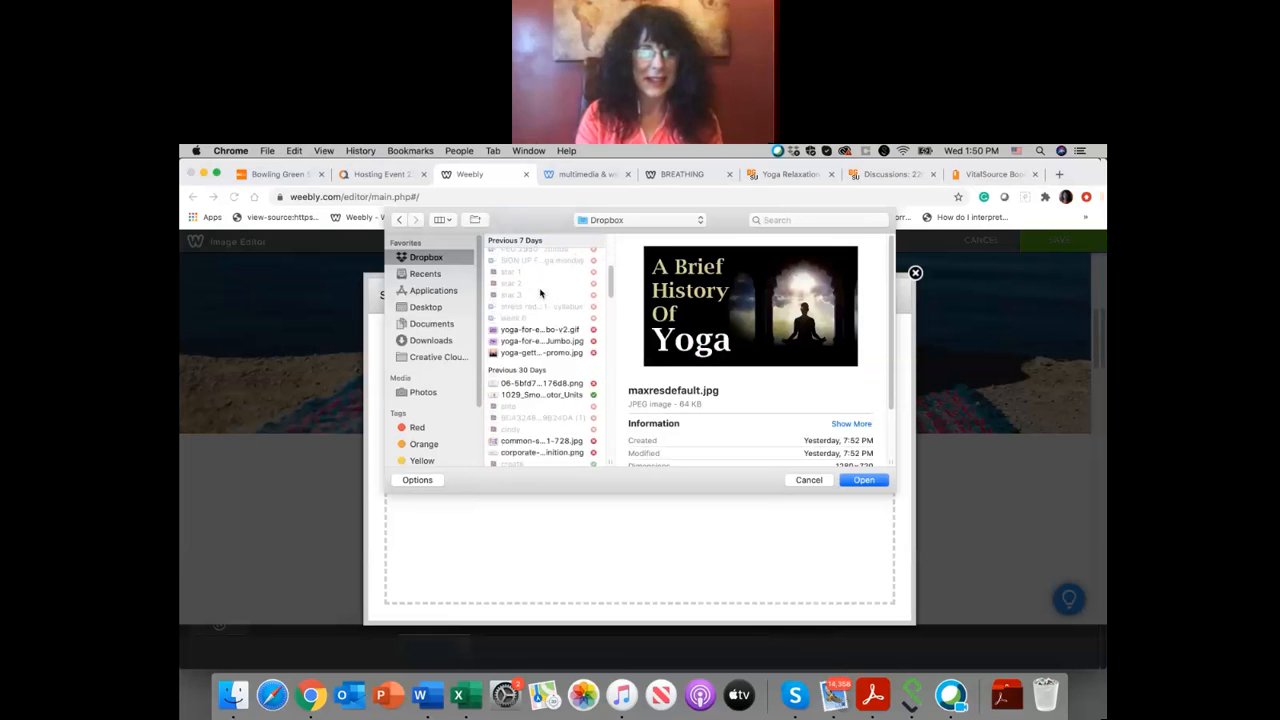
pyautogui.click(541, 298)
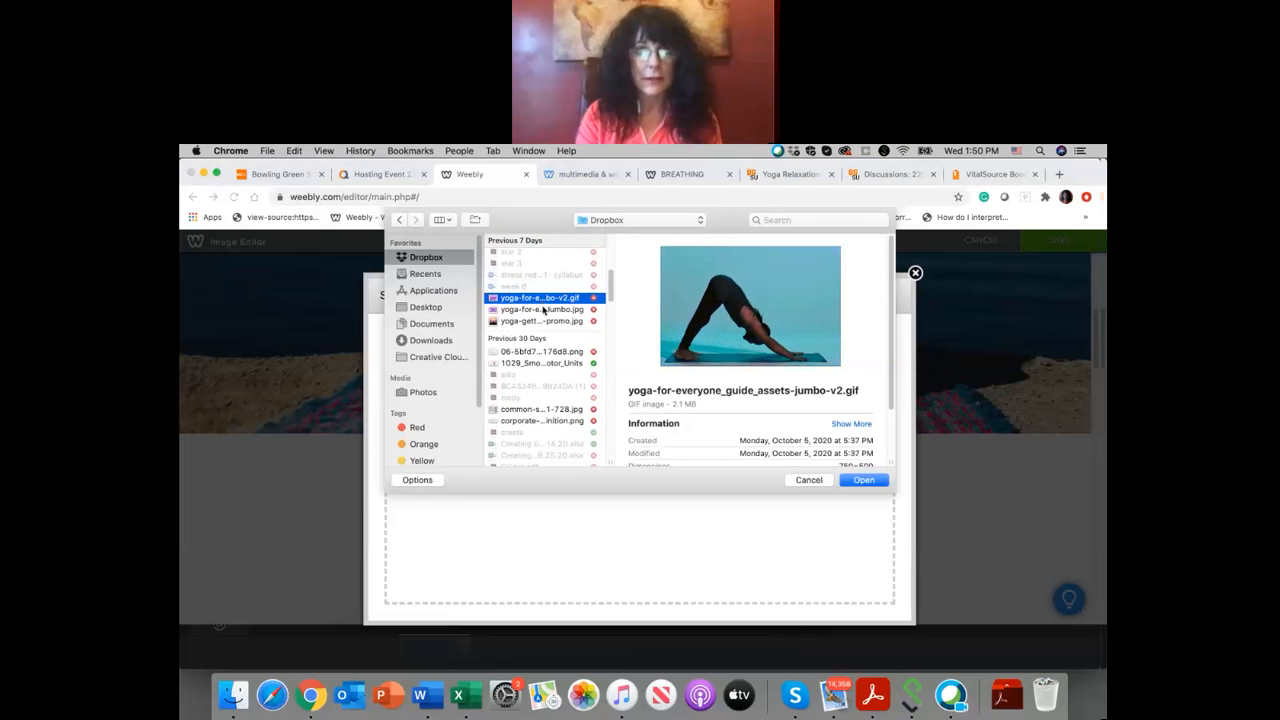
pyautogui.click(543, 310)
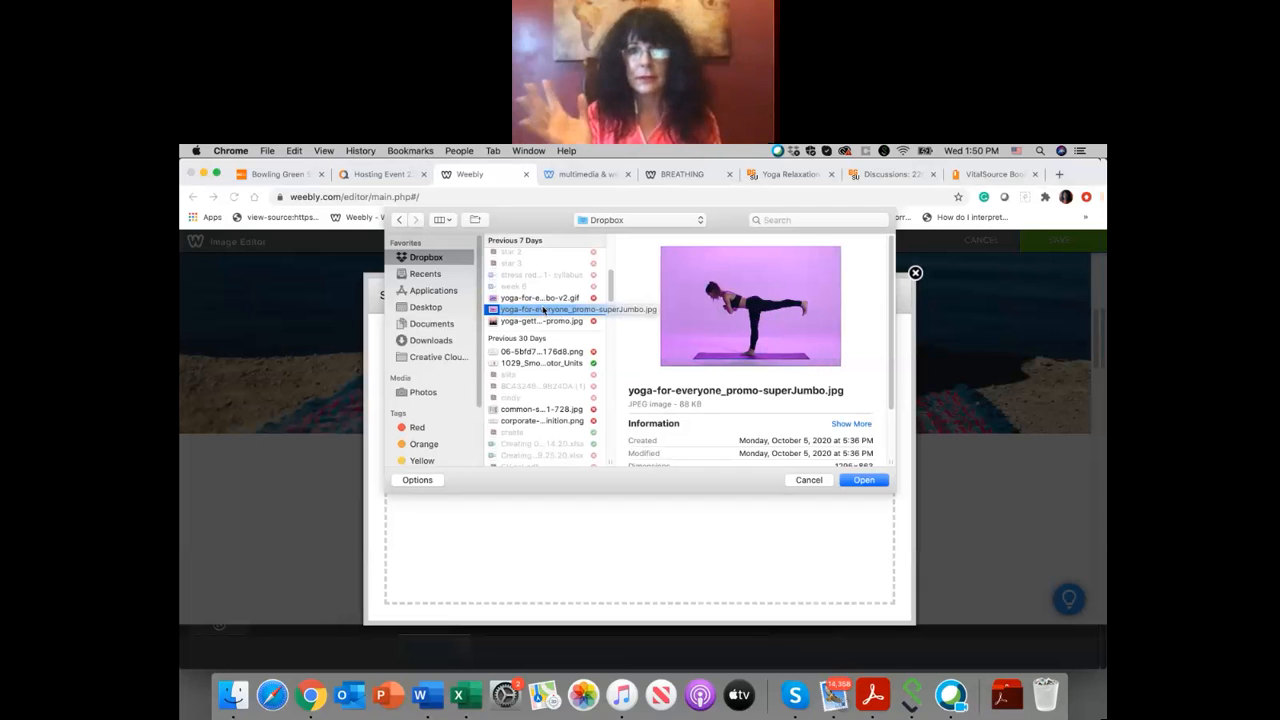
pyautogui.click(864, 481)
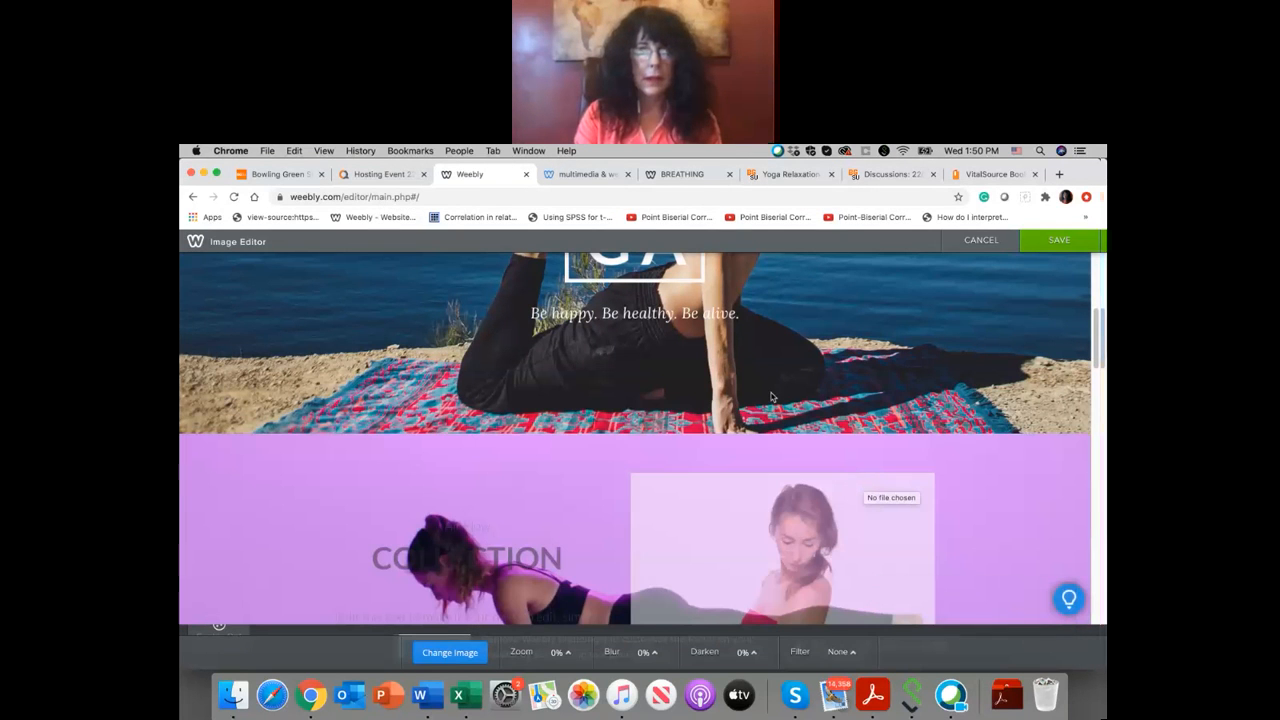
# Step: Check how the uploaded background looks behind the Collection section and save it
pyautogui.scroll(4, 772, 397)
pyautogui.scroll(-10, 772, 395)
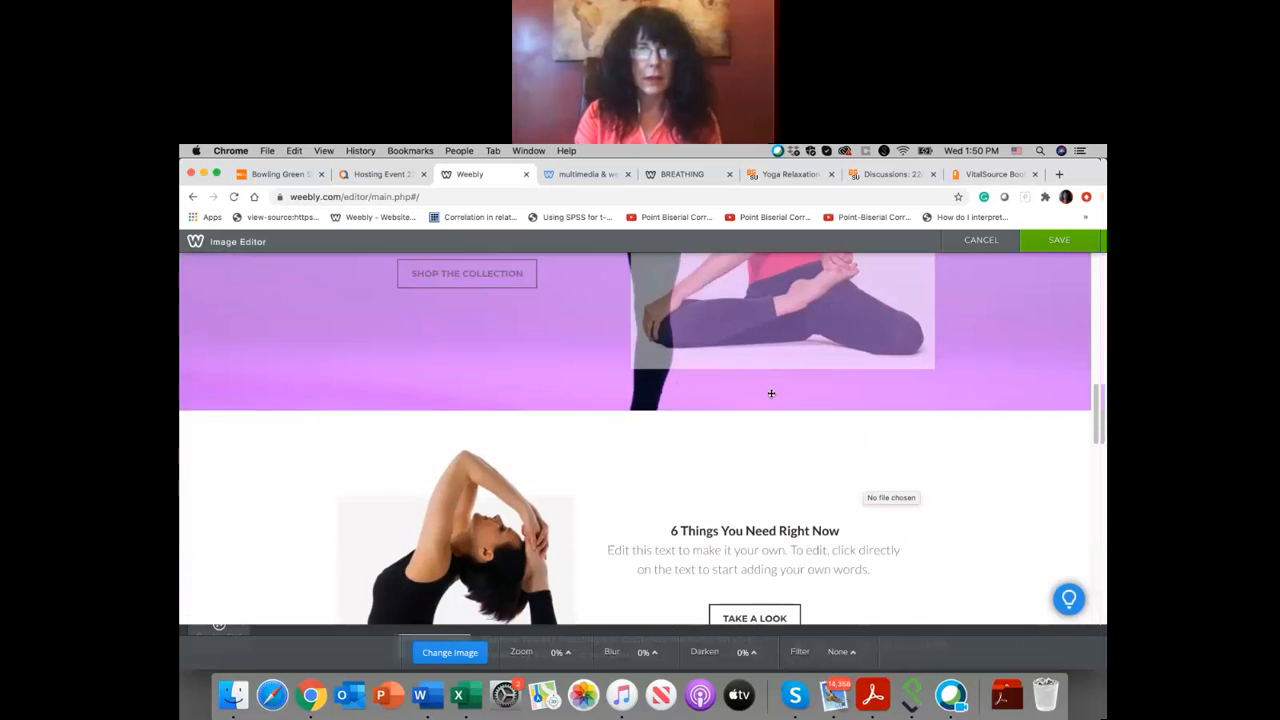
pyautogui.scroll(10, 772, 393)
pyautogui.scroll(-5, 772, 360)
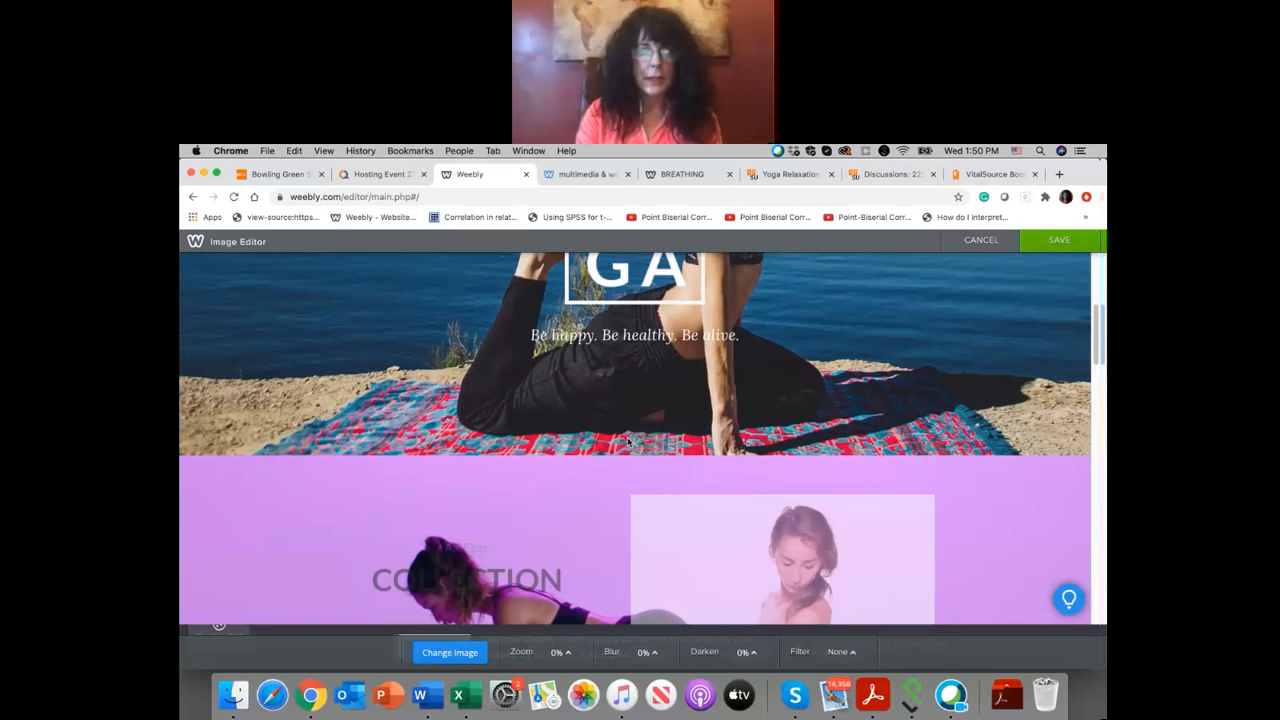
pyautogui.scroll(5, 629, 441)
pyautogui.scroll(-5, 629, 441)
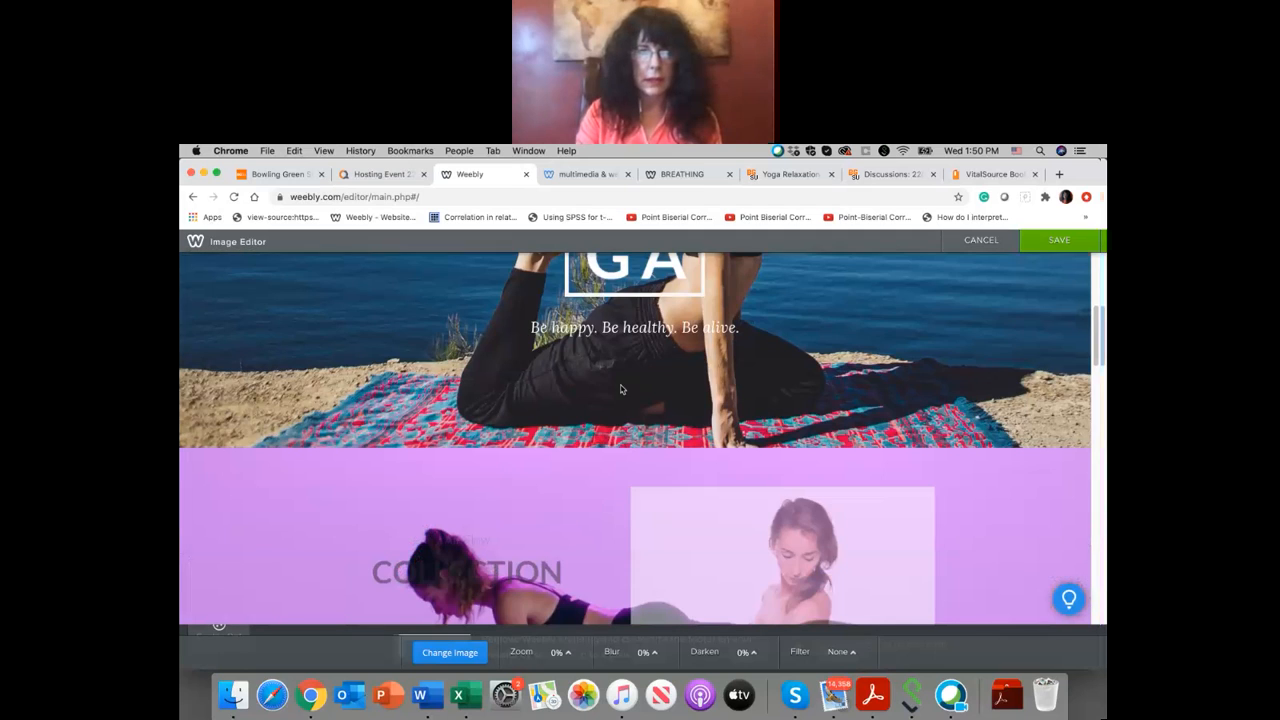
pyautogui.scroll(1, 621, 389)
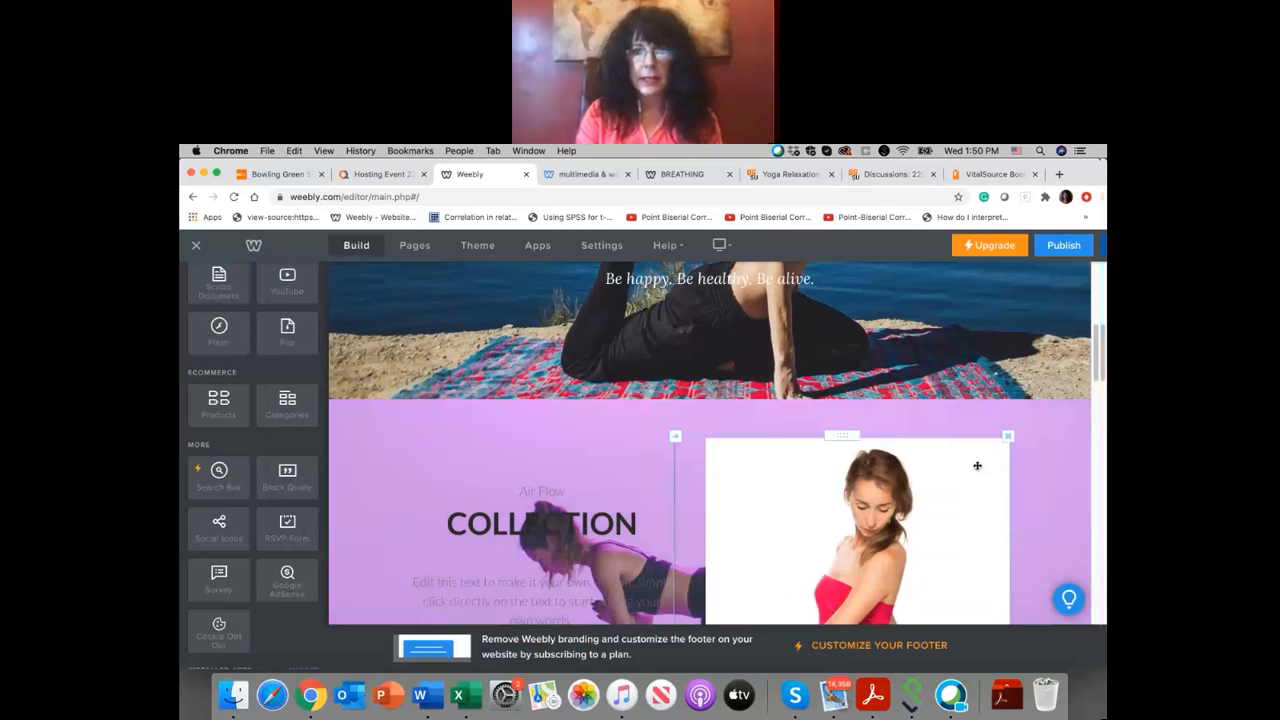
# Step: Delete the picture of the woman in the pink top from the Collection section
pyautogui.click(1008, 437)
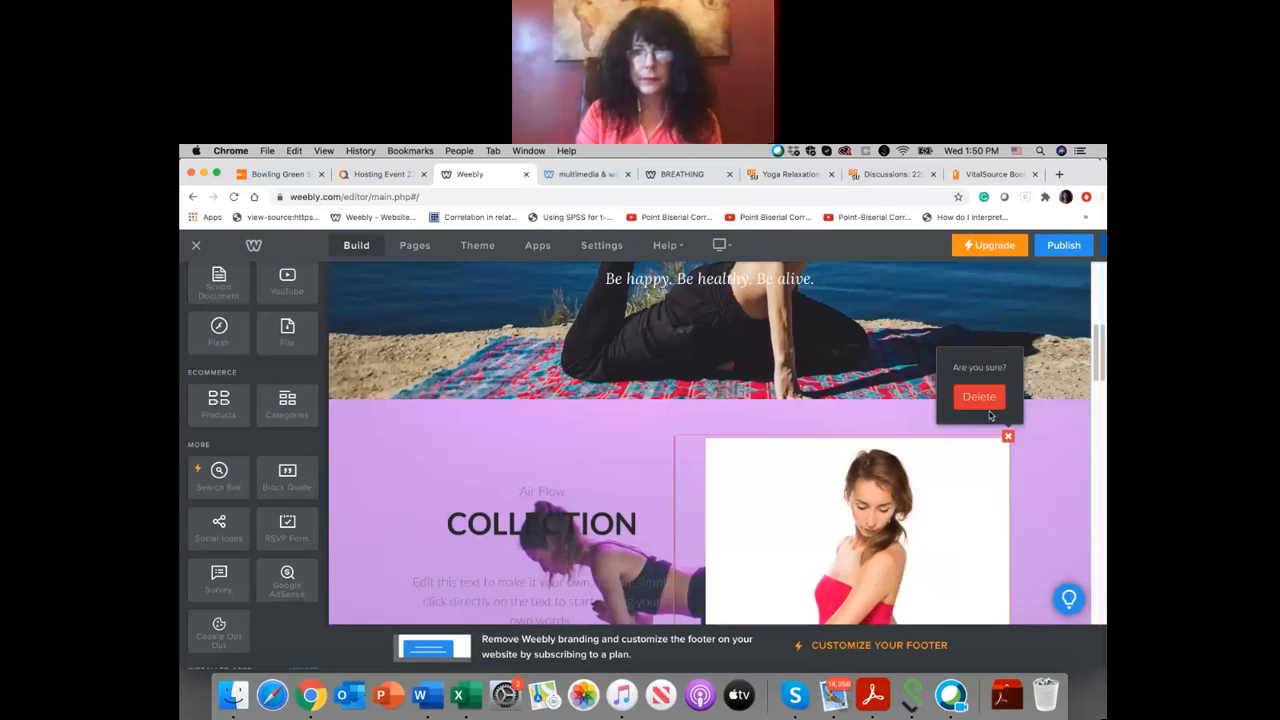
pyautogui.click(979, 397)
pyautogui.scroll(-3, 786, 414)
pyautogui.click(543, 476)
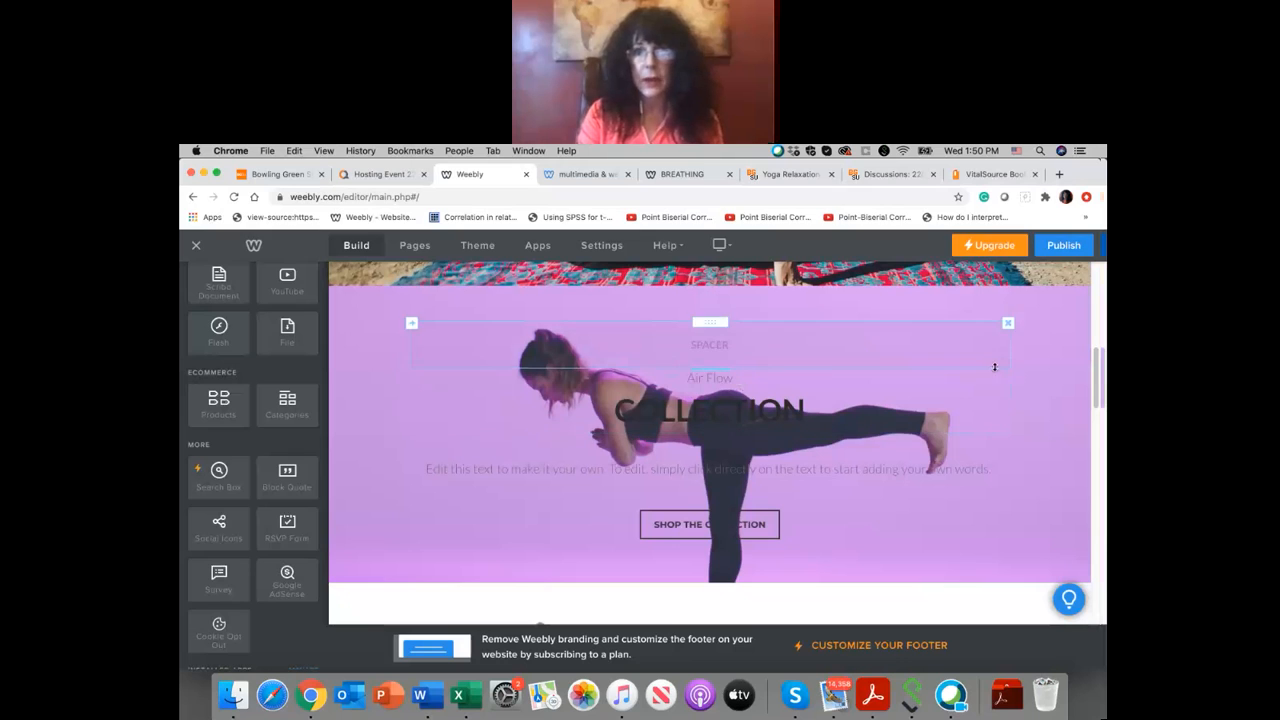
# Step: Delete the Air Flow Collection heading and the placeholder paragraph below it from the purple yoga section
pyautogui.click(1008, 371)
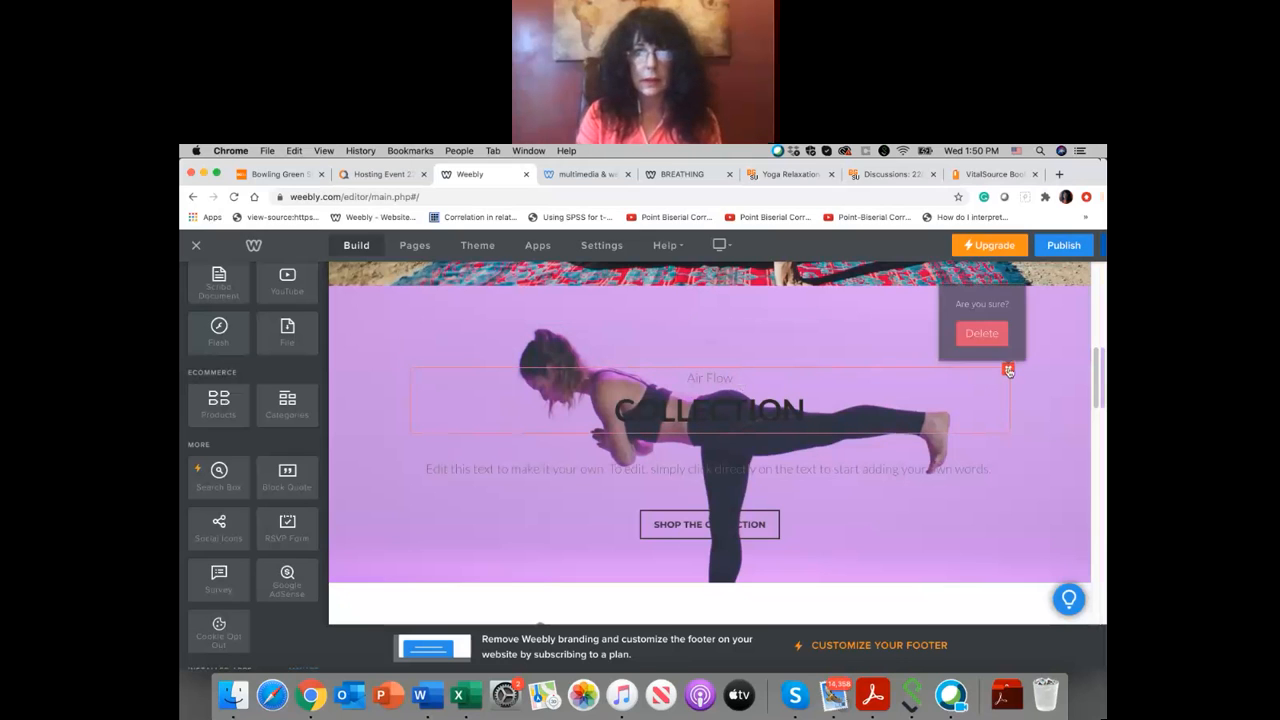
pyautogui.click(982, 333)
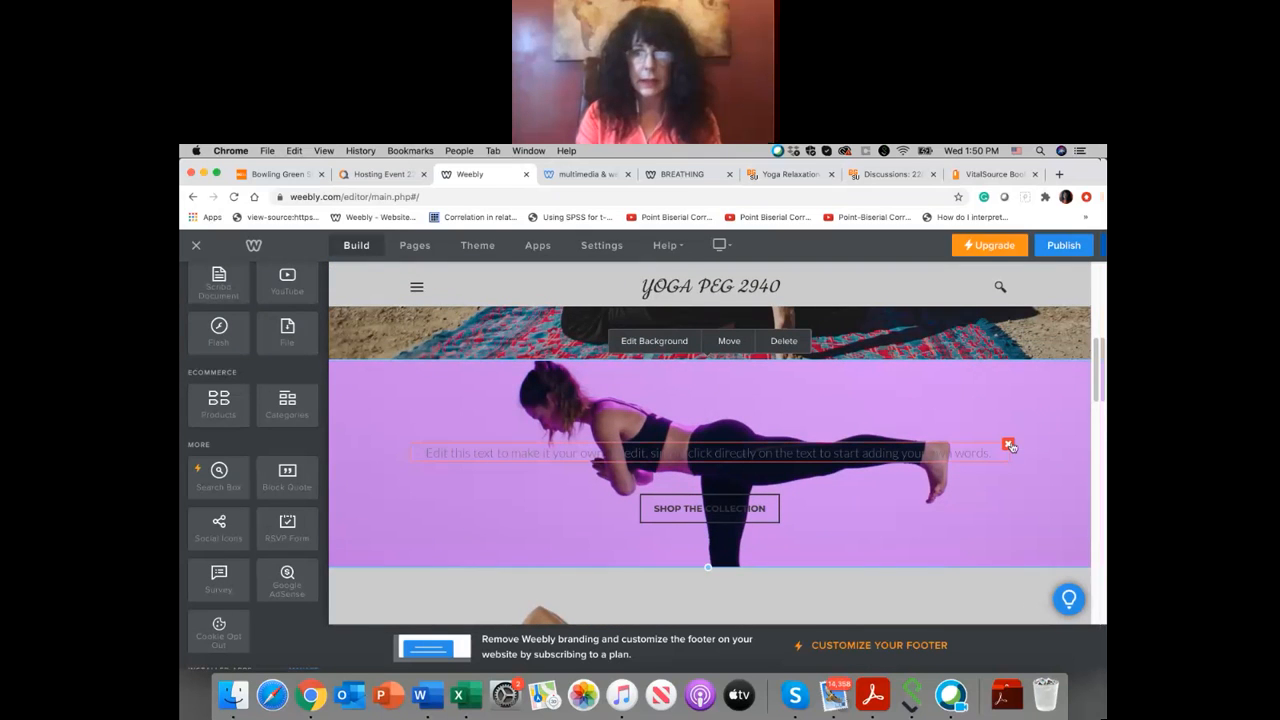
pyautogui.click(1010, 447)
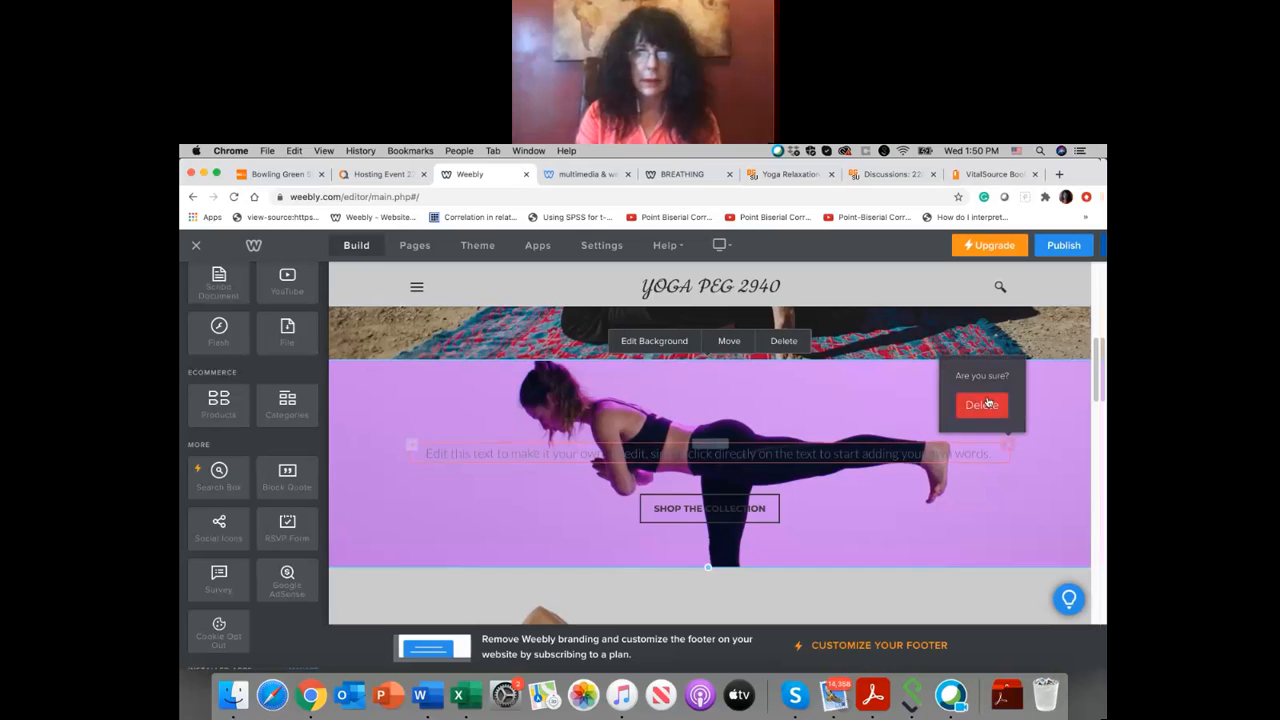
pyautogui.click(981, 403)
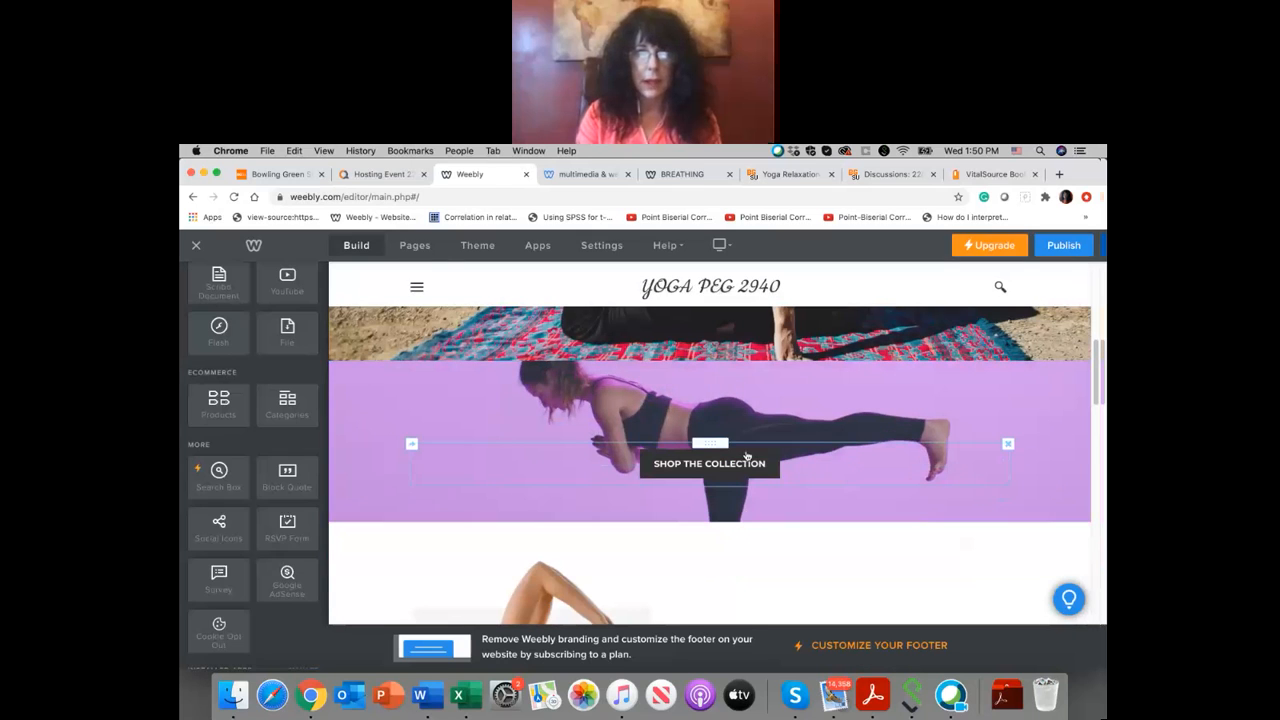
# Step: Change the text of the Shop the Collection button to YOGA JOURNAL
pyautogui.click(765, 468)
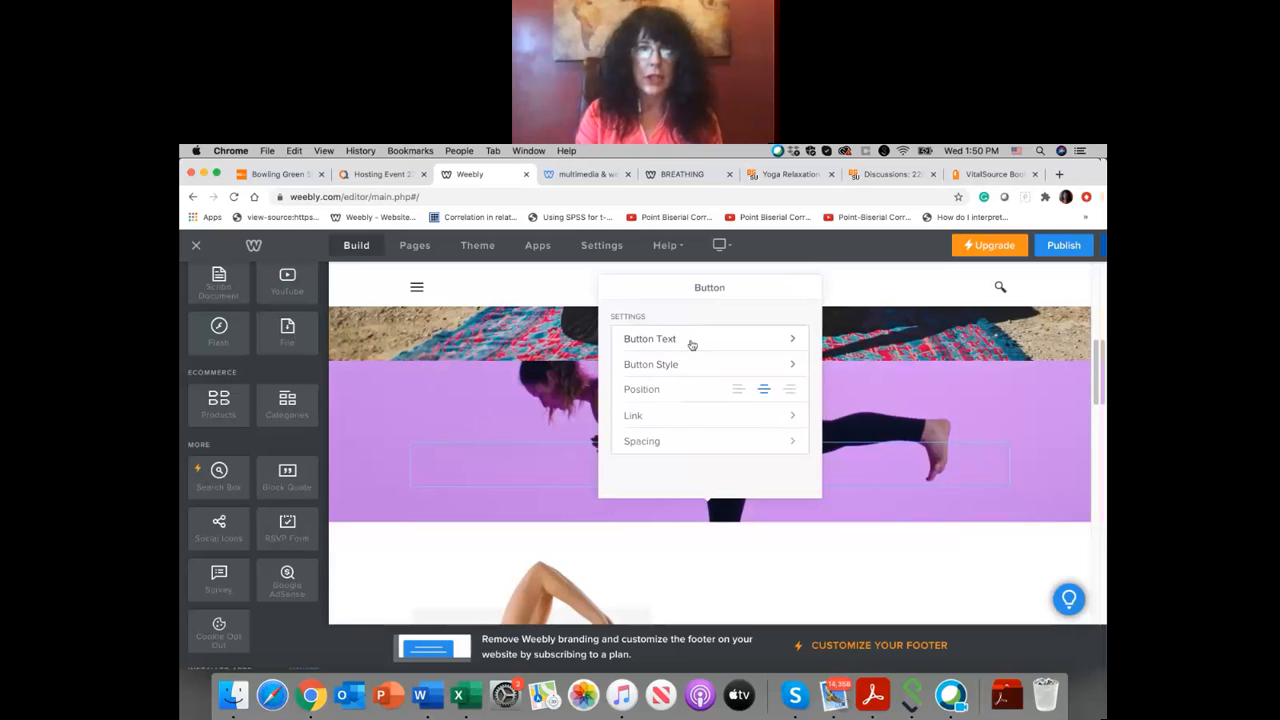
pyautogui.click(691, 341)
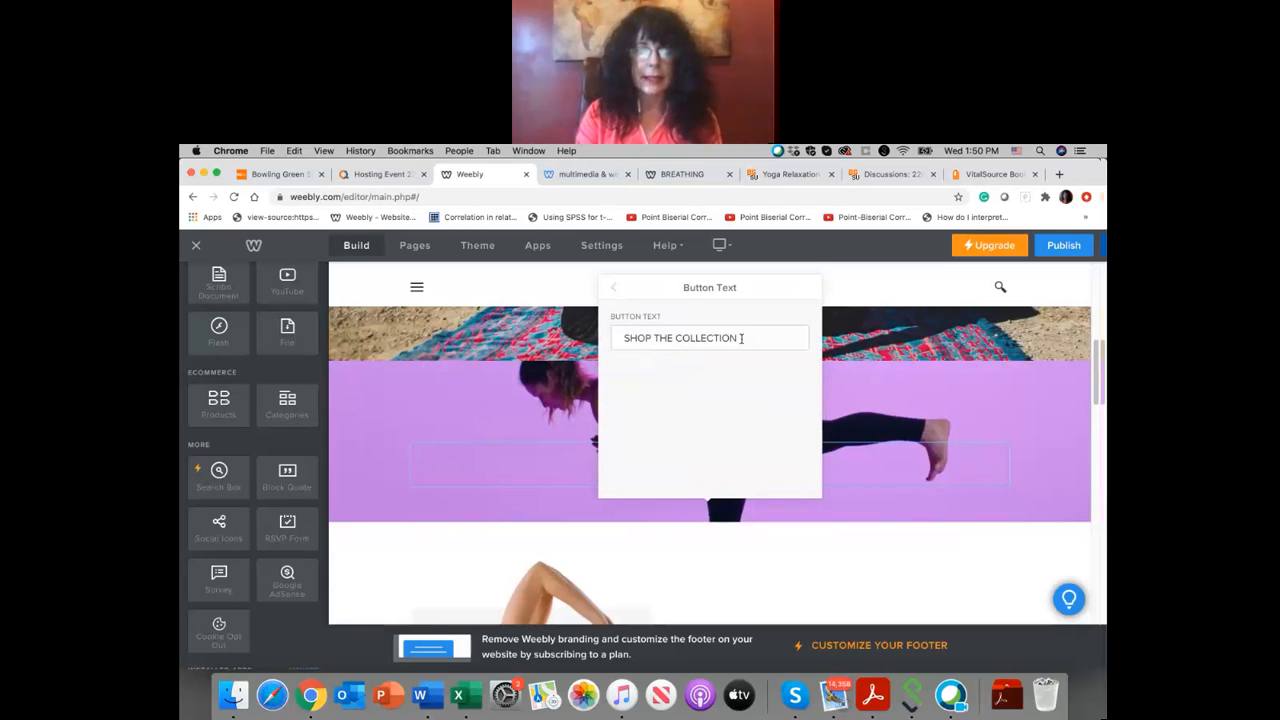
pyautogui.moveTo(741, 338); pyautogui.dragTo(624, 338)
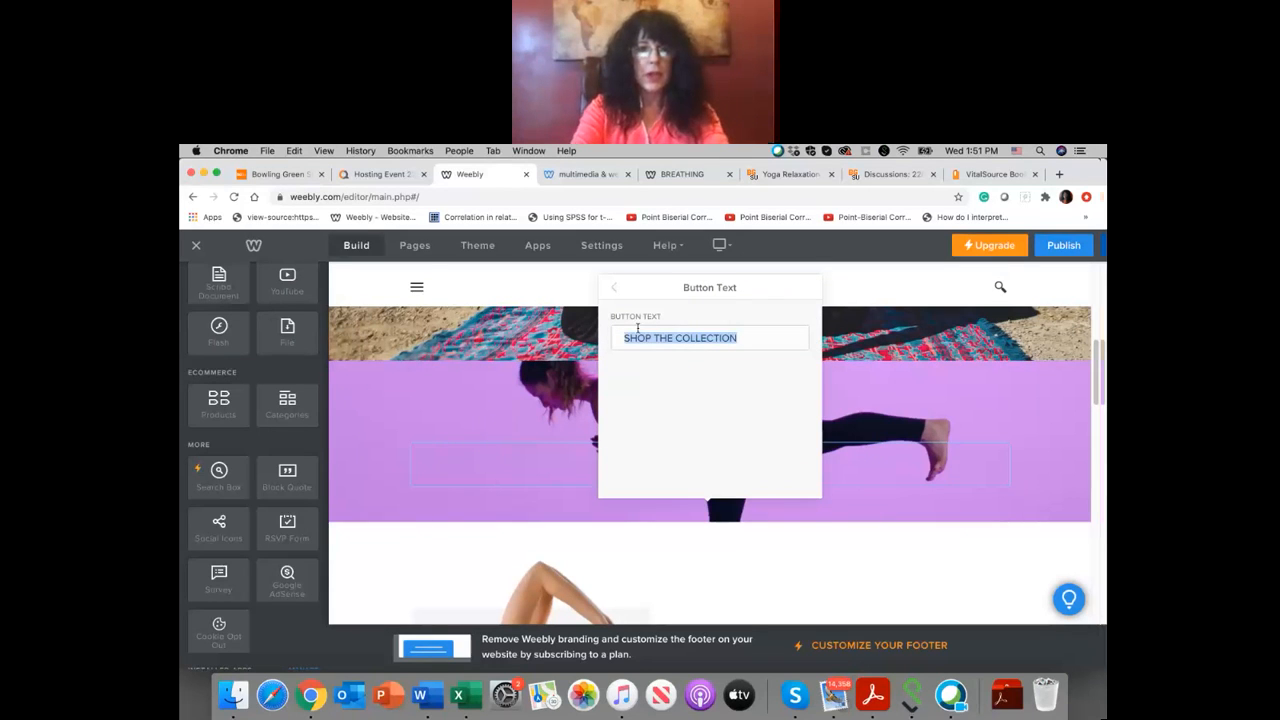
pyautogui.write('YOGA J')
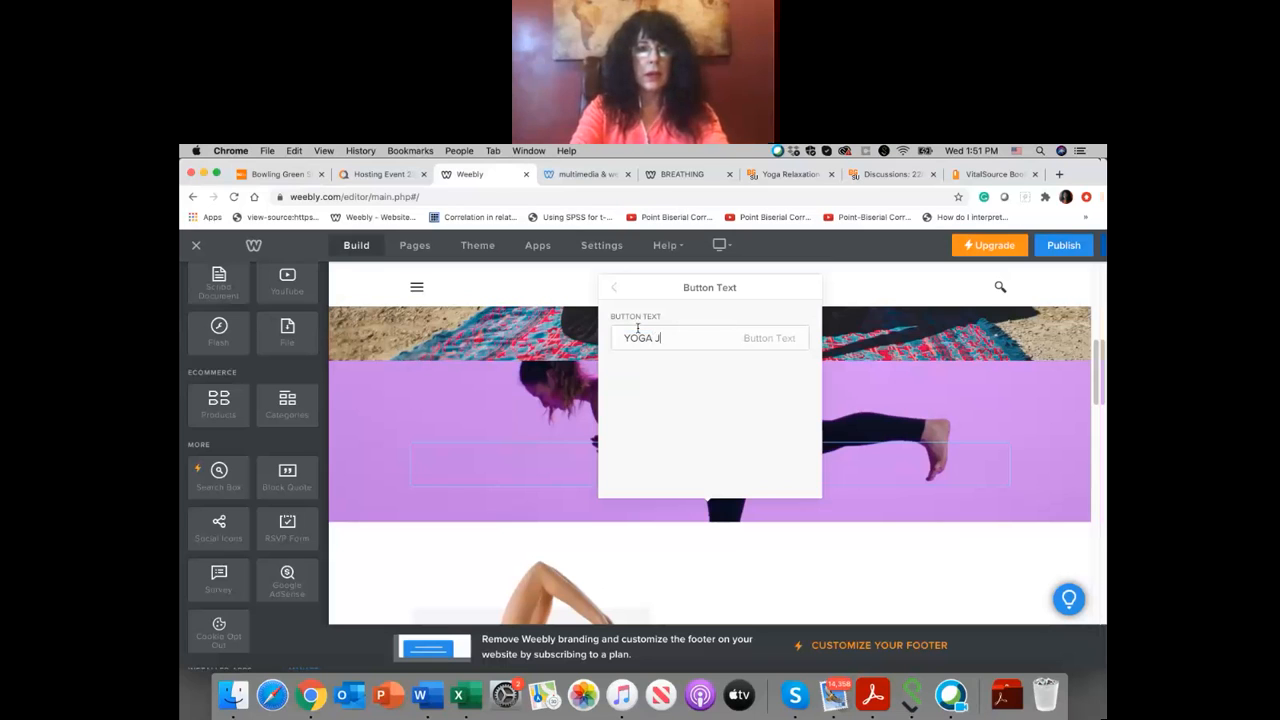
pyautogui.write('OURNAL')
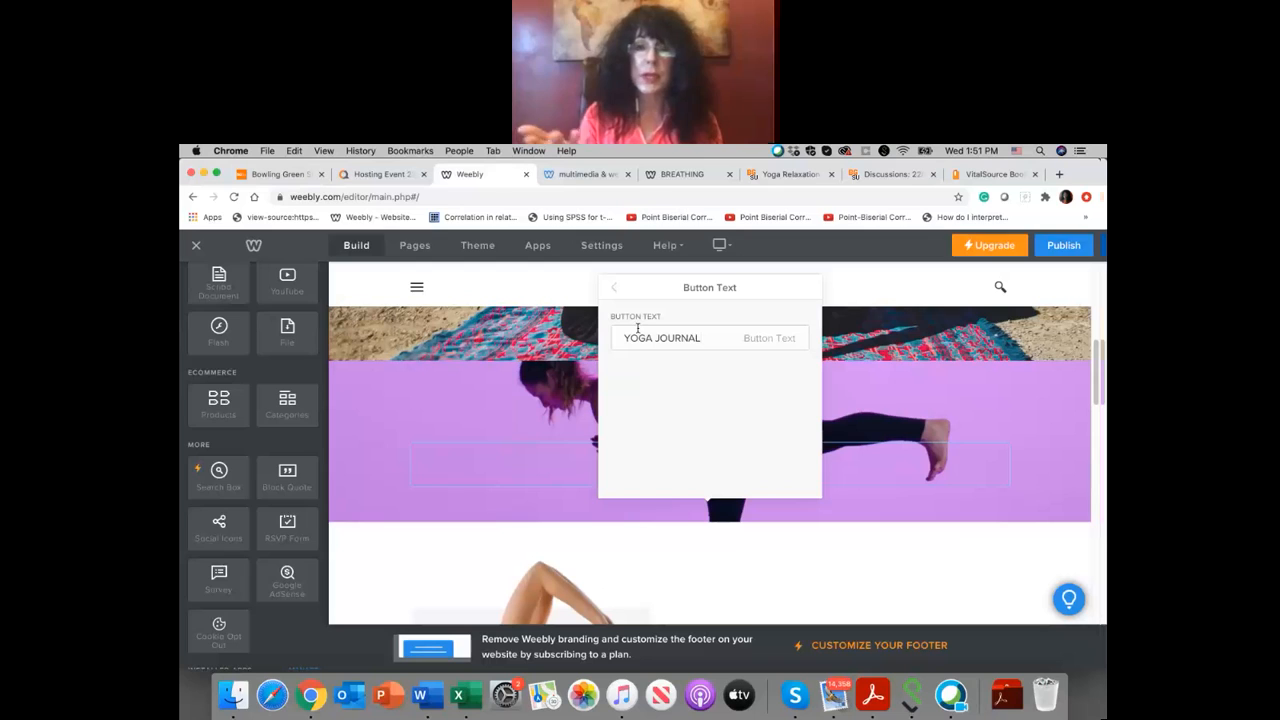
pyautogui.click(830, 375)
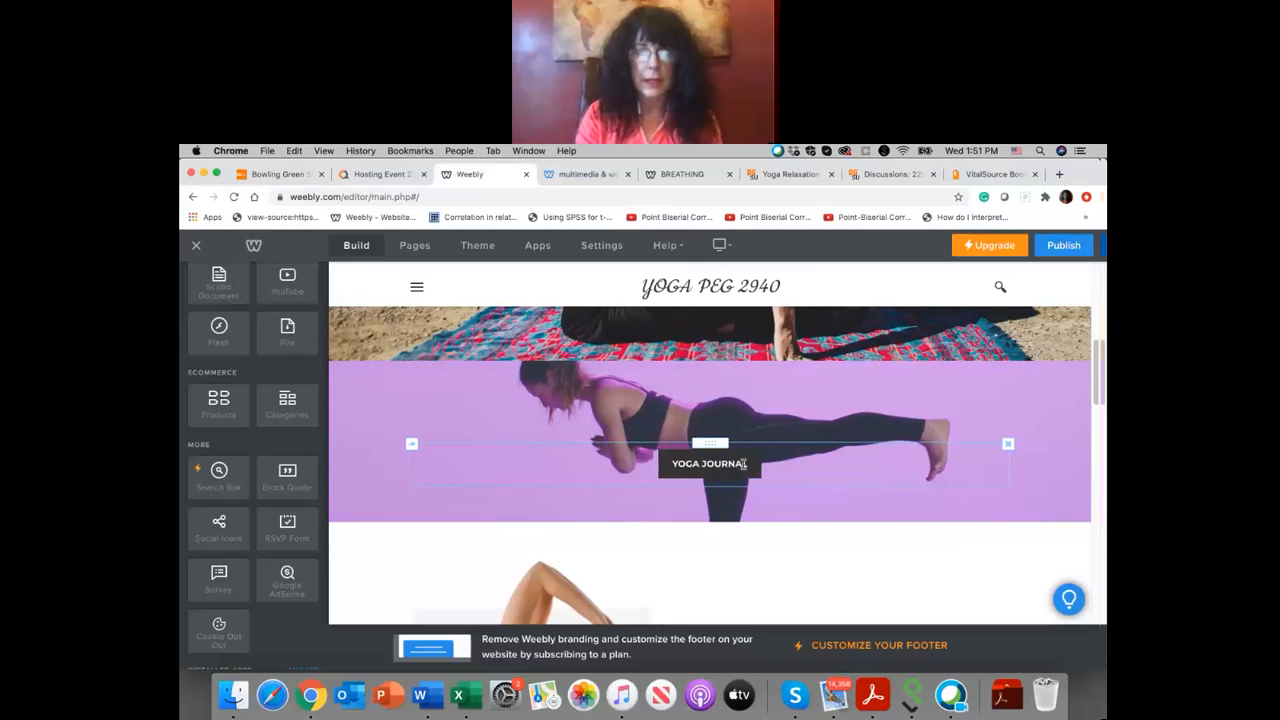
# Step: Open the link options of the Yoga Journal button and load yogajournal.com in the Bowling Green browser tab
pyautogui.click(743, 464)
pyautogui.click(689, 413)
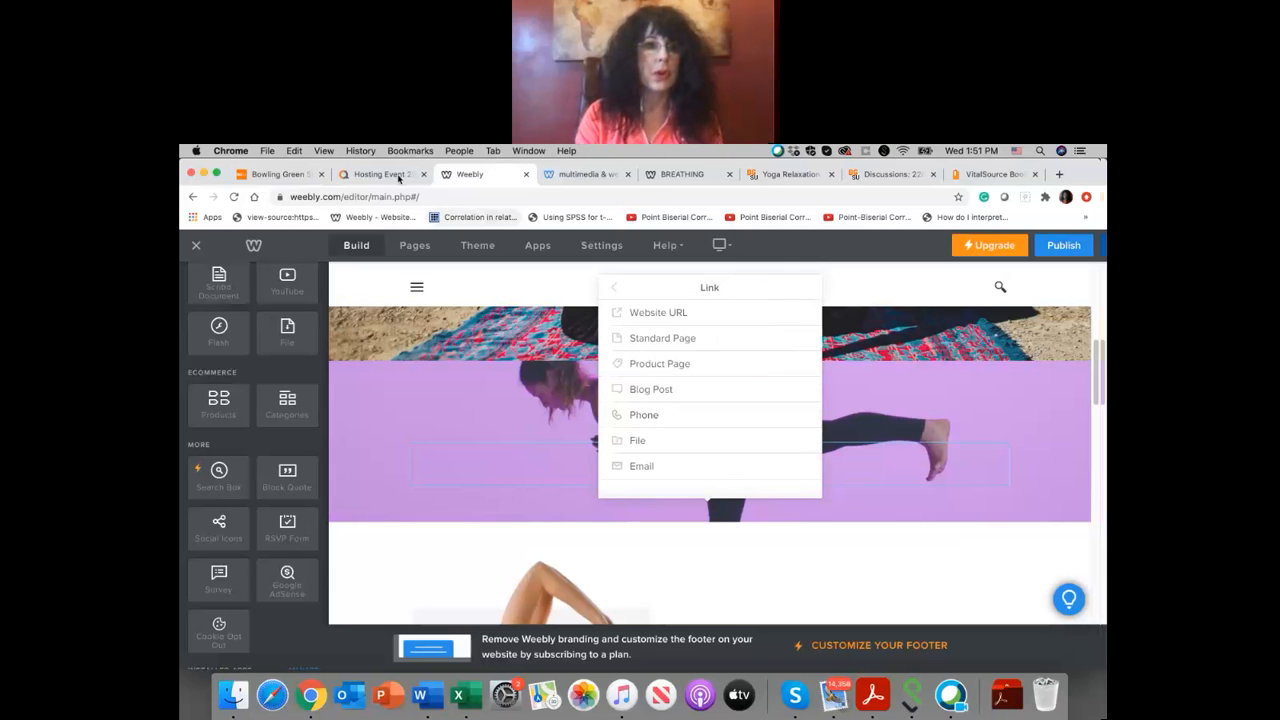
pyautogui.click(292, 175)
pyautogui.click(340, 197)
pyautogui.write('www.go')
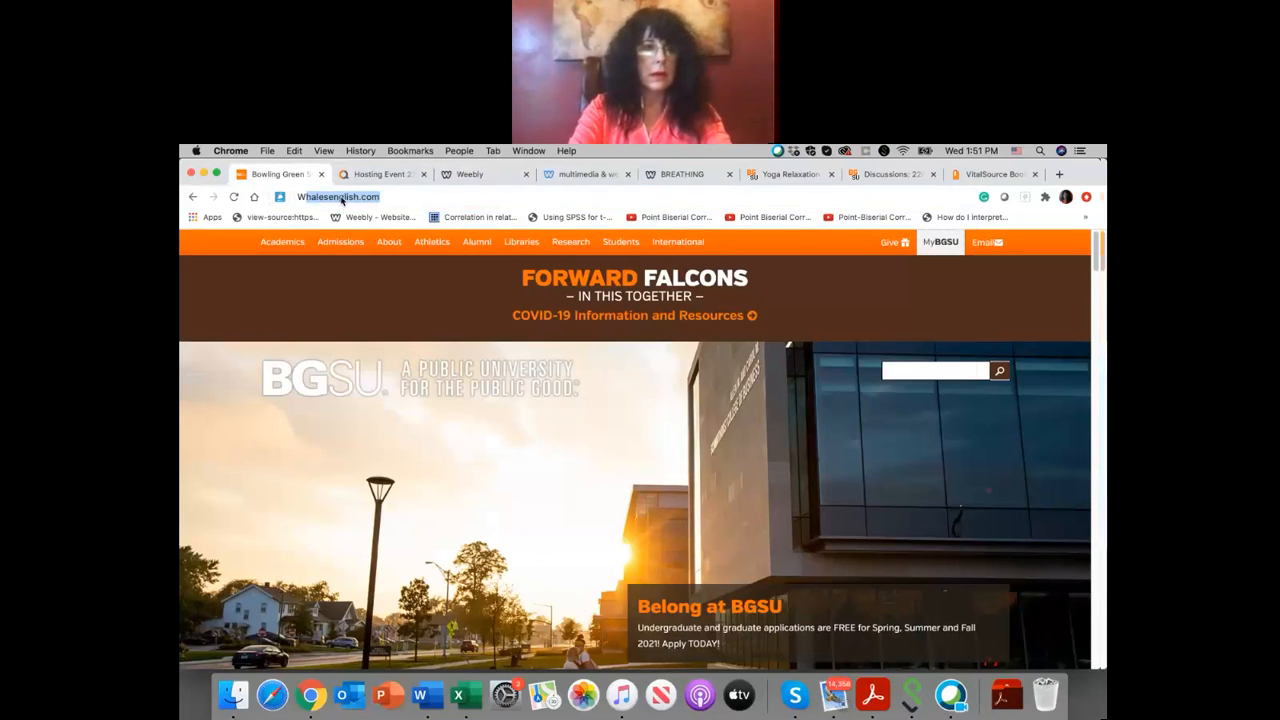
pyautogui.write('yo')
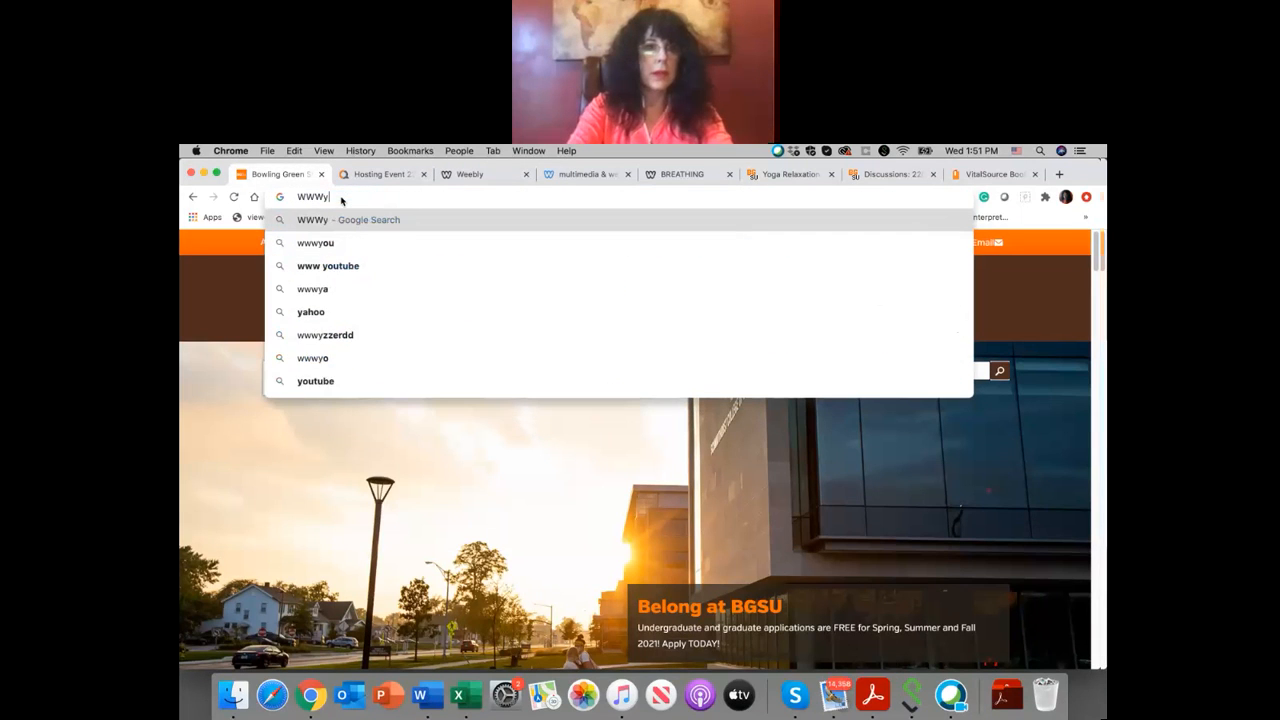
pyautogui.press('BackSpace')
pyautogui.press('BackSpace')
pyautogui.write('.yoga')
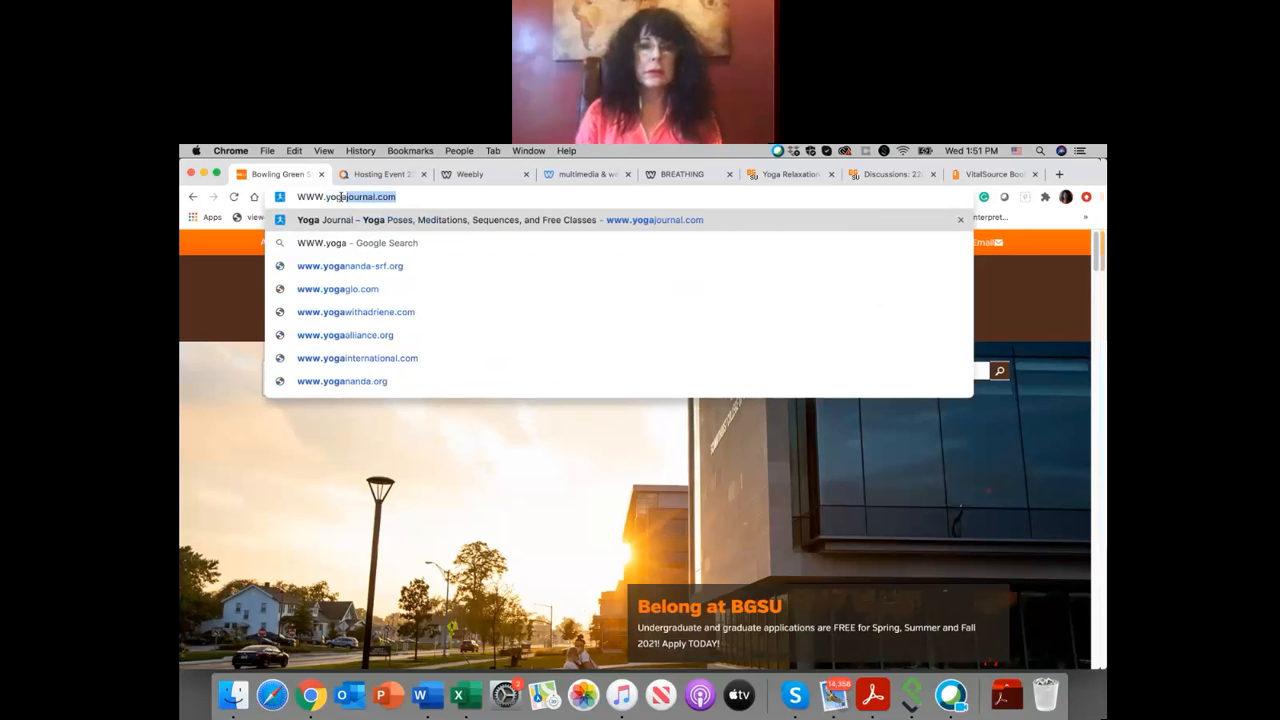
pyautogui.press('Return')
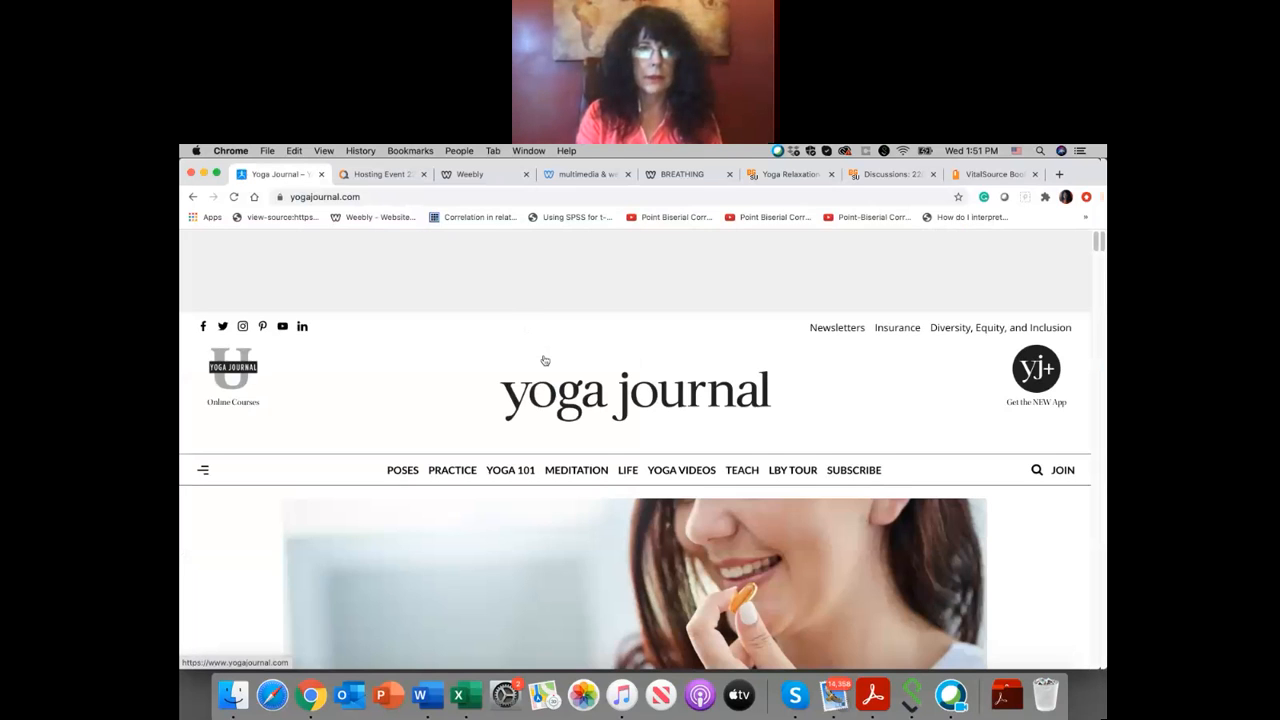
pyautogui.click(375, 199)
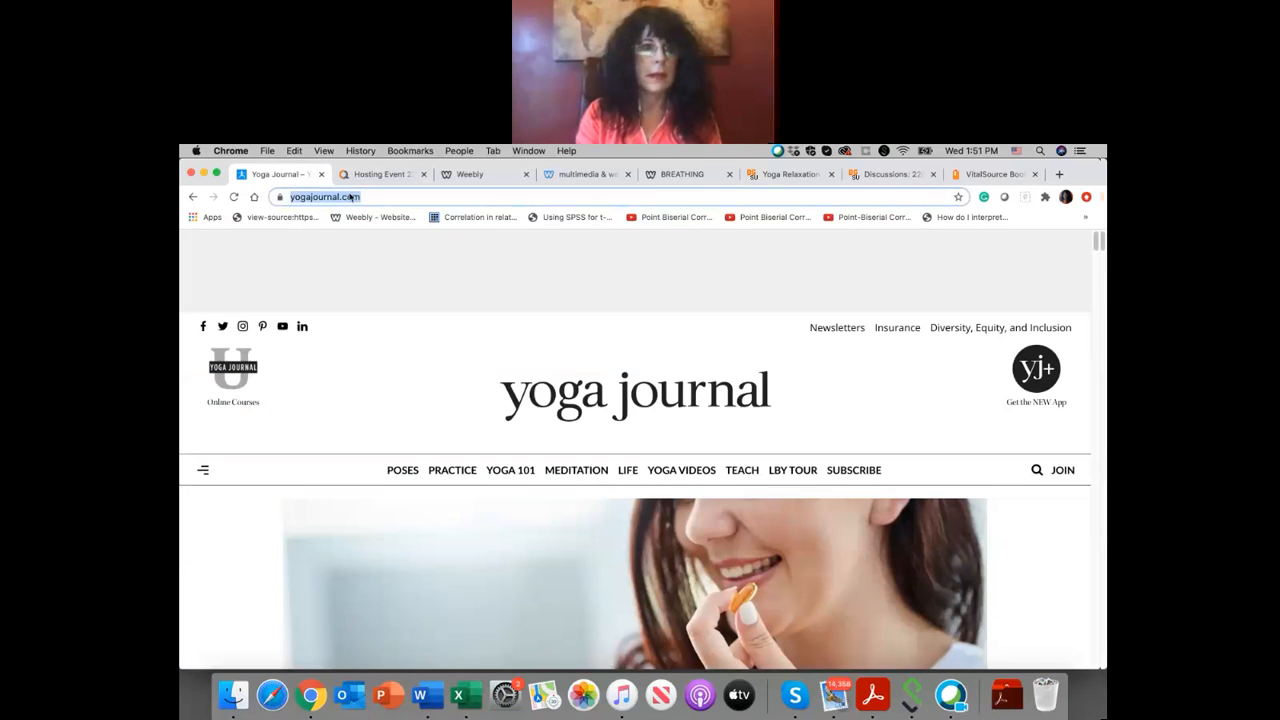
pyautogui.rightClick(349, 190)
pyautogui.click(372, 271)
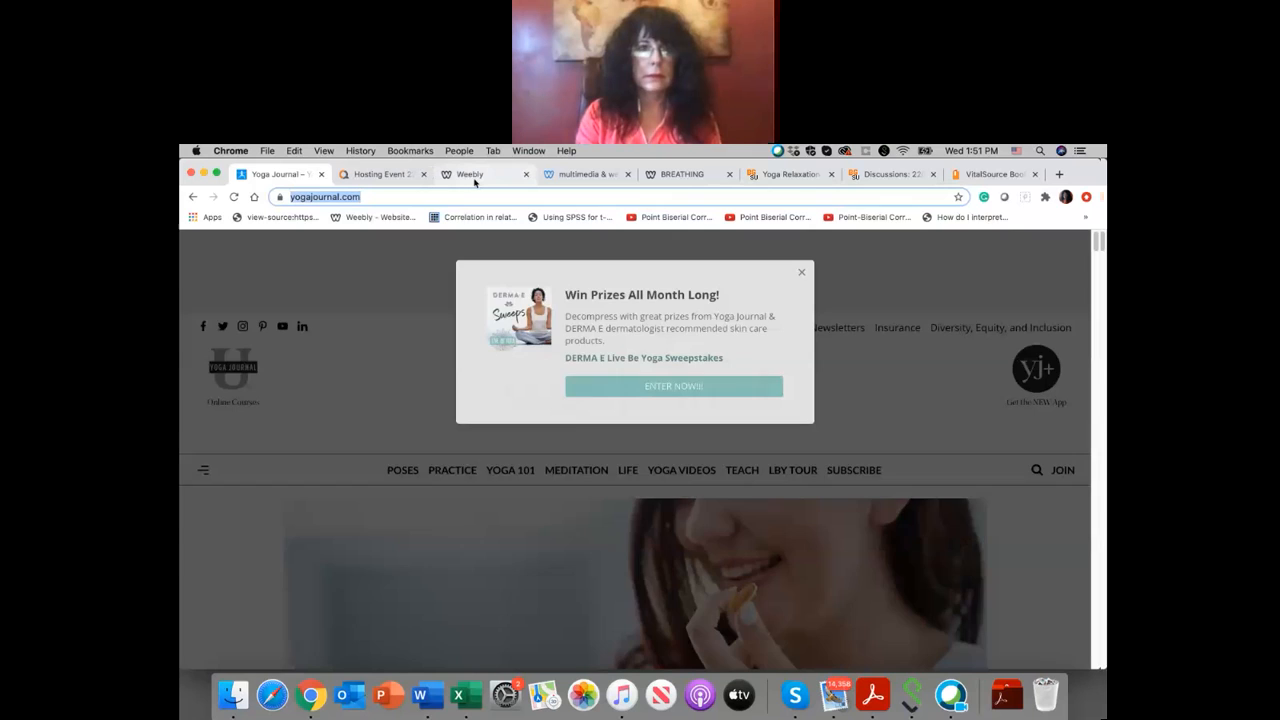
pyautogui.click(474, 182)
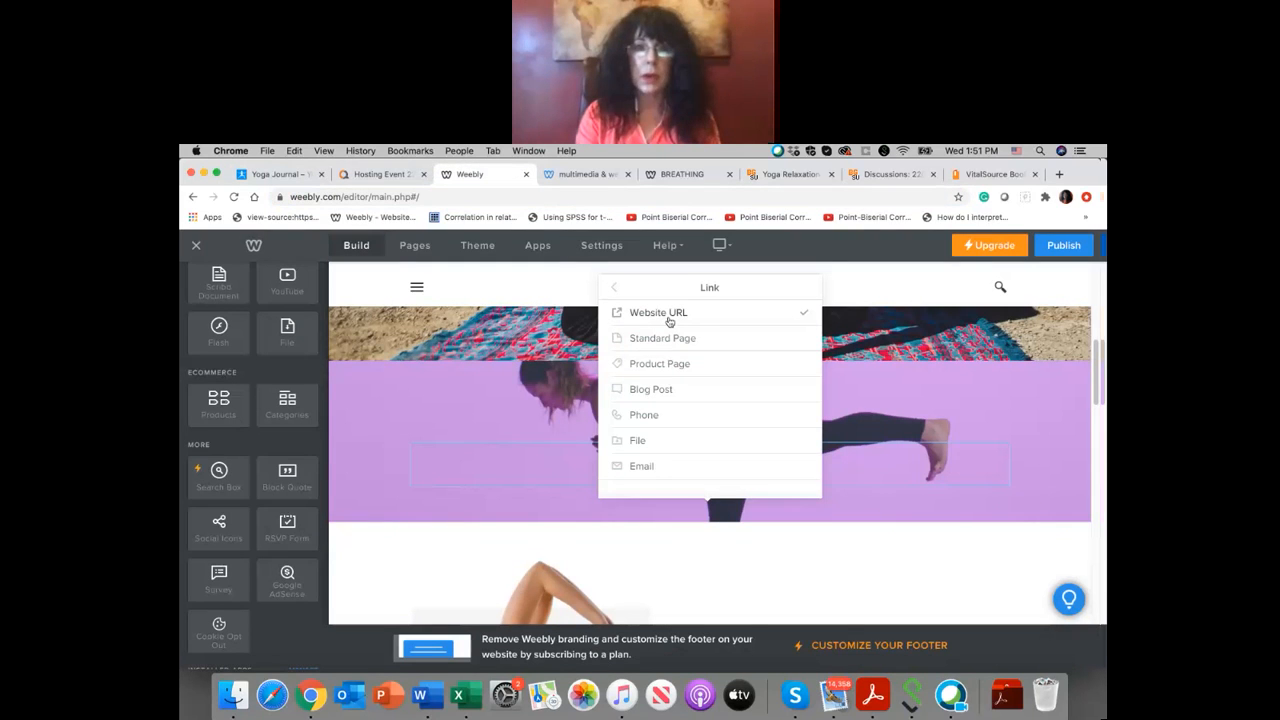
pyautogui.click(669, 321)
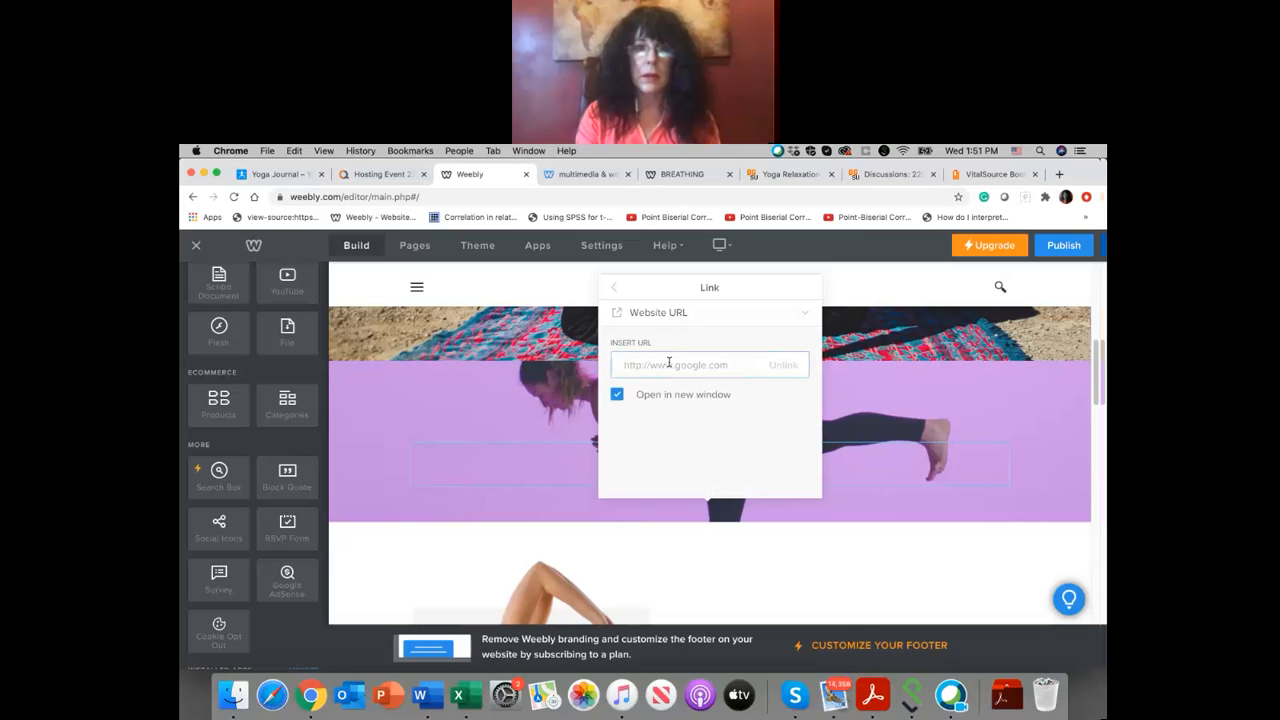
pyautogui.rightClick(669, 363)
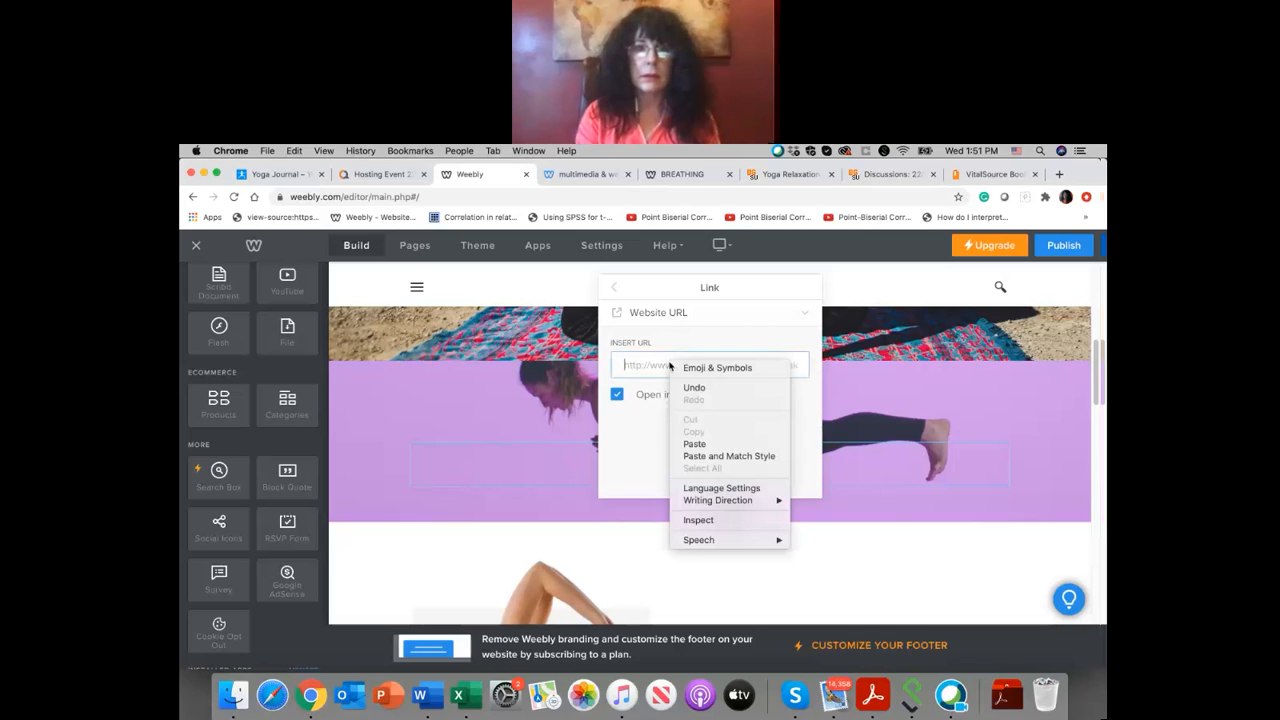
pyautogui.click(695, 443)
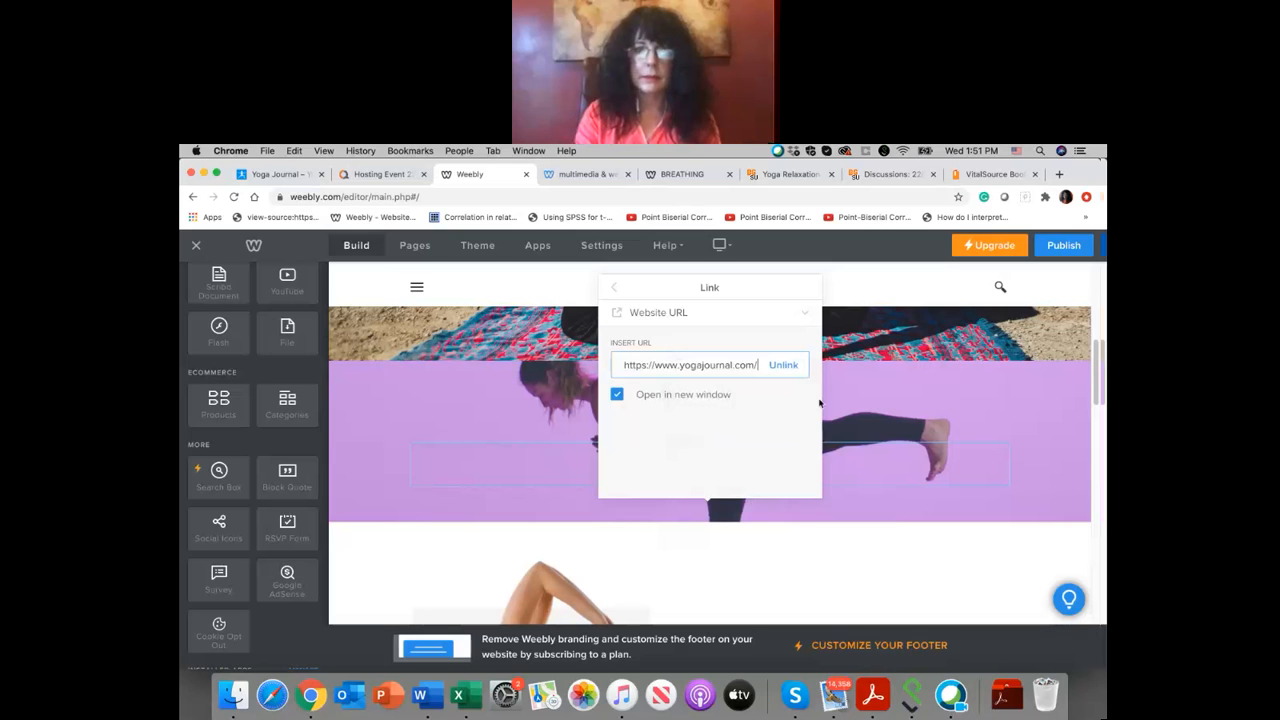
pyautogui.click(847, 384)
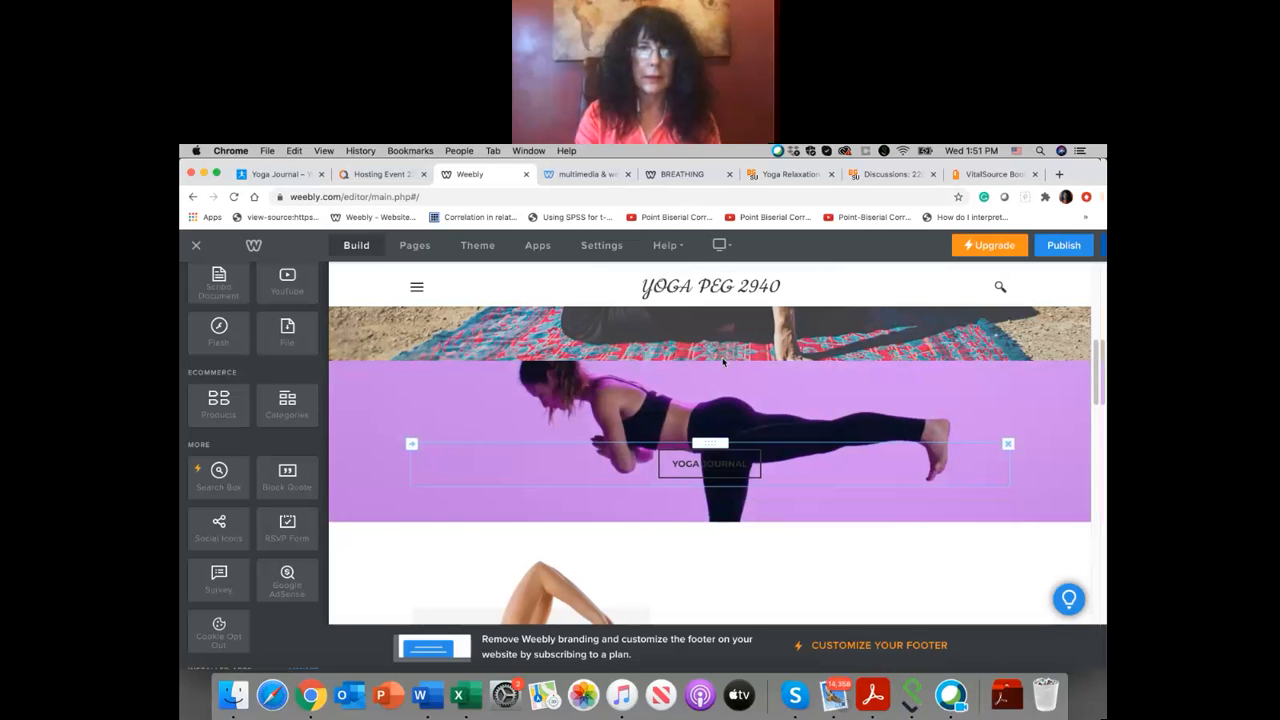
# Step: Open the background settings of the header section with the seaside yoga photo and start replacing its image
pyautogui.scroll(5, 723, 362)
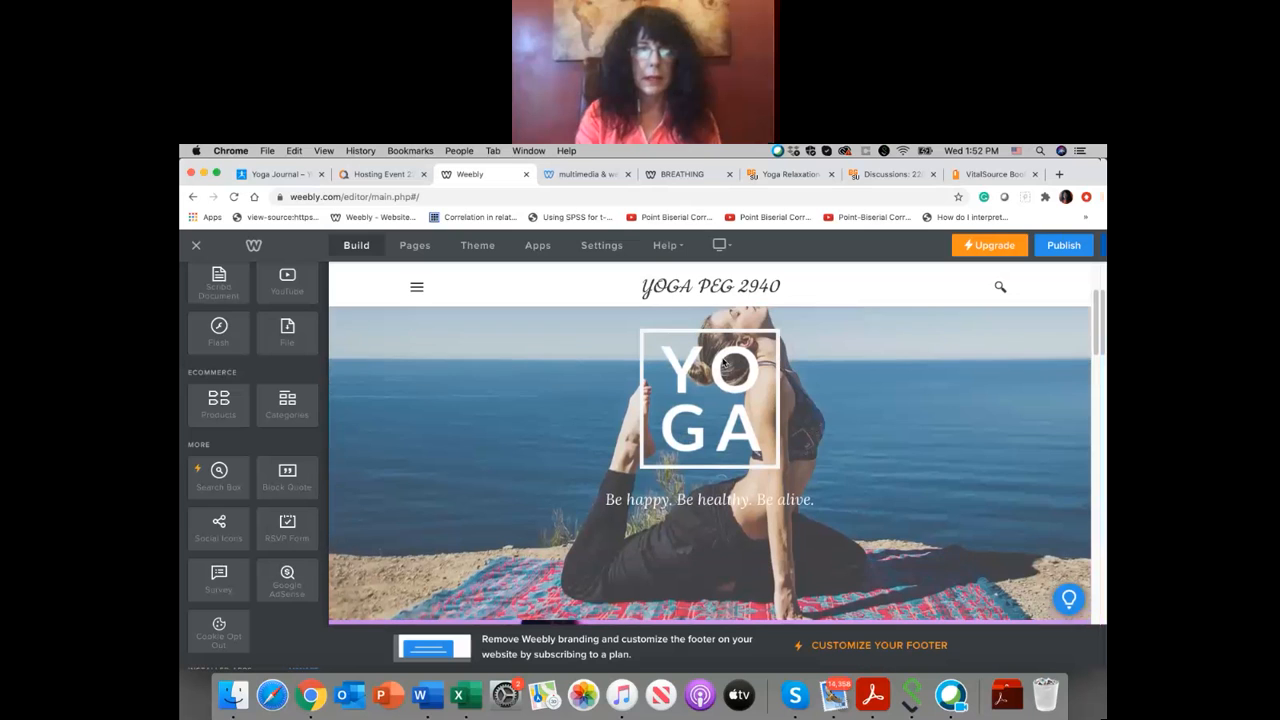
pyautogui.scroll(-2, 691, 503)
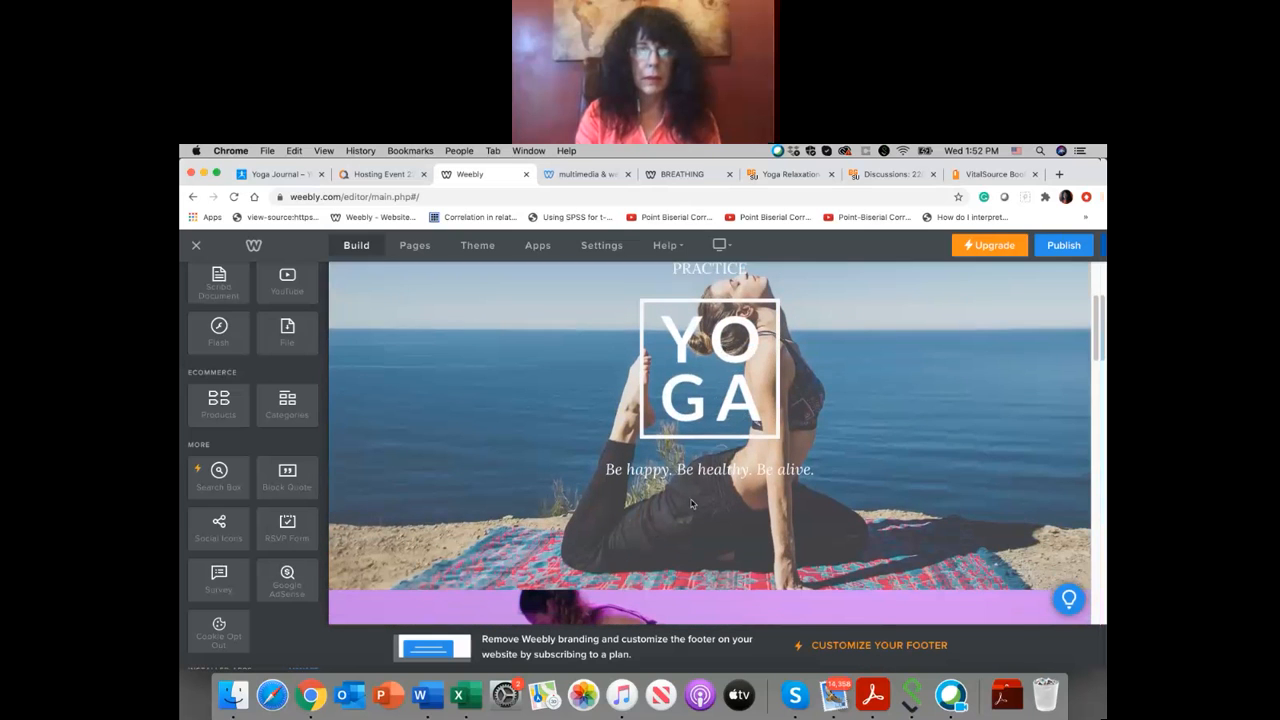
pyautogui.scroll(-2, 691, 503)
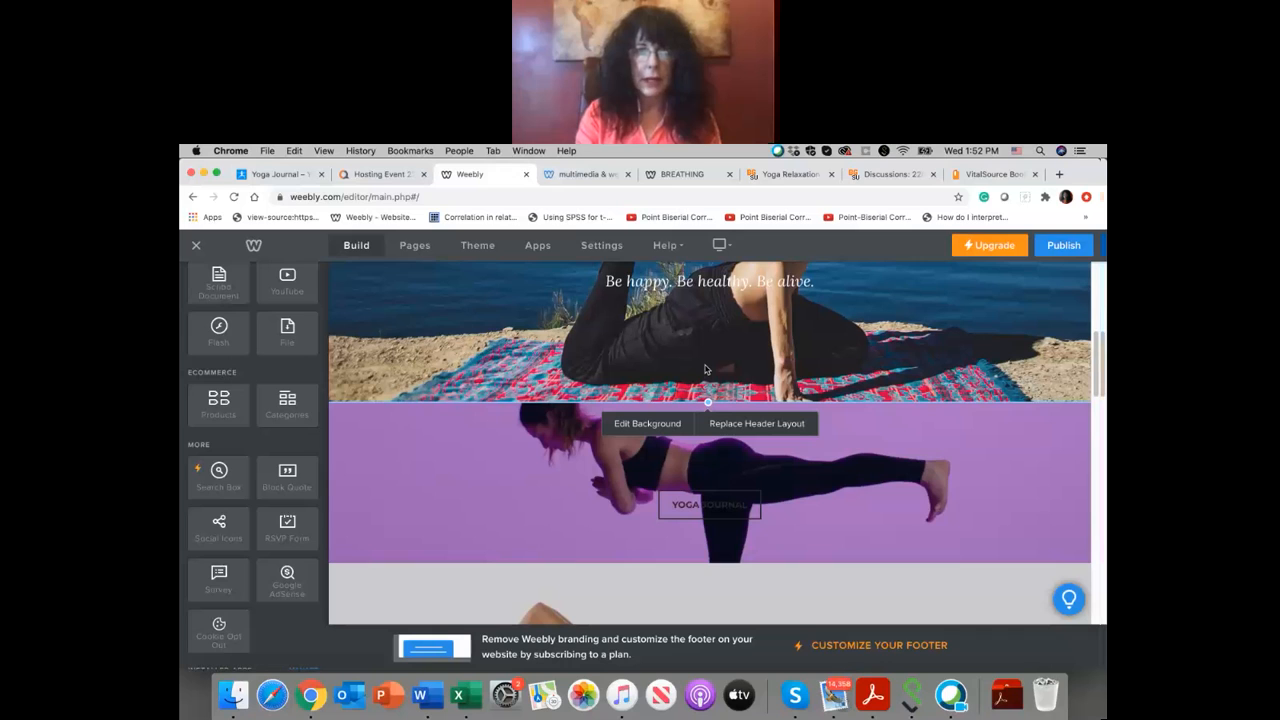
pyautogui.scroll(1, 698, 390)
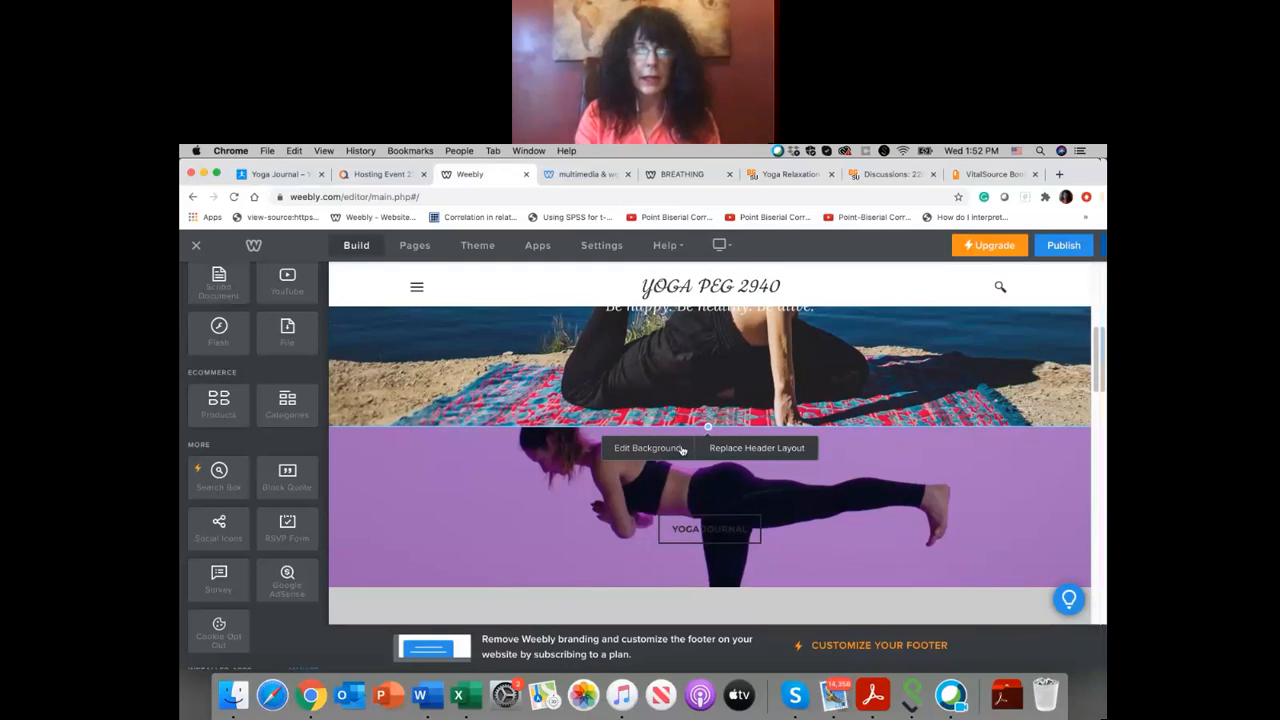
pyautogui.click(683, 450)
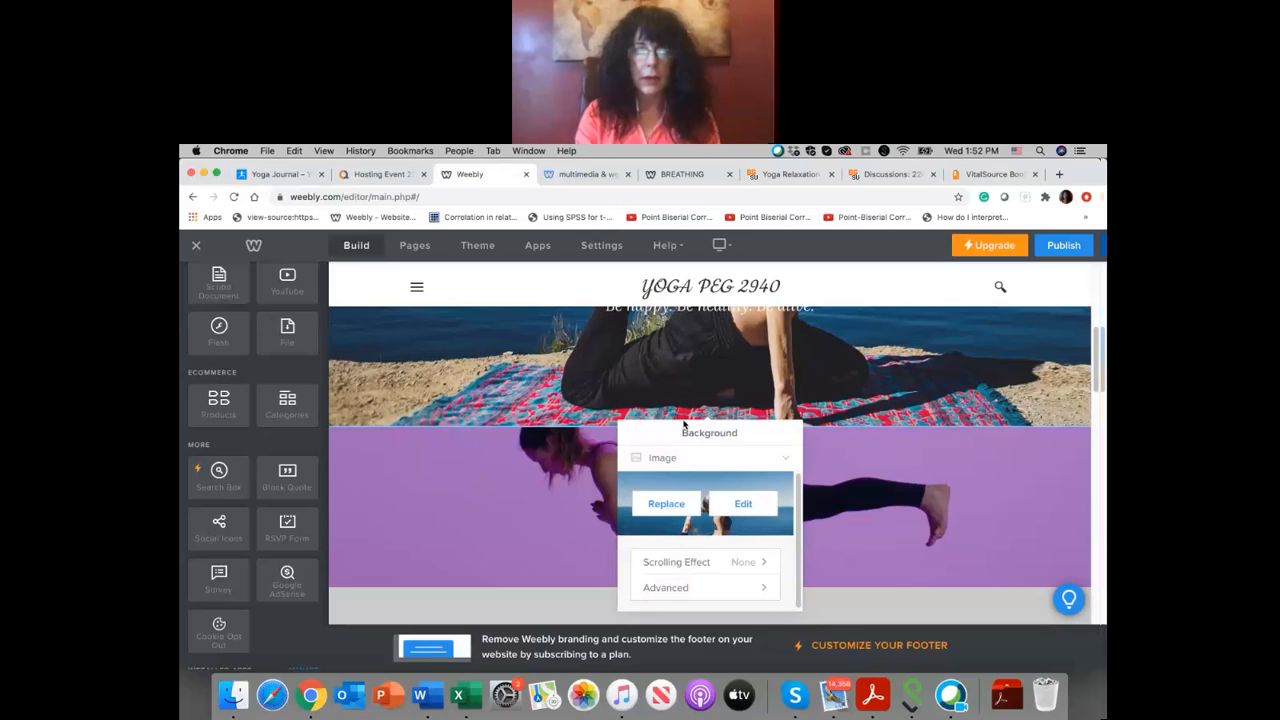
pyautogui.click(667, 504)
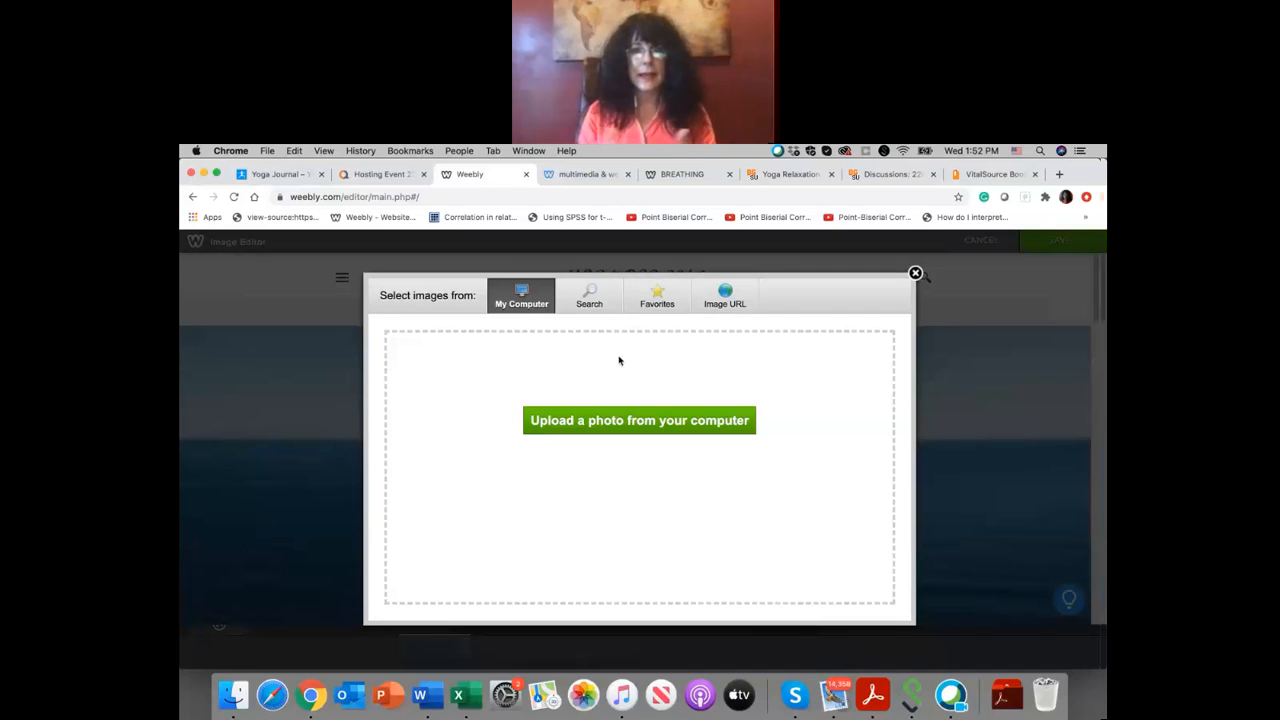
# Step: Upload yoga-for-everyone_guide_assets-jumbo-v2.gif from the computer's Dropbox folder as the header background, save it and check it on the page
pyautogui.click(618, 422)
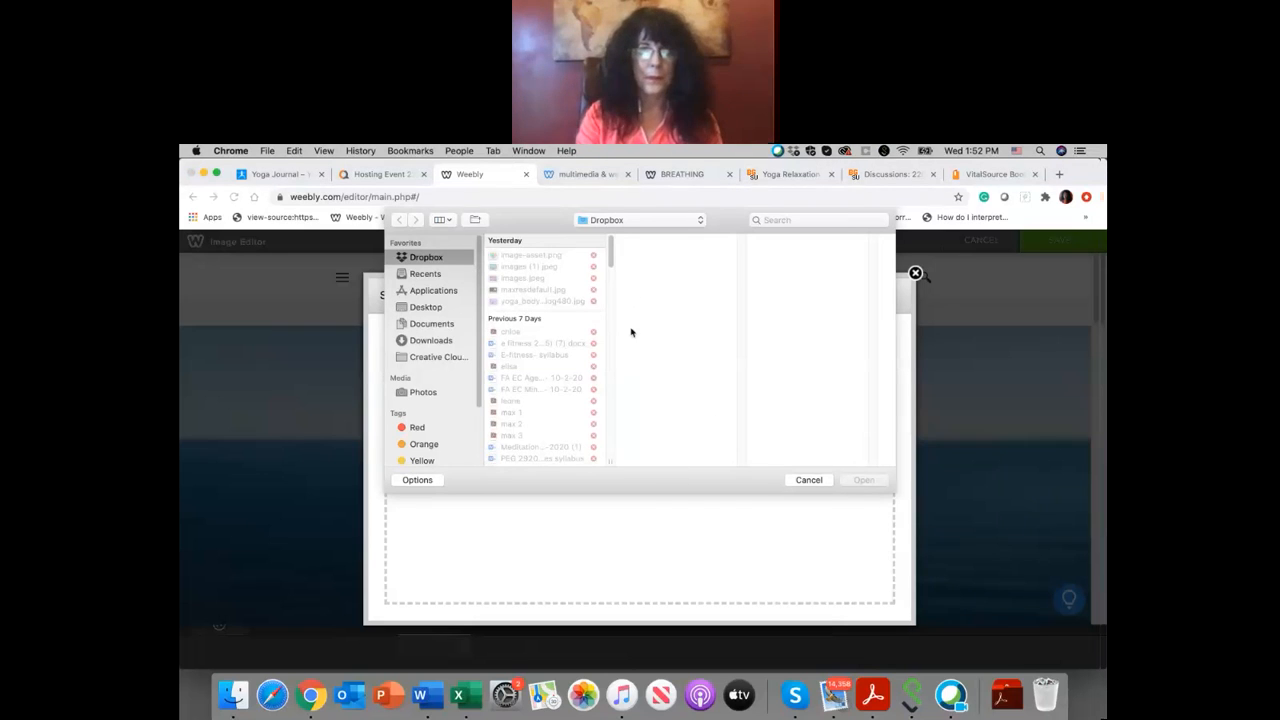
pyautogui.scroll(-5, 560, 306)
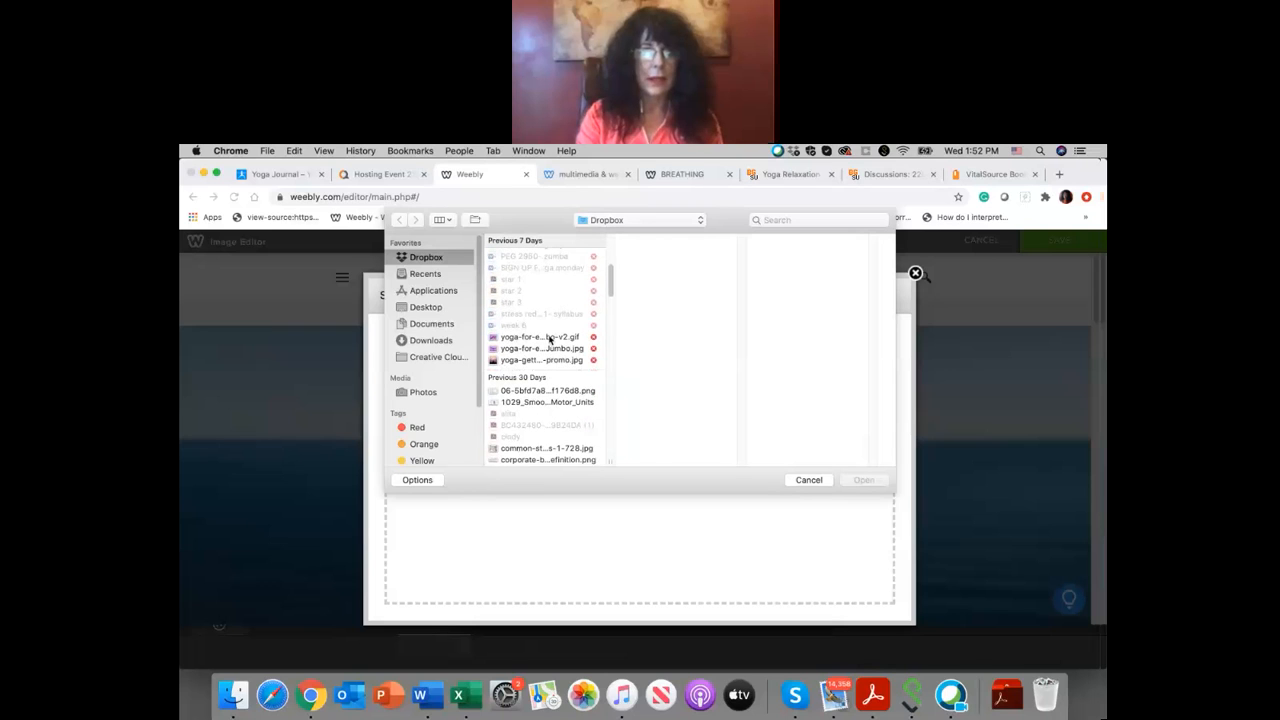
pyautogui.click(548, 349)
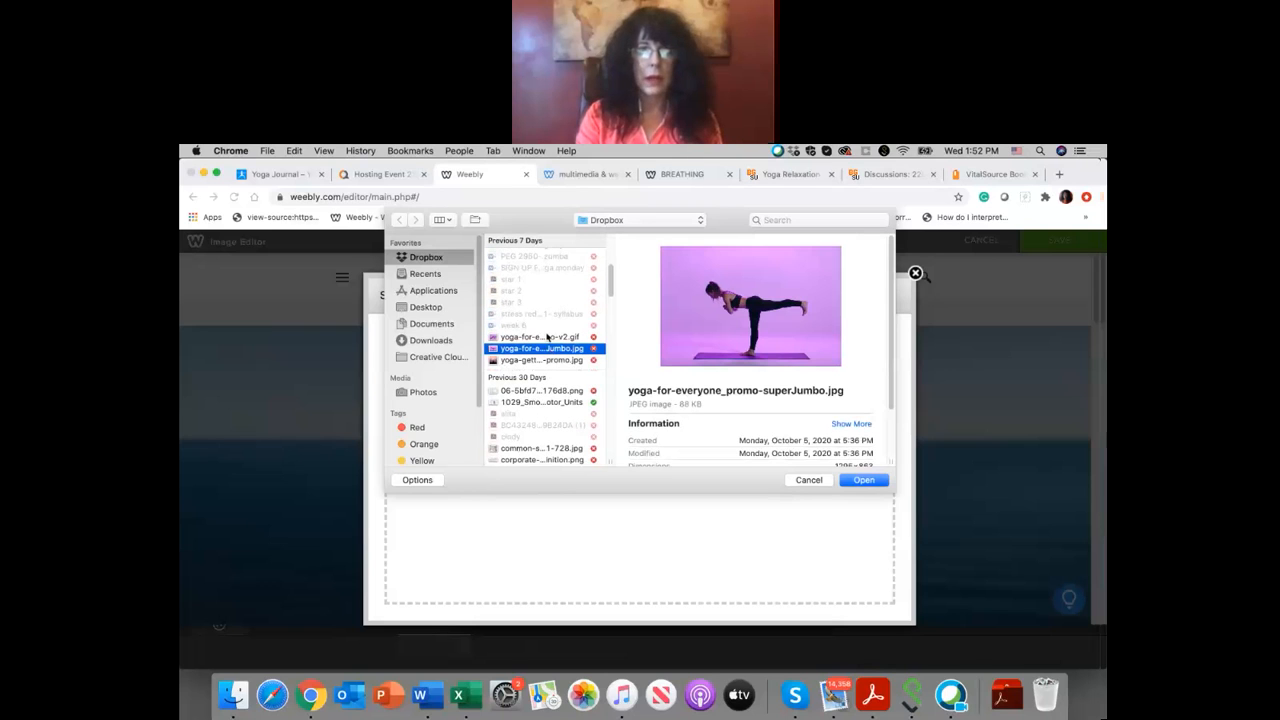
pyautogui.click(548, 337)
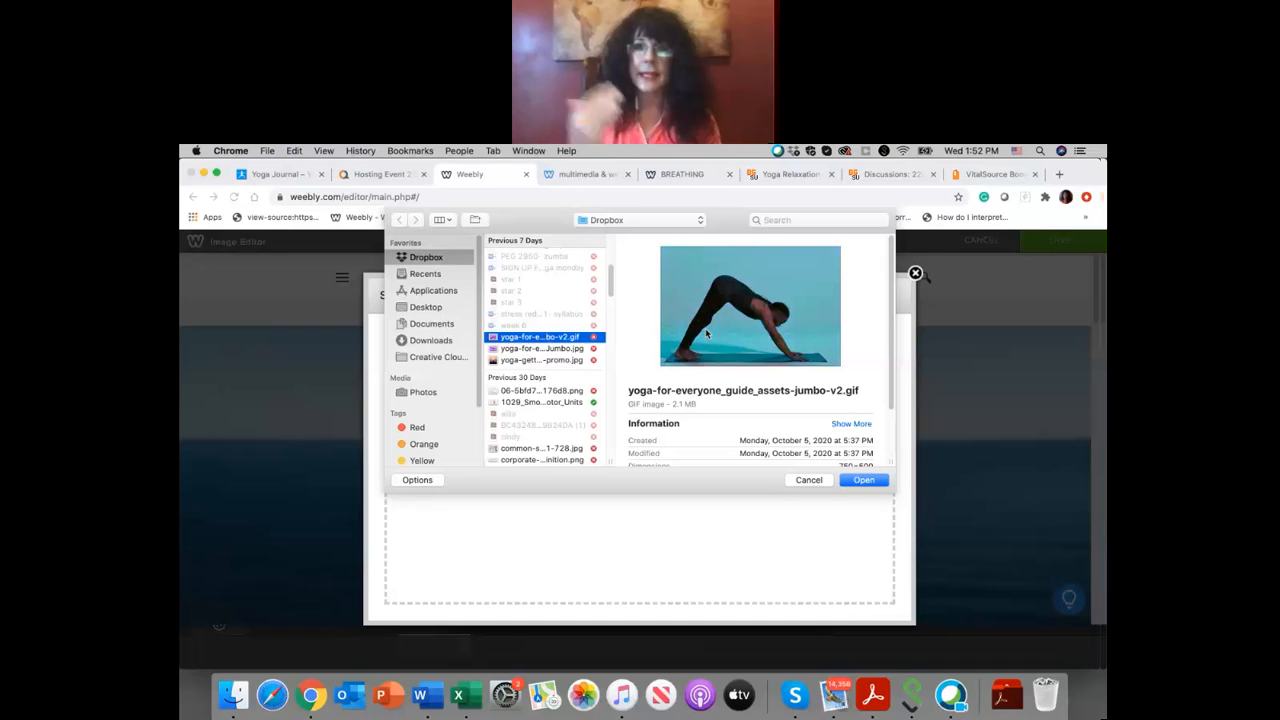
pyautogui.click(864, 484)
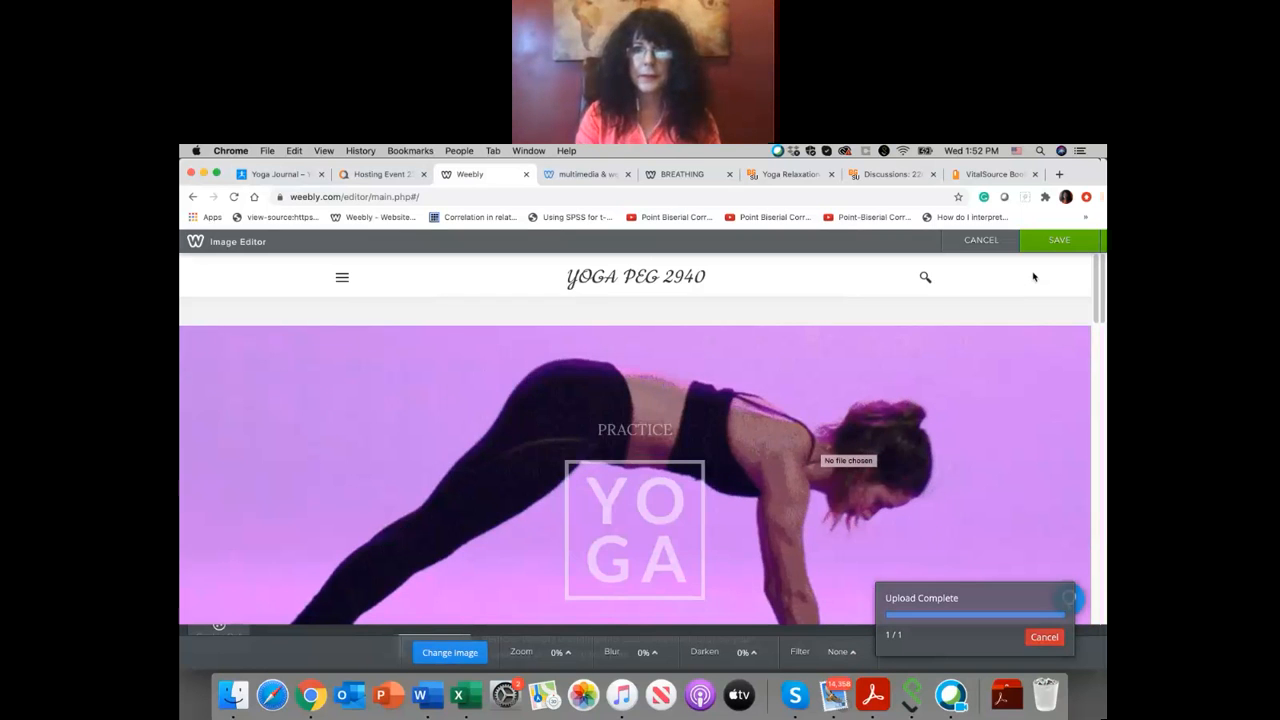
pyautogui.click(1059, 240)
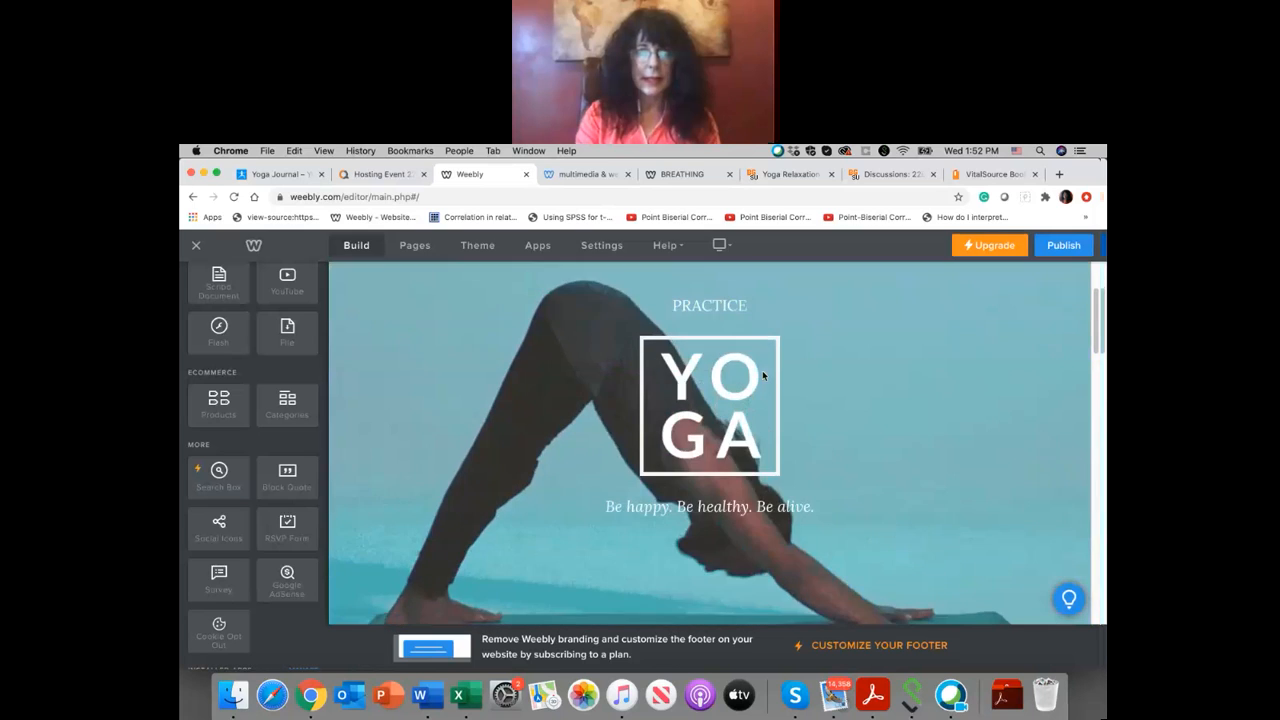
pyautogui.scroll(-3, 762, 375)
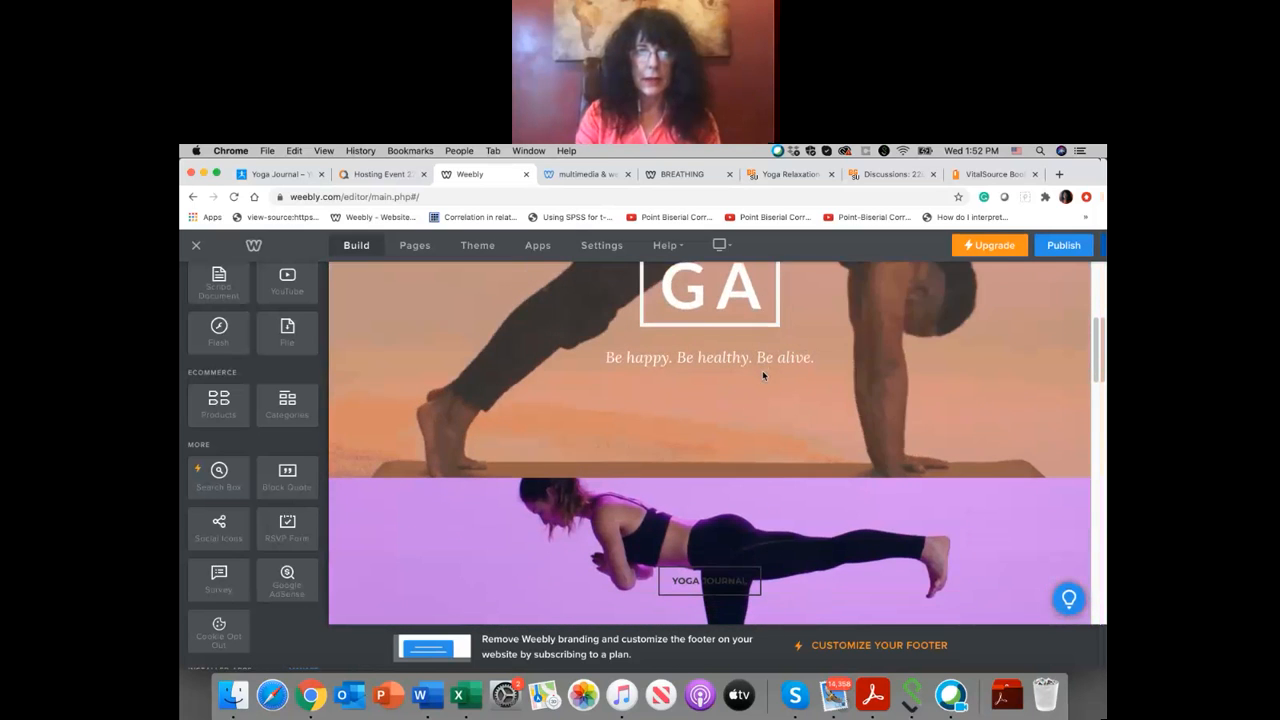
# Step: Extend the Yoga Journal button section downward until its background photo shows the whole balancing pose and purple mat
pyautogui.scroll(-2, 763, 375)
pyautogui.scroll(-1, 763, 376)
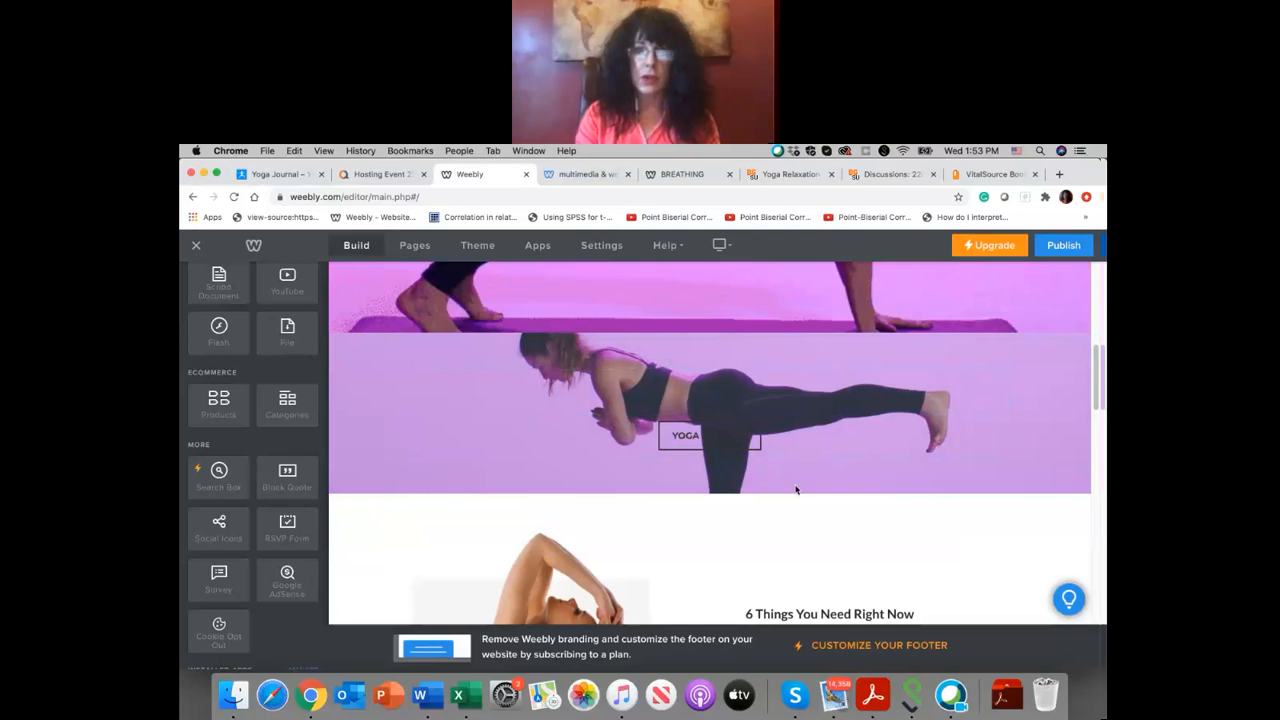
pyautogui.click(687, 487)
pyautogui.scroll(1, 690, 492)
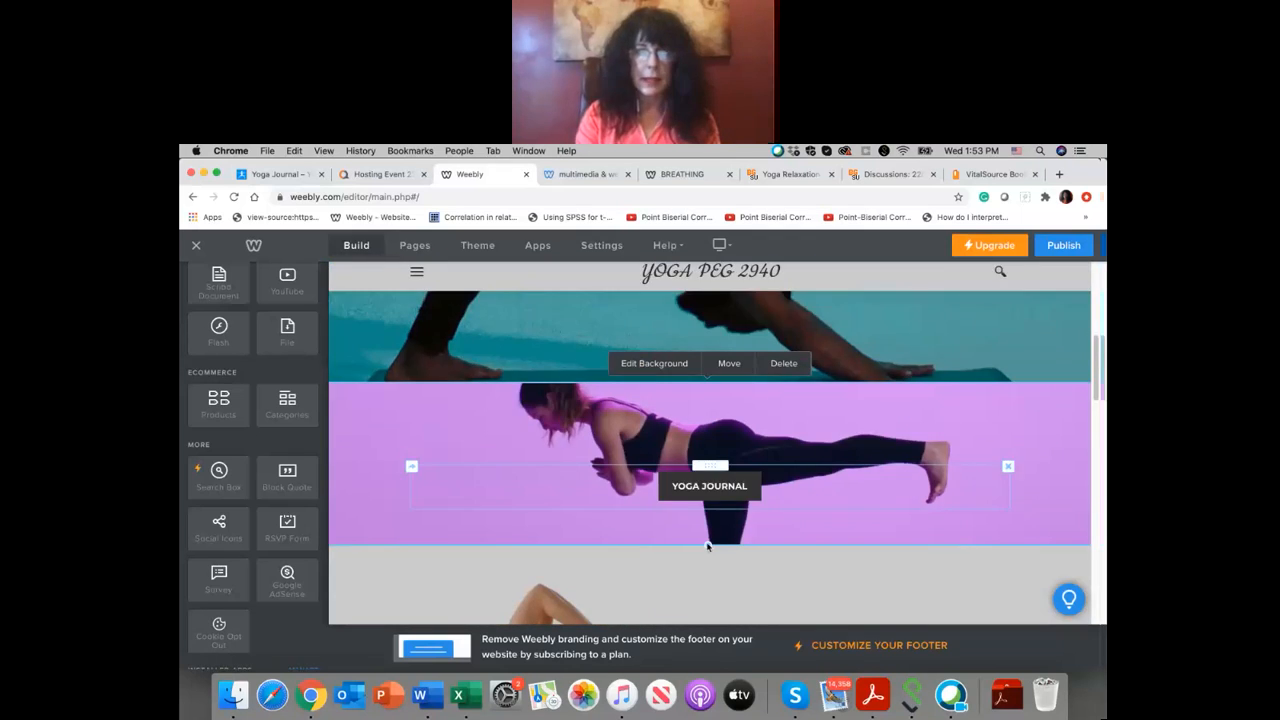
pyautogui.moveTo(707, 546); pyautogui.dragTo(701, 637)
pyautogui.scroll(-1, 819, 435)
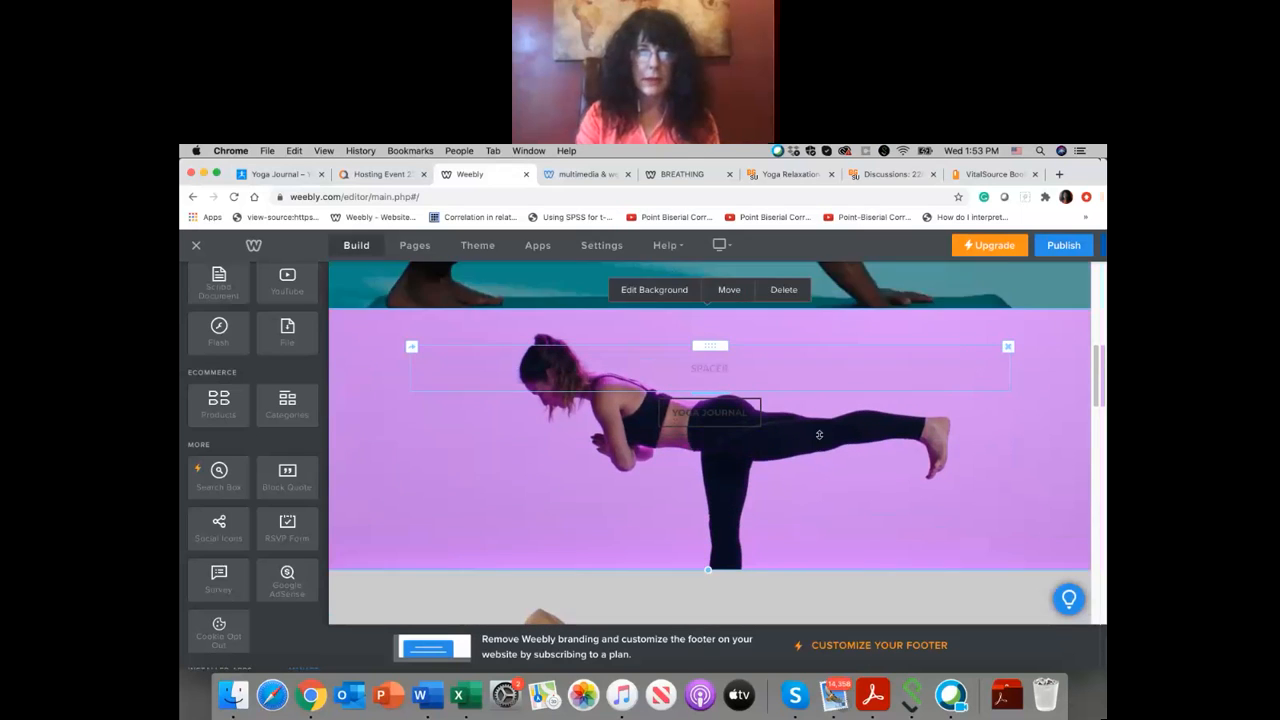
pyautogui.scroll(-2, 819, 435)
pyautogui.moveTo(708, 500); pyautogui.dragTo(705, 668)
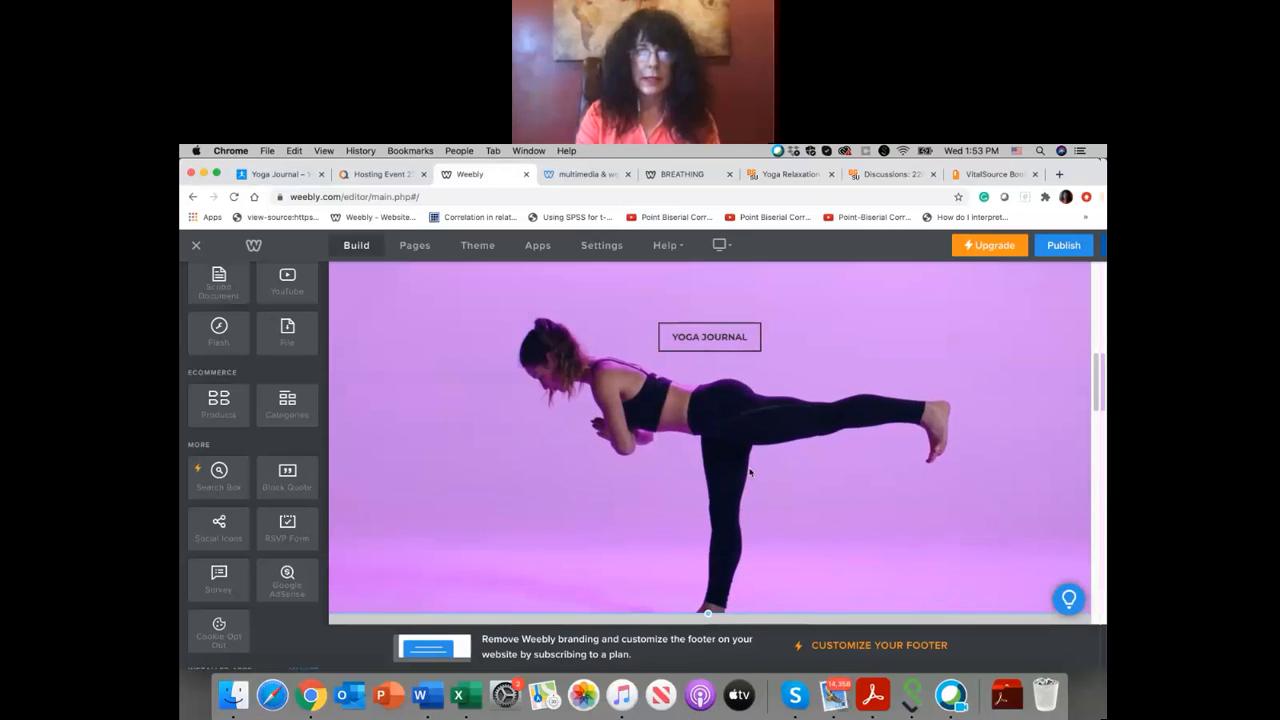
pyautogui.scroll(-3, 750, 472)
pyautogui.moveTo(708, 500); pyautogui.dragTo(708, 640)
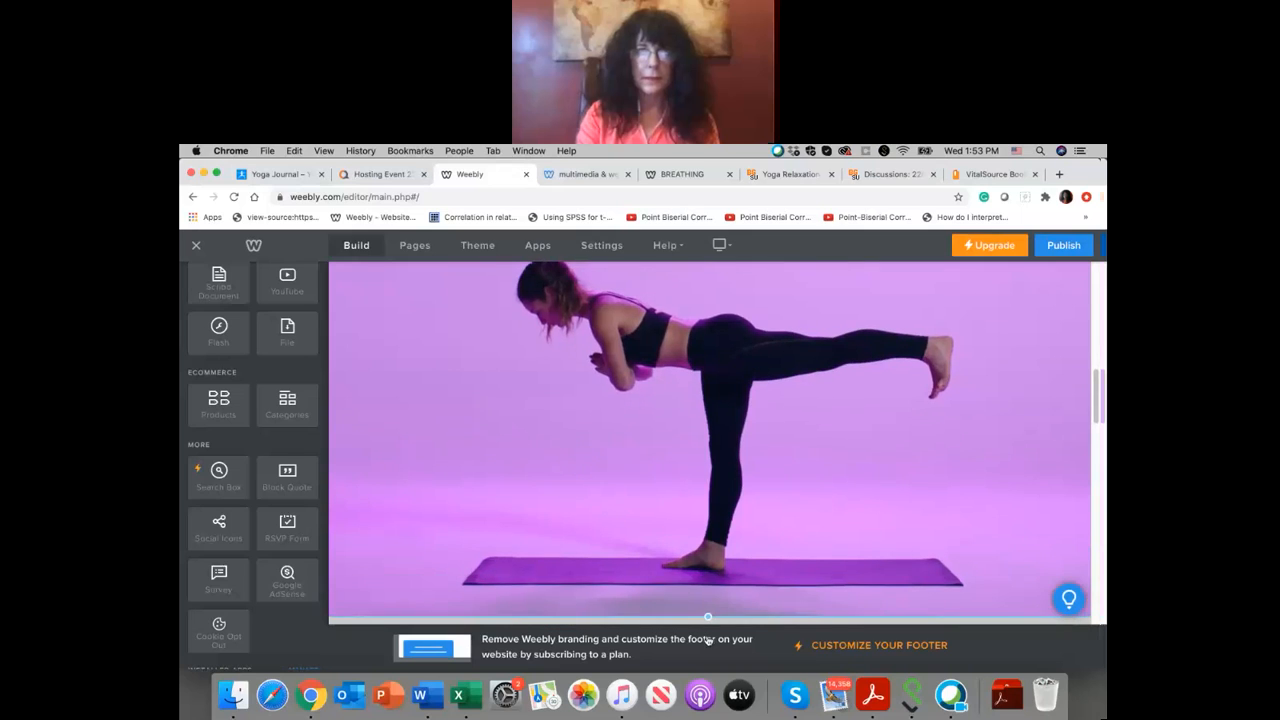
pyautogui.scroll(5, 787, 455)
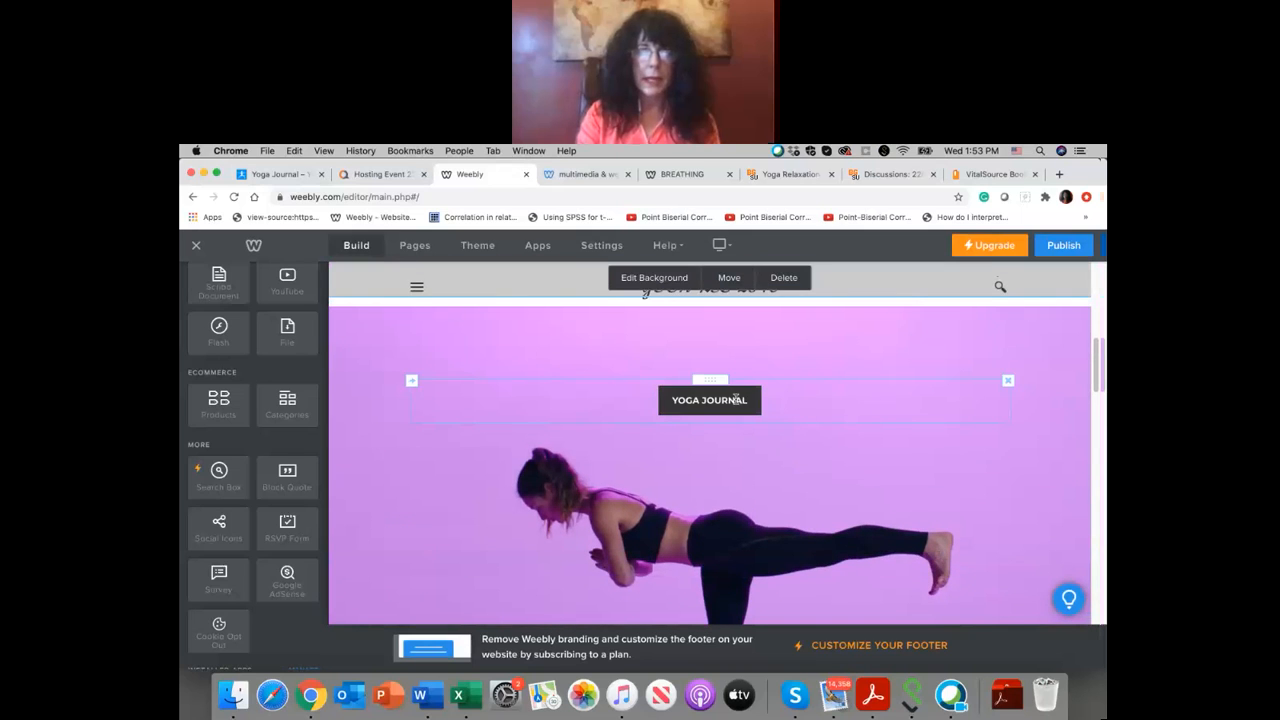
pyautogui.scroll(-8, 826, 471)
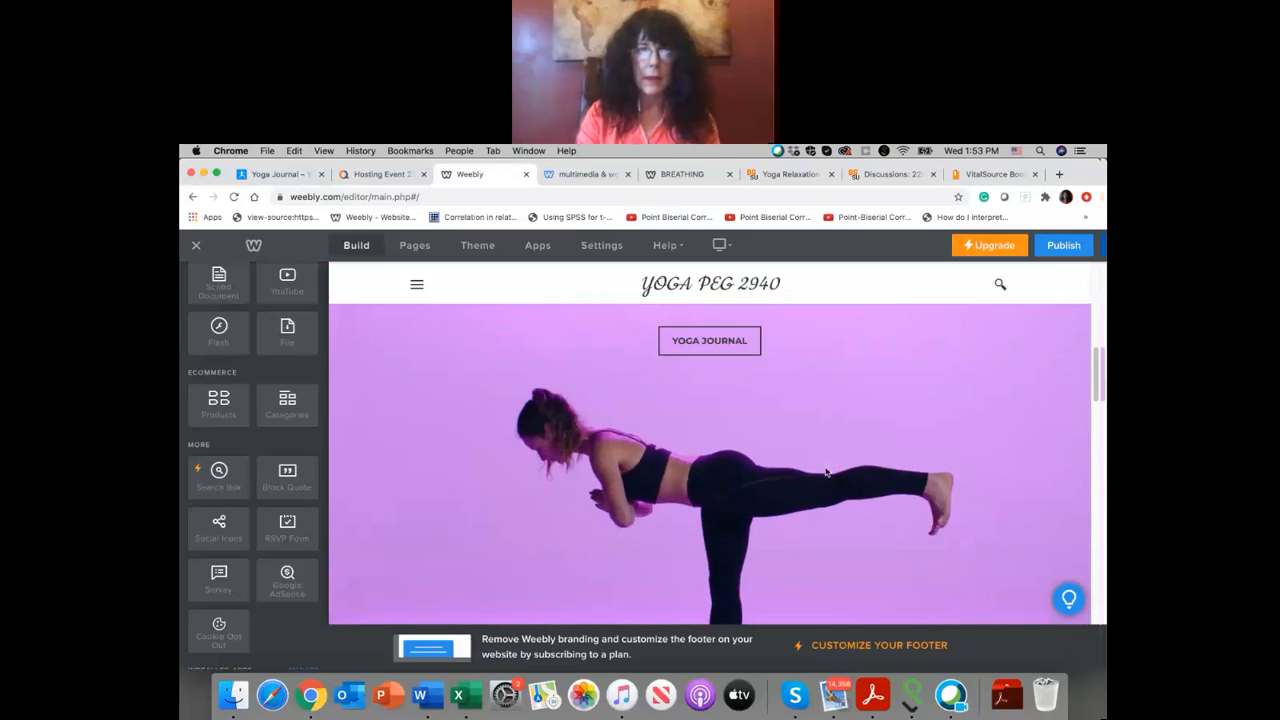
# Step: Look through the page's template sections below the Yoga Journal banner, from "6 Things You Need Right Now" to "Made Just for You"
pyautogui.scroll(-5, 826, 471)
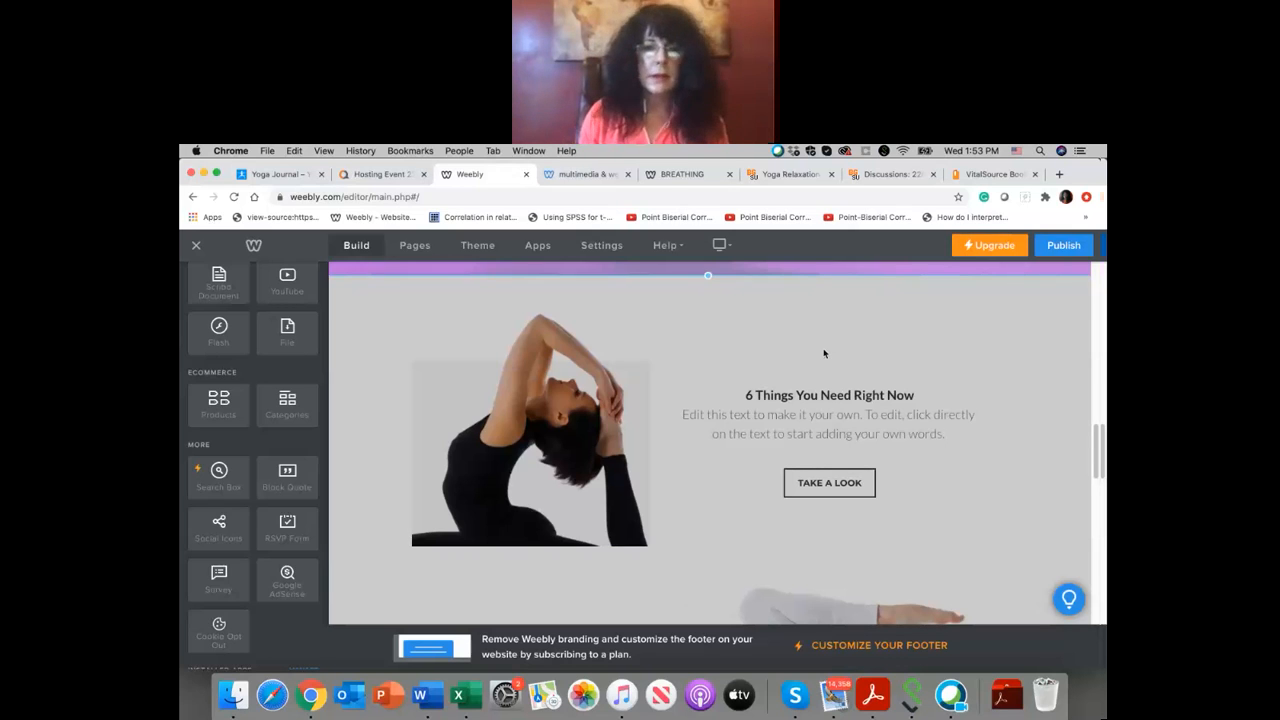
pyautogui.scroll(-5, 824, 353)
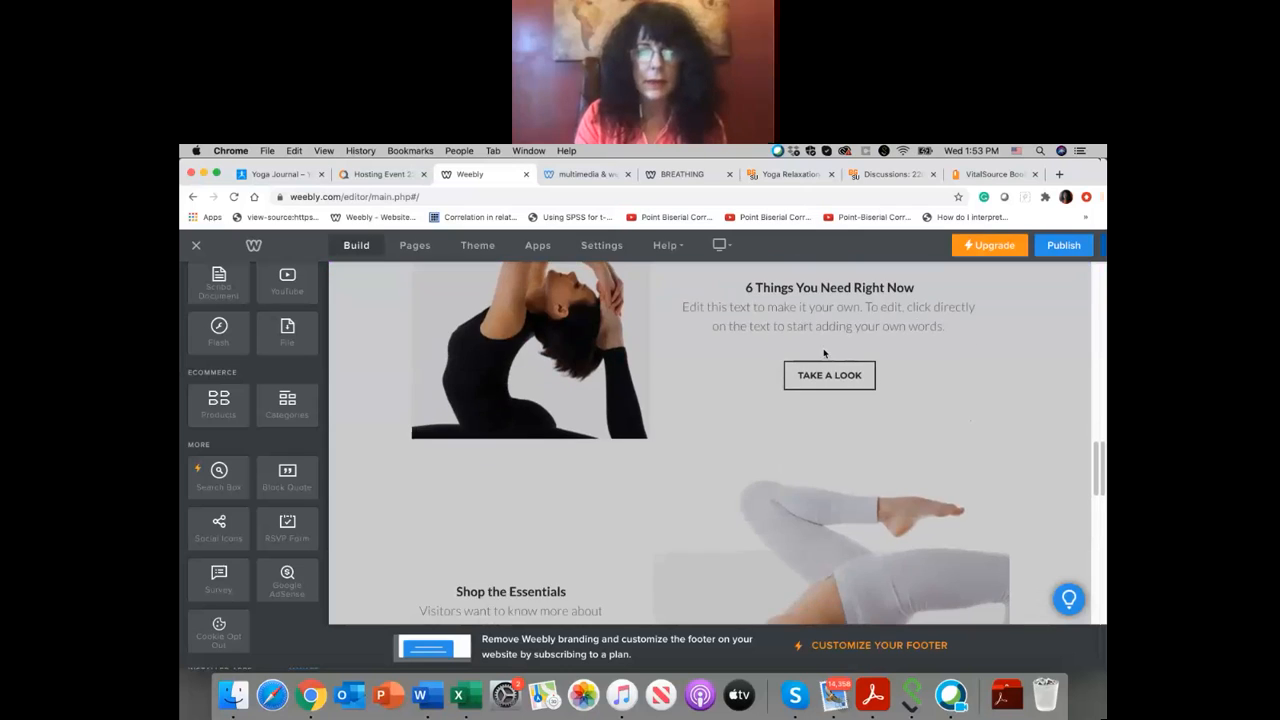
pyautogui.scroll(-10, 824, 353)
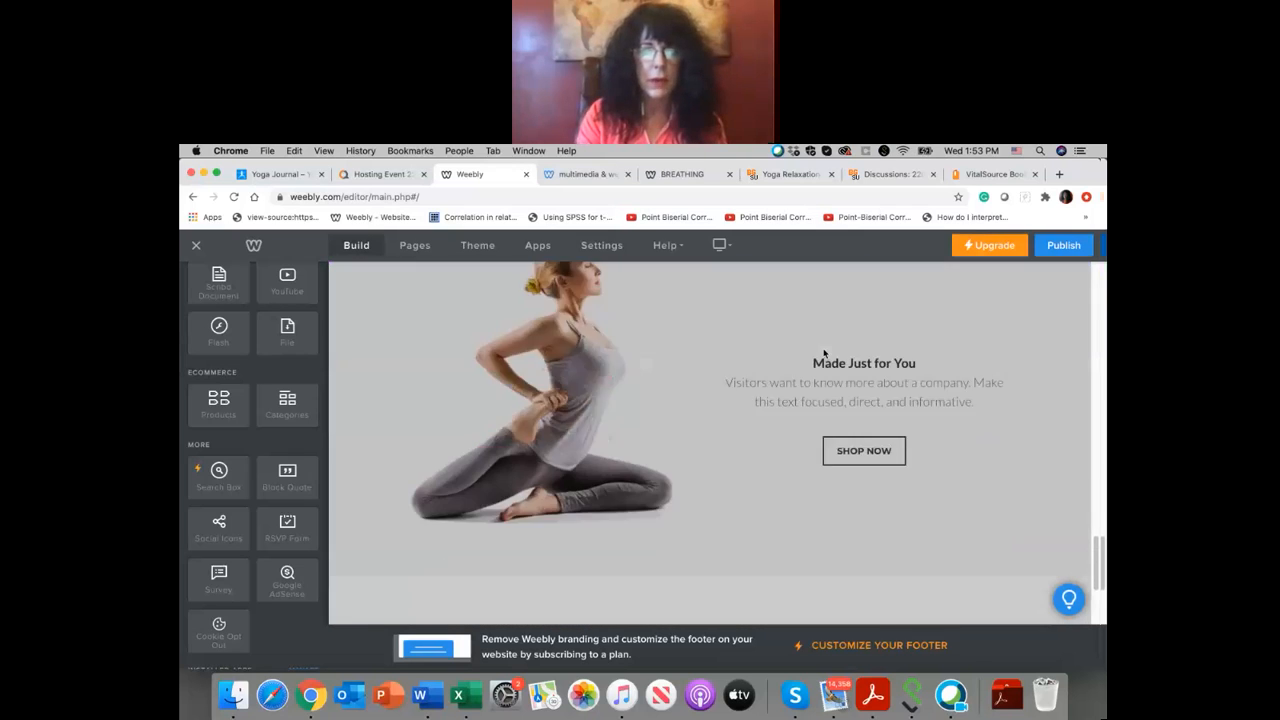
pyautogui.scroll(8, 824, 353)
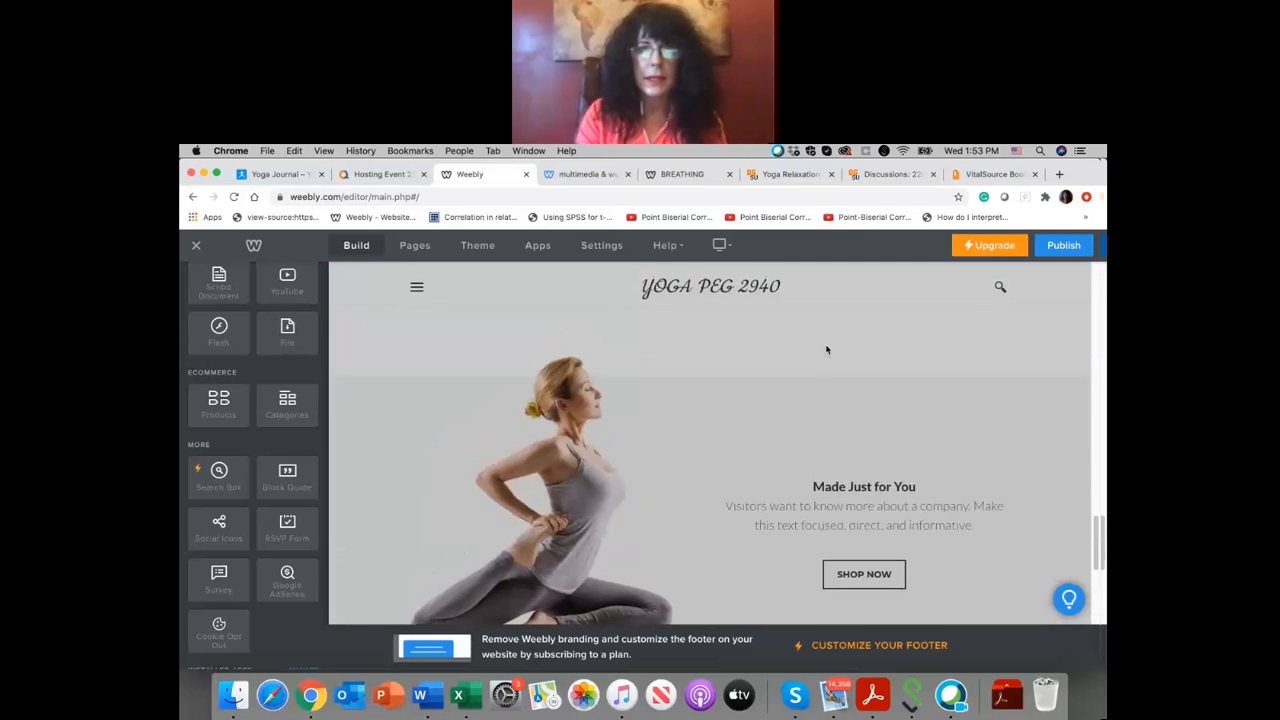
pyautogui.scroll(6, 826, 349)
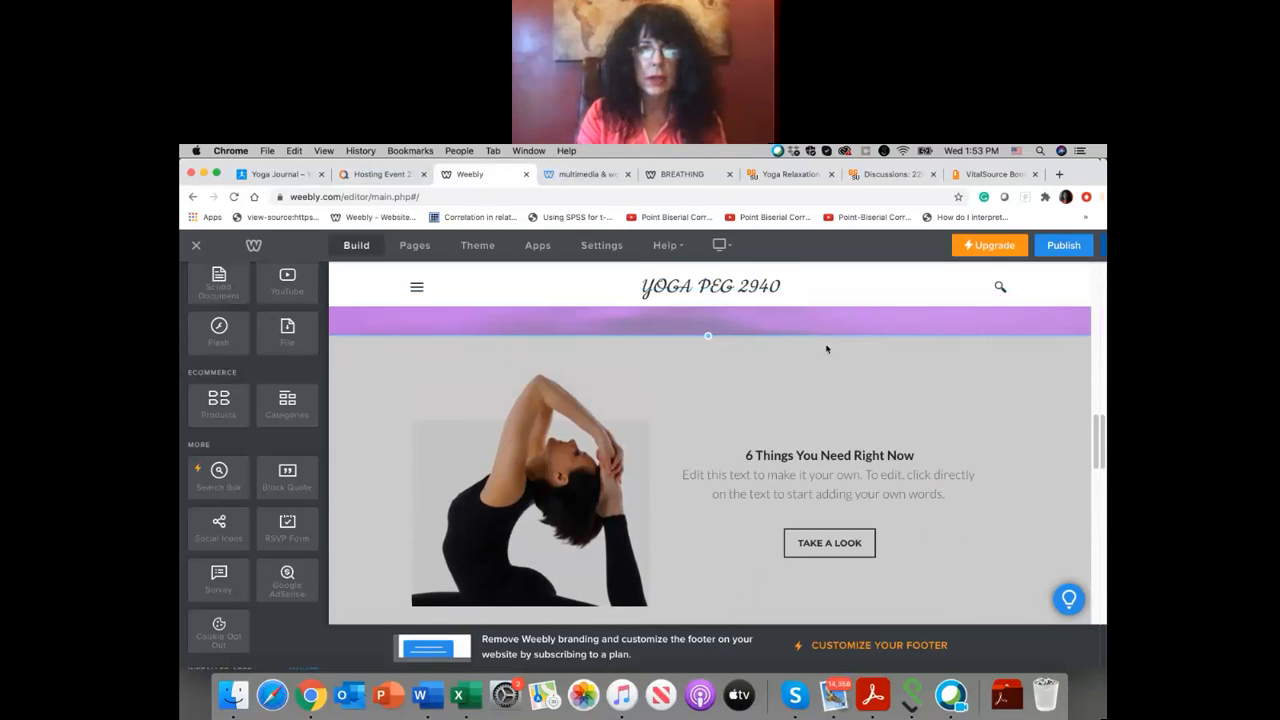
pyautogui.scroll(5, 826, 348)
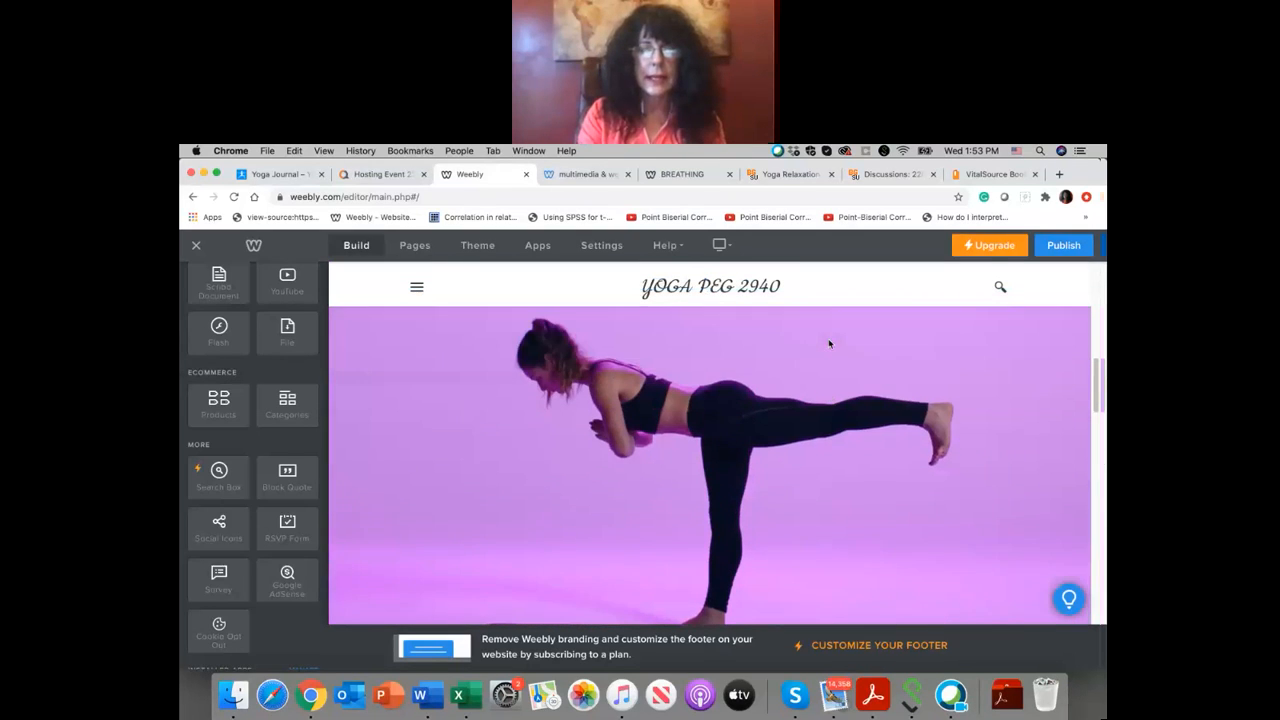
pyautogui.scroll(-4, 829, 343)
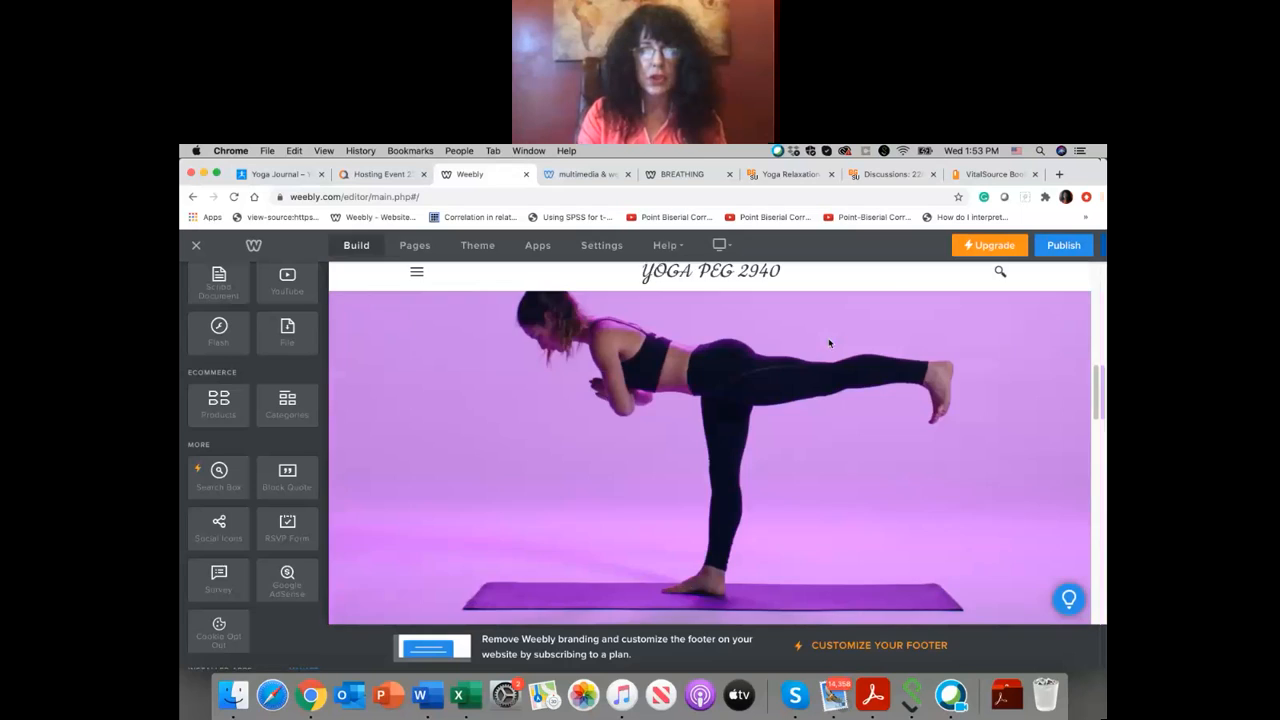
pyautogui.scroll(-1, 829, 343)
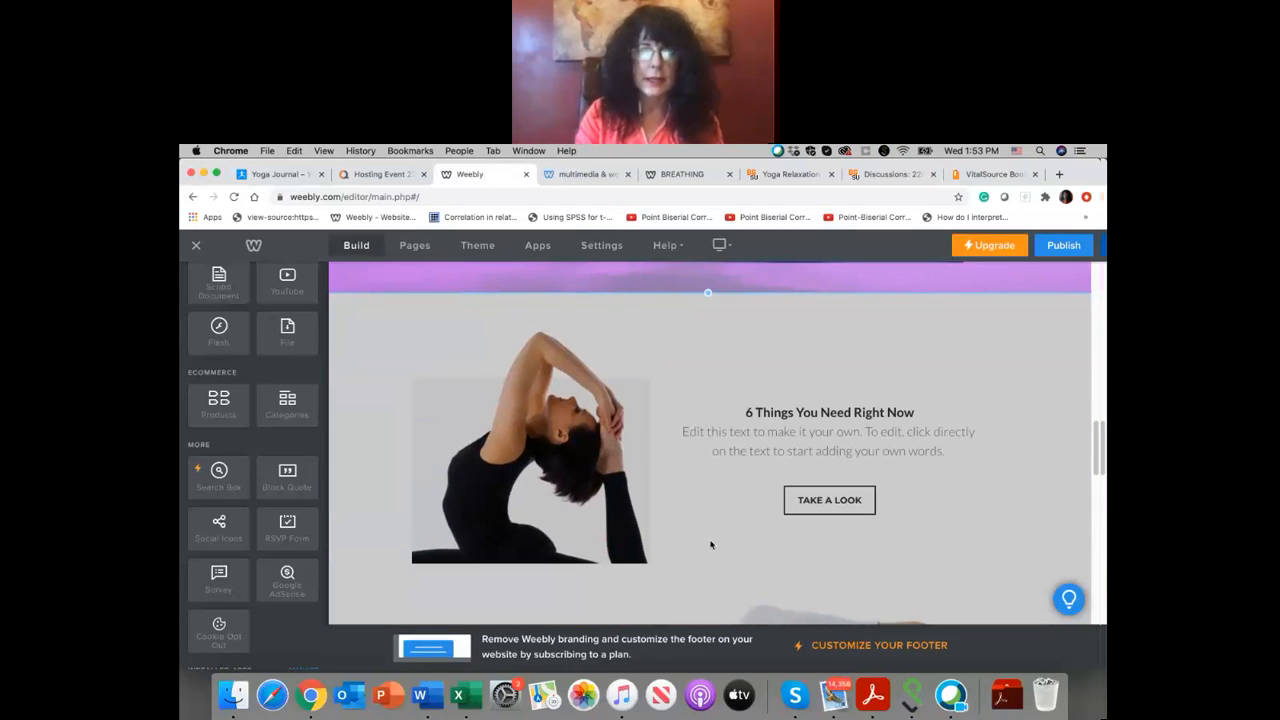
pyautogui.scroll(-1, 711, 545)
pyautogui.scroll(-2, 711, 545)
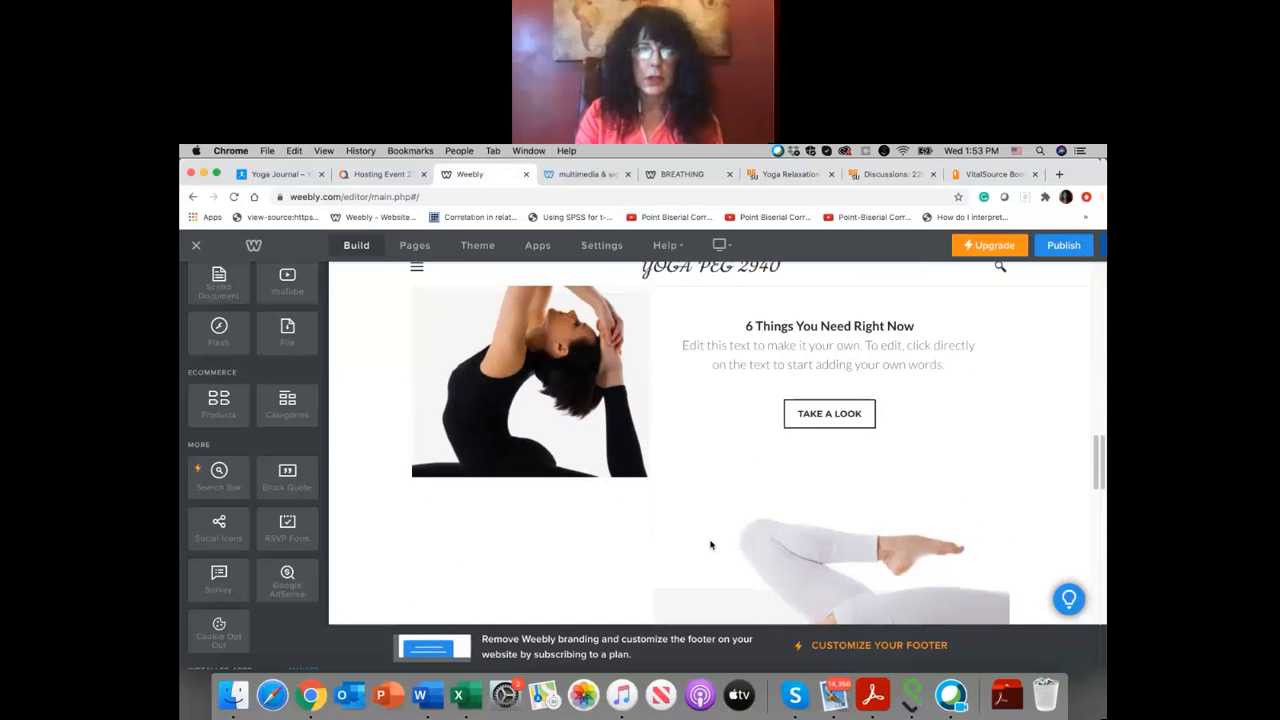
pyautogui.click(710, 541)
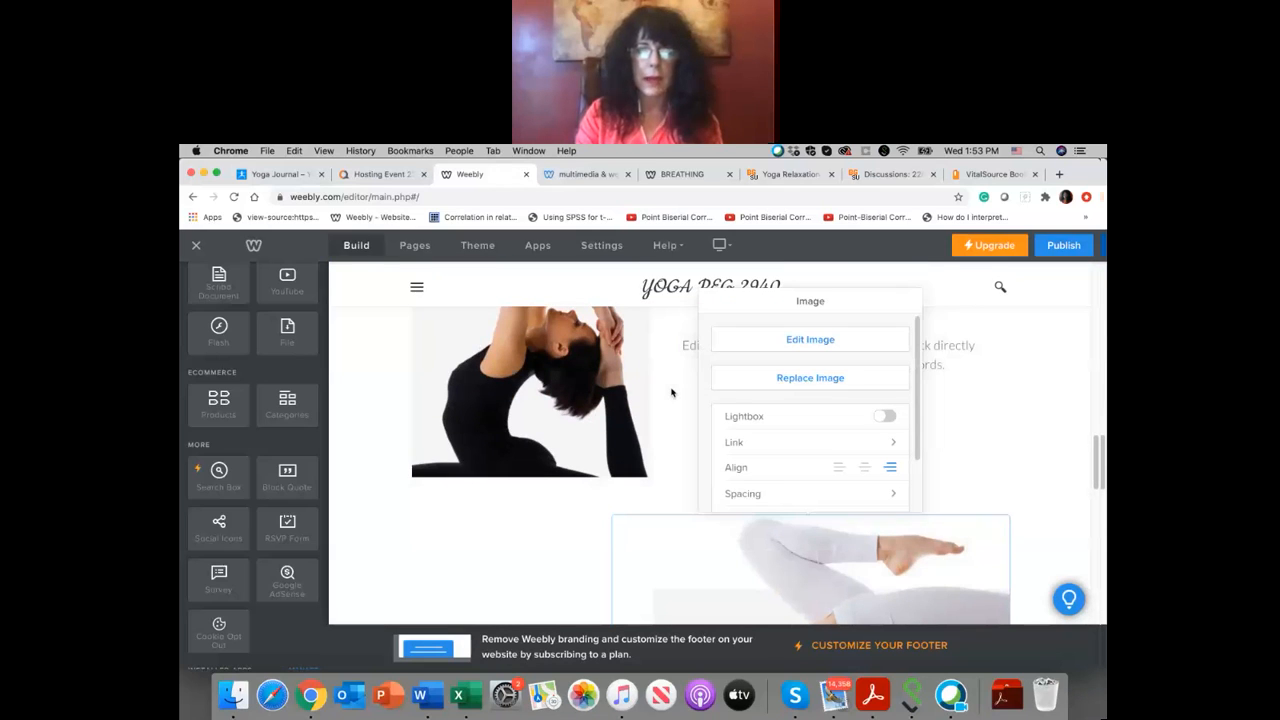
pyautogui.click(600, 350)
pyautogui.scroll(2, 600, 350)
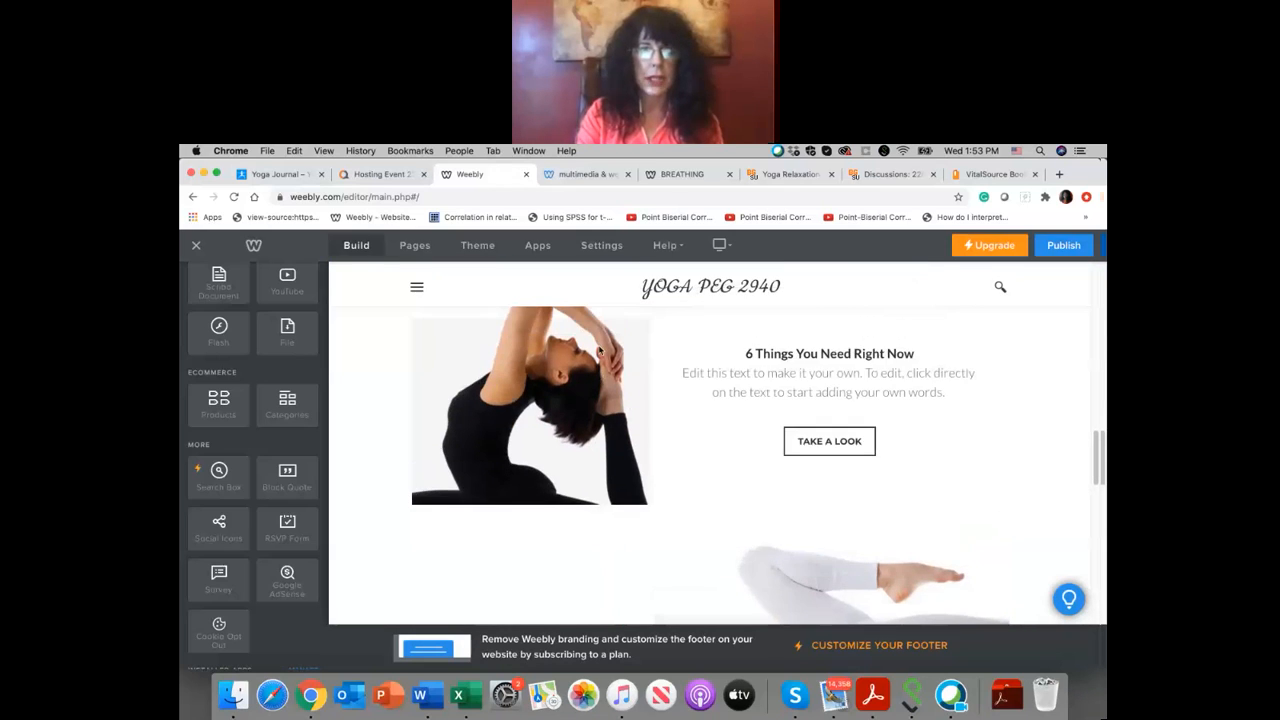
pyautogui.click(590, 410)
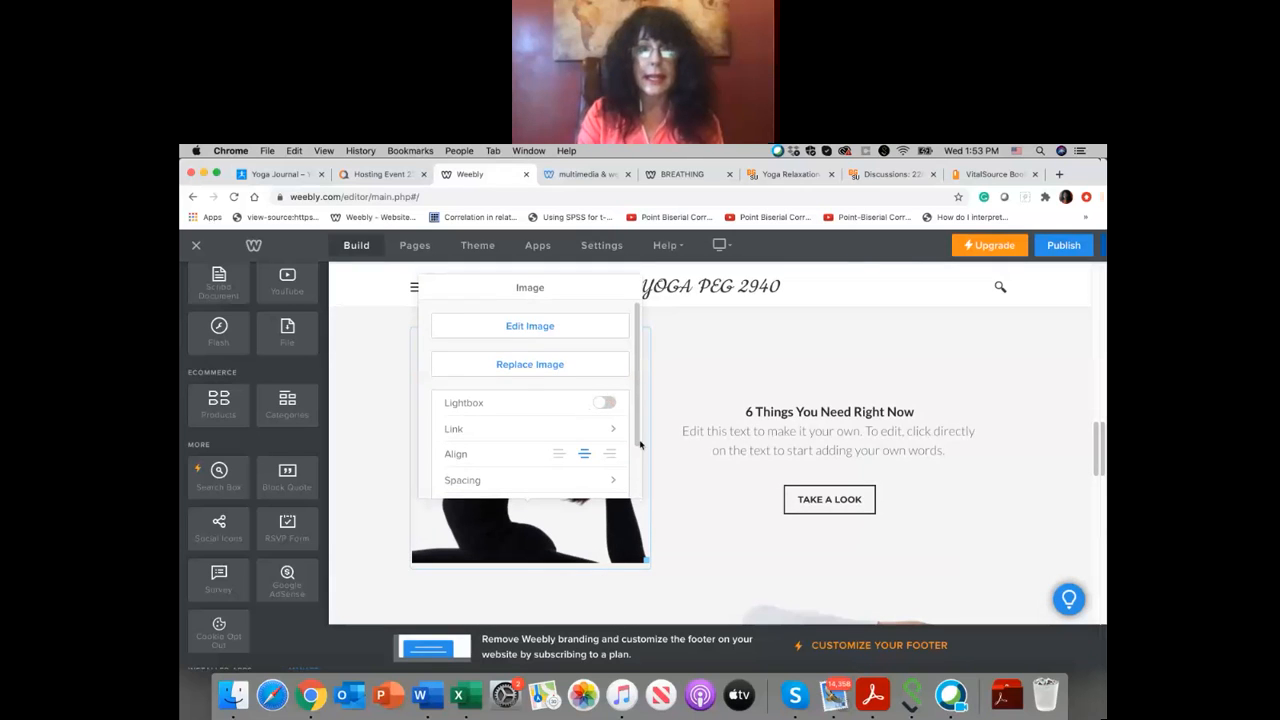
pyautogui.click(667, 455)
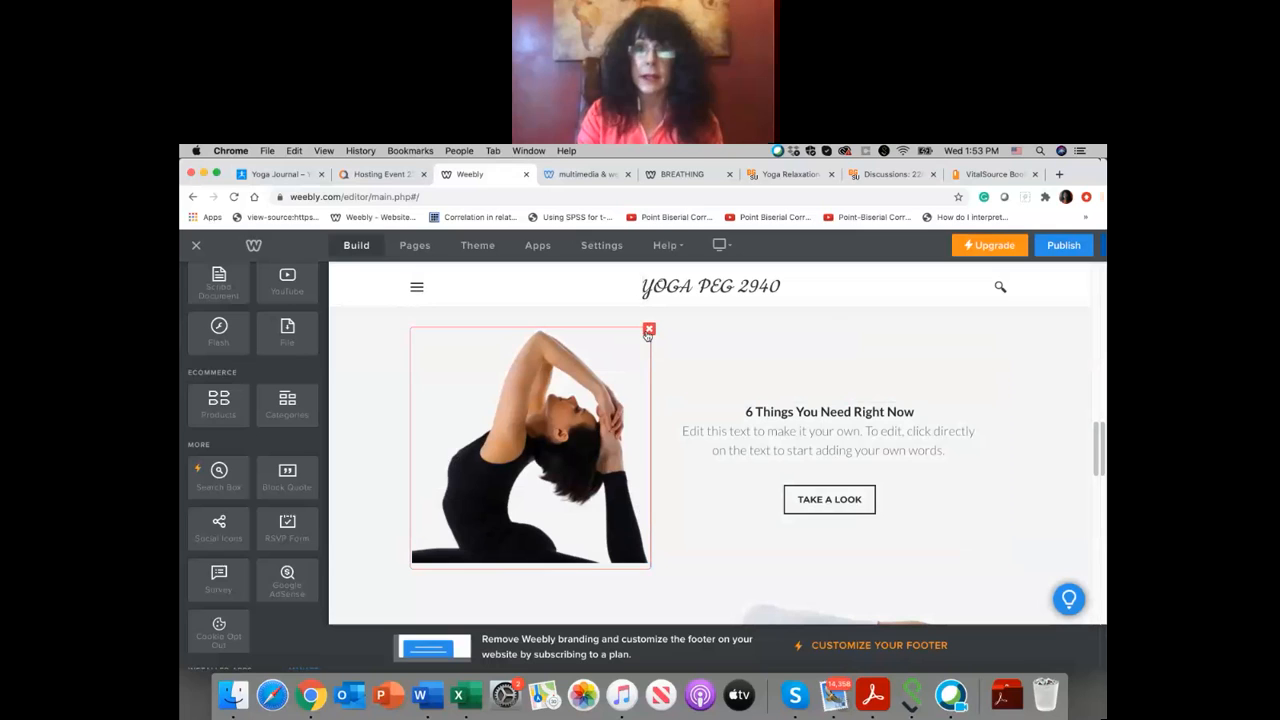
# Step: Replace the backbend photo beside "6 Things You Need Right Now" with images.jpeg, uploaded from the computer's Dropbox folder
pyautogui.click(528, 350)
pyautogui.click(527, 364)
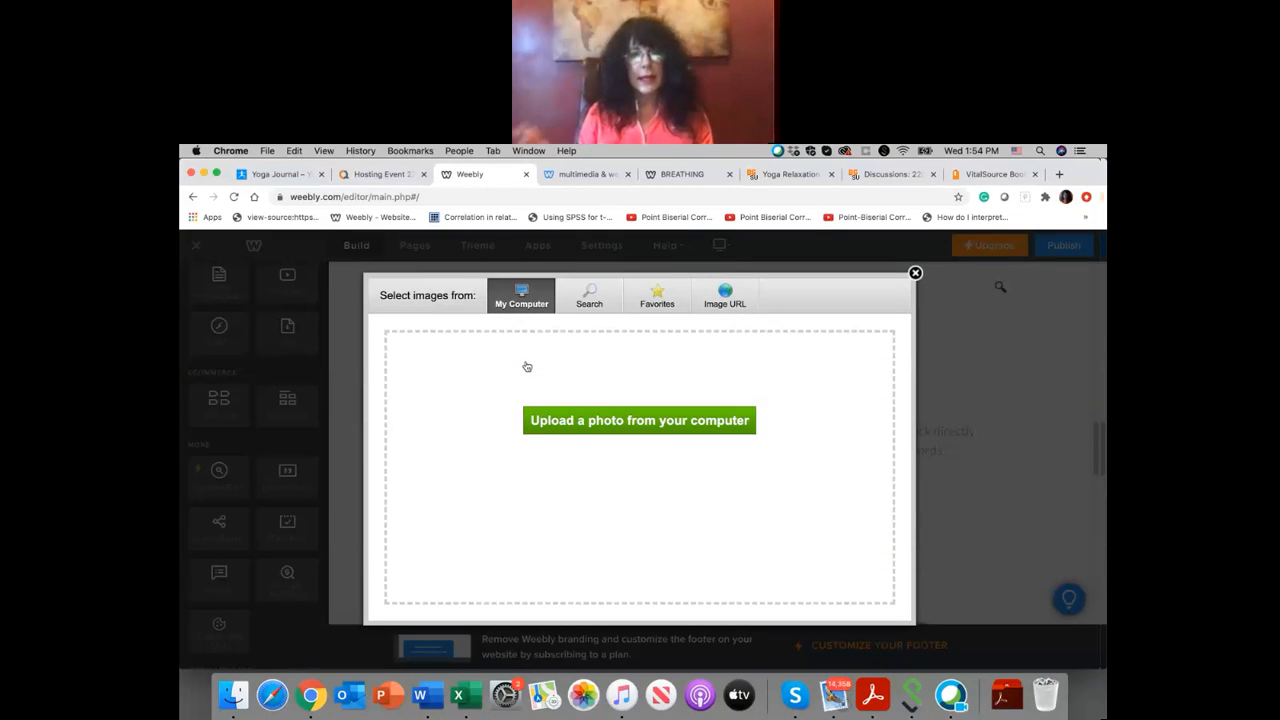
pyautogui.click(575, 428)
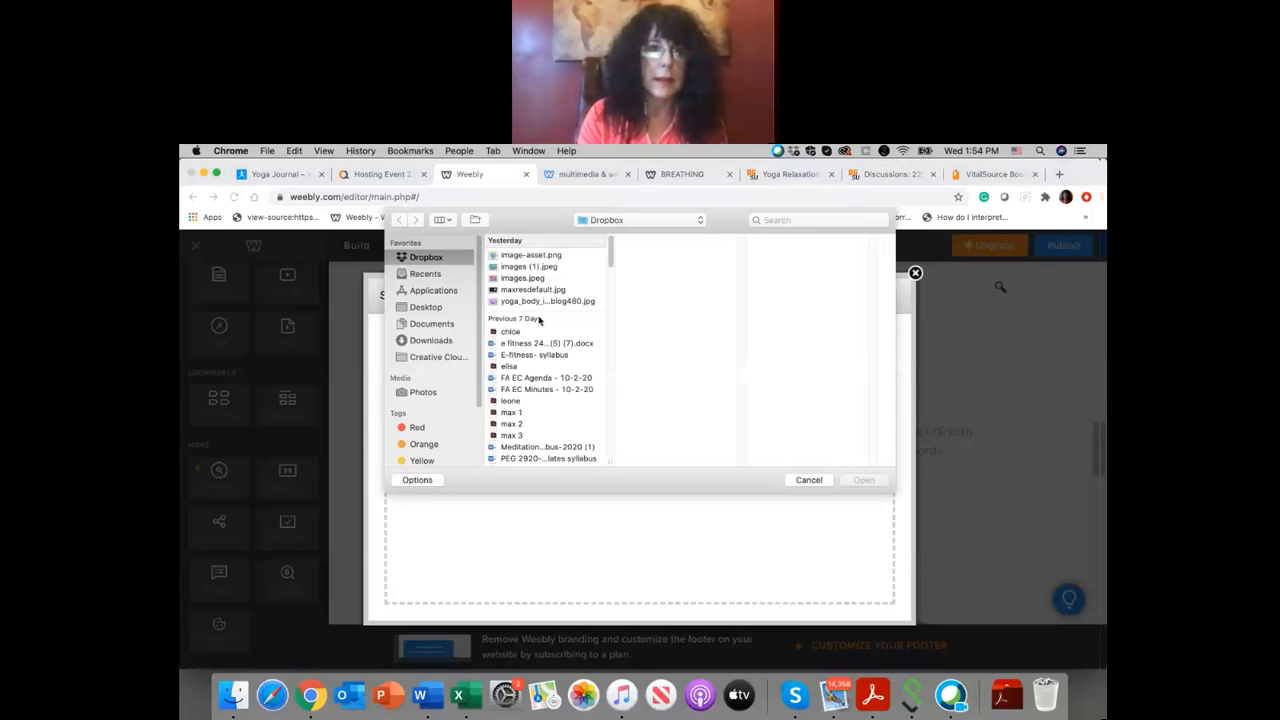
pyautogui.click(537, 303)
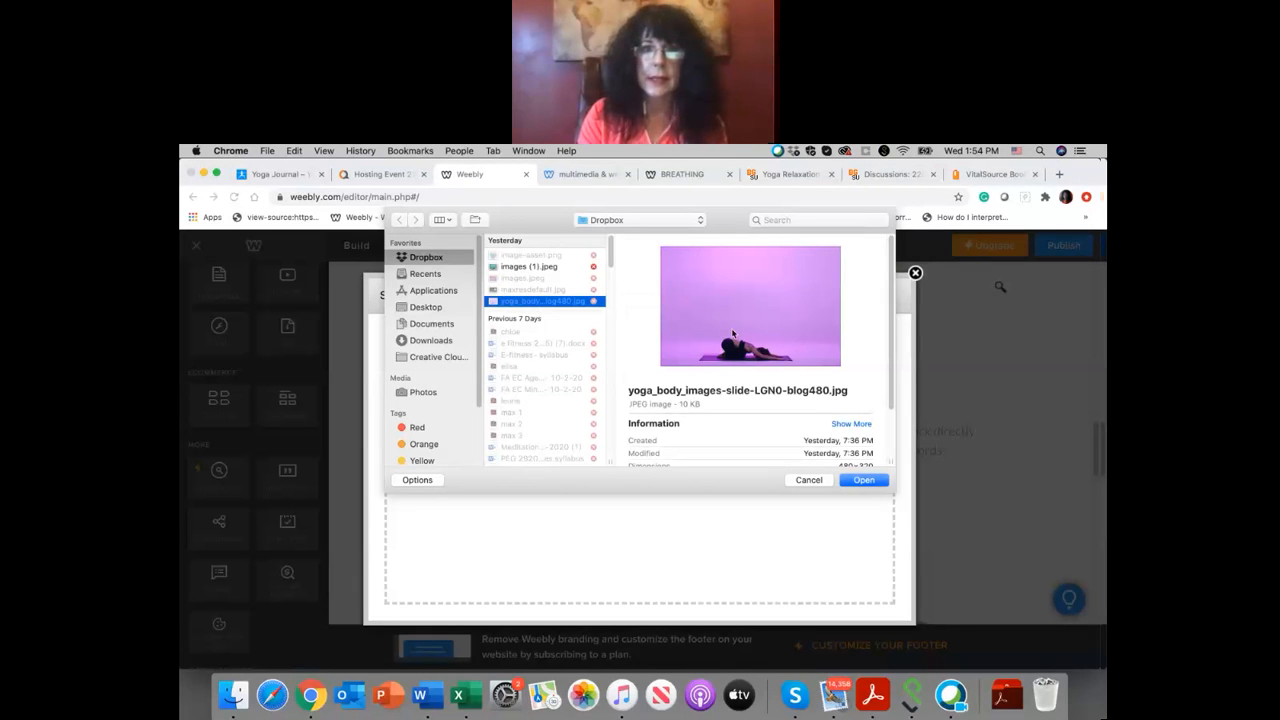
pyautogui.scroll(-5, 538, 328)
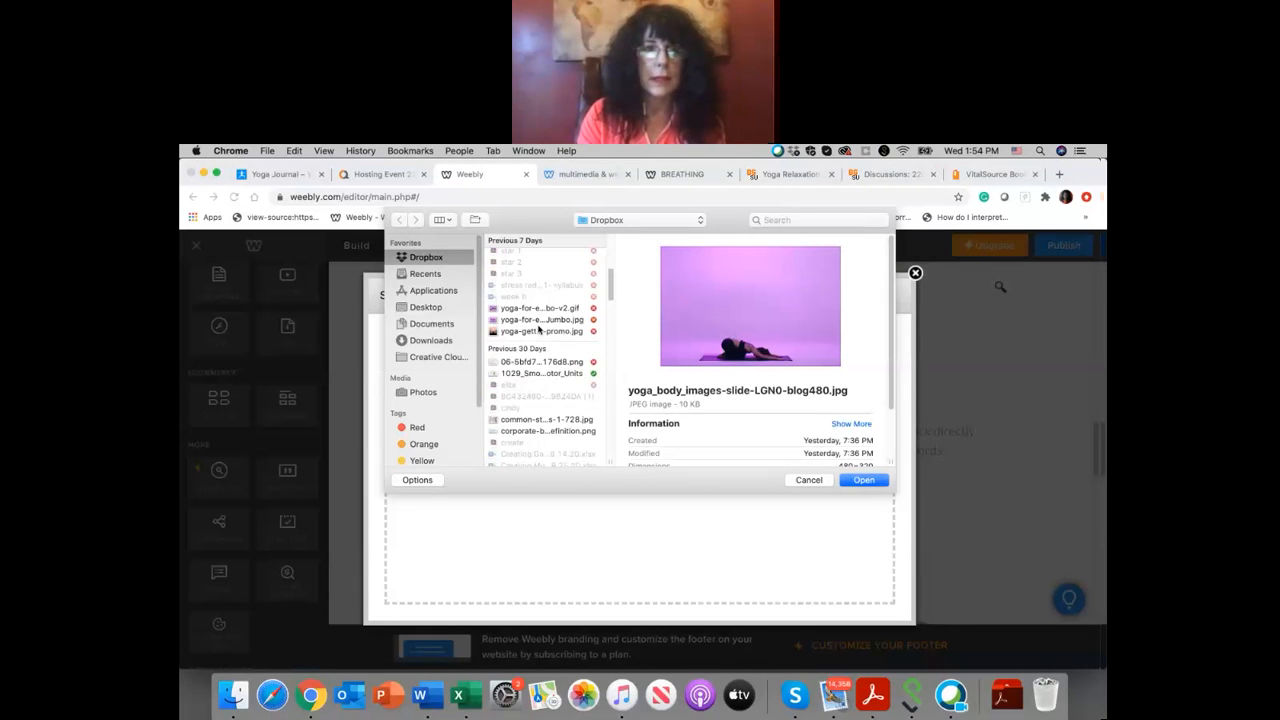
pyautogui.scroll(5, 538, 330)
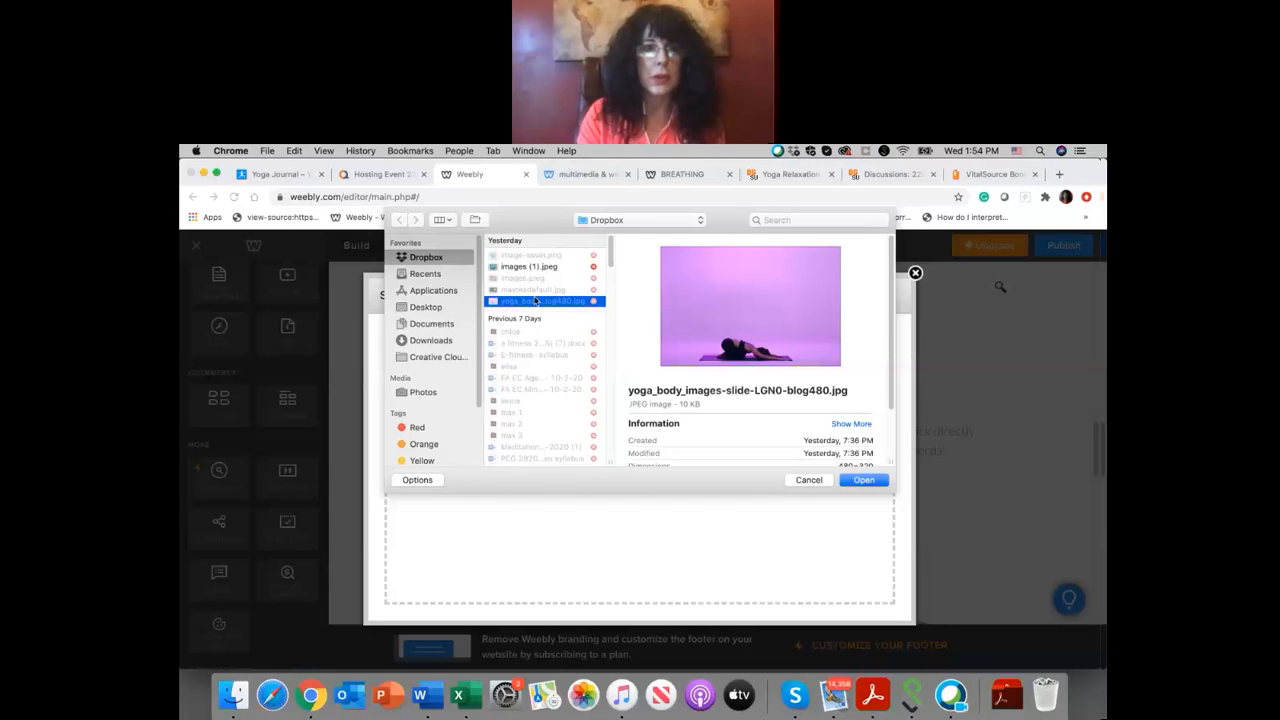
pyautogui.click(532, 290)
pyautogui.click(534, 279)
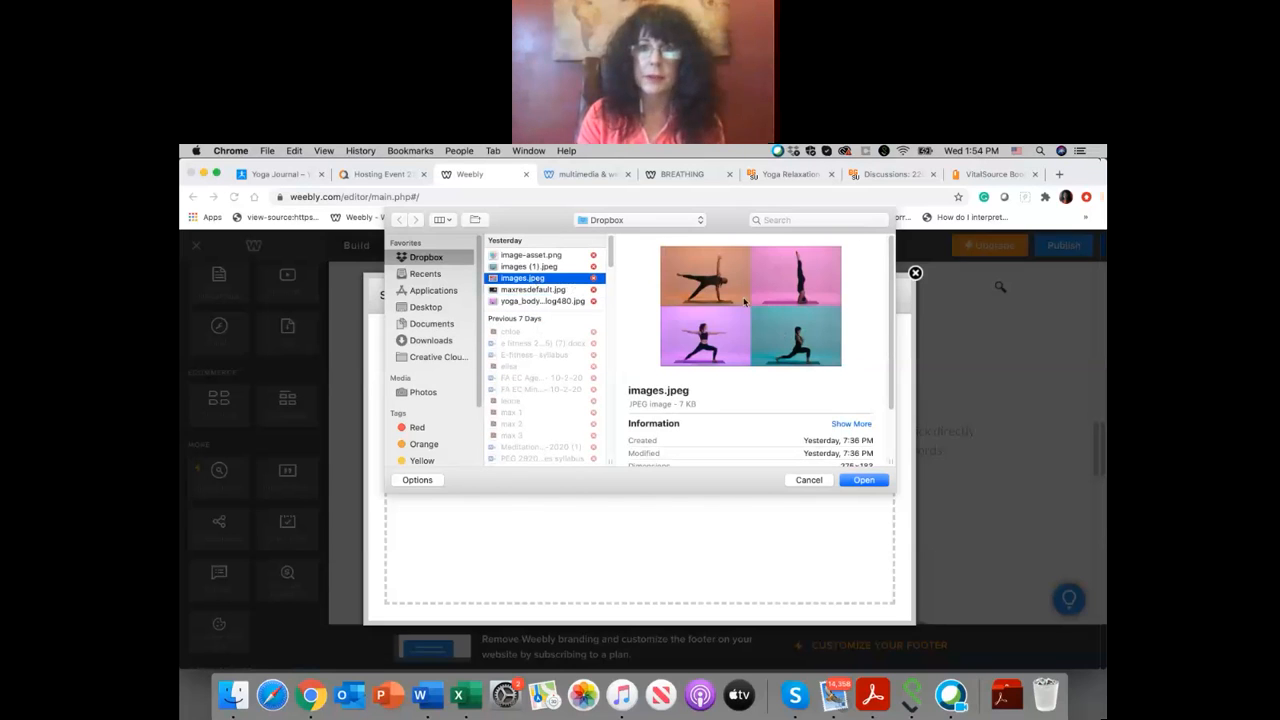
pyautogui.click(863, 481)
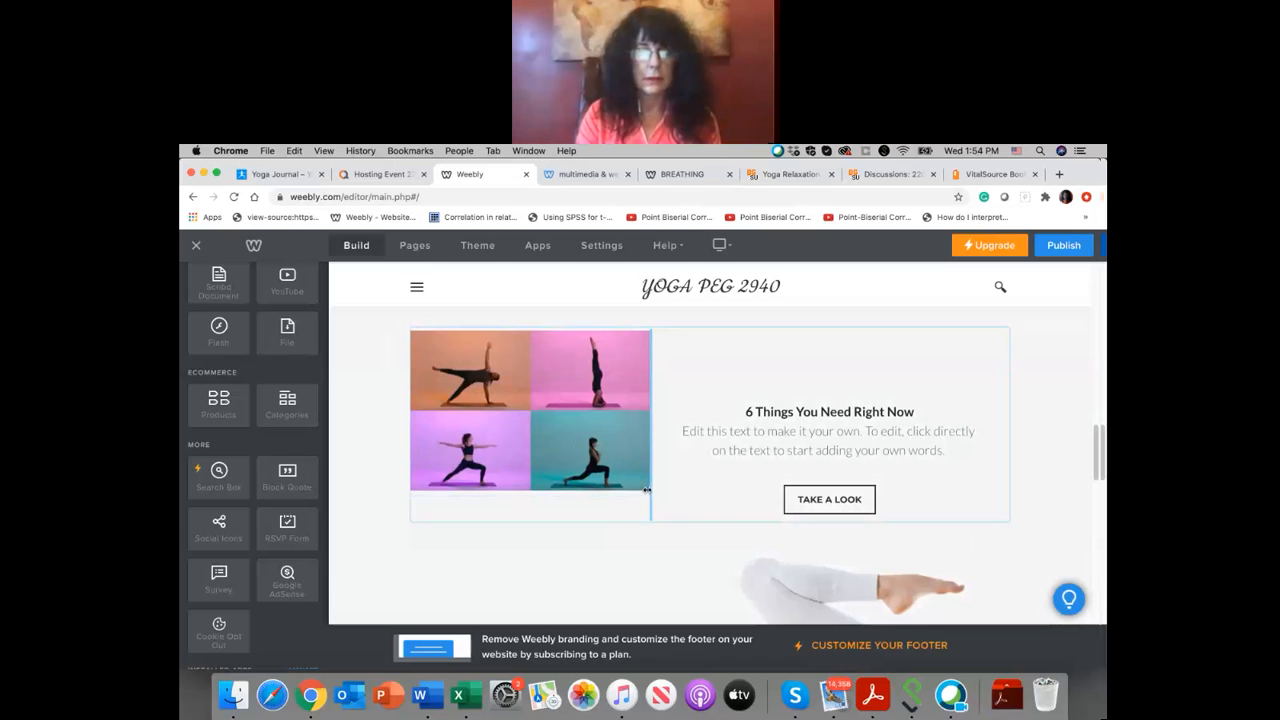
# Step: Widen the column holding the four-pose yoga image slightly and enlarge the image to fill it
pyautogui.moveTo(648, 511); pyautogui.dragTo(651, 527)
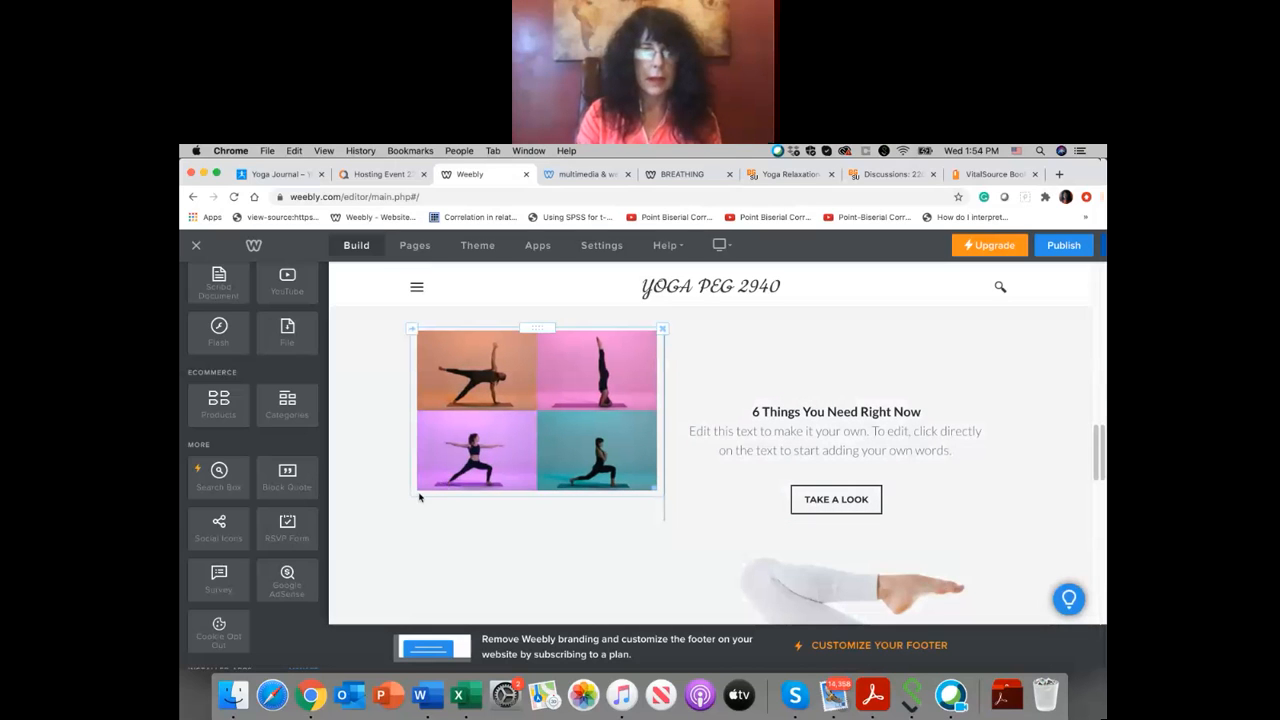
pyautogui.click(422, 480)
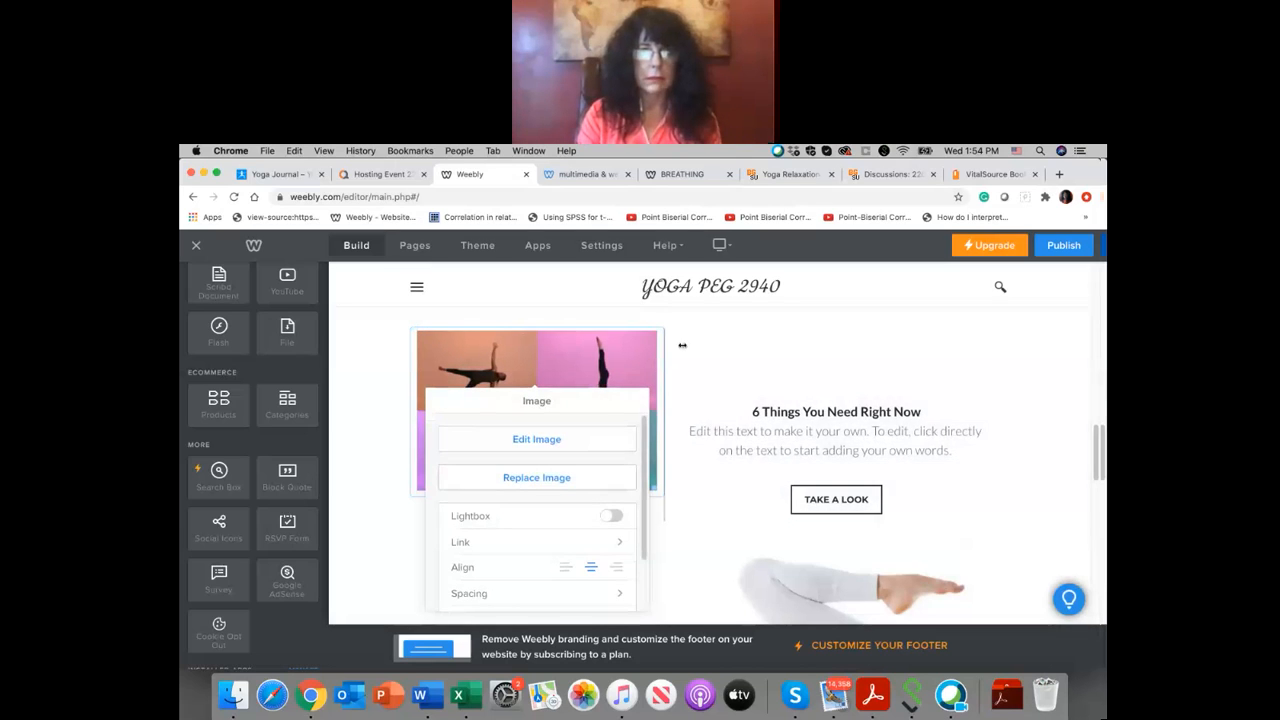
pyautogui.click(687, 430)
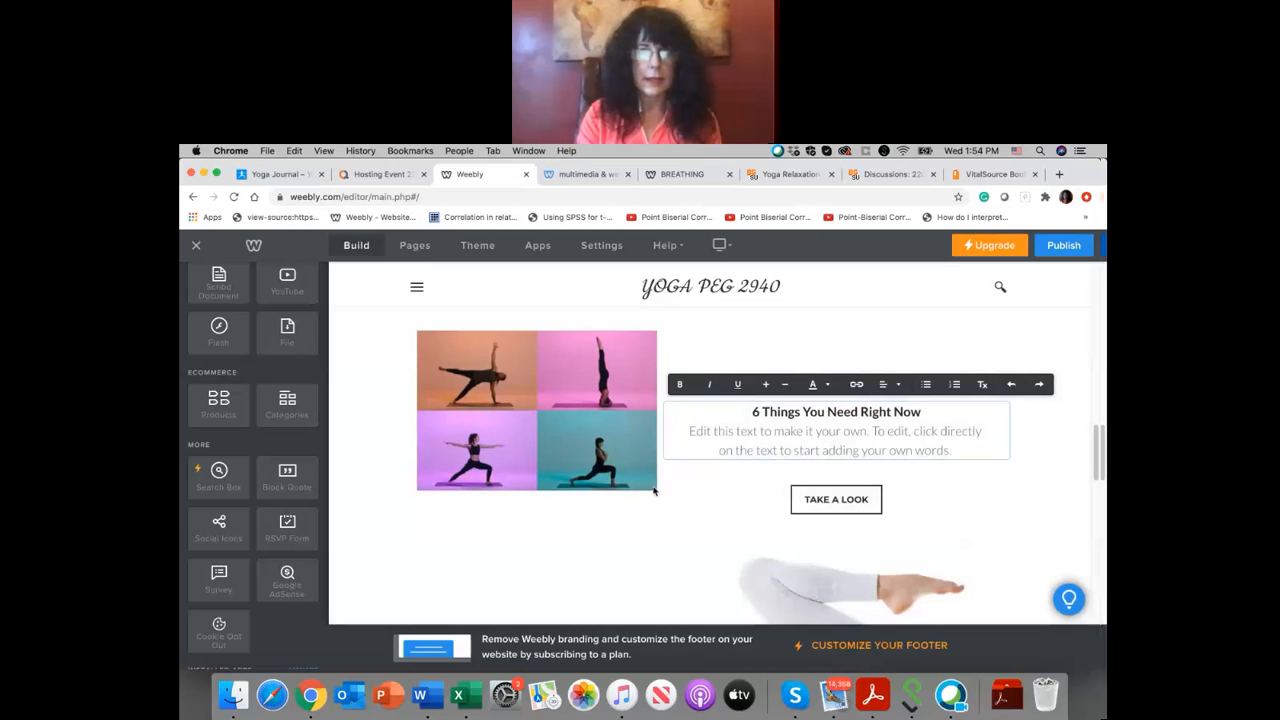
pyautogui.click(648, 490)
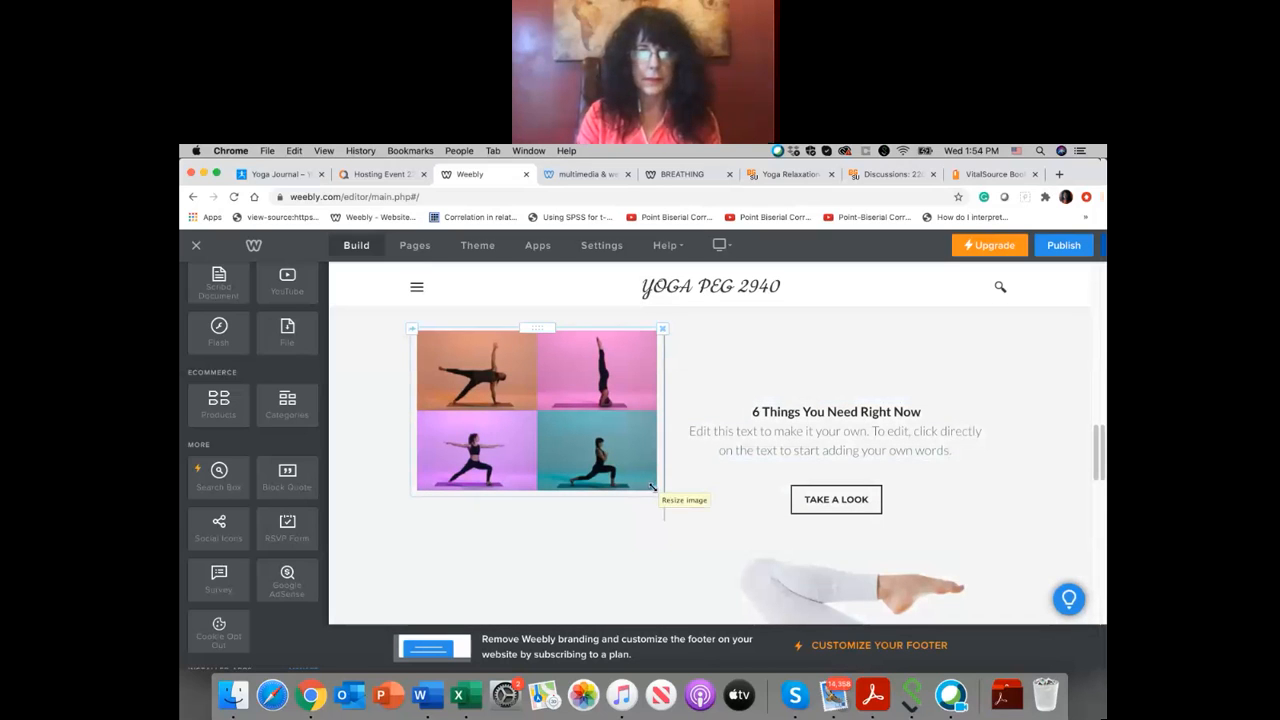
pyautogui.moveTo(652, 488); pyautogui.dragTo(662, 502)
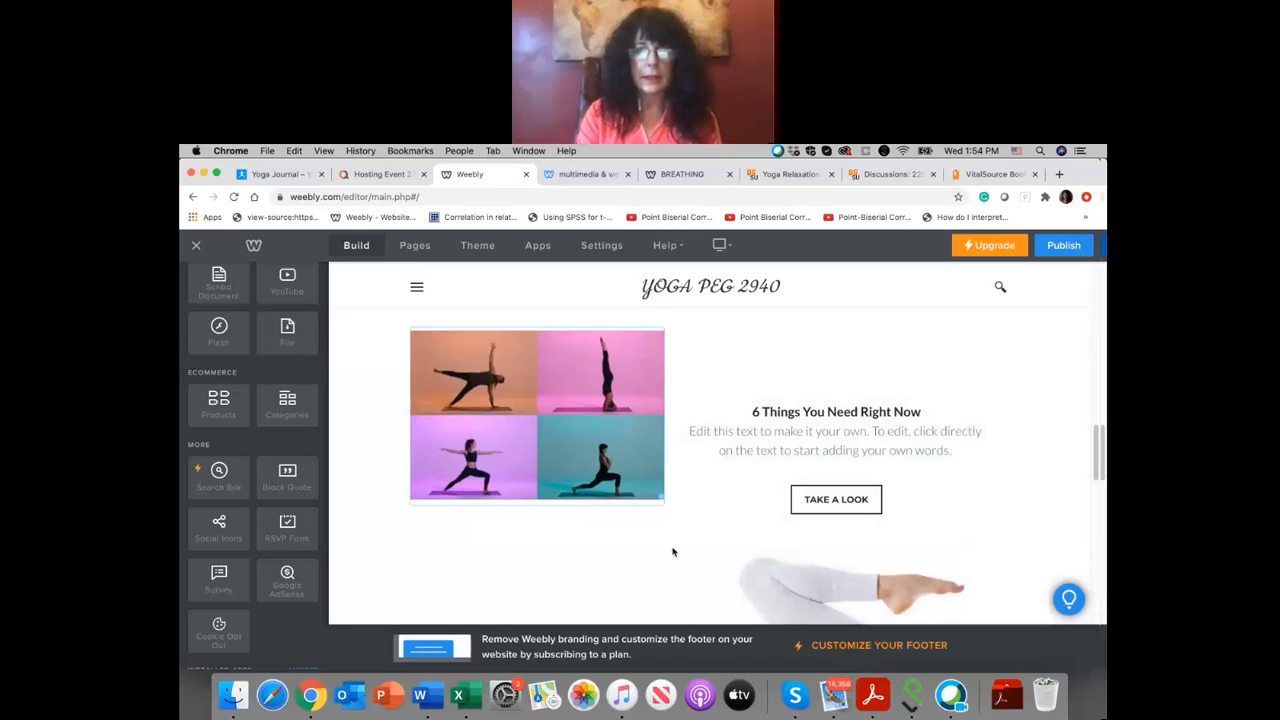
# Step: Replace the heading "6 Things You Need Right Now" with "Yoga Poses"
pyautogui.moveTo(932, 412); pyautogui.dragTo(746, 414)
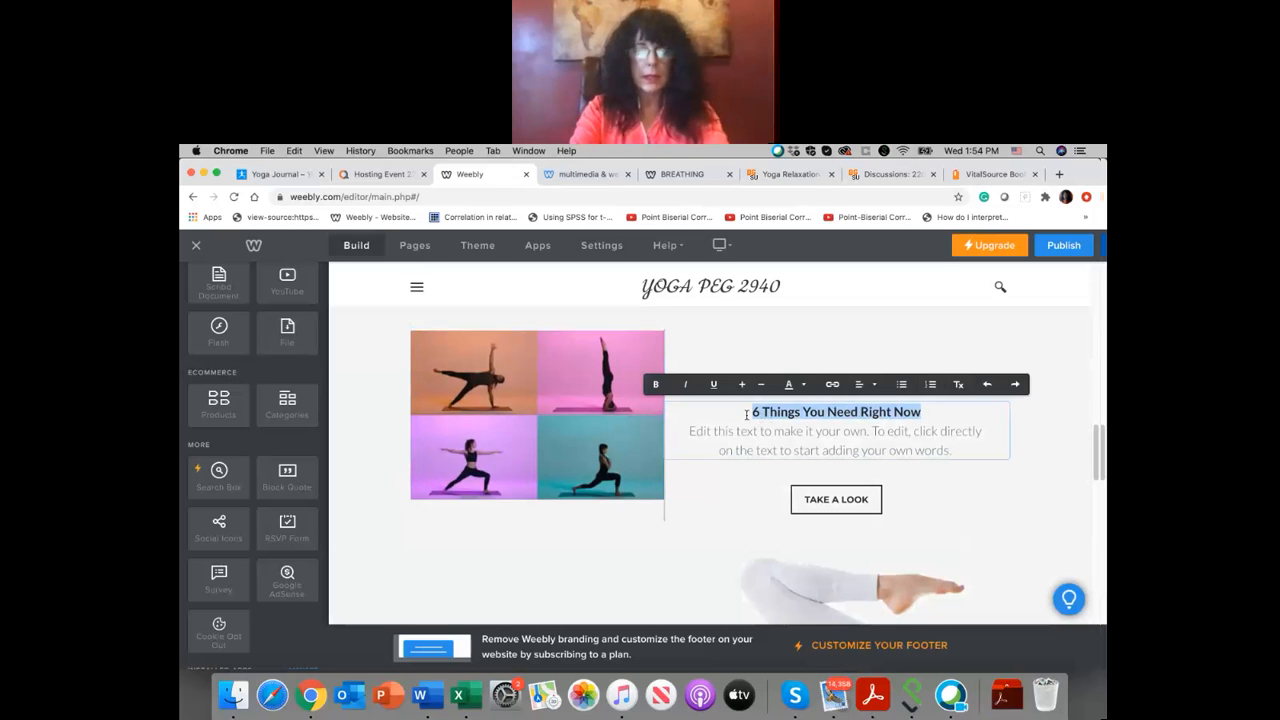
pyautogui.write('Yoga')
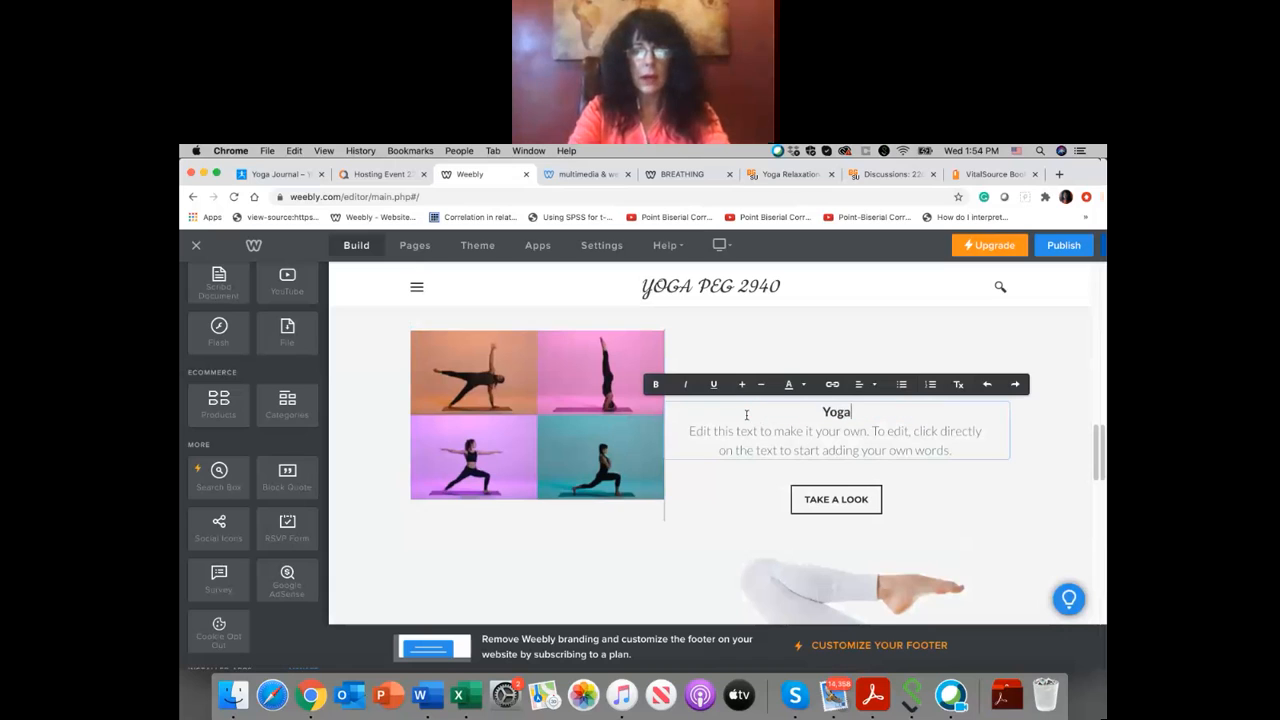
pyautogui.write(' Poses')
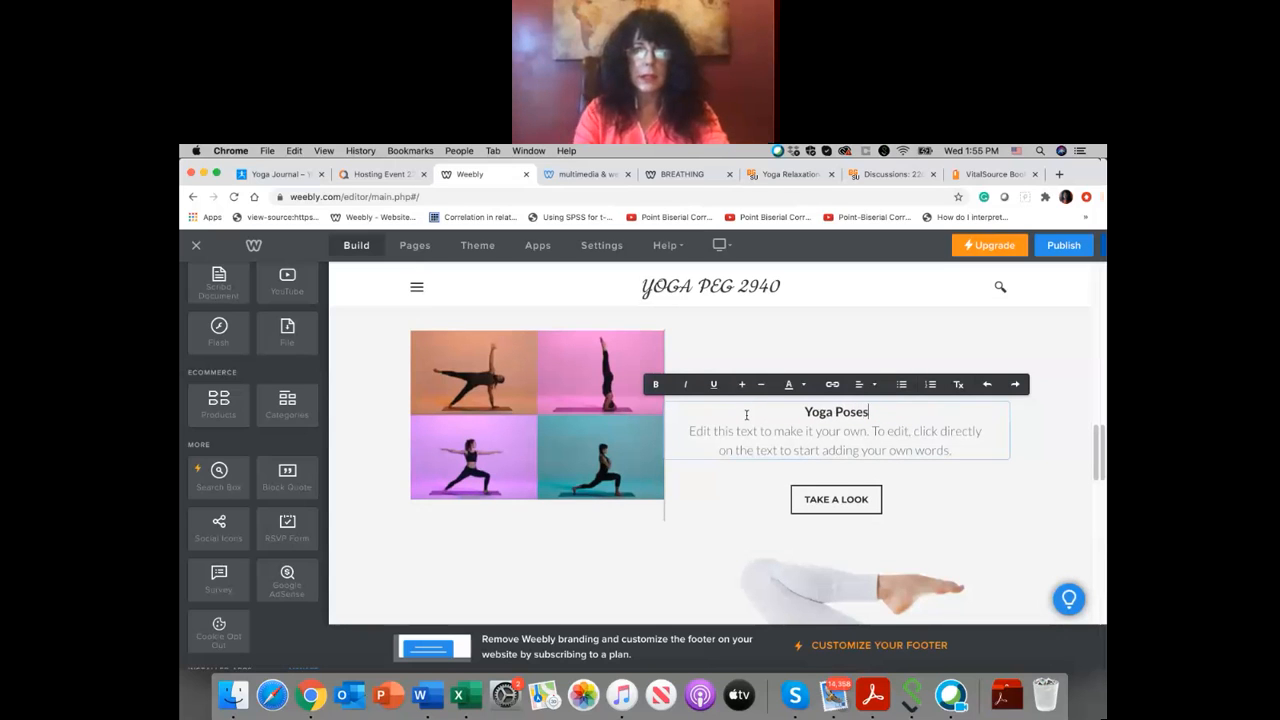
# Step: Replace the placeholder text under the "Yoga Poses" heading with "Beginning Yoga Class"
pyautogui.moveTo(688, 430); pyautogui.dragTo(970, 438)
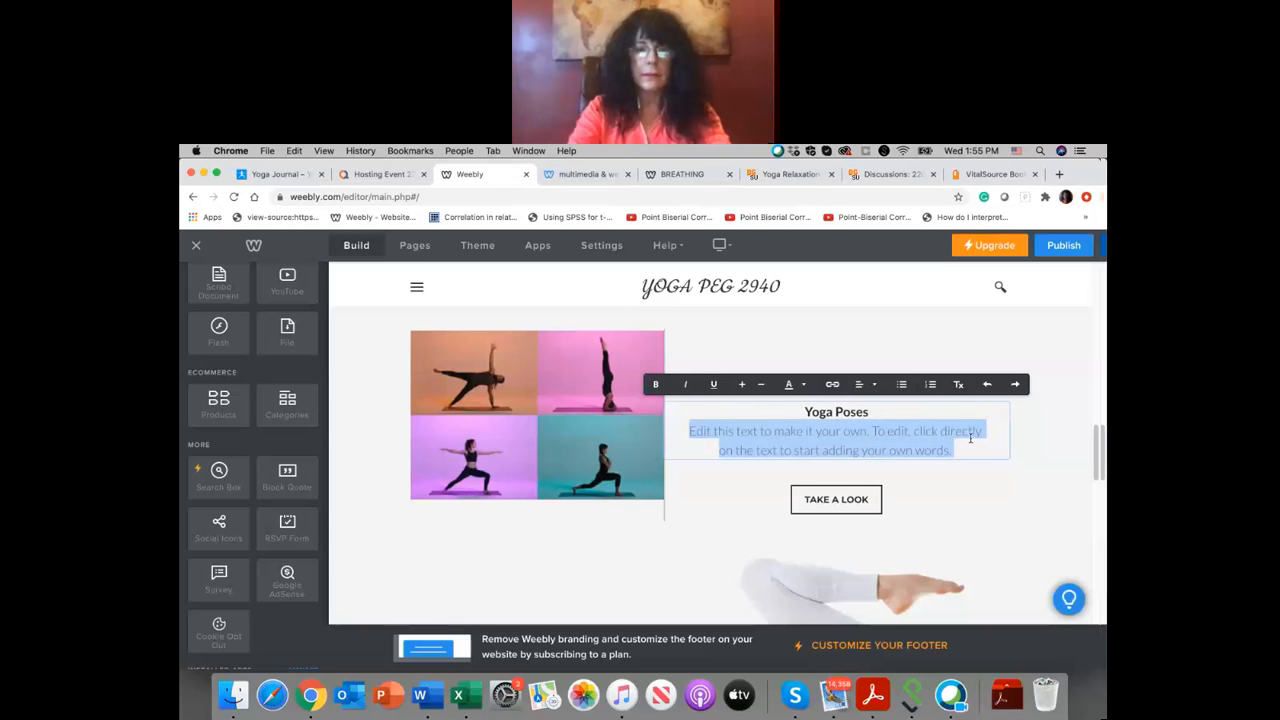
pyautogui.write('Beginning Yoga Class')
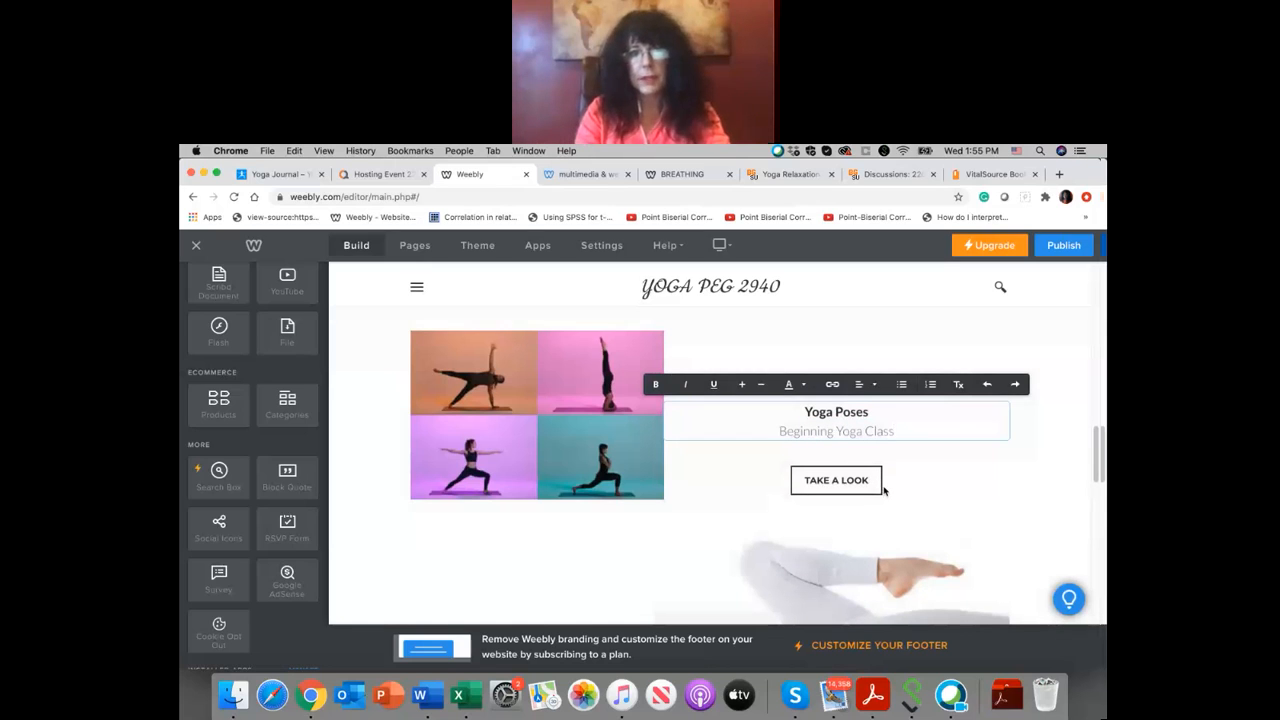
pyautogui.scroll(-2, 637, 456)
pyautogui.scroll(2, 637, 456)
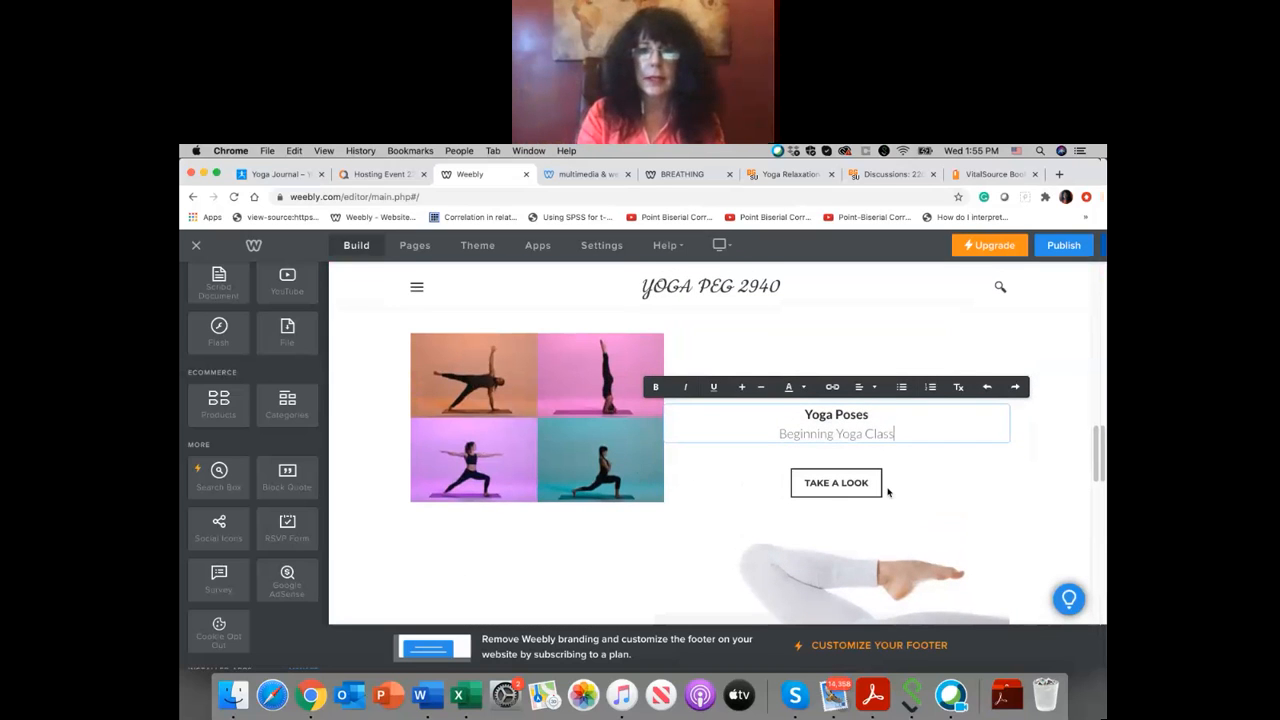
# Step: Change the text of the "TAKE A LOOK" button below "Beginning Yoga Class" to "YOG CLASSES"
pyautogui.scroll(-1, 887, 492)
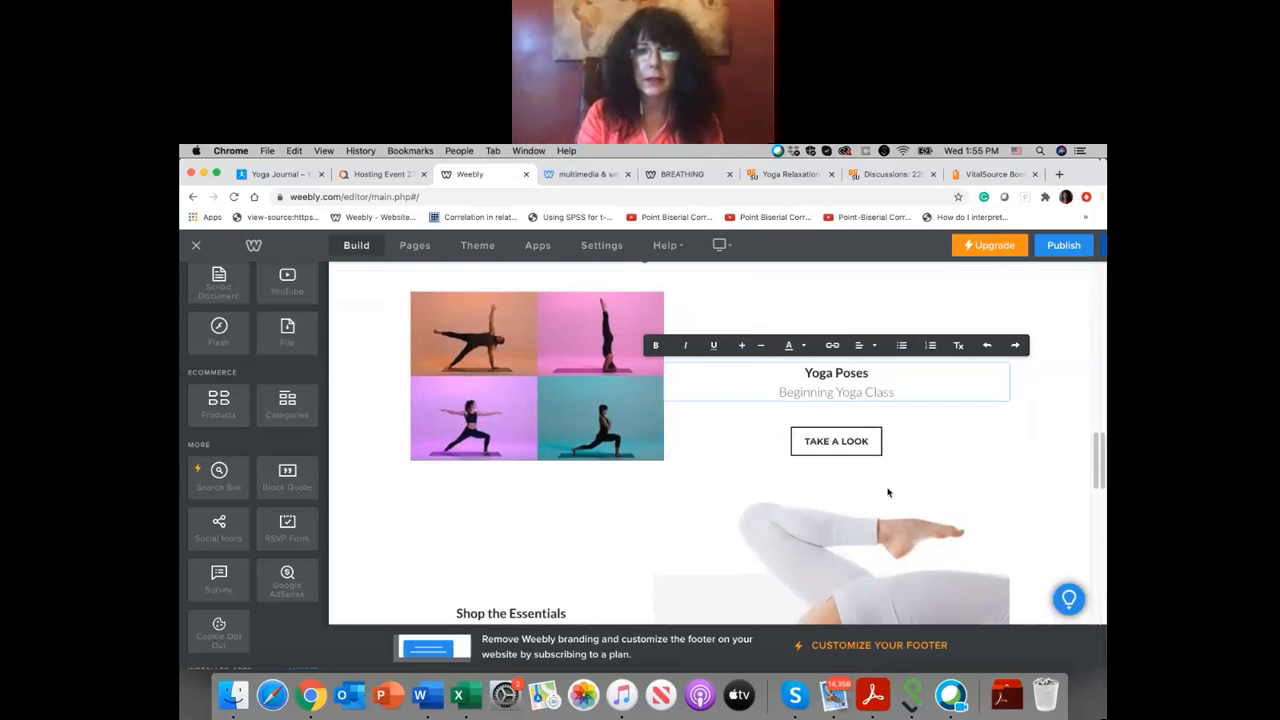
pyautogui.click(861, 448)
pyautogui.click(869, 446)
pyautogui.click(822, 340)
pyautogui.moveTo(818, 338); pyautogui.dragTo(747, 332)
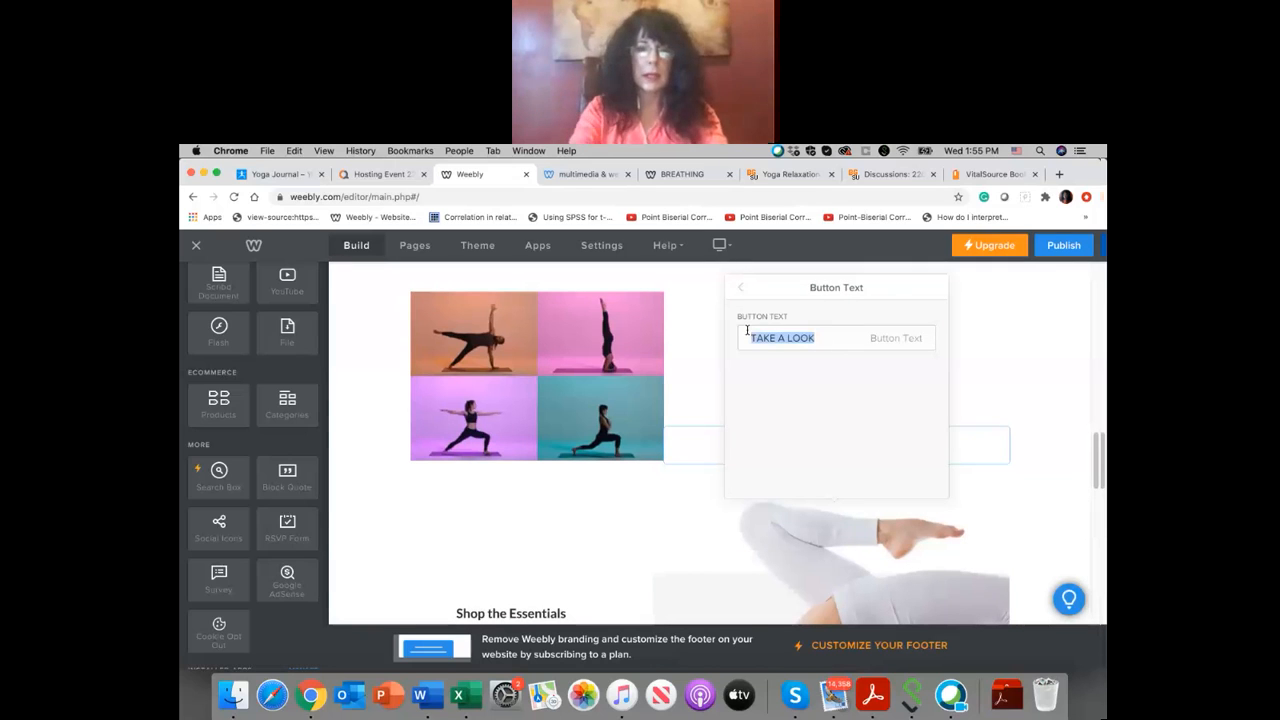
pyautogui.write('Y')
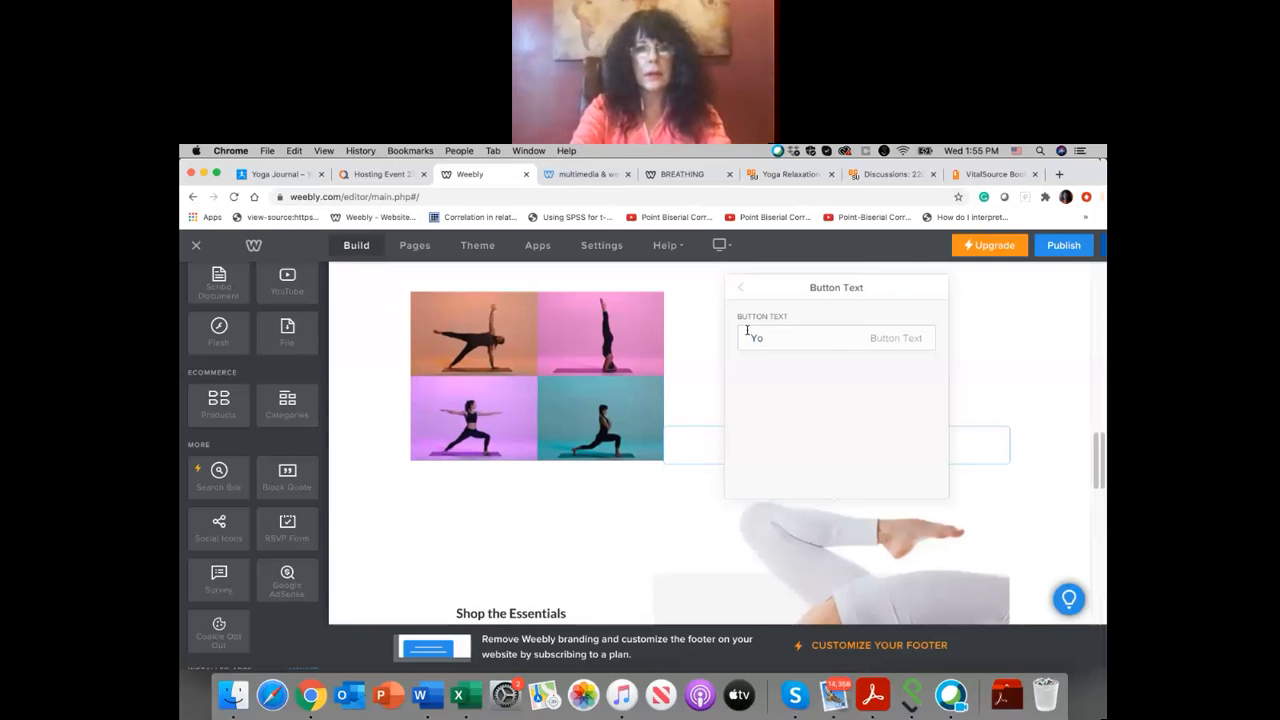
pyautogui.write('OG CLASSES')
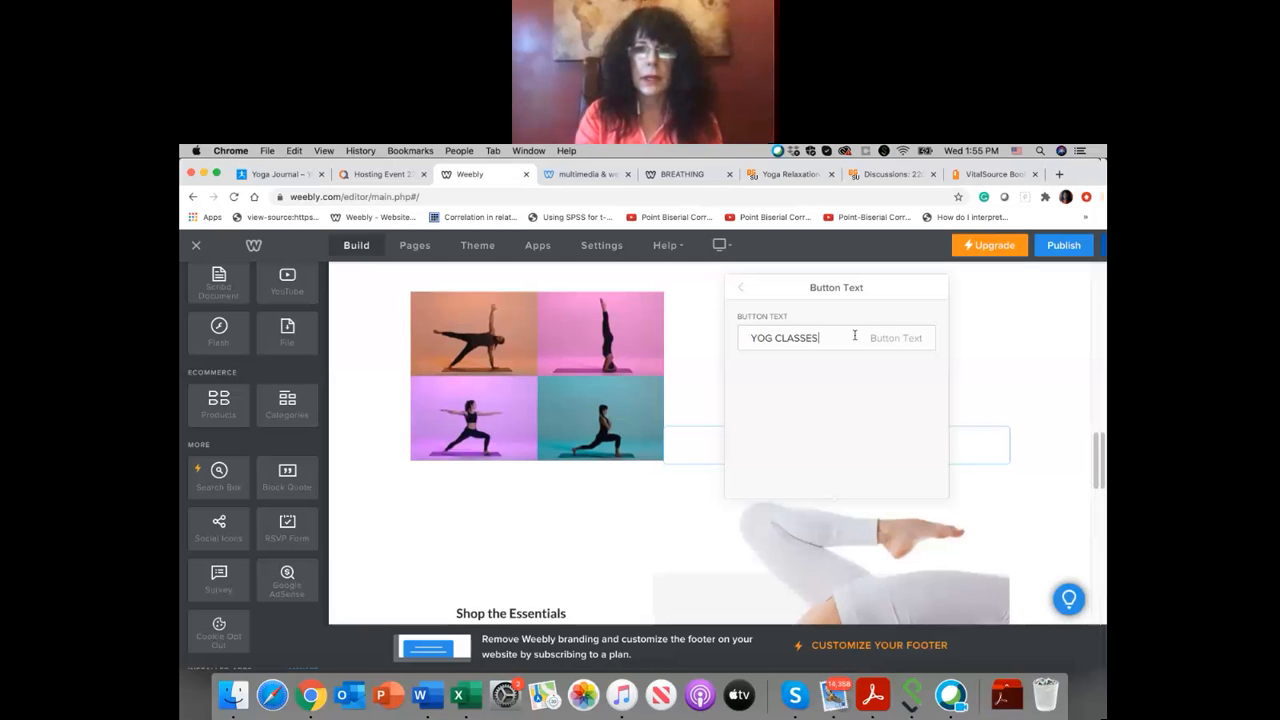
pyautogui.click(977, 363)
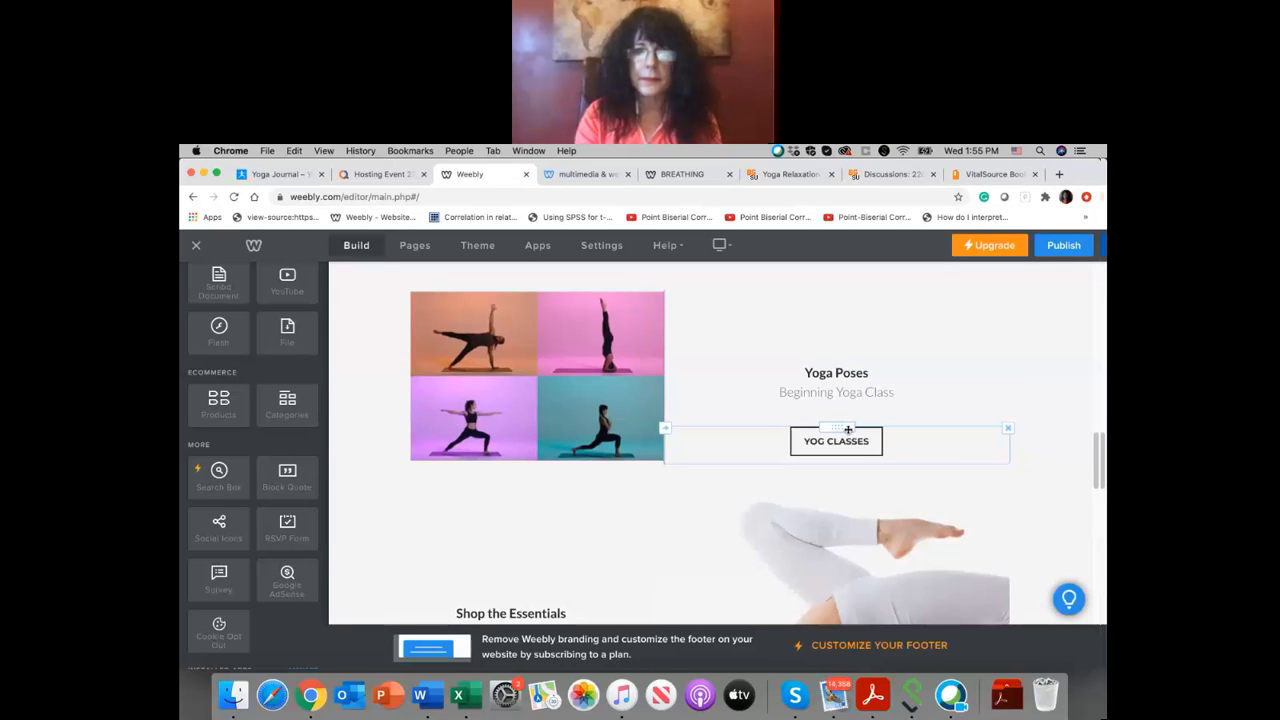
# Step: Open the link options of the "YOG CLASSES" button and load YouTube in the browser tab showing Yoga Journal
pyautogui.click(852, 452)
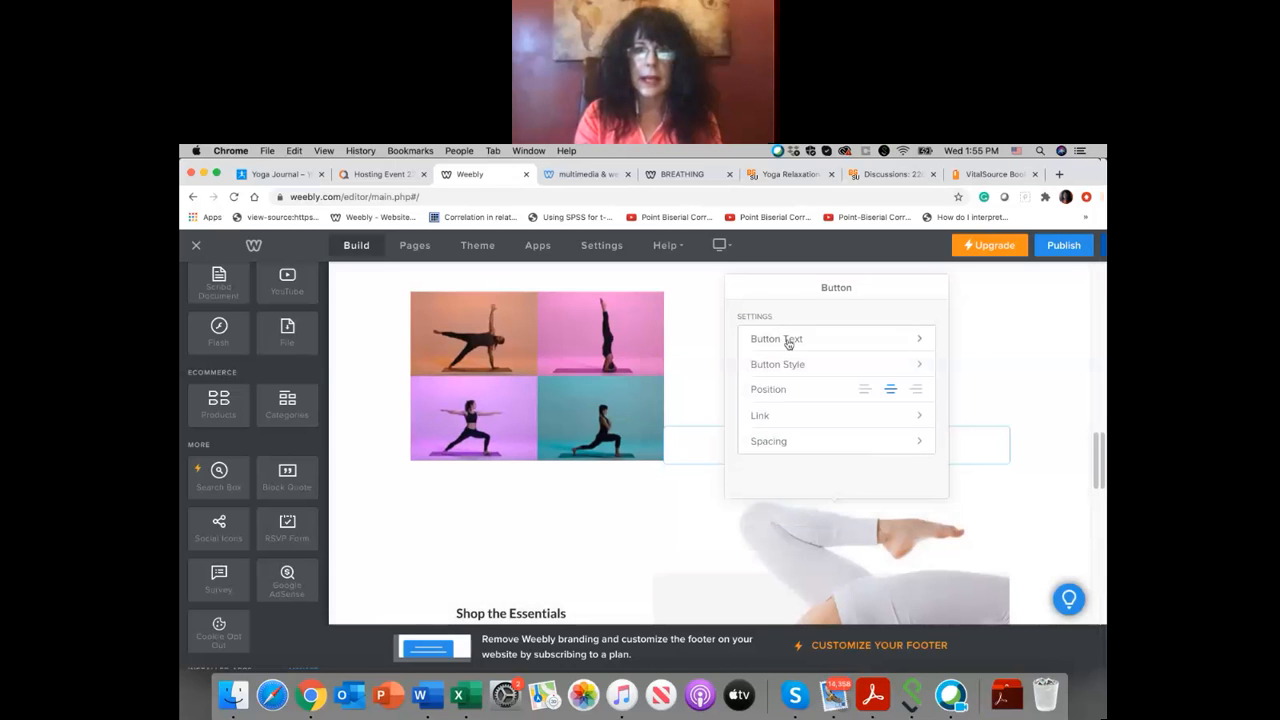
pyautogui.click(786, 415)
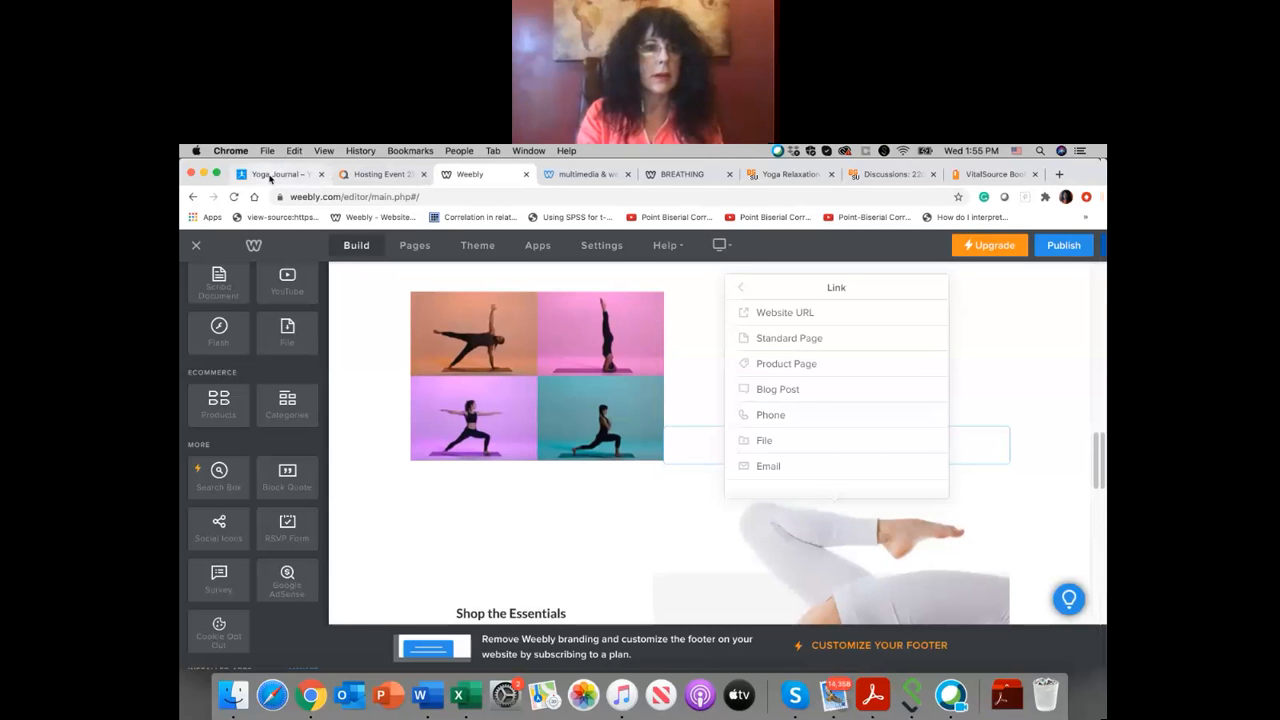
pyautogui.click(270, 176)
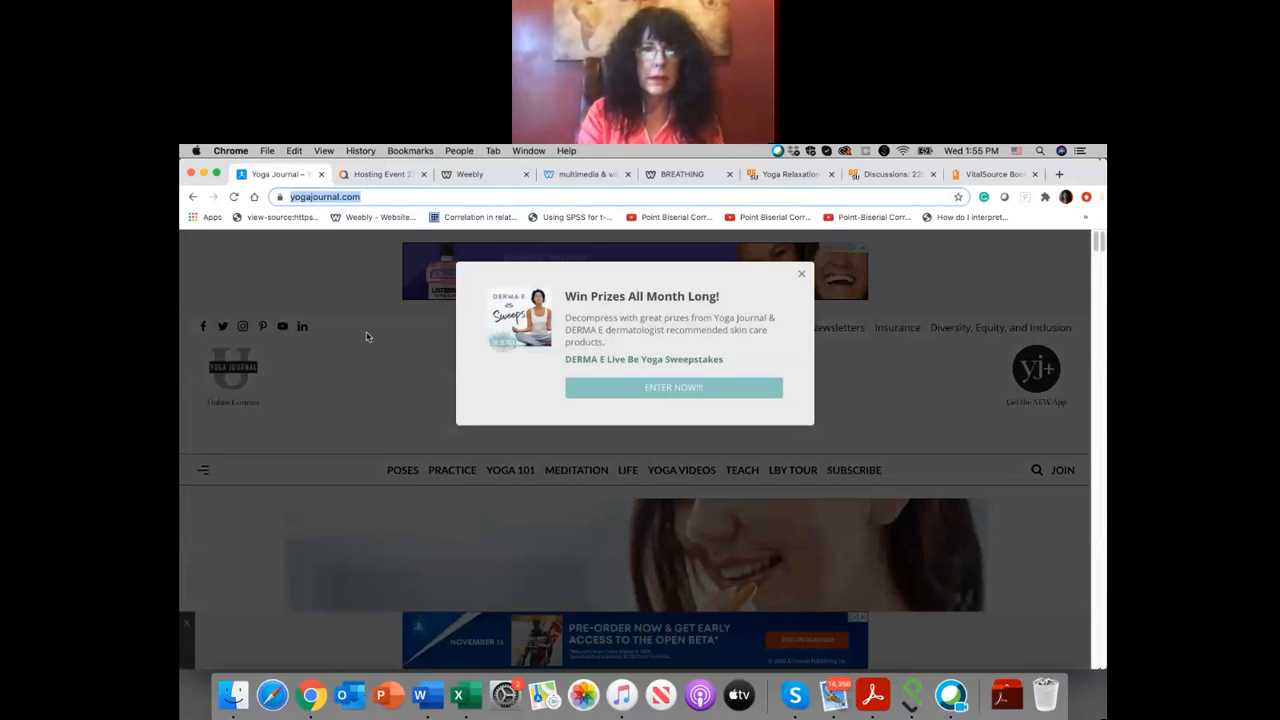
pyautogui.click(370, 336)
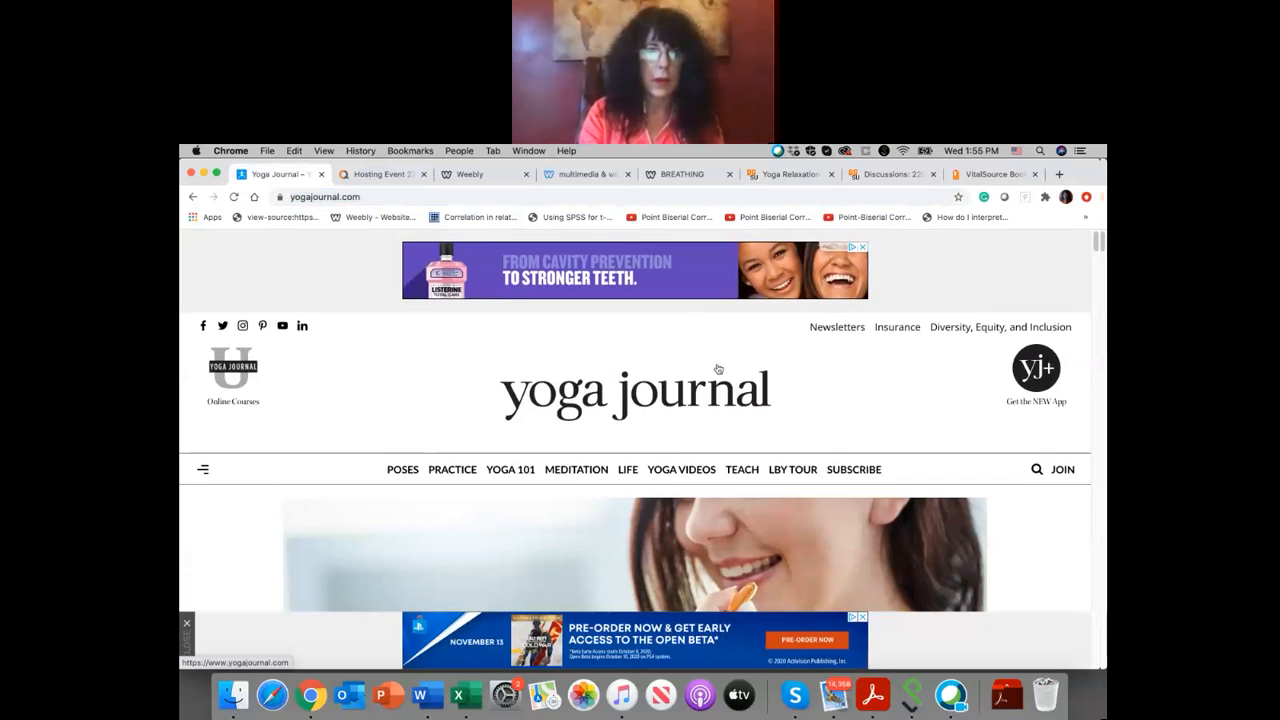
pyautogui.scroll(-1, 717, 368)
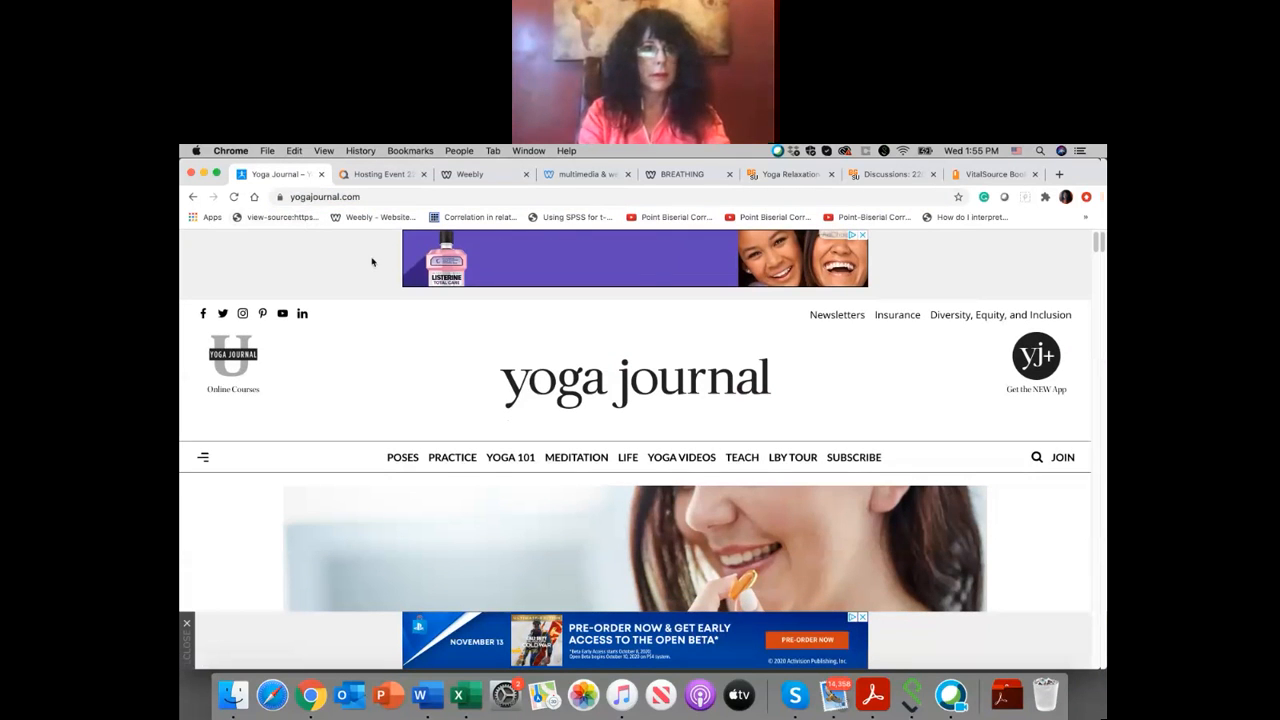
pyautogui.click(362, 196)
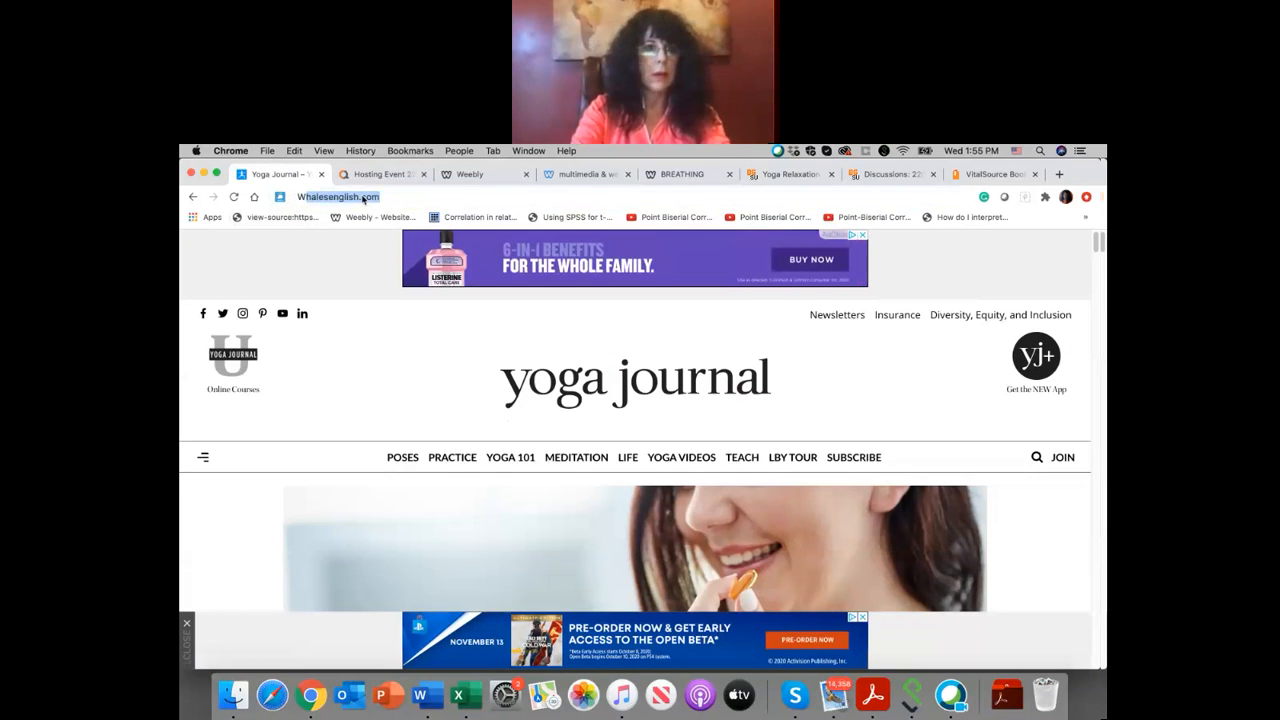
pyautogui.write('www.go')
pyautogui.press('BackSpace')
pyautogui.press('BackSpace')
pyautogui.press('BackSpace')
pyautogui.press('BackSpace')
pyautogui.press('BackSpace')
pyautogui.press('BackSpace')
pyautogui.press('BackSpace')
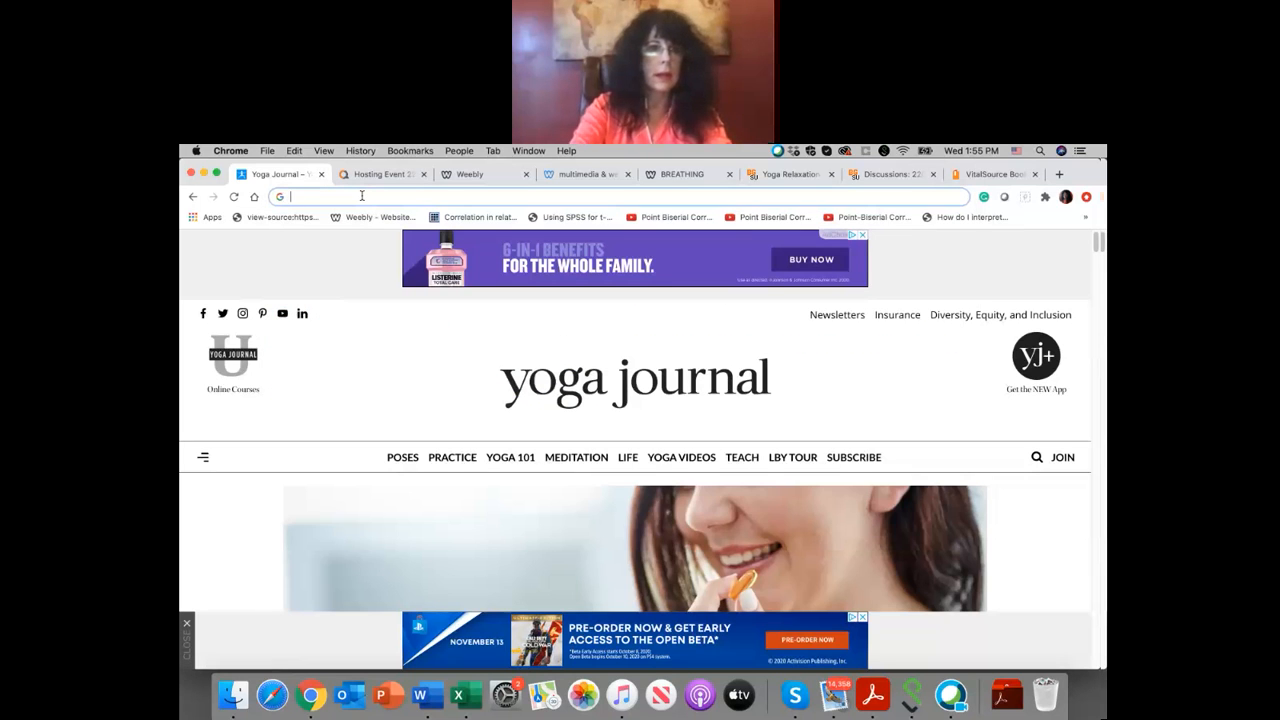
pyautogui.write('www.youtube.com')
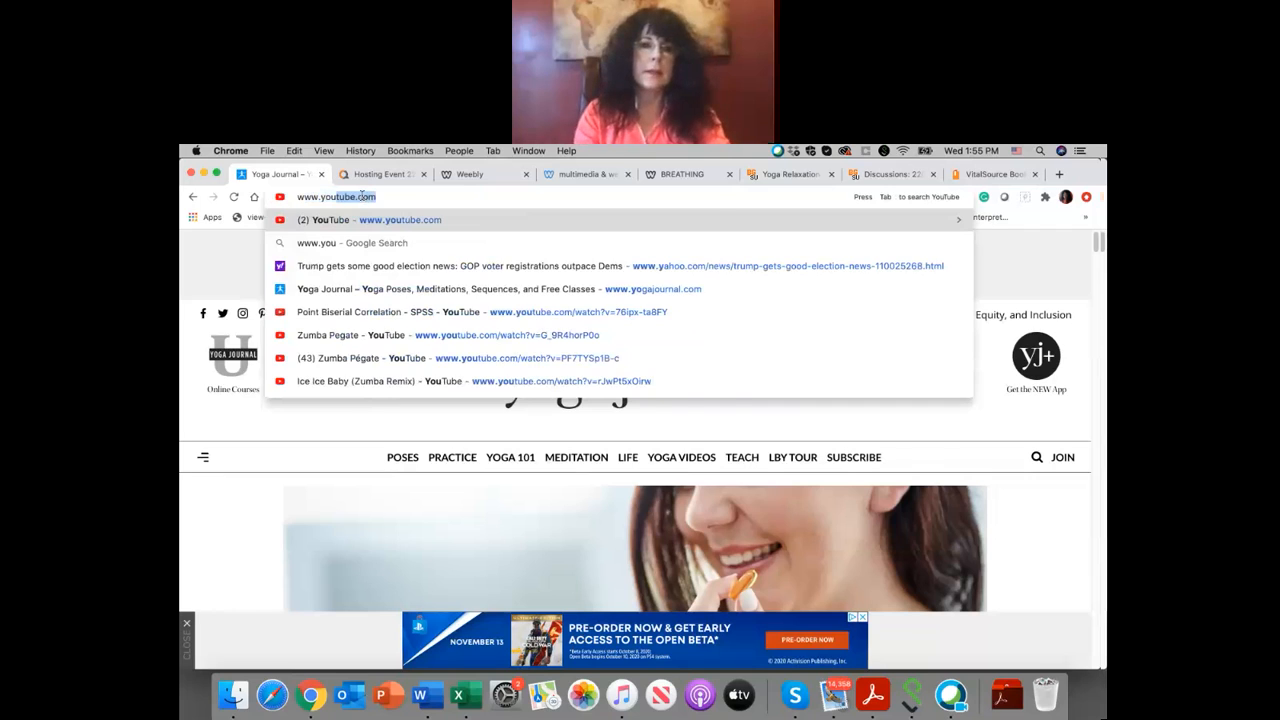
pyautogui.press('Return')
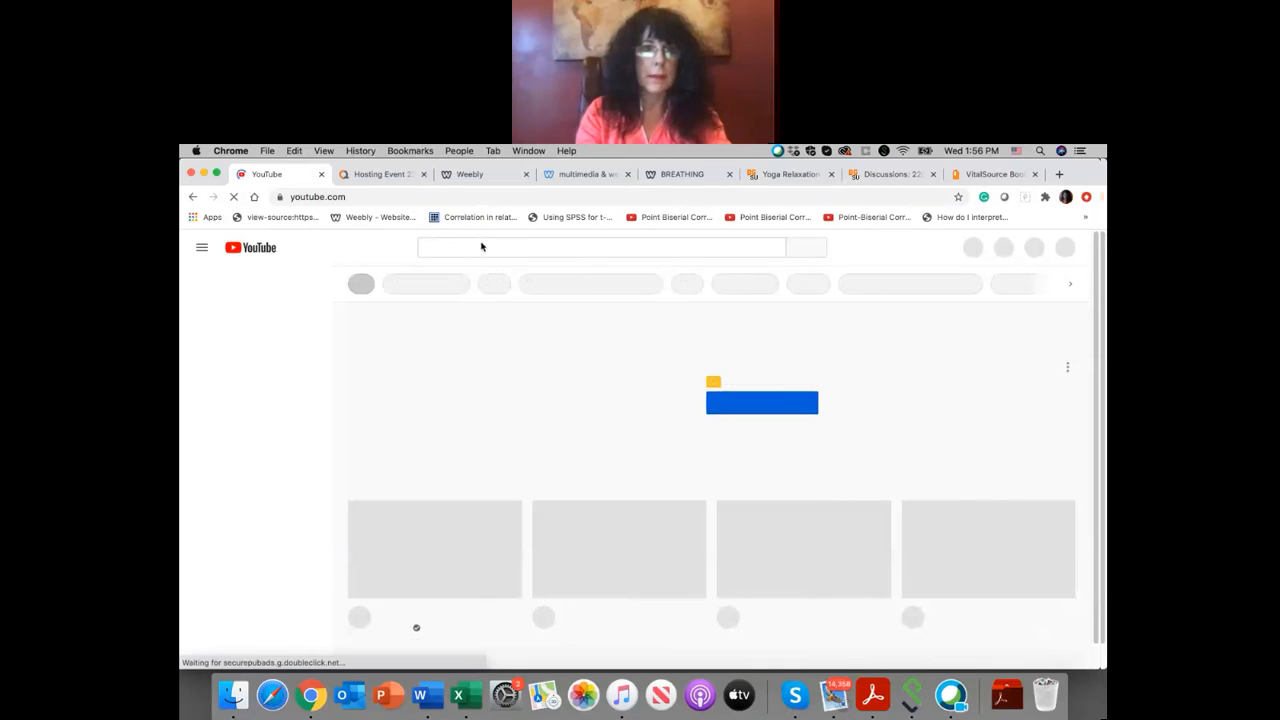
# Step: Search YouTube for "YOga class"
pyautogui.click(463, 249)
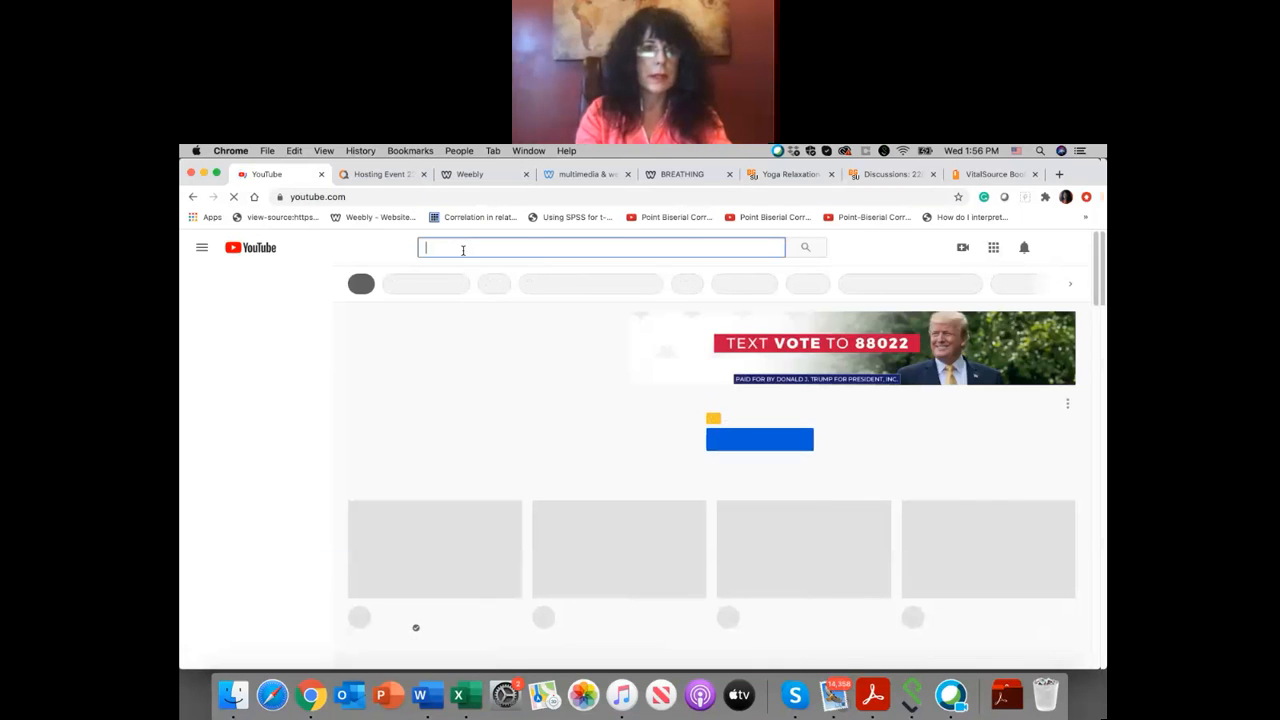
pyautogui.write('YOga')
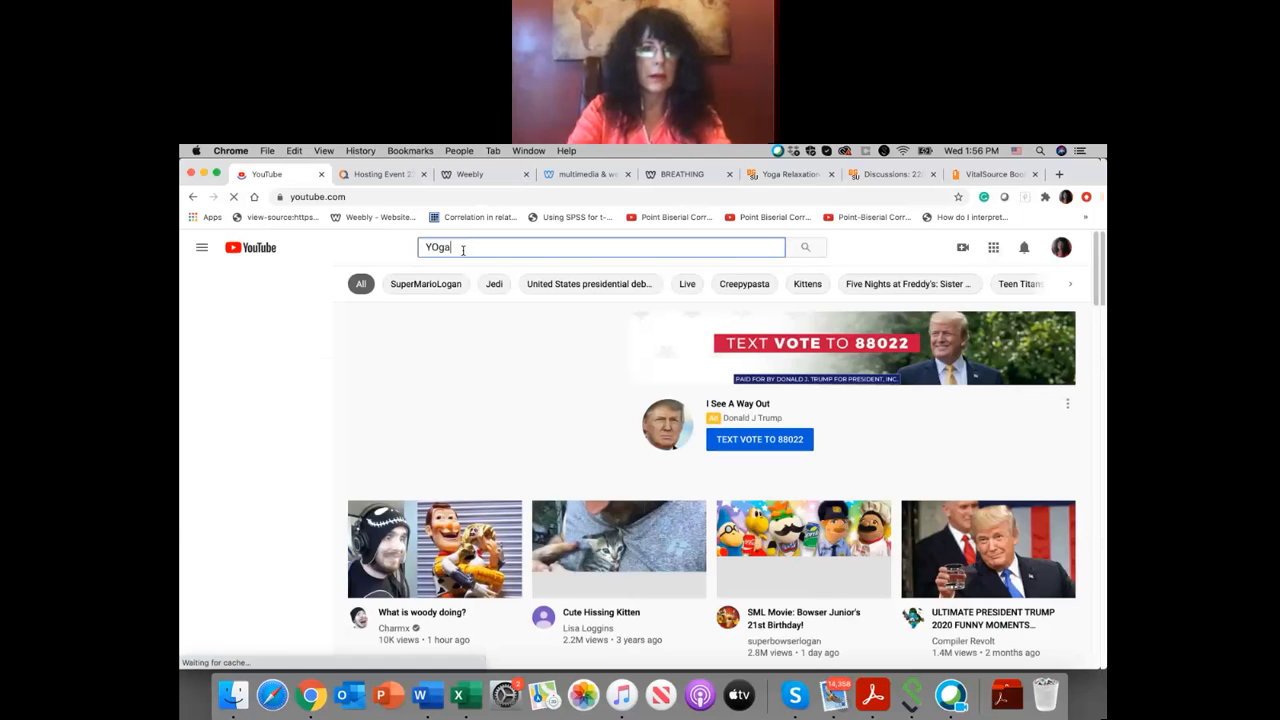
pyautogui.write(' class')
pyautogui.press('Return')
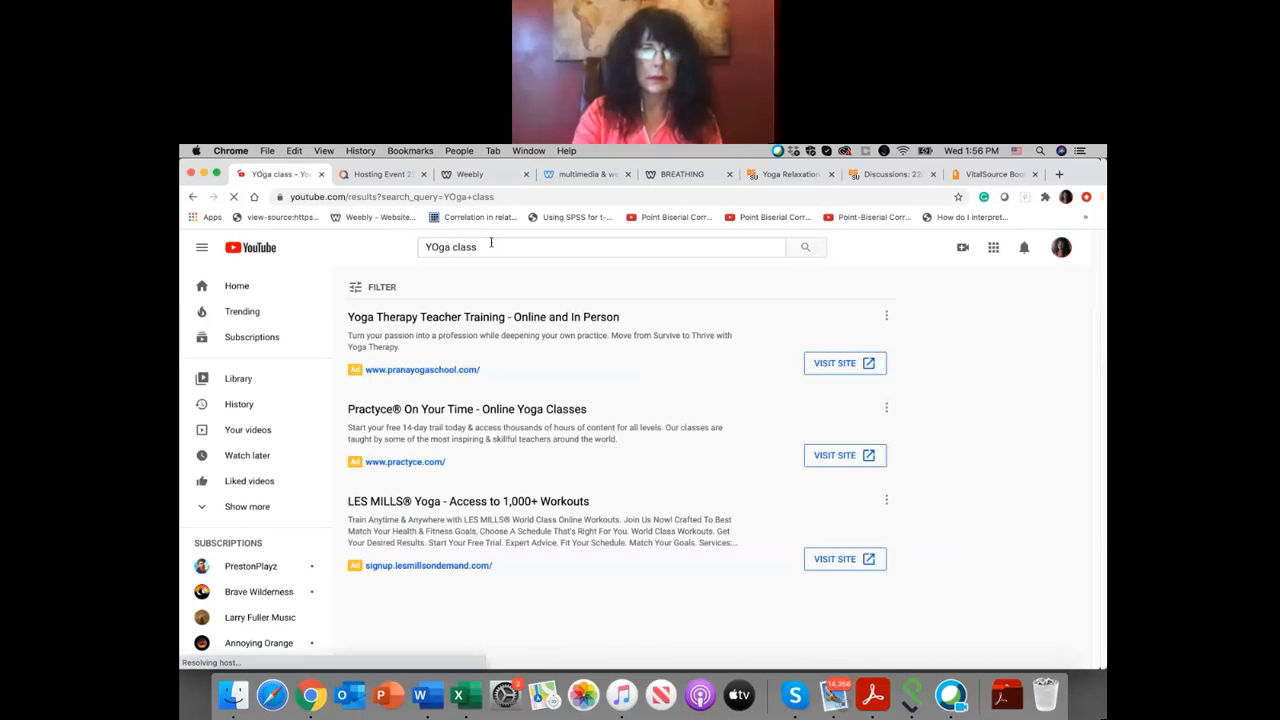
# Step: Open the "20 Minute Everyday Vinyasa Flow Yoga Class | lululemon" video, pause it and copy its share link
pyautogui.scroll(-4, 635, 380)
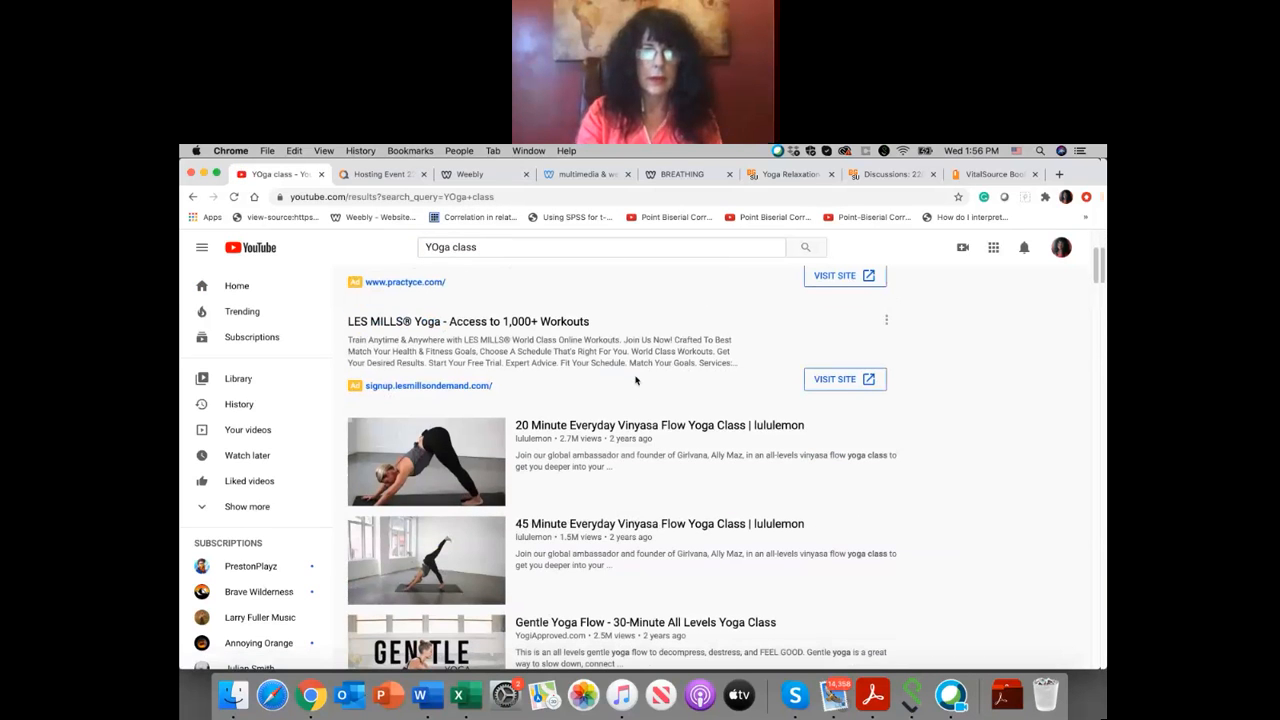
pyautogui.moveTo(694, 441)
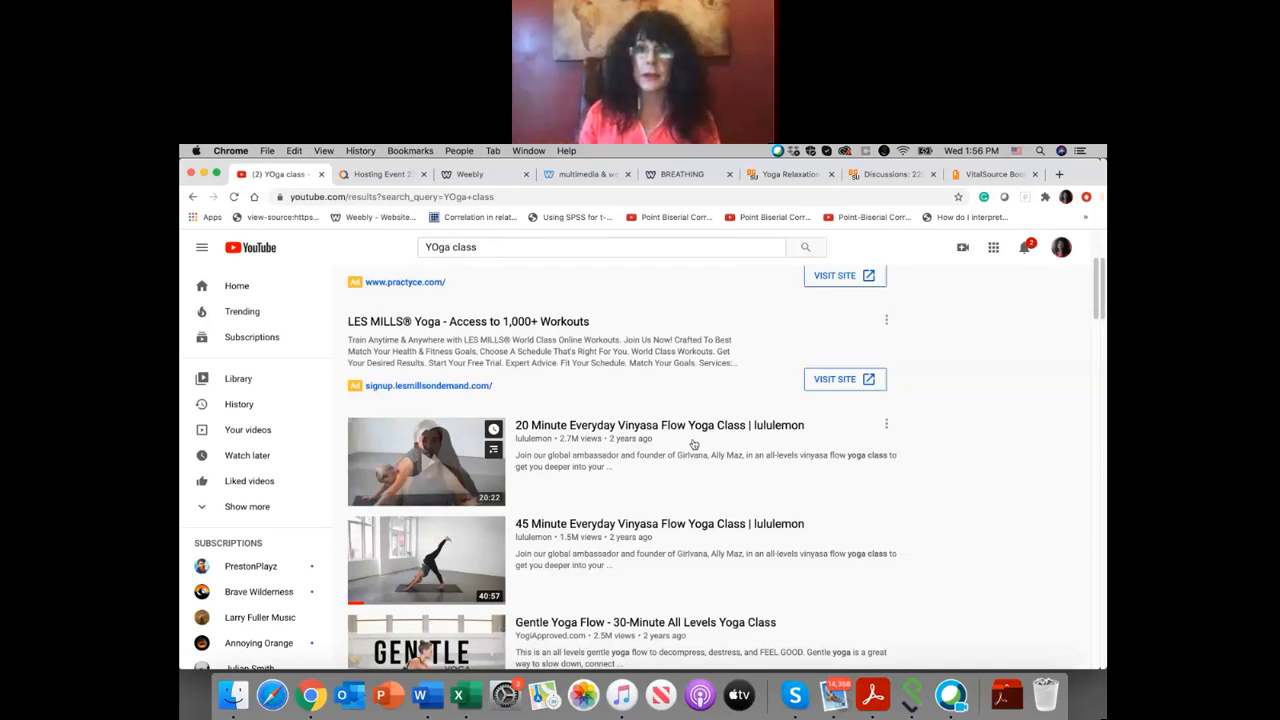
pyautogui.click(792, 427)
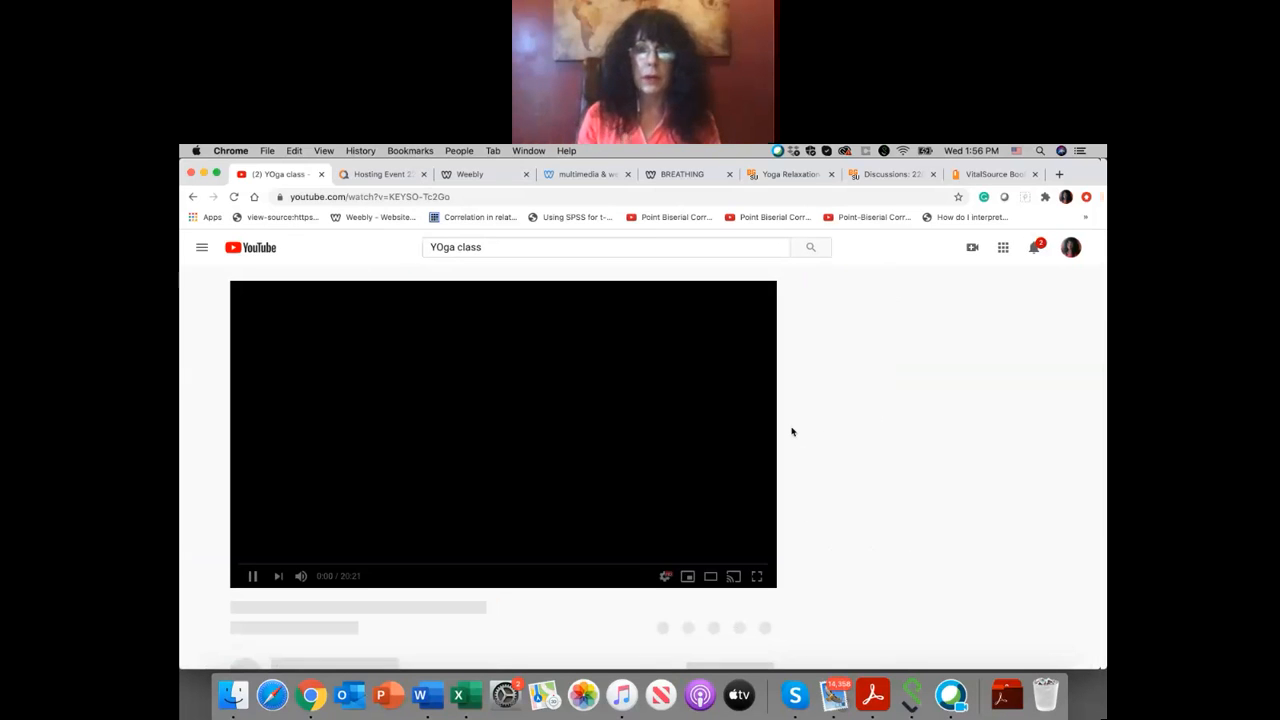
pyautogui.click(249, 576)
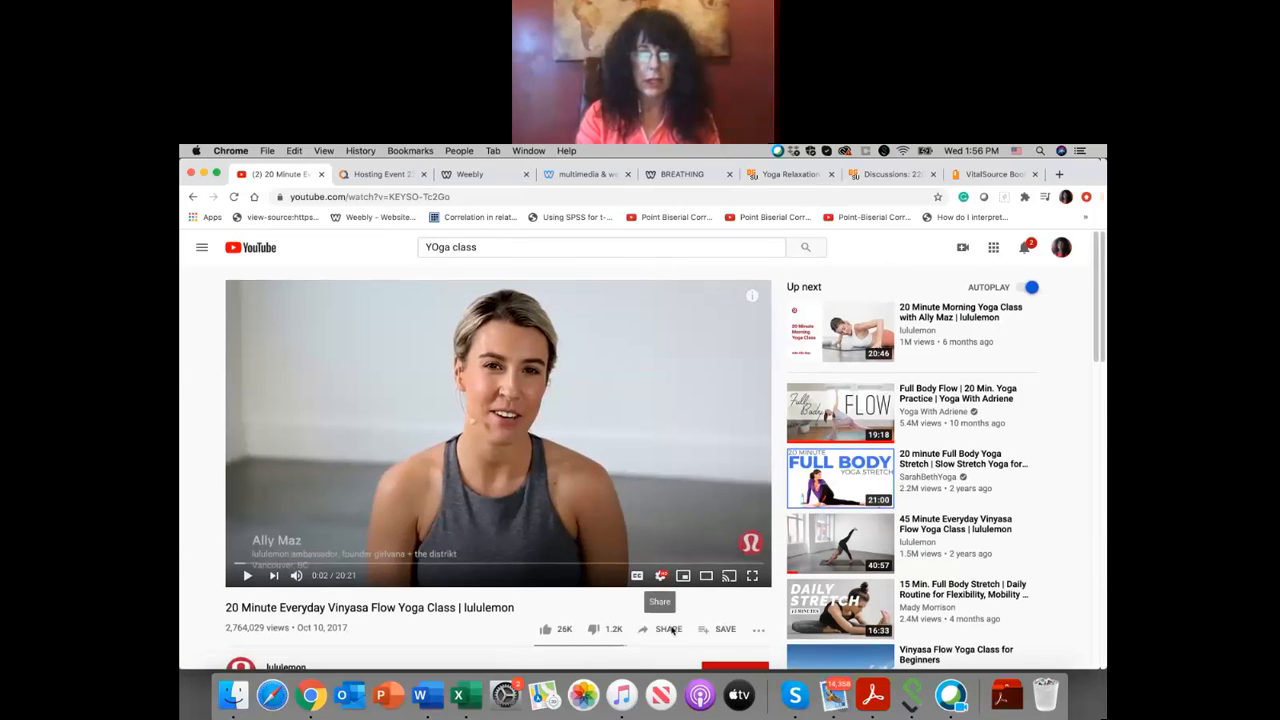
pyautogui.scroll(-1, 672, 628)
pyautogui.click(670, 587)
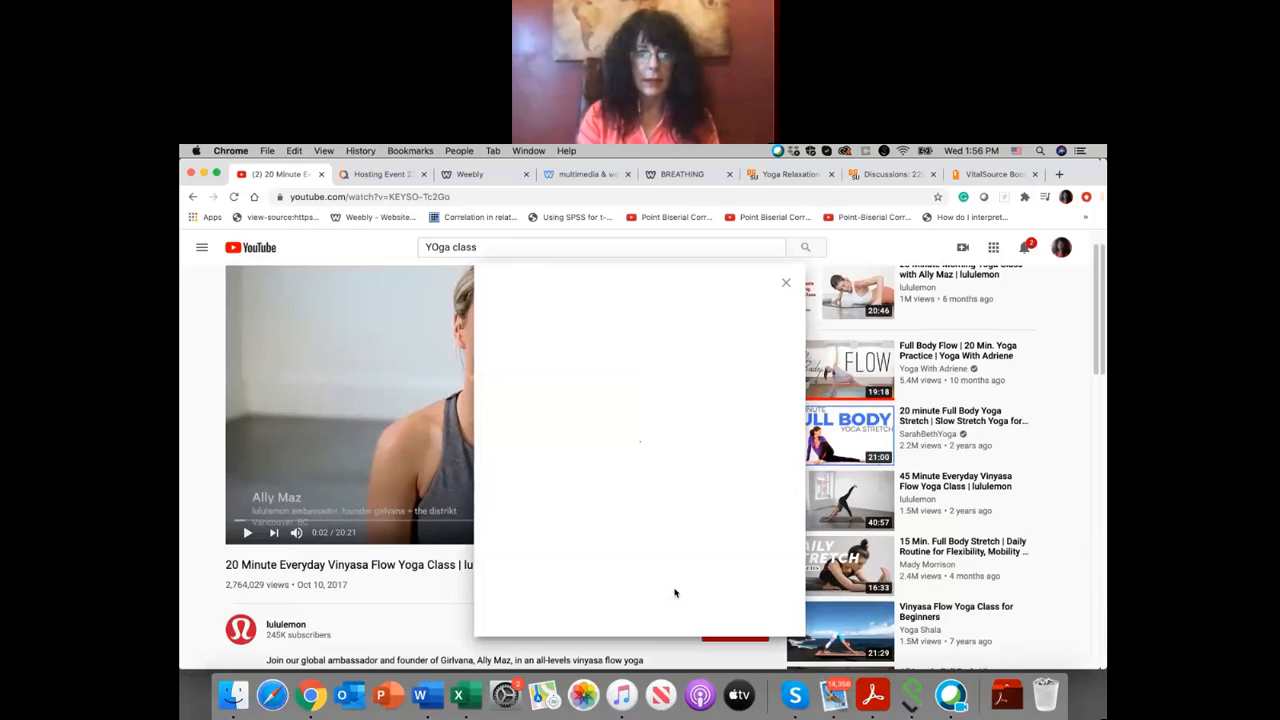
pyautogui.click(760, 474)
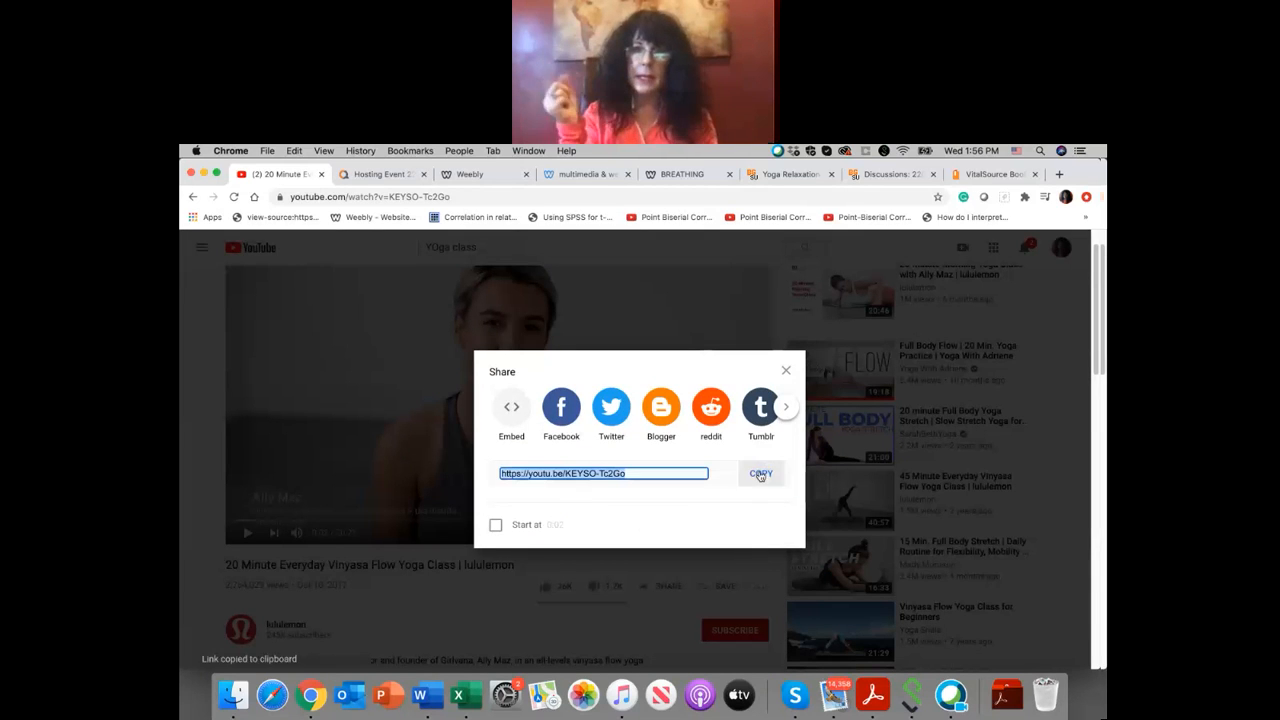
pyautogui.click(488, 178)
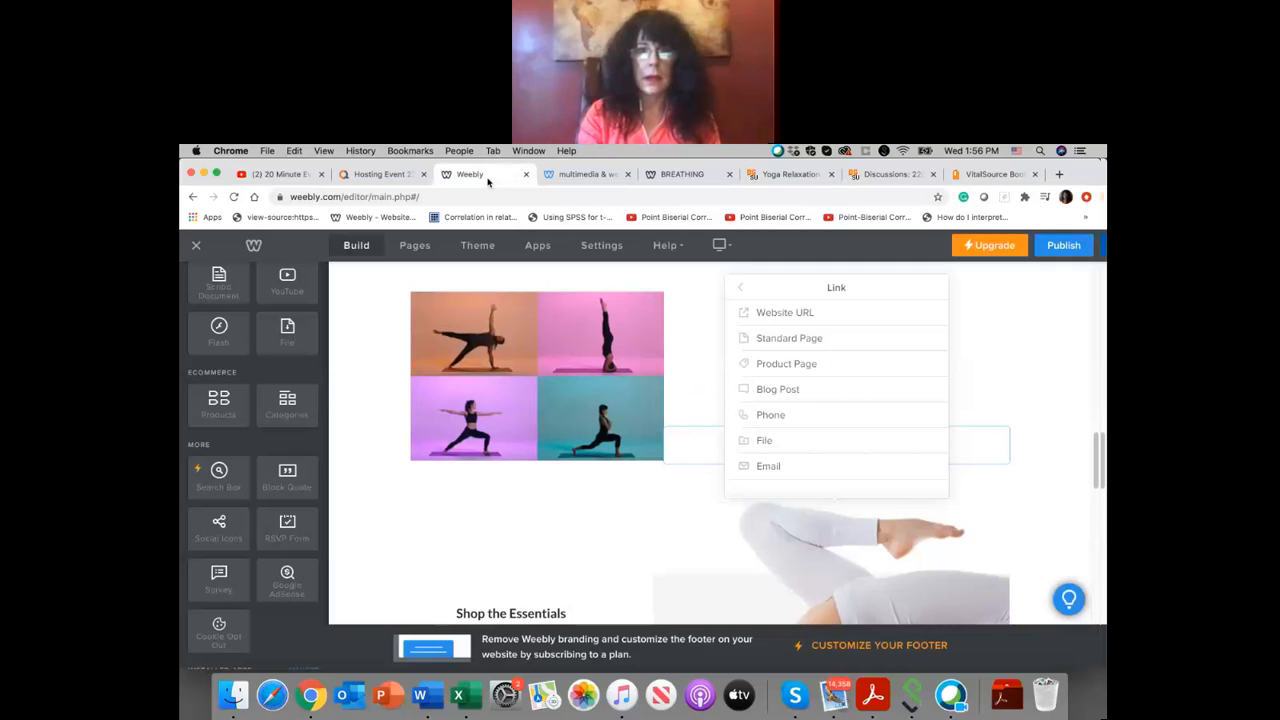
pyautogui.click(787, 317)
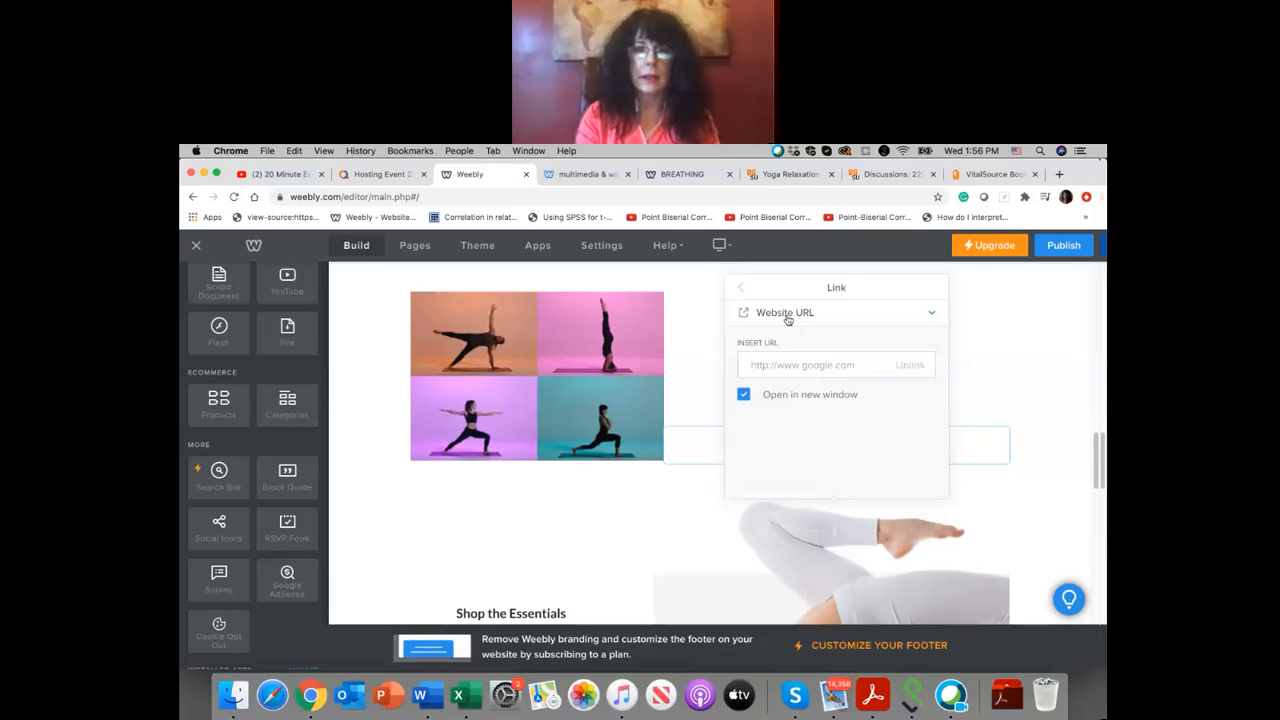
pyautogui.rightClick(785, 365)
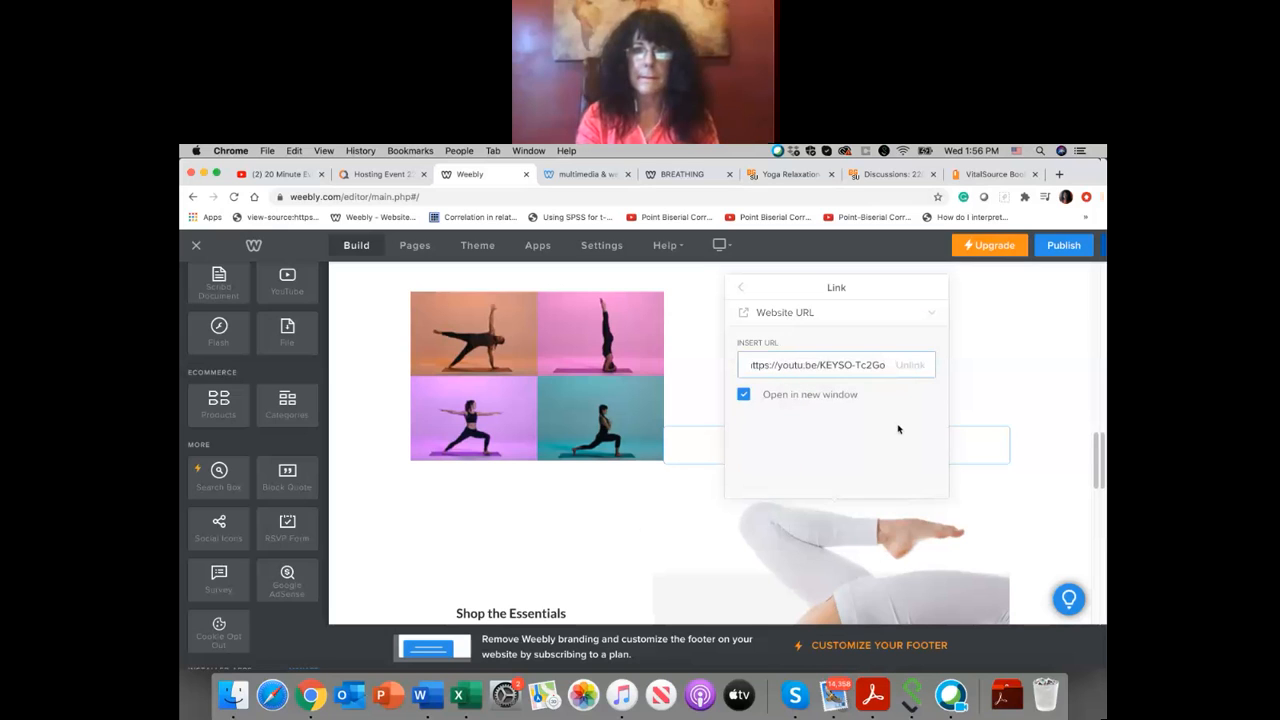
pyautogui.click(954, 389)
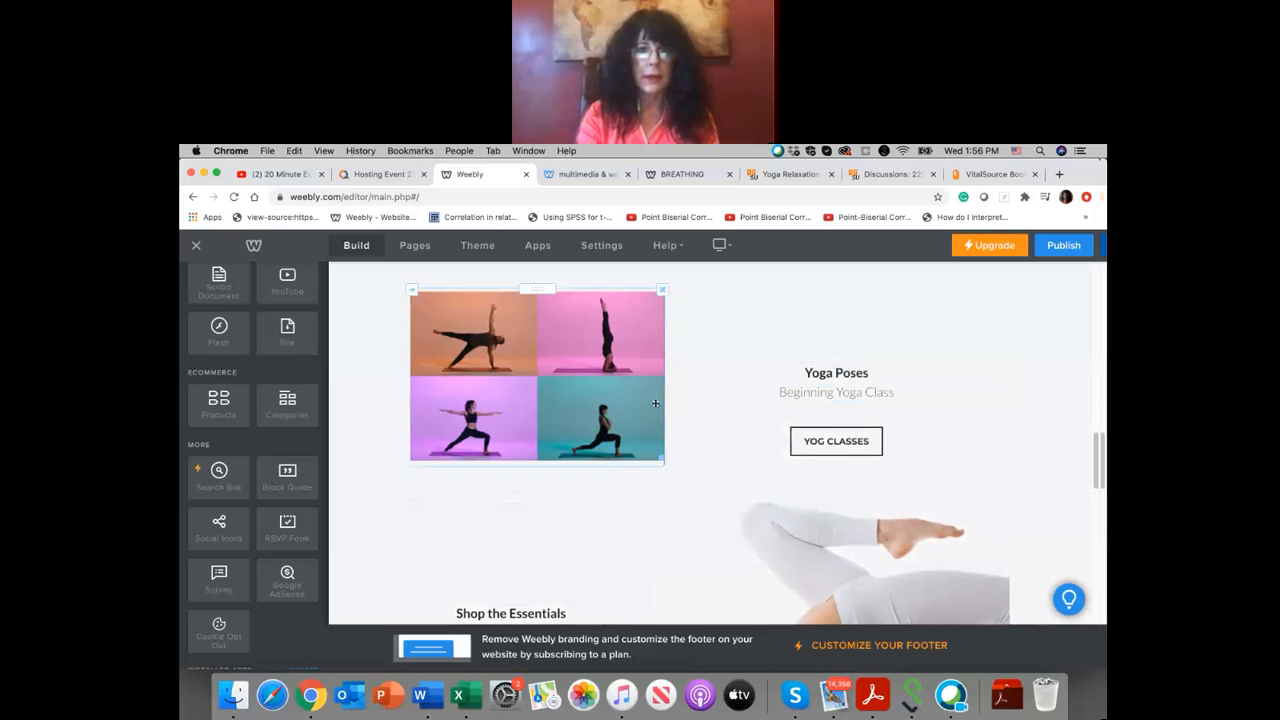
# Step: Look over the page from the purple yoga mat banner to "Shop the Essentials", including the backbend photo's image options
pyautogui.scroll(10, 655, 404)
pyautogui.scroll(-15, 655, 404)
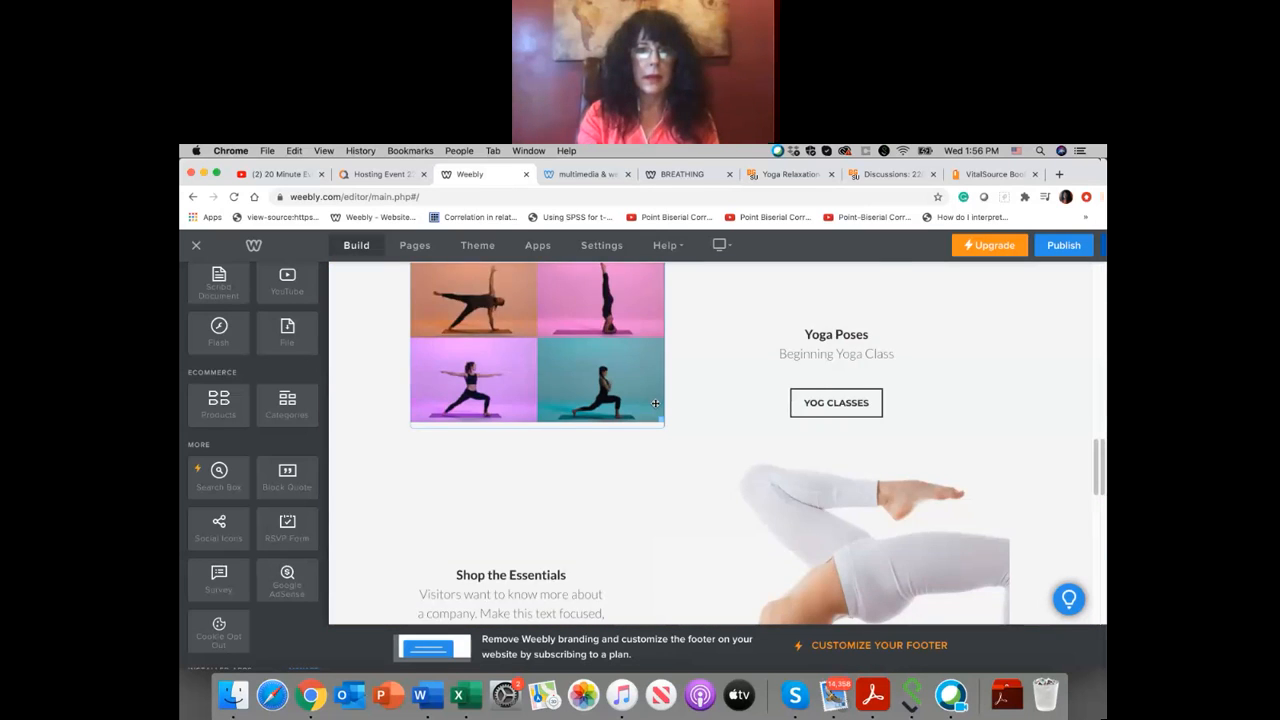
pyautogui.scroll(5, 655, 404)
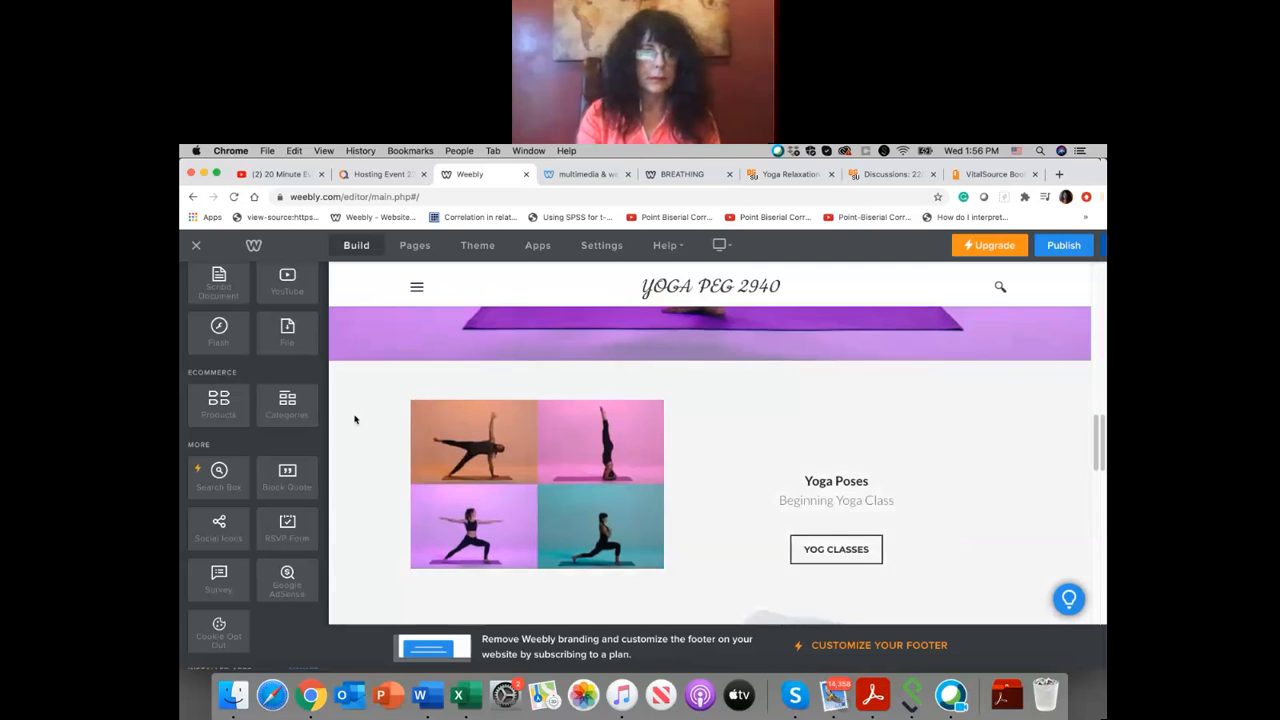
pyautogui.scroll(2, 354, 420)
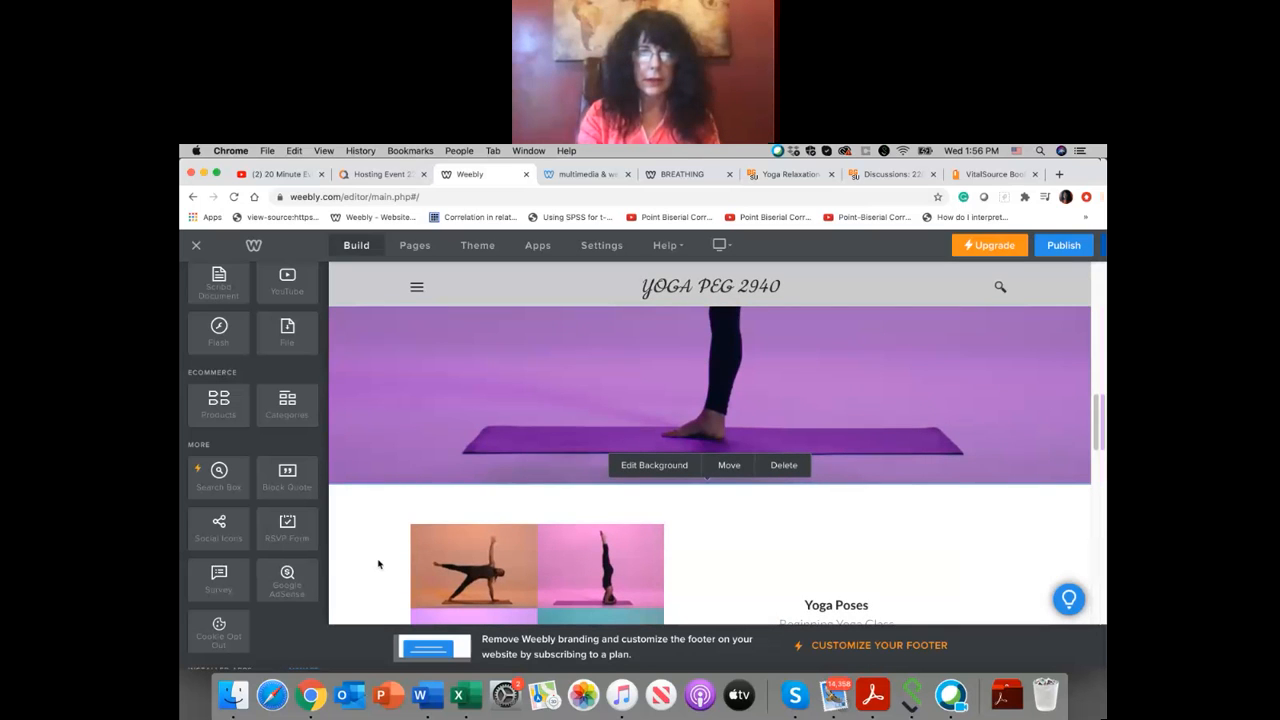
pyautogui.scroll(-2, 378, 564)
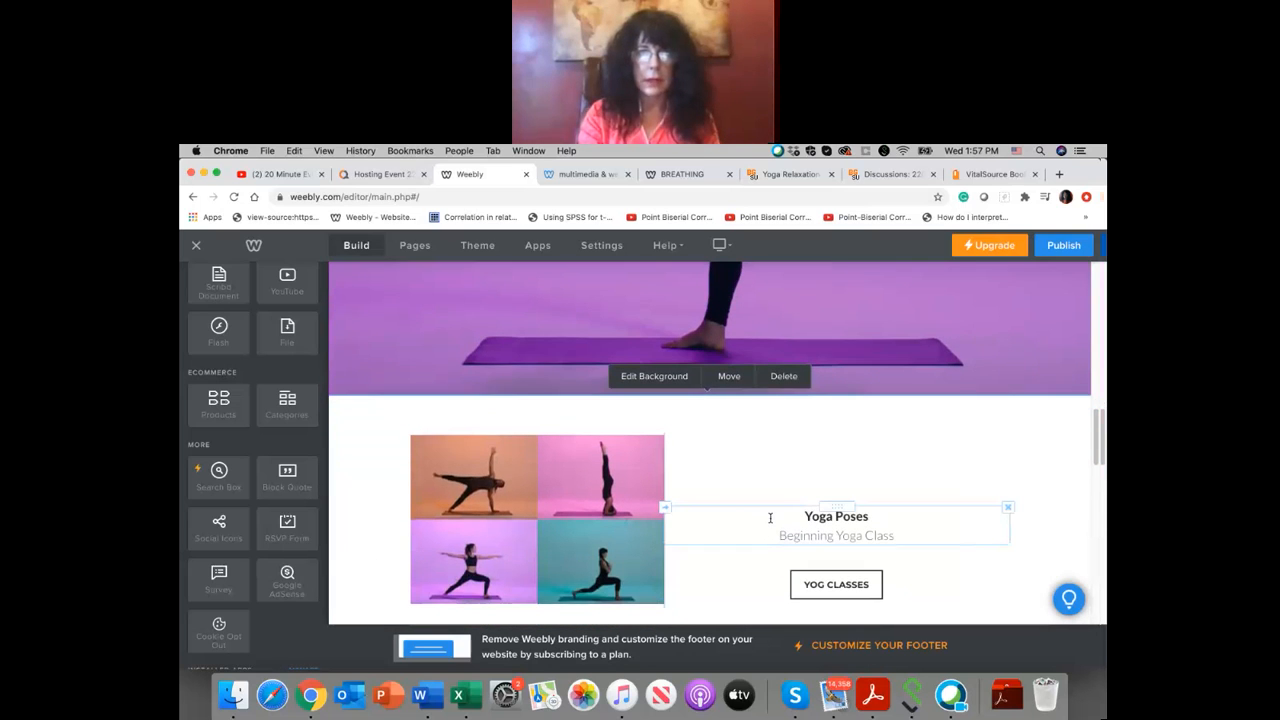
pyautogui.scroll(-1, 800, 437)
pyautogui.scroll(-4, 800, 437)
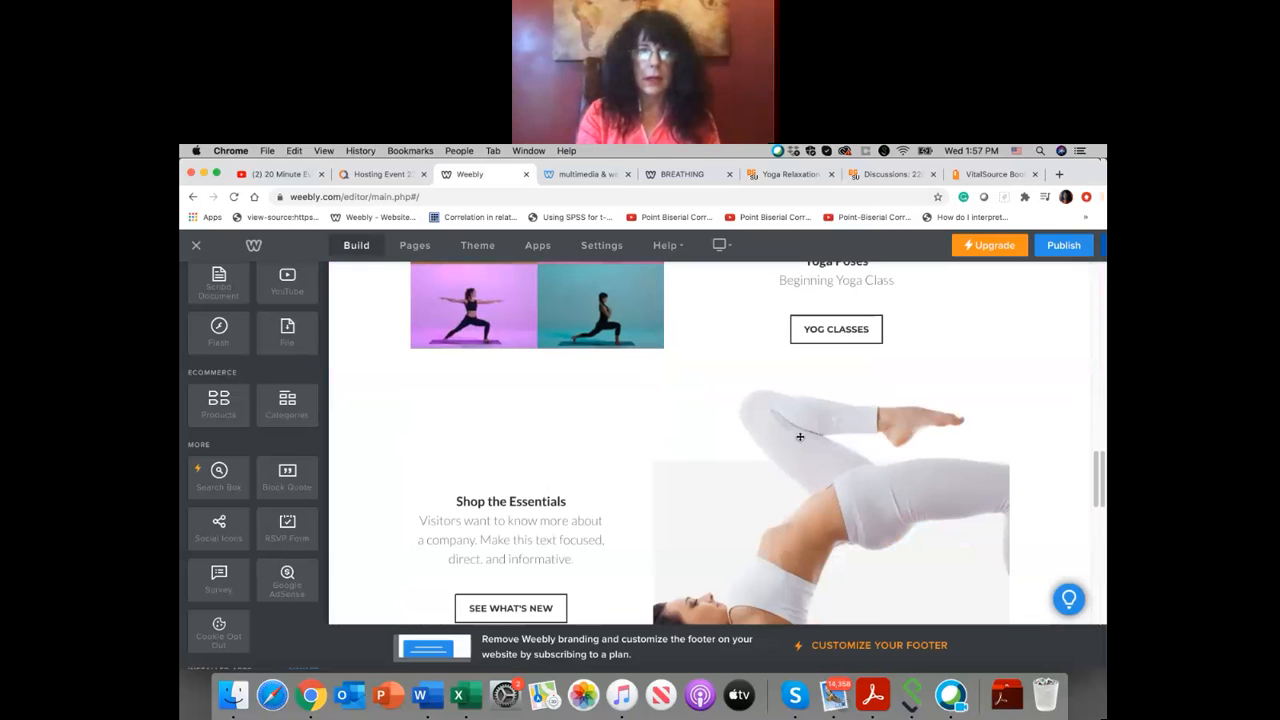
pyautogui.click(686, 437)
pyautogui.click(681, 375)
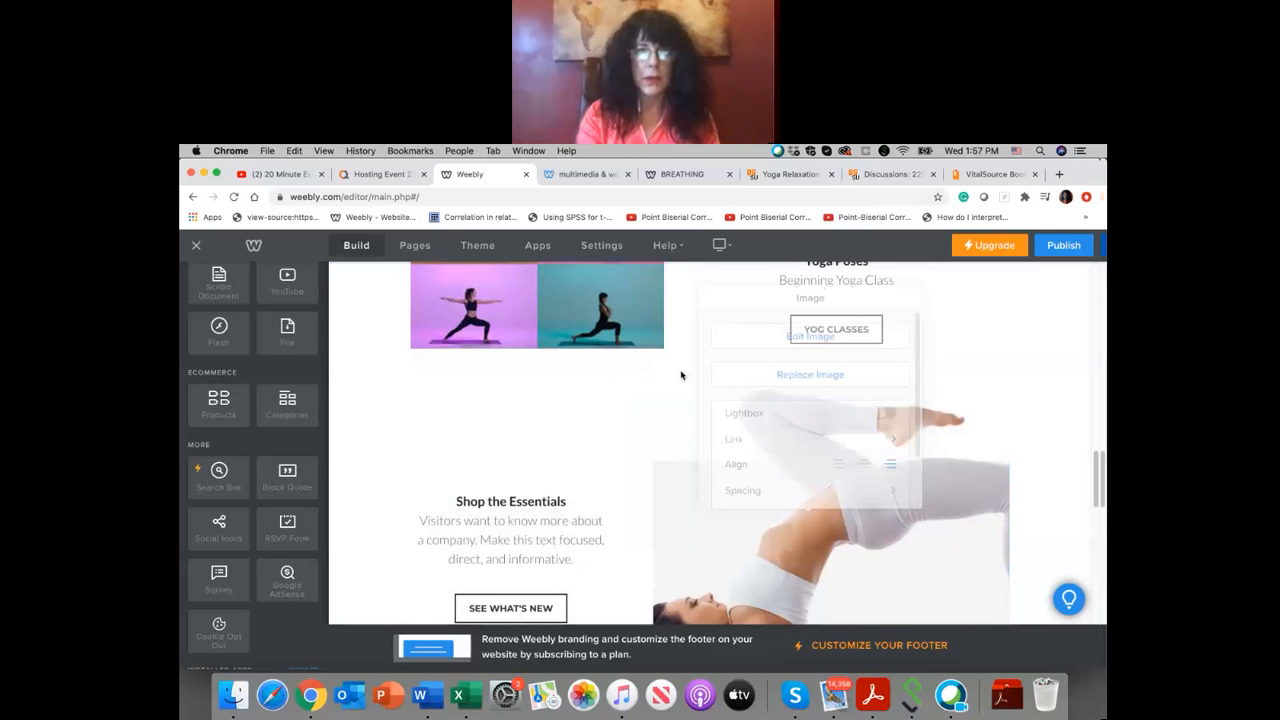
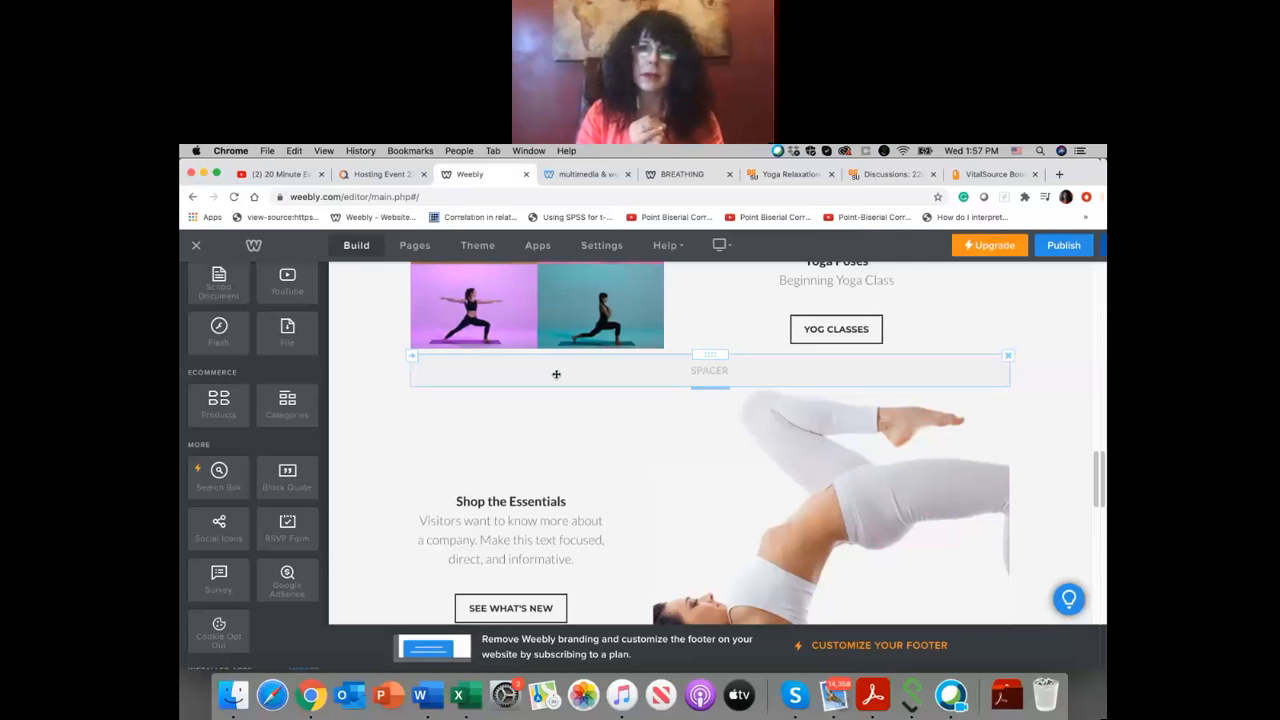
# Step: Delete the thin full-width spacer between the four-pose yoga image and the "Shop the Essentials" content
pyautogui.moveTo(546, 465); pyautogui.dragTo(557, 486)
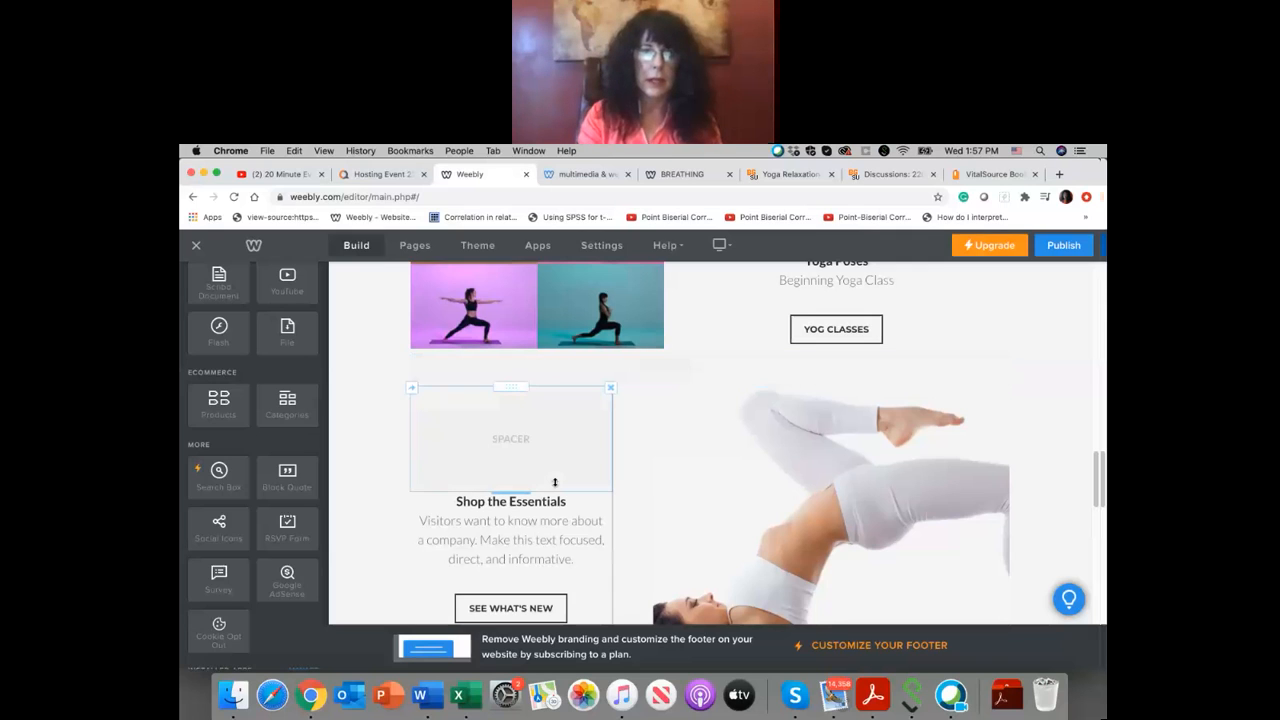
pyautogui.scroll(-2, 555, 485)
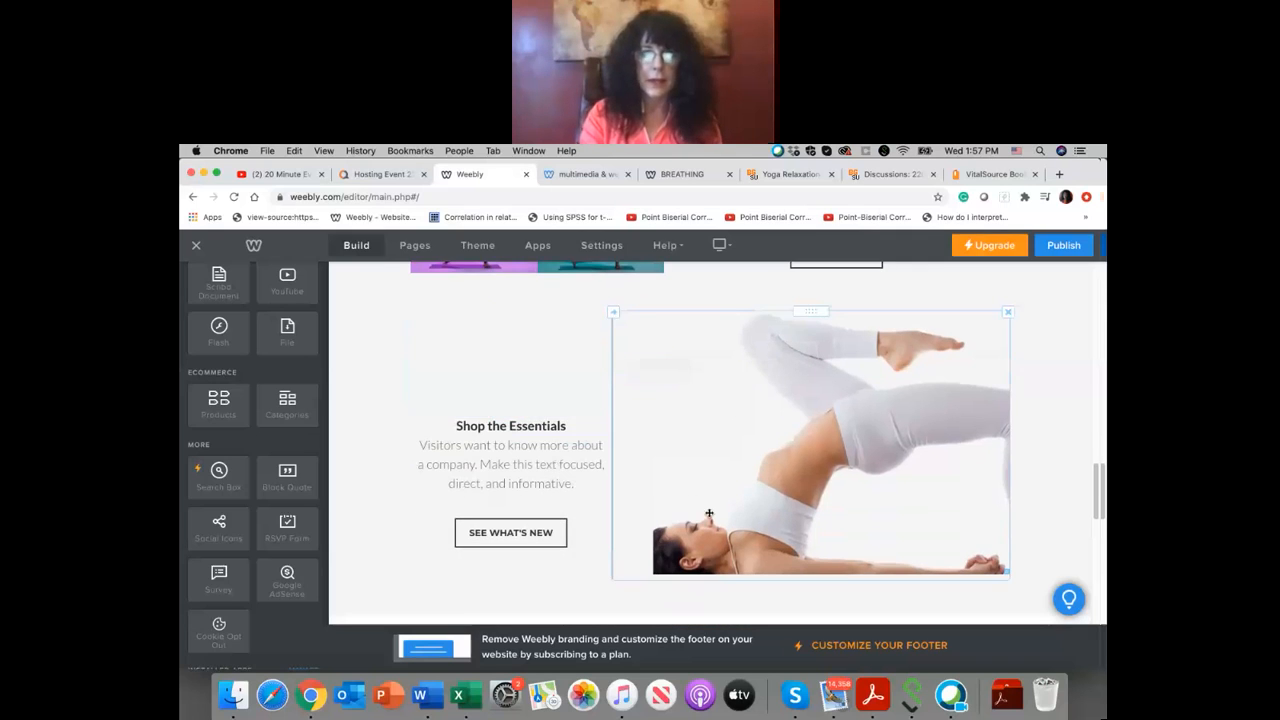
pyautogui.scroll(-4, 700, 480)
pyautogui.scroll(-4, 709, 513)
pyautogui.scroll(9, 709, 513)
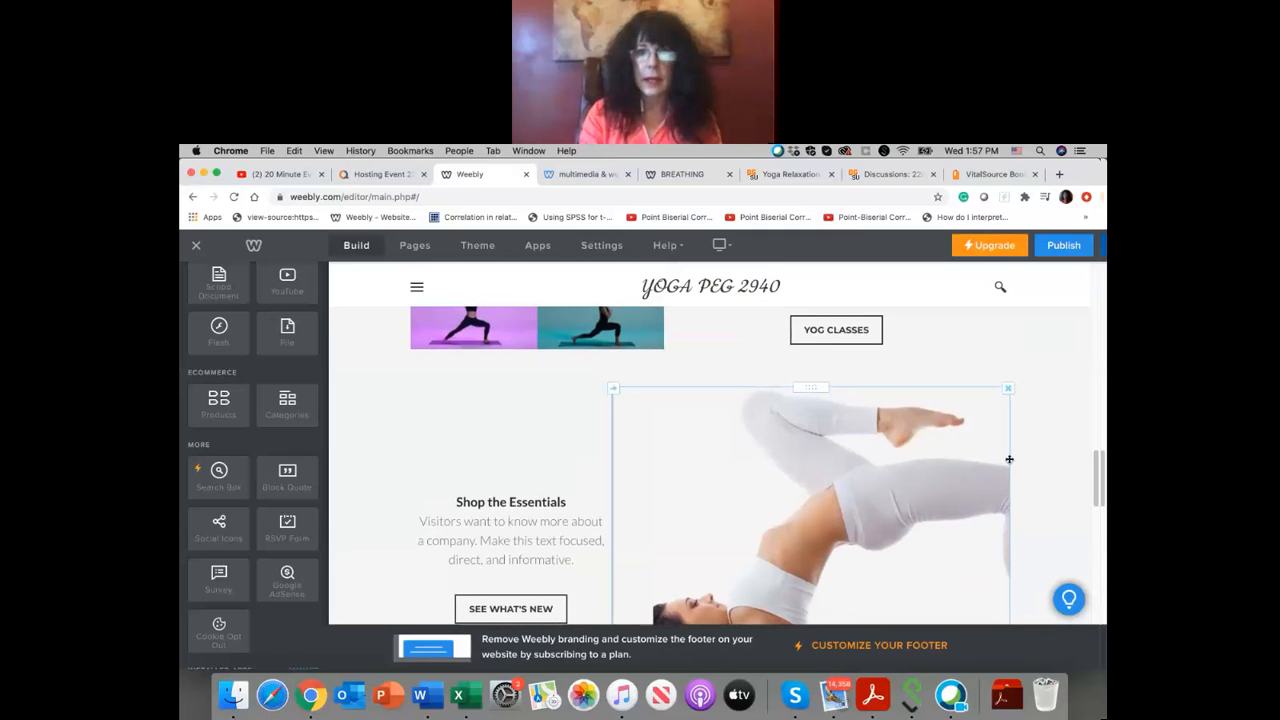
pyautogui.moveTo(1008, 390); pyautogui.dragTo(578, 376)
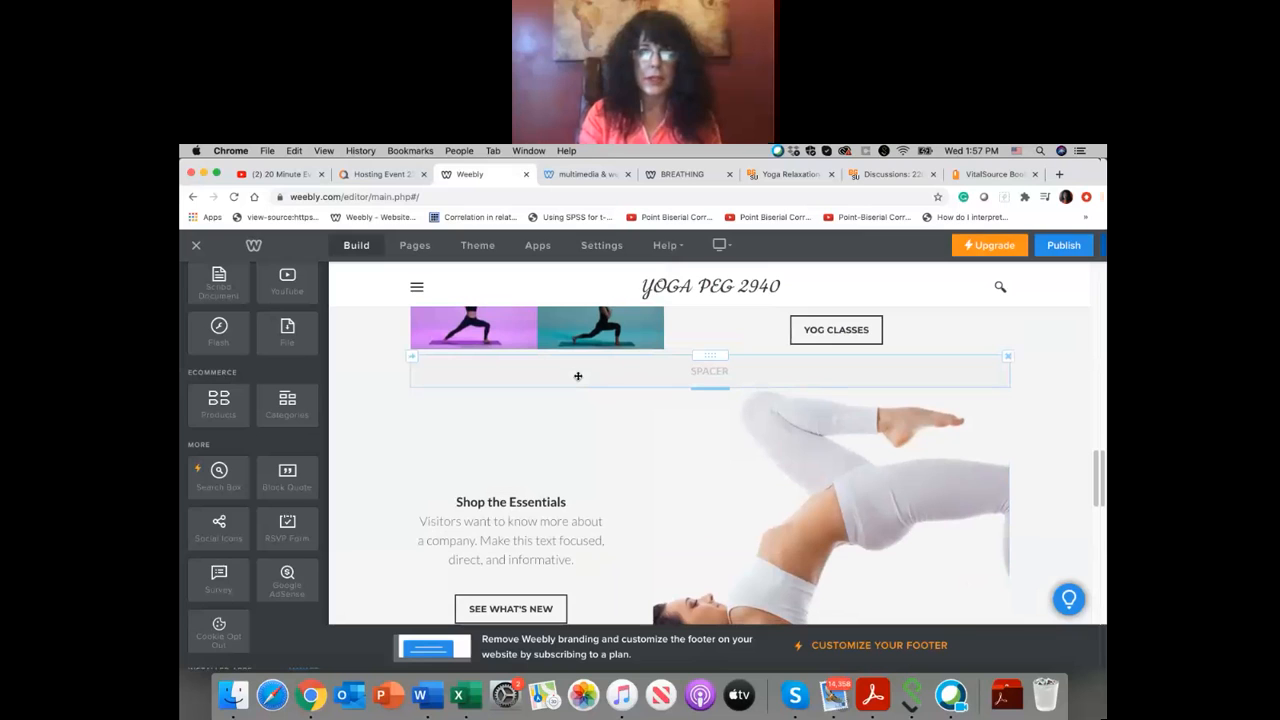
pyautogui.click(1008, 356)
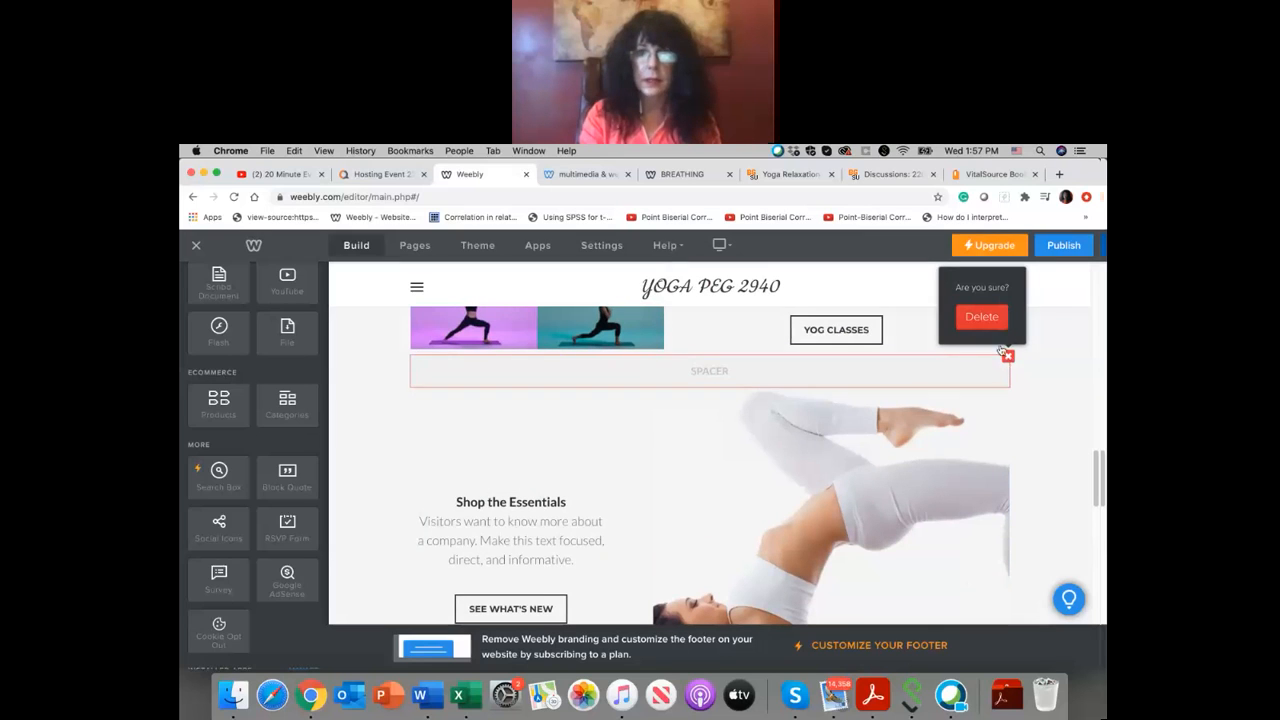
pyautogui.click(982, 318)
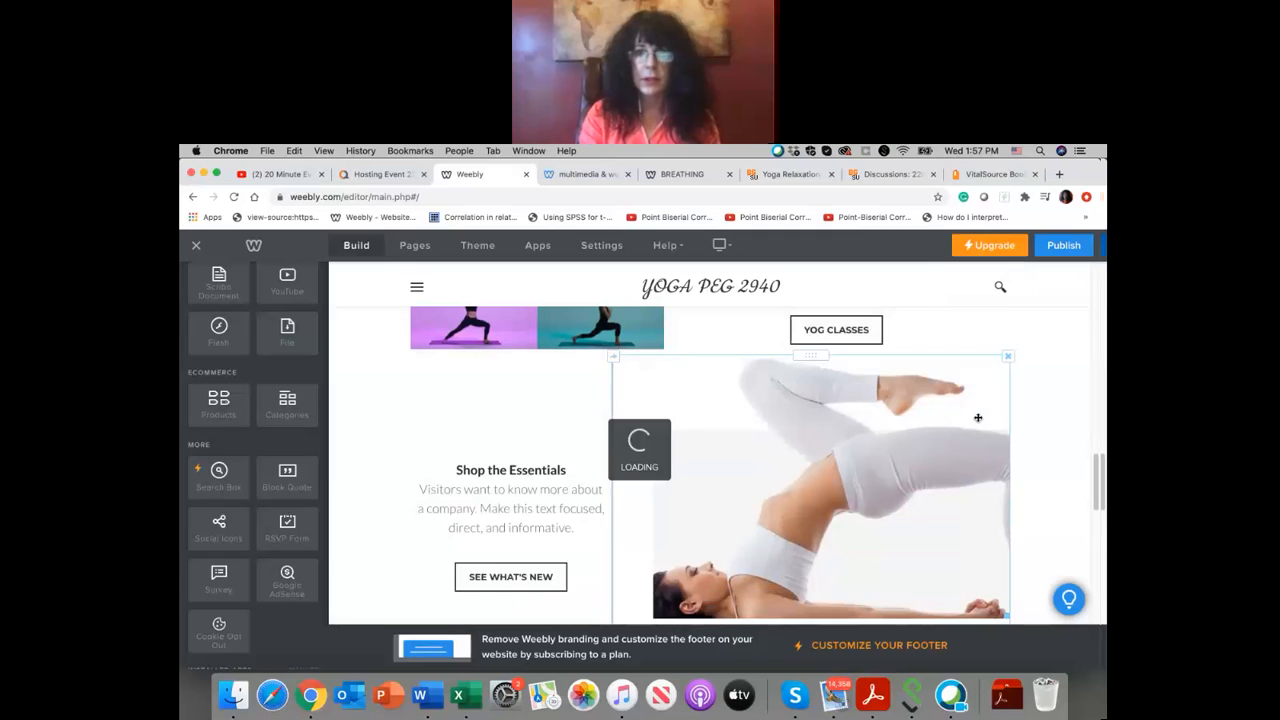
# Step: Delete the backbend photo beside "Shop the Essentials" and the tall spacer above that heading
pyautogui.scroll(-5, 973, 422)
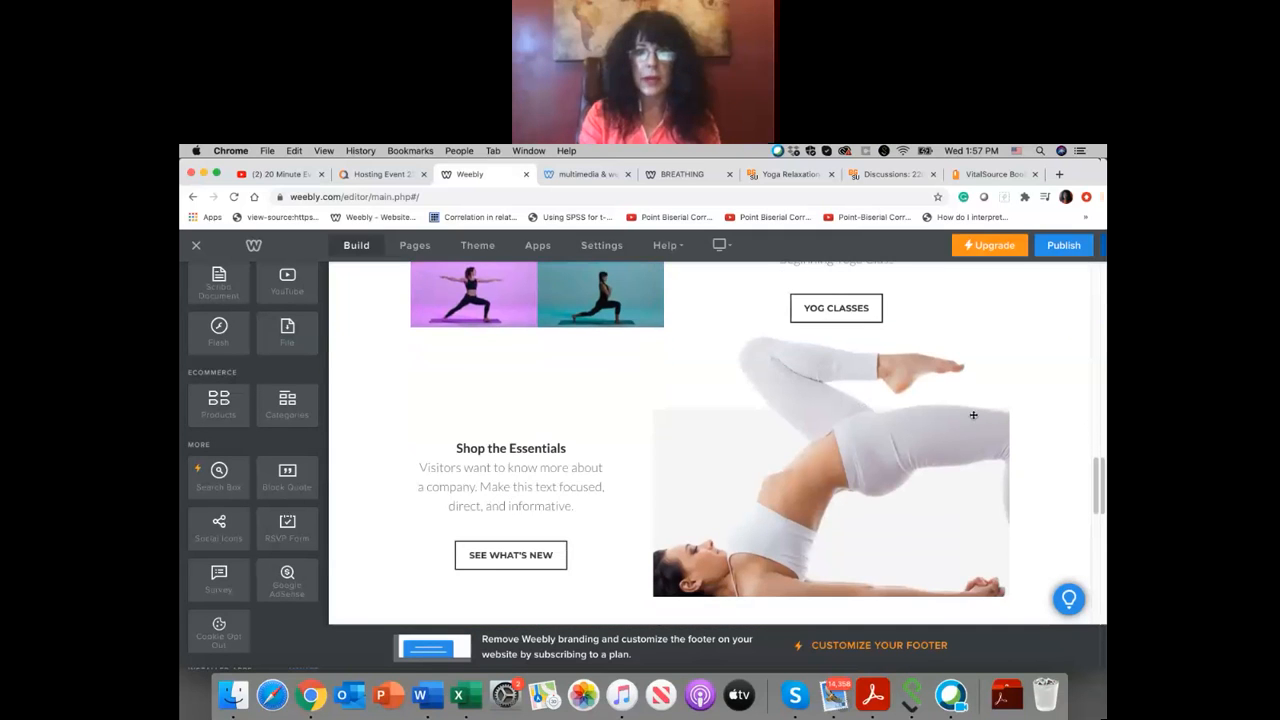
pyautogui.click(1007, 335)
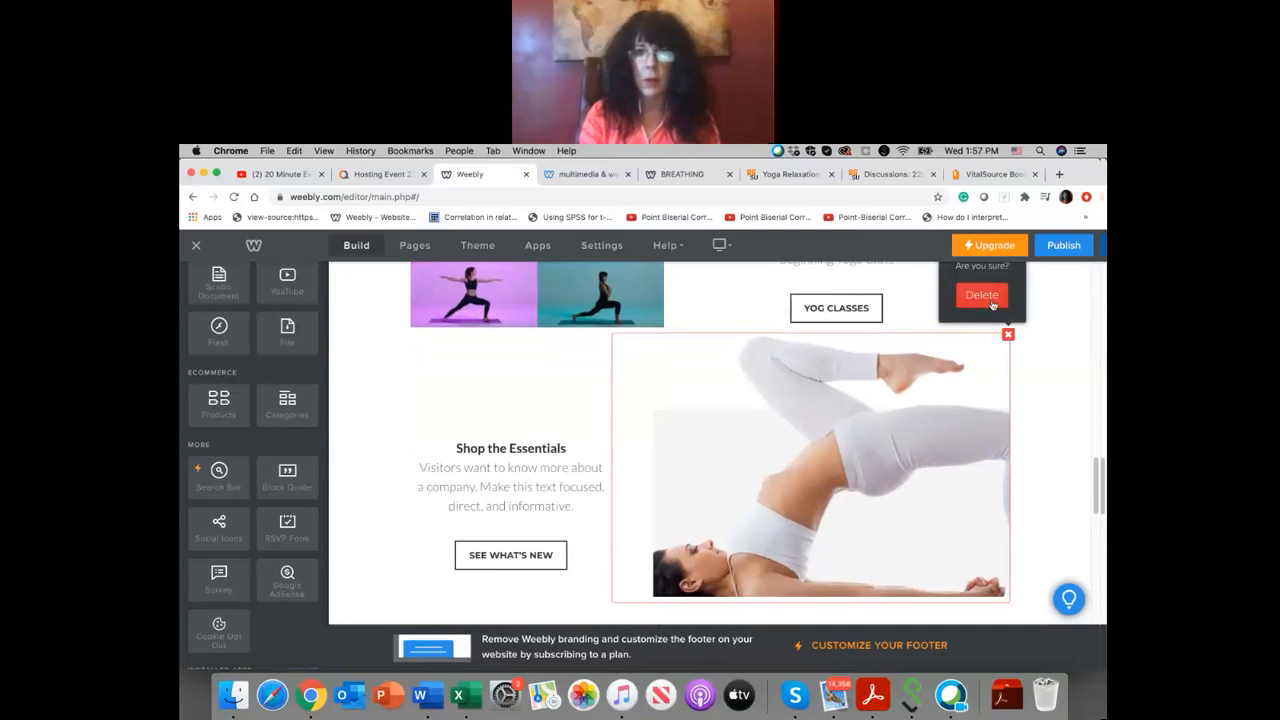
pyautogui.click(982, 296)
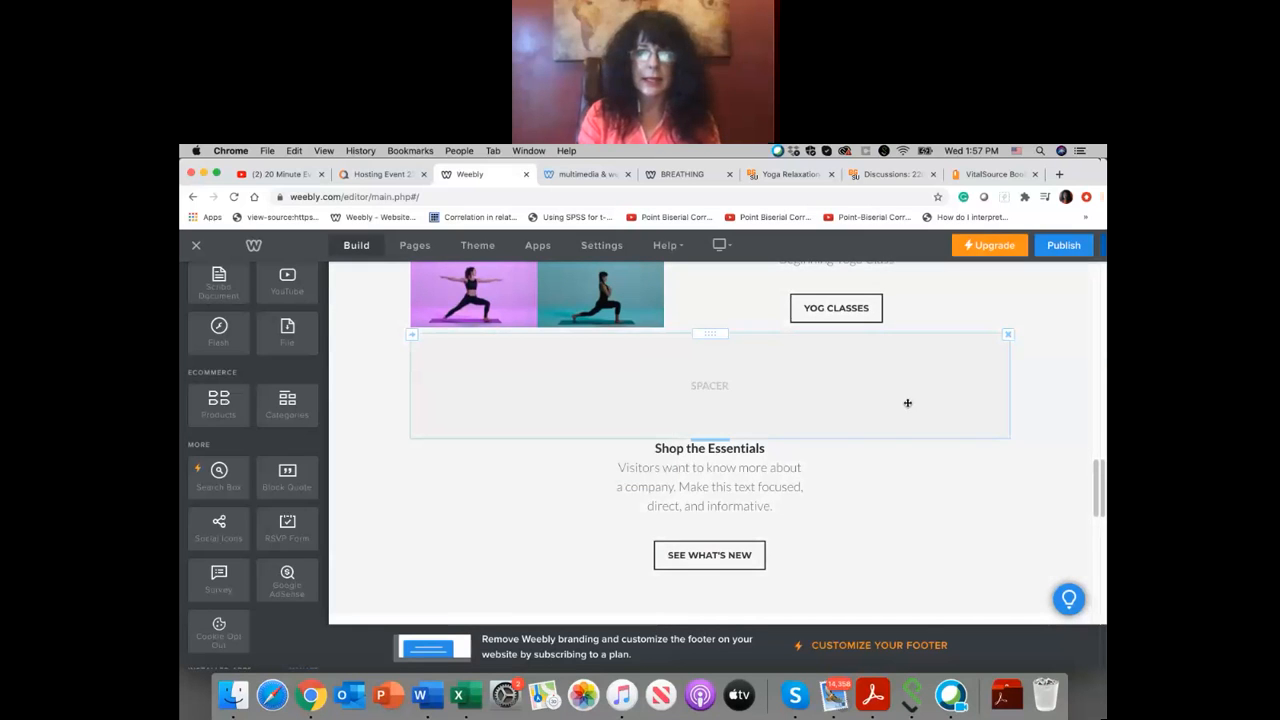
pyautogui.click(1008, 336)
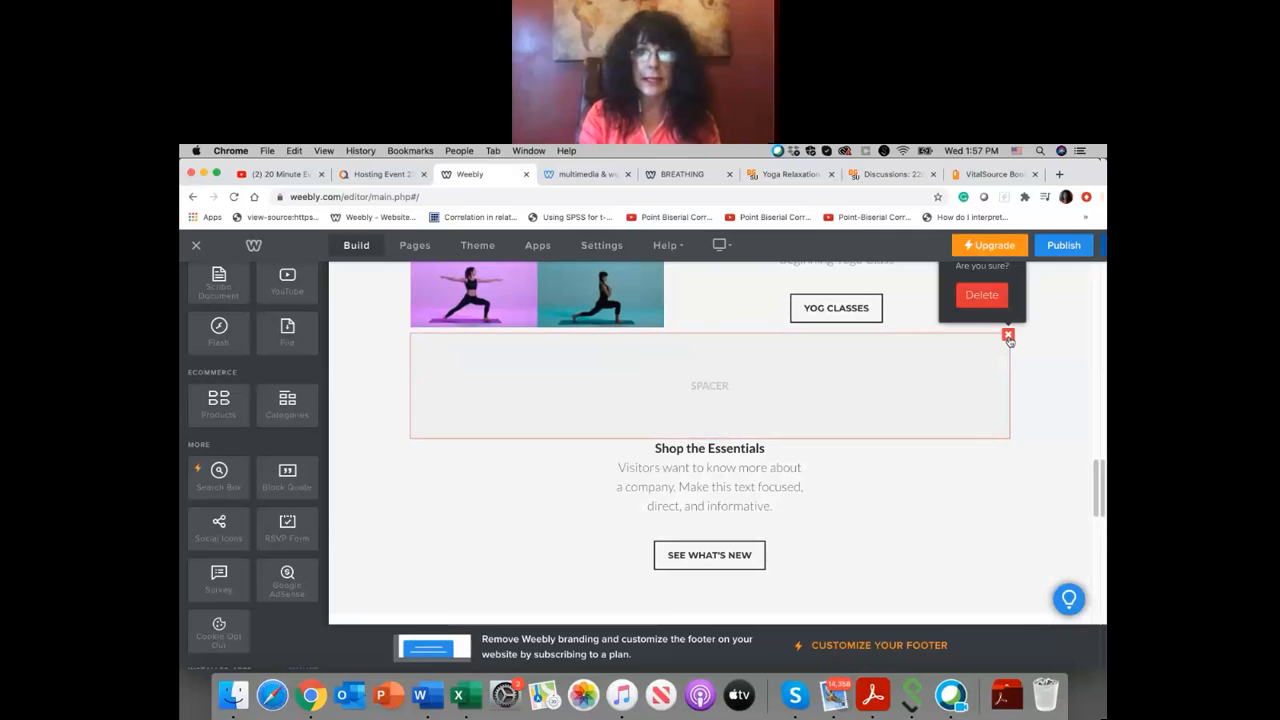
pyautogui.click(982, 295)
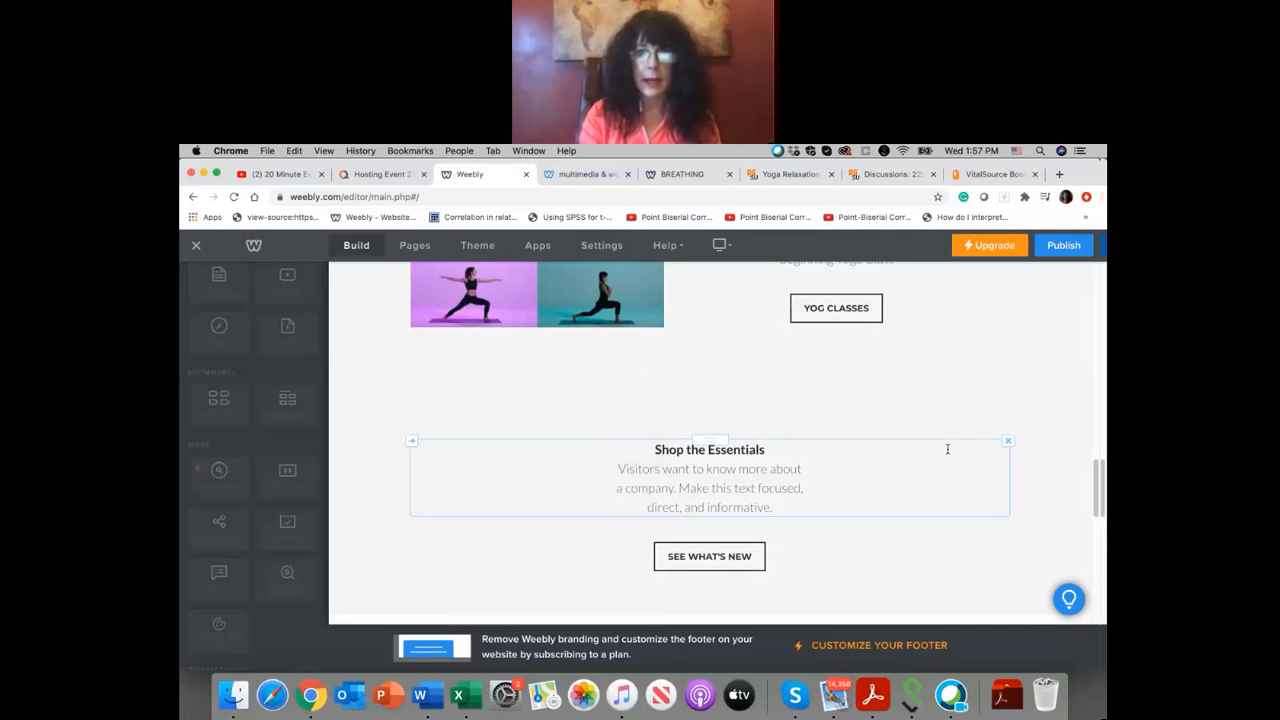
# Step: Delete the "SEE WHAT'S NEW" button and the "Shop the Essentials" text block
pyautogui.click(1007, 437)
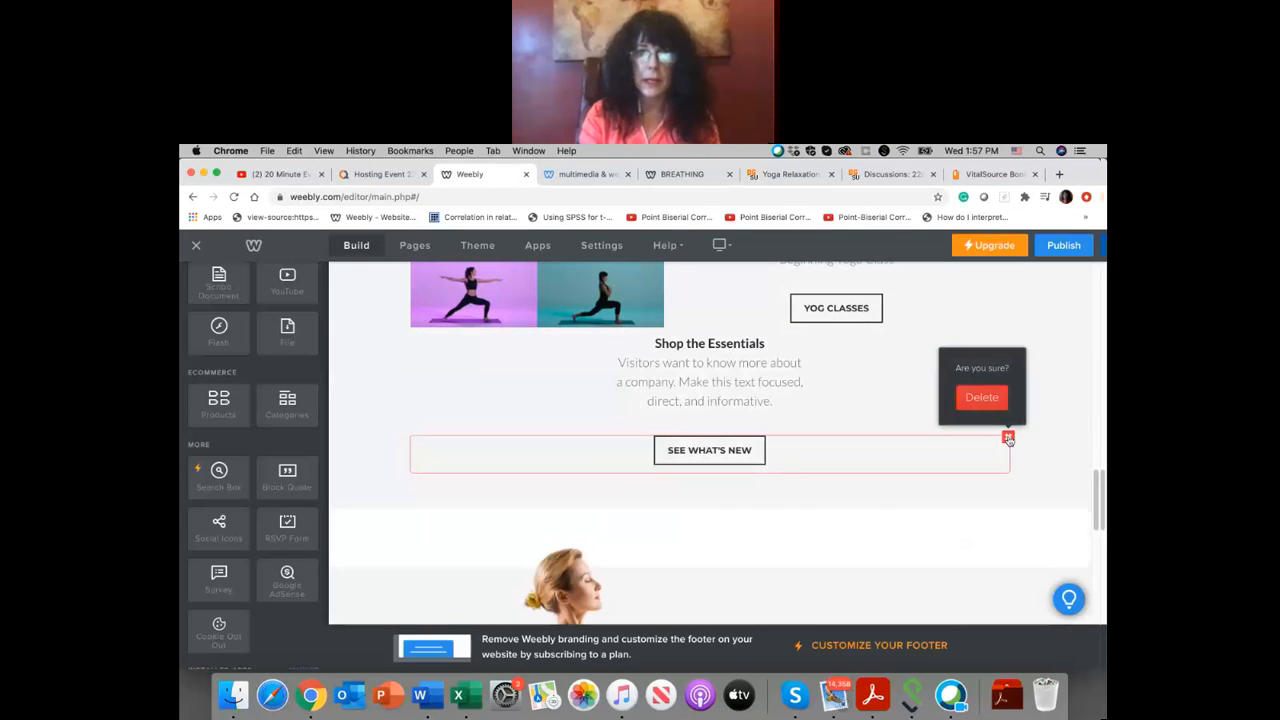
pyautogui.click(981, 398)
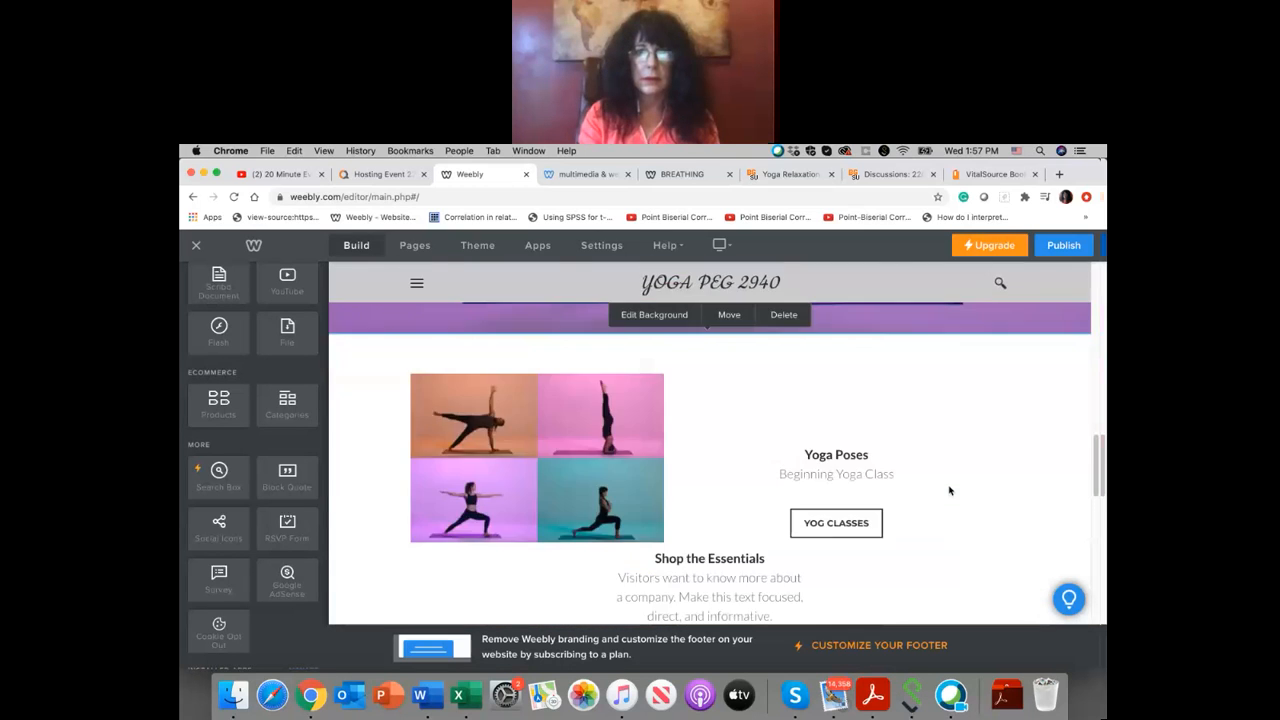
pyautogui.scroll(1, 922, 397)
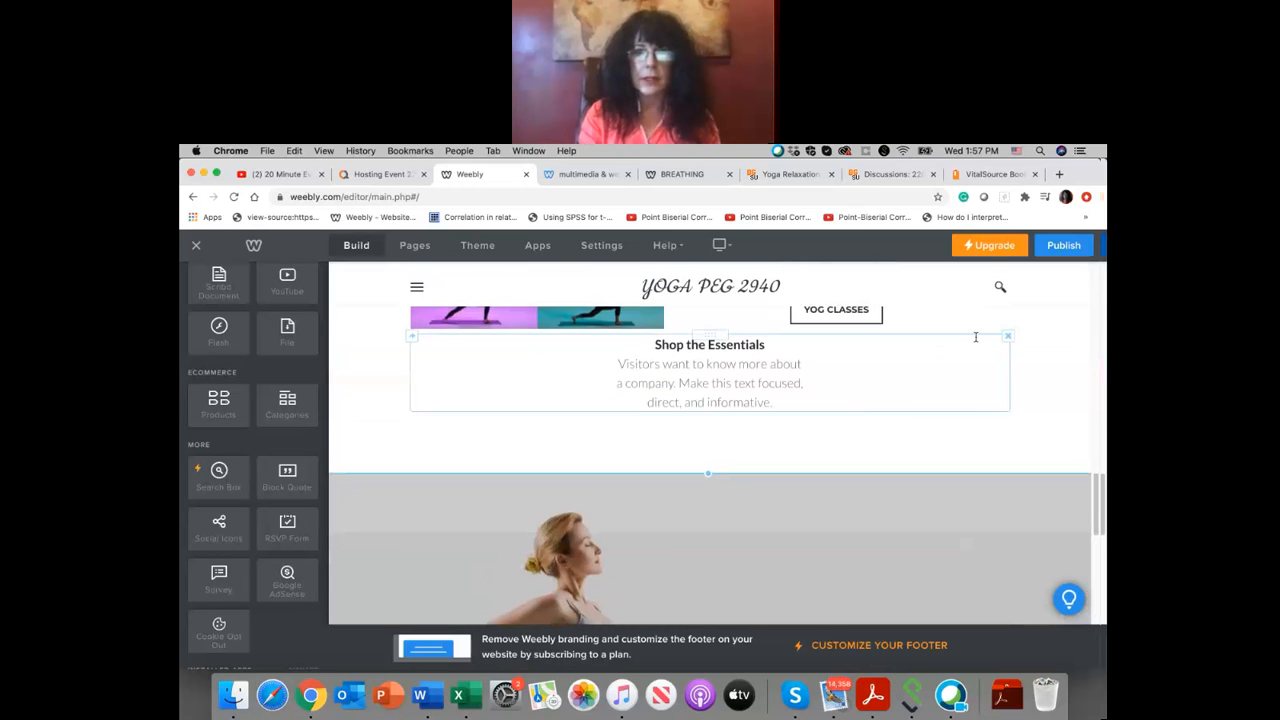
pyautogui.click(1008, 336)
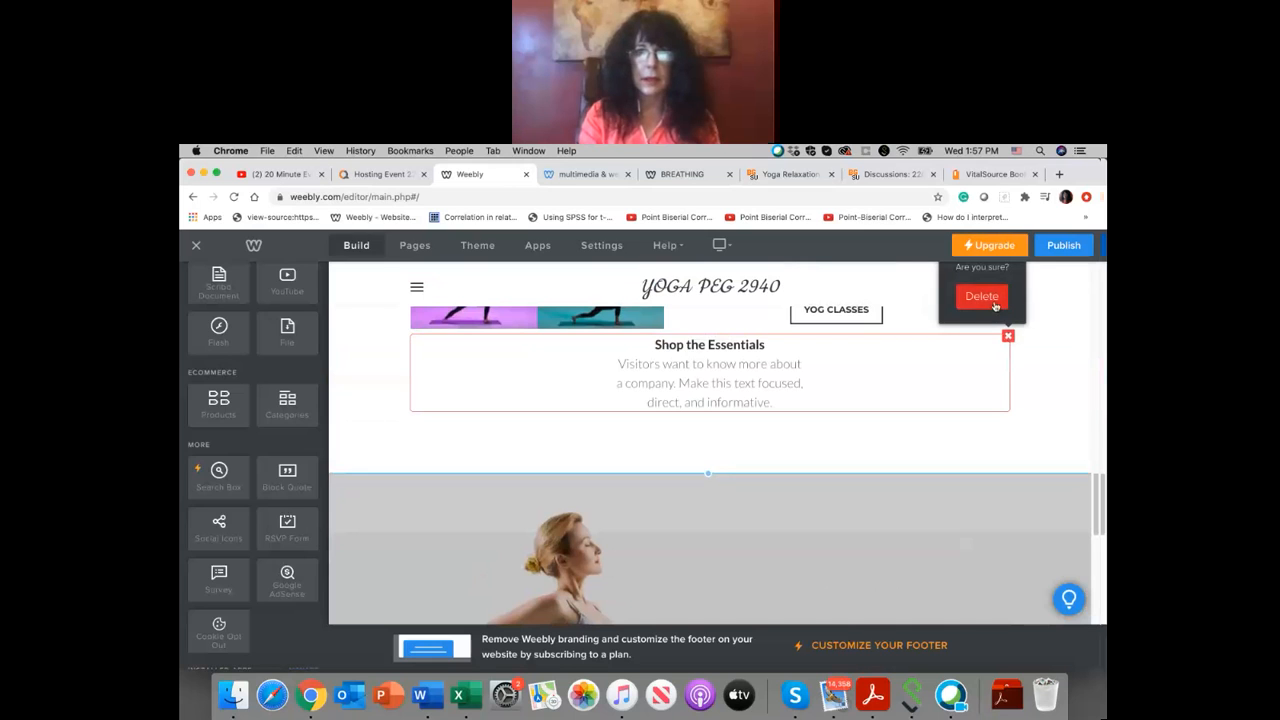
pyautogui.click(978, 306)
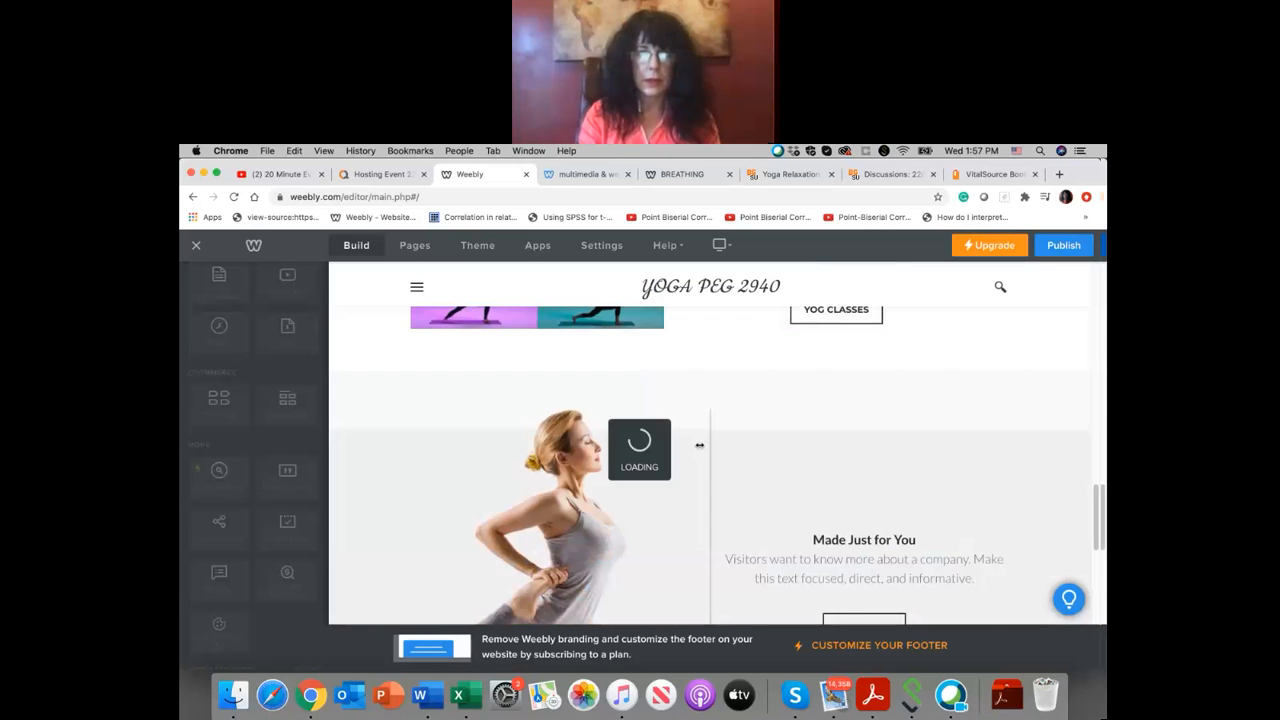
# Step: Change the Yoga Poses section's background color to purple #771df6, after trying pink #f61db3
pyautogui.scroll(3, 700, 445)
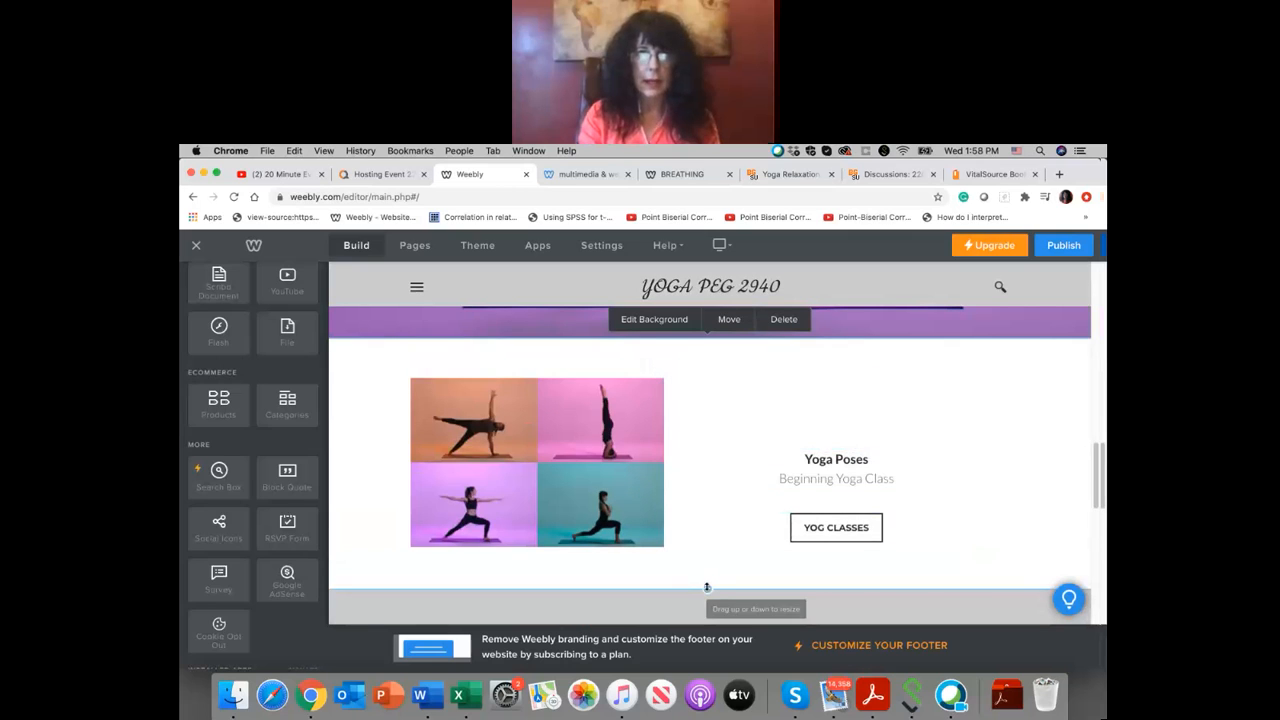
pyautogui.click(669, 329)
pyautogui.click(668, 338)
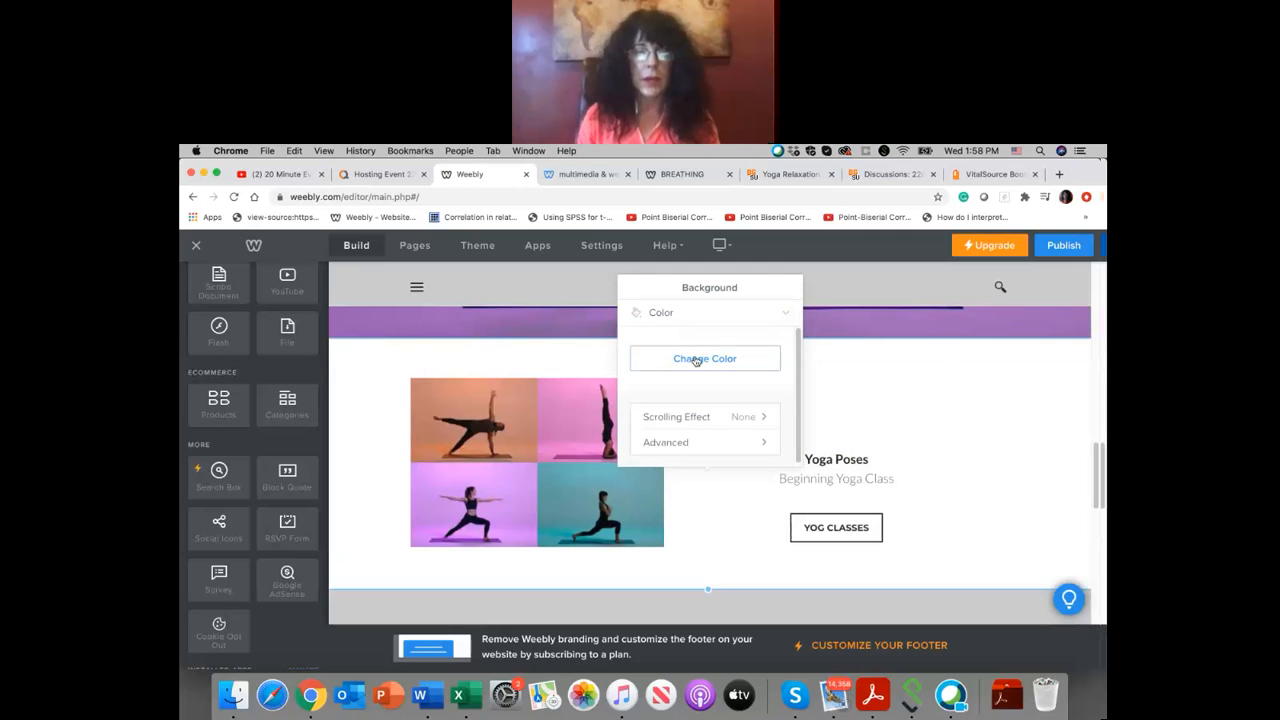
pyautogui.click(696, 359)
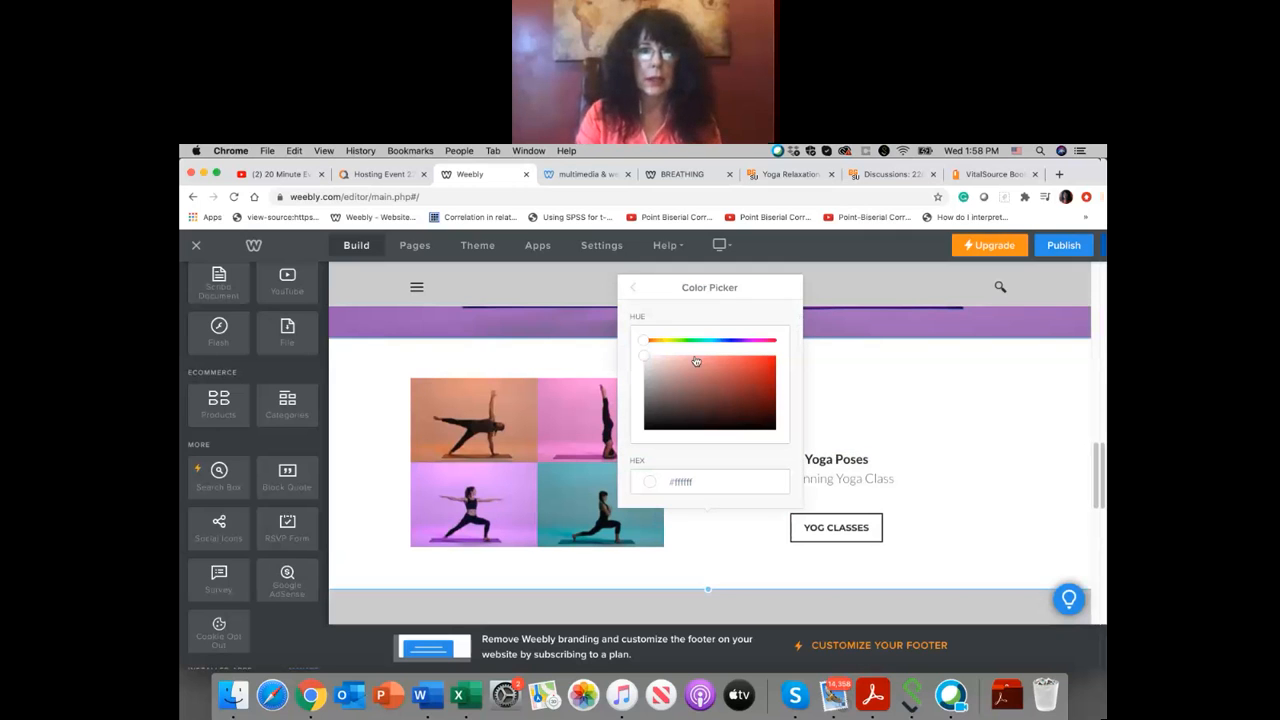
pyautogui.moveTo(650, 343); pyautogui.dragTo(760, 349)
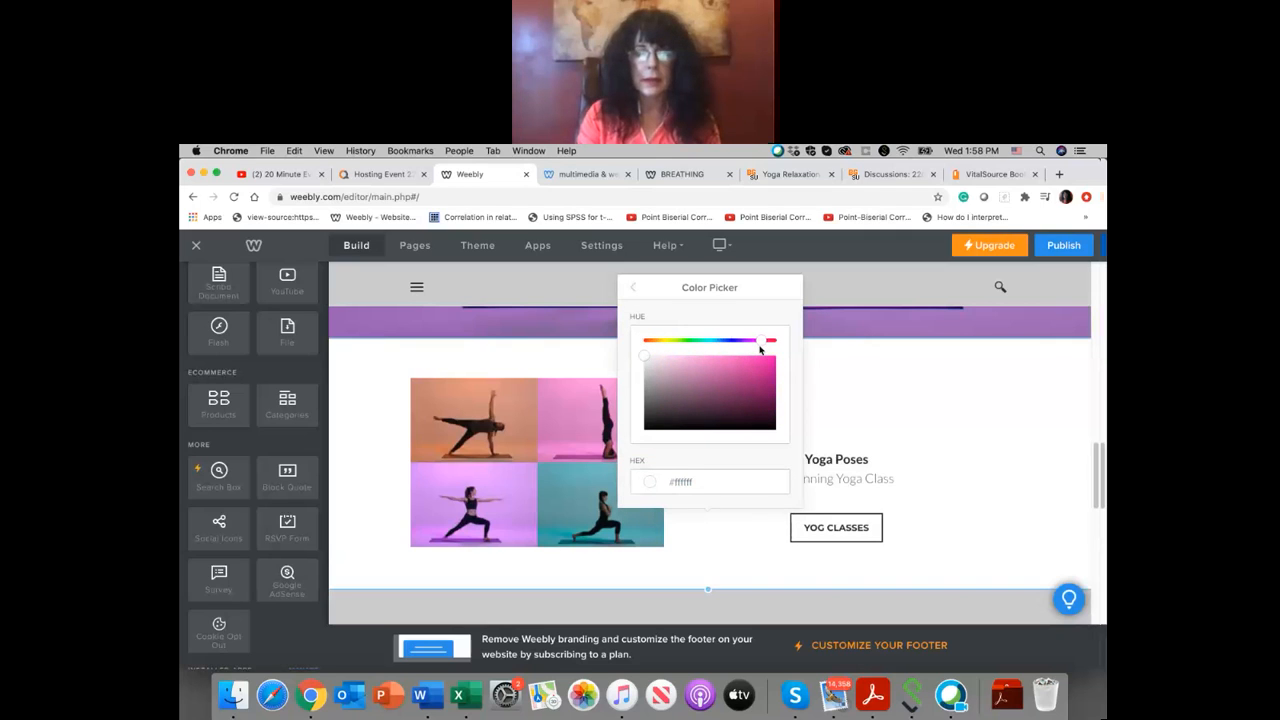
pyautogui.click(760, 362)
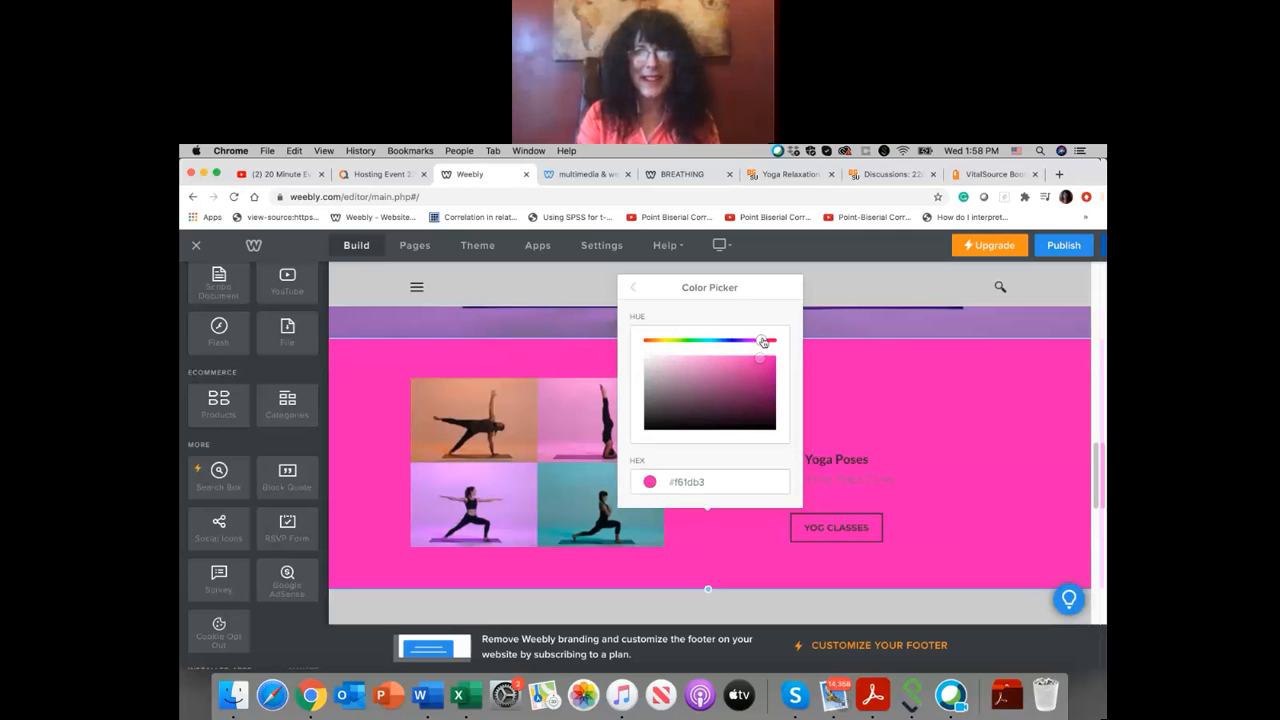
pyautogui.moveTo(762, 342); pyautogui.dragTo(743, 345)
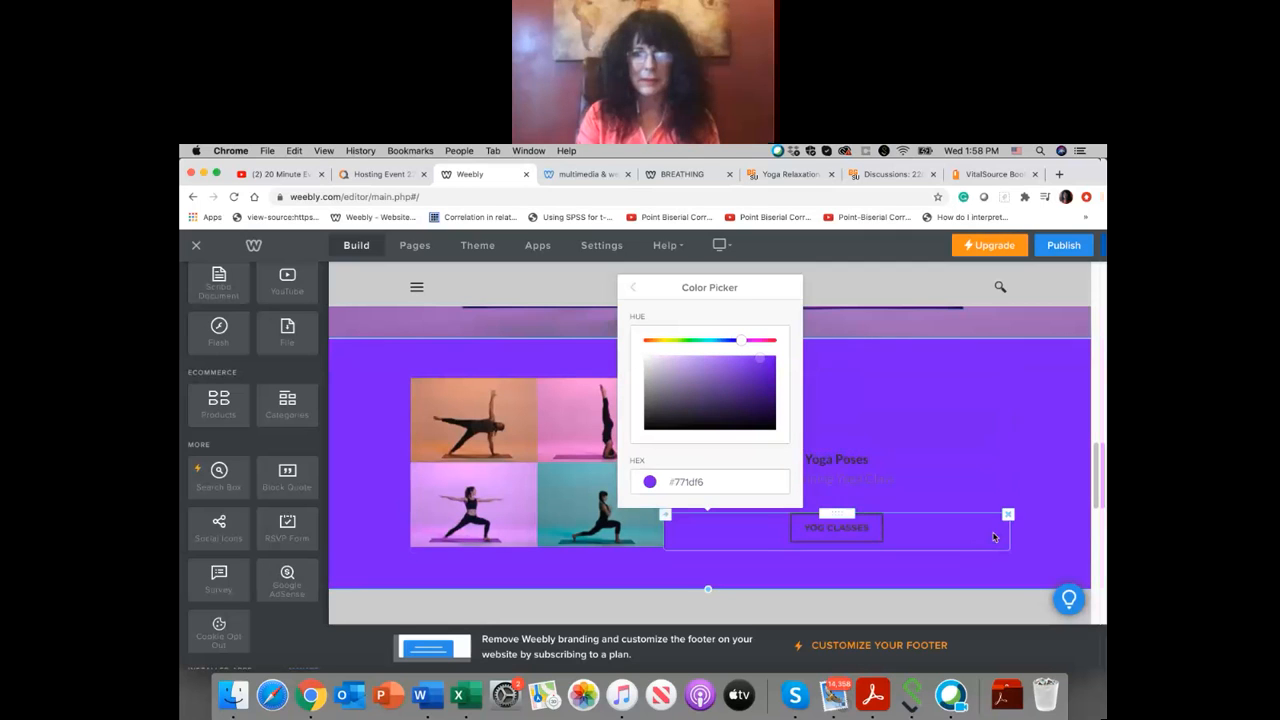
pyautogui.click(1082, 446)
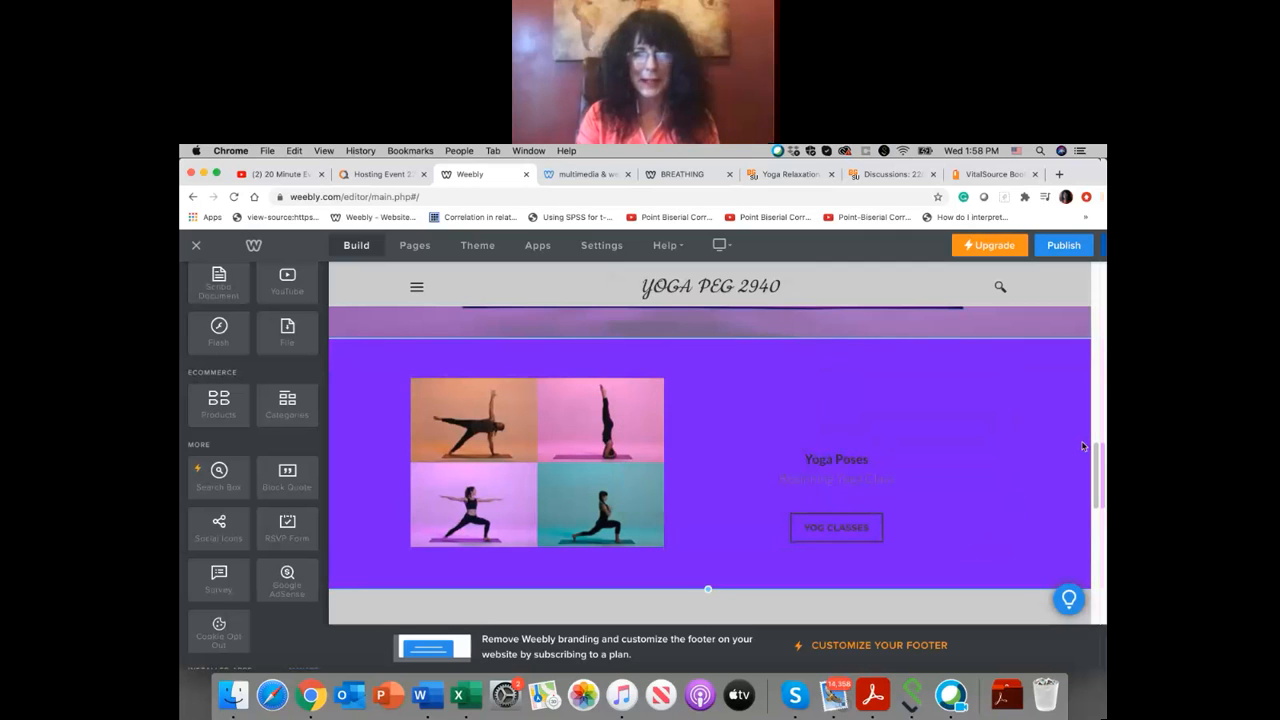
# Step: Recolor the "Beginning Yoga Class" text under "Yoga Poses" with the darkest swatch of the gray row
pyautogui.scroll(-2, 1009, 417)
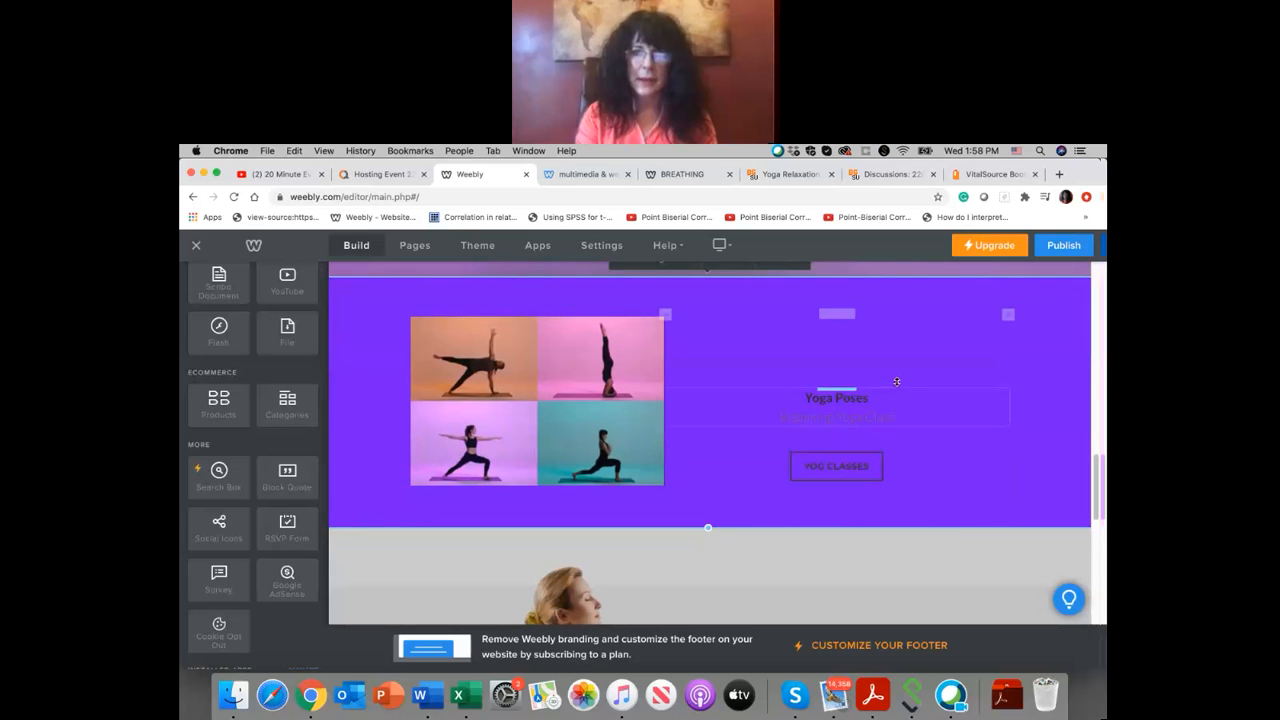
pyautogui.moveTo(902, 416); pyautogui.dragTo(787, 416)
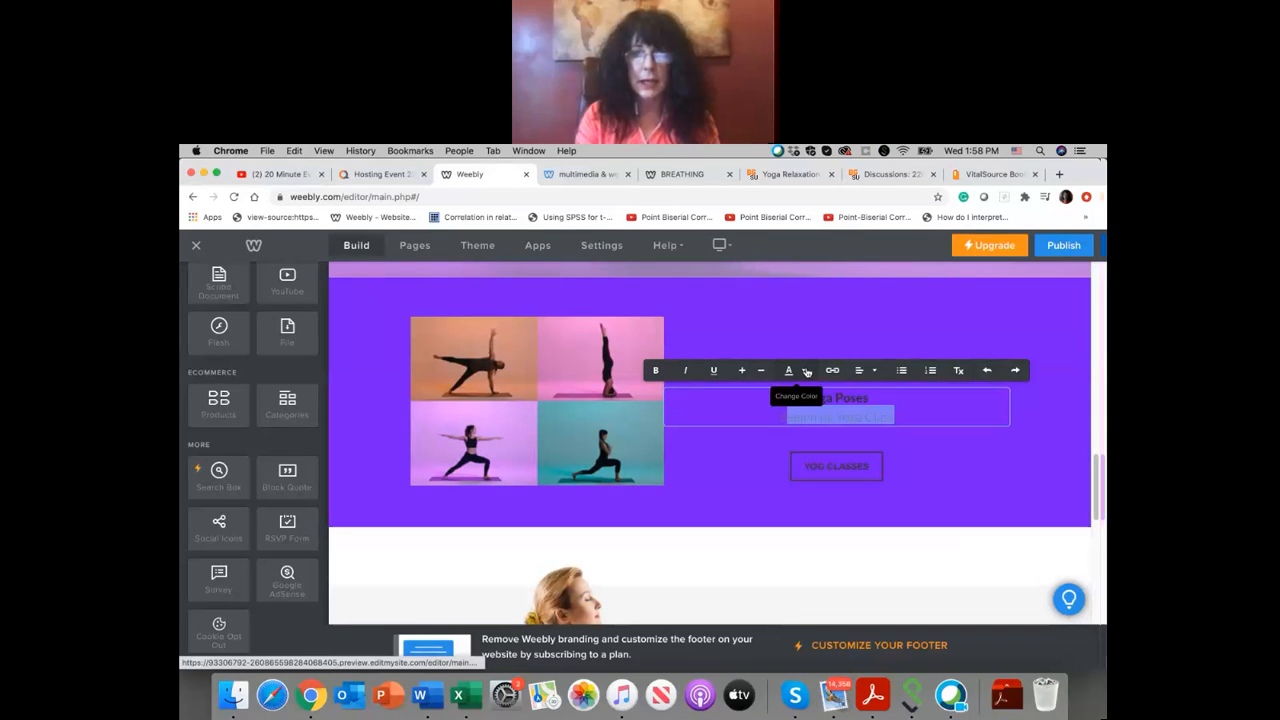
pyautogui.click(807, 372)
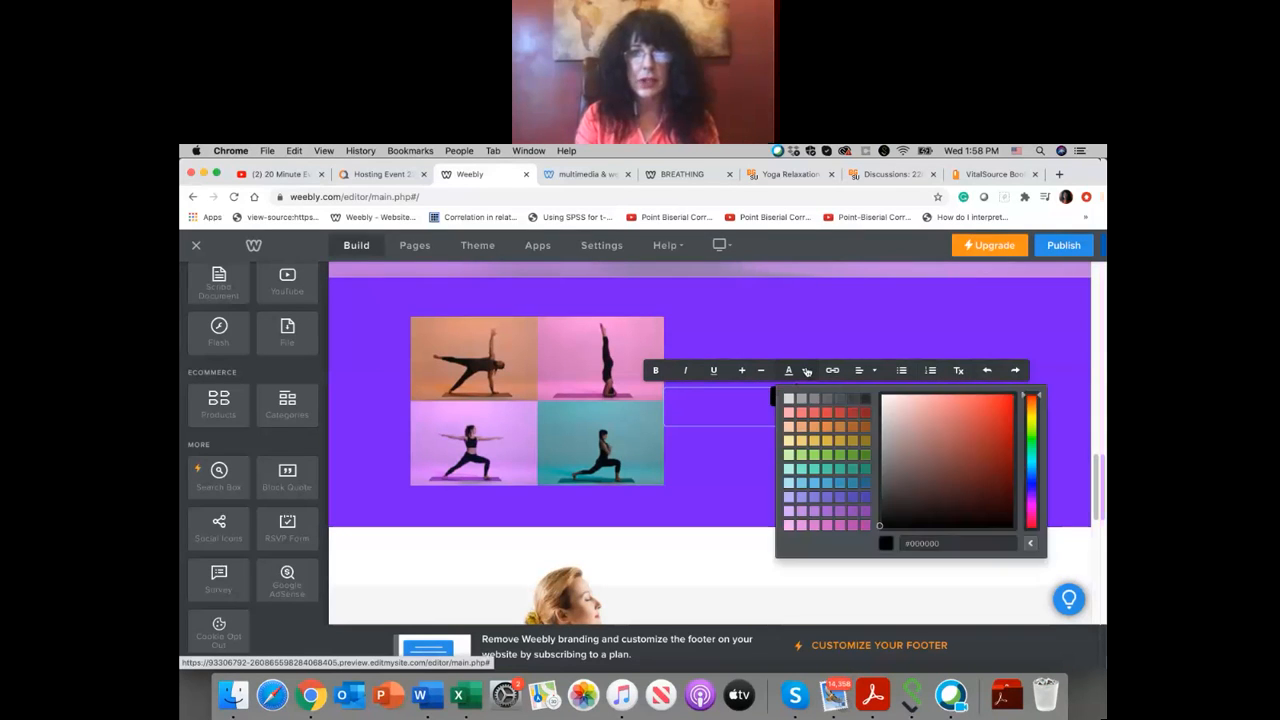
pyautogui.click(867, 404)
pyautogui.click(926, 410)
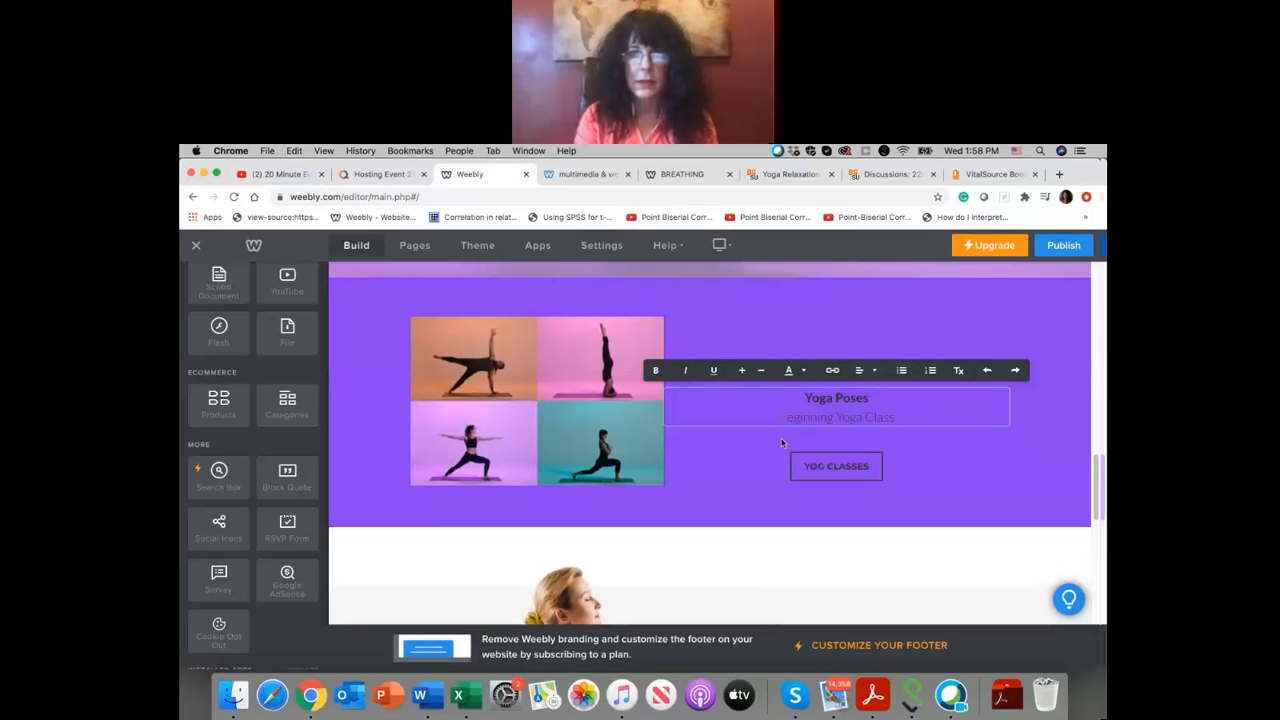
pyautogui.moveTo(776, 417); pyautogui.dragTo(905, 416)
pyautogui.click(805, 371)
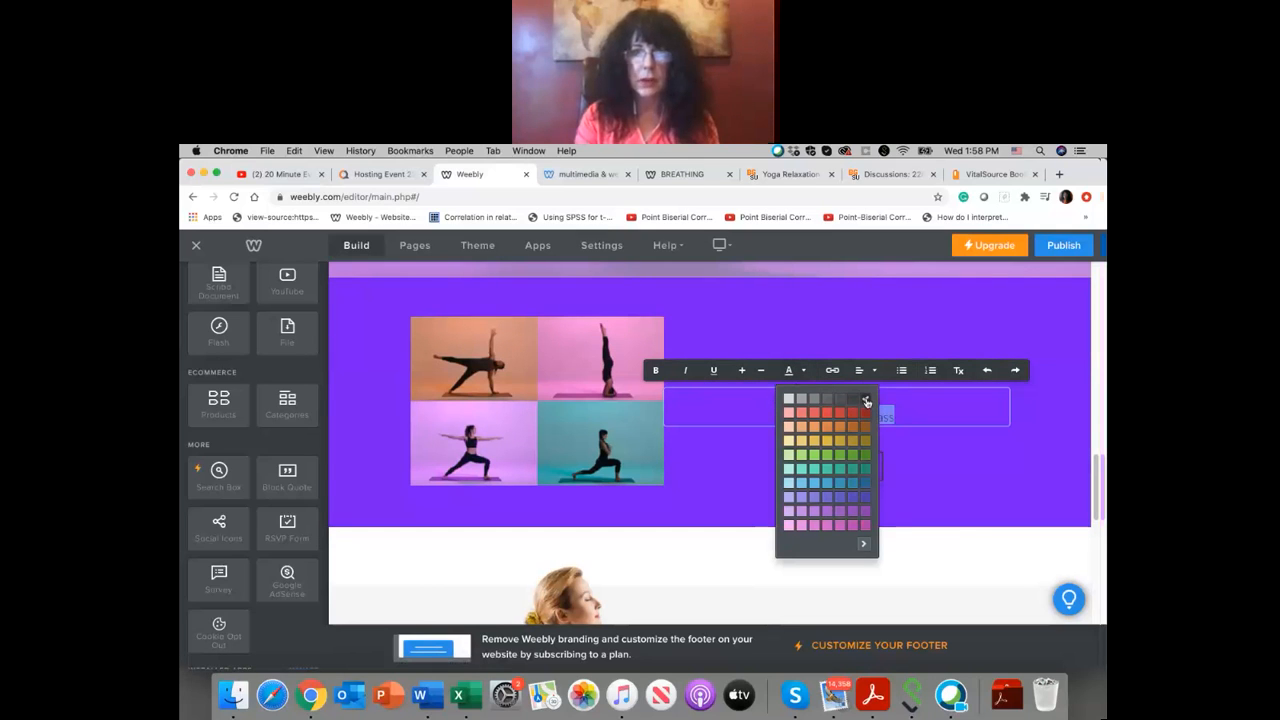
pyautogui.click(759, 444)
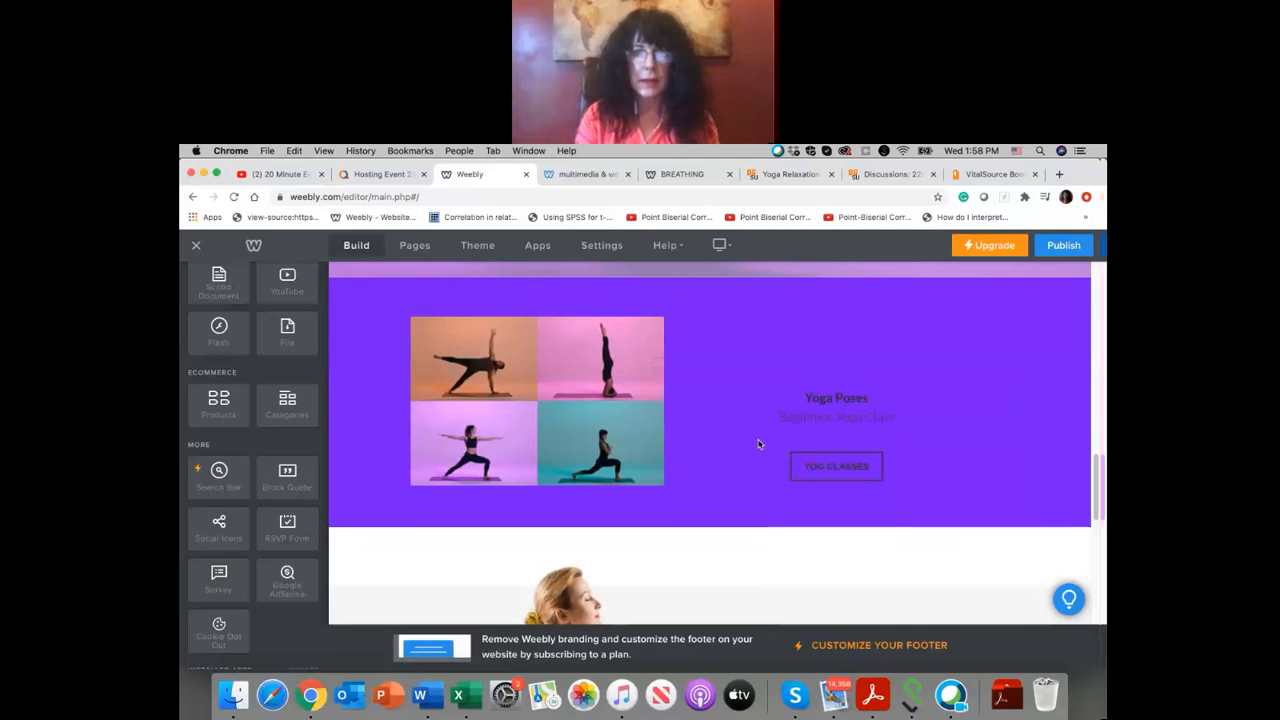
pyautogui.scroll(1, 697, 522)
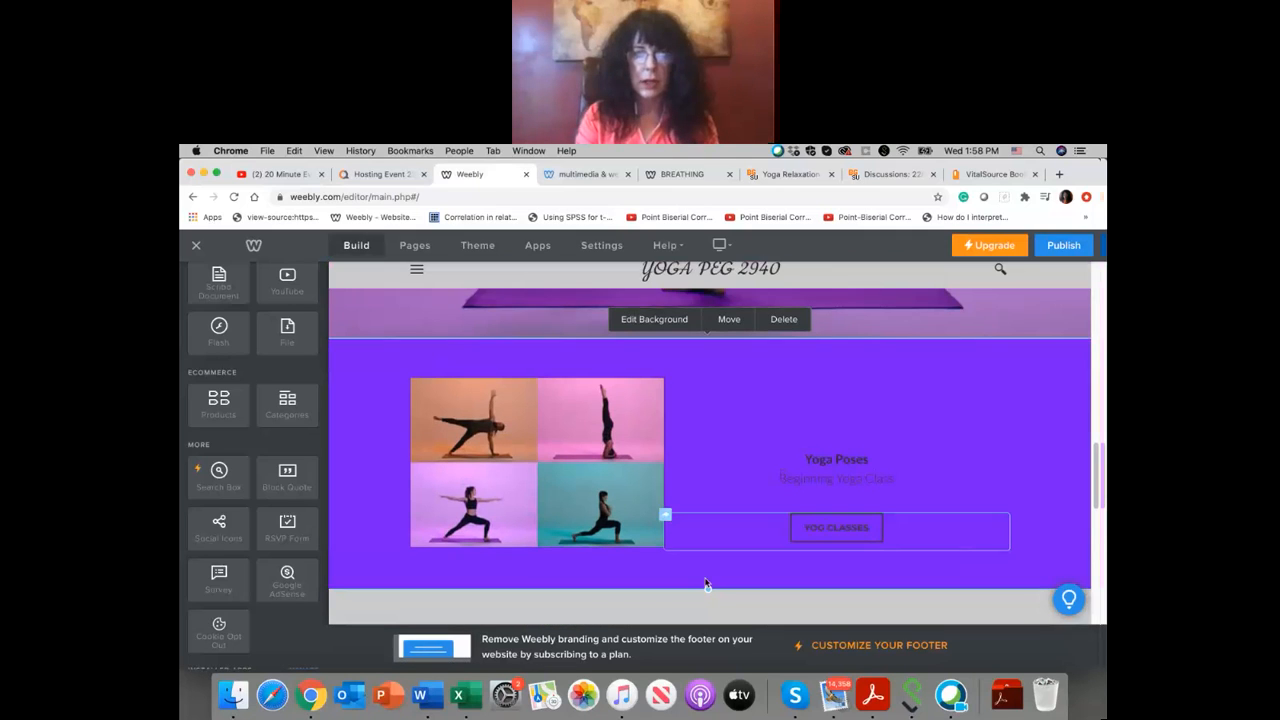
pyautogui.click(731, 530)
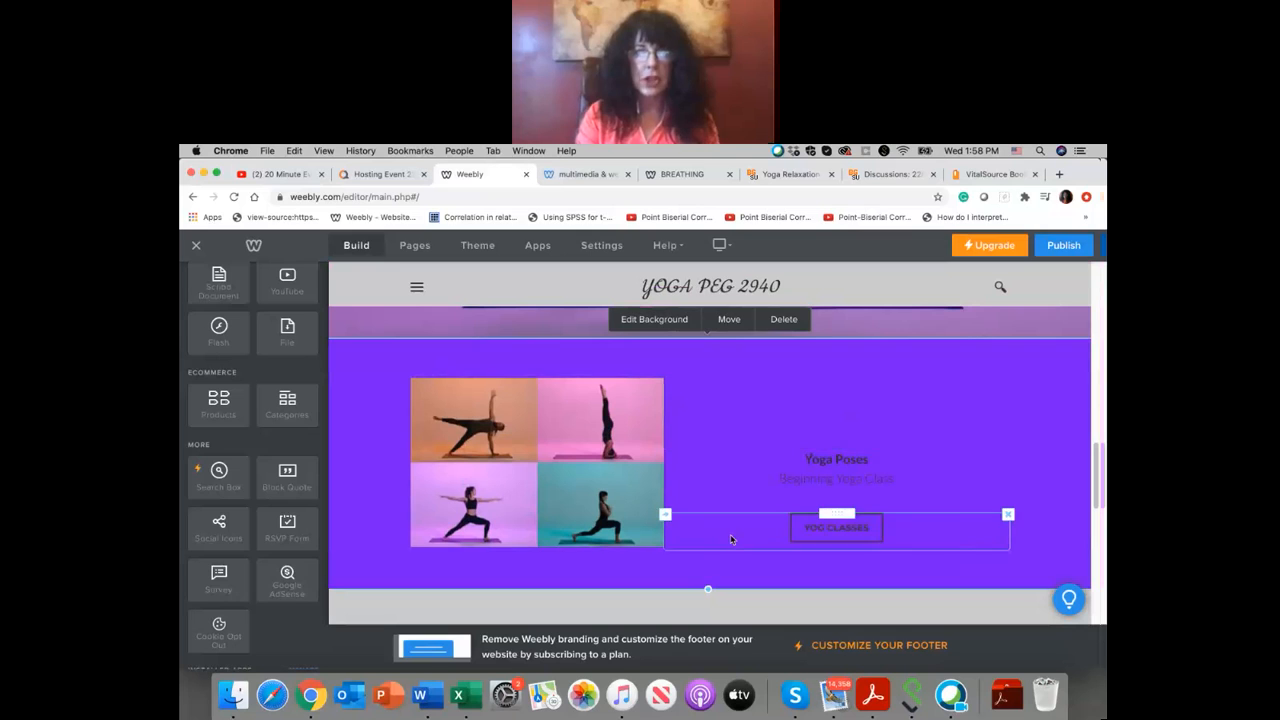
pyautogui.scroll(-1, 731, 537)
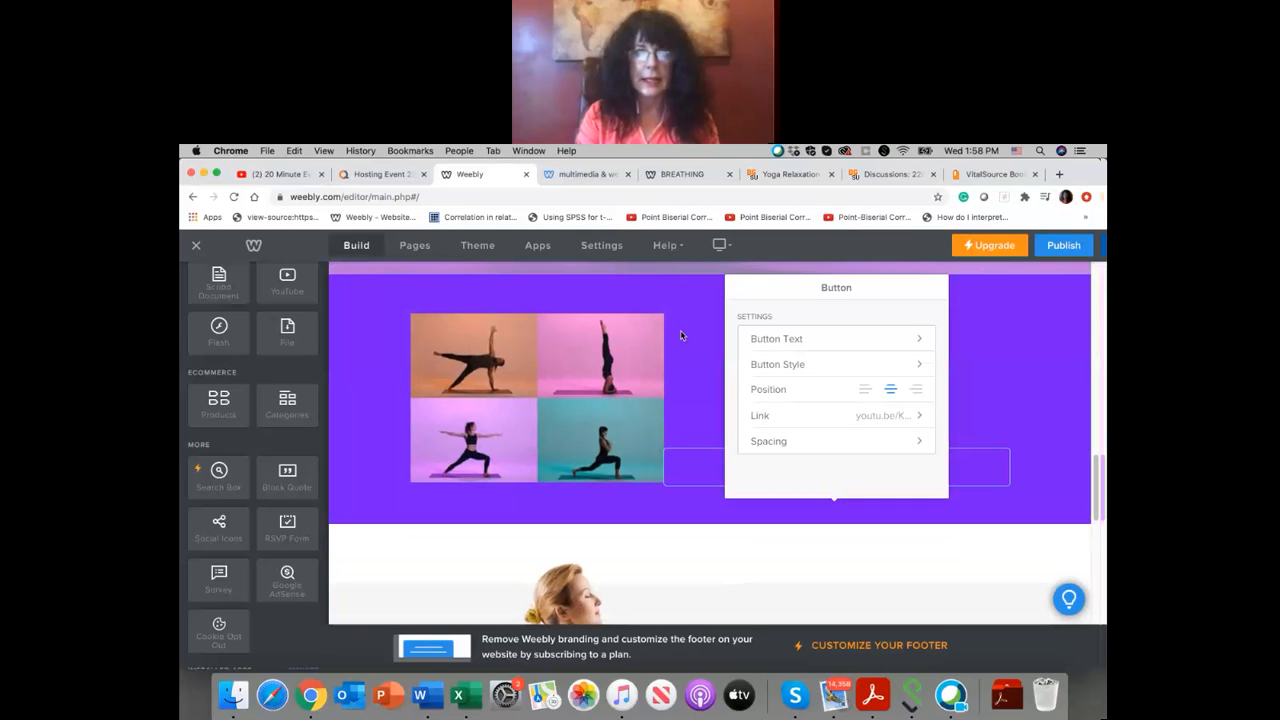
pyautogui.scroll(2, 680, 330)
pyautogui.click(684, 502)
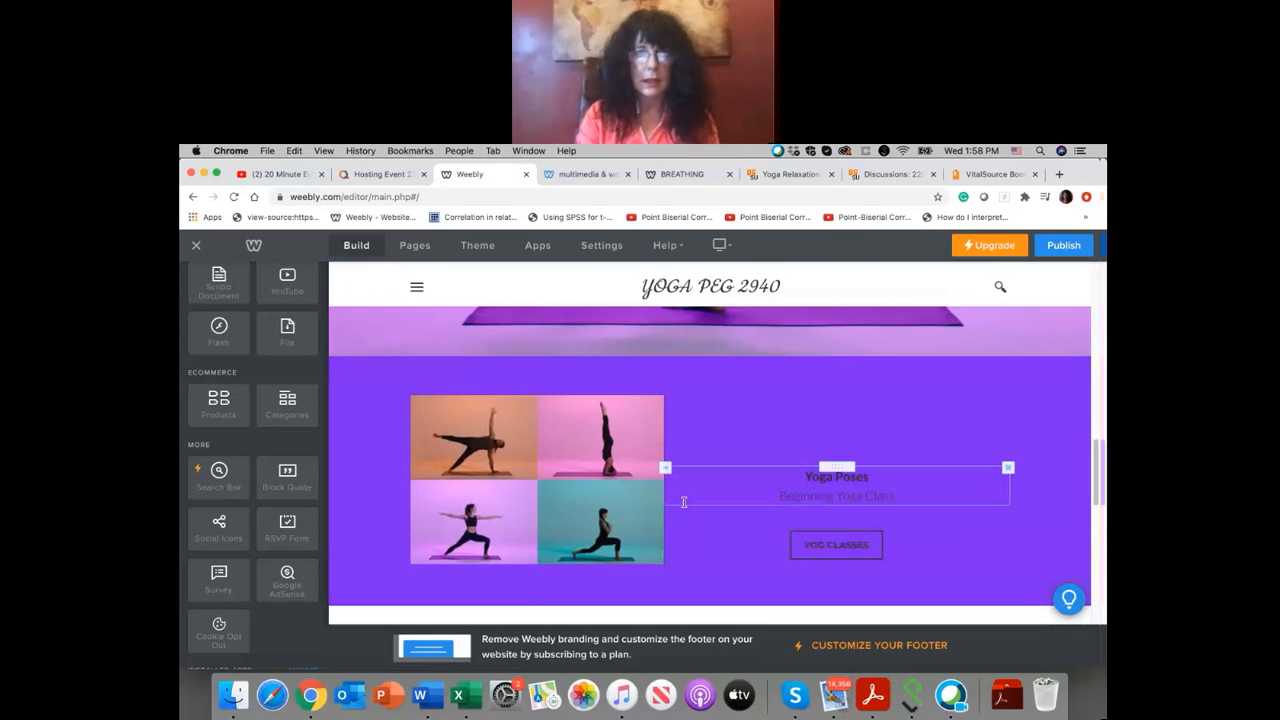
# Step: Change the Yoga Poses section's background color to bright blue #1dd6f6
pyautogui.scroll(-2, 680, 470)
pyautogui.scroll(2, 679, 456)
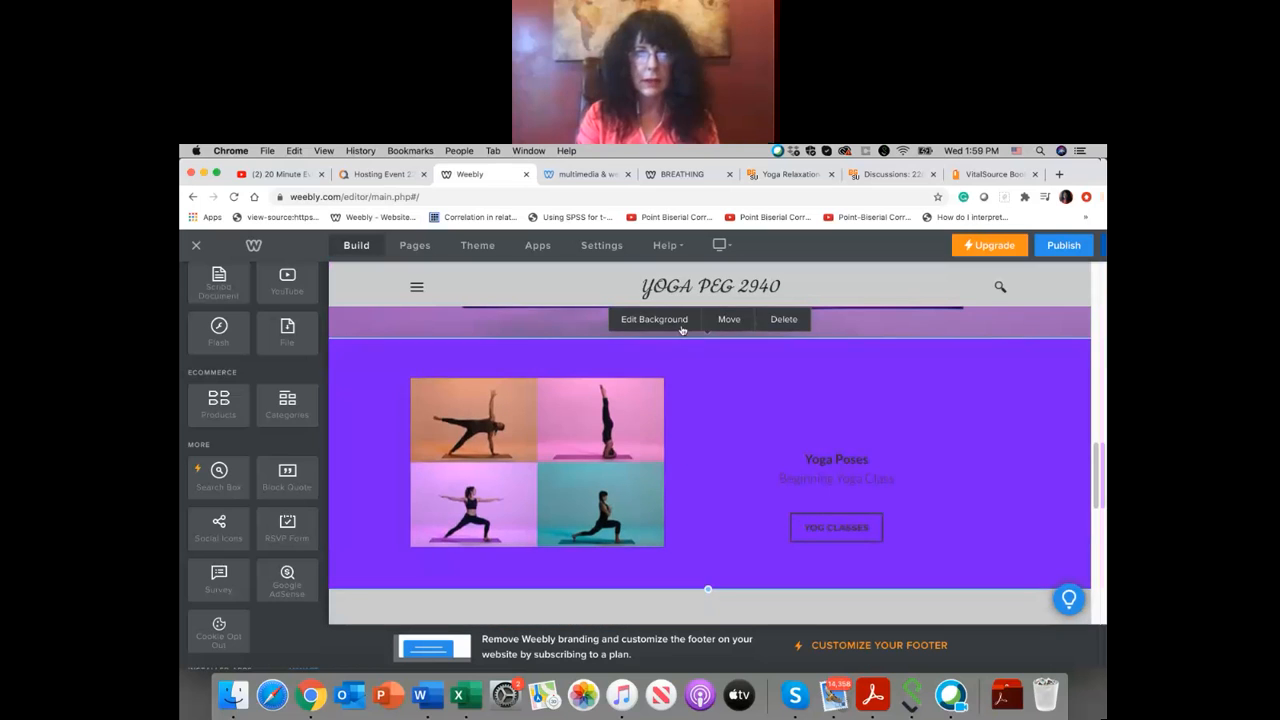
pyautogui.click(676, 321)
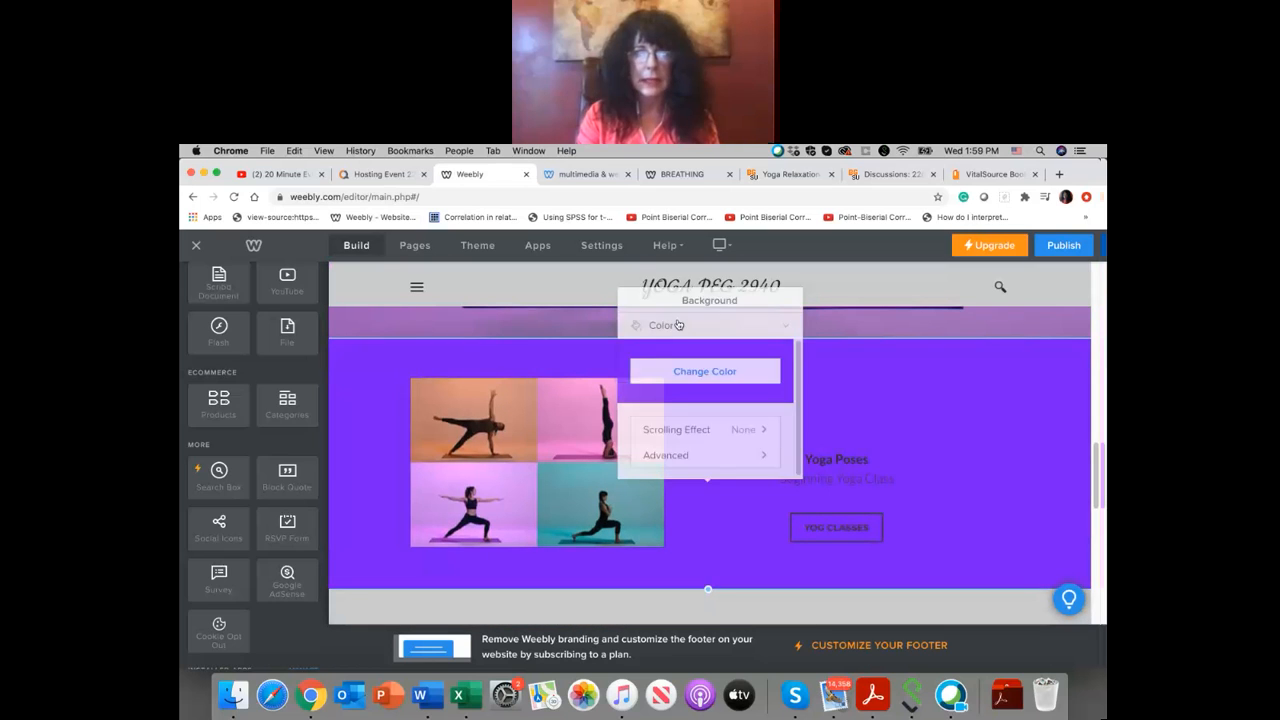
pyautogui.click(757, 359)
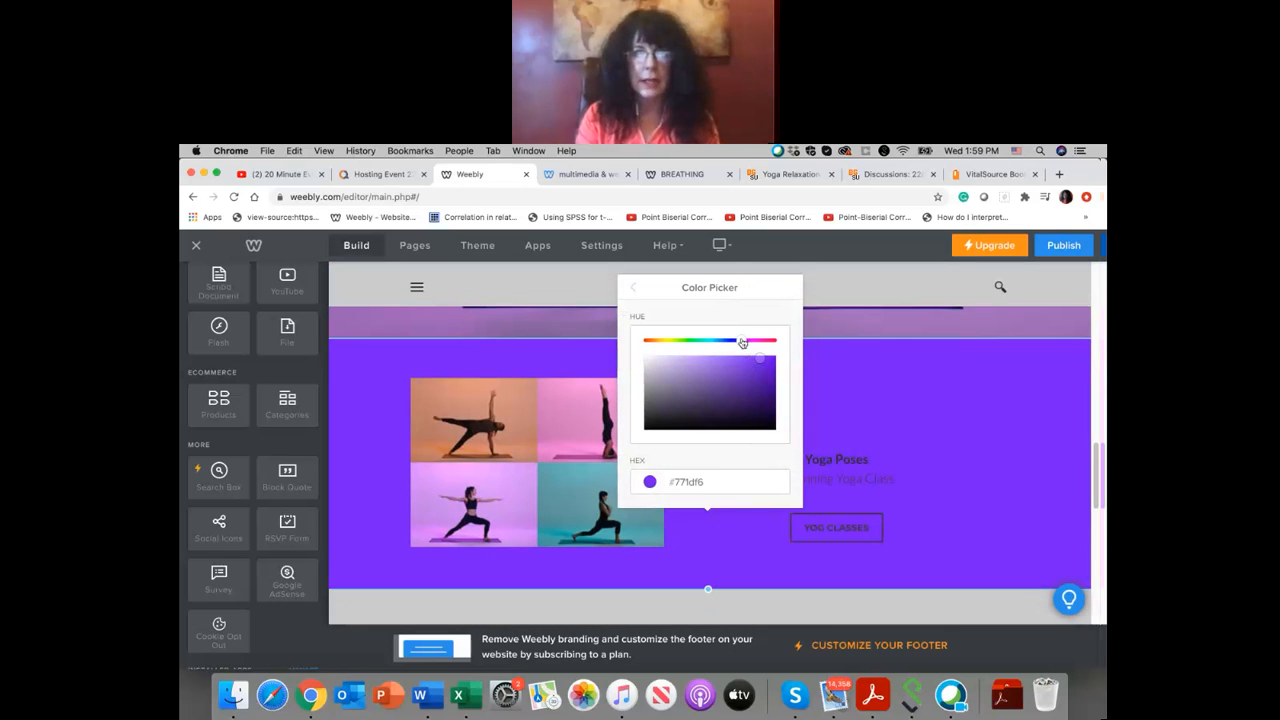
pyautogui.moveTo(737, 343)
pyautogui.mouseDown()
pyautogui.moveTo(699, 347)
pyautogui.moveTo(712, 344)
pyautogui.mouseUp()
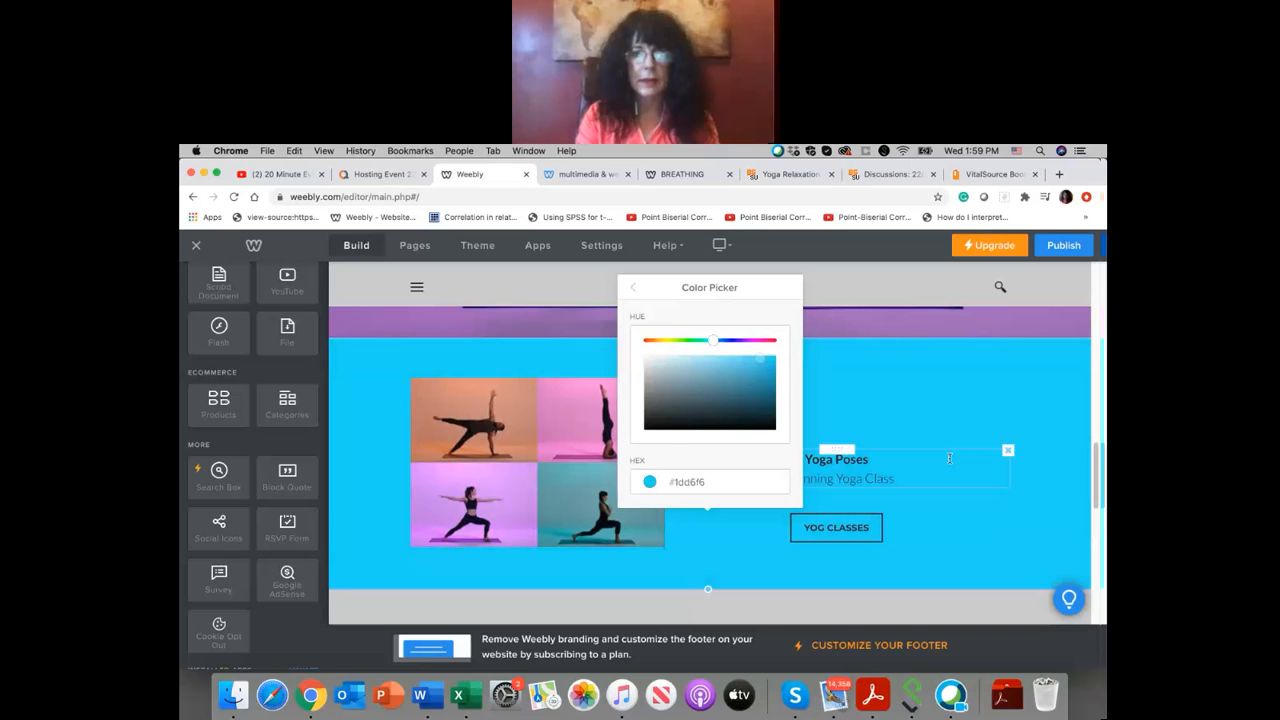
pyautogui.click(889, 386)
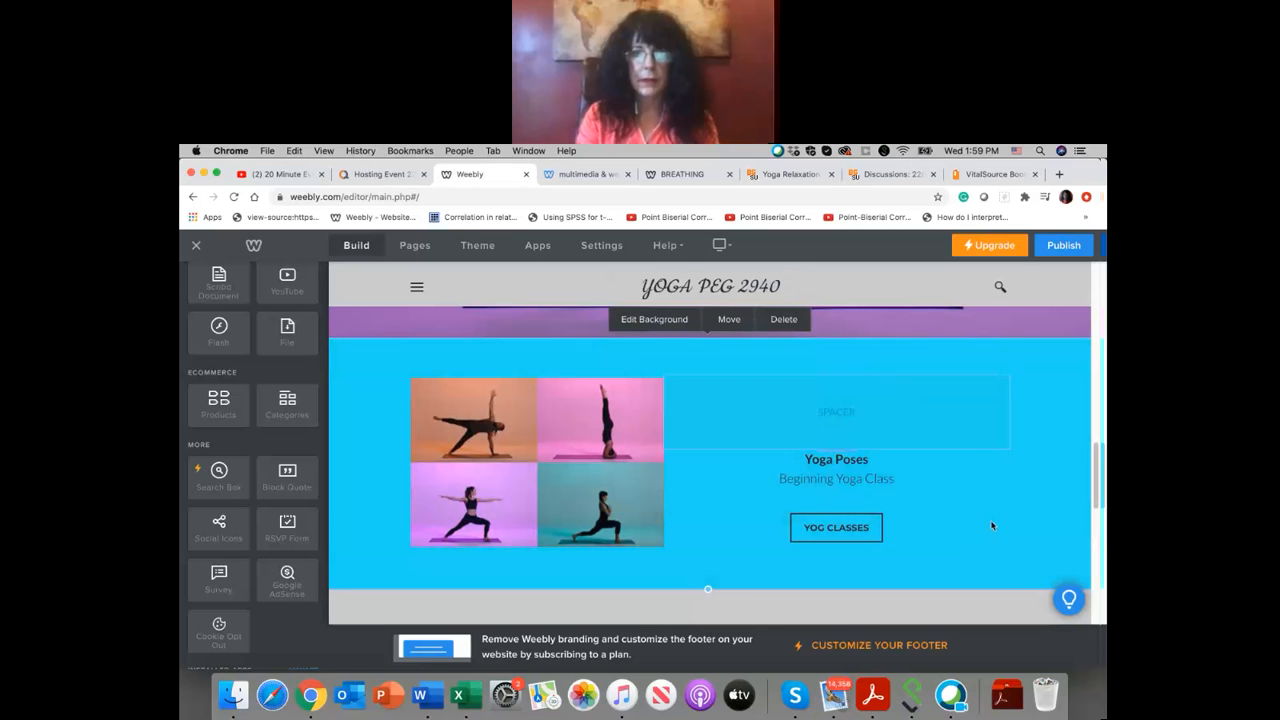
# Step: Replace the "Made Just for You" heading beside the stretching woman's photo with "POWER YOGA"
pyautogui.scroll(-10, 992, 524)
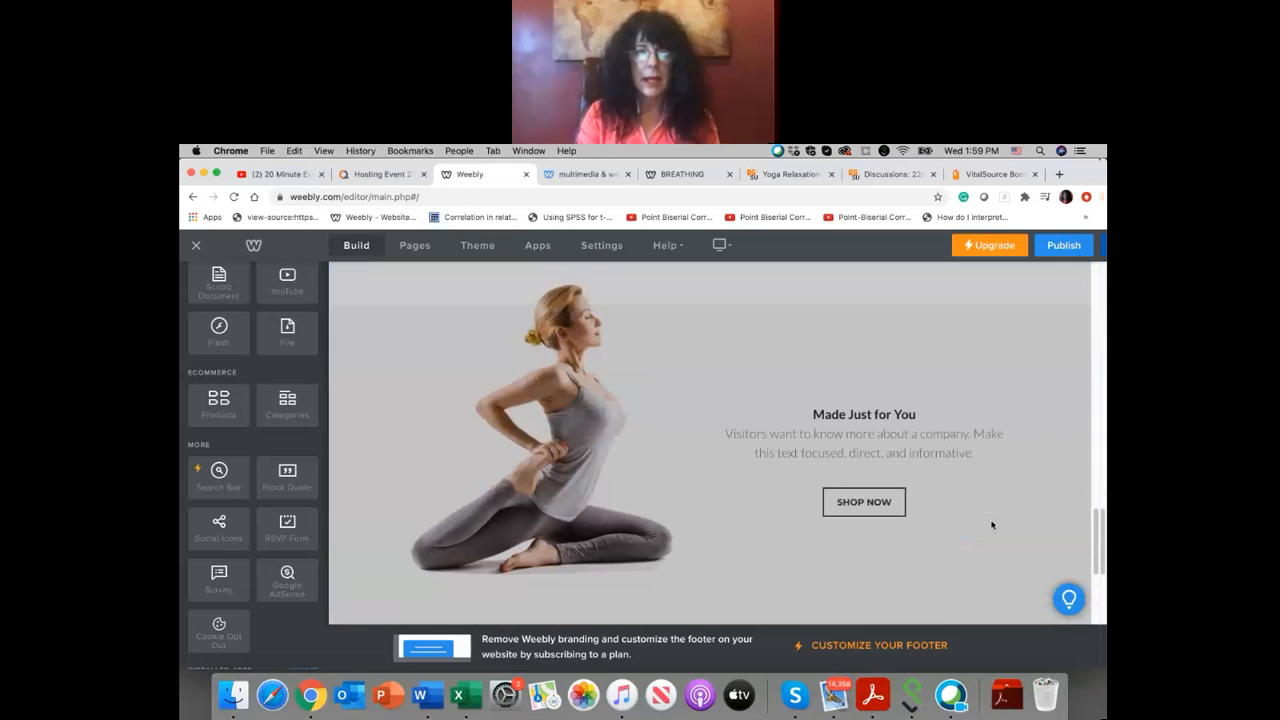
pyautogui.scroll(-1, 992, 524)
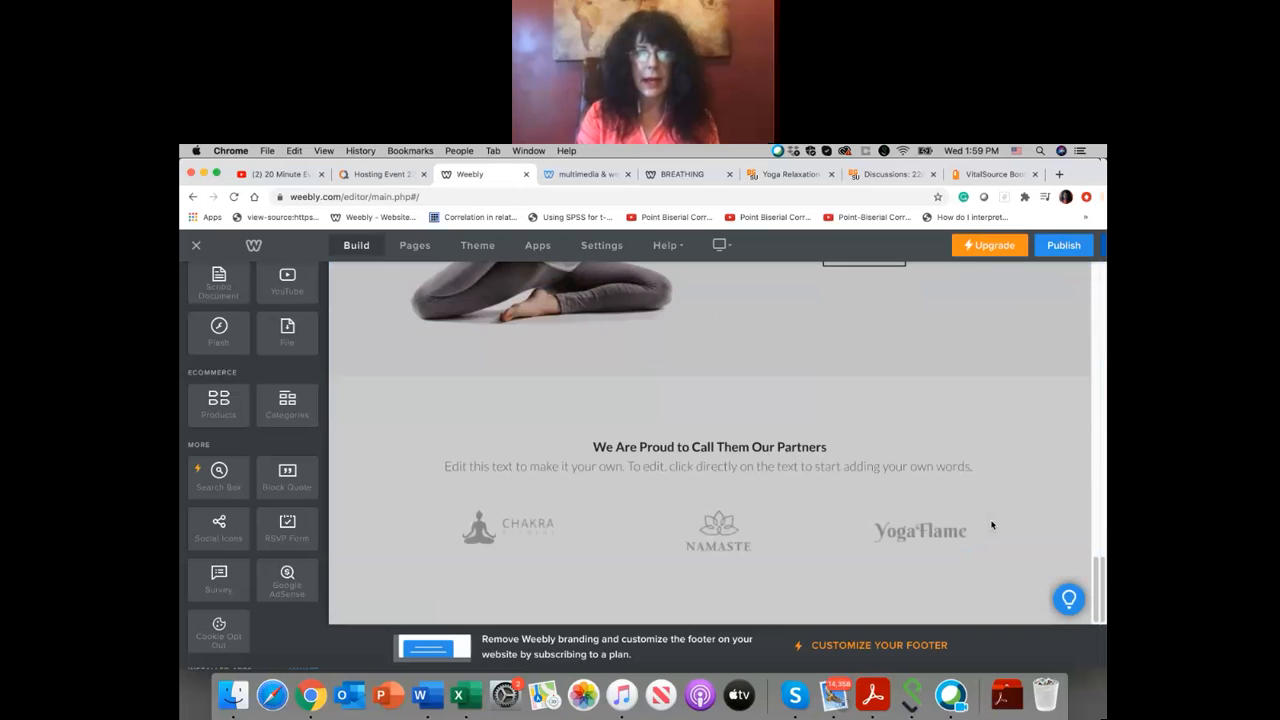
pyautogui.scroll(15, 992, 524)
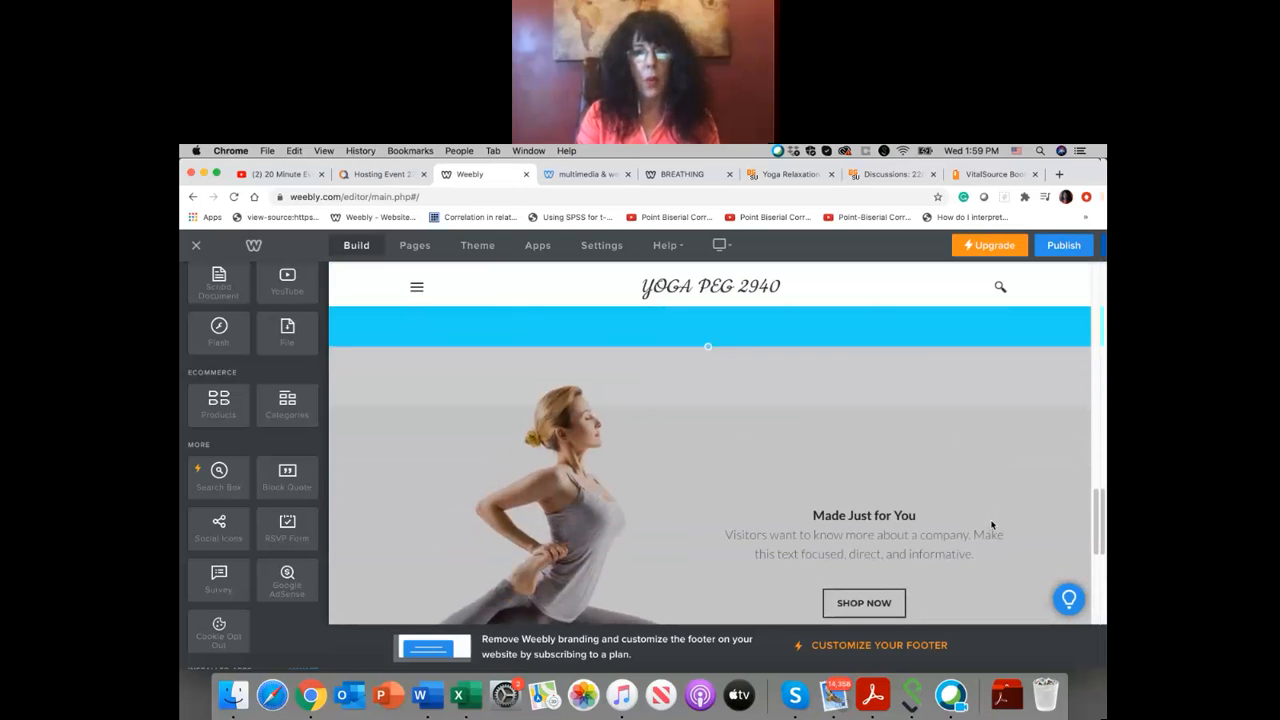
pyautogui.scroll(-1, 992, 524)
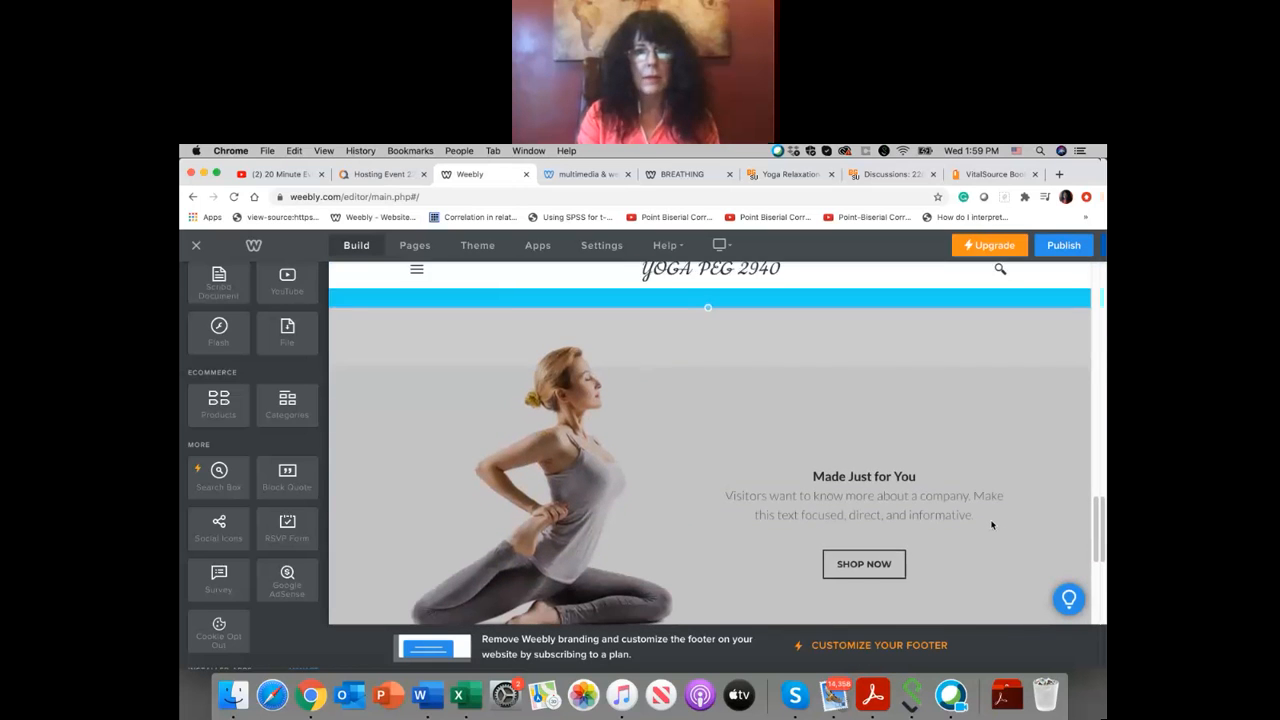
pyautogui.click(903, 475)
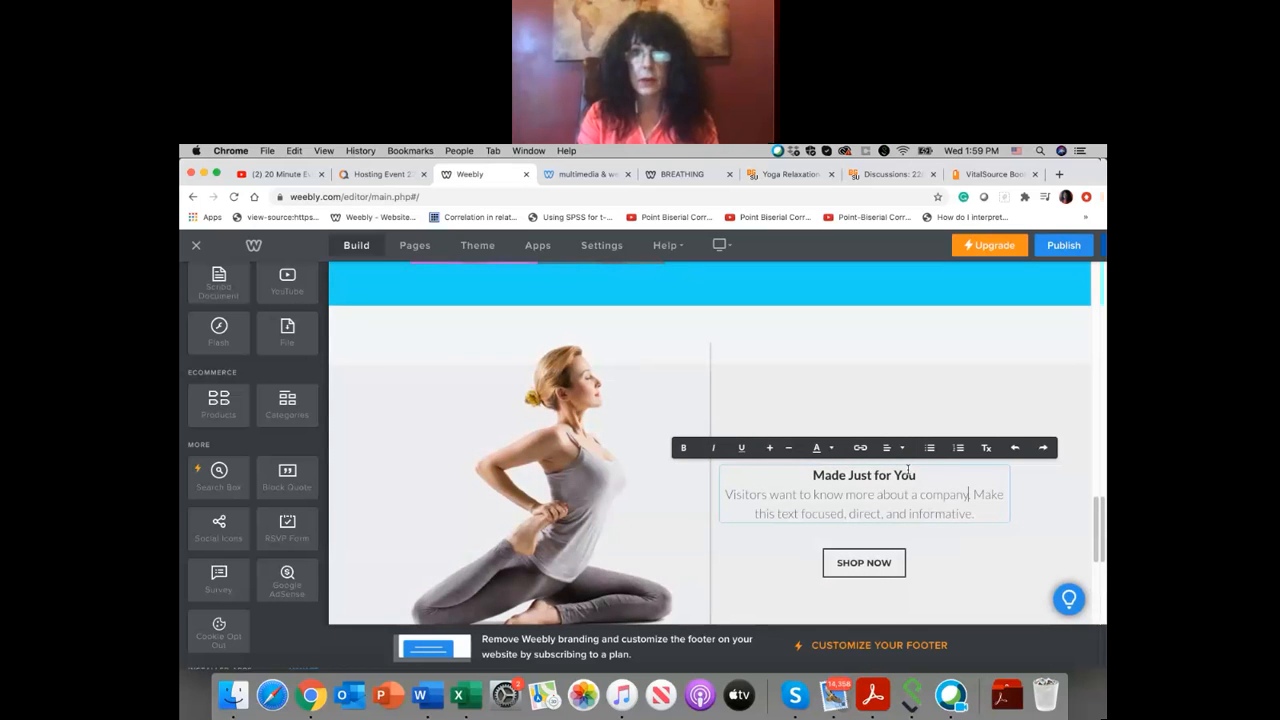
pyautogui.scroll(1, 922, 479)
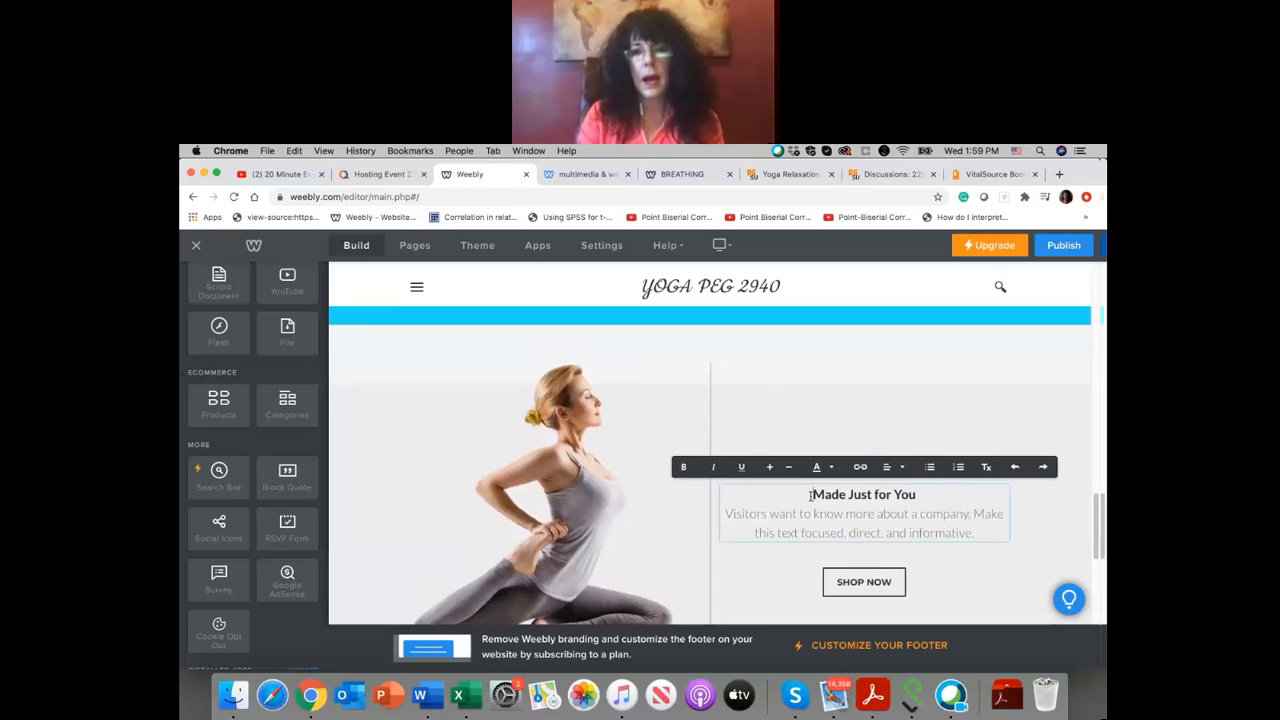
pyautogui.moveTo(855, 507); pyautogui.dragTo(925, 495)
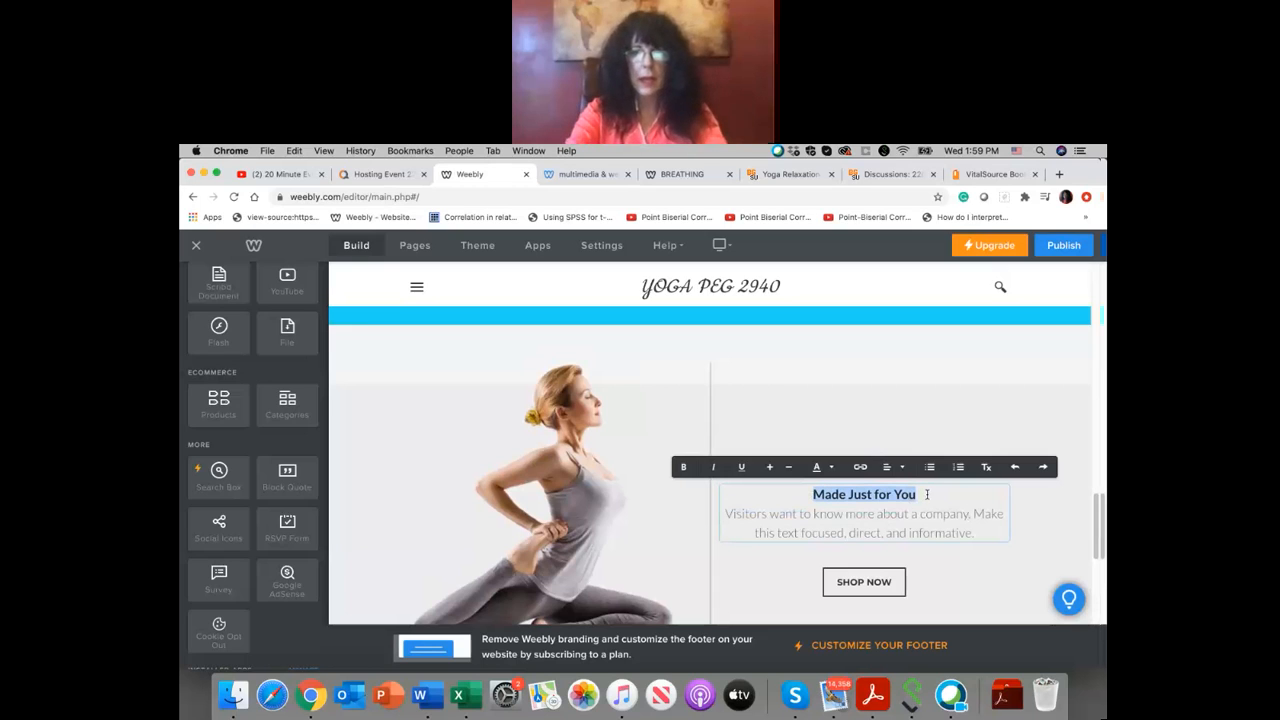
pyautogui.press('BackSpace')
pyautogui.write('Power YOba')
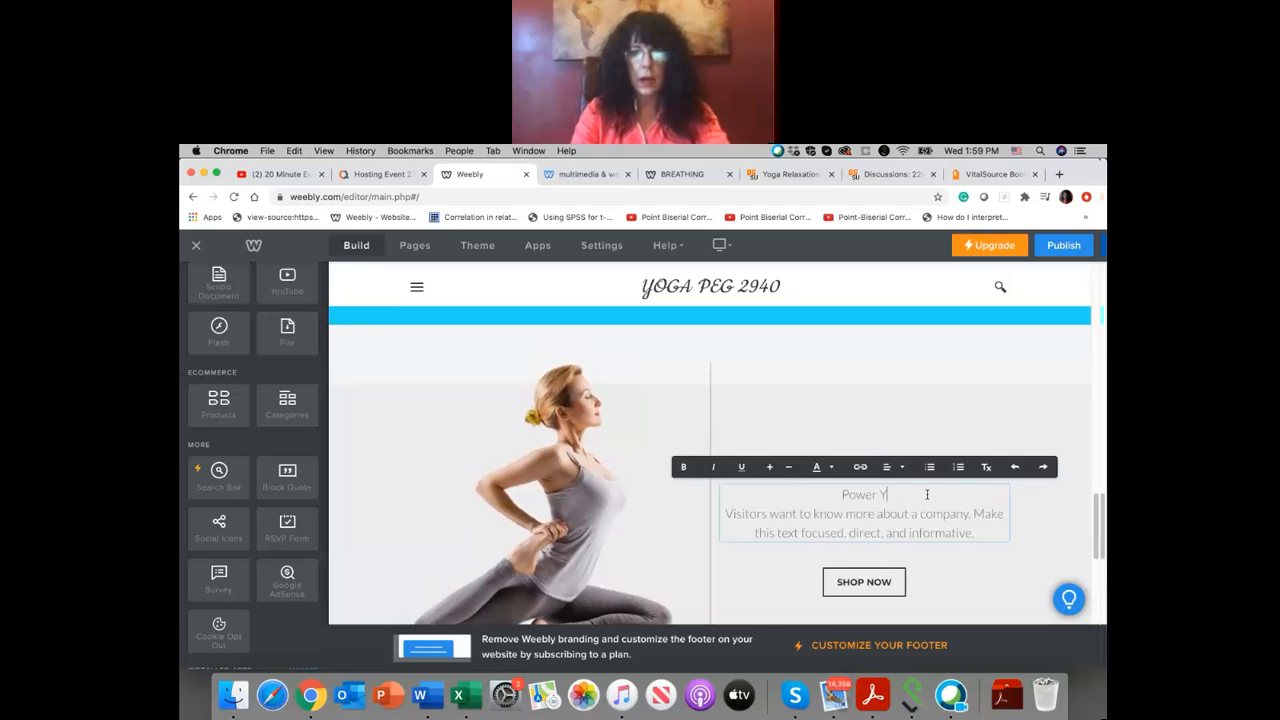
pyautogui.press('BackSpace')
pyautogui.press('BackSpace')
pyautogui.press('BackSpace')
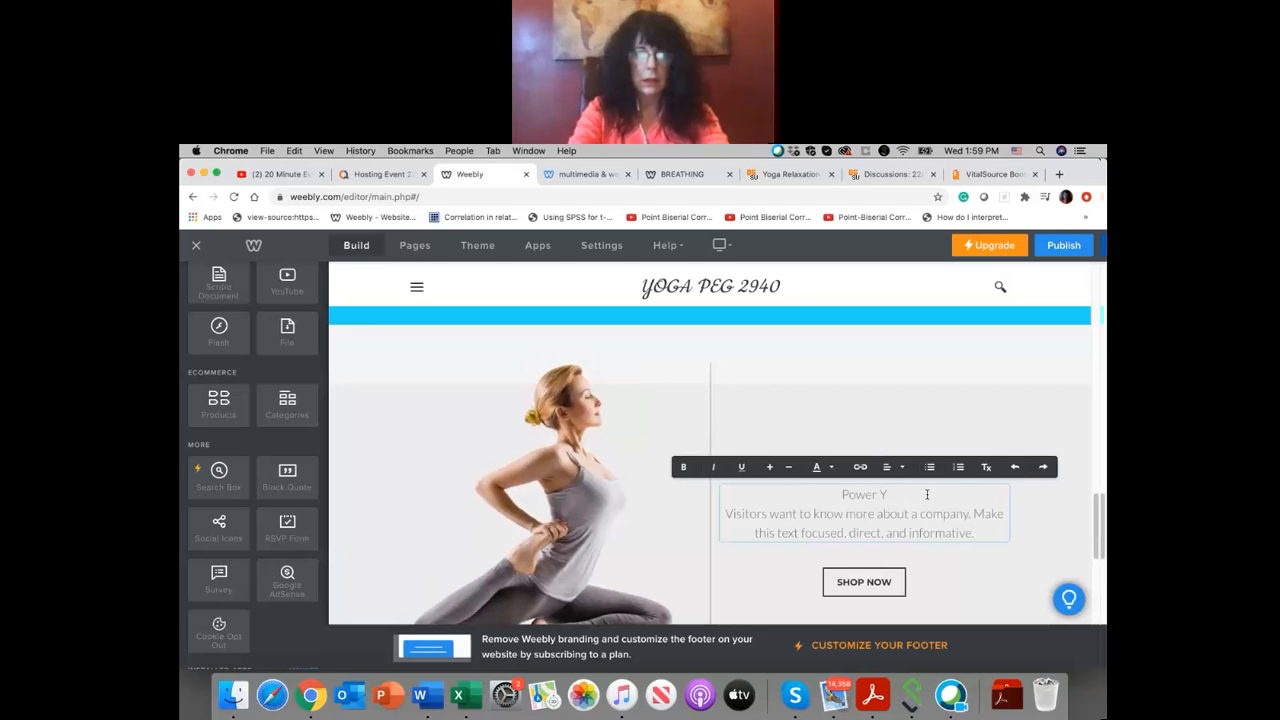
pyautogui.press('BackSpace')
pyautogui.press('BackSpace')
pyautogui.press('BackSpace')
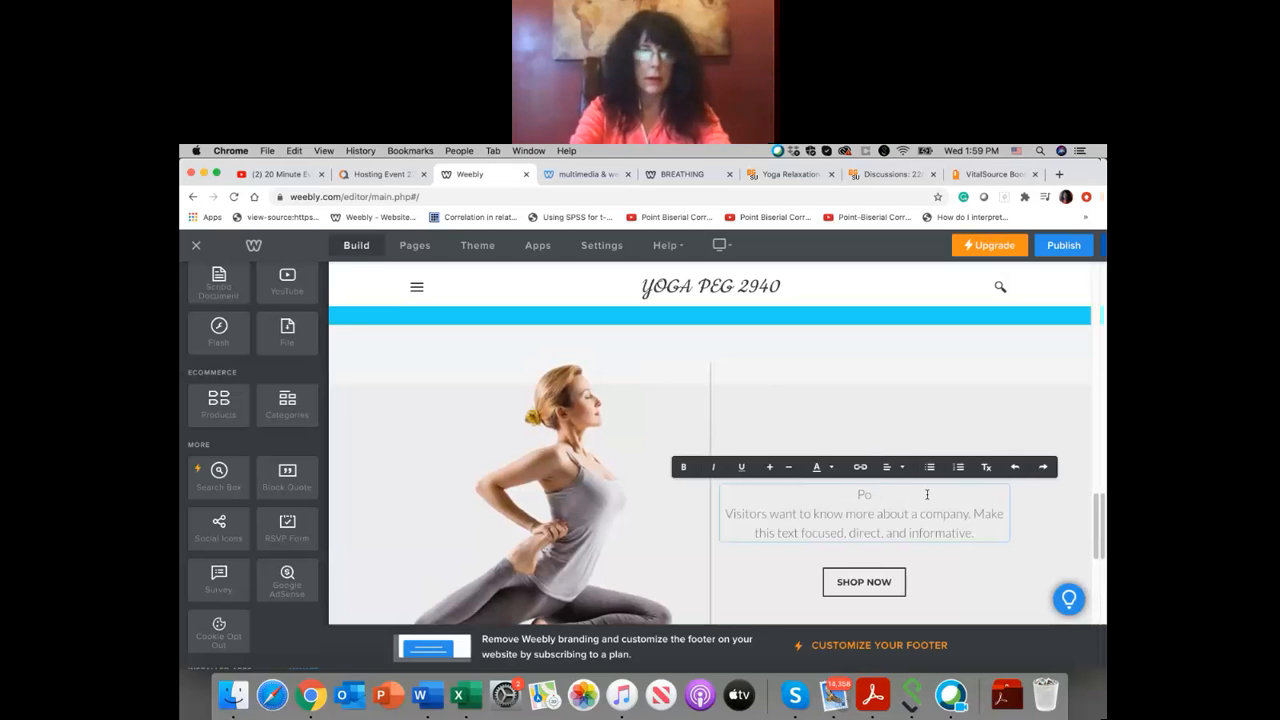
pyautogui.write('ER ')
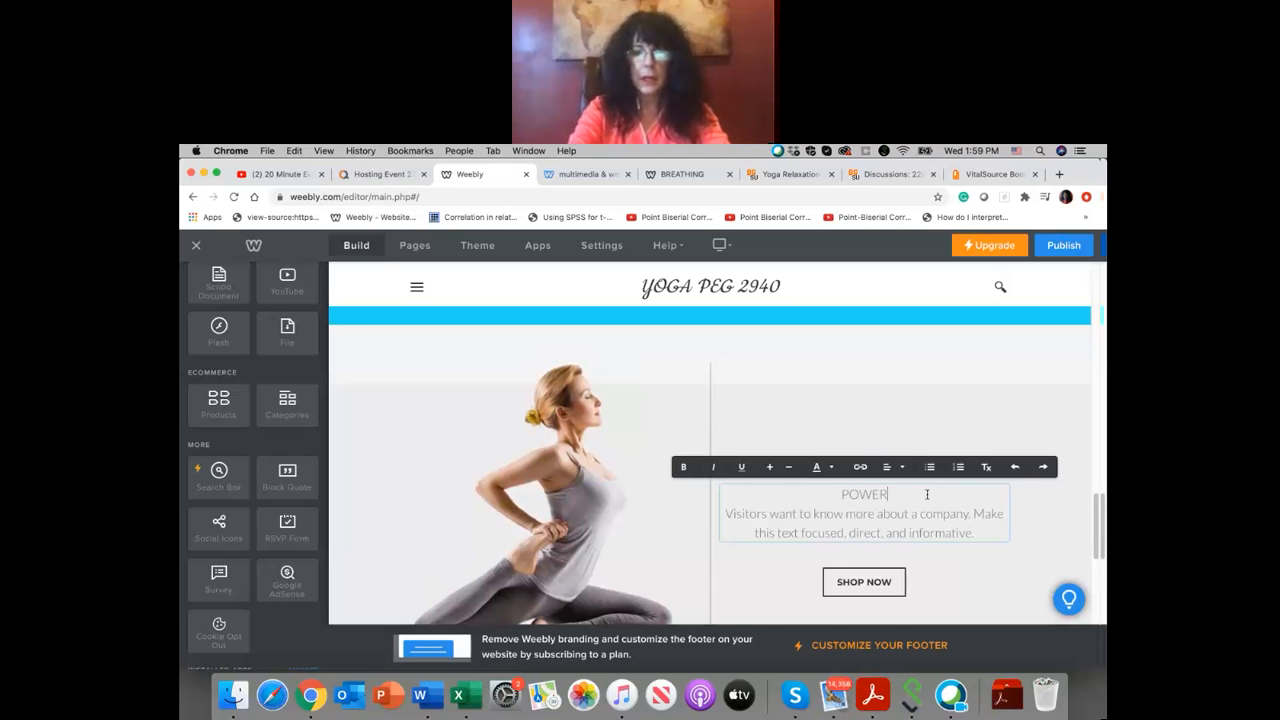
pyautogui.write('YOGA')
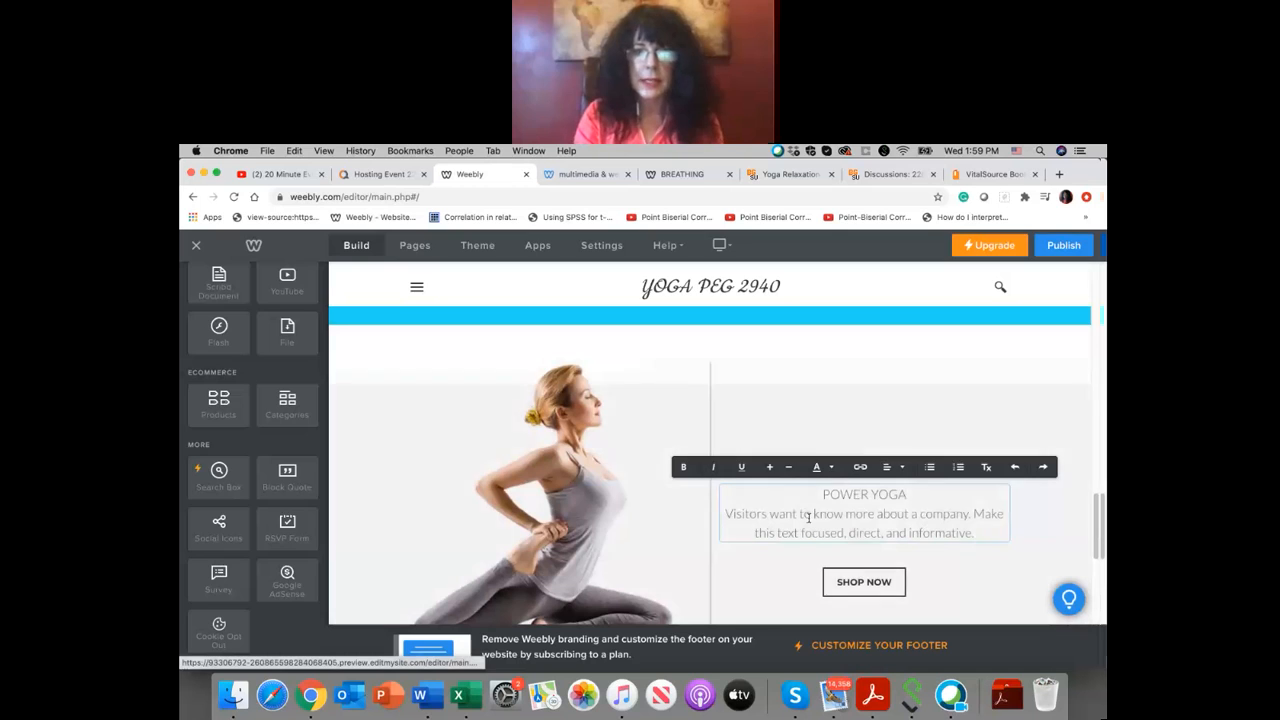
# Step: Make the "POWER YOGA" heading and the placeholder paragraph beneath it bold
pyautogui.moveTo(817, 494); pyautogui.dragTo(918, 497)
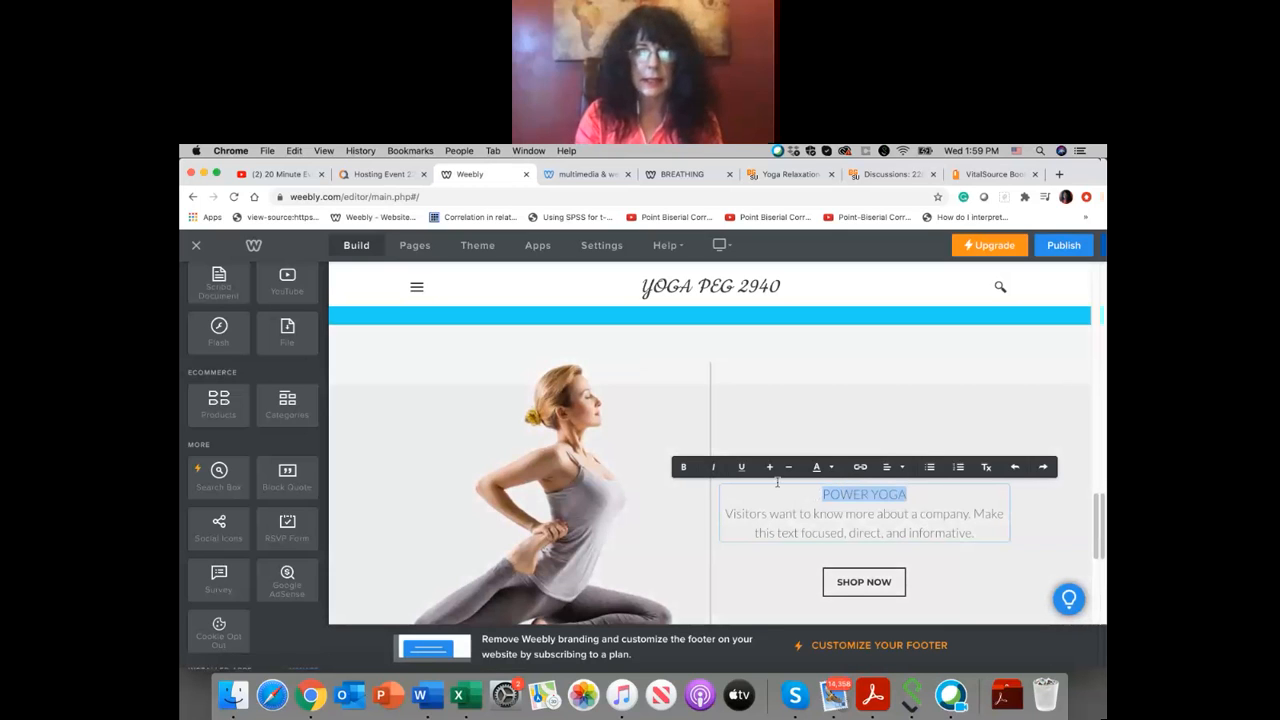
pyautogui.click(683, 467)
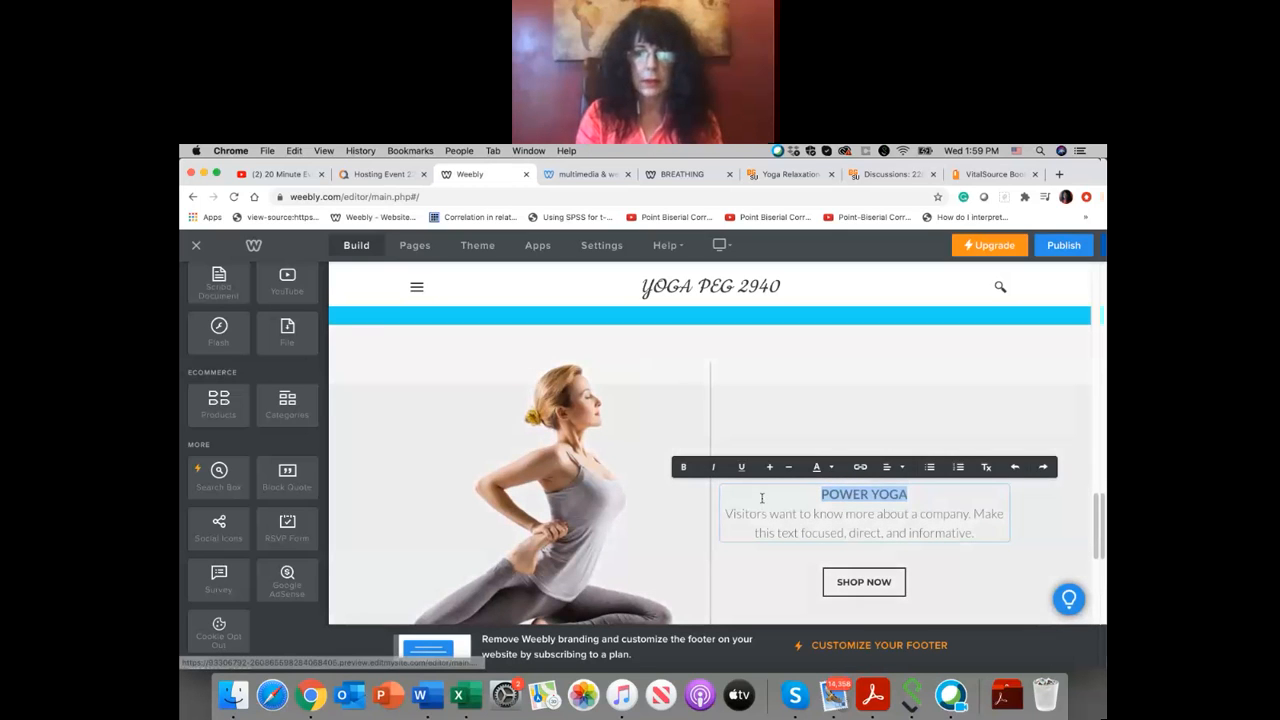
pyautogui.moveTo(725, 513); pyautogui.dragTo(1001, 546)
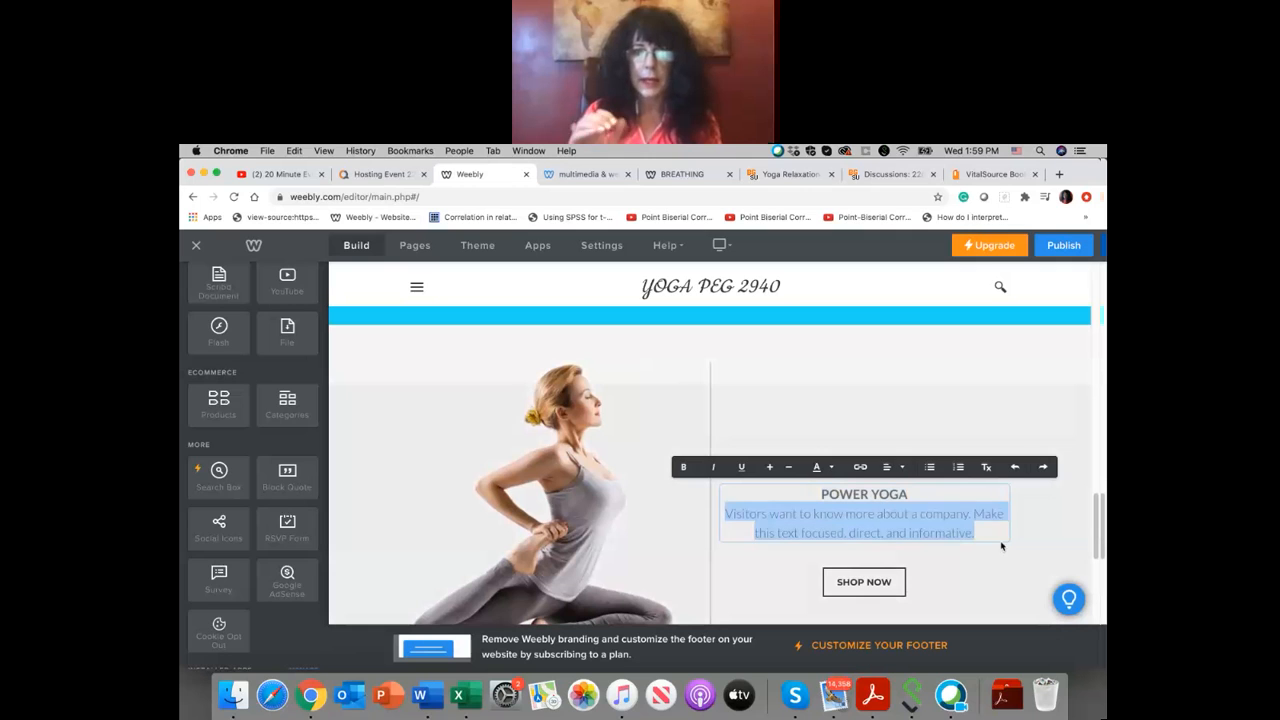
pyautogui.click(683, 467)
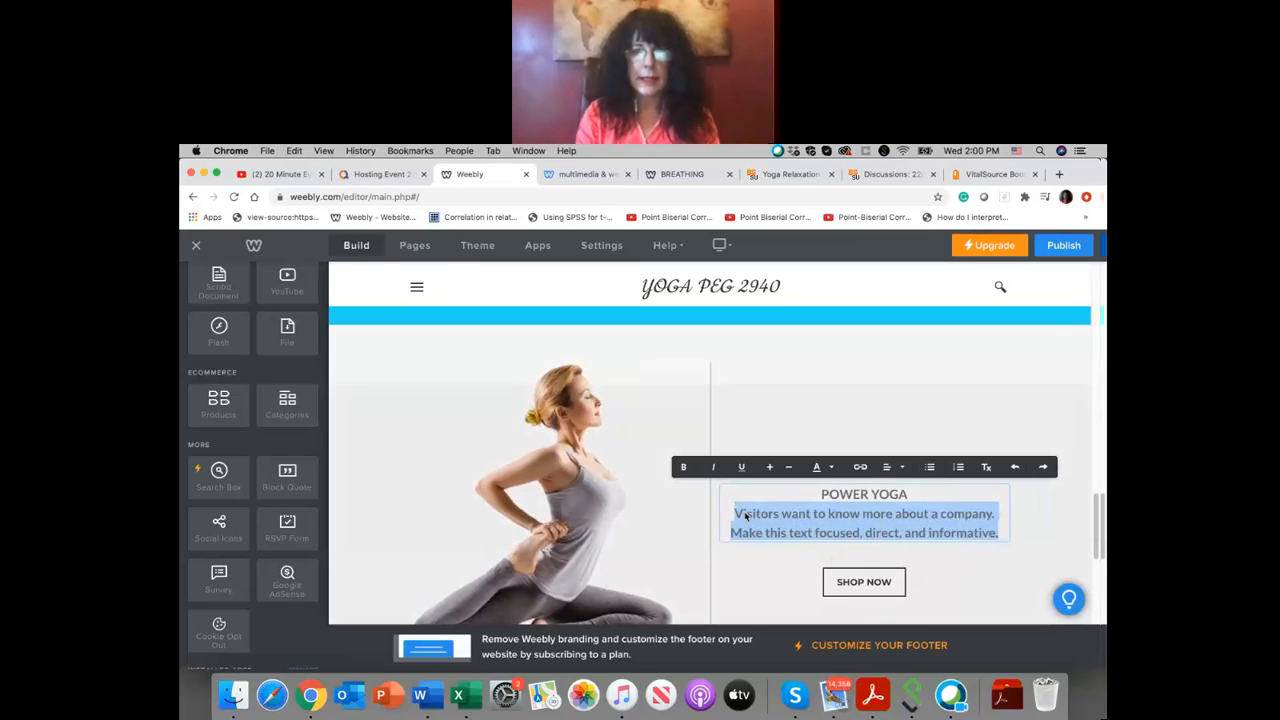
# Step: Replace the placeholder paragraph under "POWER YOGA" with "BEGINNING POWER YOGA"
pyautogui.click(741, 517)
pyautogui.moveTo(733, 514); pyautogui.dragTo(1014, 541)
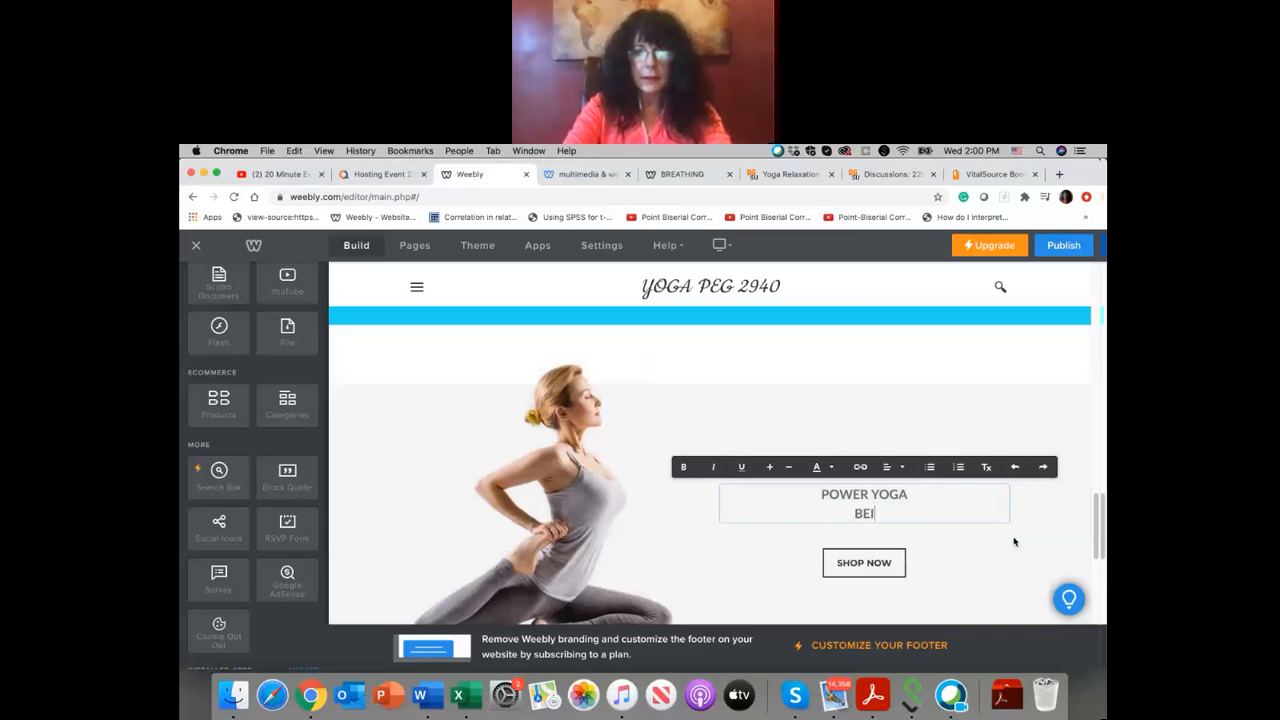
pyautogui.write('INNING')
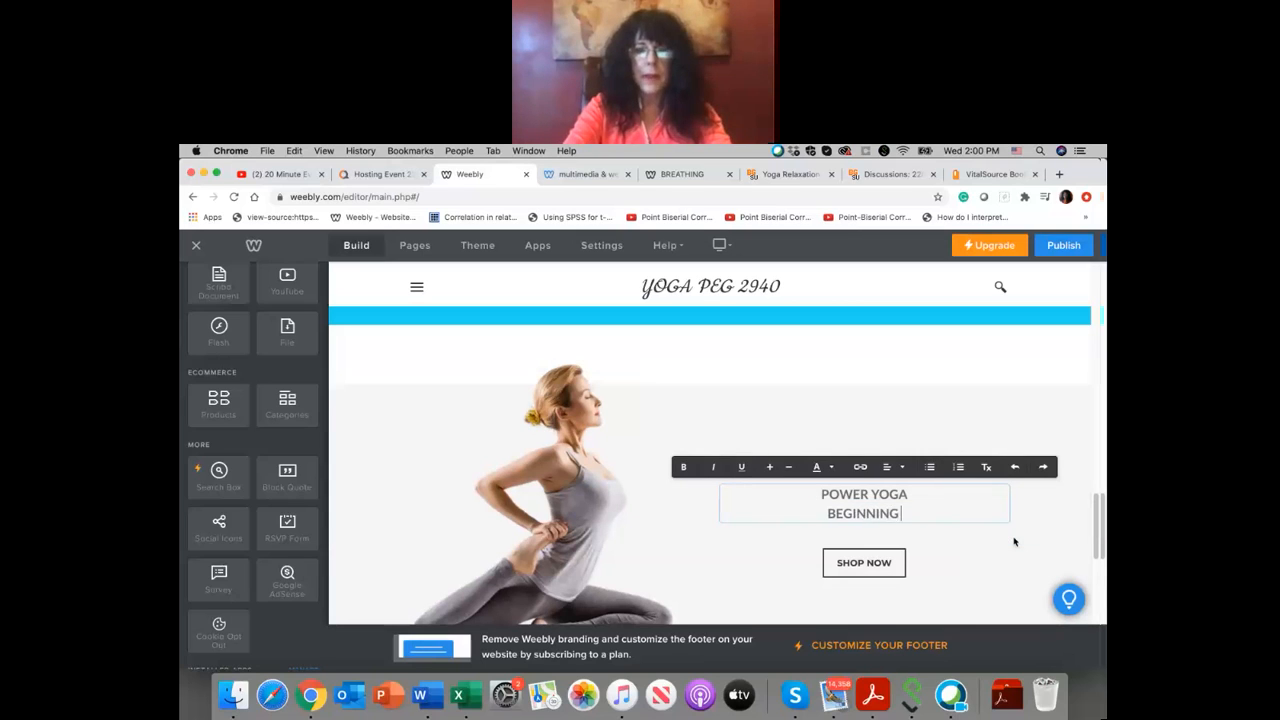
pyautogui.write(' POWER YOGA')
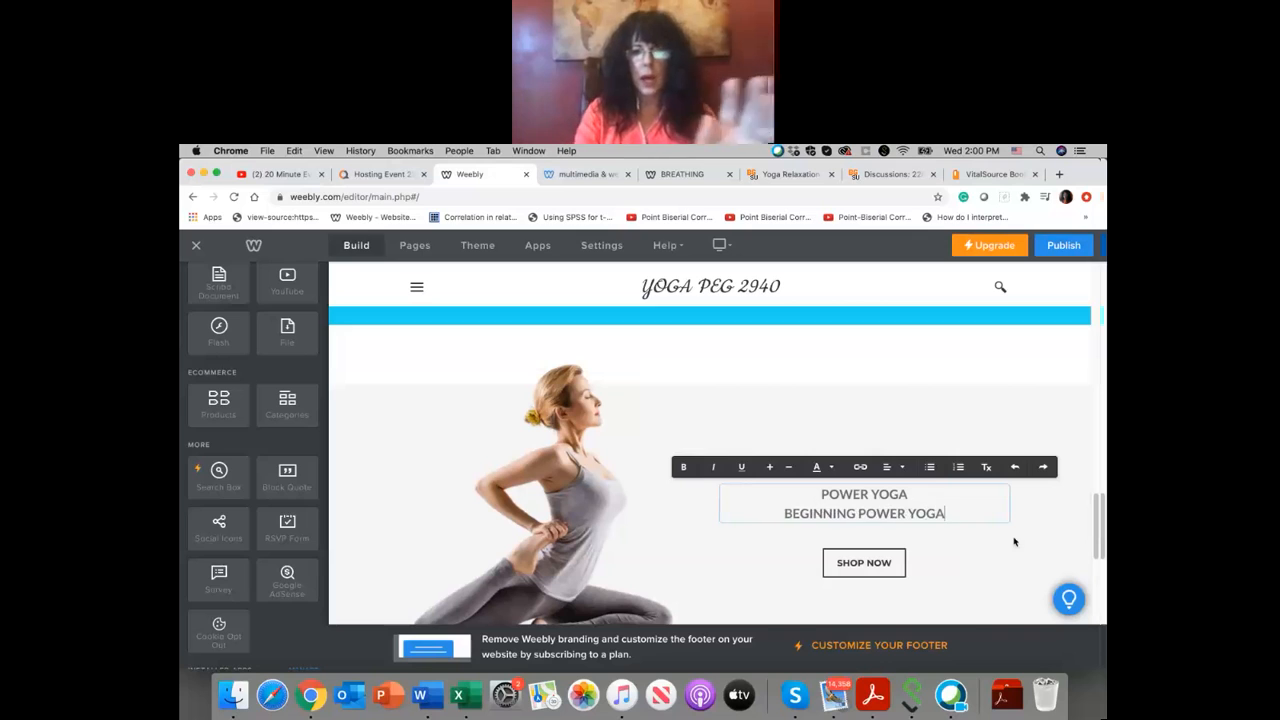
pyautogui.click(897, 563)
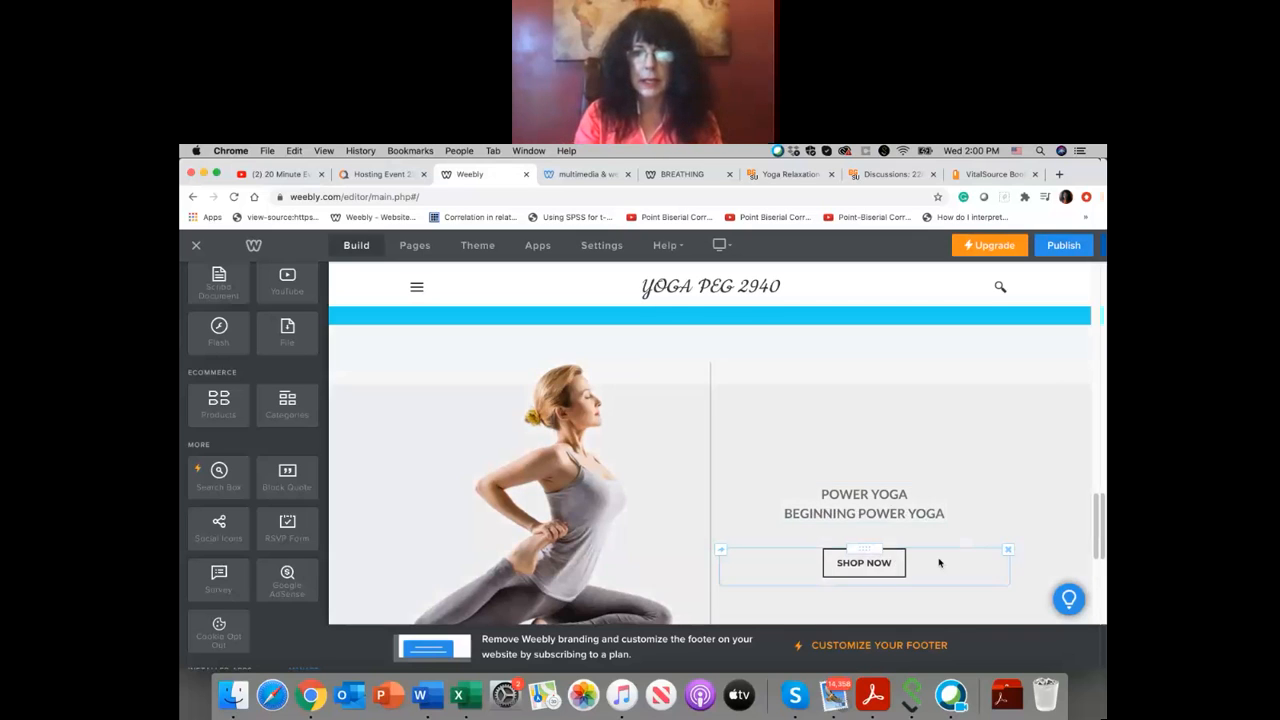
pyautogui.scroll(-1, 930, 560)
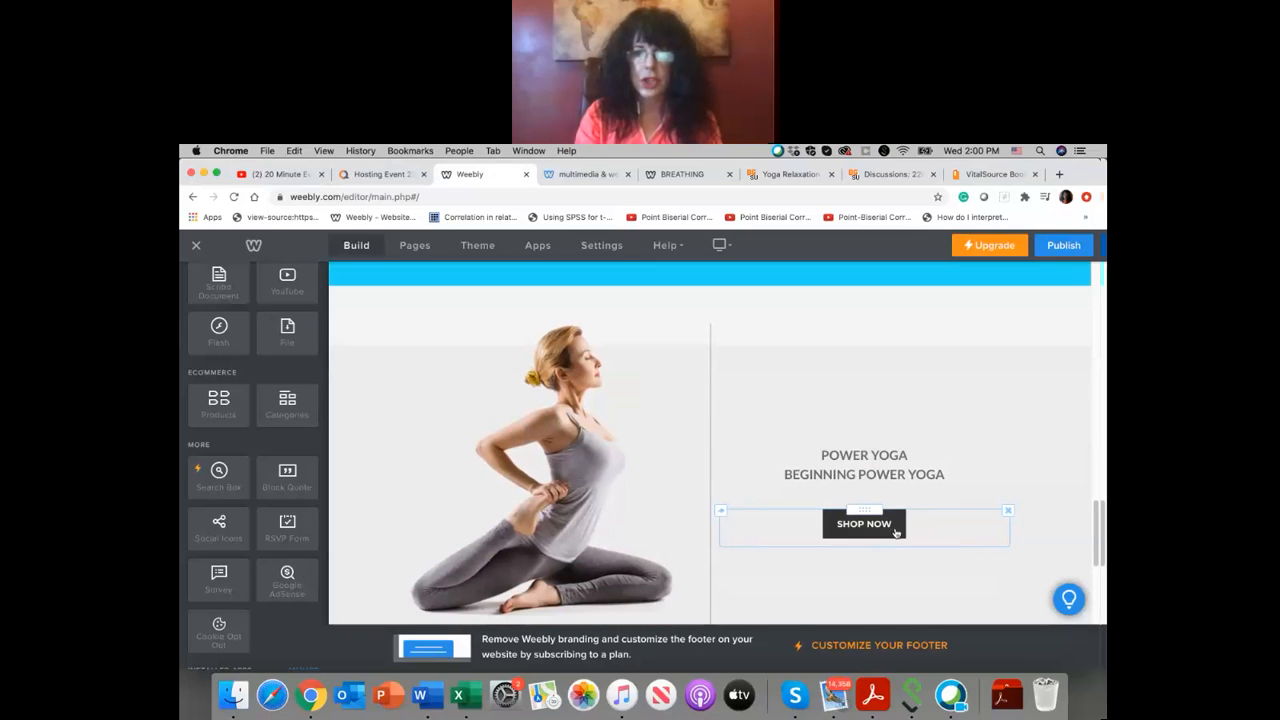
pyautogui.click(897, 533)
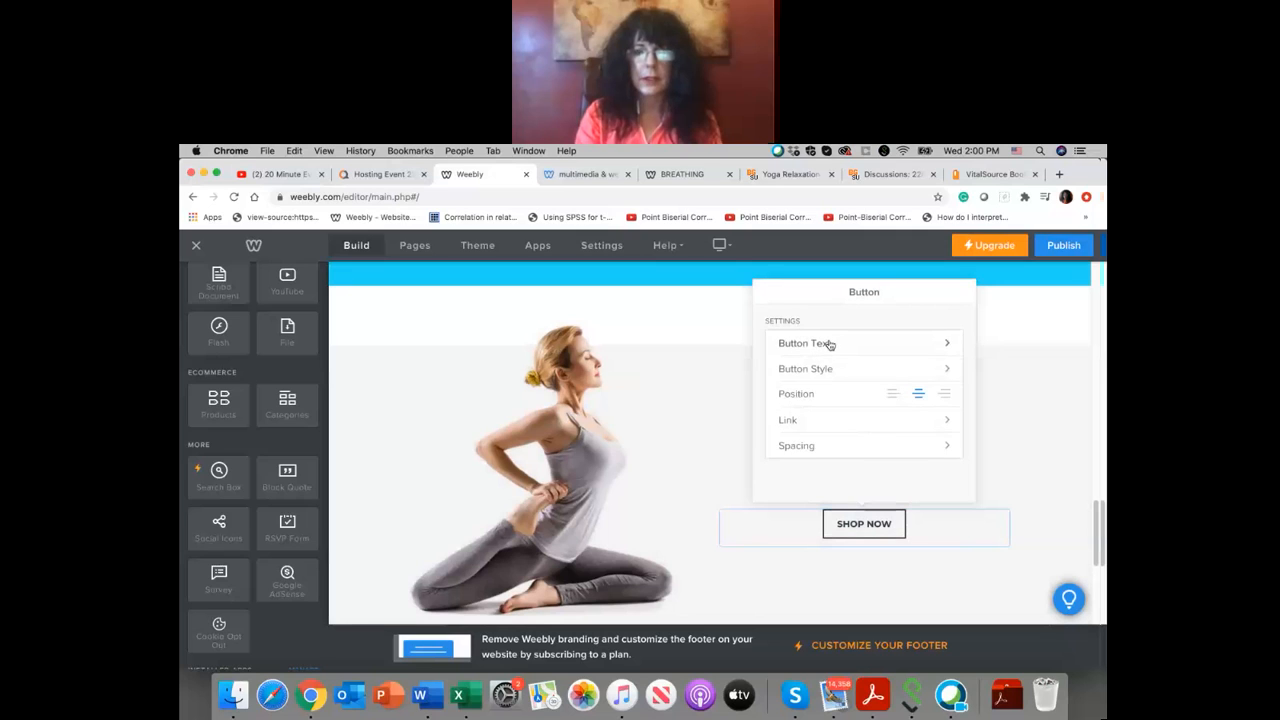
pyautogui.click(829, 344)
pyautogui.moveTo(837, 341); pyautogui.dragTo(746, 340)
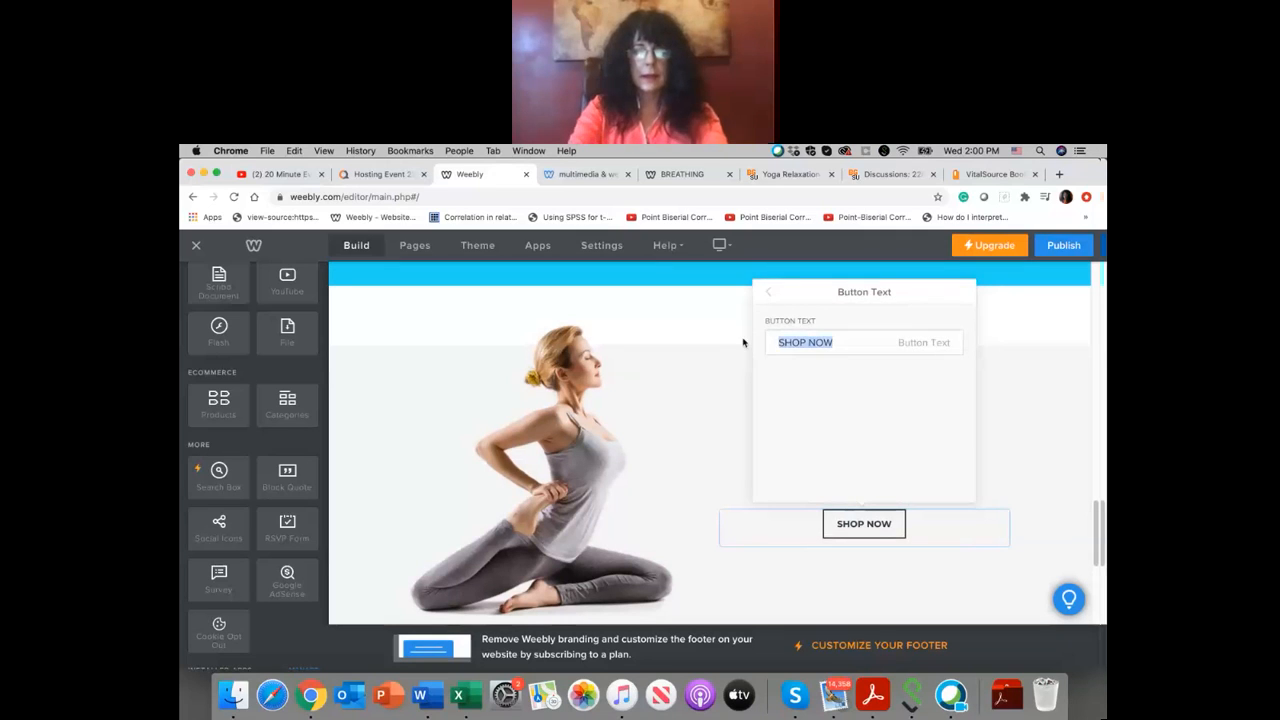
pyautogui.click(743, 343)
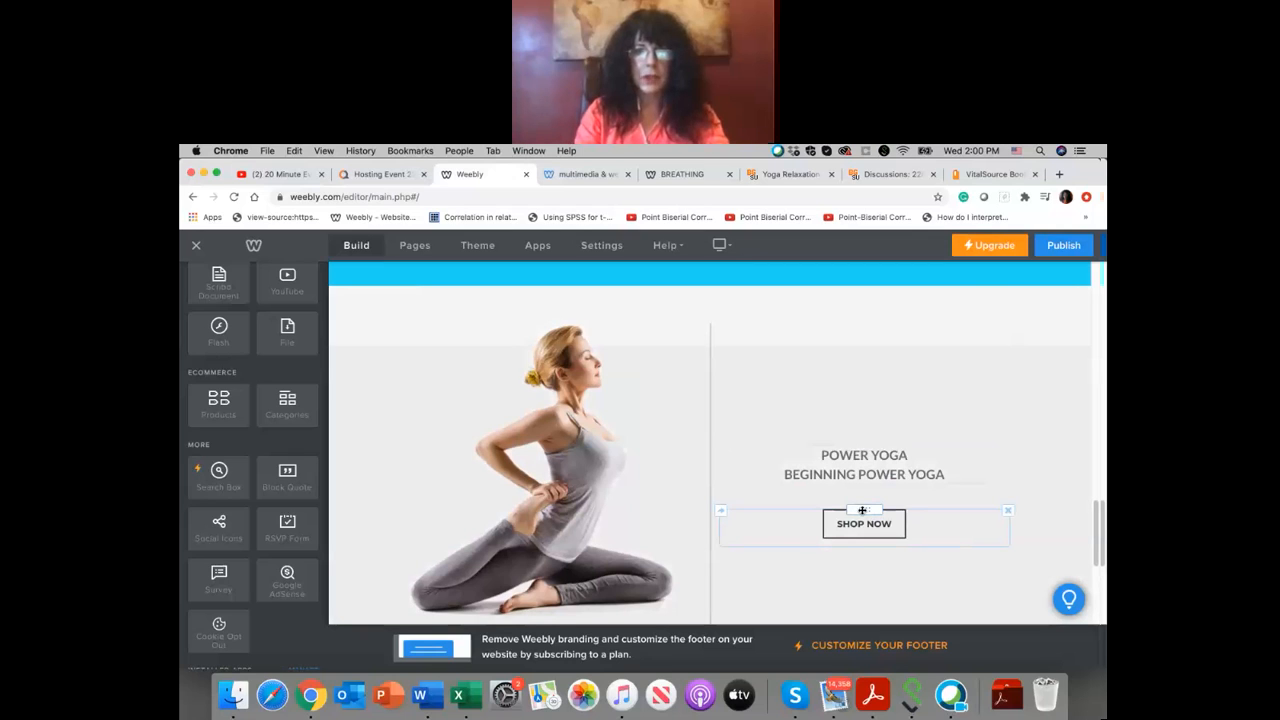
# Step: Change the "SHOP NOW" button's text to "POWER YOGA"
pyautogui.click(864, 524)
pyautogui.click(830, 346)
pyautogui.moveTo(834, 342); pyautogui.dragTo(754, 331)
pyautogui.write('POWER YOGA')
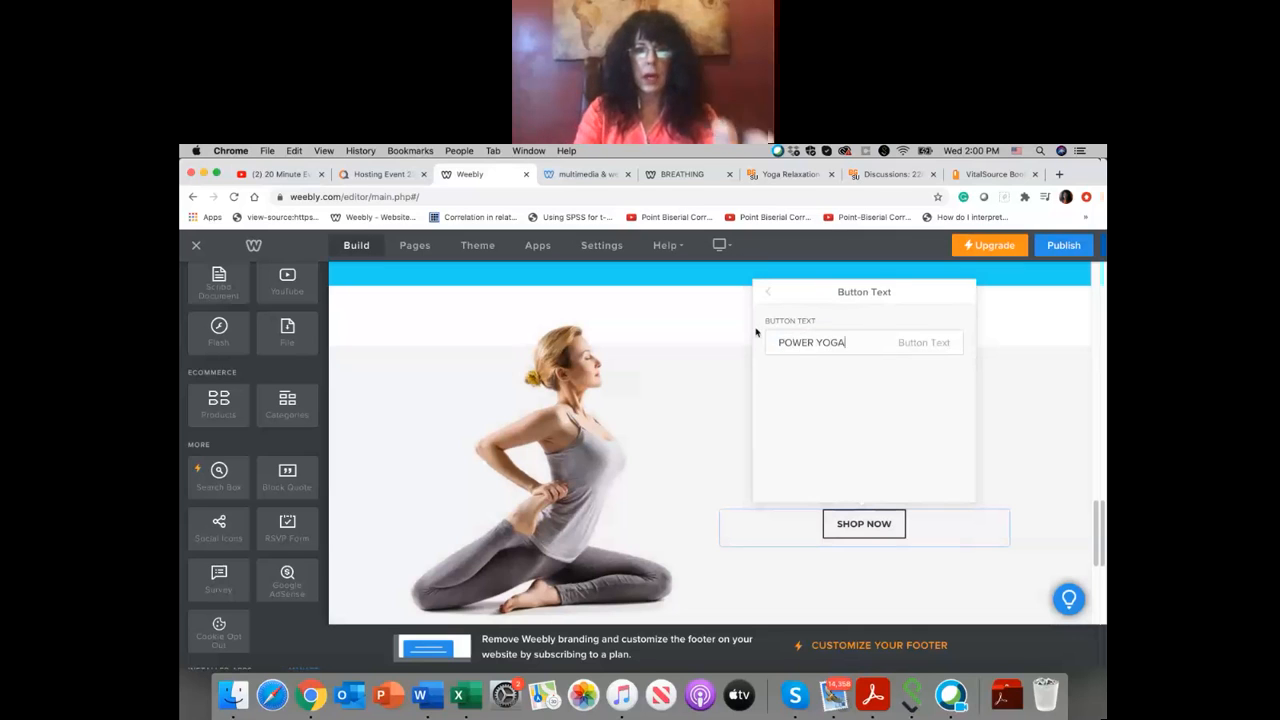
pyautogui.click(949, 511)
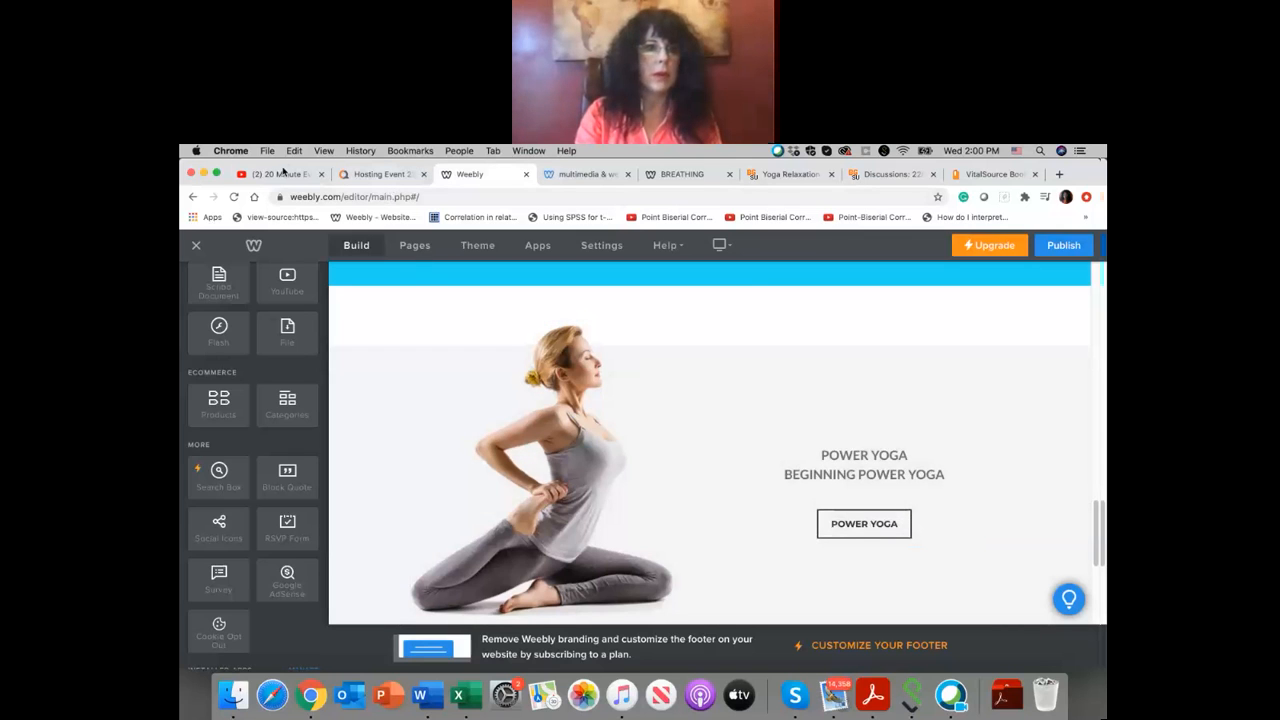
# Step: Switch to YouTube and search for "POWER YOGA"
pyautogui.click(283, 174)
pyautogui.press('Escape')
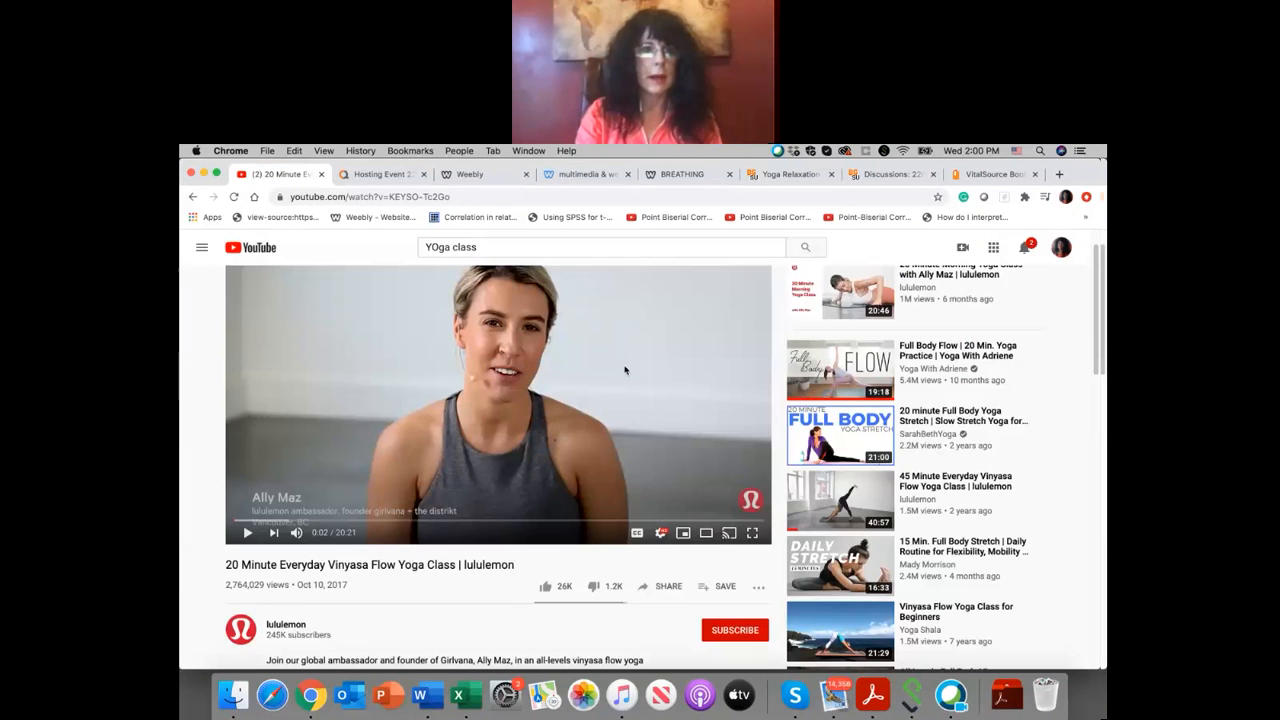
pyautogui.tripleClick(491, 248)
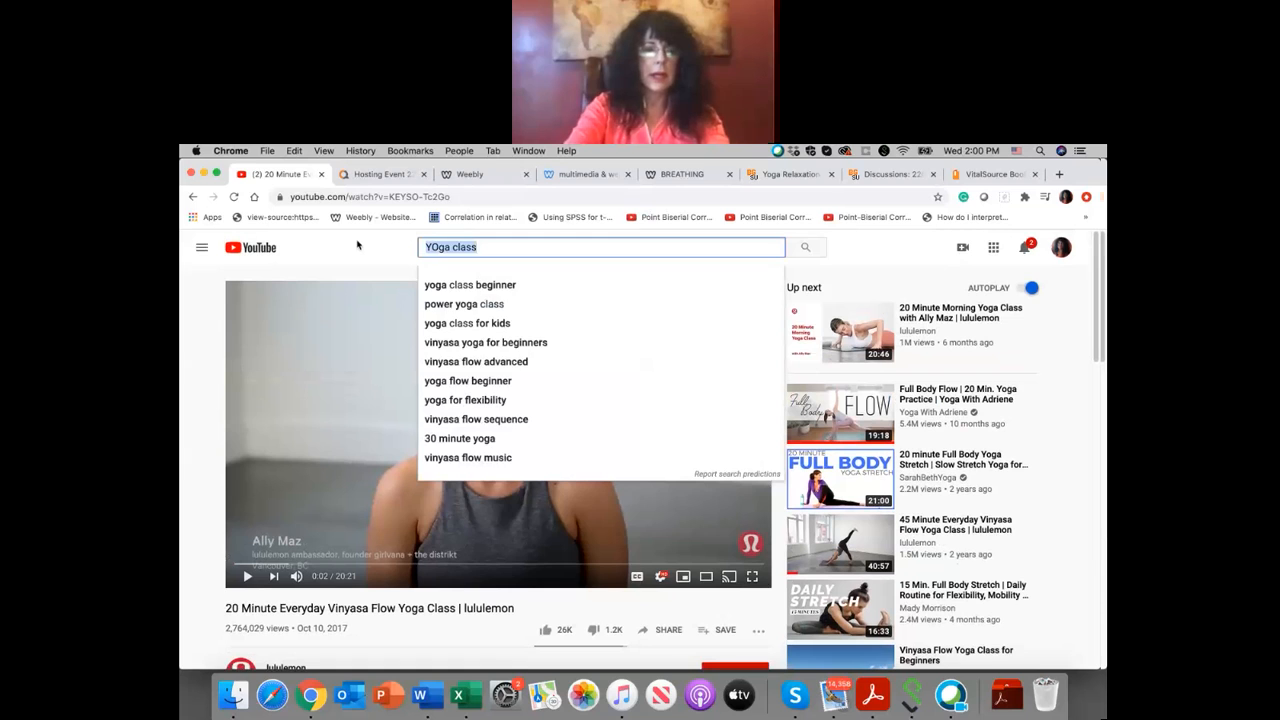
pyautogui.write('POWER YOGA')
pyautogui.press('Return')
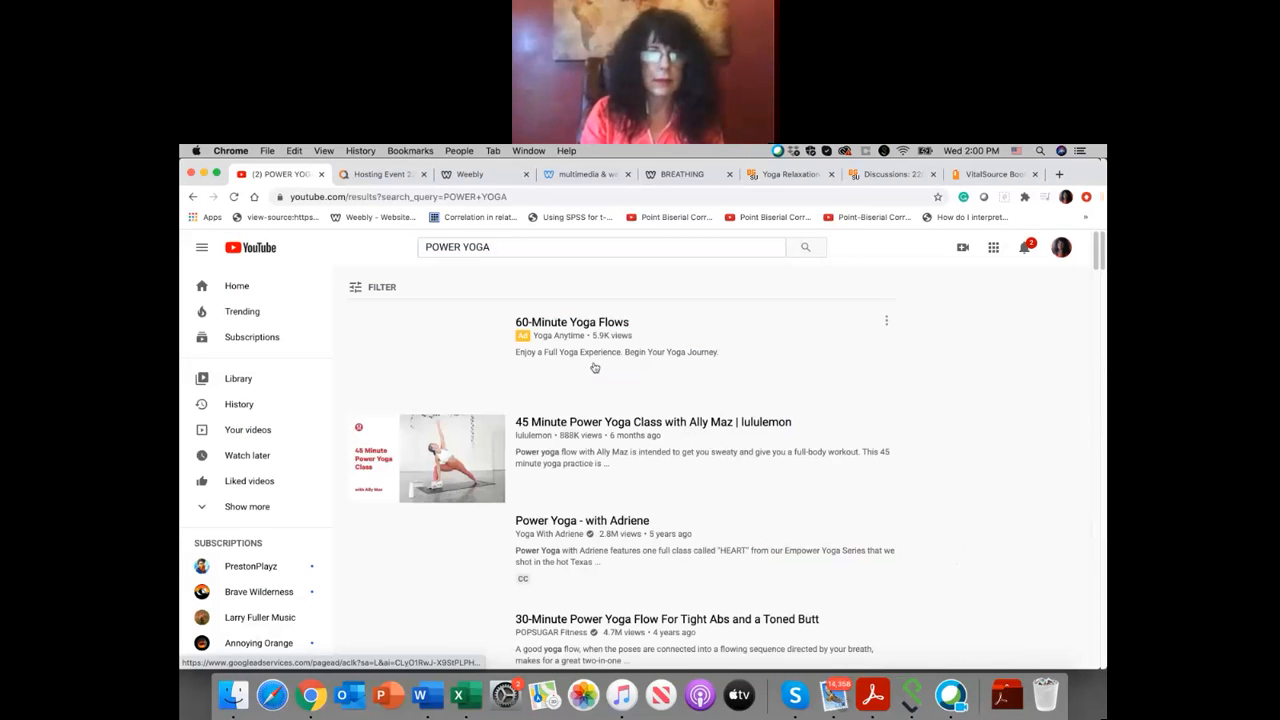
# Step: Open lululemon's "45 Minute Power Yoga Class" video, pause it and copy its share link
pyautogui.click(698, 424)
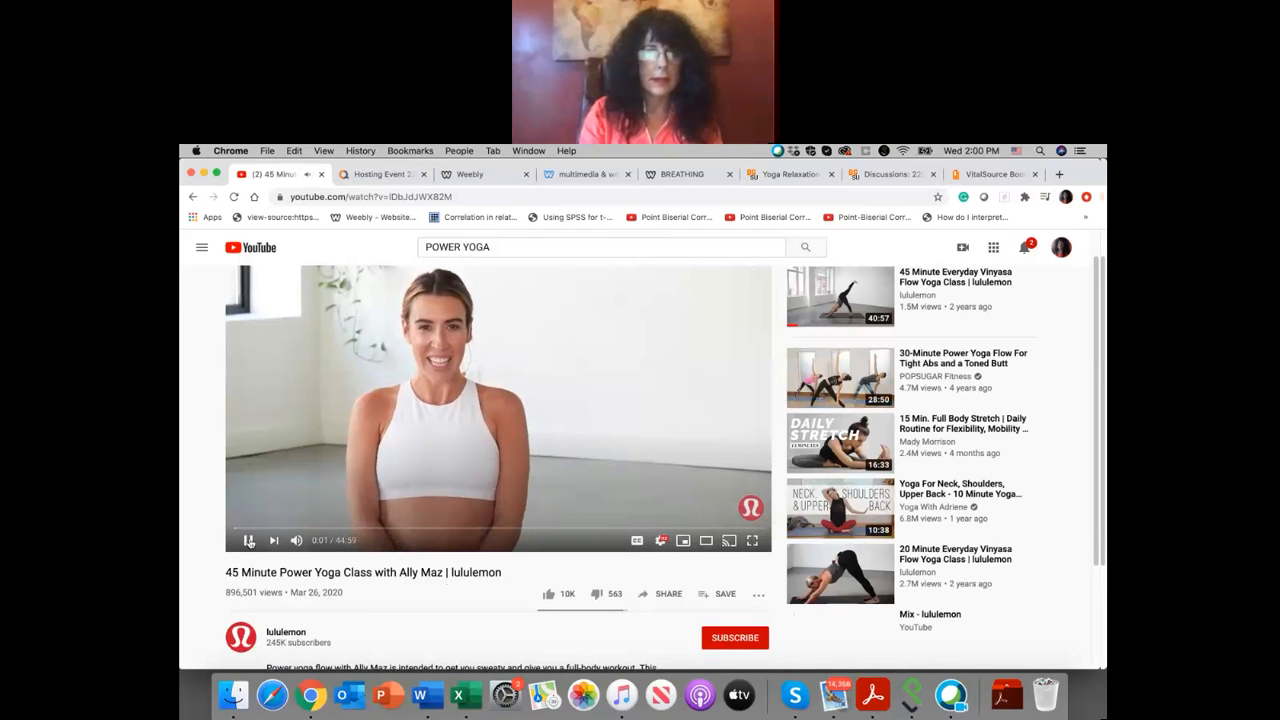
pyautogui.click(248, 541)
pyautogui.scroll(-1, 670, 560)
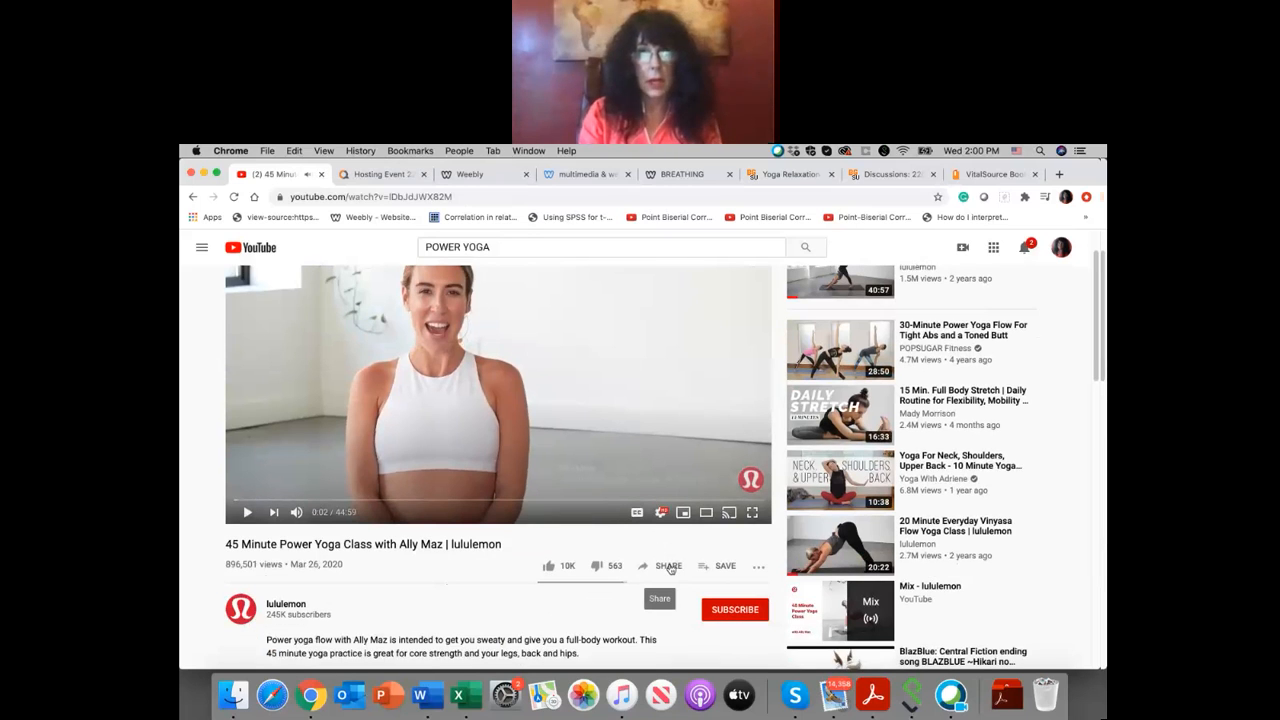
pyautogui.click(668, 566)
pyautogui.click(760, 471)
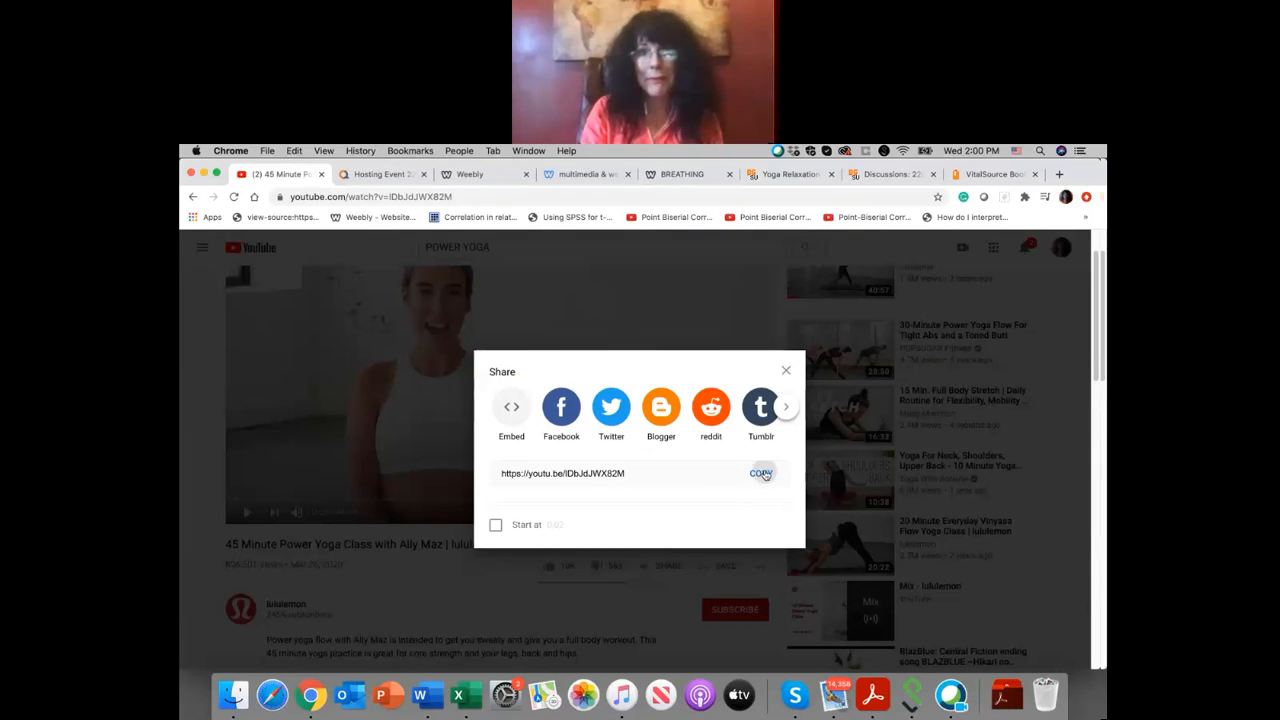
# Step: Back in Weebly, link the "POWER YOGA" button to the copied video address as a website URL
pyautogui.click(484, 176)
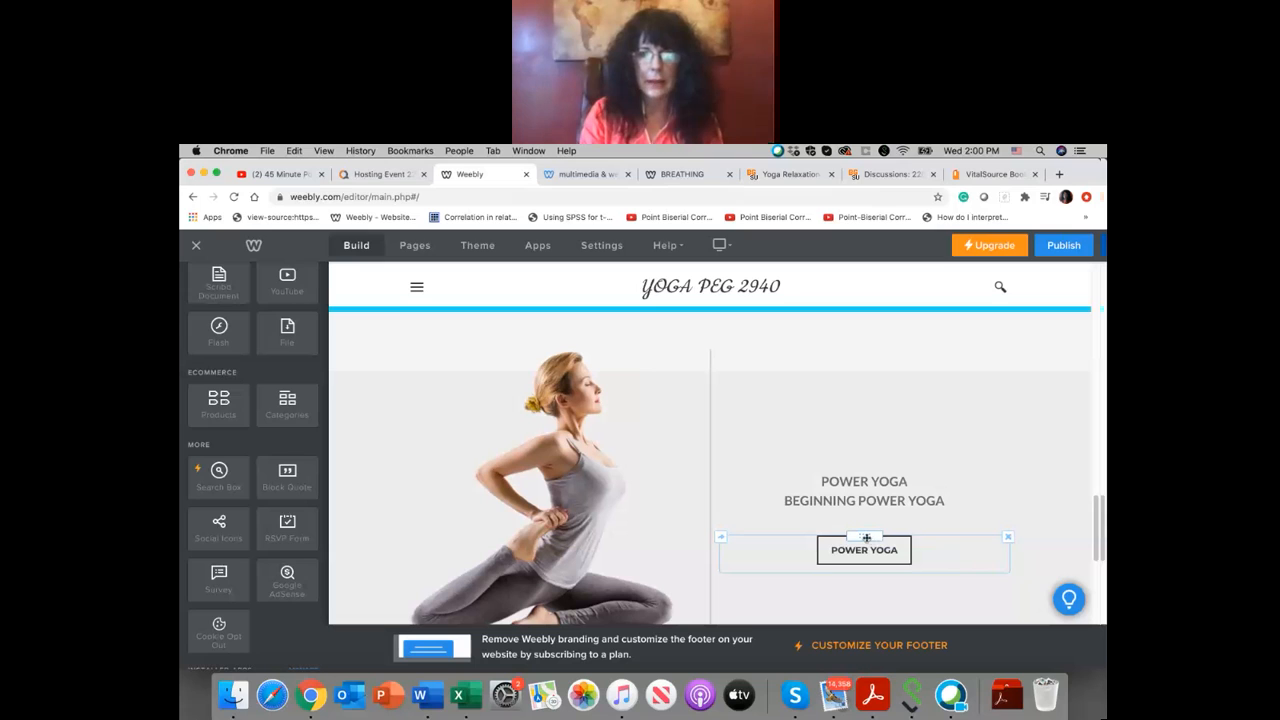
pyautogui.click(864, 549)
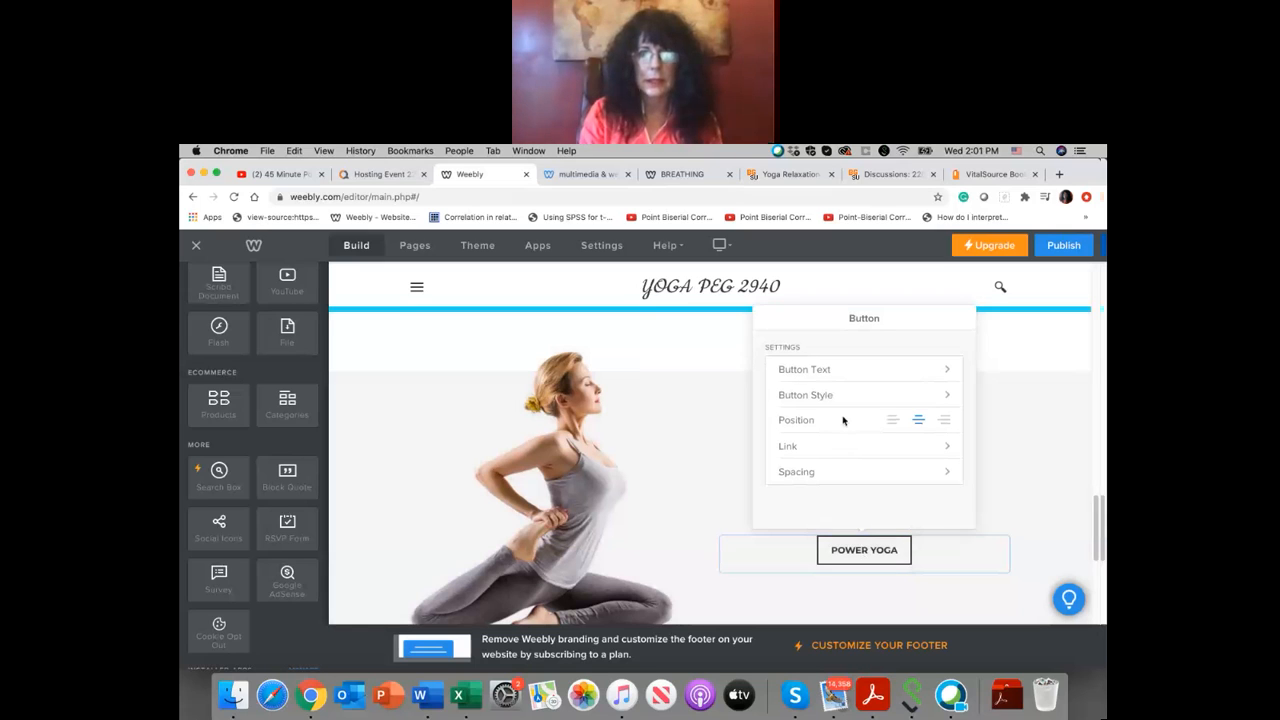
pyautogui.click(834, 447)
pyautogui.click(834, 345)
pyautogui.click(829, 395)
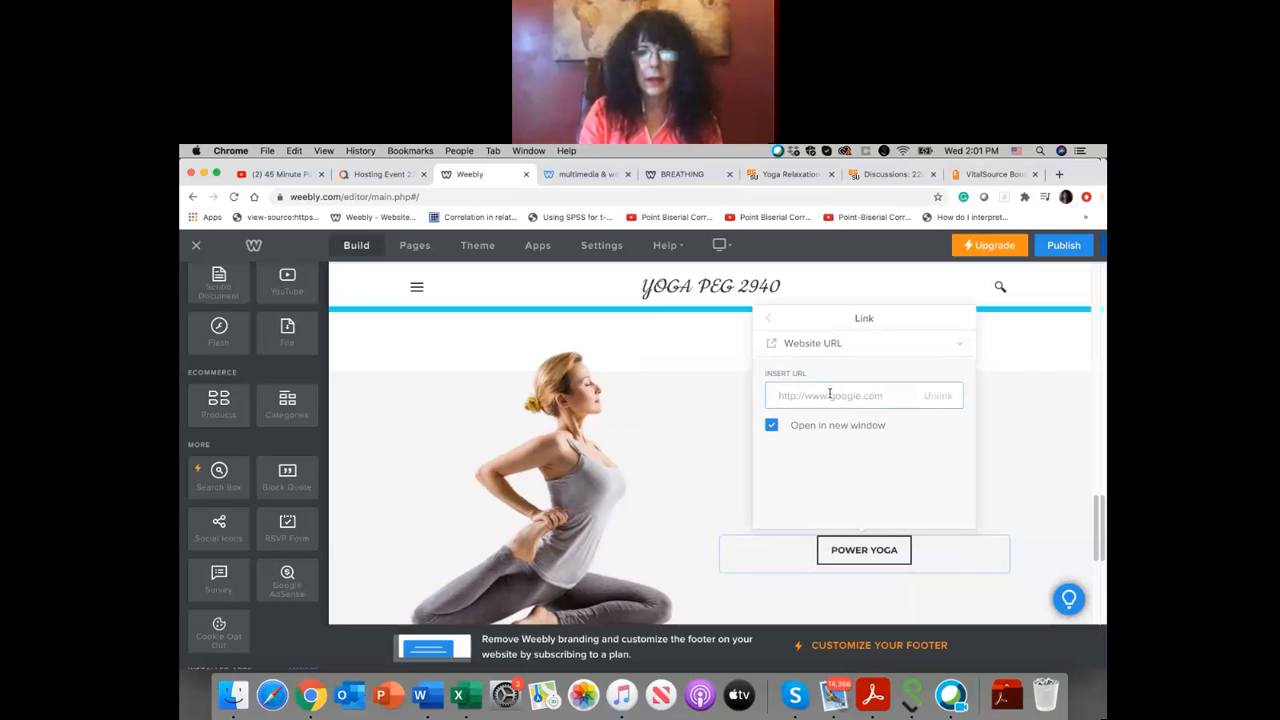
pyautogui.rightClick(829, 395)
pyautogui.click(855, 476)
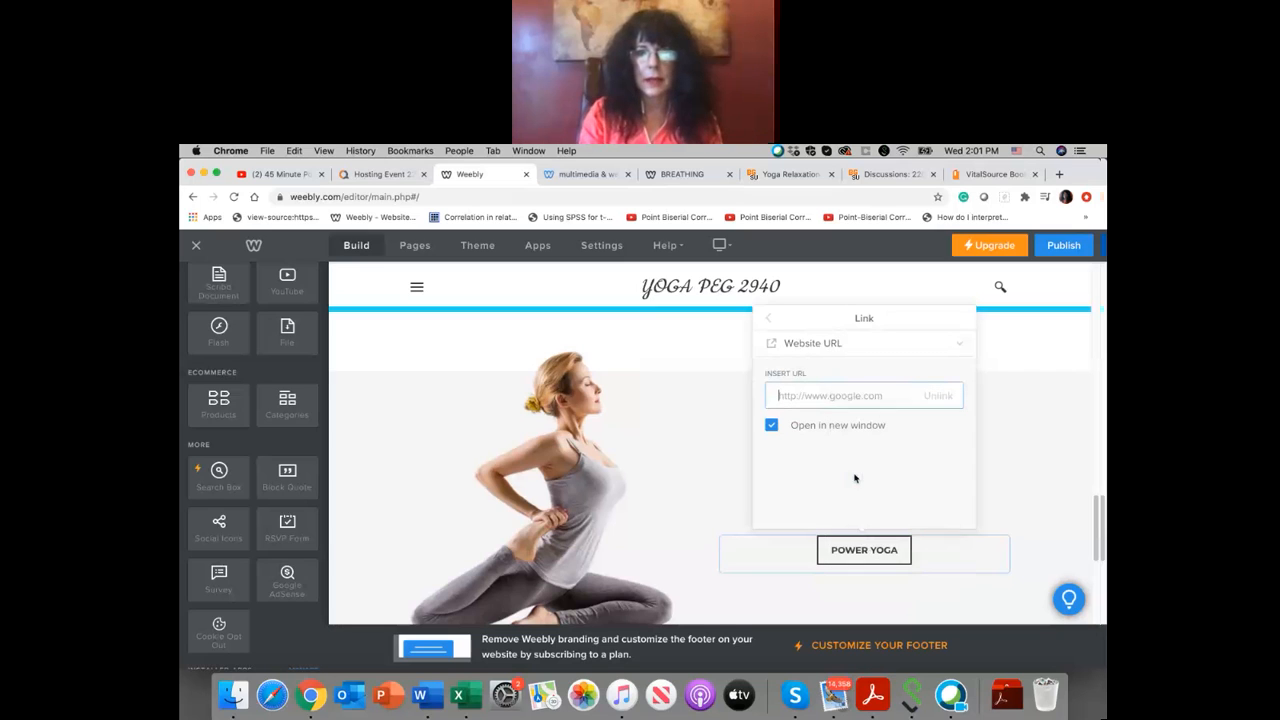
pyautogui.click(988, 457)
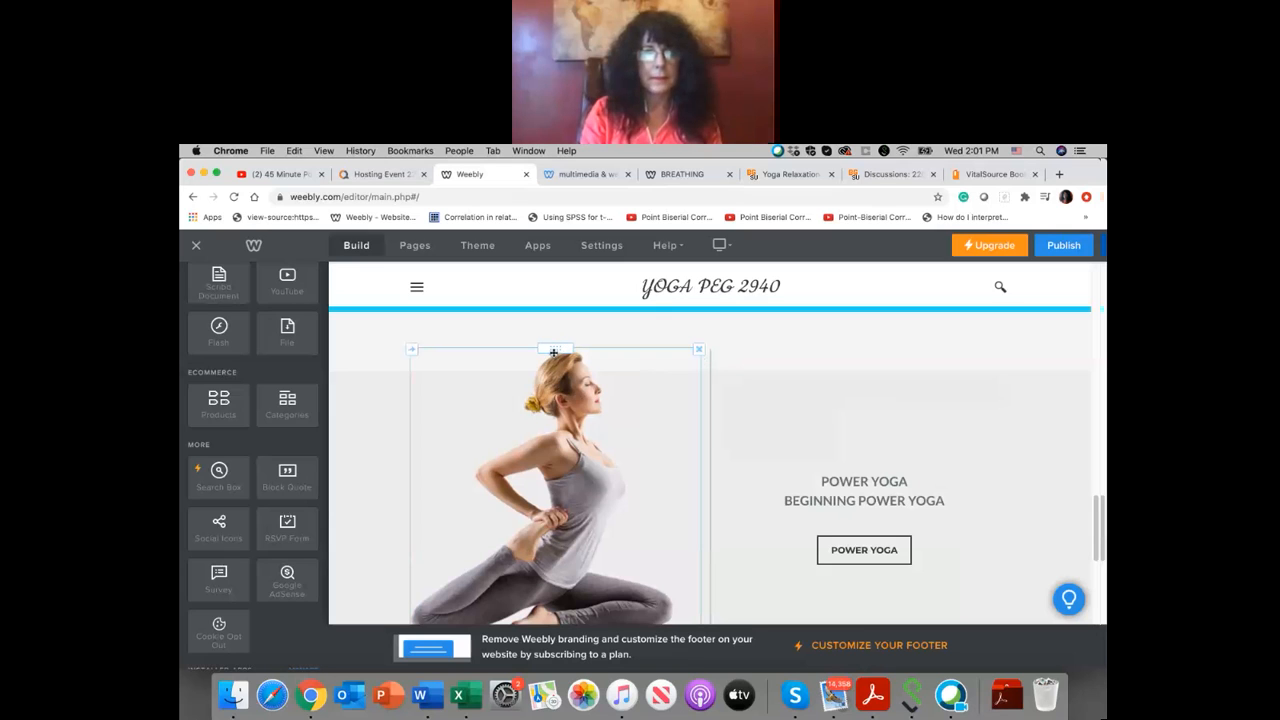
pyautogui.click(545, 392)
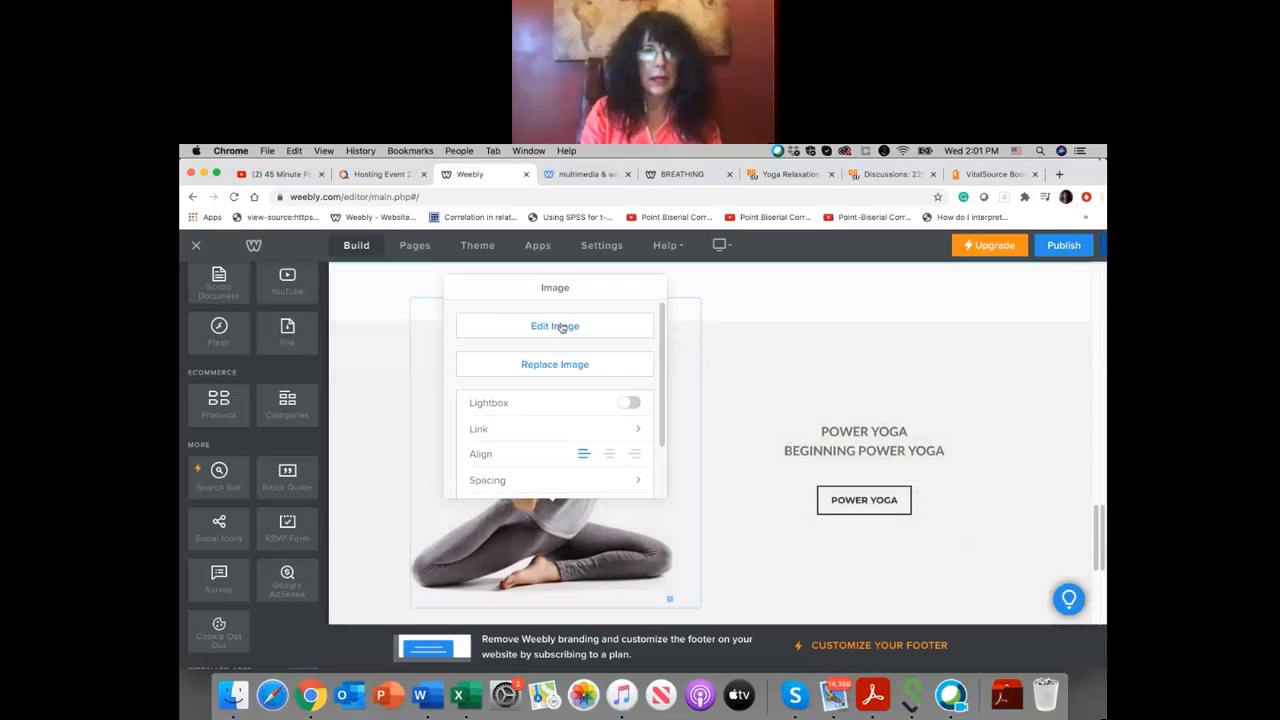
pyautogui.click(562, 328)
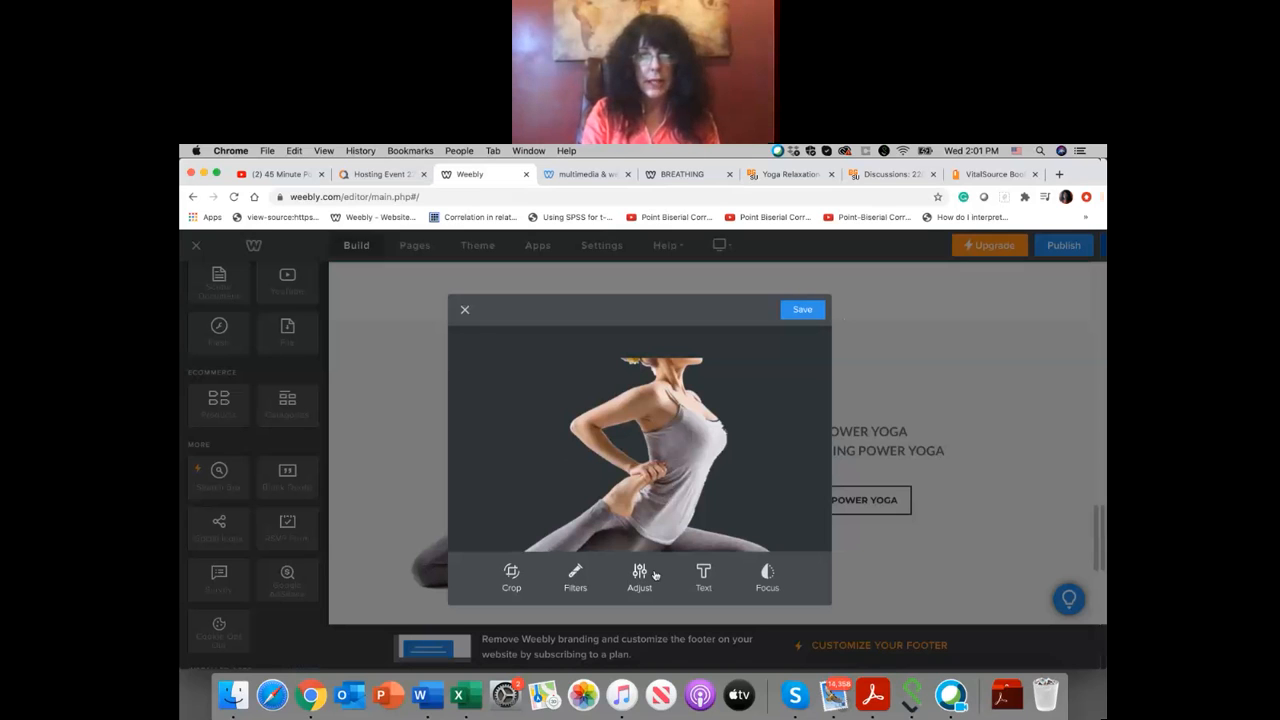
pyautogui.click(464, 312)
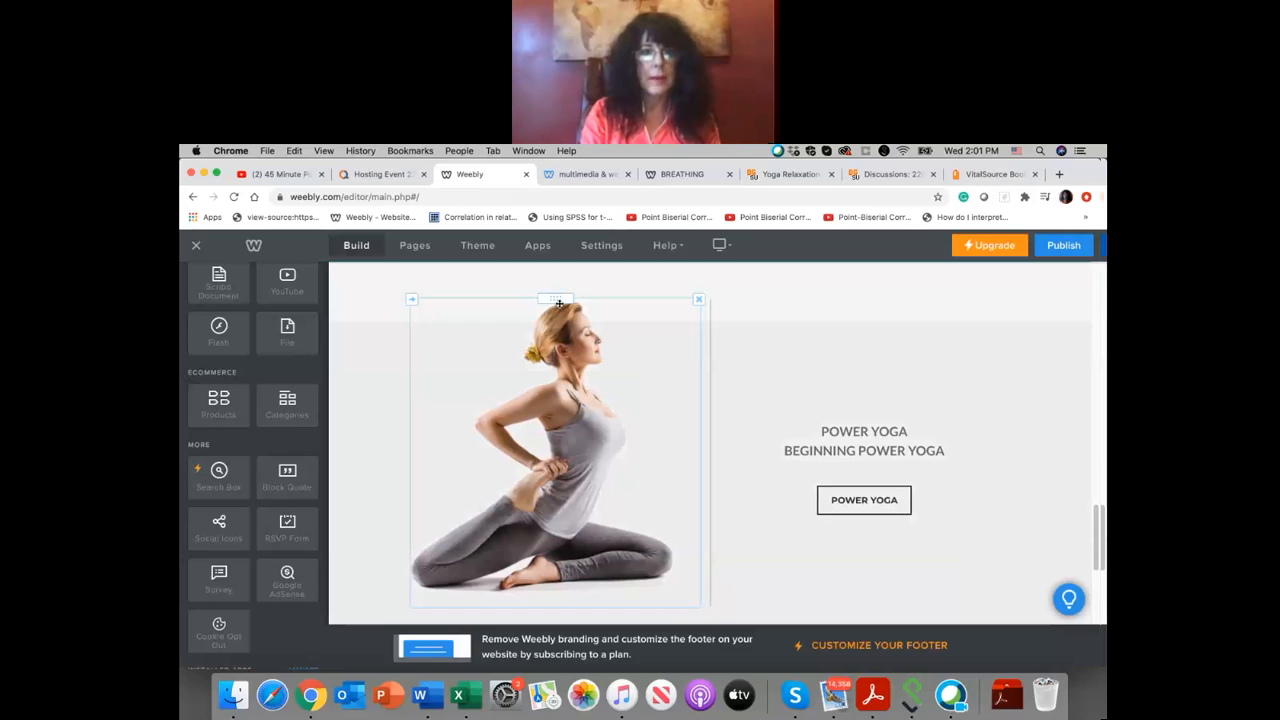
# Step: Replace the stretching woman's photo with images (1).jpeg from the Dropbox folder and enlarge it to the full column width
pyautogui.click(546, 358)
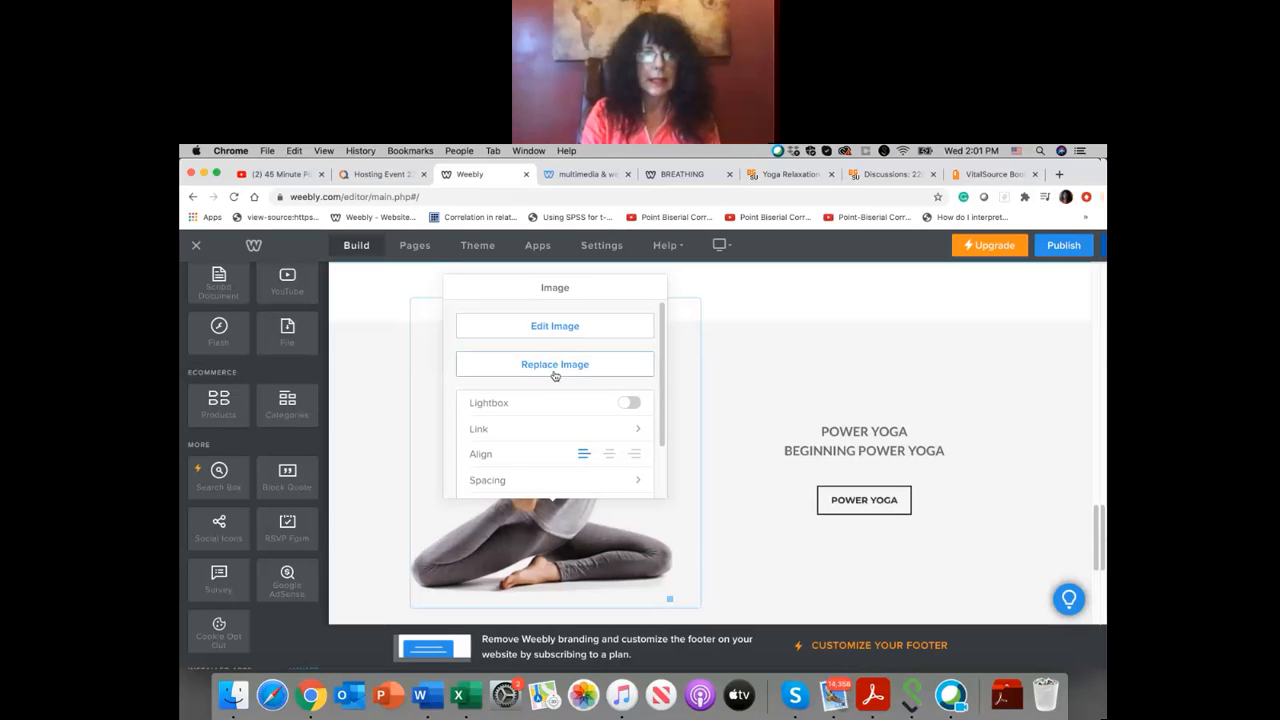
pyautogui.click(555, 366)
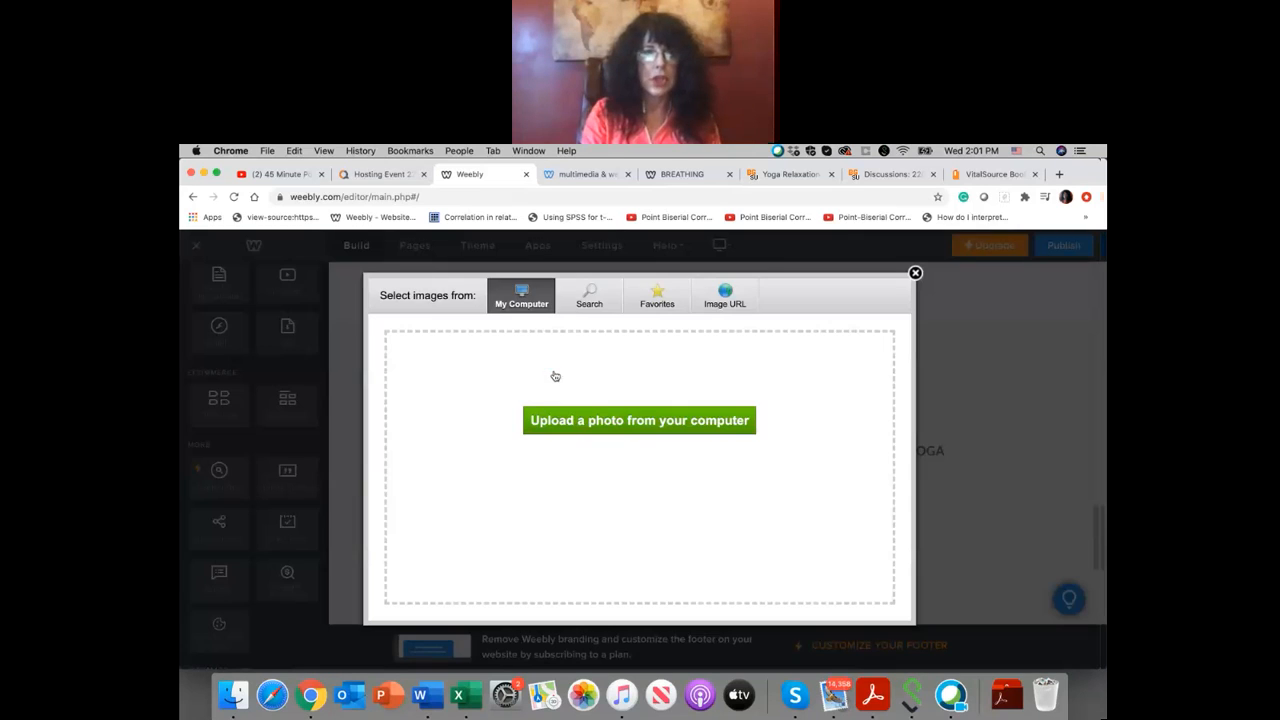
pyautogui.click(606, 421)
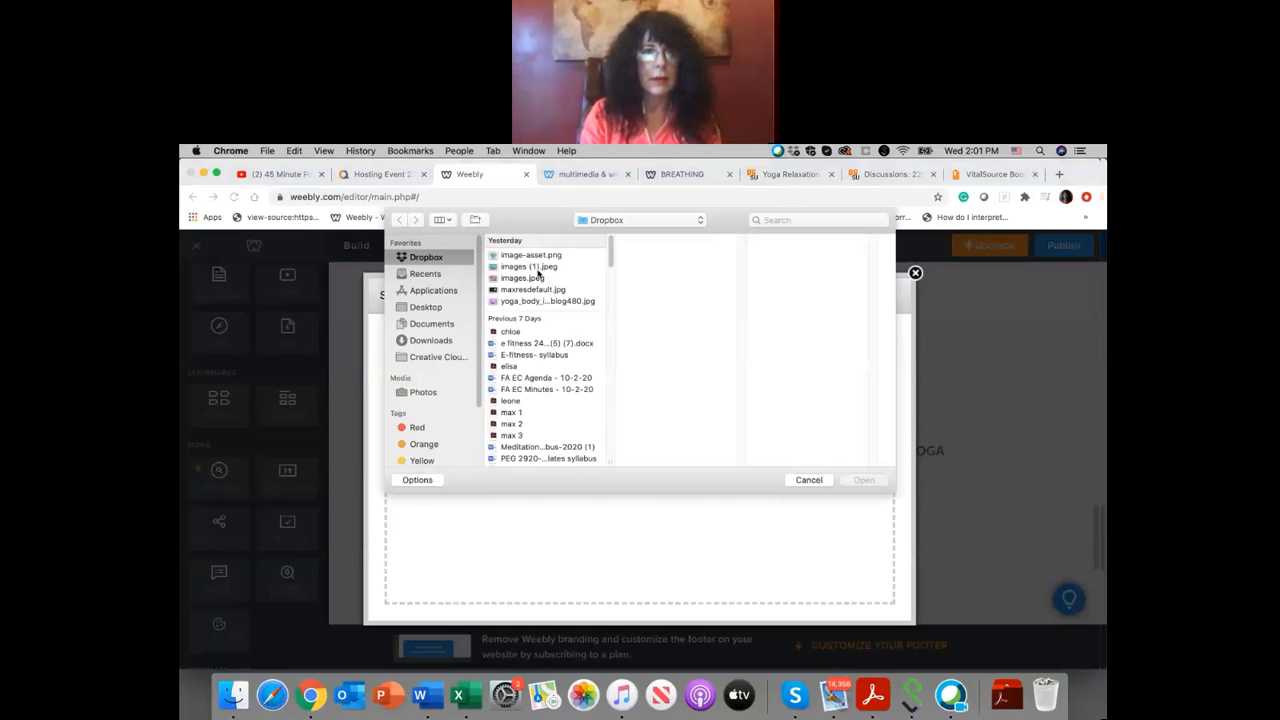
pyautogui.click(538, 268)
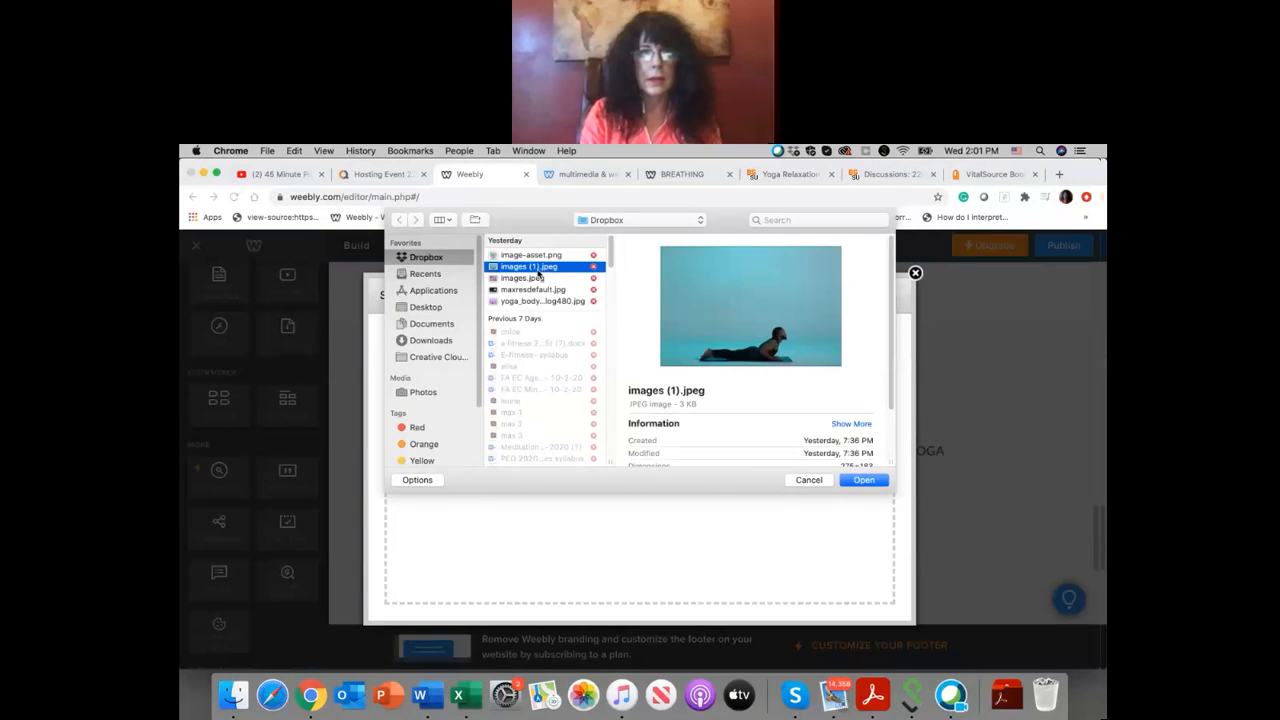
pyautogui.click(851, 485)
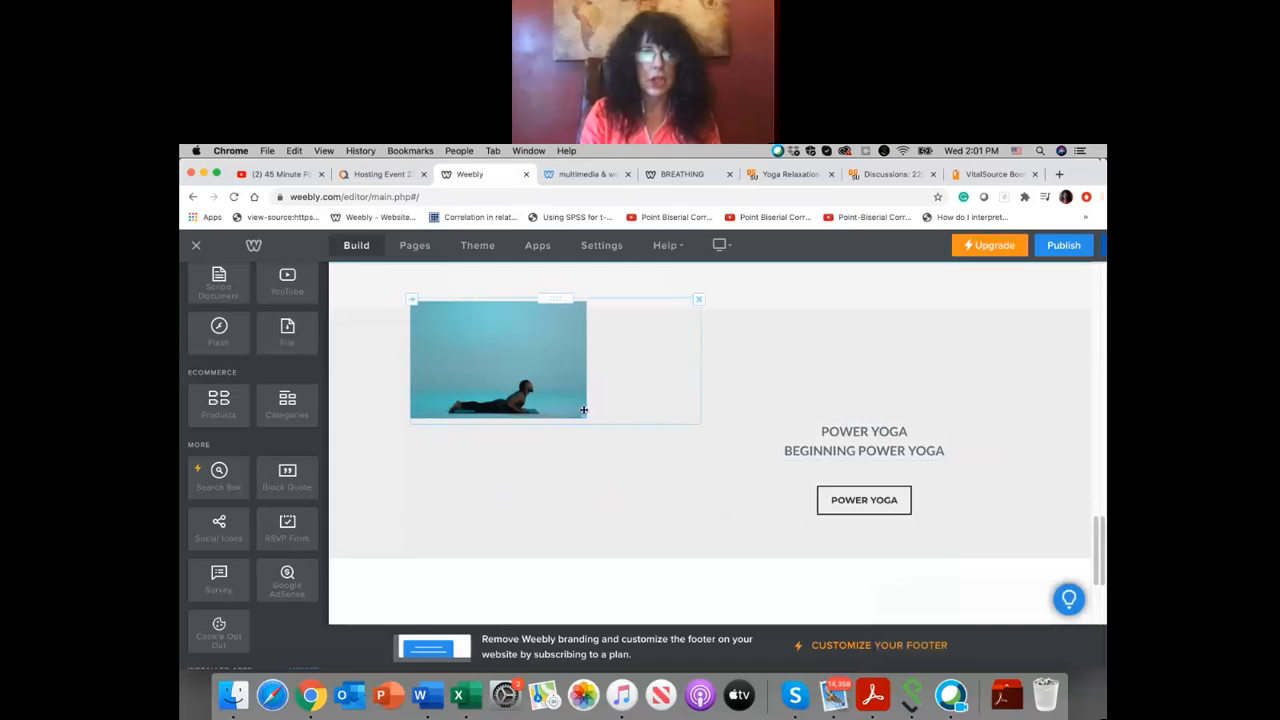
pyautogui.moveTo(582, 415); pyautogui.dragTo(646, 529)
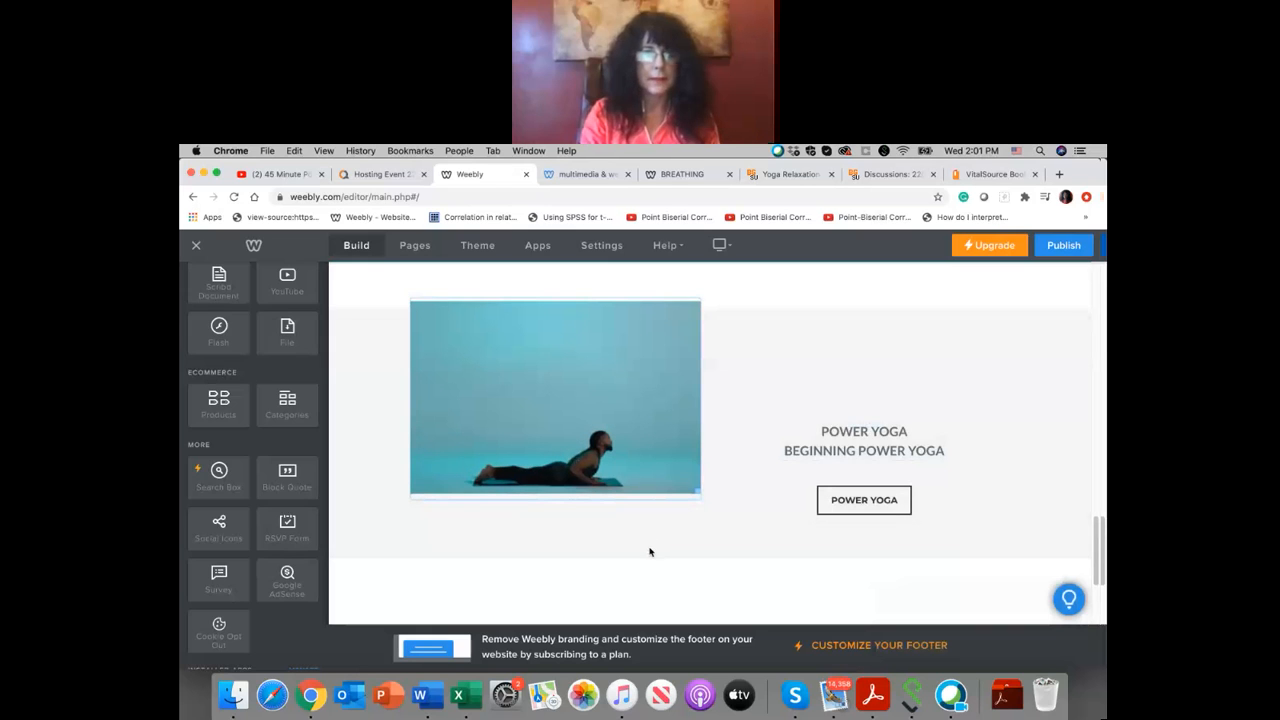
pyautogui.moveTo(474, 433); pyautogui.dragTo(467, 465)
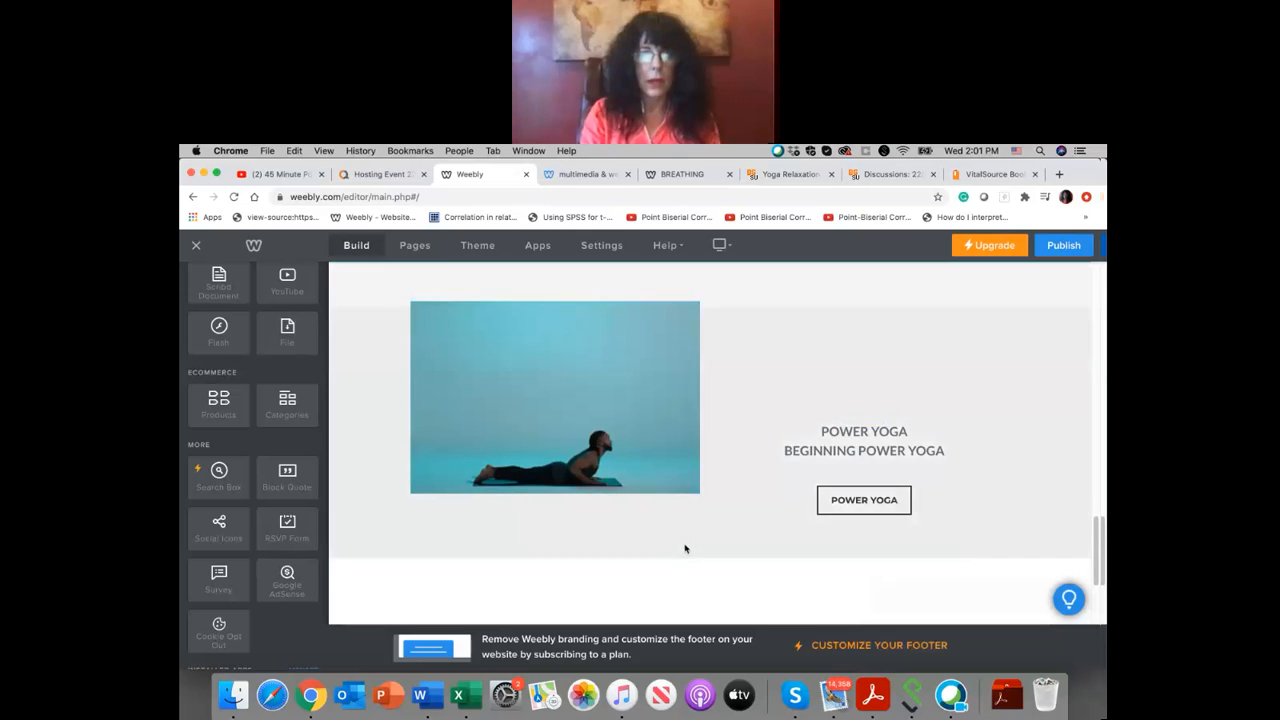
# Step: Open the power yoga section's background image for editing and save it
pyautogui.scroll(1, 720, 588)
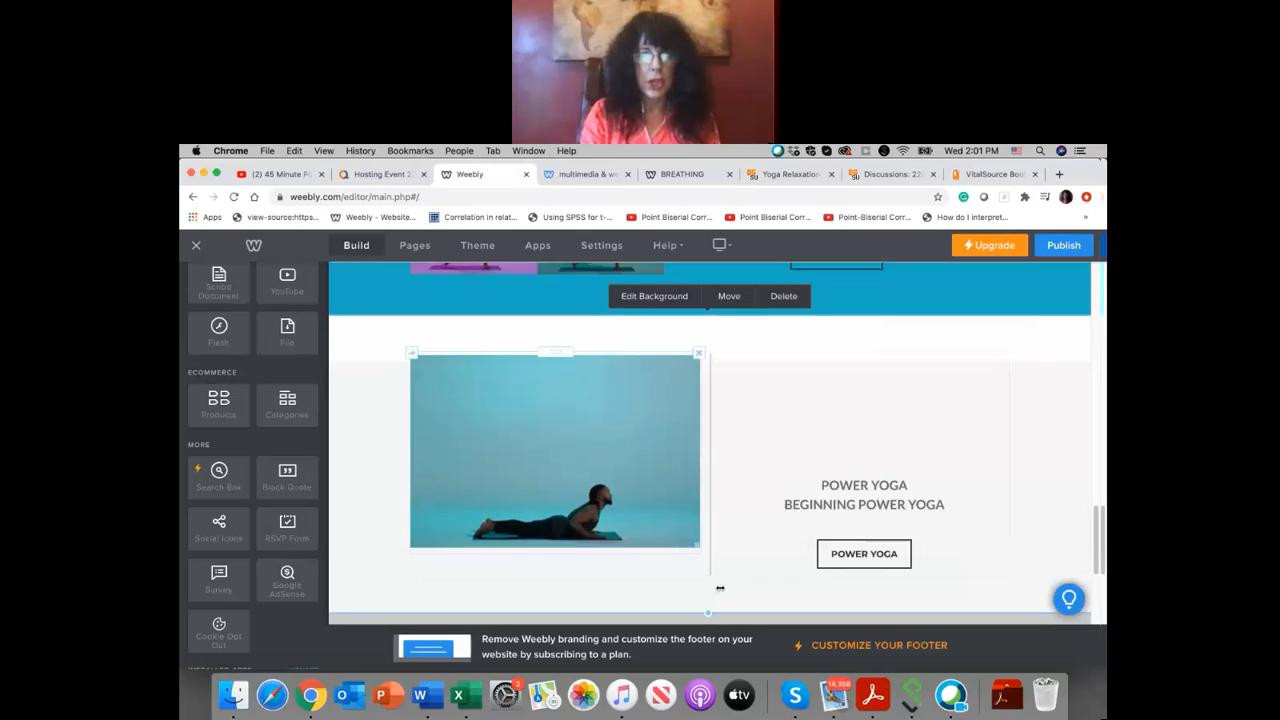
pyautogui.click(666, 298)
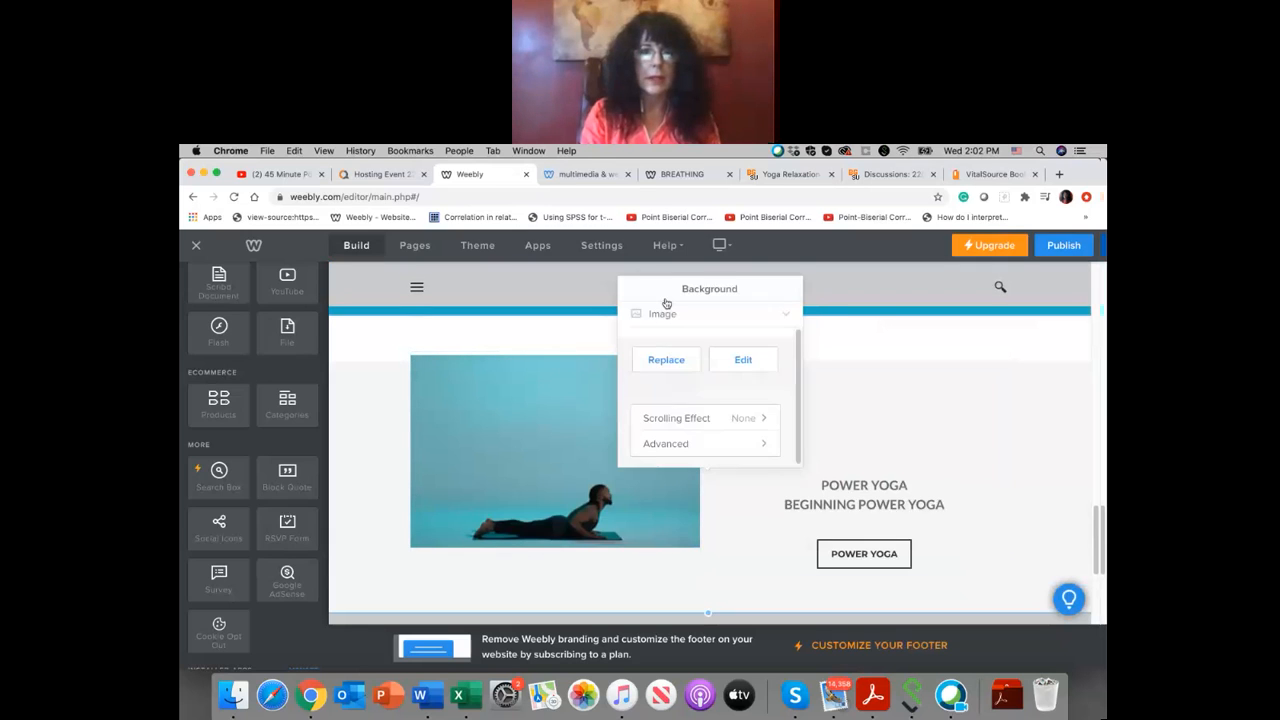
pyautogui.click(740, 359)
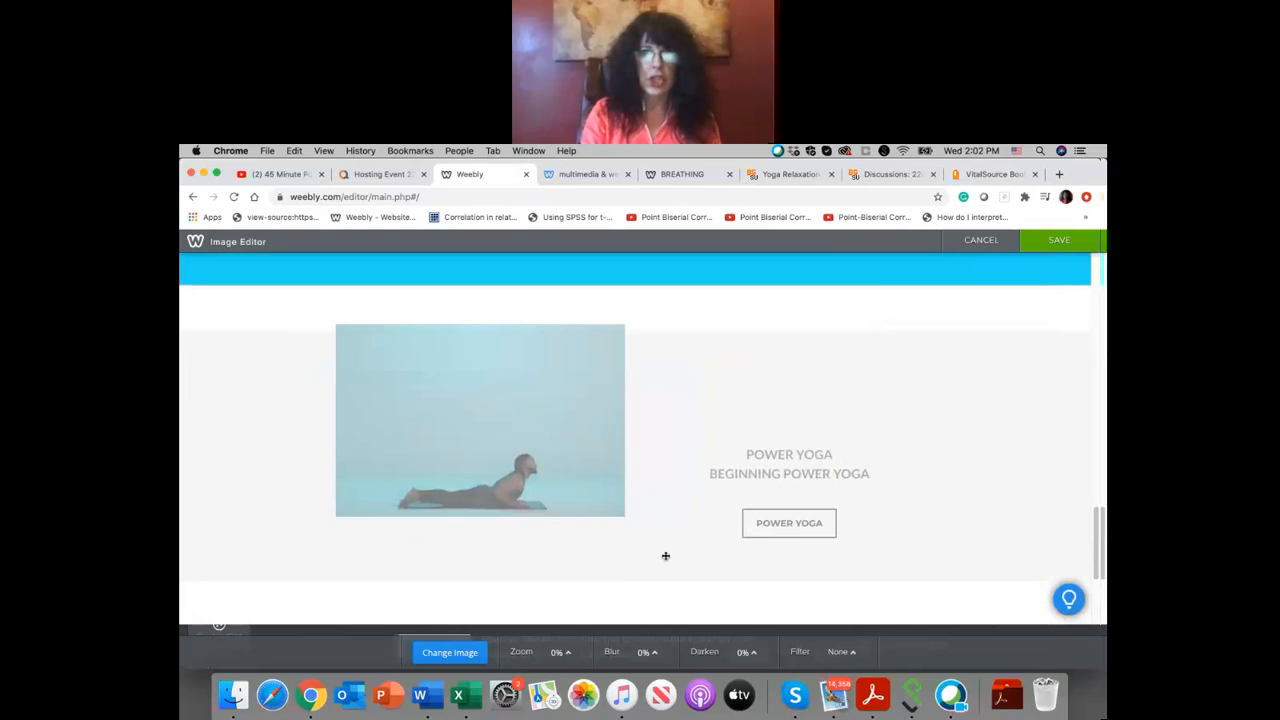
pyautogui.scroll(-1, 676, 537)
pyautogui.click(1076, 250)
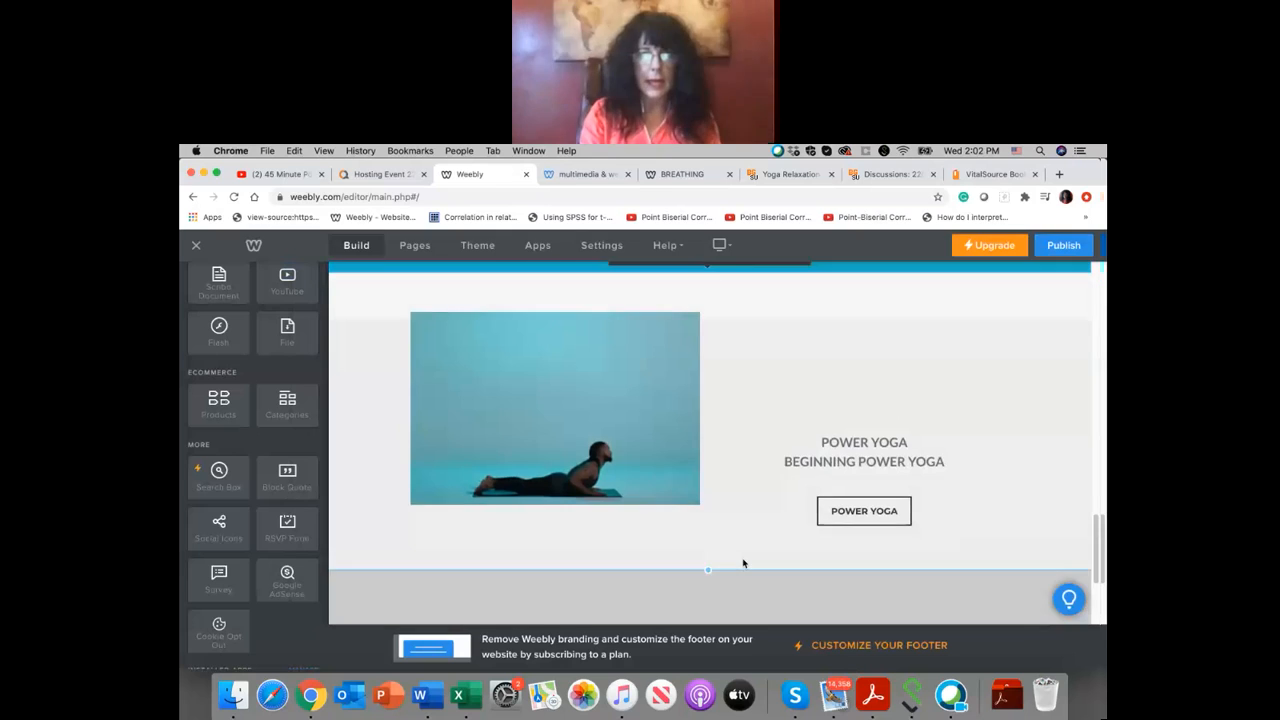
pyautogui.scroll(1, 743, 560)
pyautogui.click(684, 298)
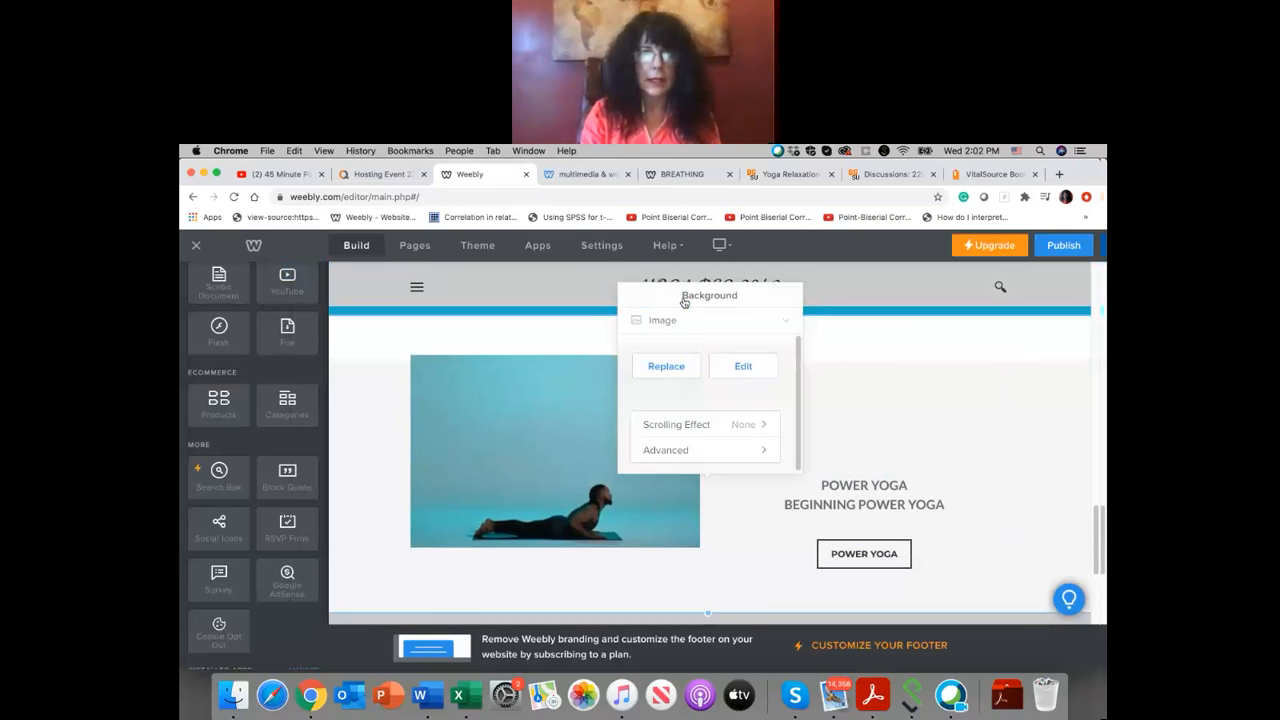
pyautogui.click(740, 360)
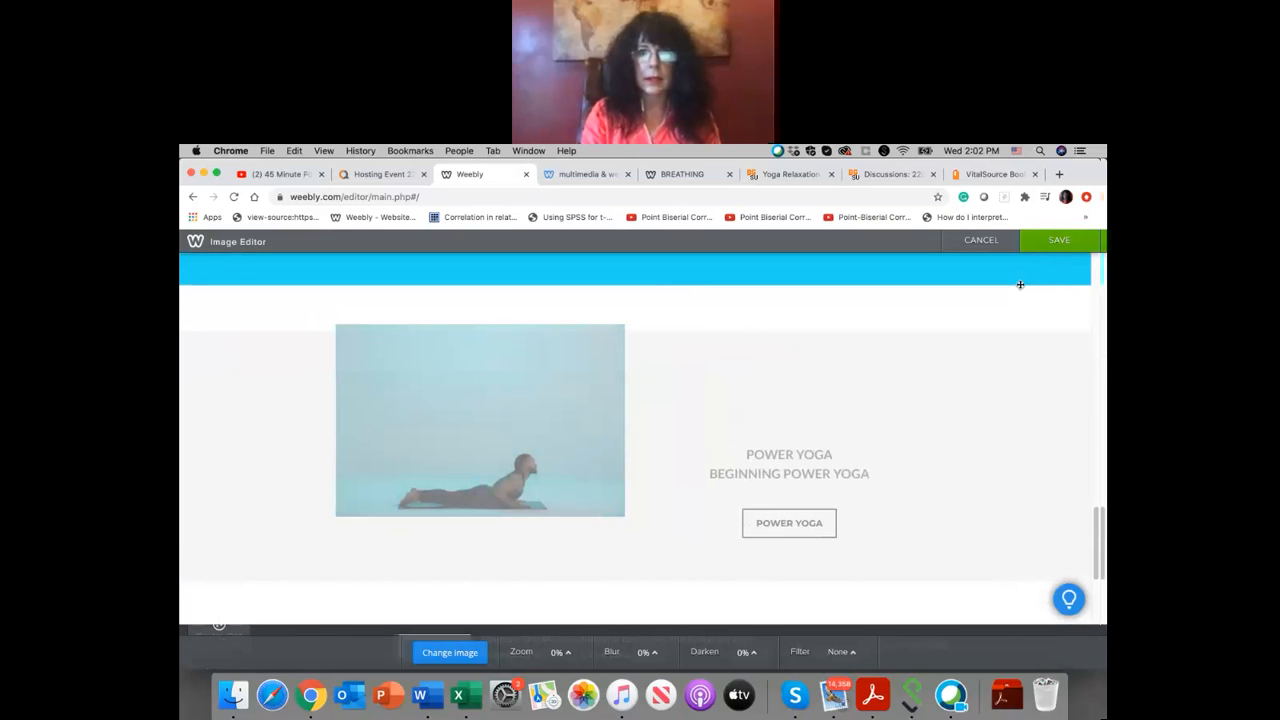
pyautogui.click(1055, 250)
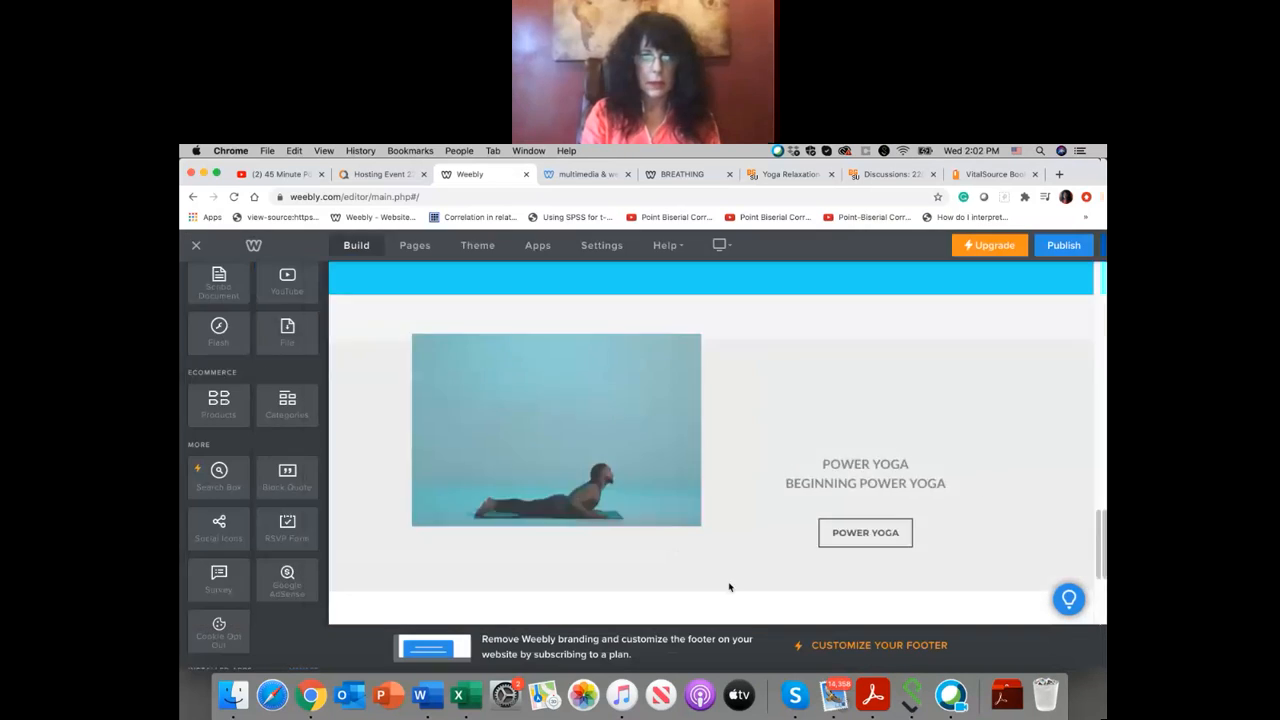
# Step: Change the background color of the "We Are Proud to Call Them Our Partners" section to muted teal #aecfd0
pyautogui.scroll(-2, 752, 598)
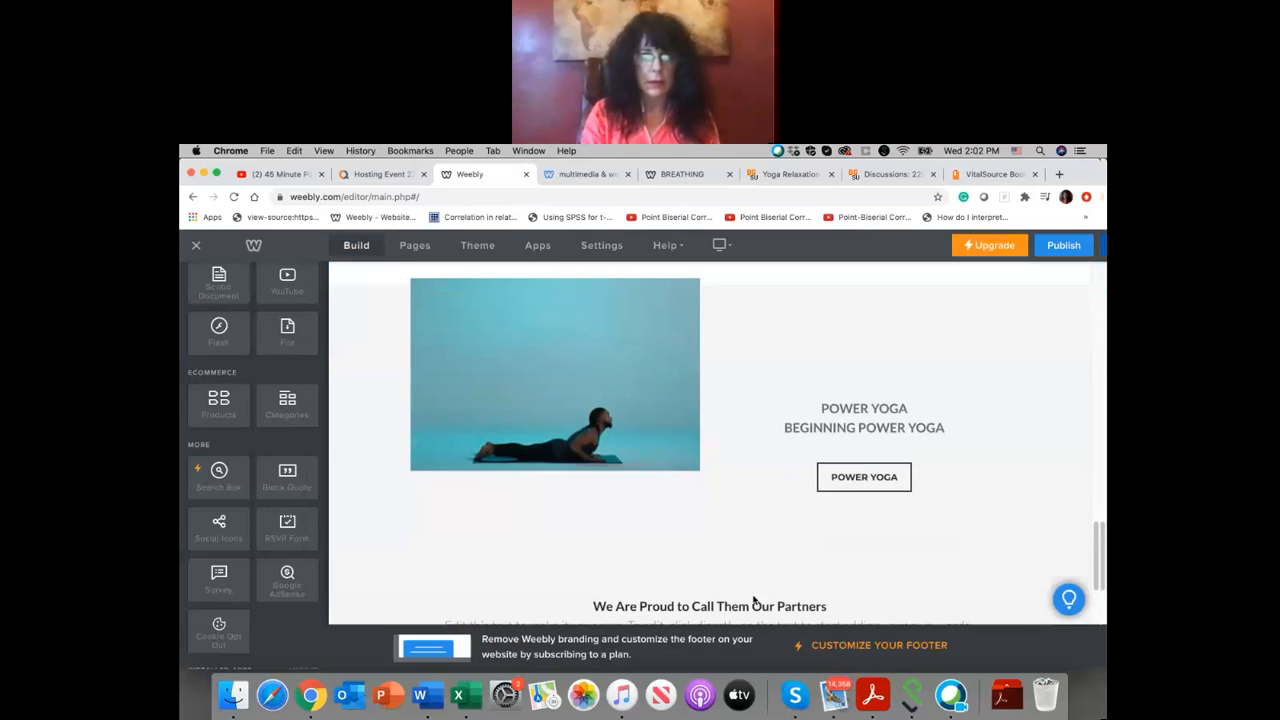
pyautogui.scroll(-3, 754, 598)
pyautogui.scroll(-1, 748, 453)
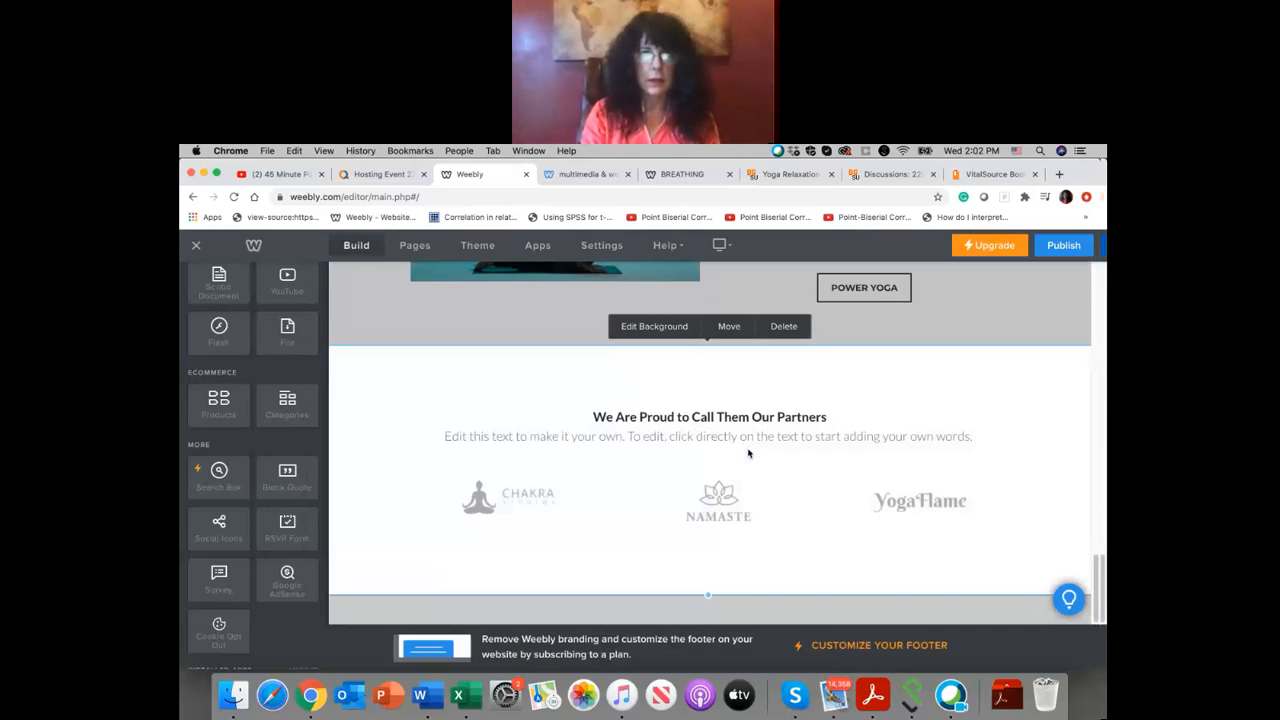
pyautogui.click(680, 330)
pyautogui.click(675, 343)
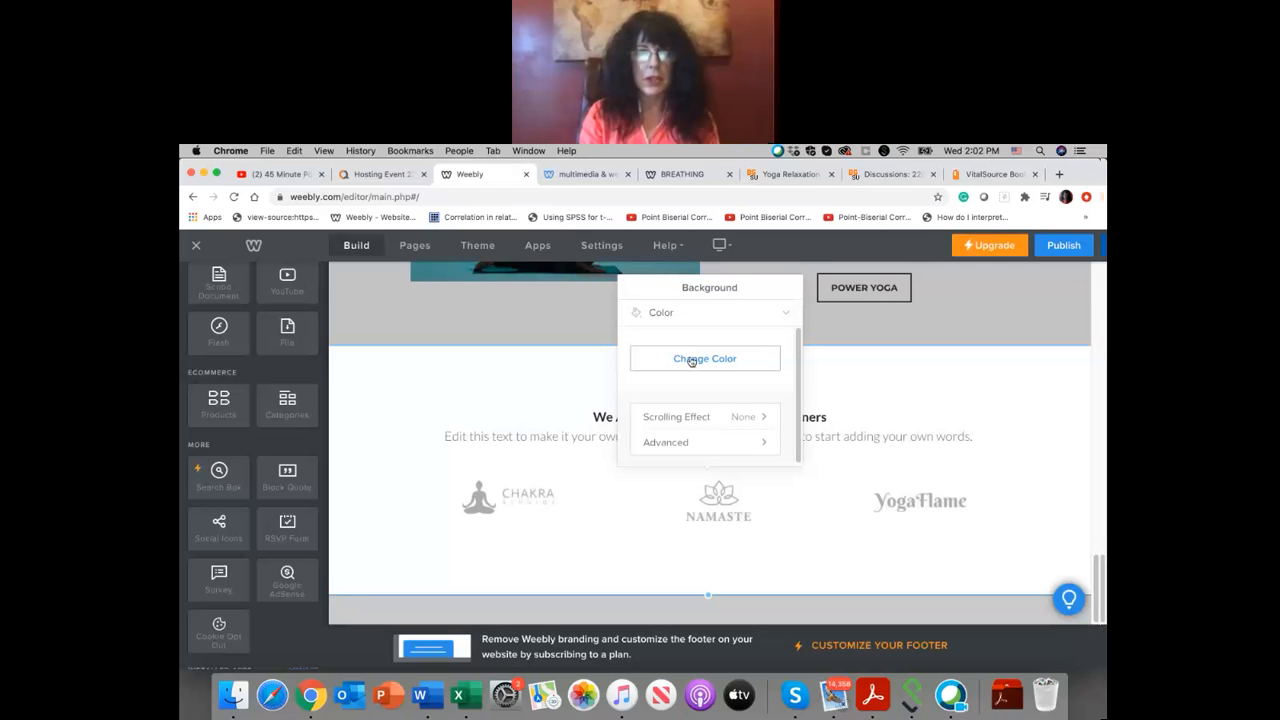
pyautogui.click(691, 360)
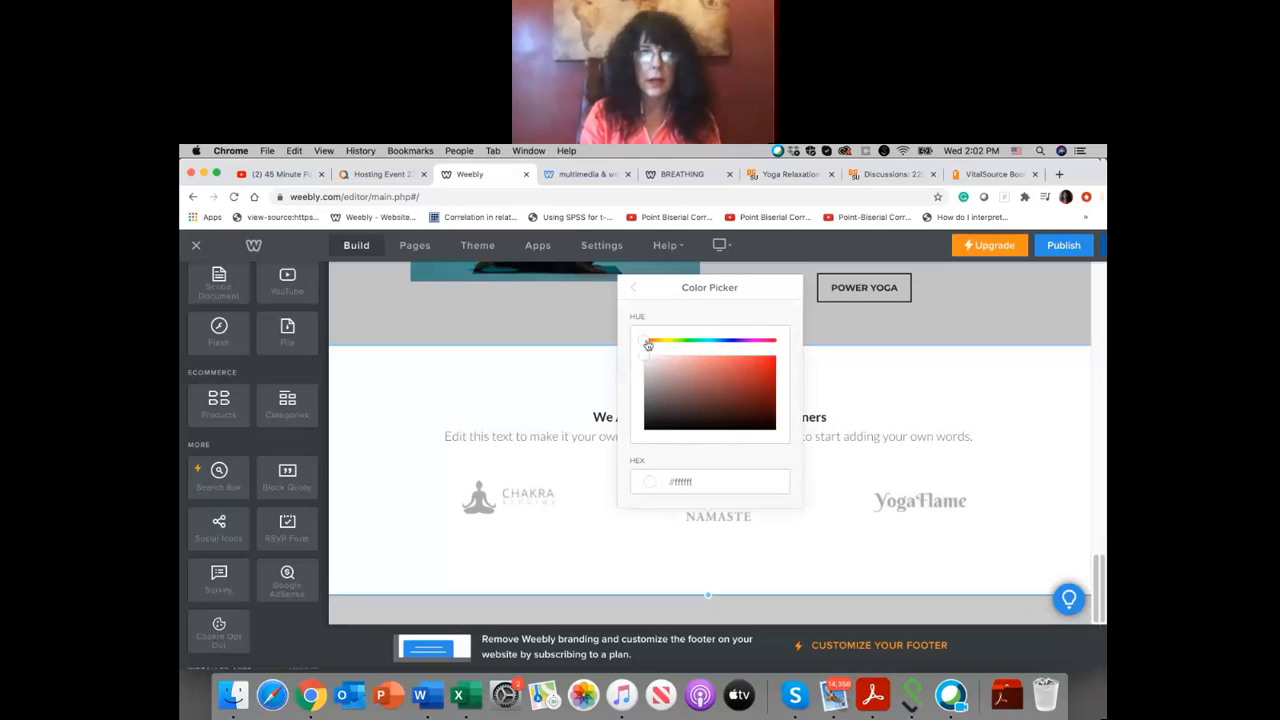
pyautogui.moveTo(648, 344); pyautogui.dragTo(713, 349)
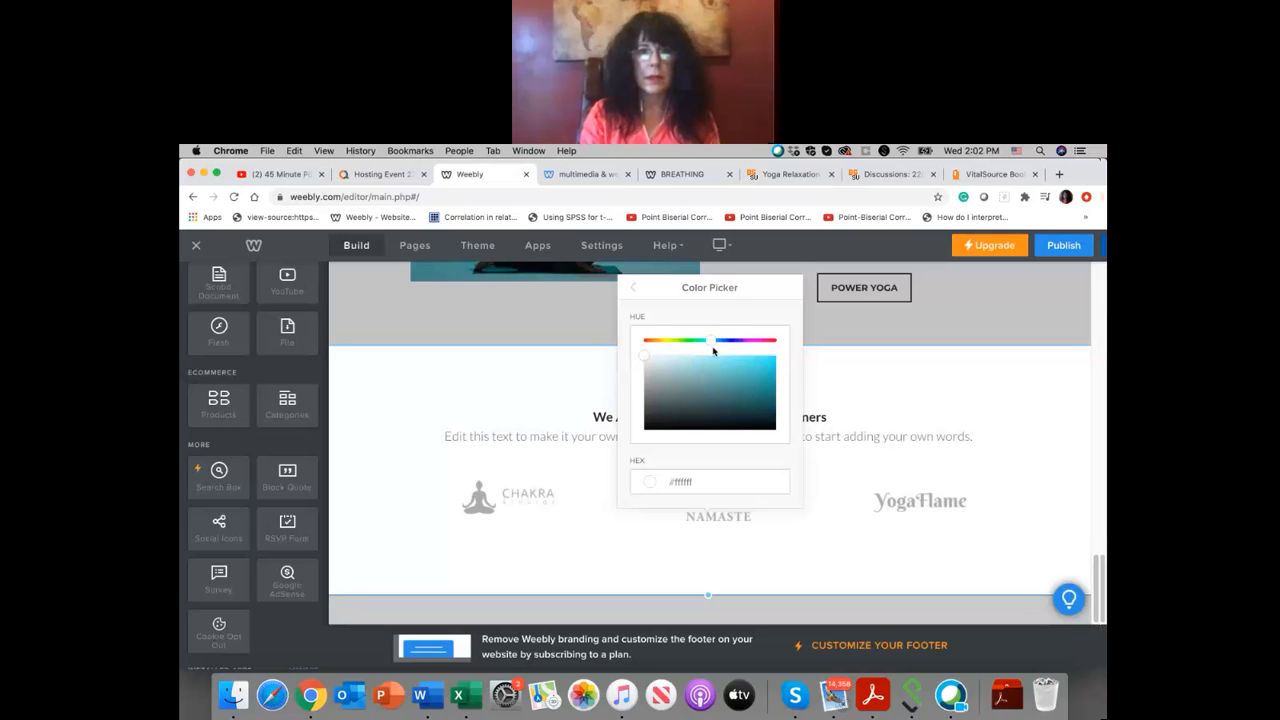
pyautogui.moveTo(645, 358)
pyautogui.mouseDown()
pyautogui.moveTo(685, 391)
pyautogui.moveTo(667, 372)
pyautogui.mouseUp()
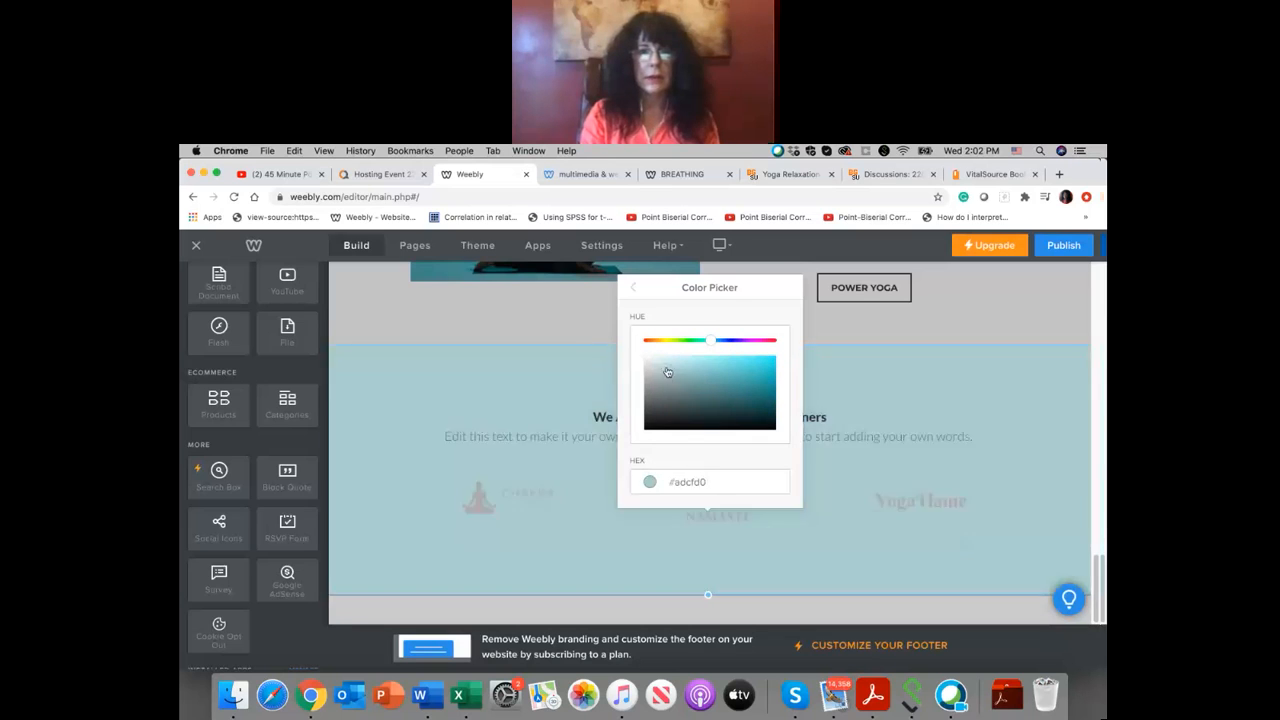
pyautogui.click(828, 332)
pyautogui.scroll(2, 763, 305)
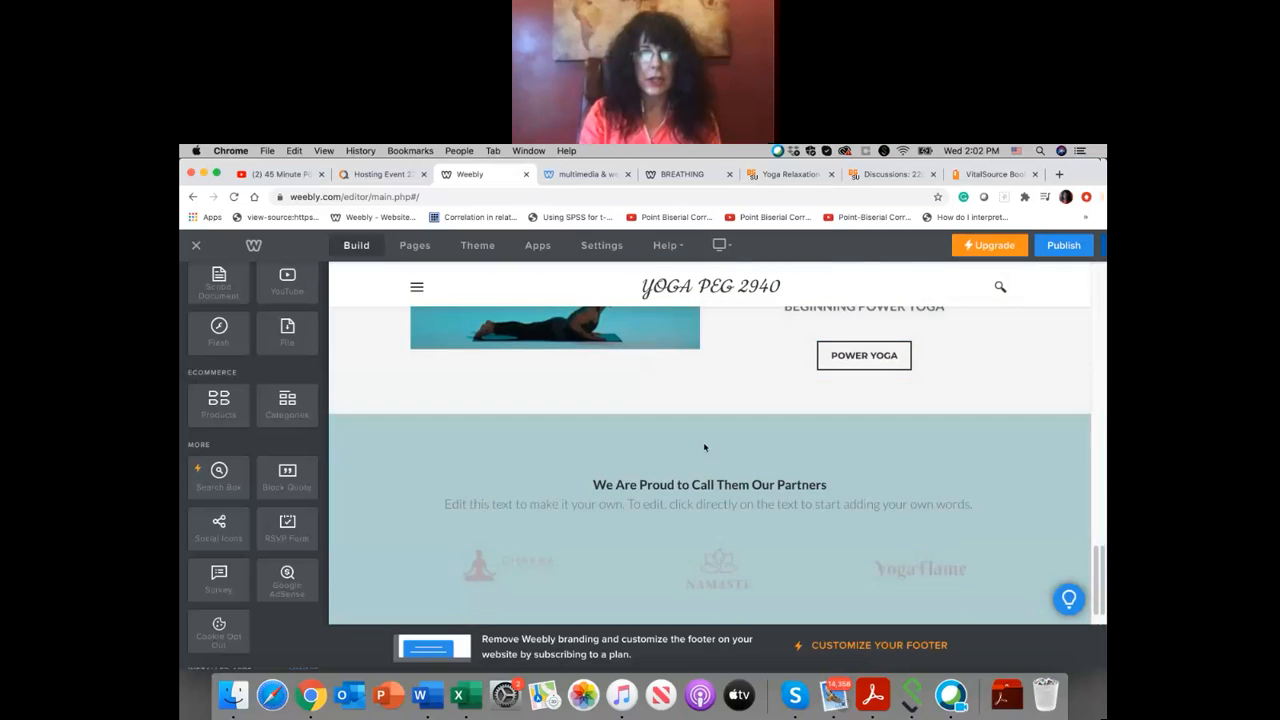
# Step: Open the power yoga section's background image in the image editor and save it without edits
pyautogui.scroll(4, 730, 500)
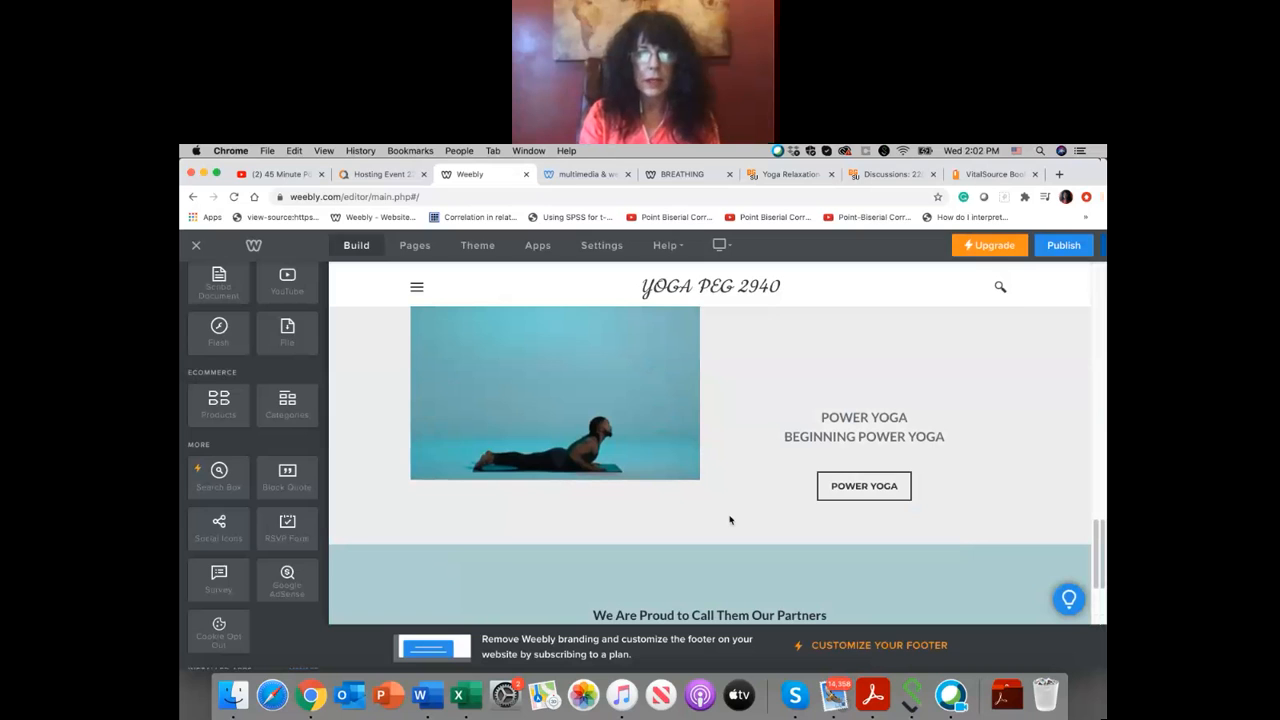
pyautogui.scroll(2, 730, 520)
pyautogui.click(677, 297)
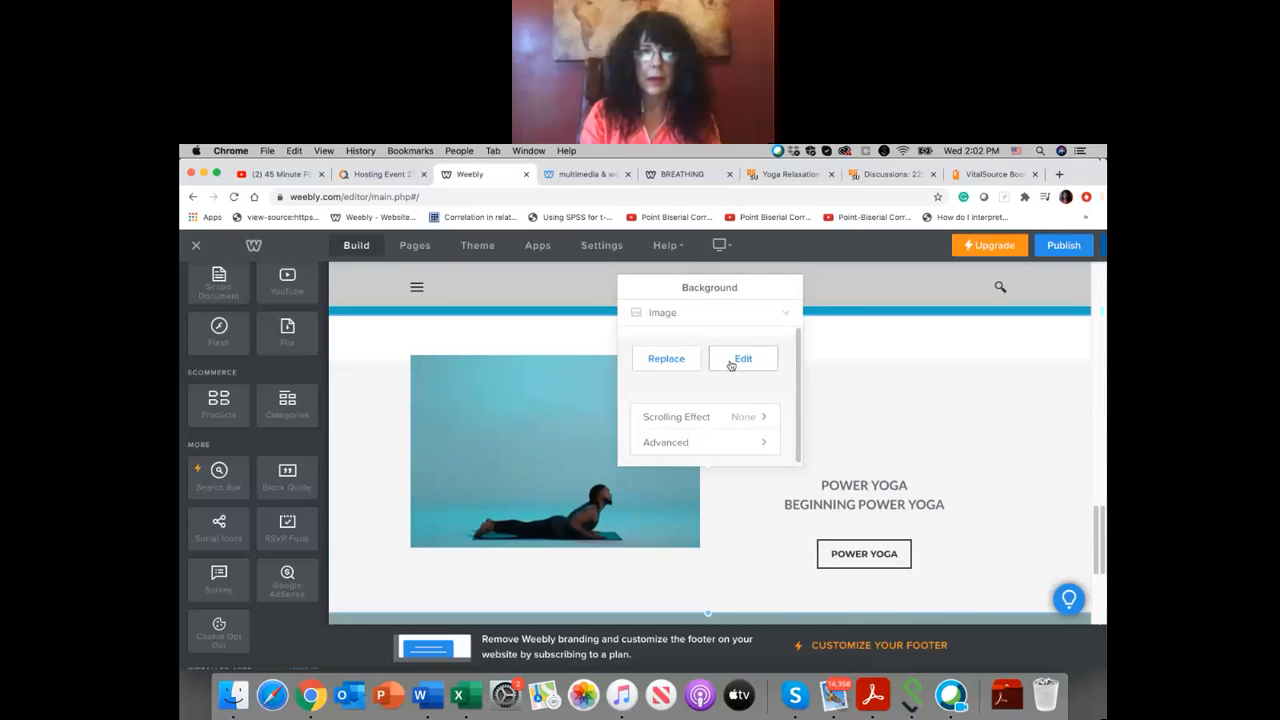
pyautogui.click(742, 358)
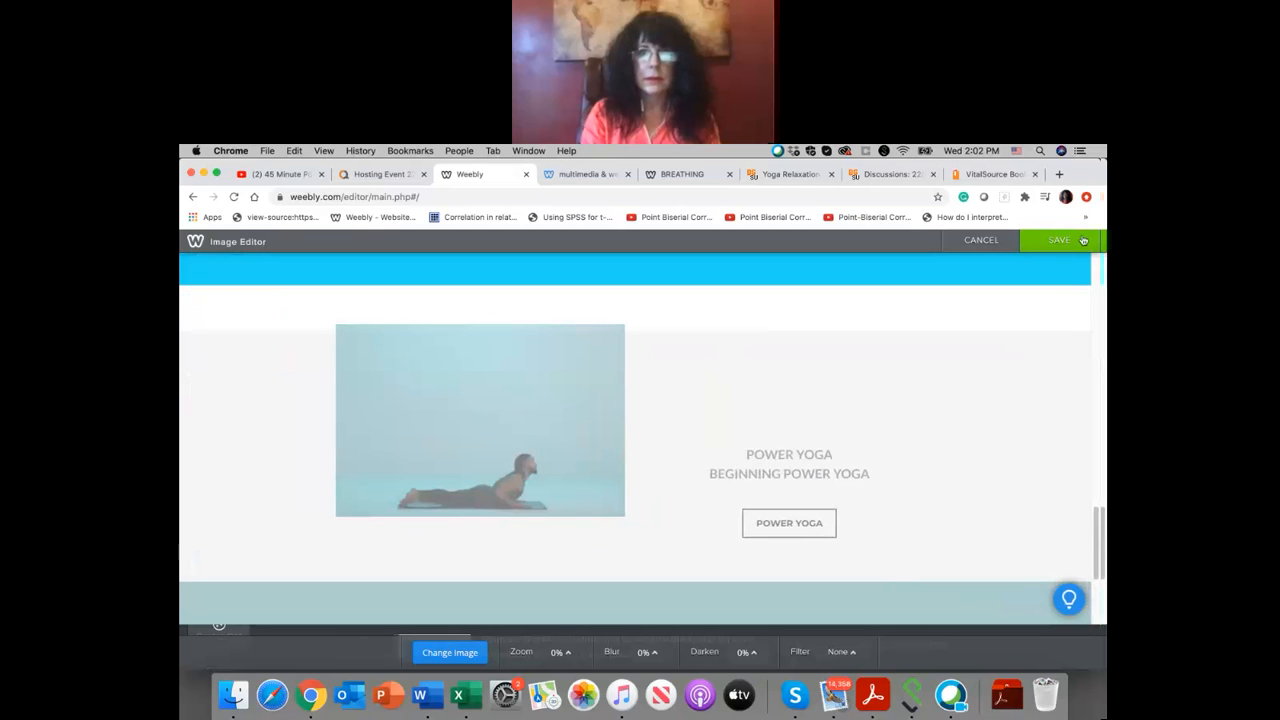
pyautogui.click(1061, 241)
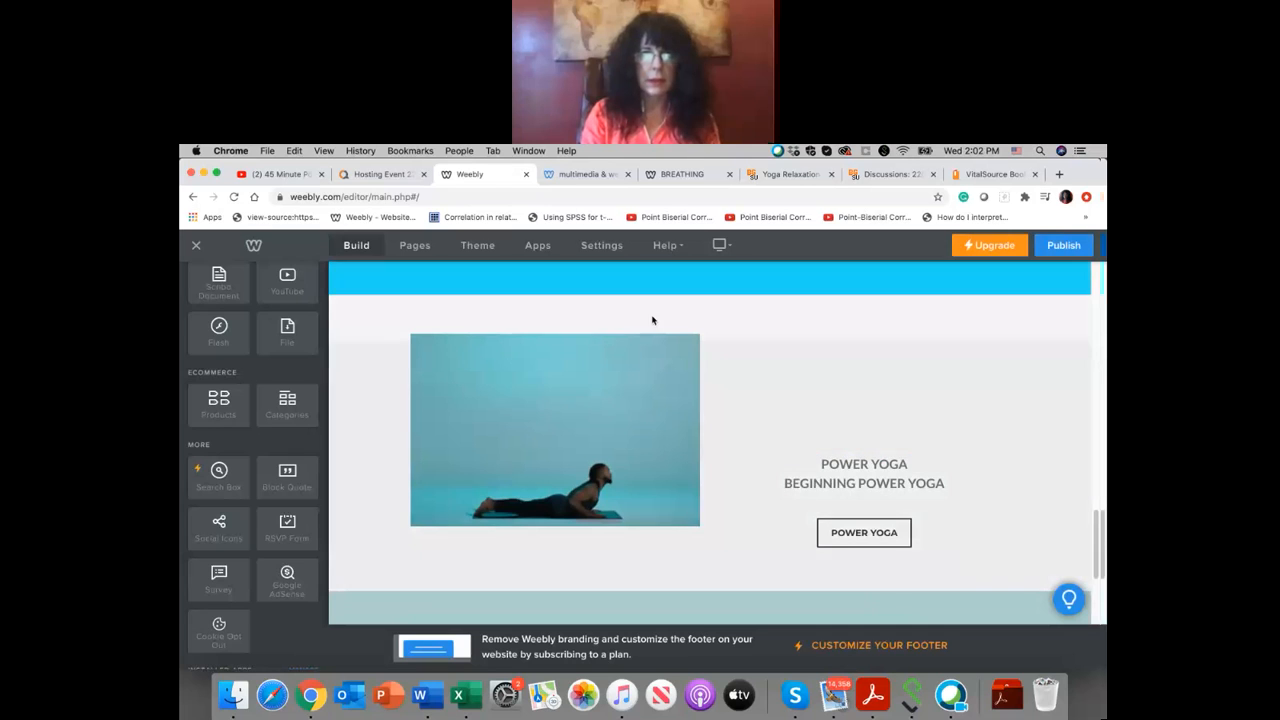
pyautogui.scroll(1, 654, 316)
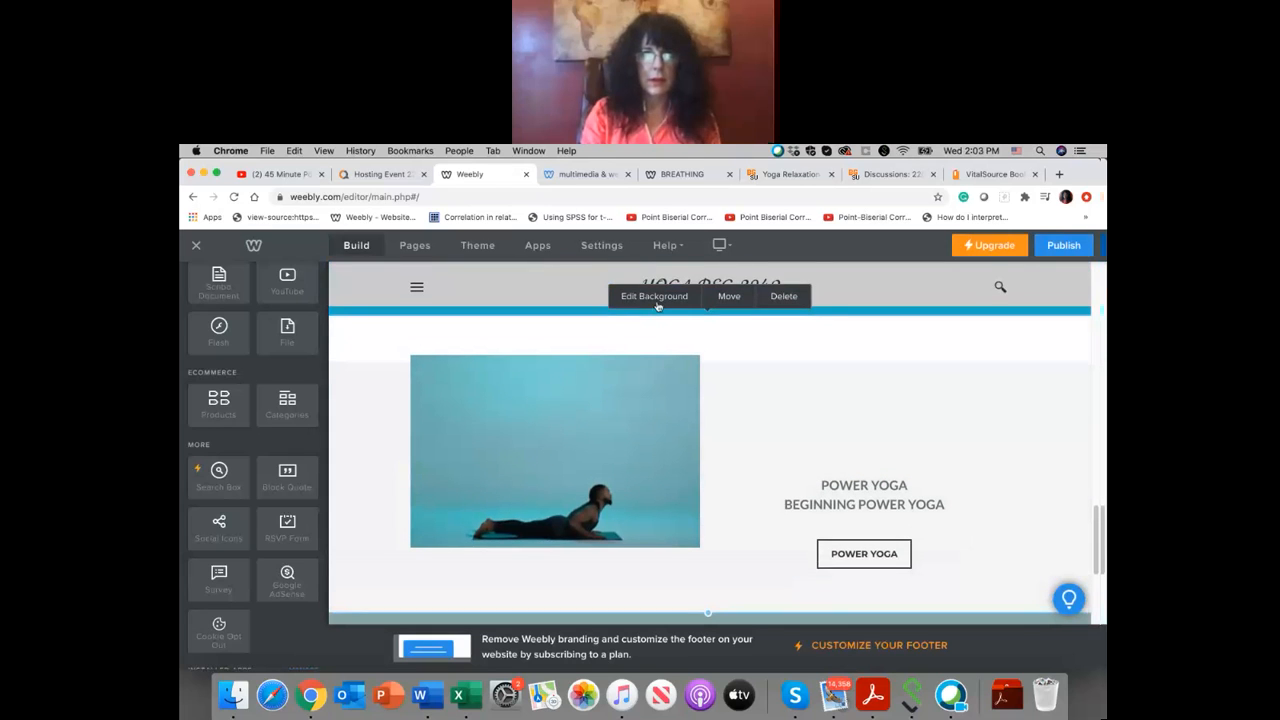
# Step: Delete the "We Are Proud to Call Them Our Partners" section from the page
pyautogui.scroll(-5, 658, 306)
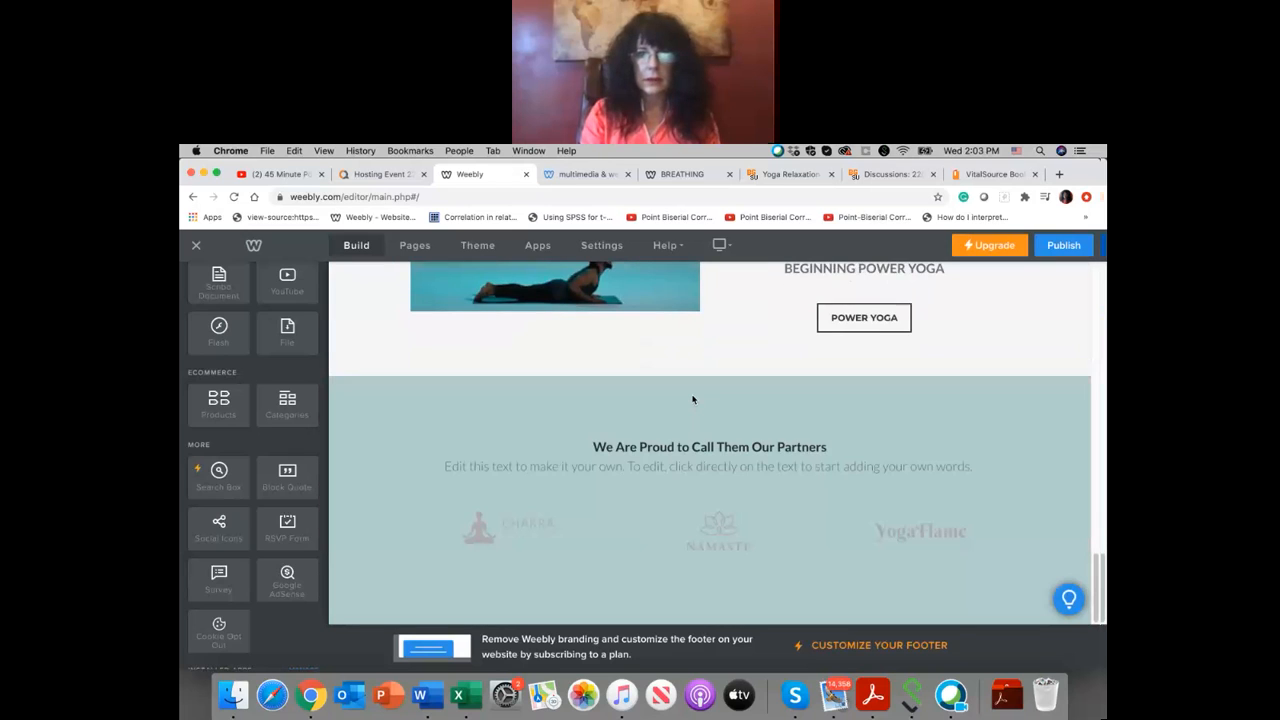
pyautogui.scroll(-1, 700, 390)
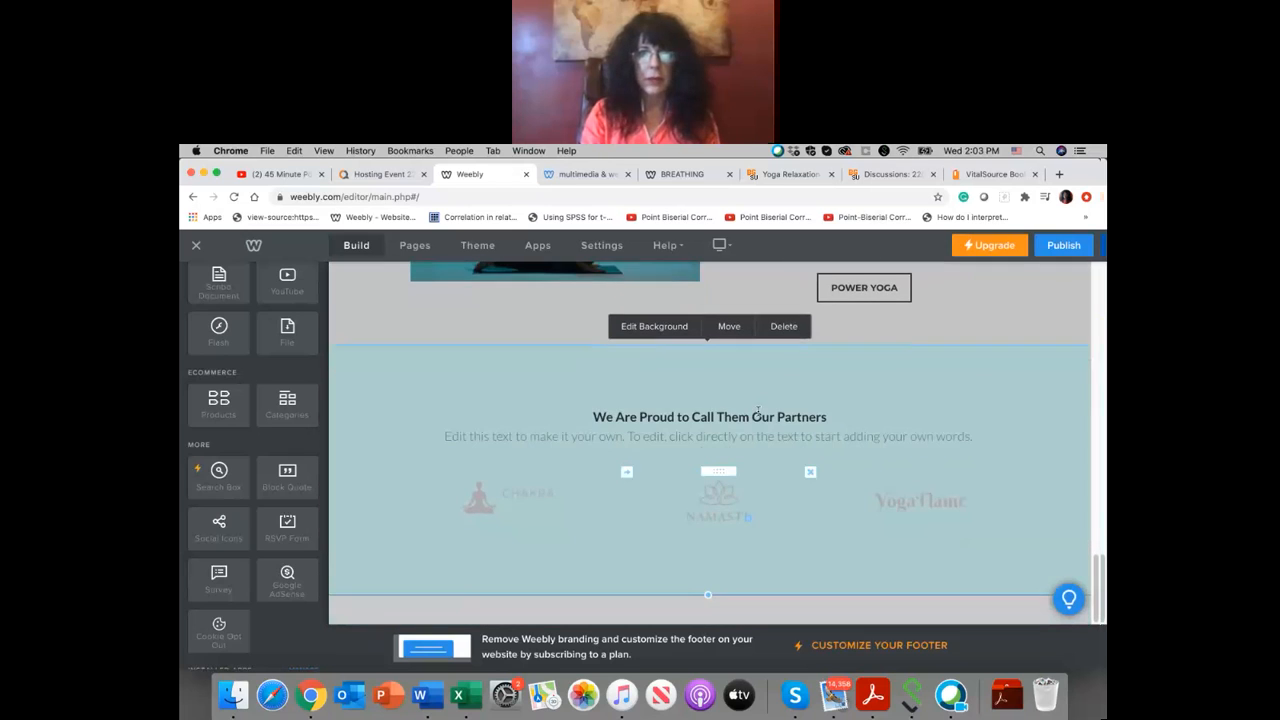
pyautogui.click(783, 328)
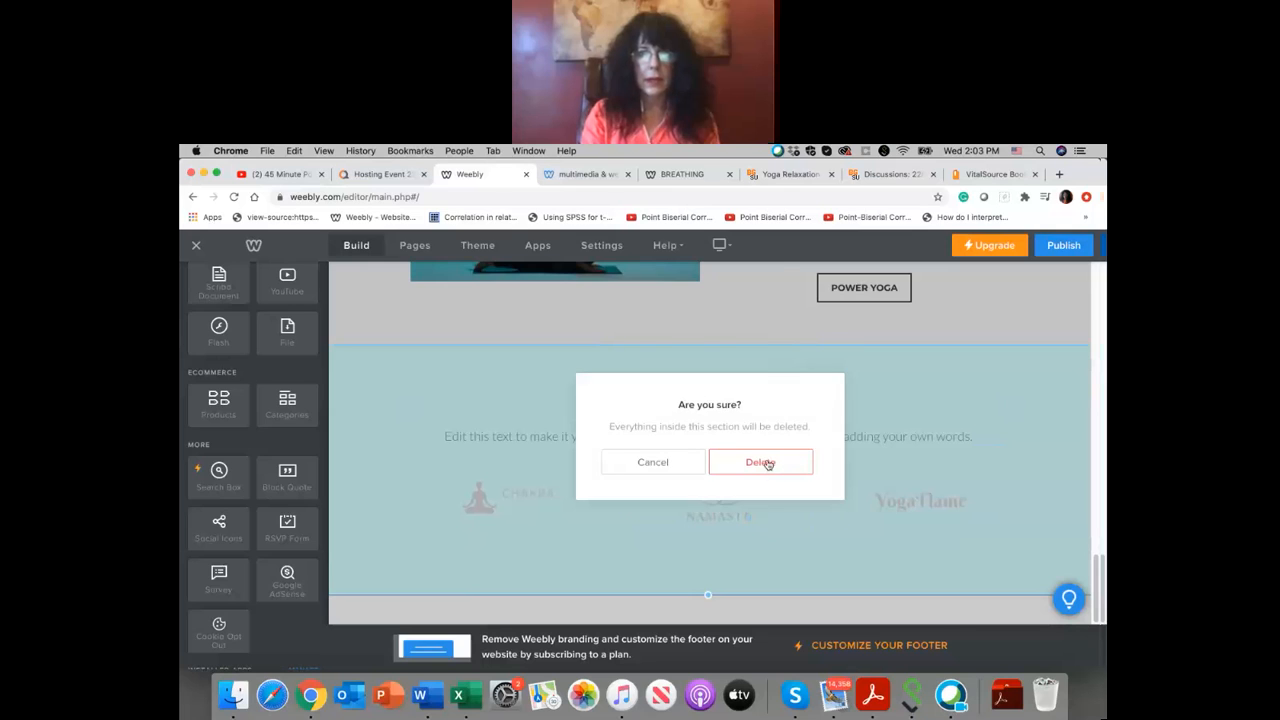
pyautogui.click(767, 464)
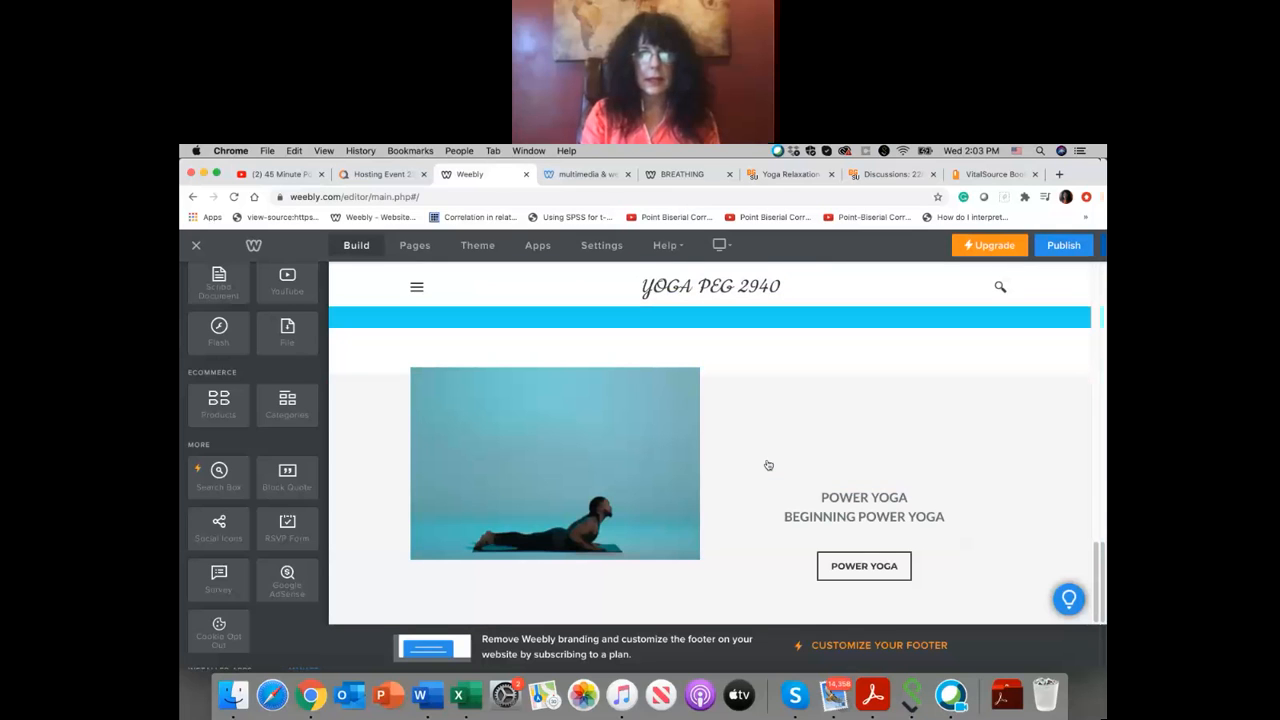
# Step: Delete the spacer above the "POWER YOGA" text beside the cobra pose photo
pyautogui.scroll(10, 768, 465)
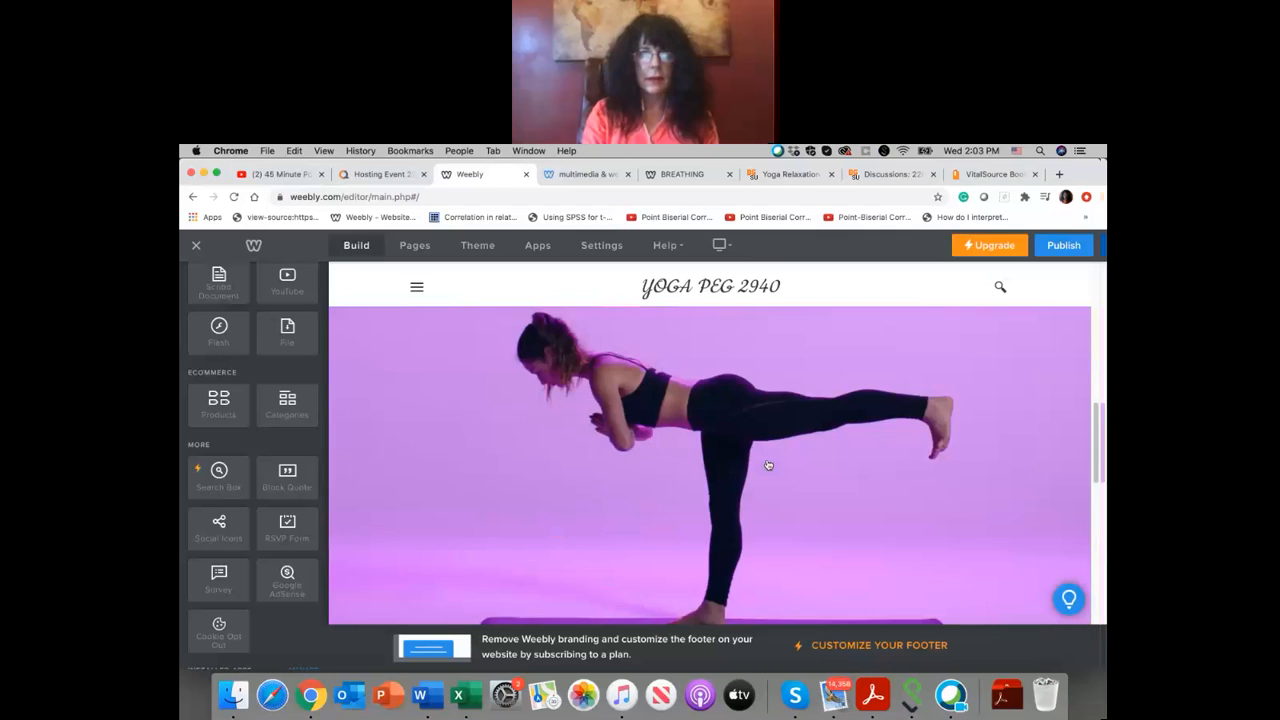
pyautogui.scroll(-10, 768, 465)
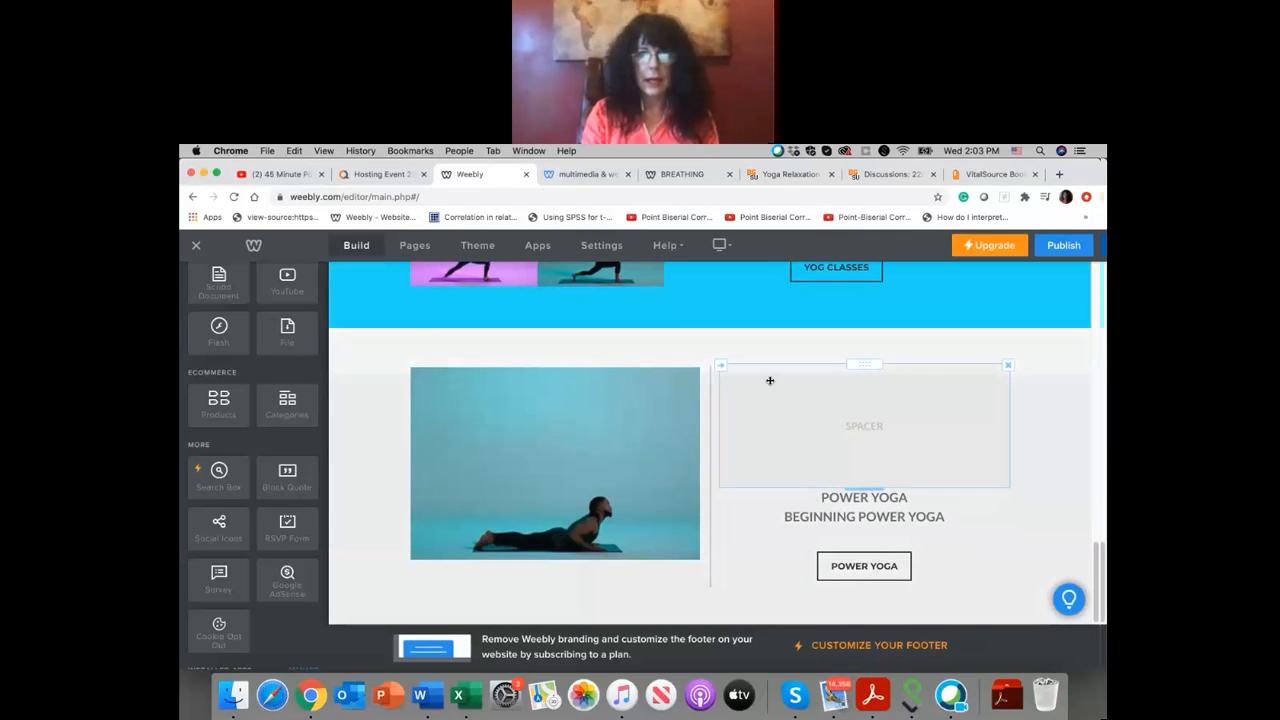
pyautogui.click(1008, 366)
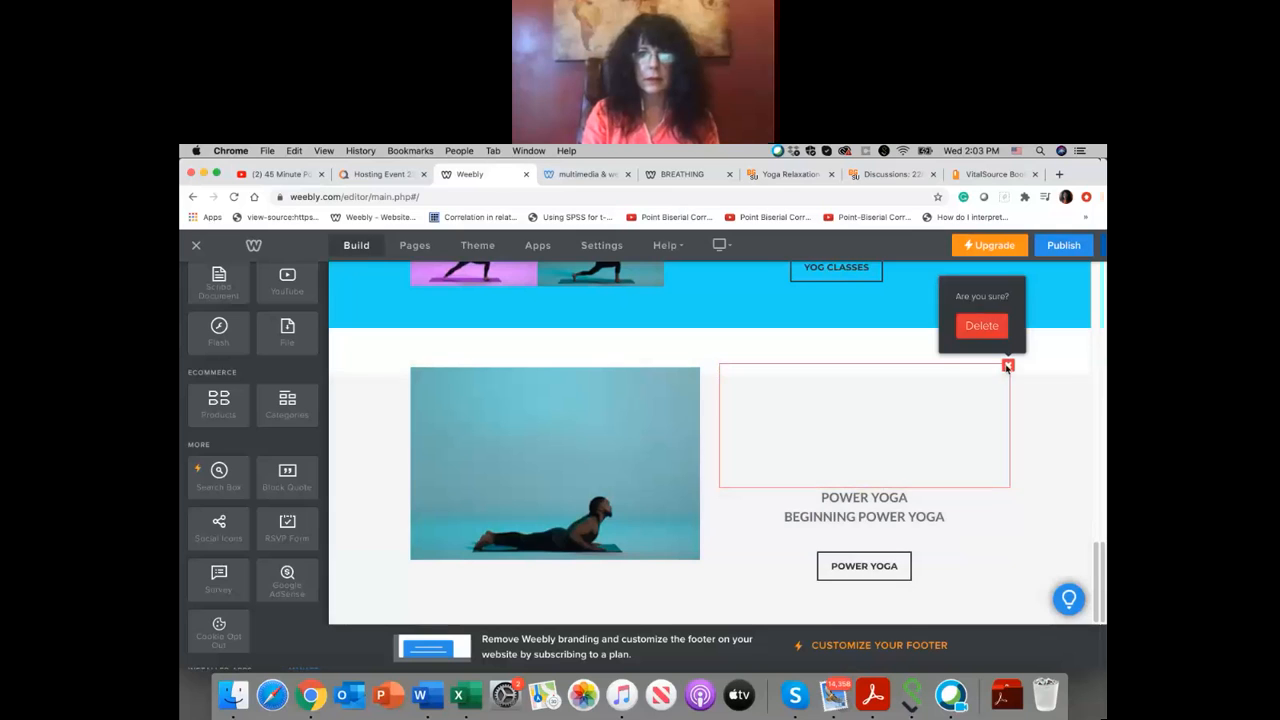
pyautogui.click(982, 325)
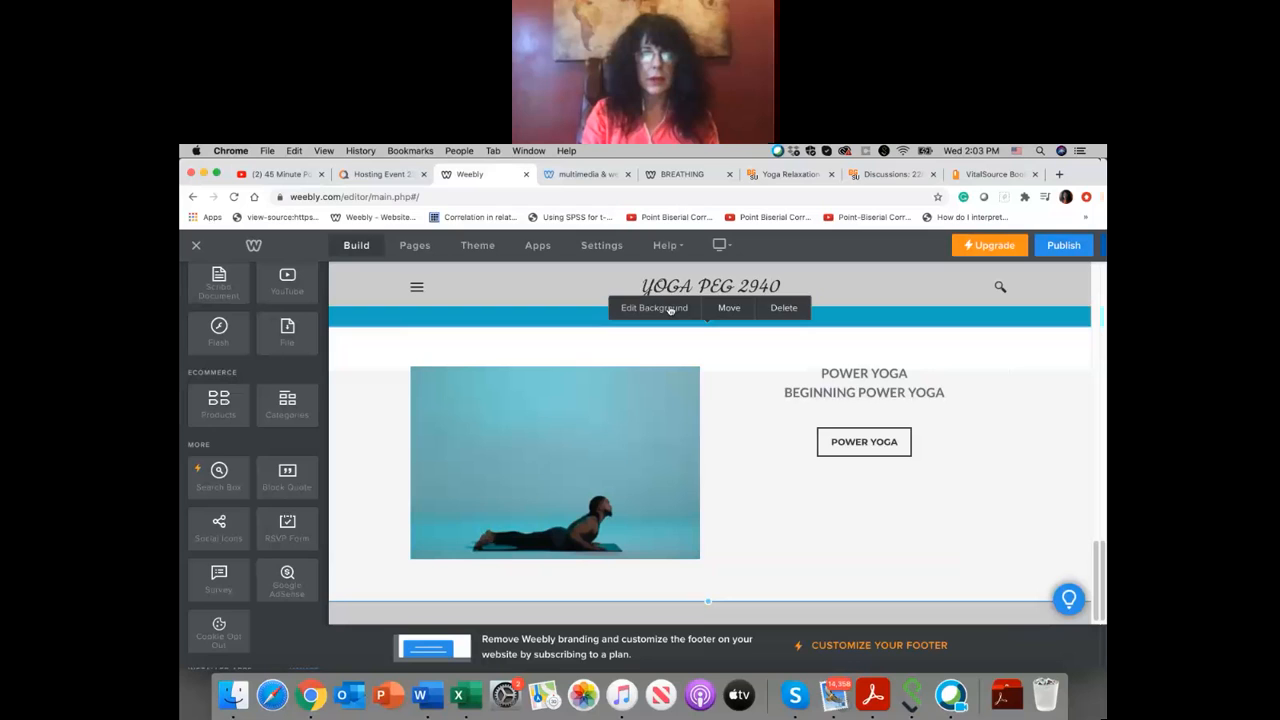
# Step: Reopen the power yoga section's background image for editing and save it unchanged
pyautogui.click(670, 310)
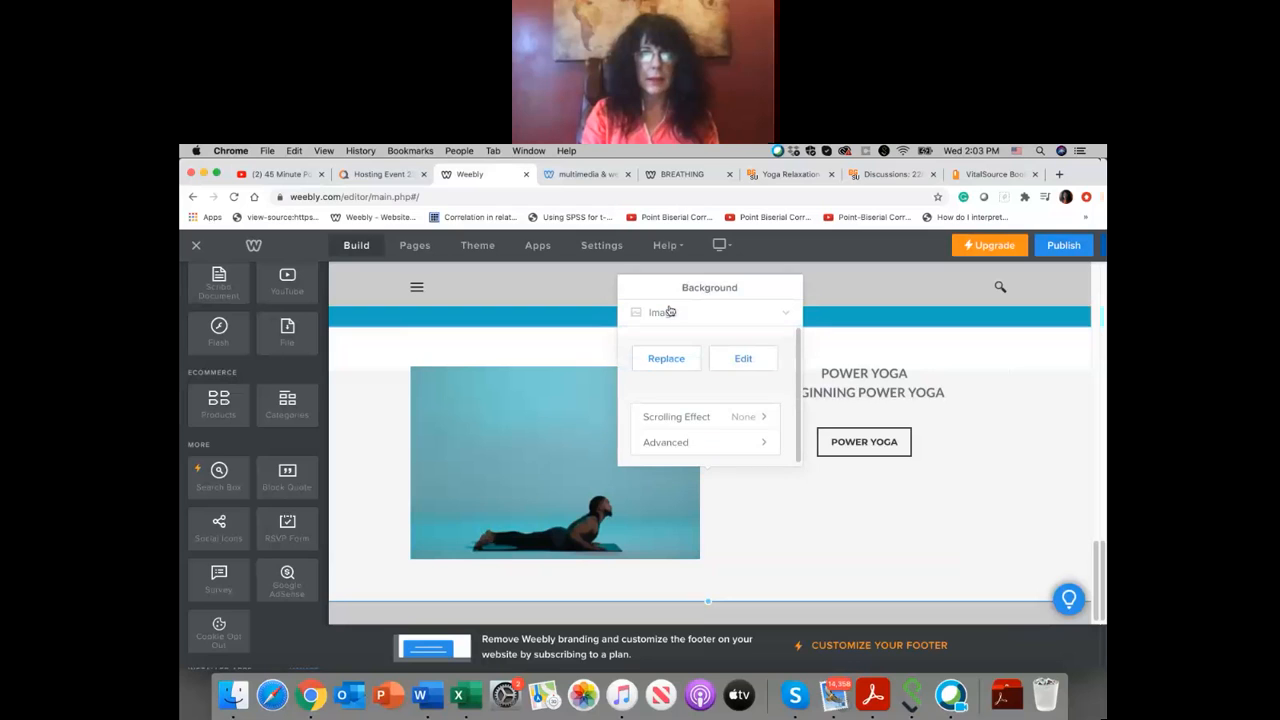
pyautogui.click(743, 358)
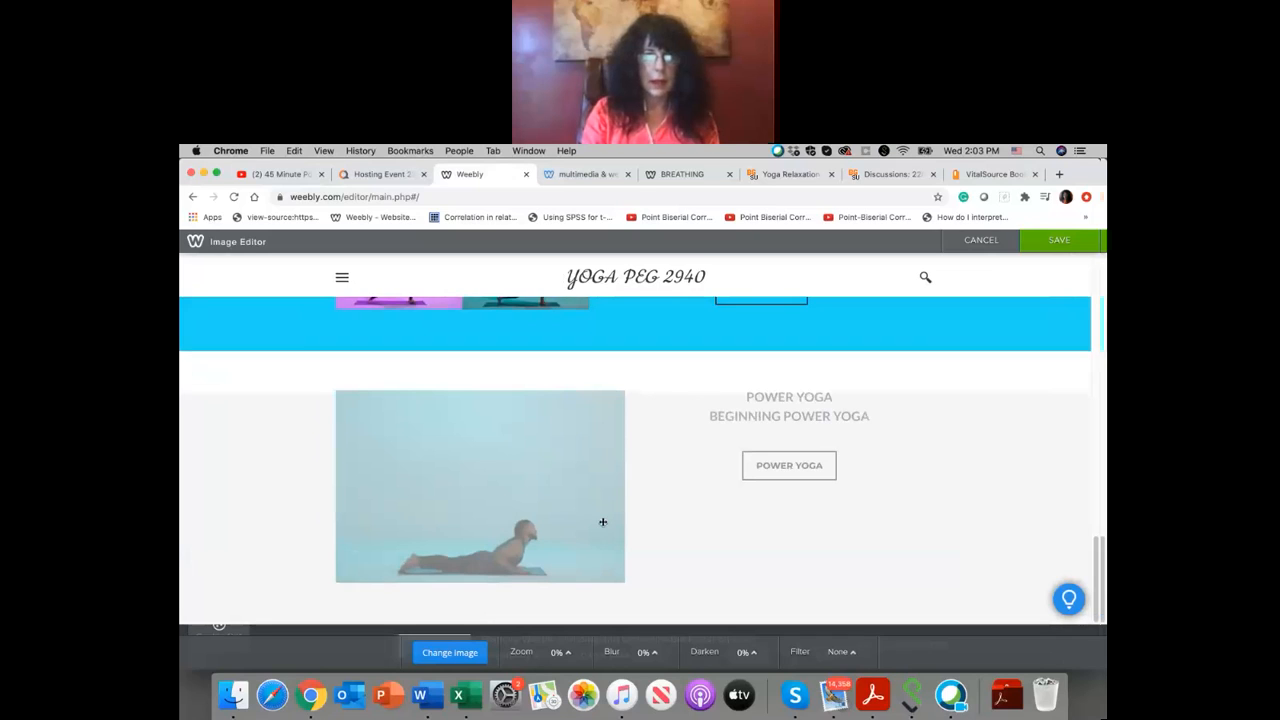
pyautogui.scroll(1, 671, 593)
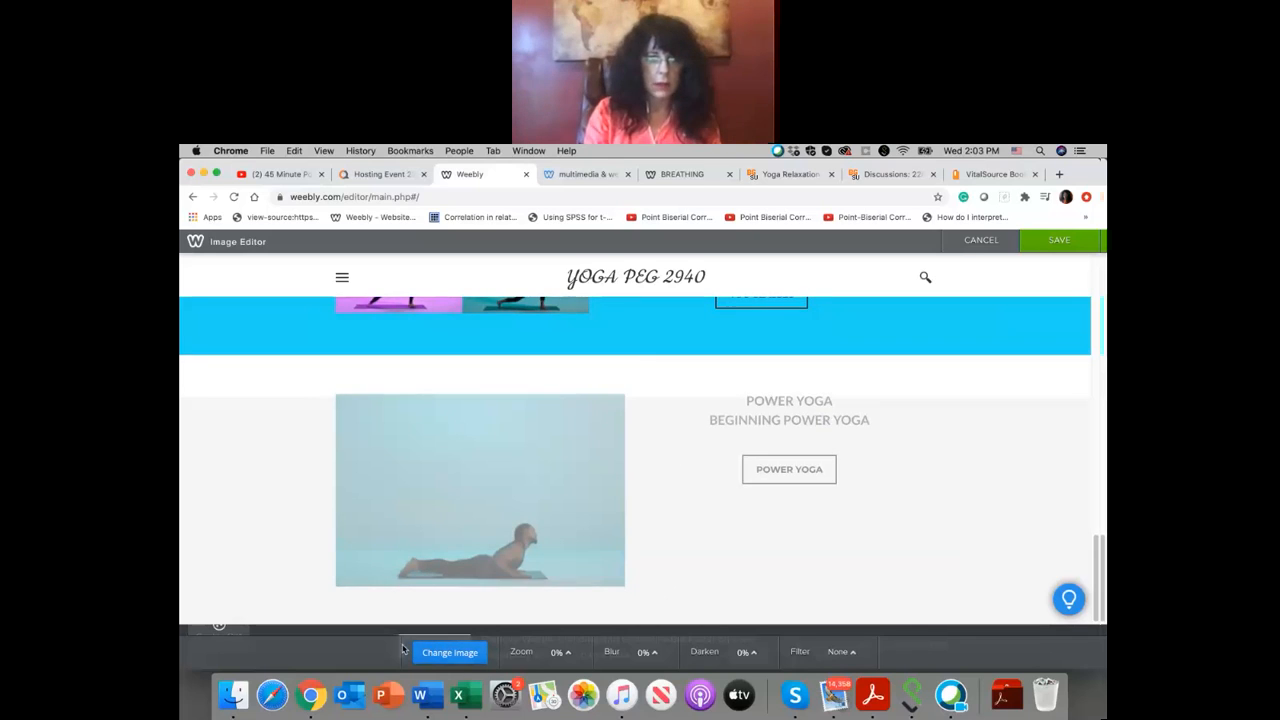
pyautogui.click(1060, 241)
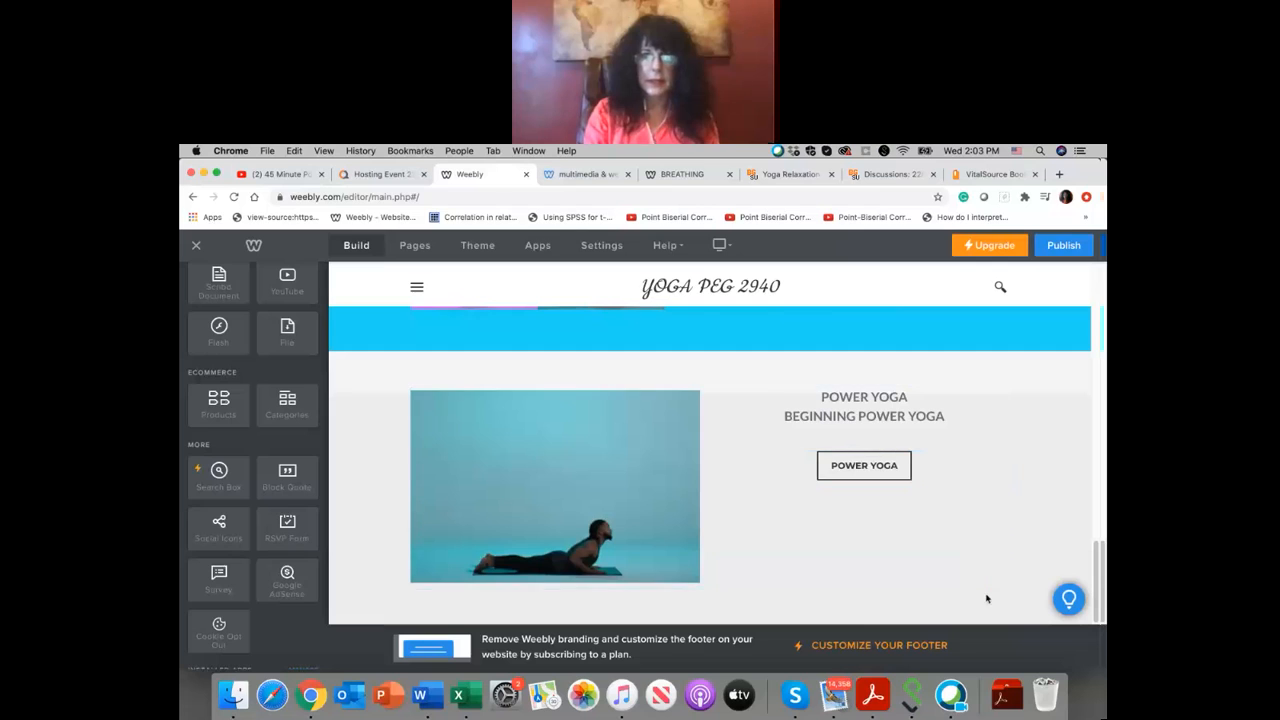
# Step: Review the whole yoga page, from the header slideshow through the yoga poses section to the power yoga section
pyautogui.scroll(1, 1060, 367)
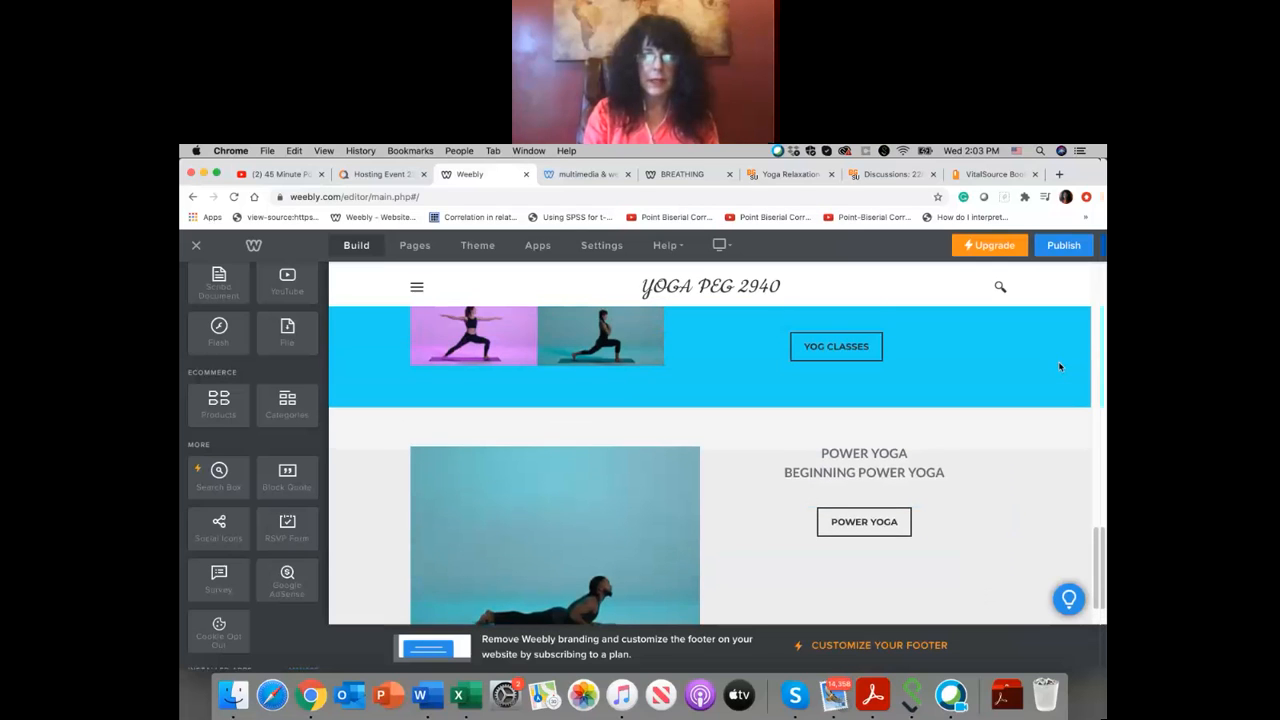
pyautogui.scroll(-1, 1060, 367)
pyautogui.scroll(10, 1060, 367)
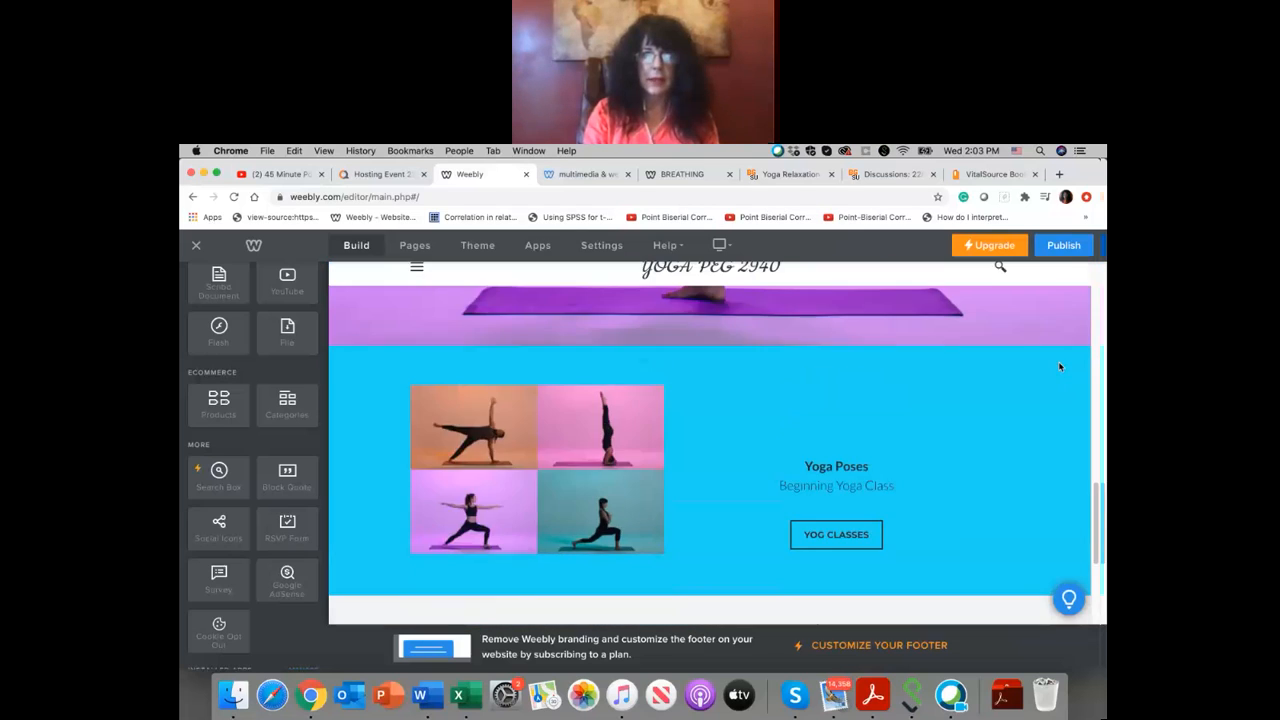
pyautogui.scroll(6, 1058, 366)
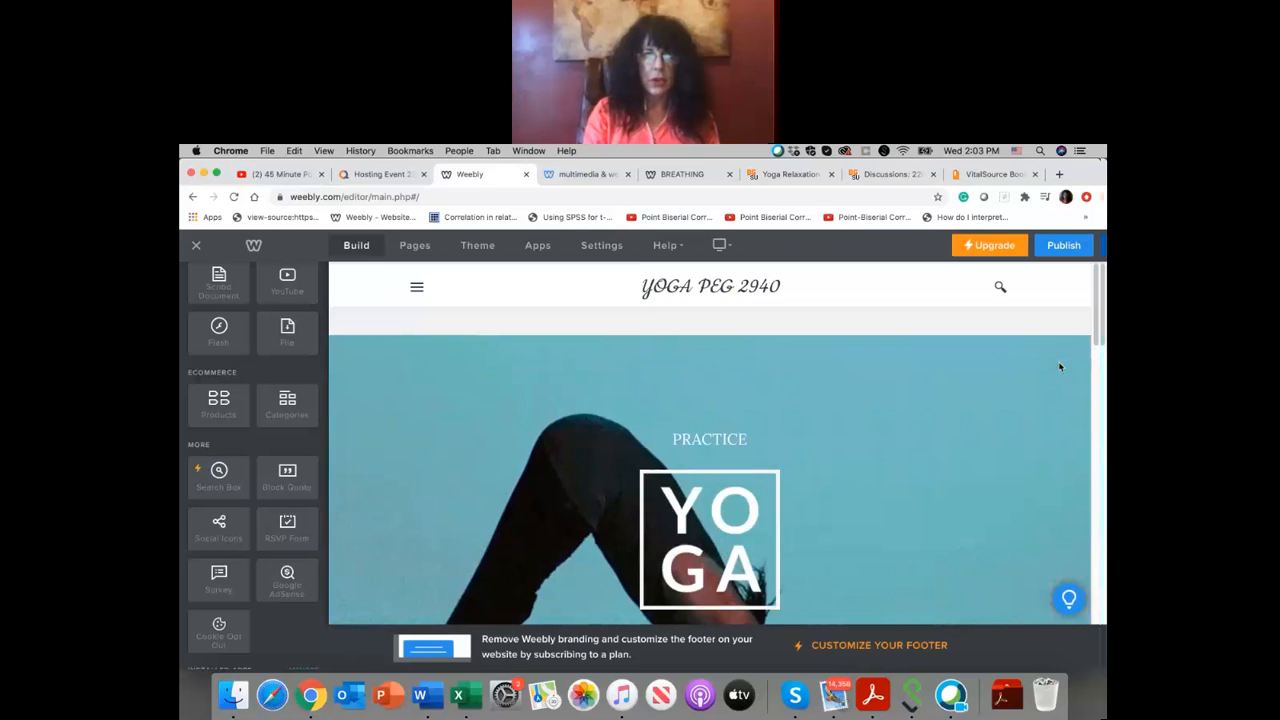
pyautogui.scroll(-5, 947, 516)
pyautogui.scroll(3, 947, 516)
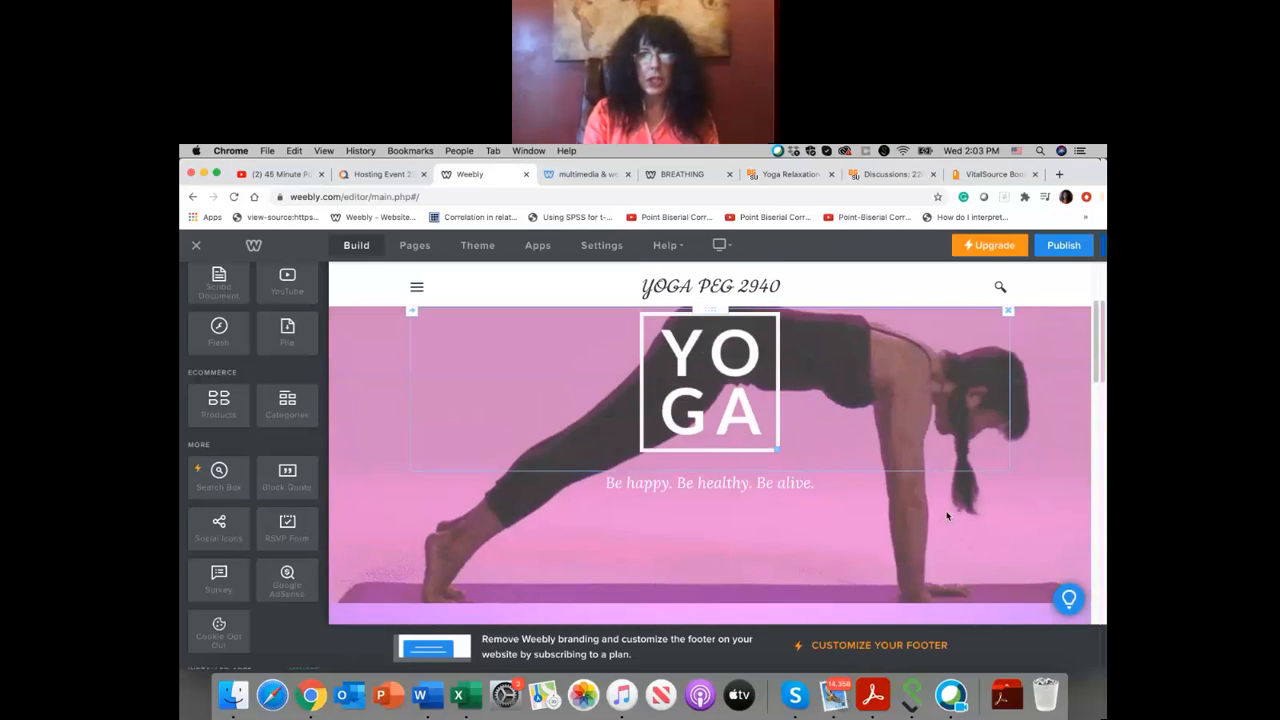
pyautogui.scroll(1, 947, 516)
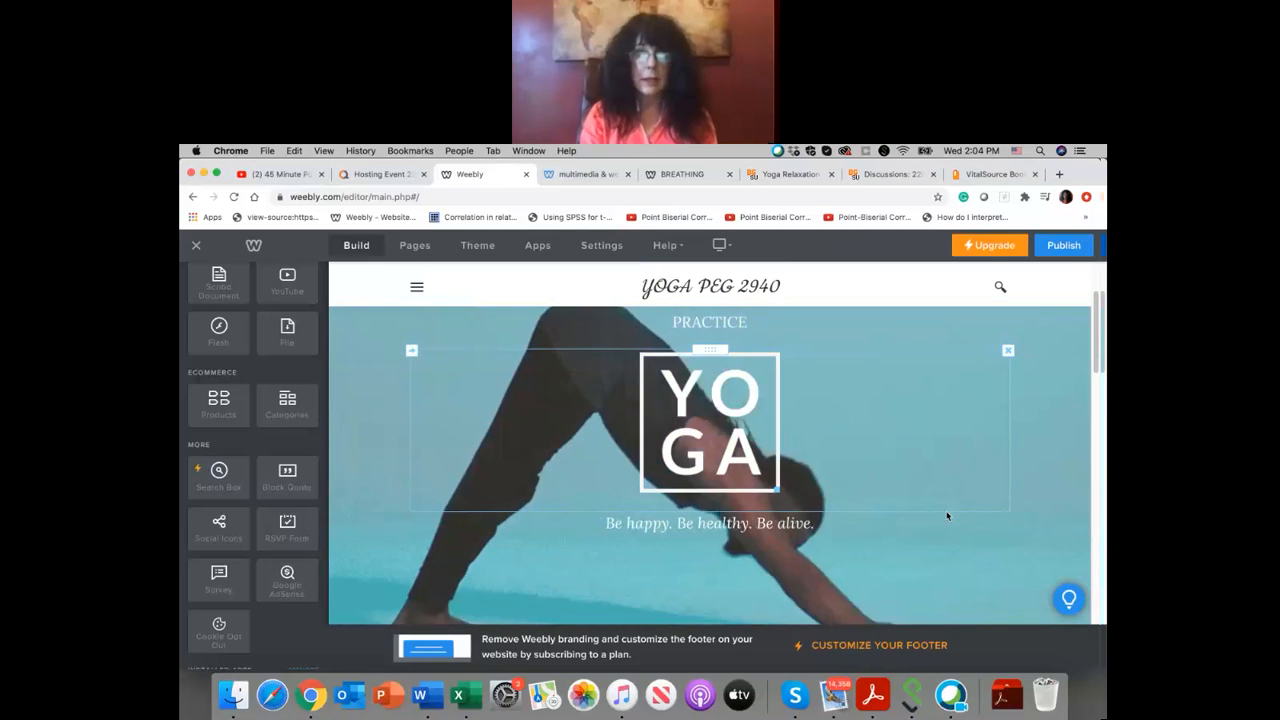
pyautogui.scroll(-4, 947, 516)
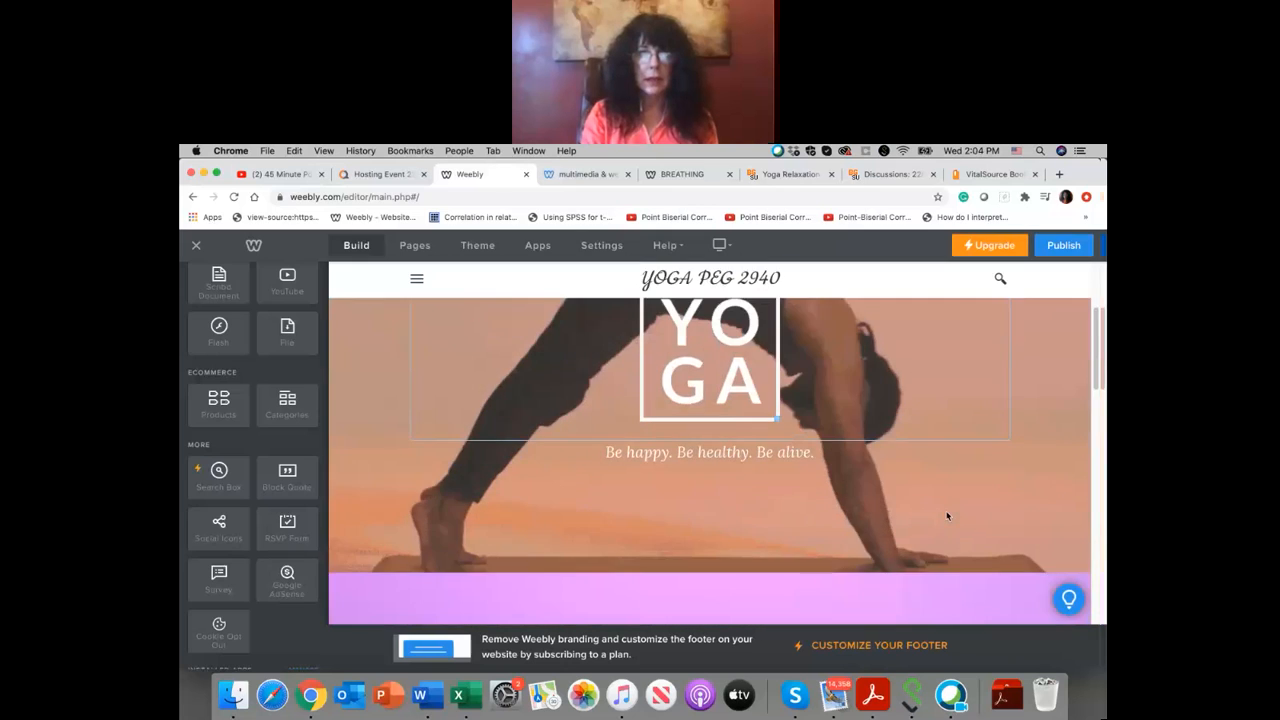
pyautogui.scroll(-4, 947, 516)
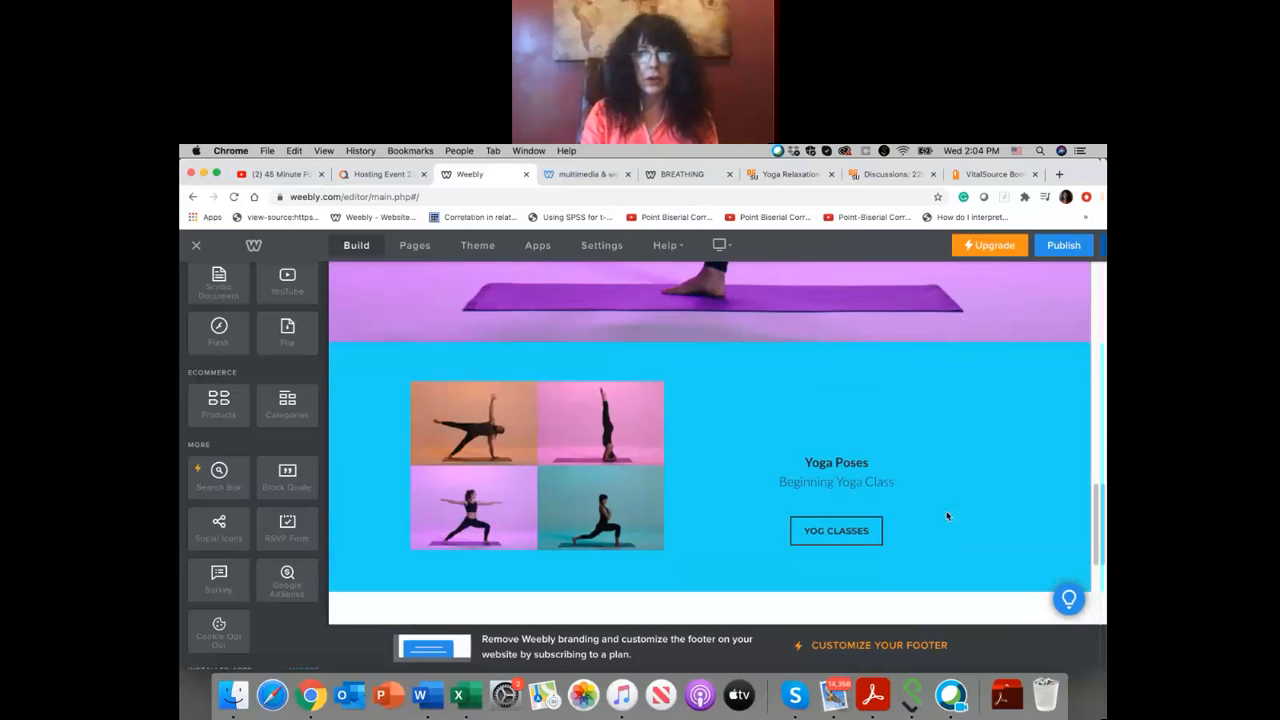
pyautogui.scroll(-3, 947, 516)
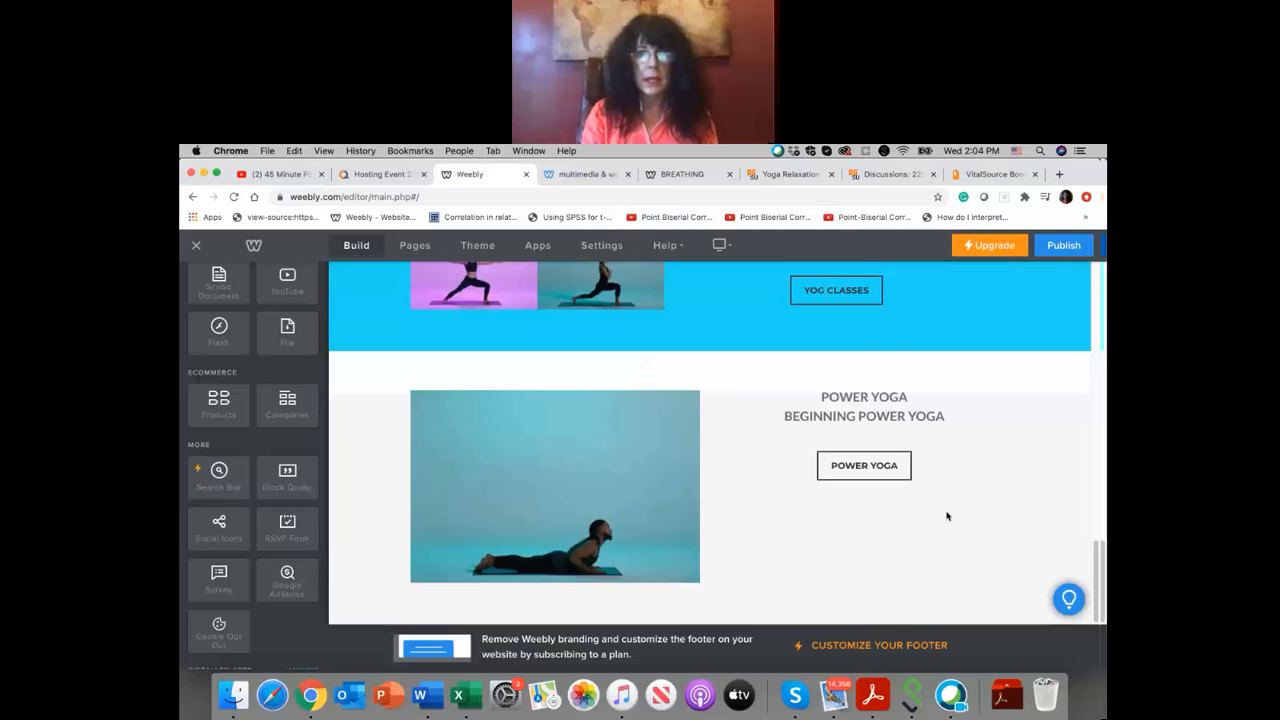
pyautogui.scroll(3, 947, 516)
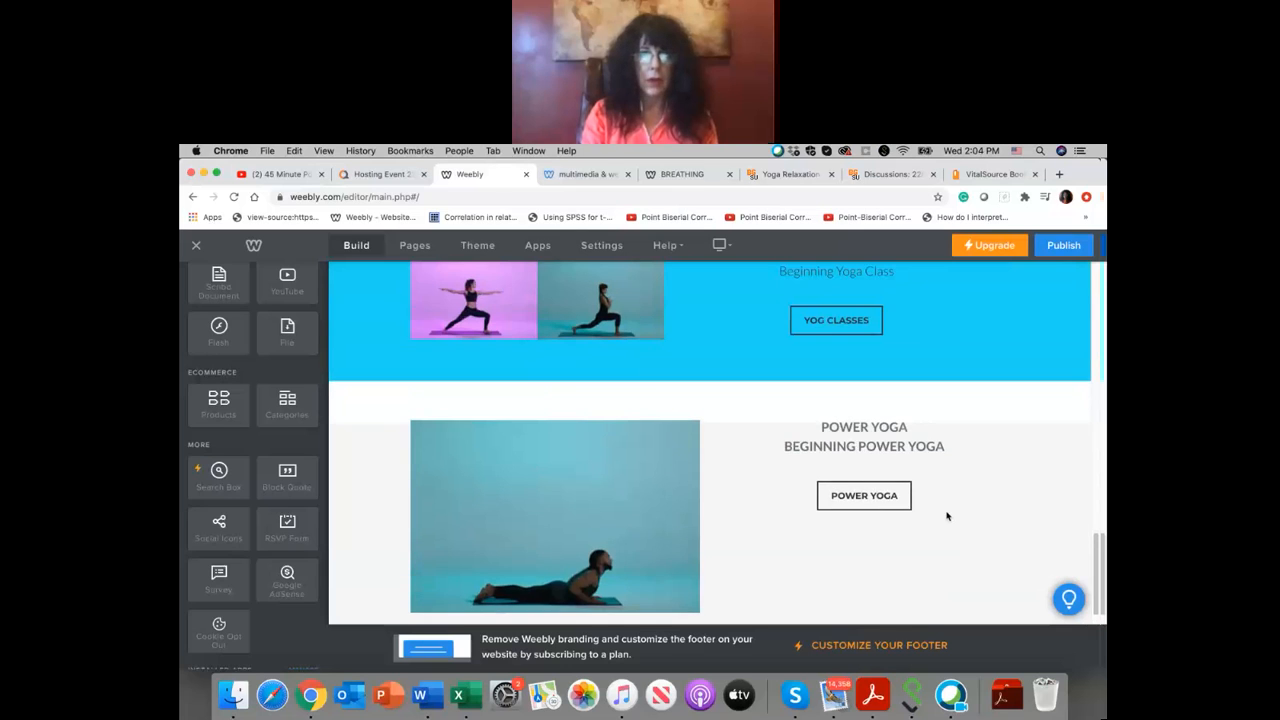
pyautogui.scroll(8, 947, 516)
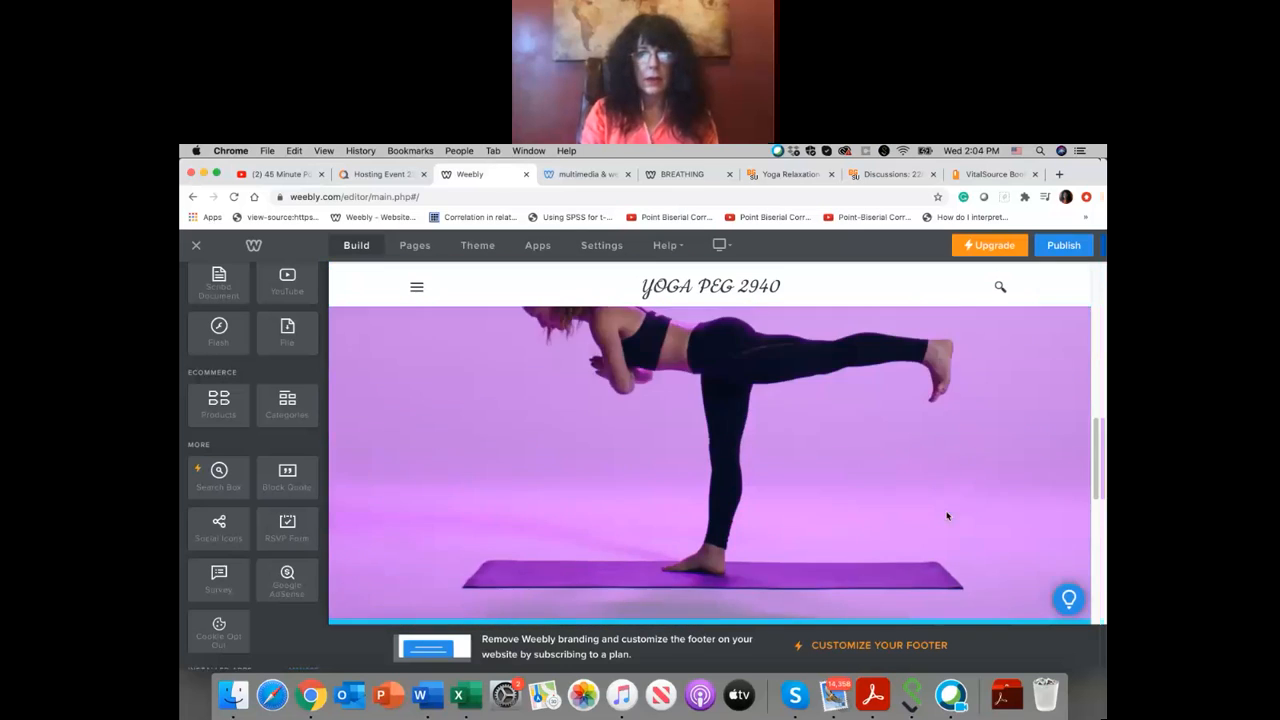
pyautogui.scroll(-10, 947, 516)
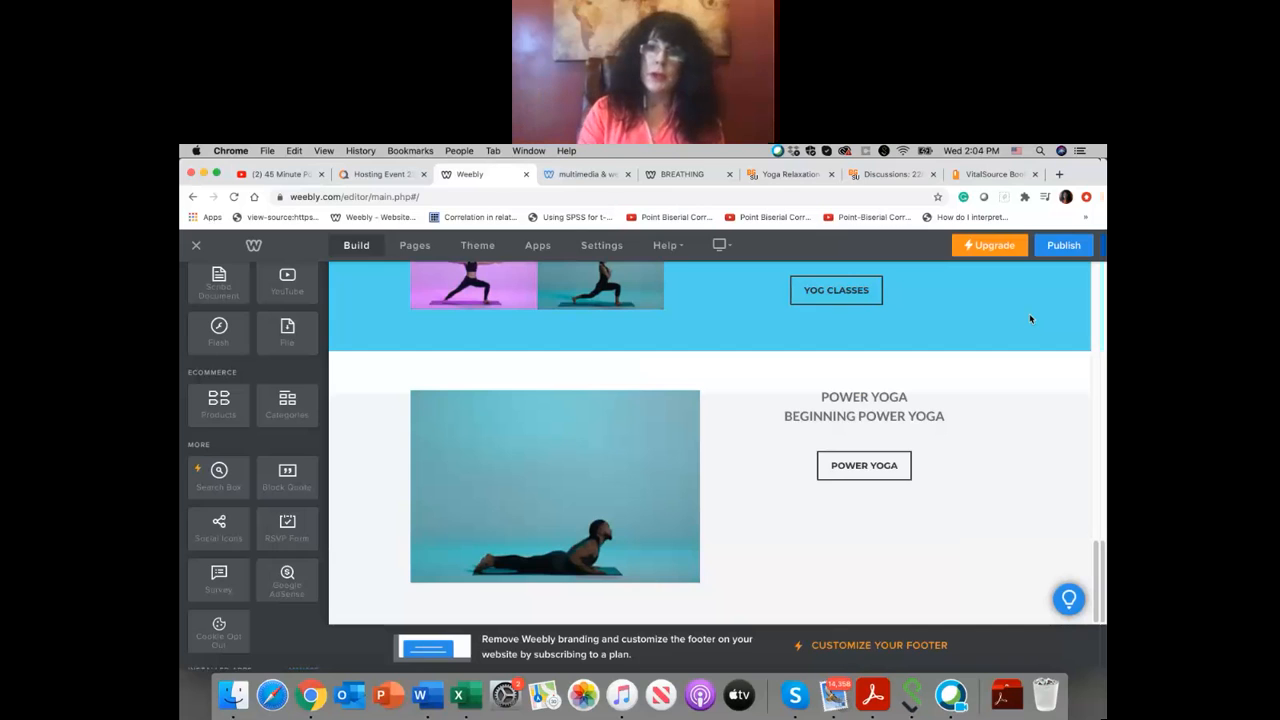
# Step: Publish the yoga website and open its live address, yogapeg.weebly.com
pyautogui.click(1059, 245)
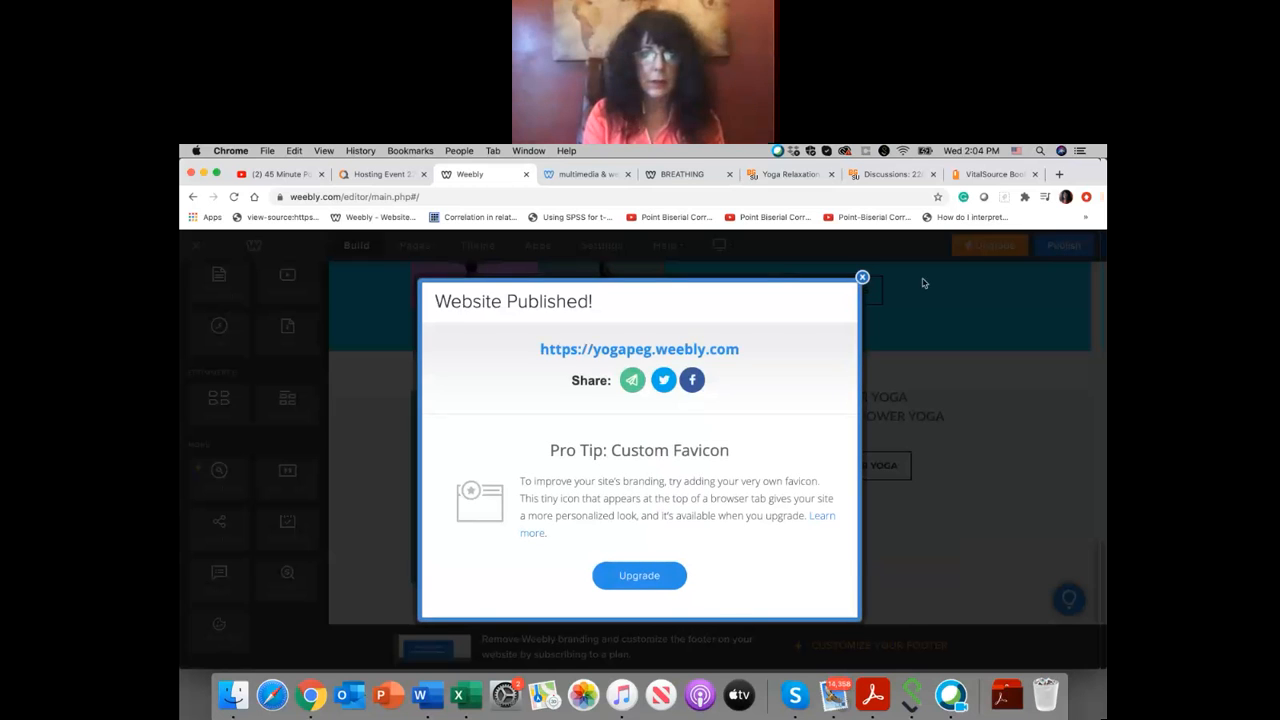
pyautogui.click(734, 350)
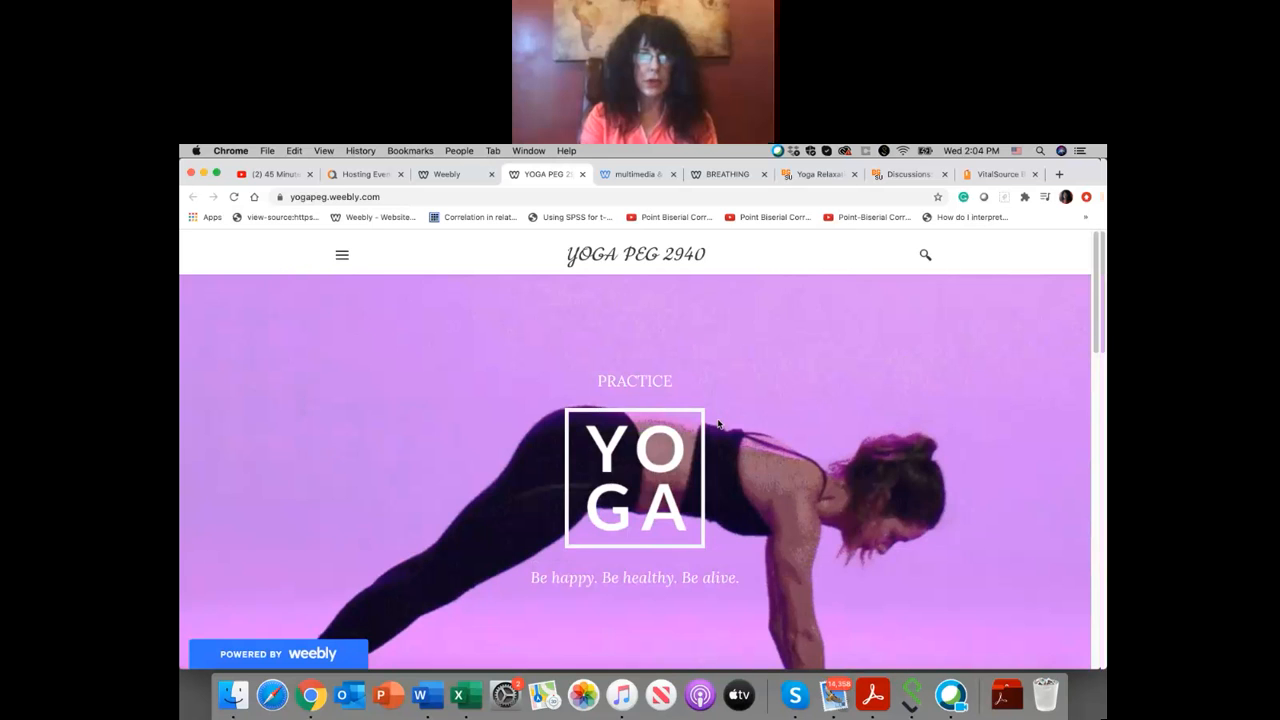
# Step: Test the "YOGA JOURNAL" button on the published site, look over the linked page and return to the yoga site
pyautogui.scroll(-5, 718, 424)
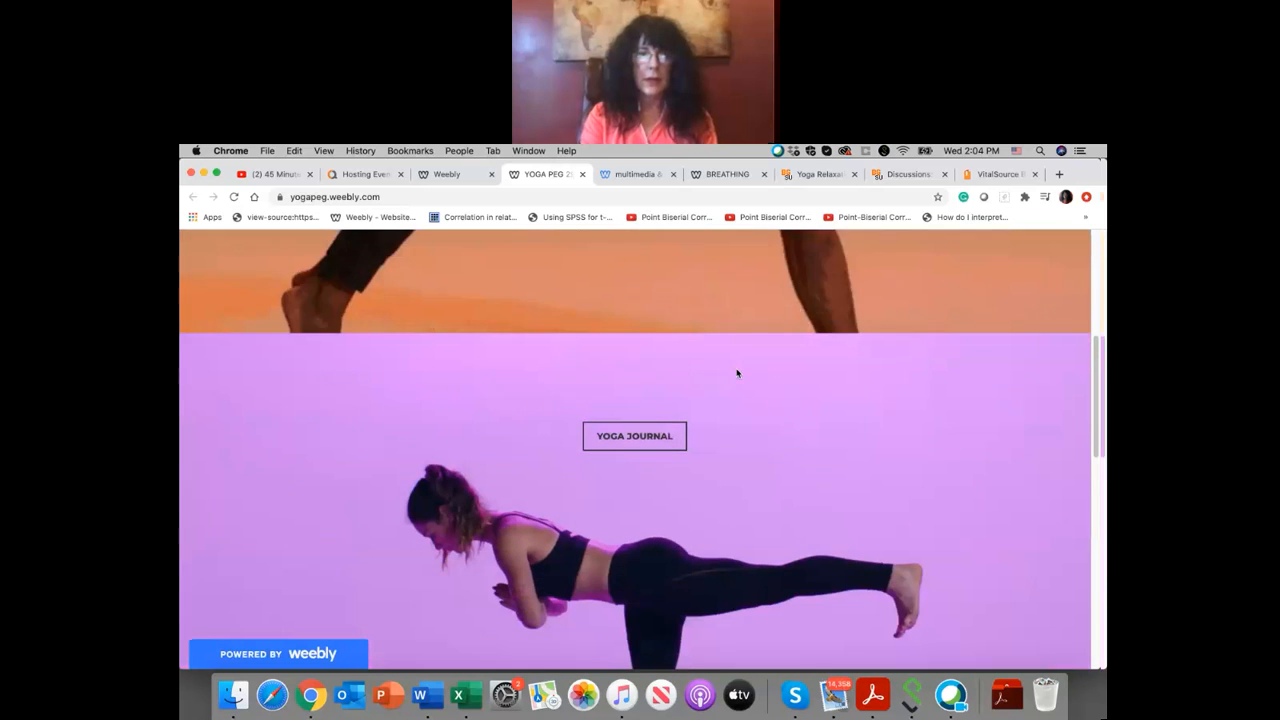
pyautogui.click(660, 425)
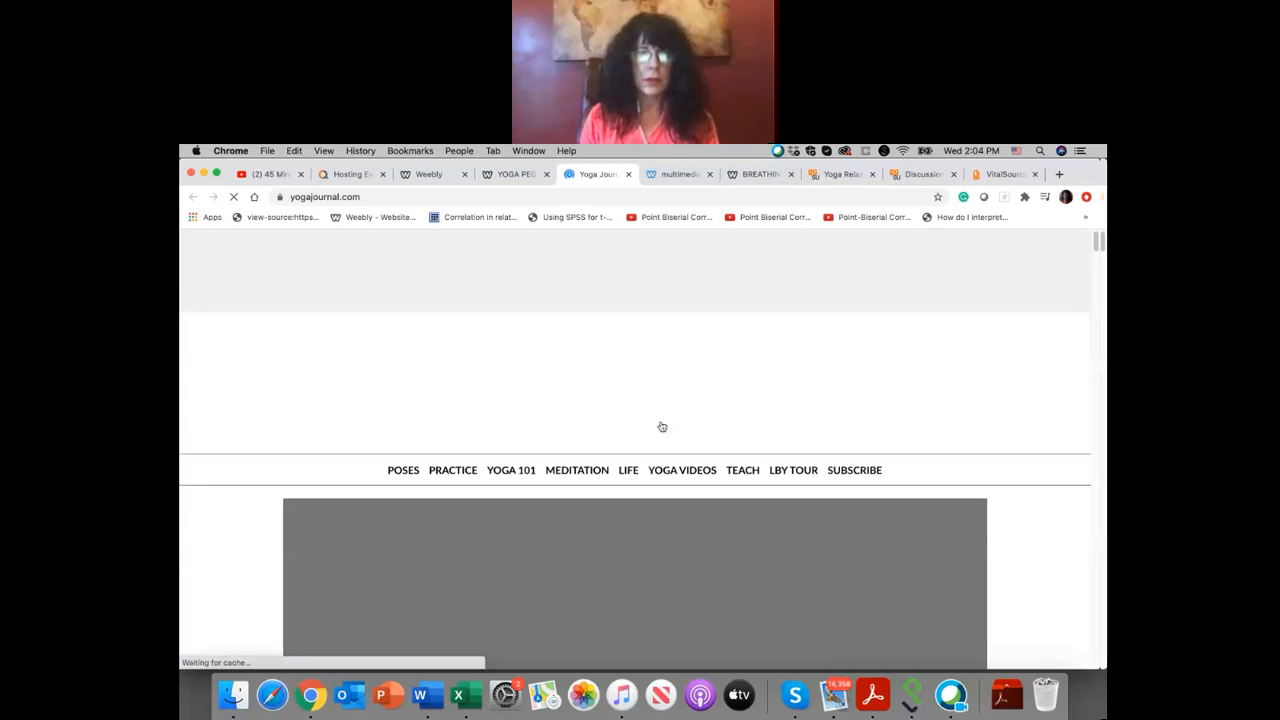
pyautogui.scroll(-2, 662, 427)
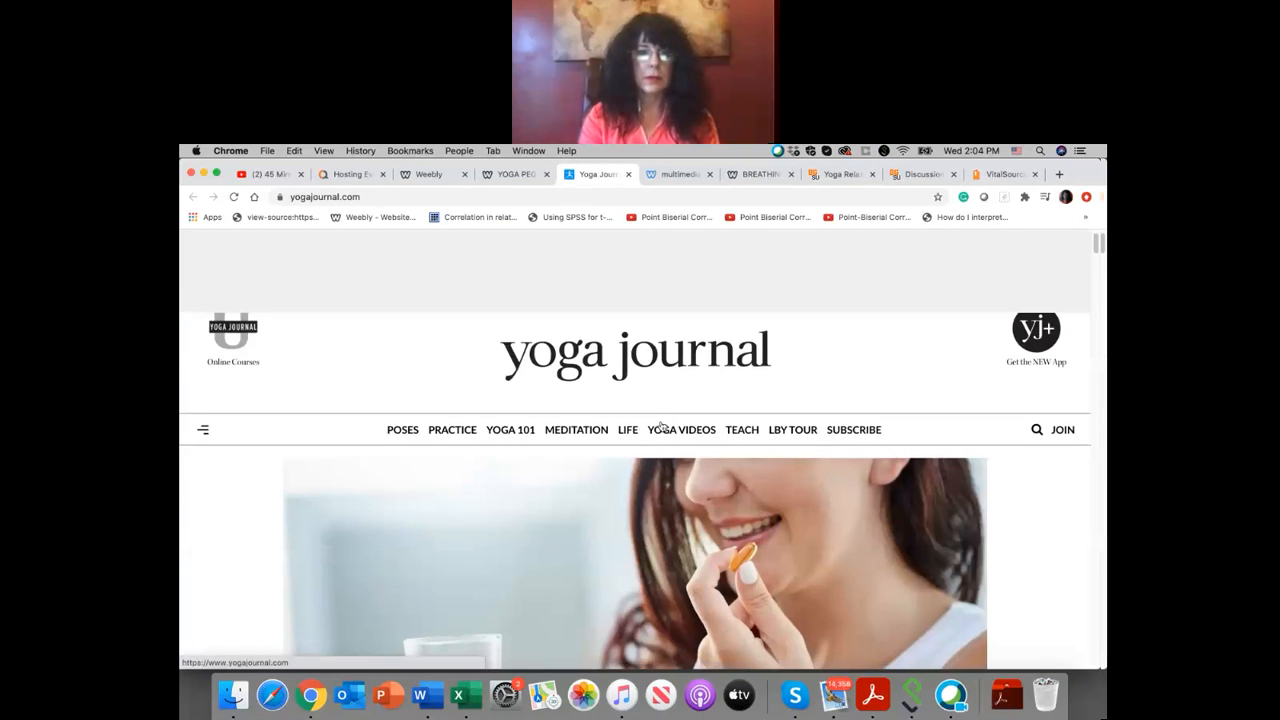
pyautogui.scroll(2, 662, 427)
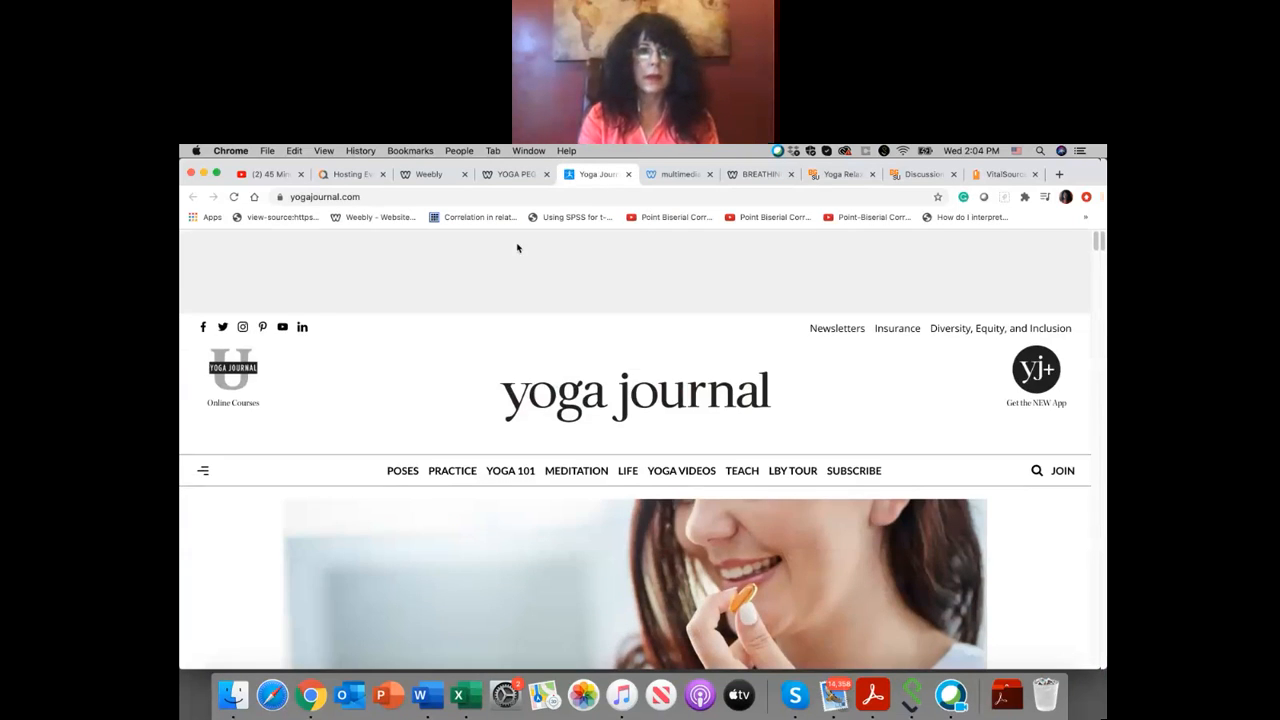
pyautogui.click(513, 179)
pyautogui.scroll(-5, 722, 394)
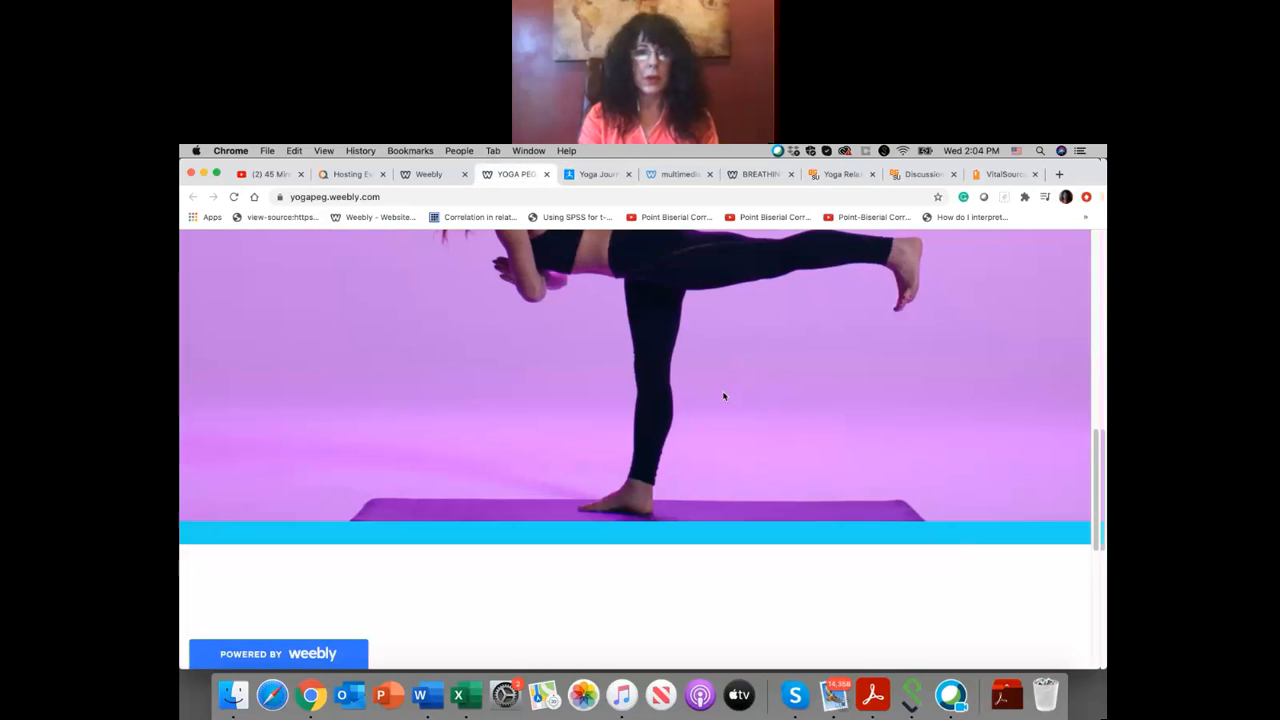
# Step: Test the "YOG CLASSES" button on the published site, pause the linked YouTube video and close its page
pyautogui.scroll(-4, 724, 396)
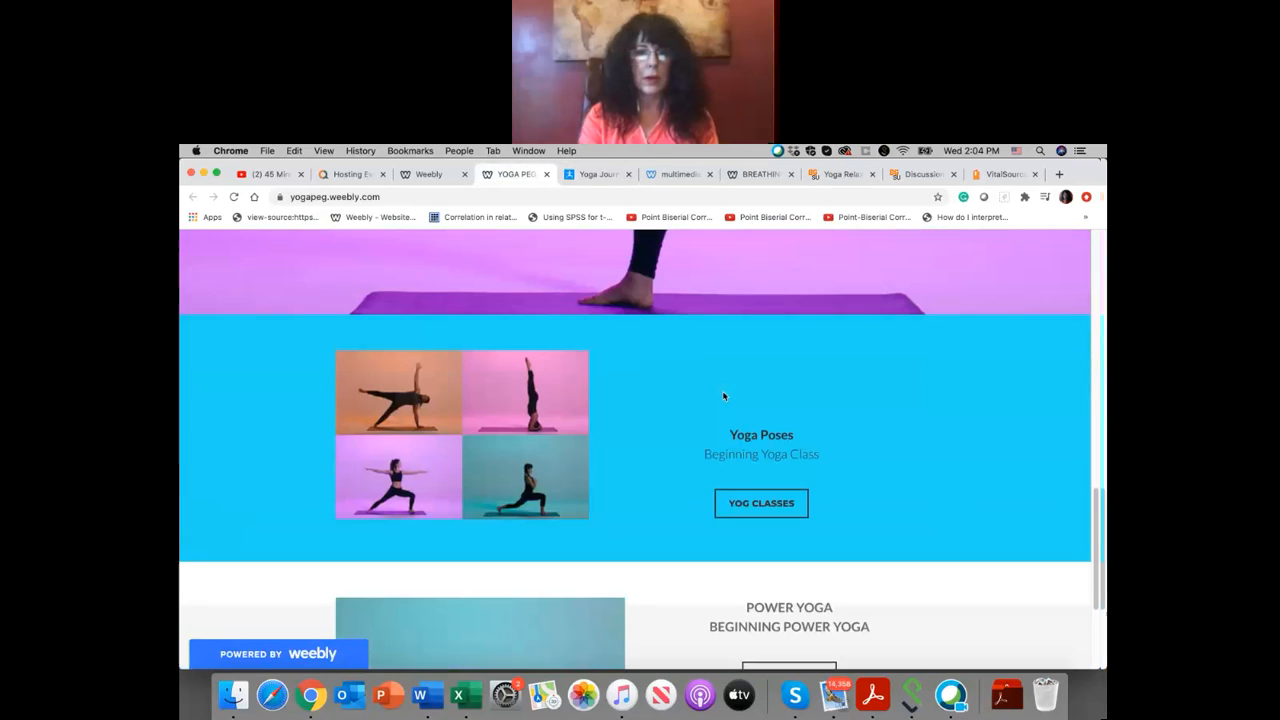
pyautogui.click(775, 497)
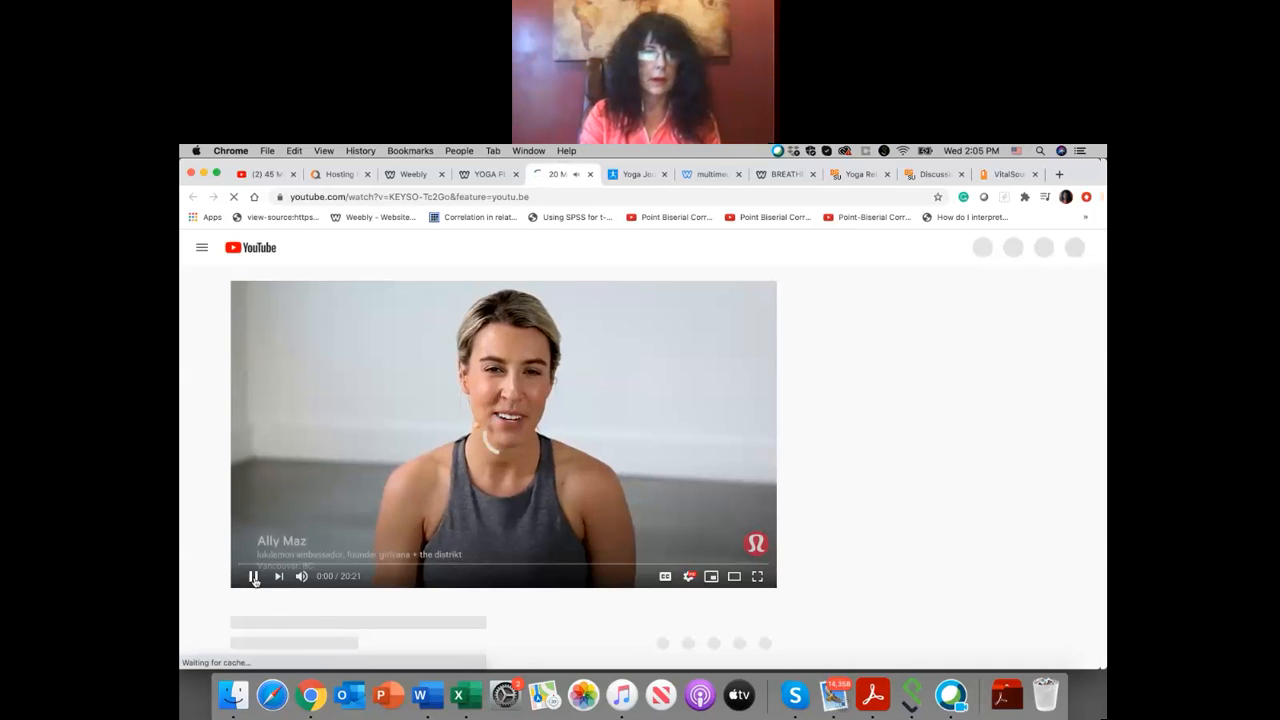
pyautogui.click(254, 577)
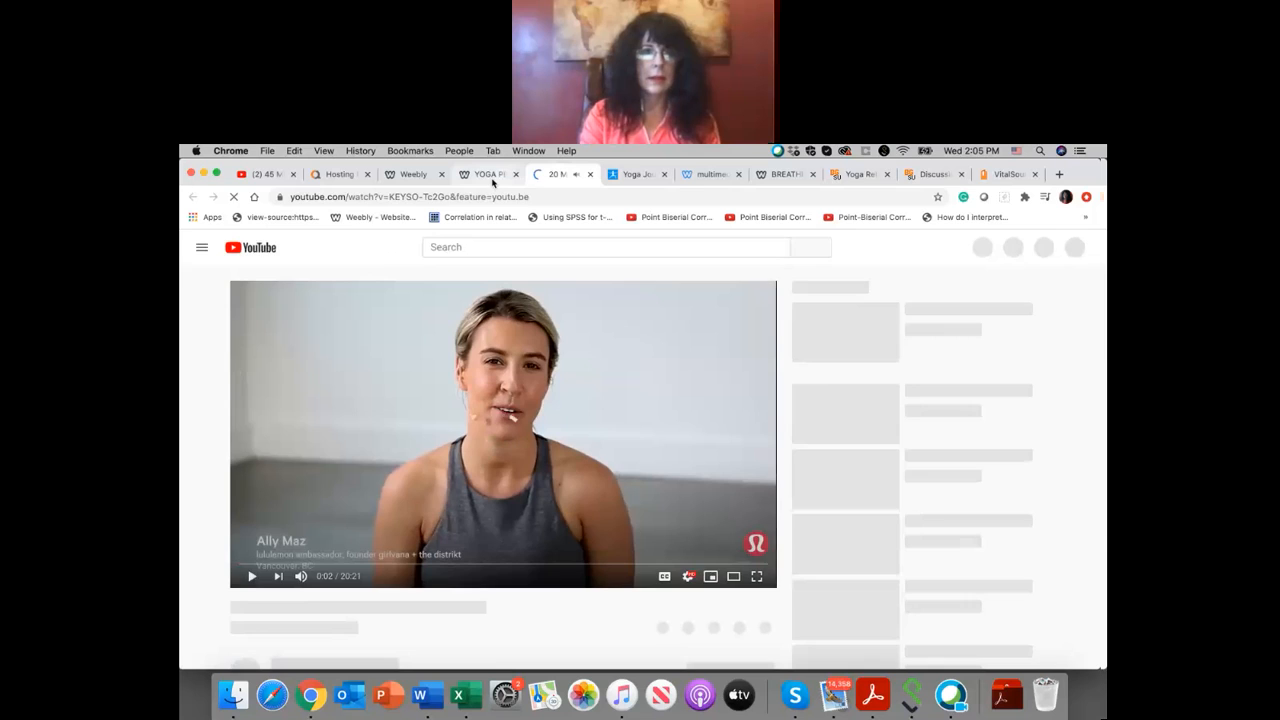
pyautogui.click(492, 180)
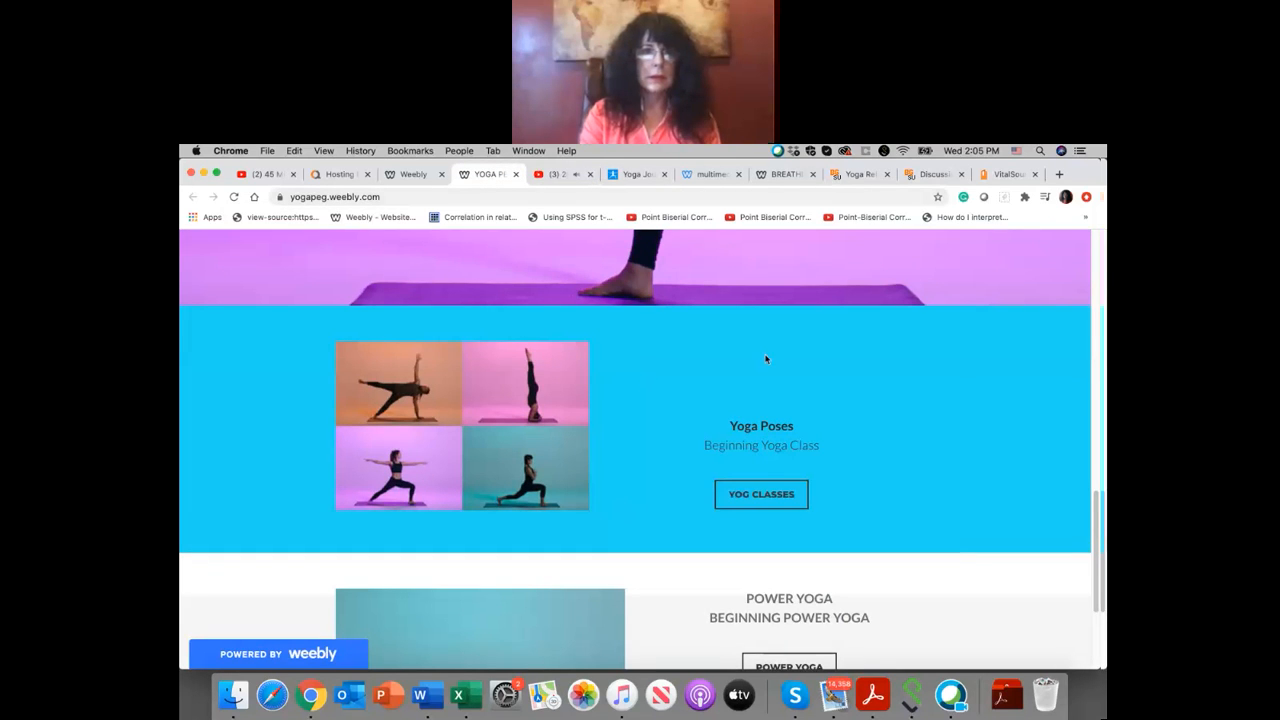
pyautogui.scroll(5, 766, 359)
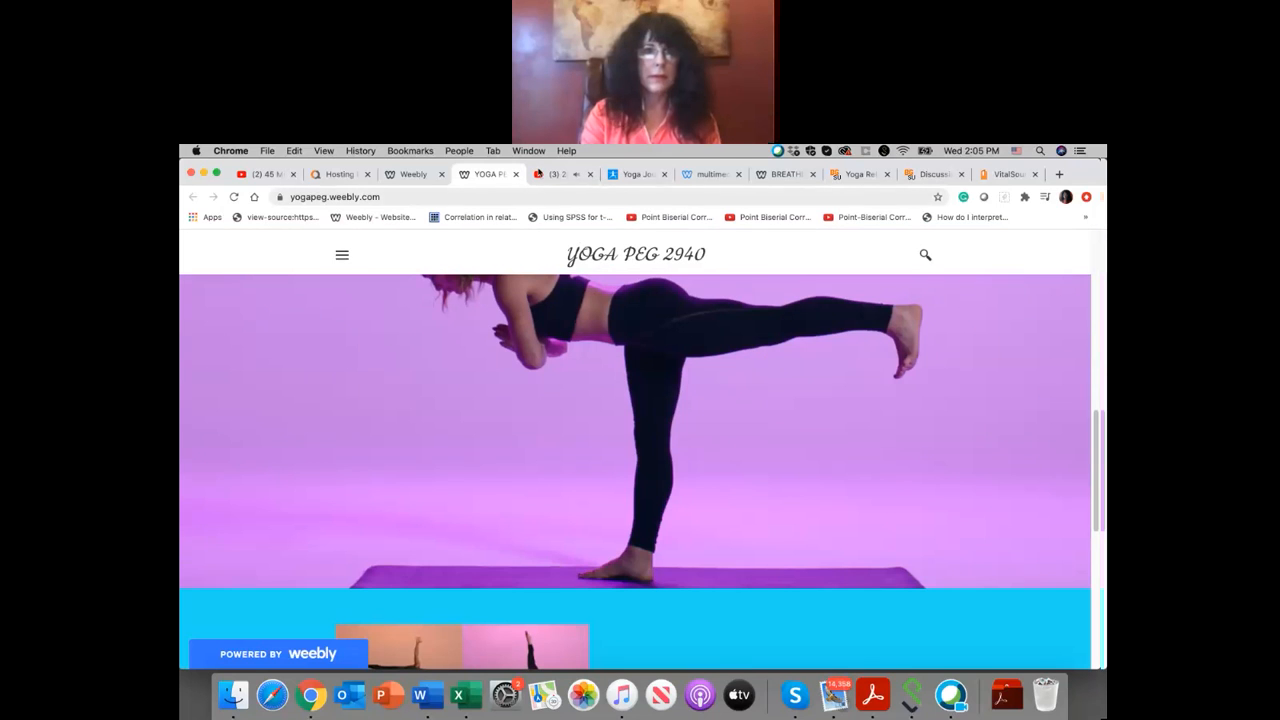
pyautogui.click(589, 175)
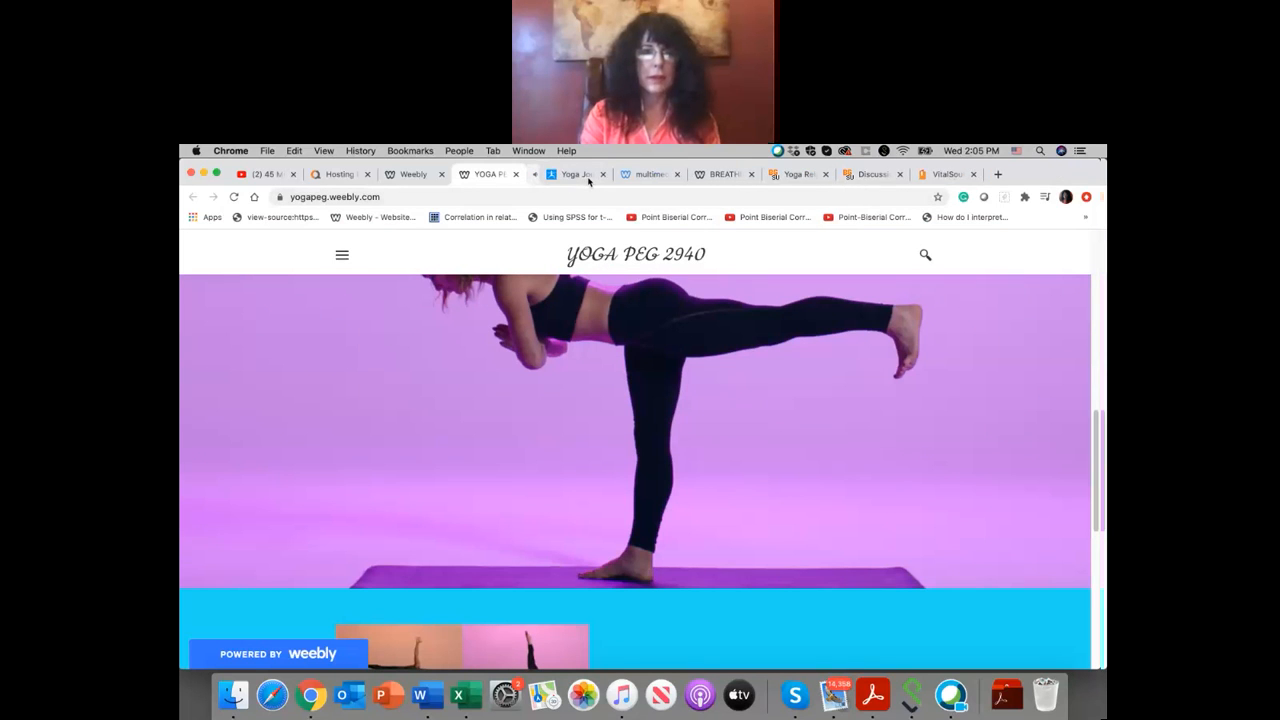
# Step: Test the "POWER YOGA" button on the published site and close the YouTube video it opens
pyautogui.scroll(-5, 549, 367)
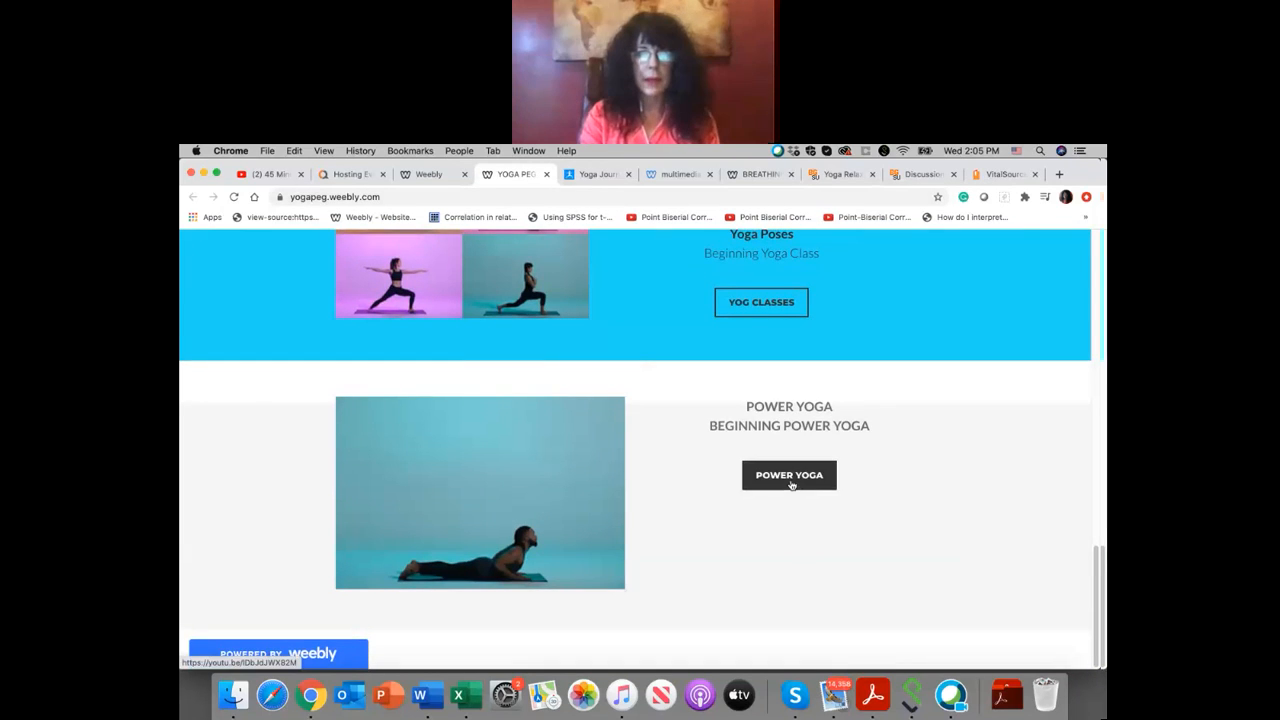
pyautogui.click(789, 476)
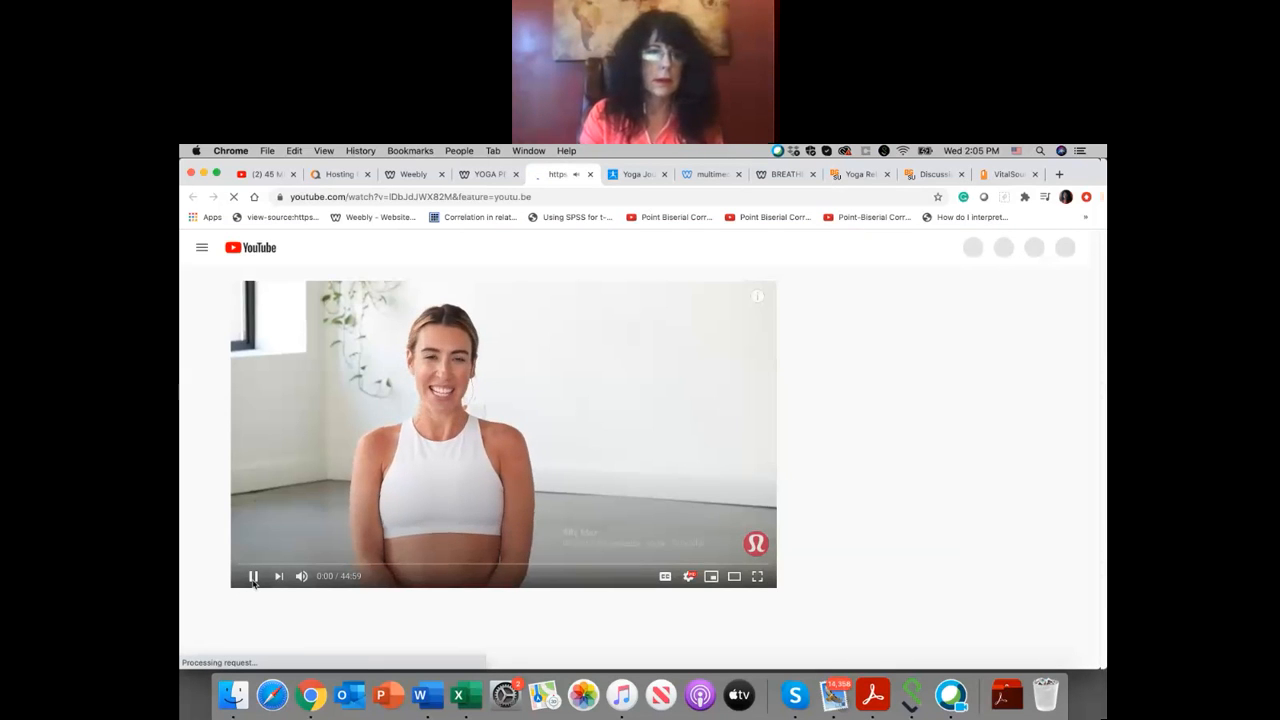
pyautogui.click(590, 175)
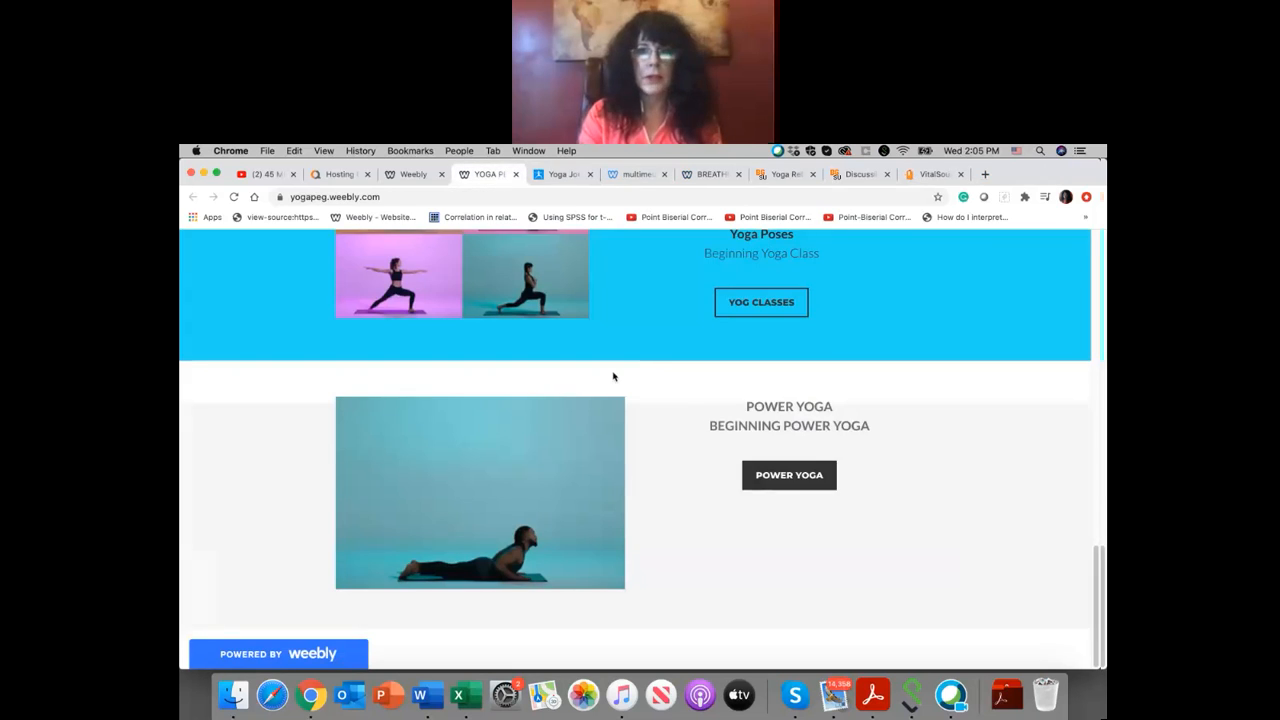
pyautogui.scroll(12, 679, 440)
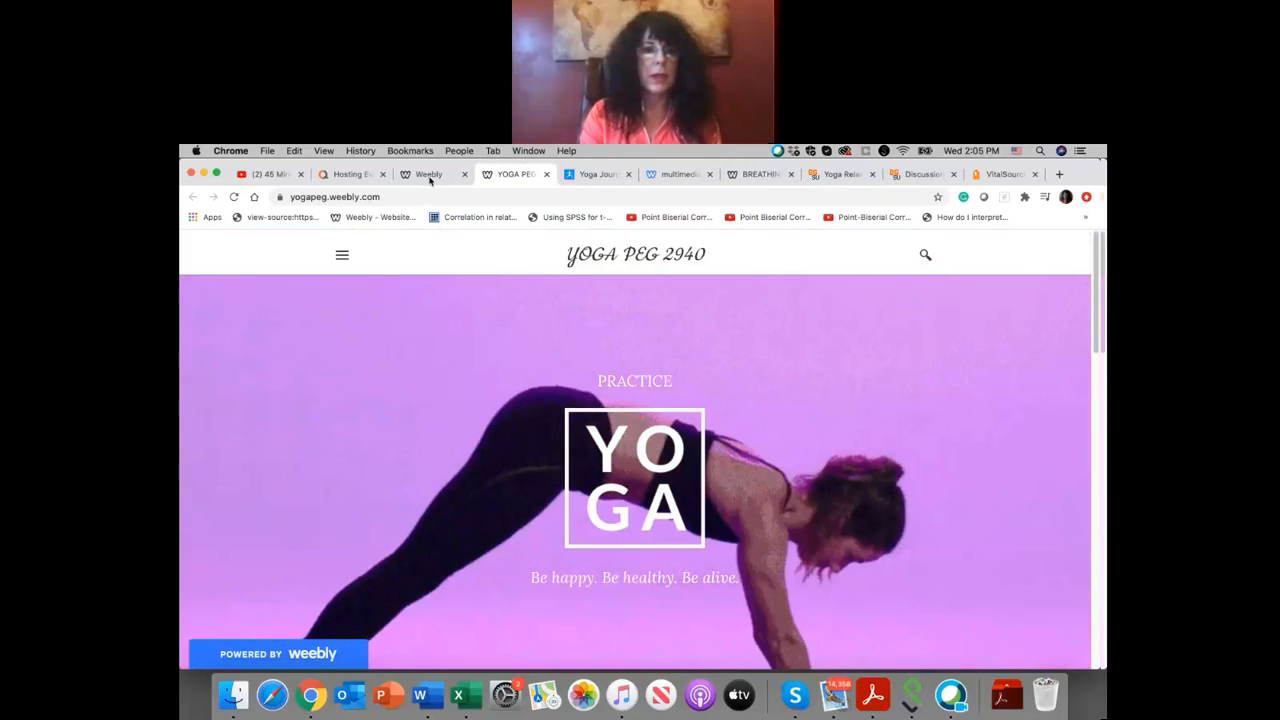
# Step: Close the published yoga site, dismiss the publishing notice in the Weebly editor and look over the page up to its header
pyautogui.click(430, 174)
pyautogui.click(546, 174)
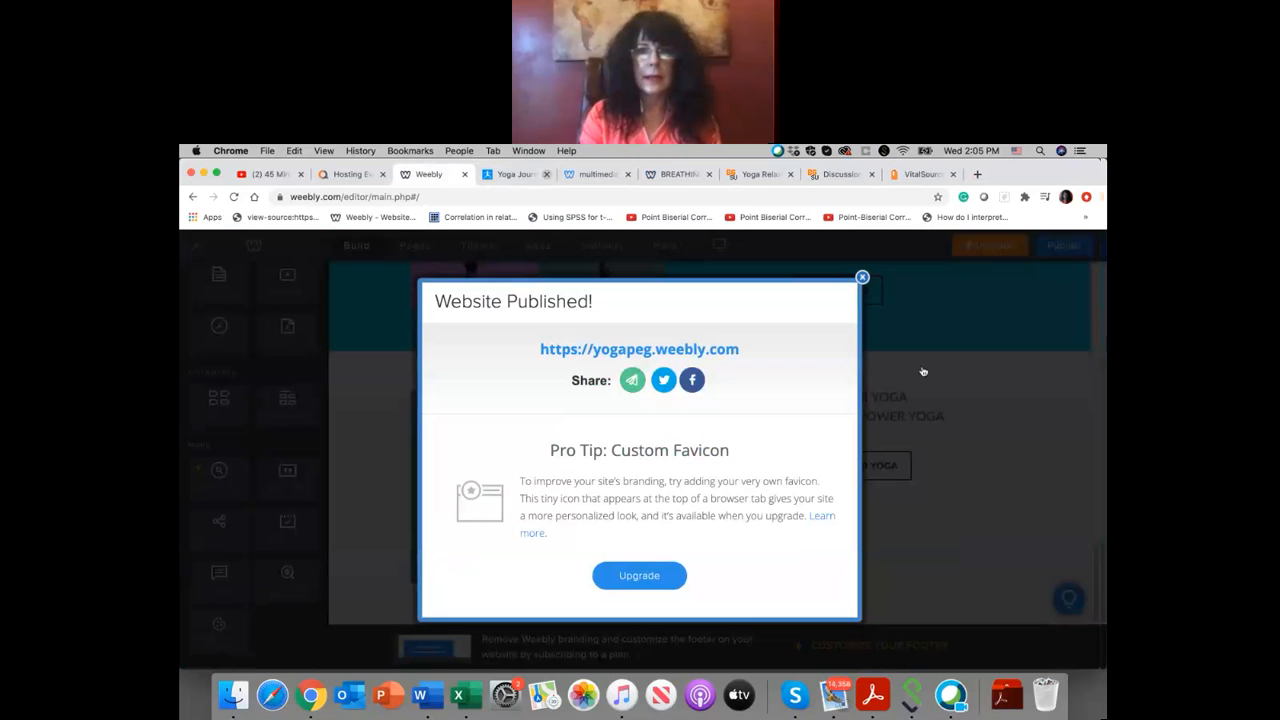
pyautogui.click(862, 278)
pyautogui.scroll(10, 729, 376)
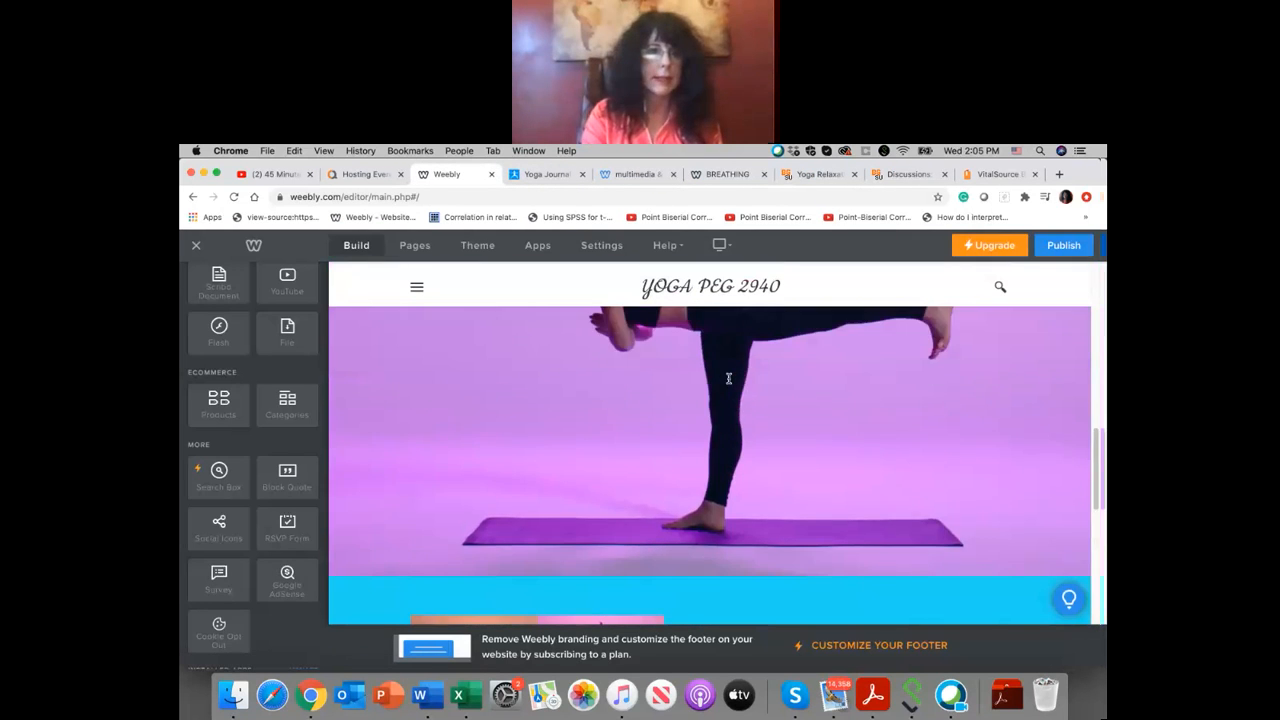
pyautogui.scroll(5, 729, 378)
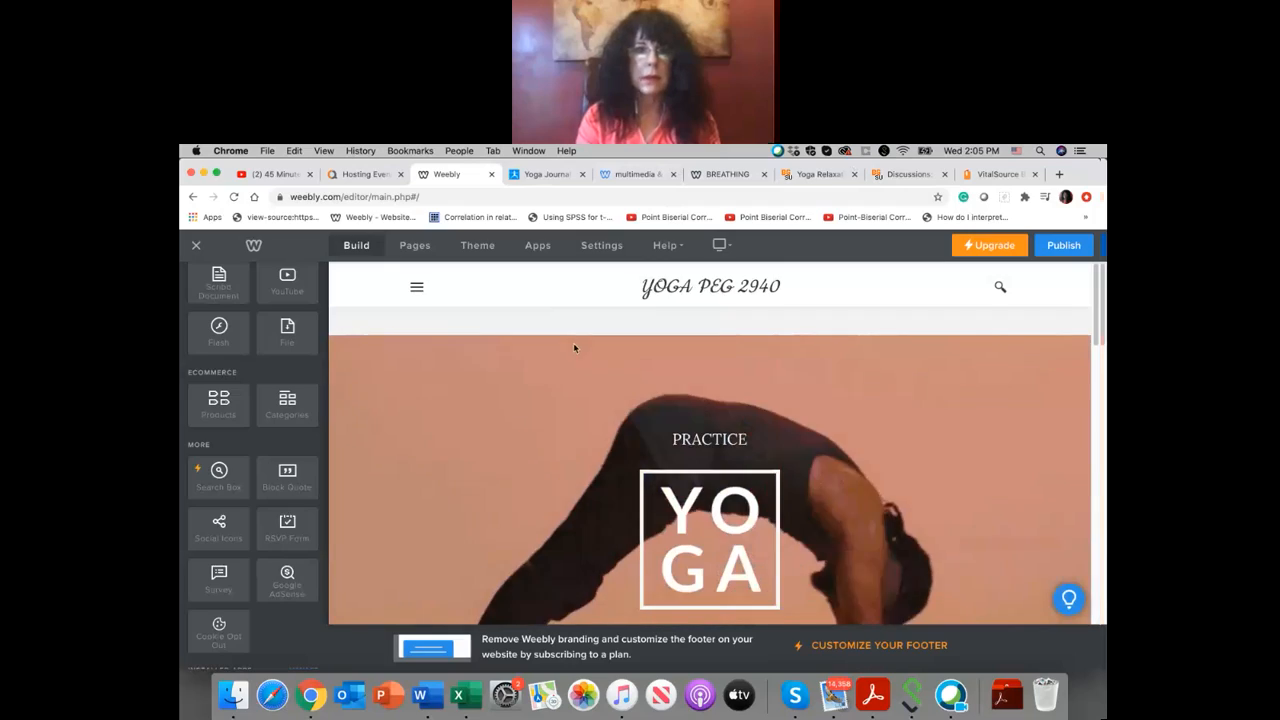
pyautogui.scroll(-5, 573, 342)
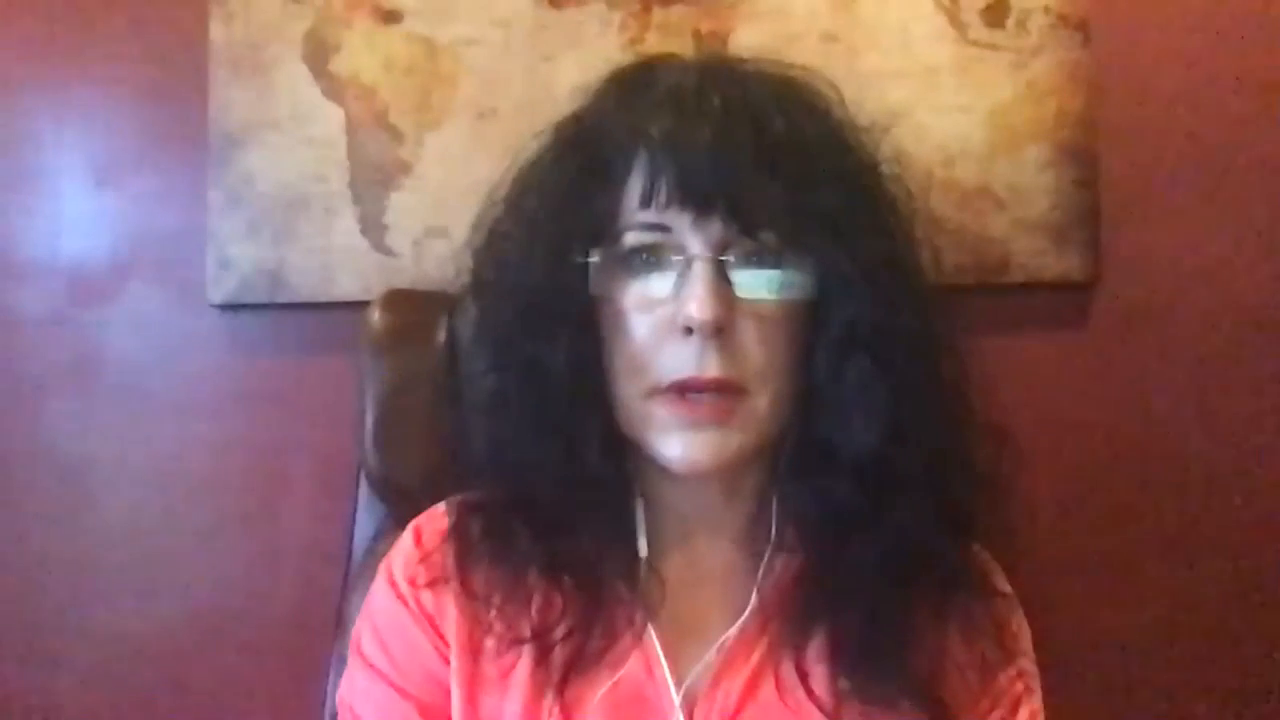
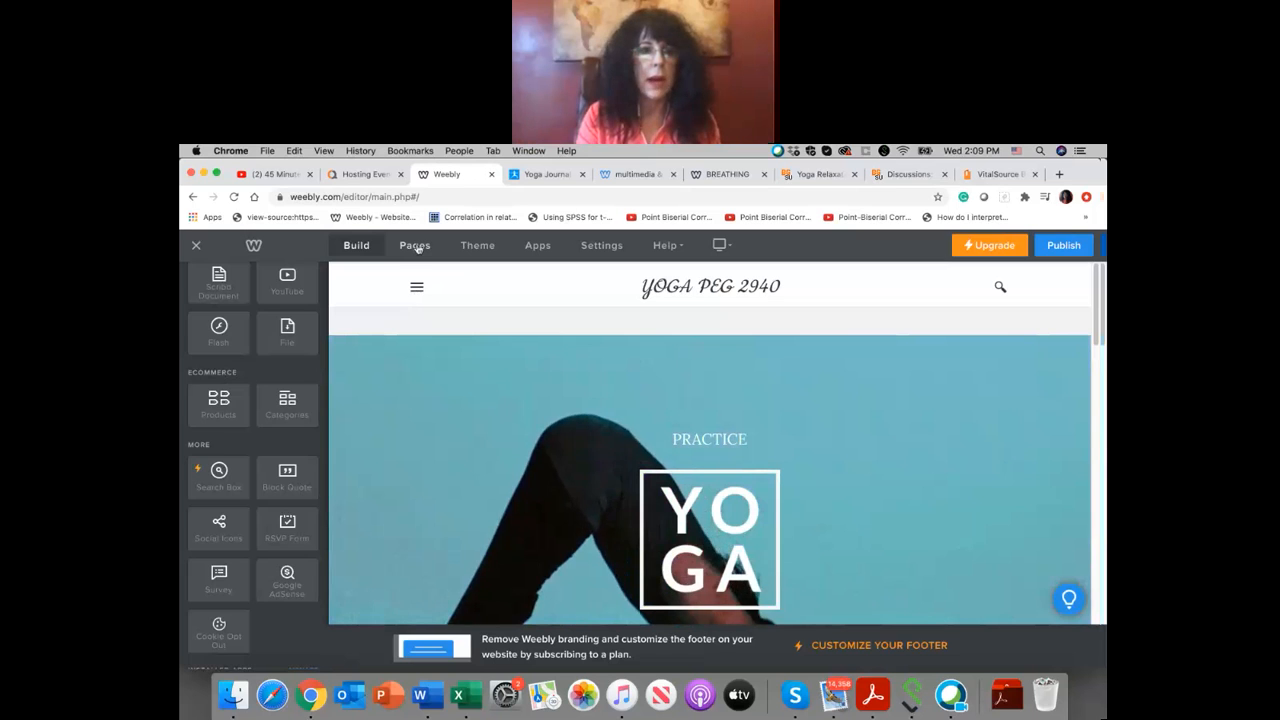
# Step: Rename the Shop page as YOGA HISTORY
pyautogui.click(417, 252)
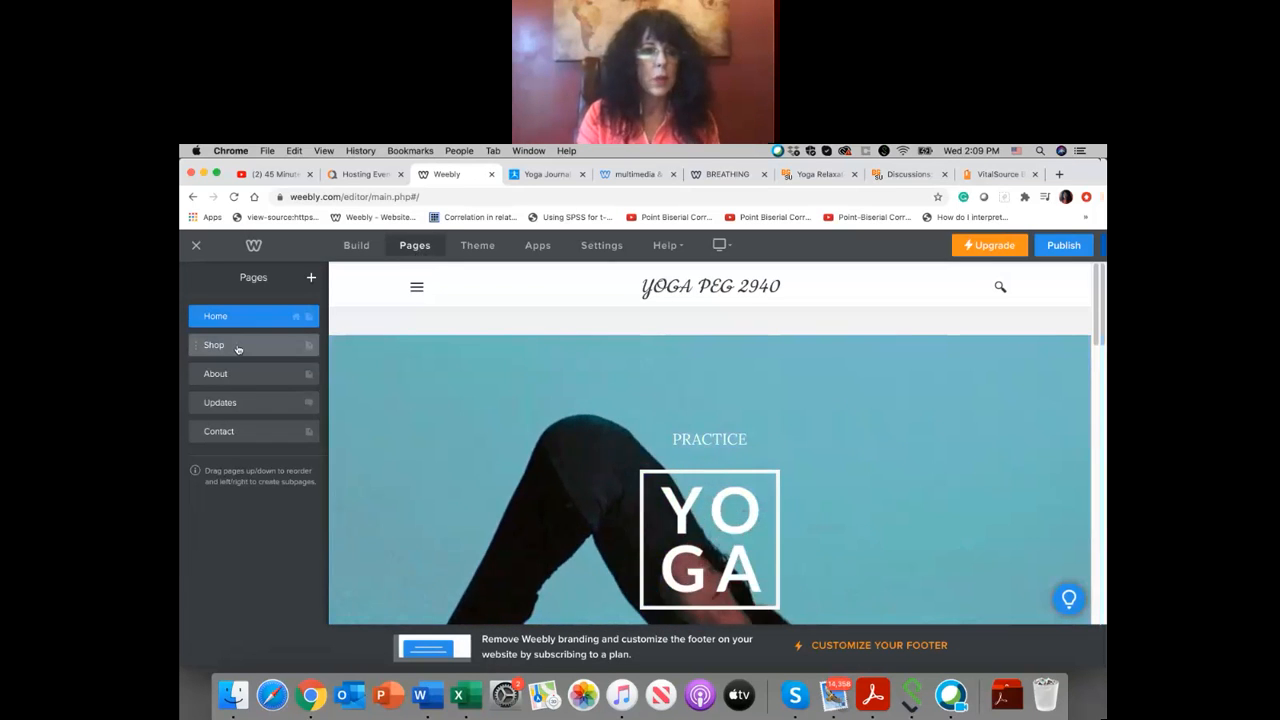
pyautogui.click(237, 344)
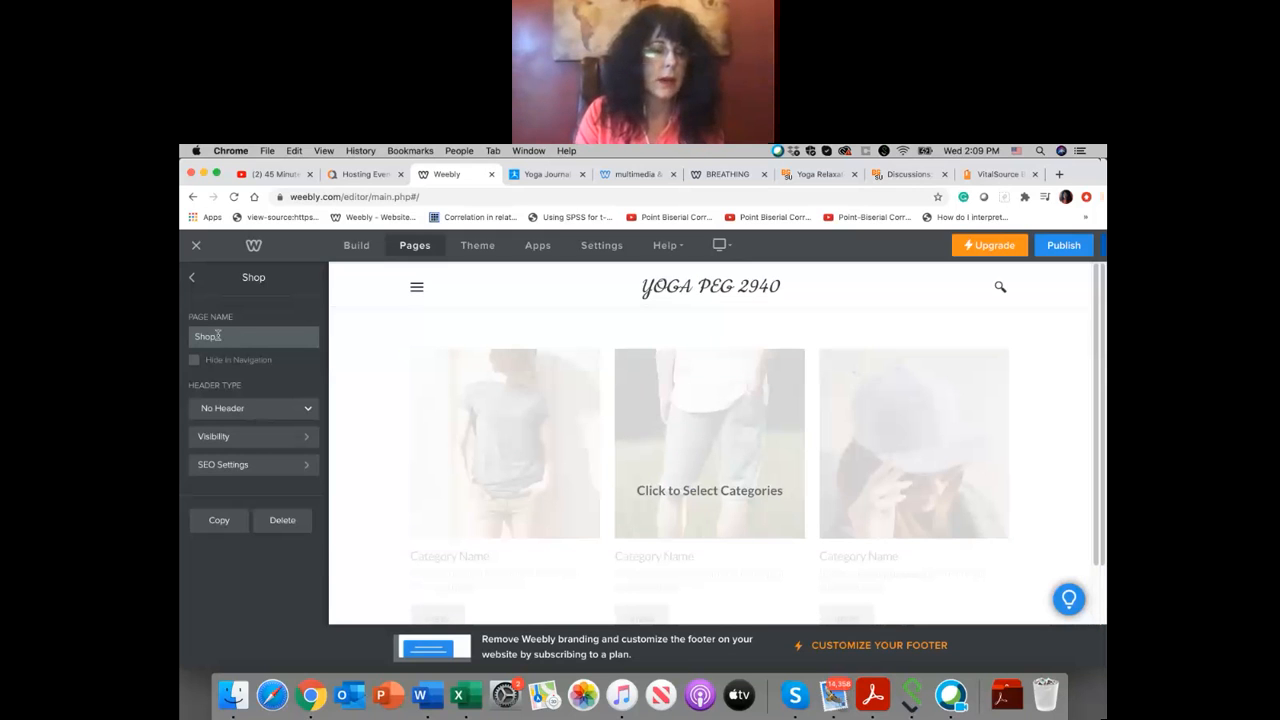
pyautogui.moveTo(218, 336); pyautogui.dragTo(193, 335)
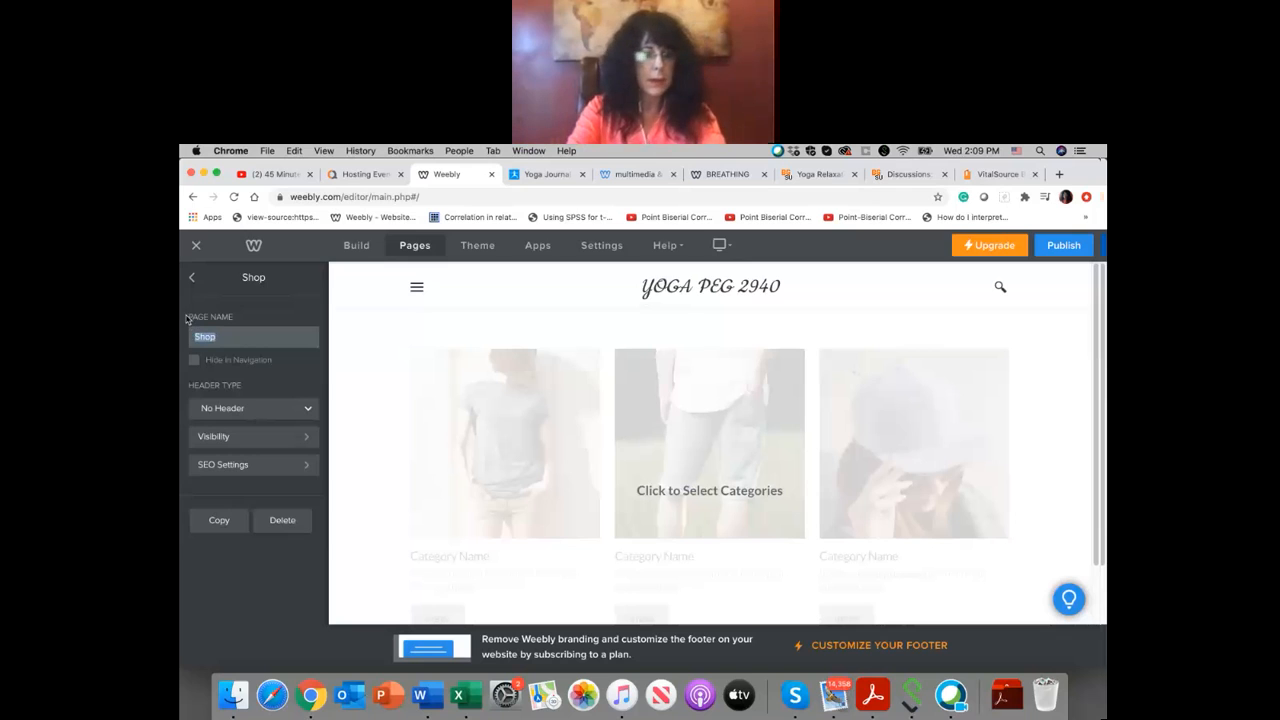
pyautogui.write('YOGA ')
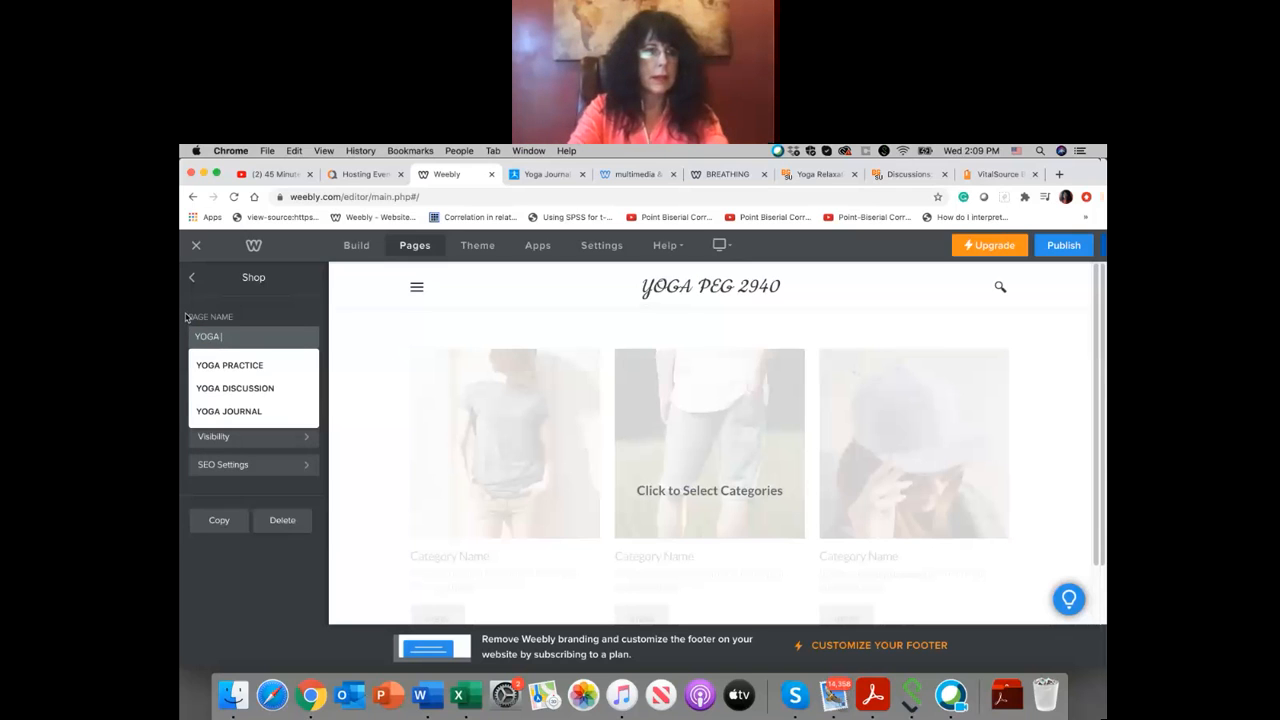
pyautogui.write('HISTORY')
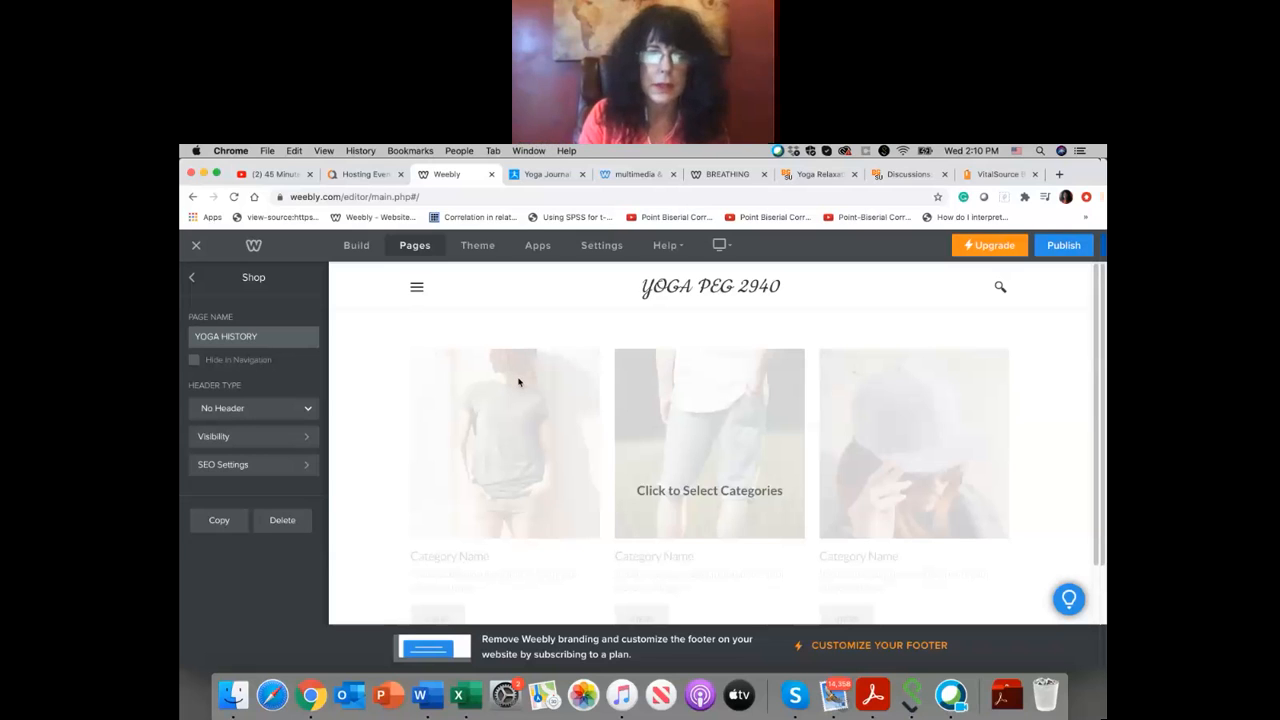
# Step: Delete the store categories element from the YOGA HISTORY page
pyautogui.click(753, 390)
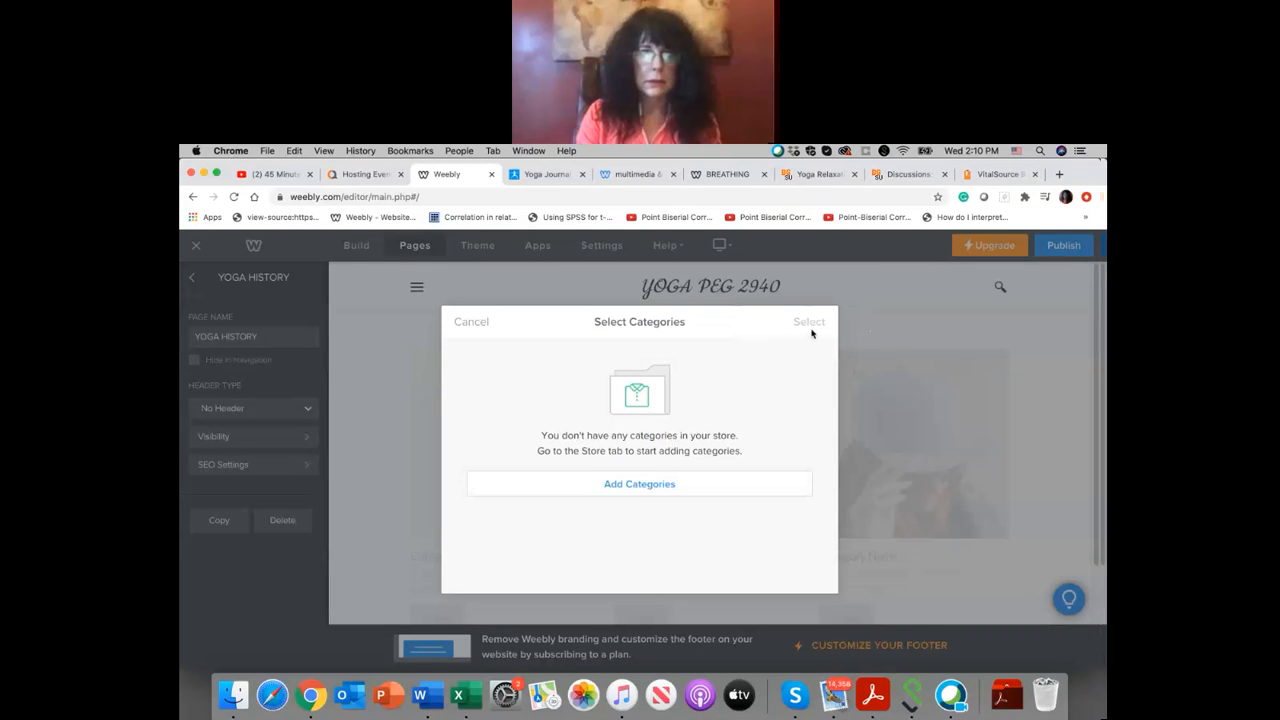
pyautogui.click(470, 323)
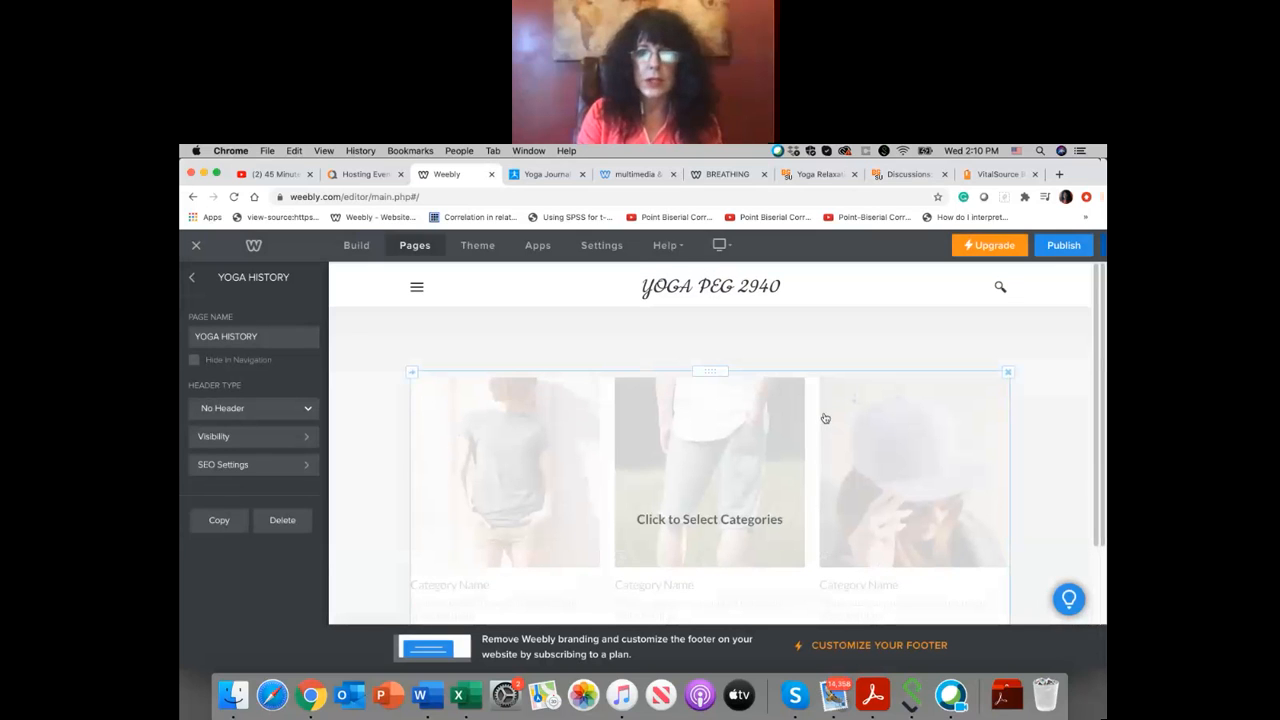
pyautogui.click(1008, 372)
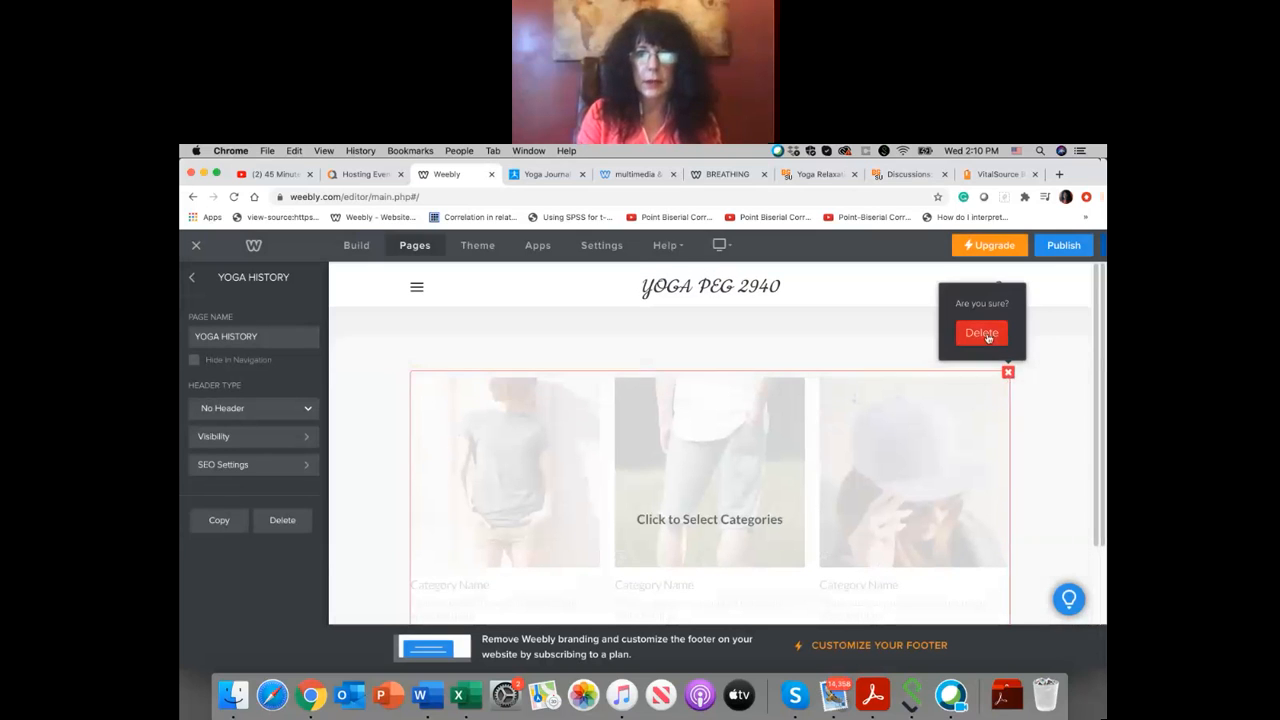
pyautogui.click(985, 334)
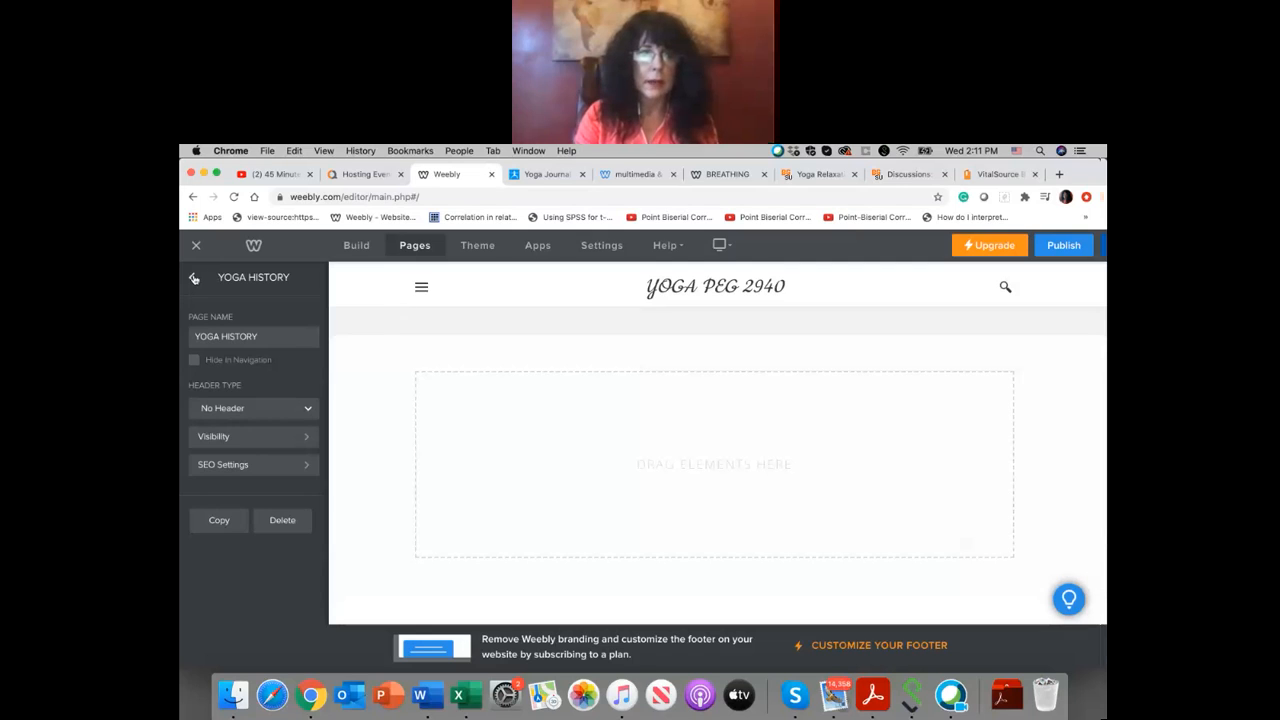
# Step: Add an Embed Code element to the empty content area of the YOGA HISTORY page
pyautogui.click(194, 278)
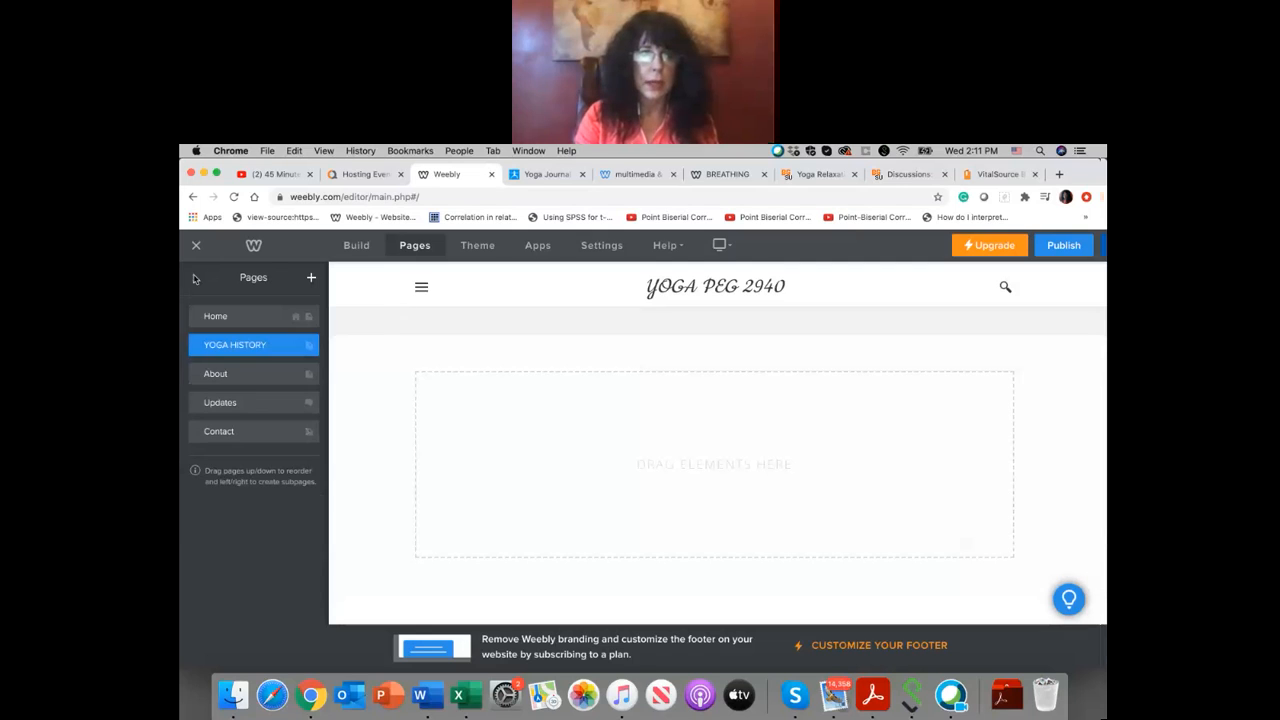
pyautogui.click(353, 249)
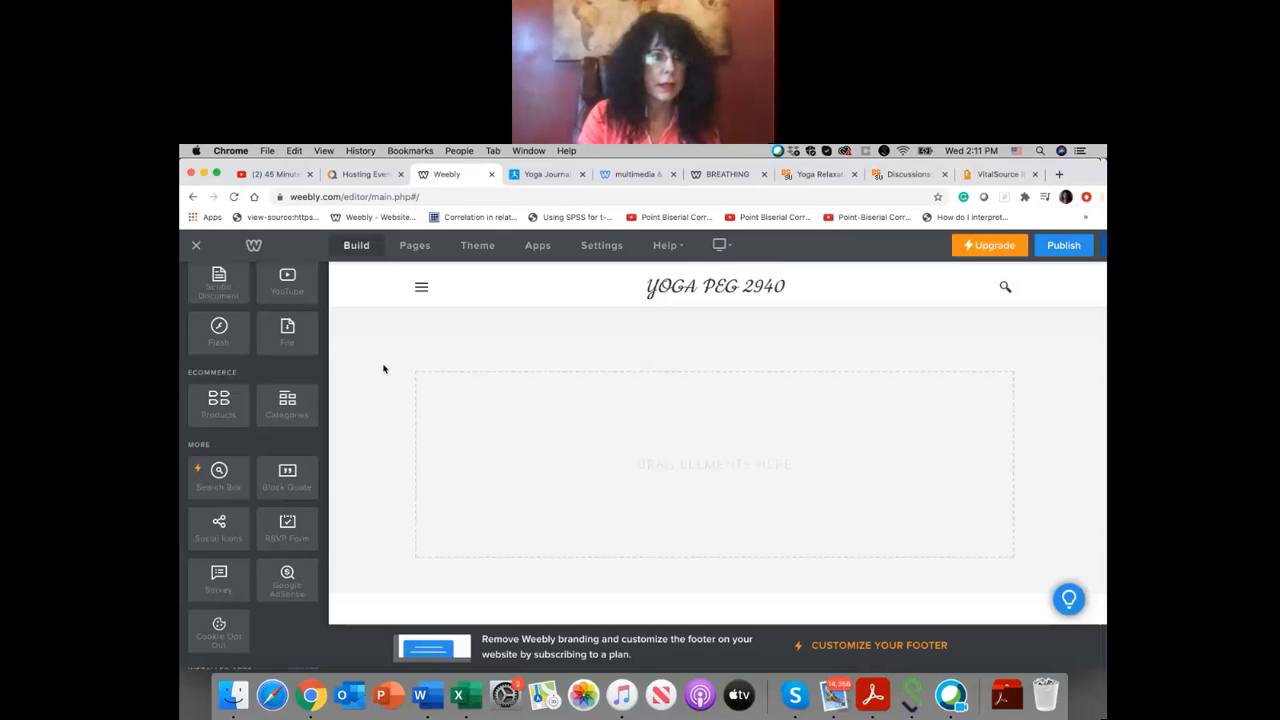
pyautogui.scroll(5, 269, 302)
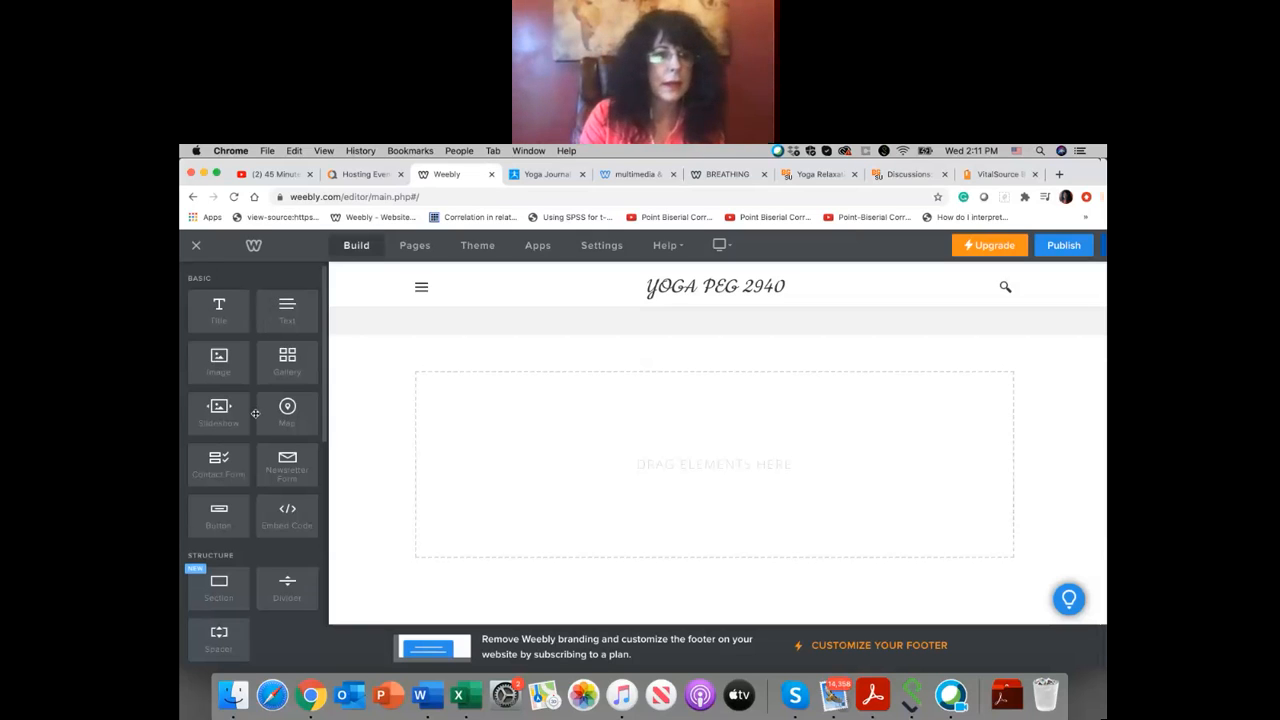
pyautogui.scroll(-1, 255, 413)
pyautogui.moveTo(292, 479); pyautogui.dragTo(557, 453)
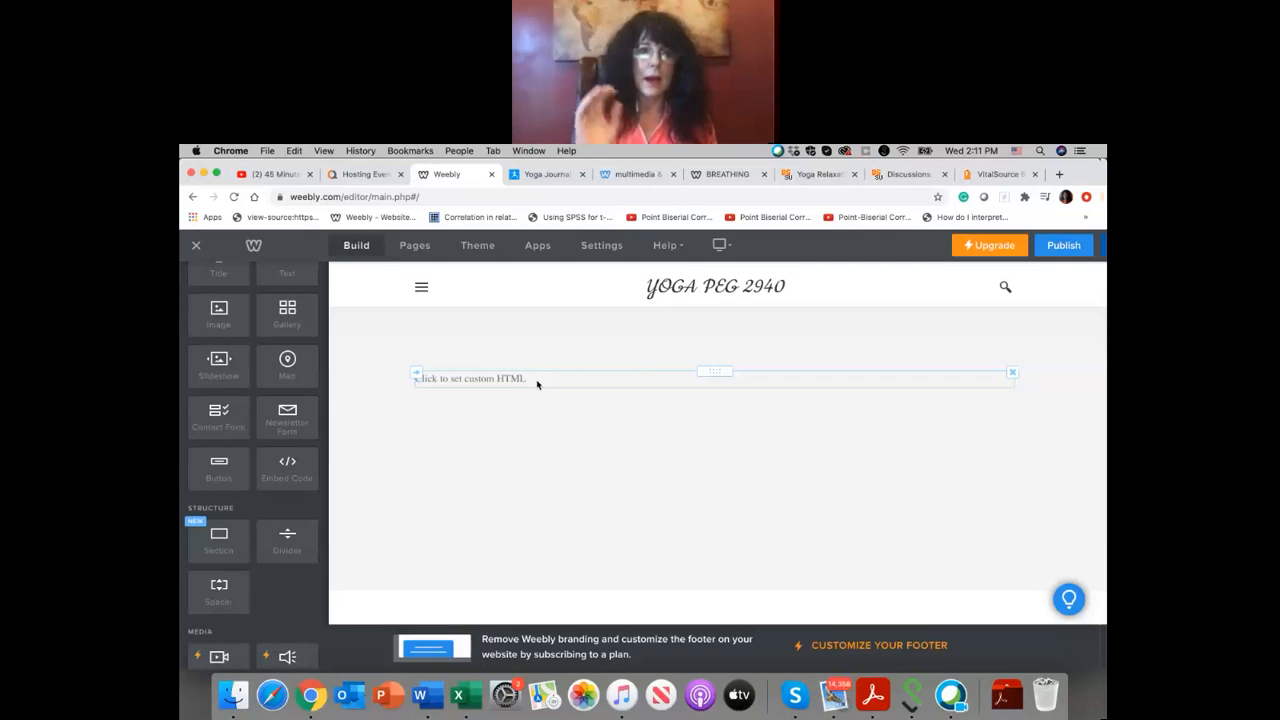
pyautogui.click(281, 174)
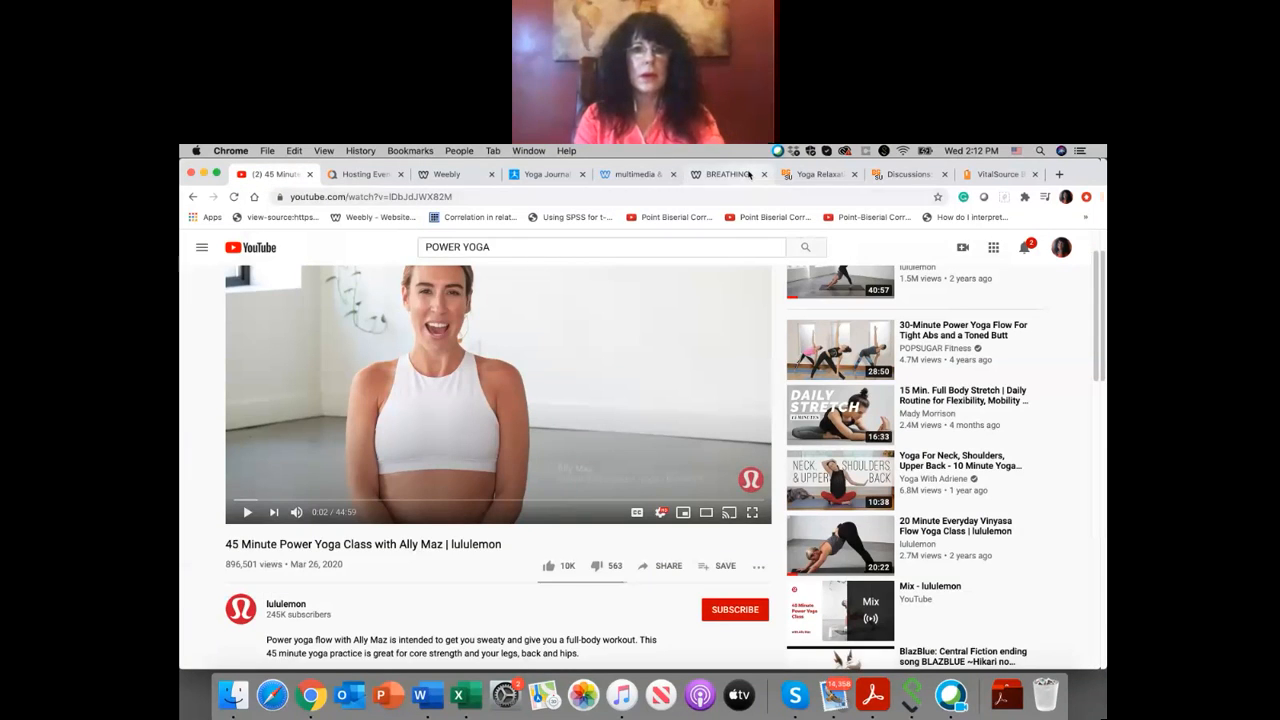
pyautogui.click(749, 176)
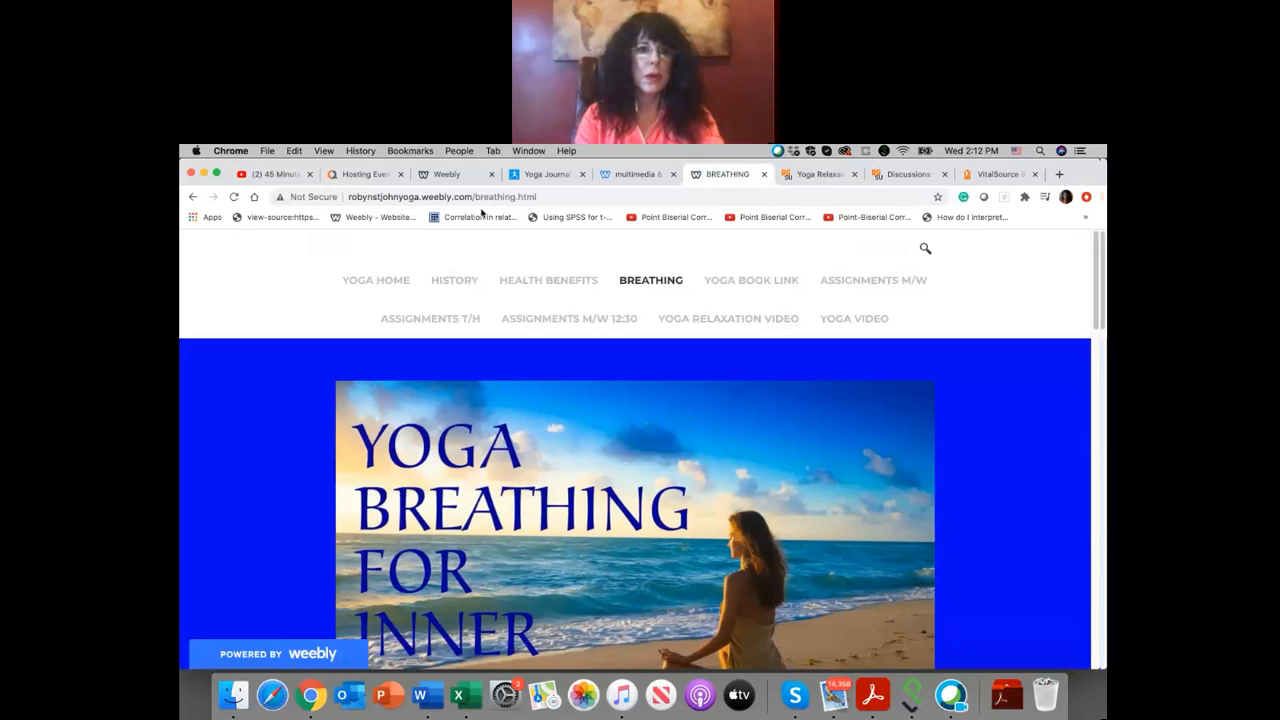
pyautogui.click(539, 197)
pyautogui.write('www.')
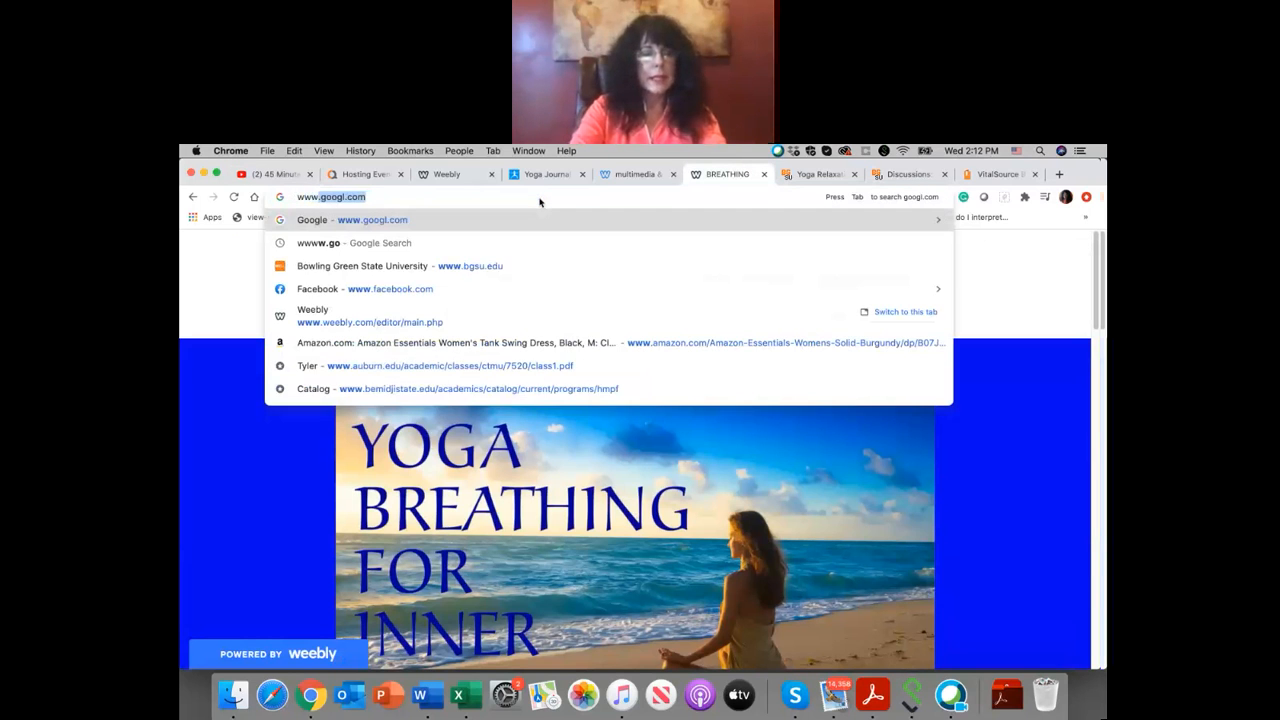
pyautogui.write('pre')
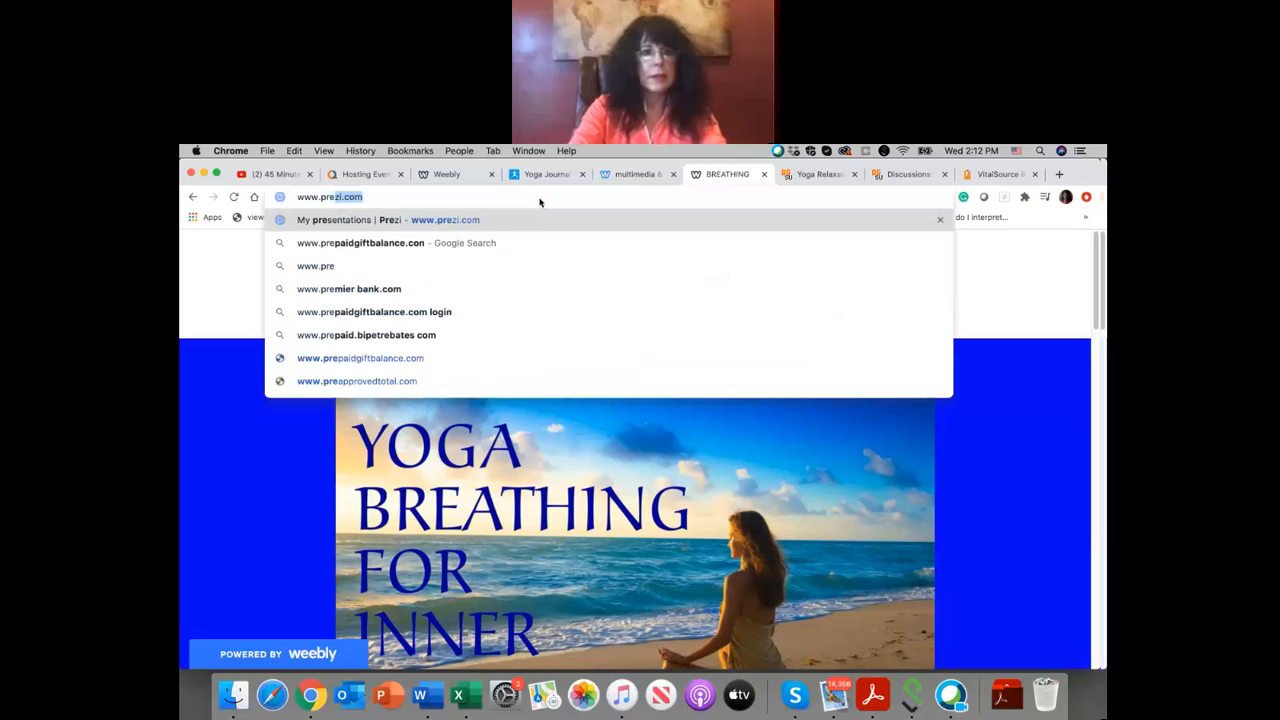
pyautogui.press('Return')
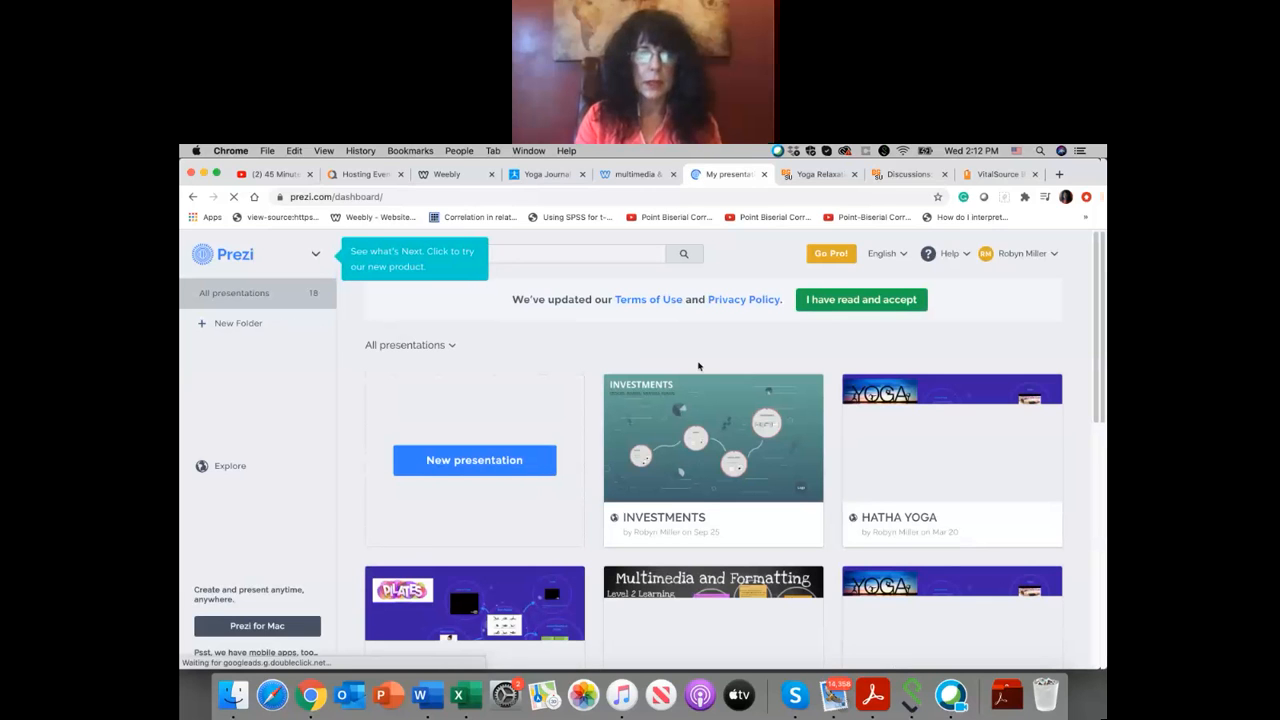
# Step: Find the dark blue HISTORY OF YOGA presentation in the Prezi dashboard and copy its embed code to the clipboard
pyautogui.scroll(-3, 698, 366)
pyautogui.scroll(-10, 698, 366)
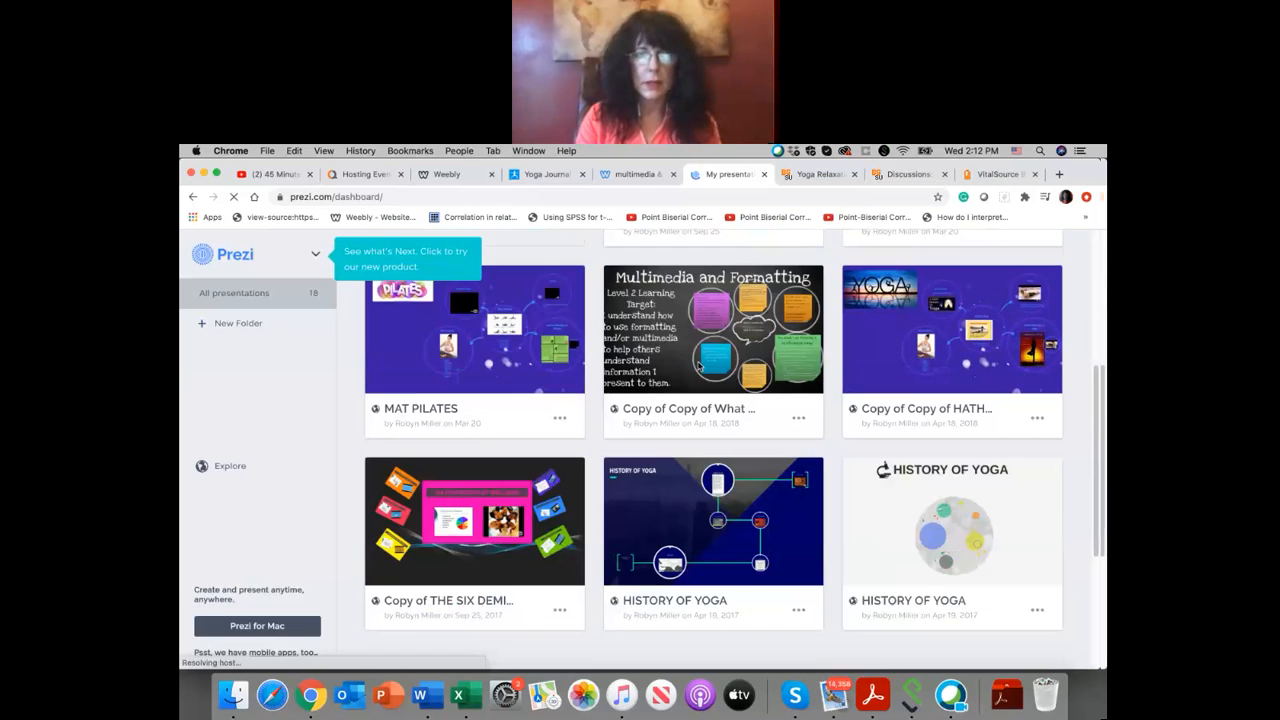
pyautogui.moveTo(799, 396)
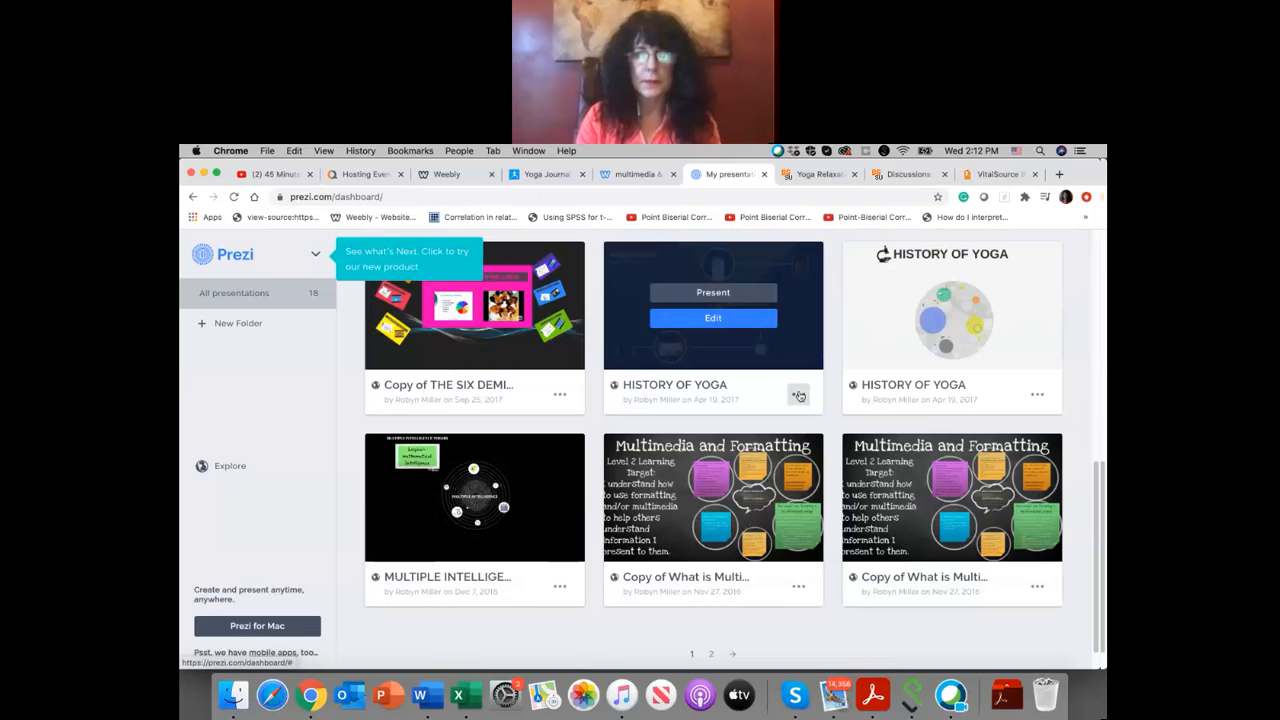
pyautogui.click(799, 396)
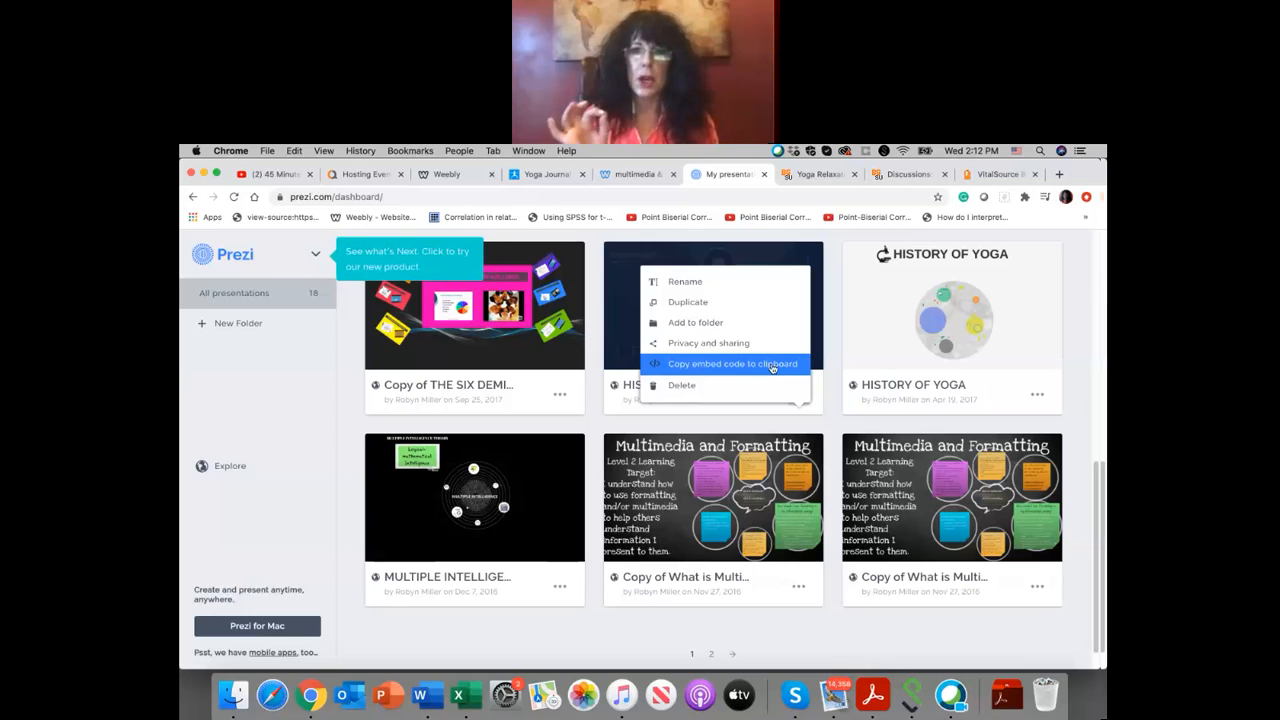
pyautogui.click(772, 364)
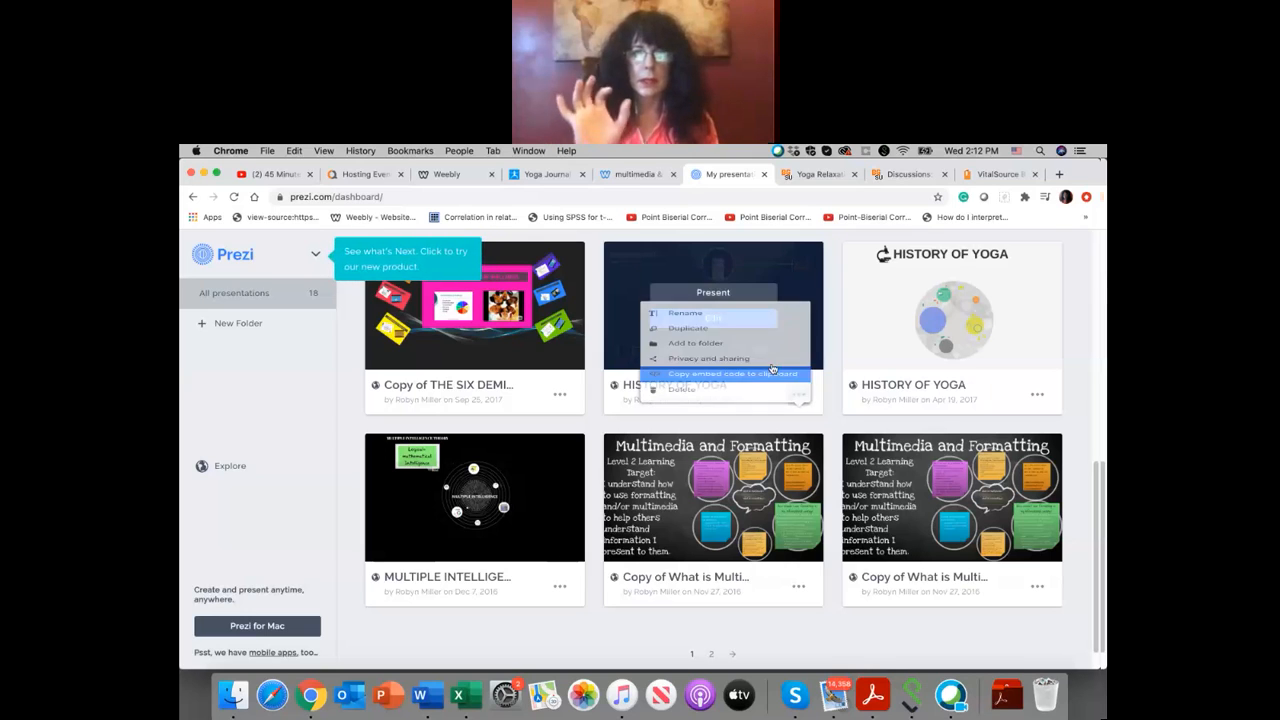
# Step: Return to the Weebly editor and replace the custom HTML placeholder with the copied Prezi embed code
pyautogui.click(449, 176)
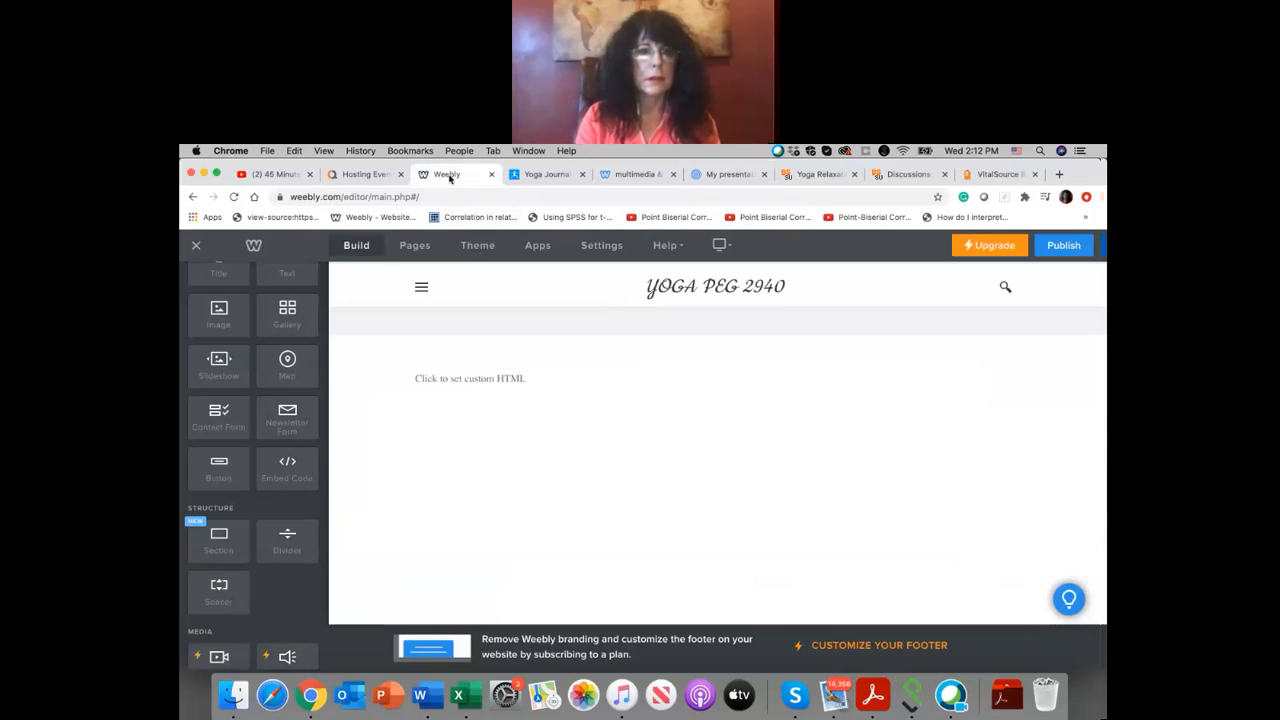
pyautogui.click(529, 381)
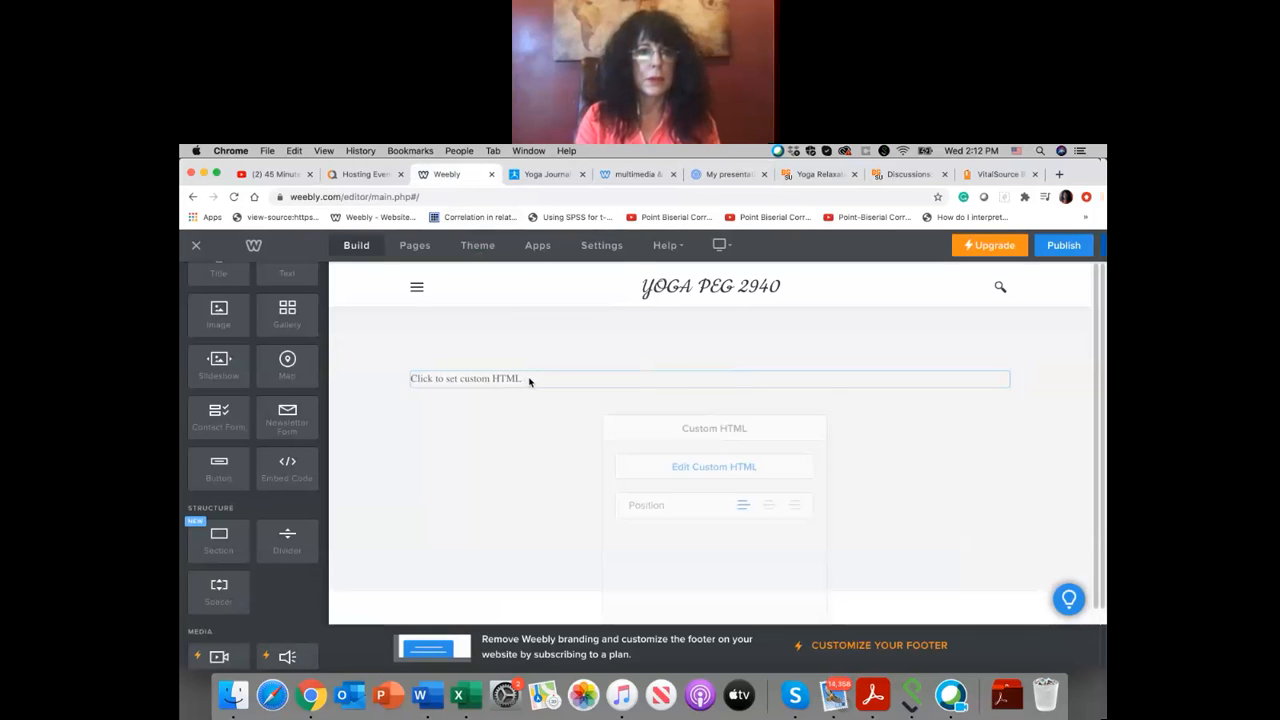
pyautogui.click(669, 437)
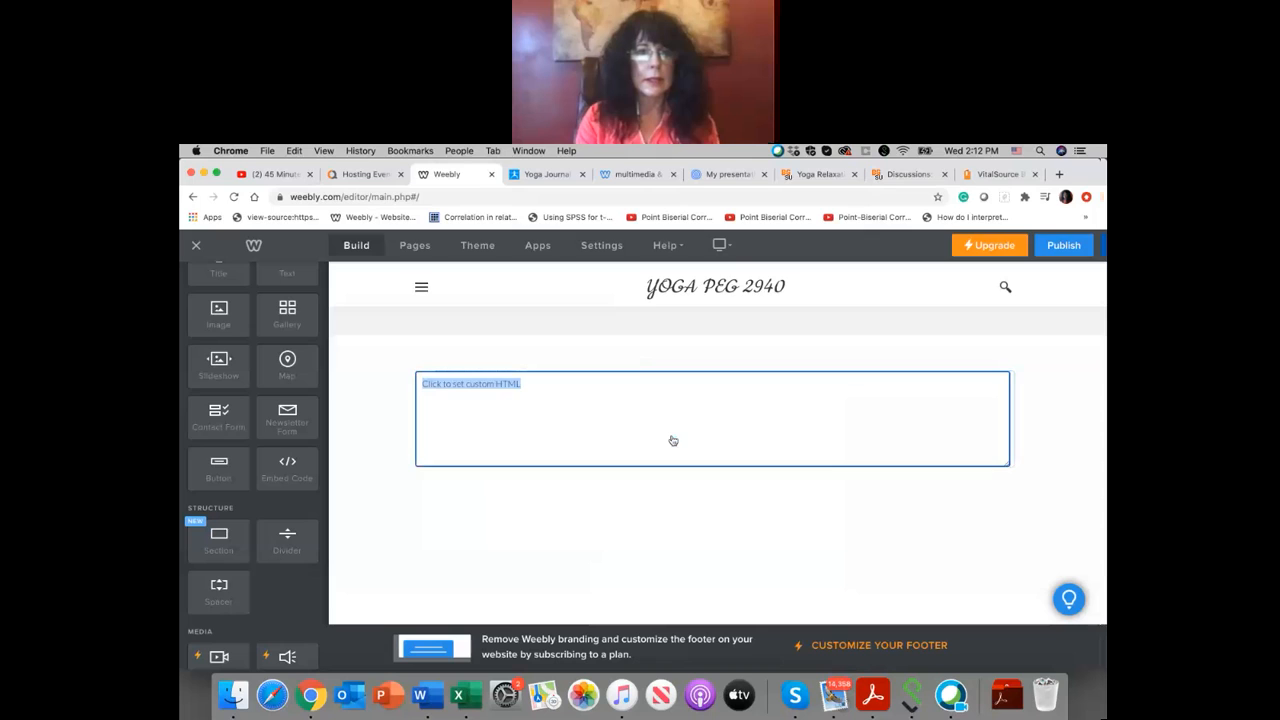
pyautogui.rightClick(530, 385)
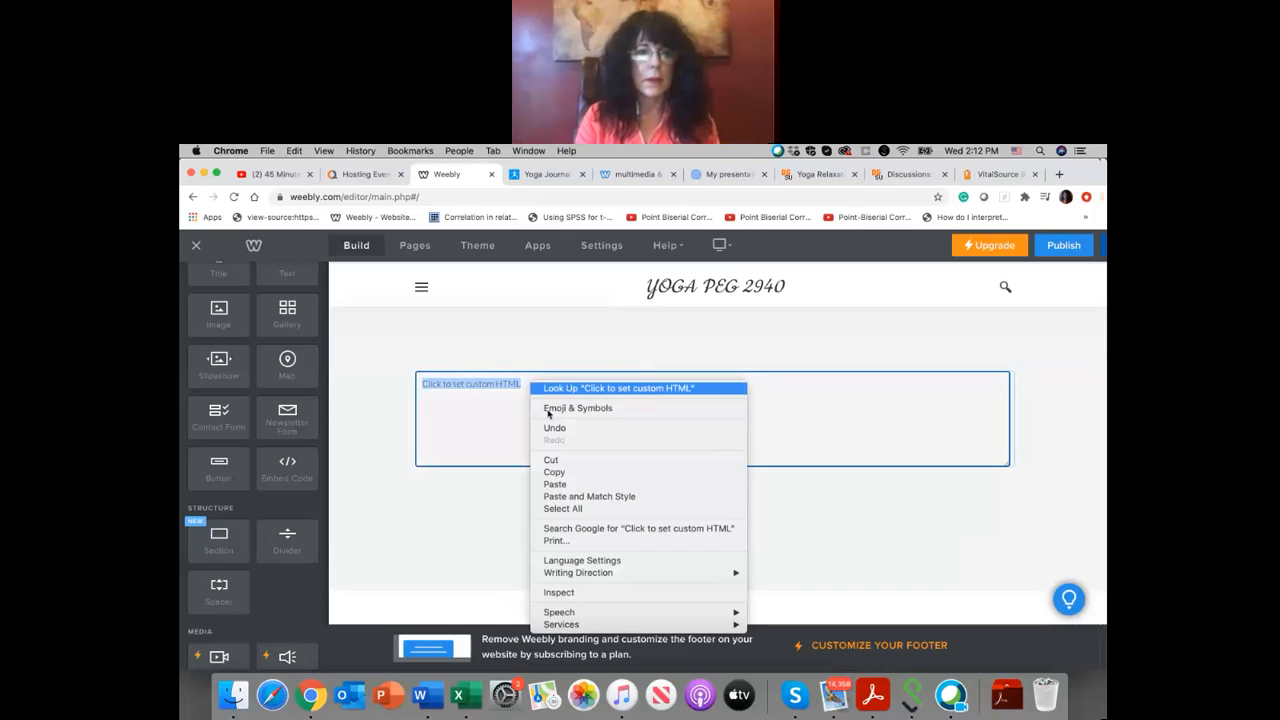
pyautogui.click(556, 484)
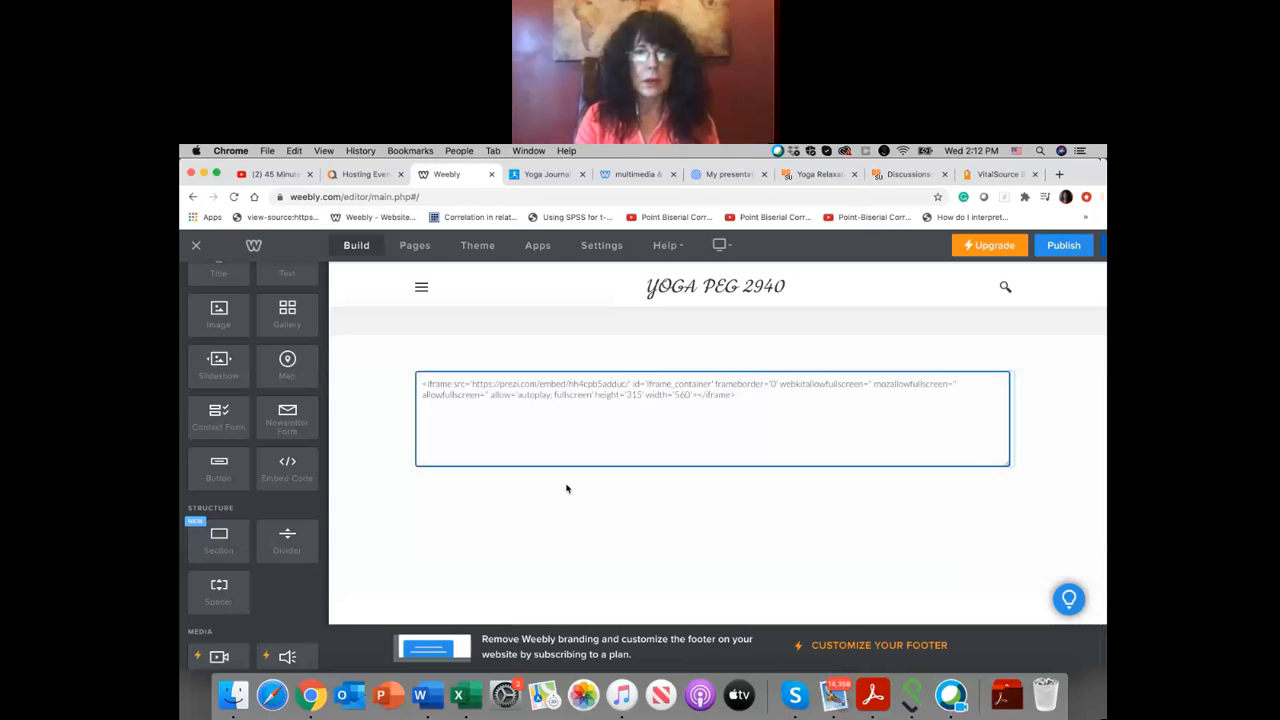
pyautogui.click(634, 490)
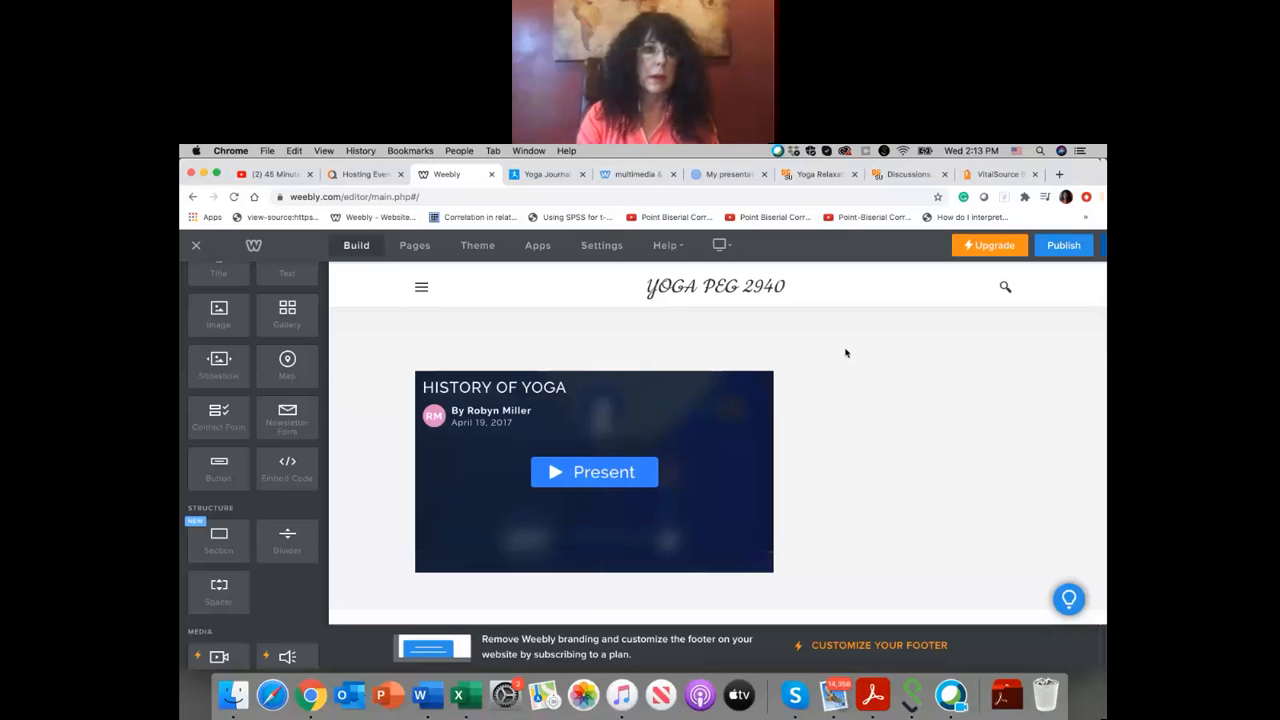
# Step: Turn on closed captions for the 45 Minute Power Yoga Class video on YouTube and return to the Weebly editor
pyautogui.click(277, 177)
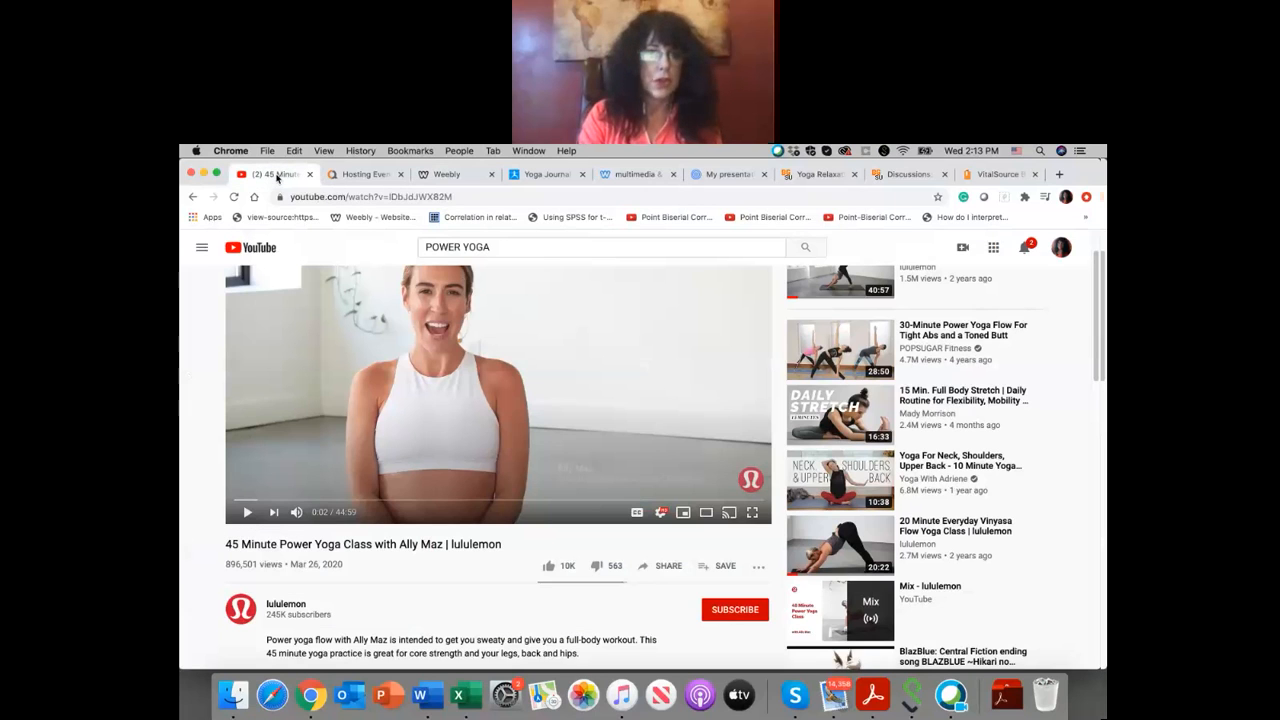
pyautogui.click(637, 513)
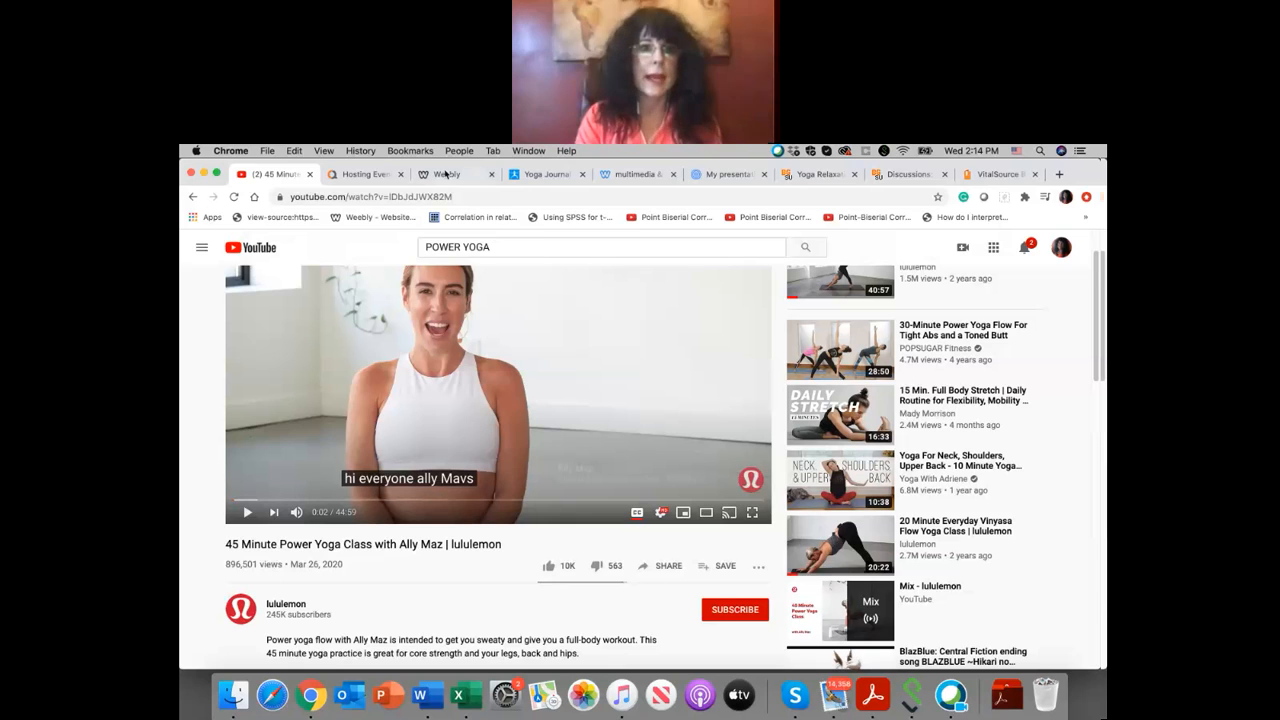
pyautogui.click(446, 175)
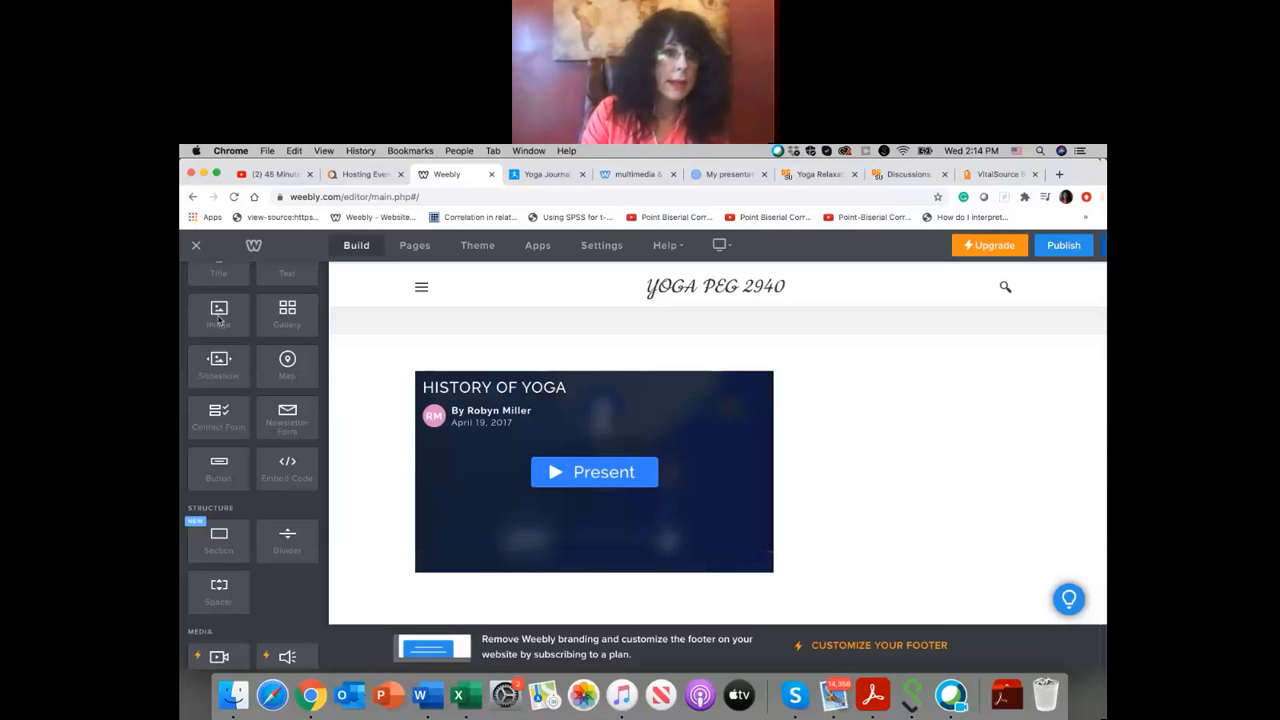
pyautogui.scroll(-3, 300, 356)
pyautogui.scroll(-5, 300, 356)
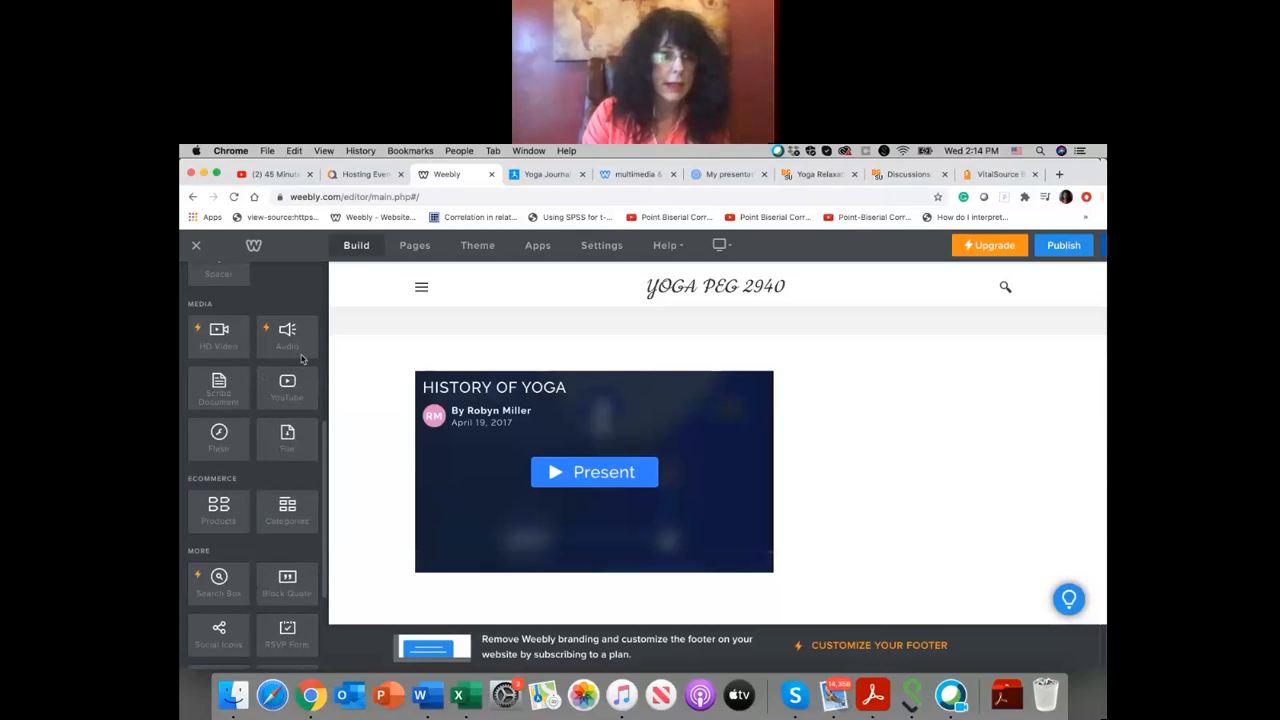
pyautogui.moveTo(299, 386); pyautogui.dragTo(956, 452)
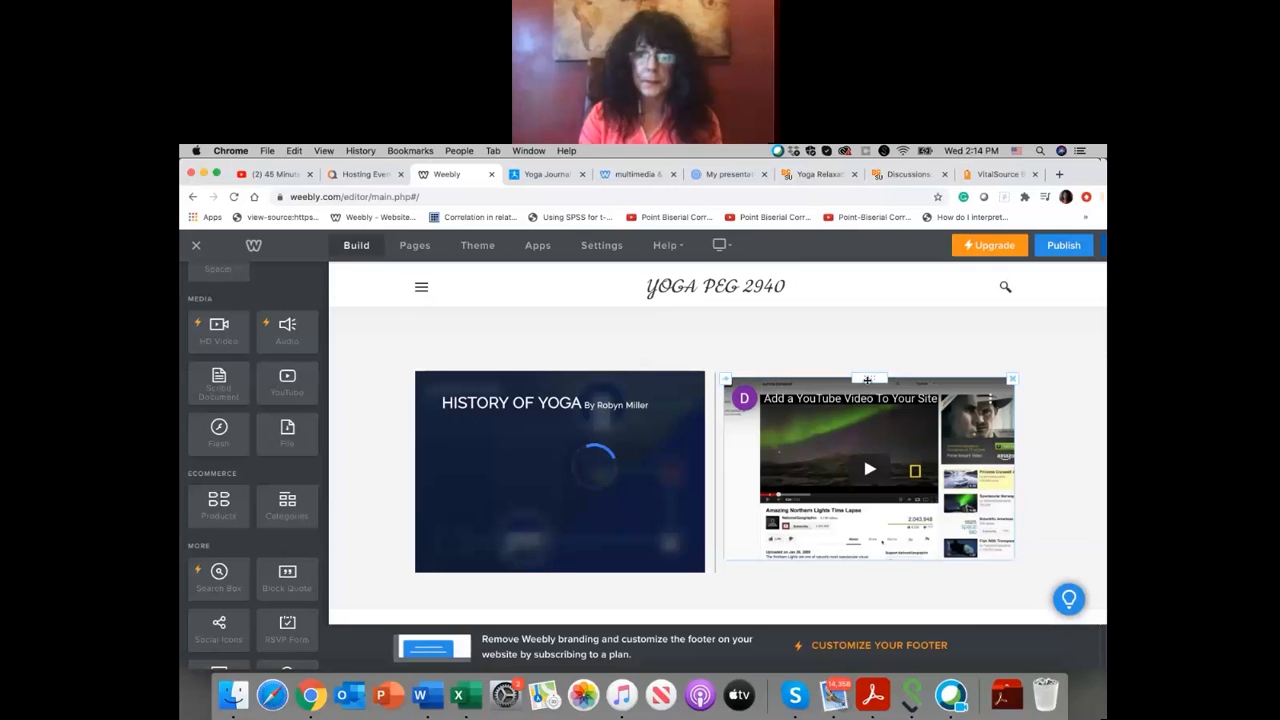
pyautogui.click(871, 442)
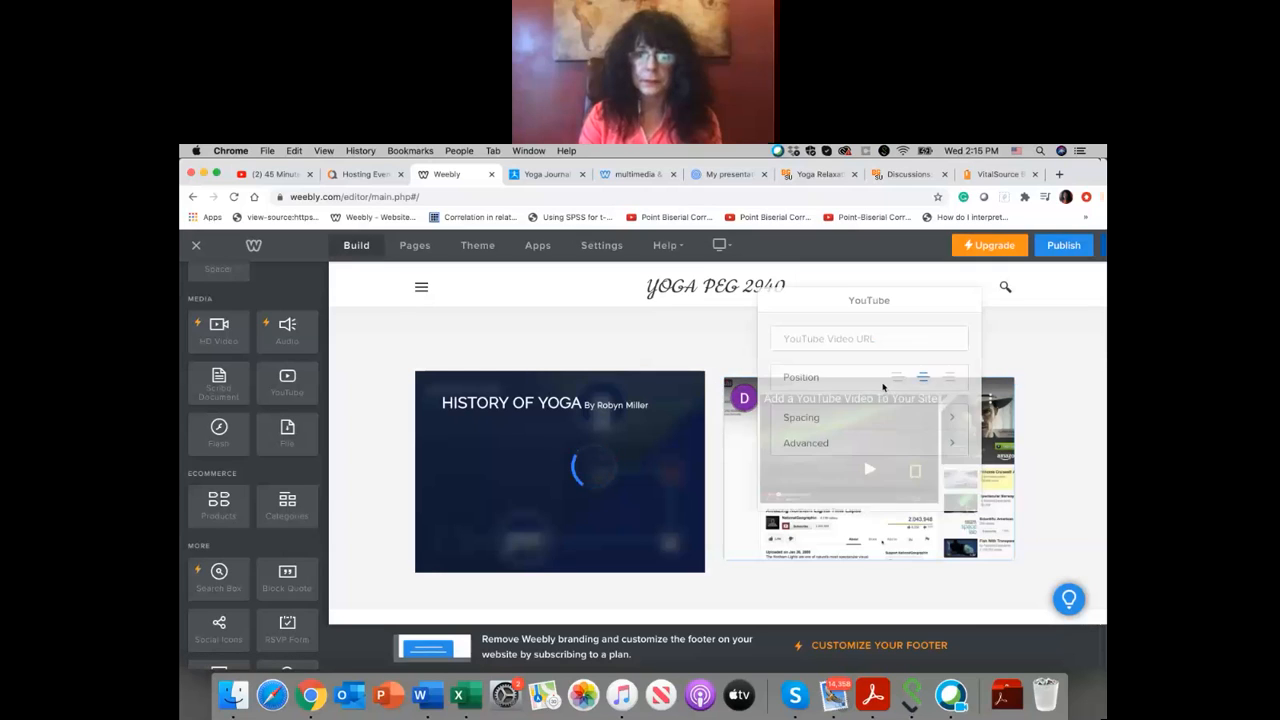
pyautogui.click(880, 326)
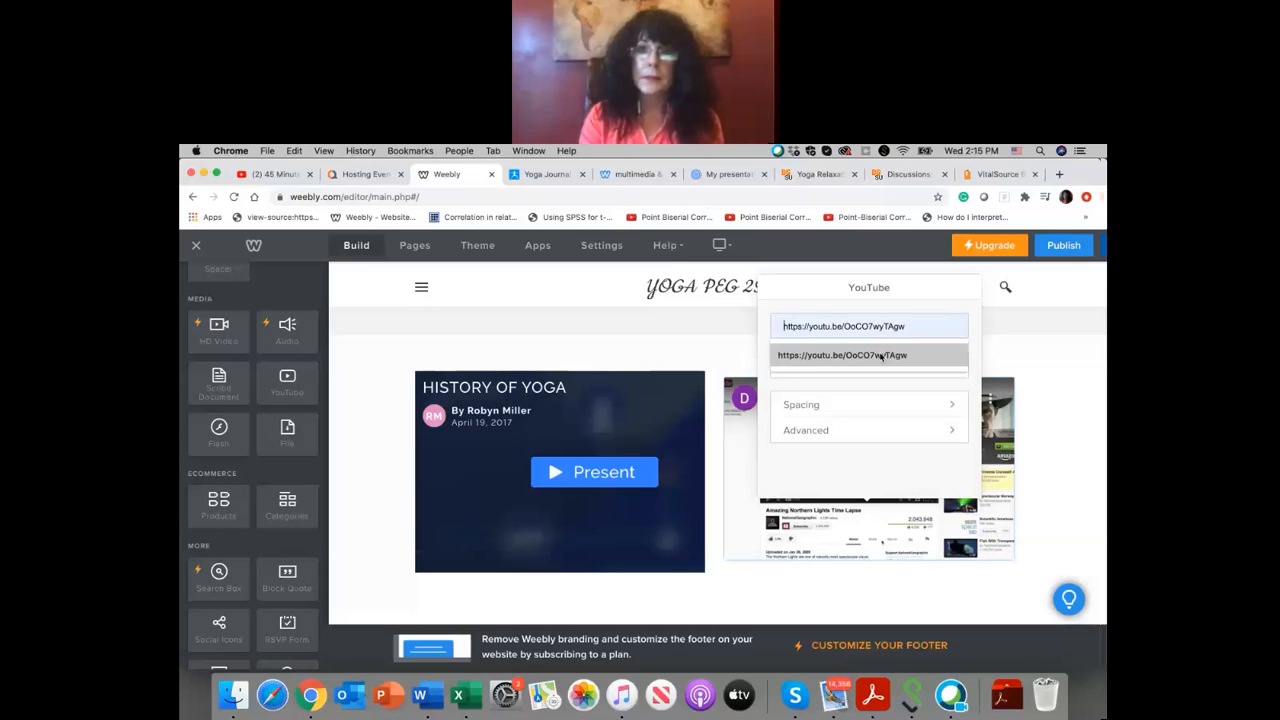
pyautogui.click(880, 355)
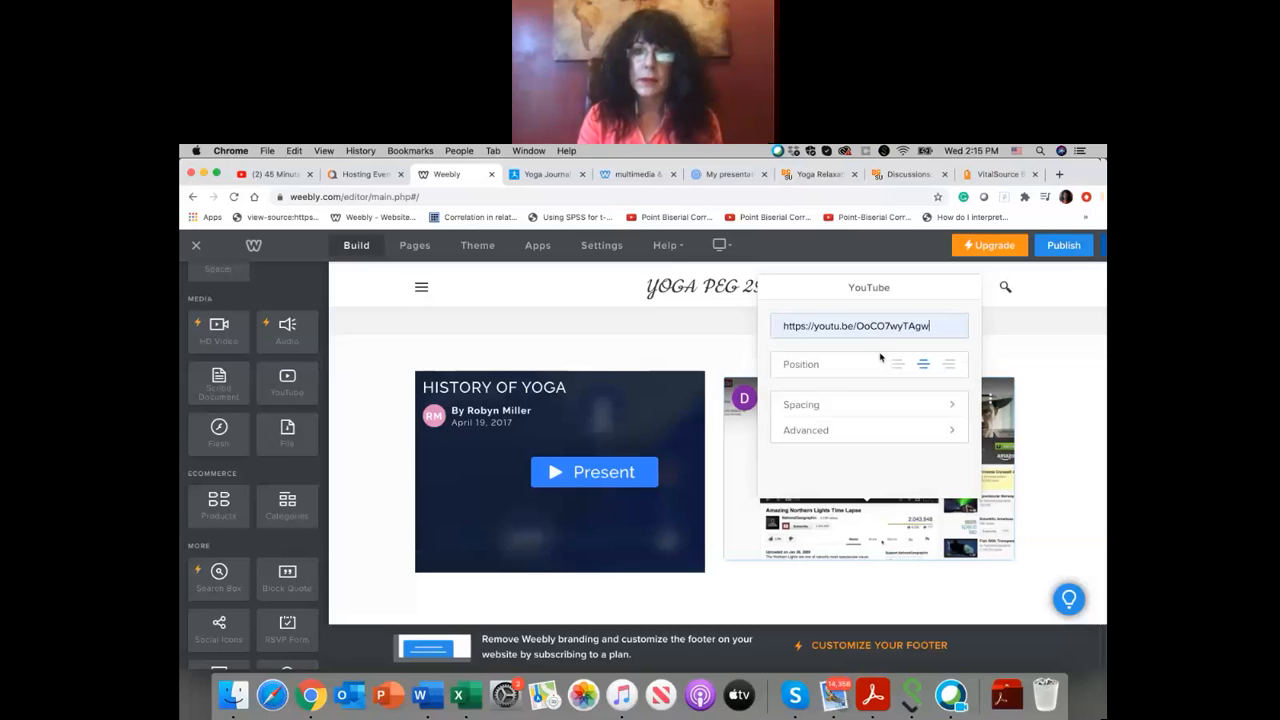
pyautogui.click(996, 351)
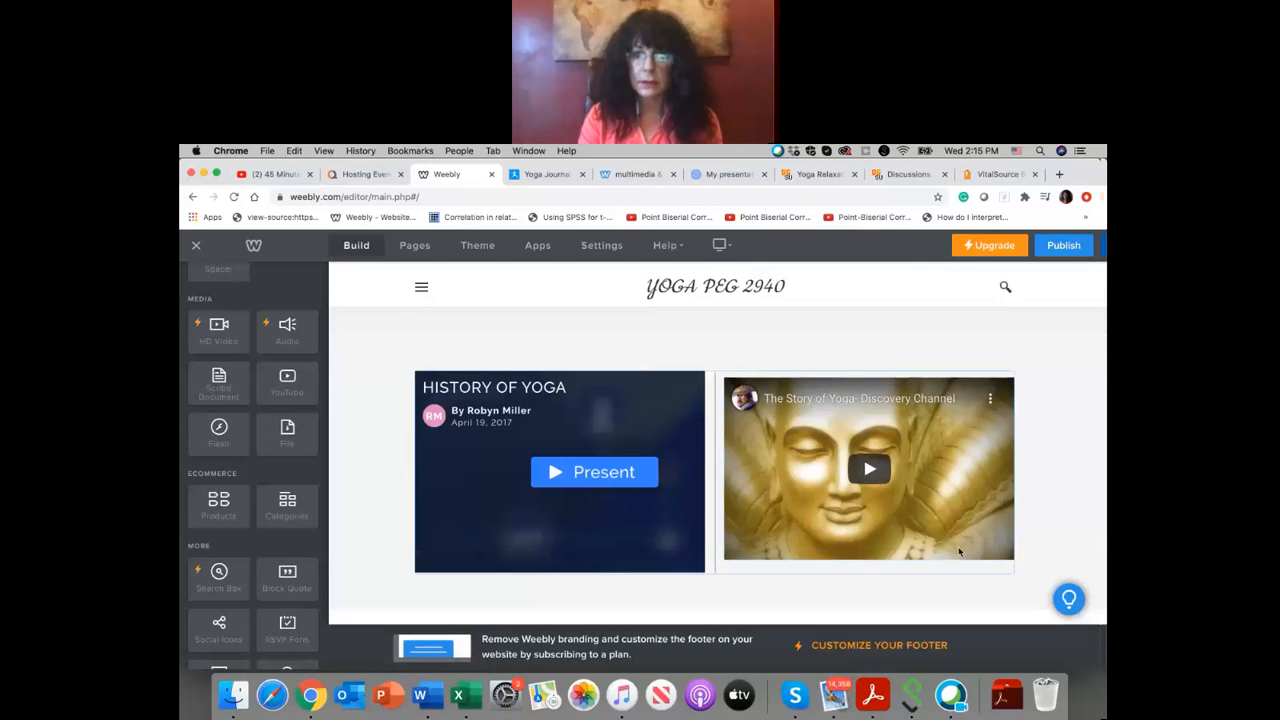
pyautogui.click(1014, 556)
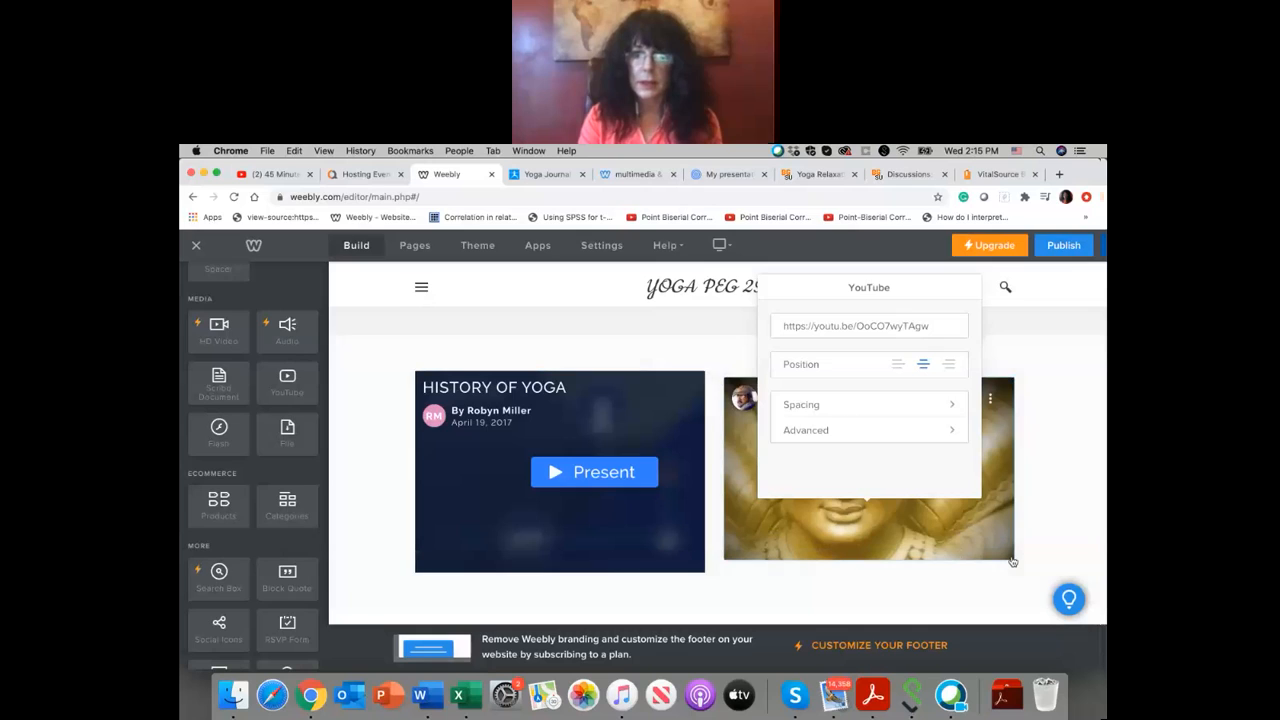
# Step: Set the background of the section holding the Prezi and YouTube video to the teal color #36b49e
pyautogui.click(1051, 354)
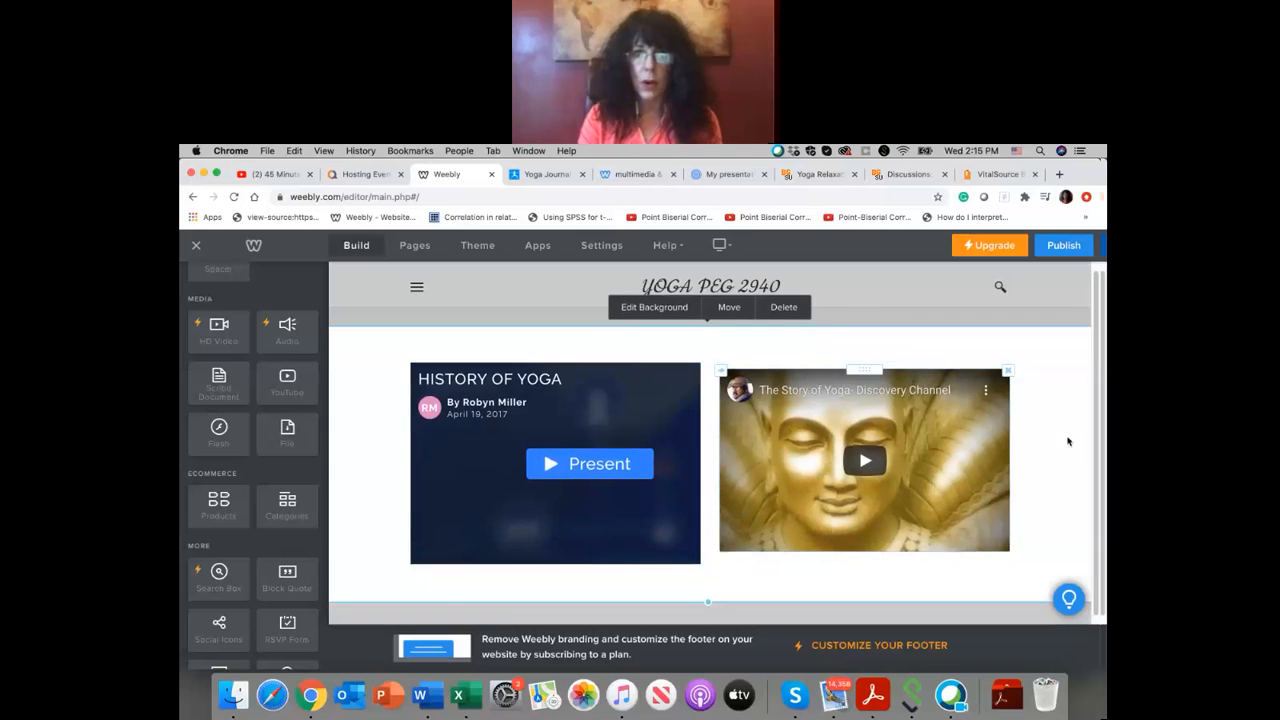
pyautogui.click(654, 307)
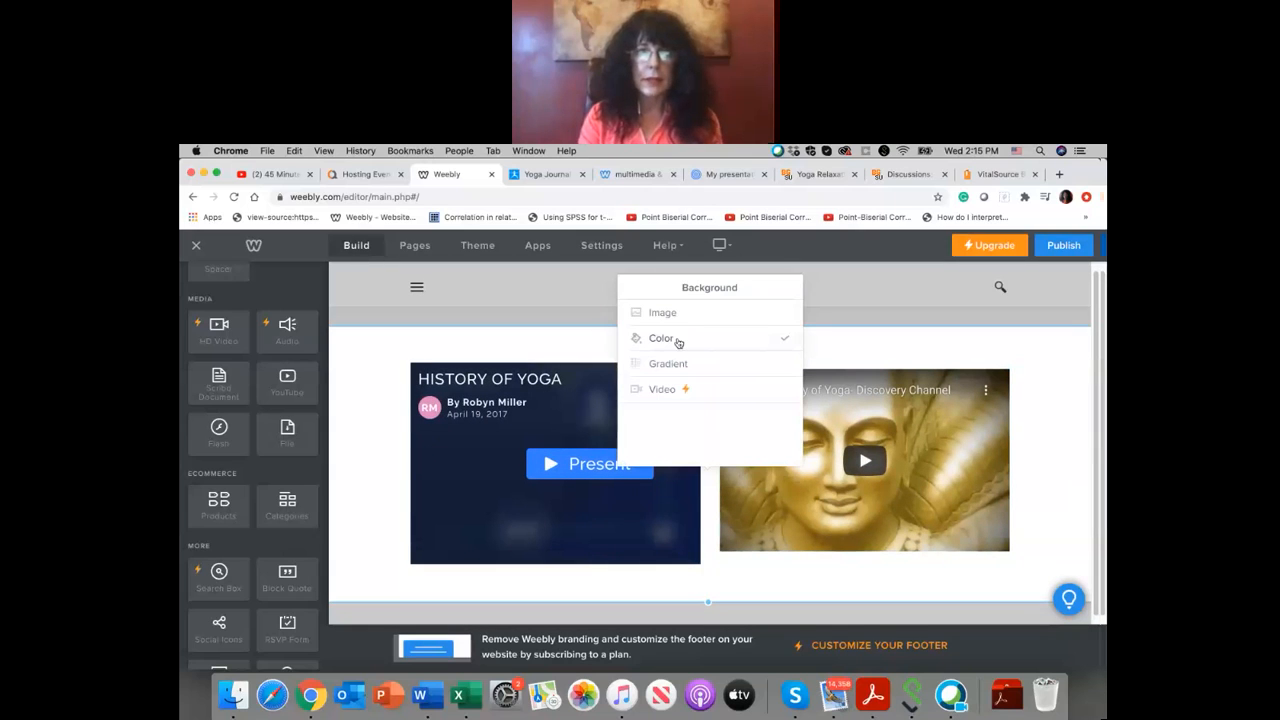
pyautogui.click(677, 340)
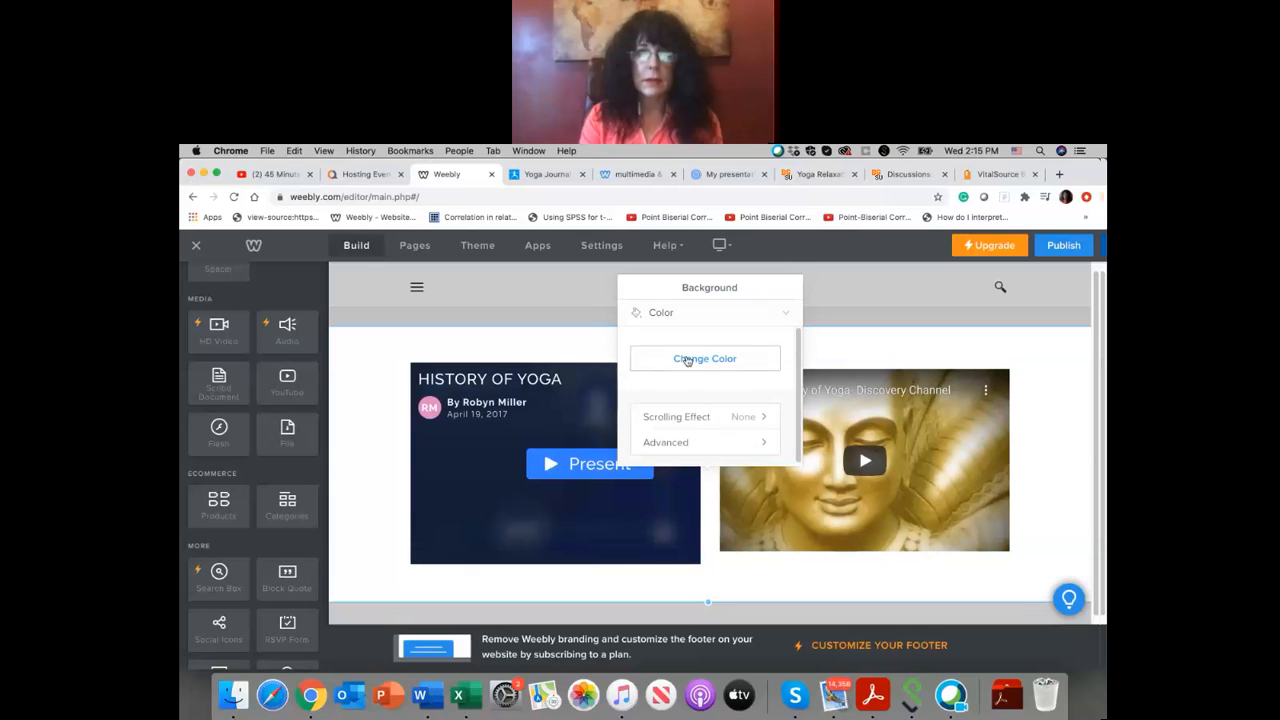
pyautogui.click(686, 360)
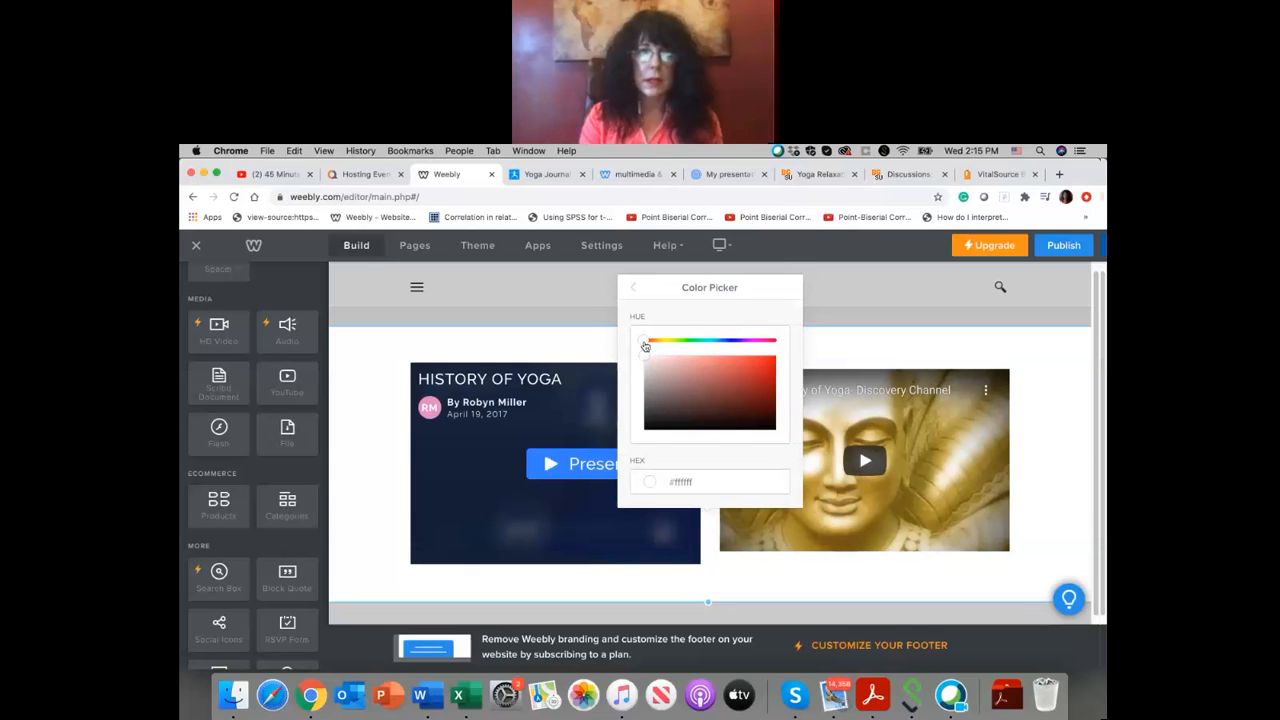
pyautogui.click(680, 342)
pyautogui.moveTo(683, 347); pyautogui.dragTo(707, 342)
pyautogui.click(736, 377)
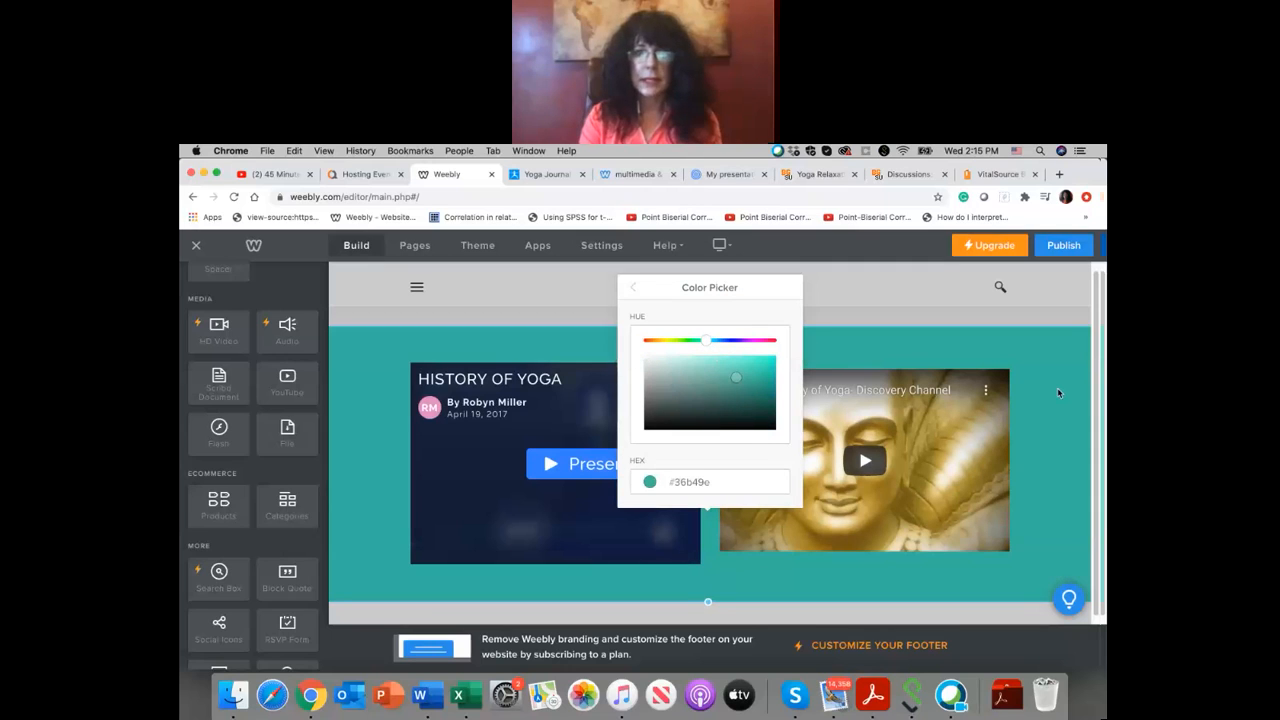
pyautogui.click(1056, 395)
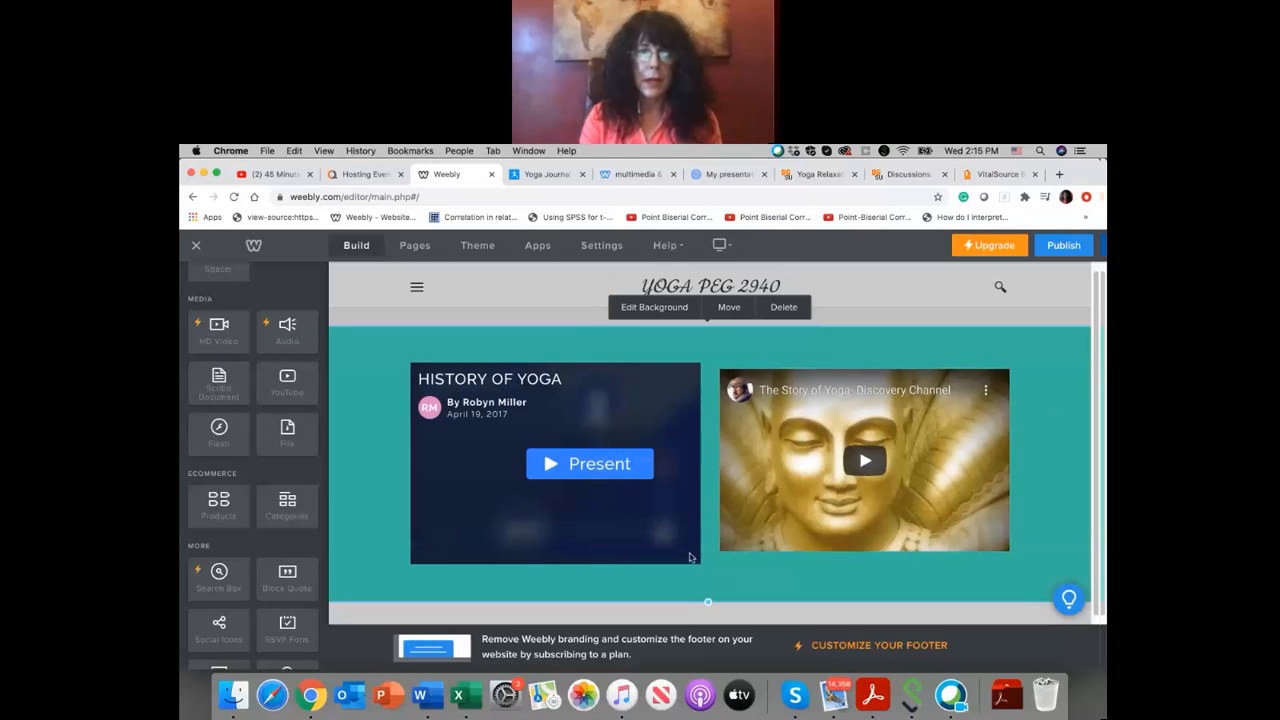
# Step: Extend the teal section downward to make room for more content below the Prezi and YouTube video
pyautogui.moveTo(707, 603)
pyautogui.mouseDown()
pyautogui.moveTo(709, 589)
pyautogui.moveTo(687, 718)
pyautogui.moveTo(707, 604)
pyautogui.mouseUp()
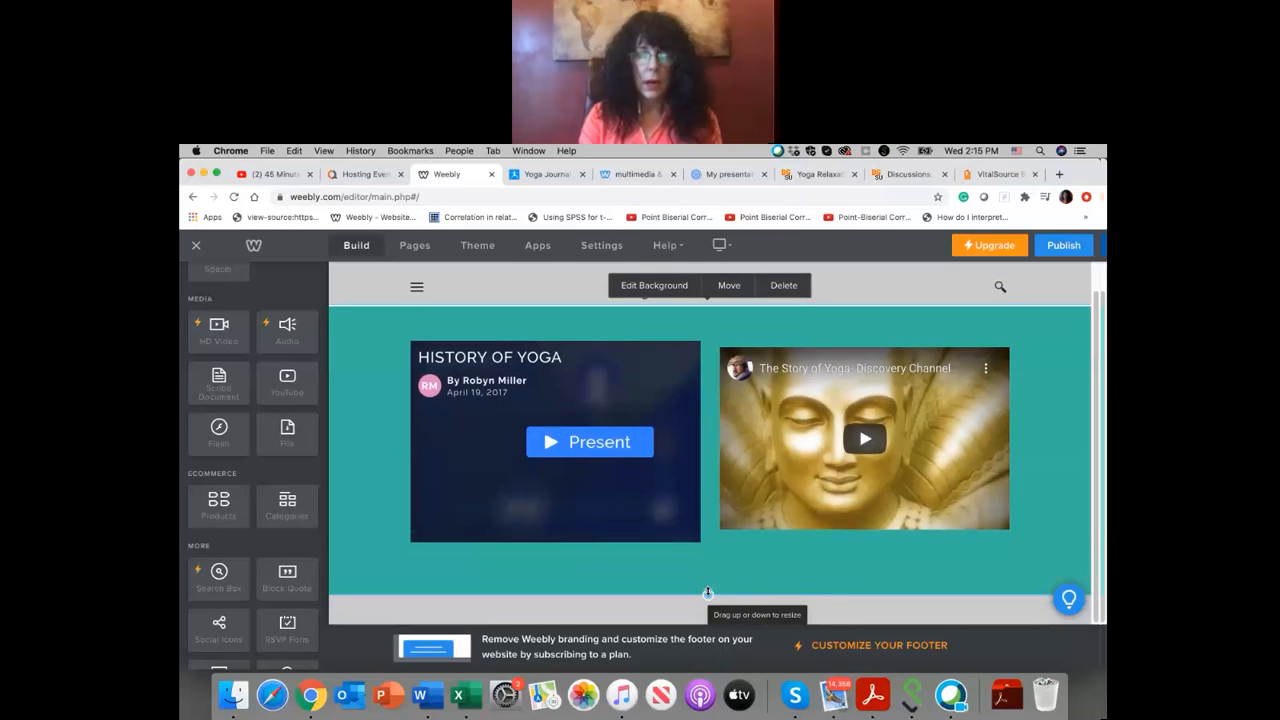
pyautogui.moveTo(708, 596); pyautogui.dragTo(681, 716)
pyautogui.scroll(-1, 706, 597)
pyautogui.moveTo(709, 594); pyautogui.dragTo(689, 681)
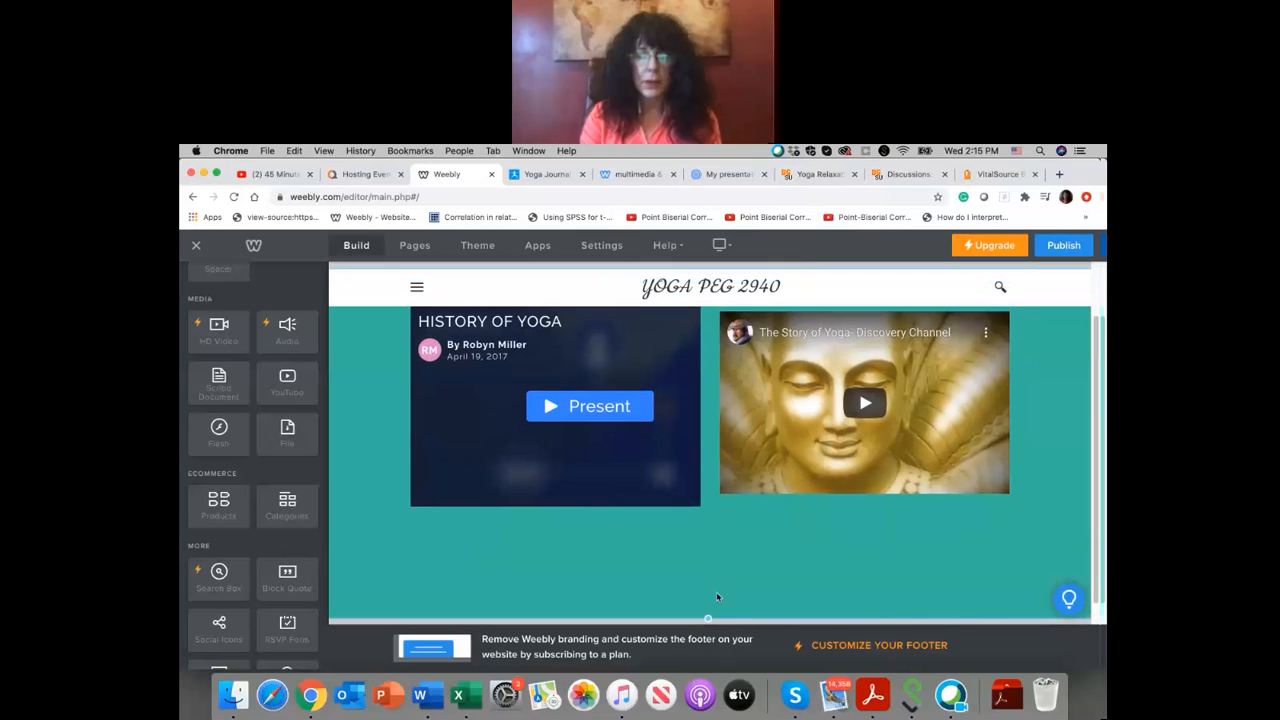
pyautogui.scroll(-1, 714, 602)
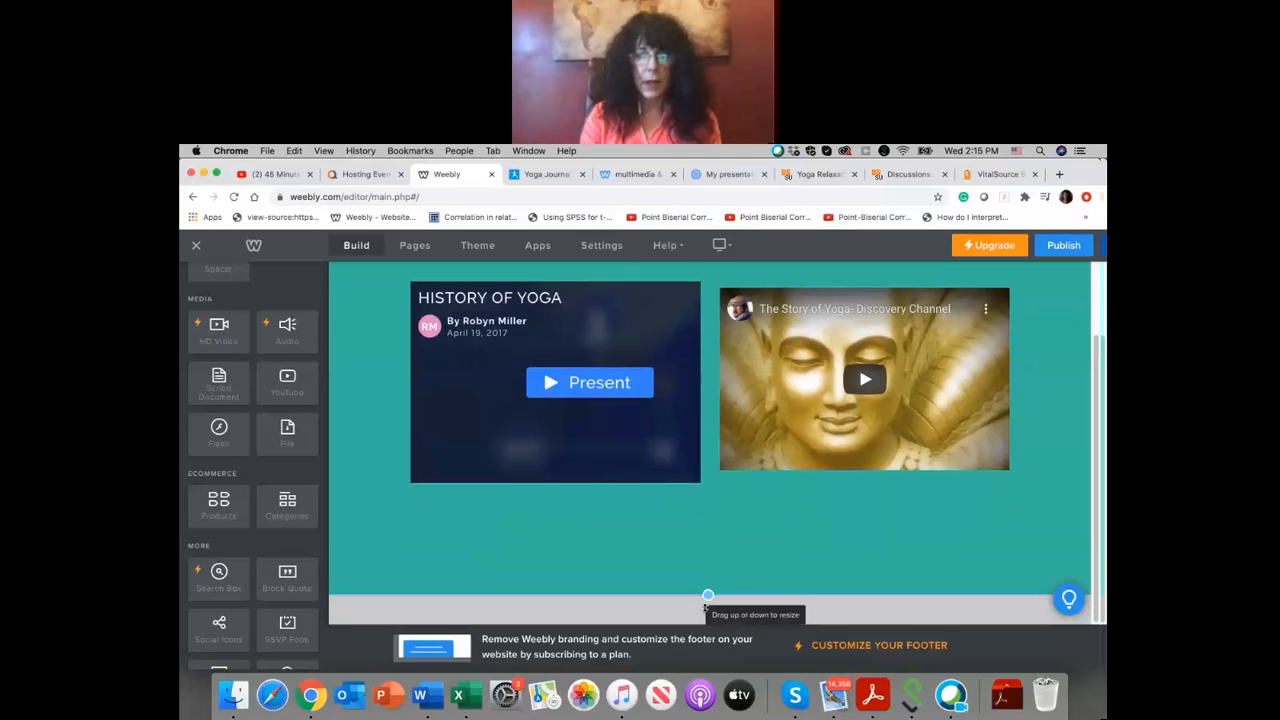
pyautogui.moveTo(706, 606); pyautogui.dragTo(708, 601)
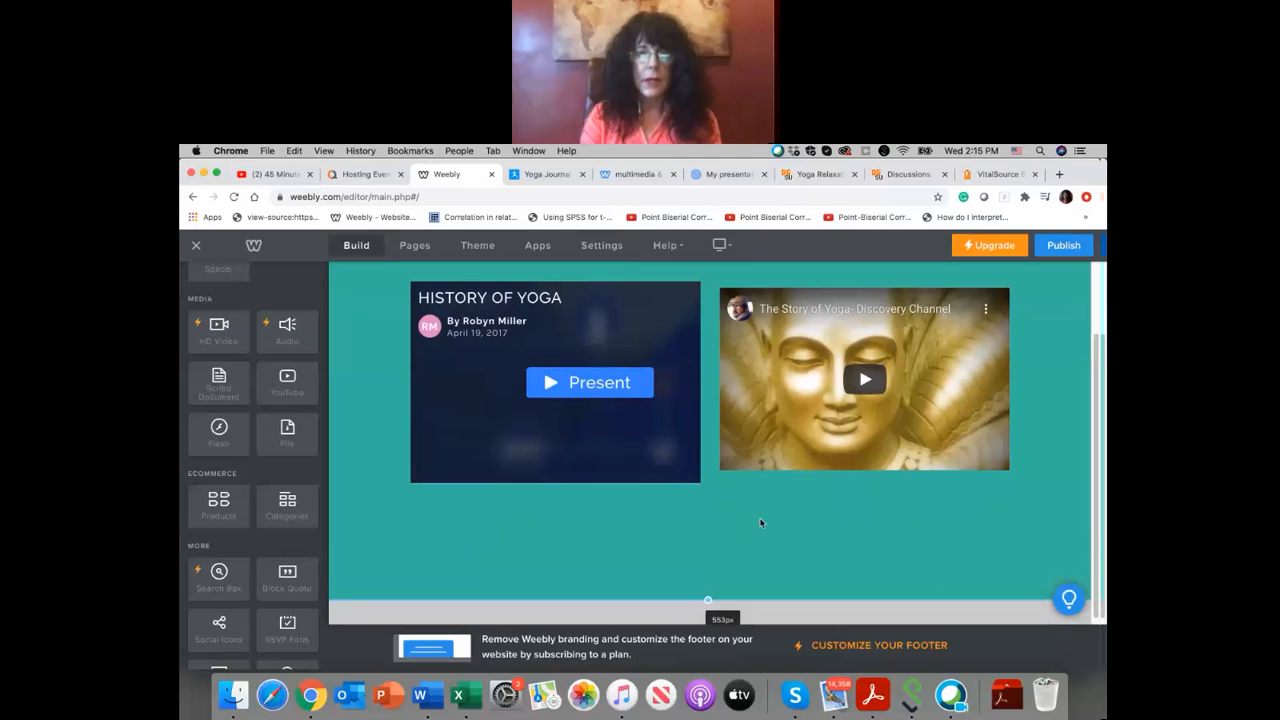
pyautogui.scroll(1, 755, 513)
pyautogui.scroll(-1, 730, 546)
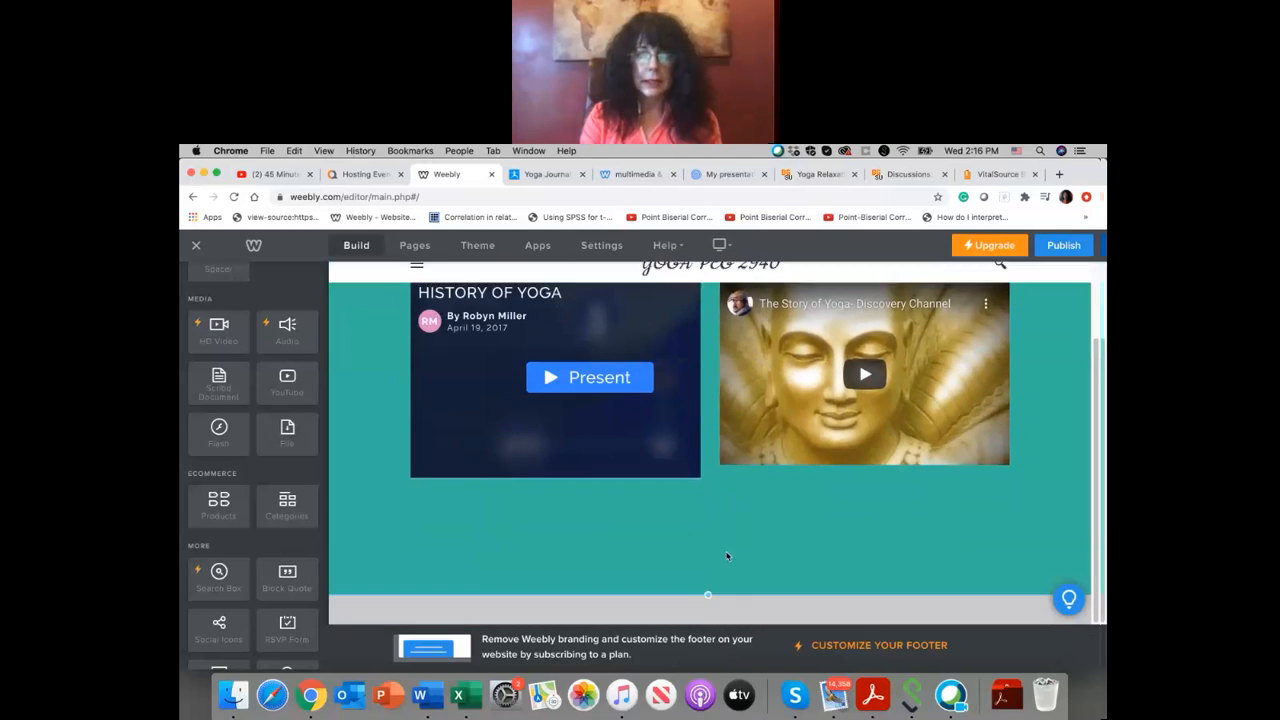
pyautogui.moveTo(712, 632); pyautogui.dragTo(714, 695)
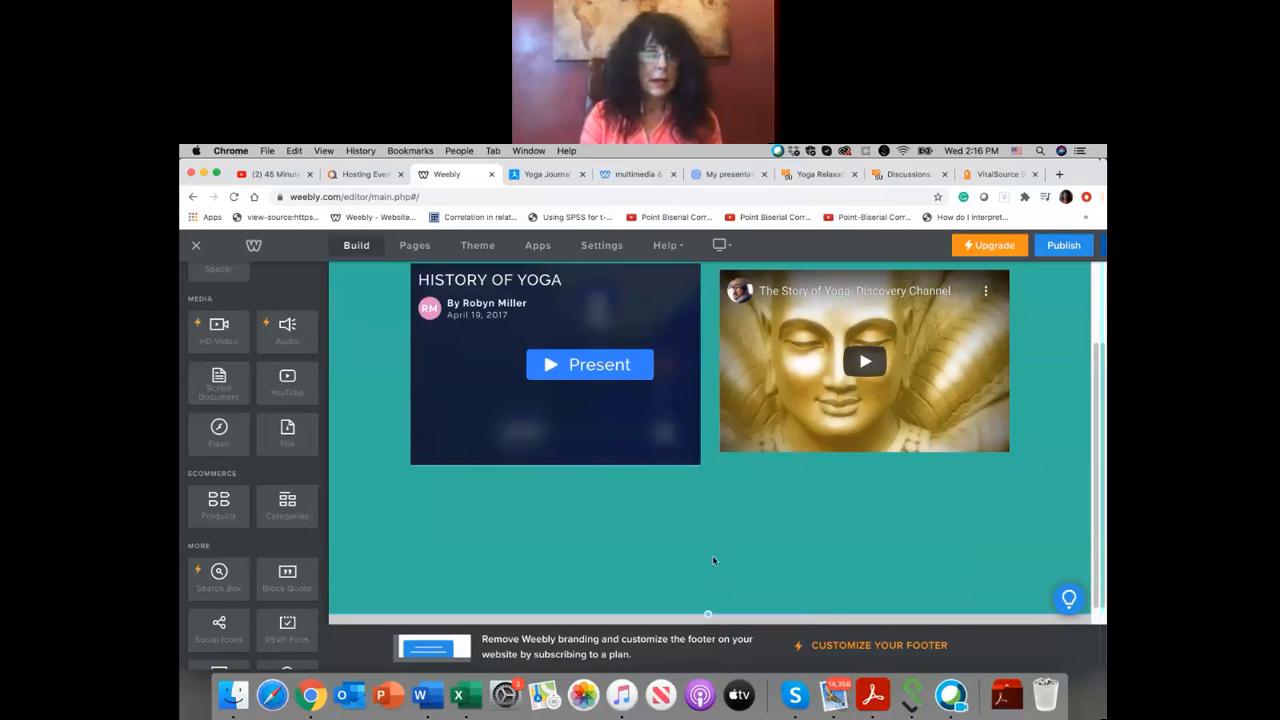
# Step: Add a file download element below the Prezi and upload the PEG 2940- yoga syllabus document from Dropbox to it
pyautogui.scroll(-1, 713, 560)
pyautogui.moveTo(292, 440); pyautogui.dragTo(701, 567)
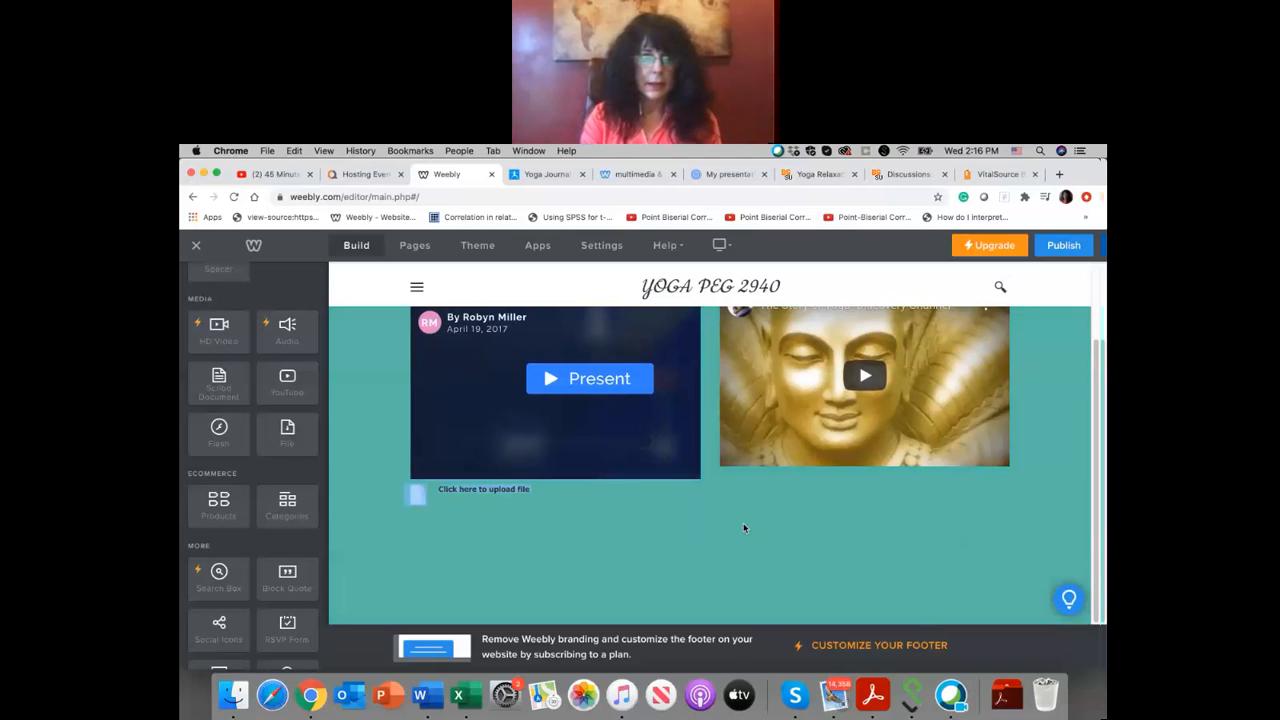
pyautogui.click(512, 489)
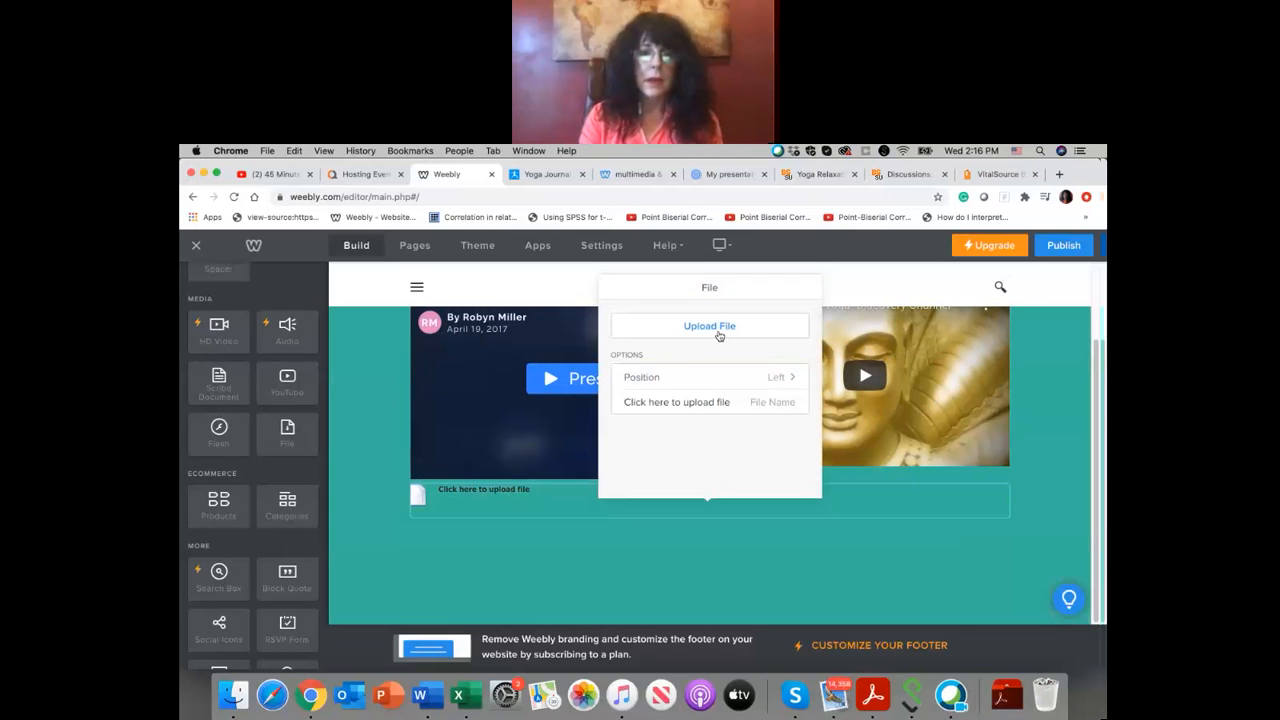
pyautogui.click(719, 336)
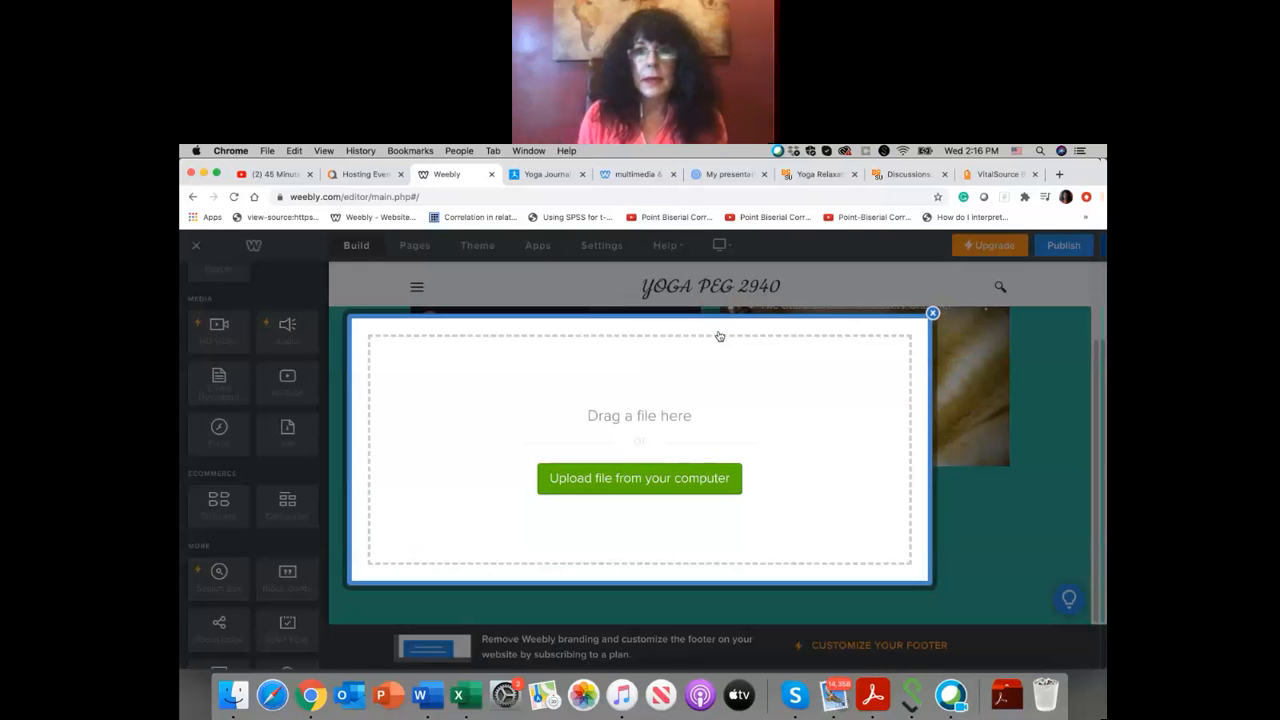
pyautogui.click(652, 480)
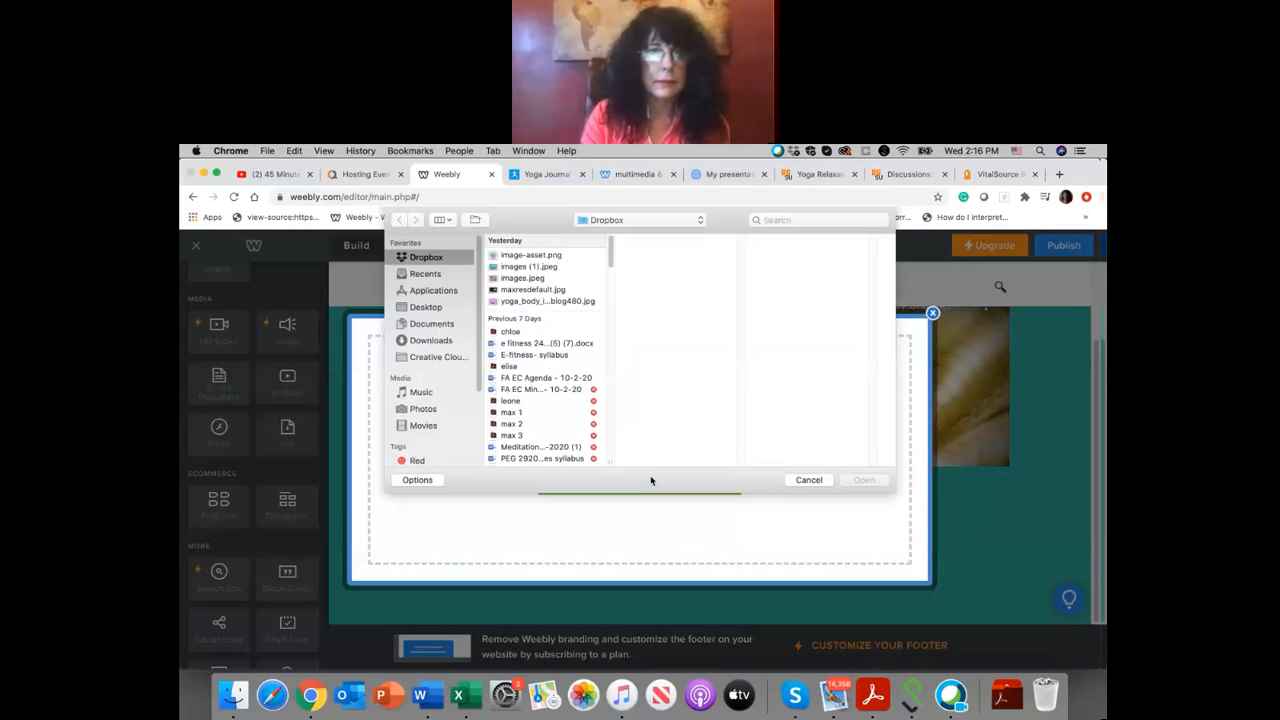
pyautogui.scroll(-2, 536, 303)
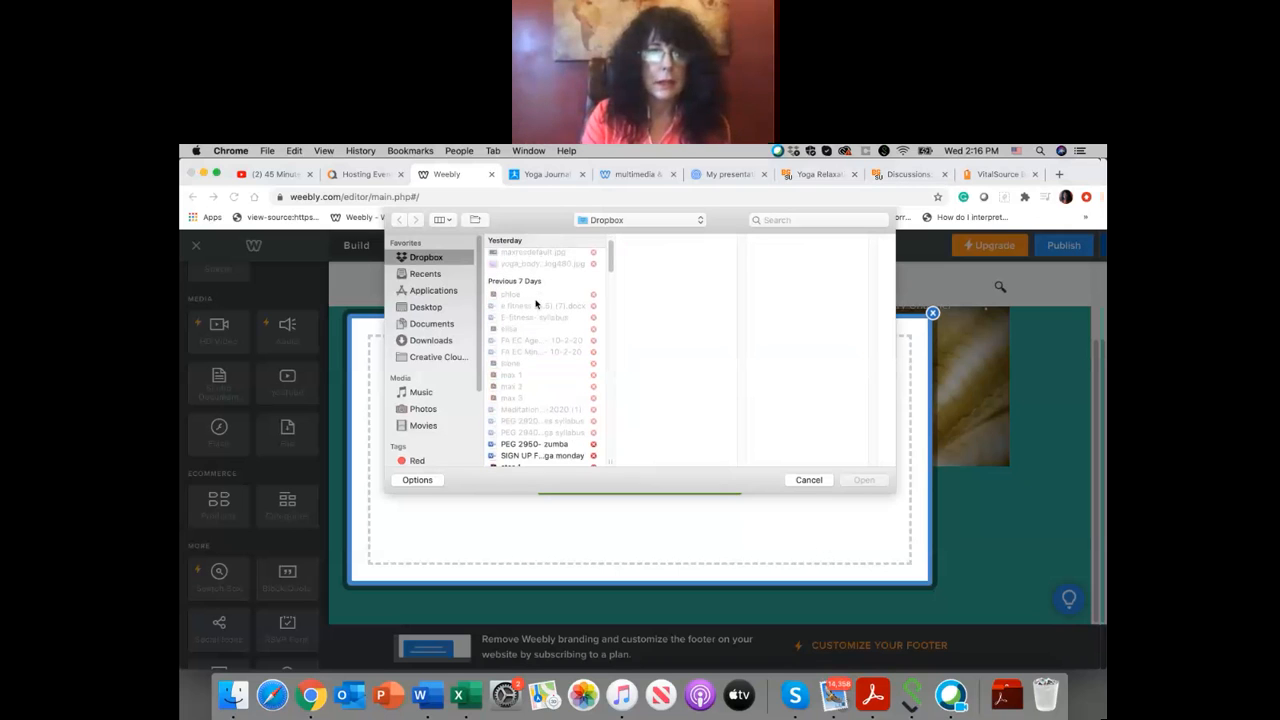
pyautogui.scroll(-2, 536, 303)
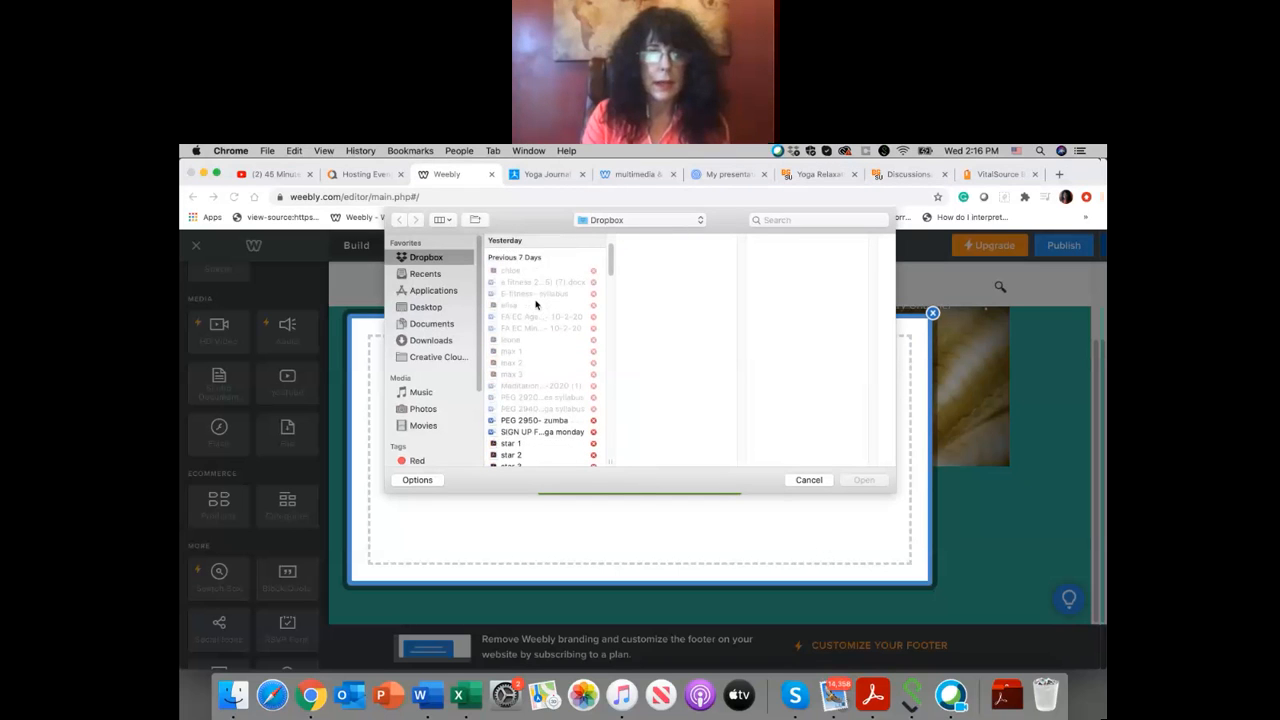
pyautogui.click(560, 409)
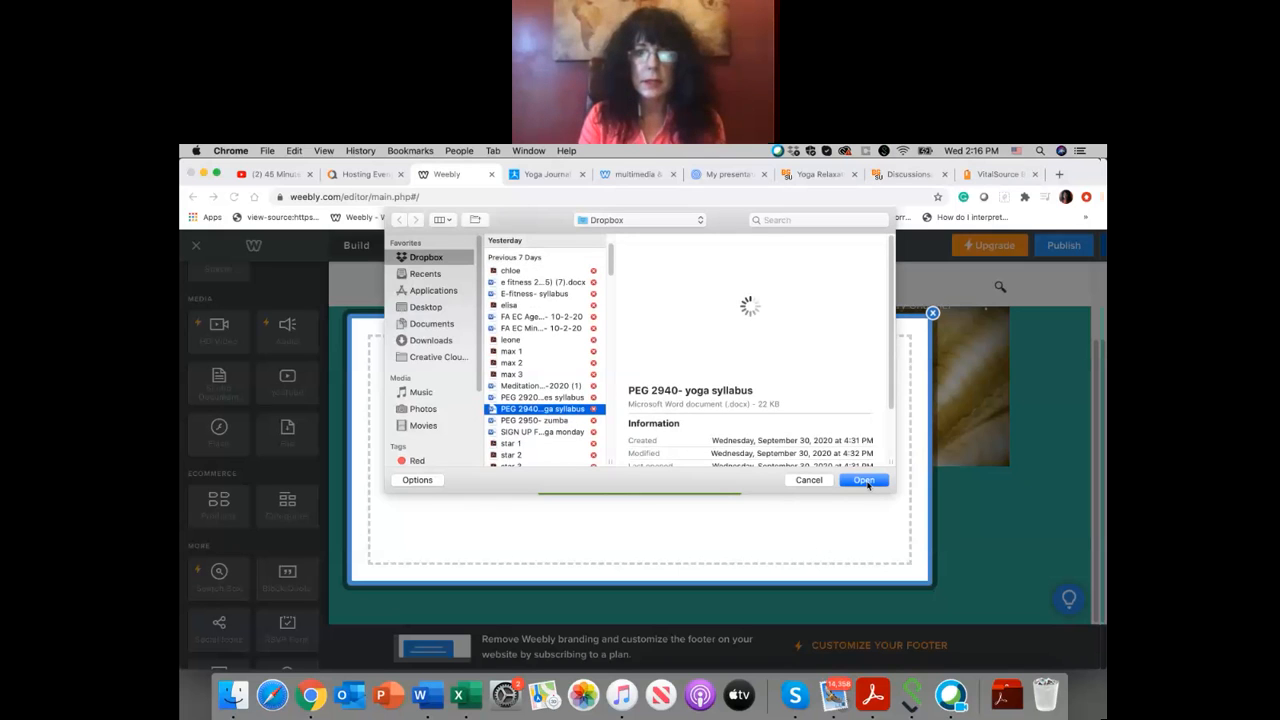
pyautogui.click(864, 481)
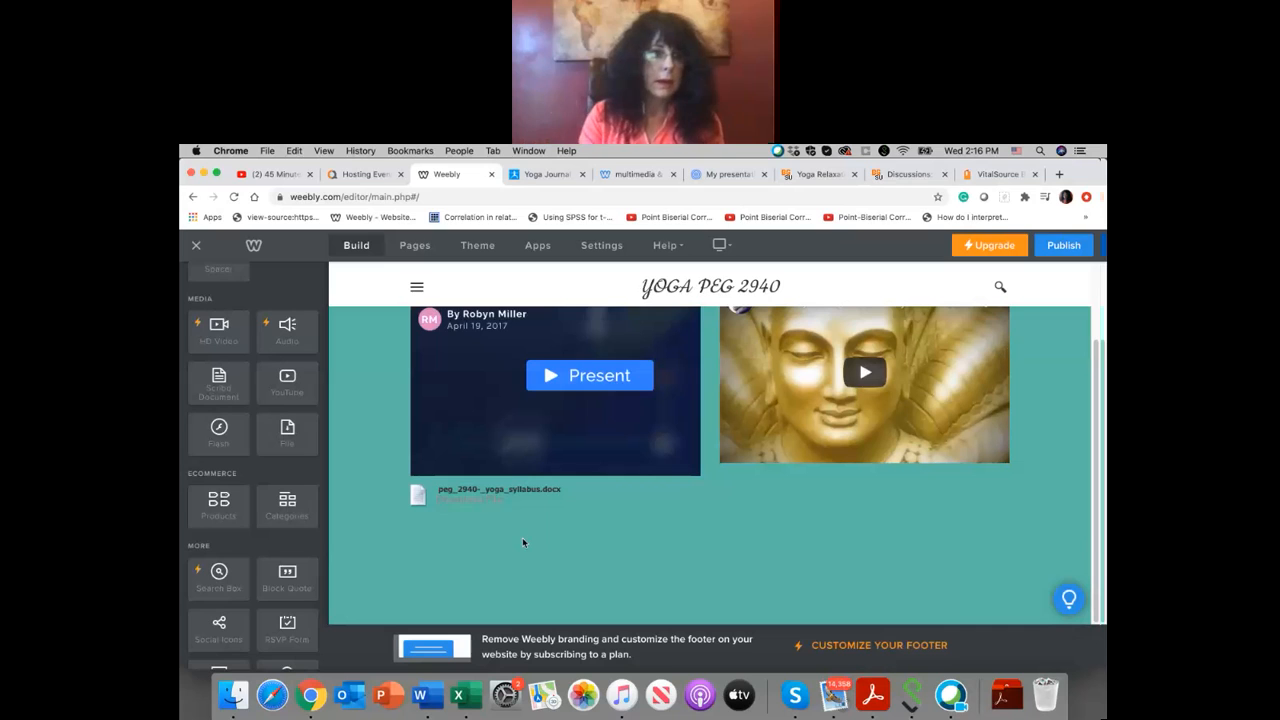
# Step: Add an image element below the YouTube video, beside the syllabus file, and upload maxresdefault.jpg from Dropbox to it
pyautogui.scroll(2, 258, 372)
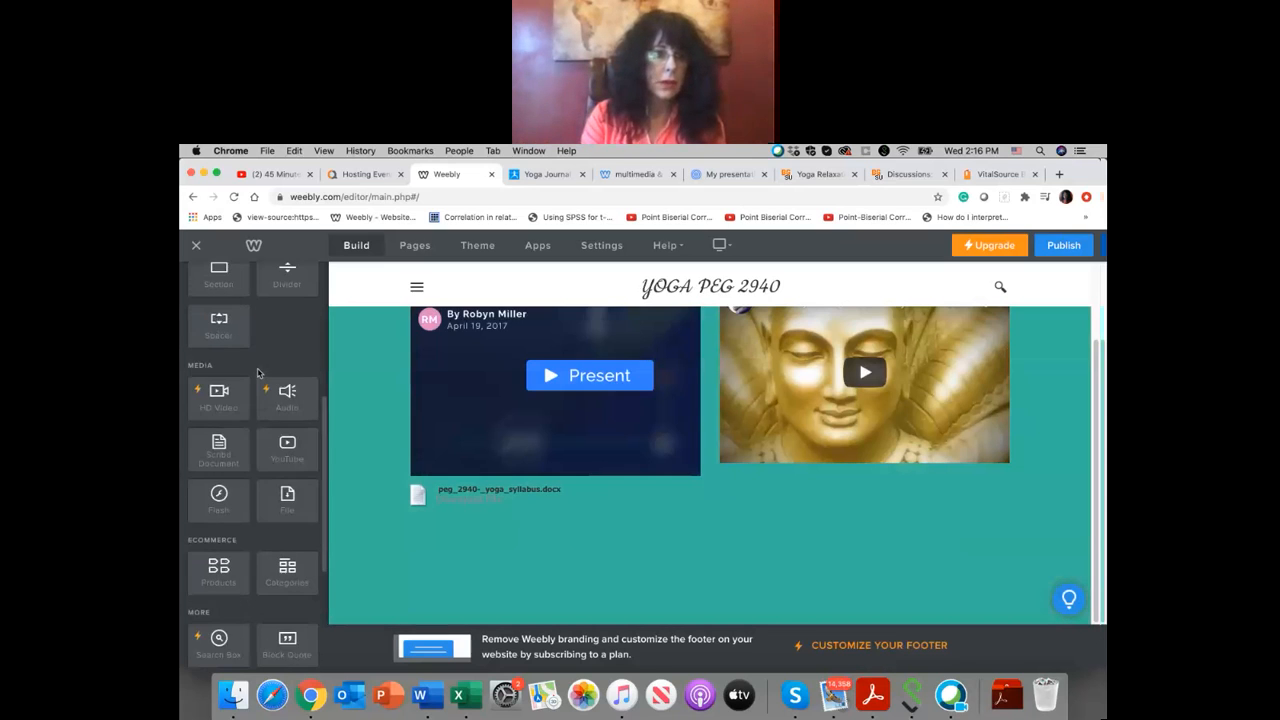
pyautogui.scroll(9, 258, 372)
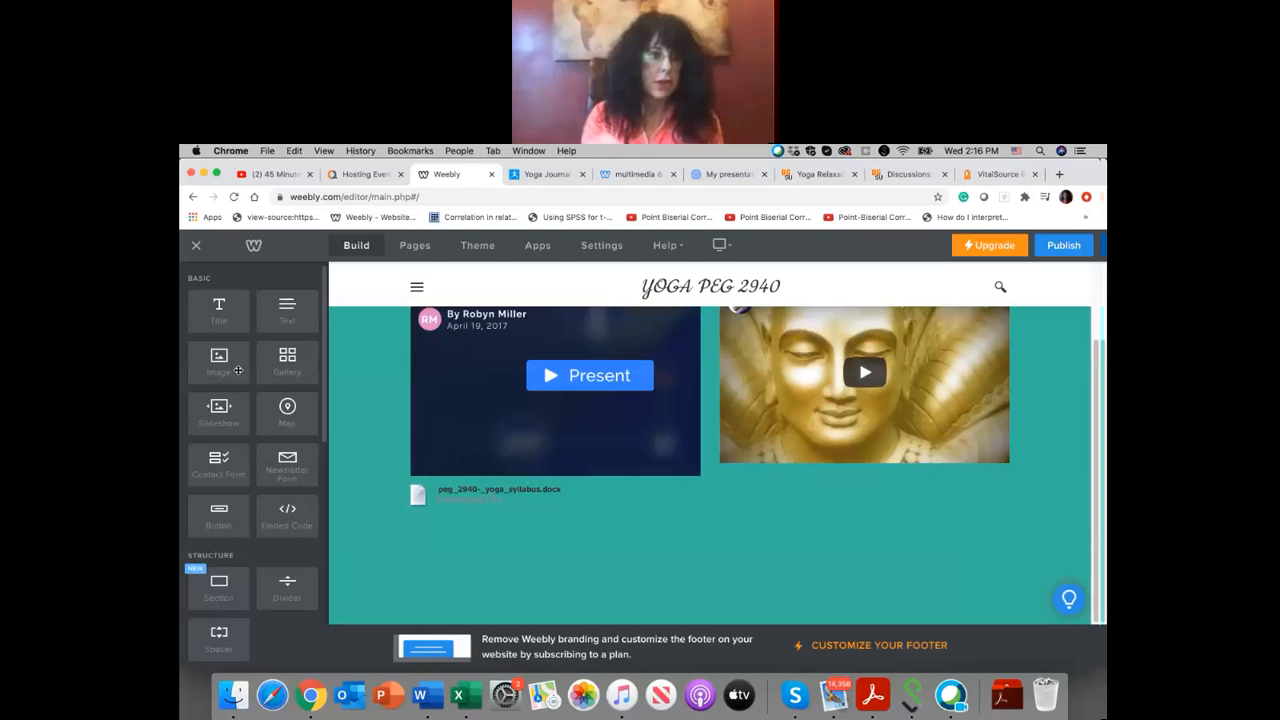
pyautogui.moveTo(238, 374); pyautogui.dragTo(860, 504)
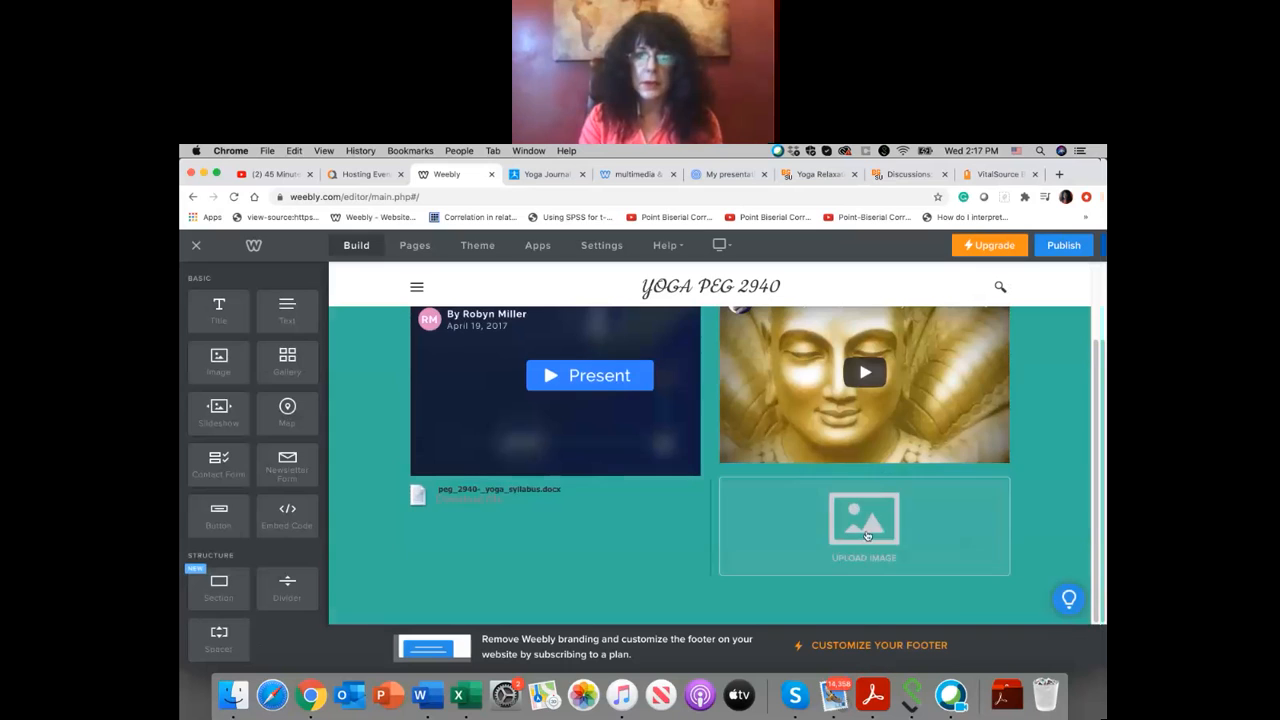
pyautogui.click(867, 535)
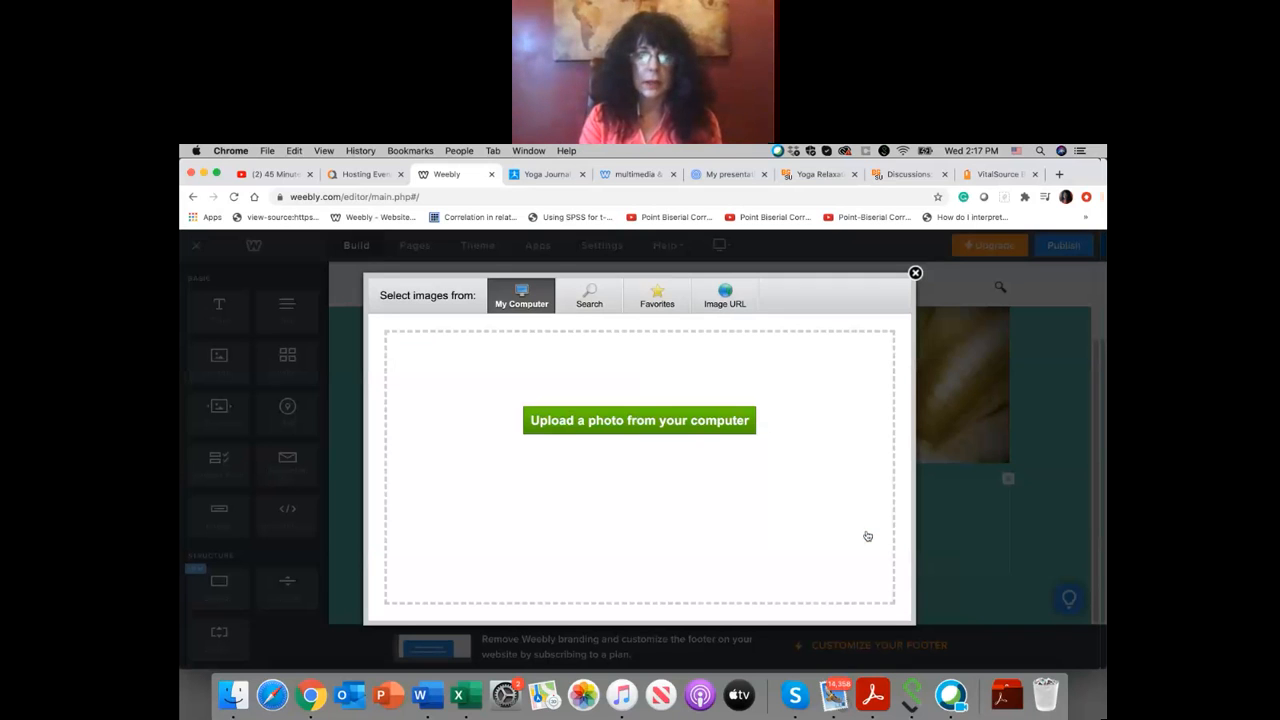
pyautogui.click(678, 421)
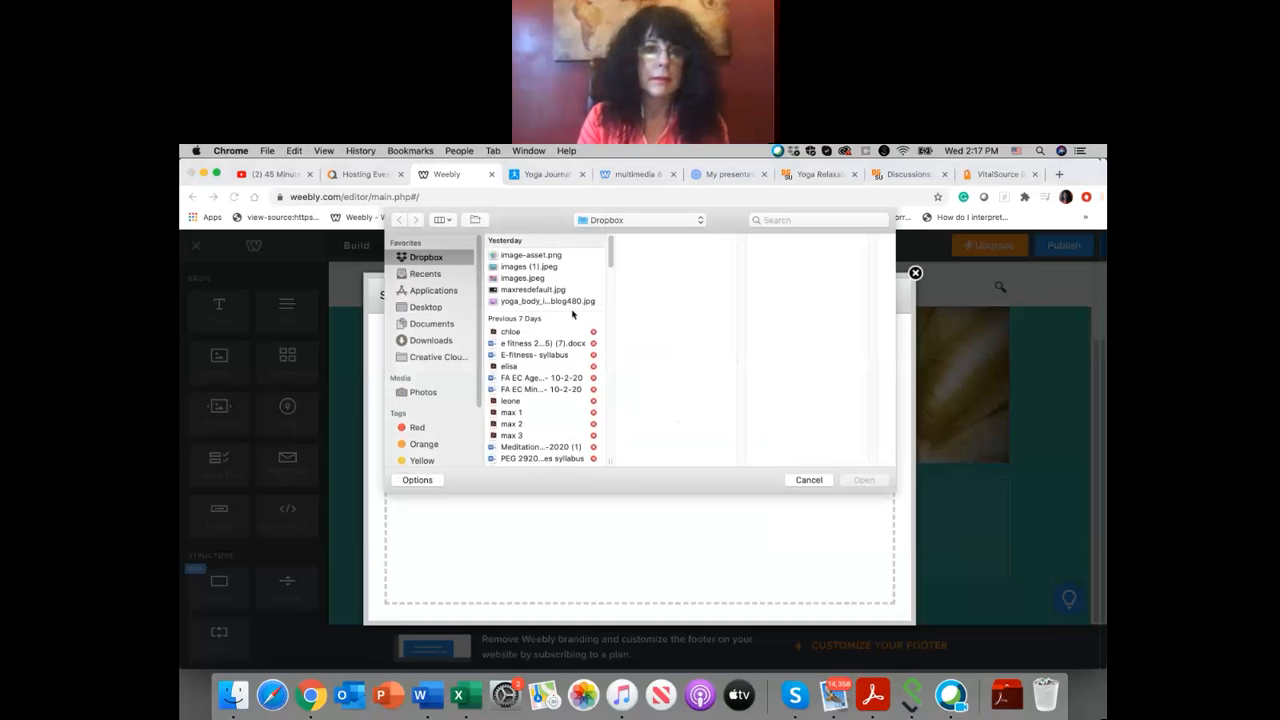
pyautogui.click(549, 290)
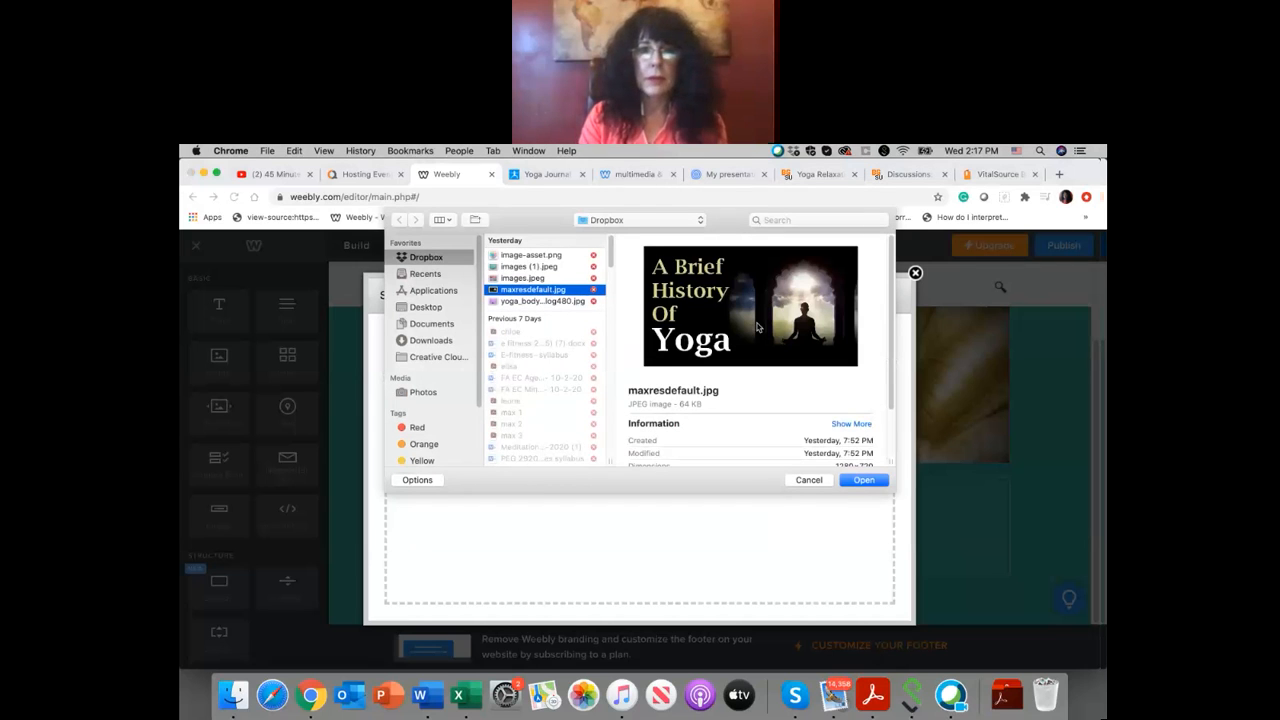
pyautogui.click(868, 480)
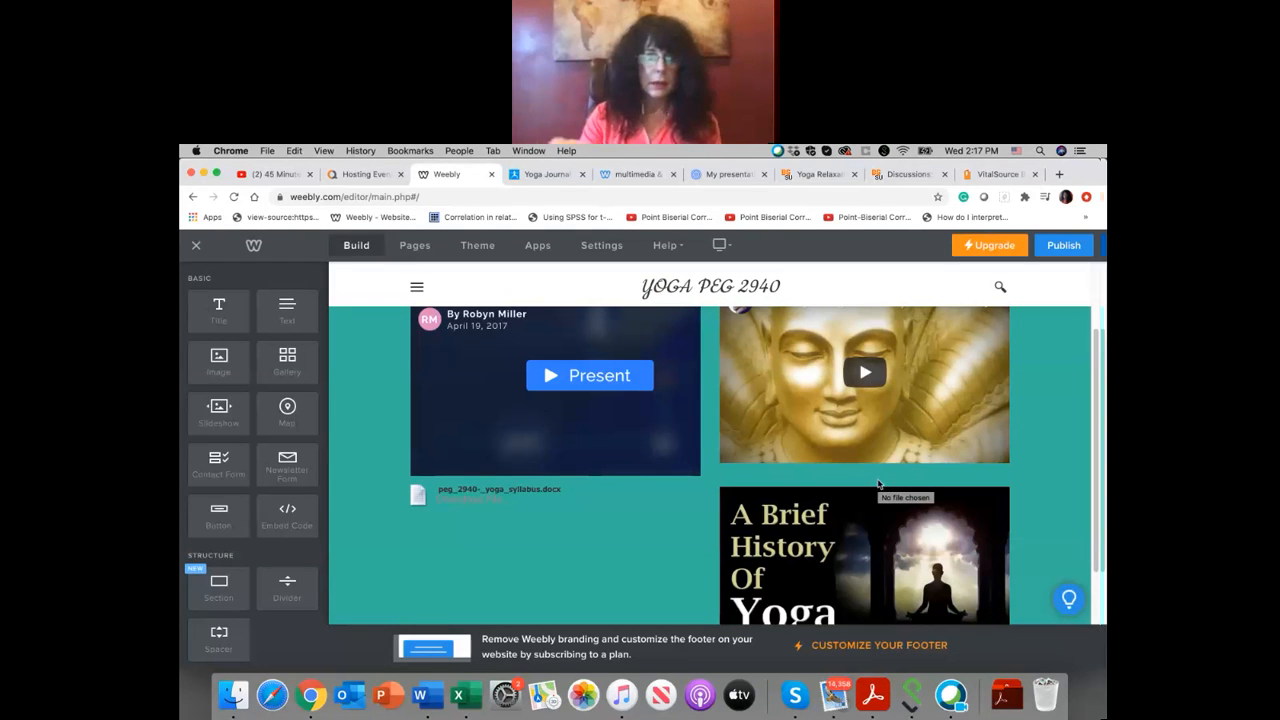
pyautogui.scroll(-2, 878, 484)
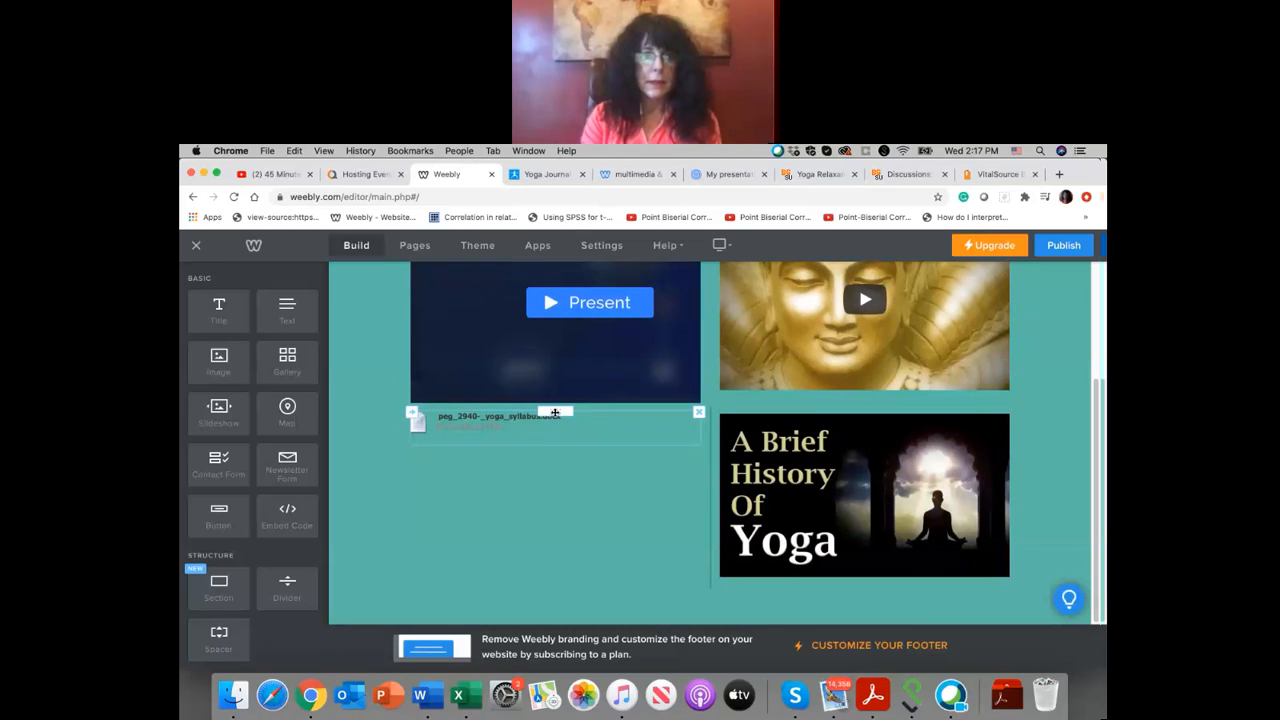
# Step: Clear the display name of the syllabus file element below the Prezi and cancel uploading another file
pyautogui.click(509, 432)
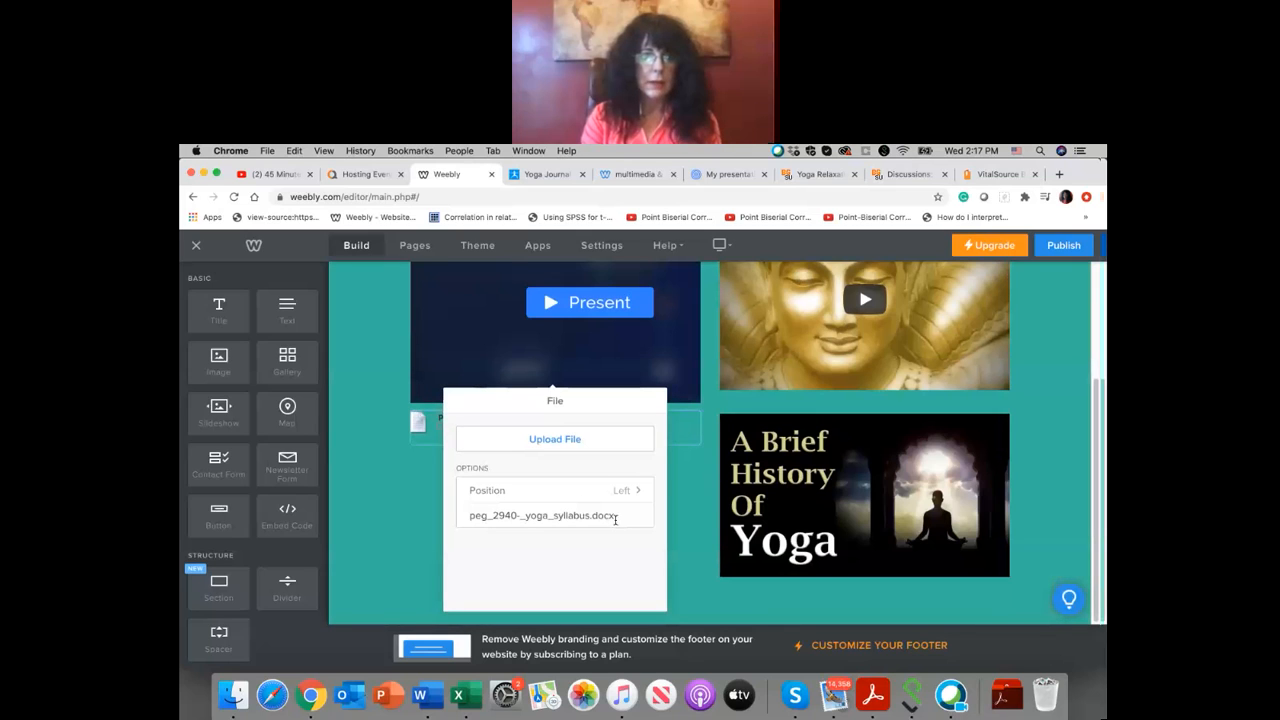
pyautogui.moveTo(615, 519); pyautogui.dragTo(448, 505)
pyautogui.press('BackSpace')
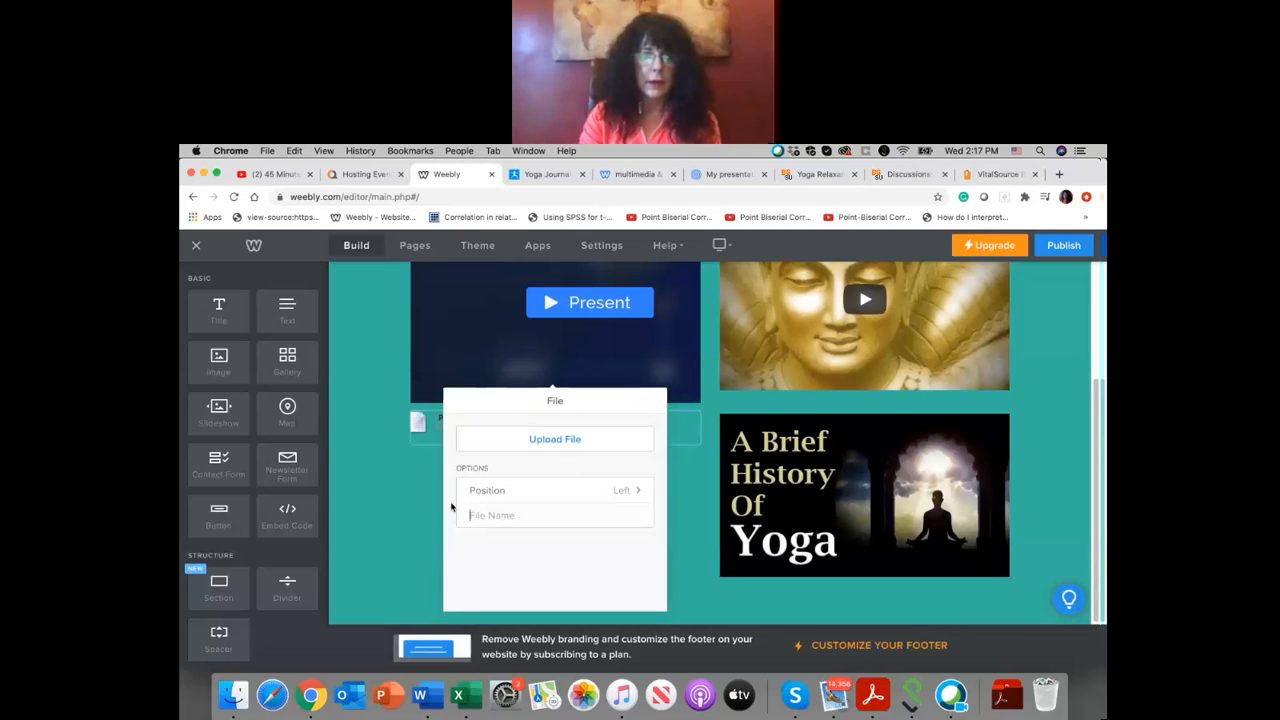
pyautogui.click(550, 443)
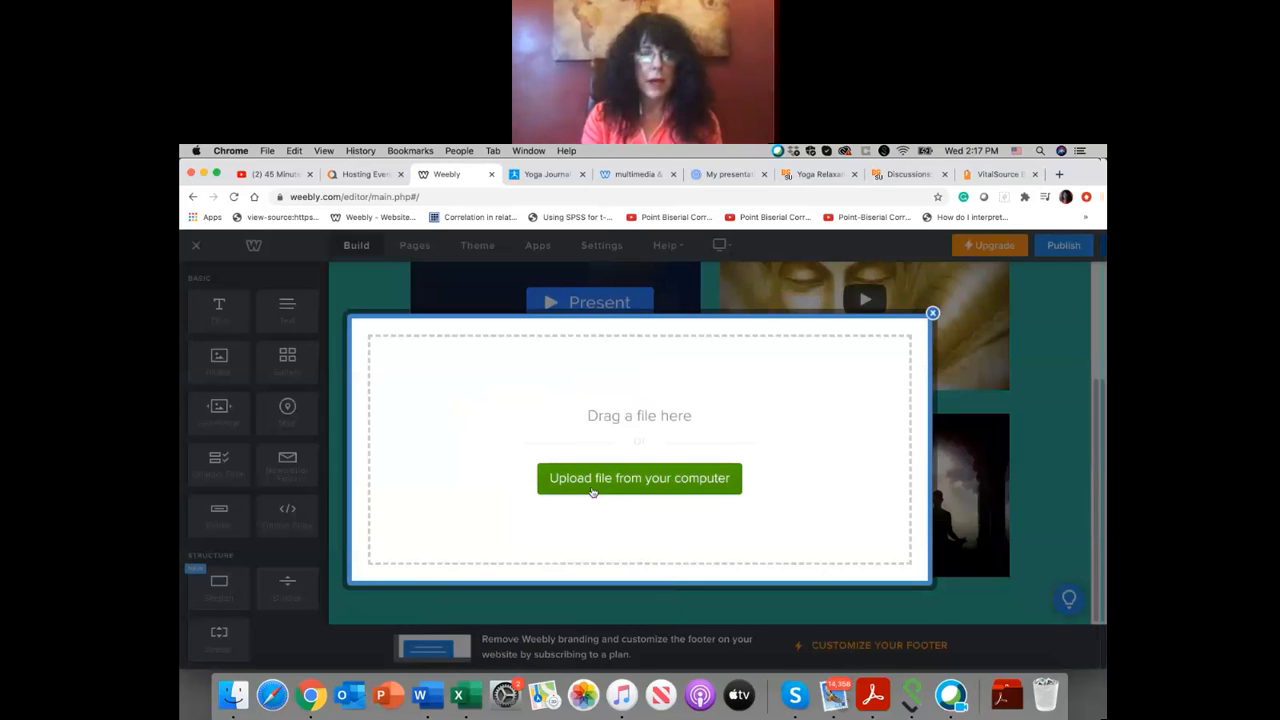
pyautogui.click(932, 313)
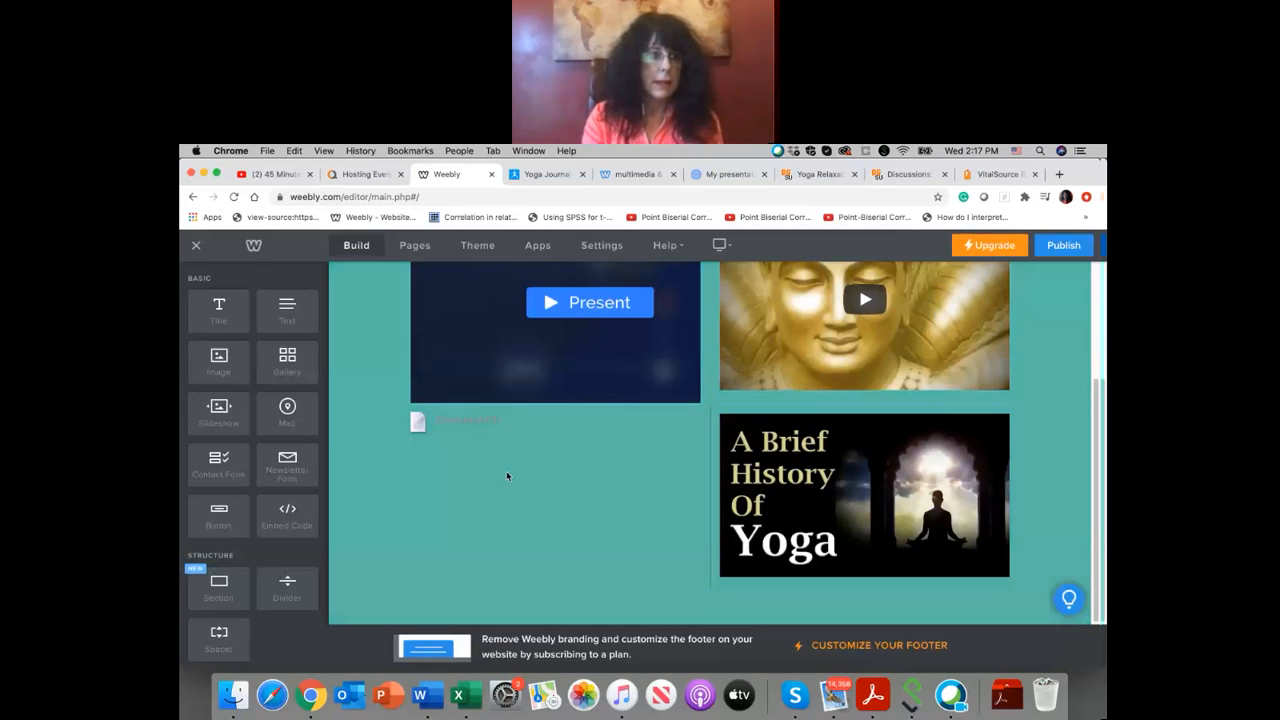
pyautogui.scroll(-2, 269, 466)
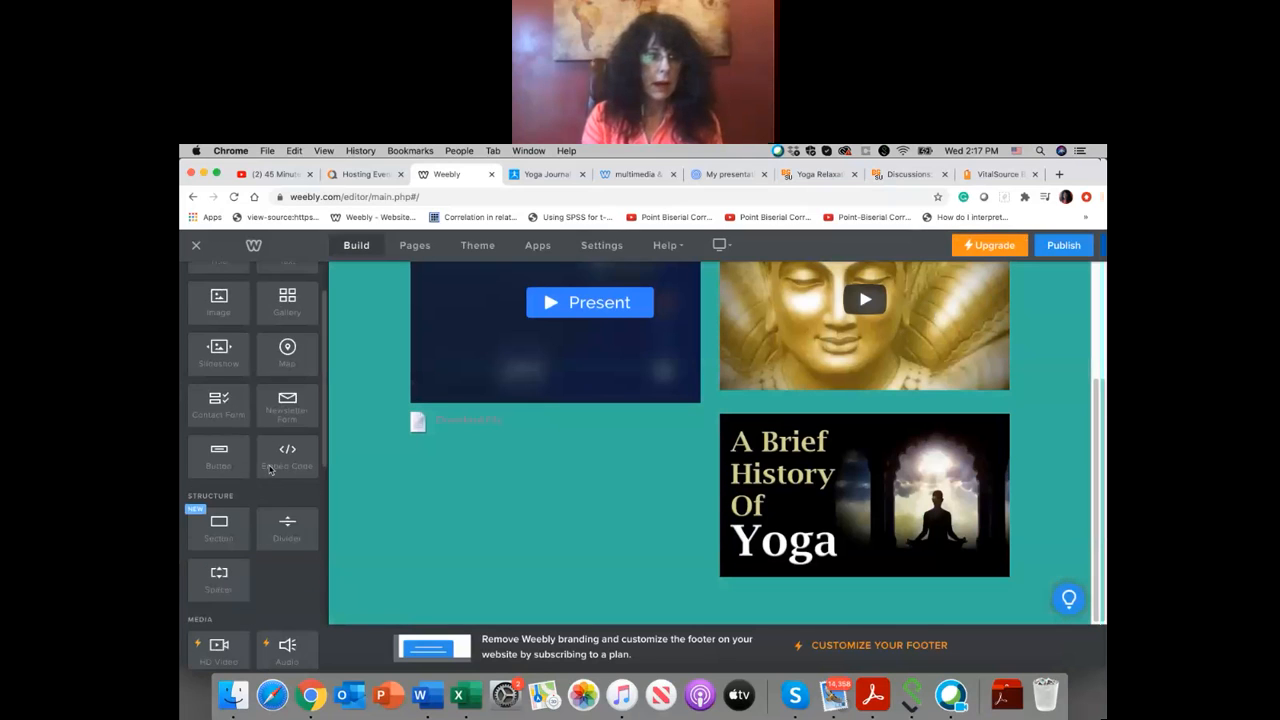
pyautogui.scroll(2, 269, 466)
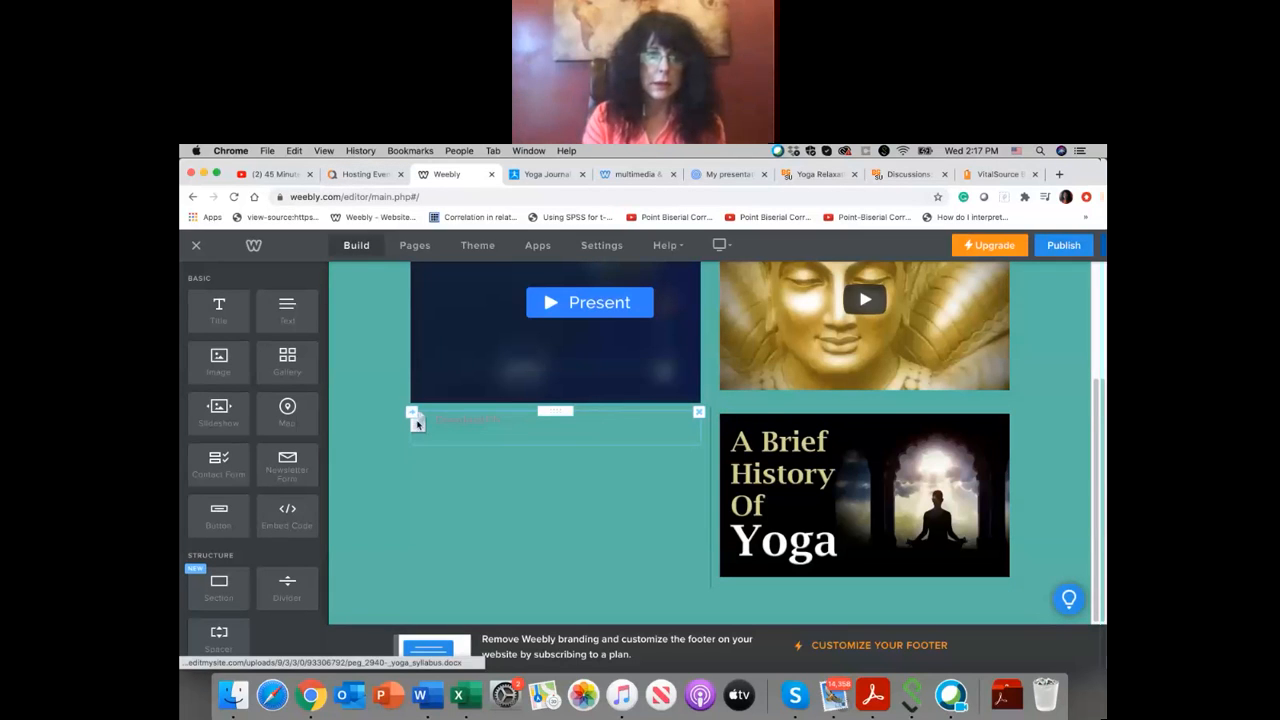
# Step: Delete the syllabus file element below the Prezi from the YOGA HISTORY page
pyautogui.click(699, 412)
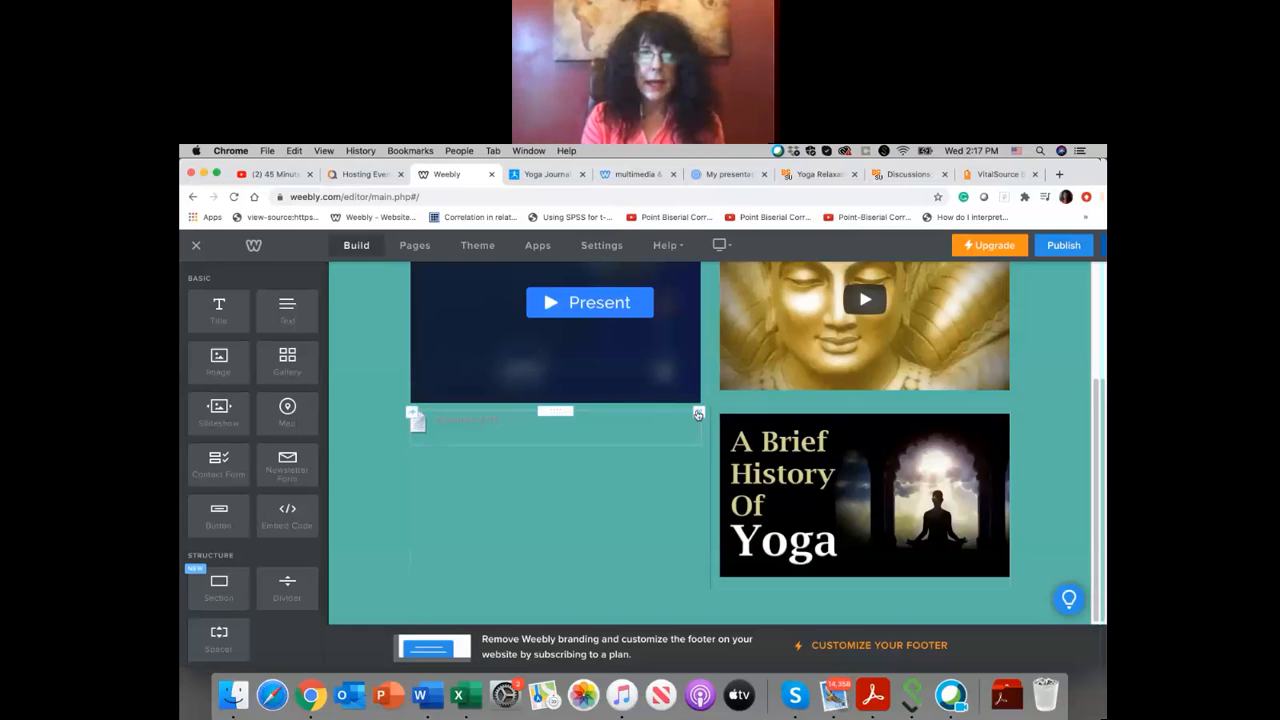
pyautogui.click(699, 412)
pyautogui.click(678, 371)
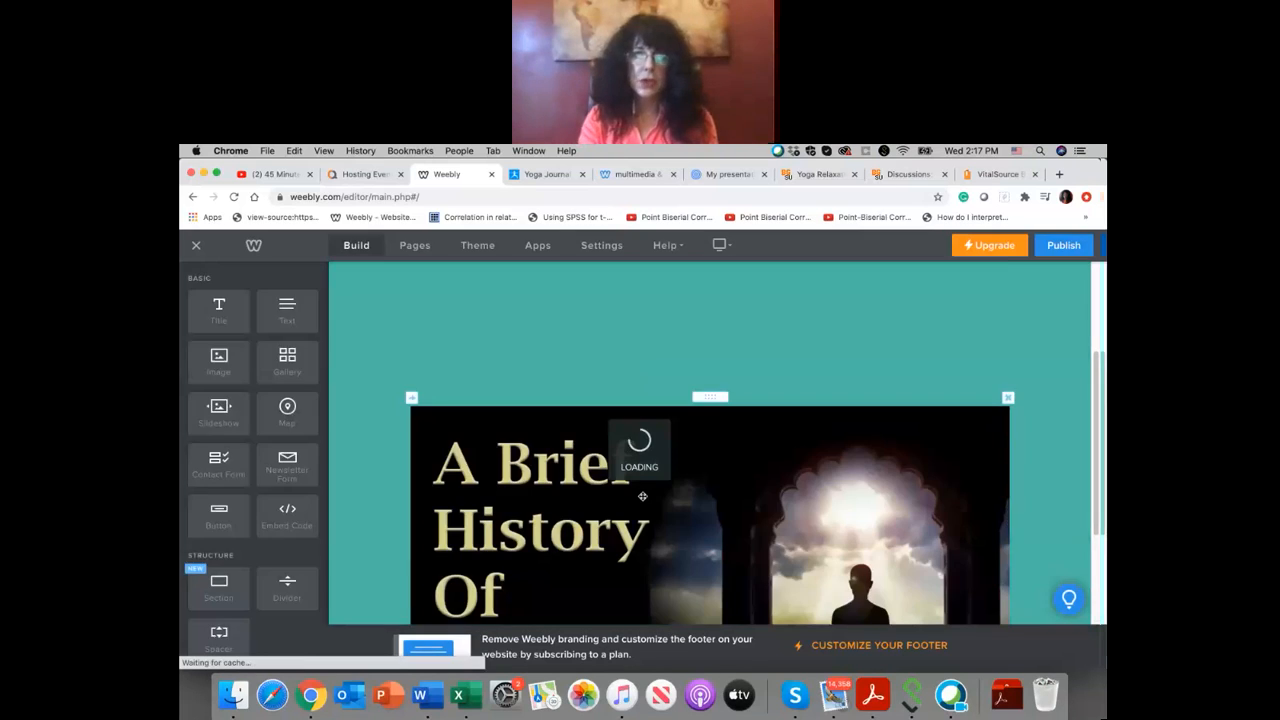
# Step: Shrink the A Brief History Of Yoga image so it is slightly narrower than the Prezi and YouTube video together
pyautogui.scroll(3, 642, 497)
pyautogui.scroll(-5, 642, 497)
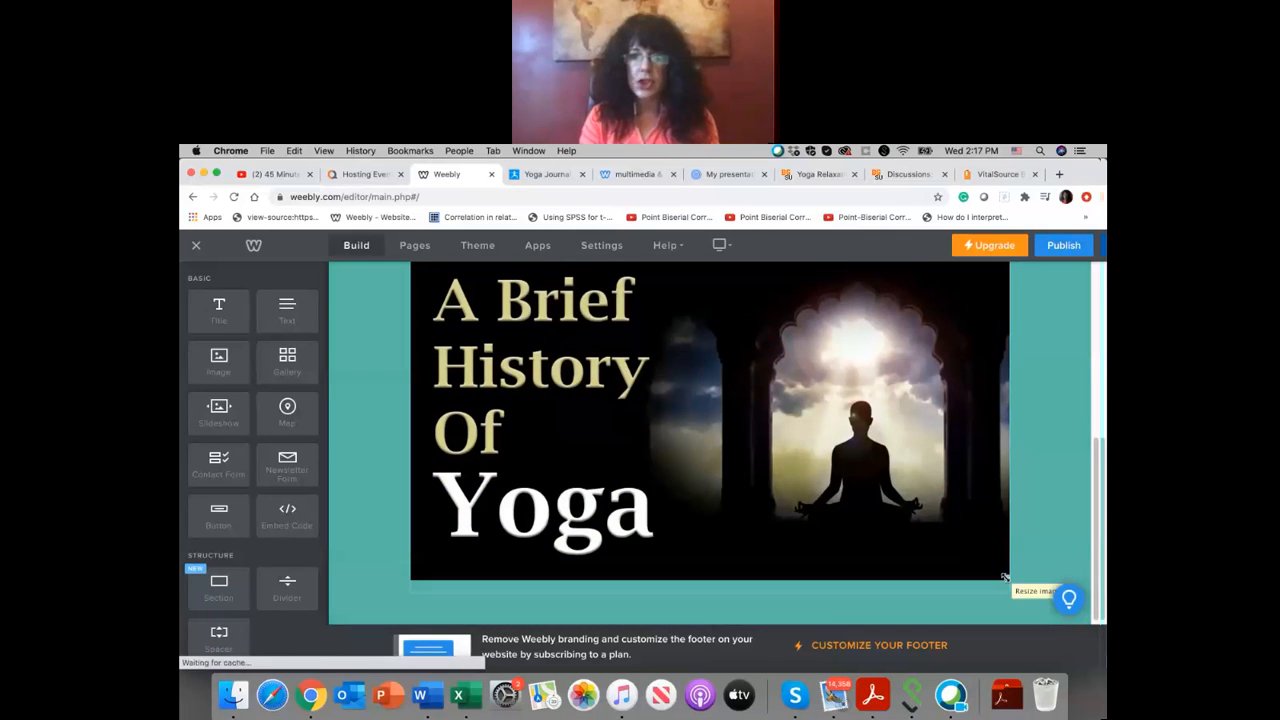
pyautogui.moveTo(1006, 574); pyautogui.dragTo(995, 447)
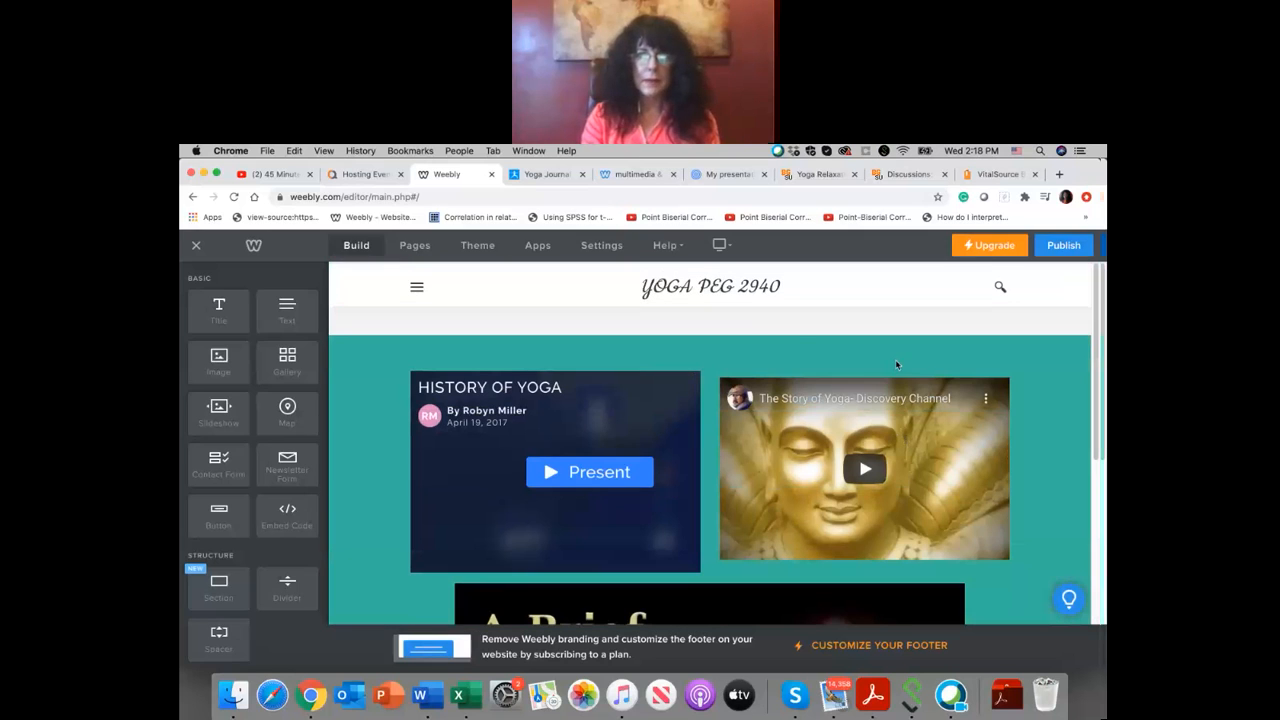
pyautogui.scroll(-5, 736, 343)
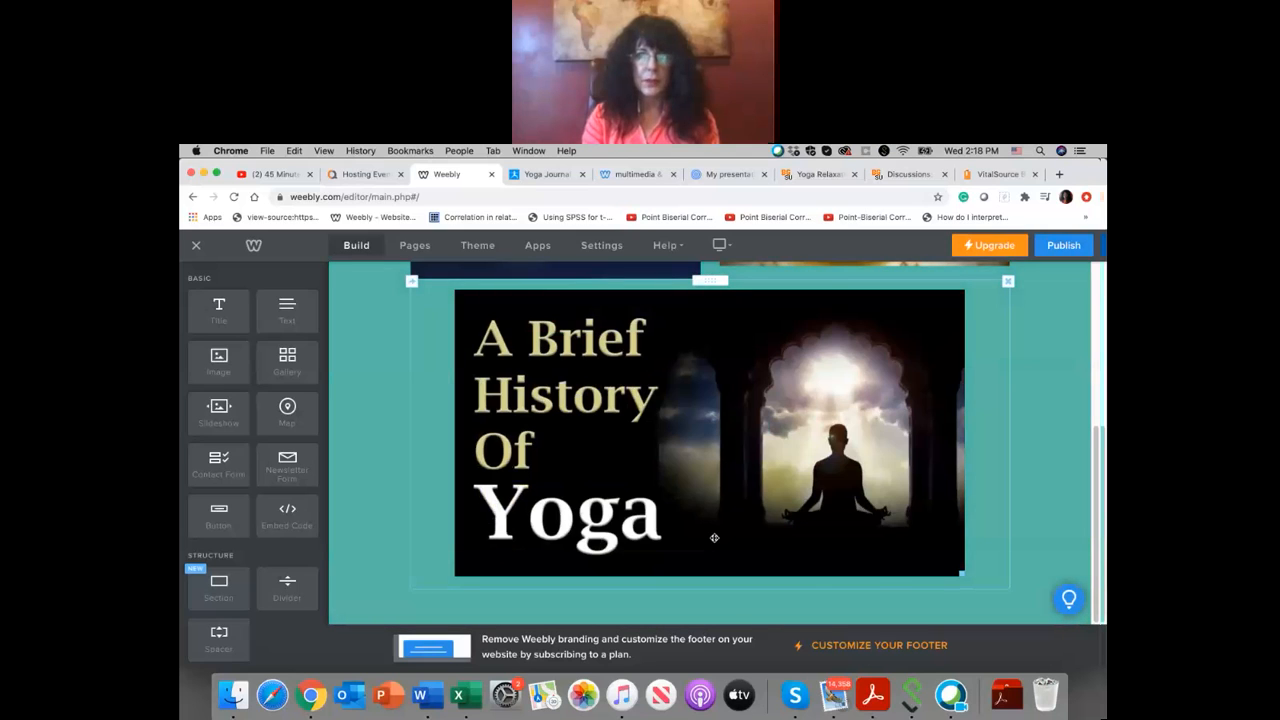
pyautogui.scroll(5, 714, 538)
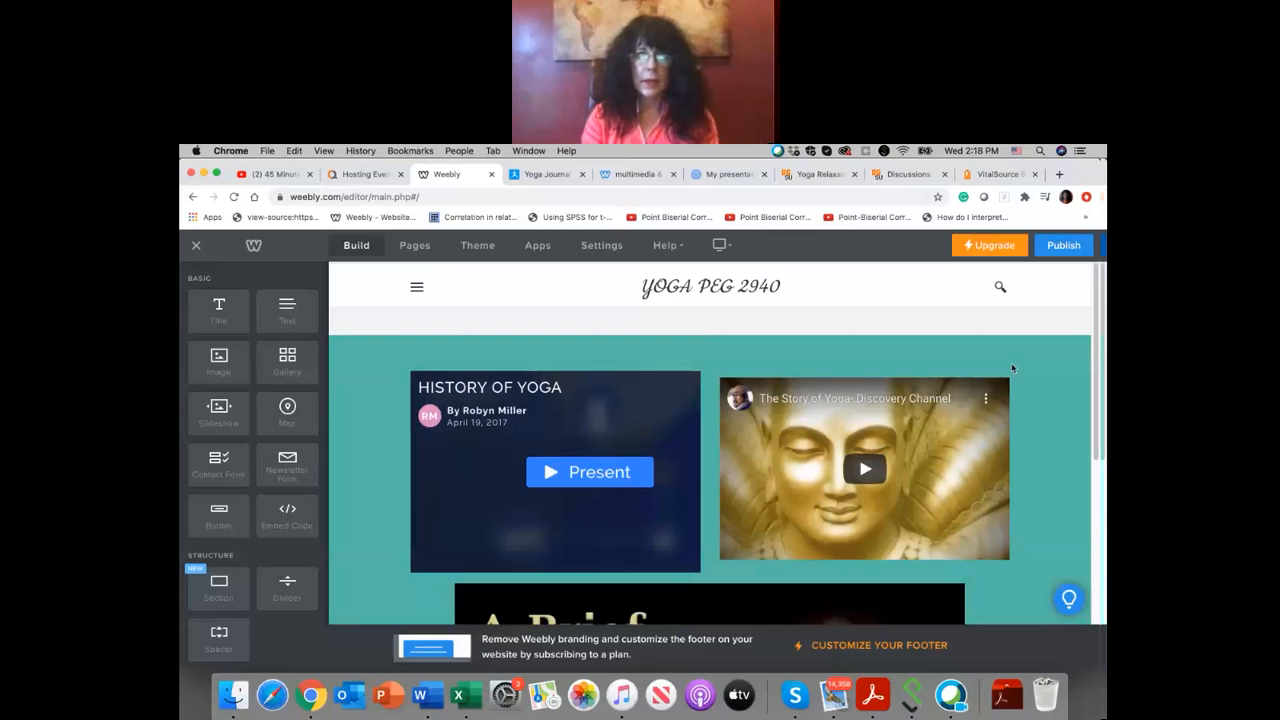
pyautogui.scroll(-3, 1025, 378)
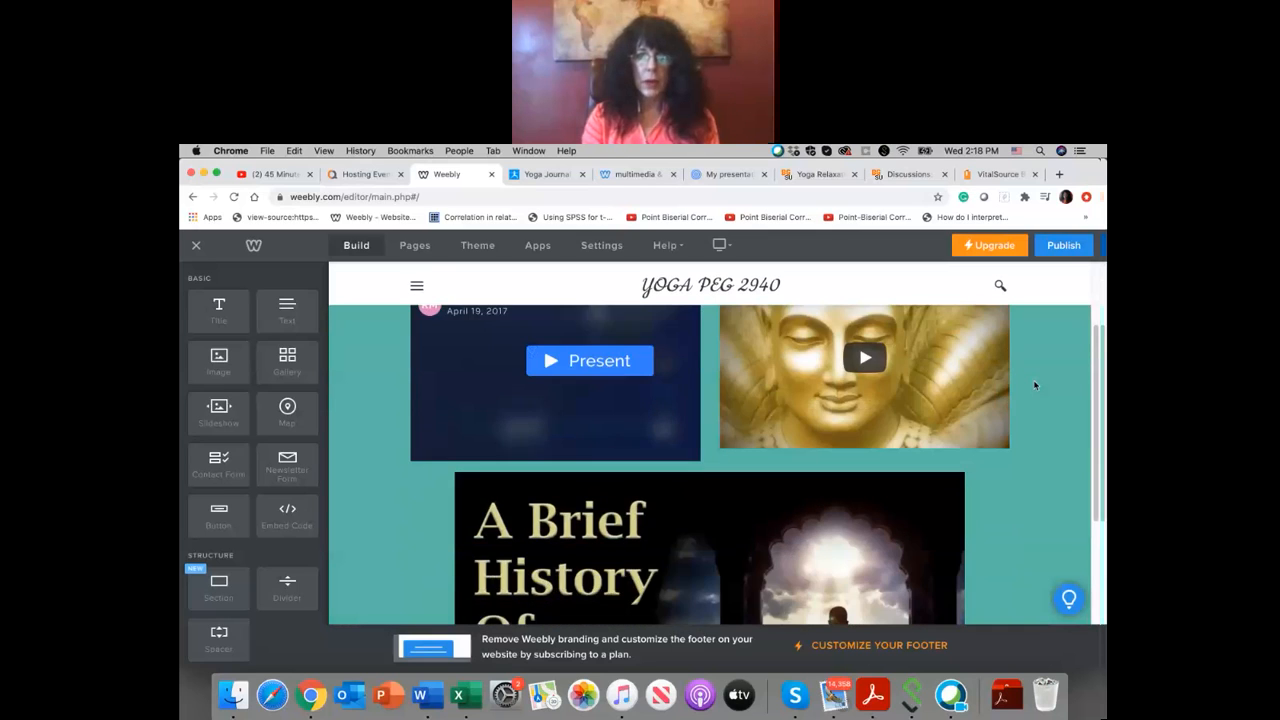
pyautogui.scroll(-5, 1035, 385)
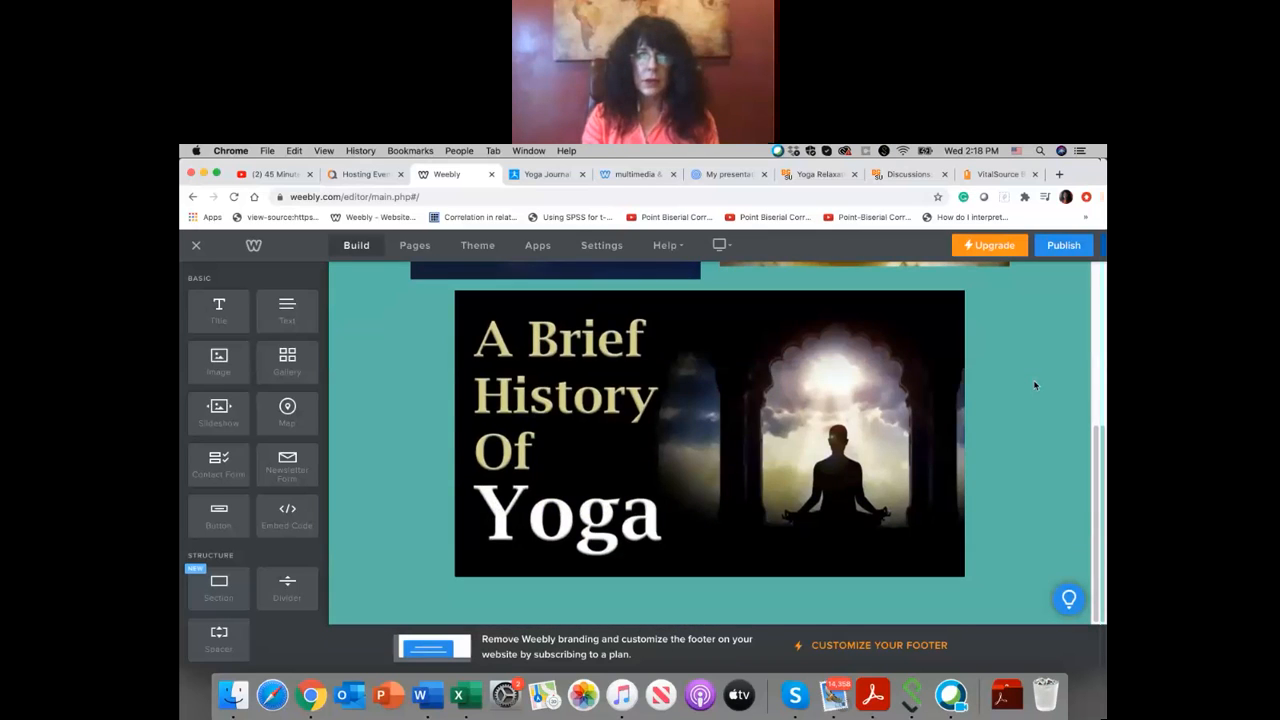
pyautogui.scroll(8, 1035, 385)
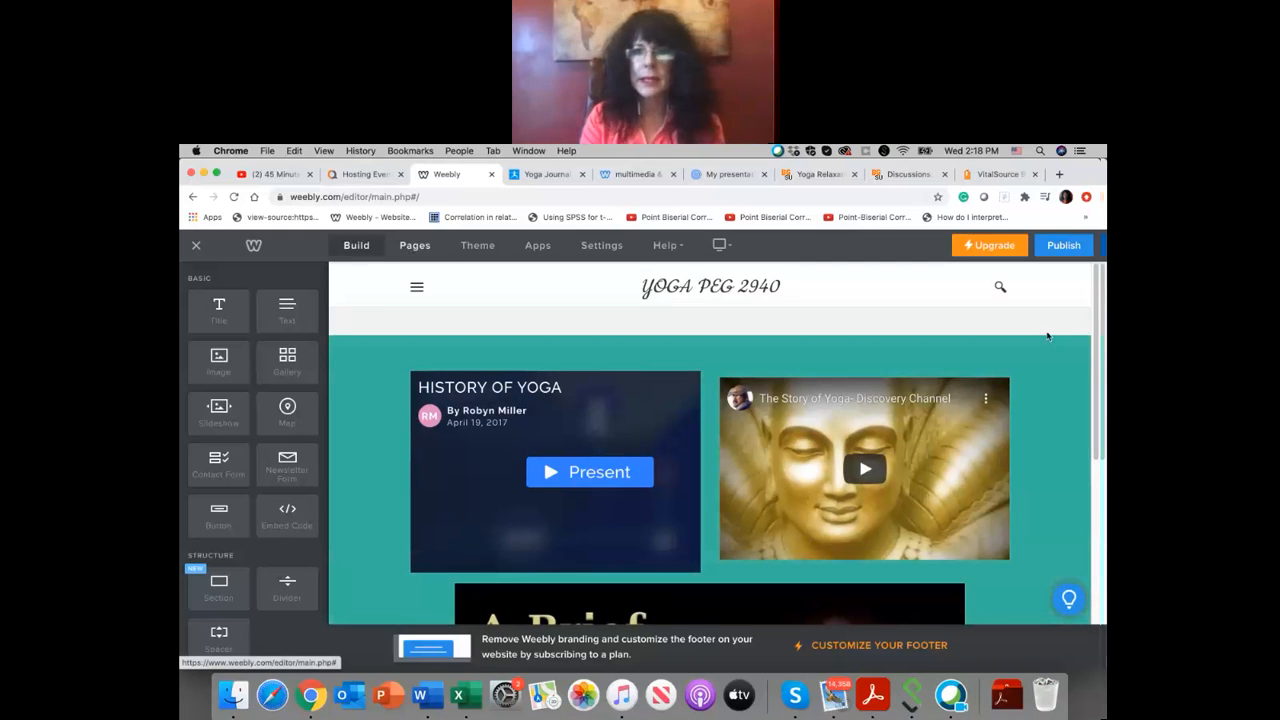
# Step: Publish the website and open its live home page at yogapeg.weebly.com
pyautogui.click(1069, 251)
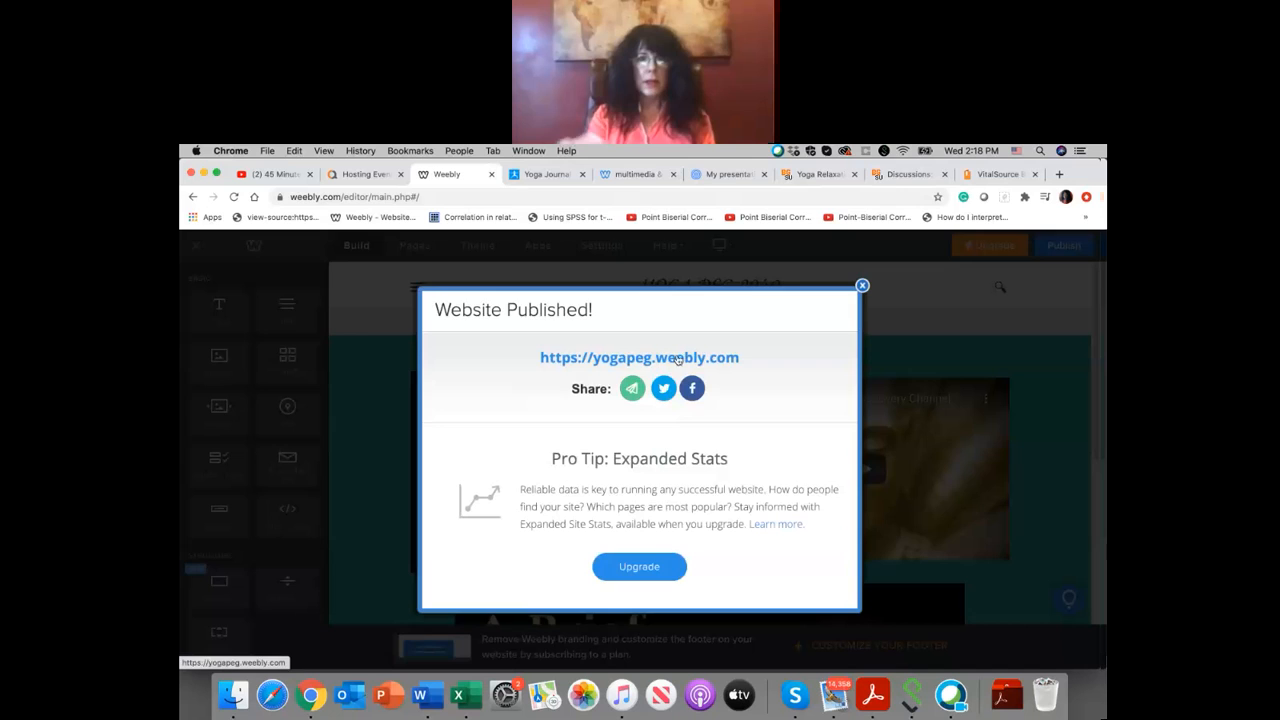
pyautogui.click(677, 358)
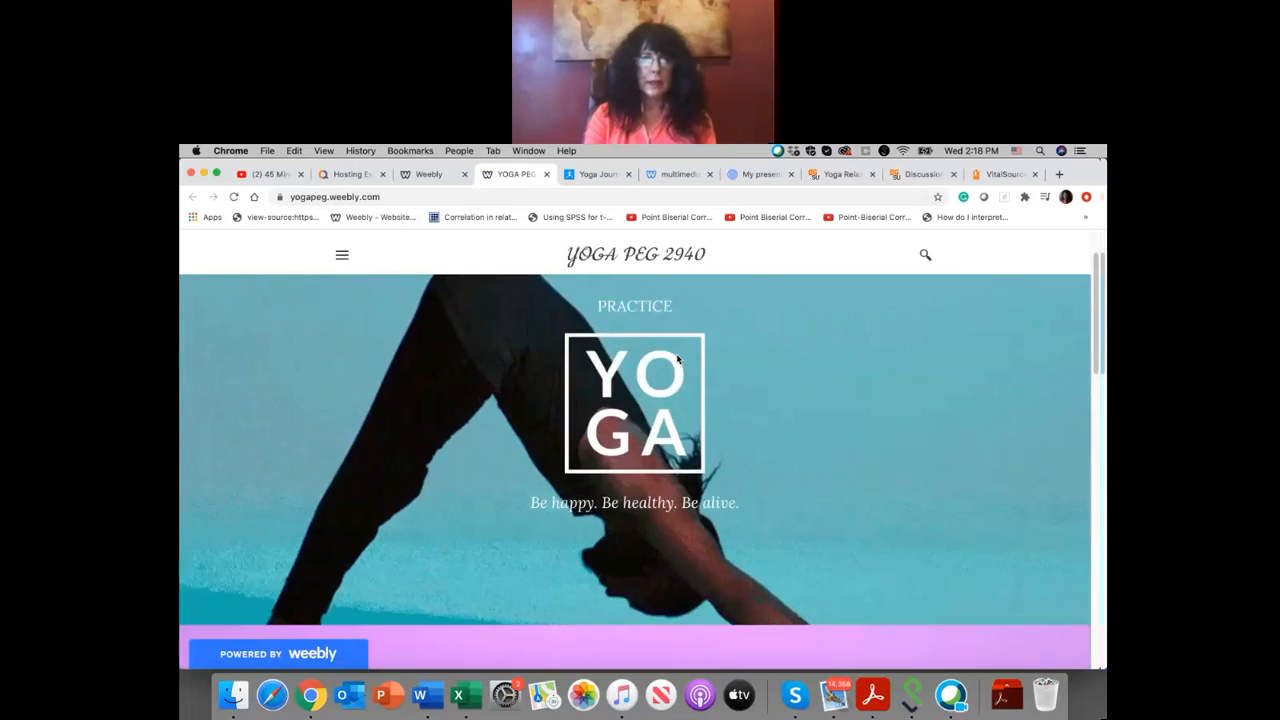
pyautogui.scroll(-15, 677, 358)
pyautogui.scroll(15, 677, 359)
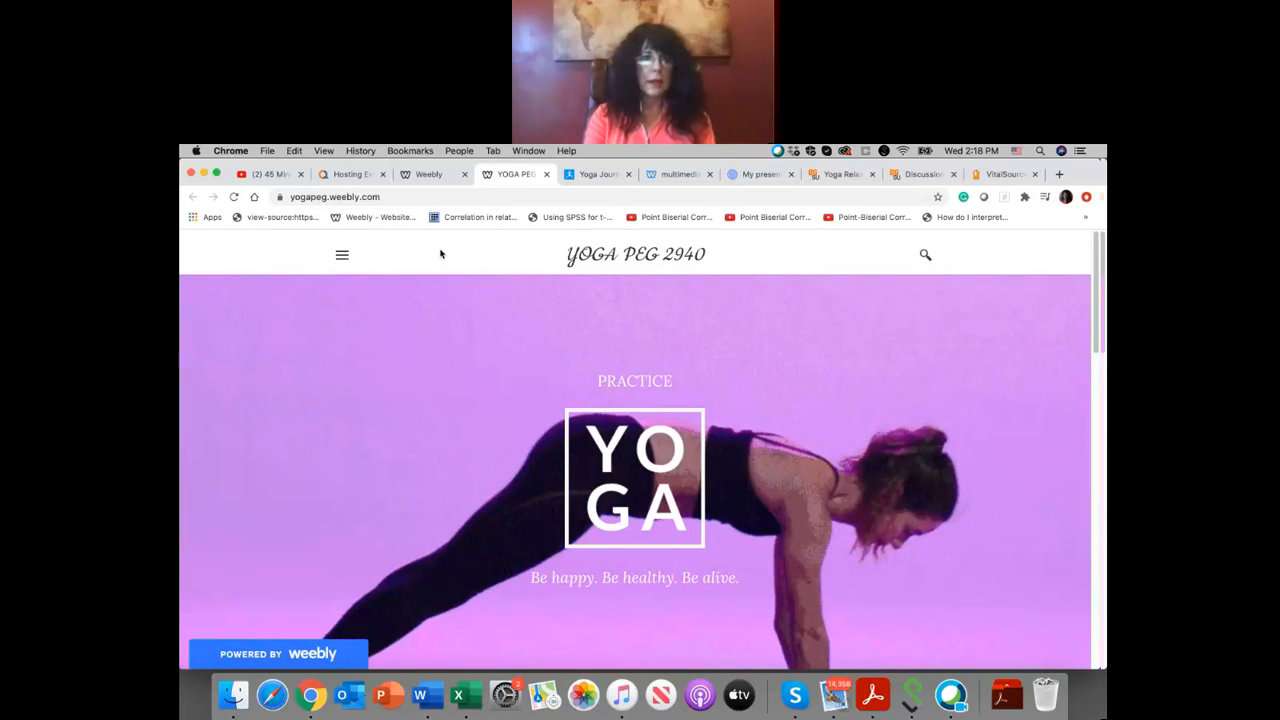
# Step: Open the YOGA HISTORY page on the live site and present the embedded Prezi up to the Development of Poses slide
pyautogui.click(342, 255)
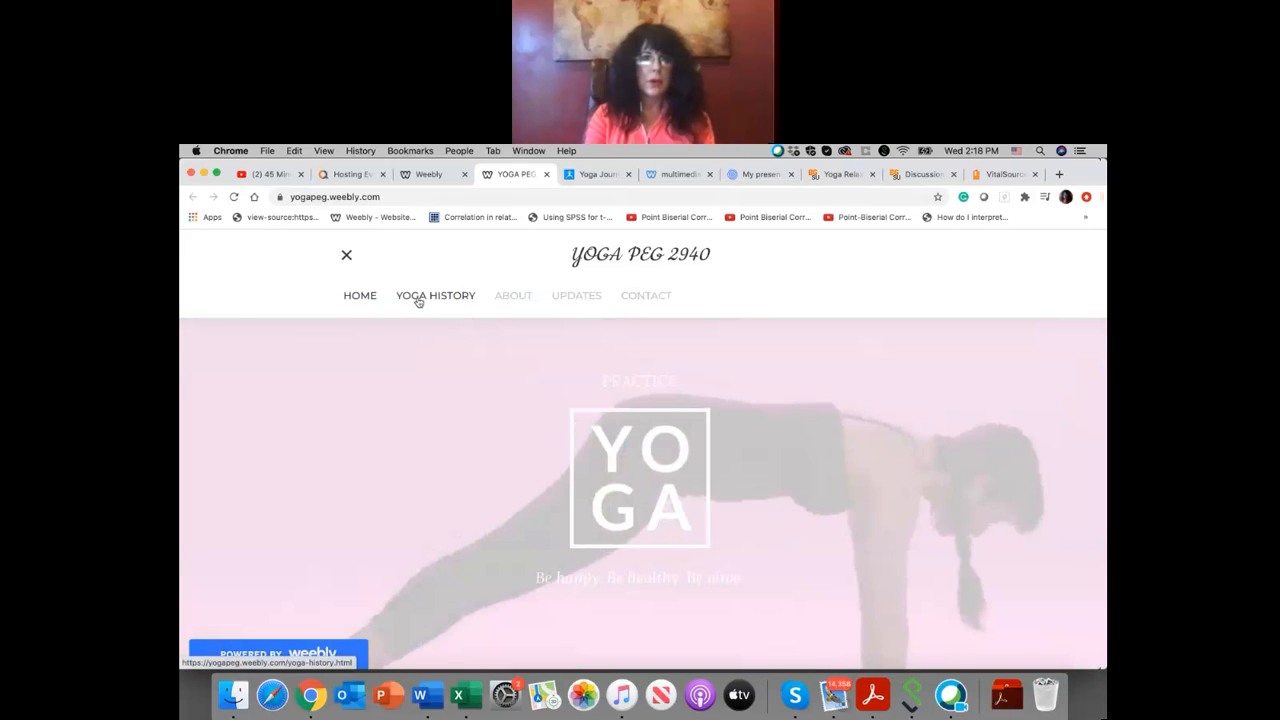
pyautogui.click(418, 298)
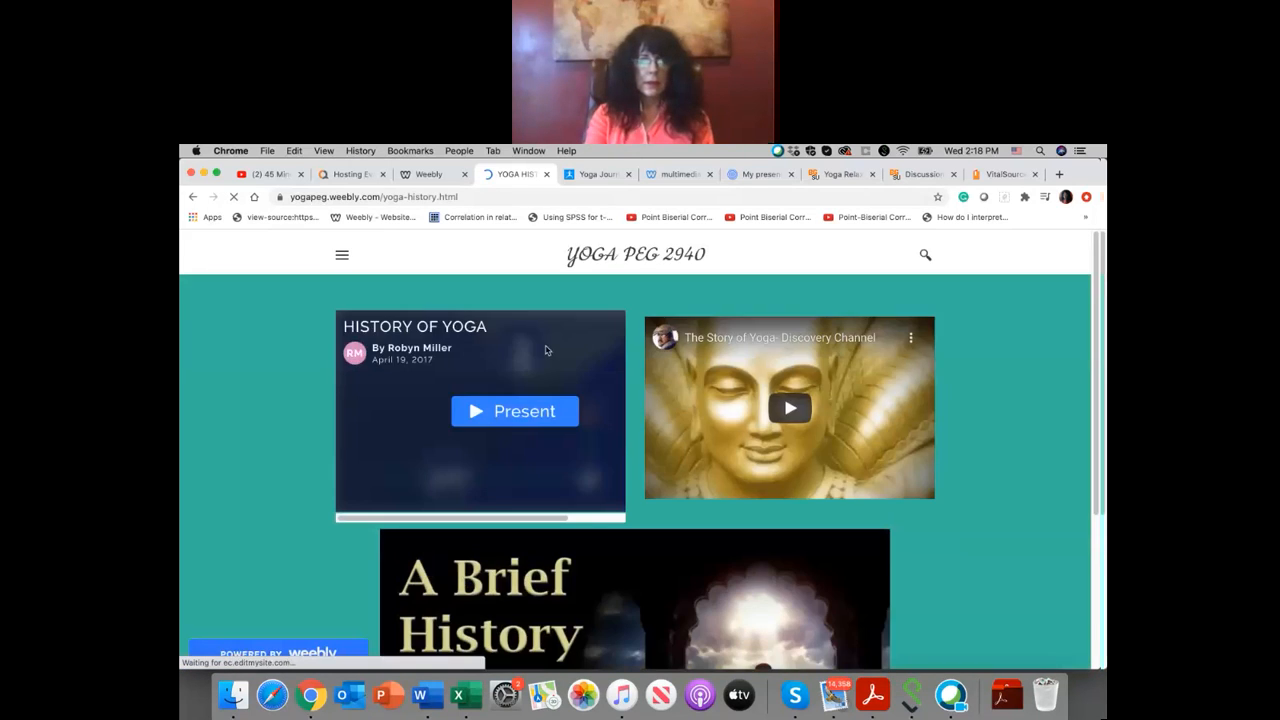
pyautogui.click(537, 420)
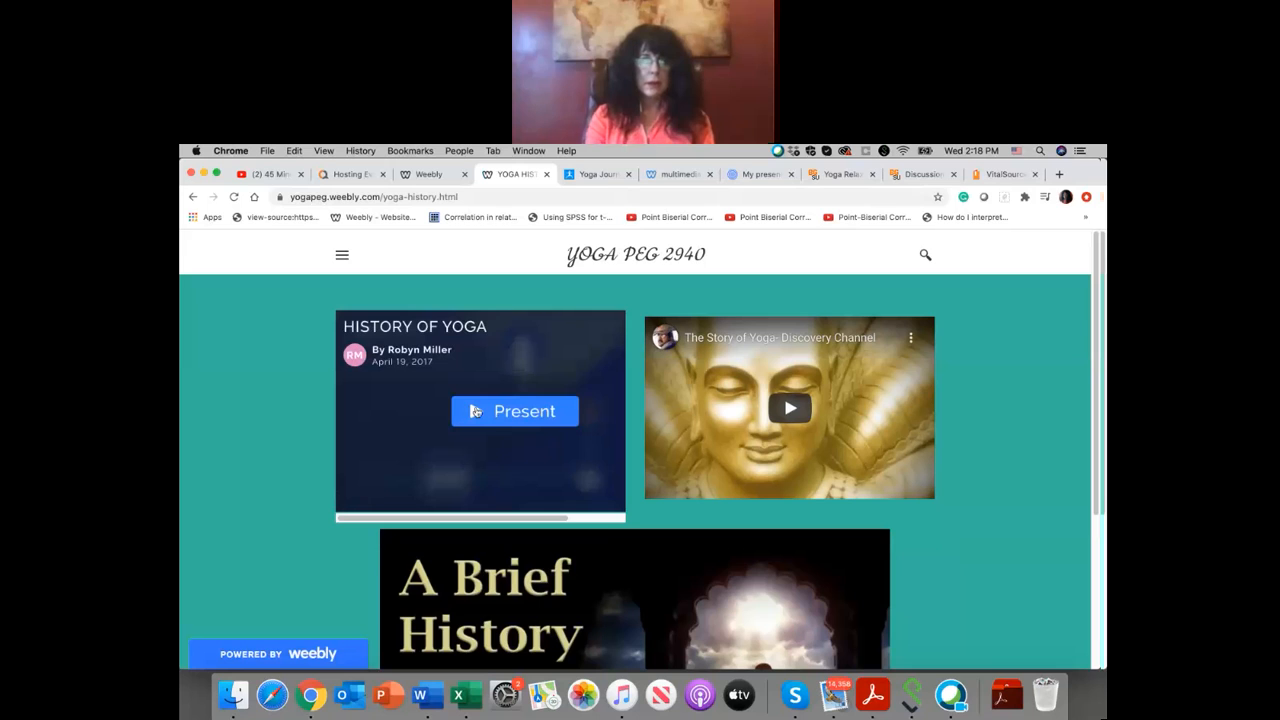
pyautogui.click(494, 417)
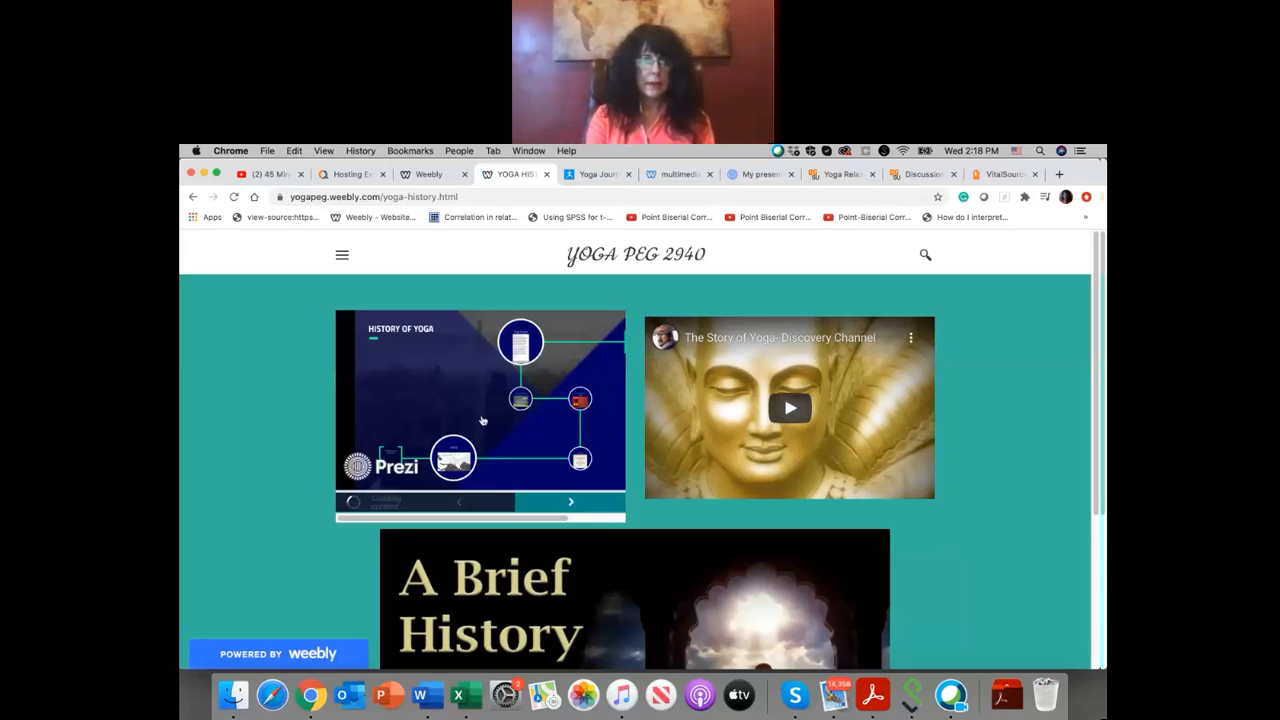
pyautogui.click(571, 504)
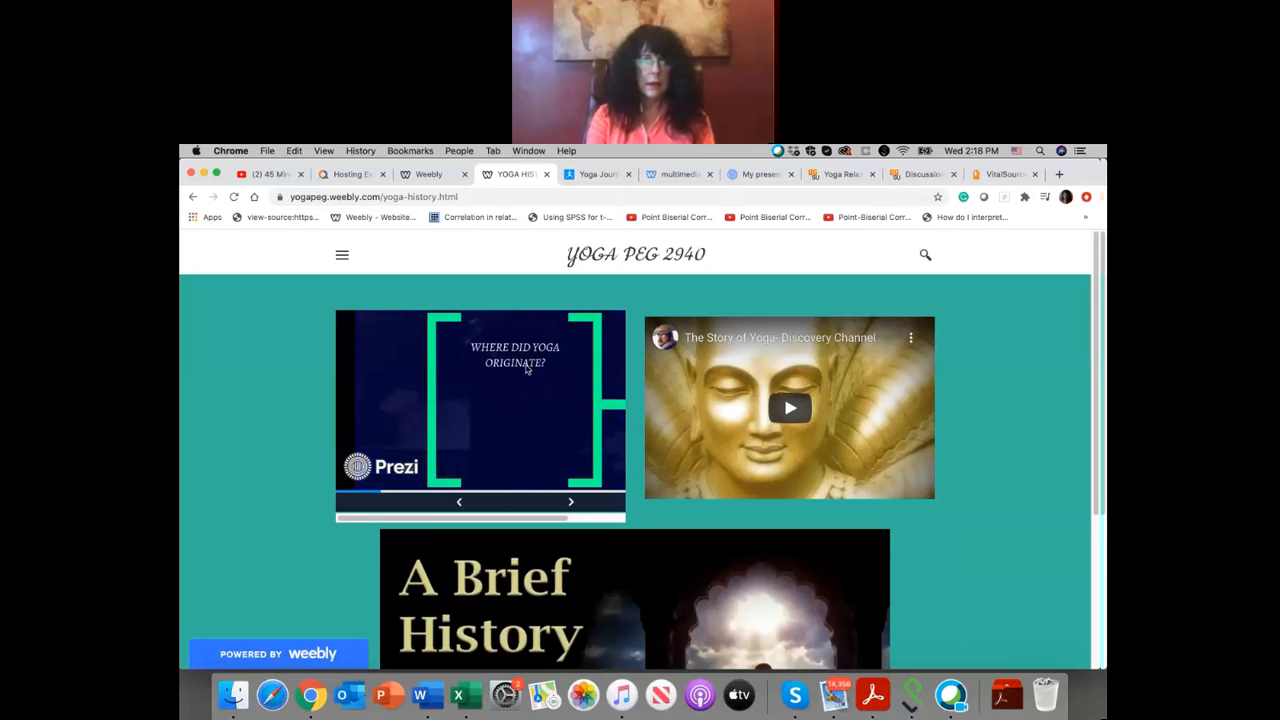
pyautogui.click(571, 504)
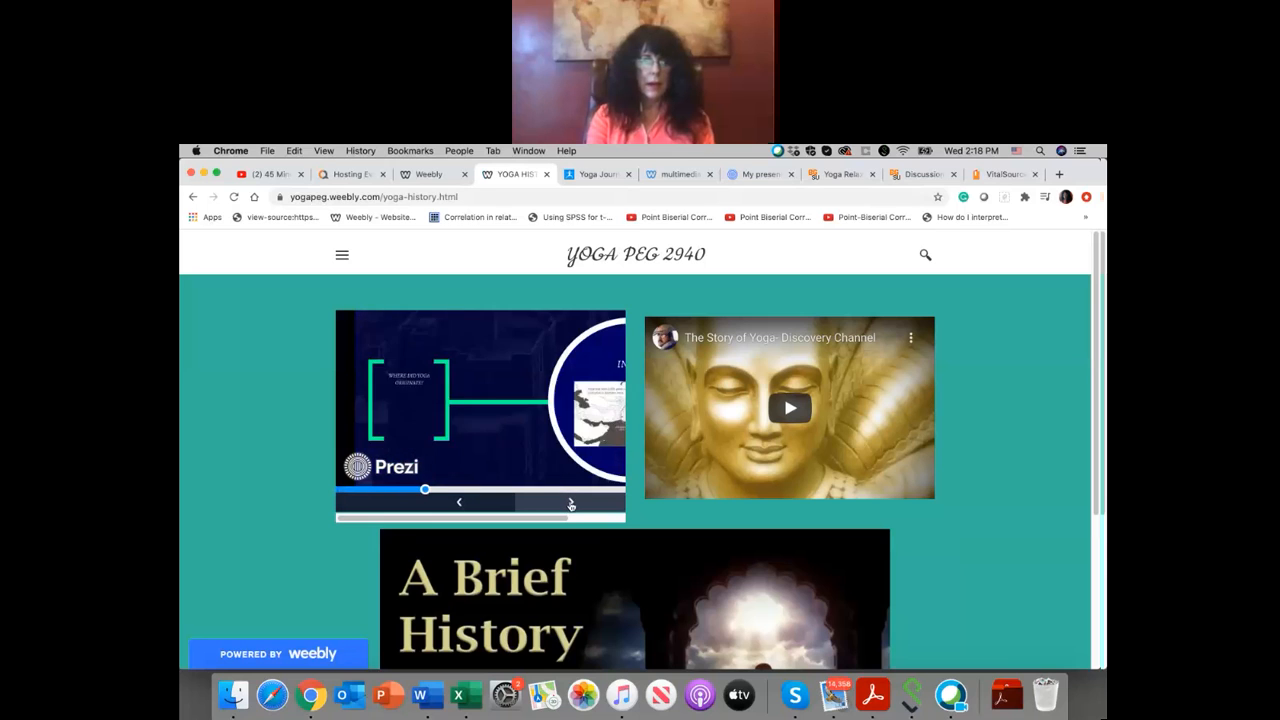
pyautogui.click(571, 504)
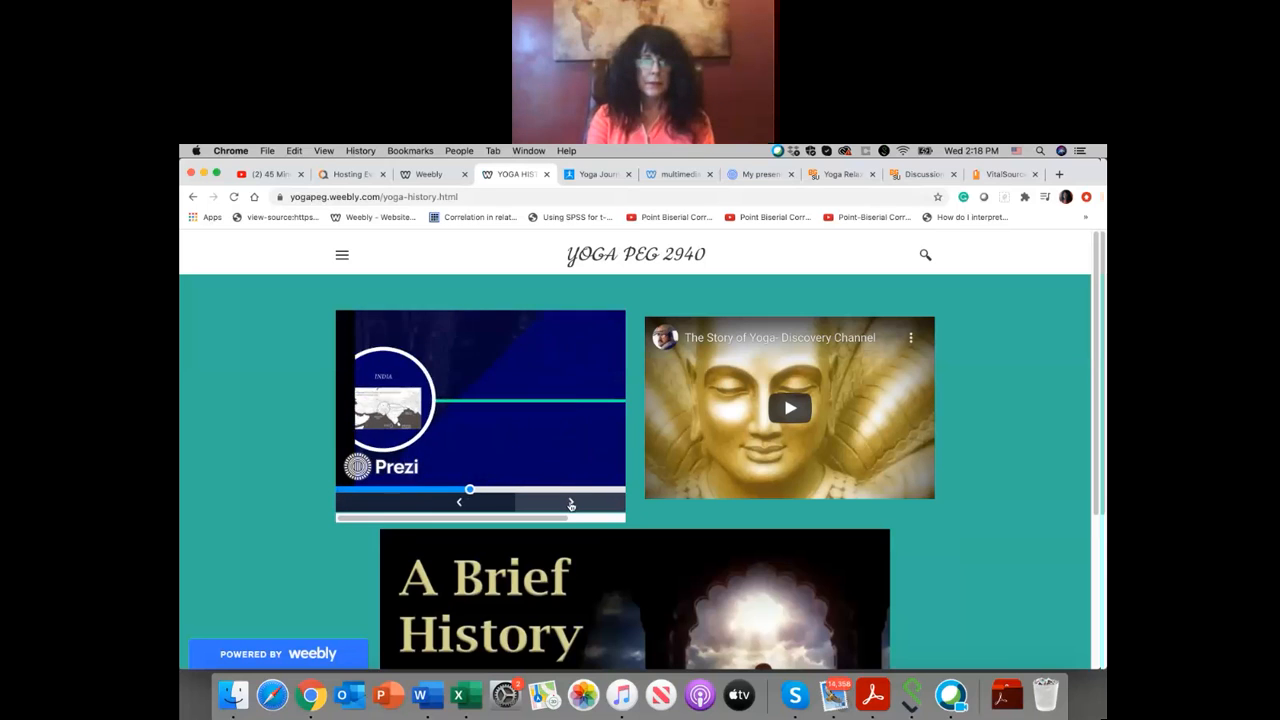
pyautogui.click(571, 504)
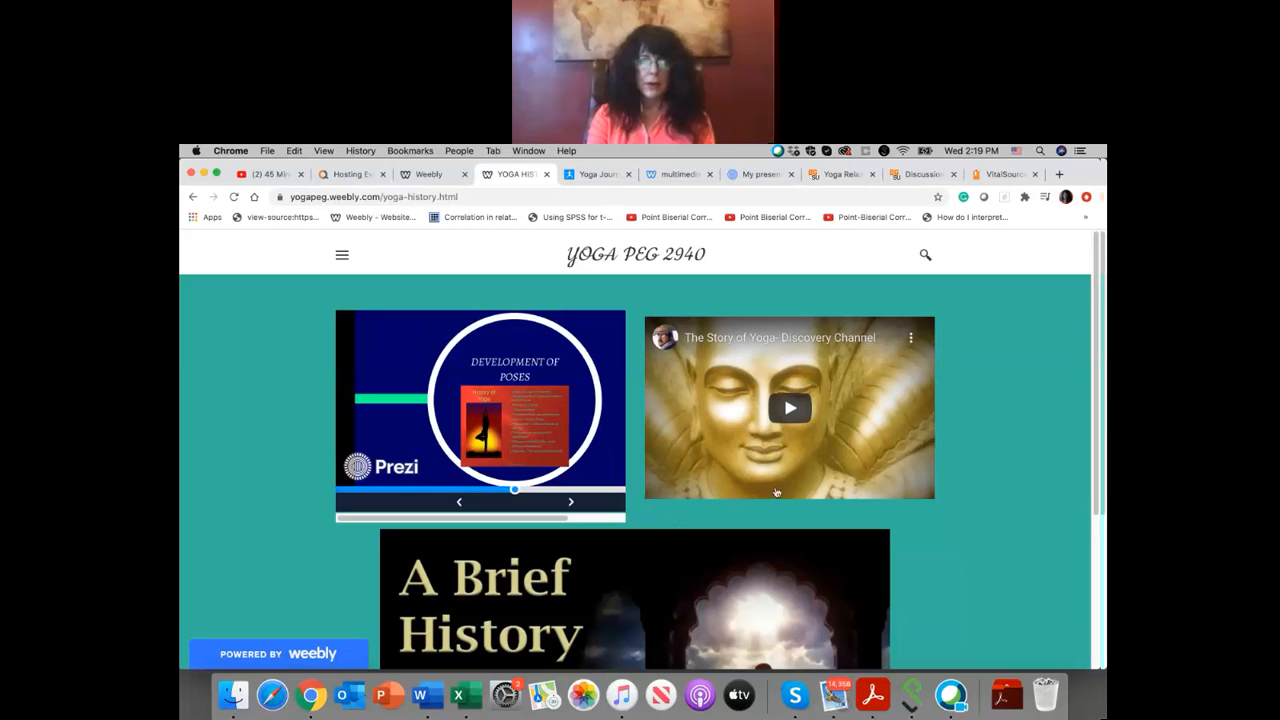
# Step: Play the Story of Yoga video on the live page, toggle its closed captions, and pause it
pyautogui.click(790, 410)
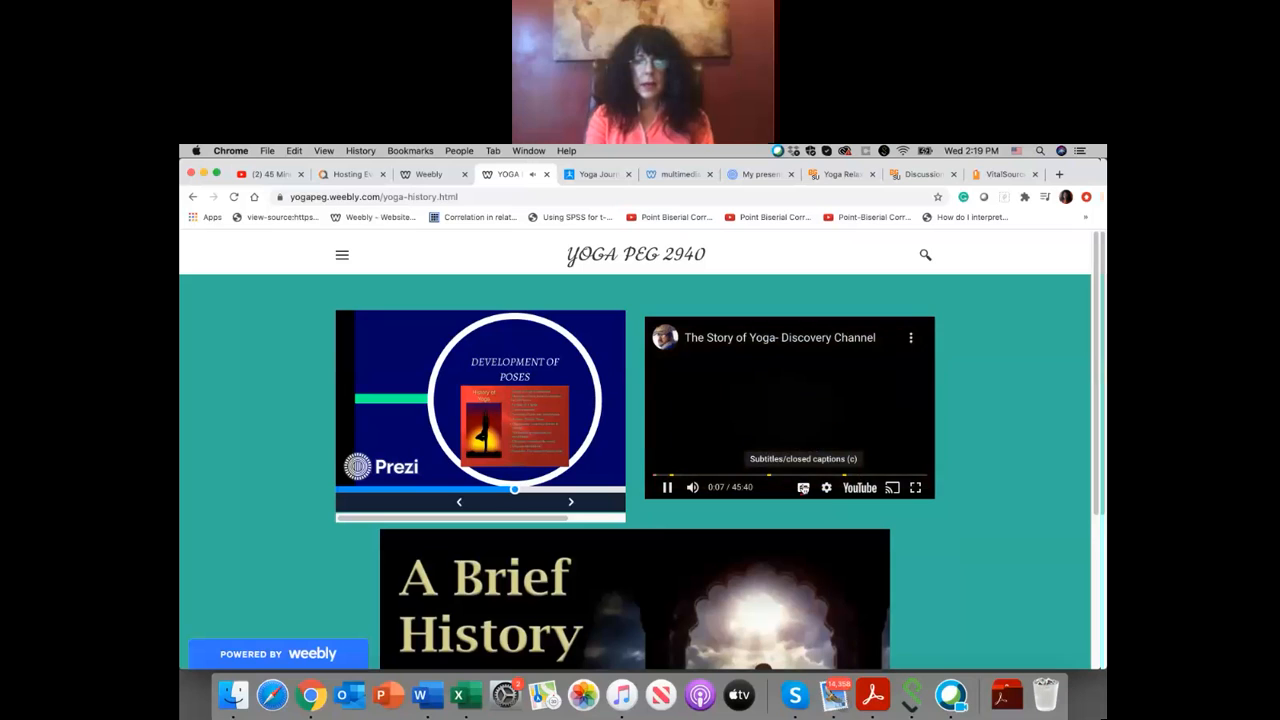
pyautogui.click(803, 488)
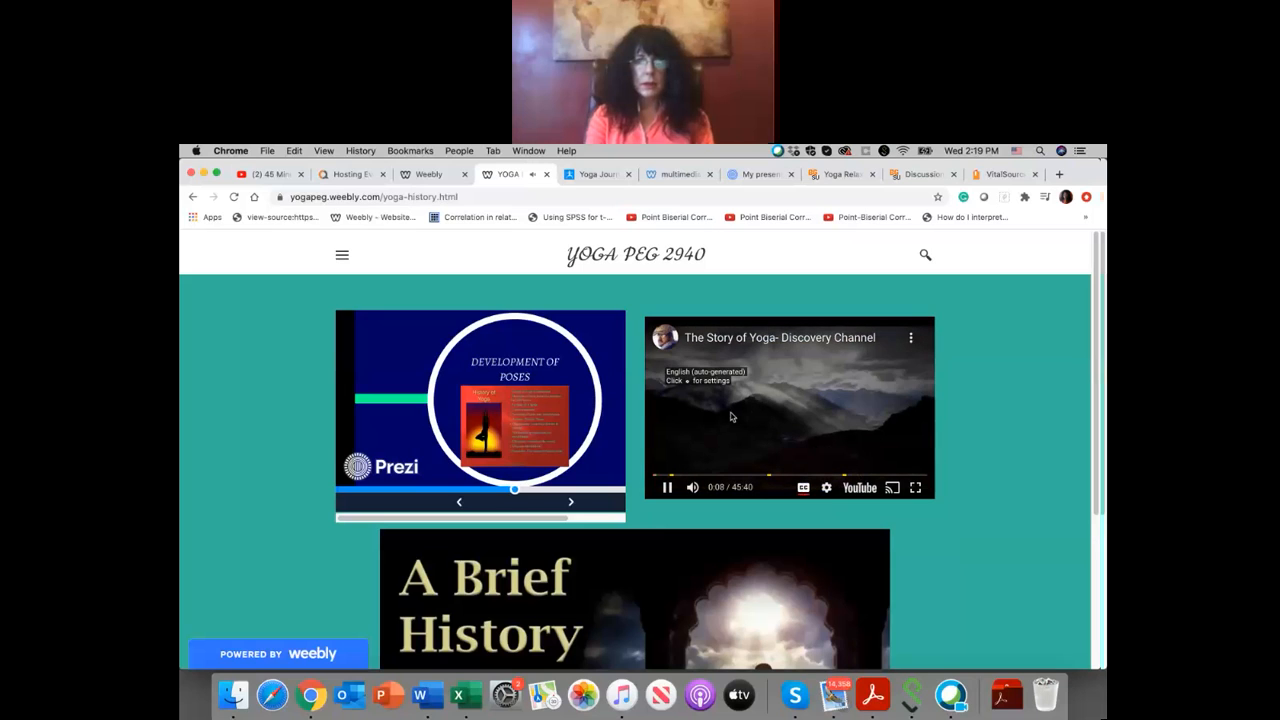
pyautogui.click(667, 487)
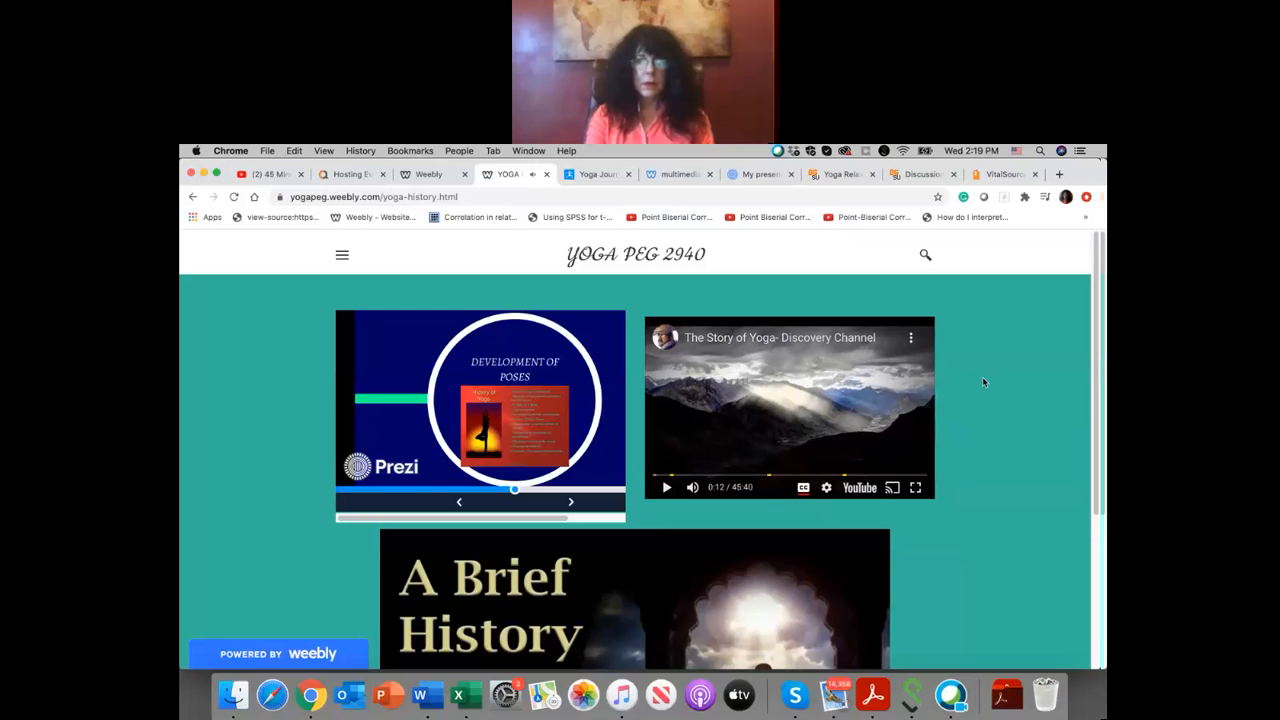
pyautogui.scroll(-3, 981, 376)
pyautogui.scroll(3, 983, 382)
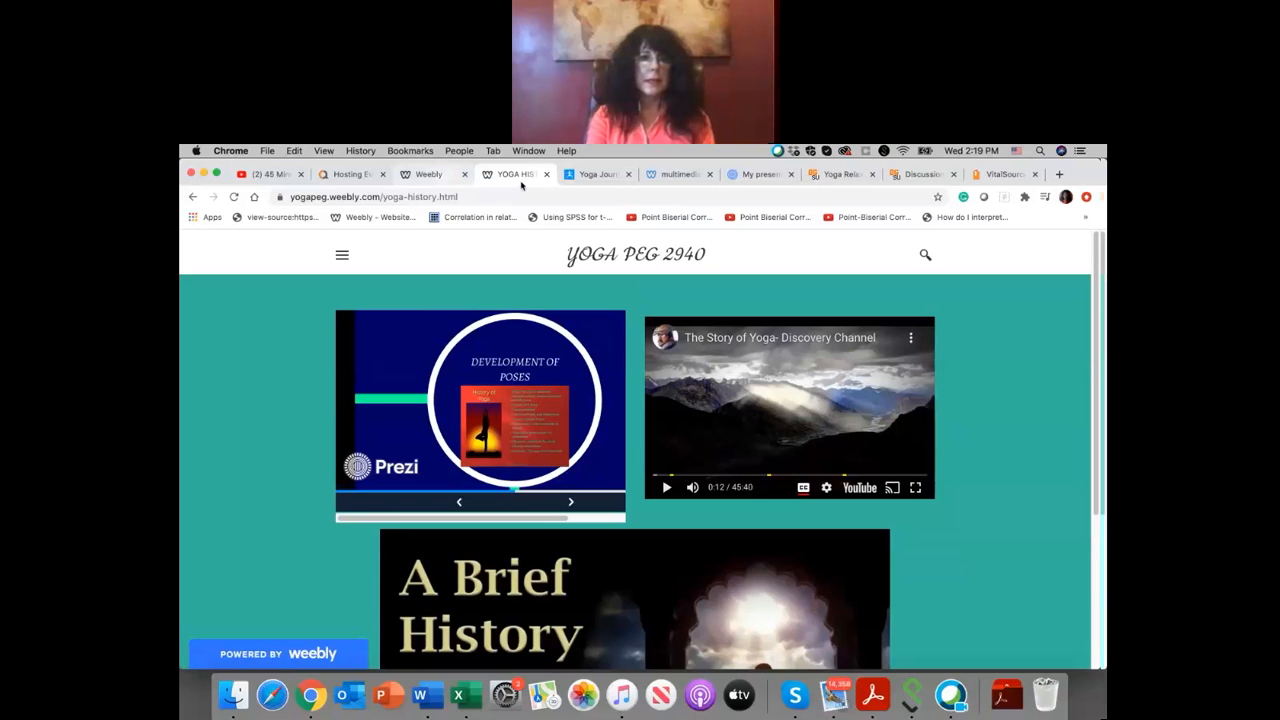
# Step: Return to the site editor, dismiss the publish confirmation, and rename the About page YOGIC BREATHING
pyautogui.click(443, 178)
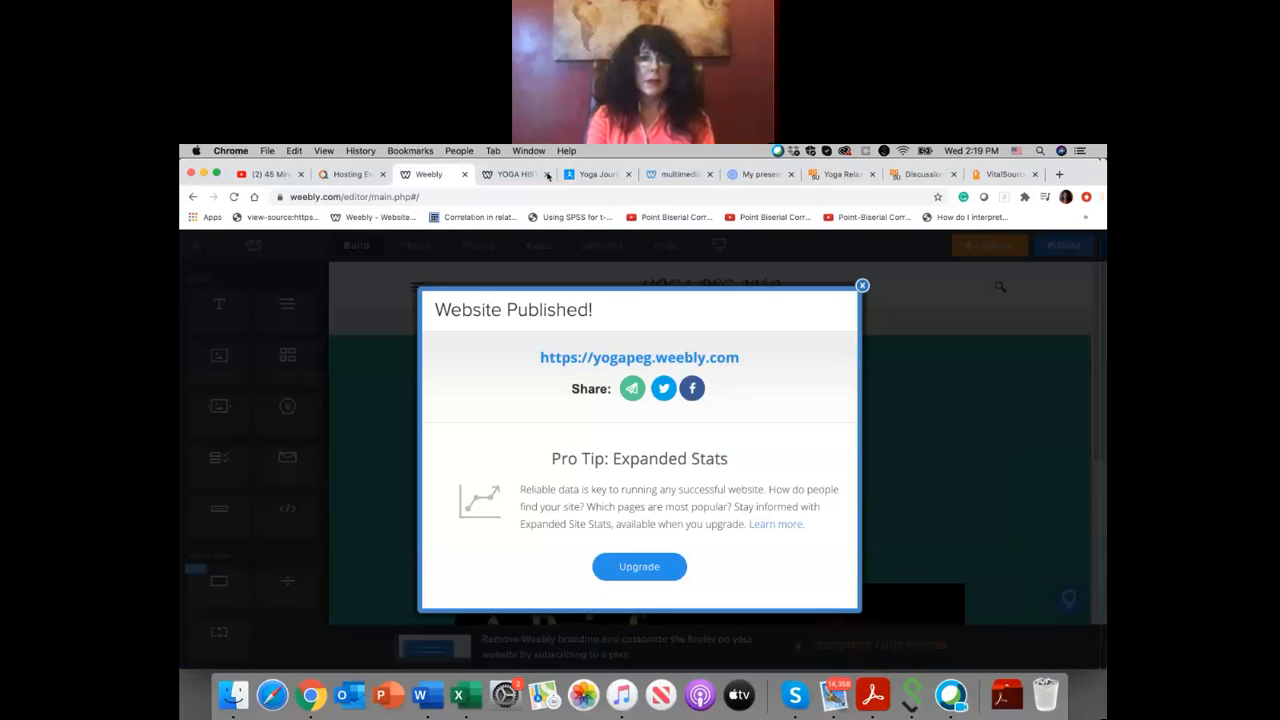
pyautogui.click(862, 287)
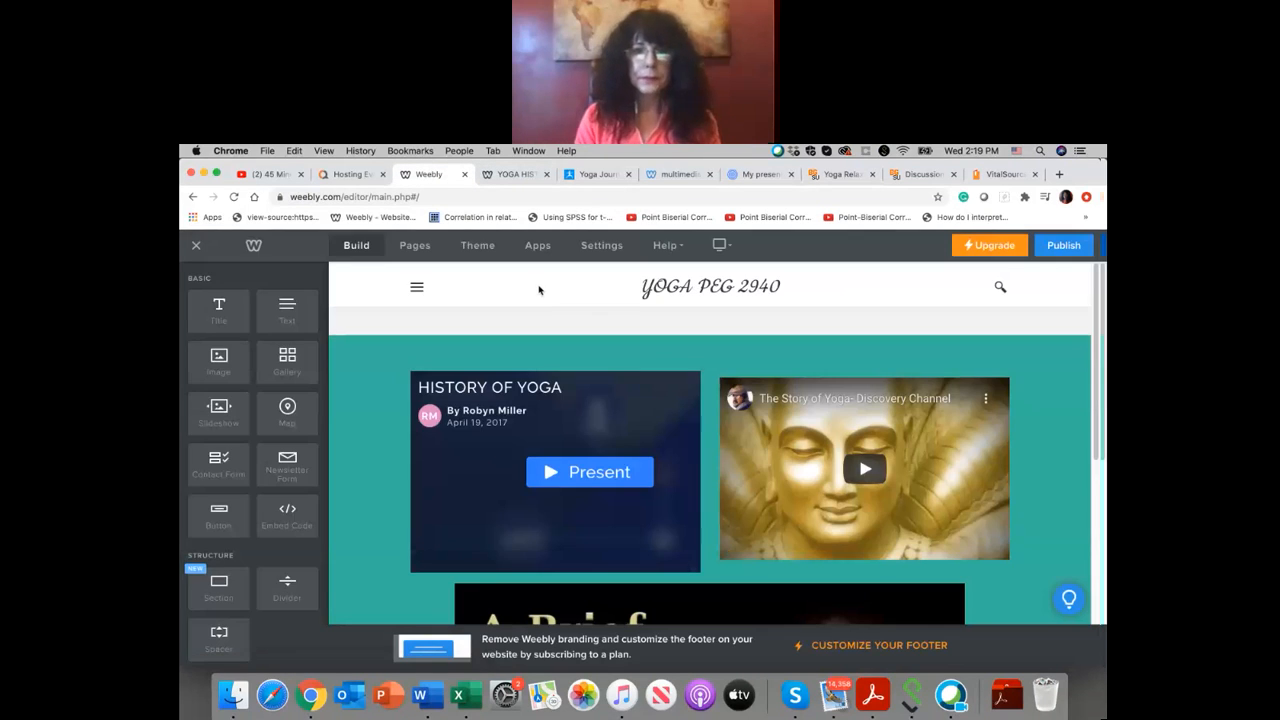
pyautogui.click(415, 246)
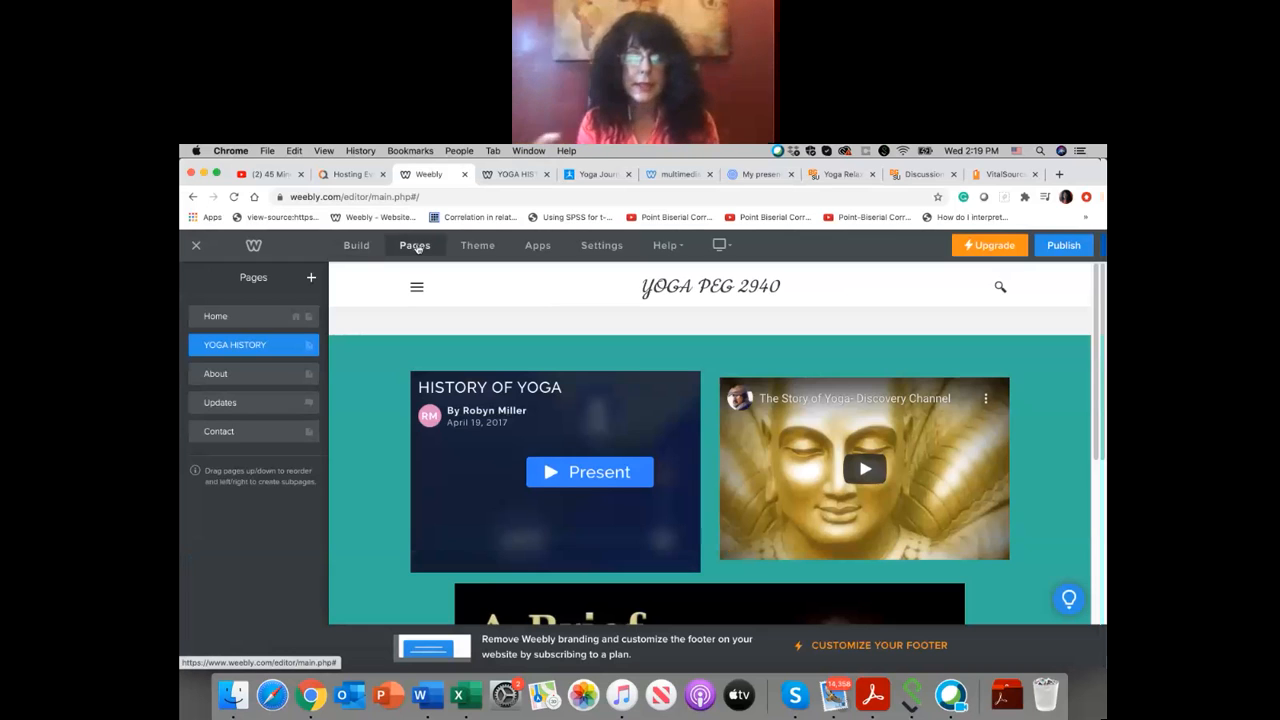
pyautogui.click(222, 374)
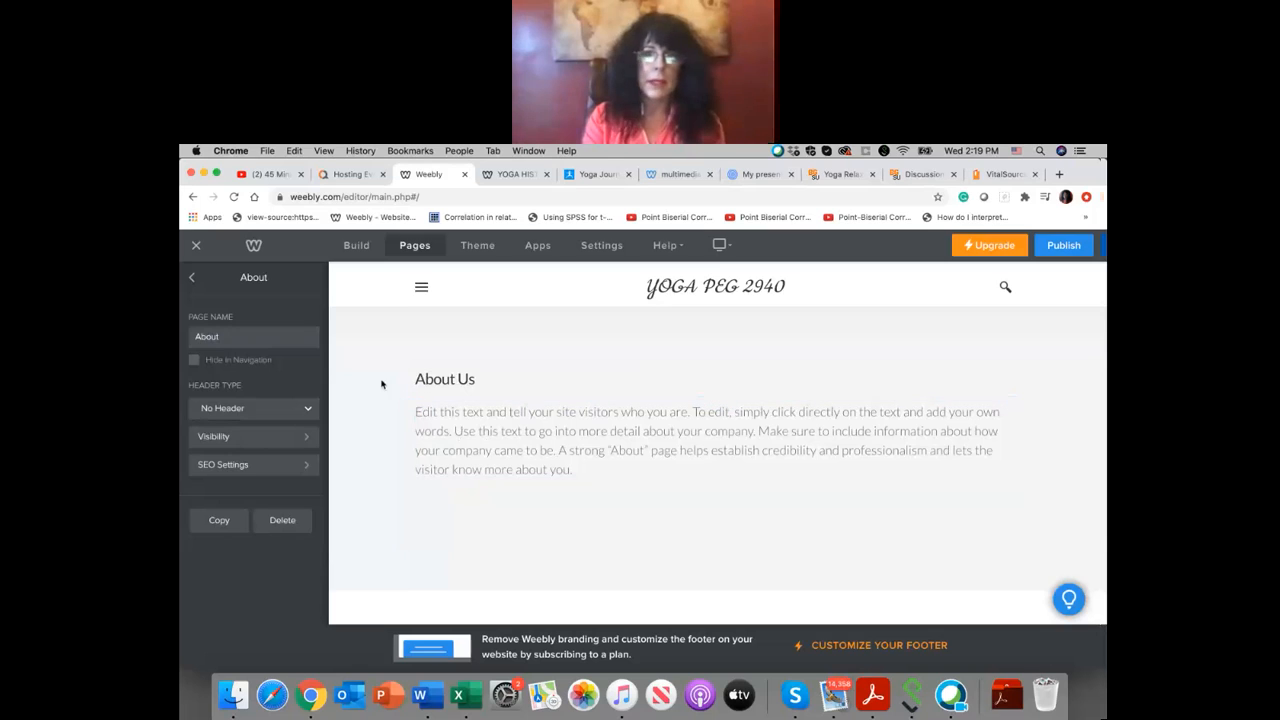
pyautogui.moveTo(258, 336); pyautogui.dragTo(181, 330)
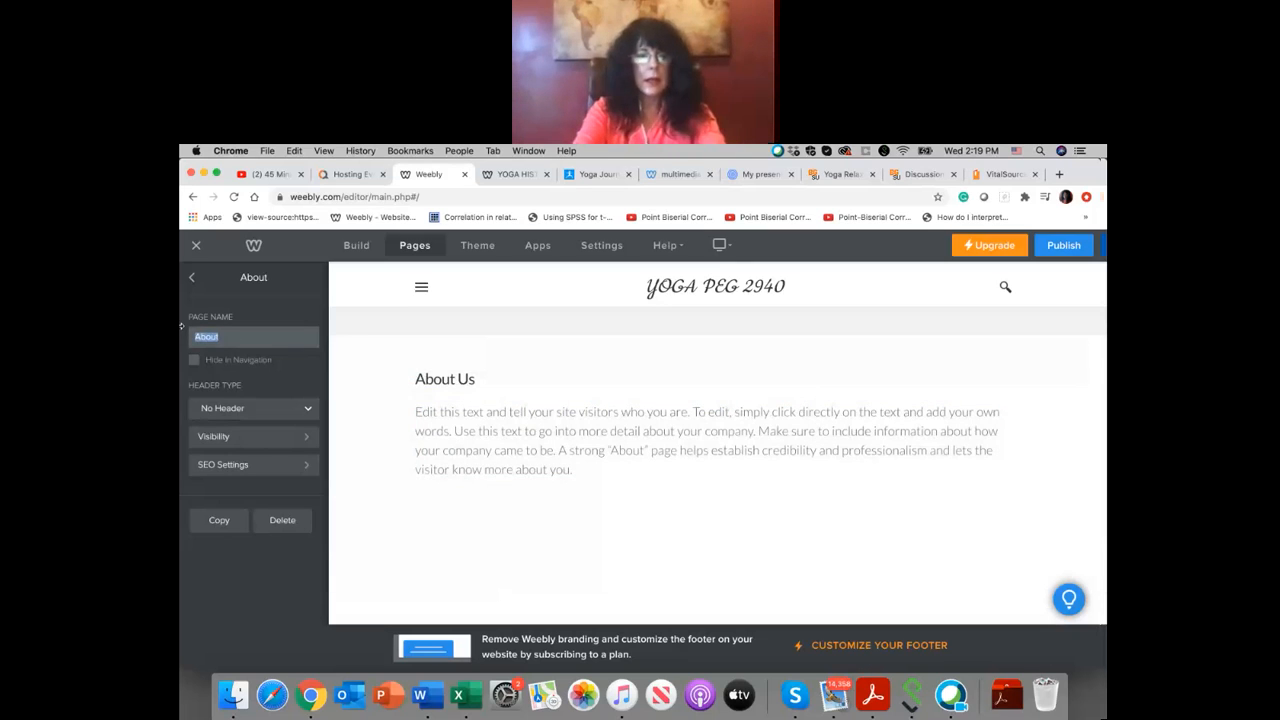
pyautogui.write('YOG')
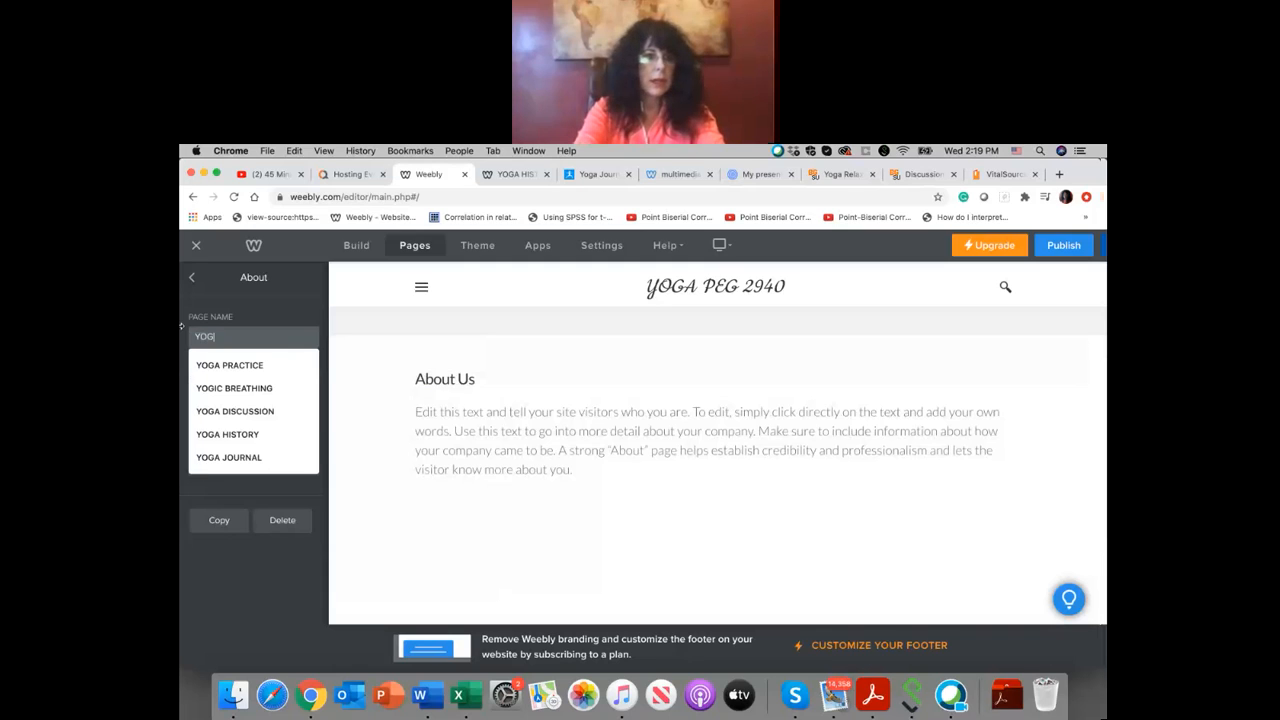
pyautogui.write('IC')
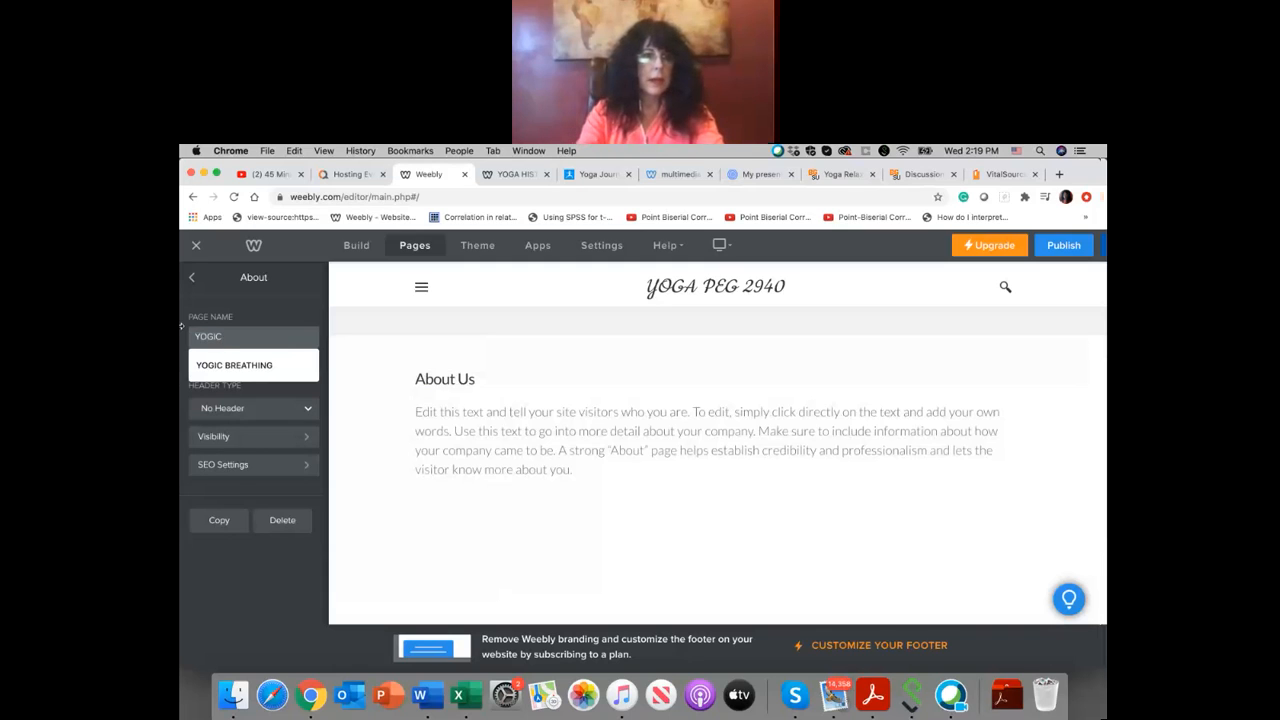
pyautogui.click(205, 365)
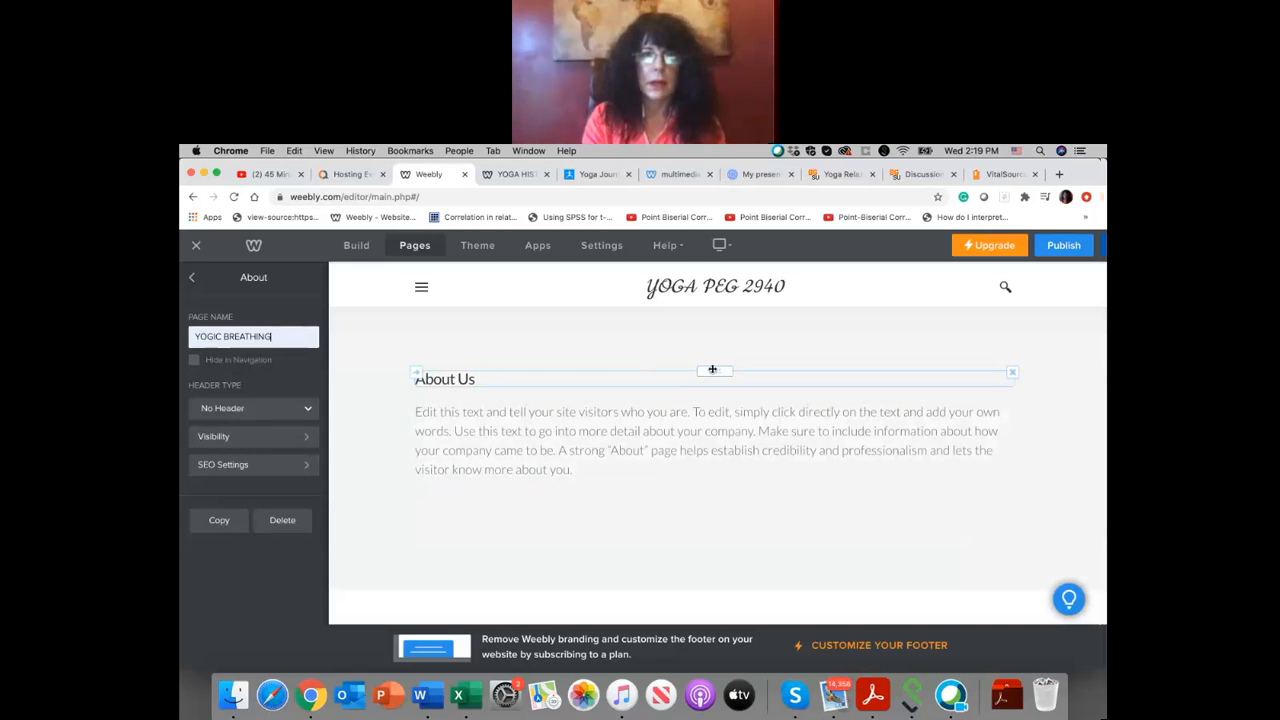
# Step: Delete the About Us title and the placeholder paragraph from the YOGIC BREATHING page, and return to the page list
pyautogui.click(1012, 373)
pyautogui.click(983, 331)
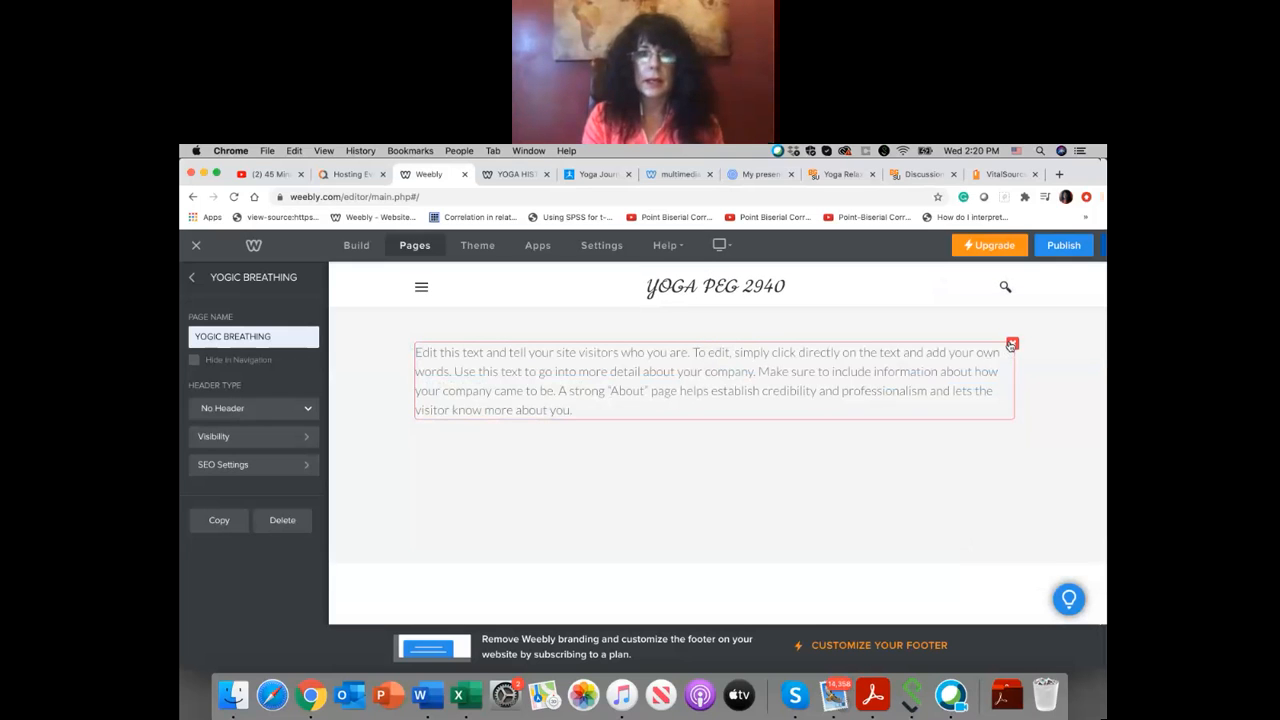
pyautogui.click(1012, 343)
pyautogui.click(982, 405)
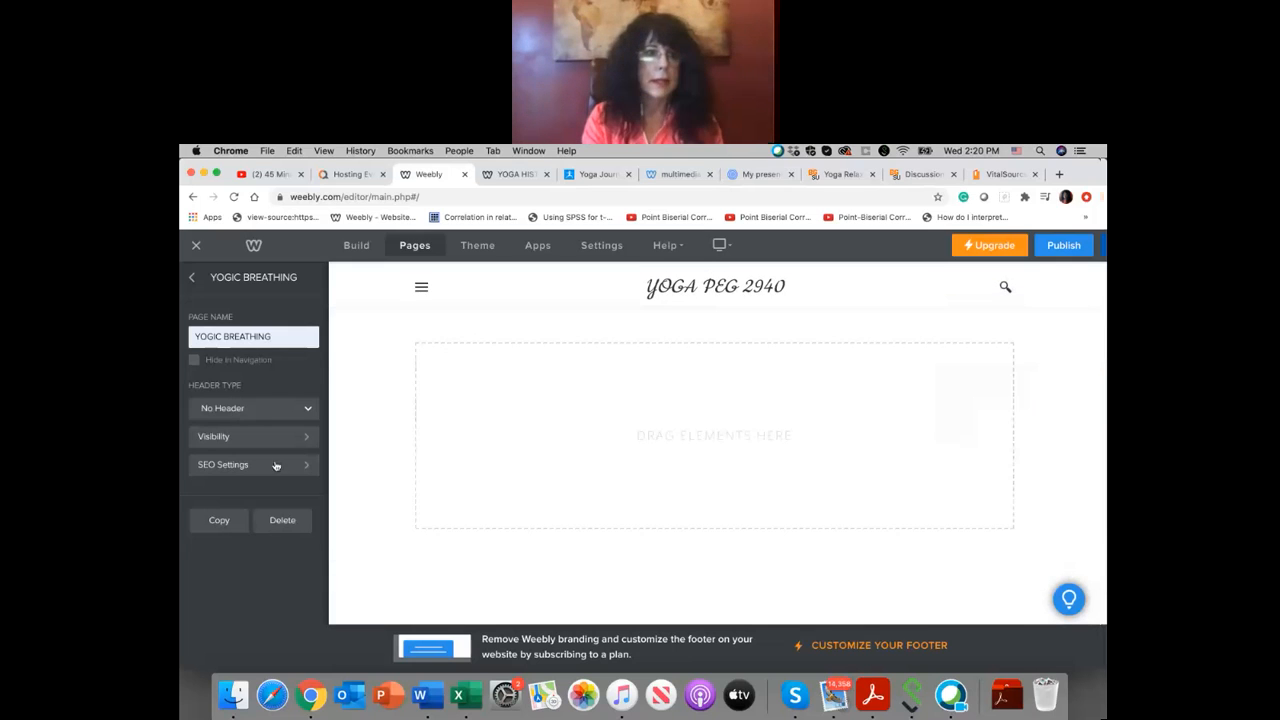
pyautogui.click(192, 277)
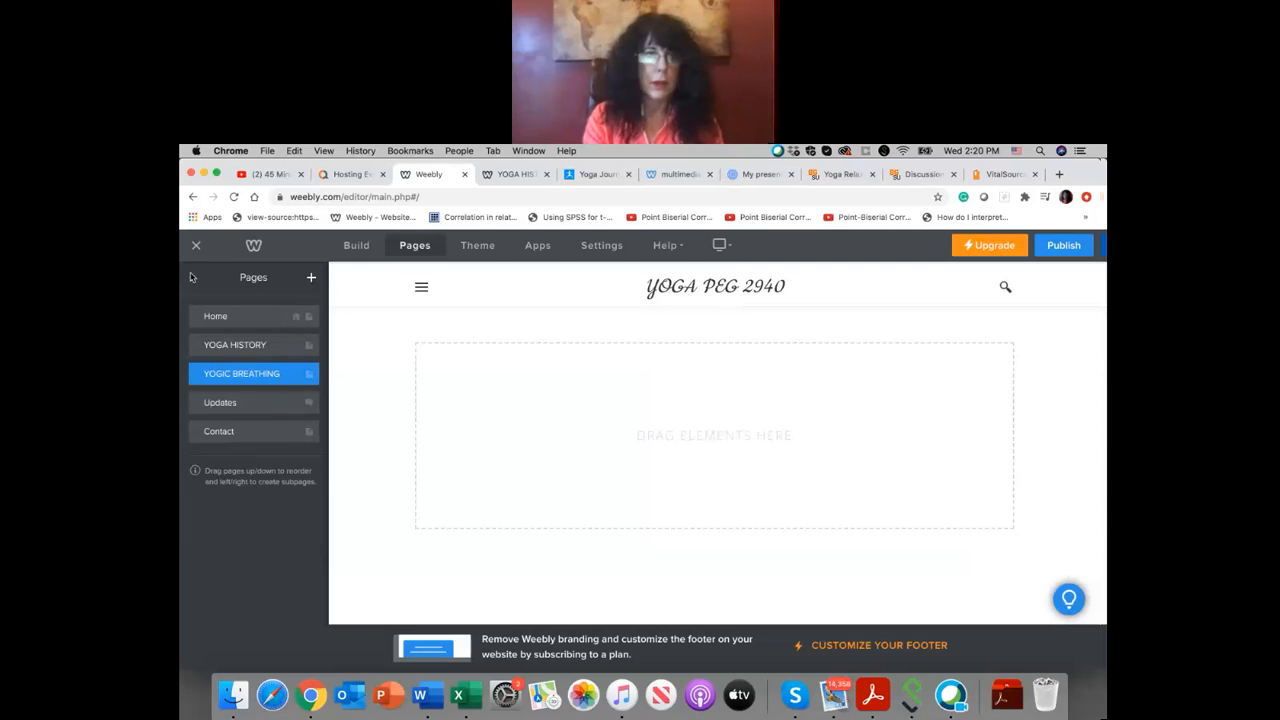
# Step: Add a centred title reading YOGIC BREATHING to the empty page
pyautogui.click(356, 247)
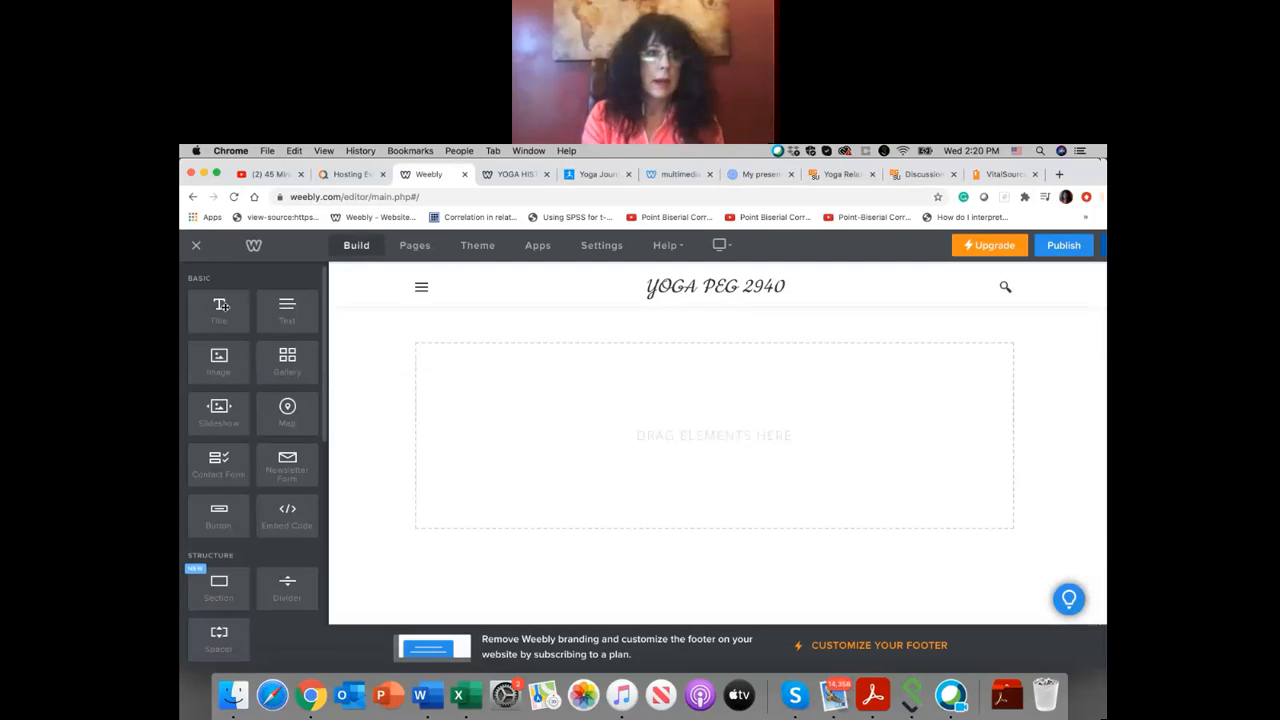
pyautogui.moveTo(224, 305); pyautogui.dragTo(706, 341)
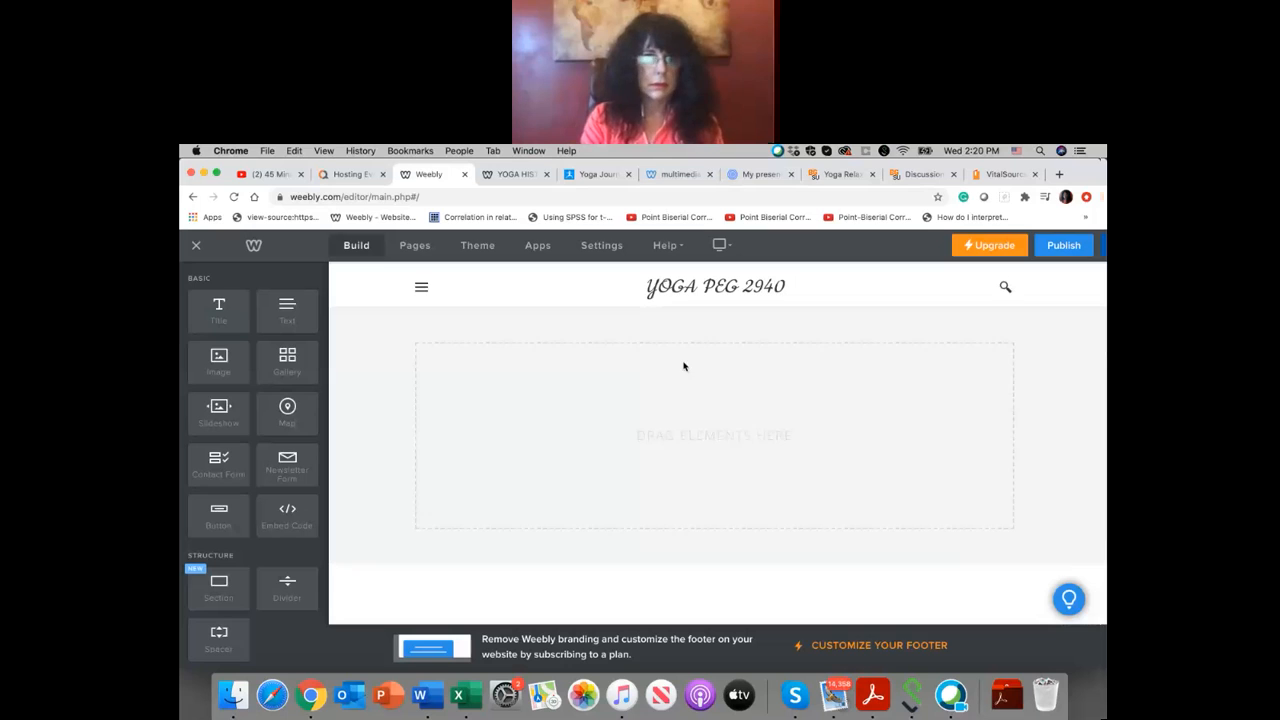
pyautogui.moveTo(238, 307); pyautogui.dragTo(660, 397)
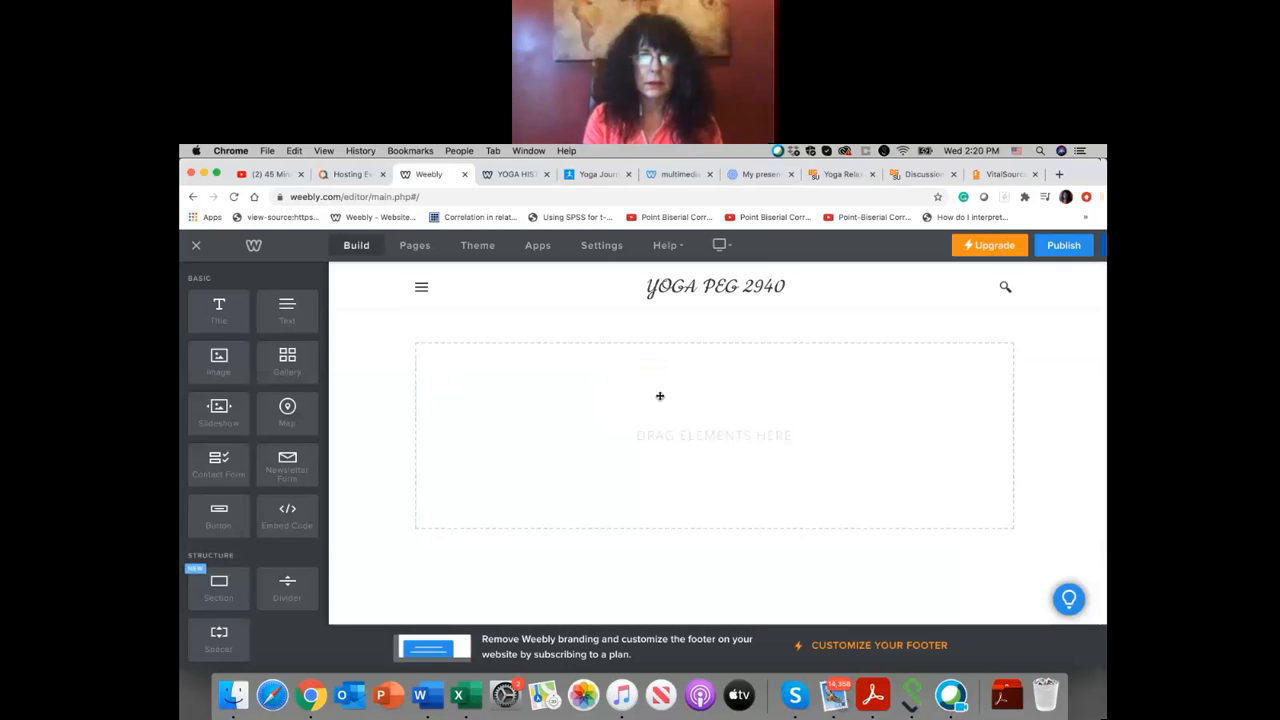
pyautogui.click(536, 344)
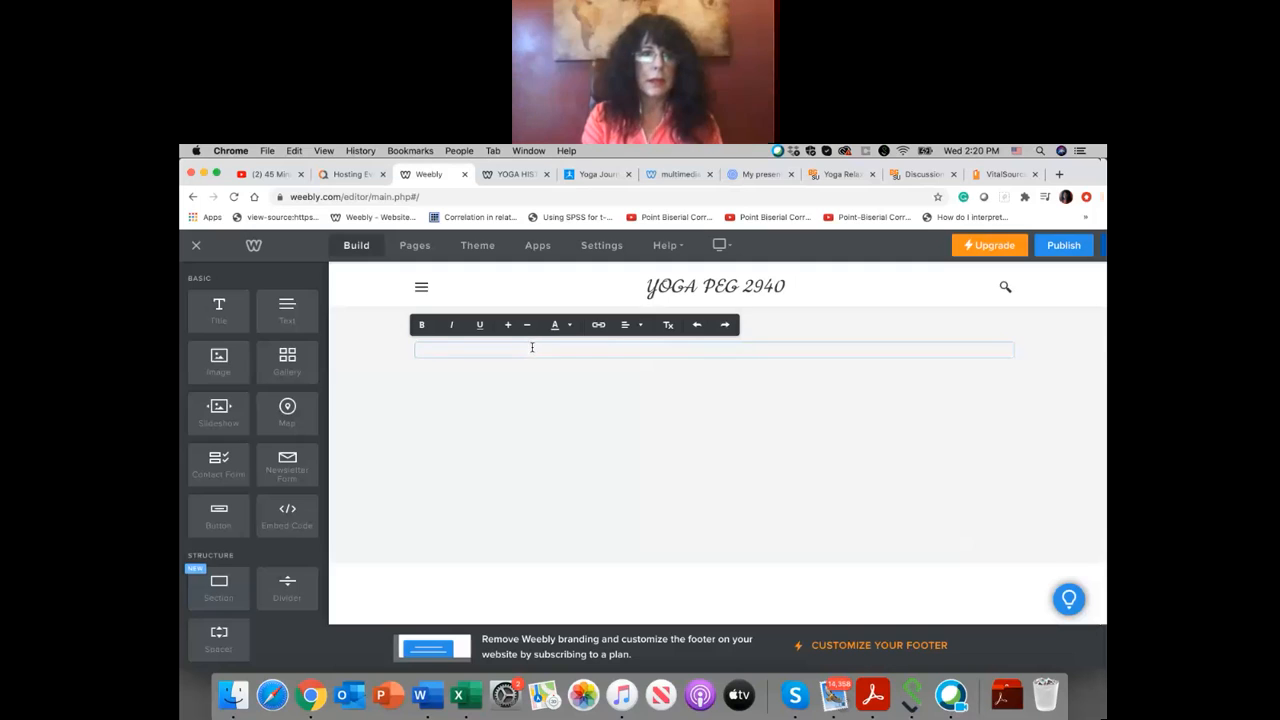
pyautogui.click(639, 327)
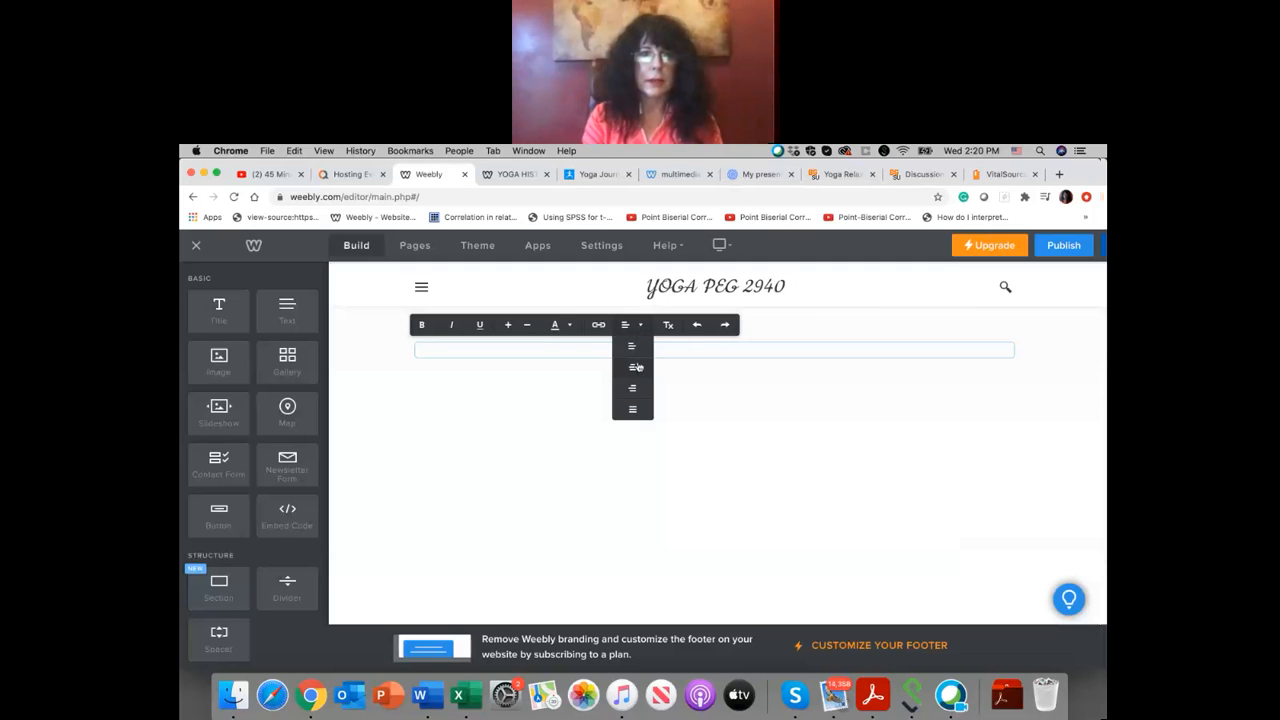
pyautogui.click(634, 367)
pyautogui.write('YOGIC')
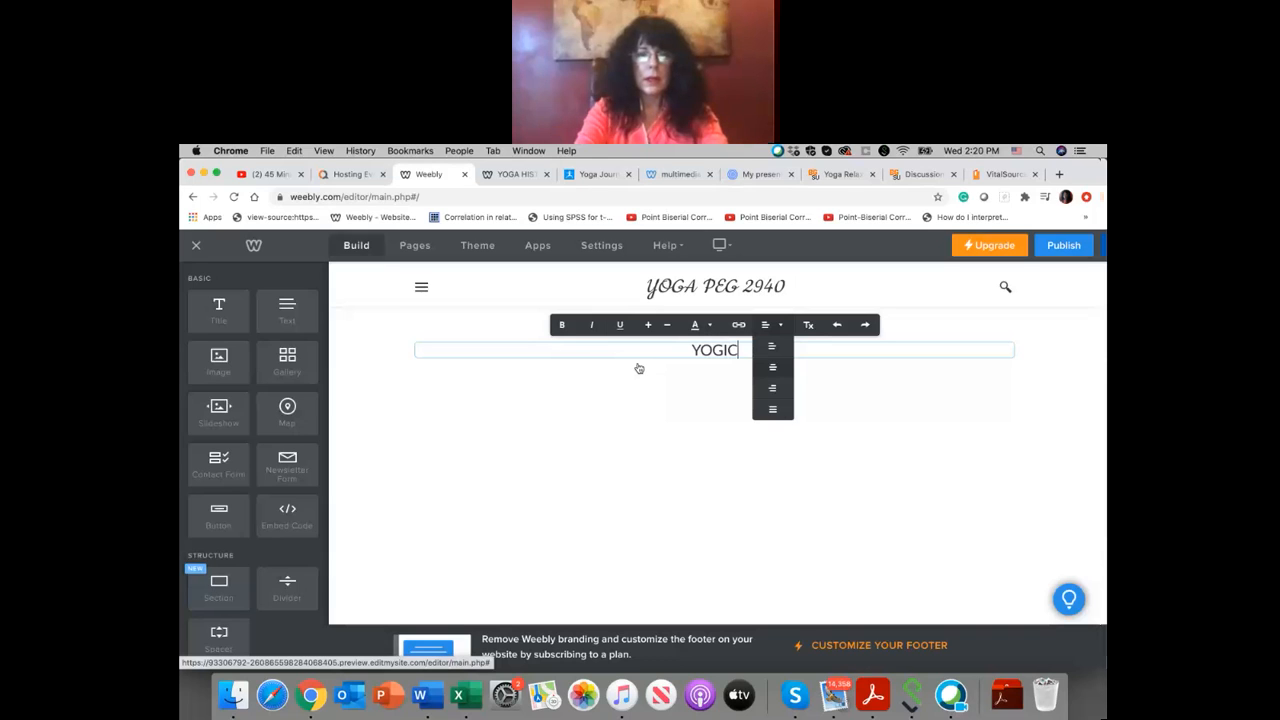
pyautogui.write(' BREATHING')
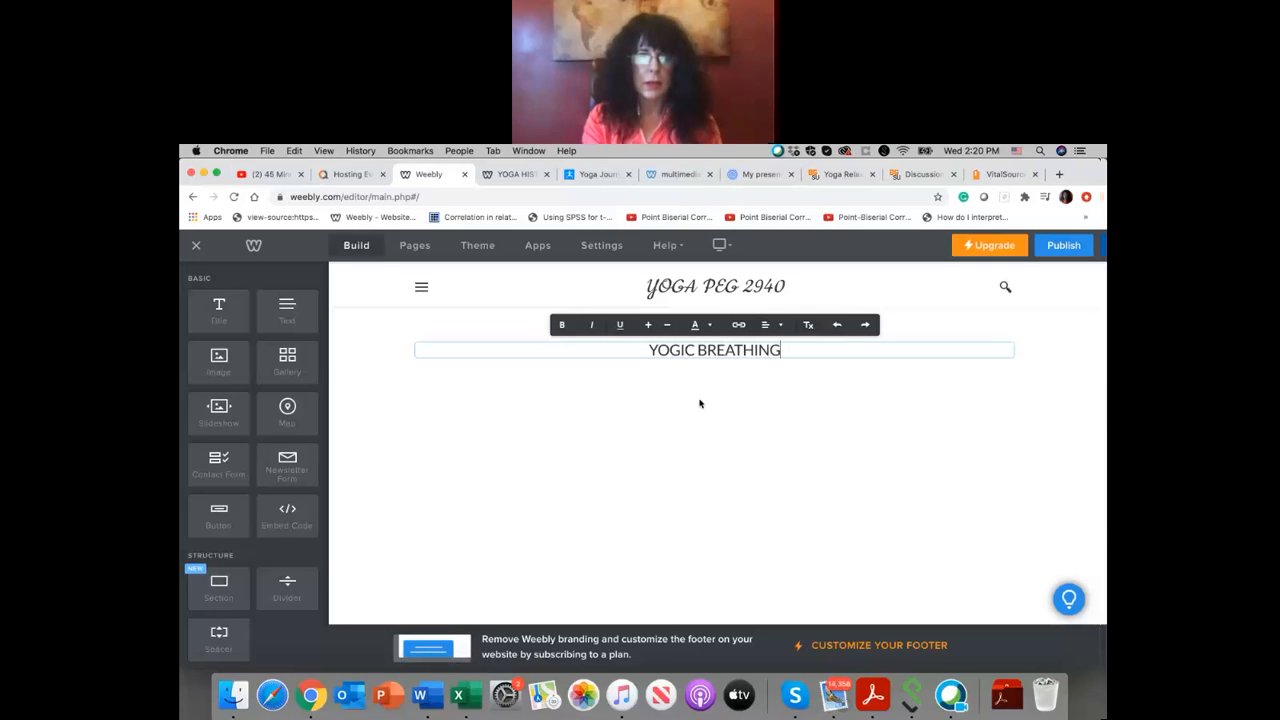
pyautogui.click(677, 431)
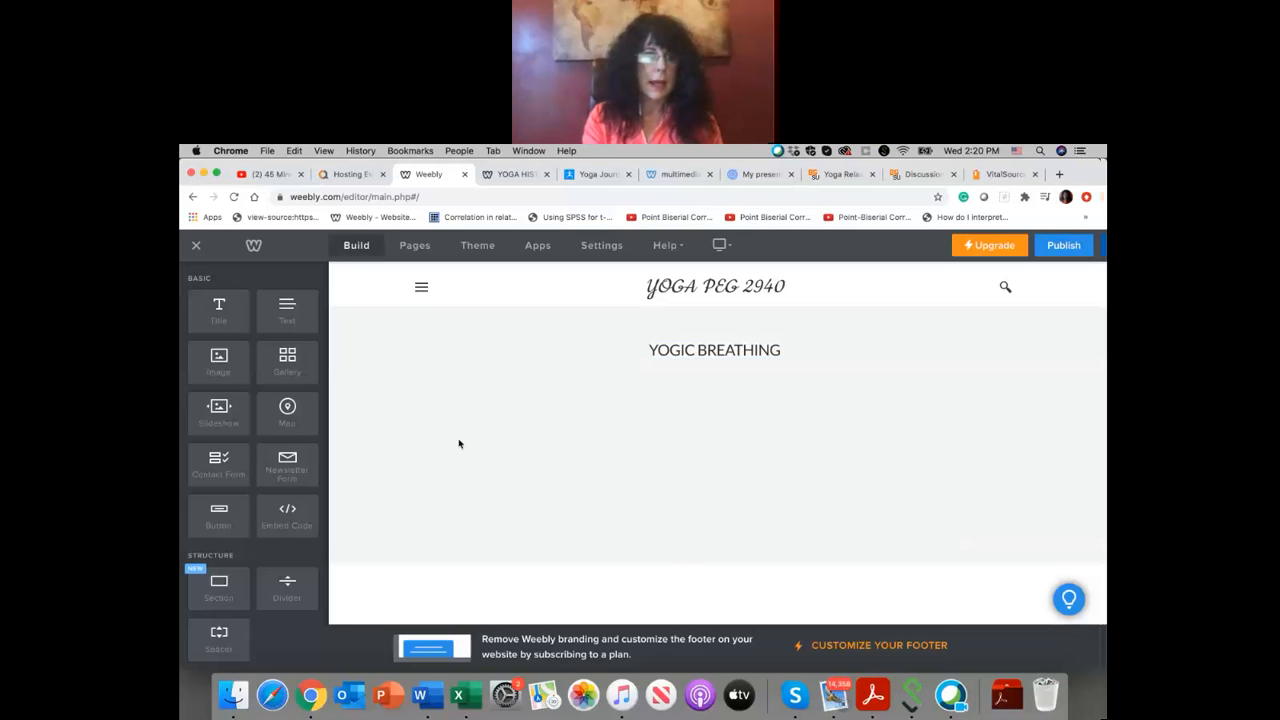
# Step: Insert a slideshow below the YOGIC BREATHING title and choose the Simple Slideshow style
pyautogui.scroll(-2, 220, 375)
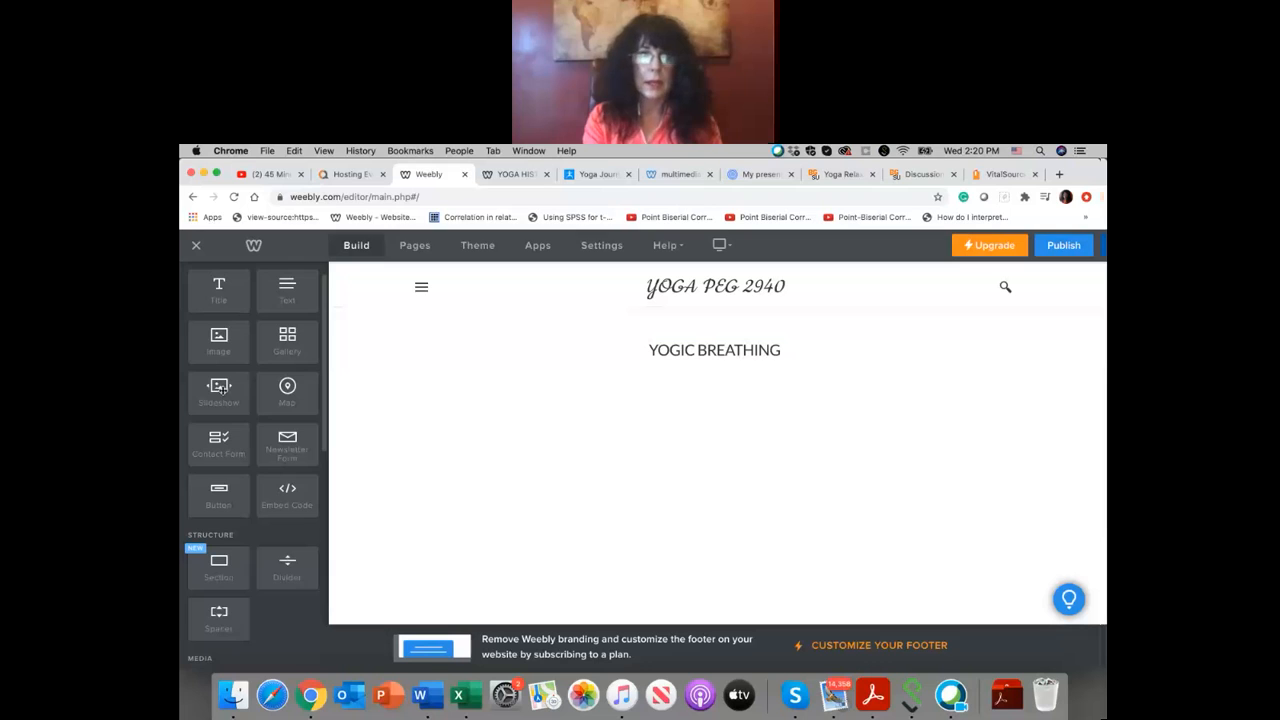
pyautogui.moveTo(217, 393); pyautogui.dragTo(751, 521)
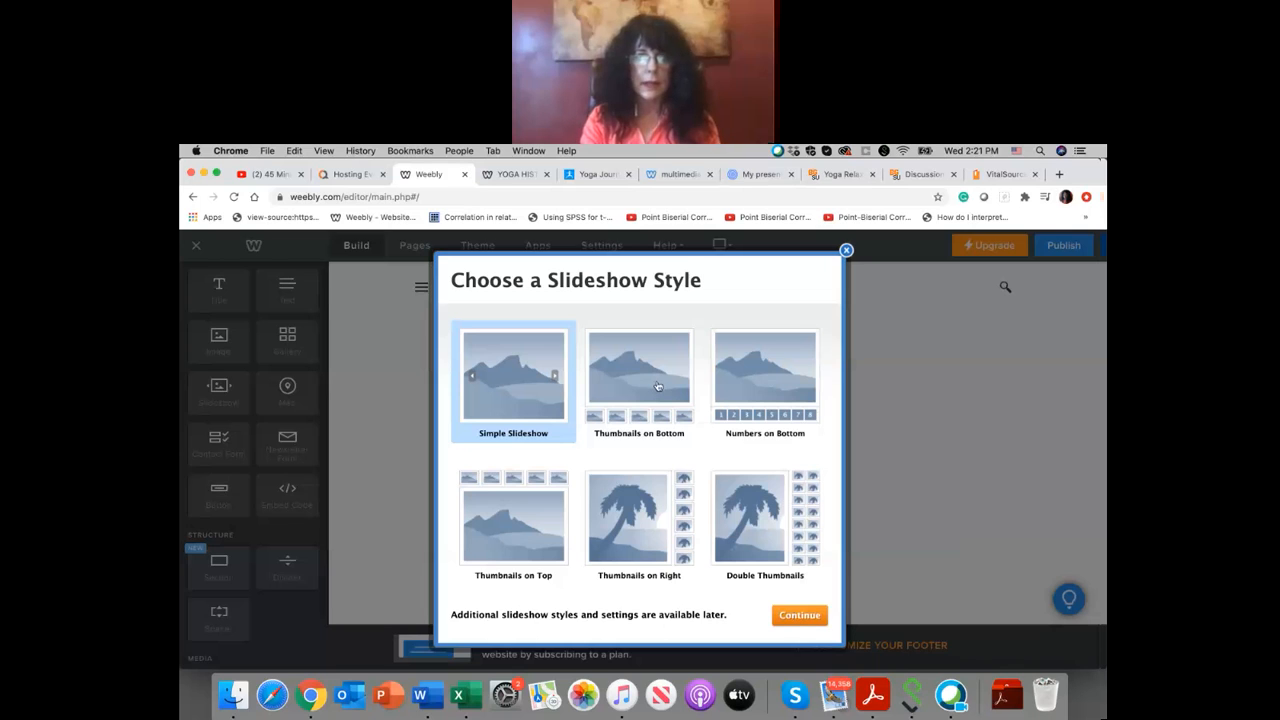
pyautogui.click(658, 386)
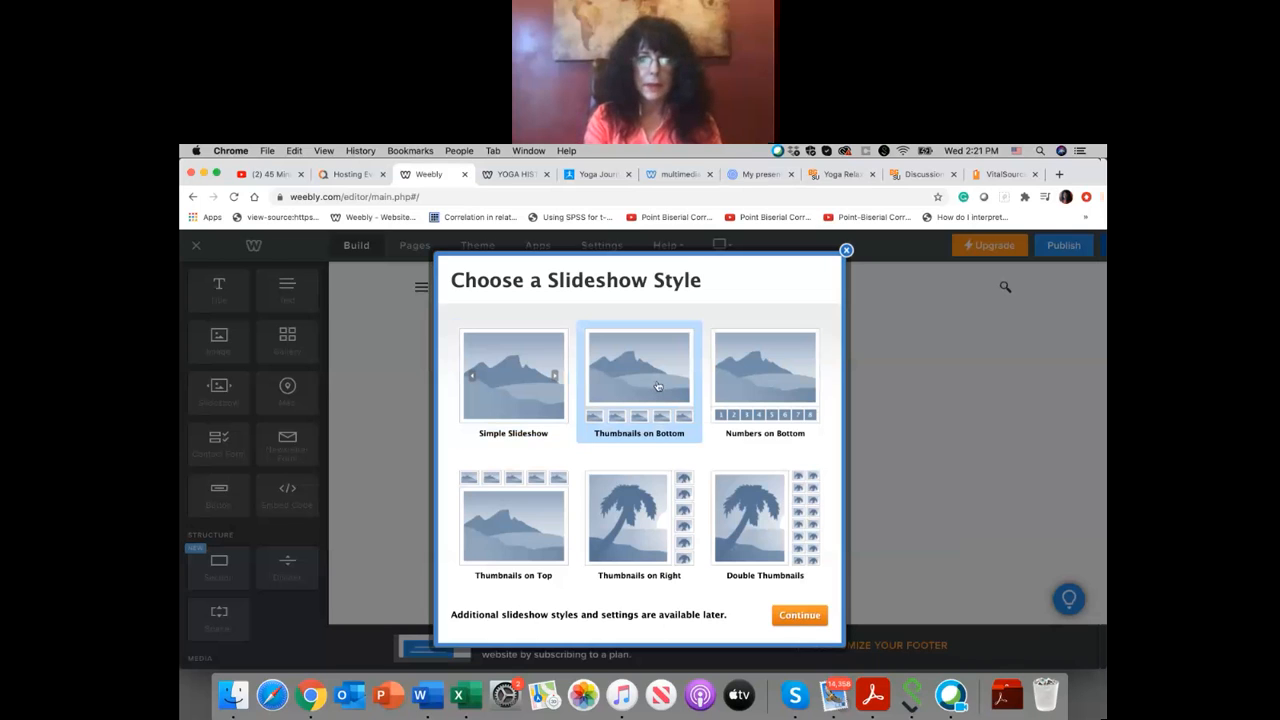
pyautogui.click(616, 491)
pyautogui.click(519, 394)
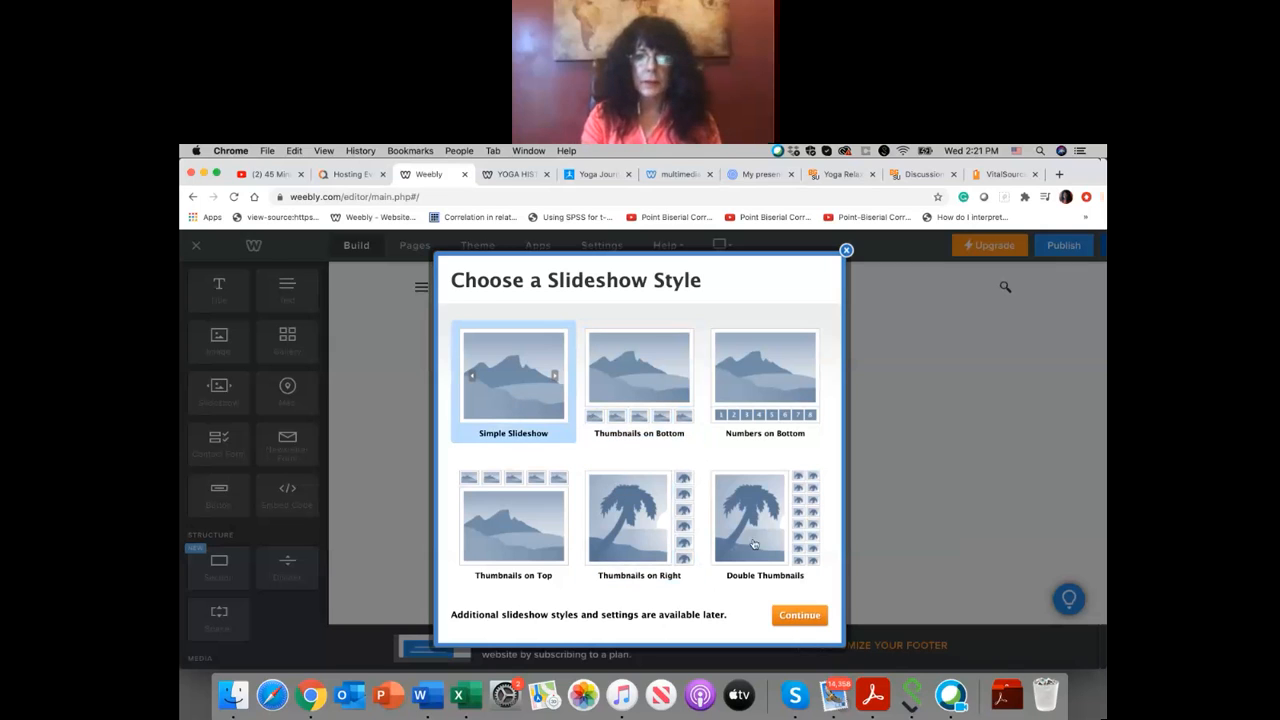
pyautogui.click(799, 616)
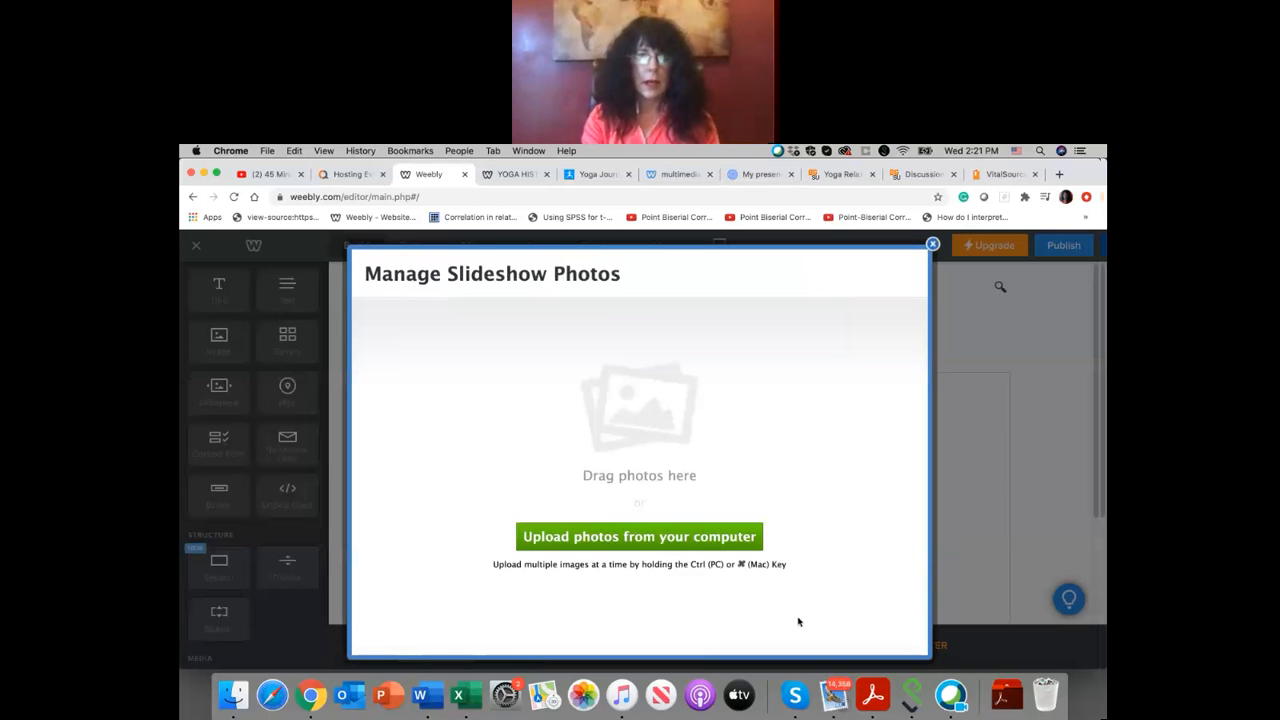
# Step: Search the computer for "YOGIC B", upload all ten yogic breathing page images to the slideshow, and save it
pyautogui.click(687, 541)
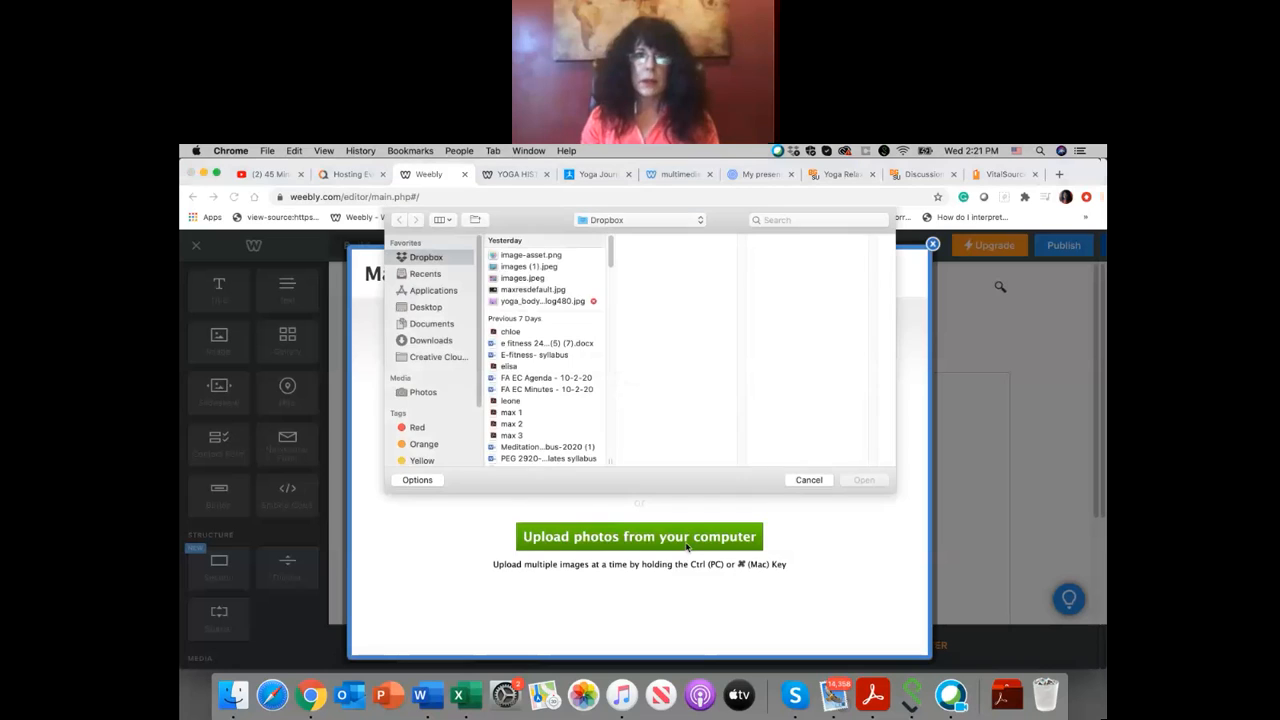
pyautogui.click(764, 221)
pyautogui.write('yOGIC')
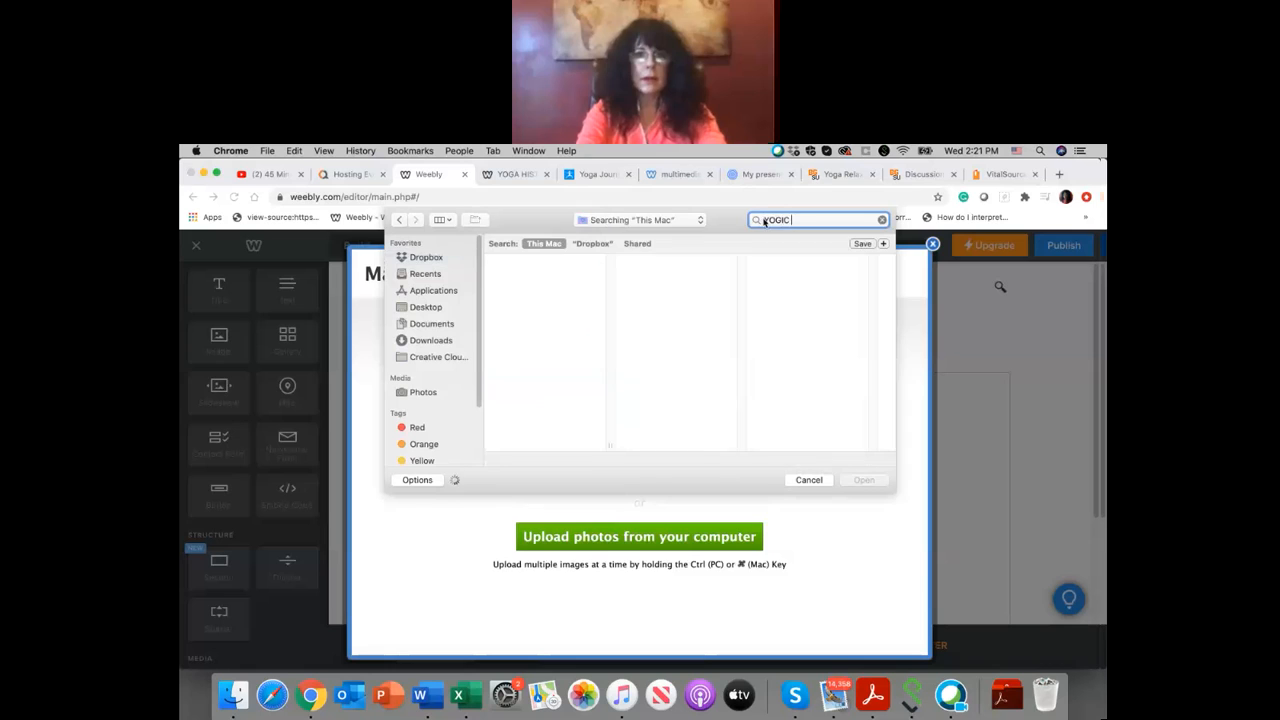
pyautogui.write(' B')
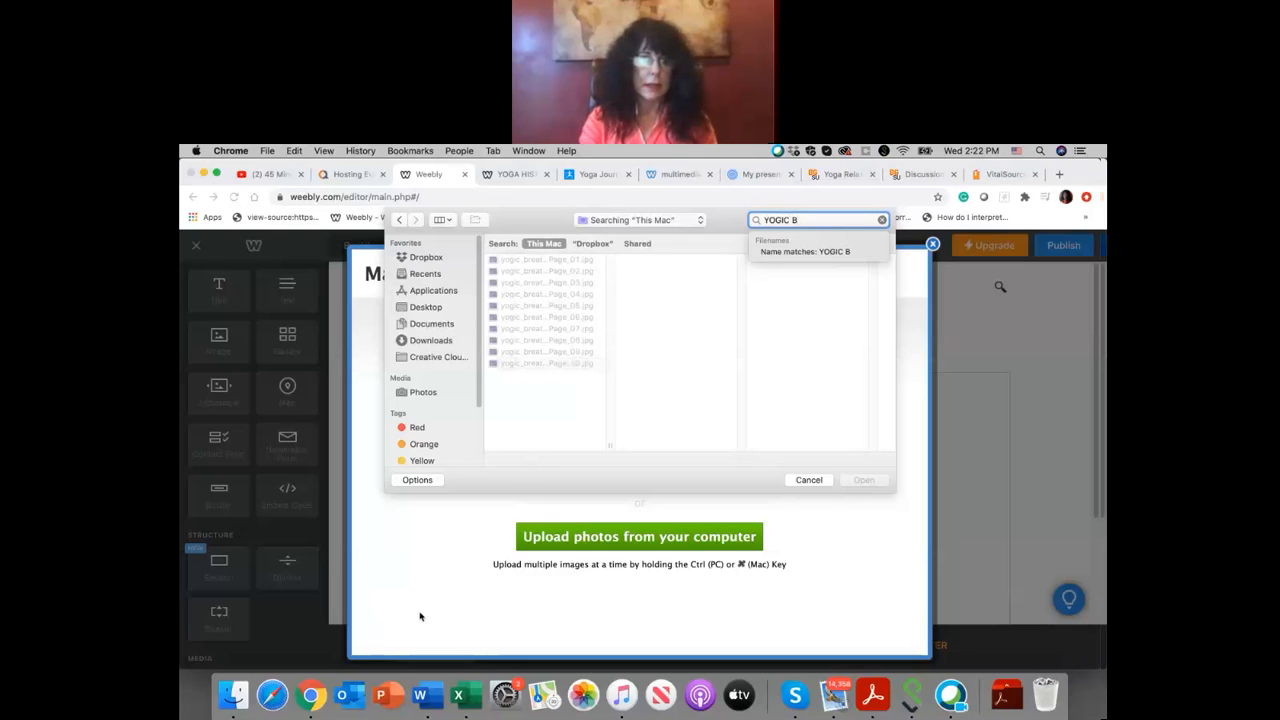
pyautogui.moveTo(597, 262); pyautogui.dragTo(594, 429)
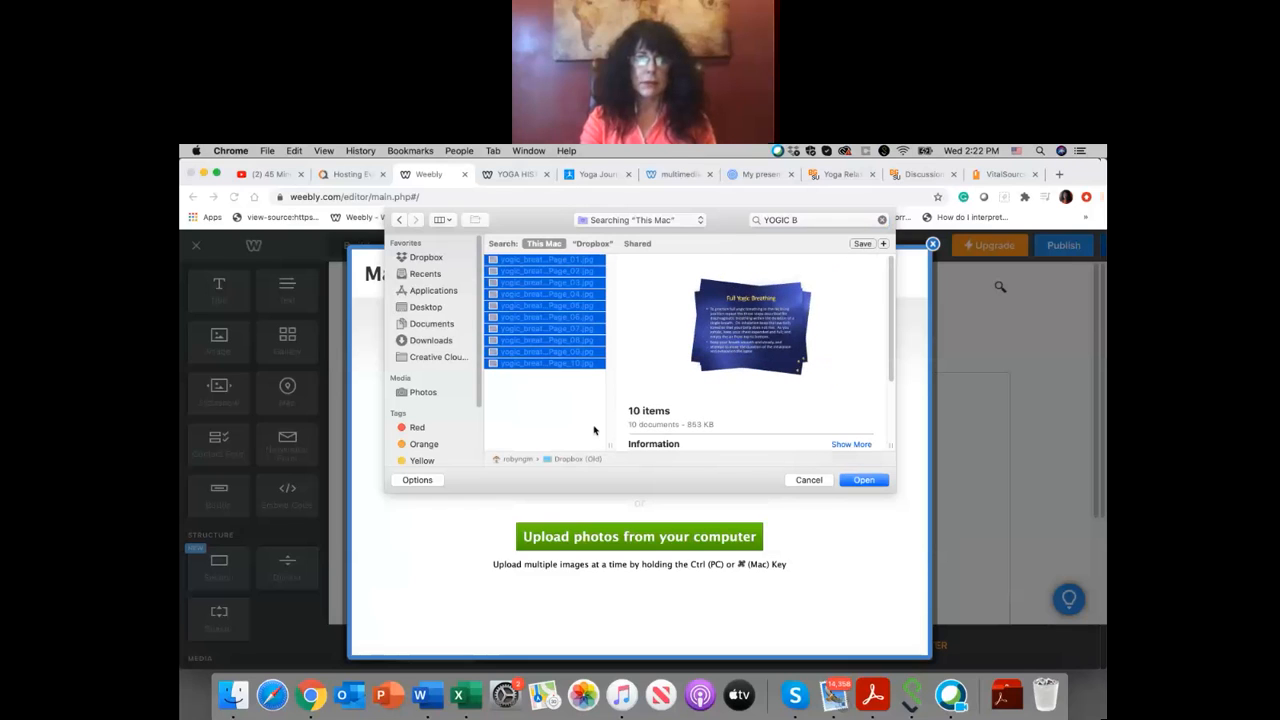
pyautogui.click(866, 480)
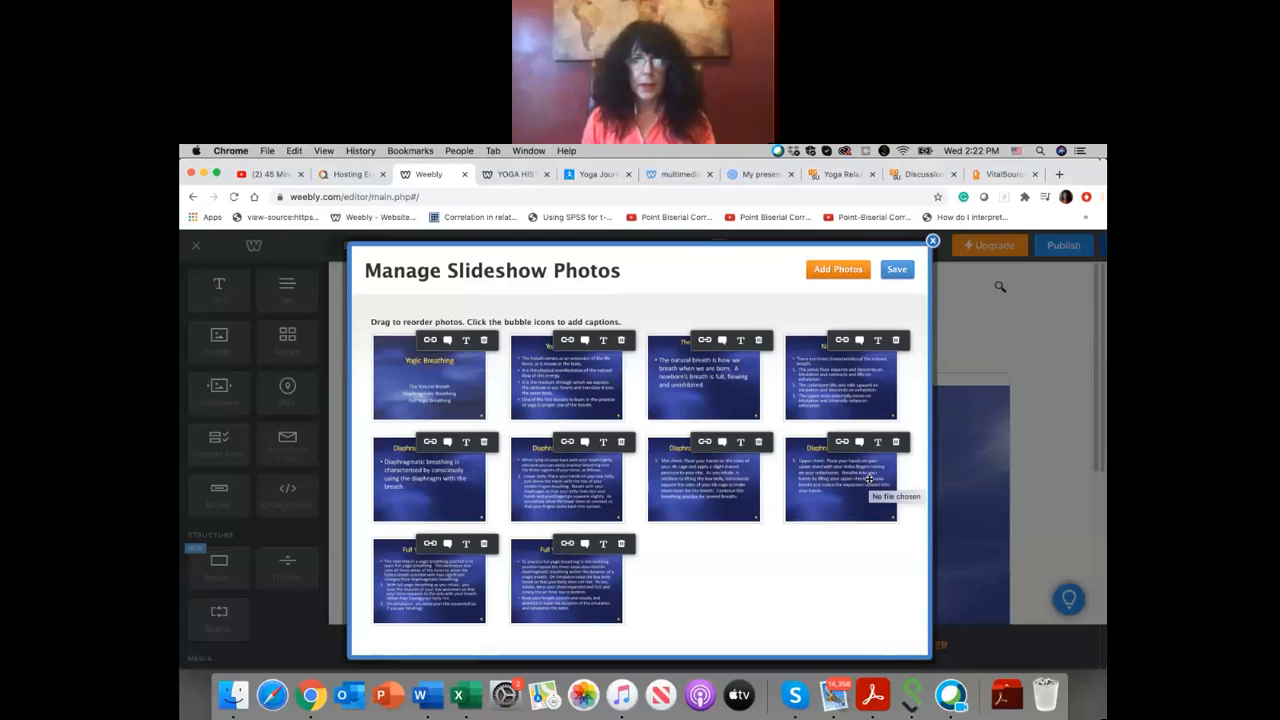
pyautogui.click(907, 274)
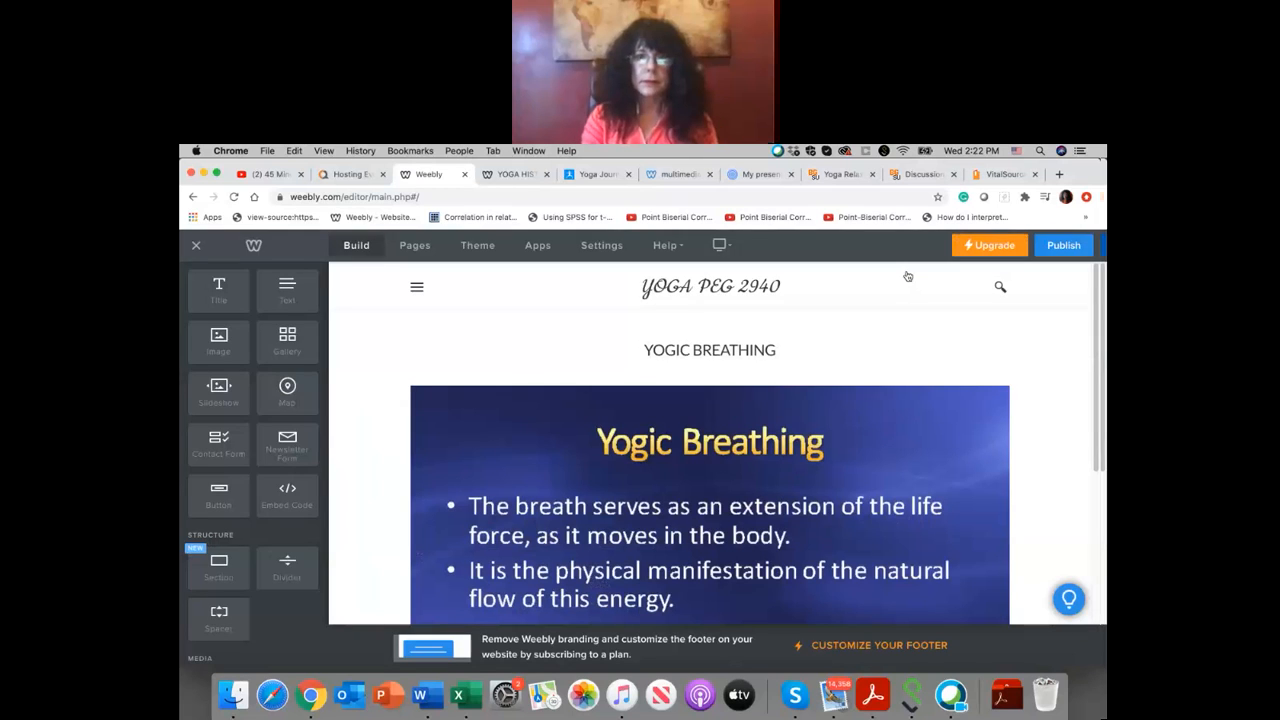
# Step: Look over the new slideshow on the YOGIC BREATHING page while its slides advance
pyautogui.scroll(-2, 868, 452)
pyautogui.scroll(-5, 868, 452)
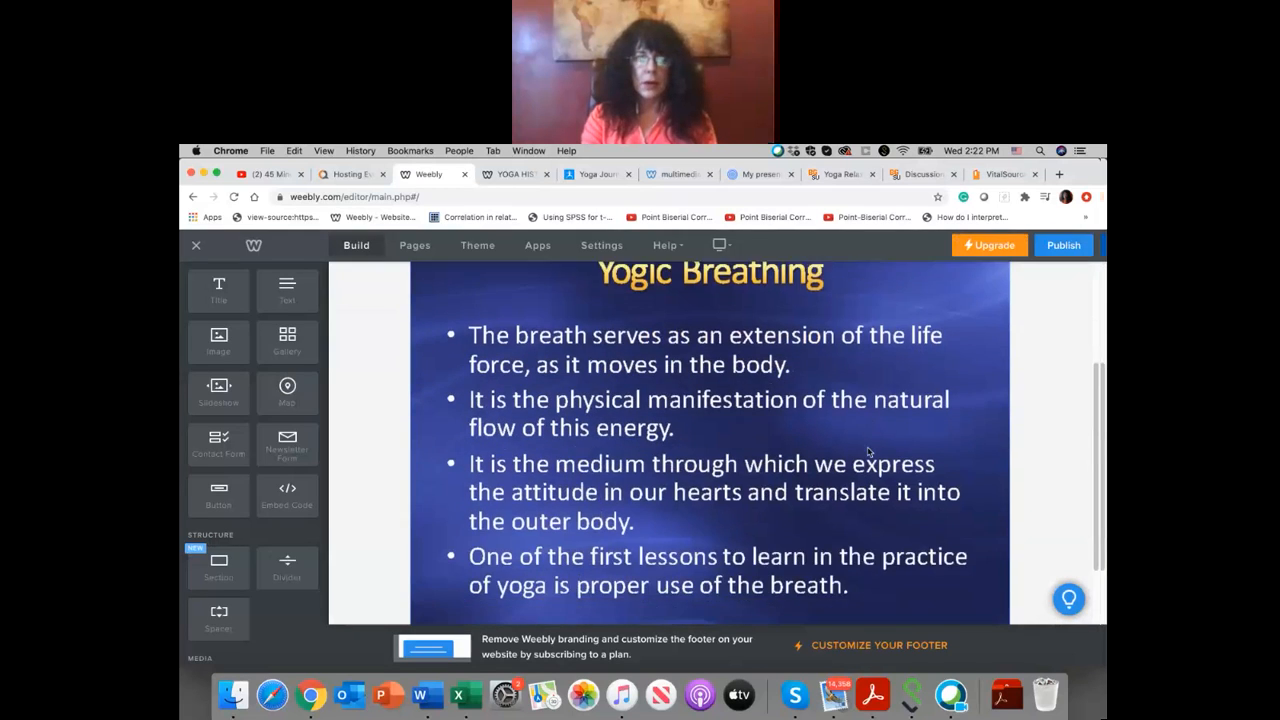
pyautogui.scroll(3, 868, 452)
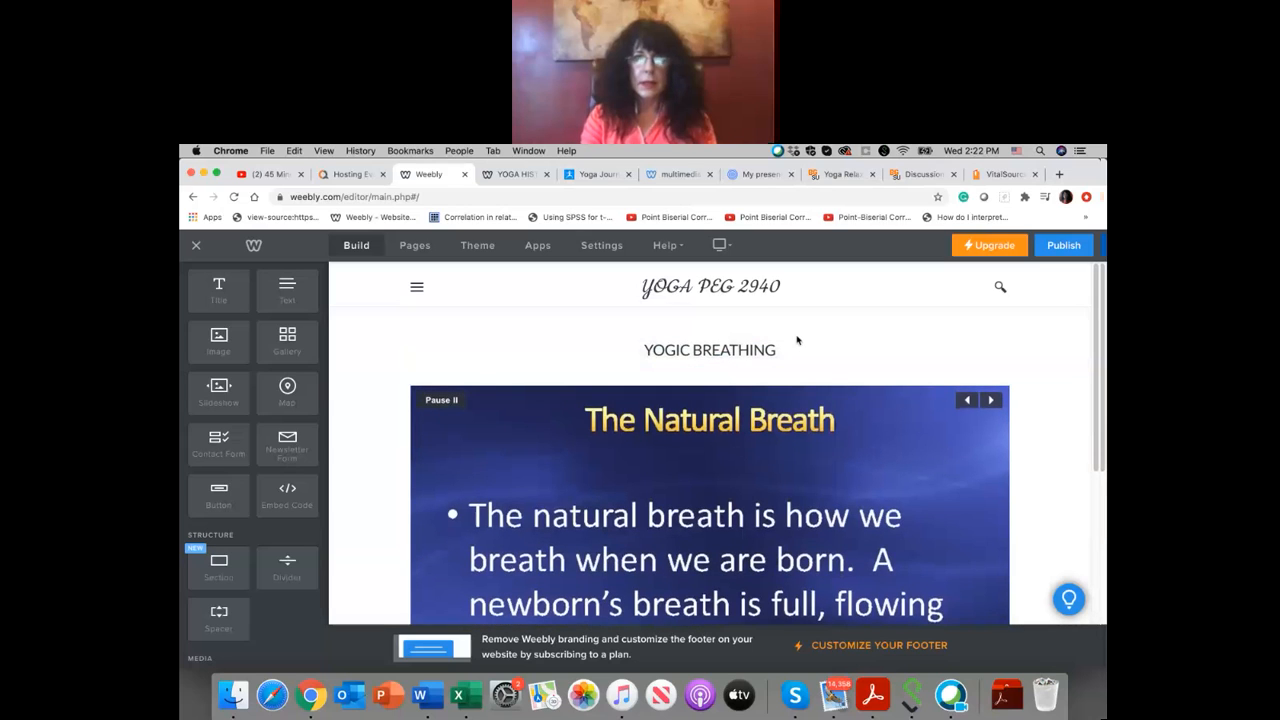
pyautogui.scroll(-3, 797, 340)
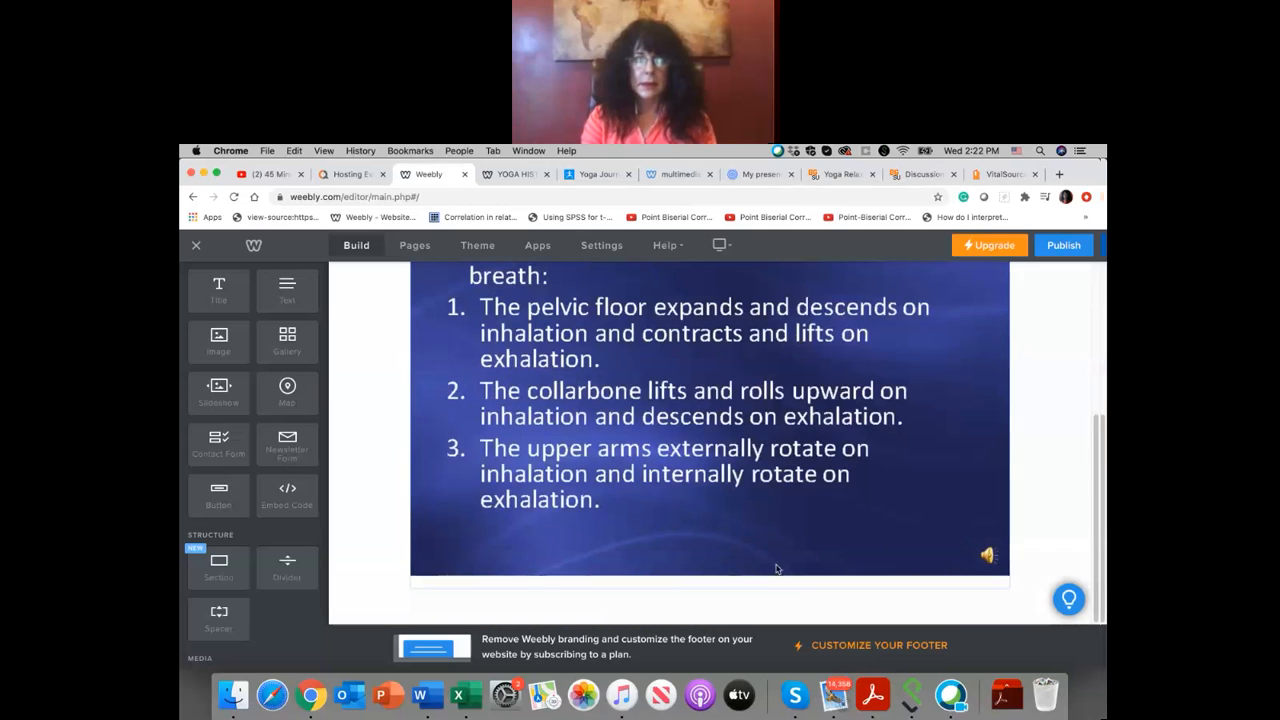
pyautogui.scroll(3, 770, 611)
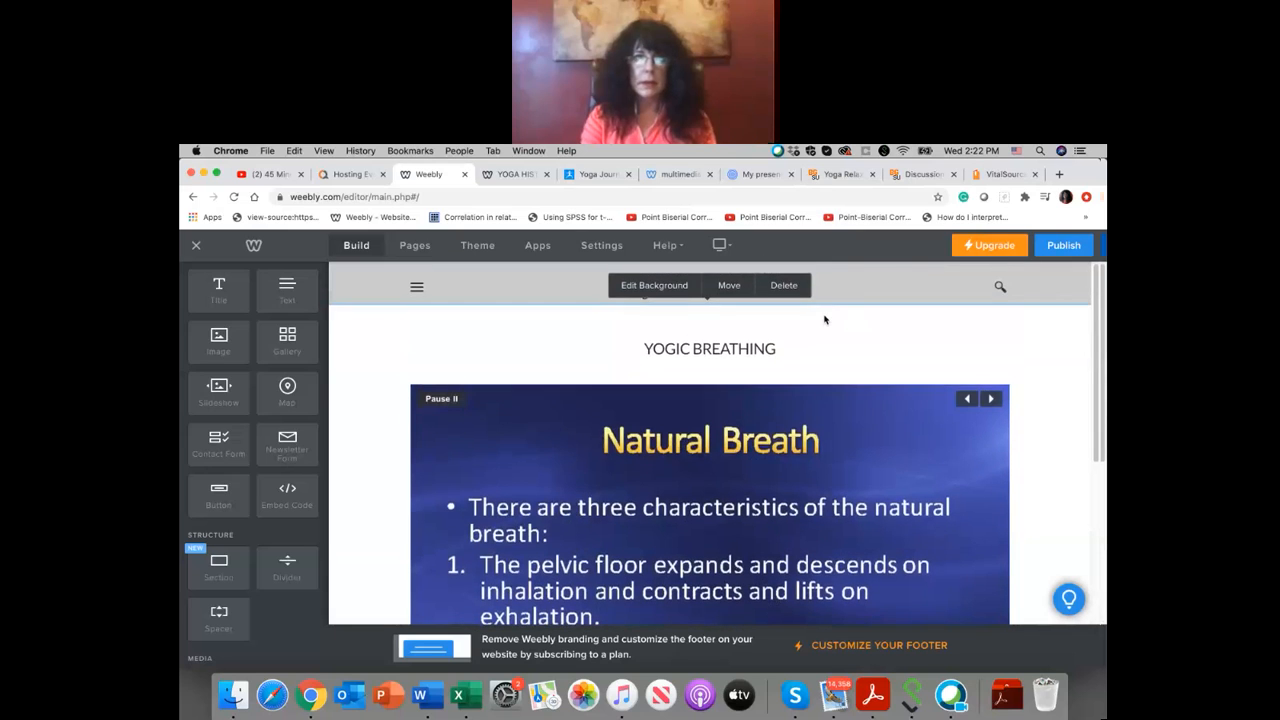
pyautogui.scroll(-1, 824, 322)
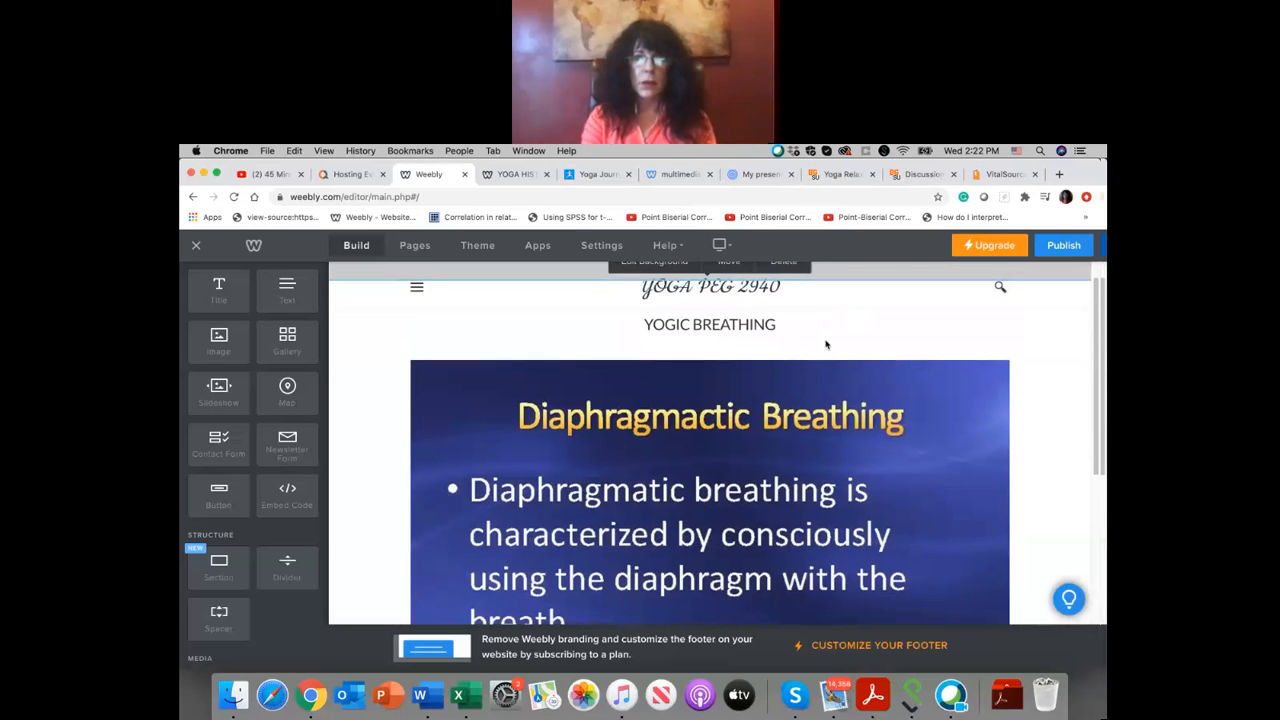
# Step: Delete the existing slideshow below the YOGIC BREATHING title
pyautogui.scroll(1, 826, 344)
pyautogui.scroll(-1, 837, 472)
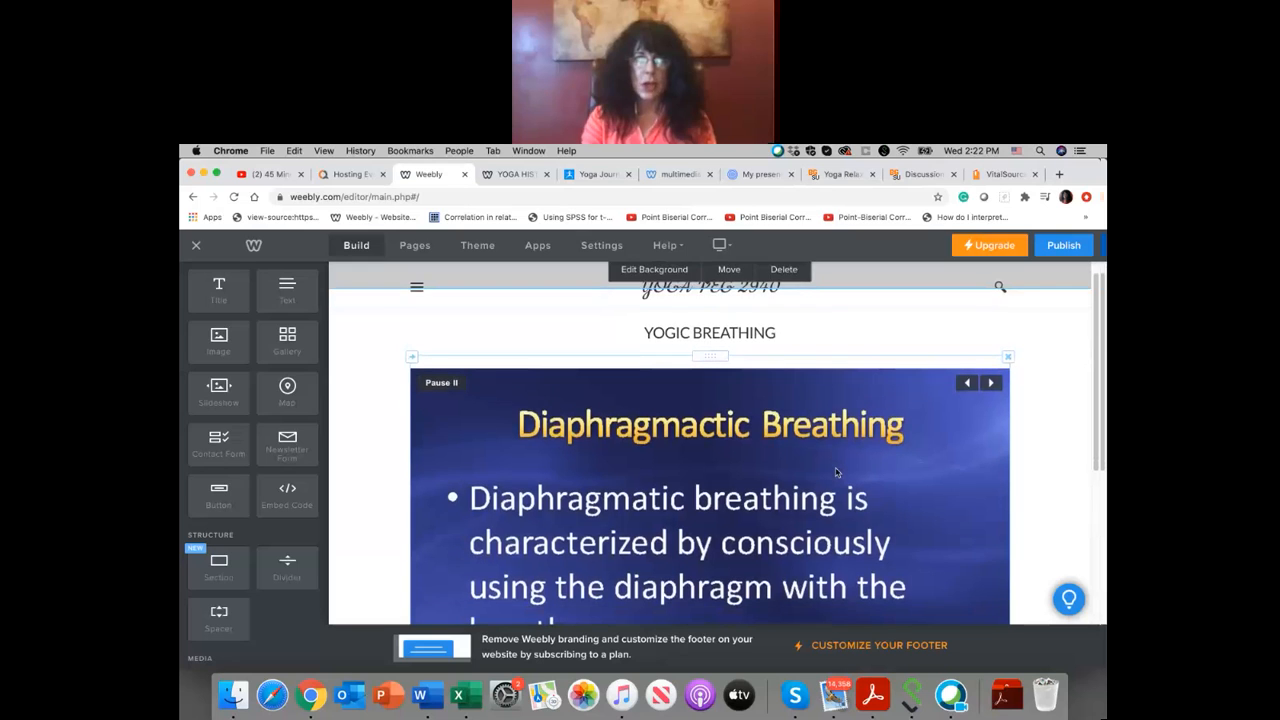
pyautogui.scroll(-5, 837, 472)
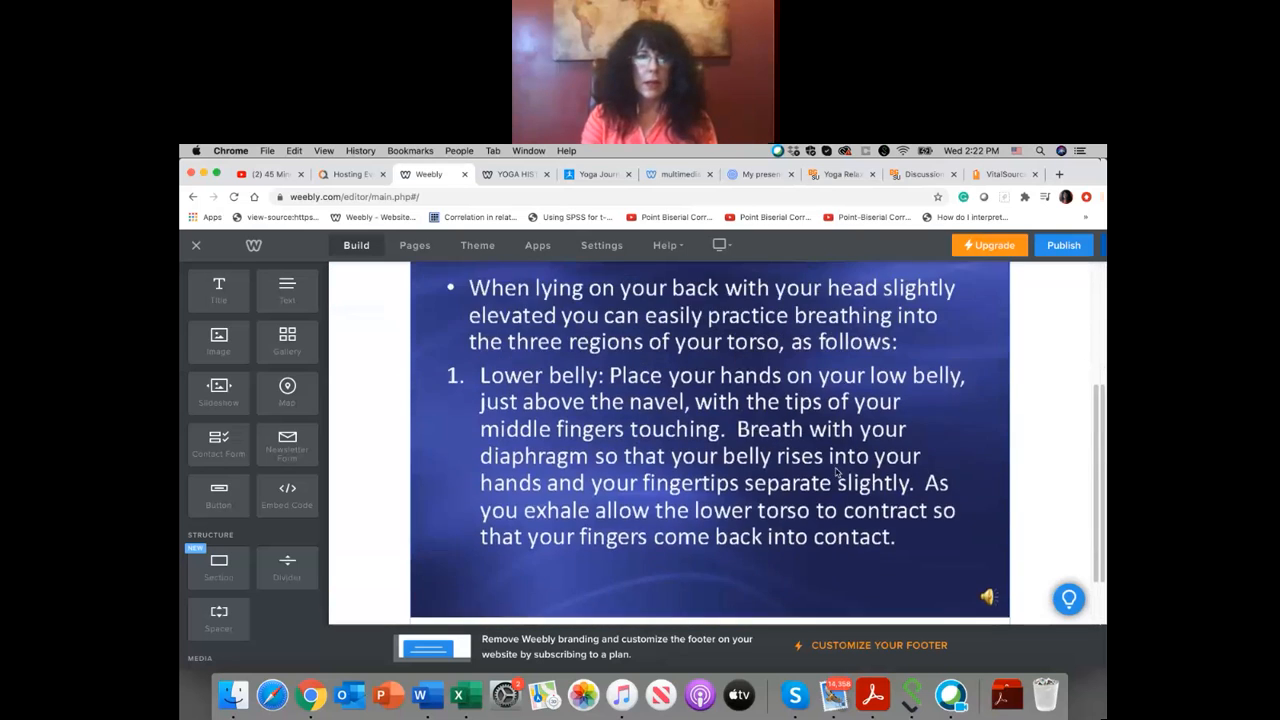
pyautogui.scroll(5, 837, 472)
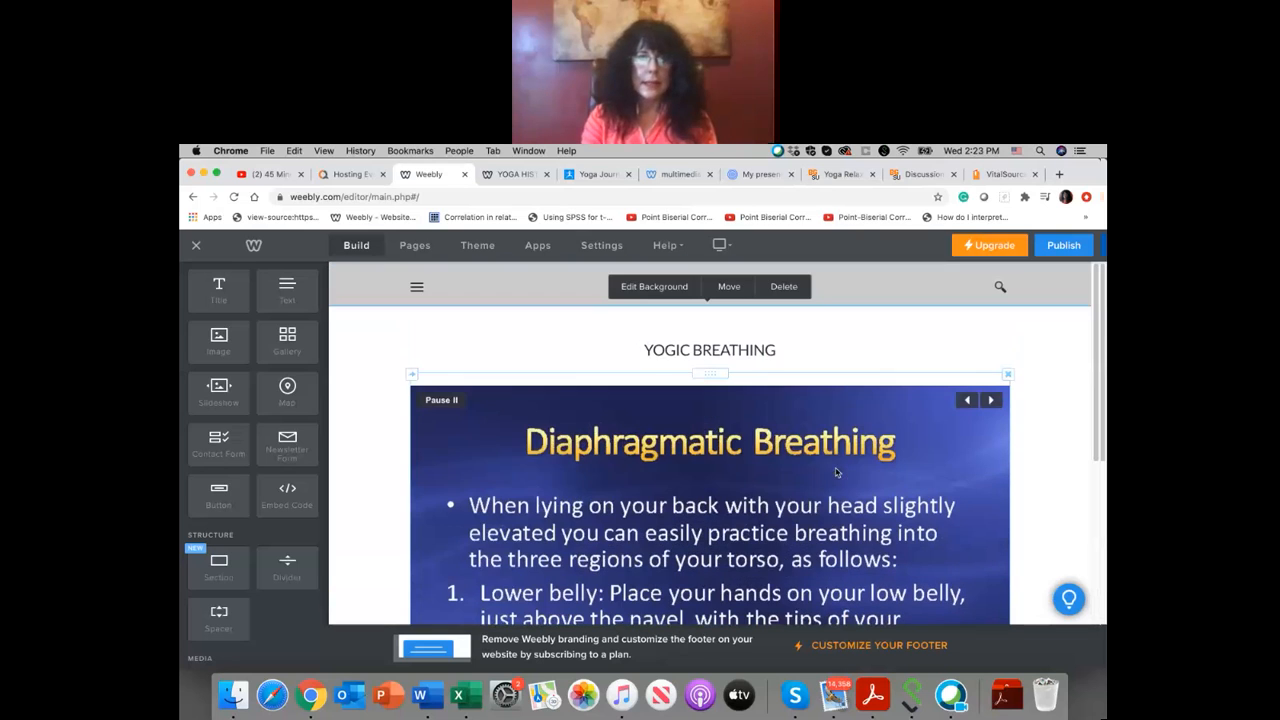
pyautogui.click(1007, 375)
pyautogui.click(985, 343)
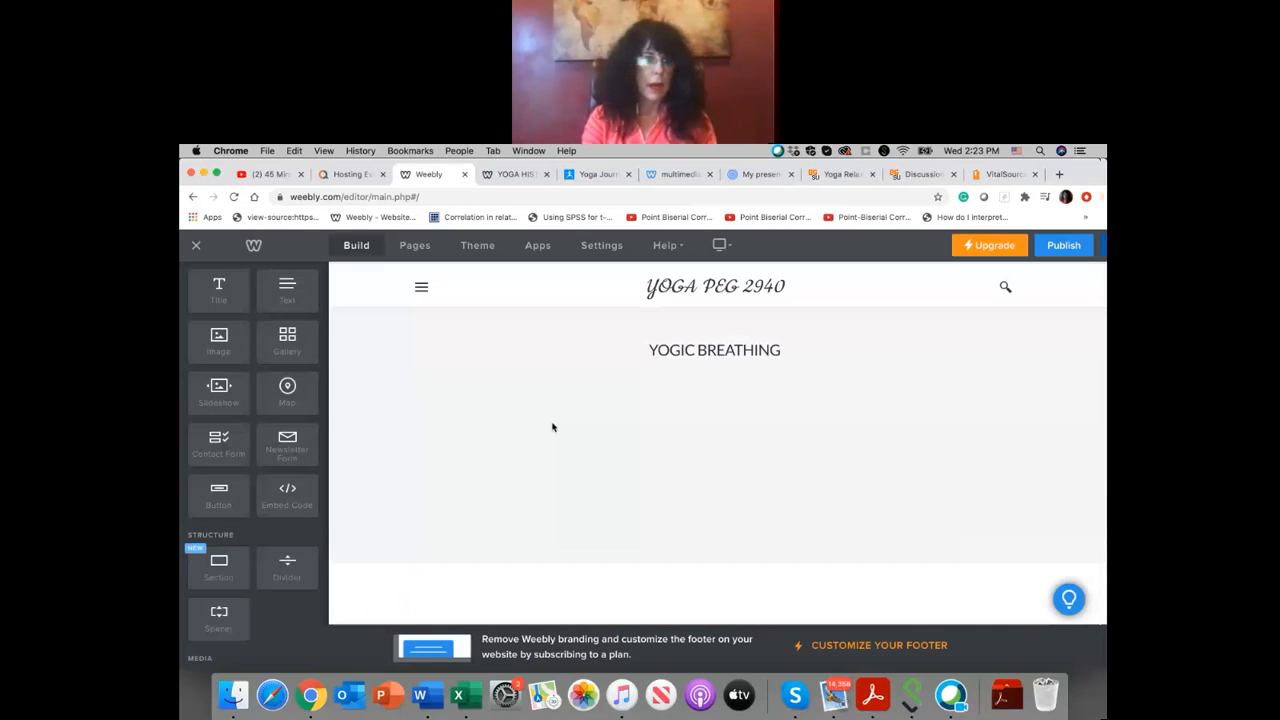
# Step: Insert a new slideshow below the YOGIC BREATHING title, using the Thumbnails on Bottom style
pyautogui.moveTo(223, 401); pyautogui.dragTo(748, 478)
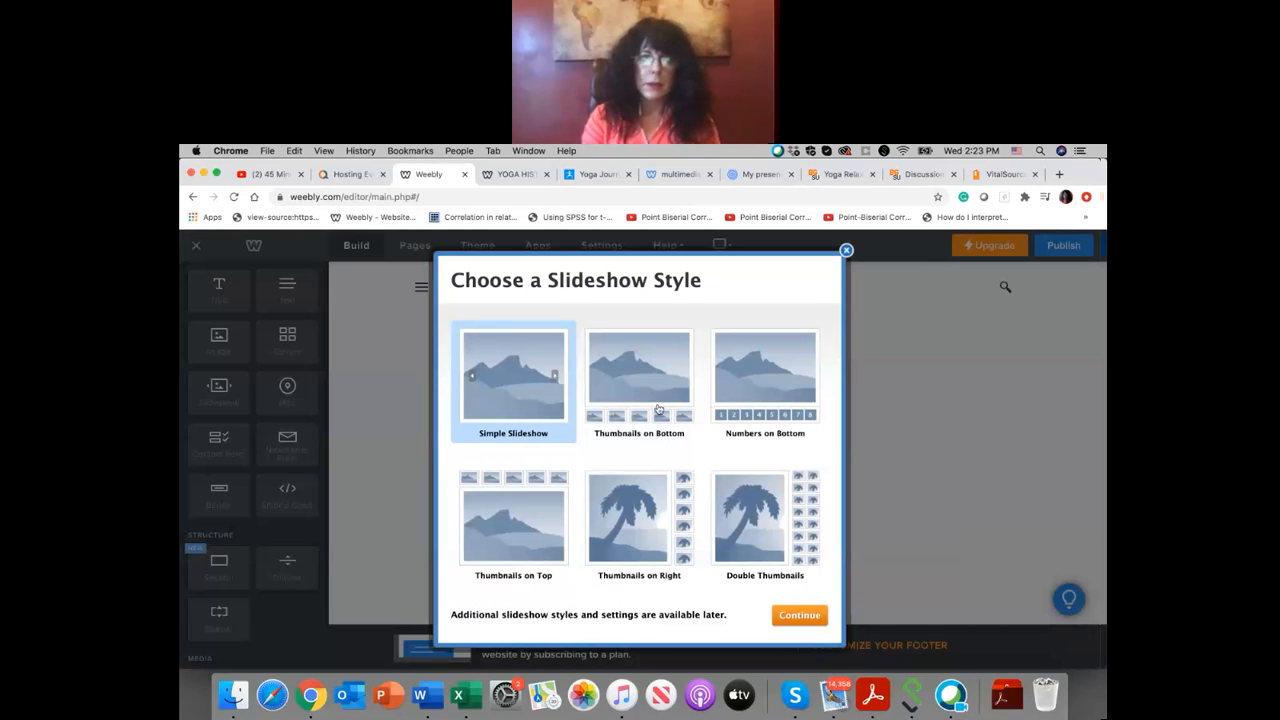
pyautogui.click(658, 409)
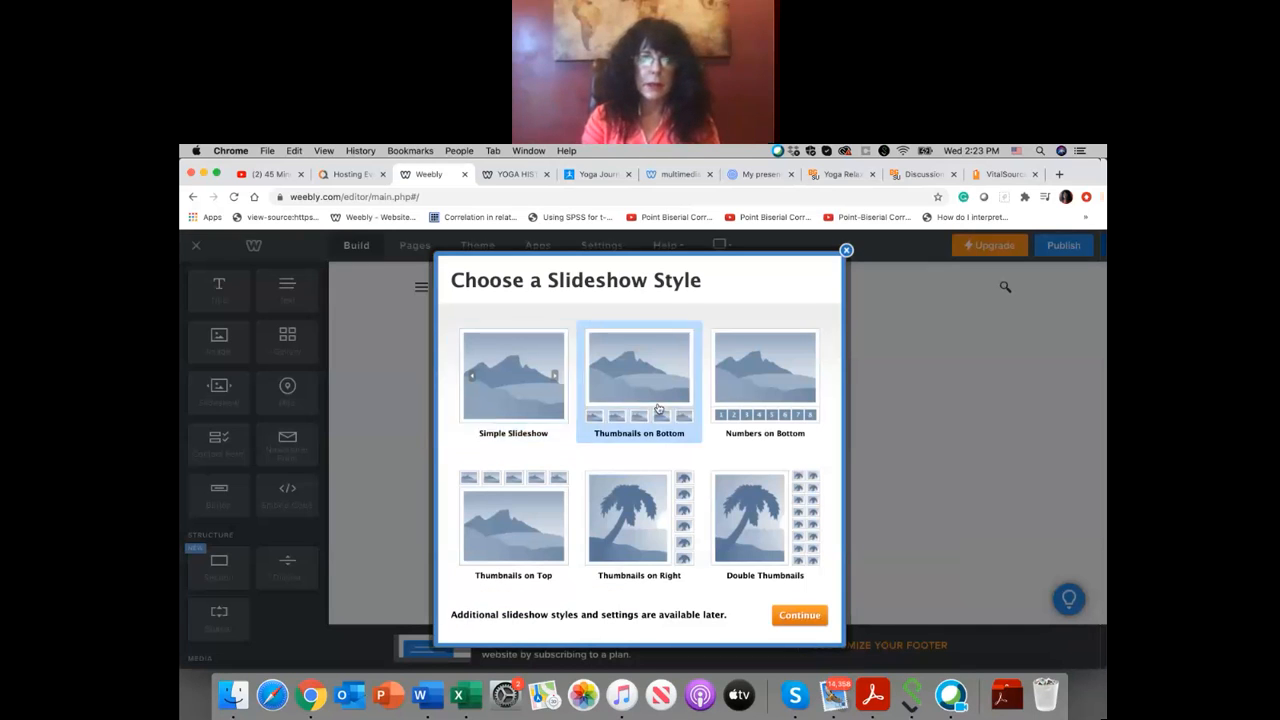
pyautogui.click(808, 616)
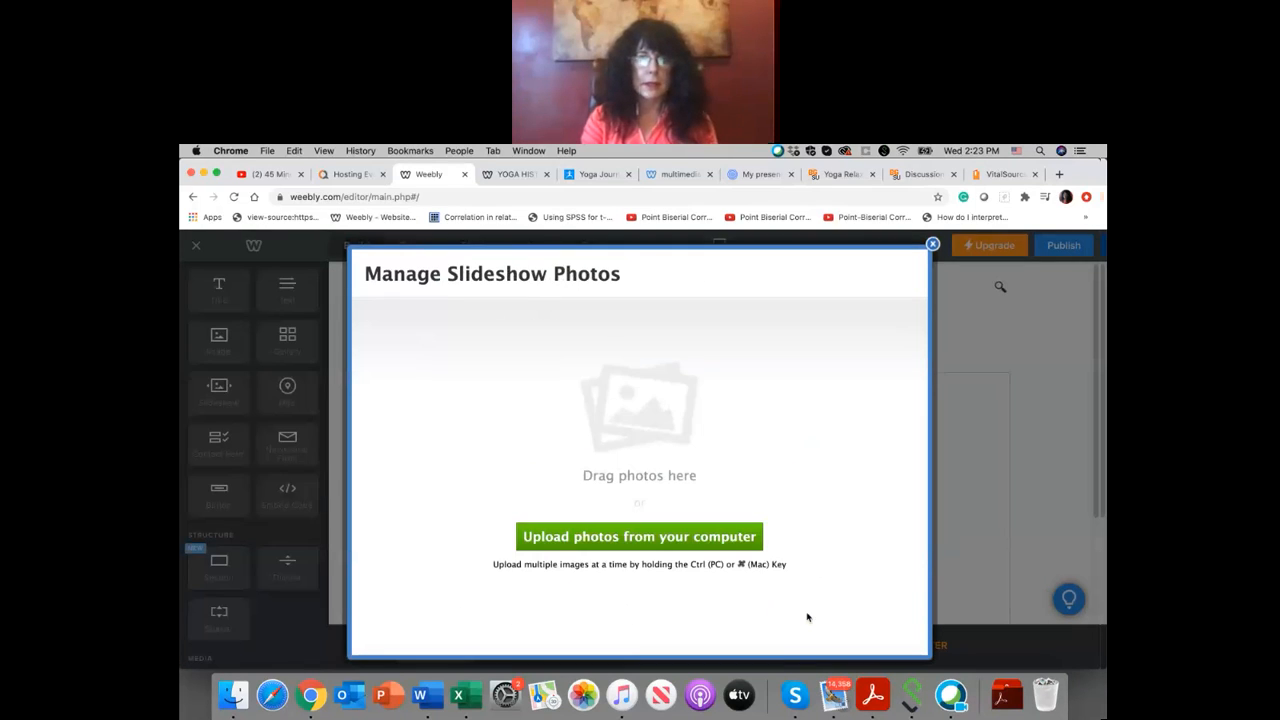
# Step: Search the computer for "YOGIC", upload all ten yogic breathing page images to the slideshow, and save it
pyautogui.click(648, 538)
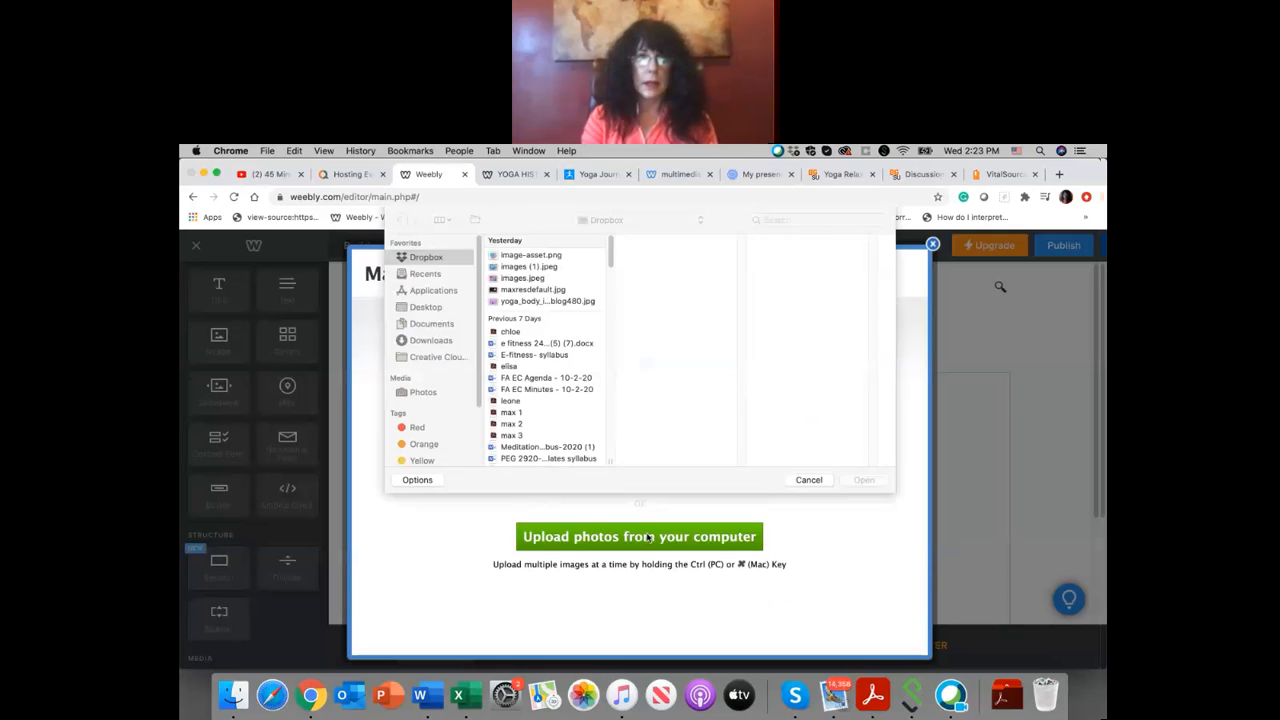
pyautogui.click(763, 221)
pyautogui.write('YOG')
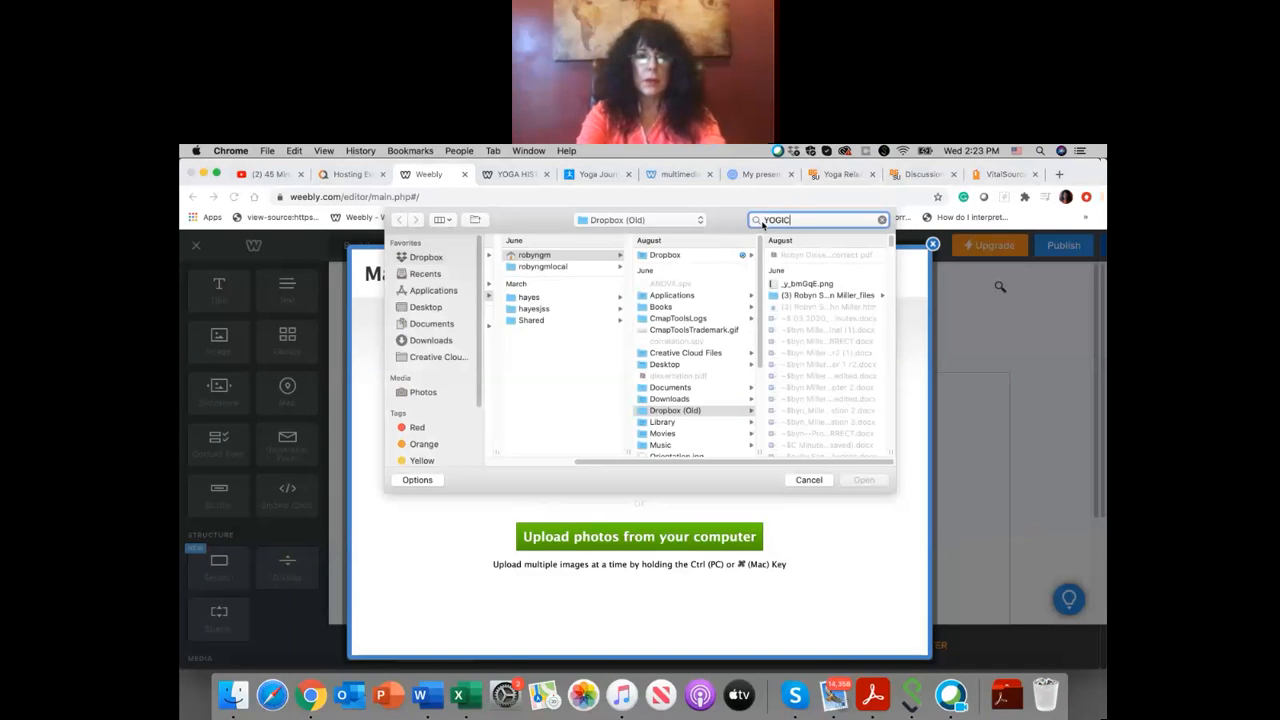
pyautogui.write('IC')
pyautogui.press('Return')
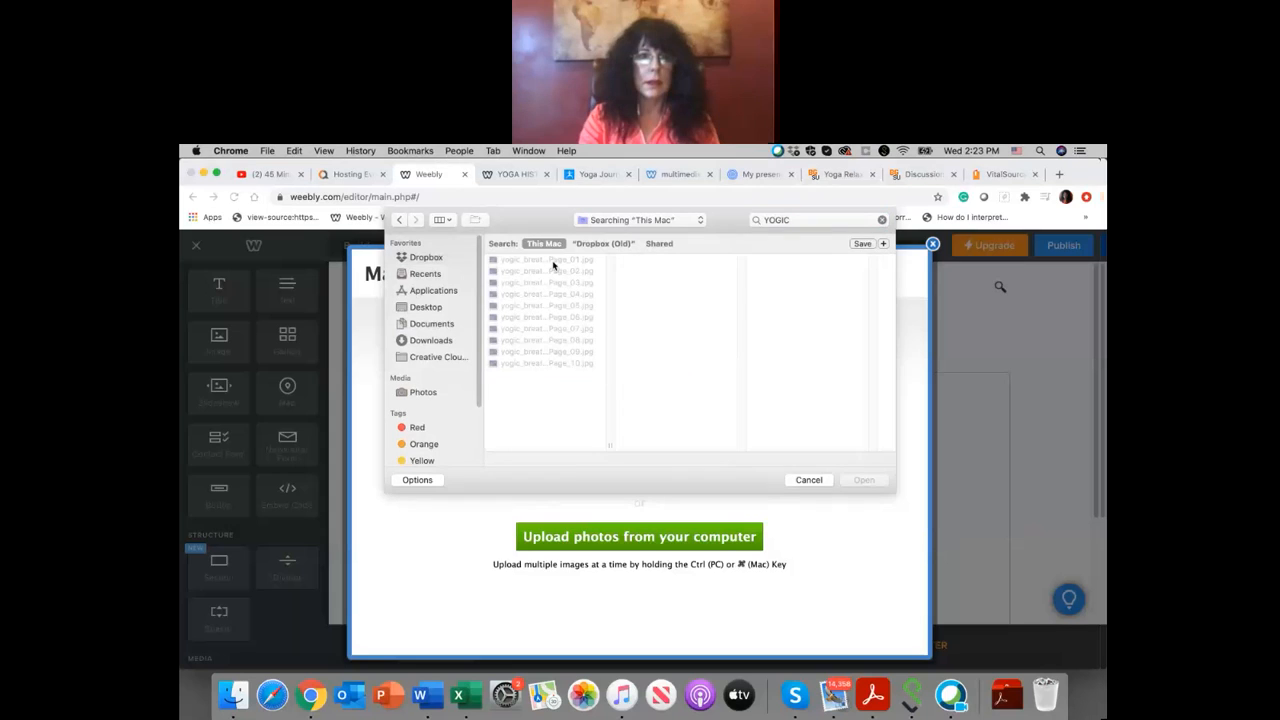
pyautogui.moveTo(553, 262); pyautogui.dragTo(552, 317)
pyautogui.press('super+a')
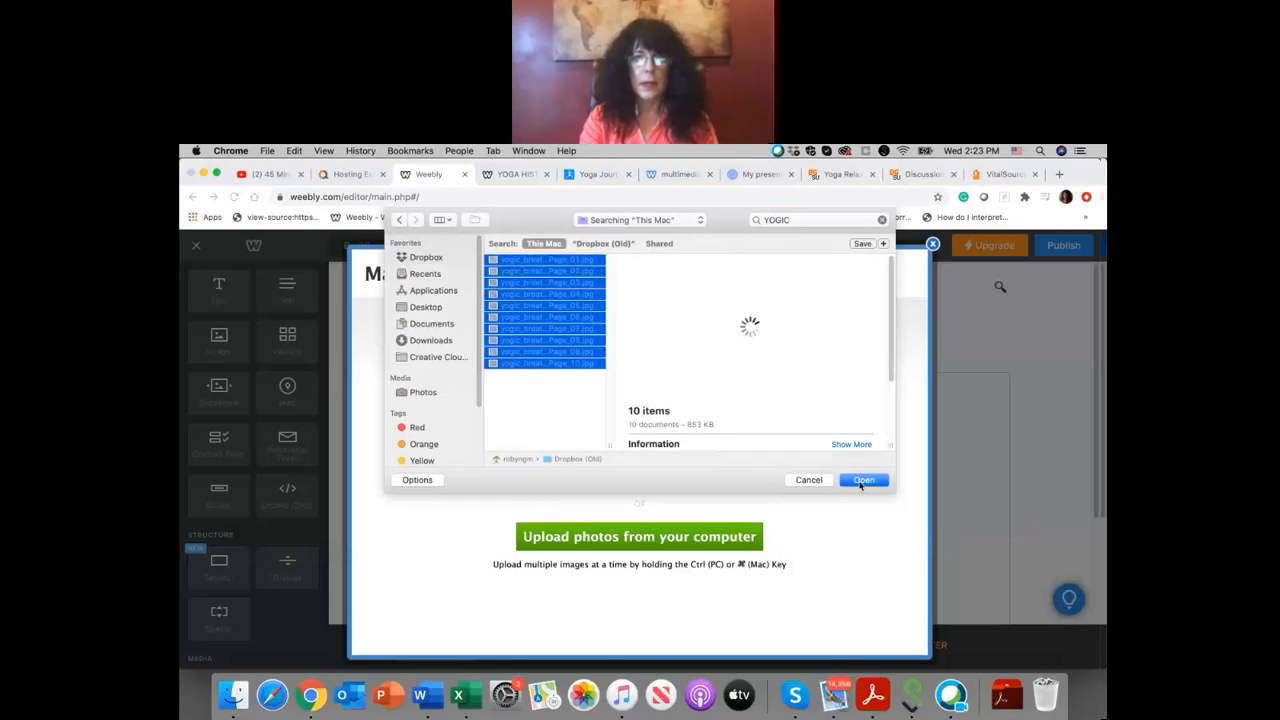
pyautogui.click(862, 481)
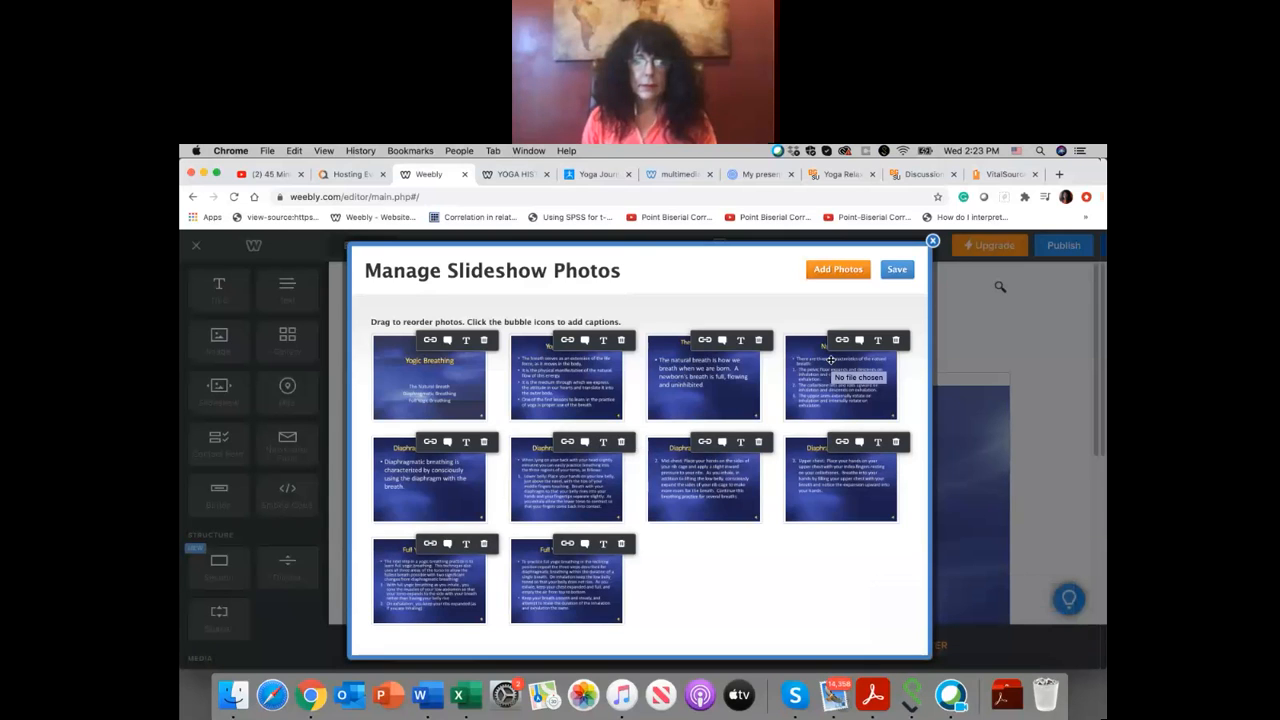
pyautogui.click(896, 270)
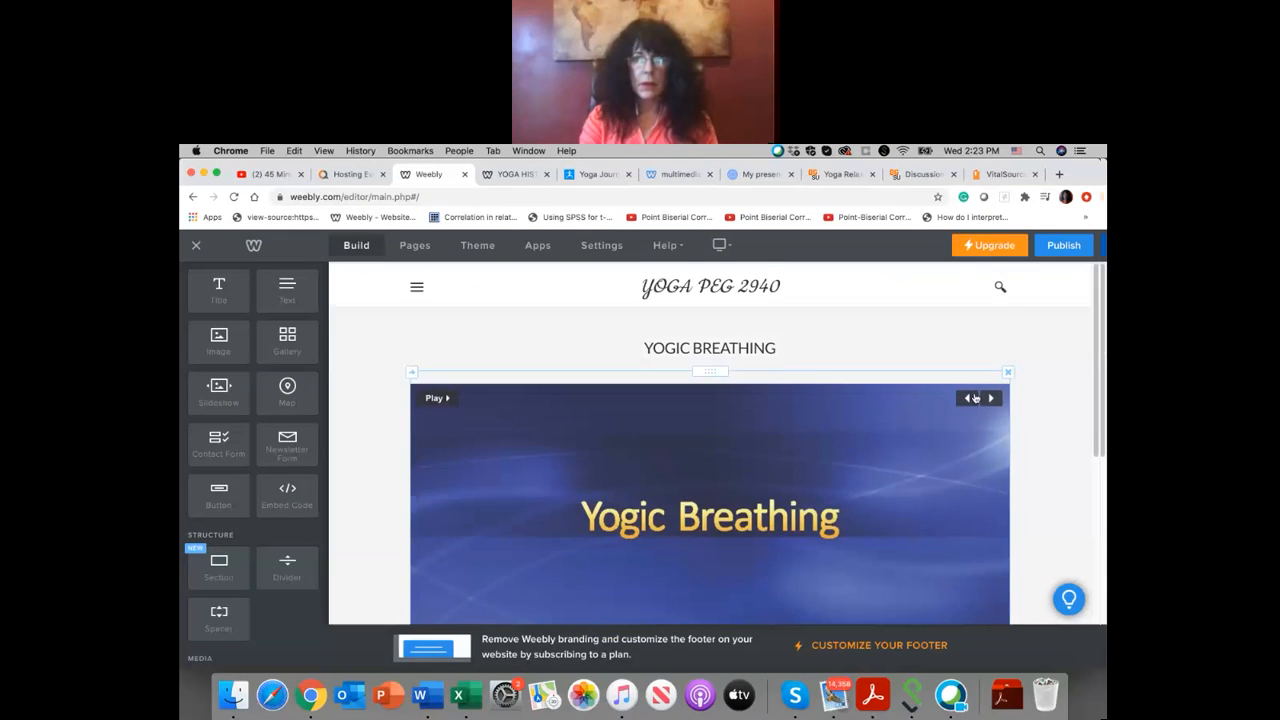
# Step: Set the background colour of the section holding the title and slideshow to blue #305fb2
pyautogui.click(975, 399)
pyautogui.scroll(-4, 737, 487)
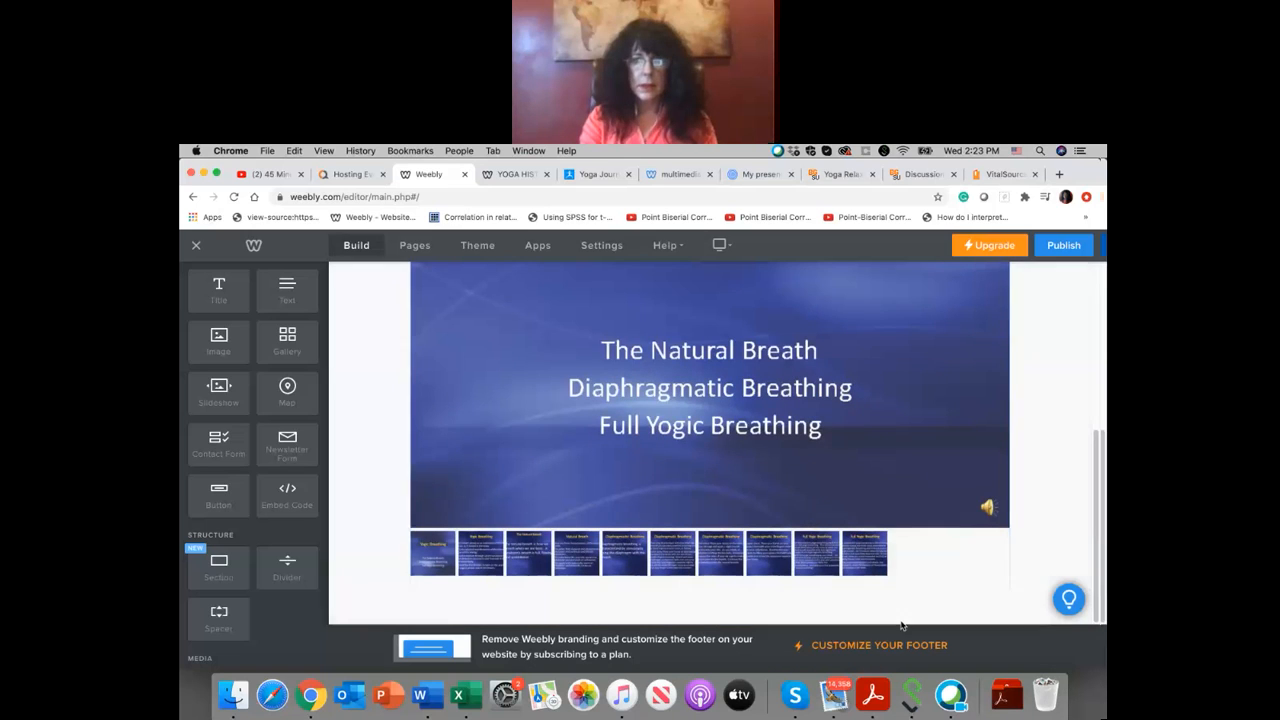
pyautogui.scroll(5, 901, 616)
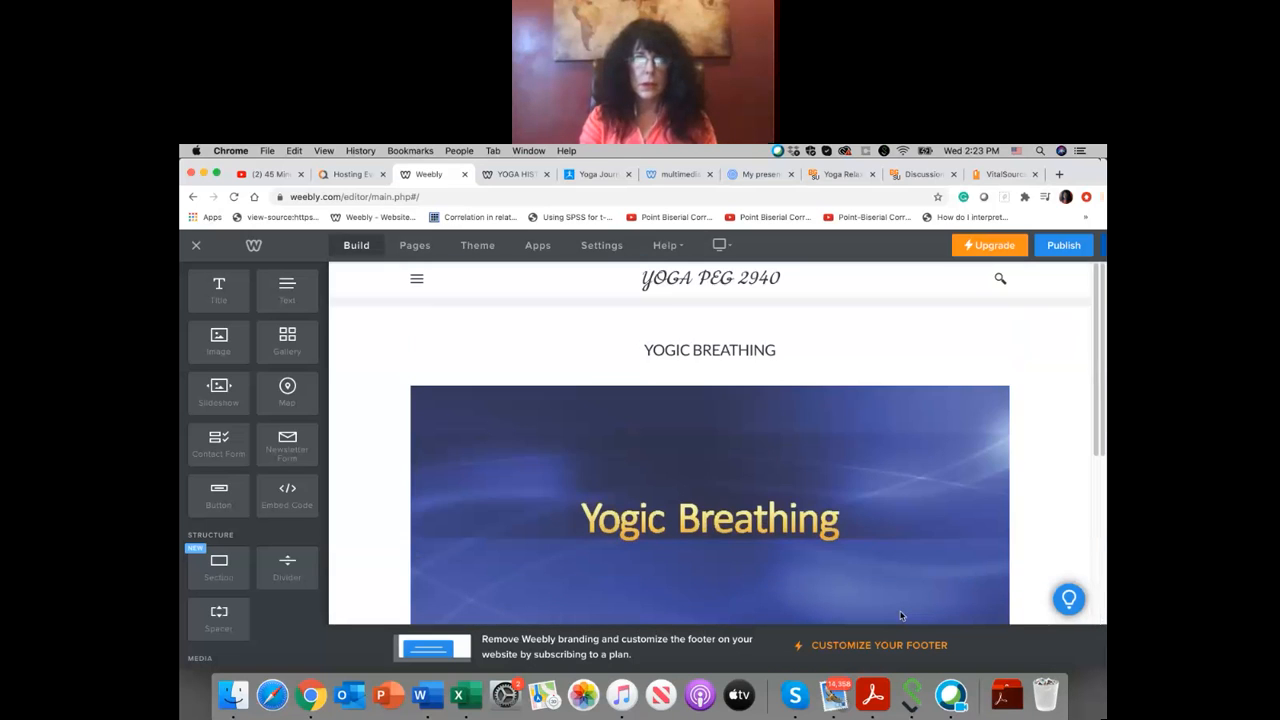
pyautogui.click(856, 325)
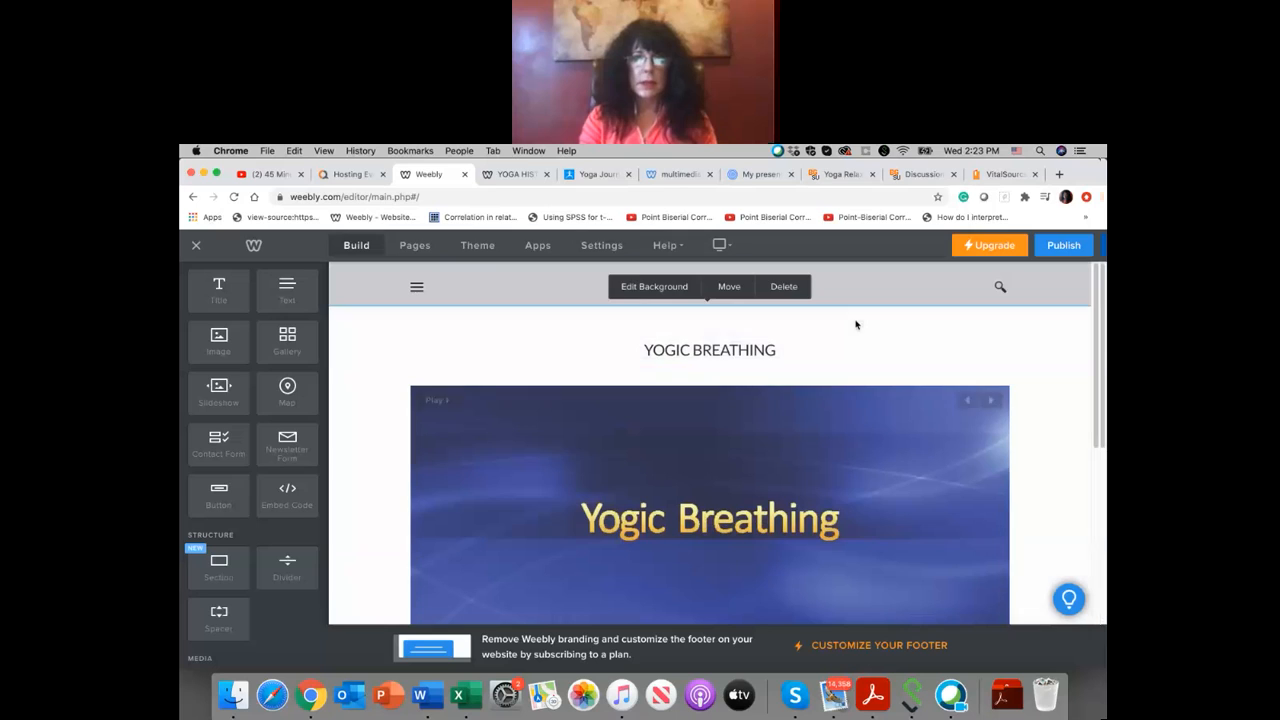
pyautogui.click(642, 290)
pyautogui.click(671, 341)
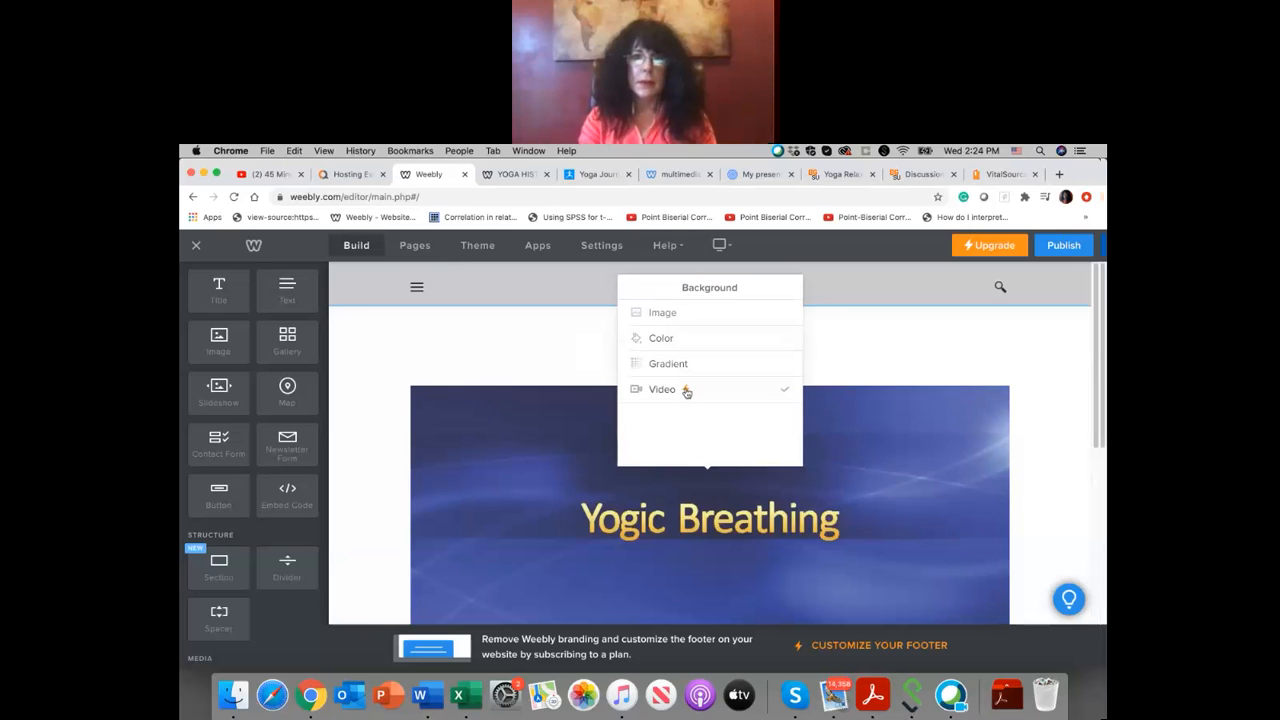
pyautogui.click(674, 340)
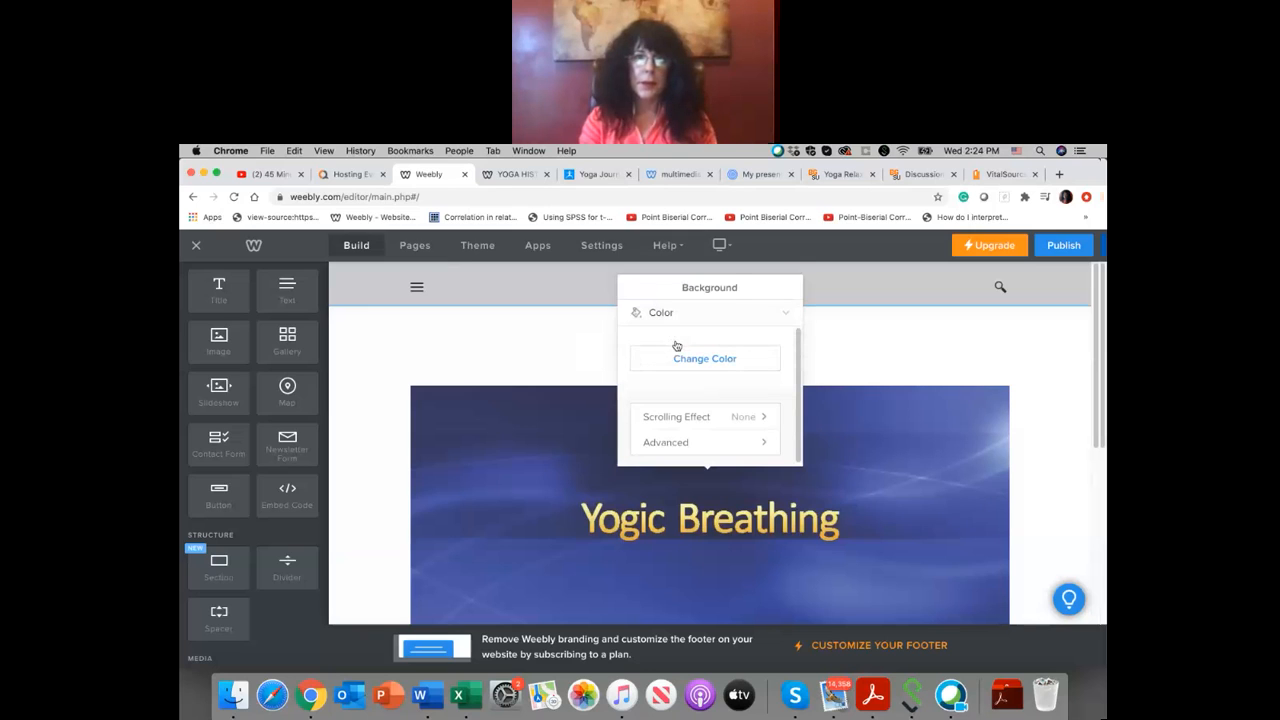
pyautogui.click(688, 361)
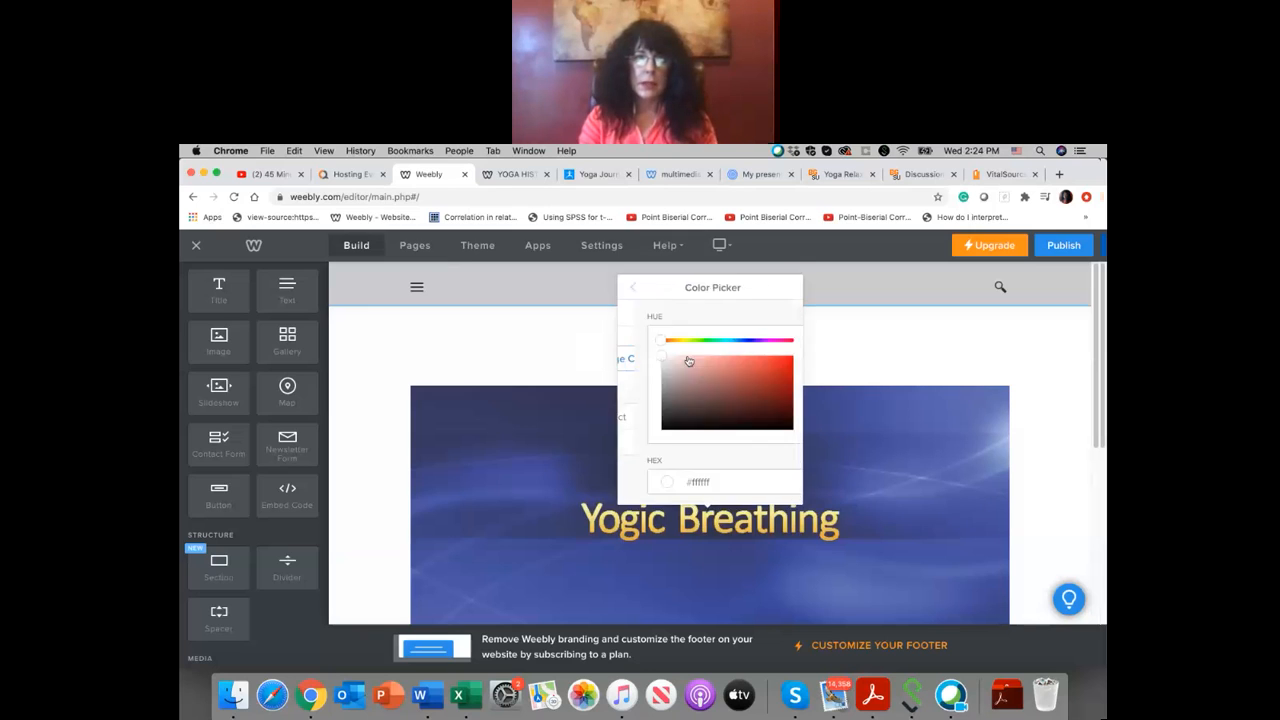
pyautogui.moveTo(679, 345); pyautogui.dragTo(727, 350)
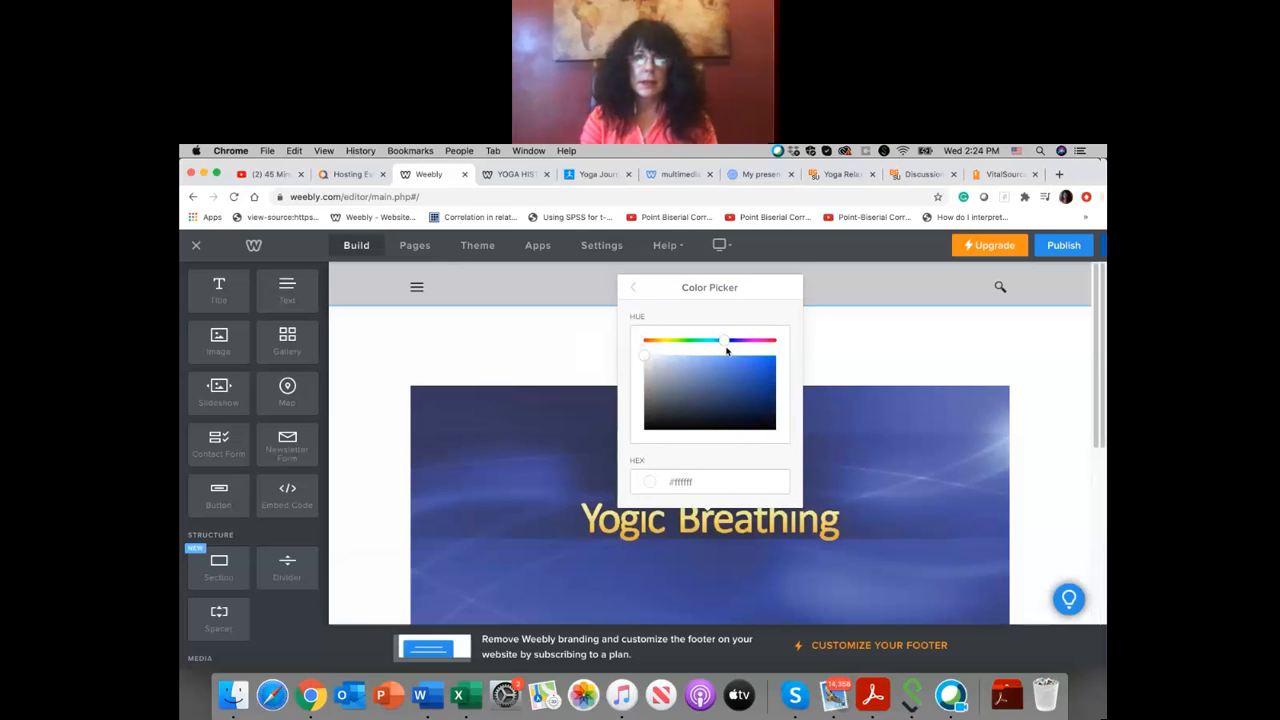
pyautogui.click(740, 379)
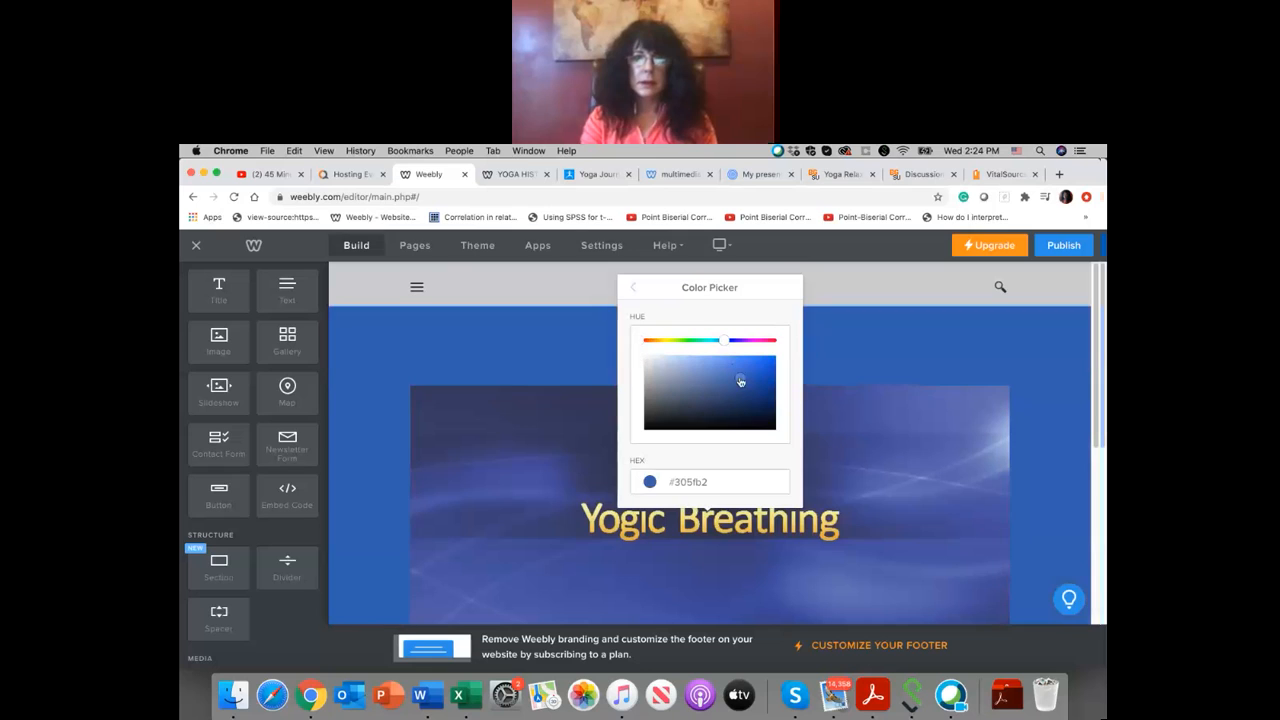
pyautogui.click(822, 372)
pyautogui.click(784, 348)
pyautogui.moveTo(784, 348); pyautogui.dragTo(642, 350)
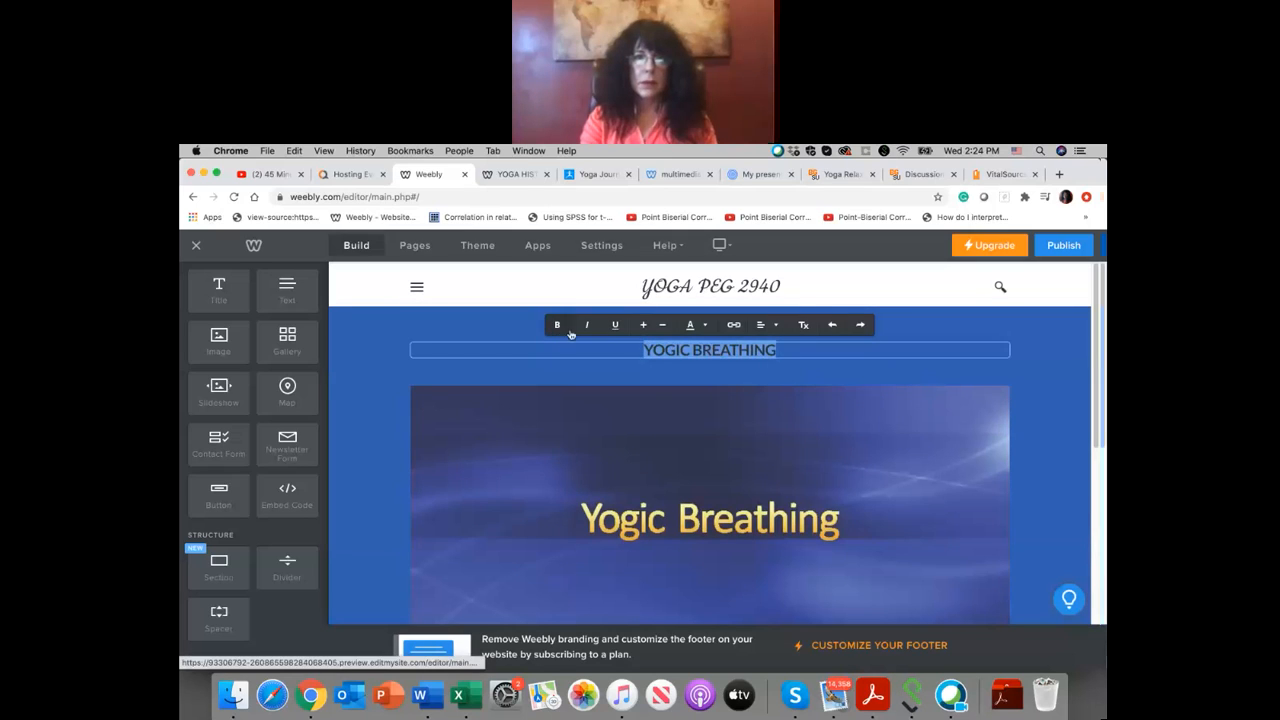
pyautogui.click(654, 377)
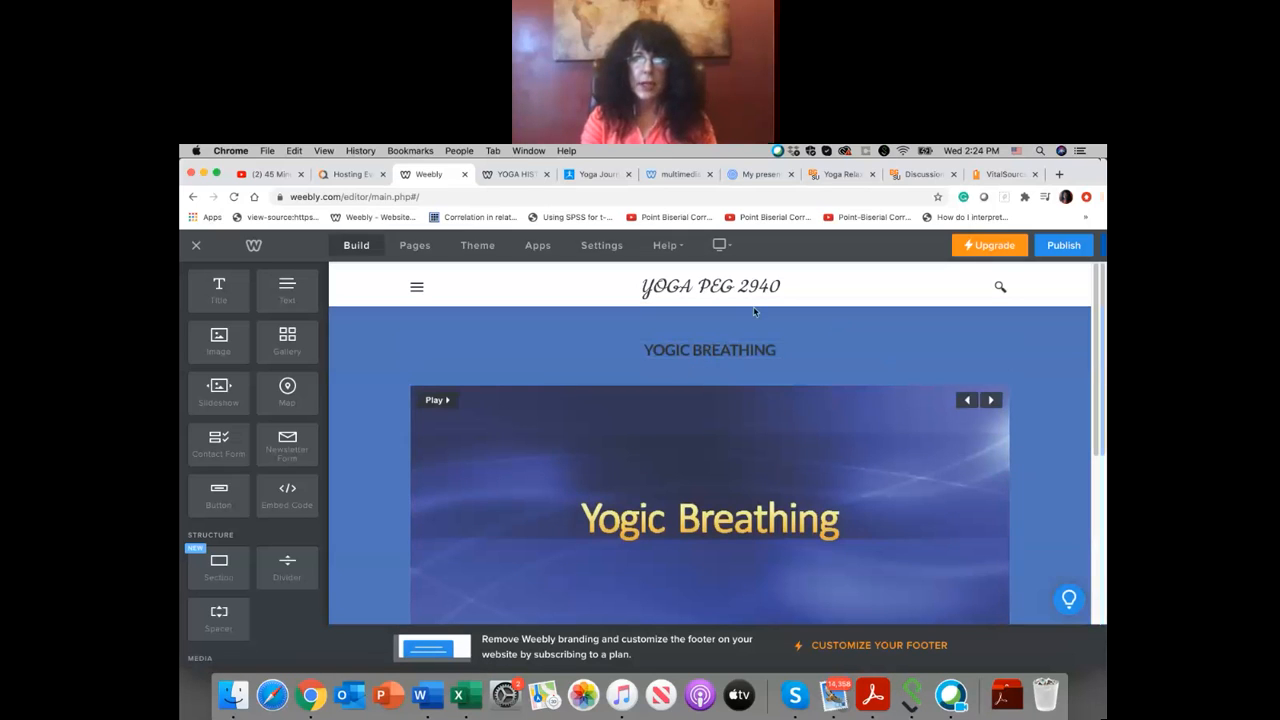
# Step: Set the blue section's background scrolling effect to Reveal and check it along the page
pyautogui.moveTo(668, 290)
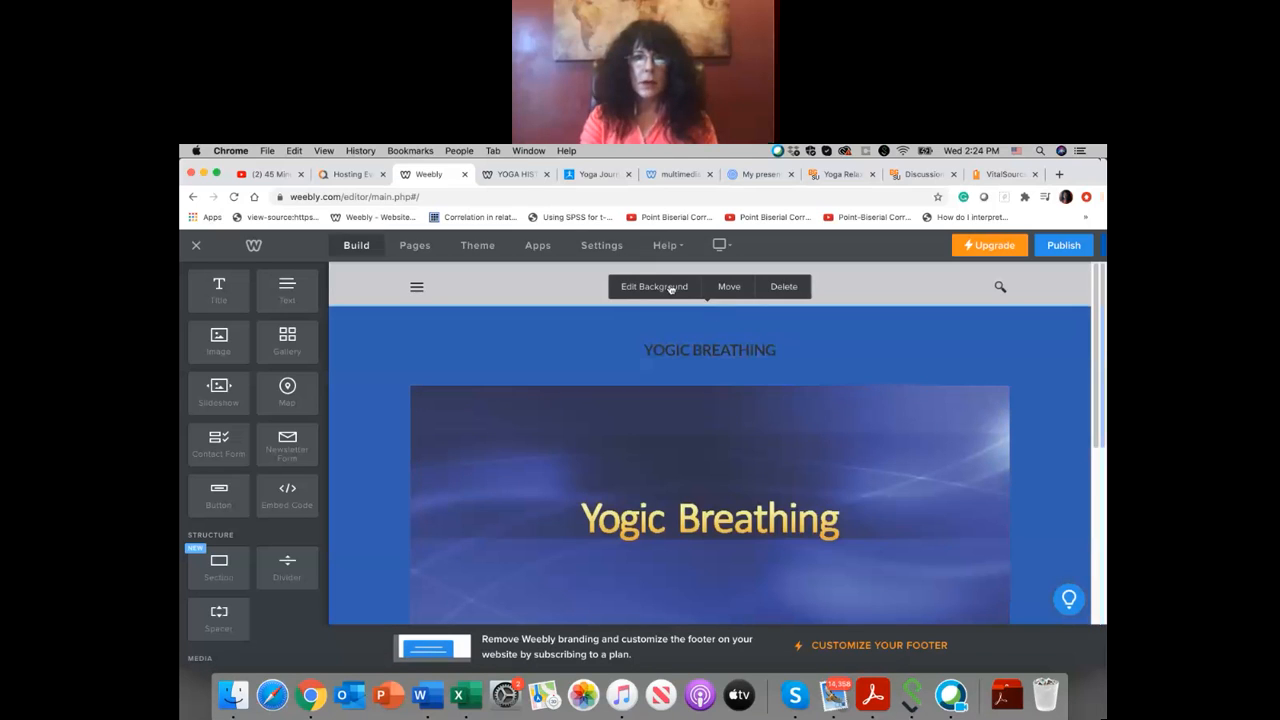
pyautogui.click(671, 287)
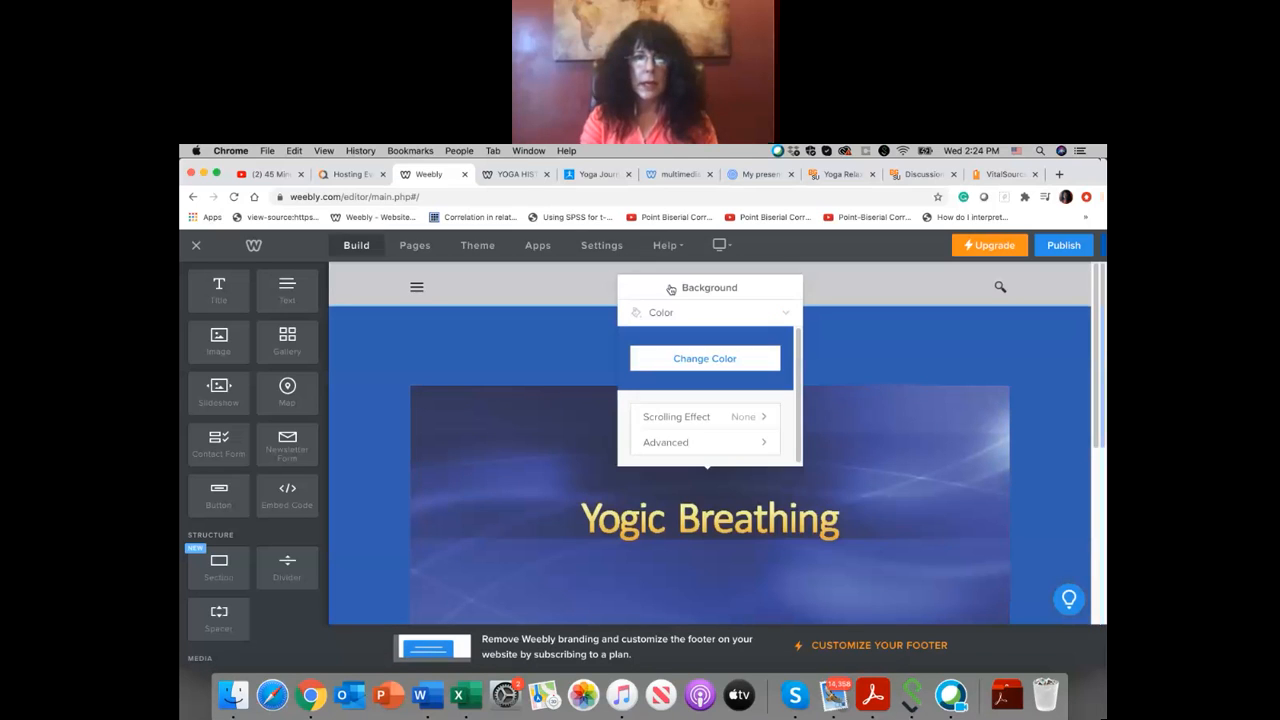
pyautogui.click(732, 420)
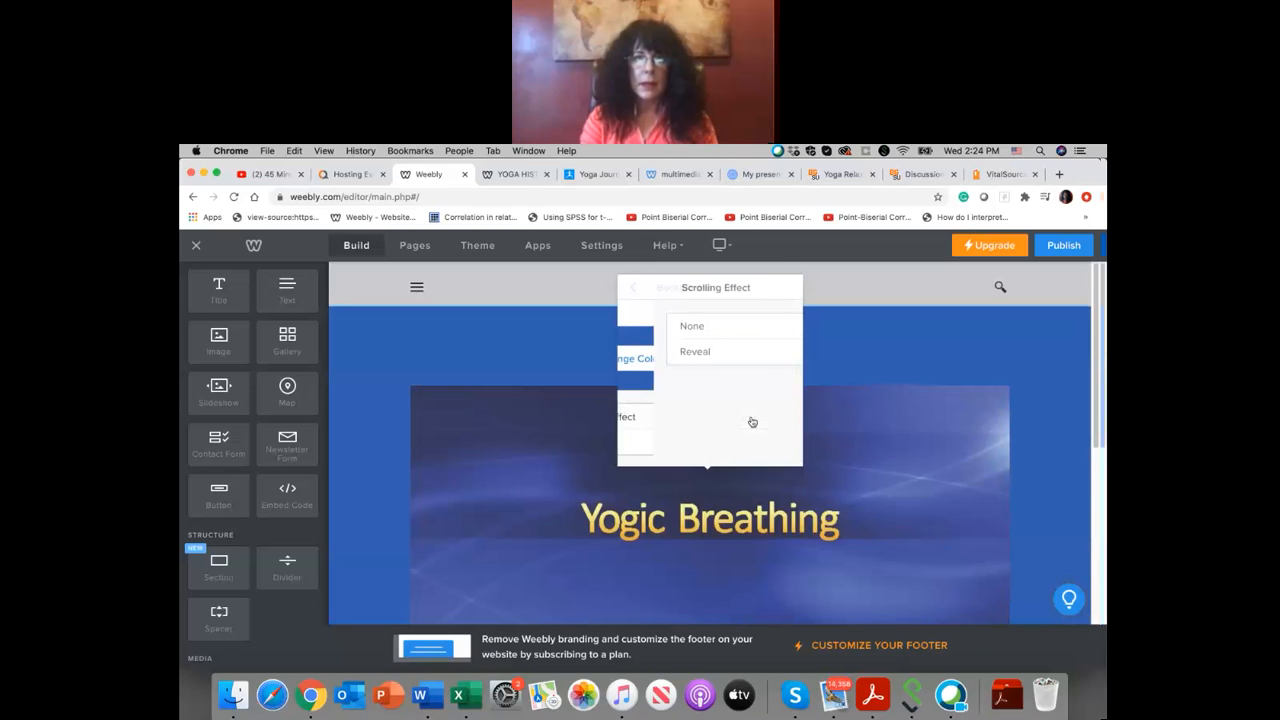
pyautogui.click(727, 359)
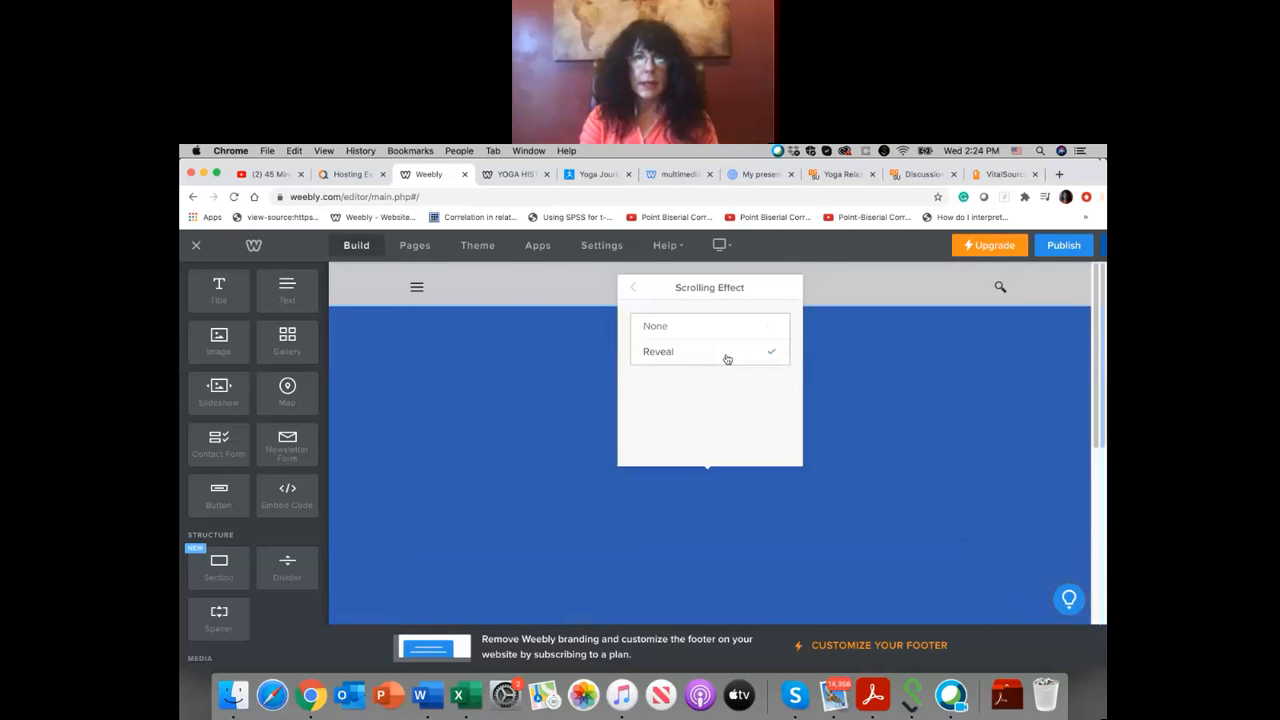
pyautogui.click(843, 343)
pyautogui.scroll(-5, 843, 343)
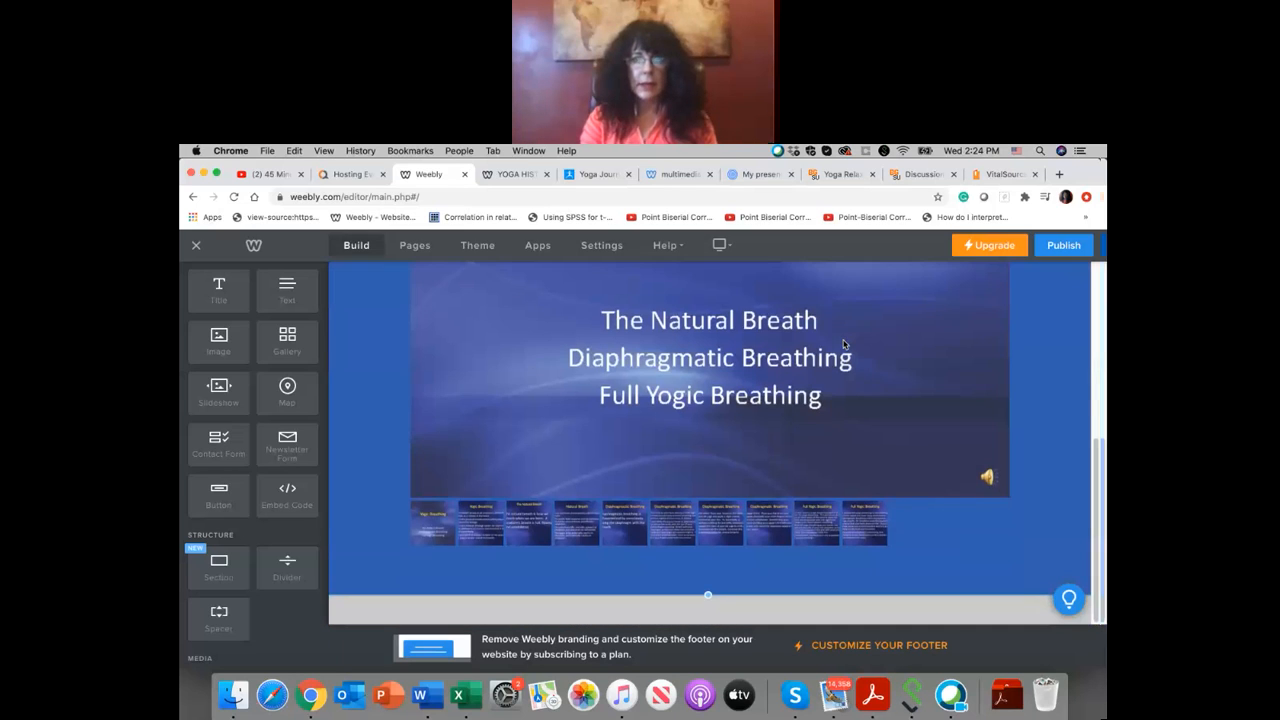
pyautogui.scroll(5, 843, 343)
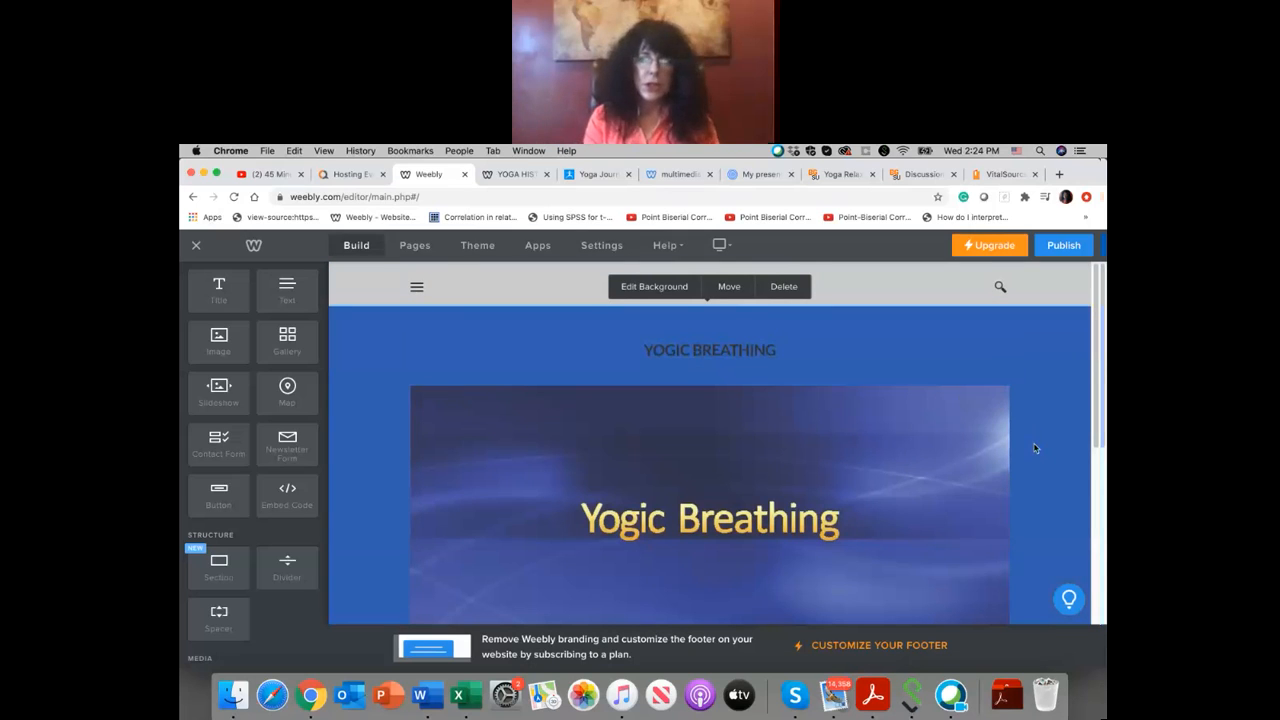
# Step: Publish the website and open the live site at yogapeg.weebly.com
pyautogui.click(1064, 246)
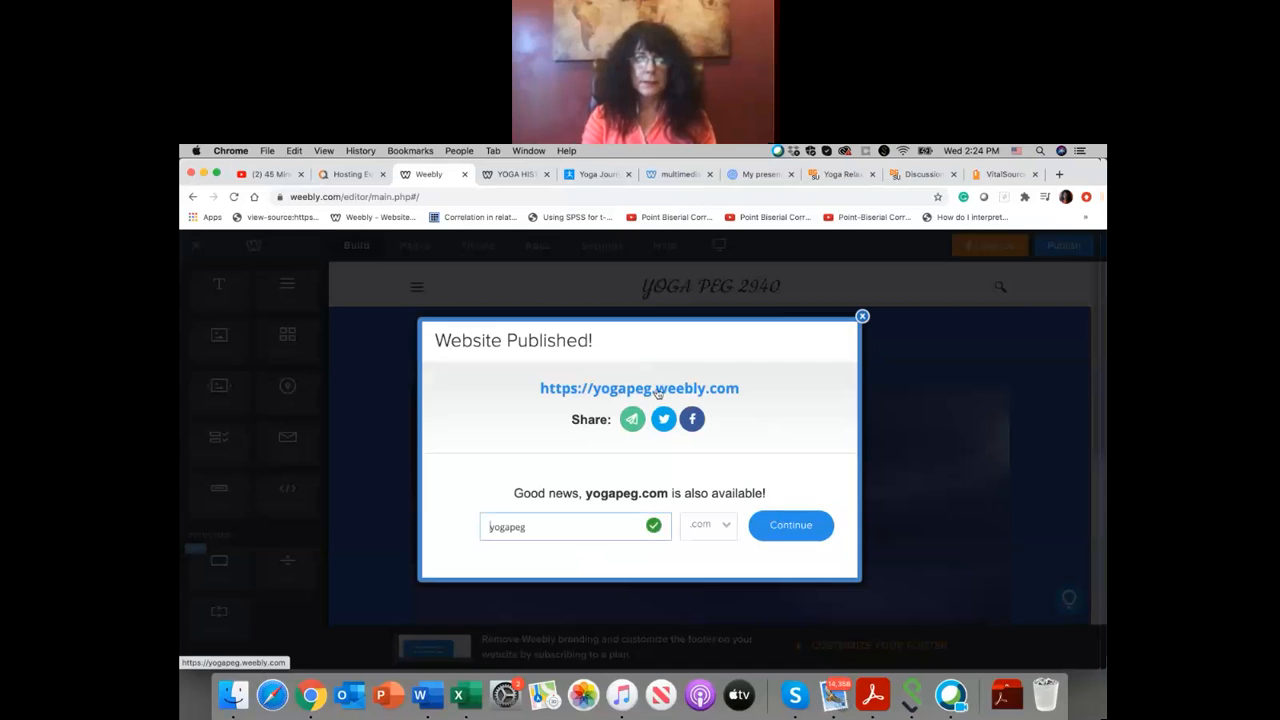
pyautogui.click(657, 391)
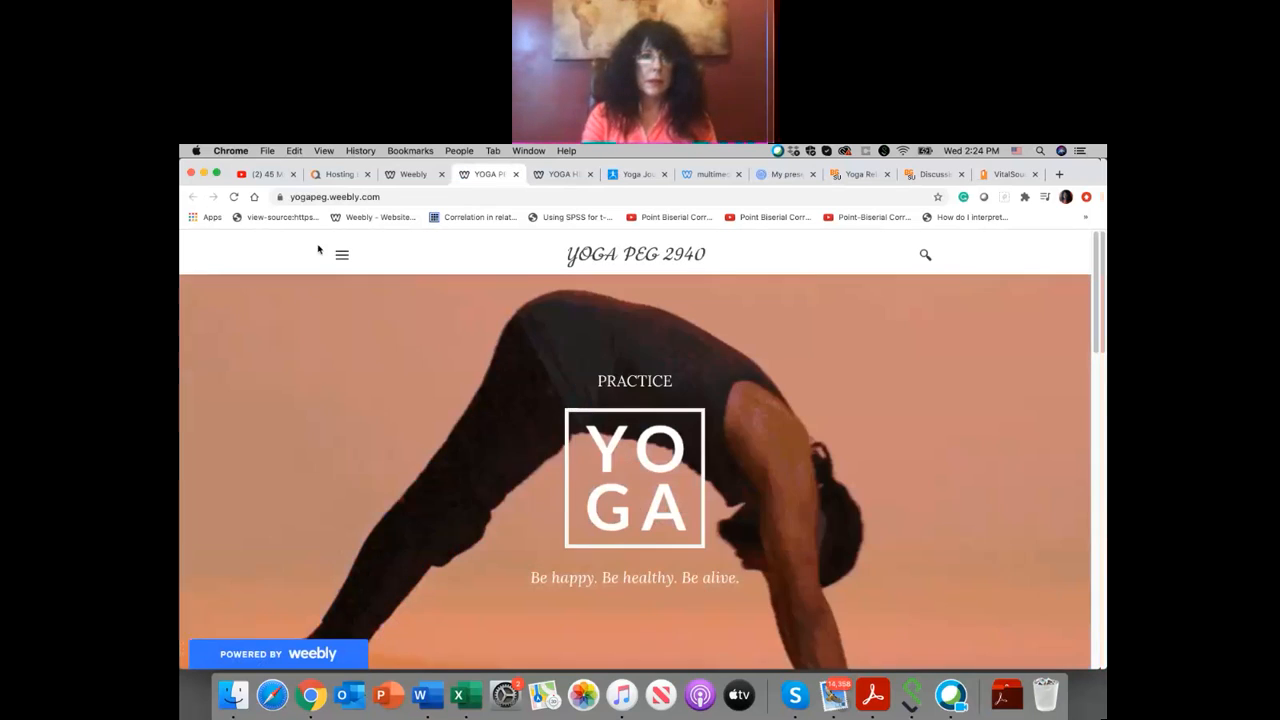
# Step: Open the YOGIC BREATHING page of the live site, advance the slideshow by one slide and start its playback
pyautogui.click(342, 255)
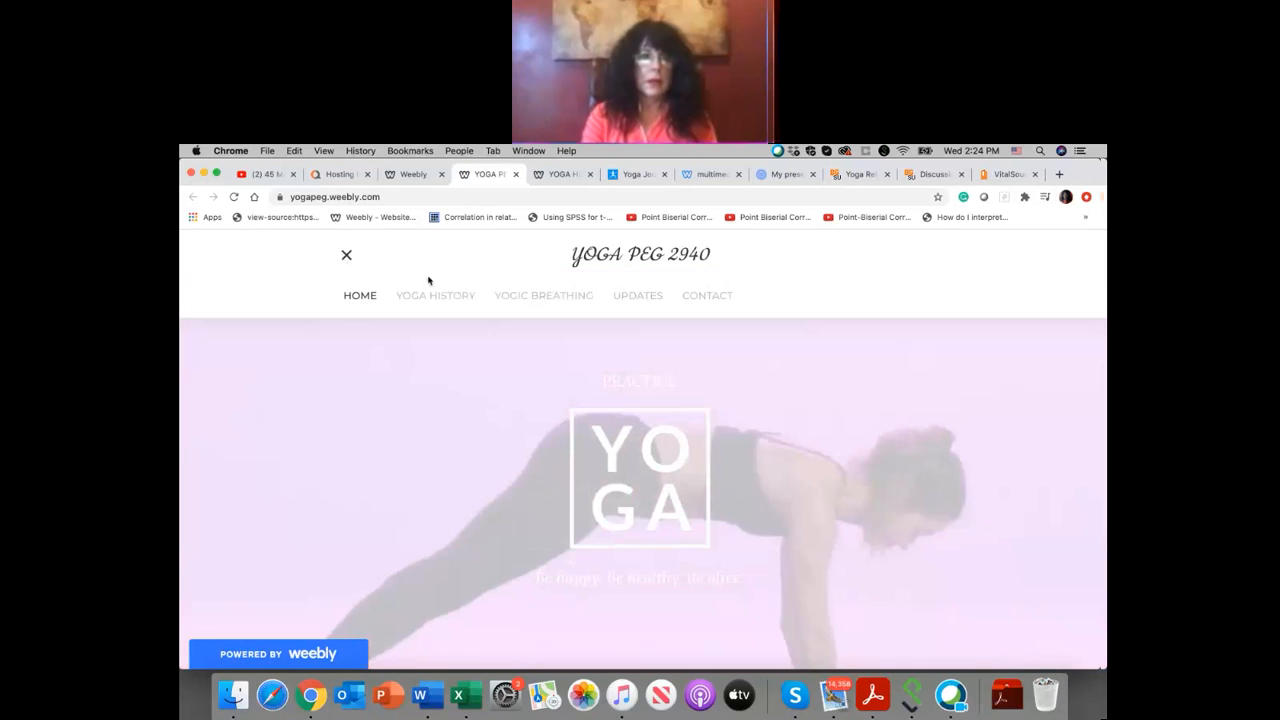
pyautogui.click(527, 297)
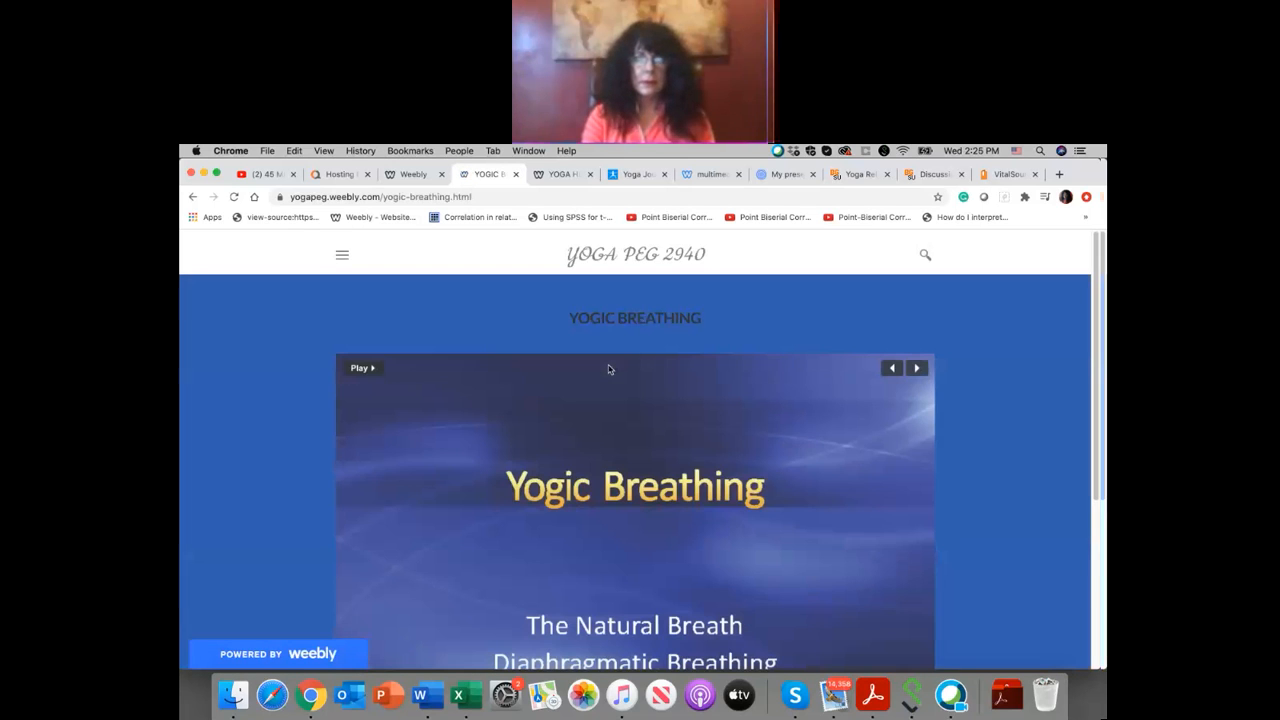
pyautogui.click(917, 370)
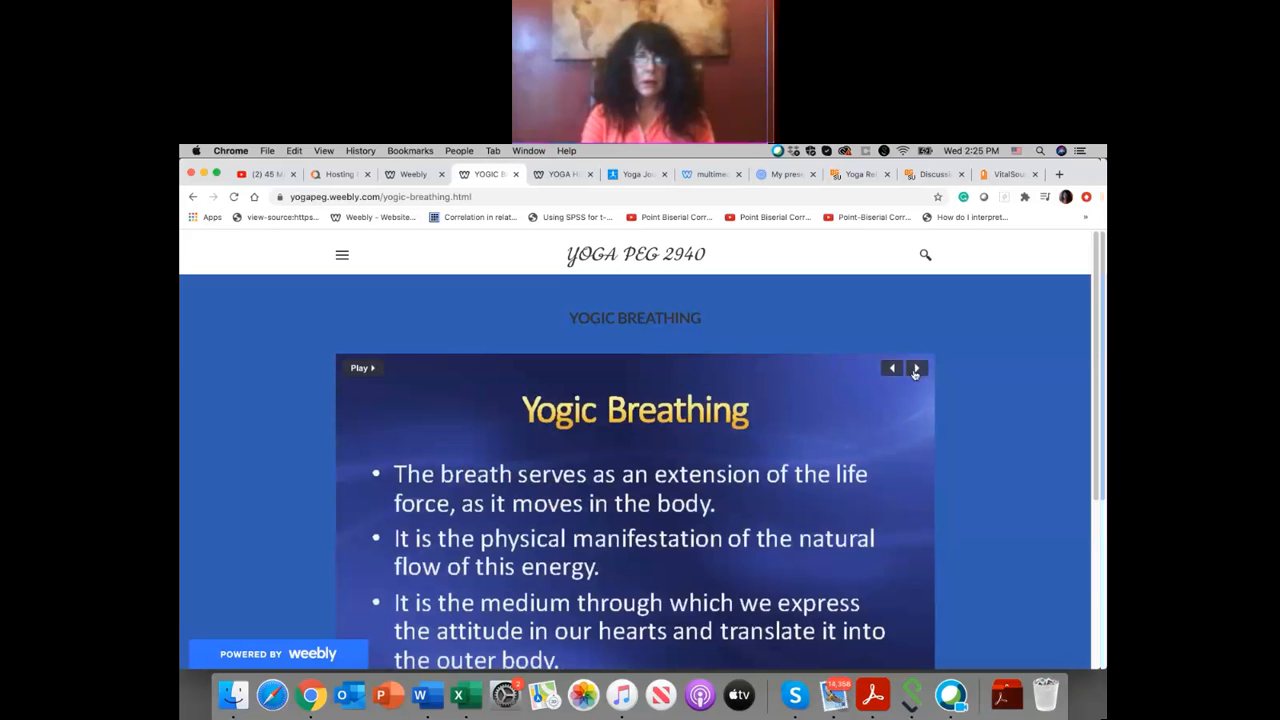
pyautogui.click(360, 370)
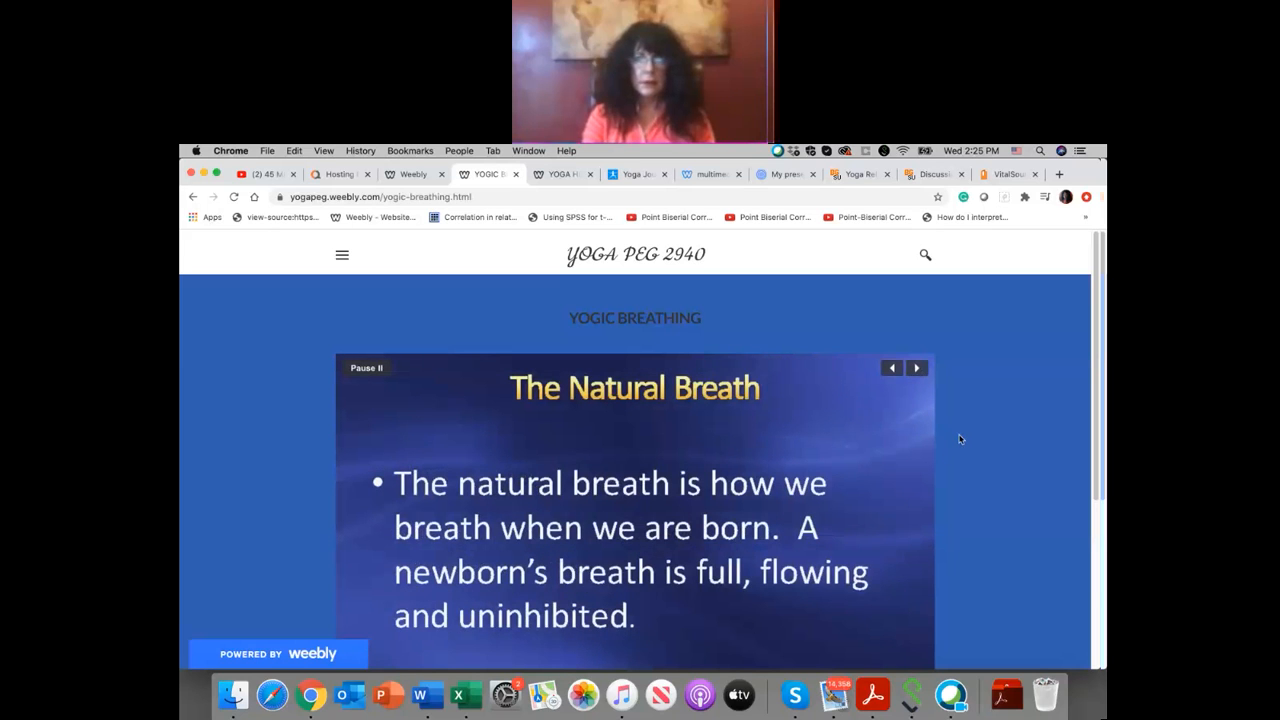
# Step: Check the live YOGIC BREATHING page down to its thumbnails, pause the slideshow and advance it manually by three slides
pyautogui.scroll(-5, 960, 439)
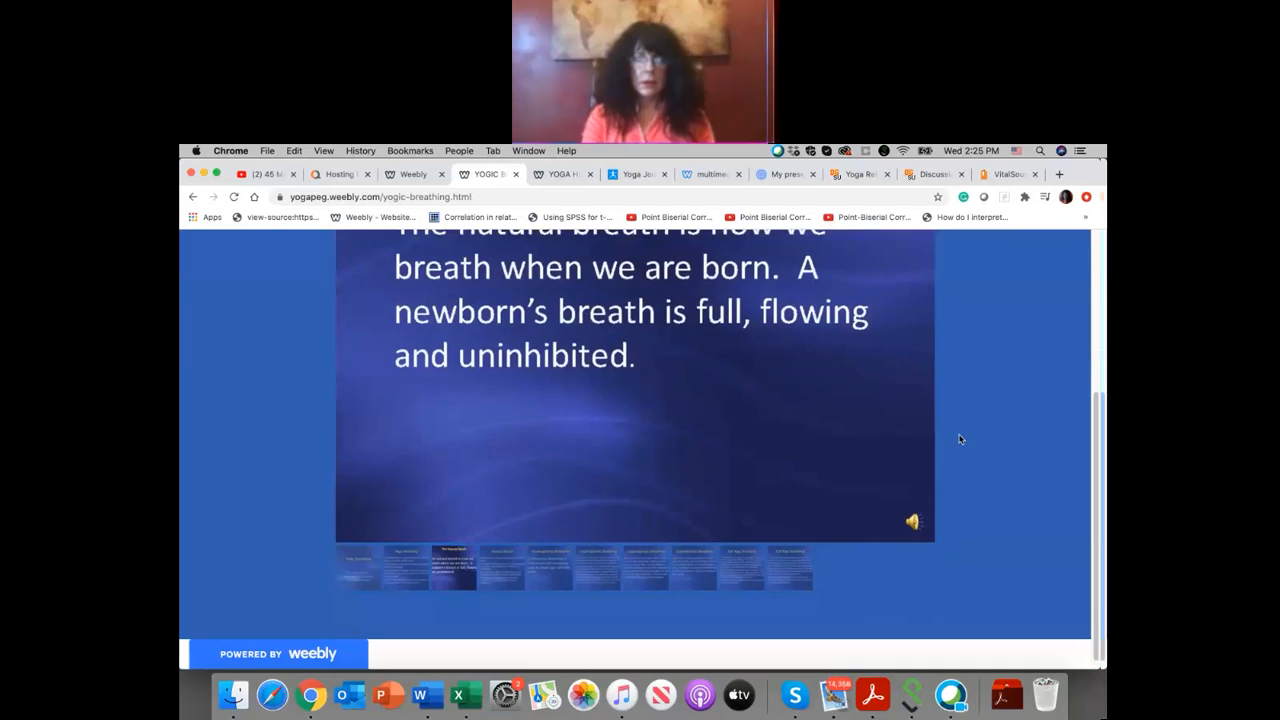
pyautogui.scroll(3, 960, 439)
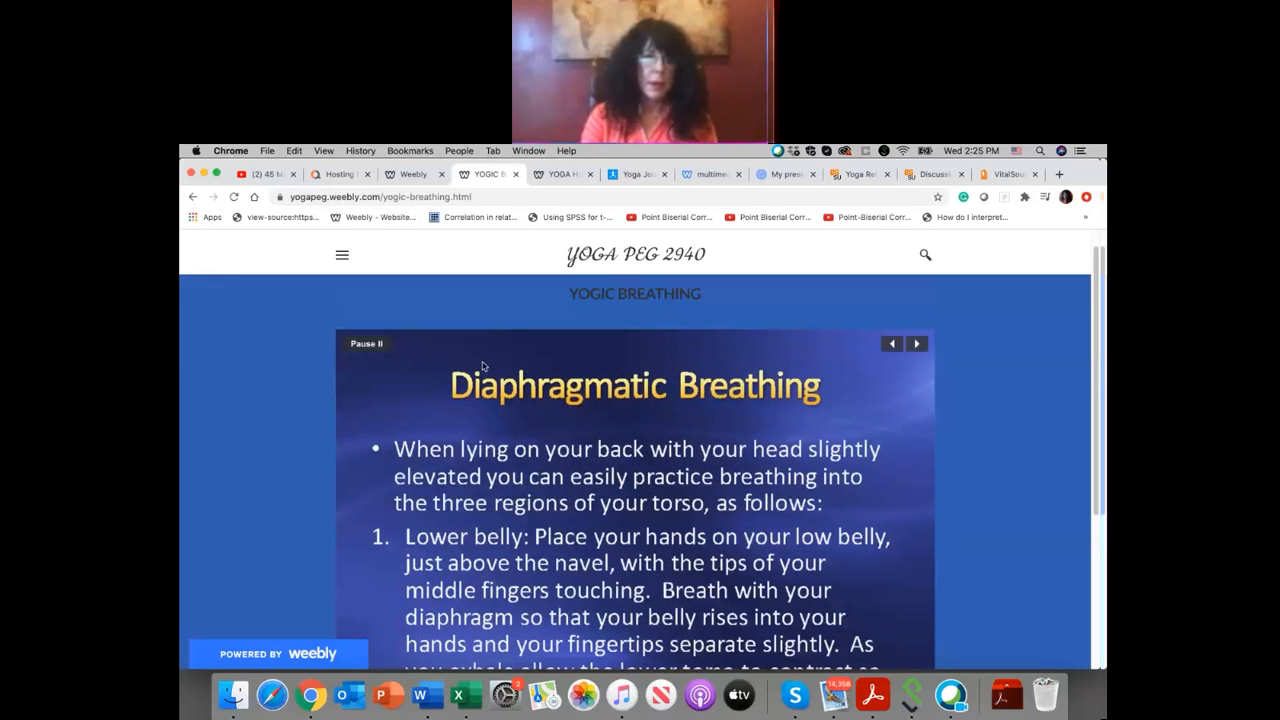
pyautogui.click(379, 345)
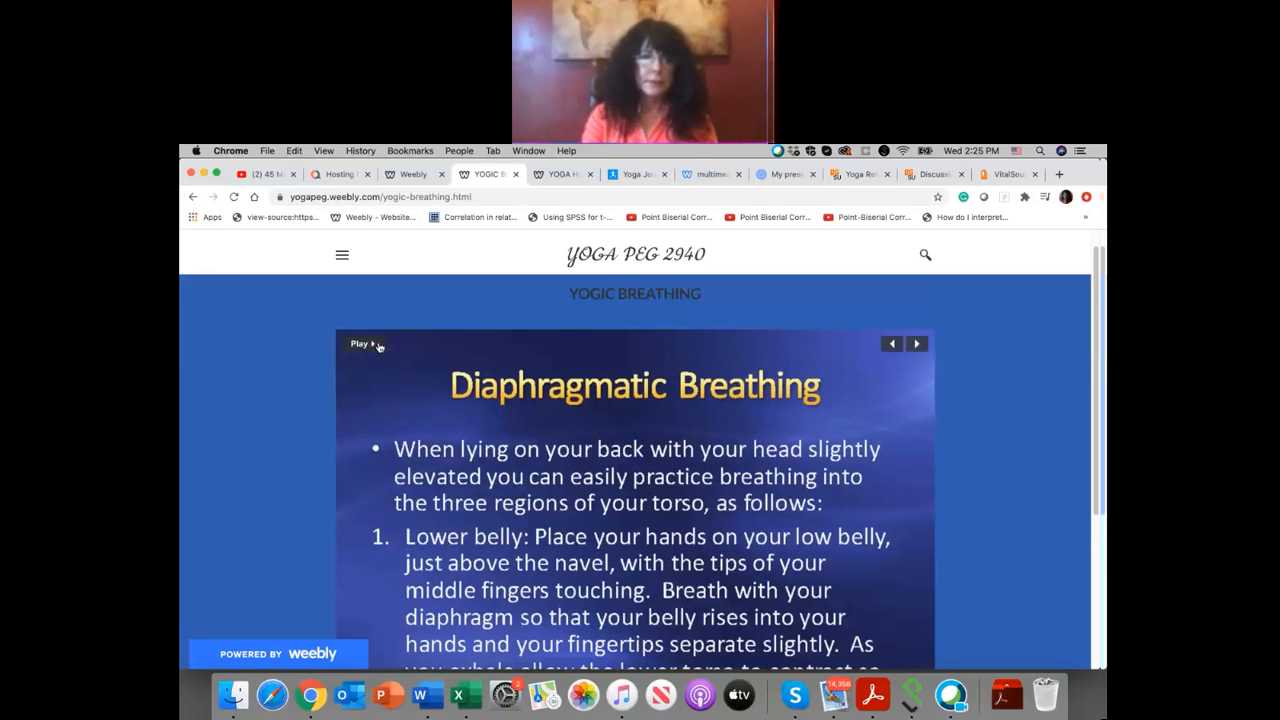
pyautogui.click(915, 346)
pyautogui.click(915, 346)
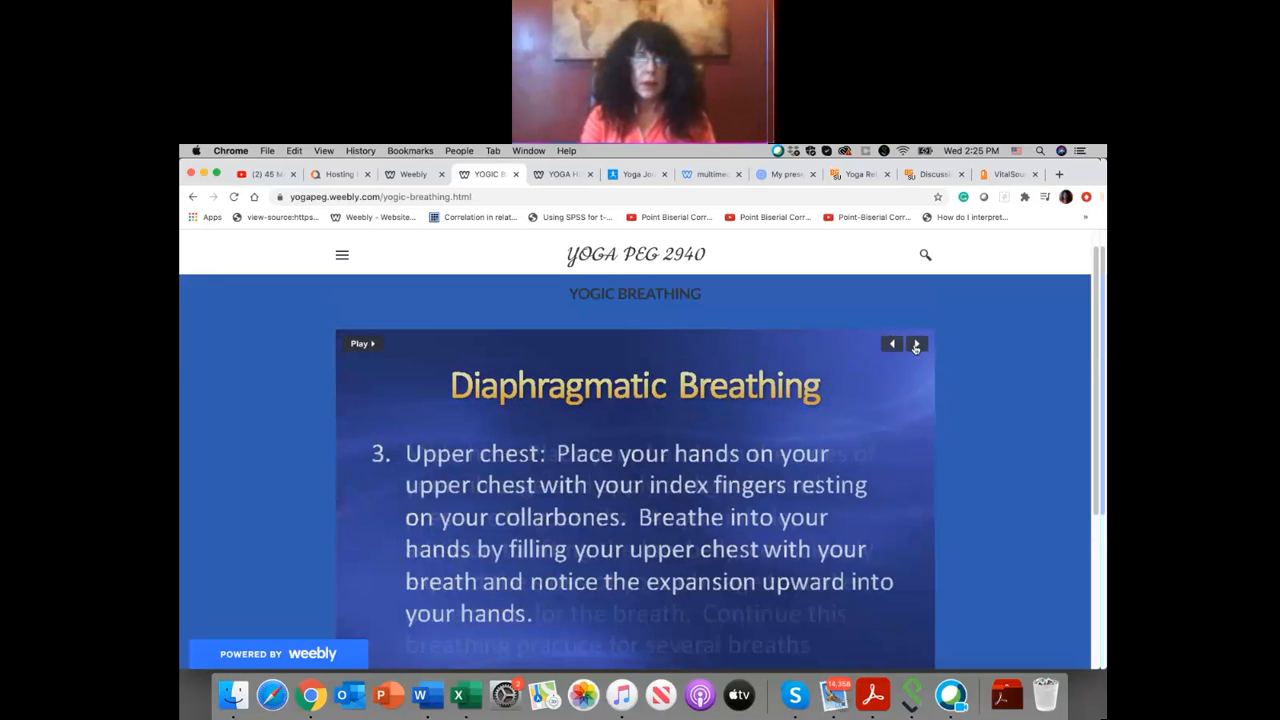
pyautogui.click(915, 346)
pyautogui.scroll(1, 815, 357)
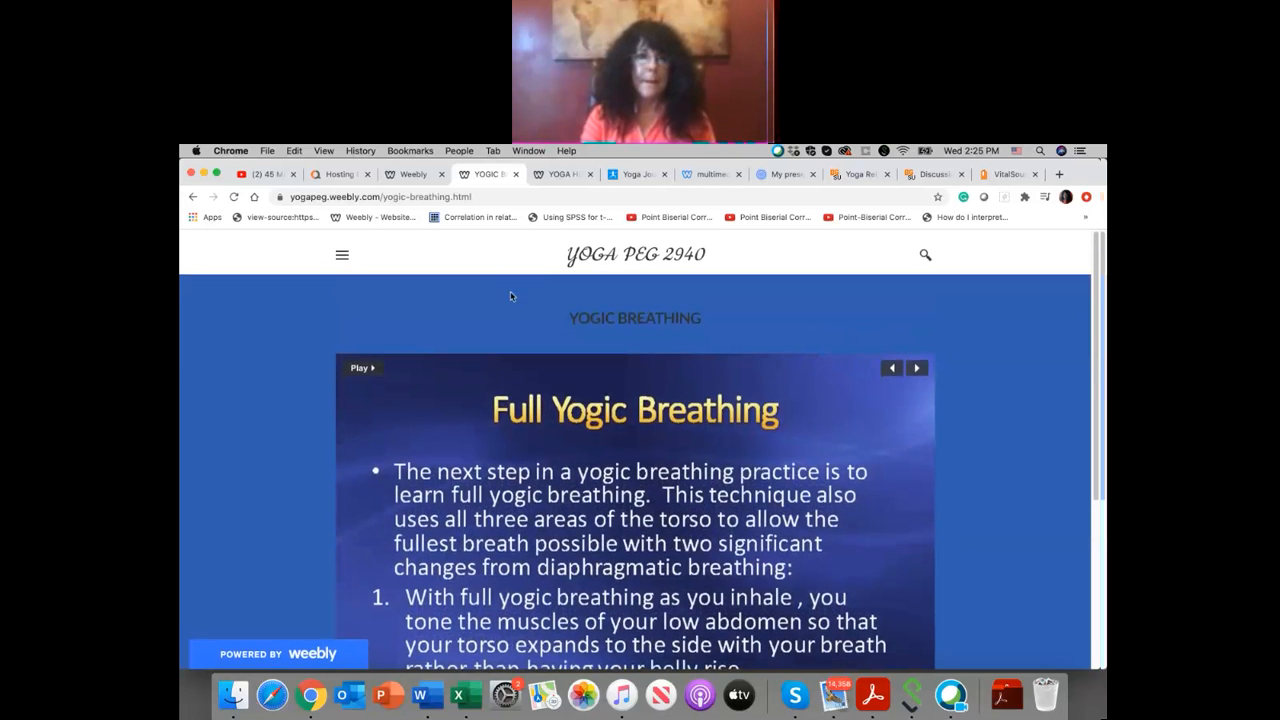
# Step: Return to the Weebly editor, dismiss the publish confirmation and browse the App Center's recommended and popular apps before closing it
pyautogui.click(420, 174)
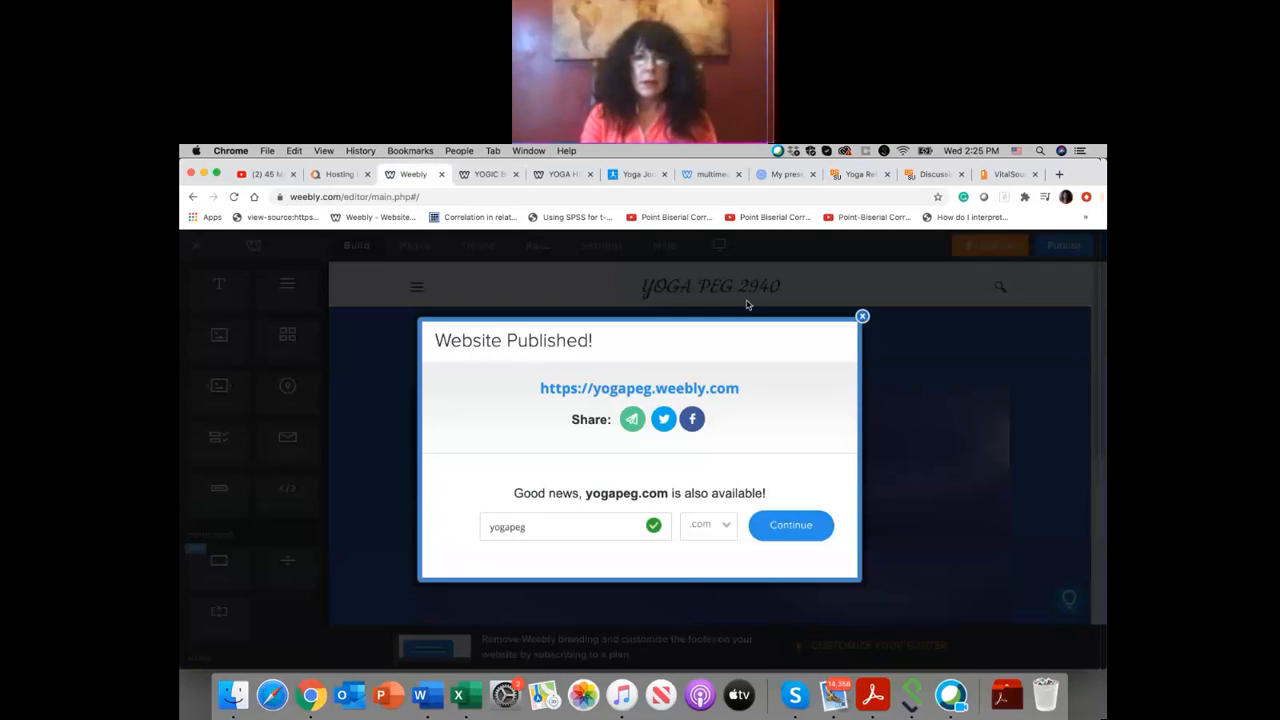
pyautogui.click(862, 317)
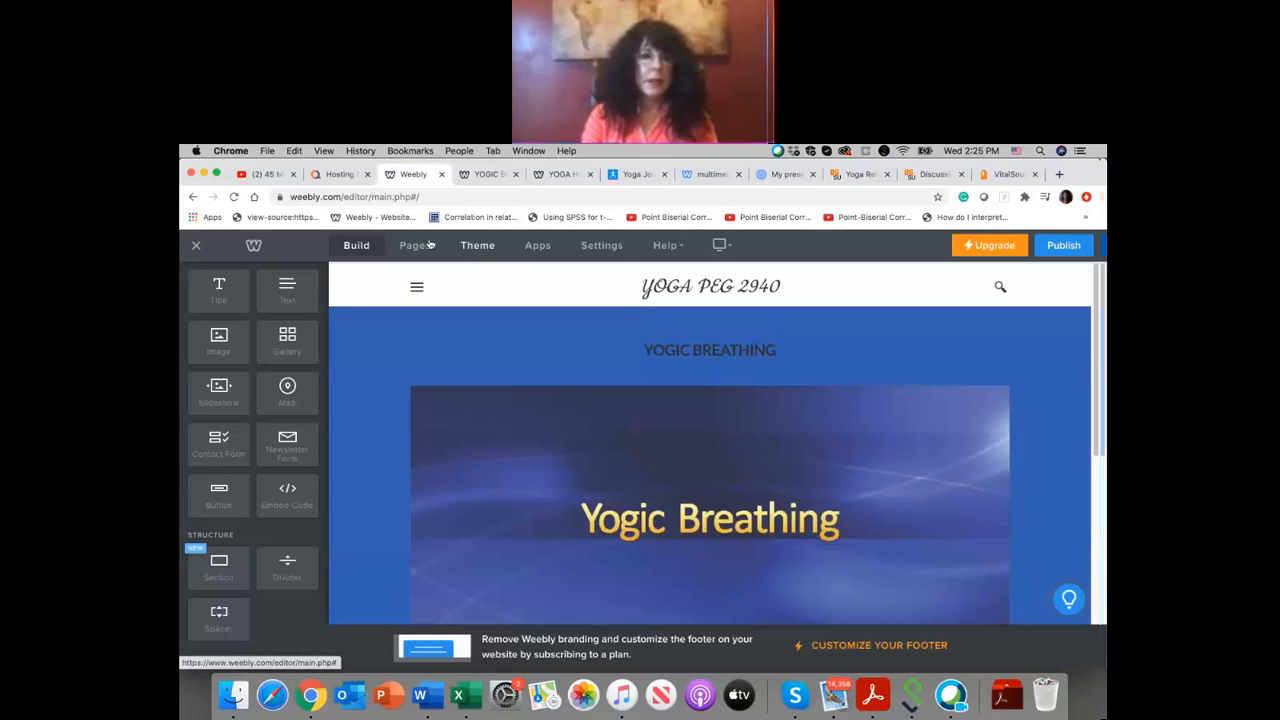
pyautogui.click(542, 249)
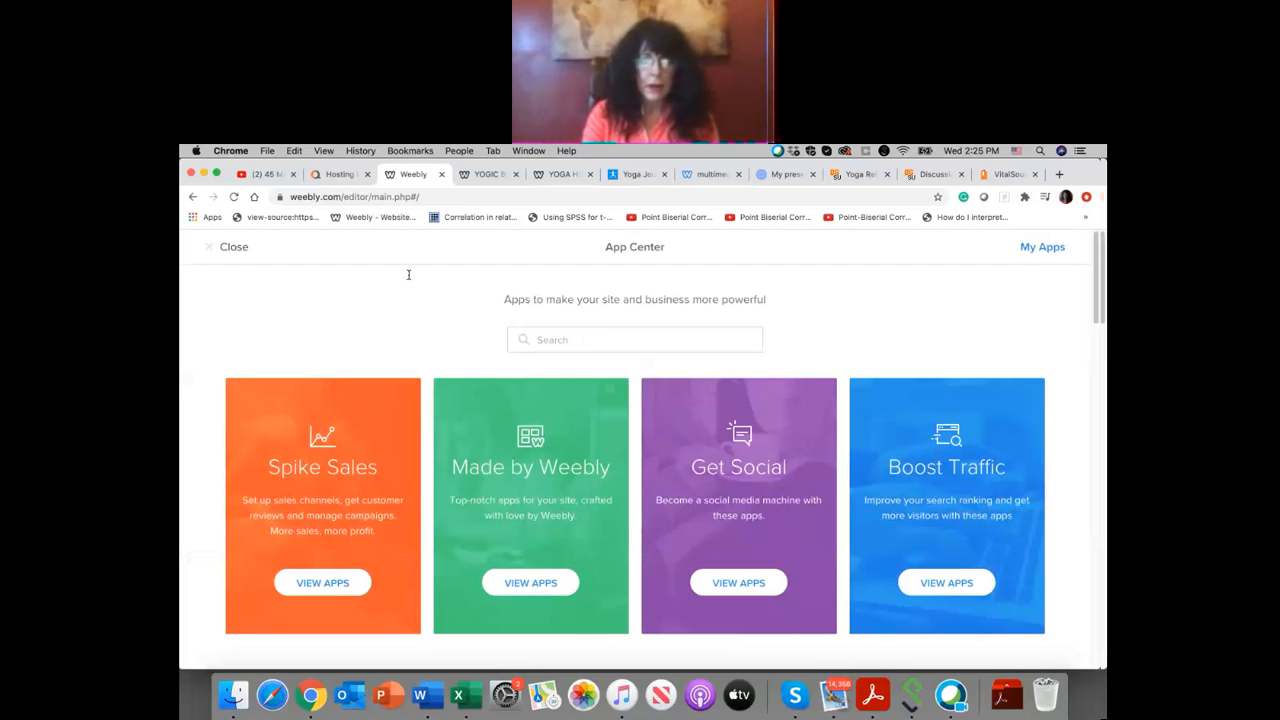
pyautogui.scroll(-3, 457, 343)
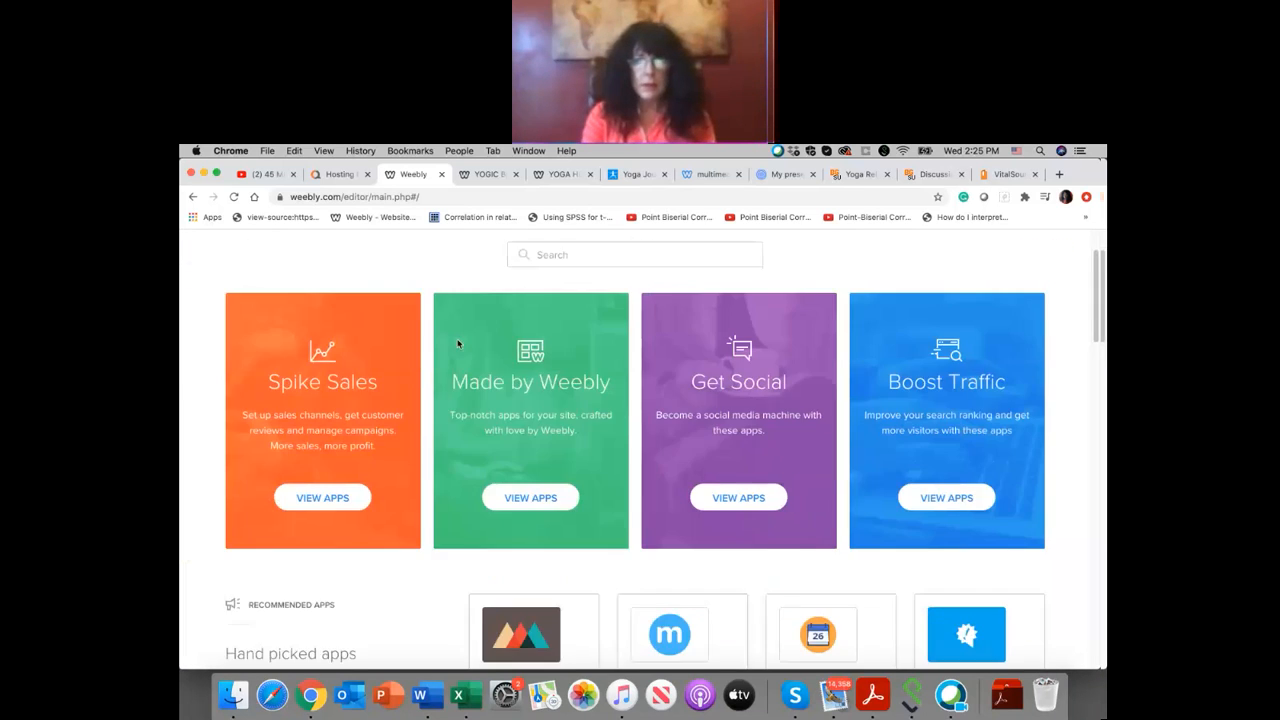
pyautogui.scroll(-1, 530, 336)
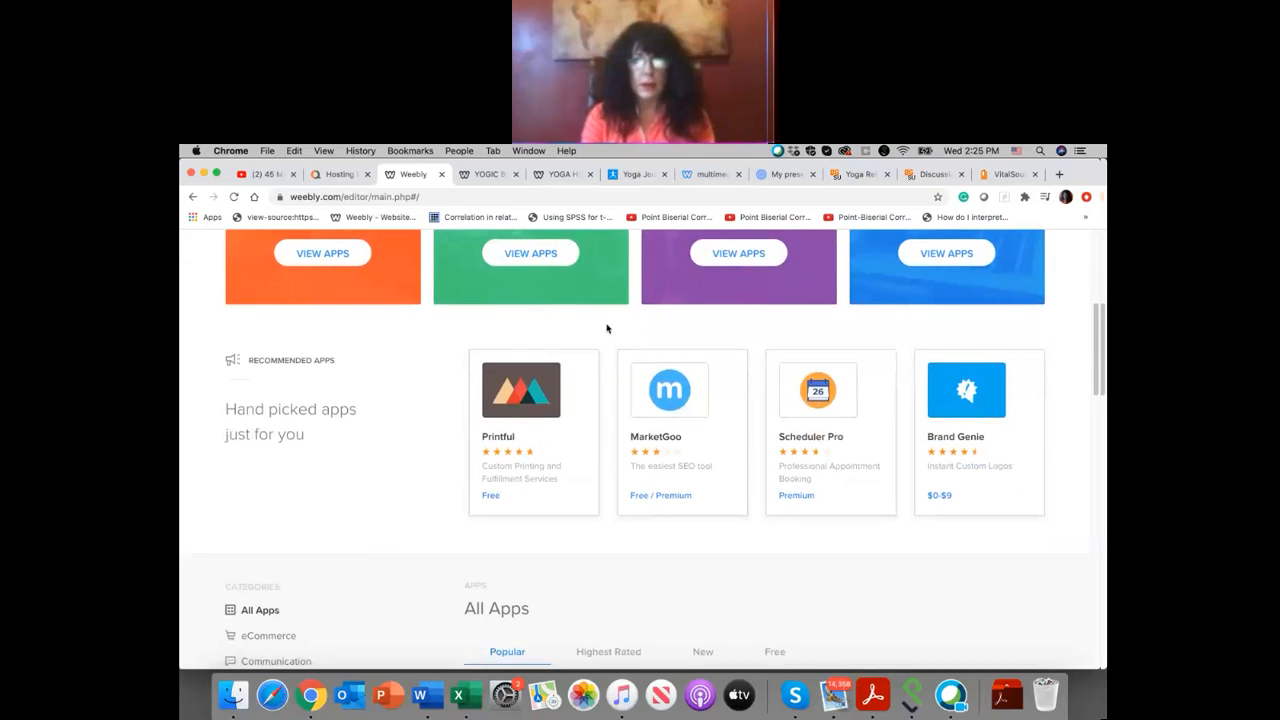
pyautogui.scroll(-3, 606, 328)
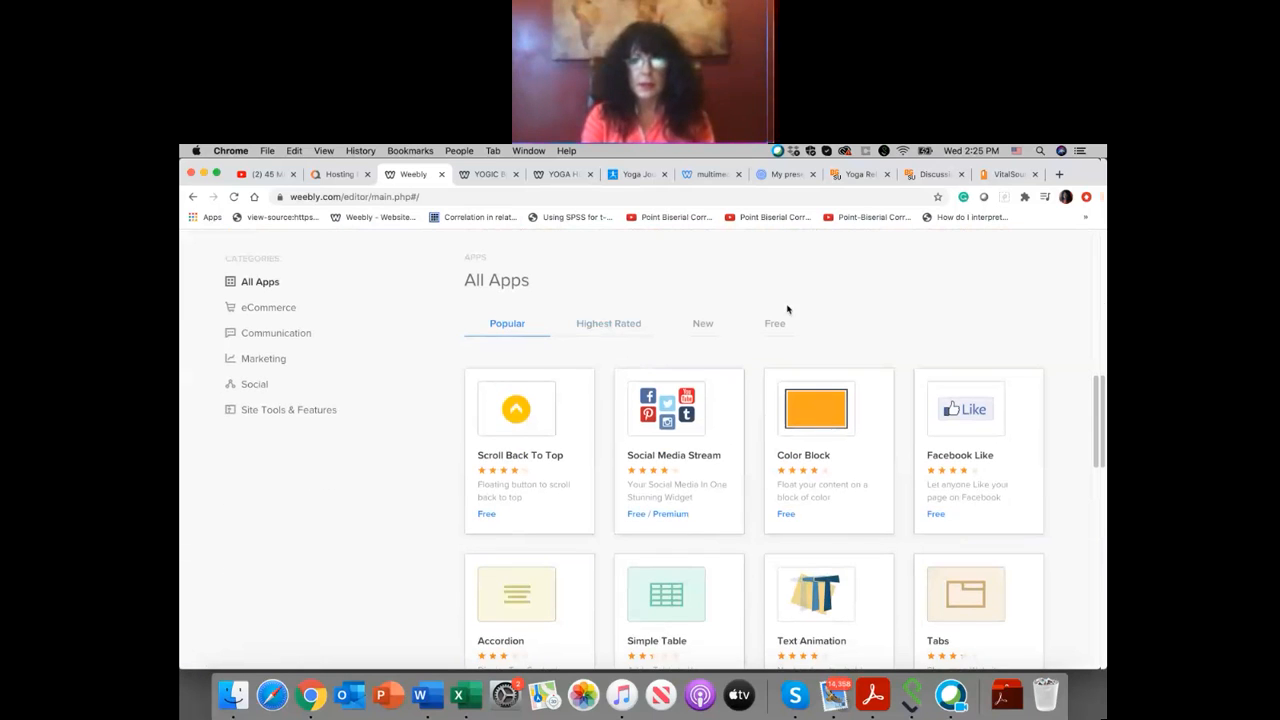
pyautogui.scroll(-3, 966, 358)
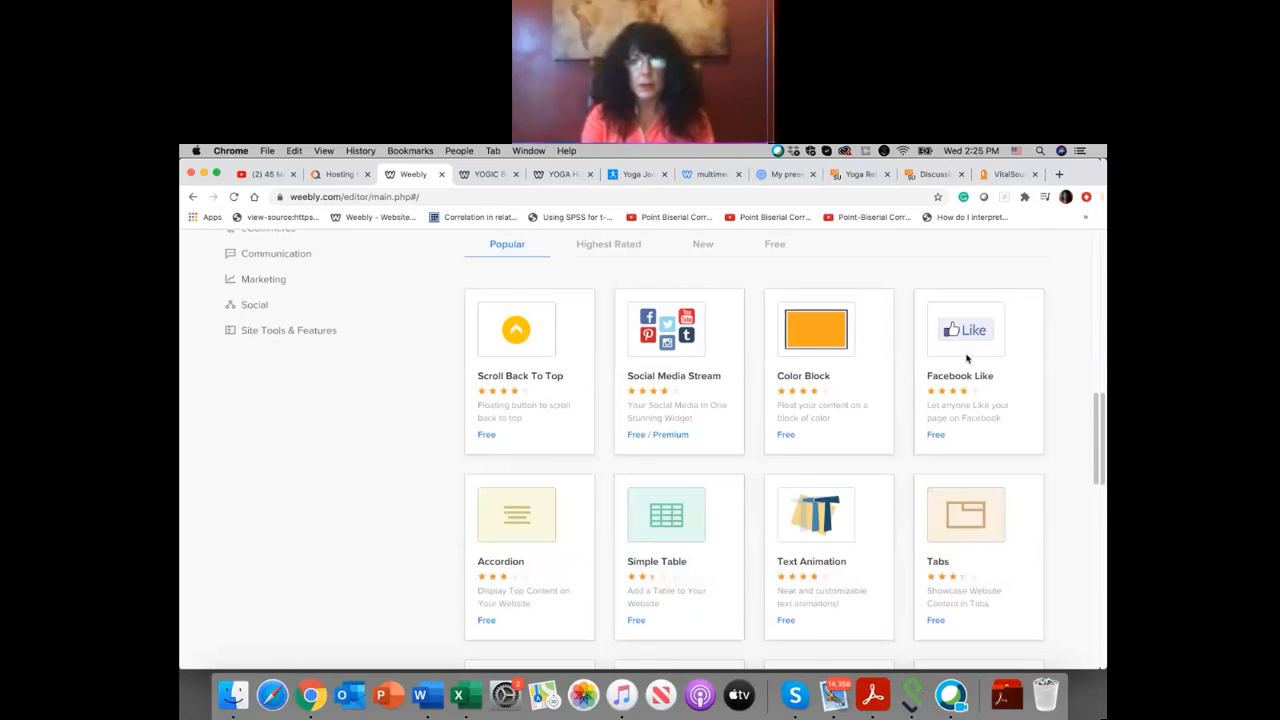
pyautogui.scroll(-3, 966, 358)
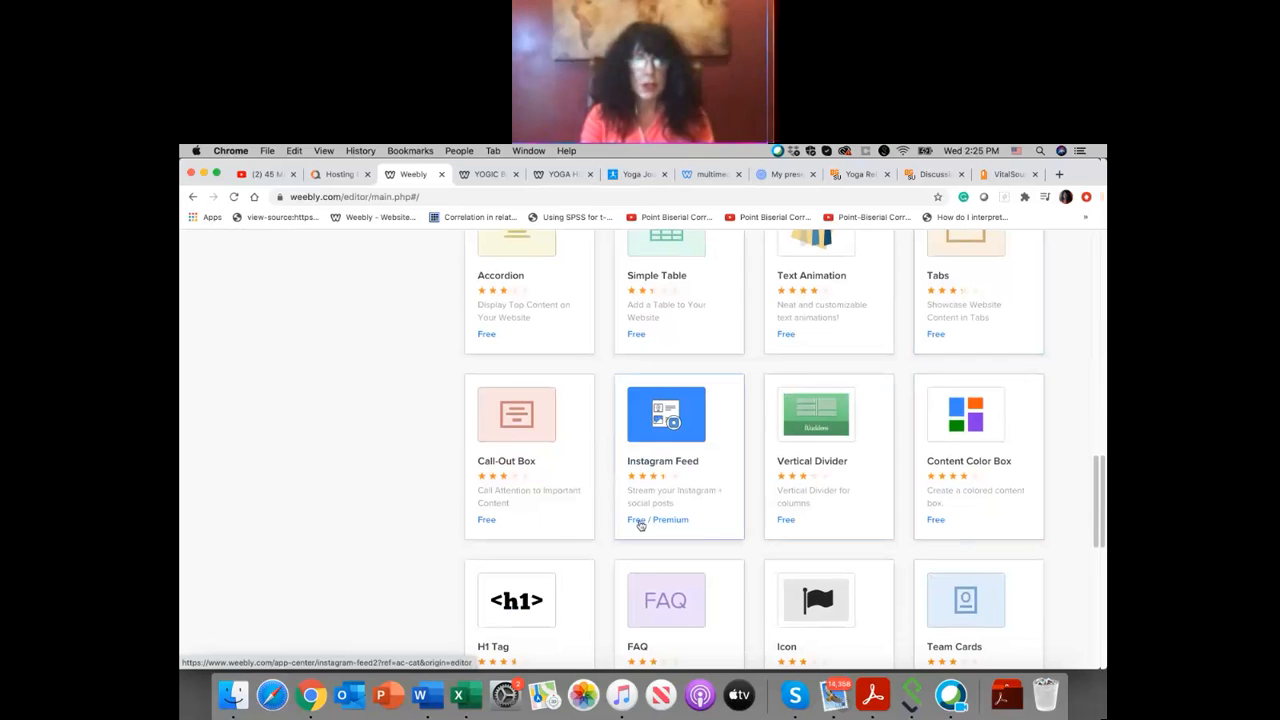
pyautogui.scroll(-1, 504, 529)
pyautogui.scroll(-5, 504, 530)
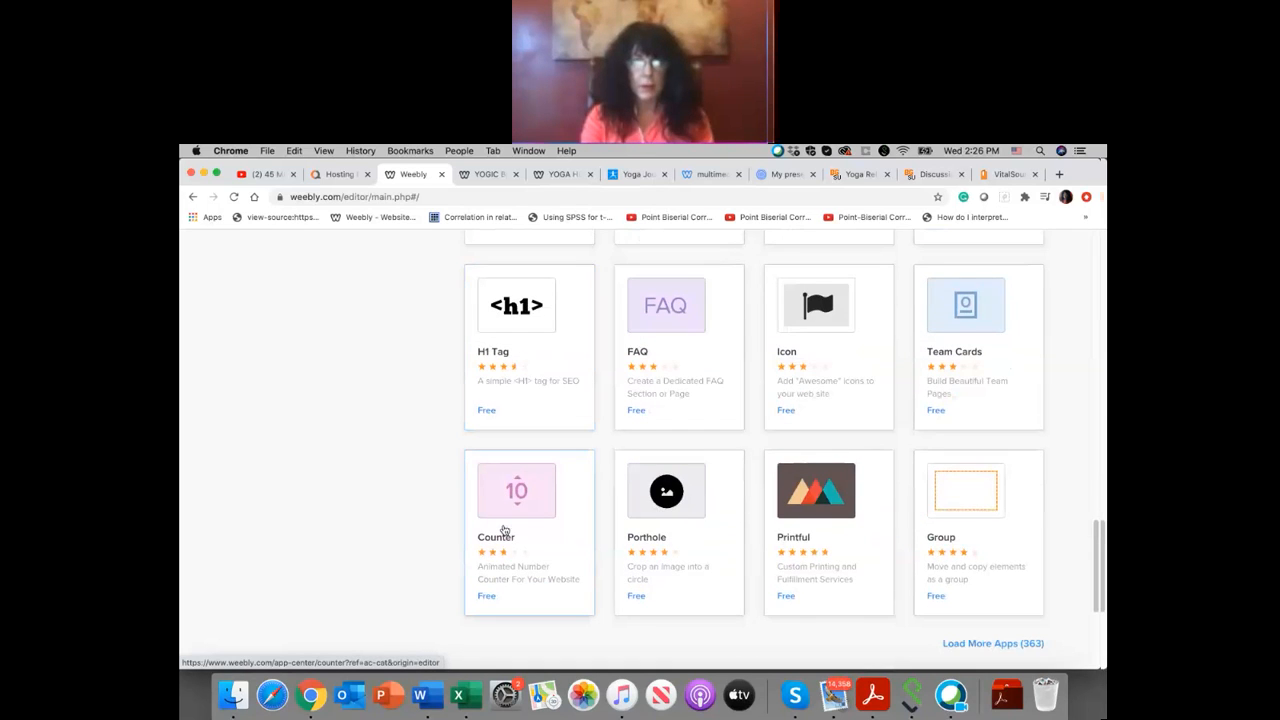
pyautogui.scroll(-2, 504, 530)
pyautogui.scroll(15, 504, 530)
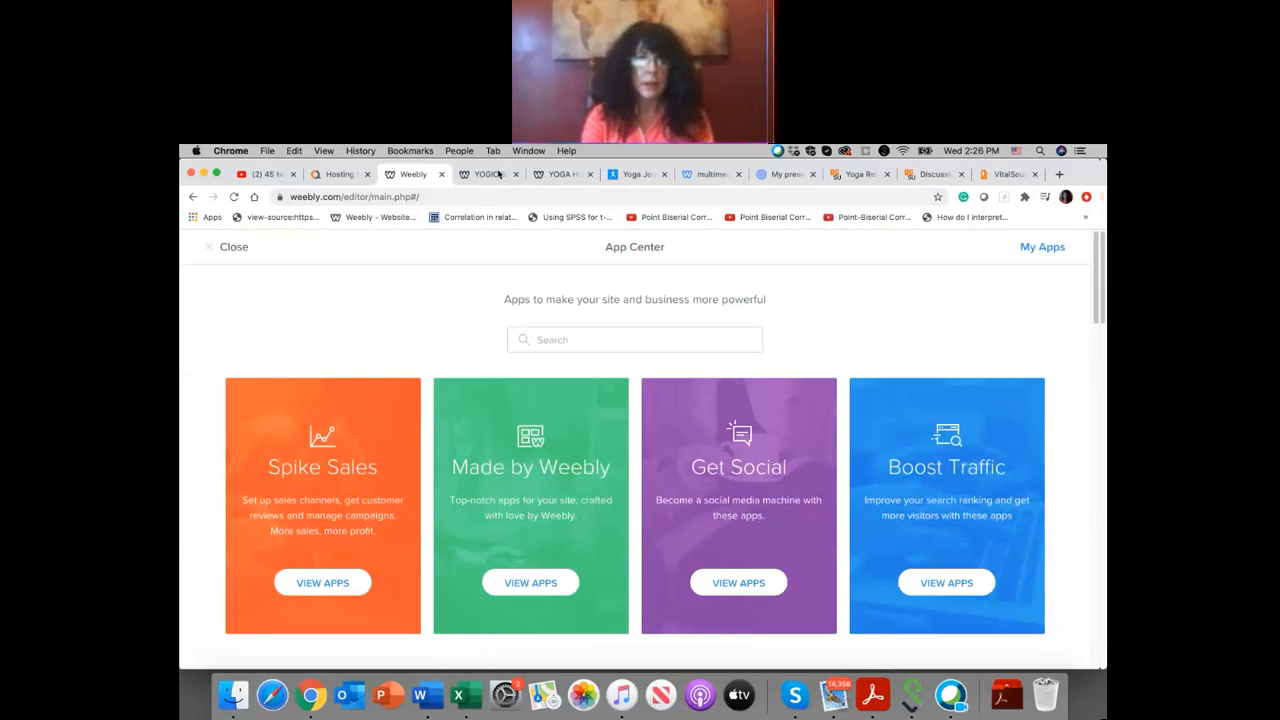
pyautogui.click(498, 176)
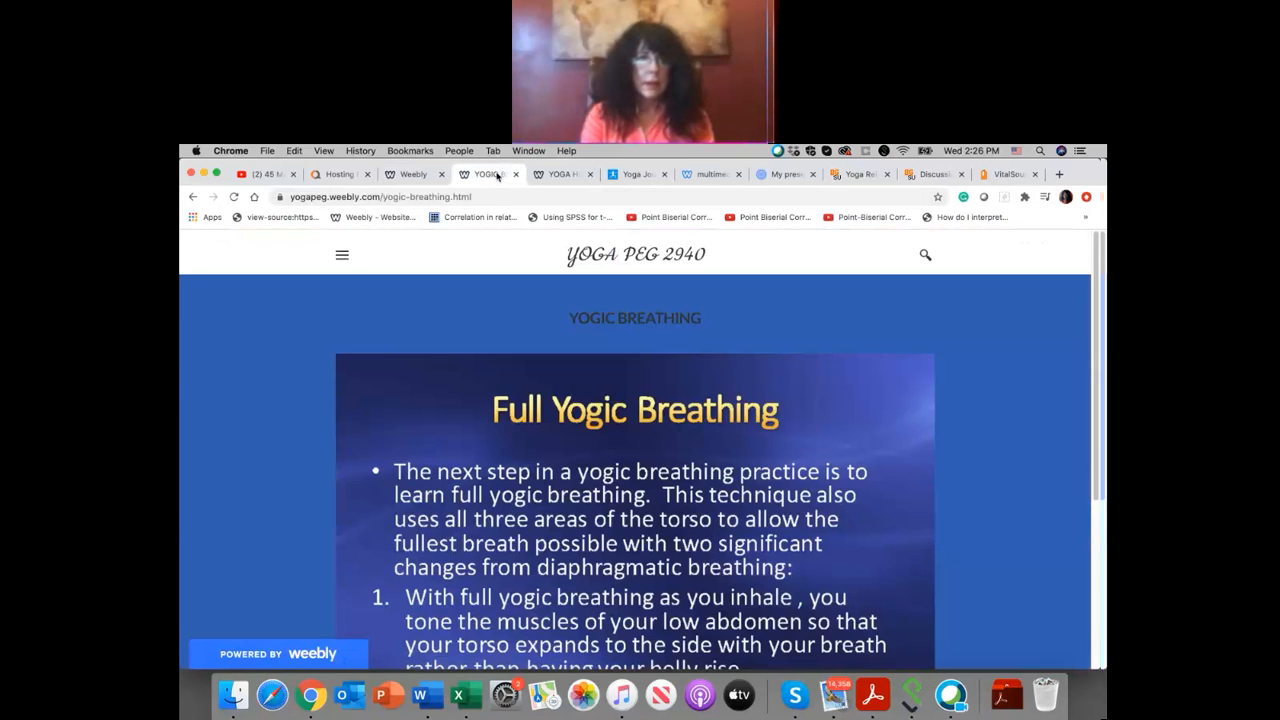
pyautogui.click(413, 175)
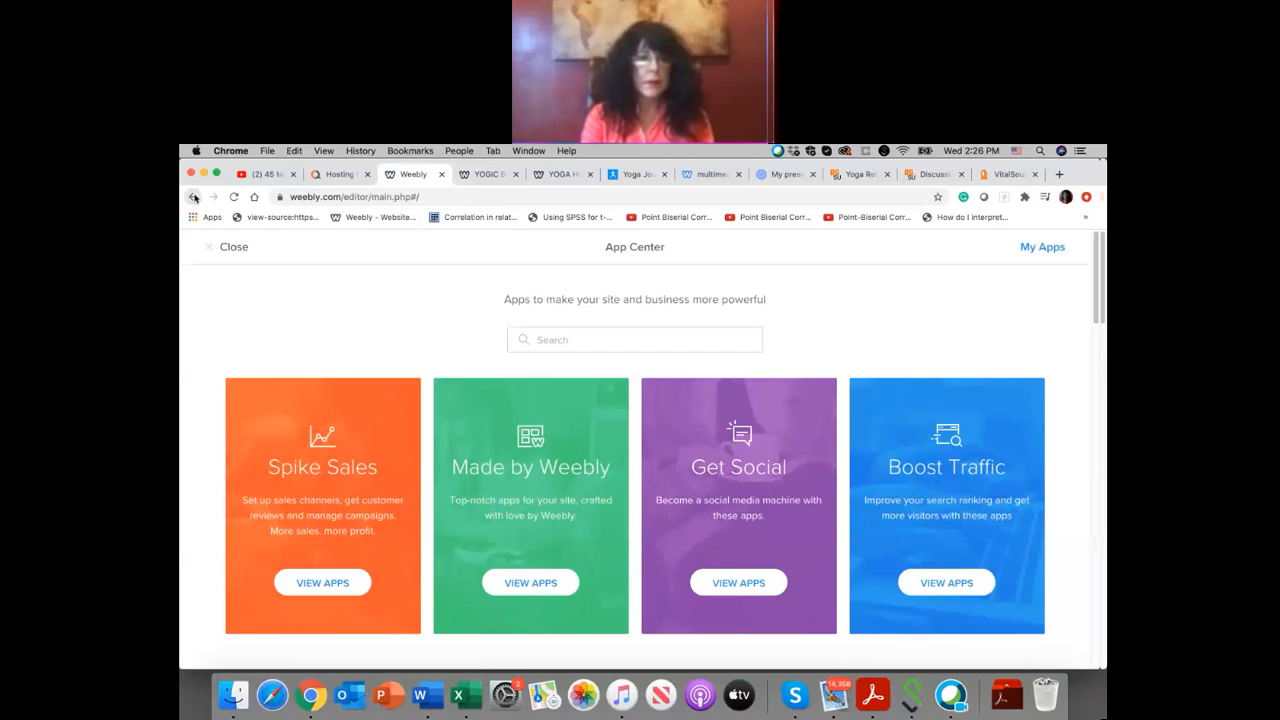
pyautogui.click(226, 247)
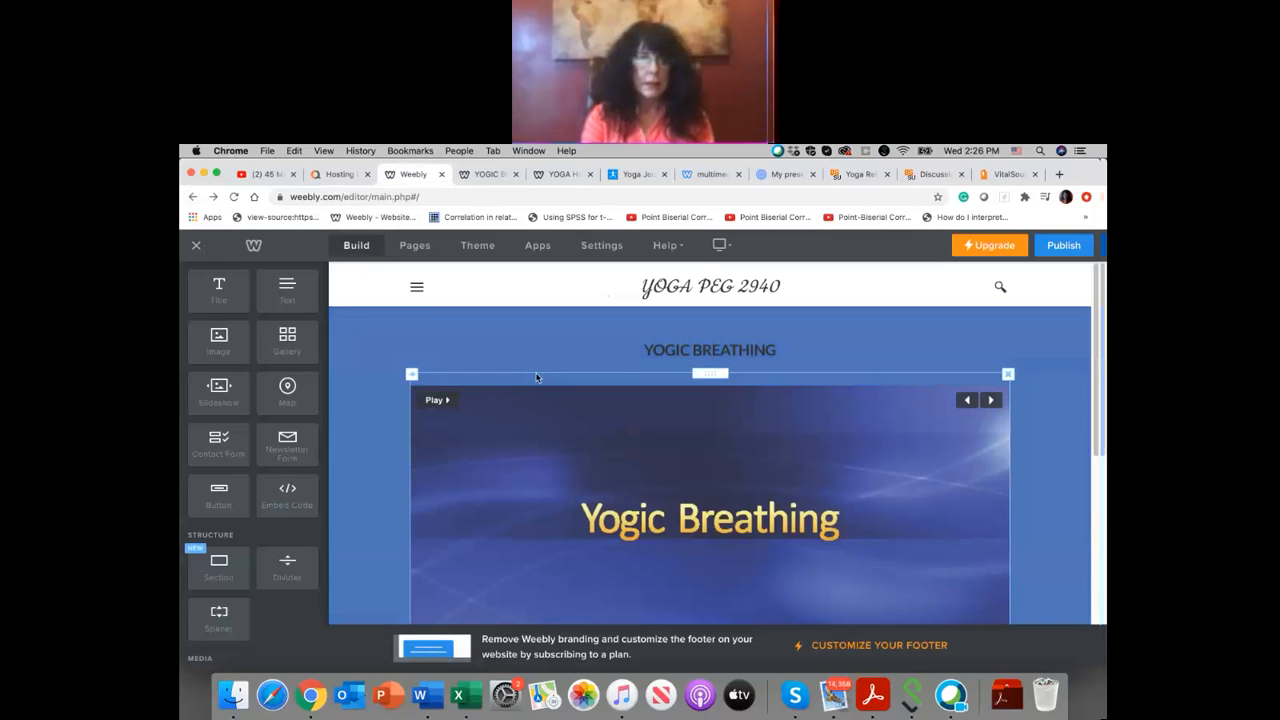
# Step: Open the site's UPDATES blog page in the editor and look over its author, archives and categories sections
pyautogui.click(418, 287)
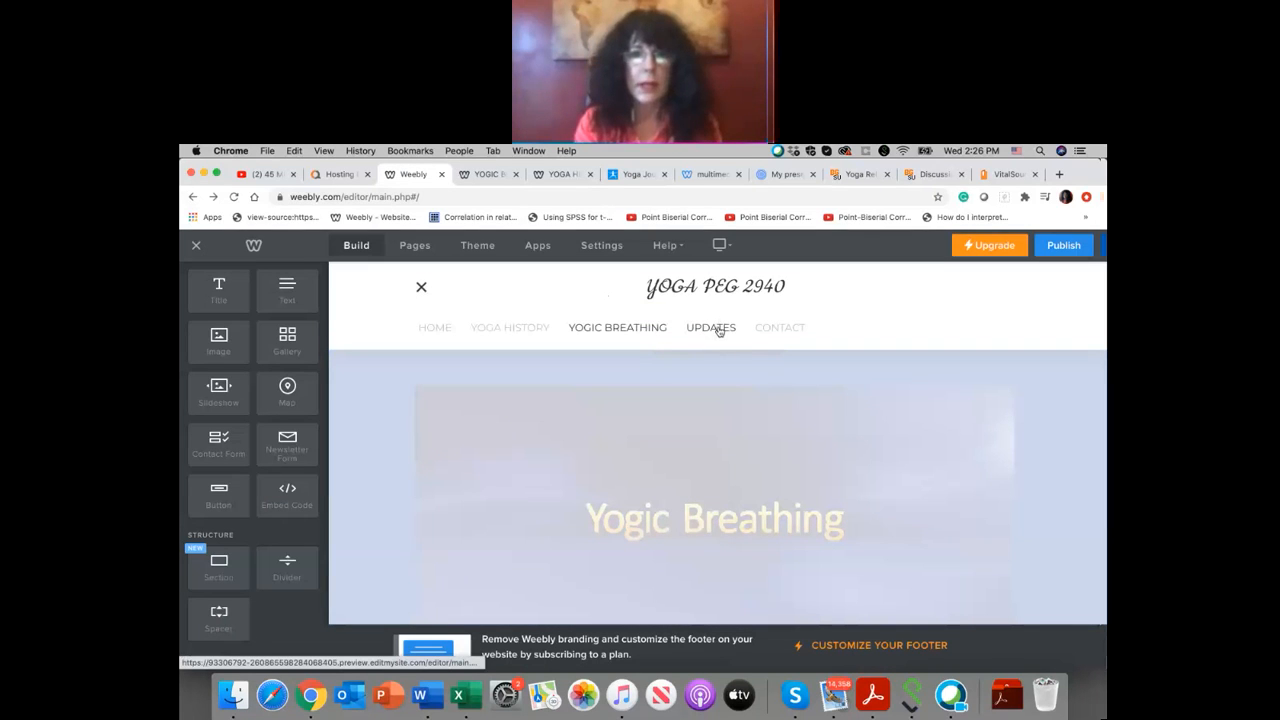
pyautogui.click(719, 330)
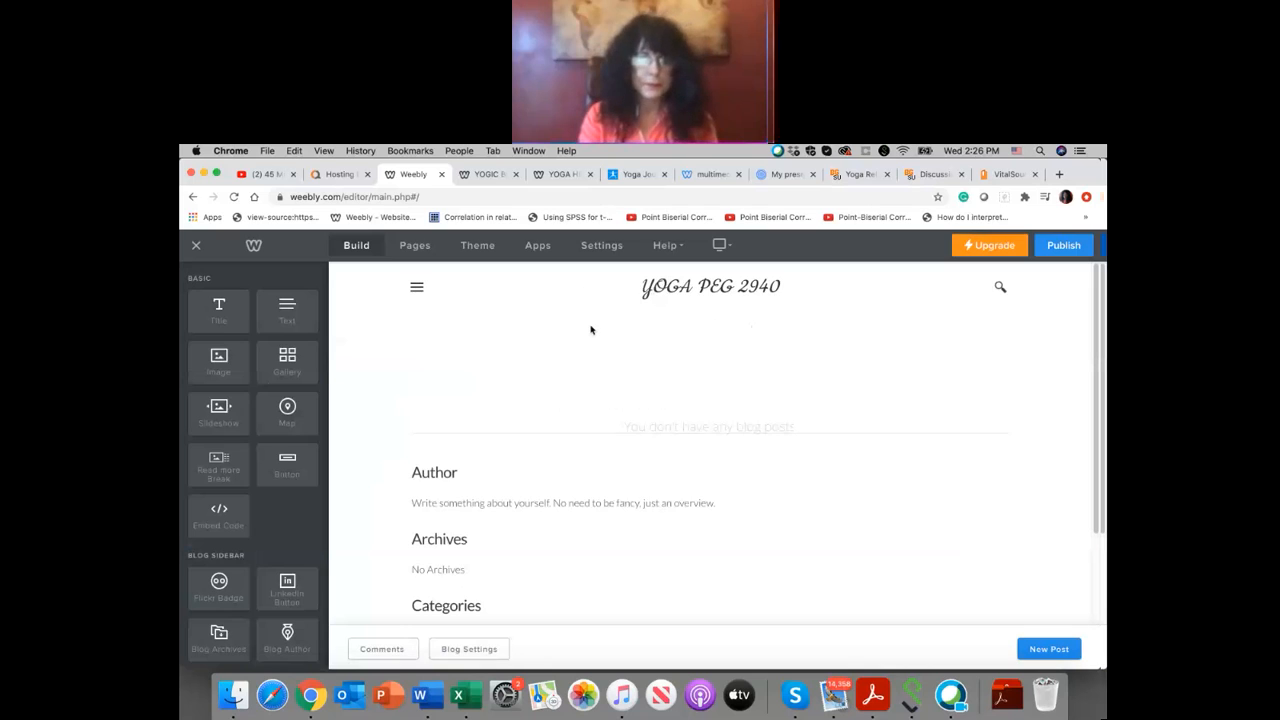
pyautogui.scroll(-3, 590, 330)
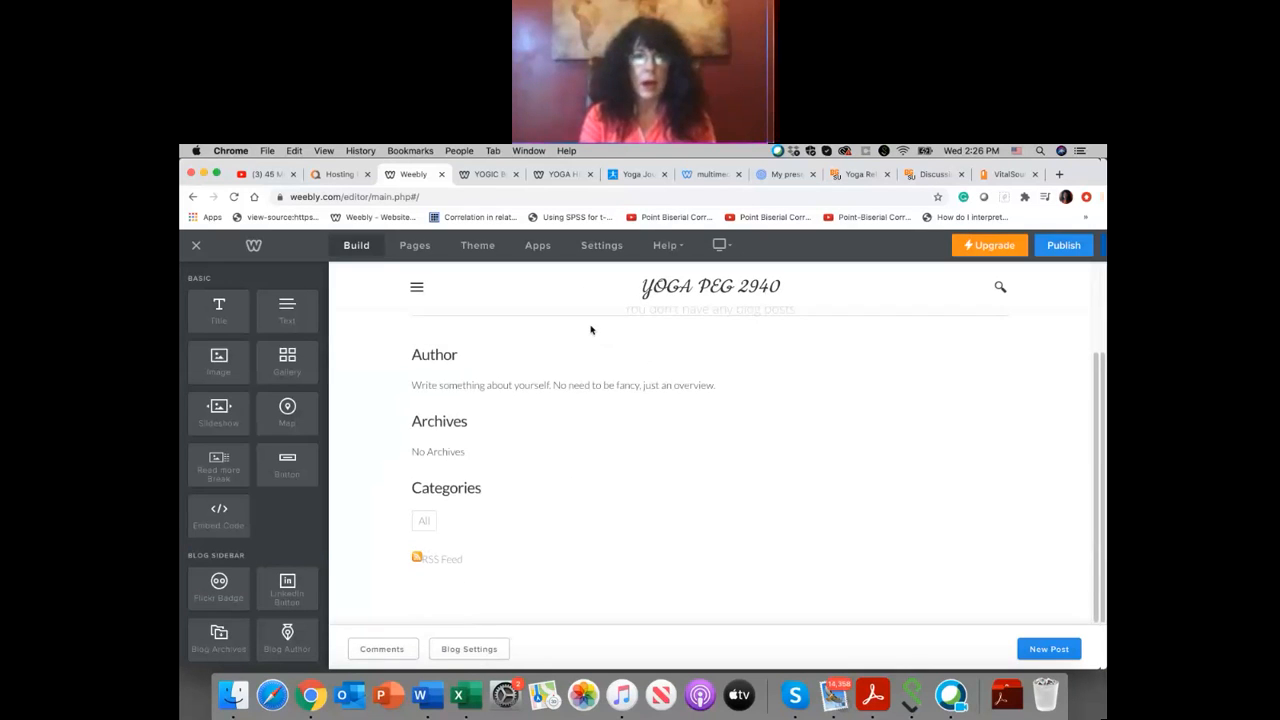
pyautogui.scroll(2, 590, 330)
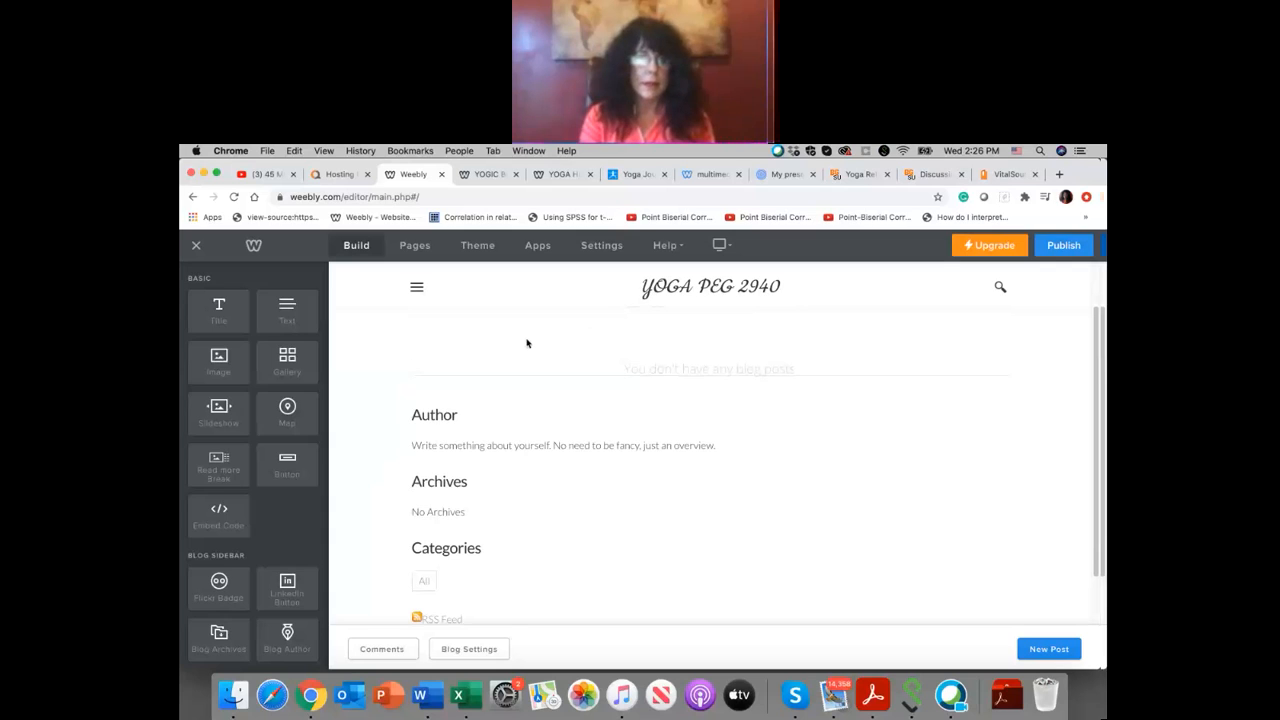
pyautogui.scroll(1, 527, 343)
pyautogui.scroll(-2, 527, 343)
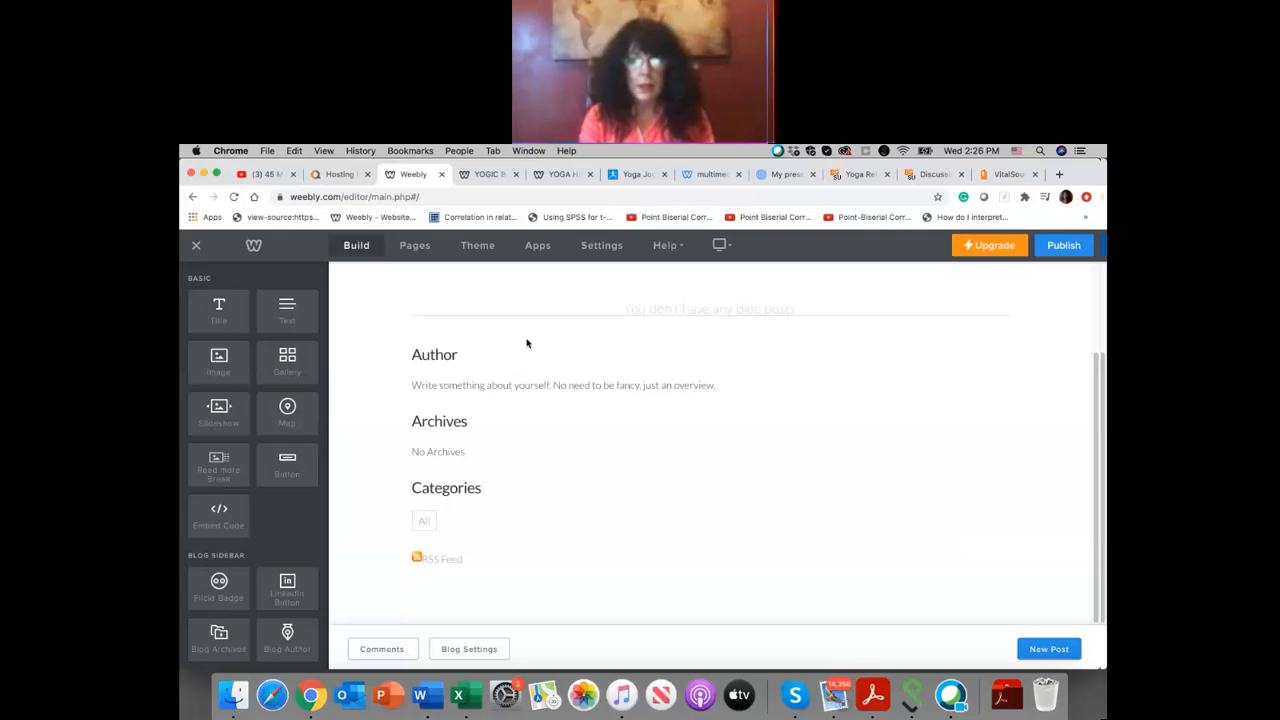
pyautogui.scroll(2, 527, 343)
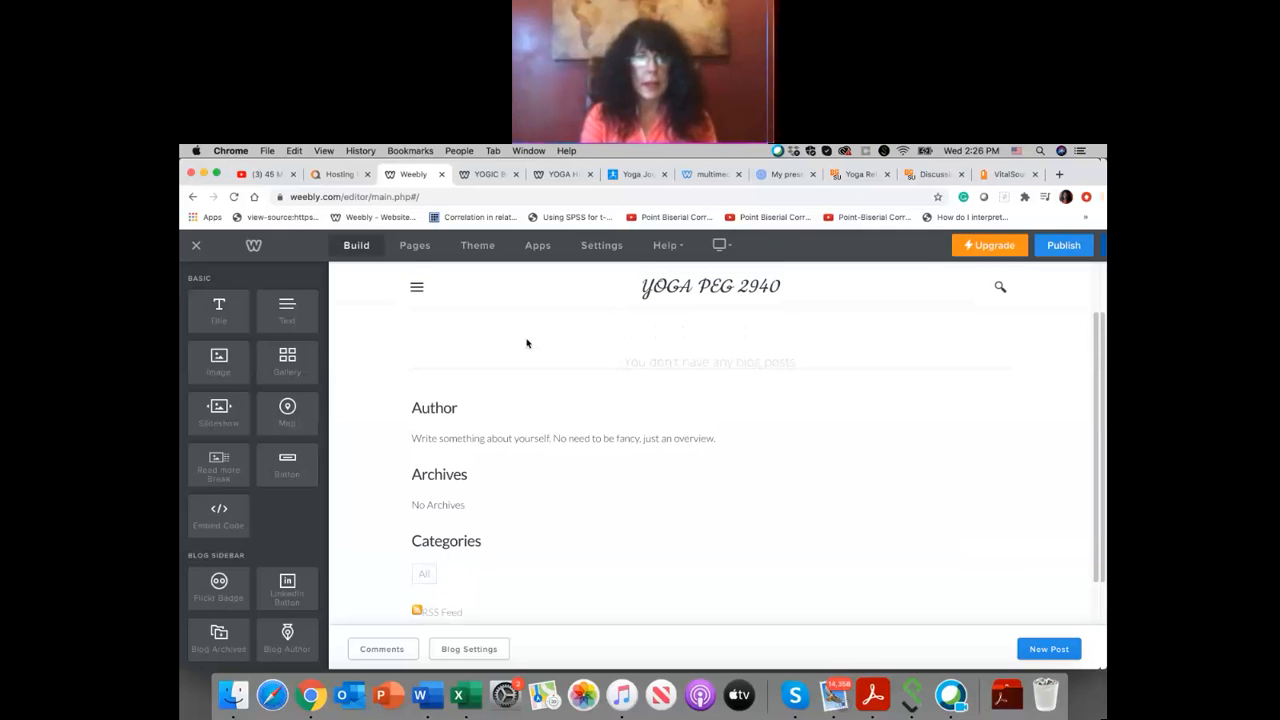
pyautogui.scroll(-1, 527, 343)
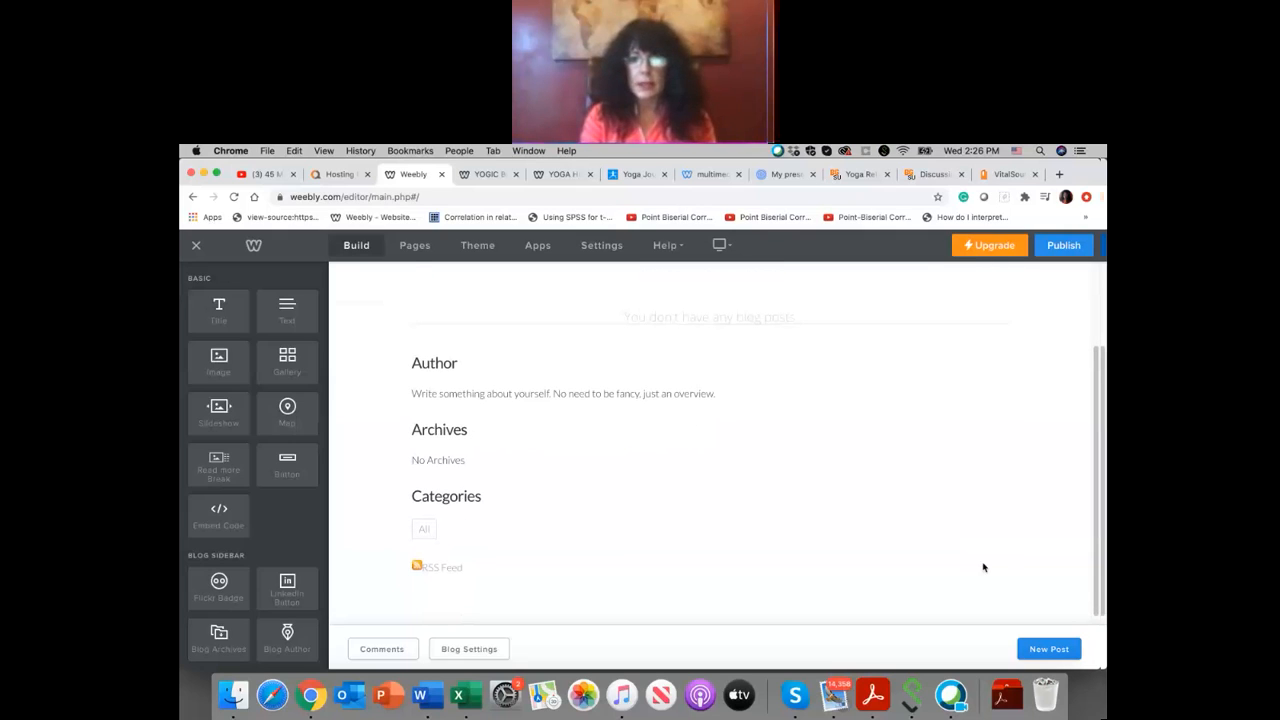
# Step: Create a new blog post on the UPDATES page with the title "WHAT HAVE YOU LEARNED IN THIS CLASS?"
pyautogui.click(1049, 650)
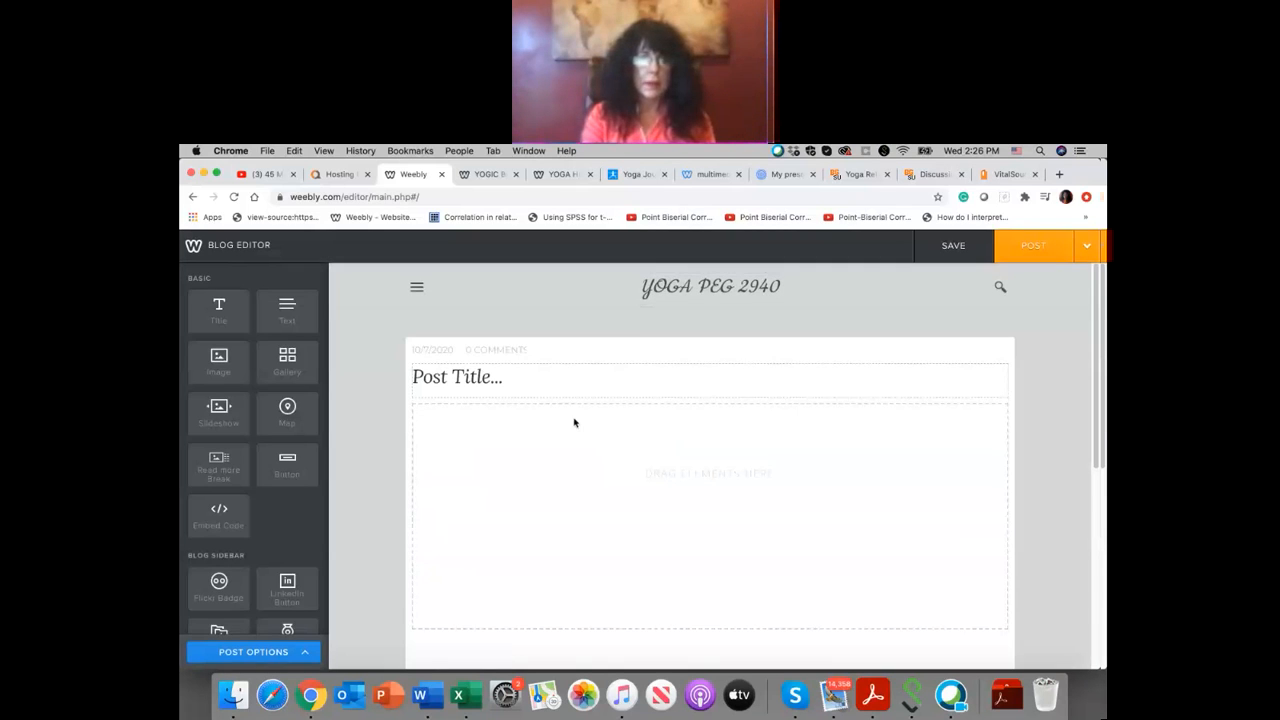
pyautogui.click(513, 376)
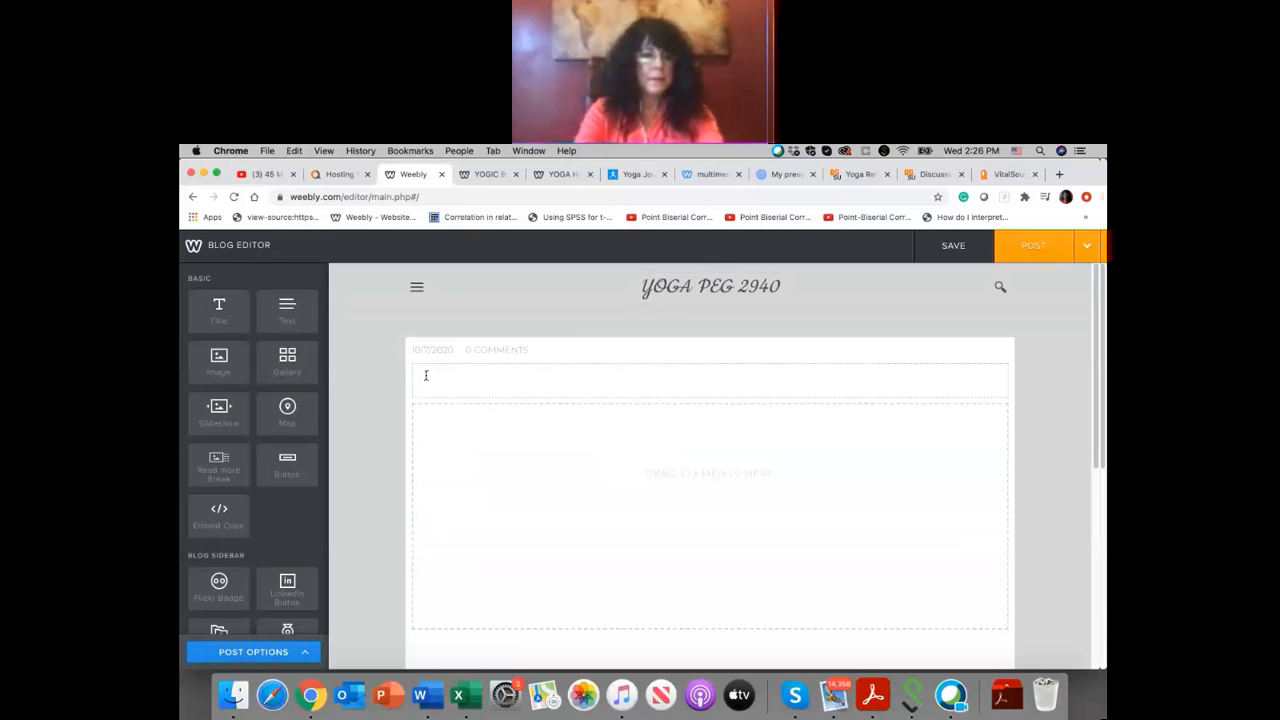
pyautogui.write('WHA')
pyautogui.press('BackSpace')
pyautogui.press('BackSpace')
pyautogui.press('BackSpace')
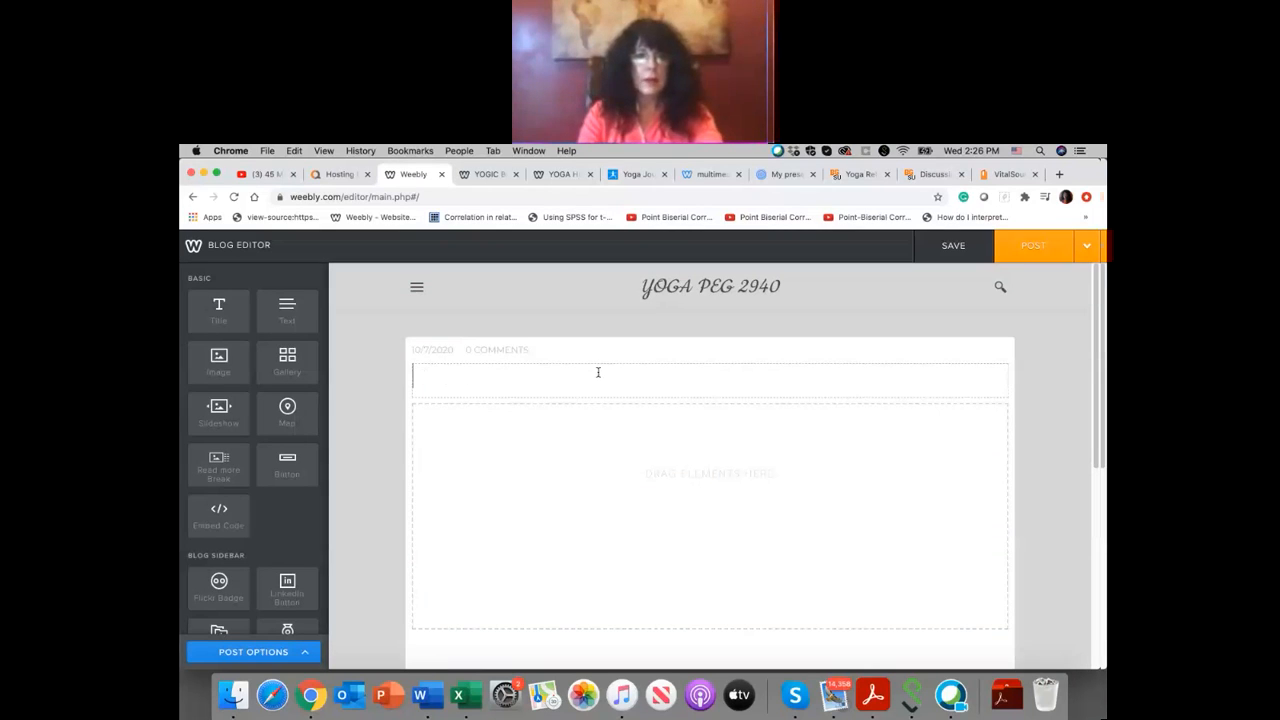
pyautogui.write('WHAT HAVE Y')
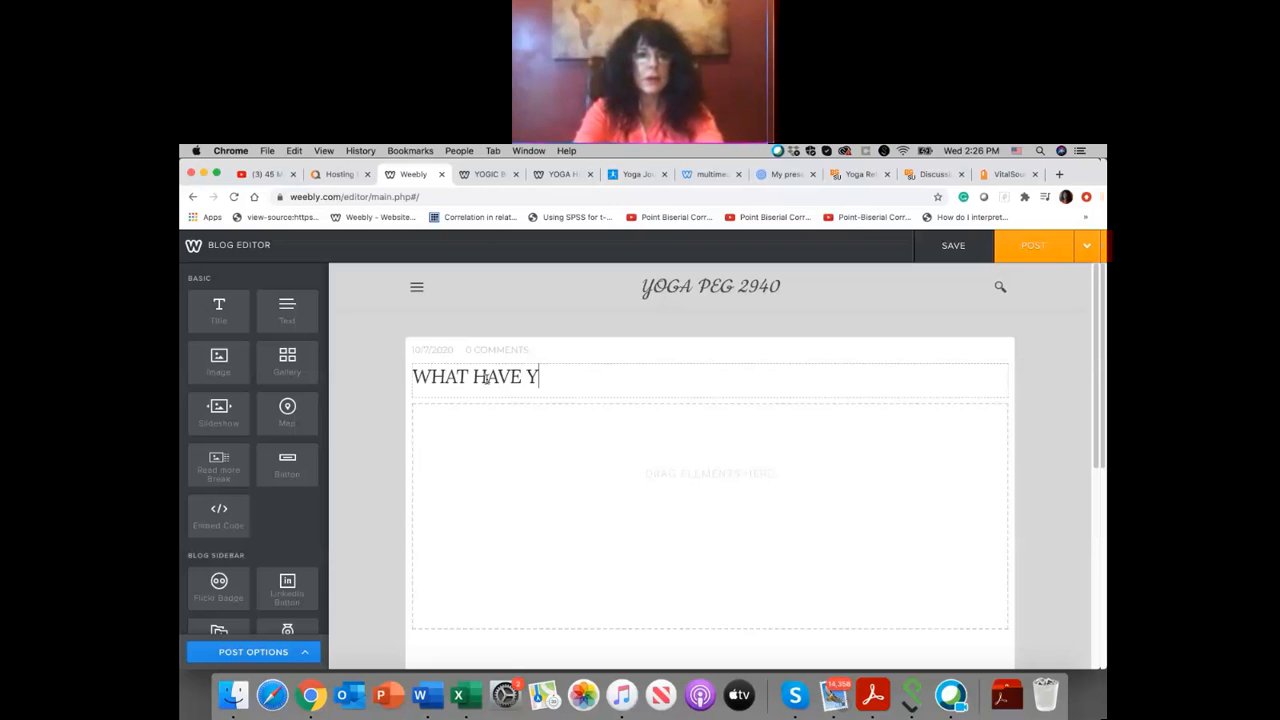
pyautogui.write('OU LEARNED ')
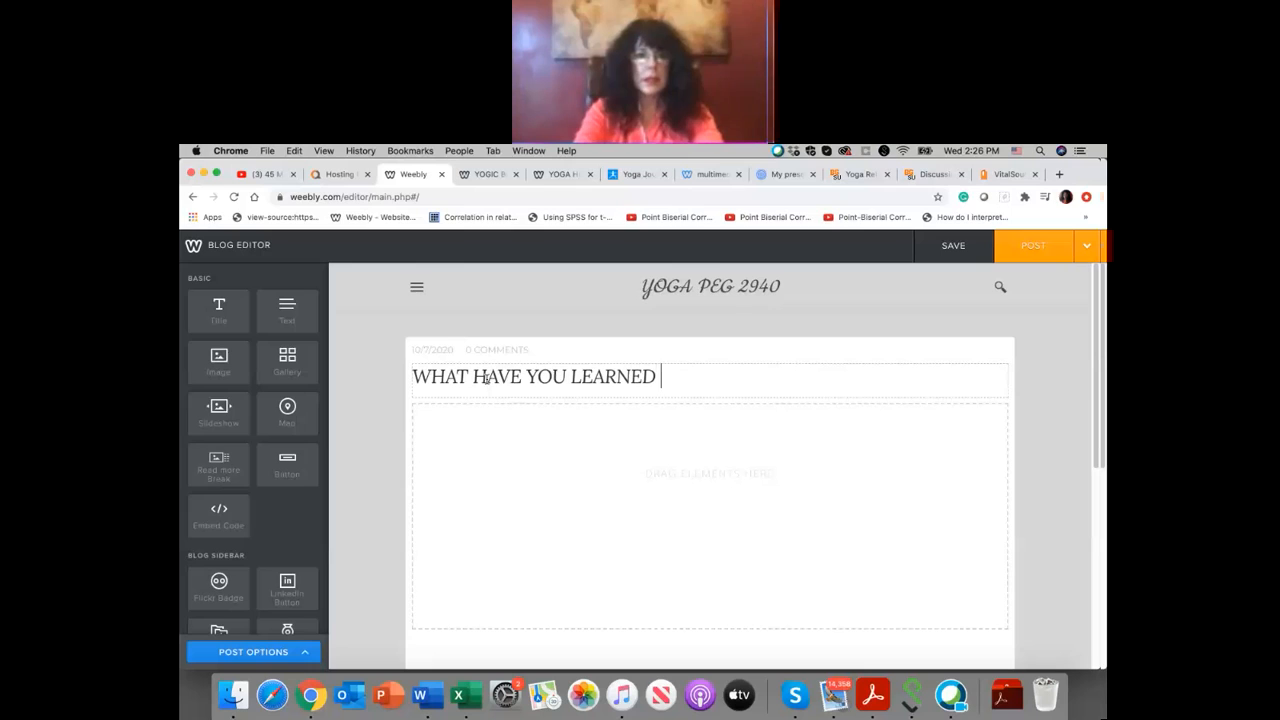
pyautogui.write('IN THIS CLASS?')
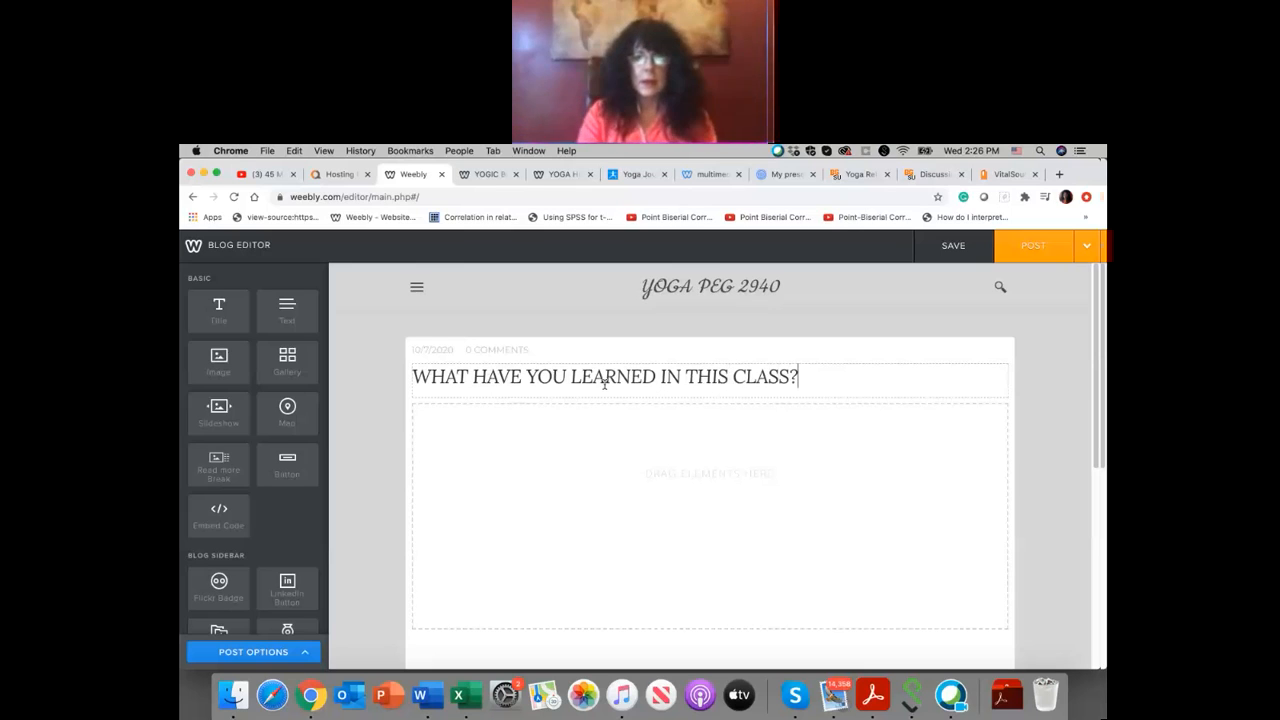
# Step: Publish the blog post, dismiss the sharing dialog and check the post on the UPDATES page
pyautogui.scroll(-1, 960, 558)
pyautogui.scroll(1, 959, 559)
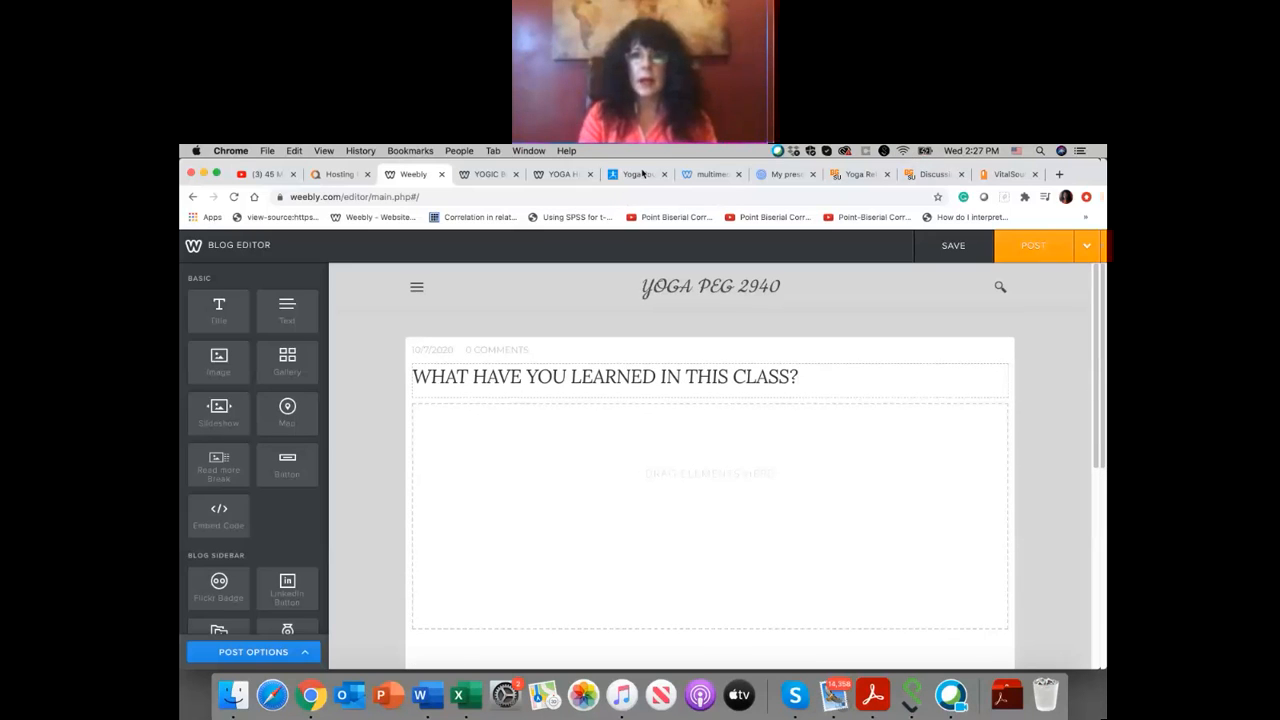
pyautogui.click(1035, 247)
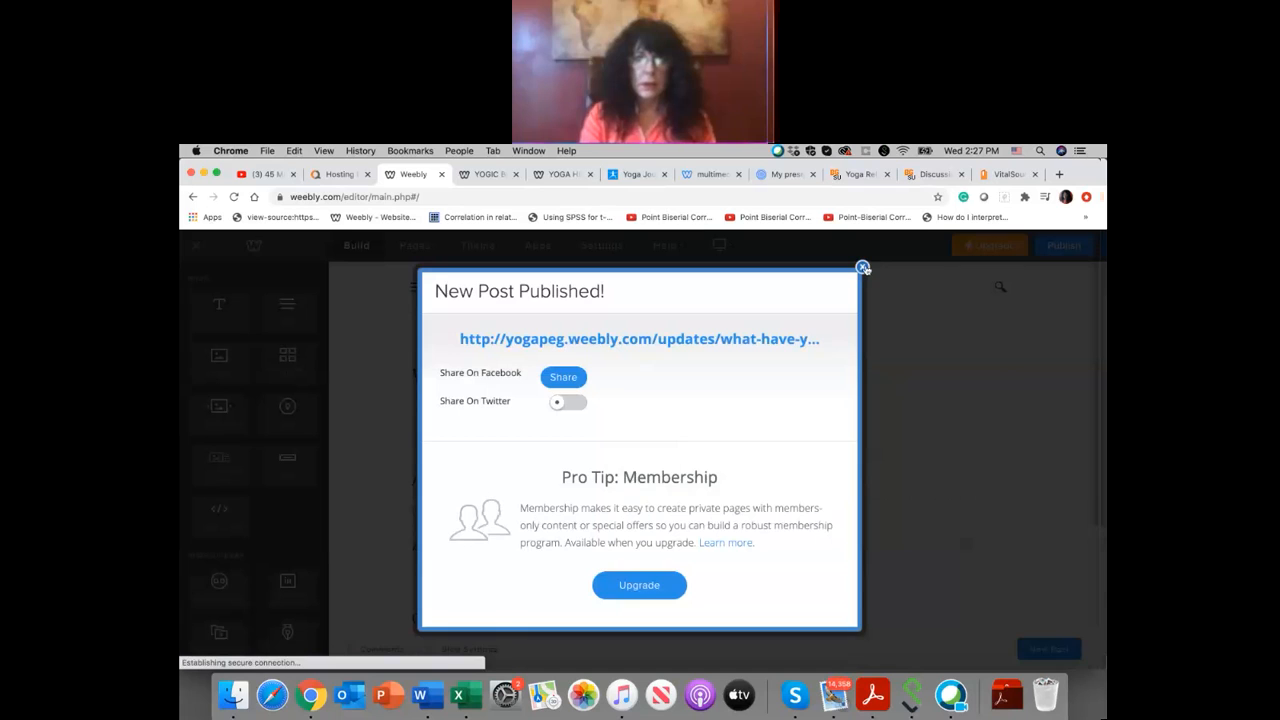
pyautogui.click(863, 268)
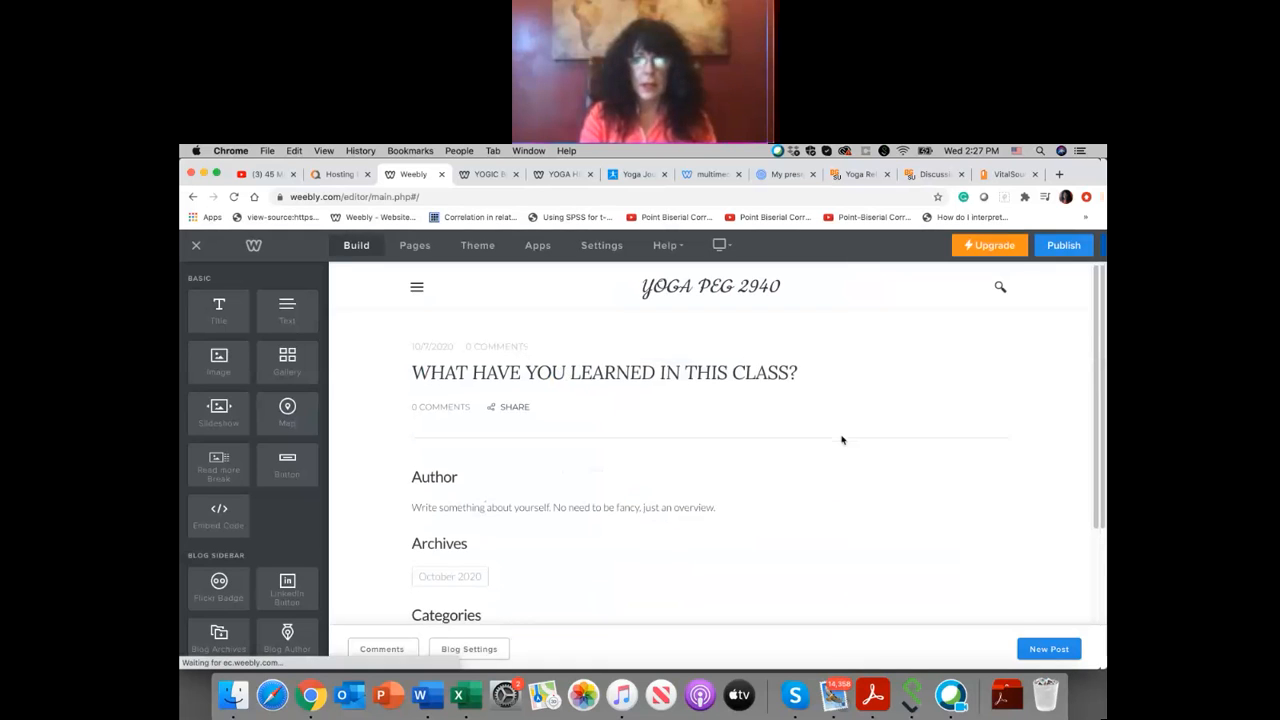
pyautogui.scroll(-2, 840, 440)
pyautogui.scroll(2, 841, 438)
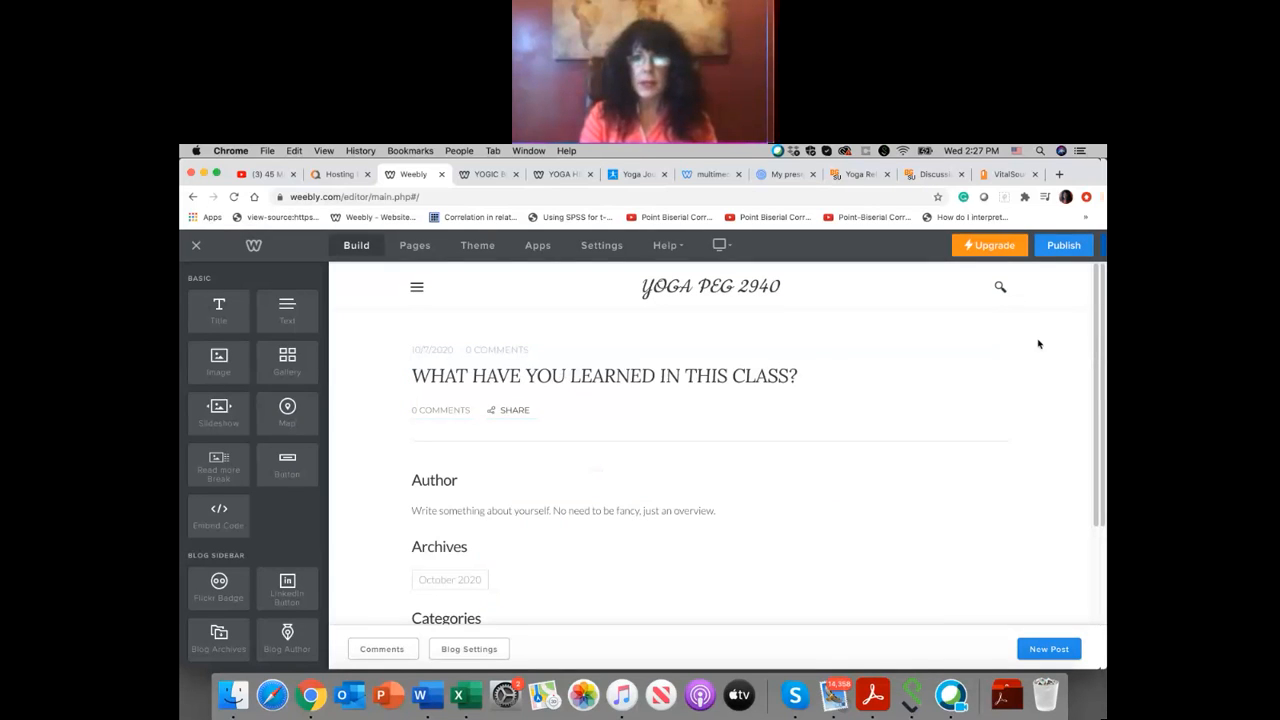
# Step: Publish the site again and open the UPDATES page on the live site yogapeg.weebly.com
pyautogui.click(1062, 246)
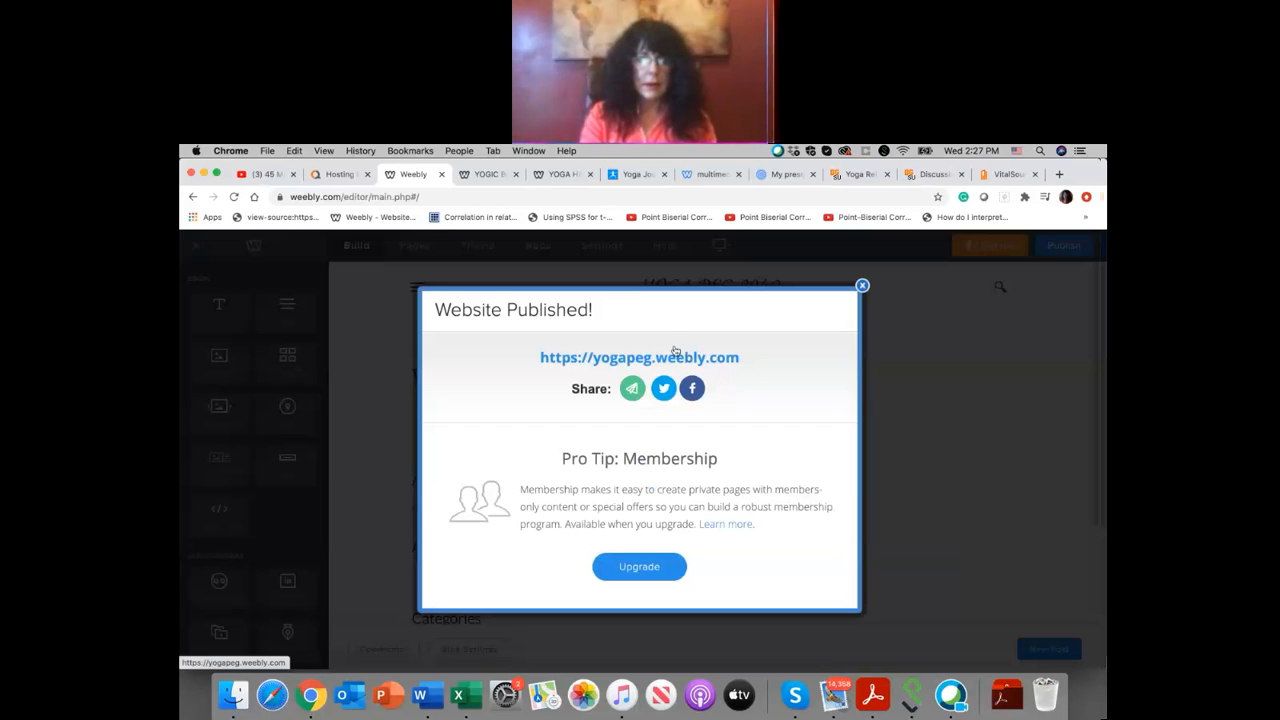
pyautogui.click(673, 357)
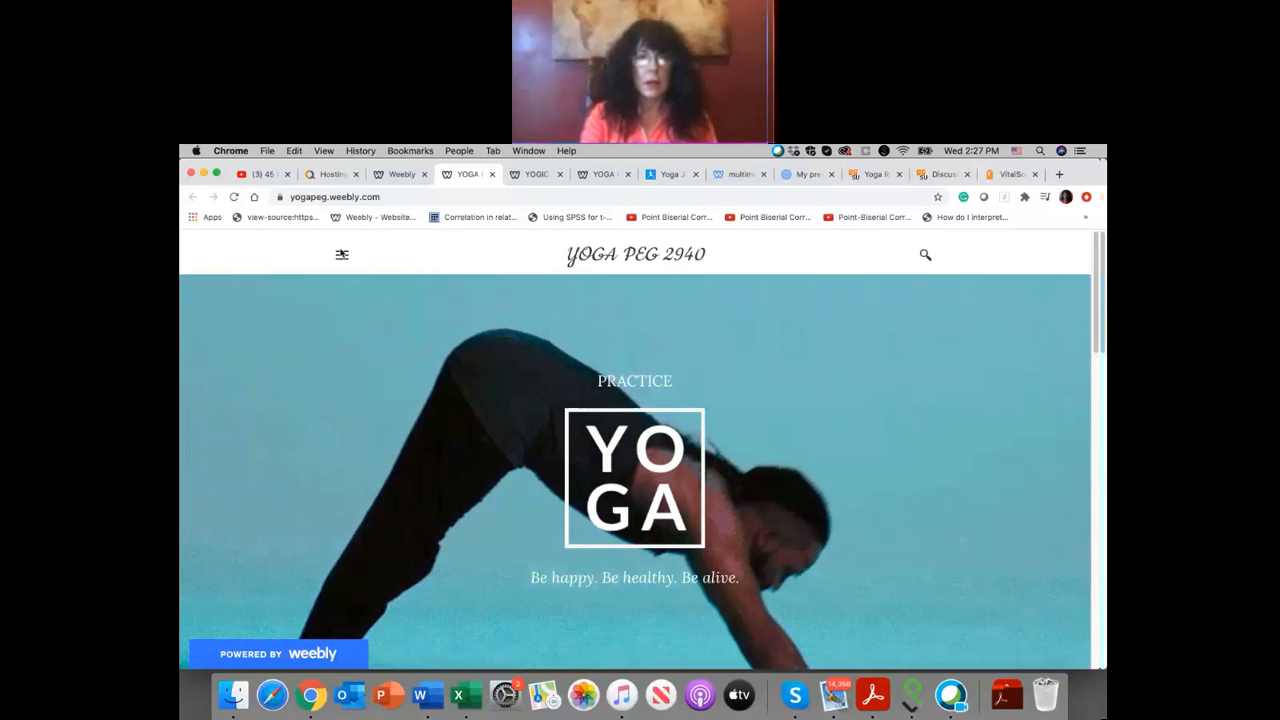
pyautogui.click(341, 254)
pyautogui.click(694, 331)
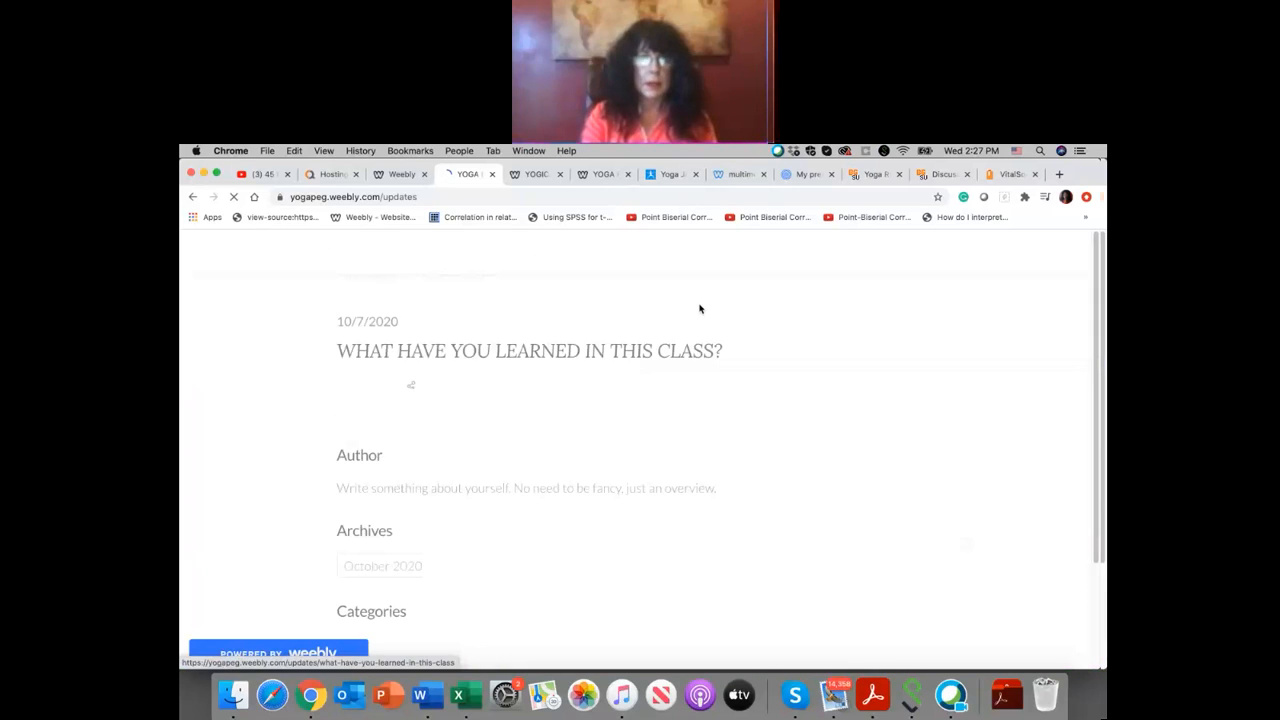
# Step: Examine the published post on the live UPDATES page, including its comments link, share options and sidebar sections
pyautogui.scroll(-5, 700, 309)
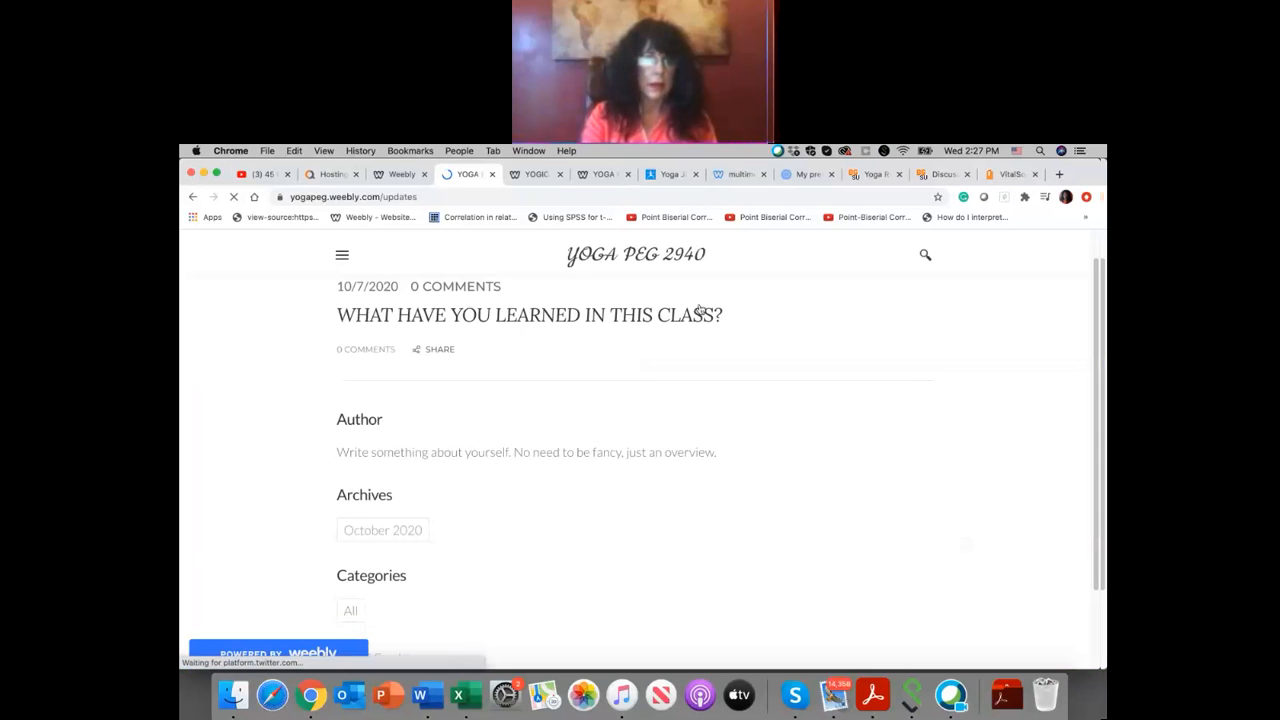
pyautogui.scroll(5, 700, 309)
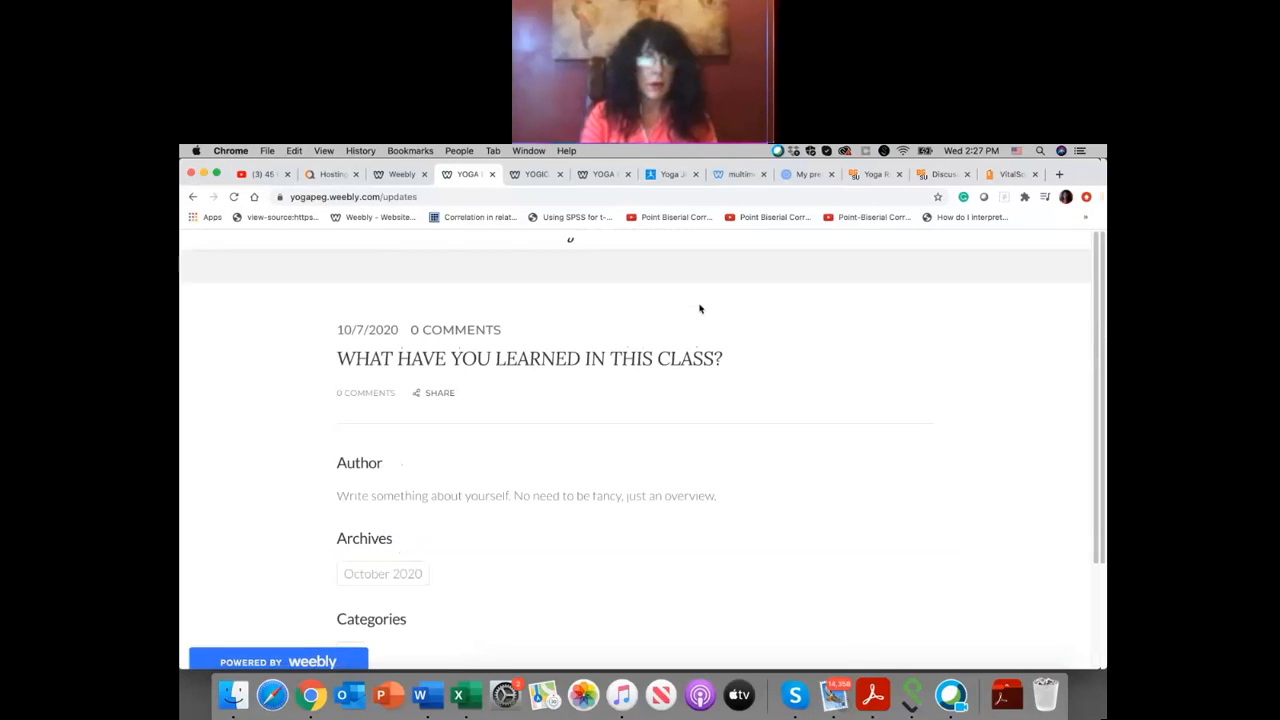
pyautogui.click(438, 385)
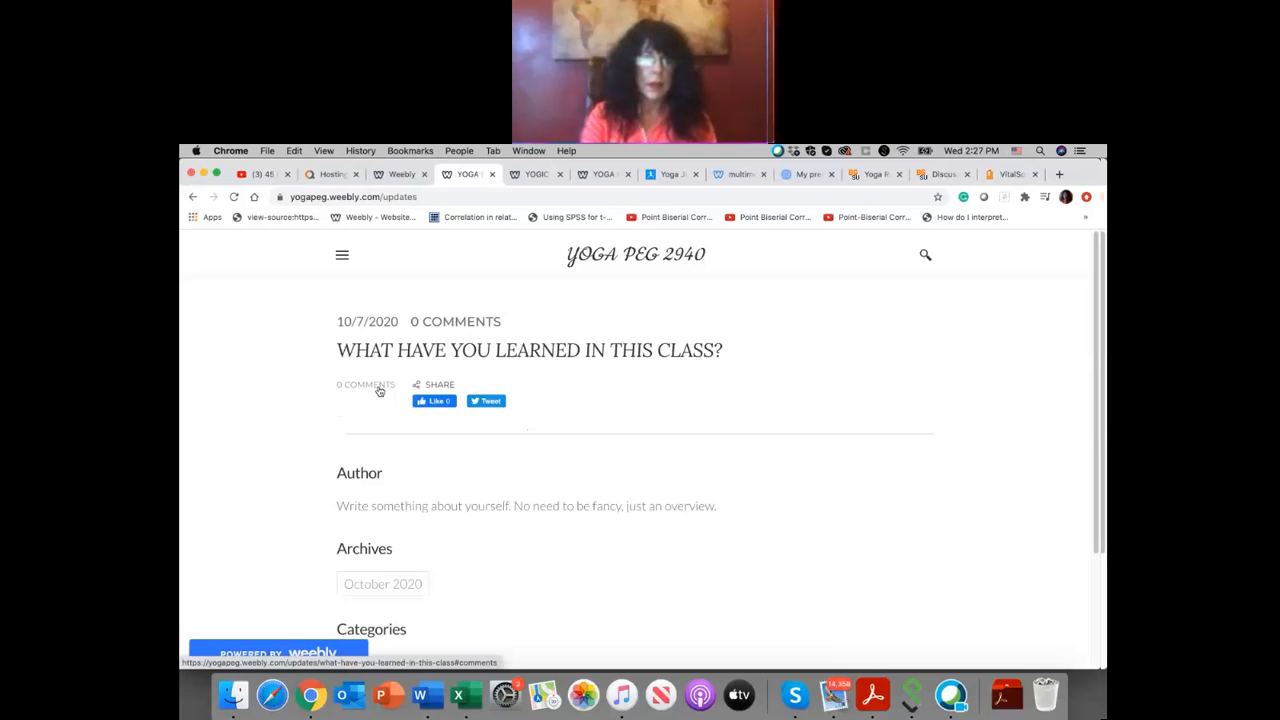
pyautogui.scroll(-3, 377, 418)
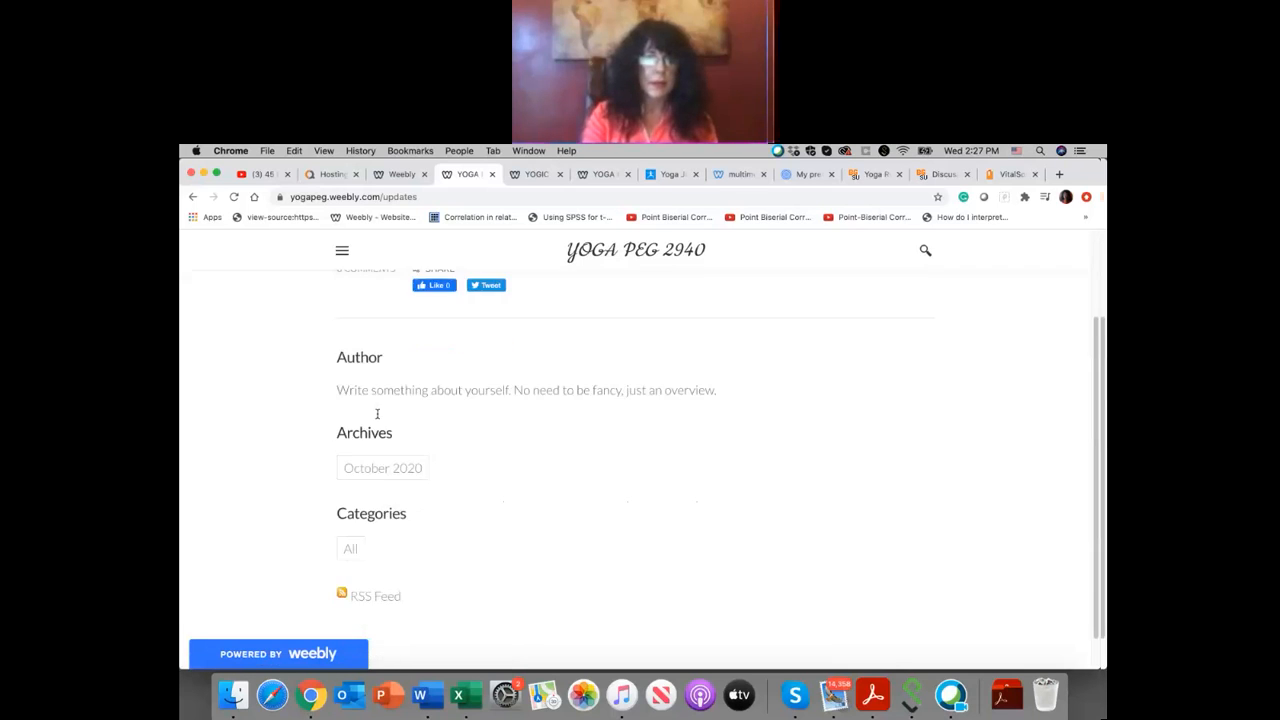
pyautogui.scroll(3, 377, 413)
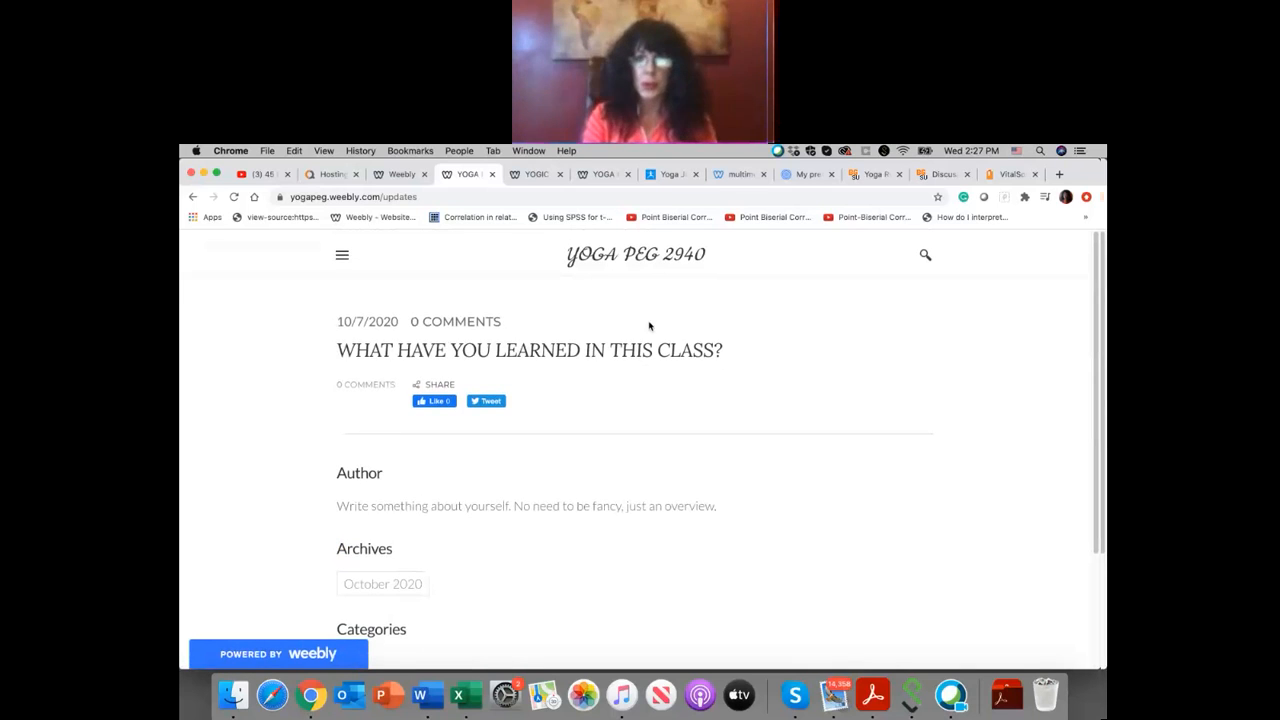
# Step: Return to the Weebly editor, dismiss the publish confirmation and check the blog's recent and pending comments
pyautogui.click(402, 175)
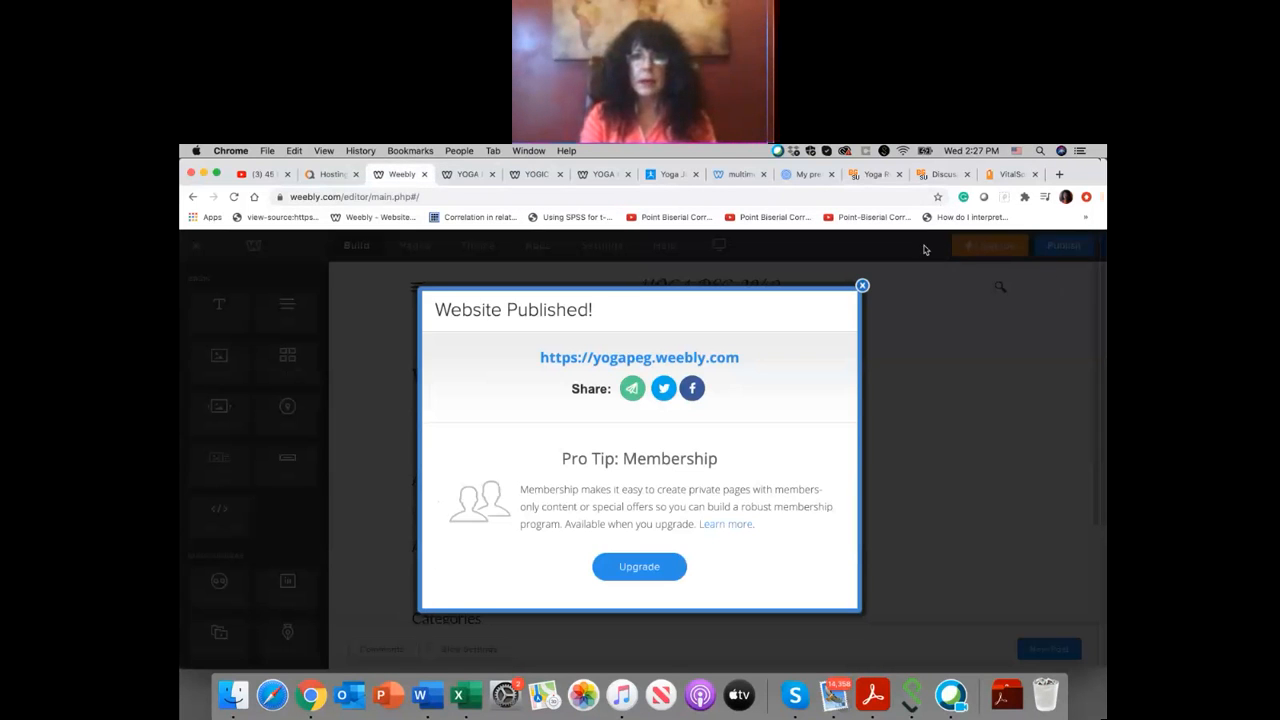
pyautogui.click(862, 287)
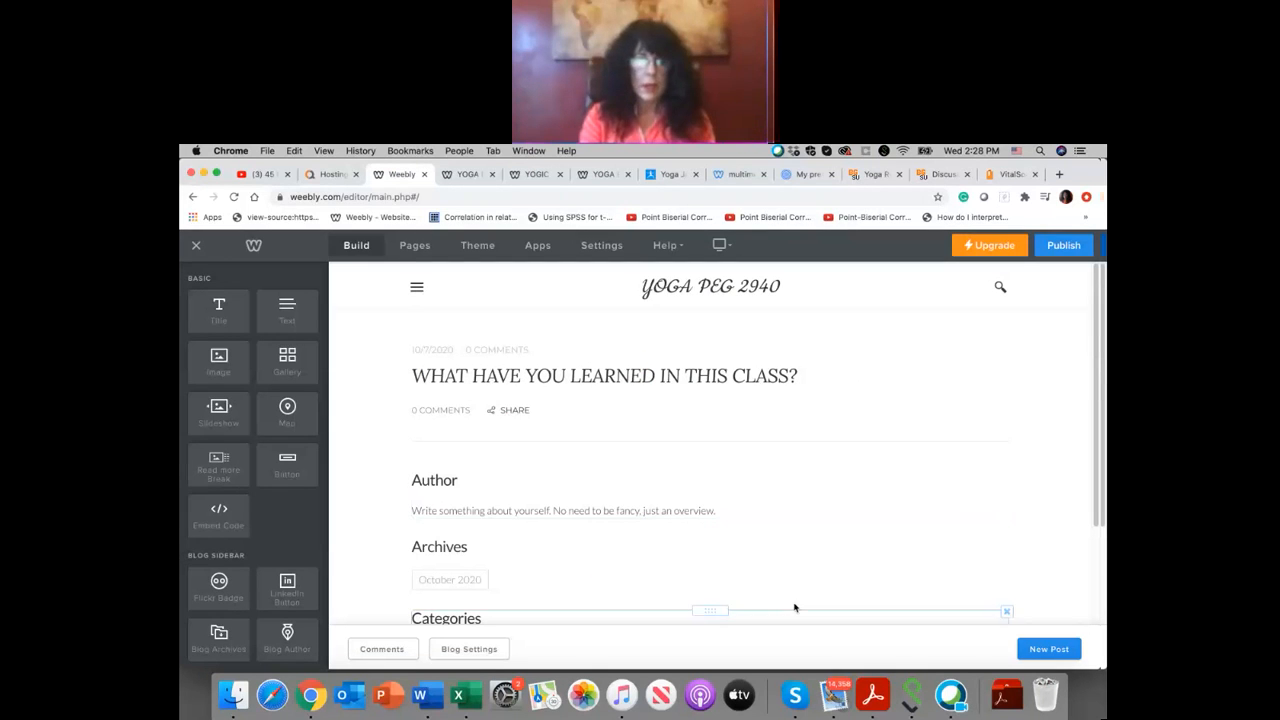
pyautogui.click(397, 652)
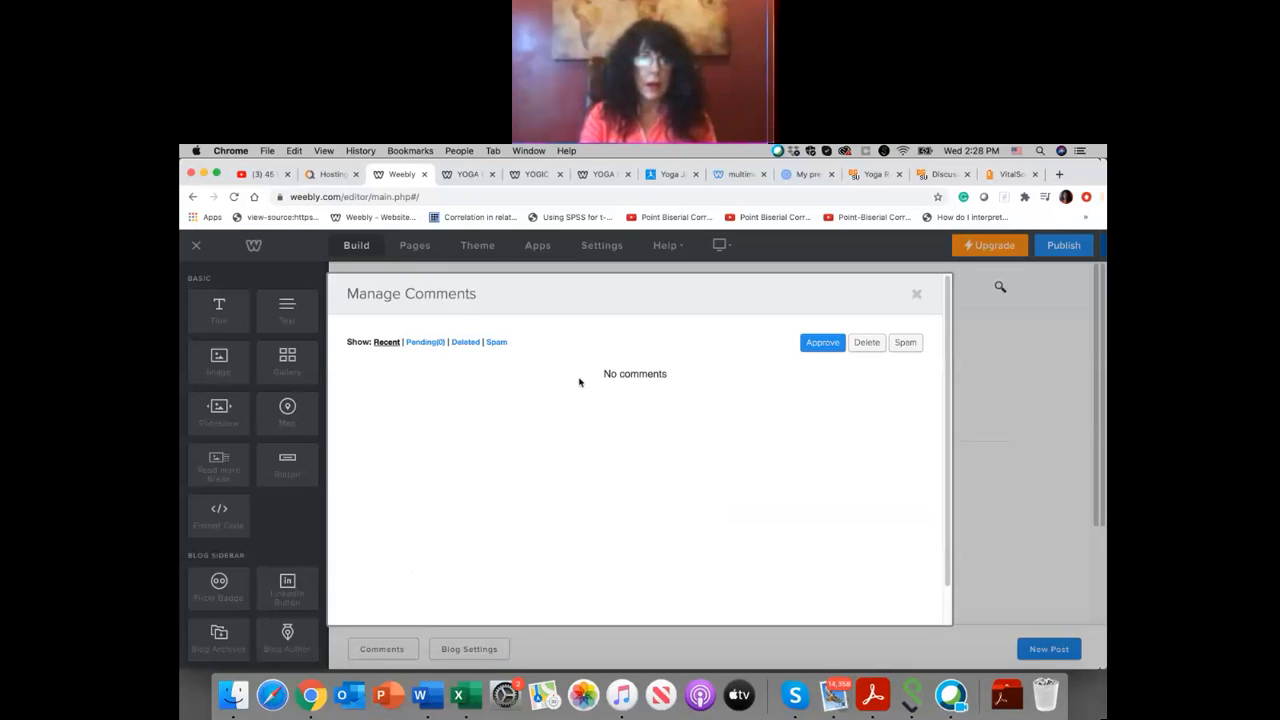
pyautogui.click(425, 343)
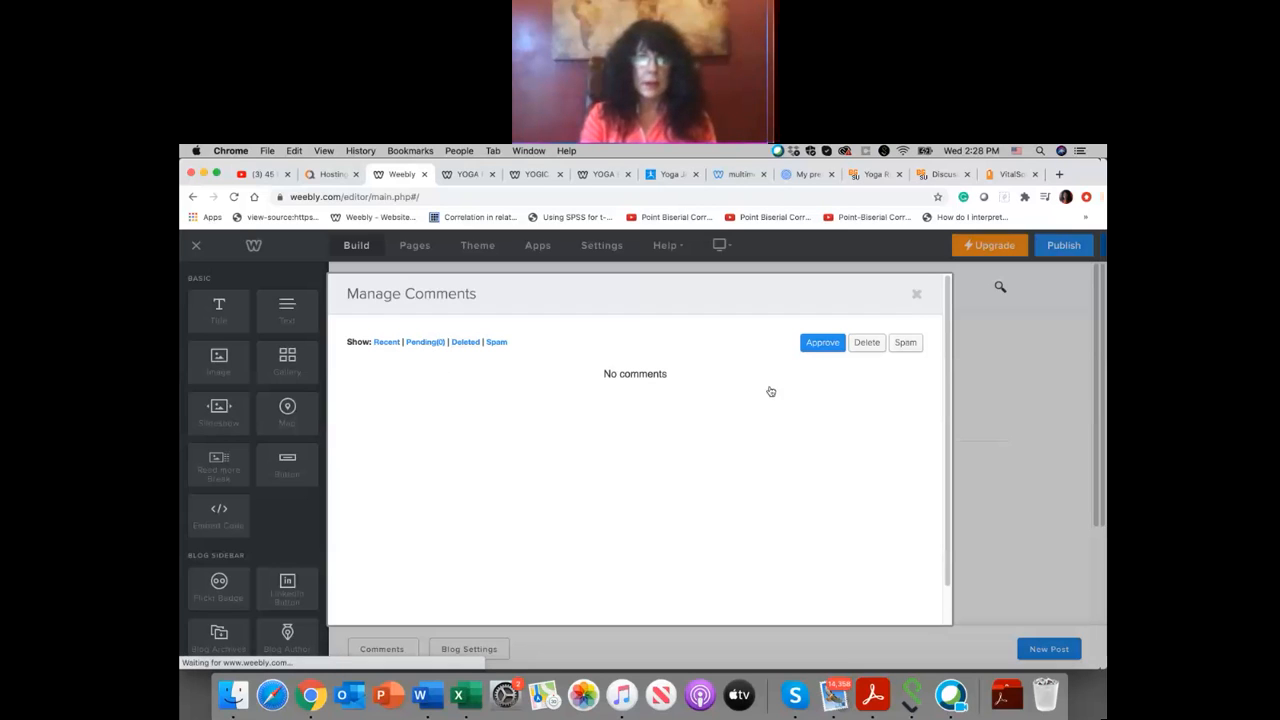
pyautogui.click(916, 299)
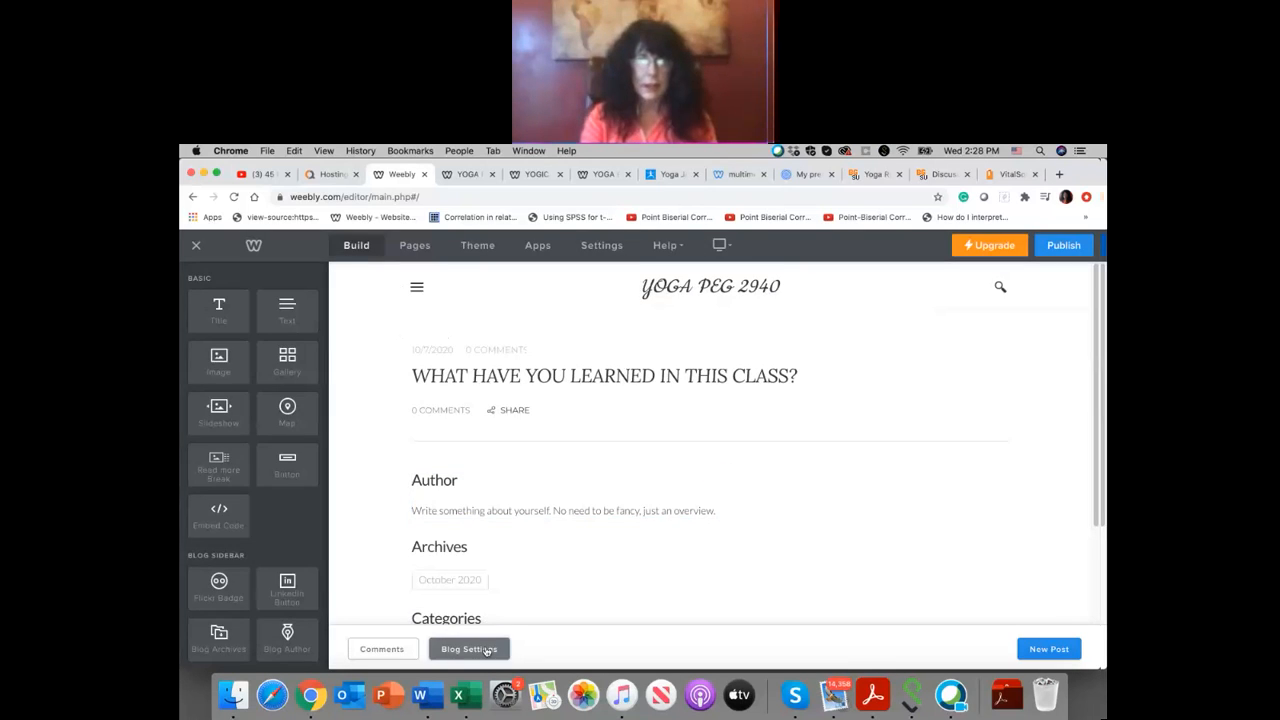
# Step: Review the blog's general and comment settings and the site's installed apps, and leave the settings
pyautogui.click(487, 650)
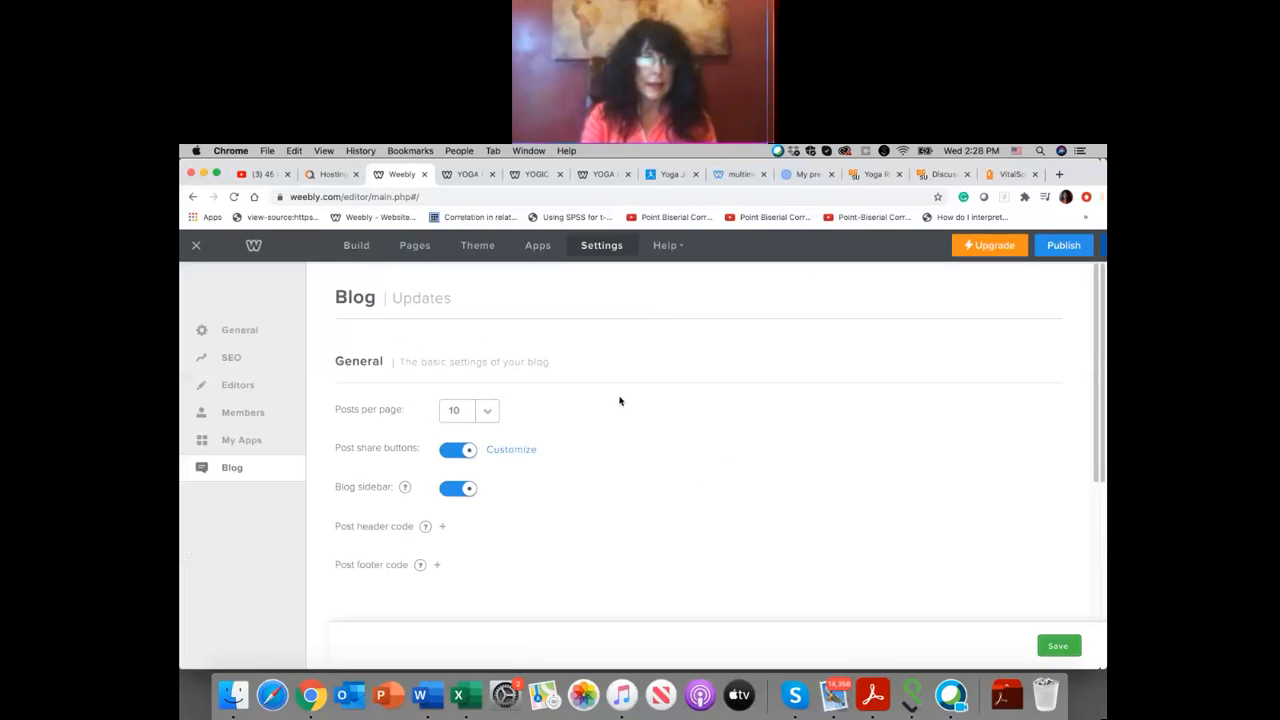
pyautogui.scroll(-5, 619, 414)
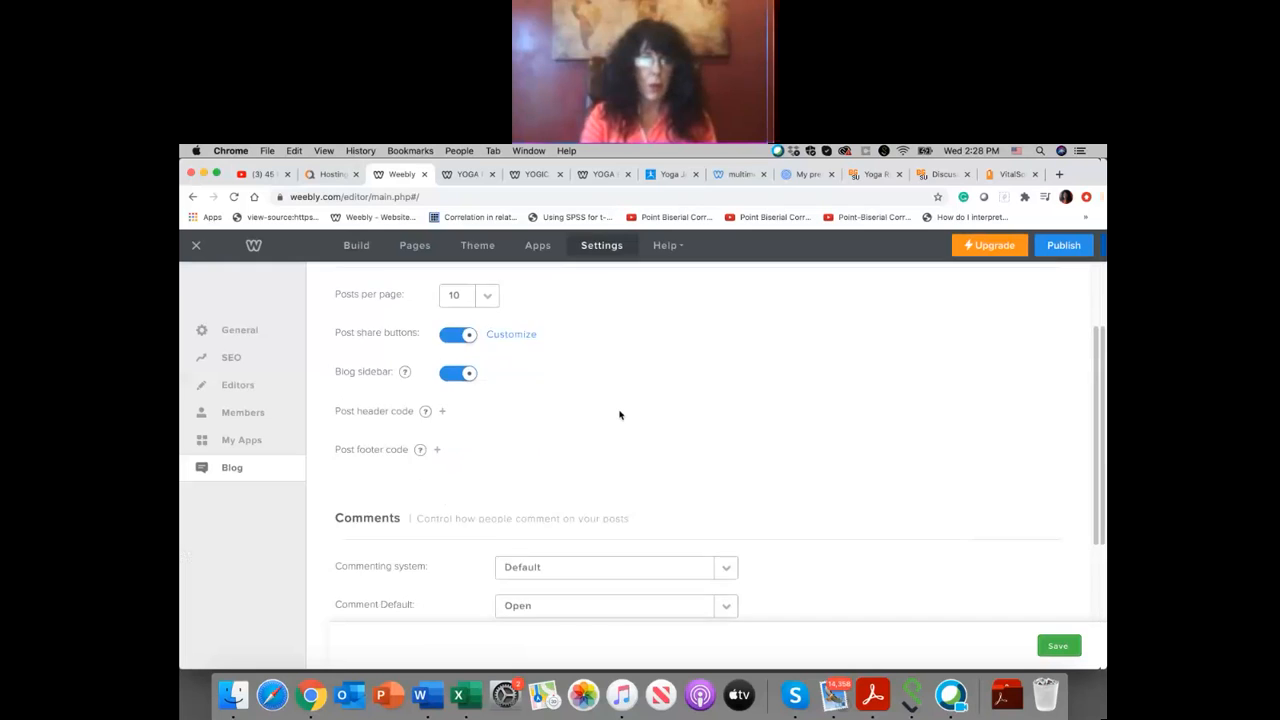
pyautogui.scroll(-1, 619, 414)
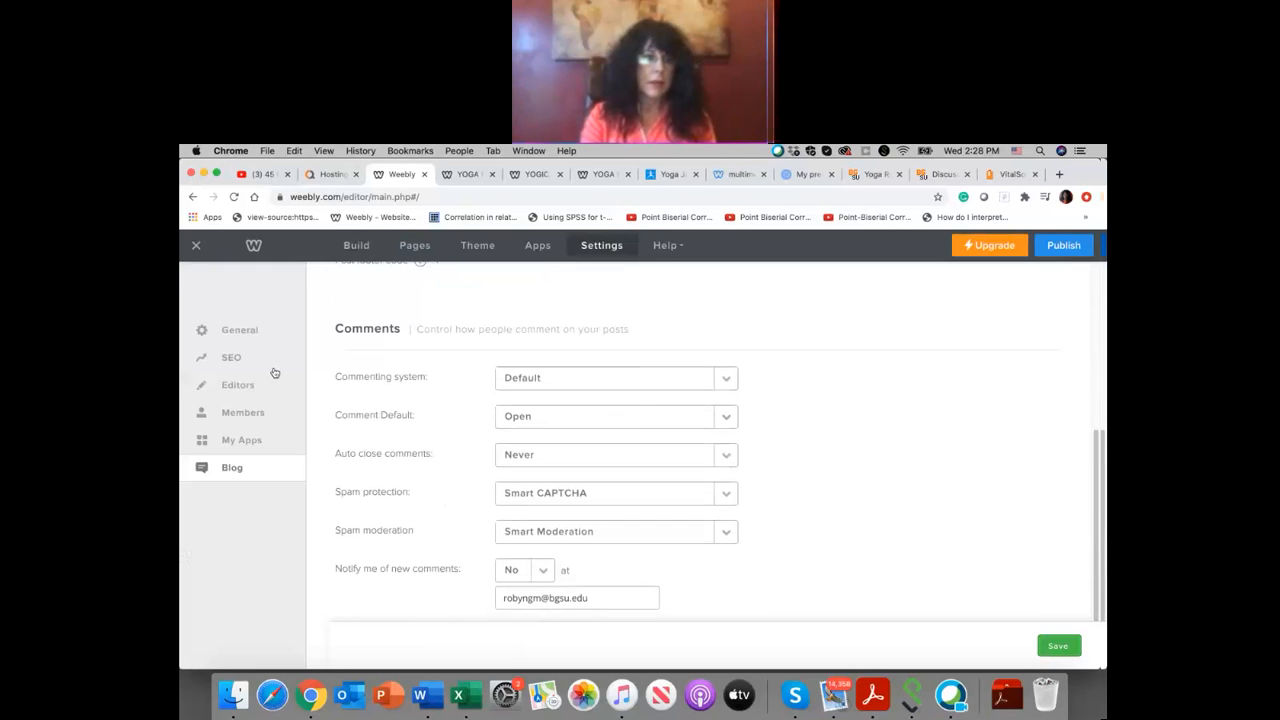
pyautogui.click(253, 442)
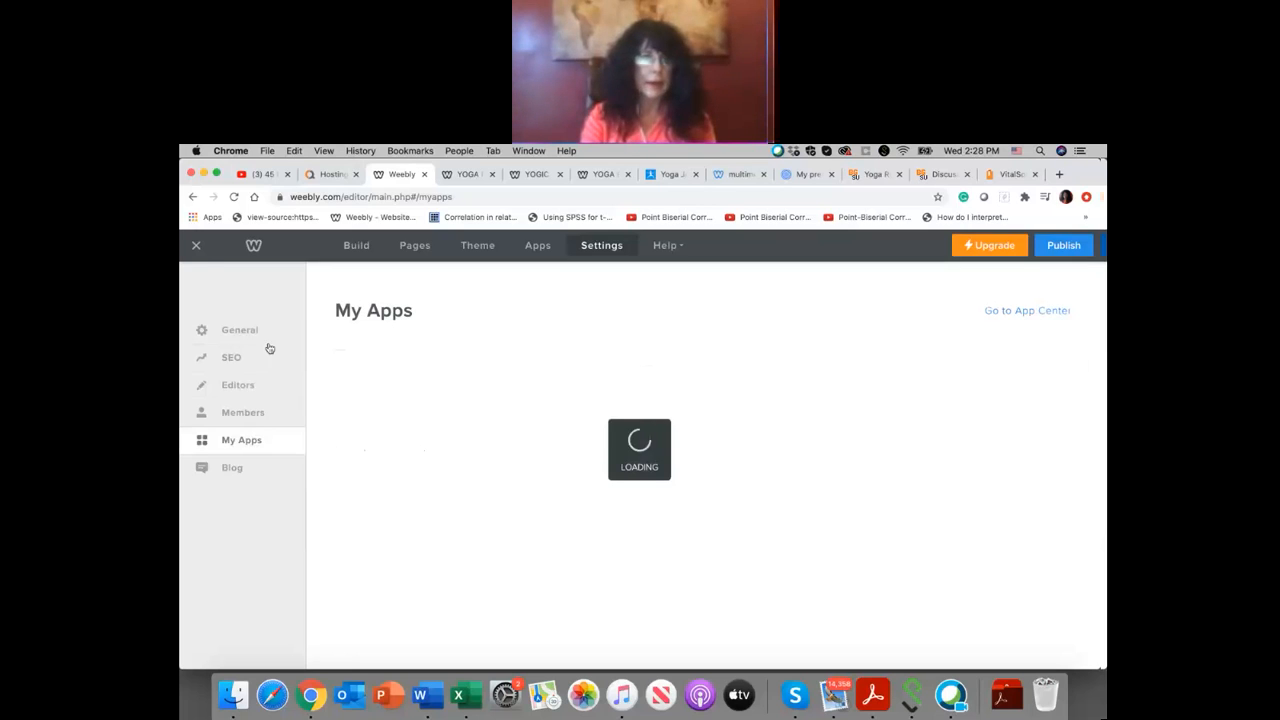
pyautogui.click(196, 246)
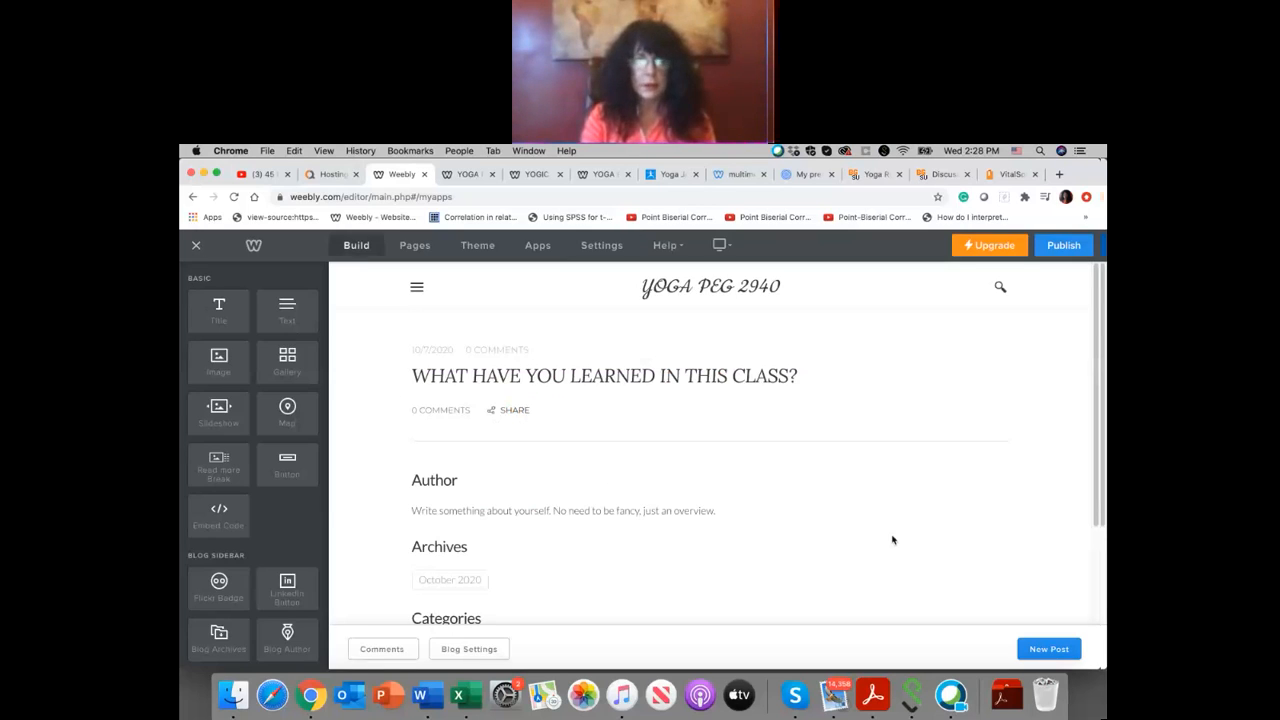
# Step: Look over the UPDATES page in the editor and check the blog's recent comments again
pyautogui.scroll(-3, 925, 560)
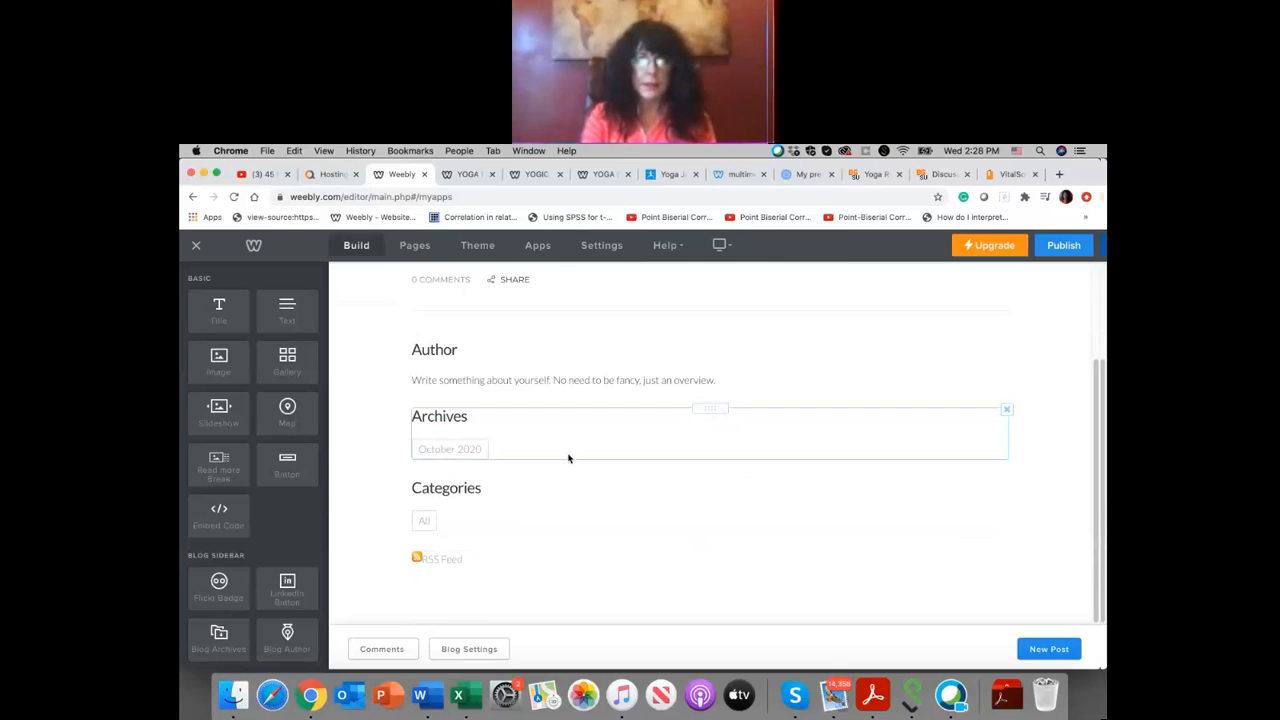
pyautogui.scroll(3, 568, 455)
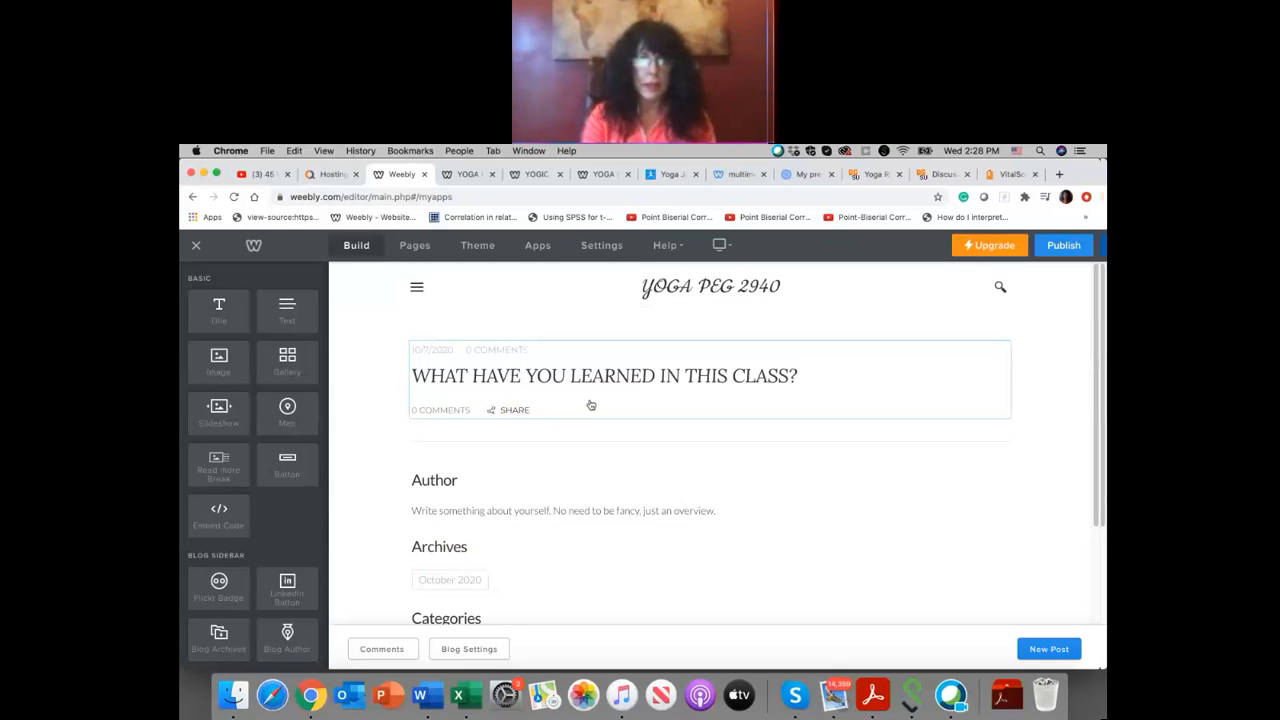
pyautogui.scroll(-1, 931, 593)
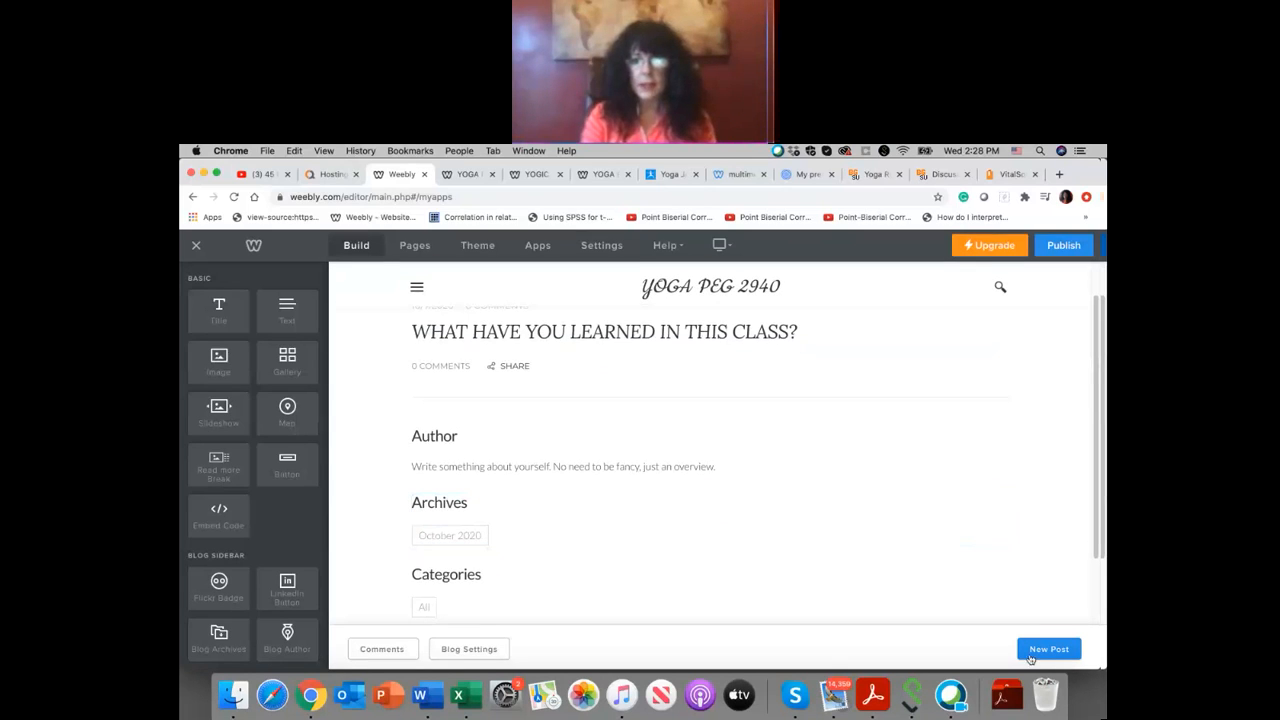
pyautogui.scroll(1, 688, 449)
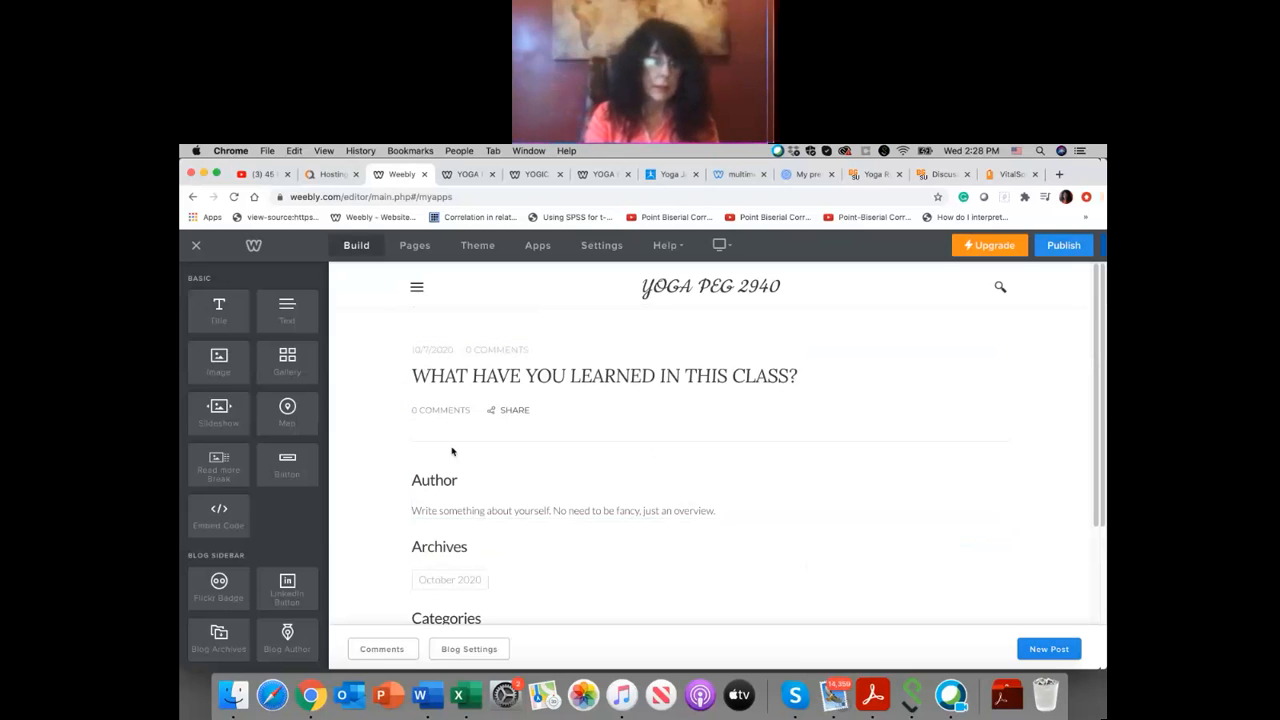
pyautogui.click(381, 649)
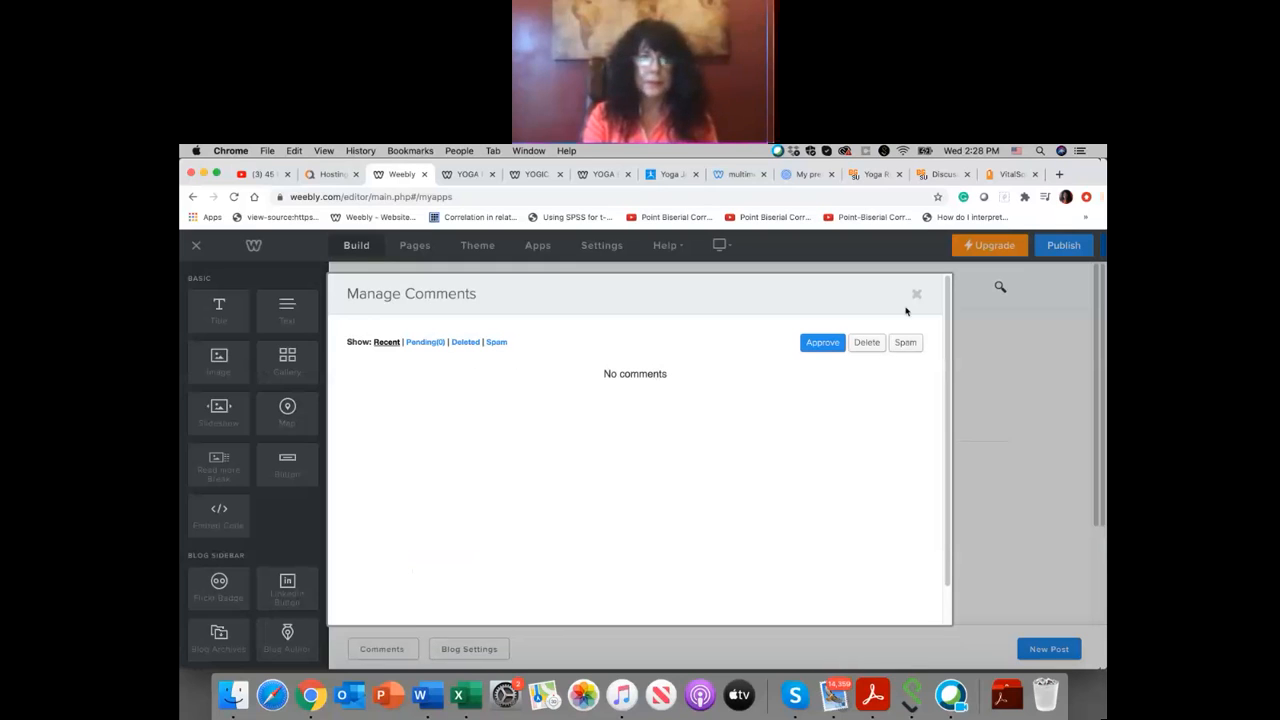
pyautogui.click(384, 342)
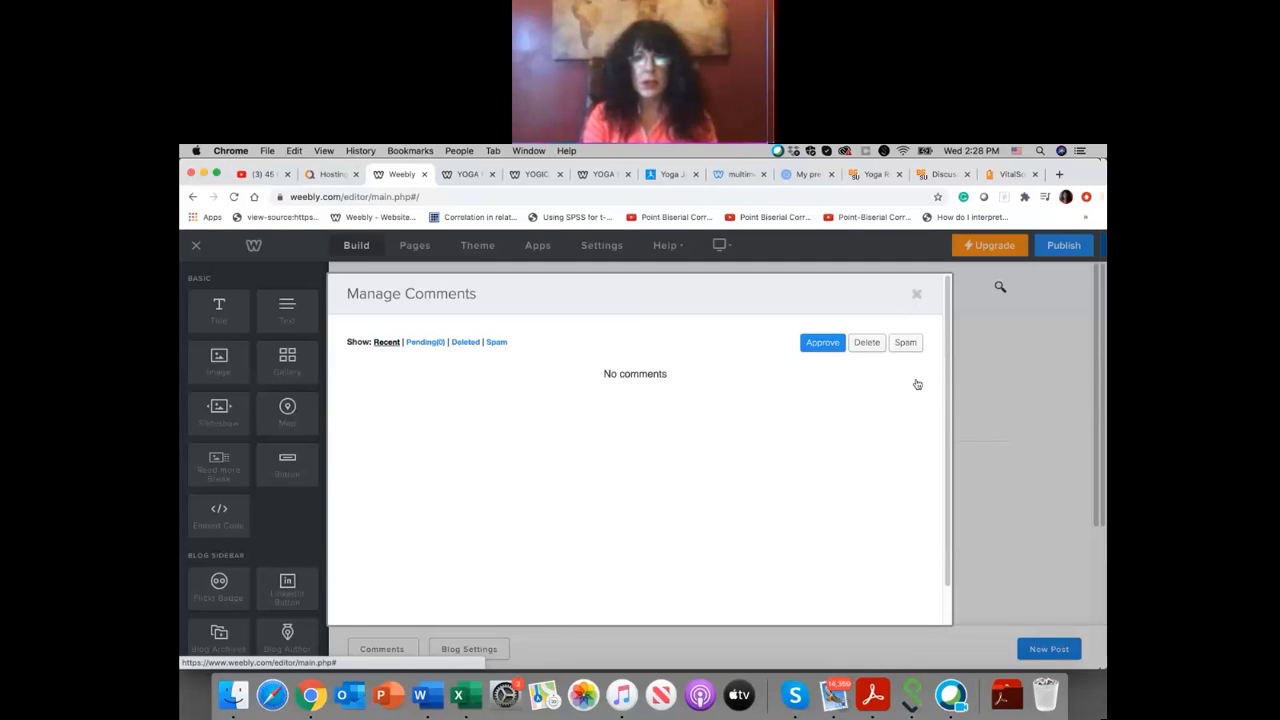
pyautogui.click(914, 294)
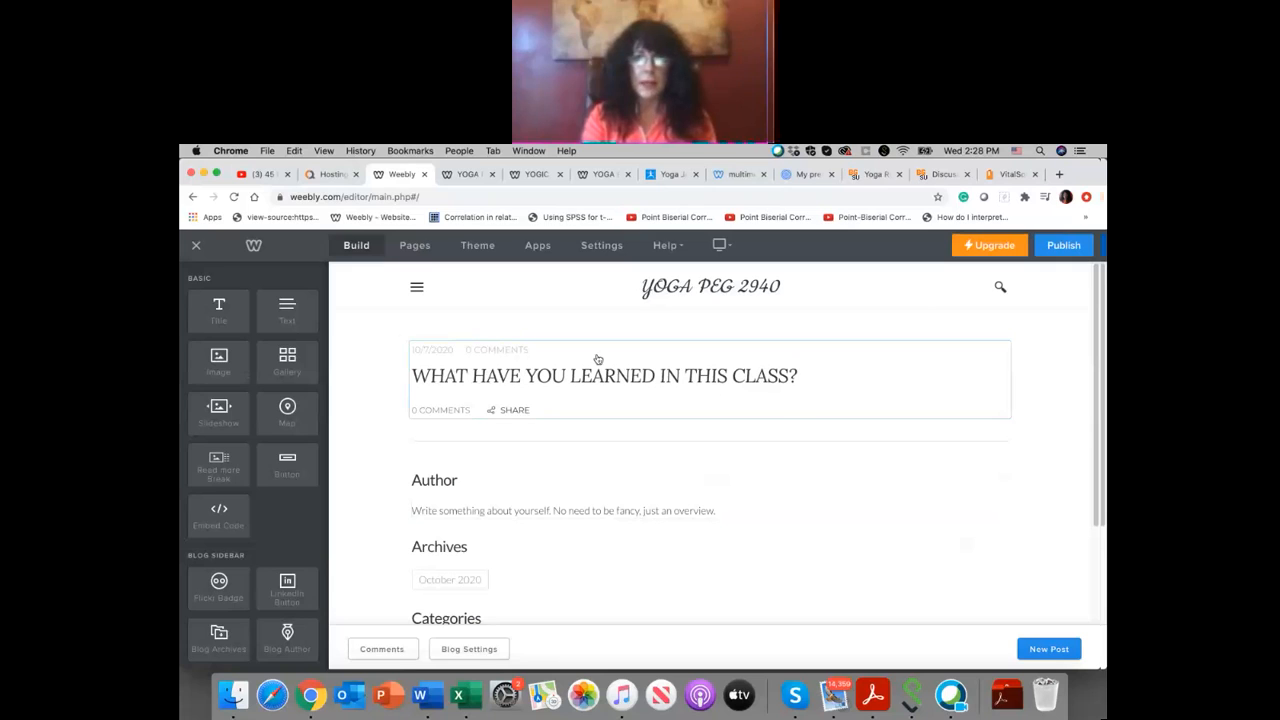
# Step: Republish the site, open the live UPDATES page and view its RSS feed
pyautogui.click(1058, 248)
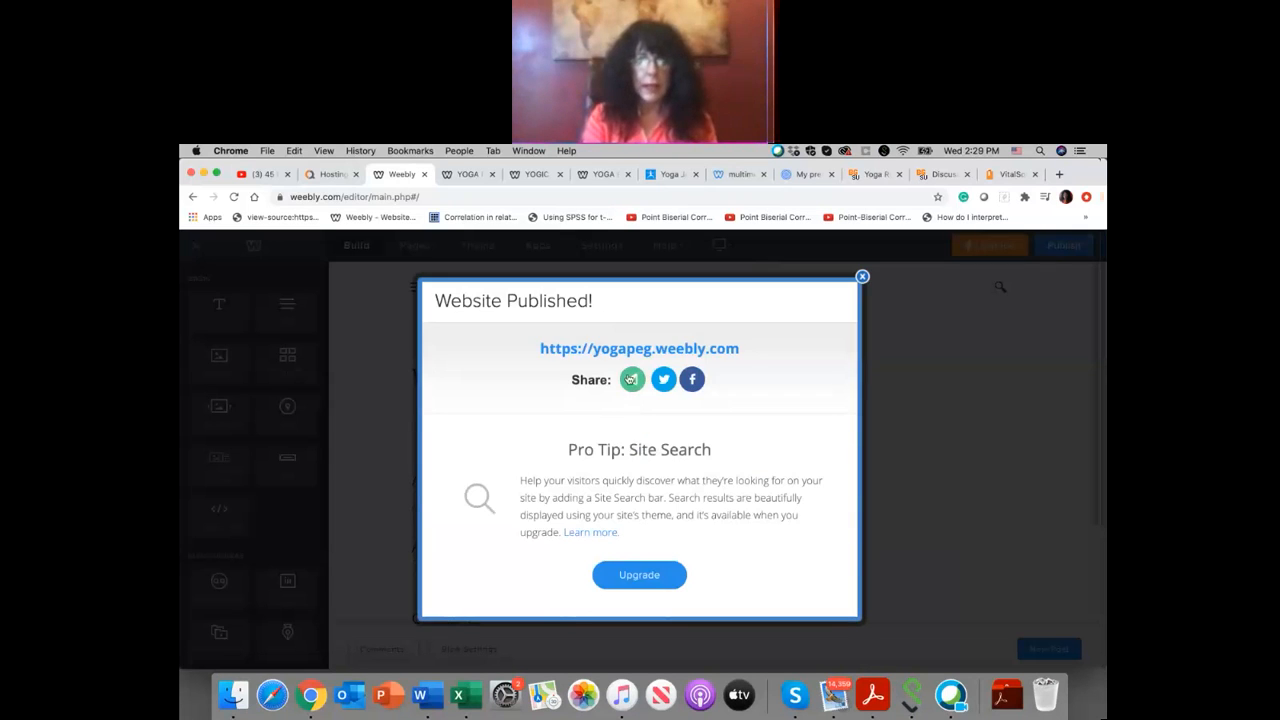
pyautogui.click(638, 349)
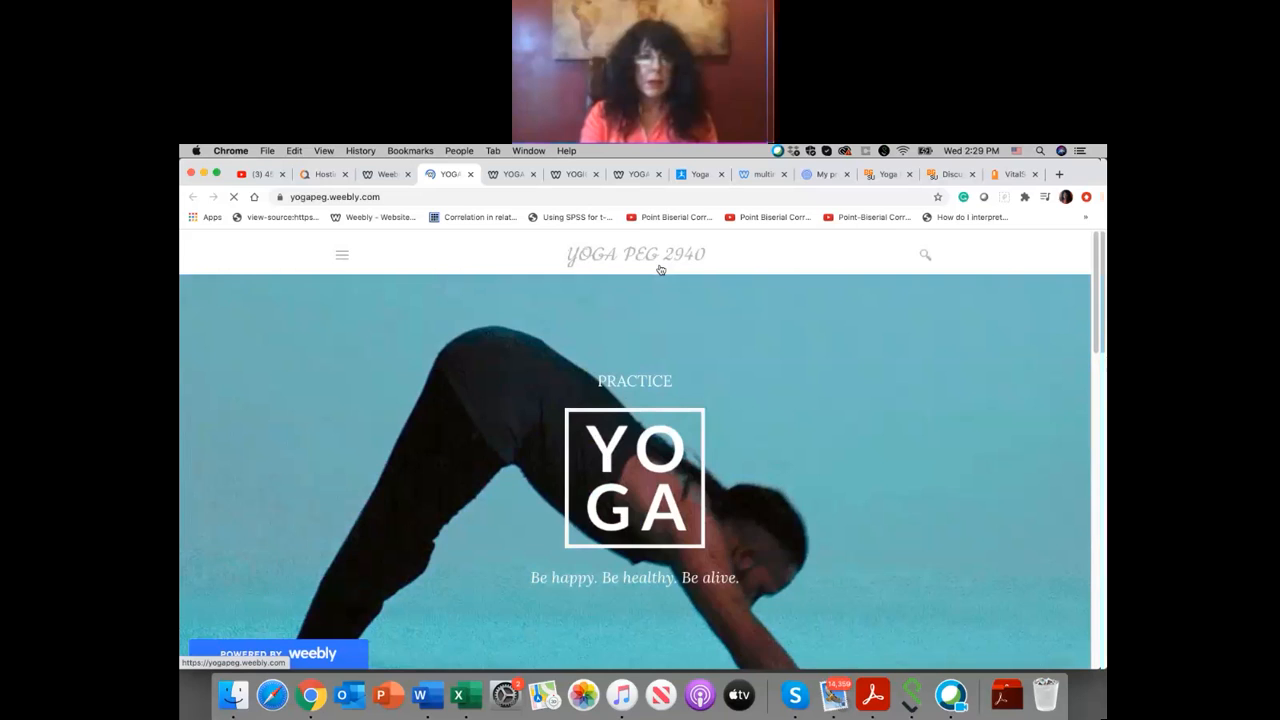
pyautogui.click(342, 255)
pyautogui.click(651, 302)
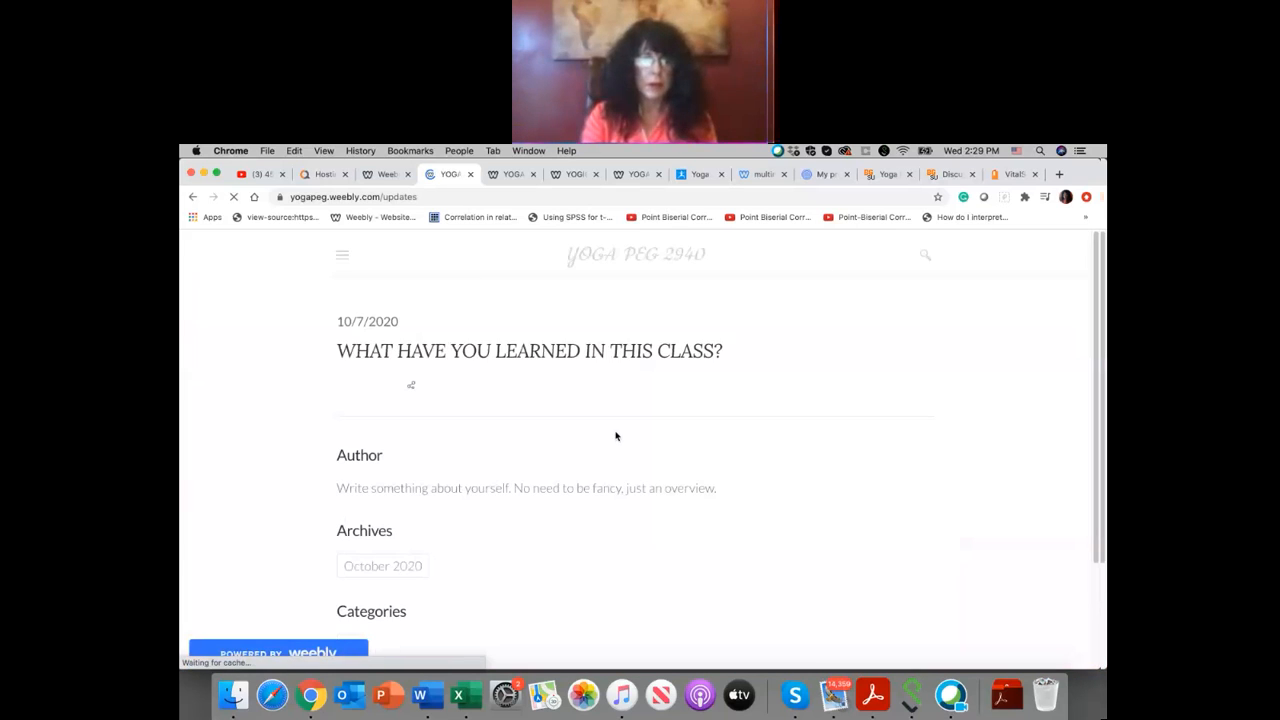
pyautogui.scroll(-3, 594, 448)
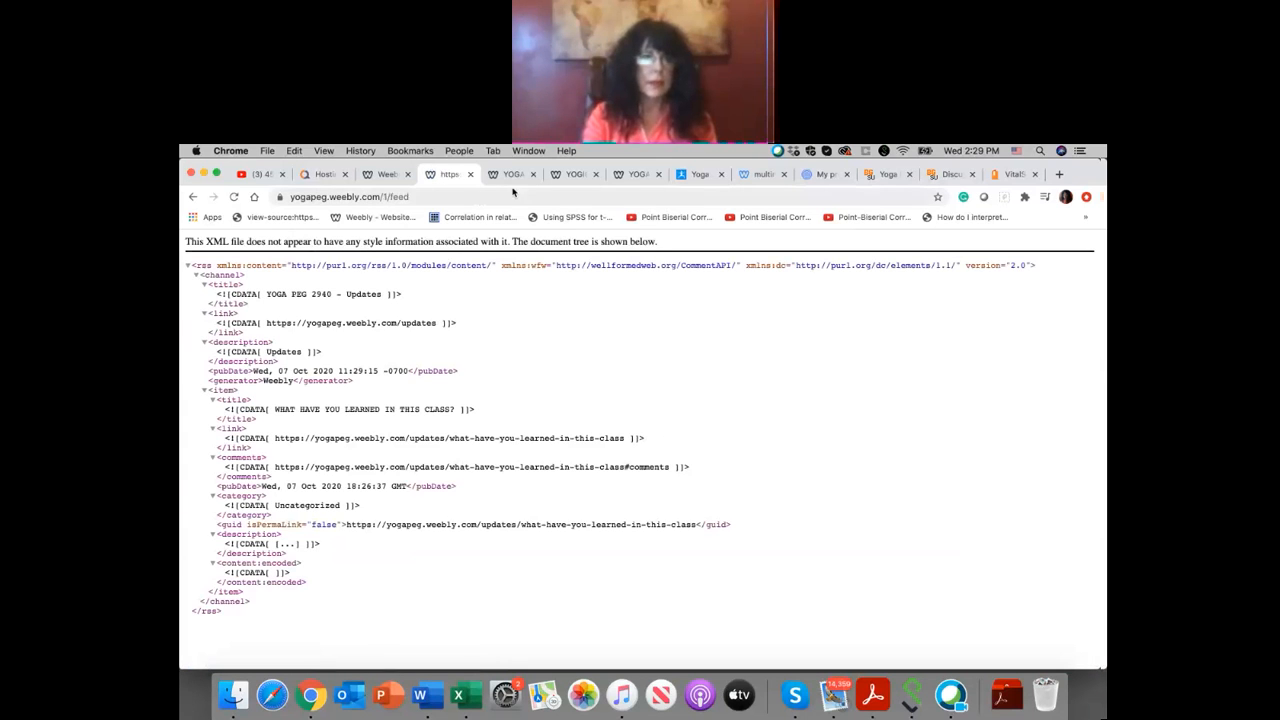
# Step: Dismiss the publish confirmation in the editor, and go back from the RSS feed to the live UPDATES page to look it over
pyautogui.click(383, 176)
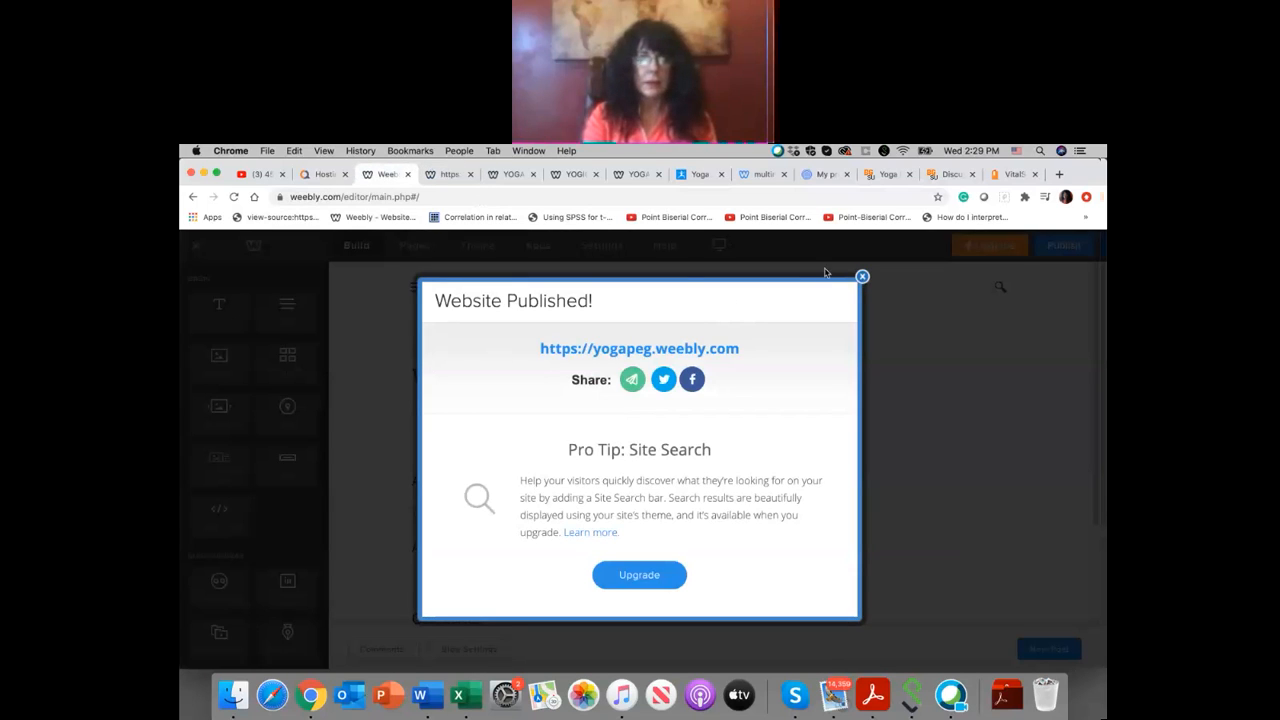
pyautogui.click(862, 279)
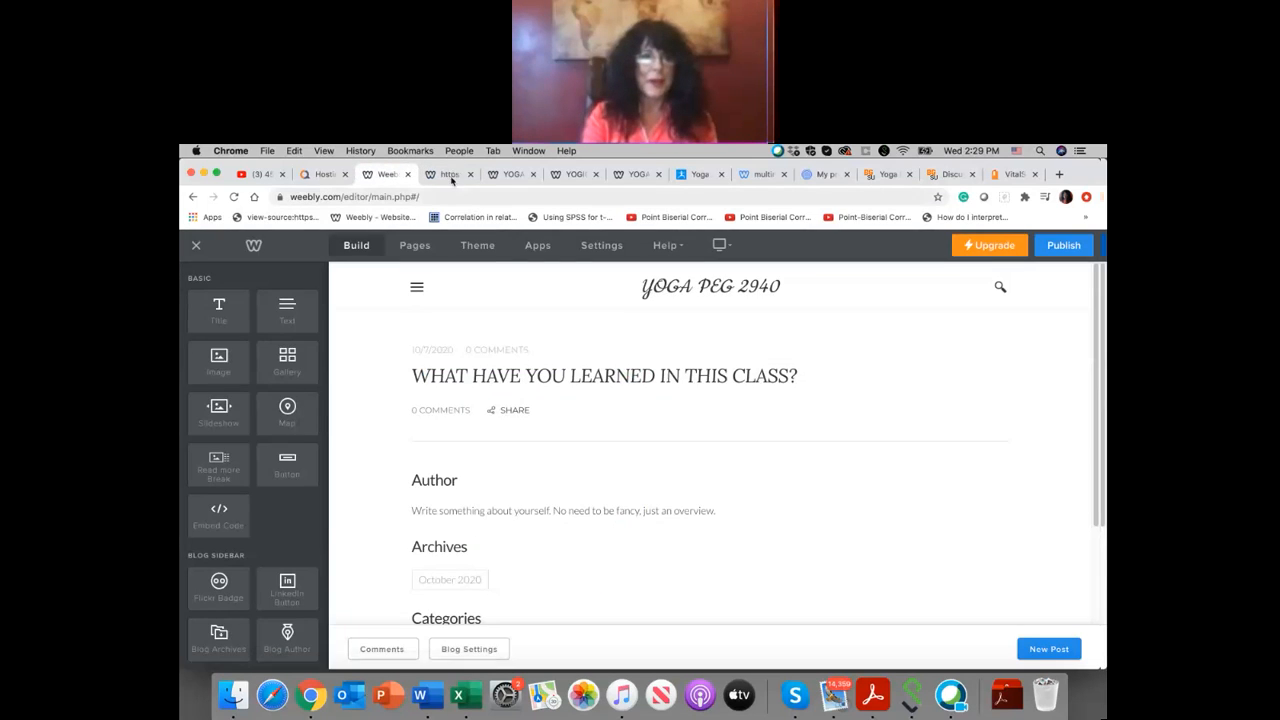
pyautogui.click(450, 174)
pyautogui.click(197, 199)
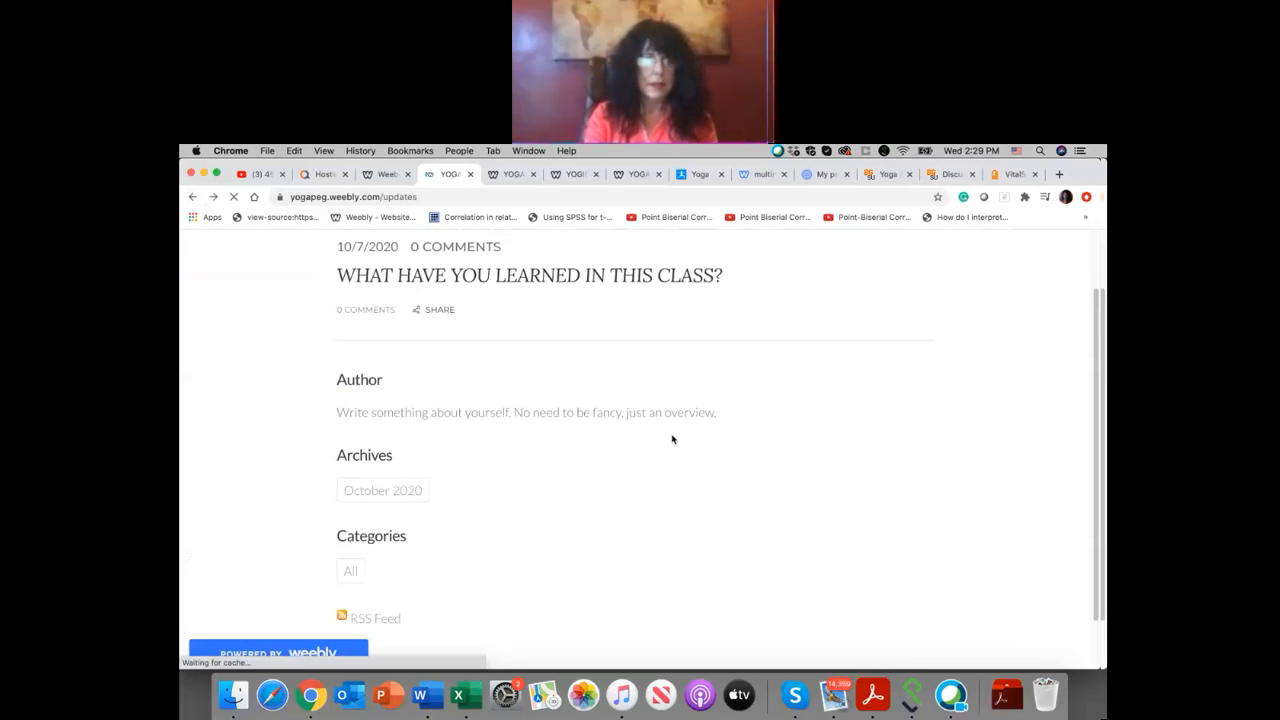
pyautogui.scroll(-2, 672, 440)
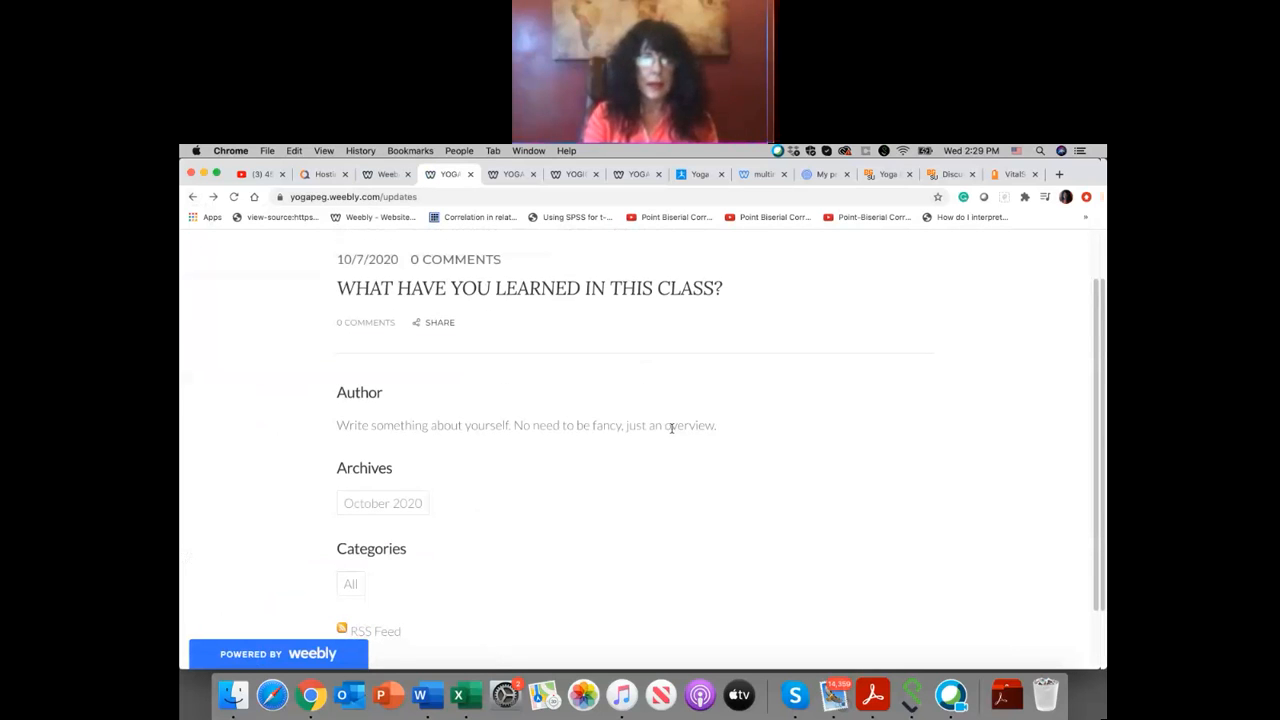
pyautogui.scroll(-2, 669, 462)
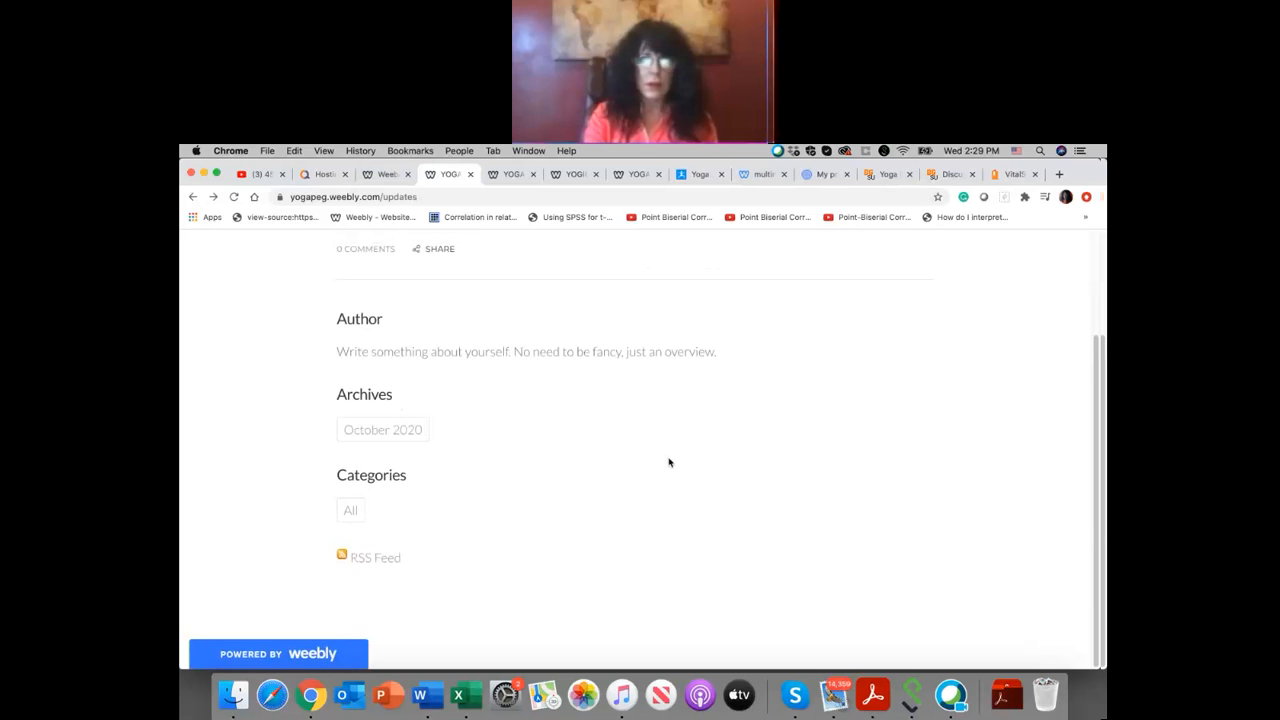
pyautogui.scroll(4, 669, 460)
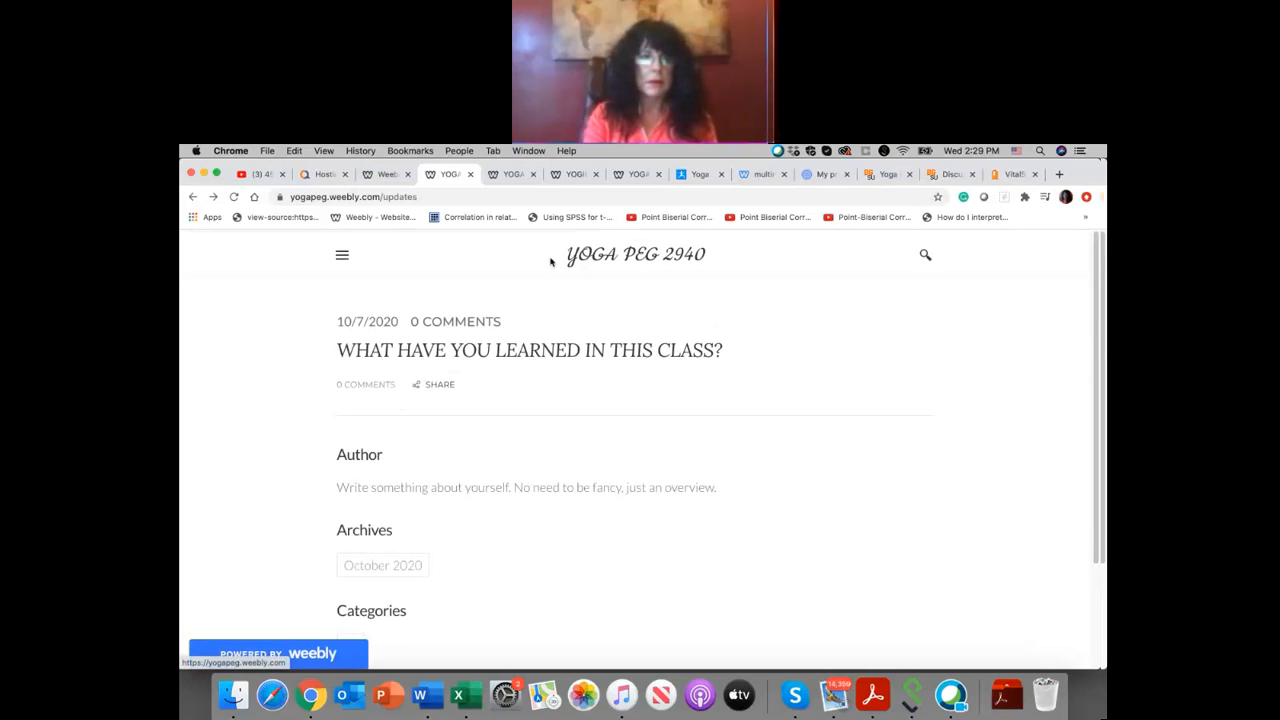
# Step: Look over the live site's navigation and UPDATES page, and compare them with the blog post and navigation in the editor
pyautogui.click(342, 255)
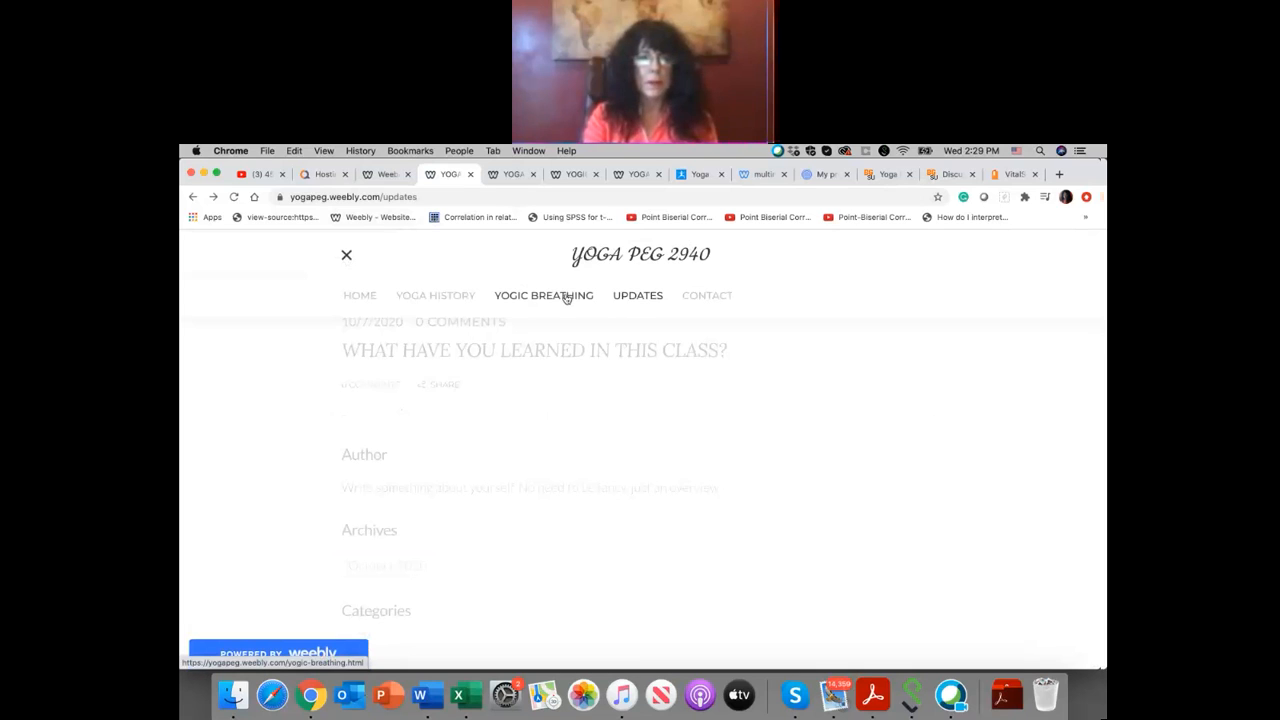
pyautogui.click(511, 175)
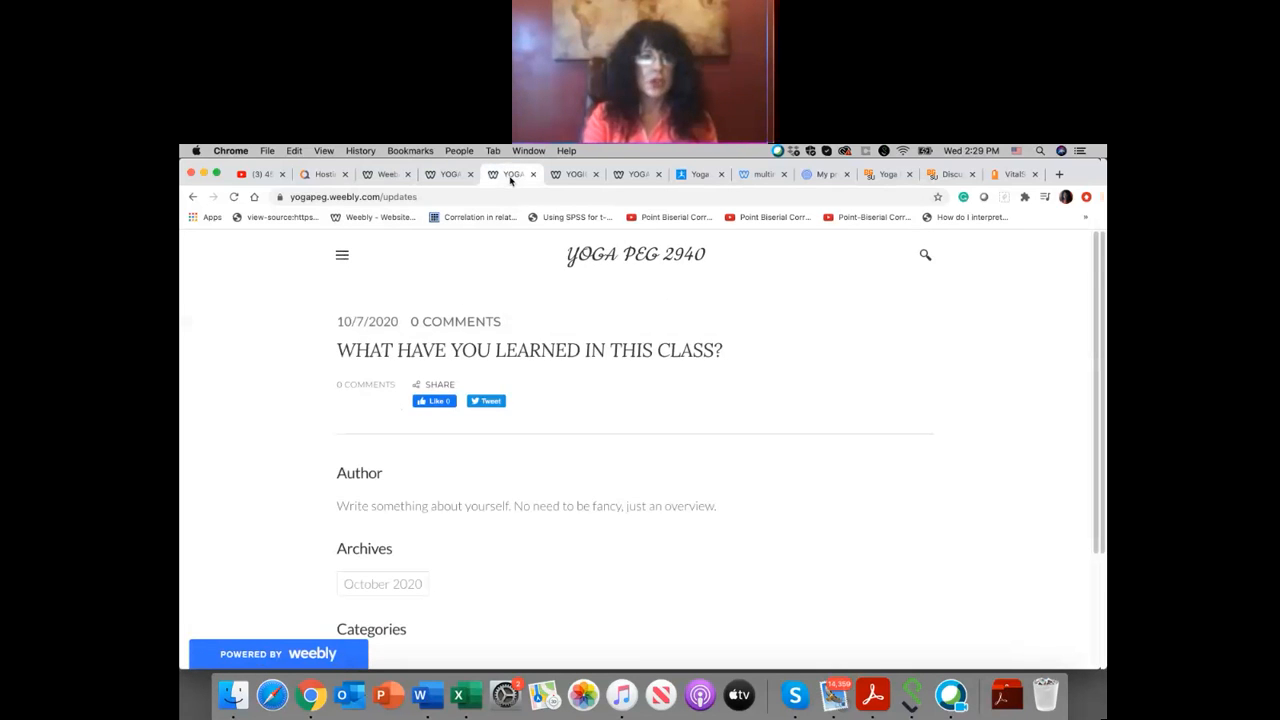
pyautogui.click(397, 174)
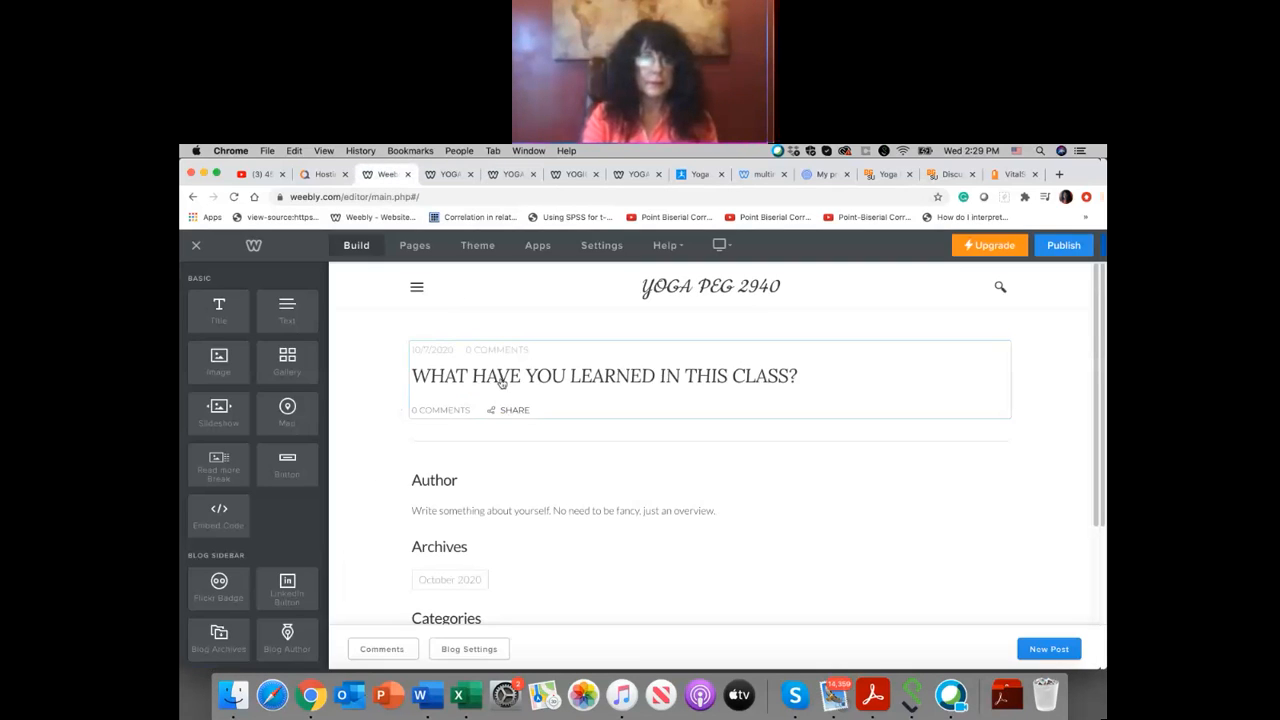
pyautogui.scroll(-3, 548, 341)
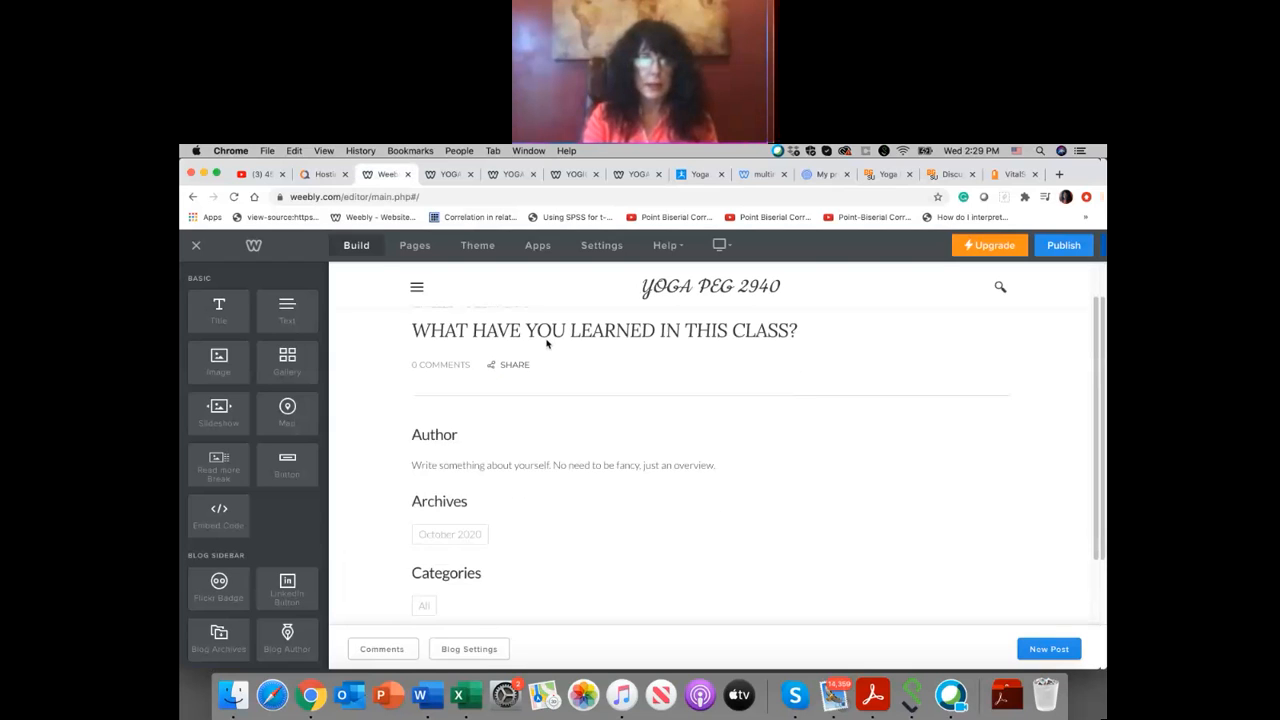
pyautogui.scroll(3, 520, 400)
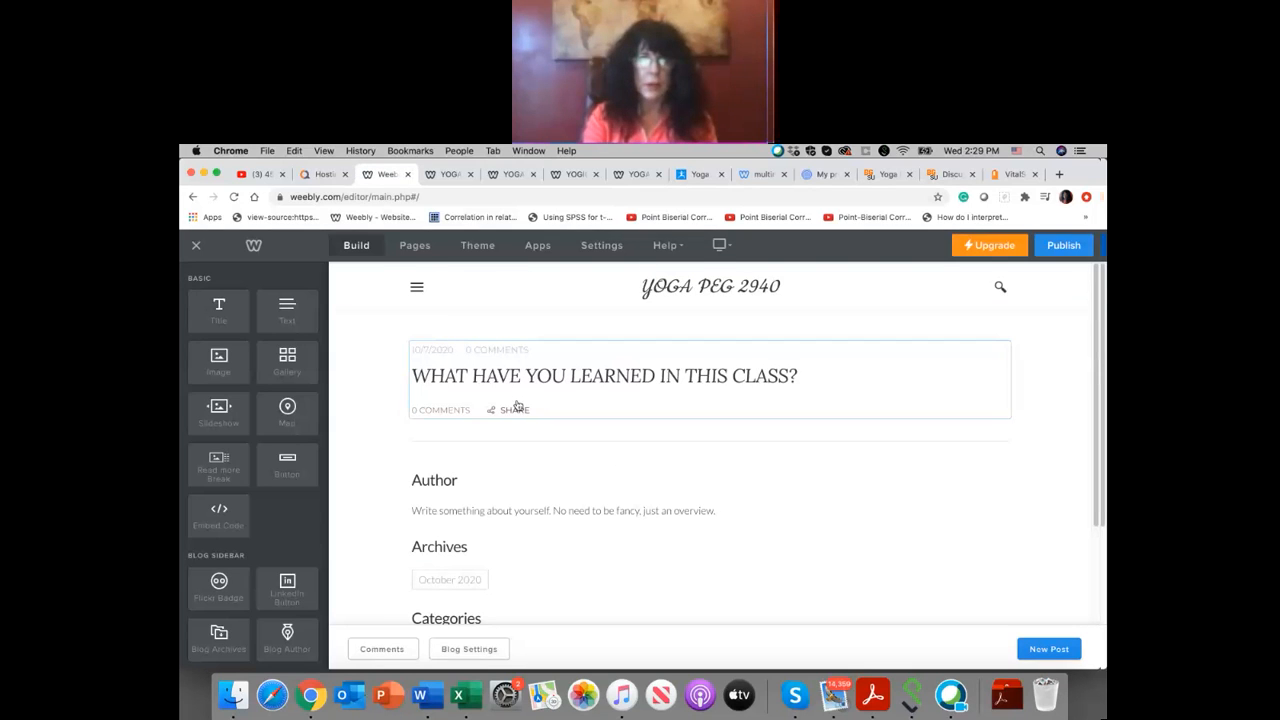
pyautogui.click(416, 290)
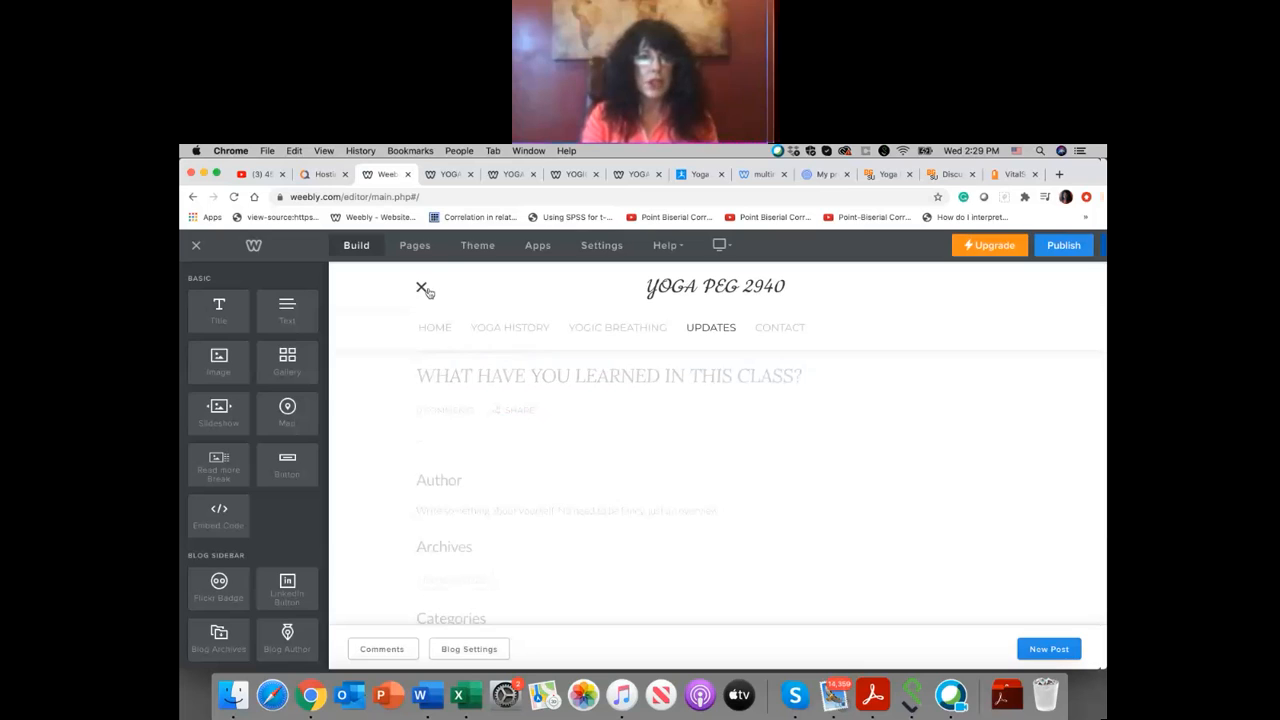
# Step: Rename the Updates page as BLOG and return to the list of pages
pyautogui.click(412, 246)
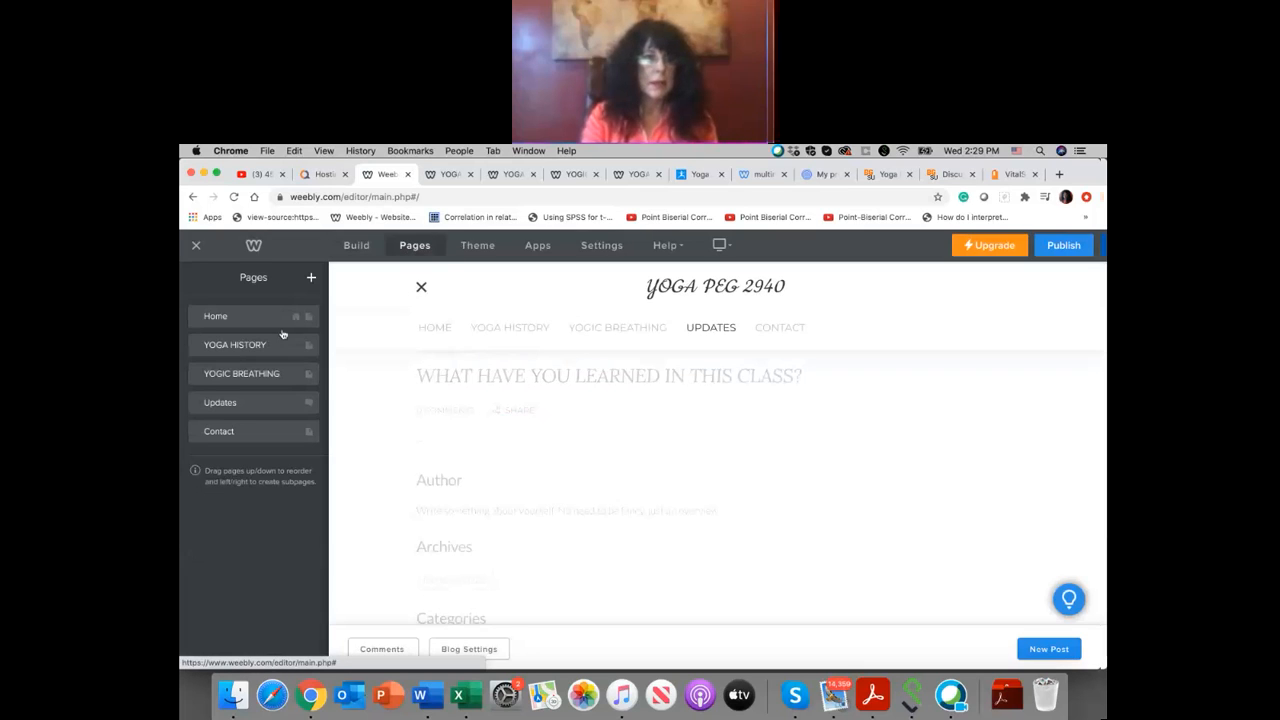
pyautogui.click(232, 402)
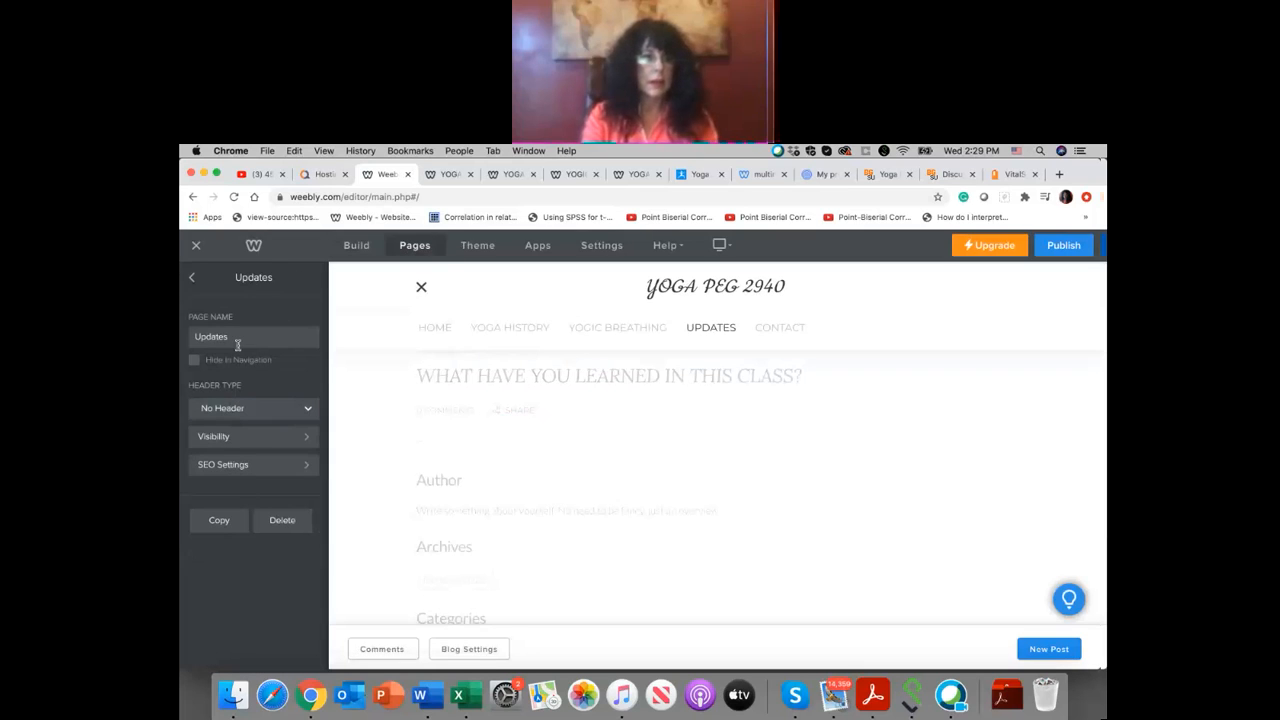
pyautogui.click(236, 339)
pyautogui.moveTo(236, 339); pyautogui.dragTo(182, 332)
pyautogui.write('blog')
pyautogui.press('BackSpace')
pyautogui.press('BackSpace')
pyautogui.press('BackSpace')
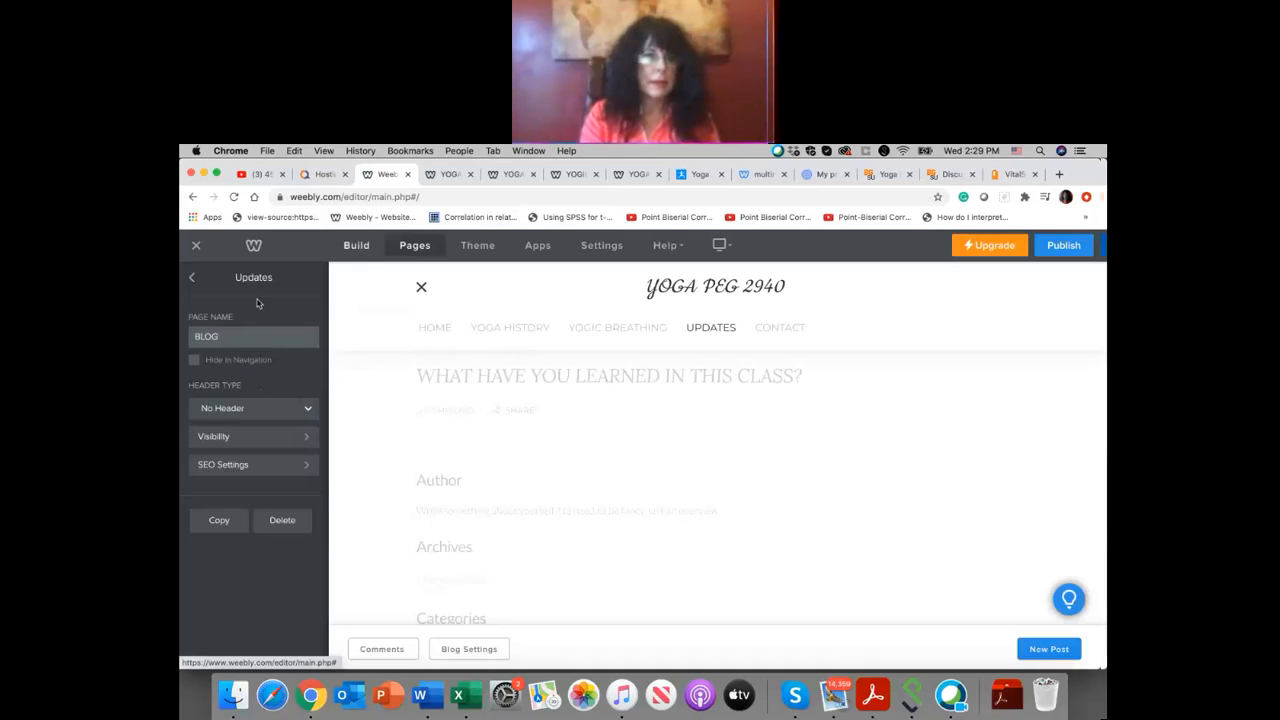
pyautogui.click(192, 280)
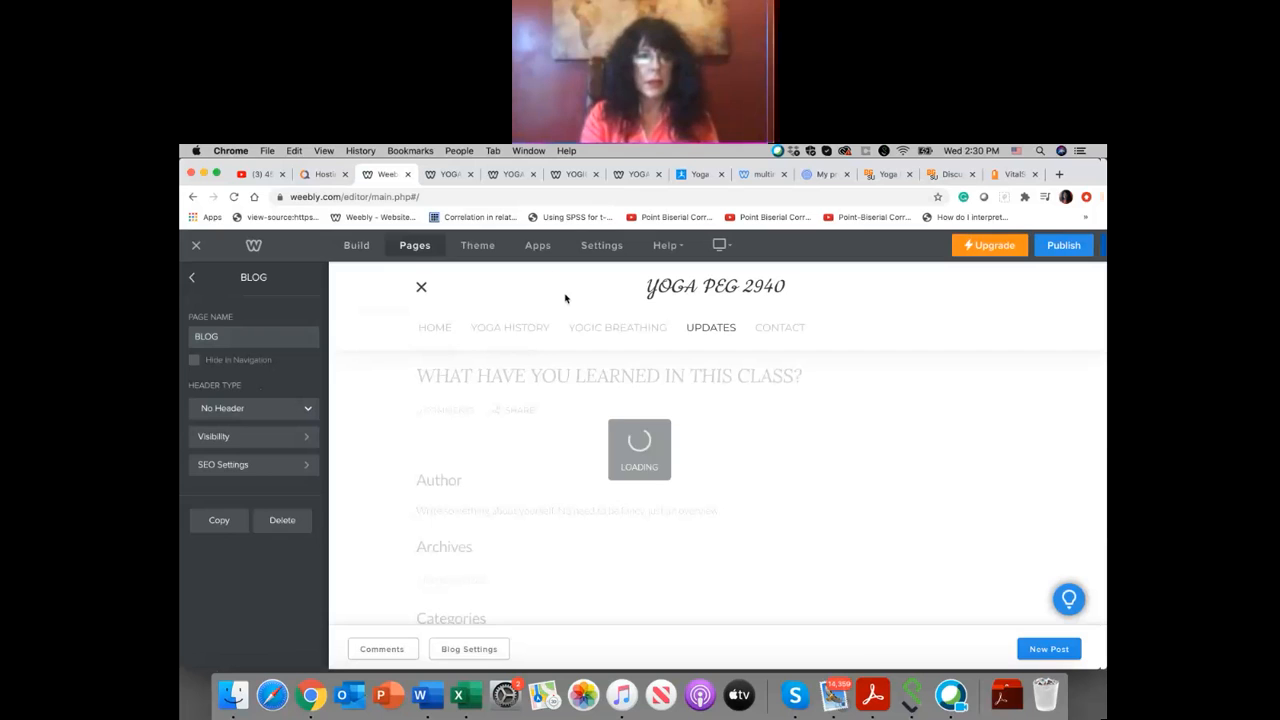
pyautogui.click(192, 279)
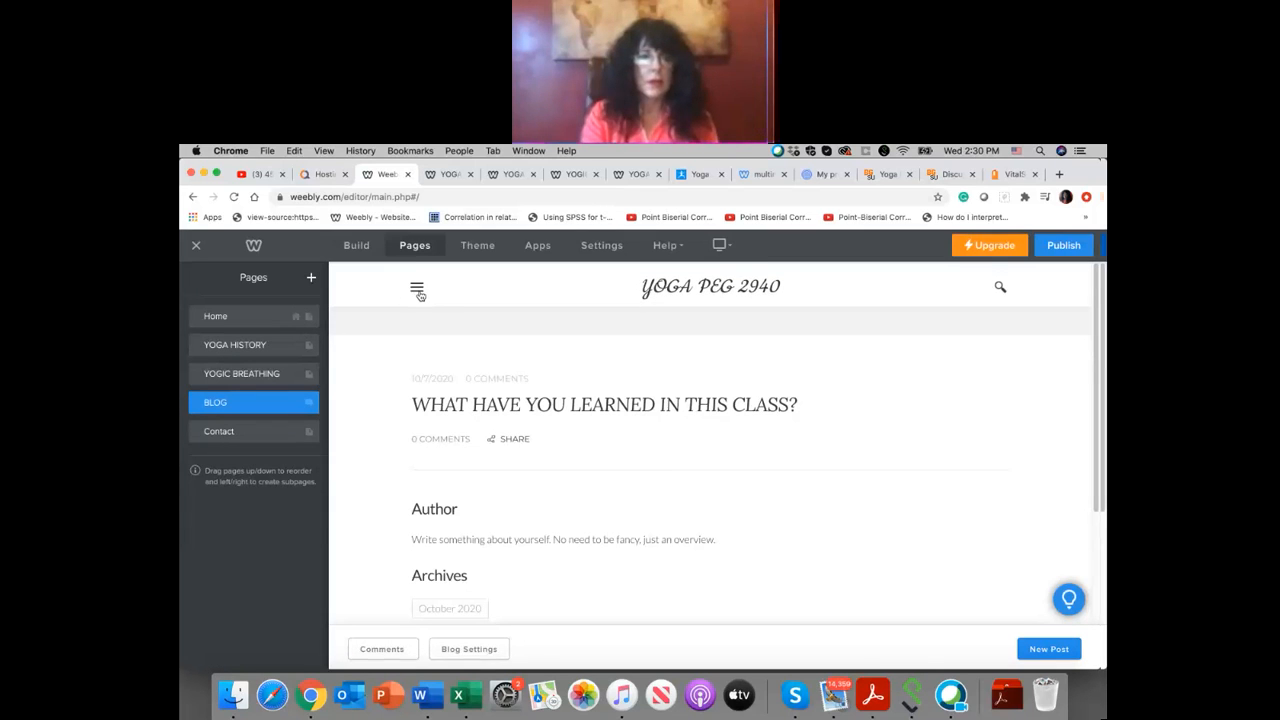
# Step: Open the Contact page from the site's navigation and view the page types that can be added
pyautogui.click(417, 290)
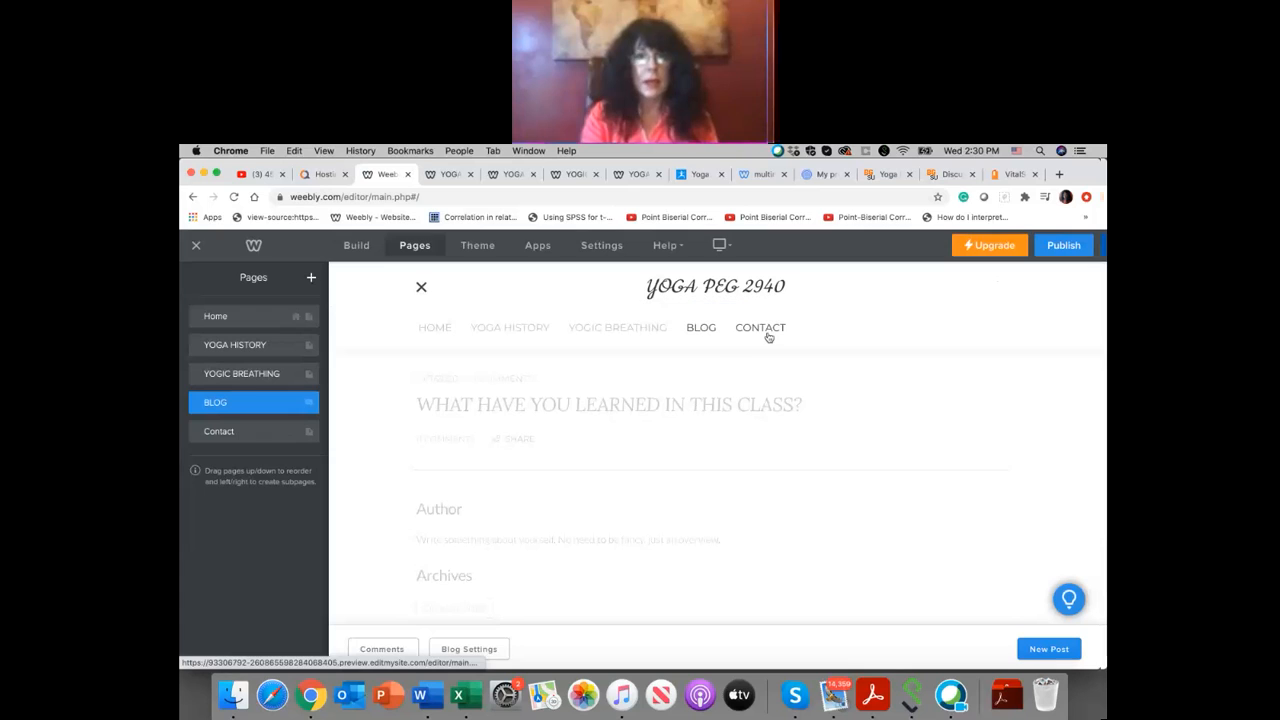
pyautogui.click(766, 330)
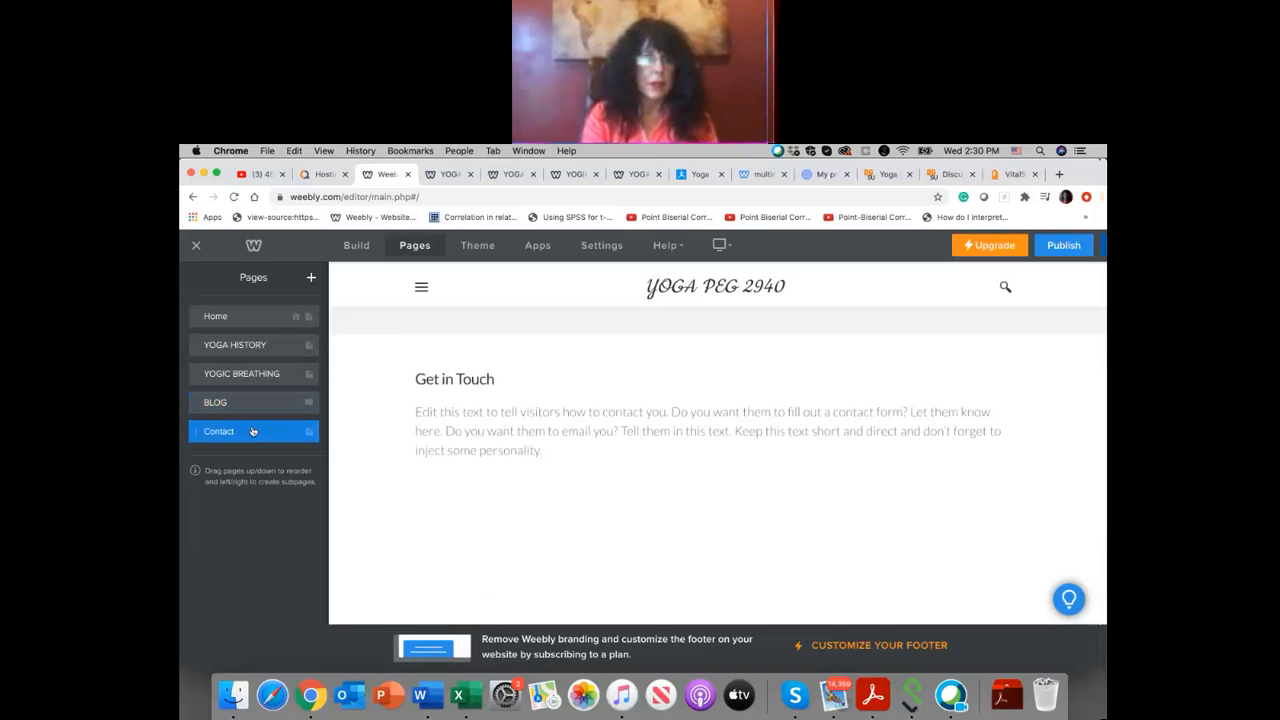
pyautogui.click(311, 279)
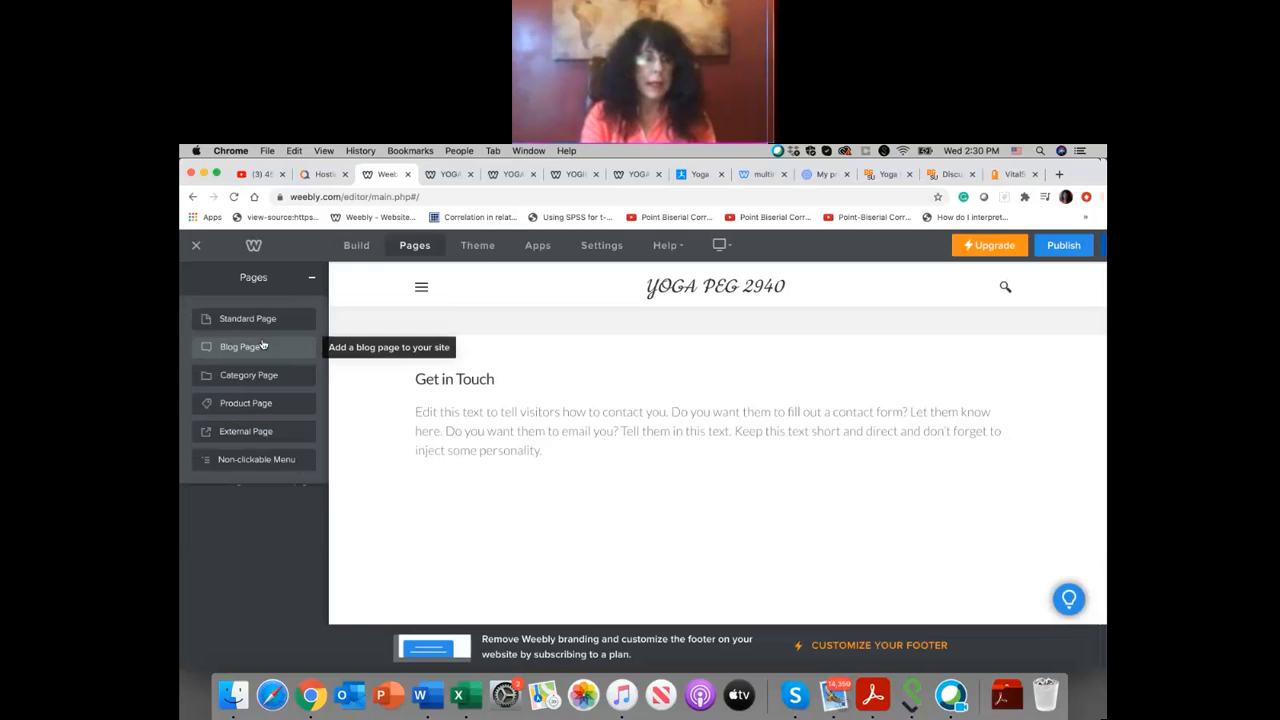
# Step: Exit to the dashboard, check the list of sites, and reopen the YOGA PEG 2940 site for editing
pyautogui.click(196, 247)
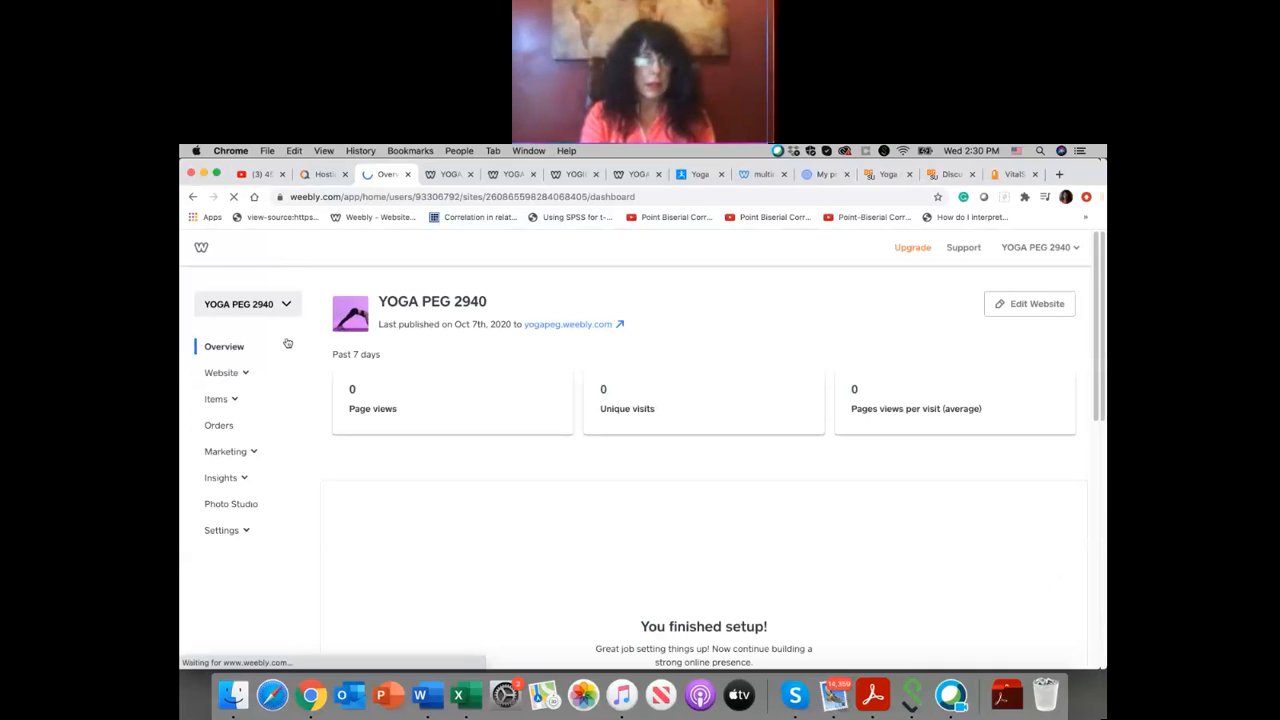
pyautogui.click(250, 304)
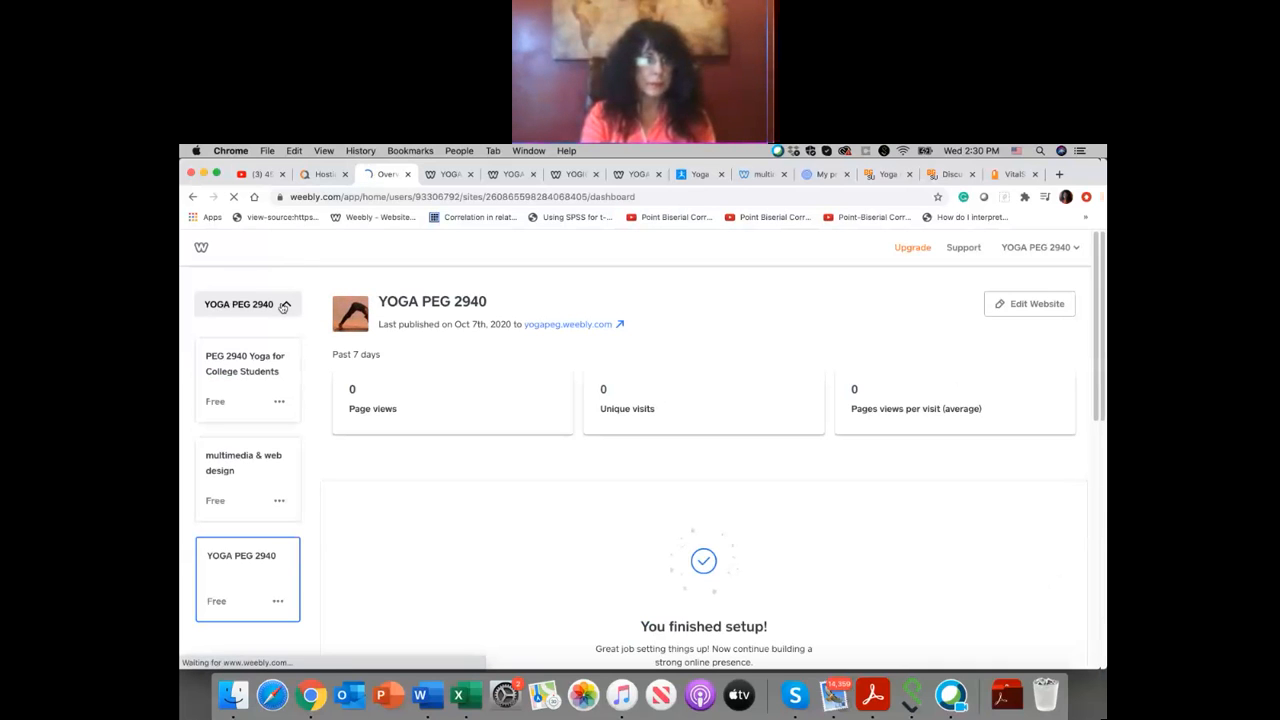
pyautogui.doubleClick(261, 560)
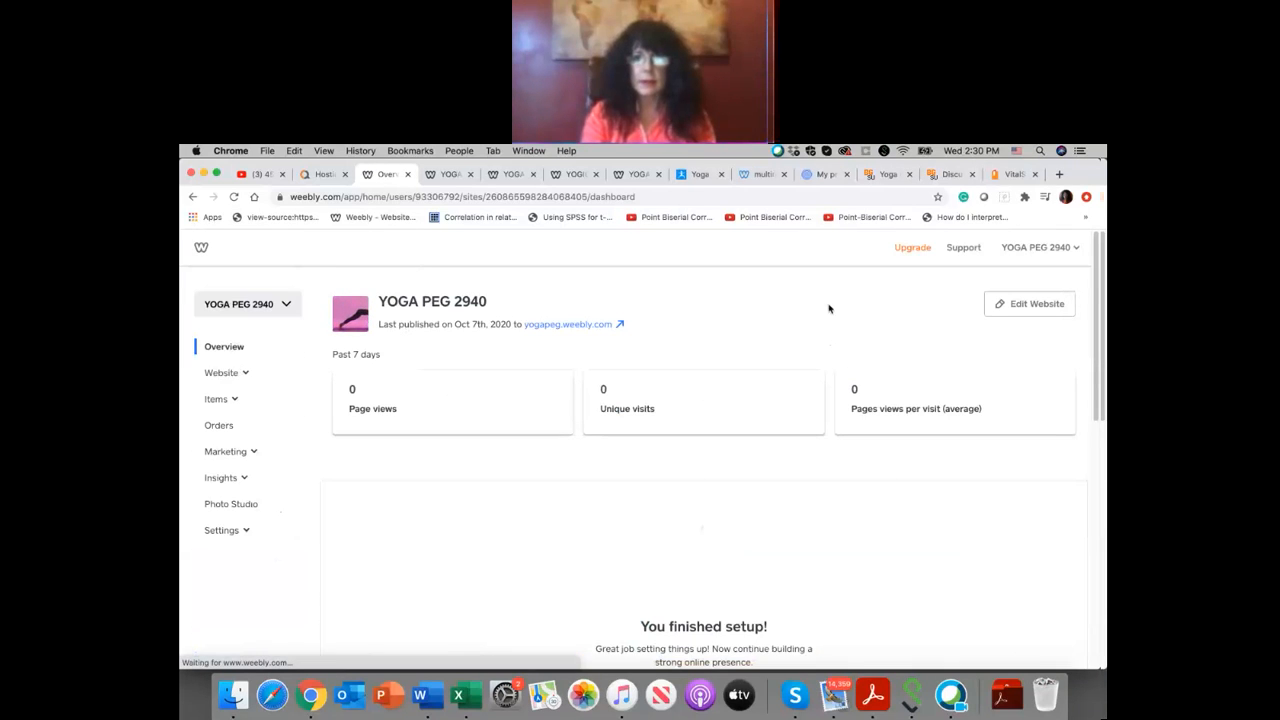
pyautogui.click(1022, 305)
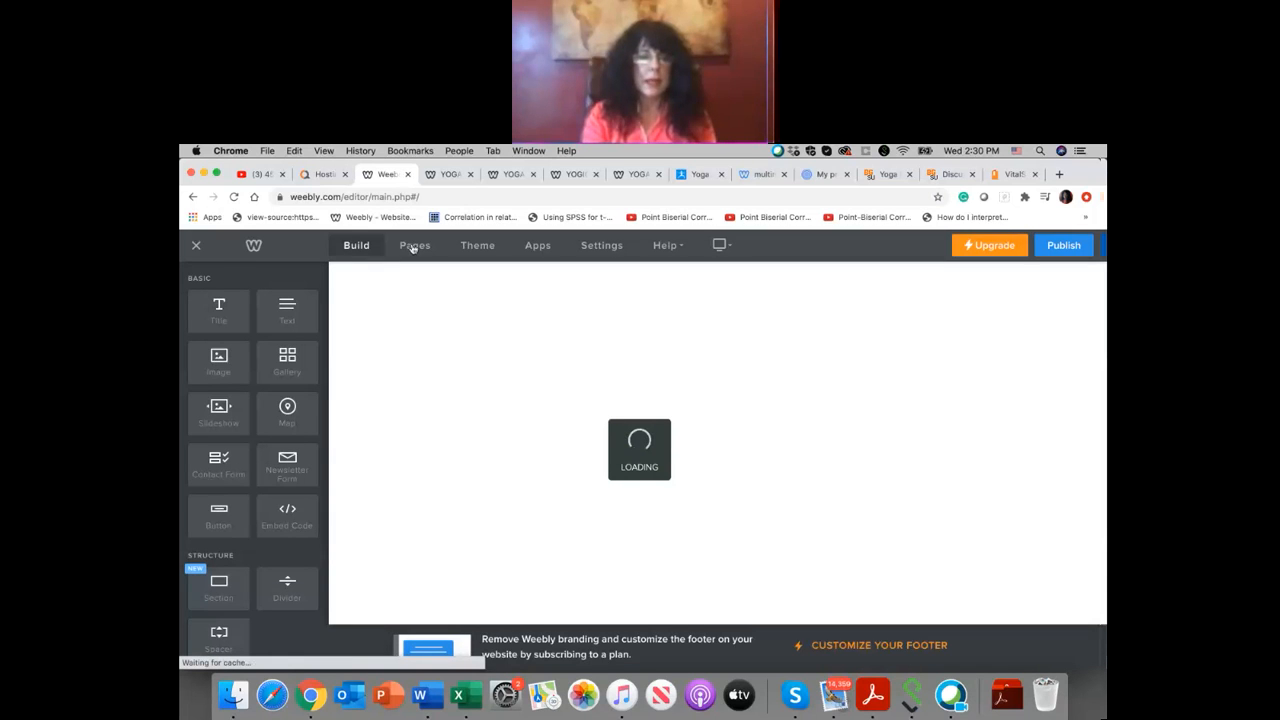
# Step: Delete the BLOG page from the site
pyautogui.click(412, 246)
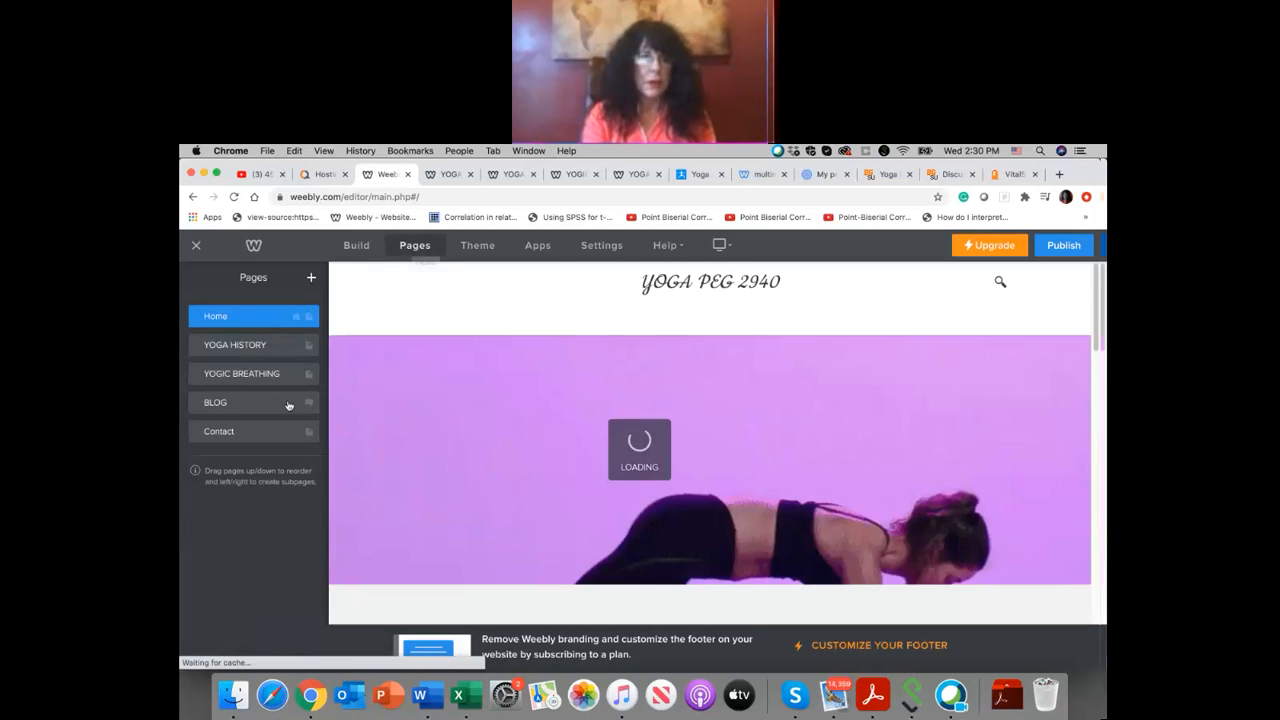
pyautogui.click(288, 403)
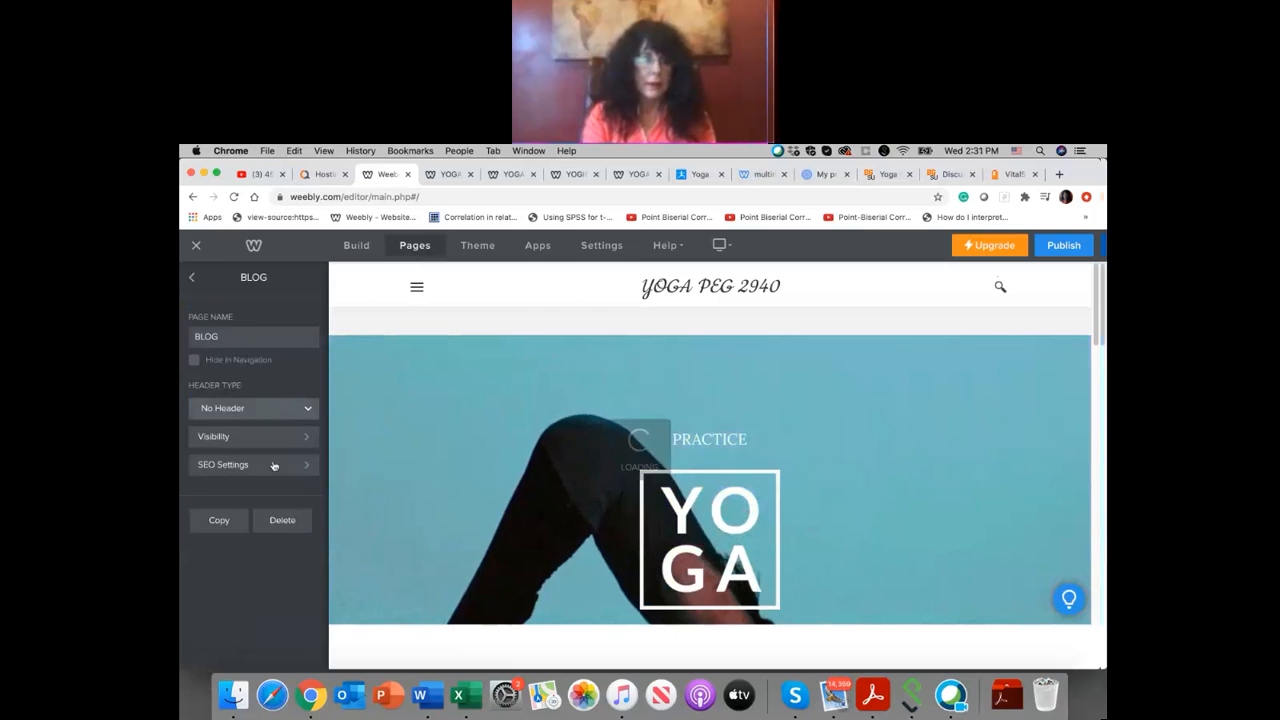
pyautogui.click(283, 521)
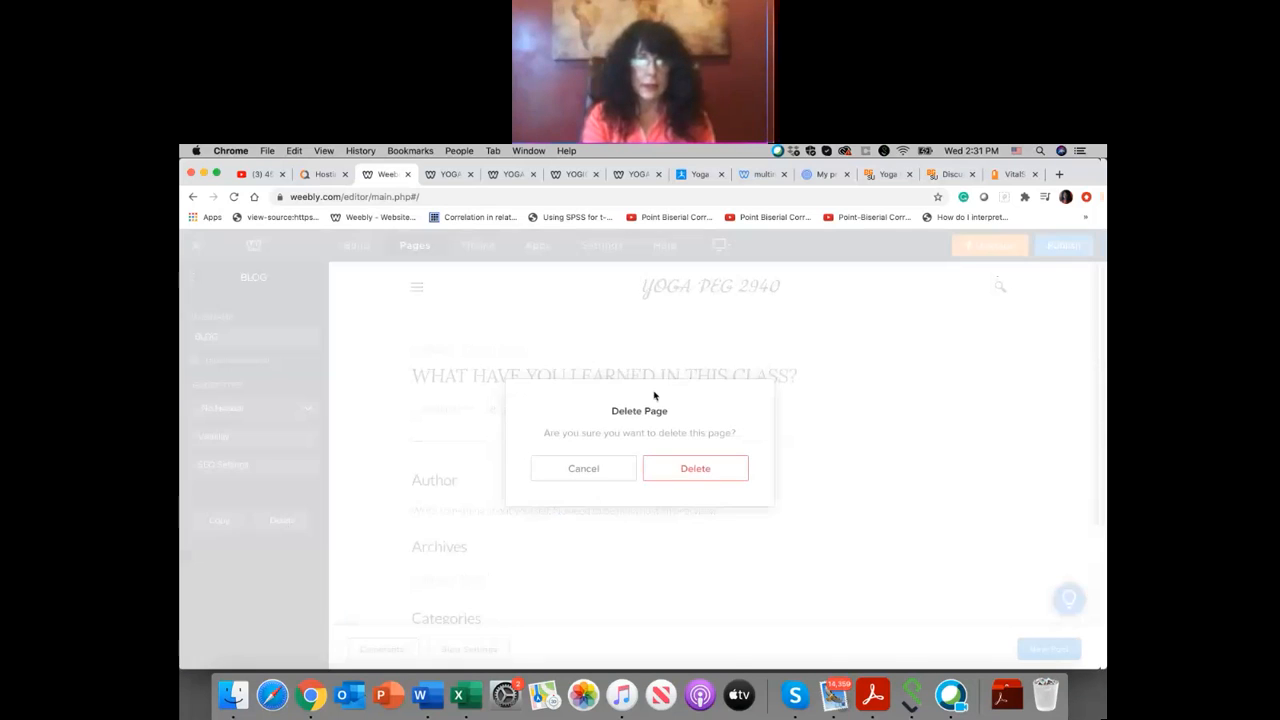
pyautogui.click(683, 468)
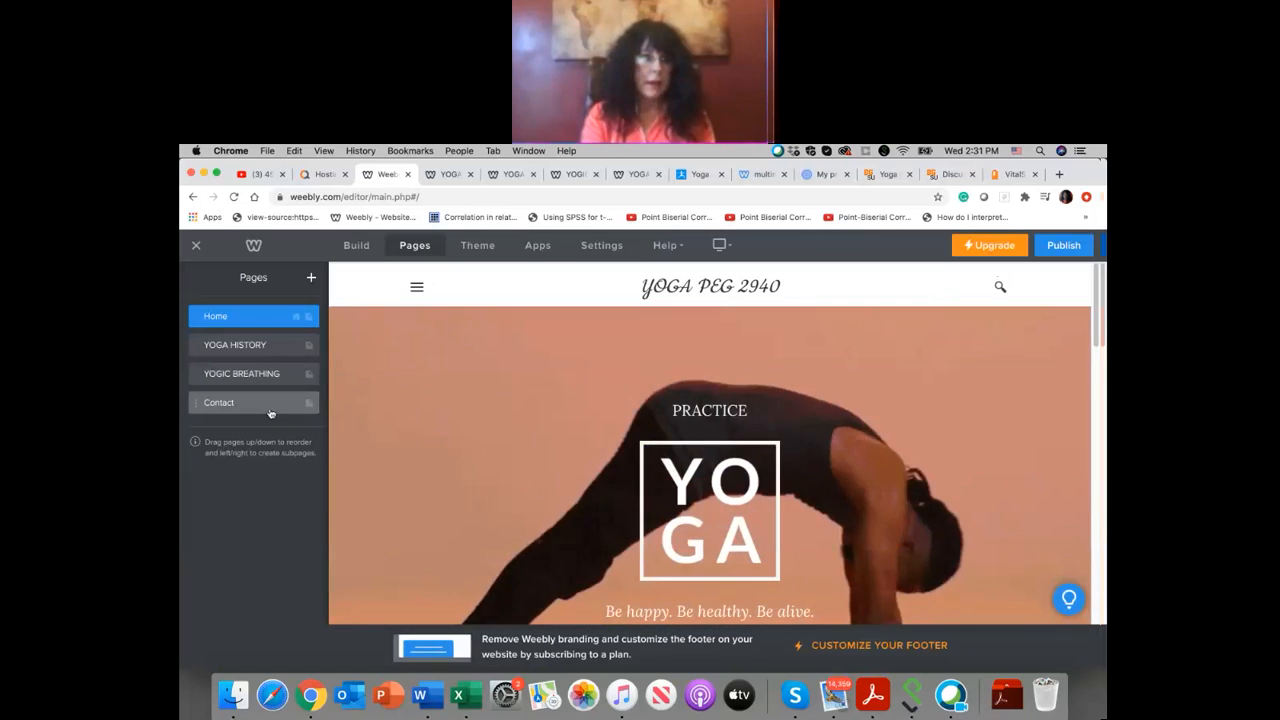
# Step: Open the Contact page's settings and review its SEO fields
pyautogui.click(270, 405)
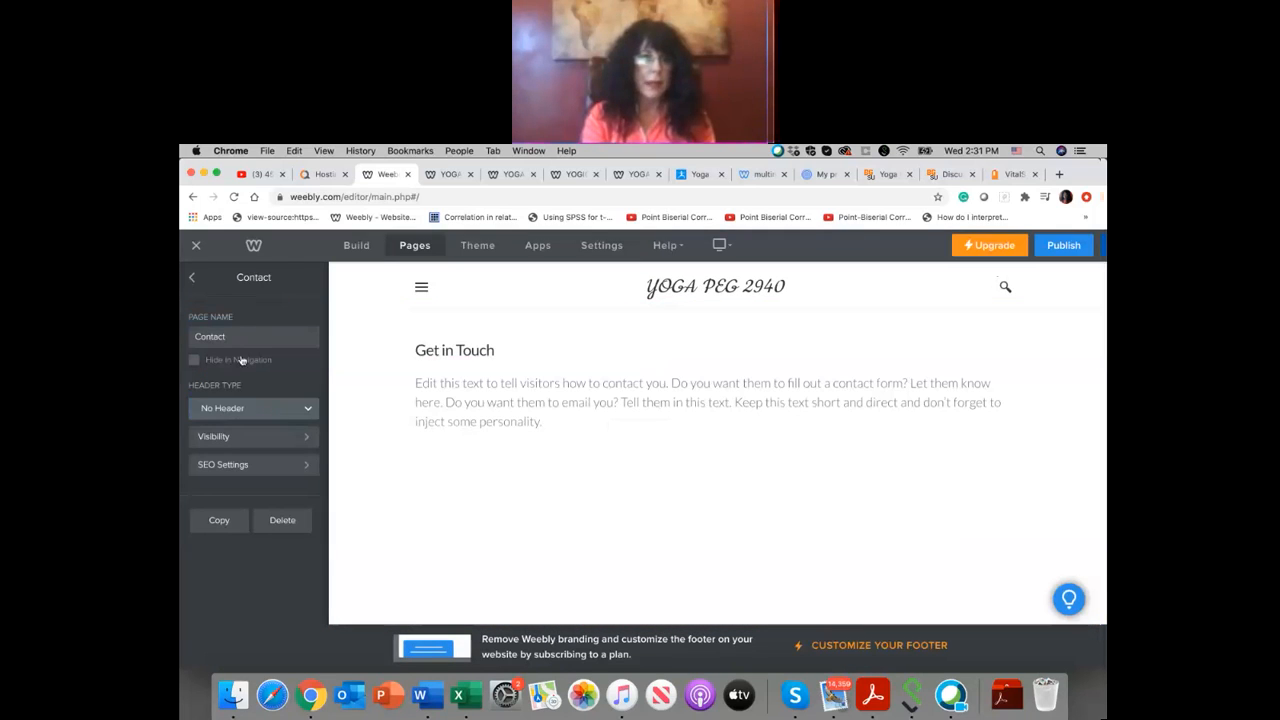
pyautogui.click(307, 468)
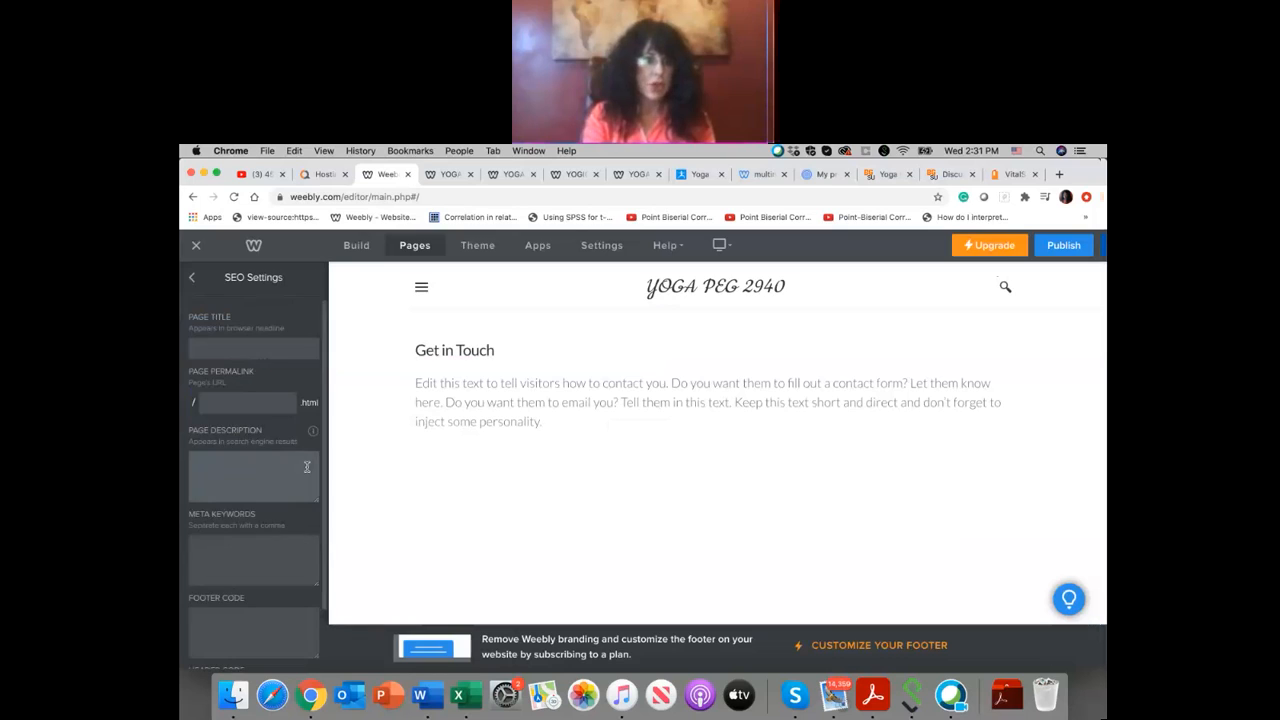
pyautogui.scroll(-3, 307, 467)
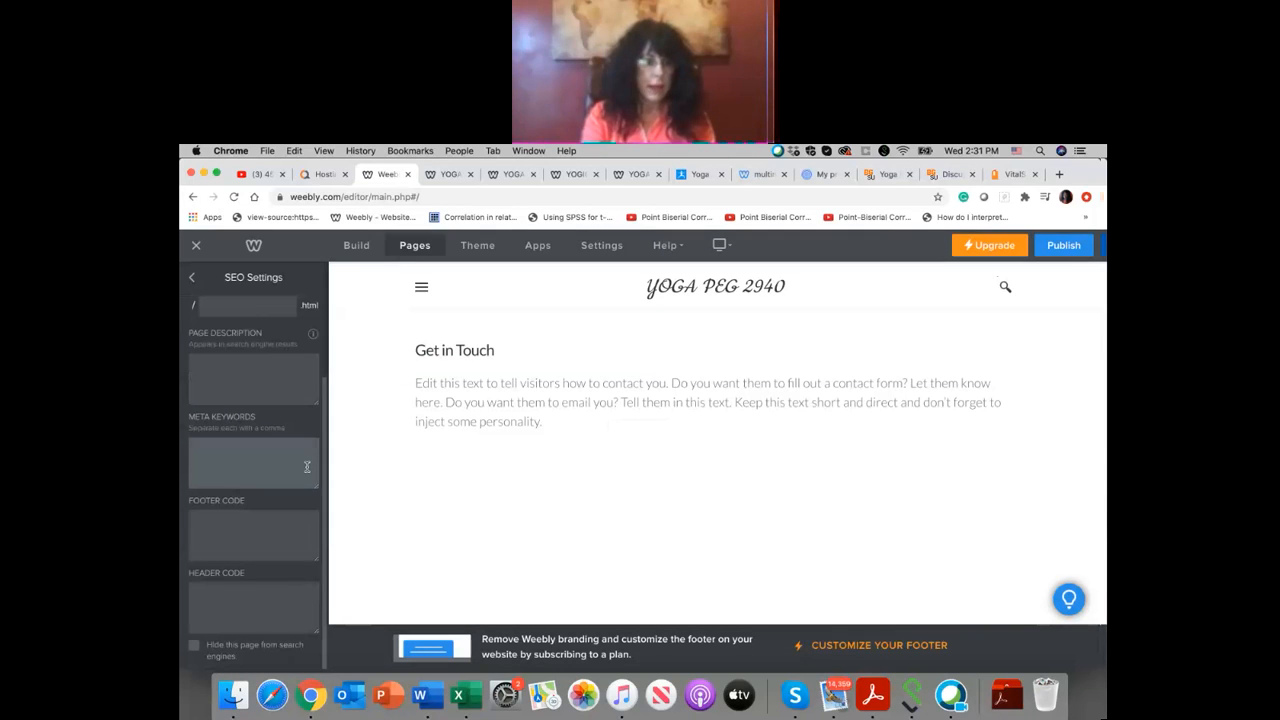
pyautogui.scroll(3, 307, 470)
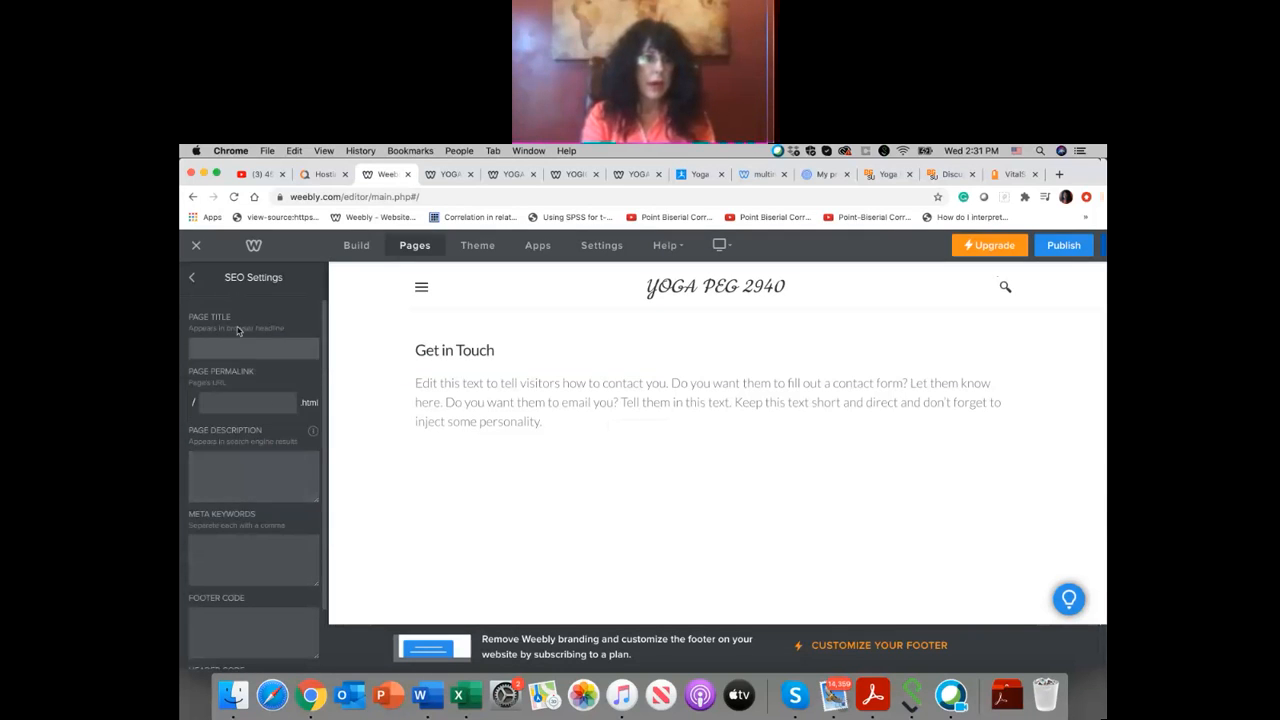
pyautogui.click(193, 279)
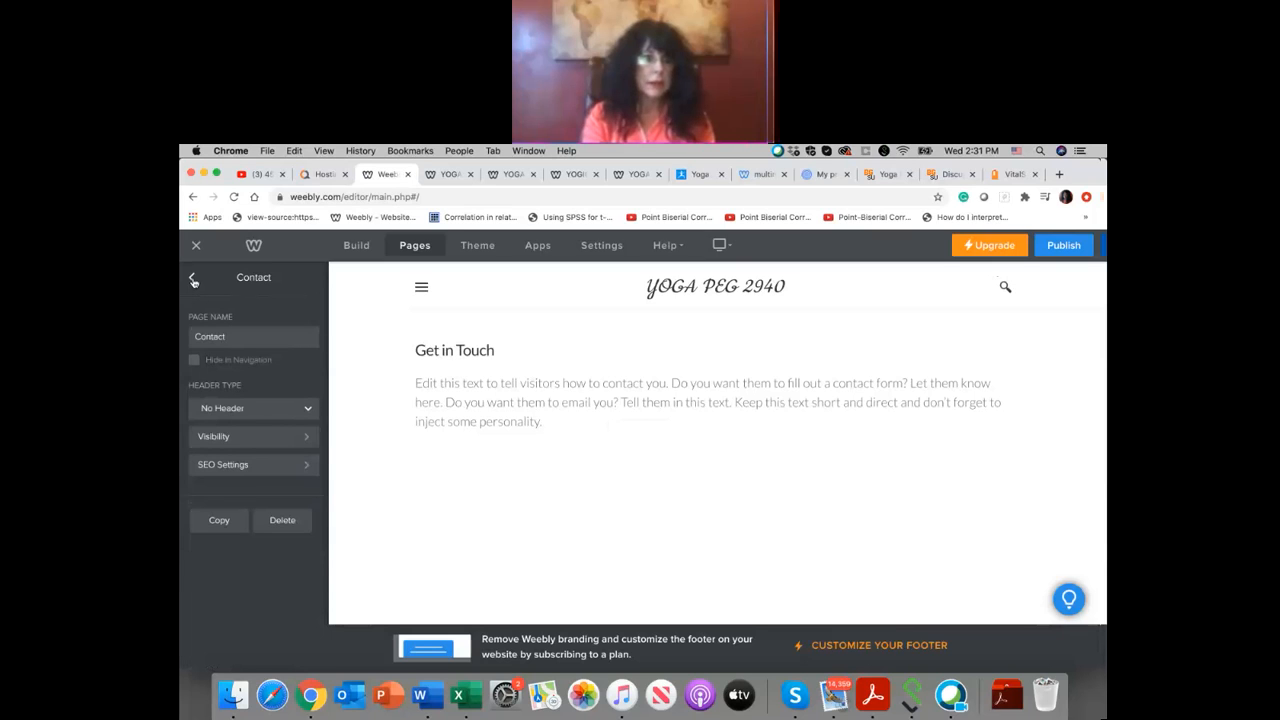
# Step: Review the header types and visibility options available for the Contact page
pyautogui.click(308, 408)
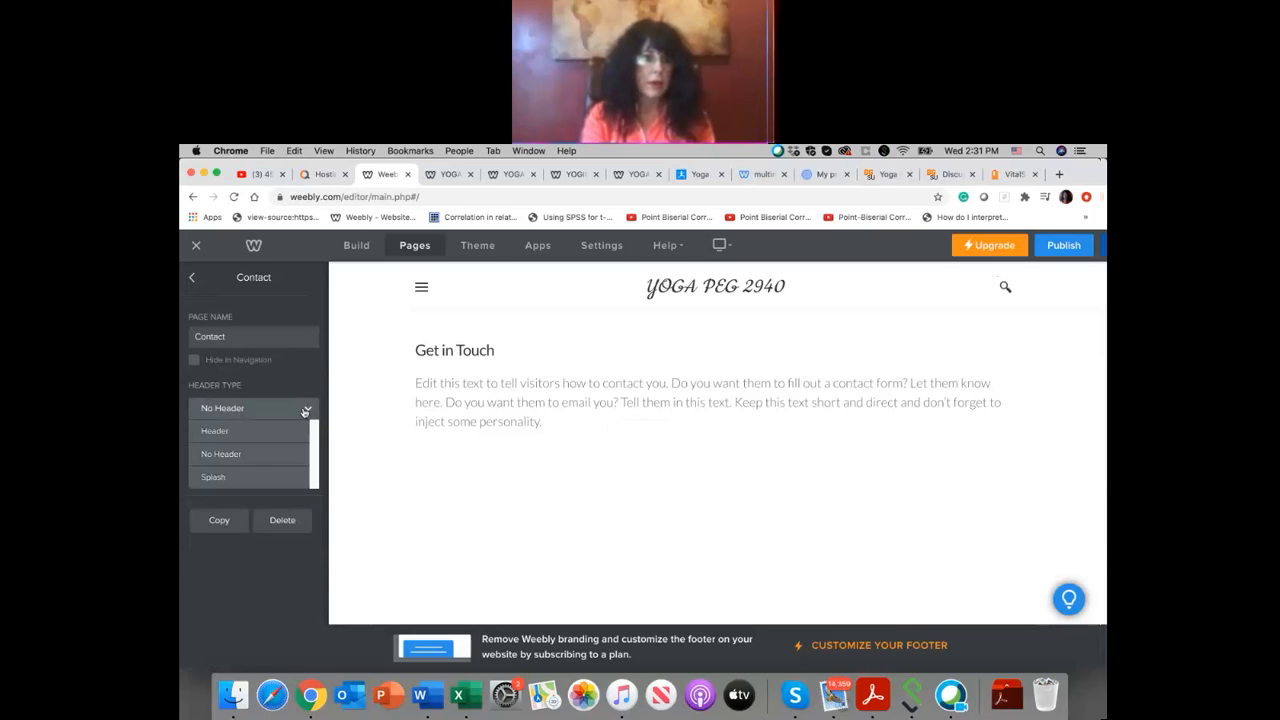
pyautogui.click(306, 411)
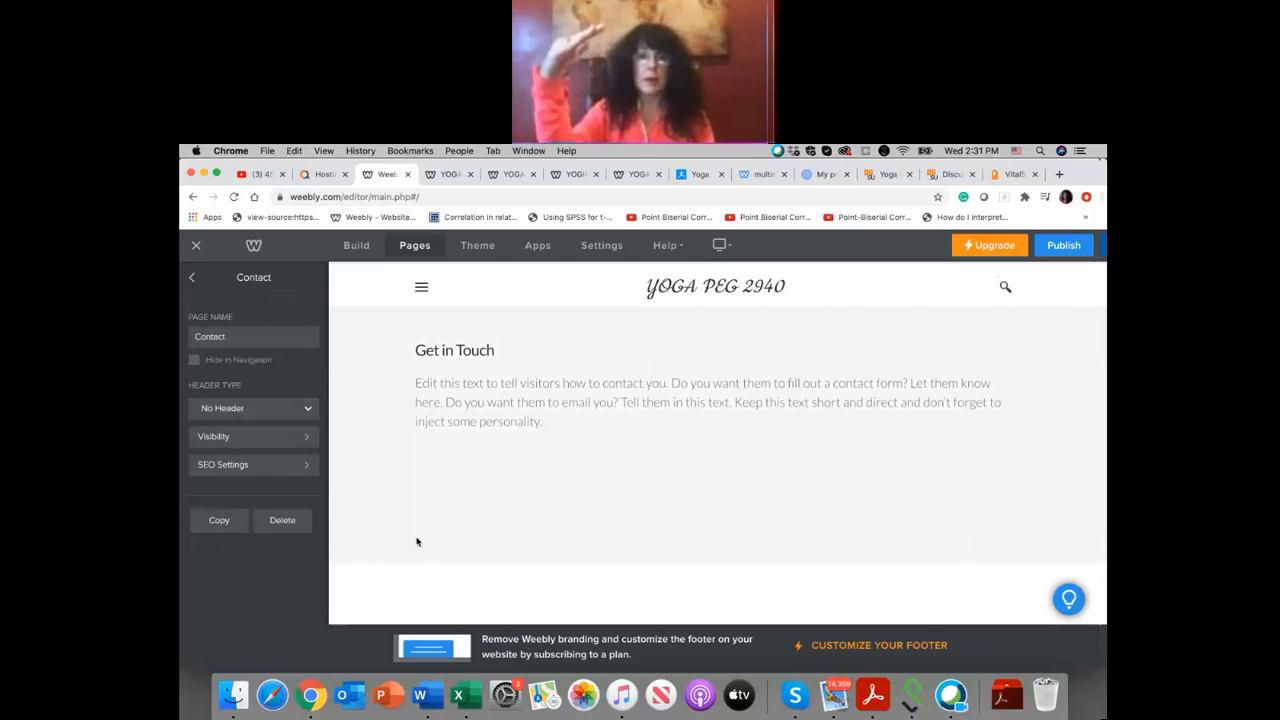
pyautogui.click(306, 441)
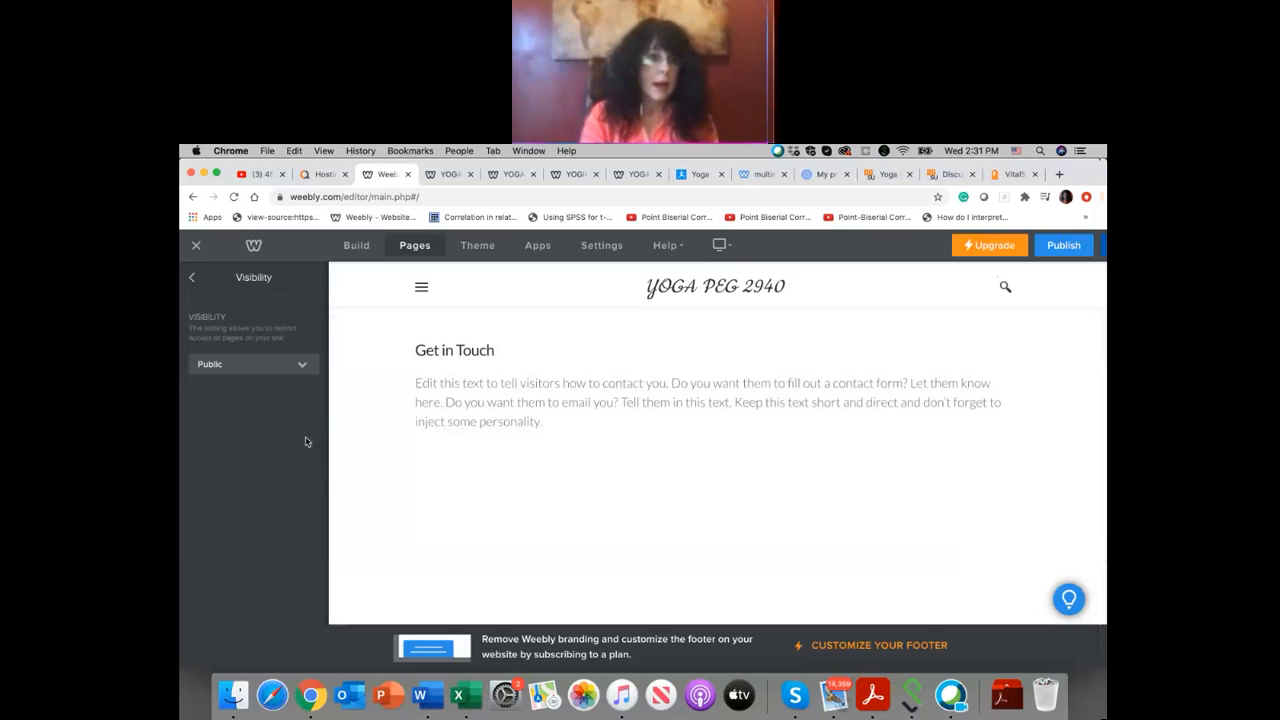
pyautogui.click(298, 366)
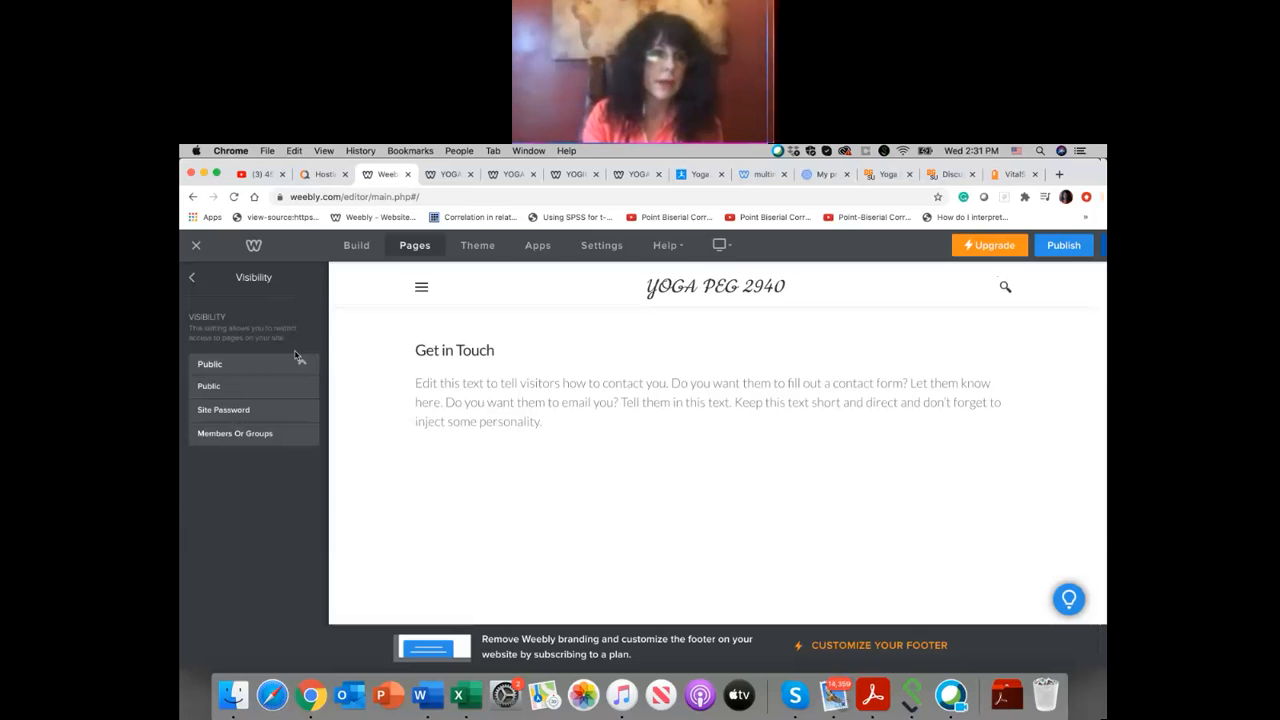
pyautogui.click(191, 278)
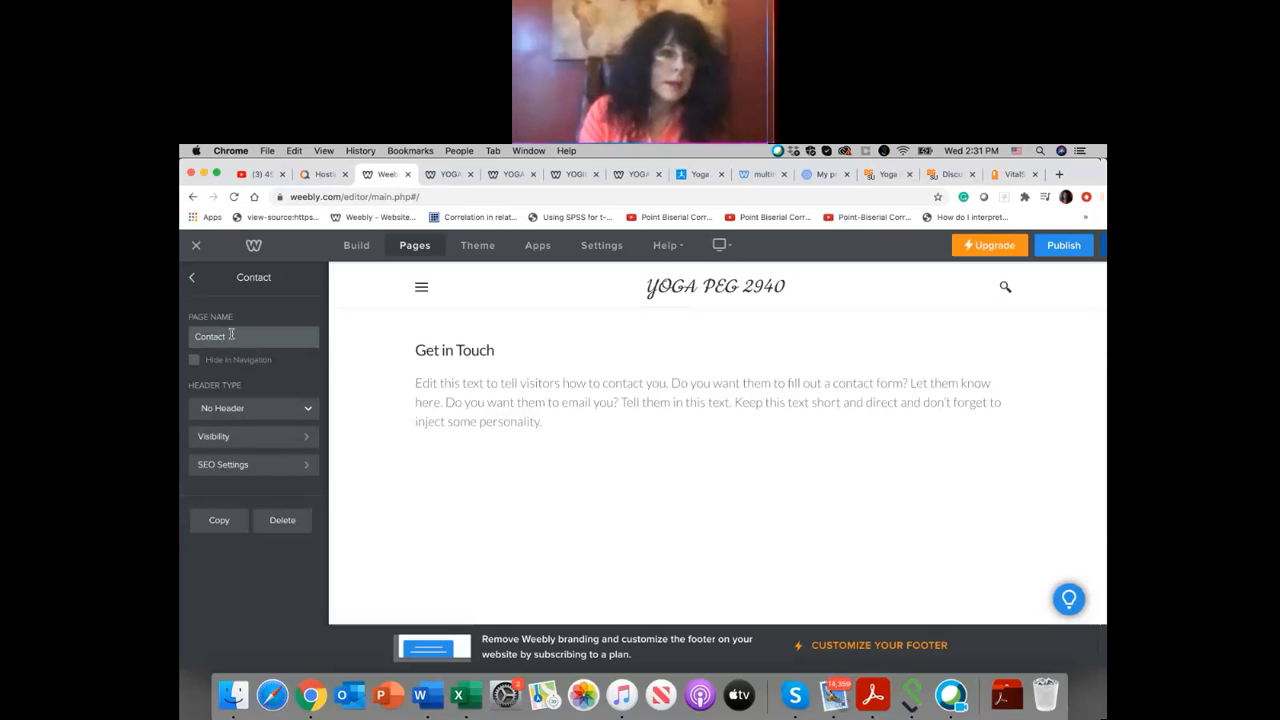
# Step: Rename the Contact page as HEALTH BENEFITS and open it from the site's navigation
pyautogui.moveTo(231, 334); pyautogui.dragTo(192, 336)
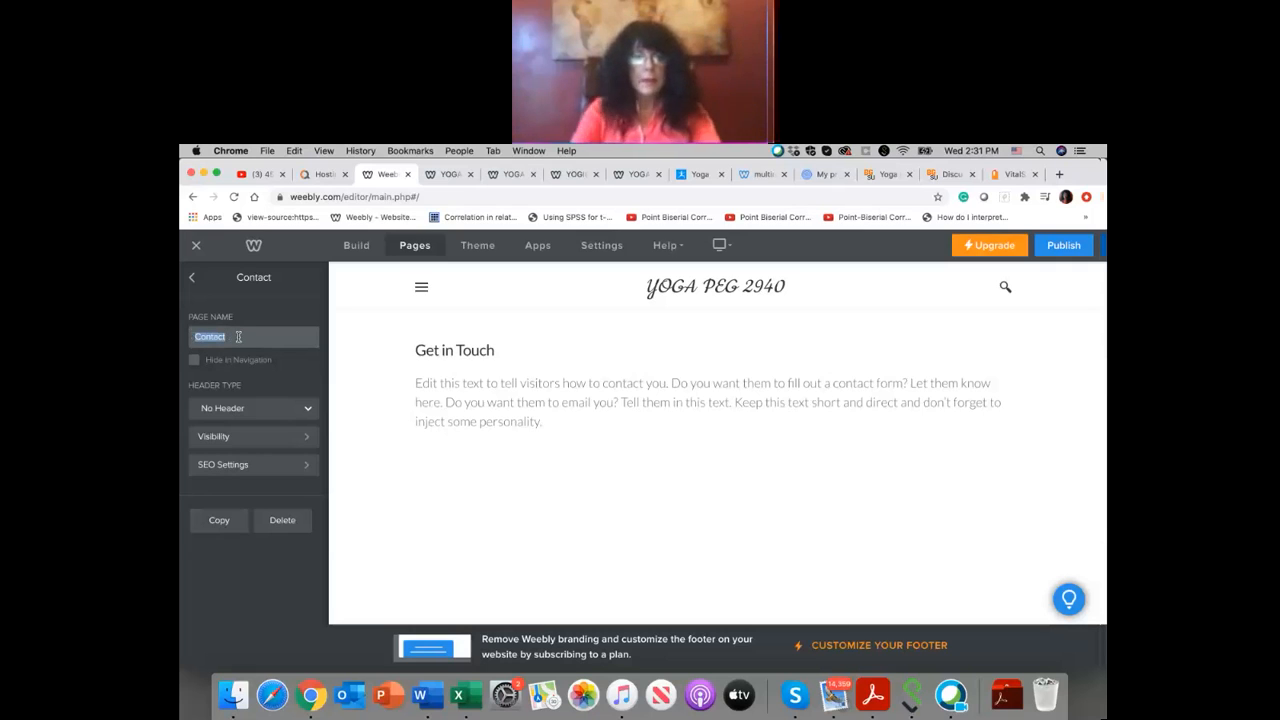
pyautogui.write('H')
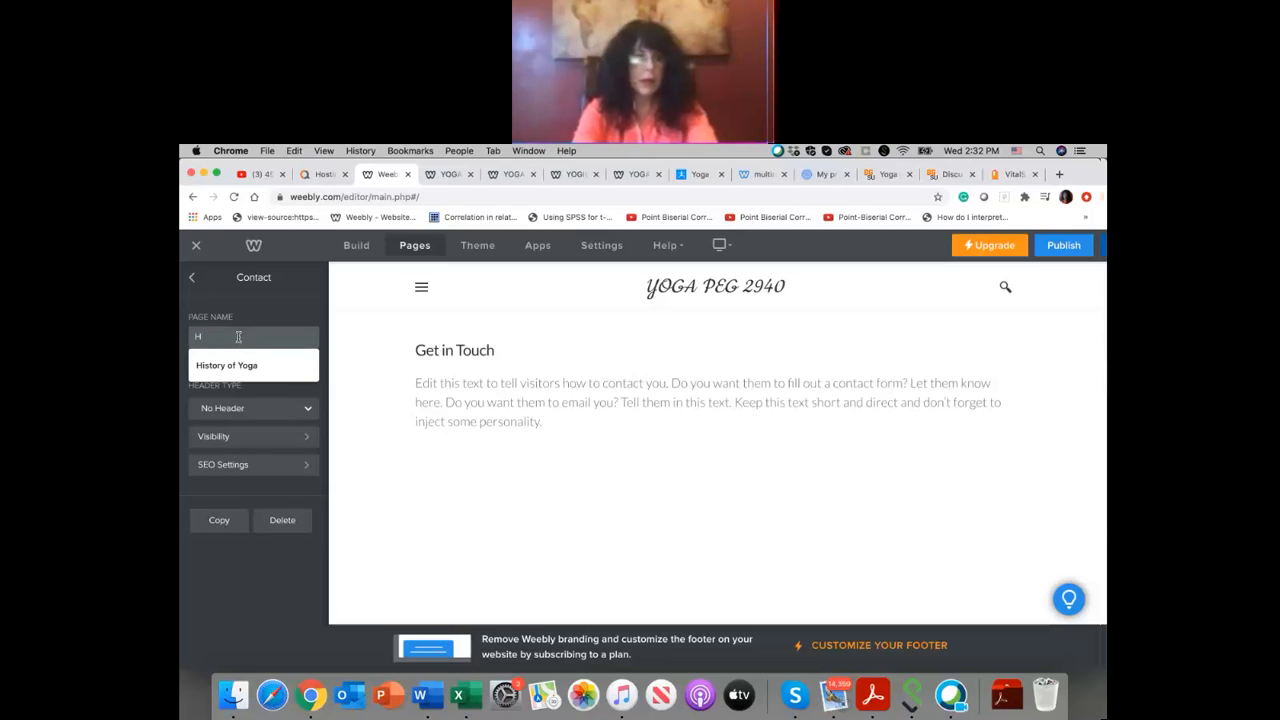
pyautogui.write('EALTH')
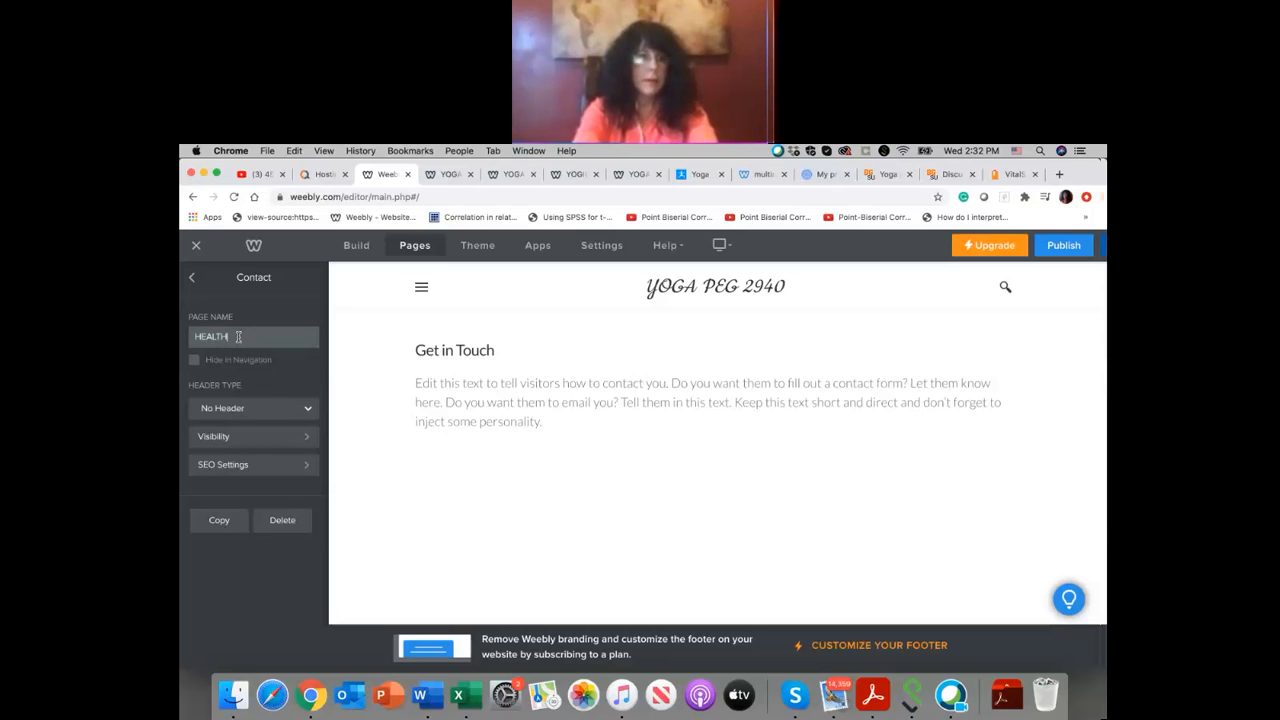
pyautogui.write(' BENEFITS')
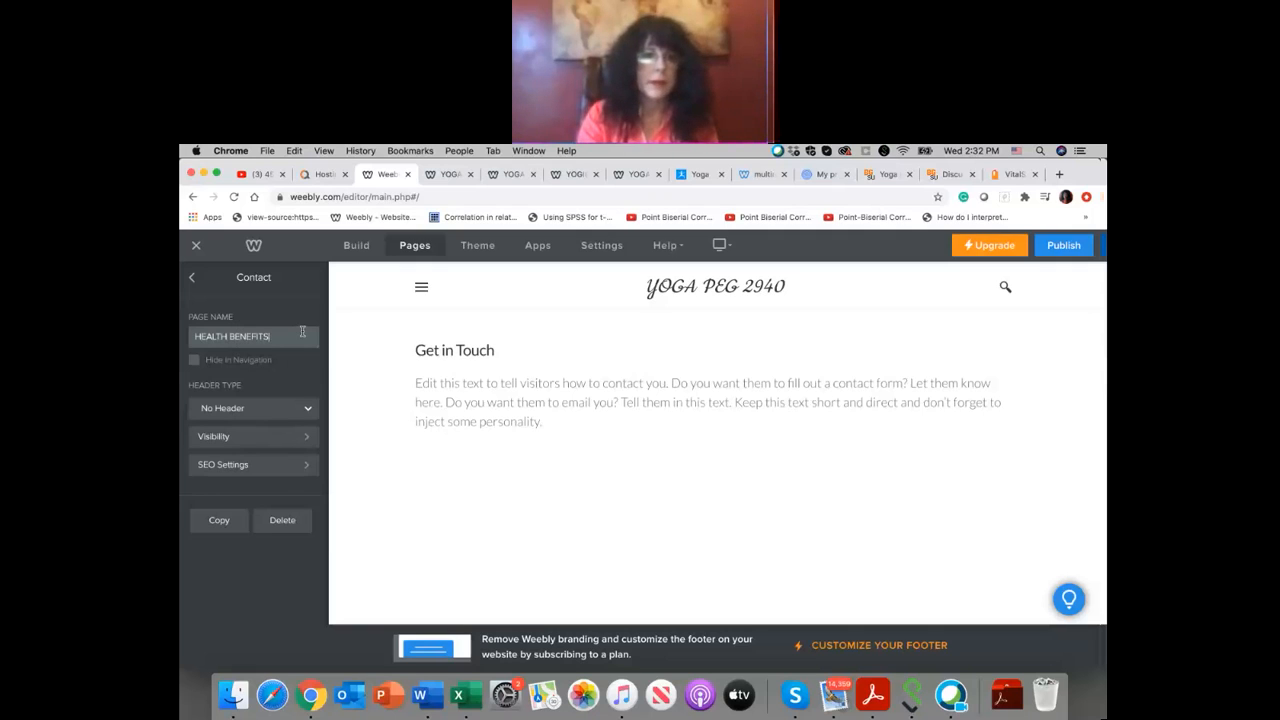
pyautogui.click(194, 277)
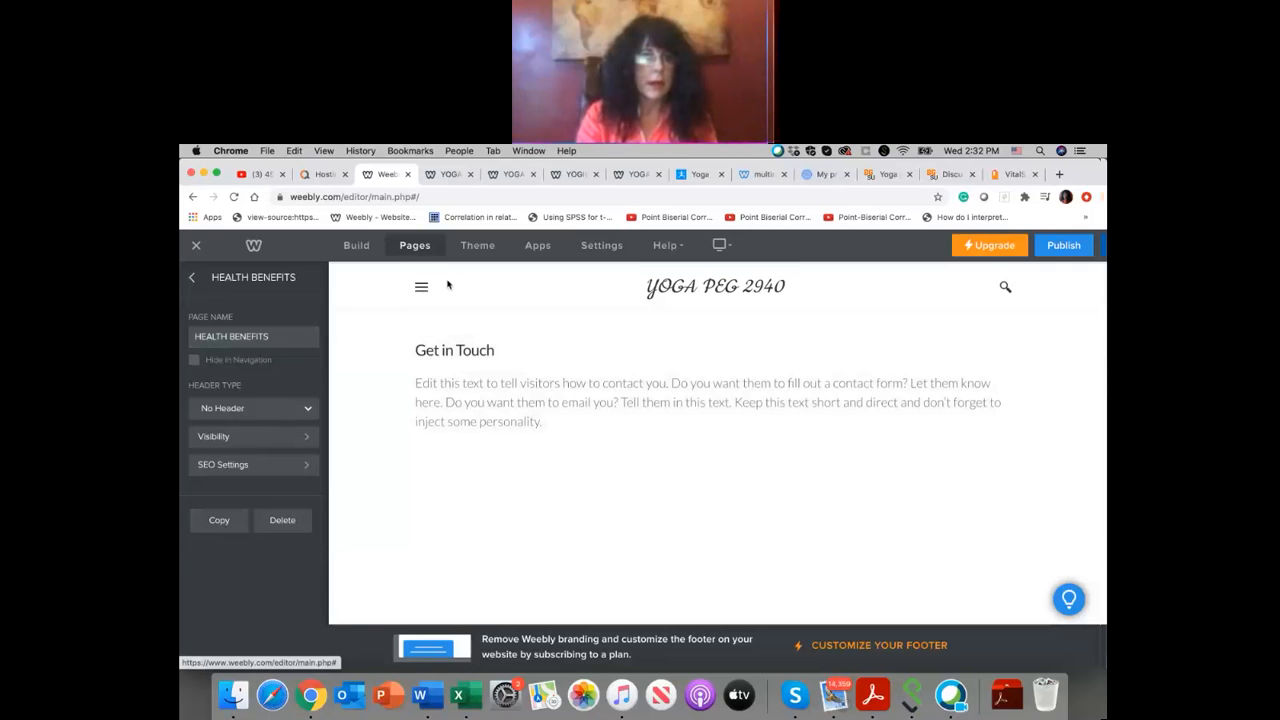
pyautogui.click(422, 289)
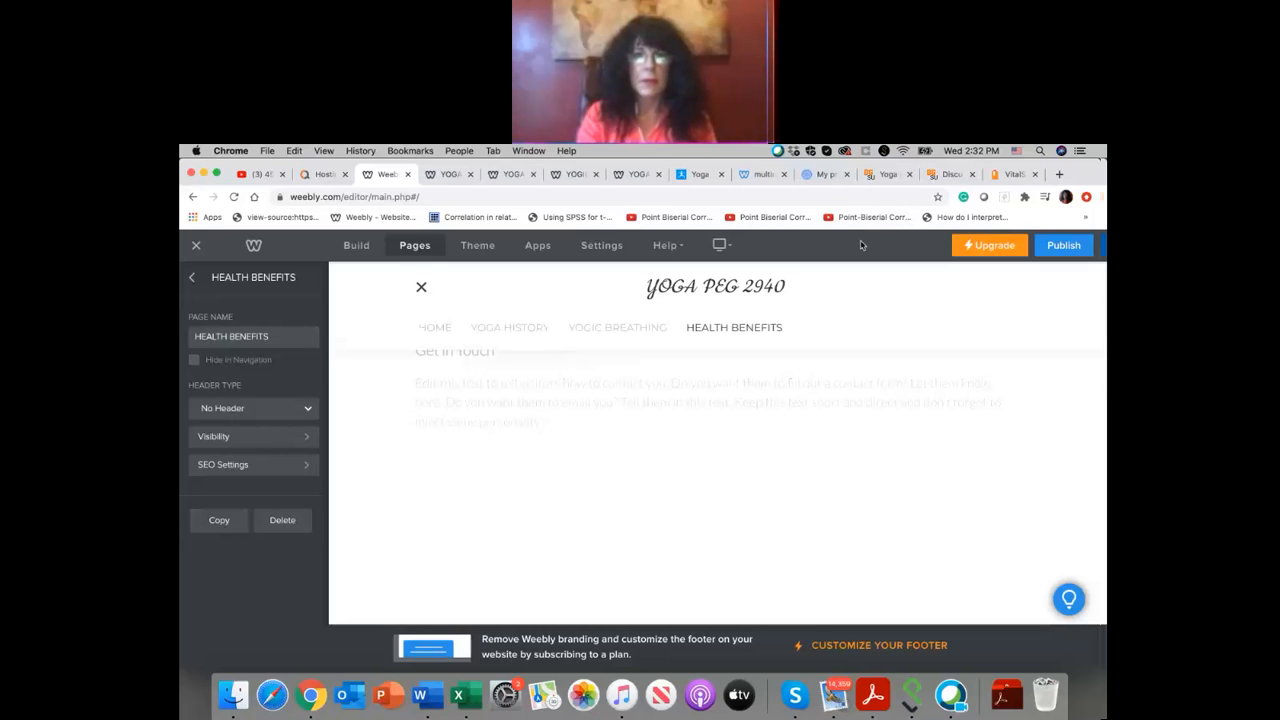
pyautogui.click(757, 332)
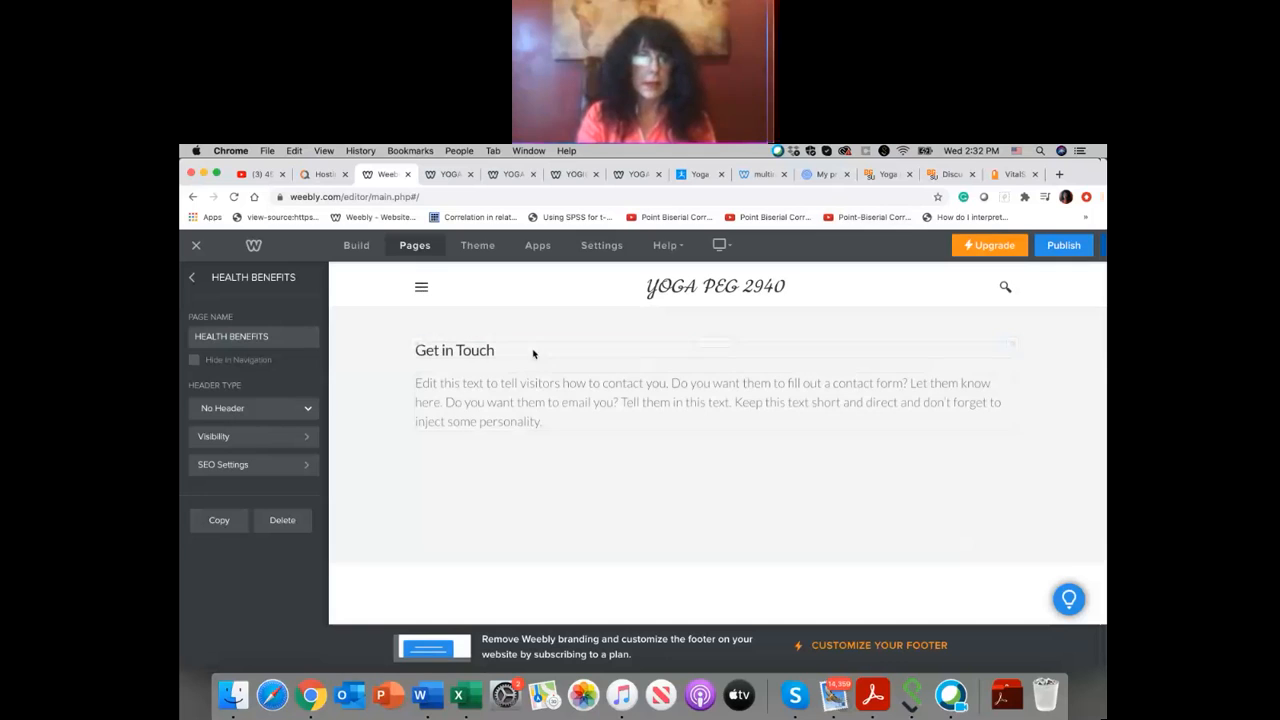
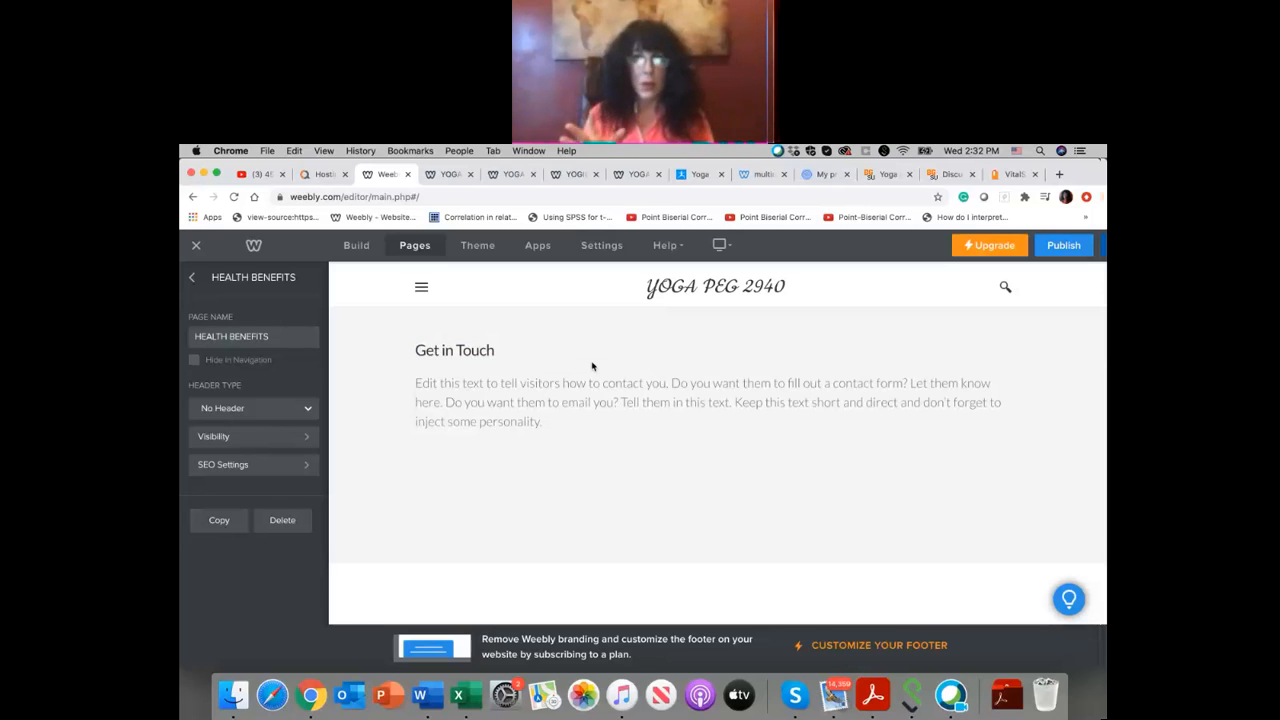
# Step: Center the Get in Touch heading and replace its text with HEALTH BENEFITS OF YOGA
pyautogui.click(502, 350)
pyautogui.click(645, 326)
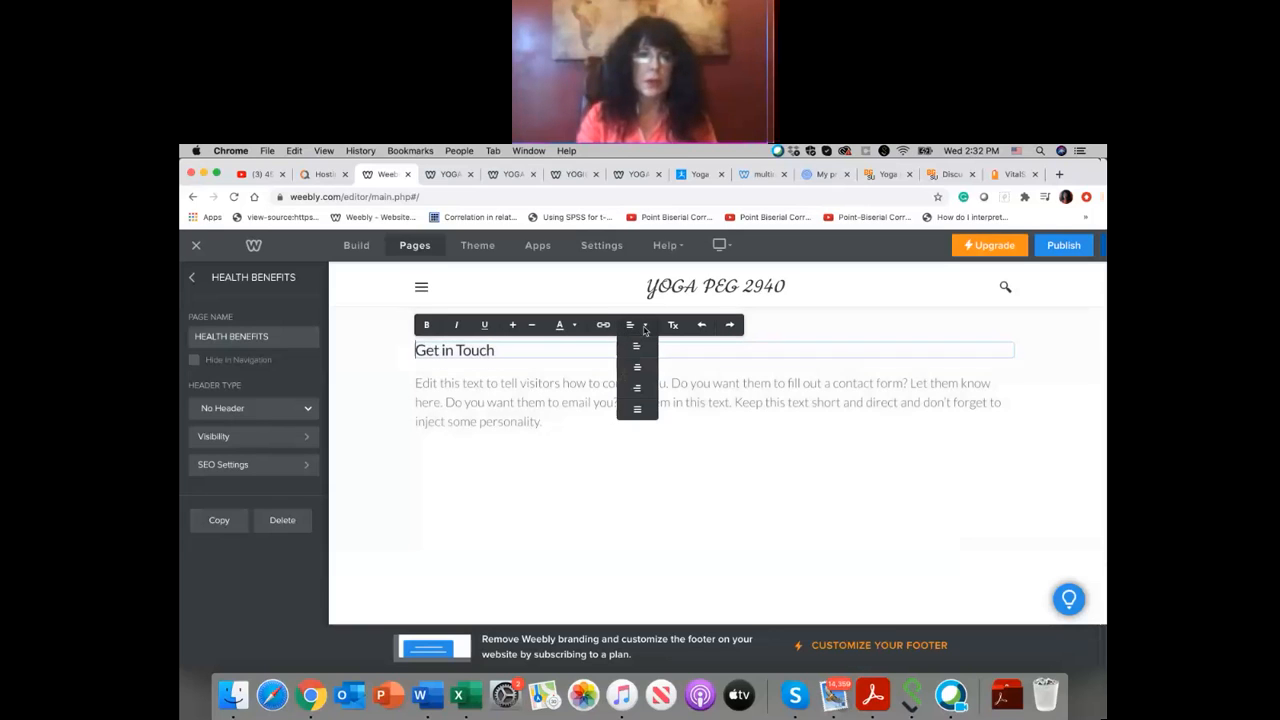
pyautogui.click(639, 370)
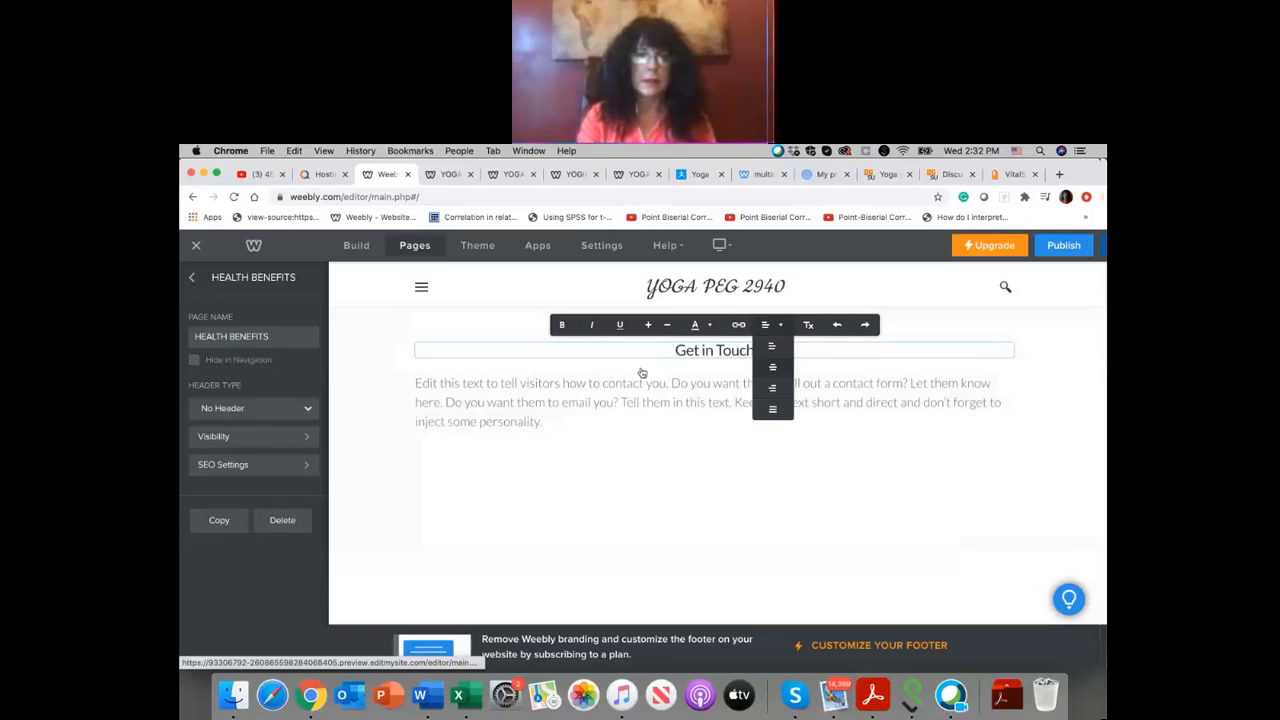
pyautogui.moveTo(757, 350); pyautogui.dragTo(657, 341)
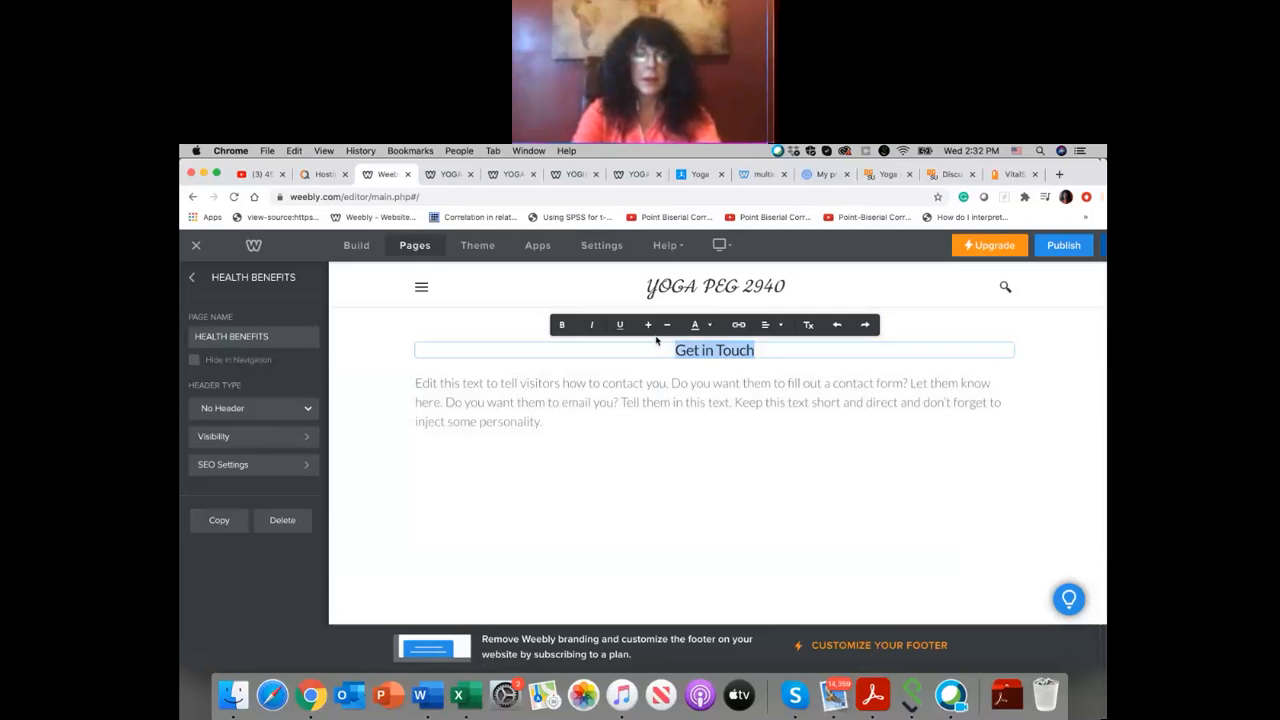
pyautogui.write('HEALT')
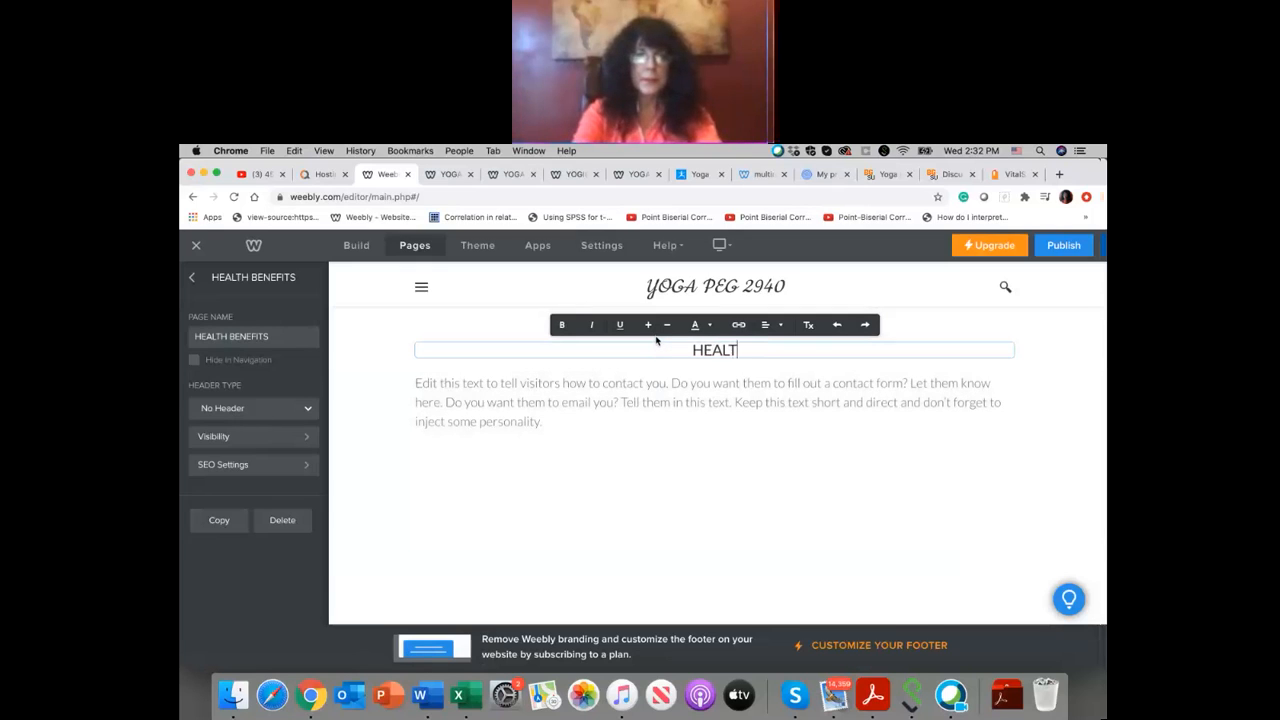
pyautogui.write('H BENEFITS')
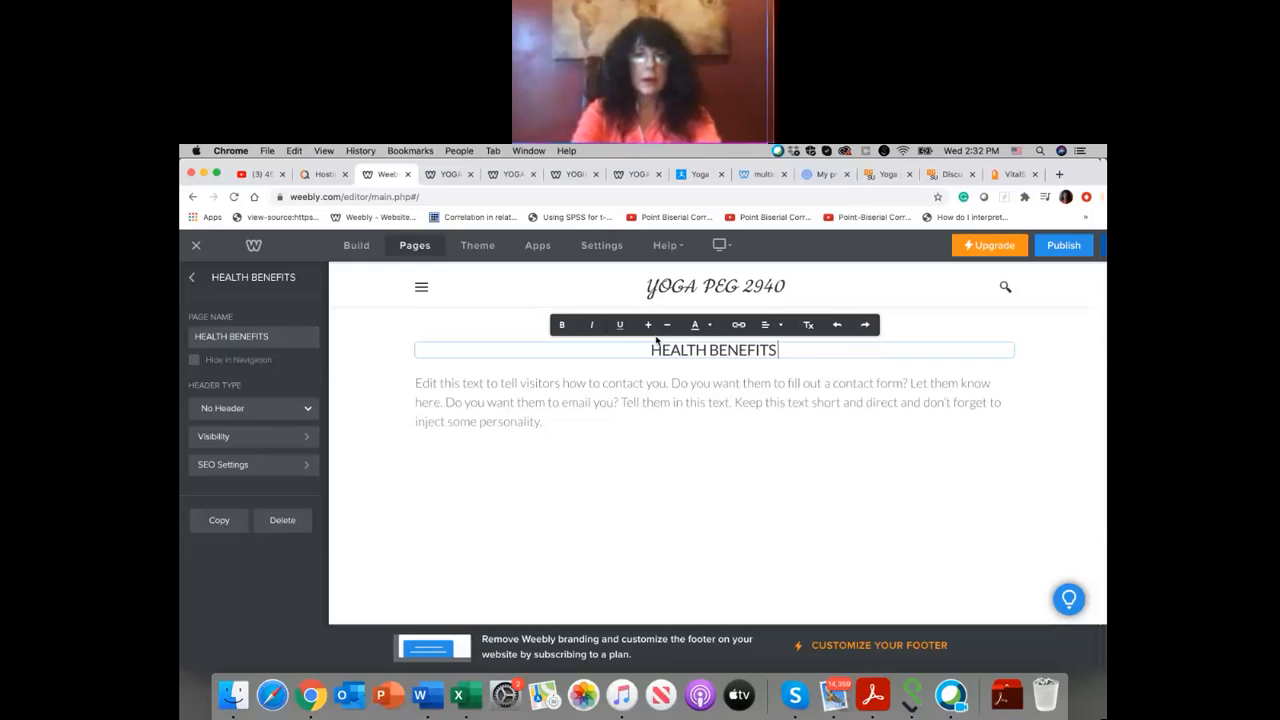
pyautogui.write(' OF YOGA')
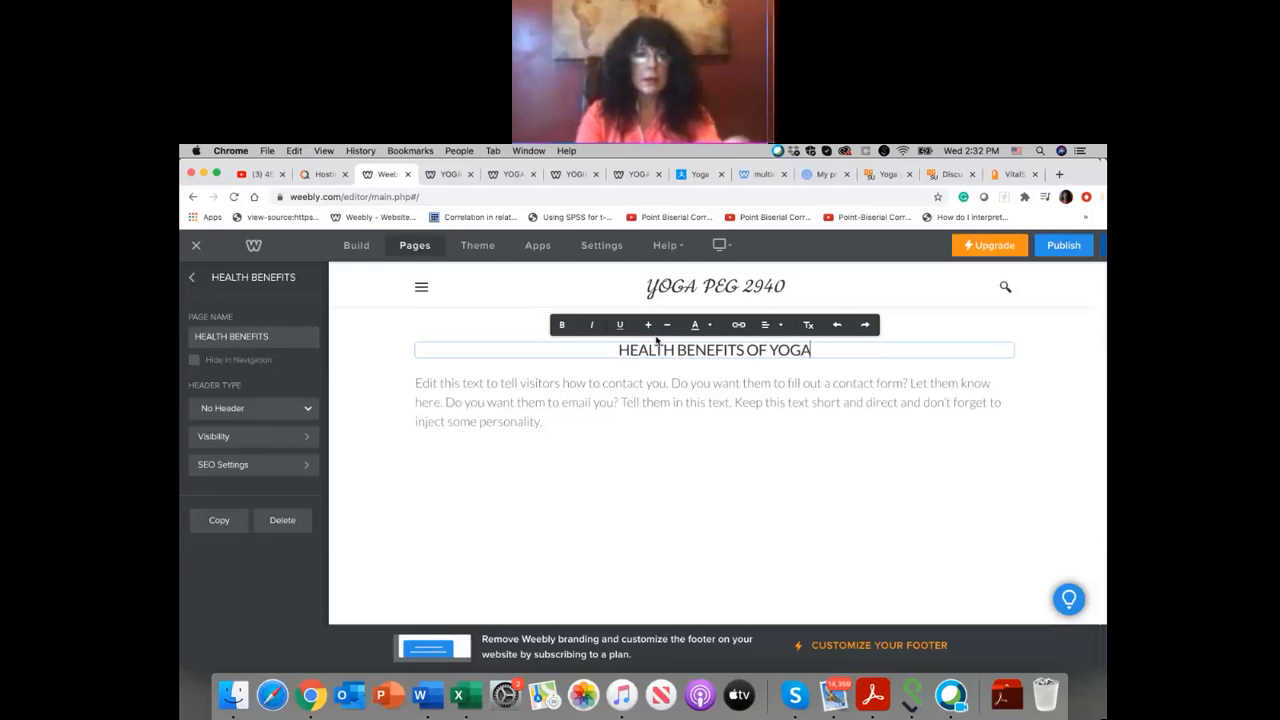
# Step: Delete all the placeholder contact text in the paragraph below the heading
pyautogui.click(571, 396)
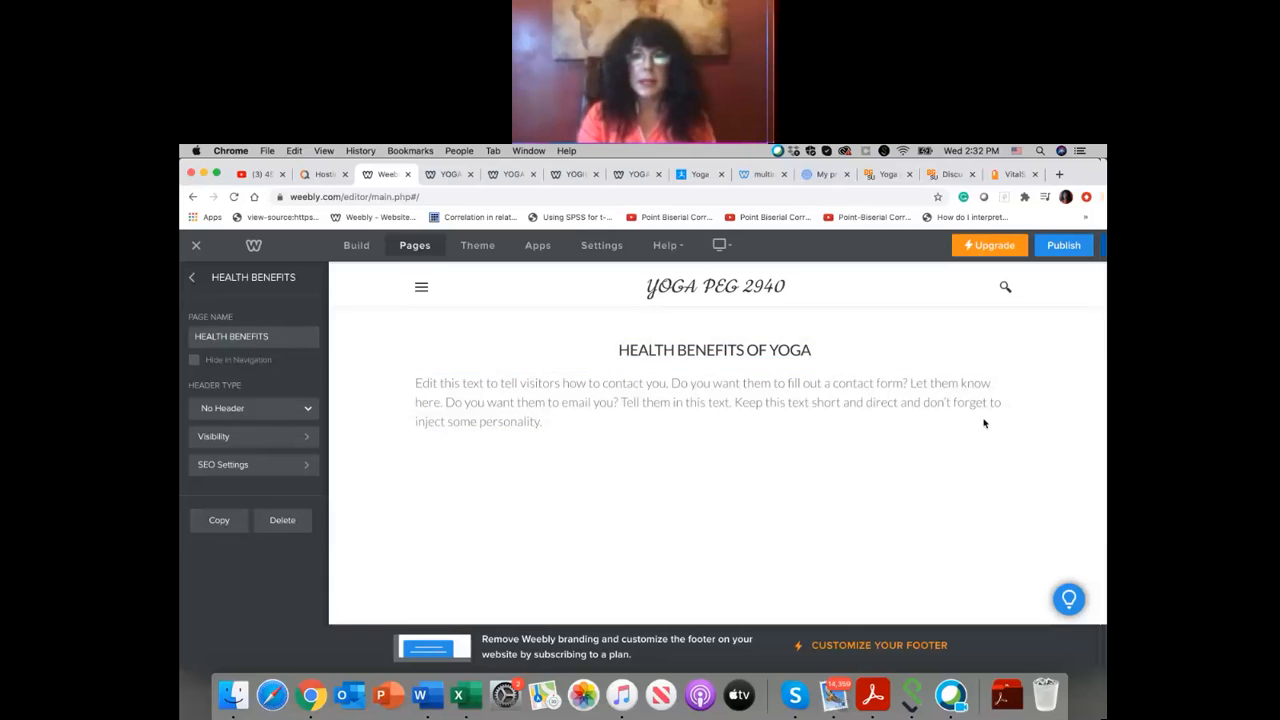
pyautogui.click(790, 398)
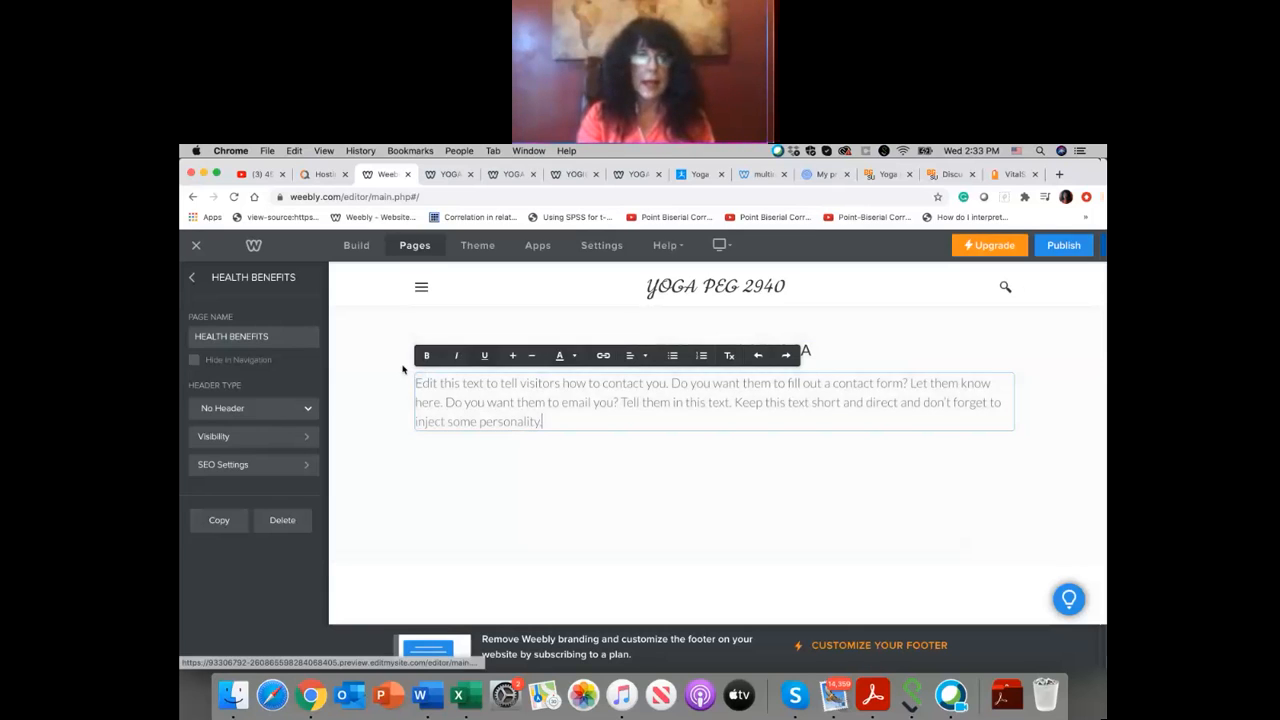
pyautogui.moveTo(416, 384); pyautogui.dragTo(582, 418)
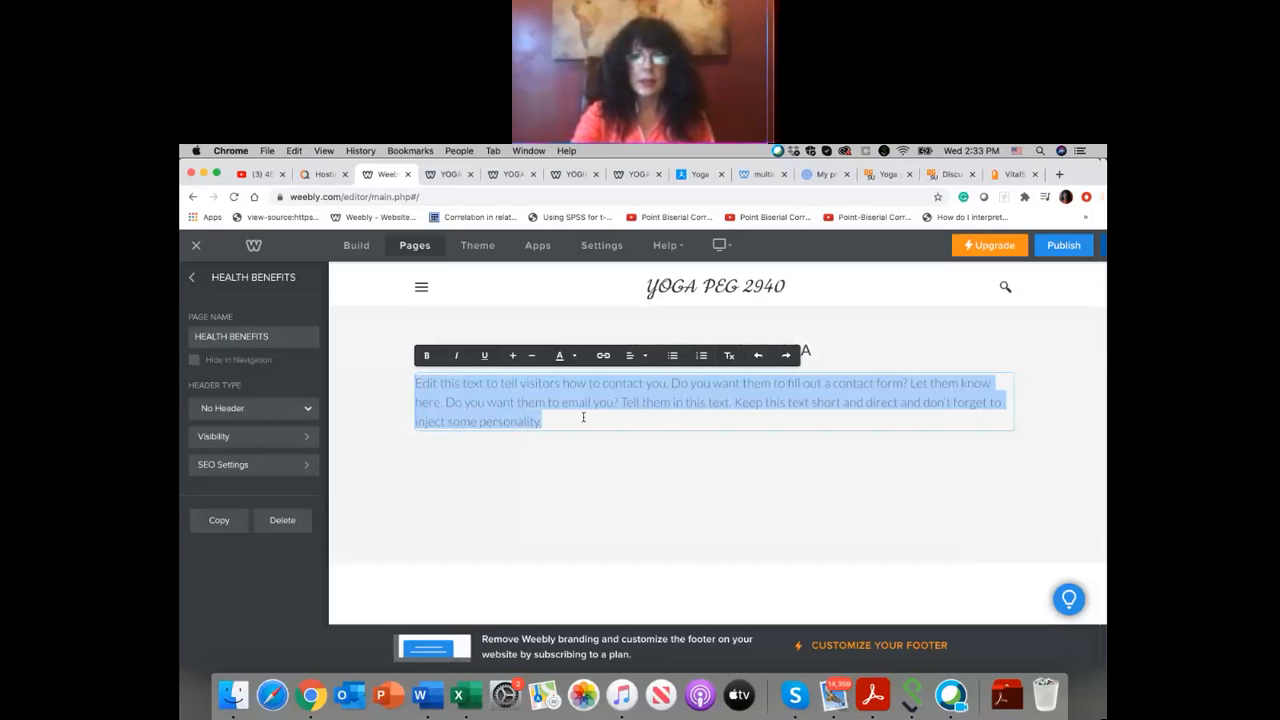
pyautogui.press('BackSpace')
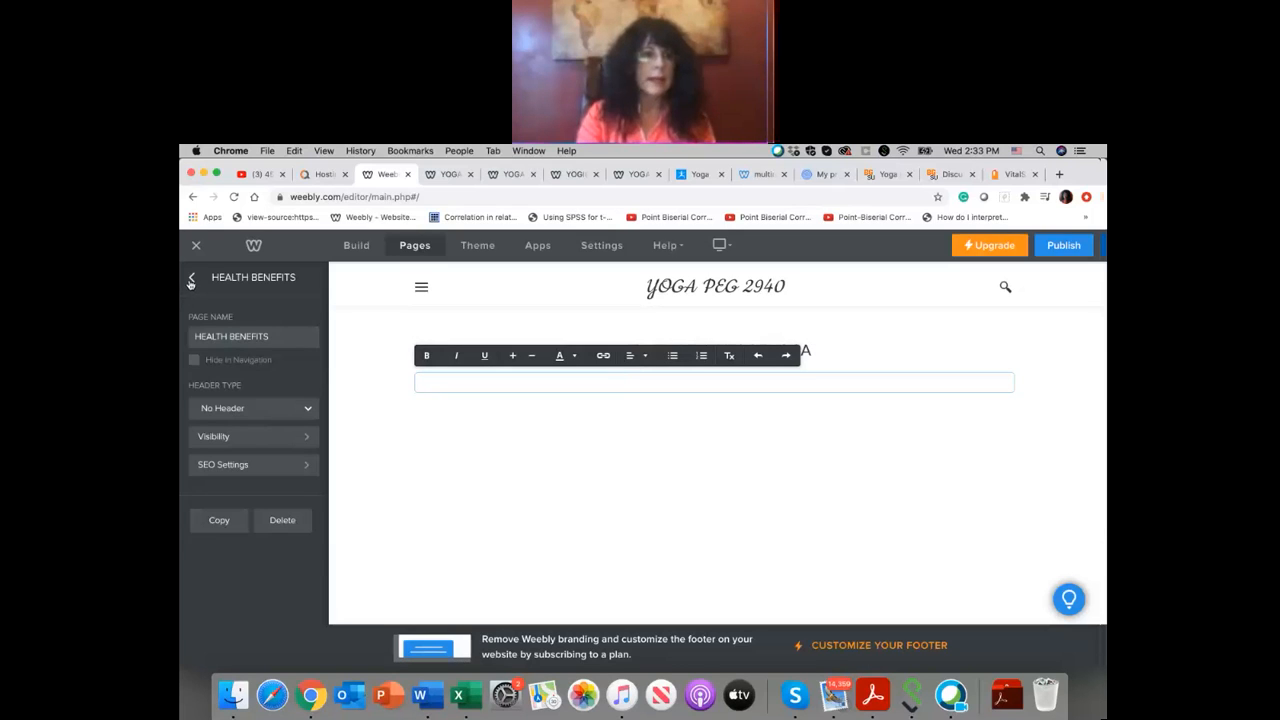
# Step: Return to the building elements and replace the empty text block under the heading with an Embed Code element
pyautogui.click(192, 280)
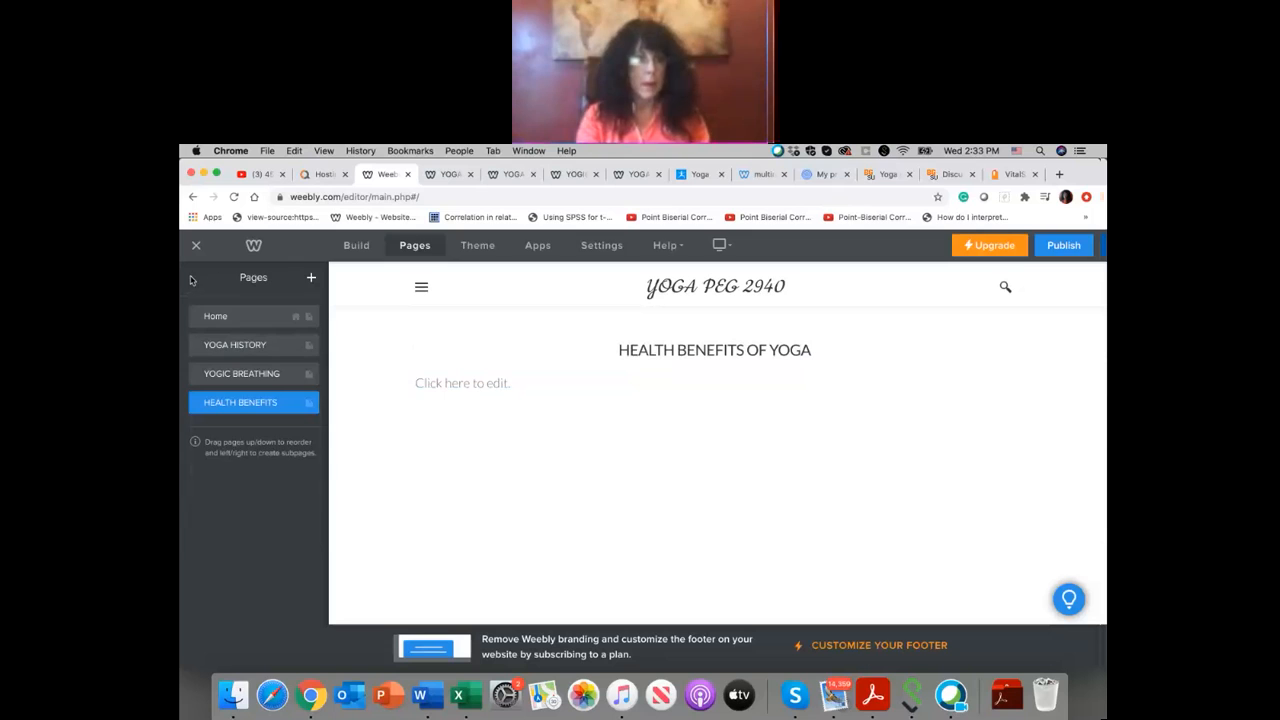
pyautogui.click(356, 249)
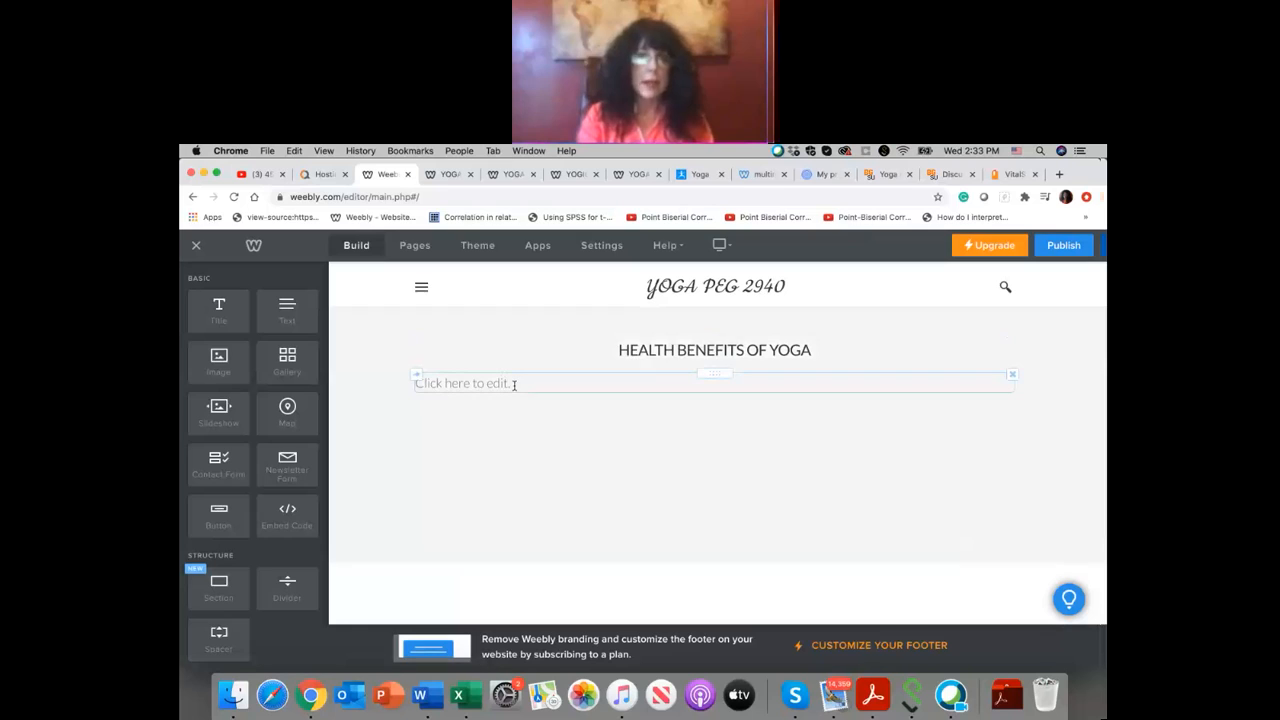
pyautogui.click(1012, 375)
pyautogui.click(1003, 341)
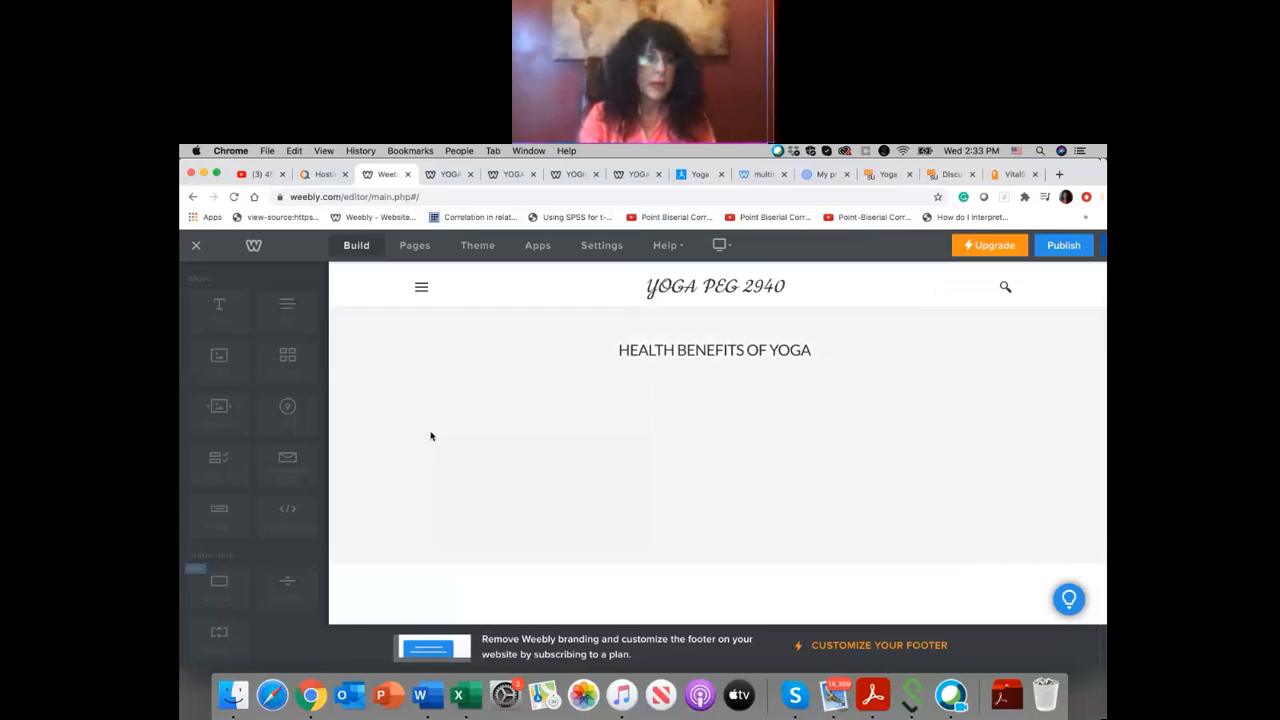
pyautogui.moveTo(293, 516); pyautogui.dragTo(697, 469)
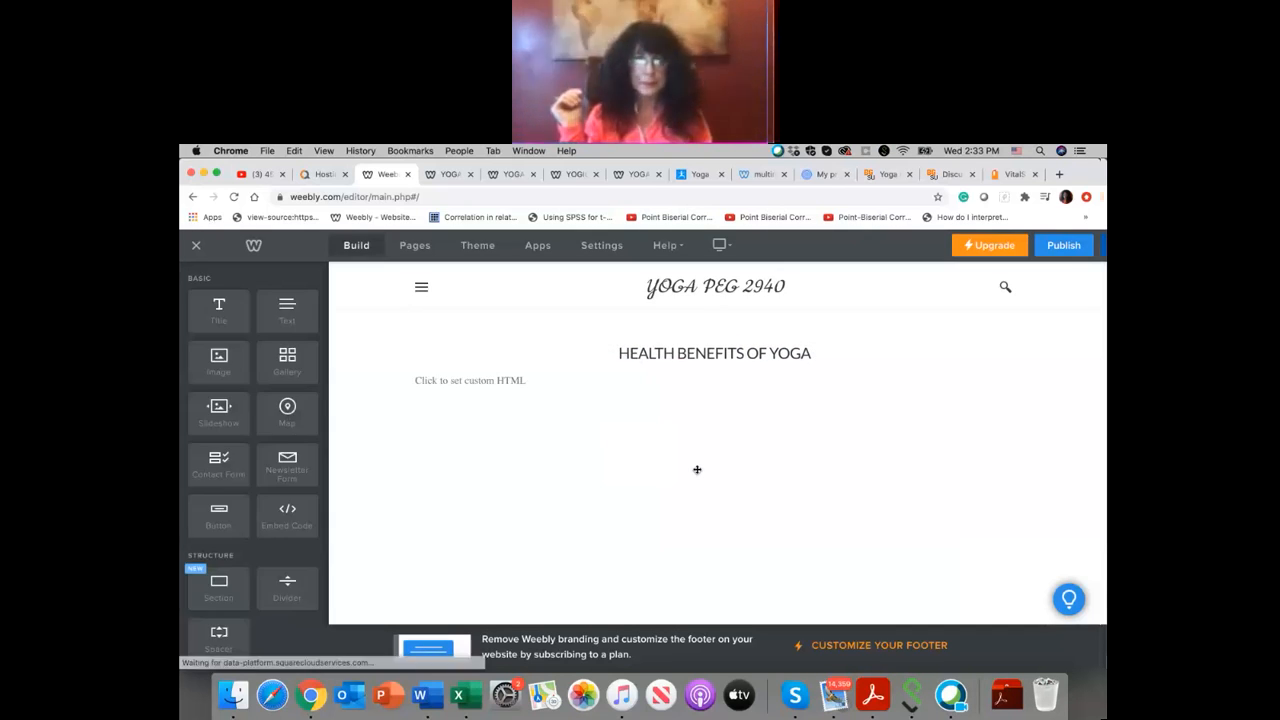
# Step: In the browser tab showing the published yoga site, search for WW.glogster and open the Glogster multimedia posters website
pyautogui.click(449, 175)
pyautogui.click(437, 195)
pyautogui.write('www.go')
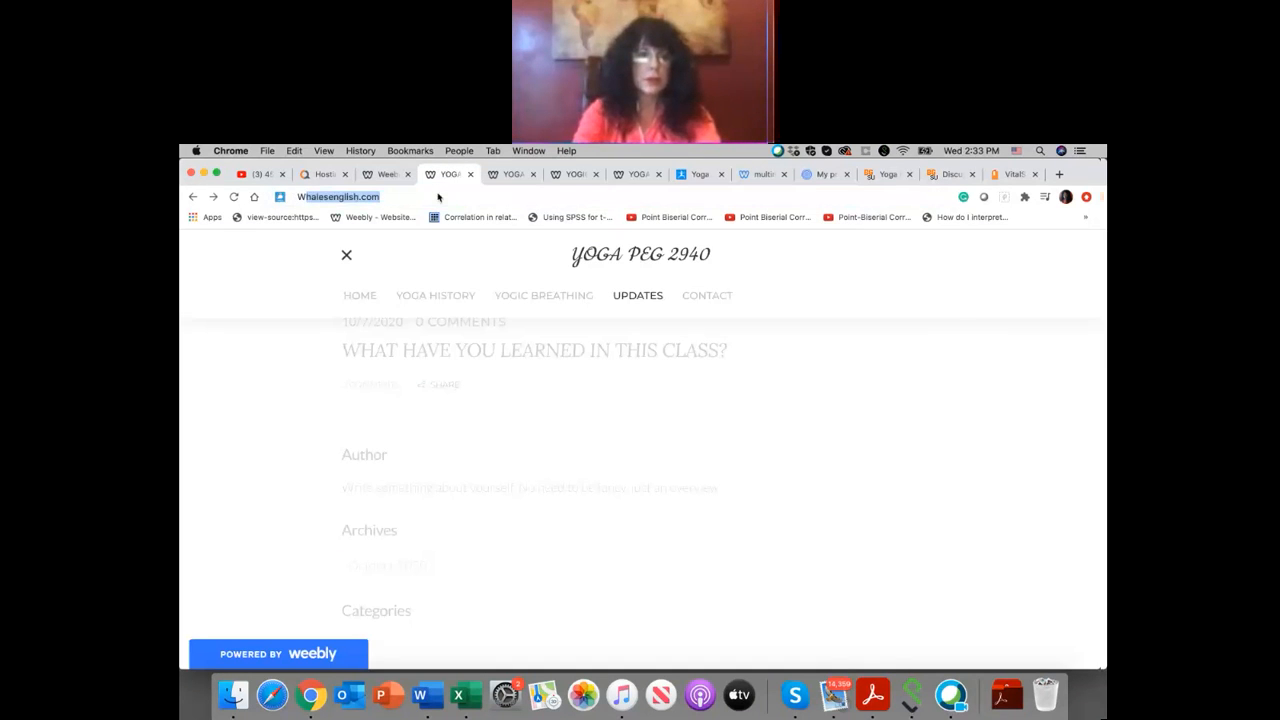
pyautogui.write('gl')
pyautogui.press('BackSpace')
pyautogui.press('BackSpace')
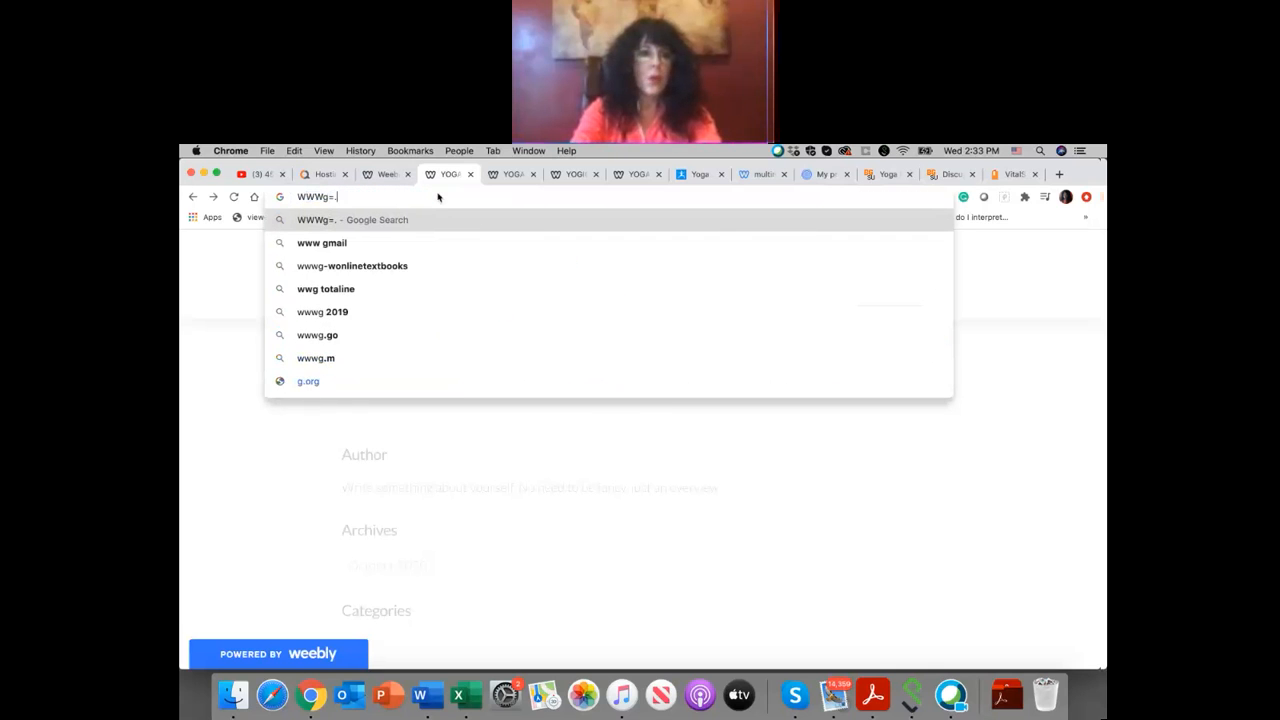
pyautogui.press('BackSpace')
pyautogui.press('BackSpace')
pyautogui.write('.g')
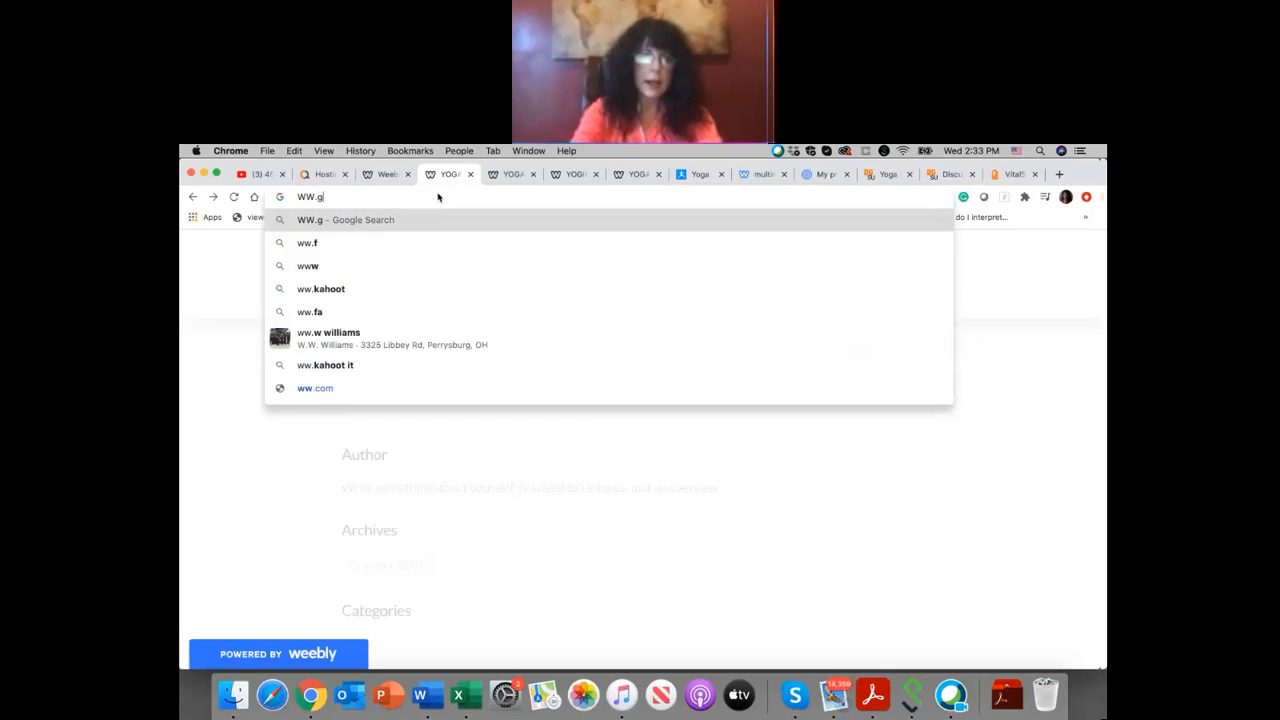
pyautogui.write('lo')
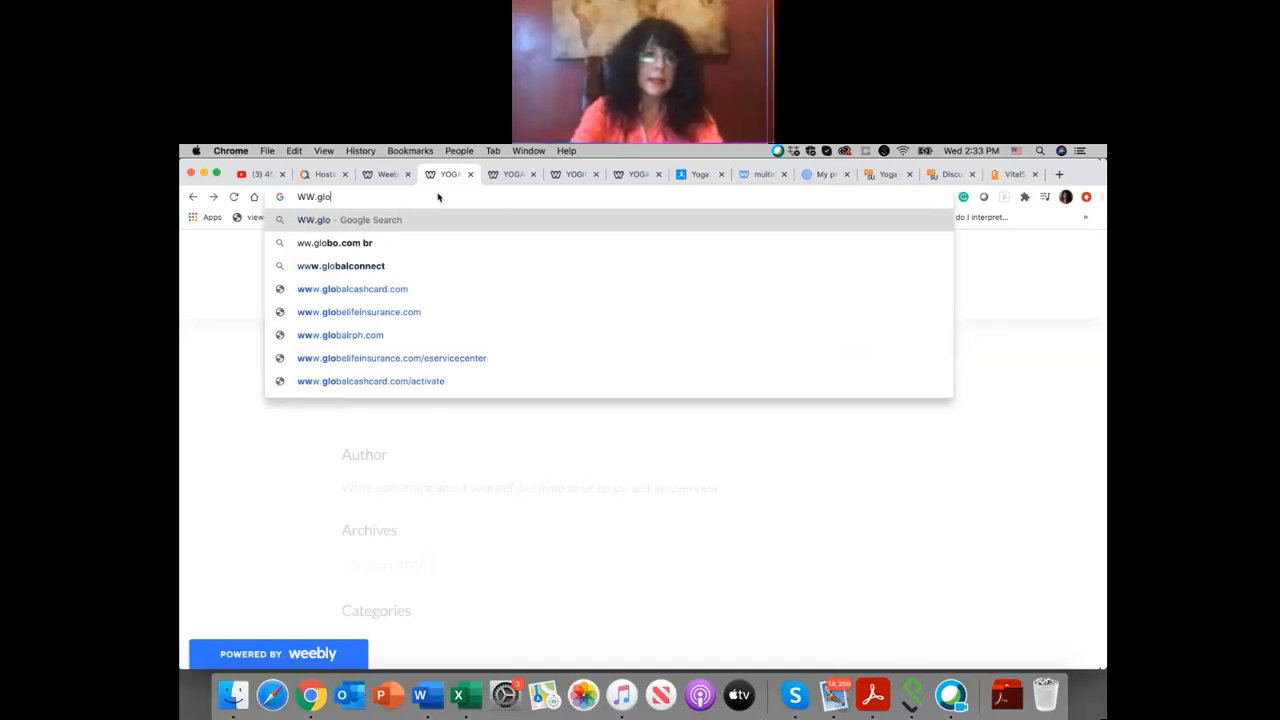
pyautogui.write('gster')
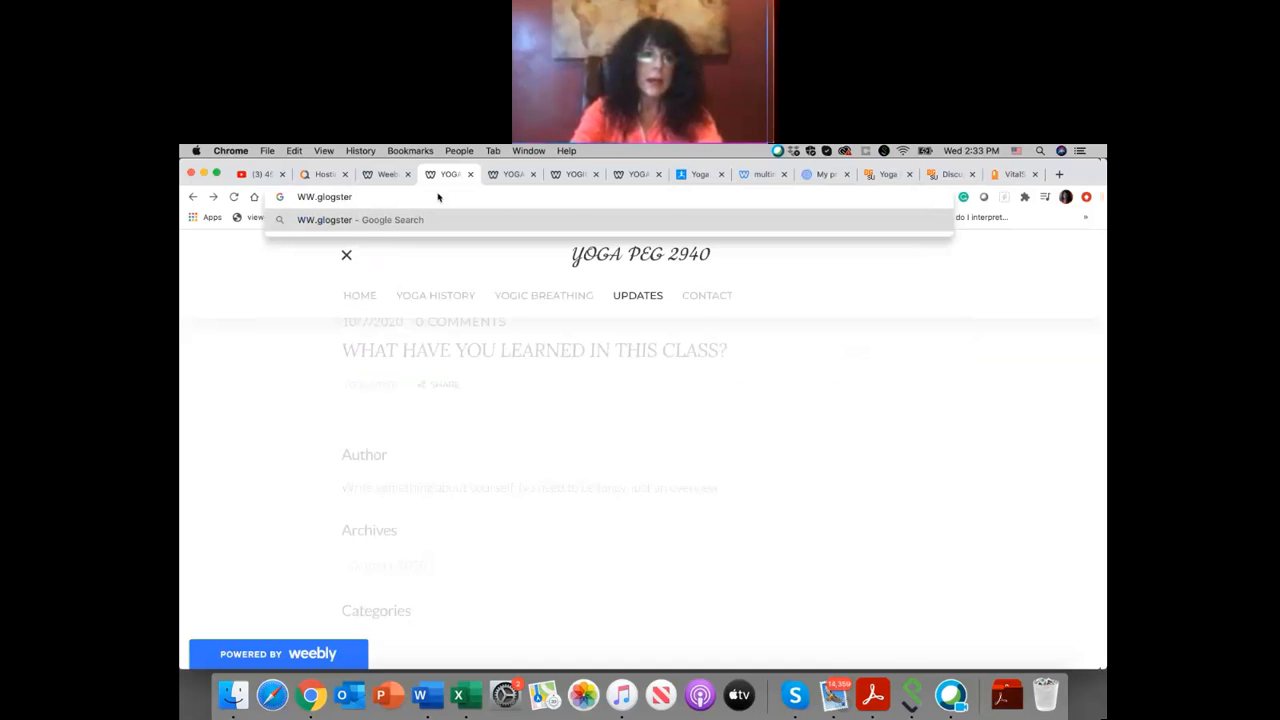
pyautogui.press('Return')
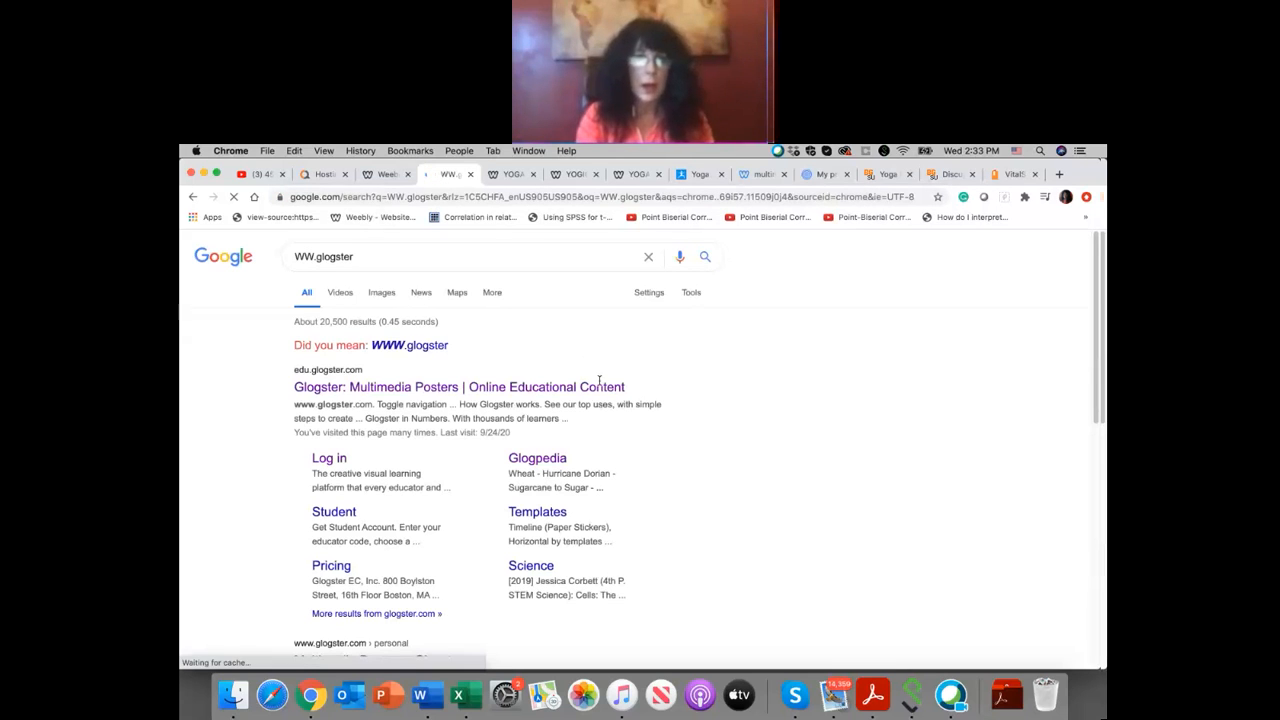
pyautogui.click(434, 388)
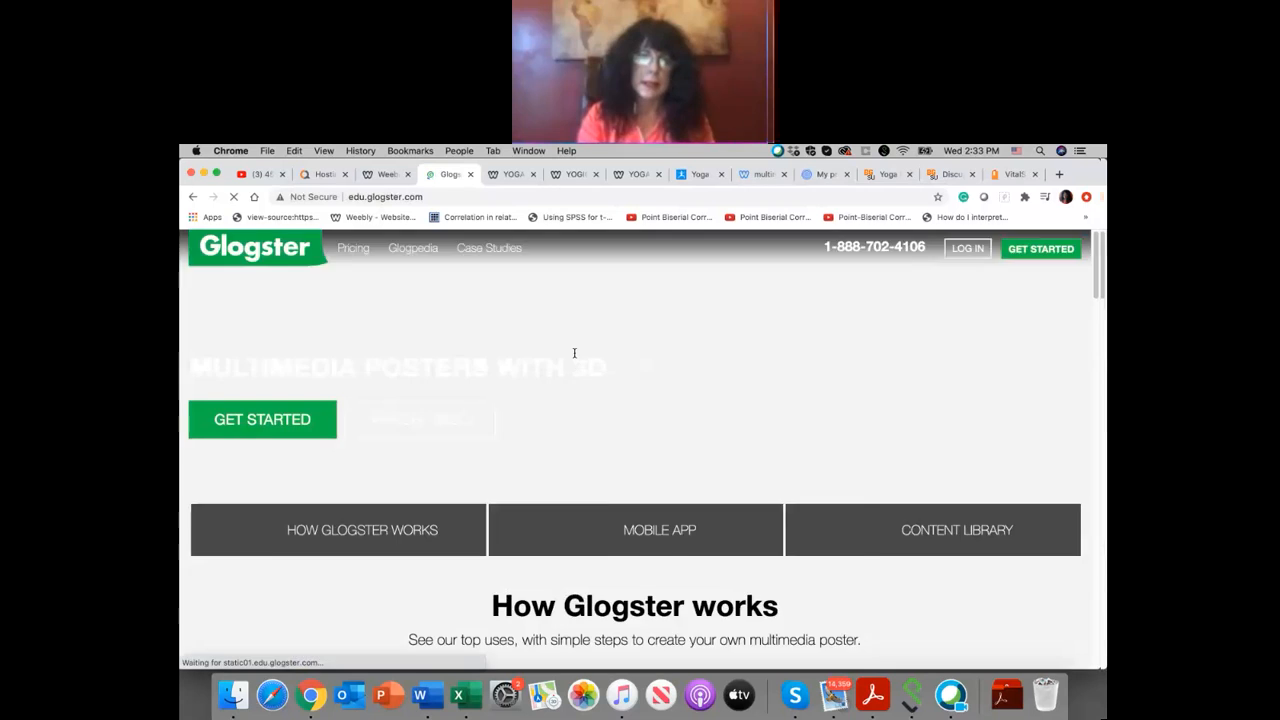
# Step: Log in to Glogster with the prefilled account details, dismiss the password warning and open the Health Benefits of Yoga glog
pyautogui.click(980, 249)
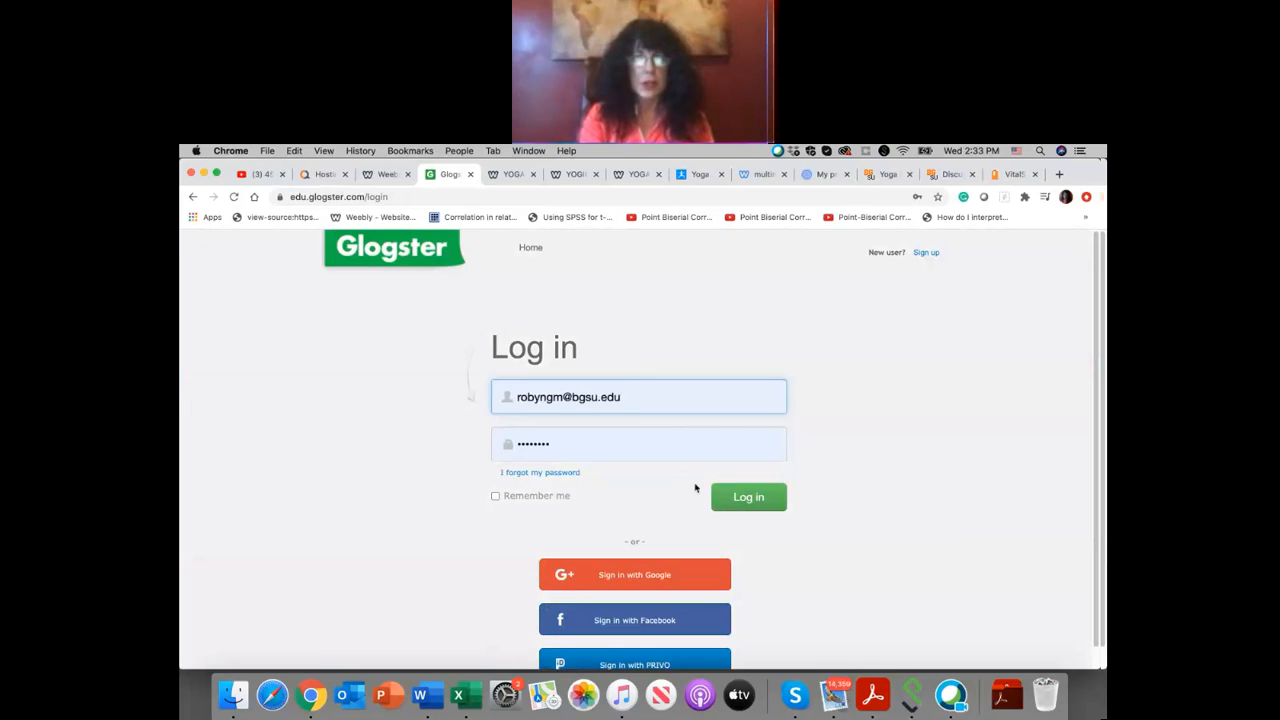
pyautogui.click(745, 500)
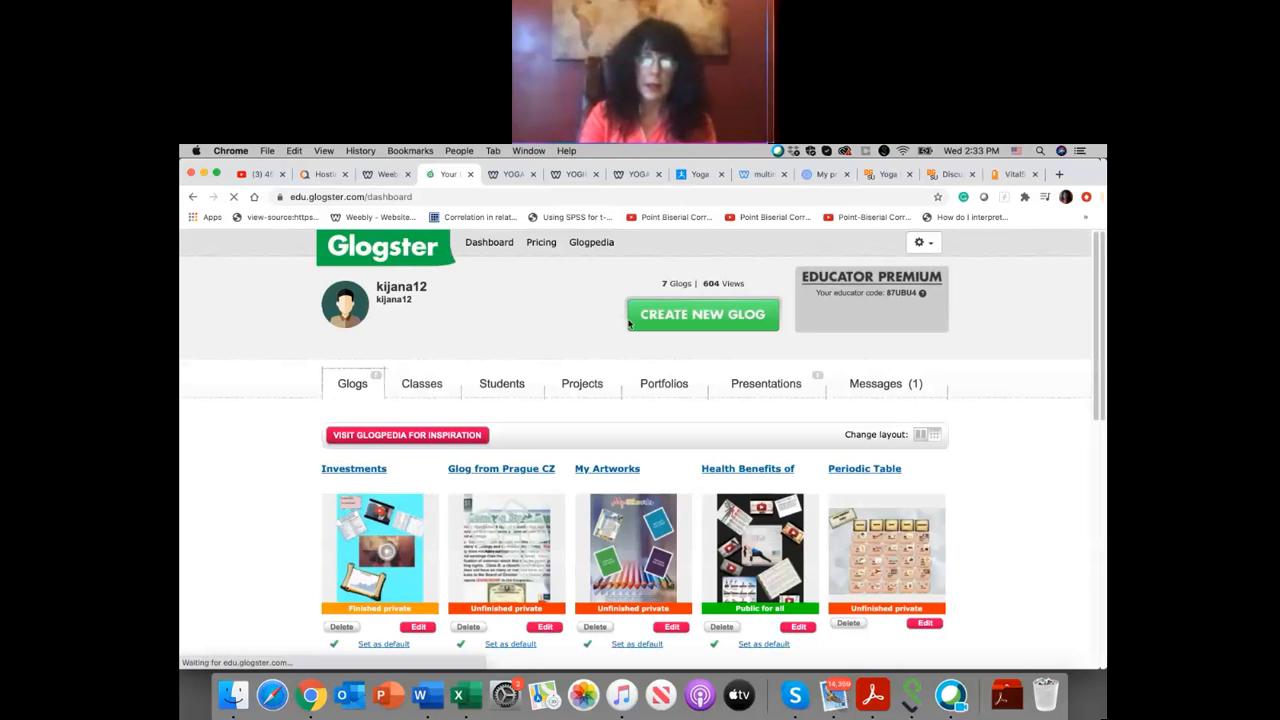
pyautogui.scroll(-1, 761, 445)
pyautogui.scroll(-3, 761, 445)
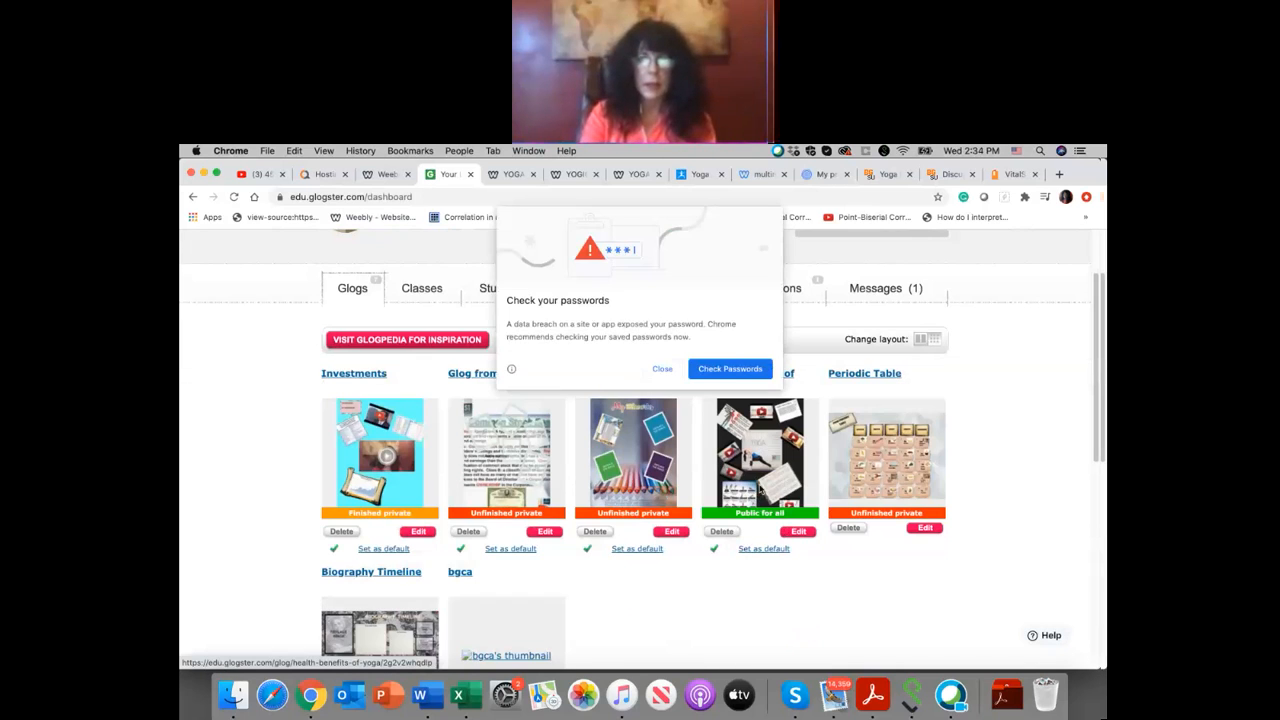
pyautogui.click(662, 369)
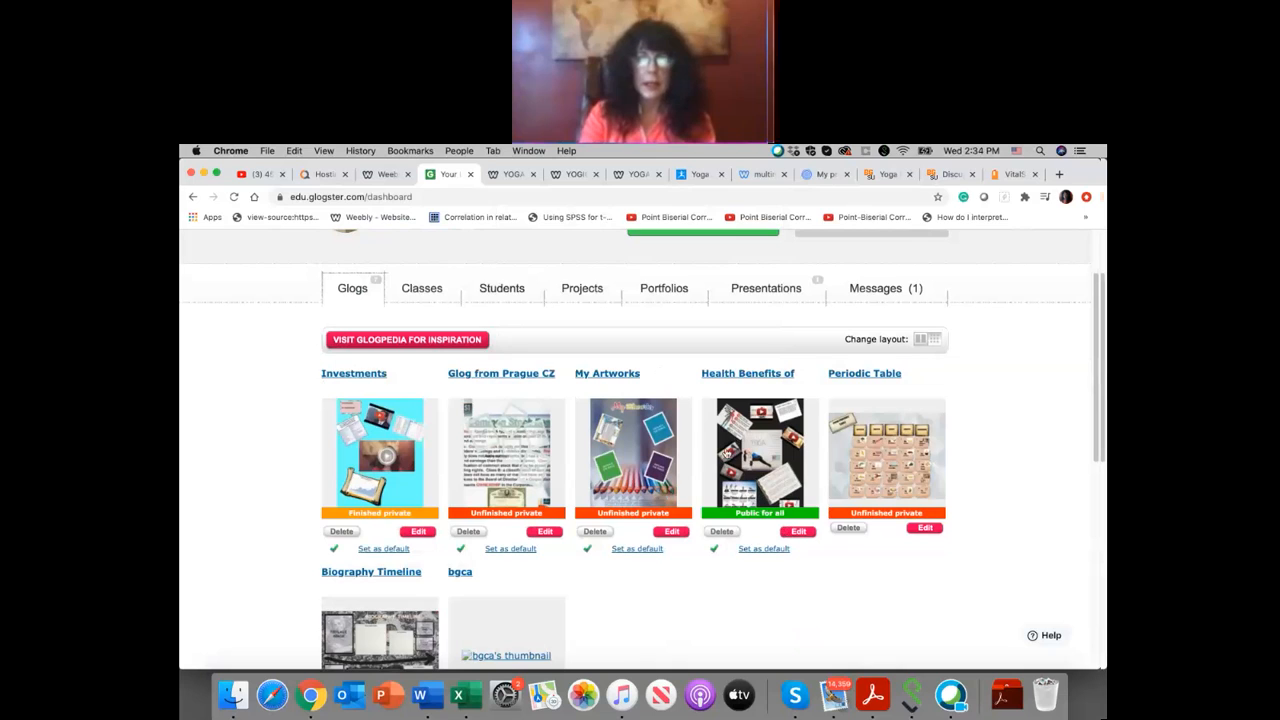
pyautogui.click(734, 466)
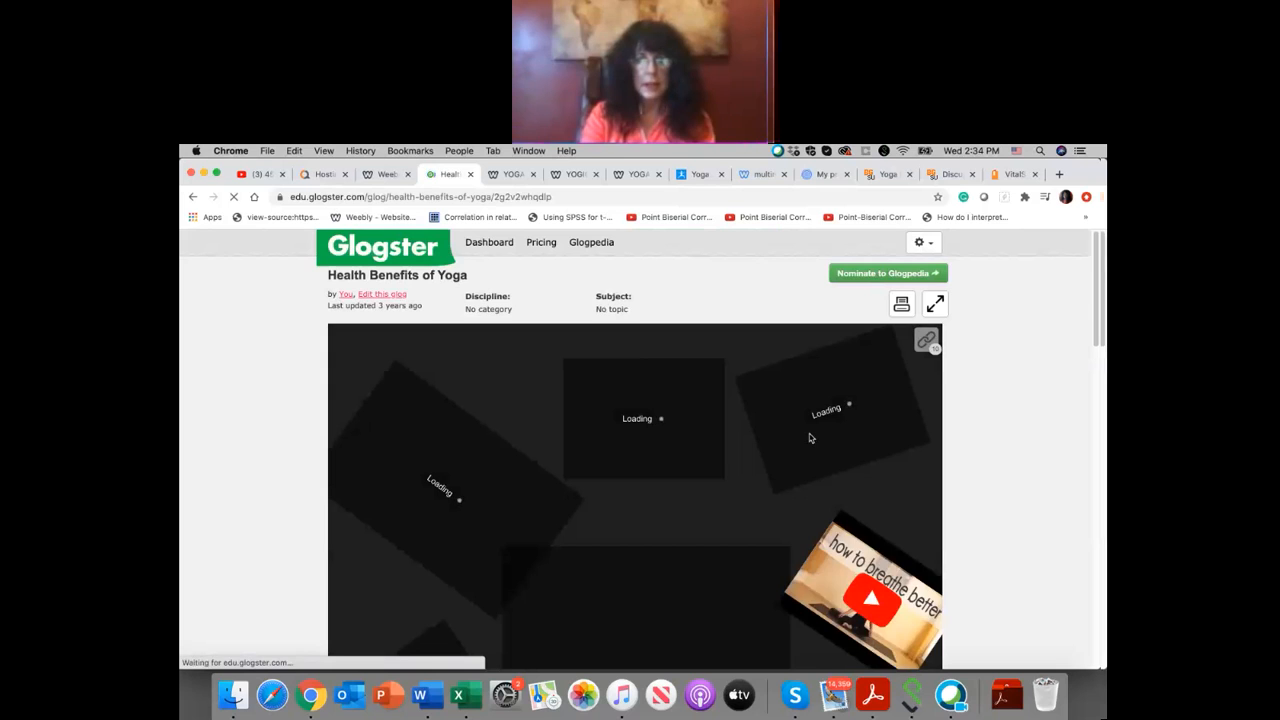
# Step: Copy the full size 960x1300 embed code of the Health Benefits of Yoga glog
pyautogui.scroll(-5, 811, 438)
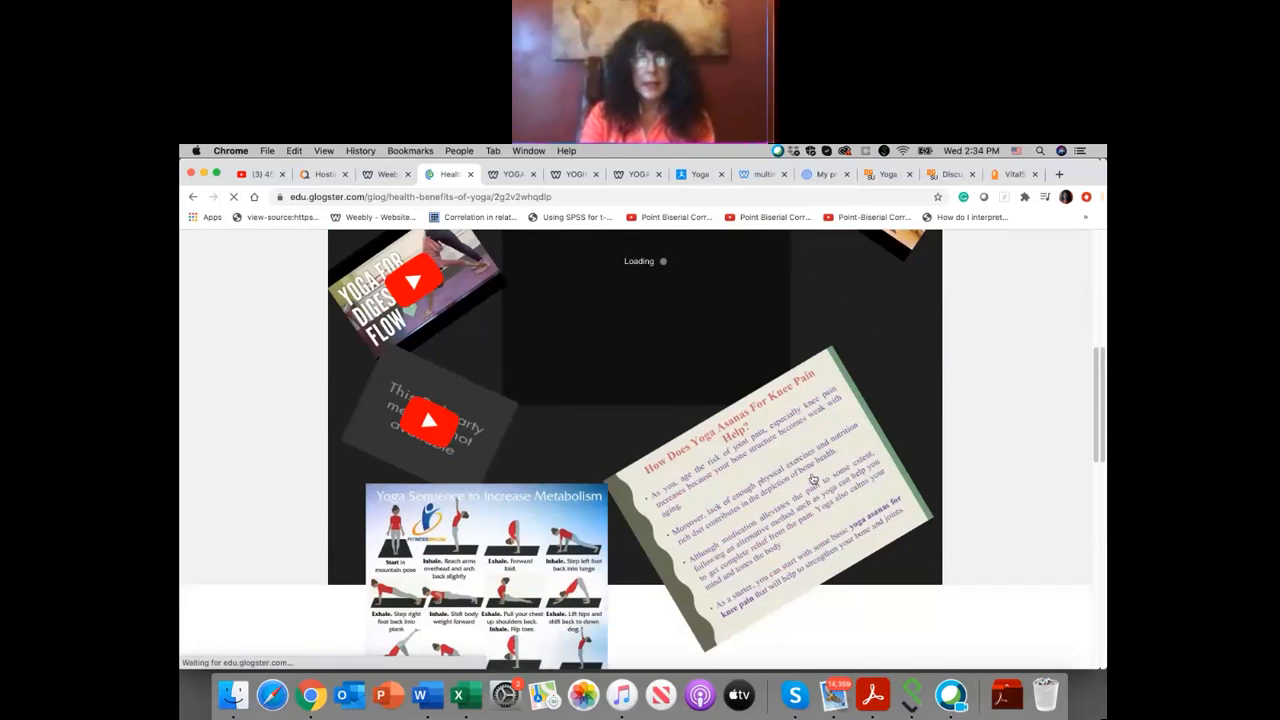
pyautogui.scroll(-10, 811, 478)
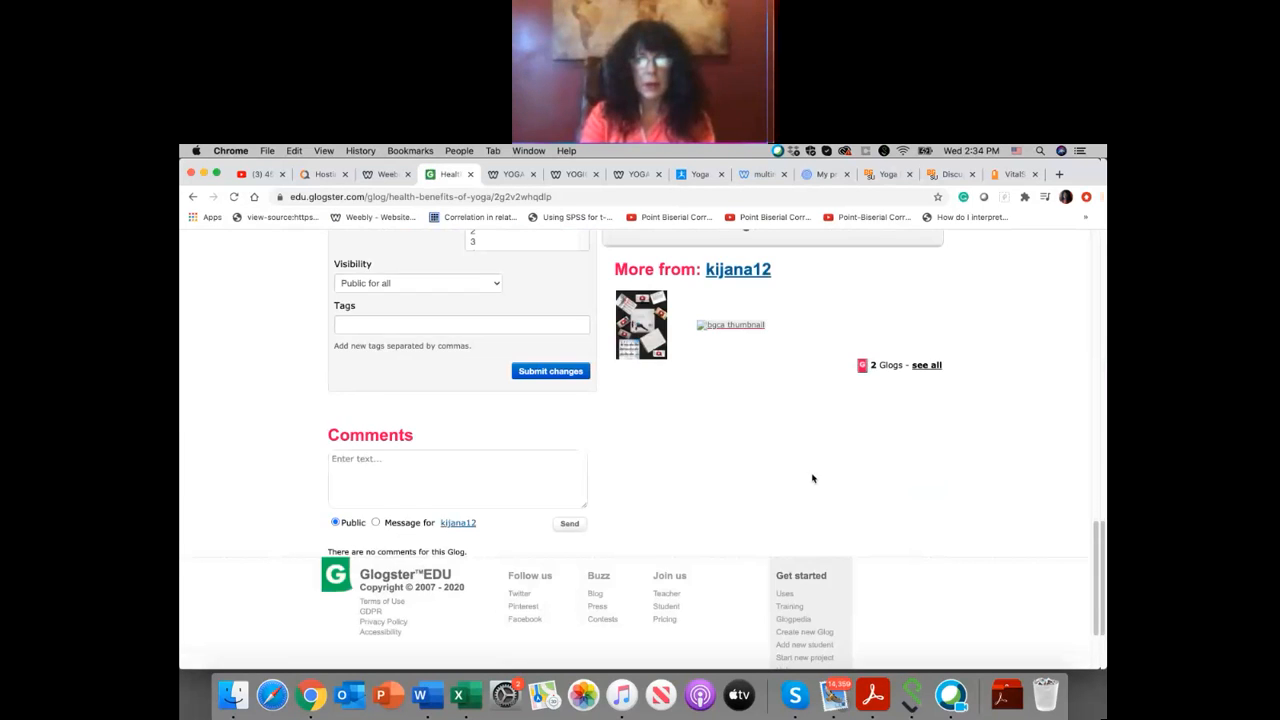
pyautogui.scroll(5, 812, 478)
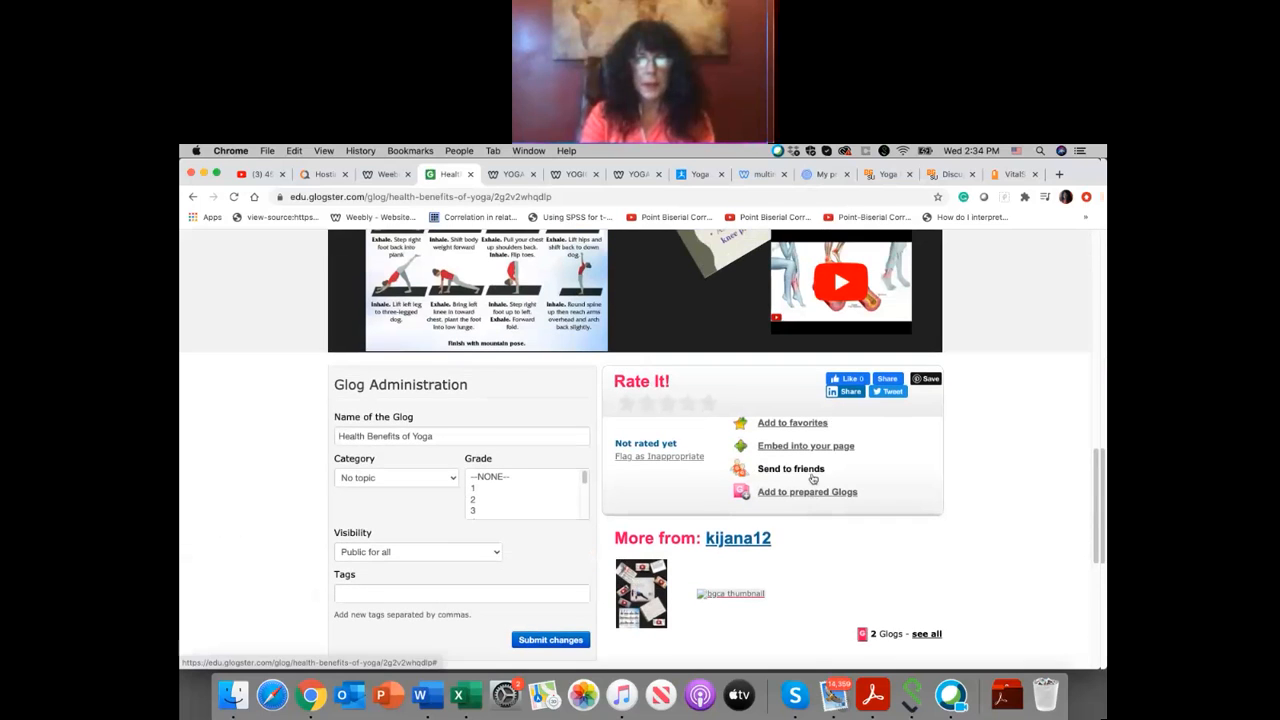
pyautogui.click(810, 447)
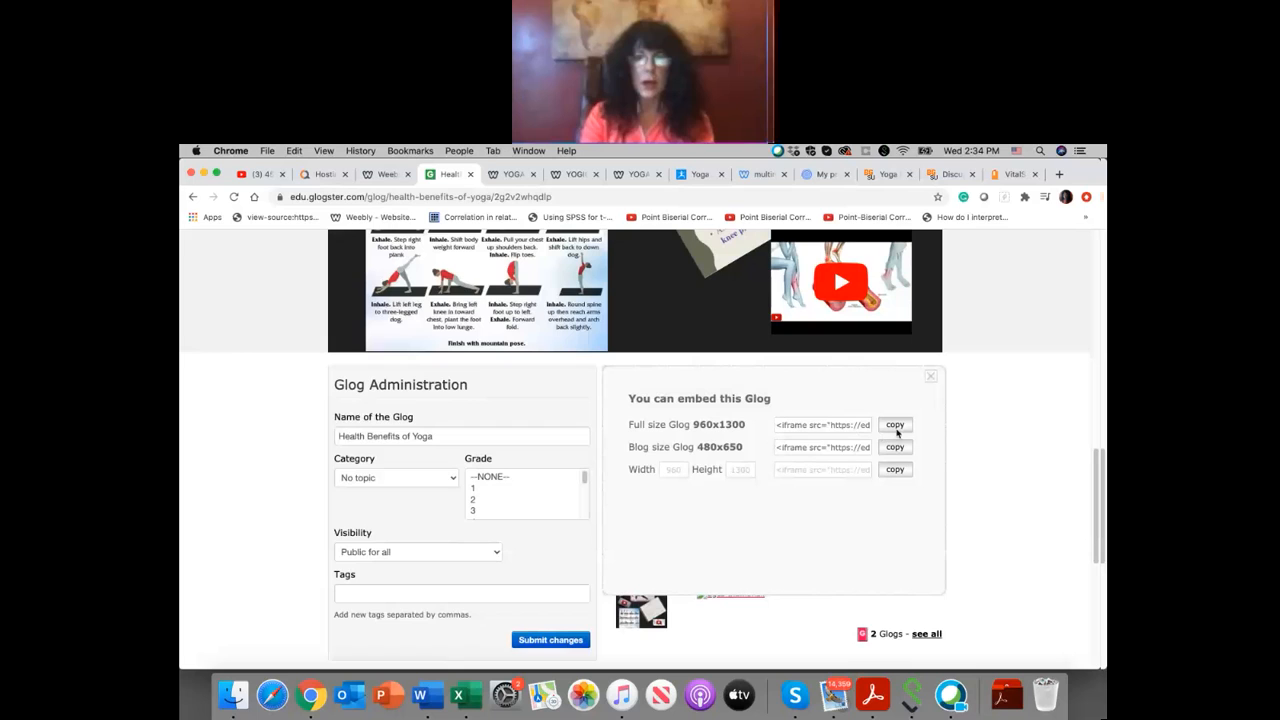
pyautogui.click(895, 425)
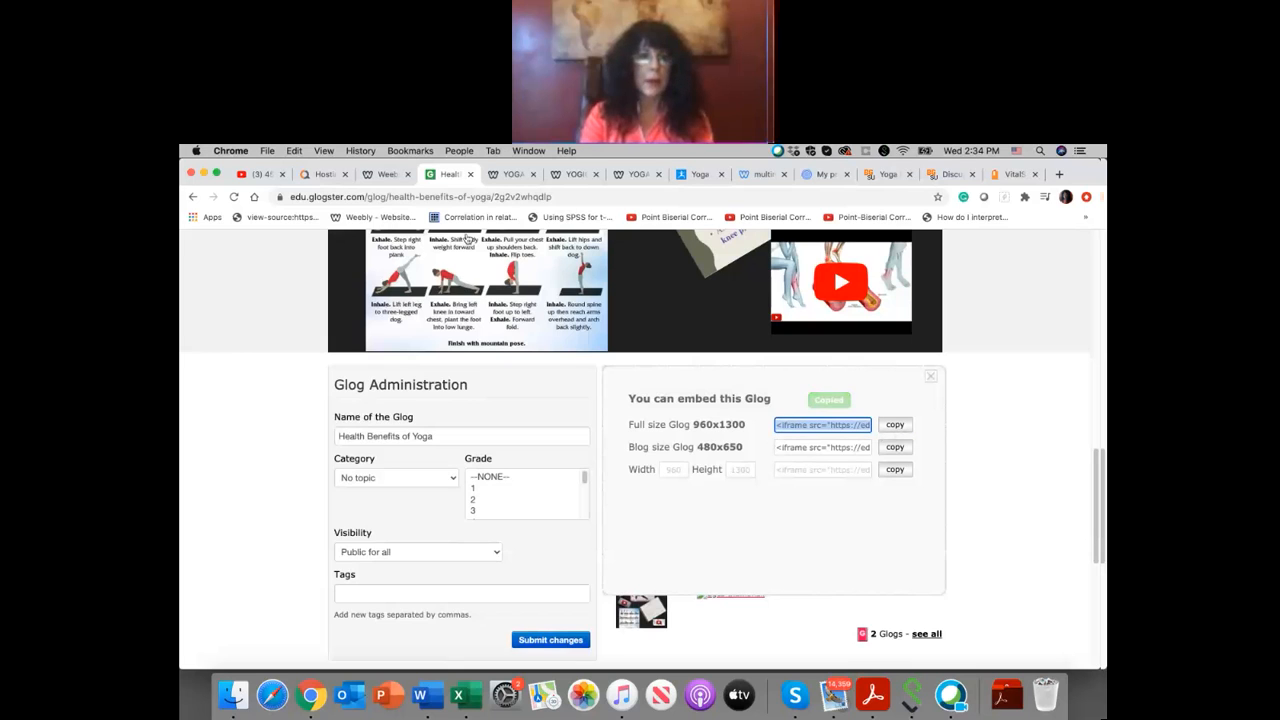
# Step: Switch back to the Weebly editor and replace the placeholder in the custom HTML element with the copied Glogster iframe code
pyautogui.click(388, 174)
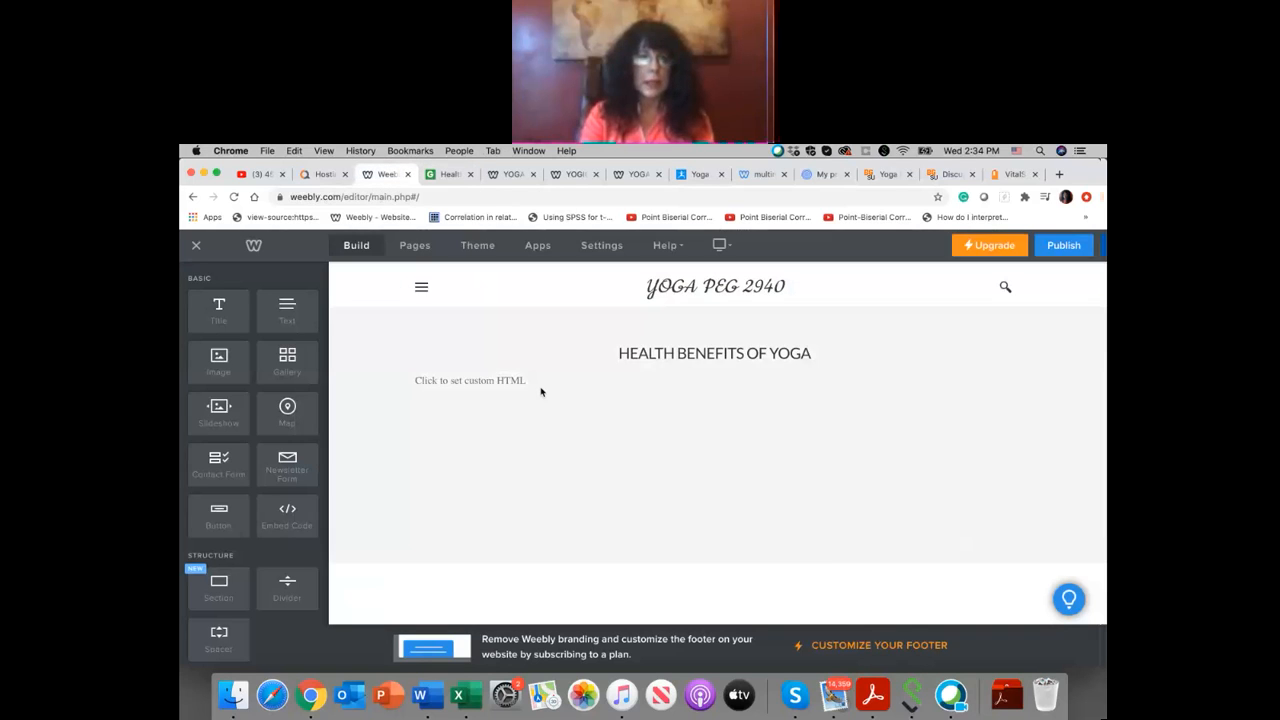
pyautogui.click(529, 383)
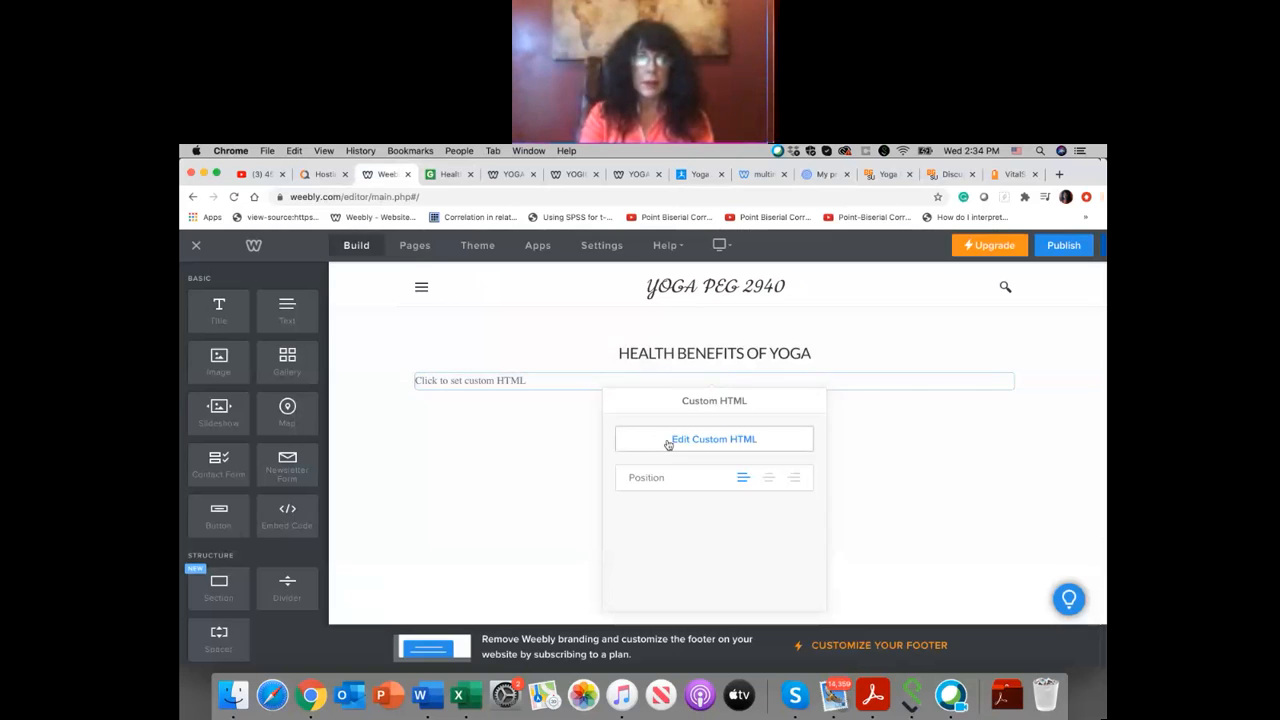
pyautogui.click(669, 440)
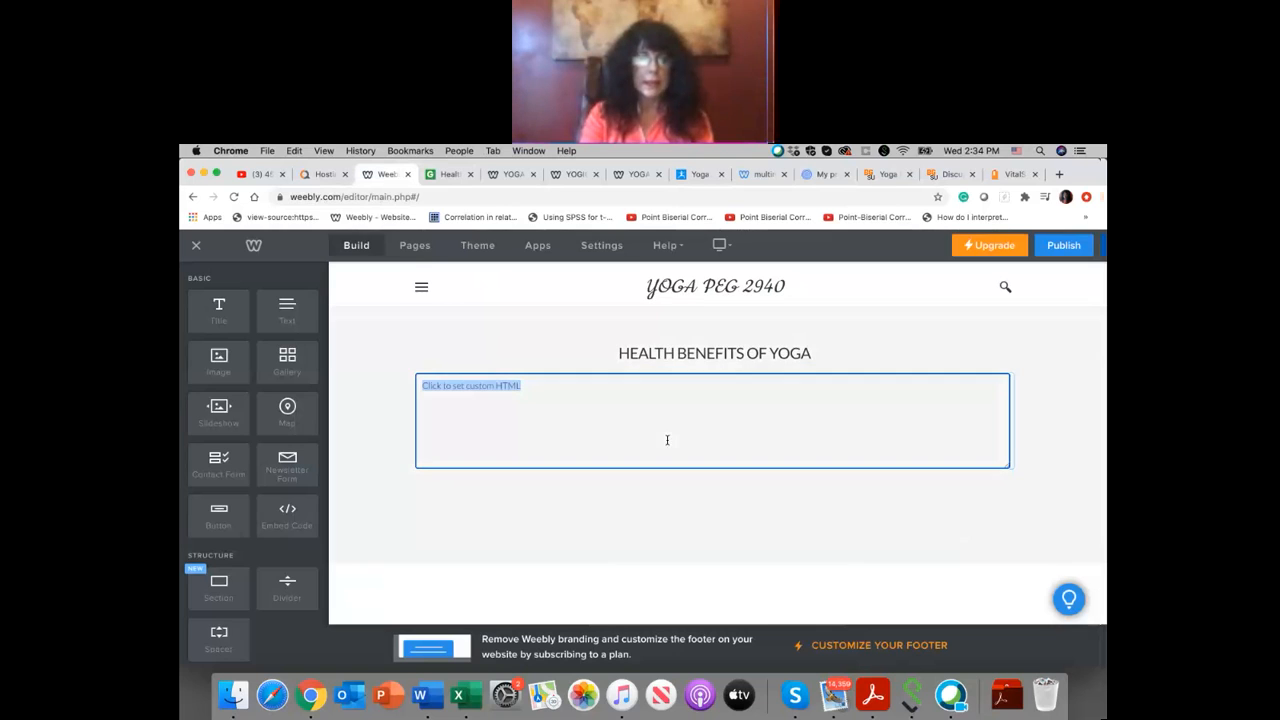
pyautogui.rightClick(525, 390)
pyautogui.click(574, 502)
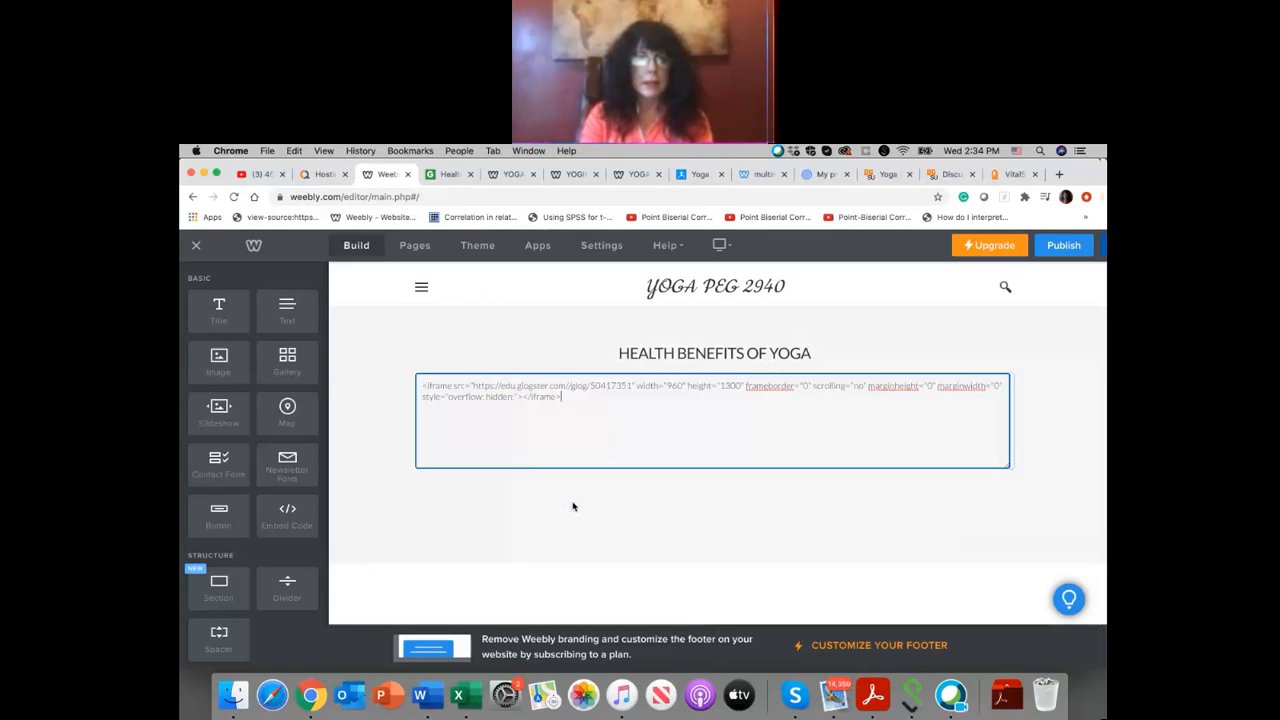
# Step: Apply the Glogster iframe code in the custom HTML element and look over the embed area below the page heading
pyautogui.click(1054, 394)
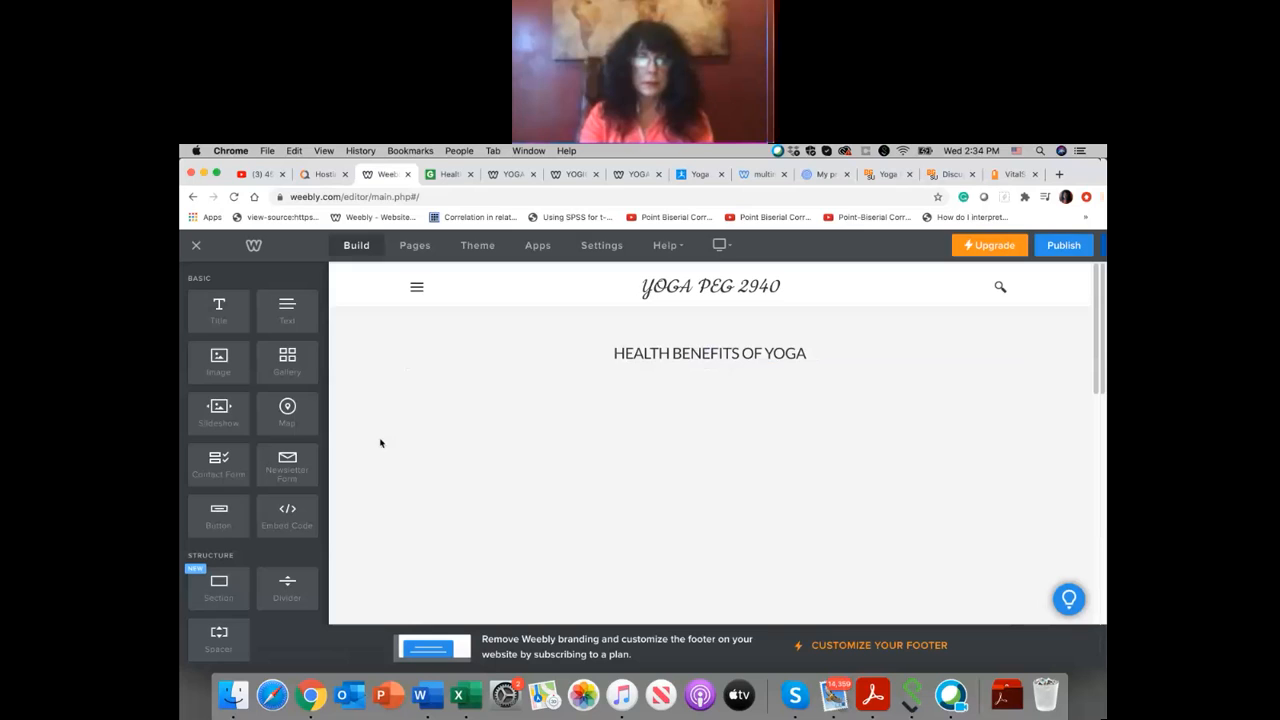
pyautogui.scroll(-5, 380, 443)
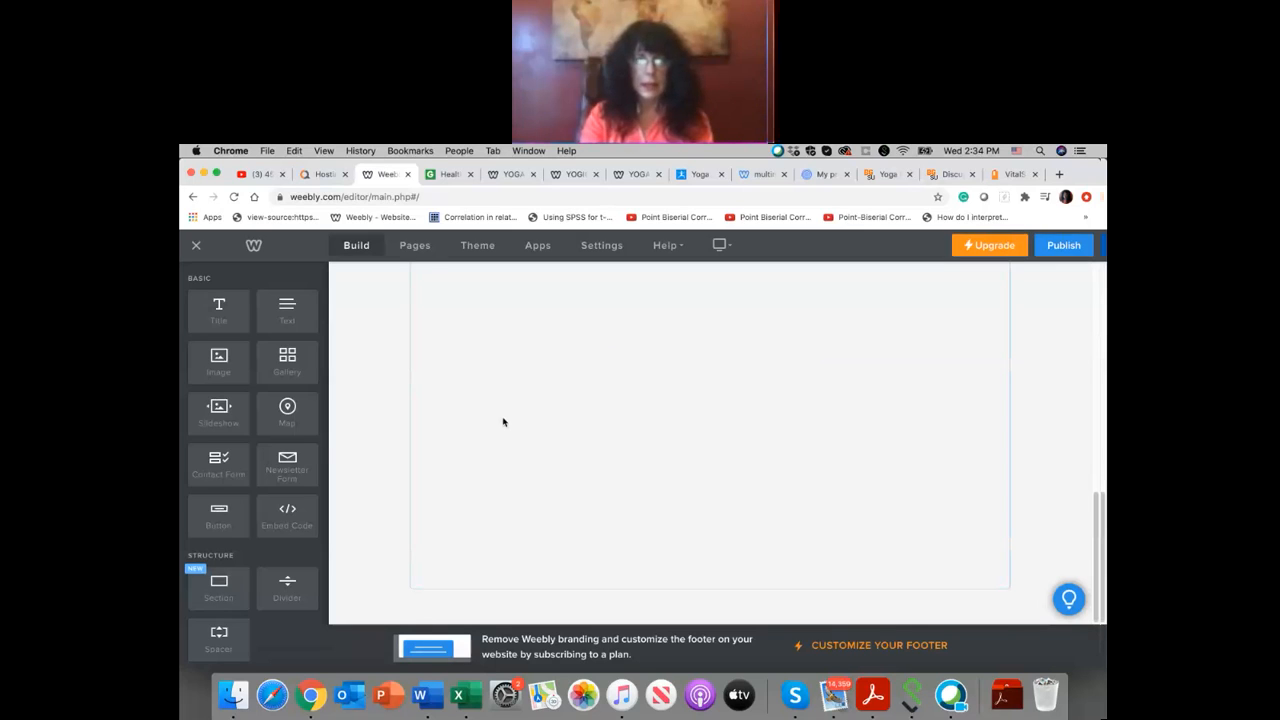
pyautogui.scroll(5, 440, 390)
pyautogui.scroll(2, 382, 365)
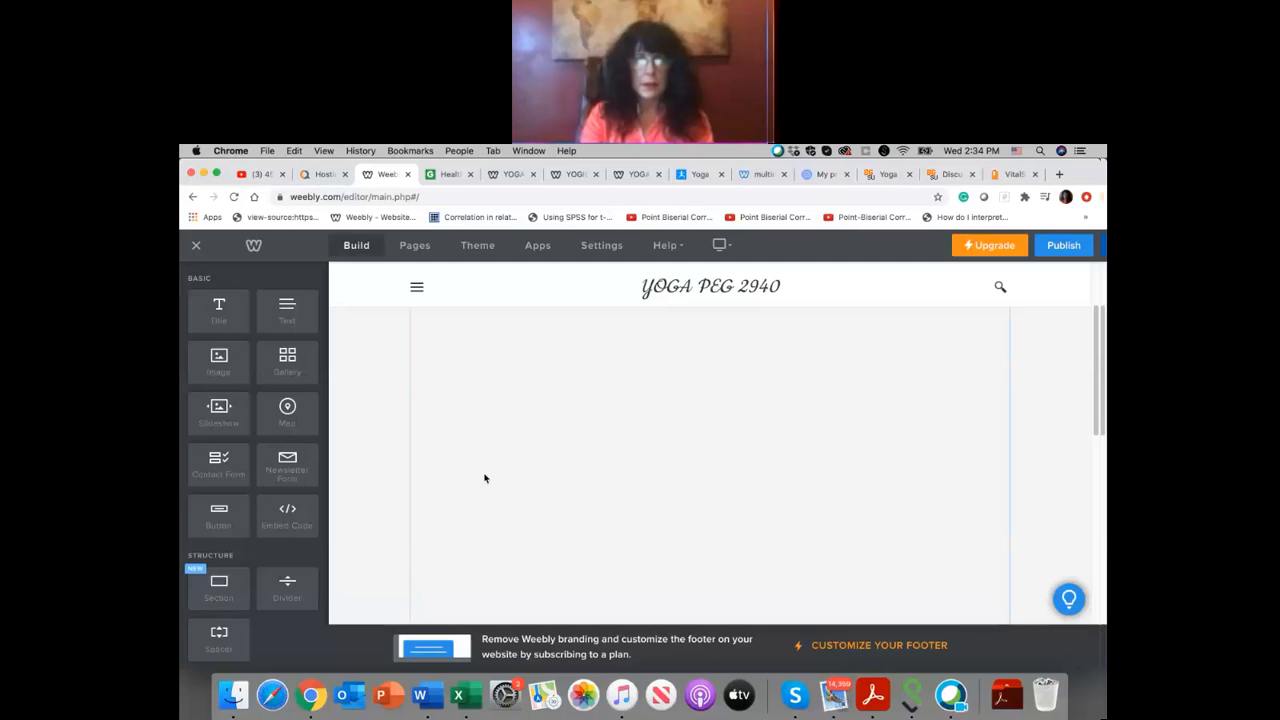
pyautogui.scroll(2, 1047, 409)
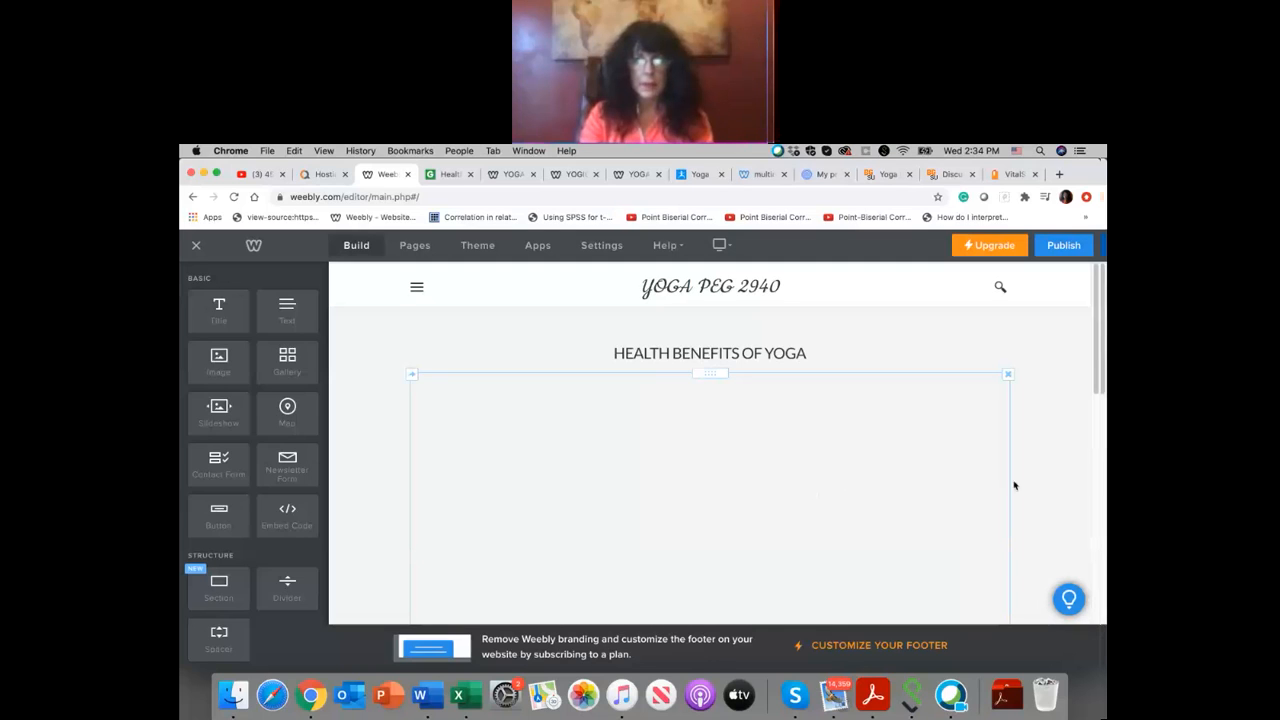
pyautogui.scroll(-5, 893, 439)
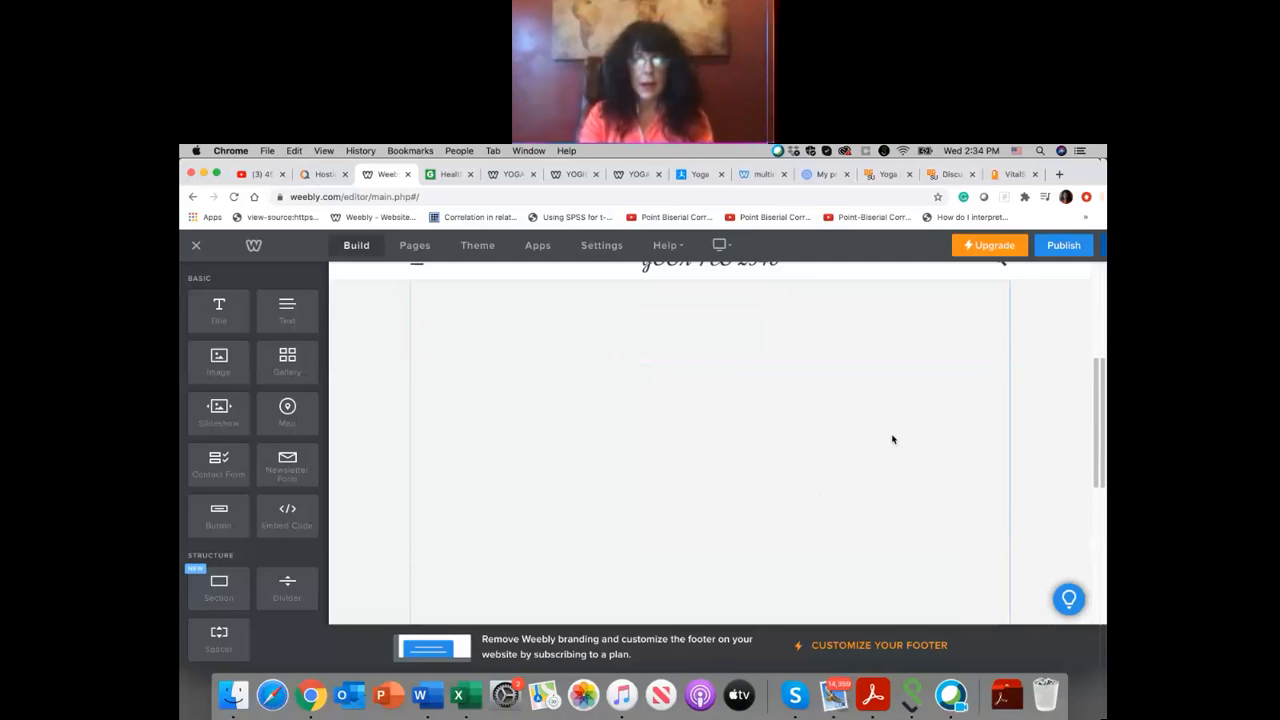
pyautogui.scroll(5, 893, 439)
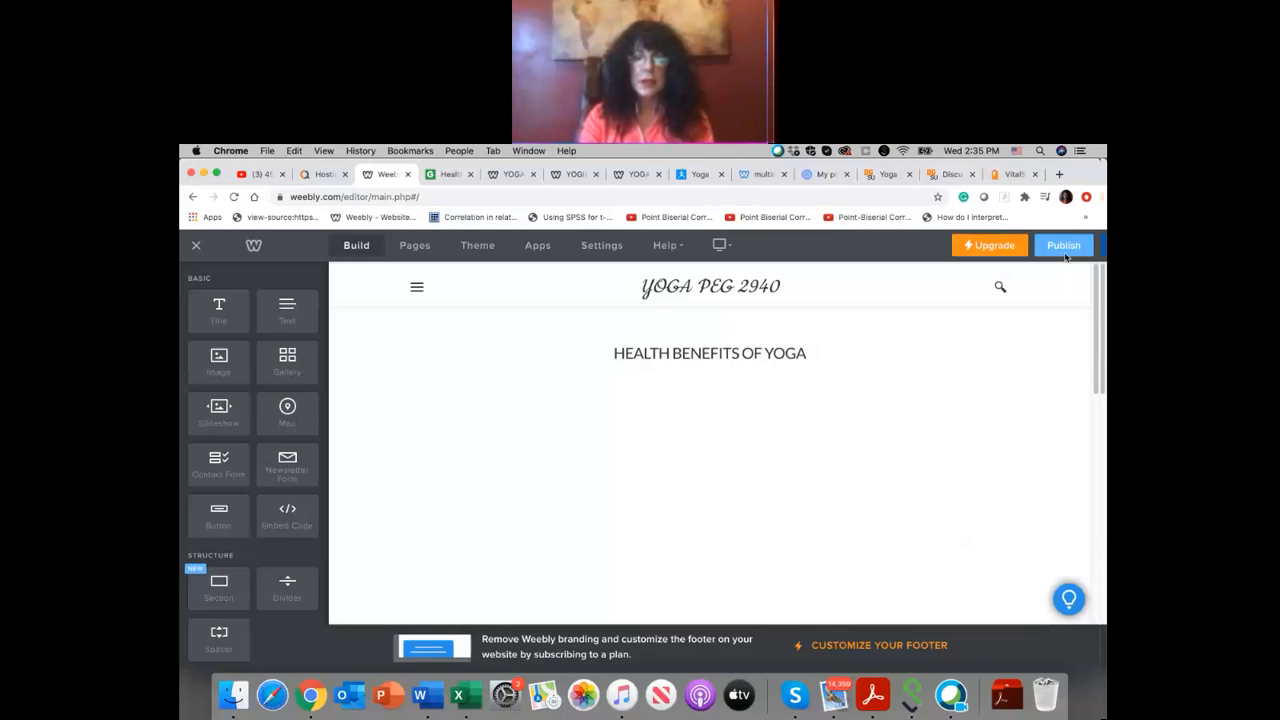
# Step: Publish the site, open yogapeg.weebly.com and check the embedded poster on its HEALTH BENEFITS page
pyautogui.click(1064, 247)
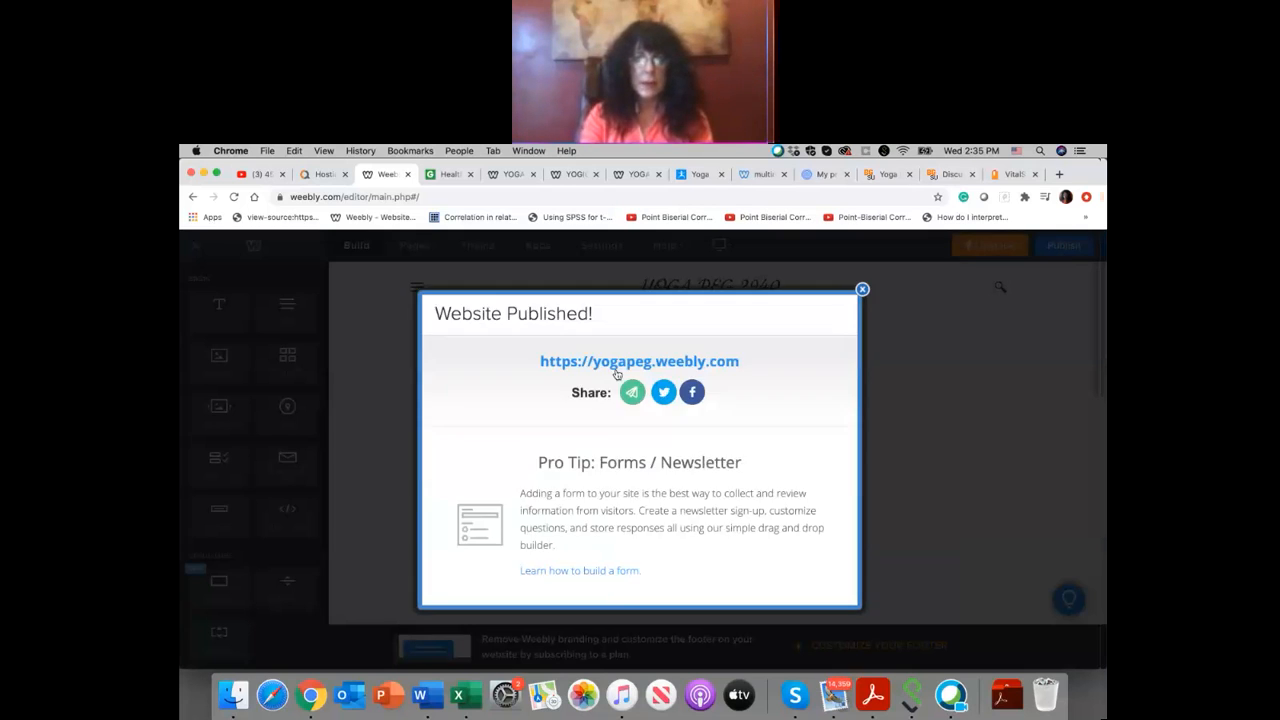
pyautogui.click(631, 363)
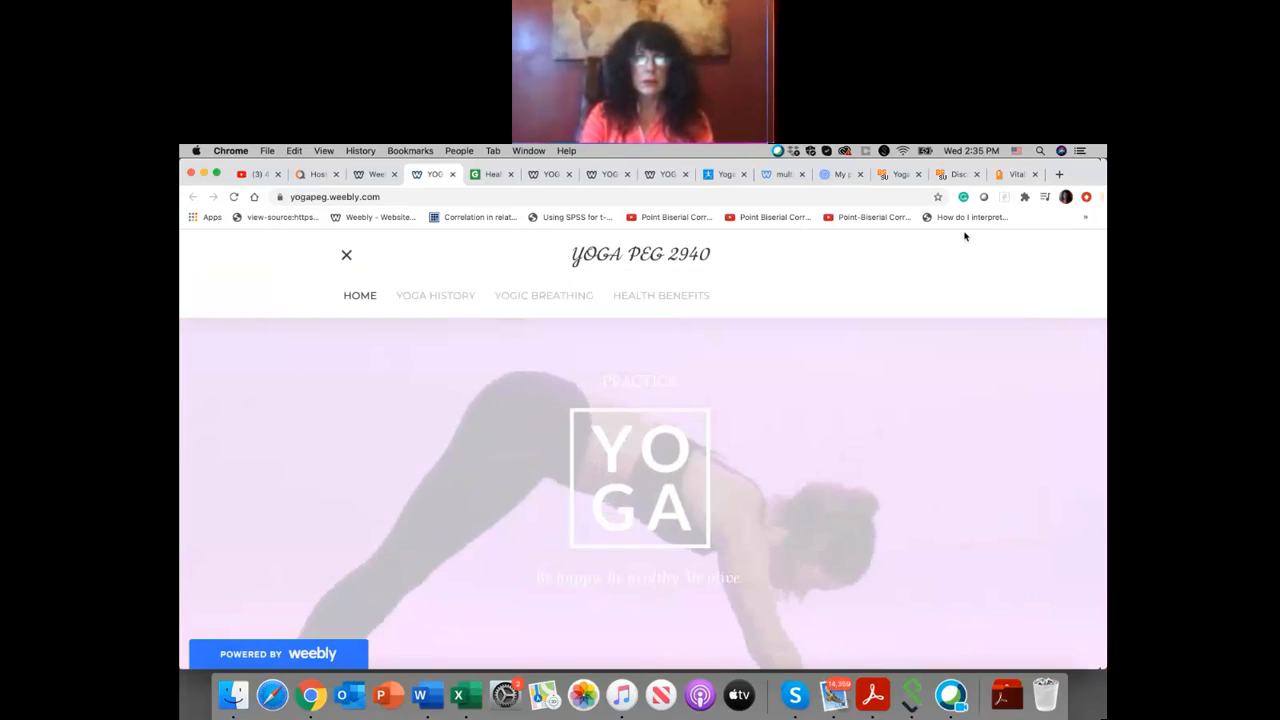
pyautogui.click(700, 296)
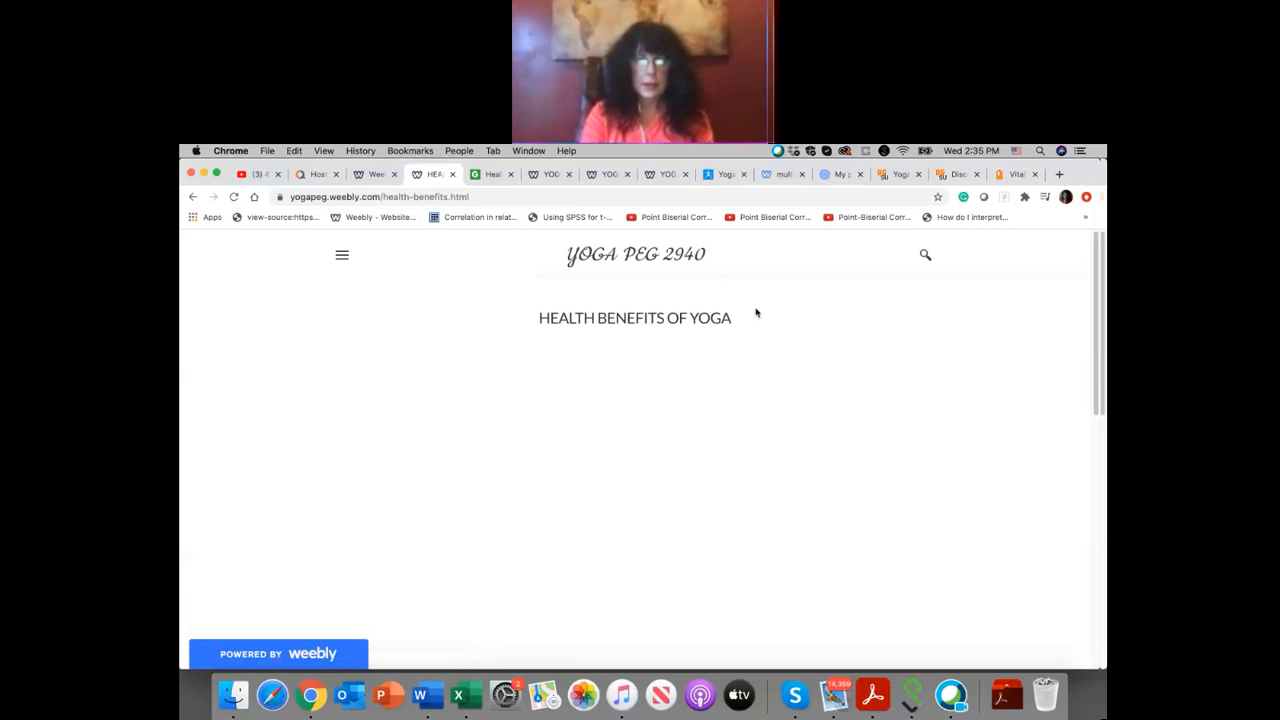
pyautogui.scroll(-5, 756, 313)
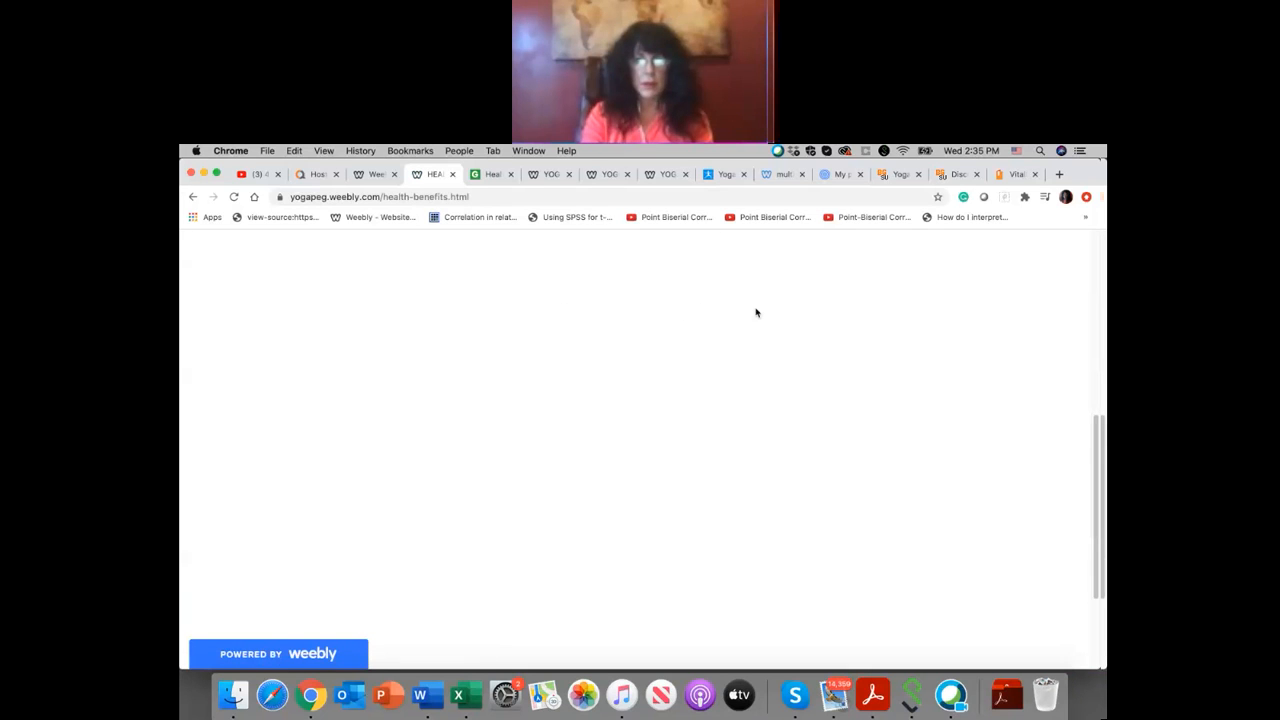
pyautogui.scroll(10, 756, 313)
pyautogui.scroll(-5, 756, 313)
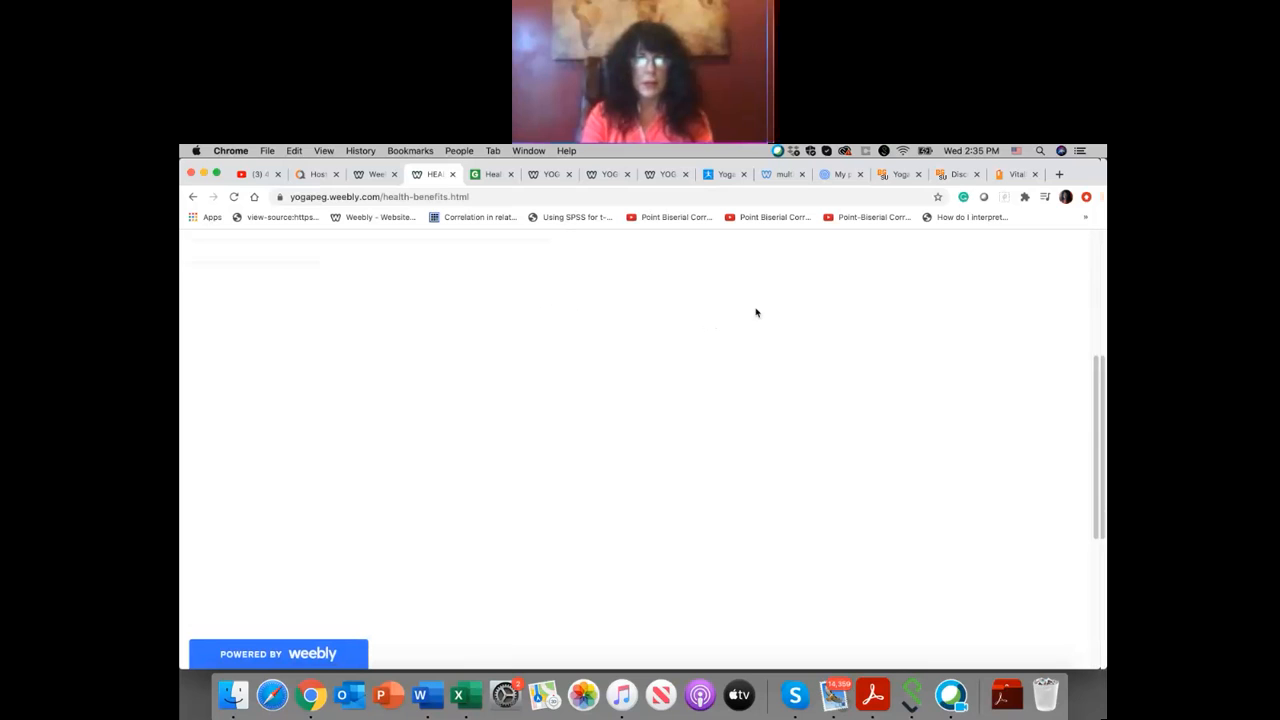
pyautogui.scroll(-5, 756, 313)
pyautogui.scroll(10, 756, 313)
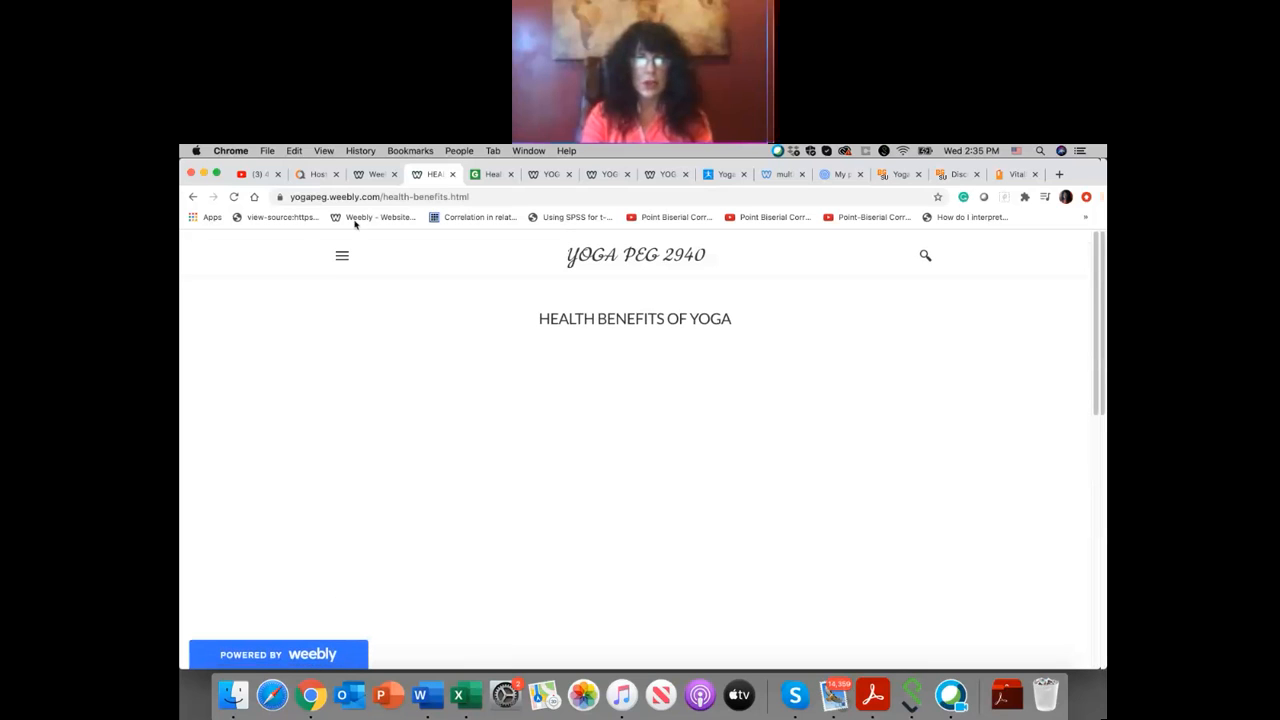
# Step: Return to the Weebly editor, dismiss the publish confirmation and recheck the iframe code in the custom HTML element
pyautogui.click(375, 175)
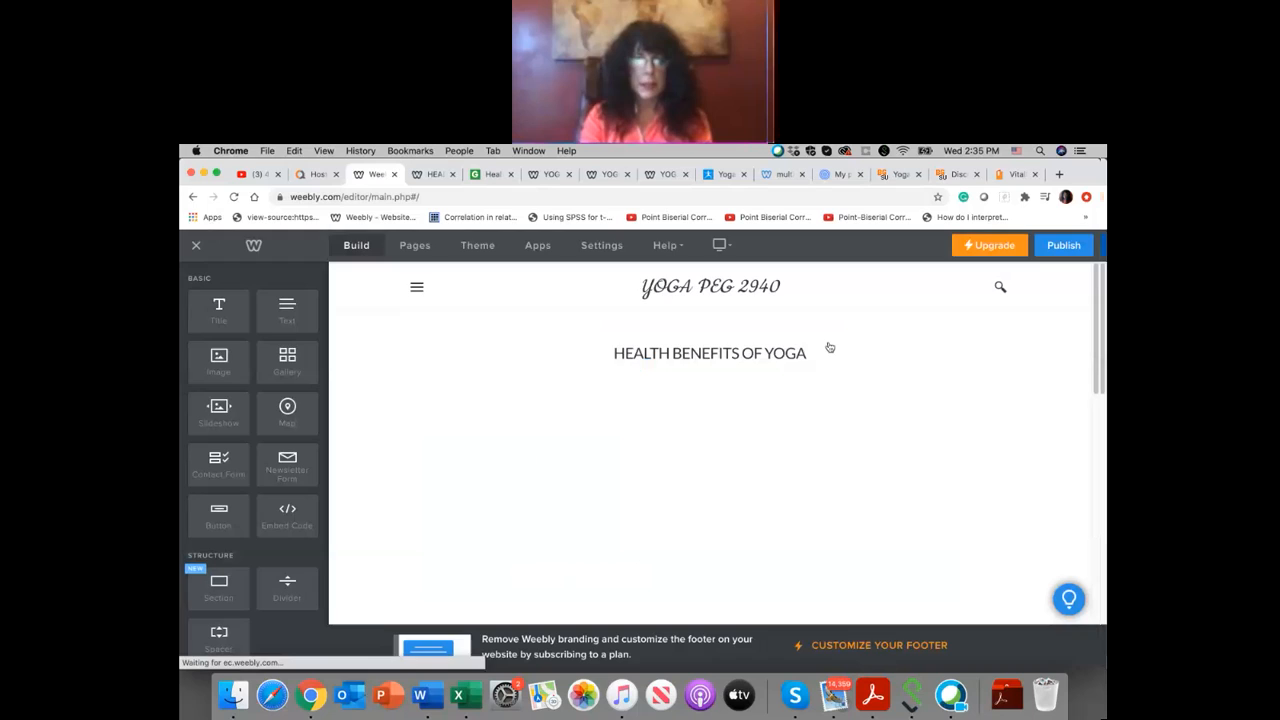
pyautogui.click(862, 289)
pyautogui.click(717, 476)
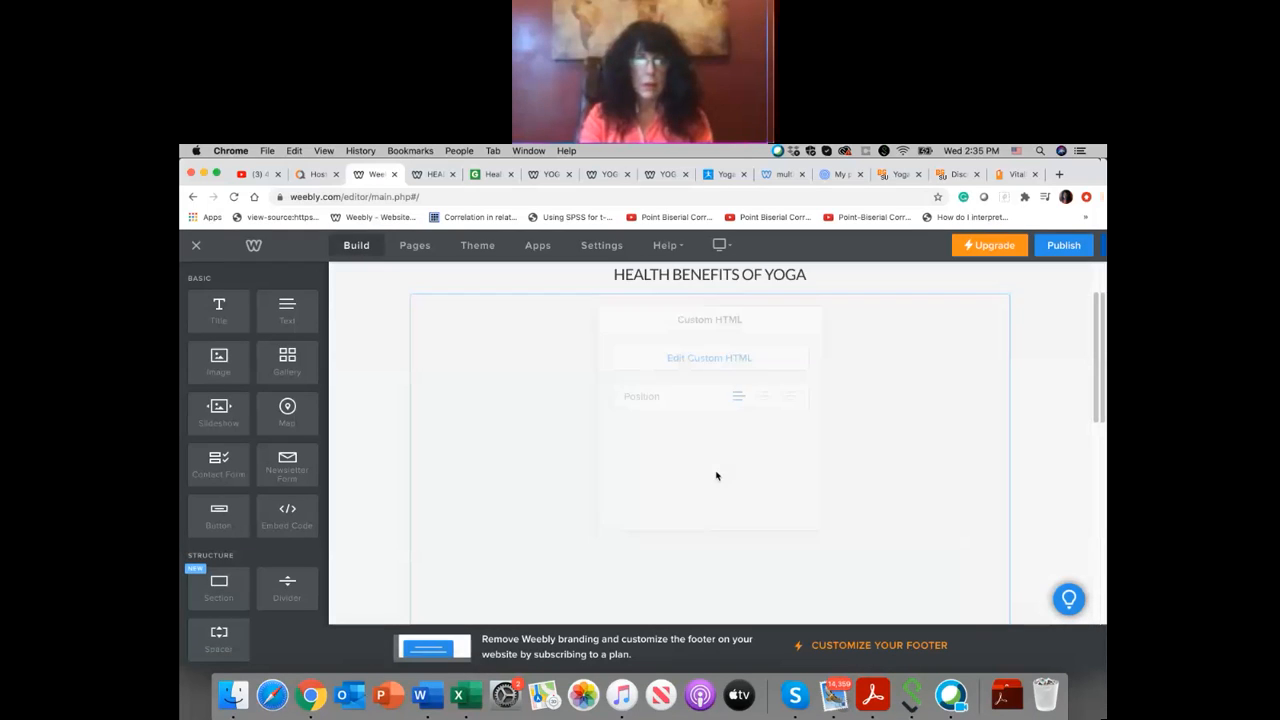
pyautogui.click(712, 326)
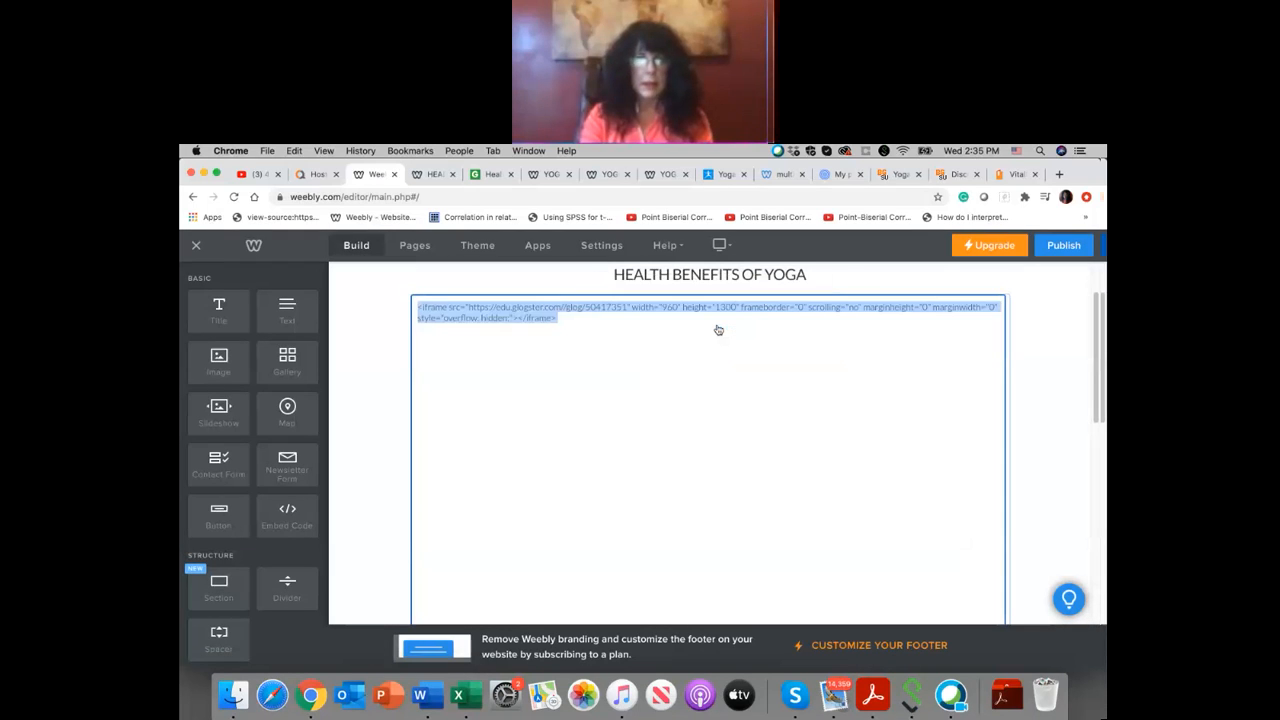
pyautogui.click(708, 325)
pyautogui.press('Return')
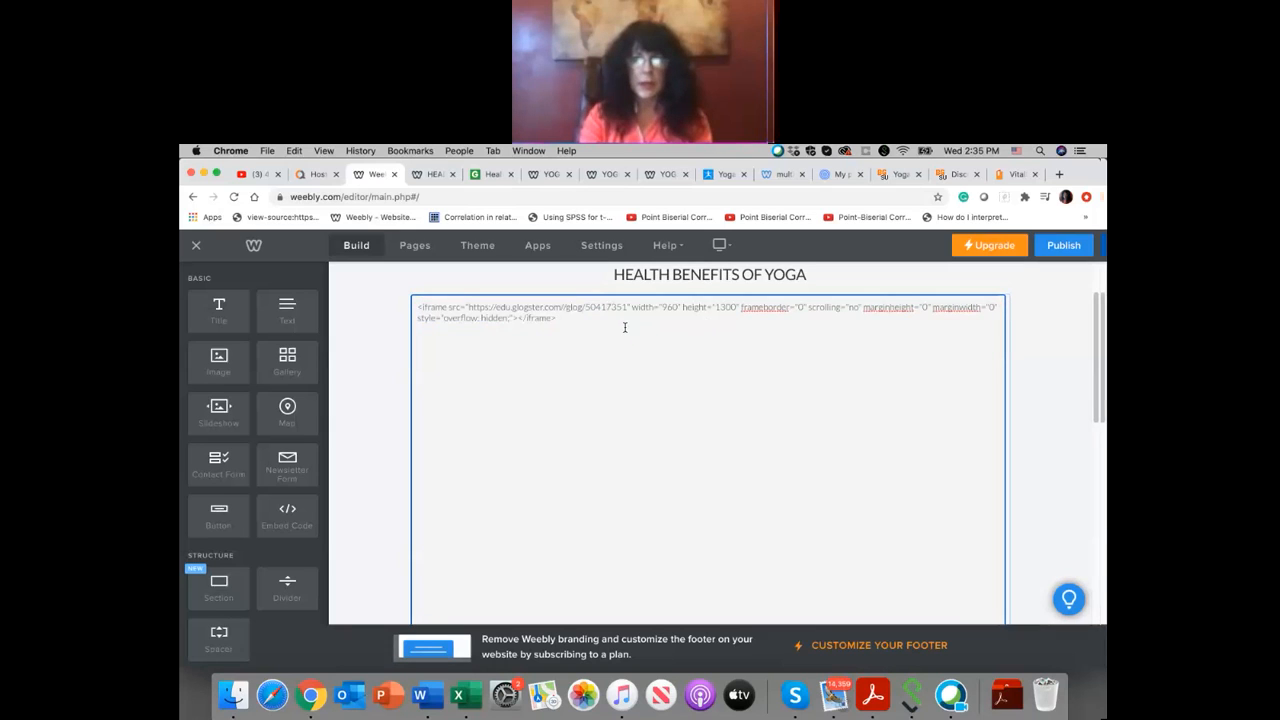
pyautogui.click(1025, 472)
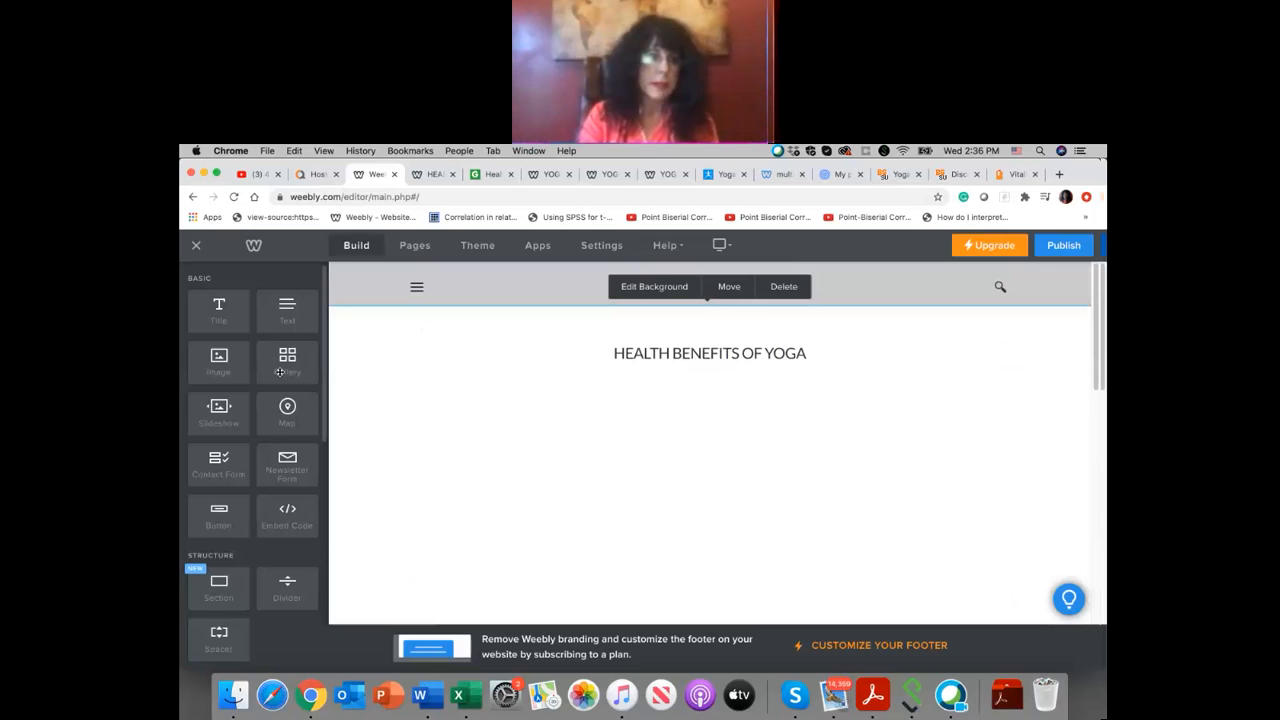
# Step: Add a button element between the HEALTH BENEFITS OF YOGA heading and the embedded poster
pyautogui.scroll(-2, 342, 418)
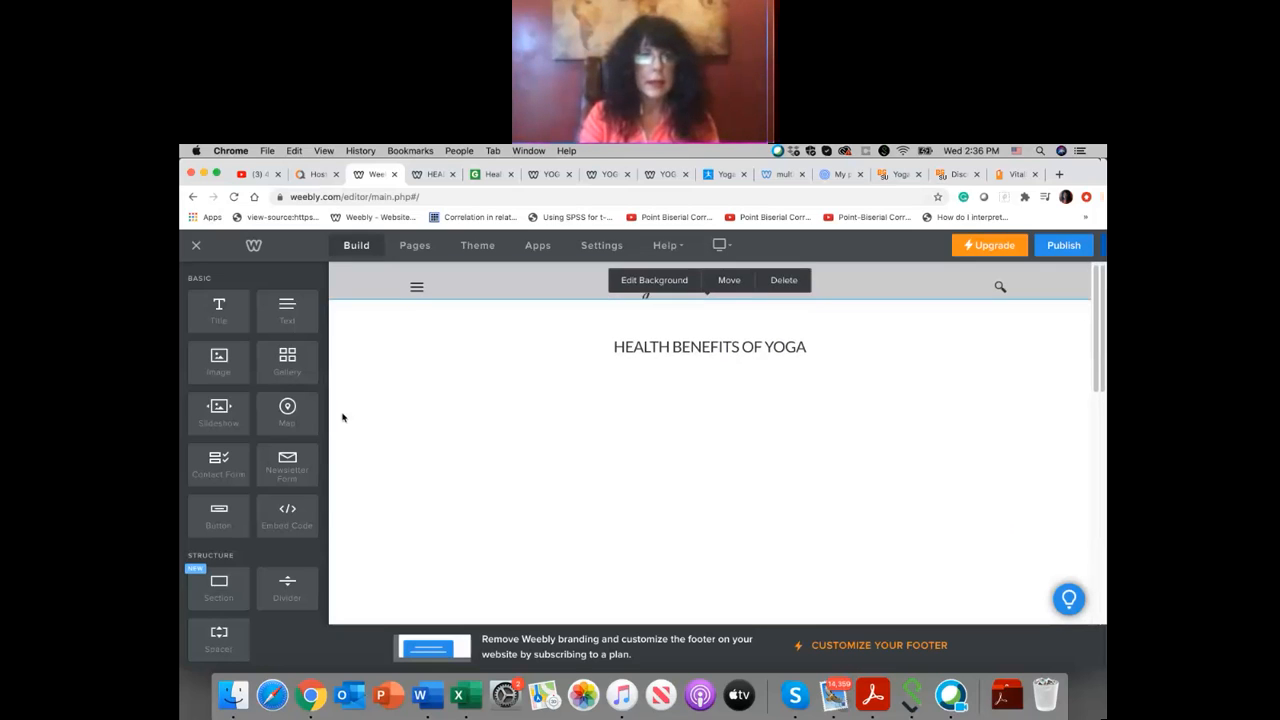
pyautogui.scroll(2, 342, 418)
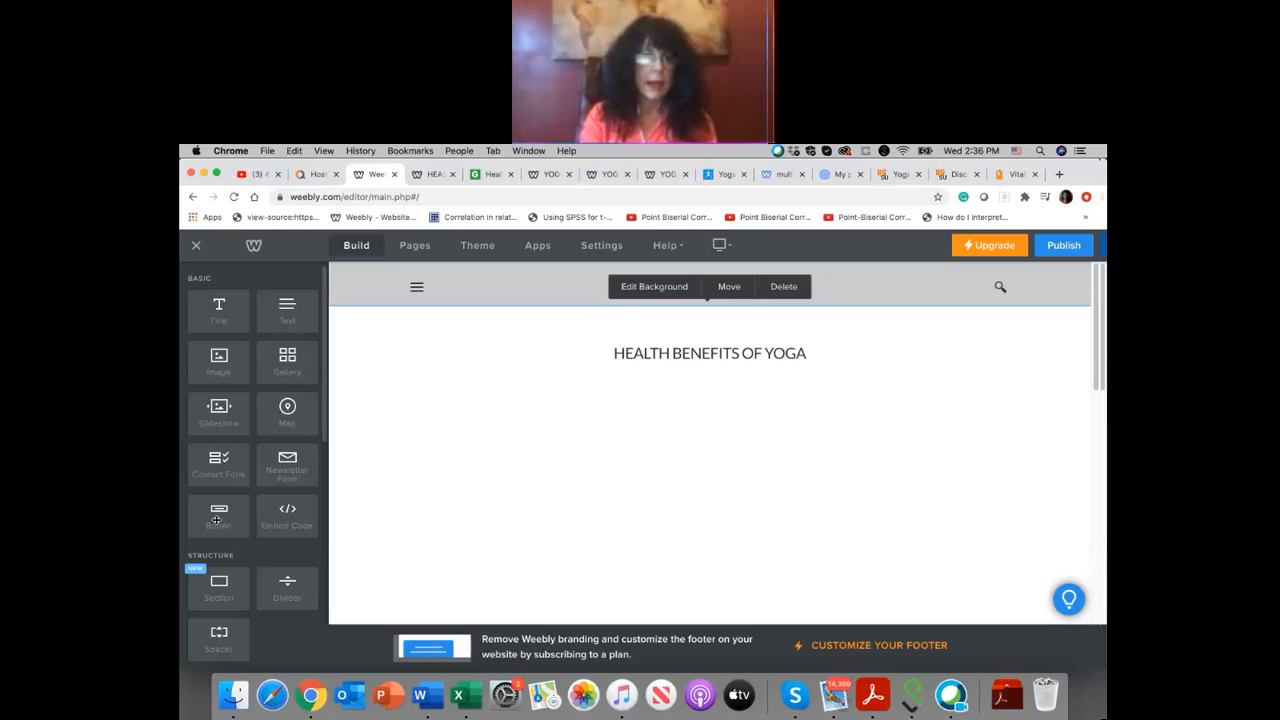
pyautogui.moveTo(217, 520); pyautogui.dragTo(591, 458)
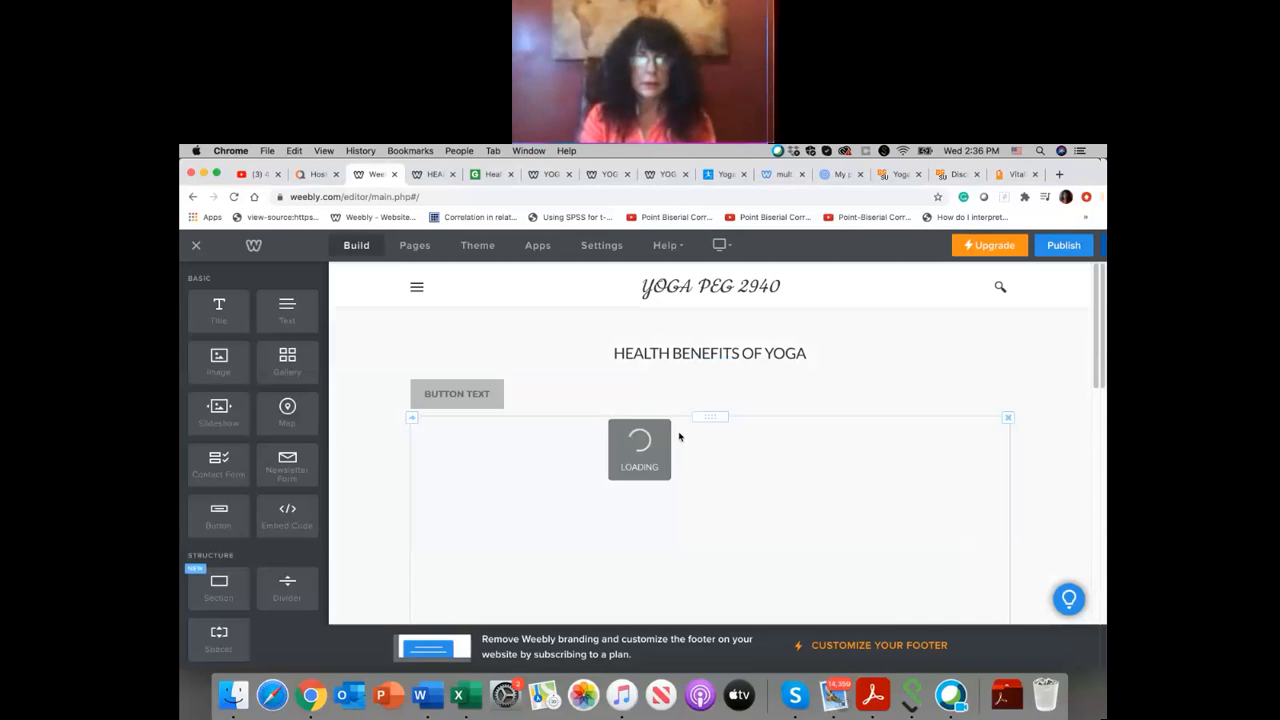
pyautogui.click(673, 462)
# Step: Set the new button's text to "Health Benefits of Yoga"
pyautogui.click(471, 397)
pyautogui.click(497, 398)
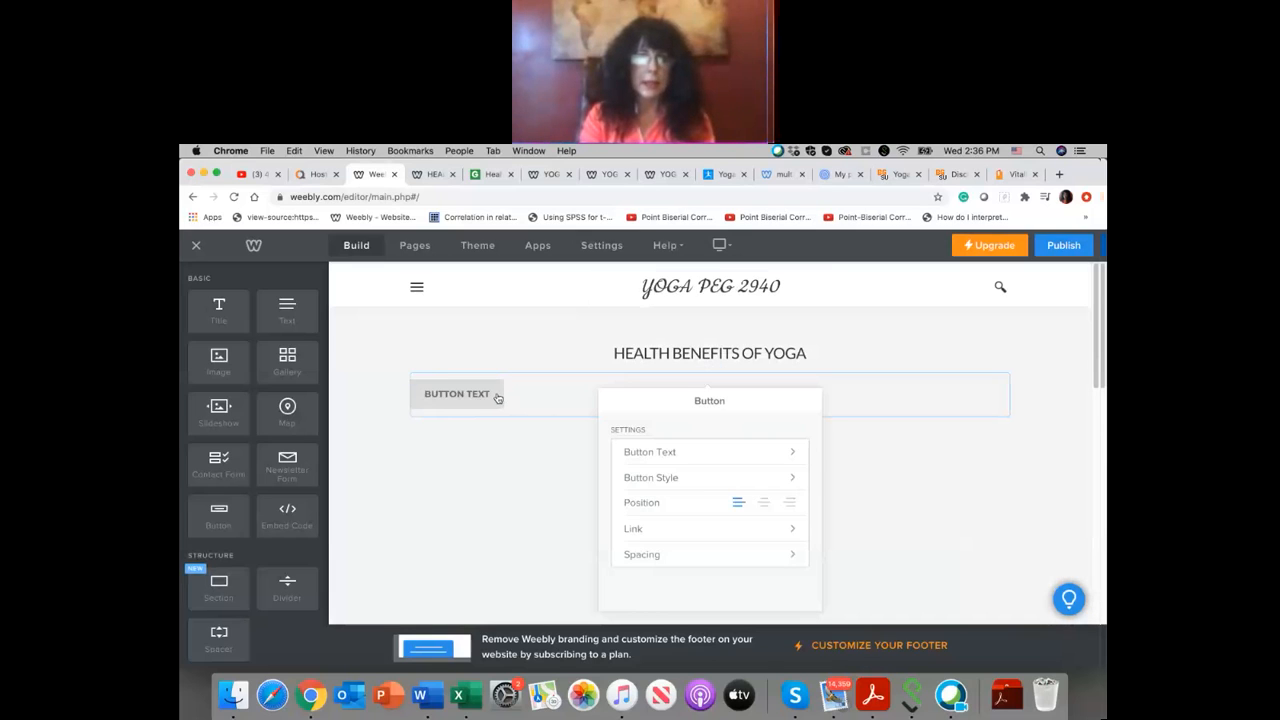
pyautogui.click(669, 457)
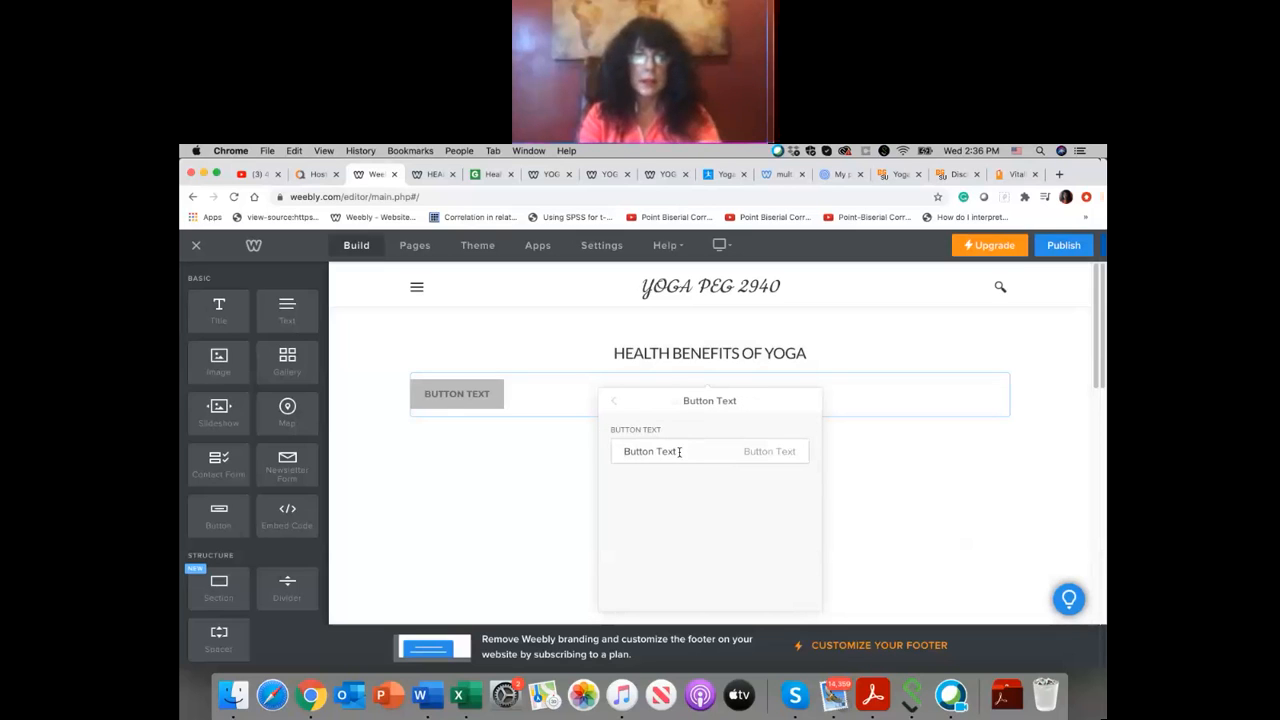
pyautogui.click(596, 442)
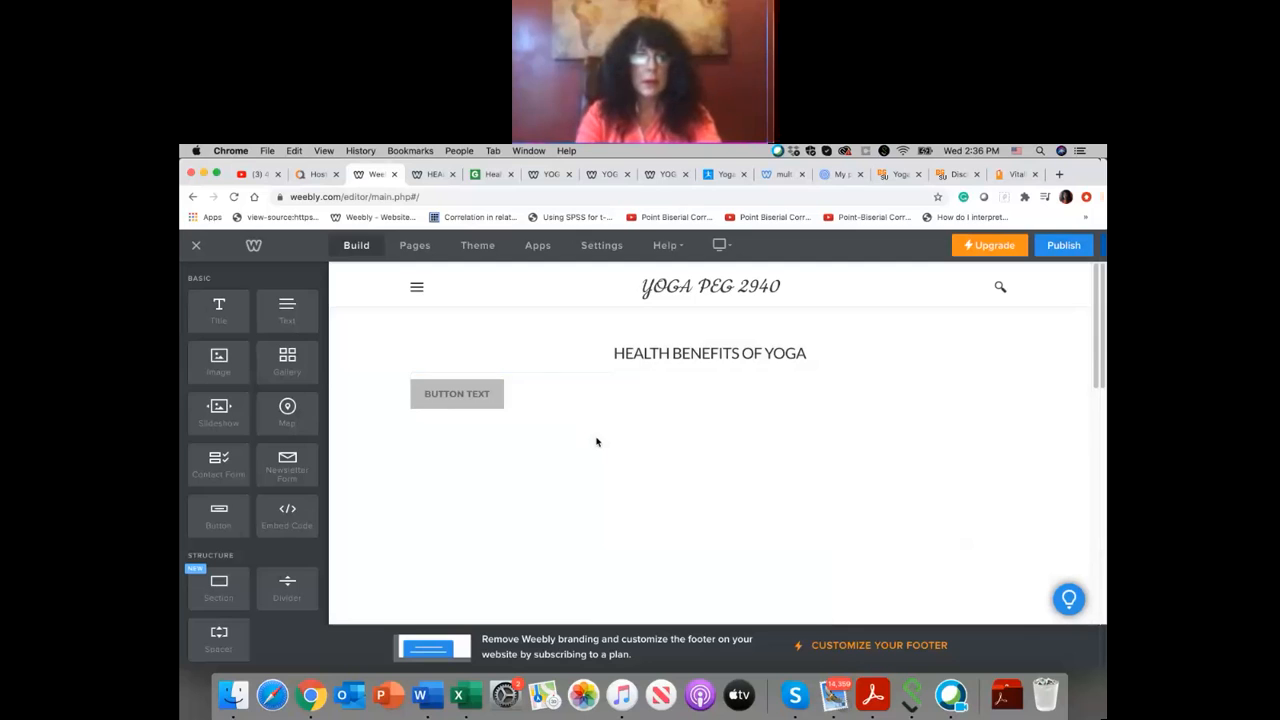
pyautogui.click(494, 391)
pyautogui.click(677, 452)
pyautogui.moveTo(679, 452); pyautogui.dragTo(605, 448)
pyautogui.write('Health Benefits of YOGA')
pyautogui.press('BackSpace')
pyautogui.press('BackSpace')
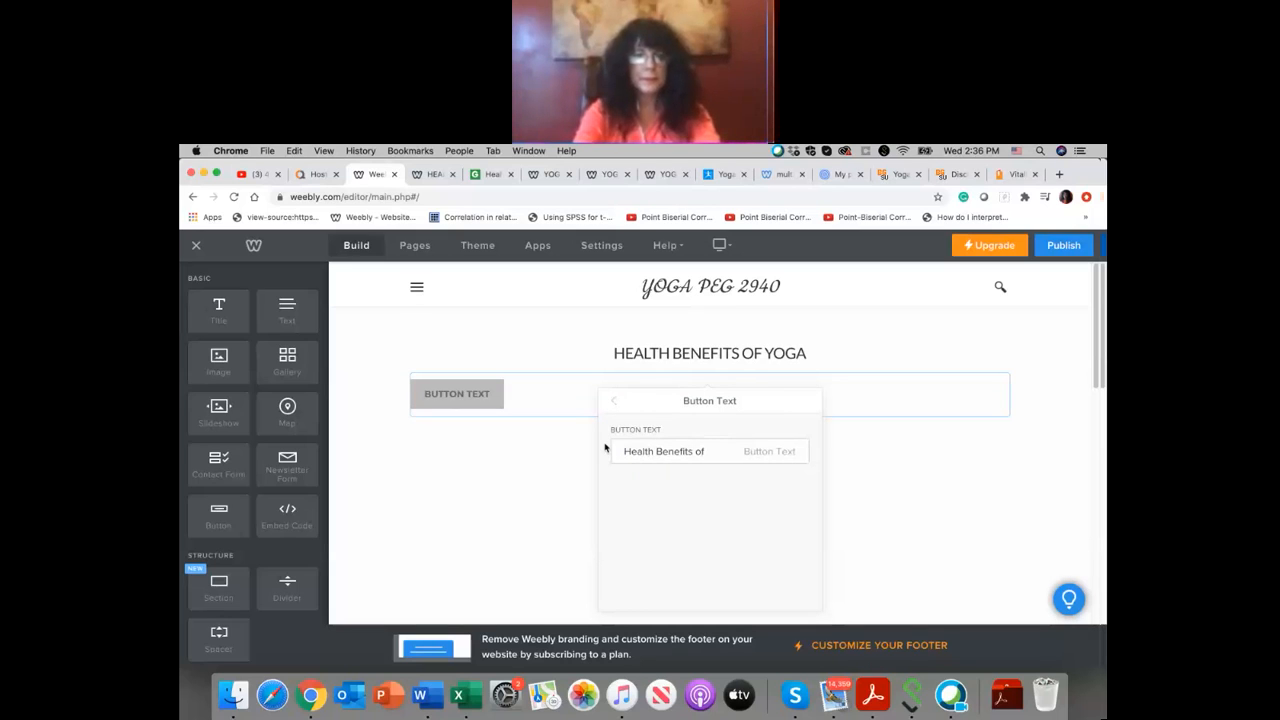
pyautogui.write('oga')
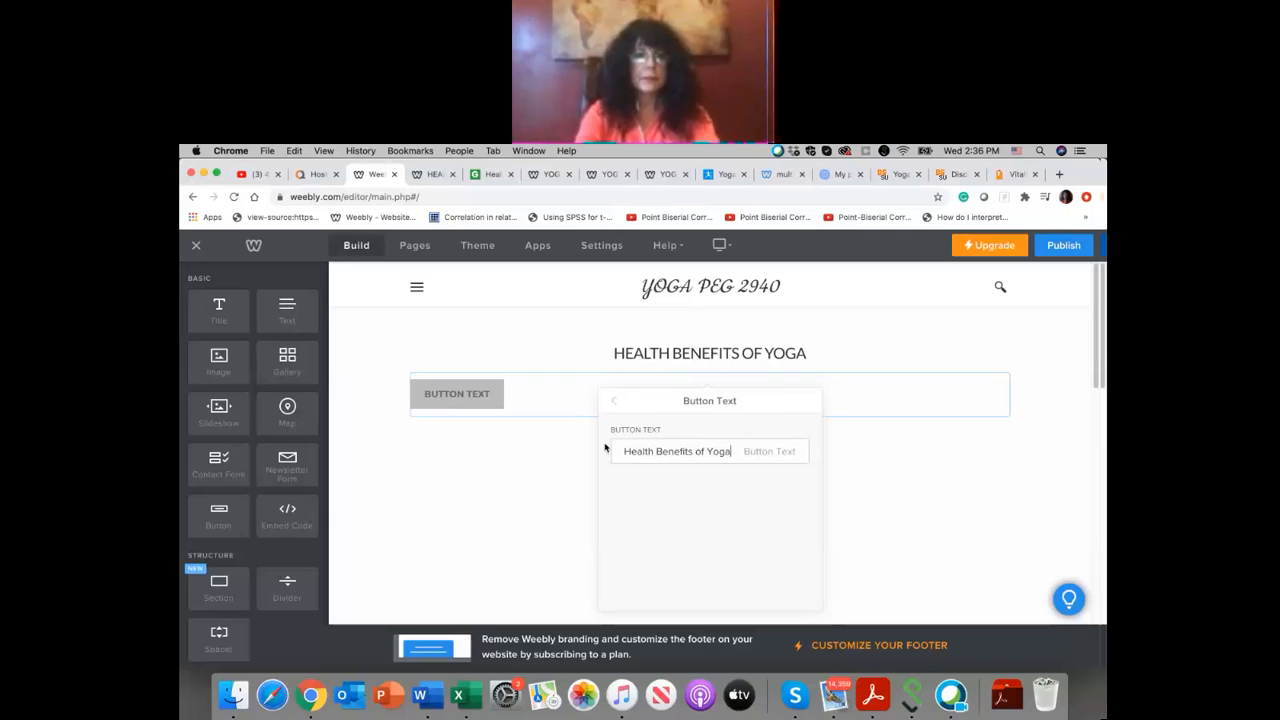
pyautogui.click(484, 403)
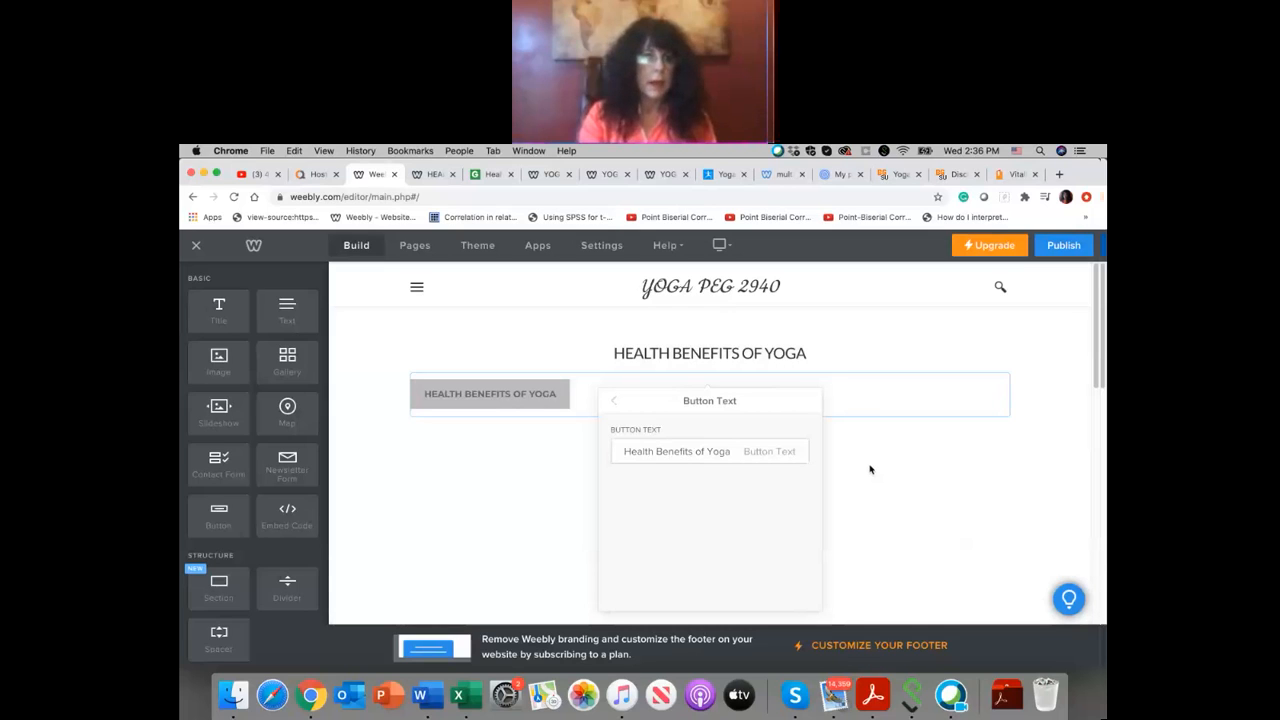
# Step: Add a gallery below the button and upload the blue Glogster screenshot from the computer's Photos library to it
pyautogui.moveTo(291, 378); pyautogui.dragTo(570, 523)
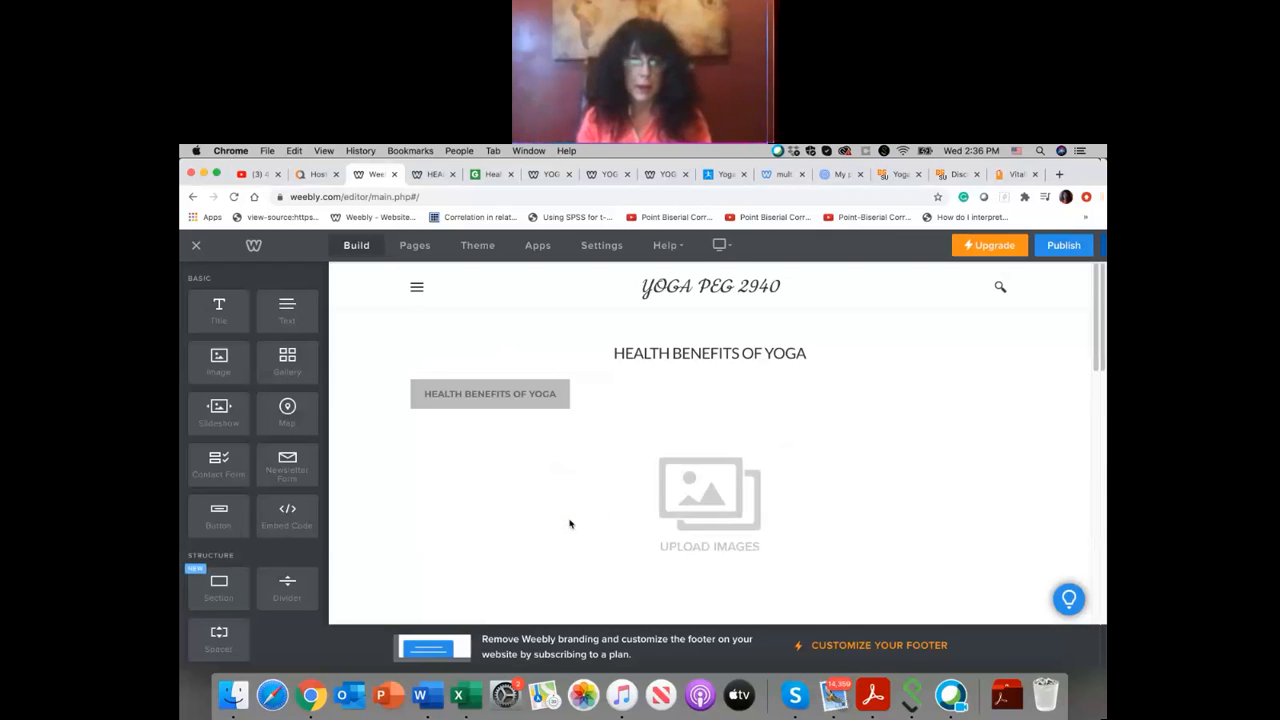
pyautogui.click(697, 498)
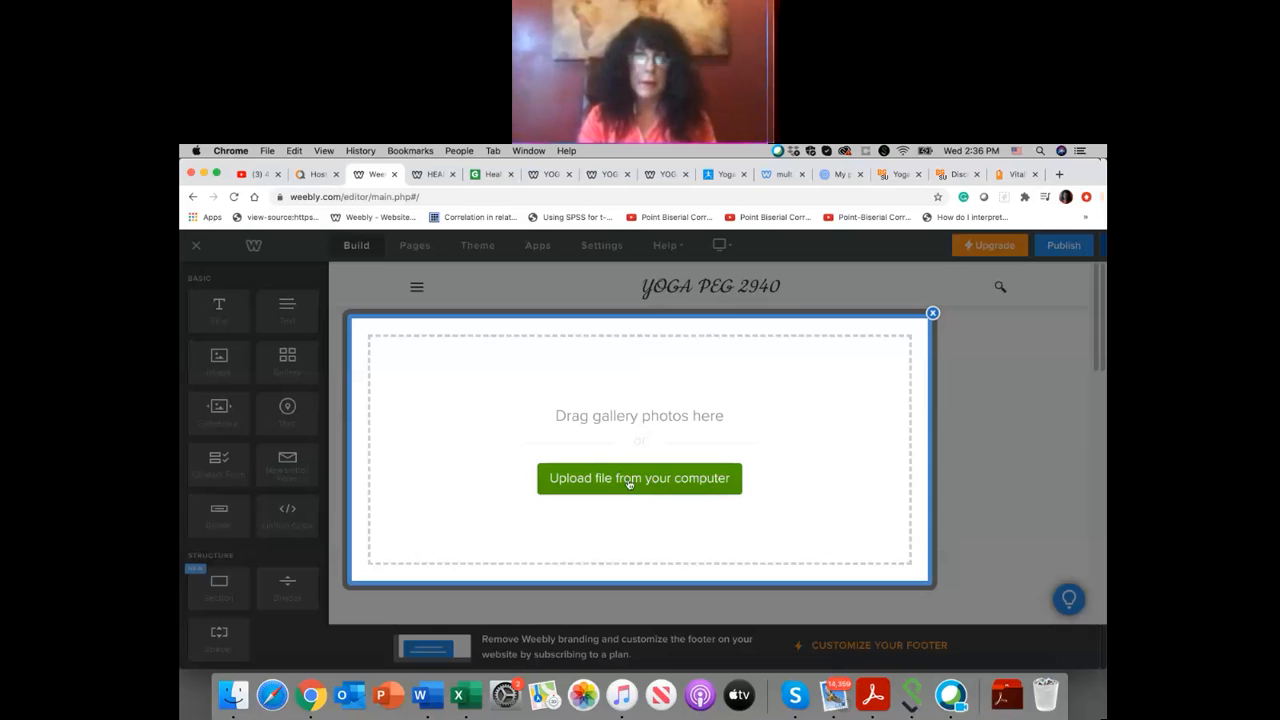
pyautogui.click(629, 479)
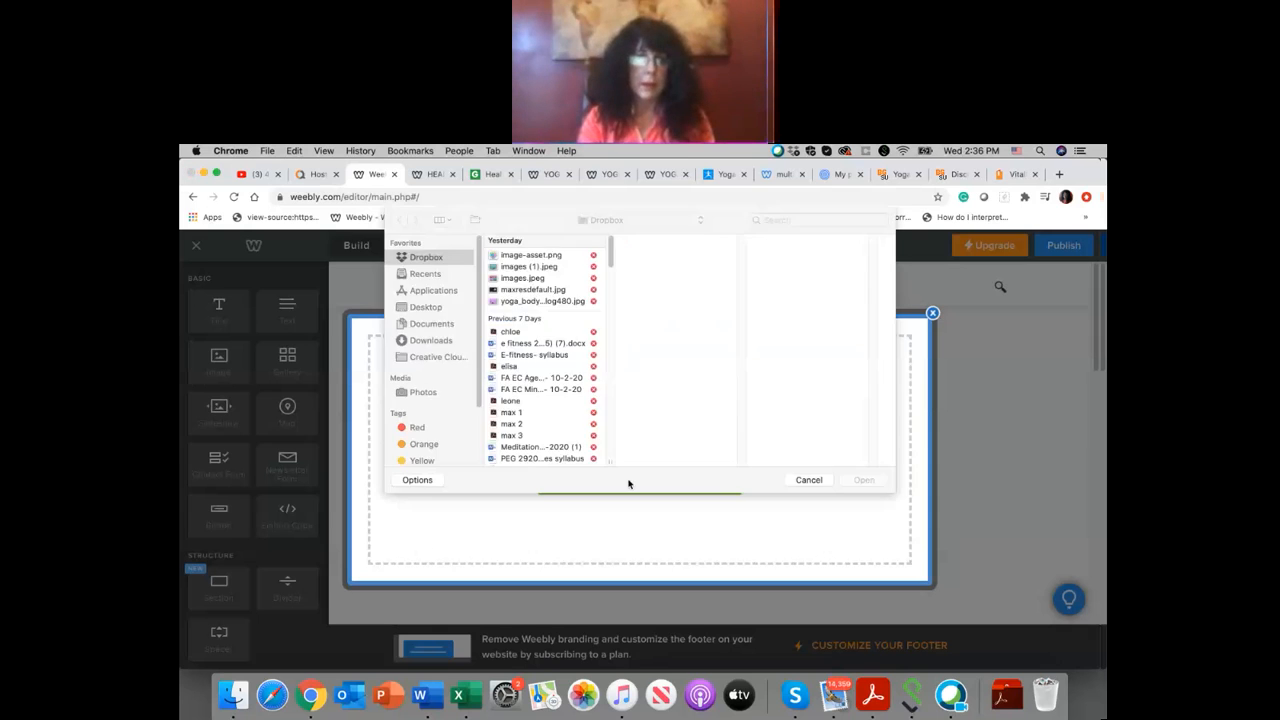
pyautogui.click(424, 392)
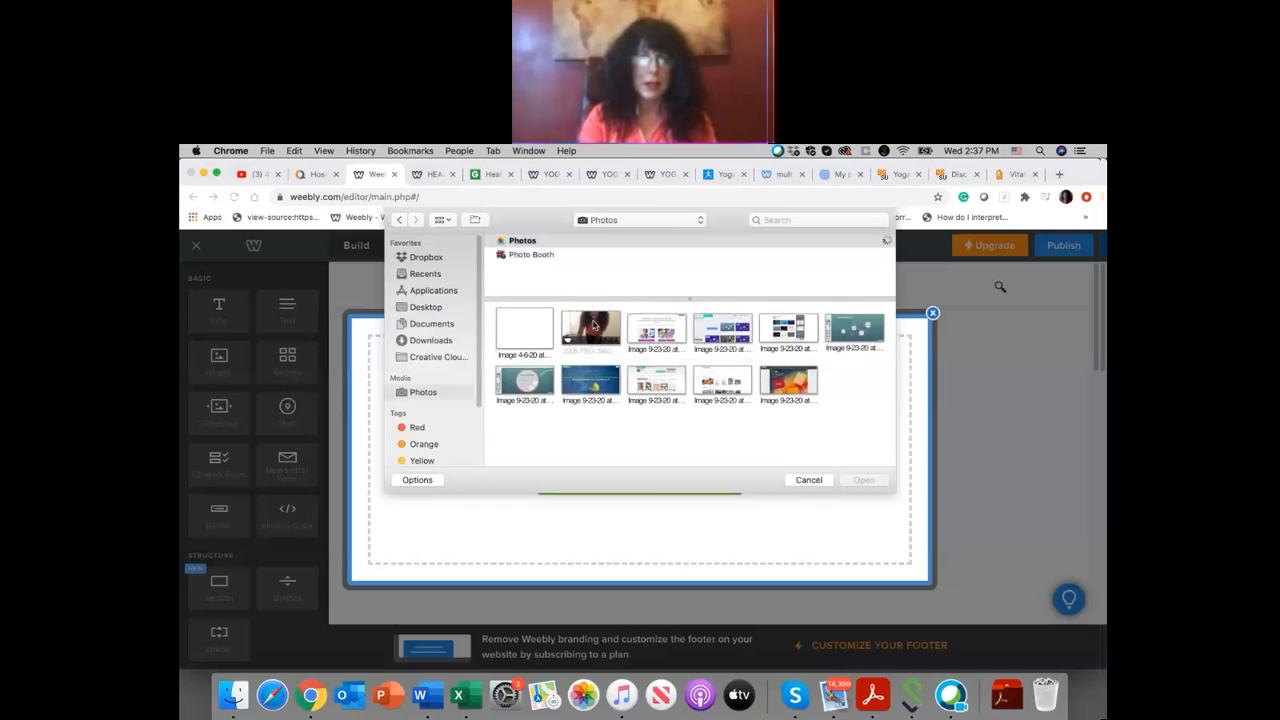
pyautogui.moveTo(593, 325); pyautogui.dragTo(535, 462)
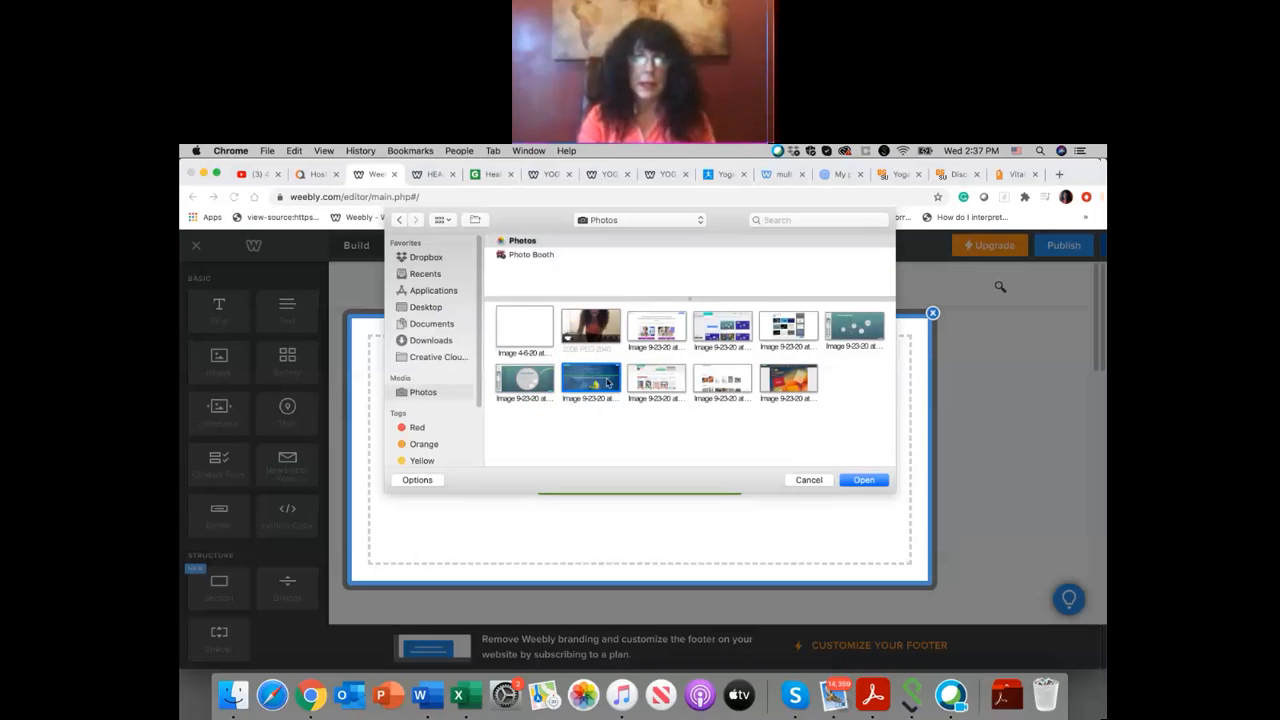
pyautogui.click(863, 480)
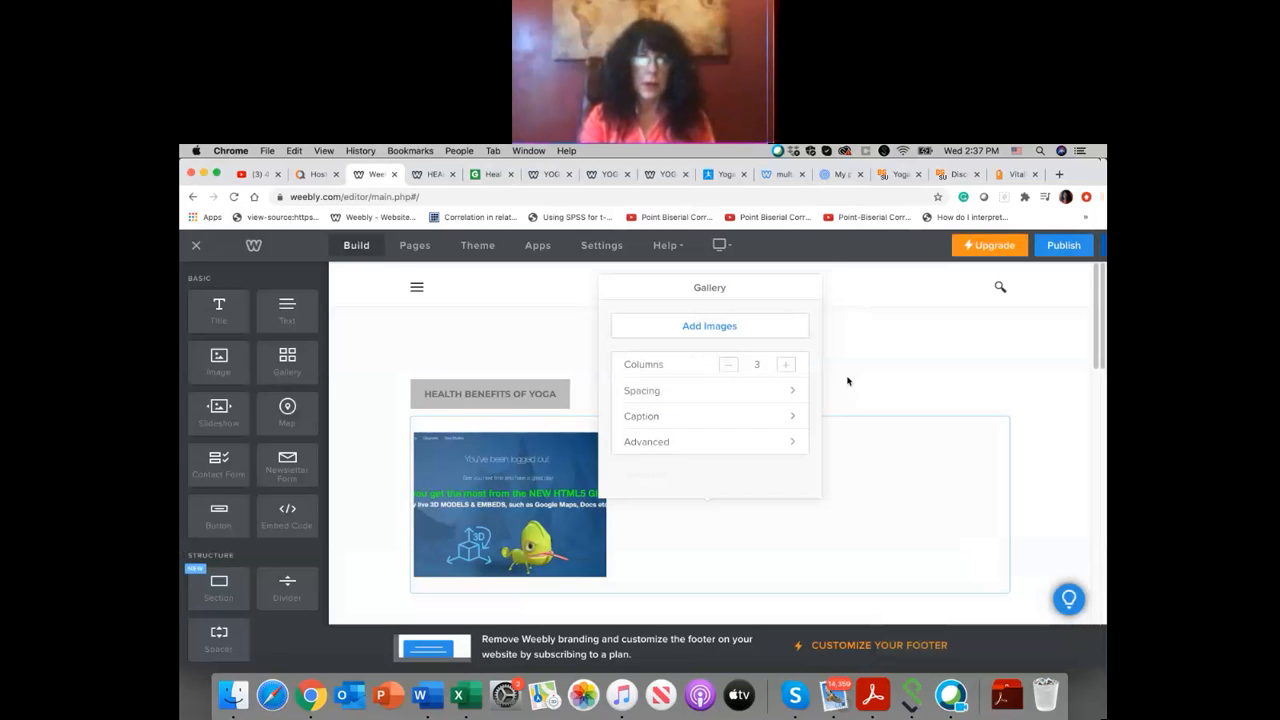
# Step: Close the gallery settings and delete the gallery from the HEALTH BENEFITS page
pyautogui.click(864, 387)
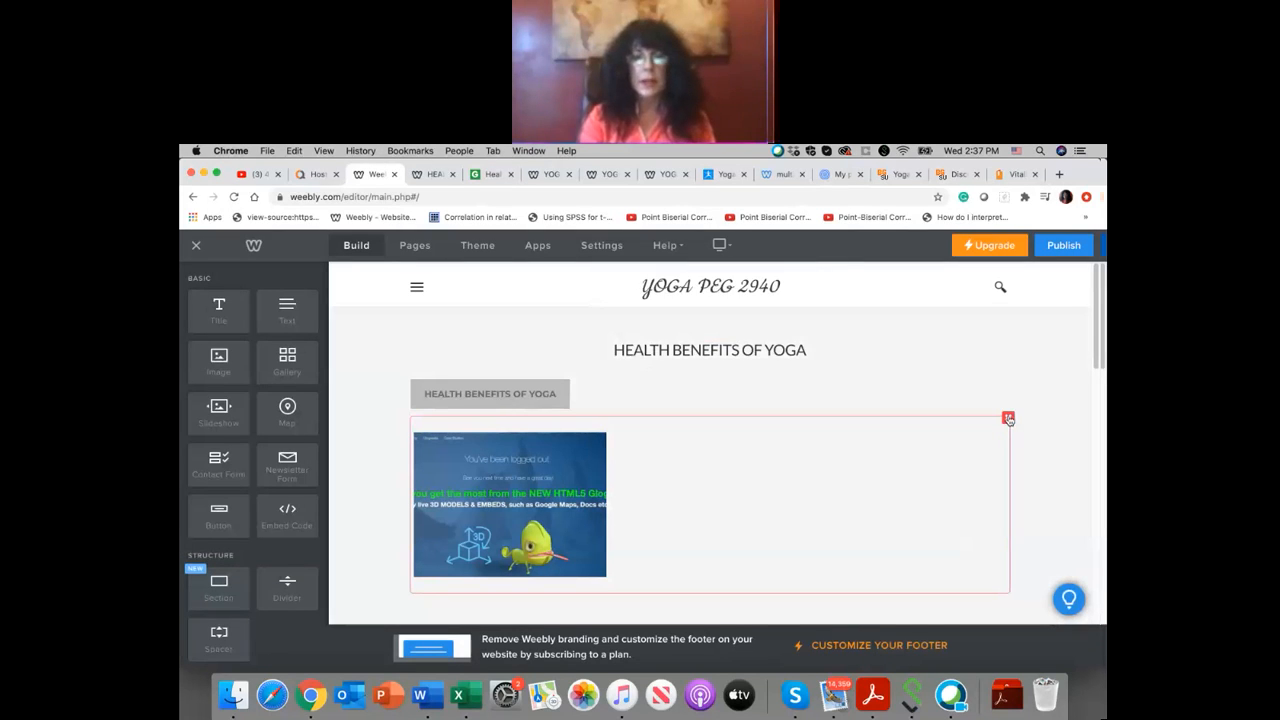
pyautogui.click(1008, 418)
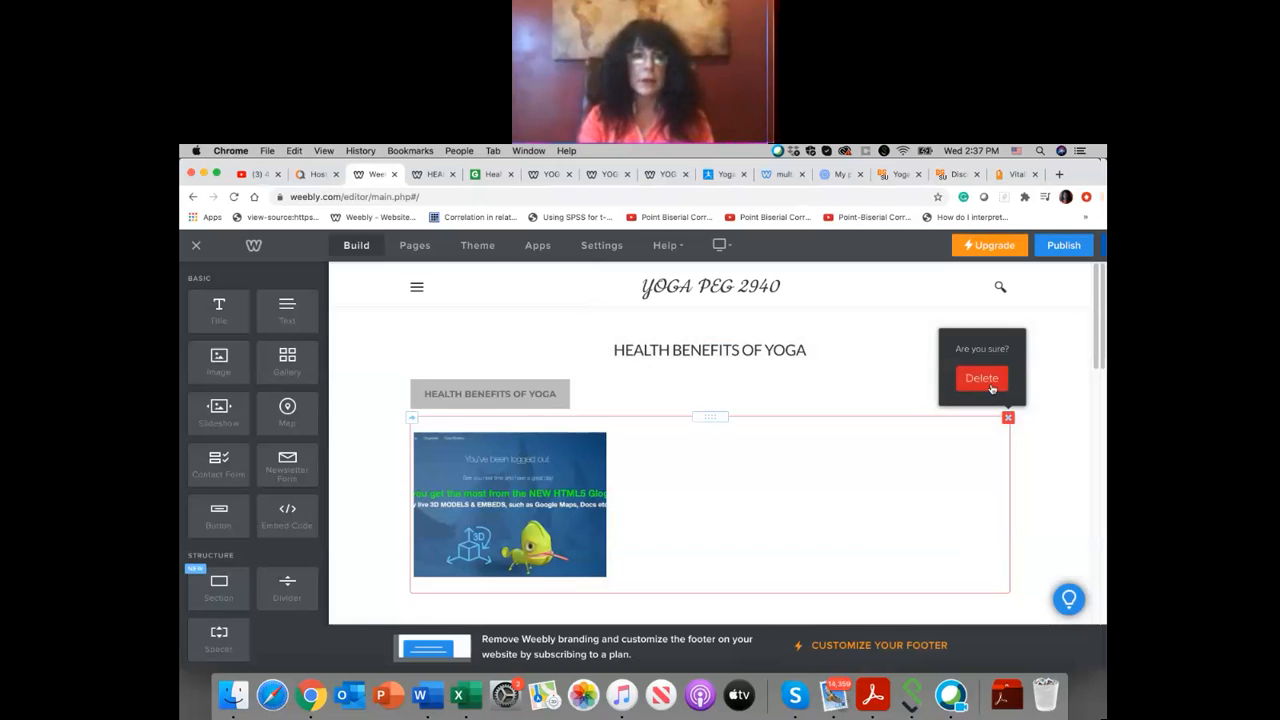
pyautogui.click(990, 386)
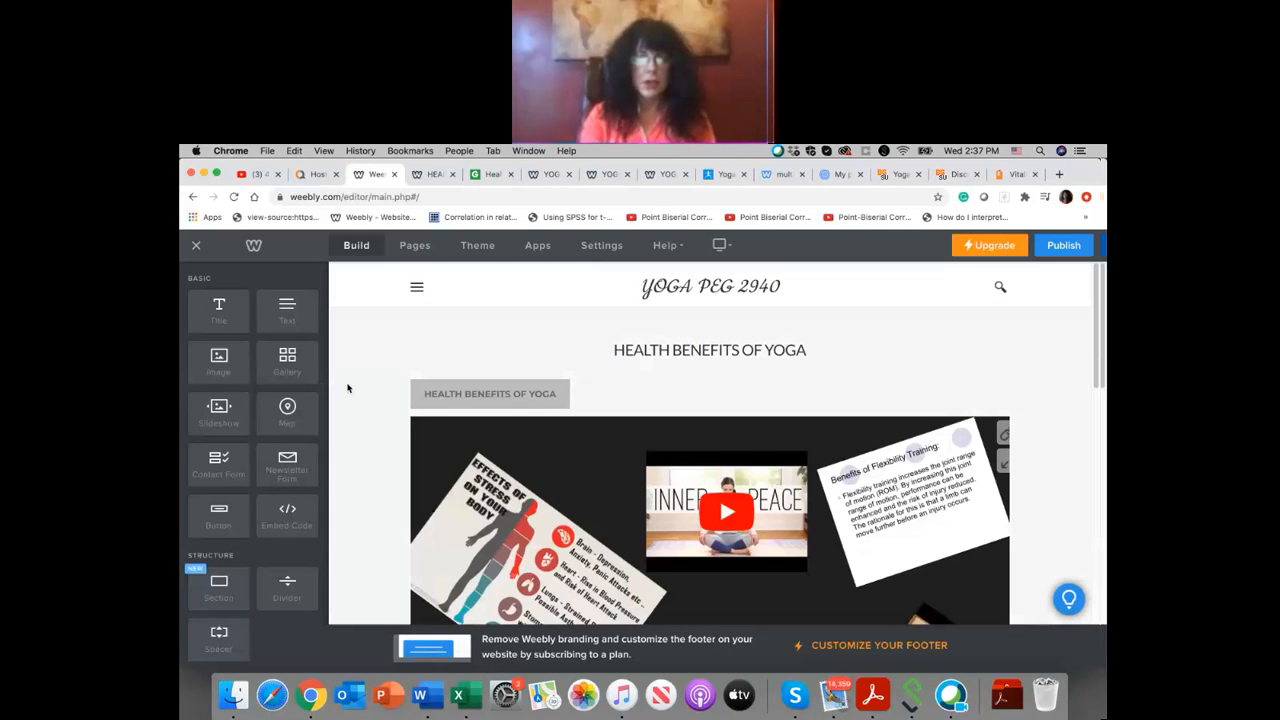
# Step: Check the embedded poster on the HEALTH BENEFITS page and publish the website
pyautogui.scroll(-10, 711, 373)
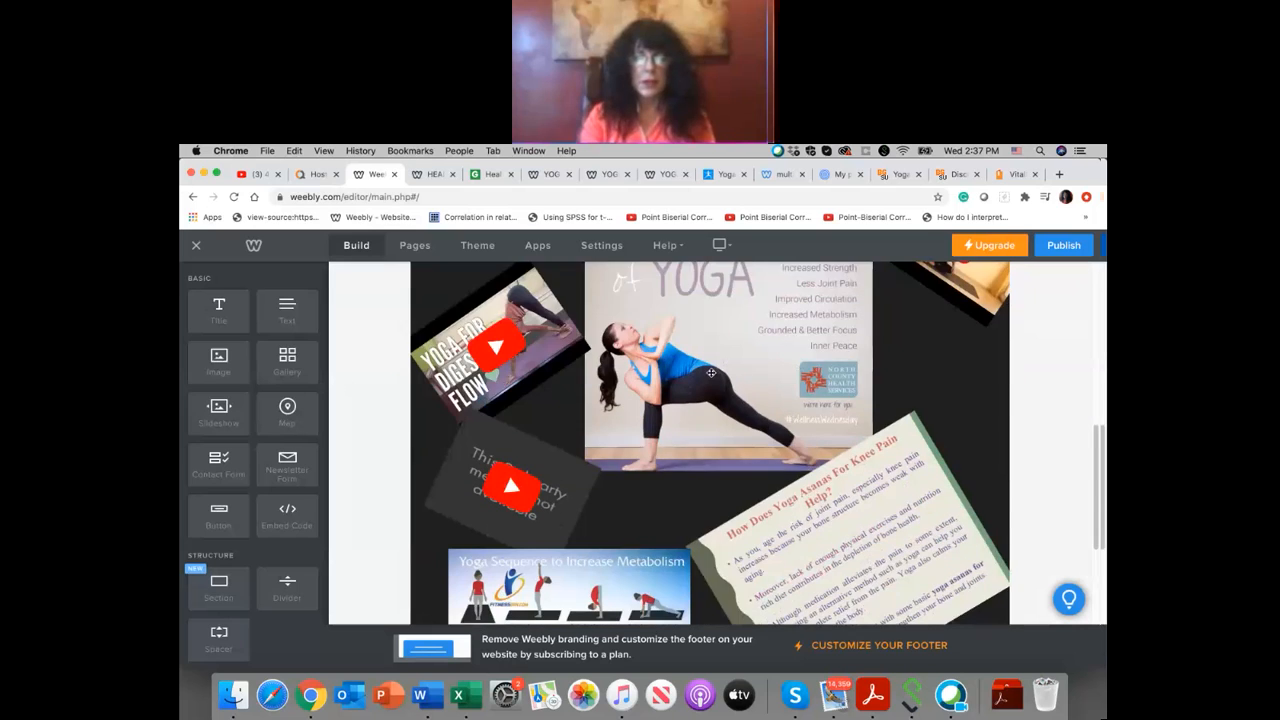
pyautogui.scroll(10, 711, 373)
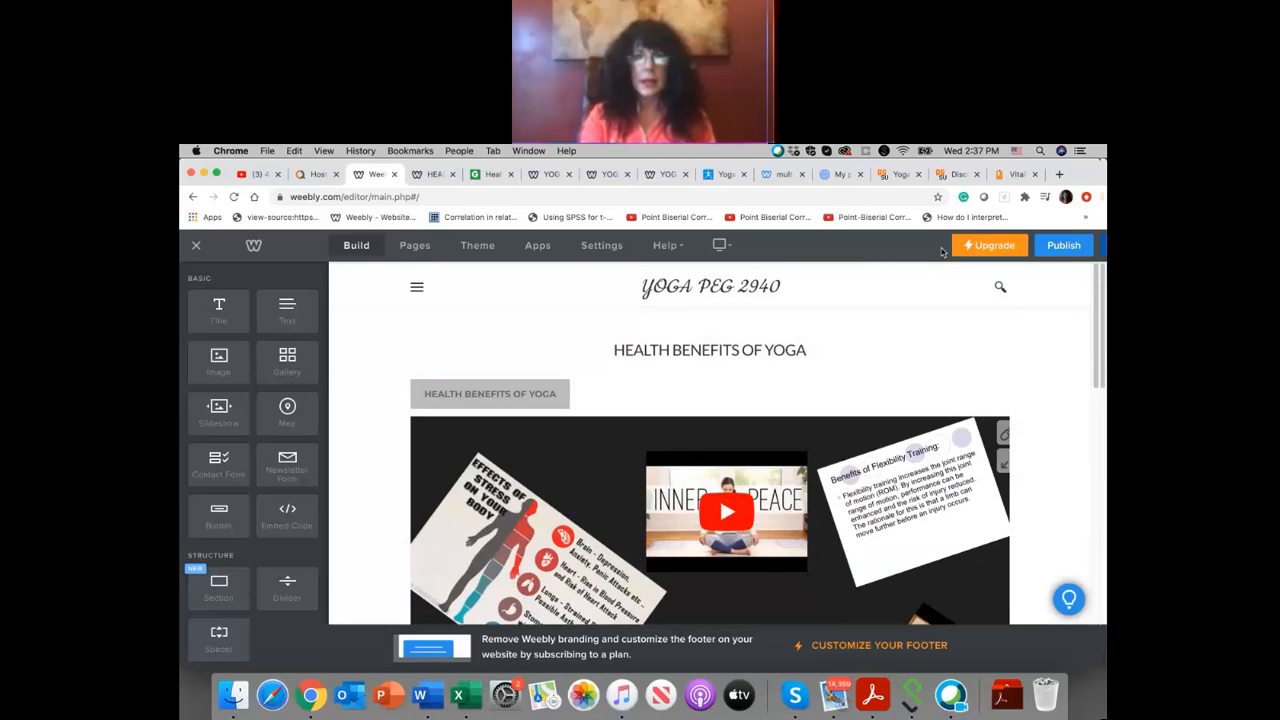
pyautogui.click(1057, 252)
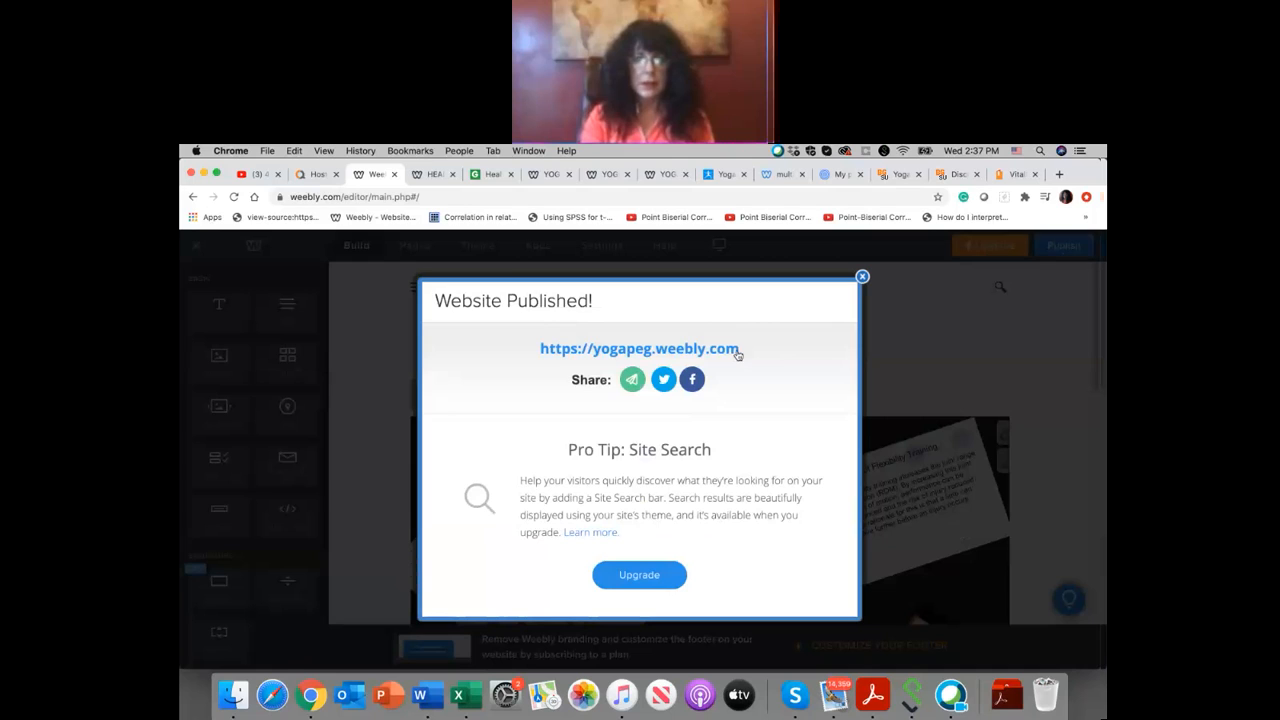
# Step: Open the published site at yogapeg.weebly.com and go to its HEALTH BENEFITS page
pyautogui.click(737, 353)
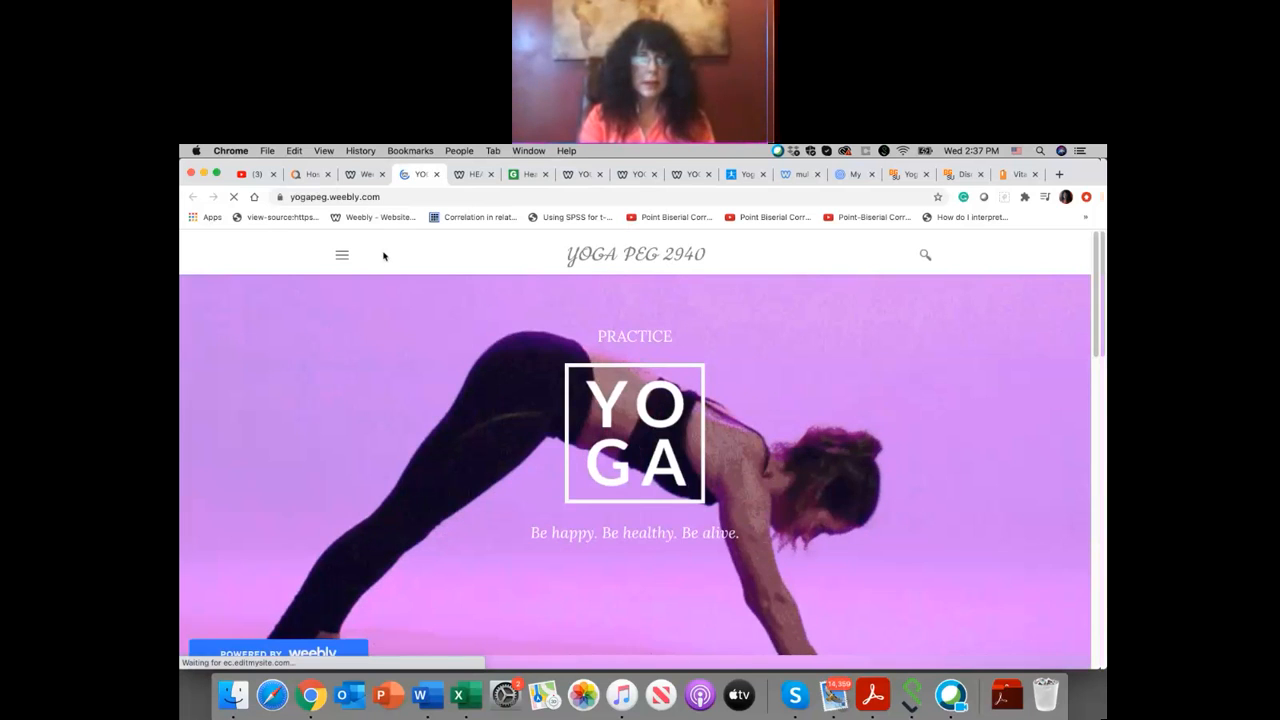
pyautogui.click(342, 255)
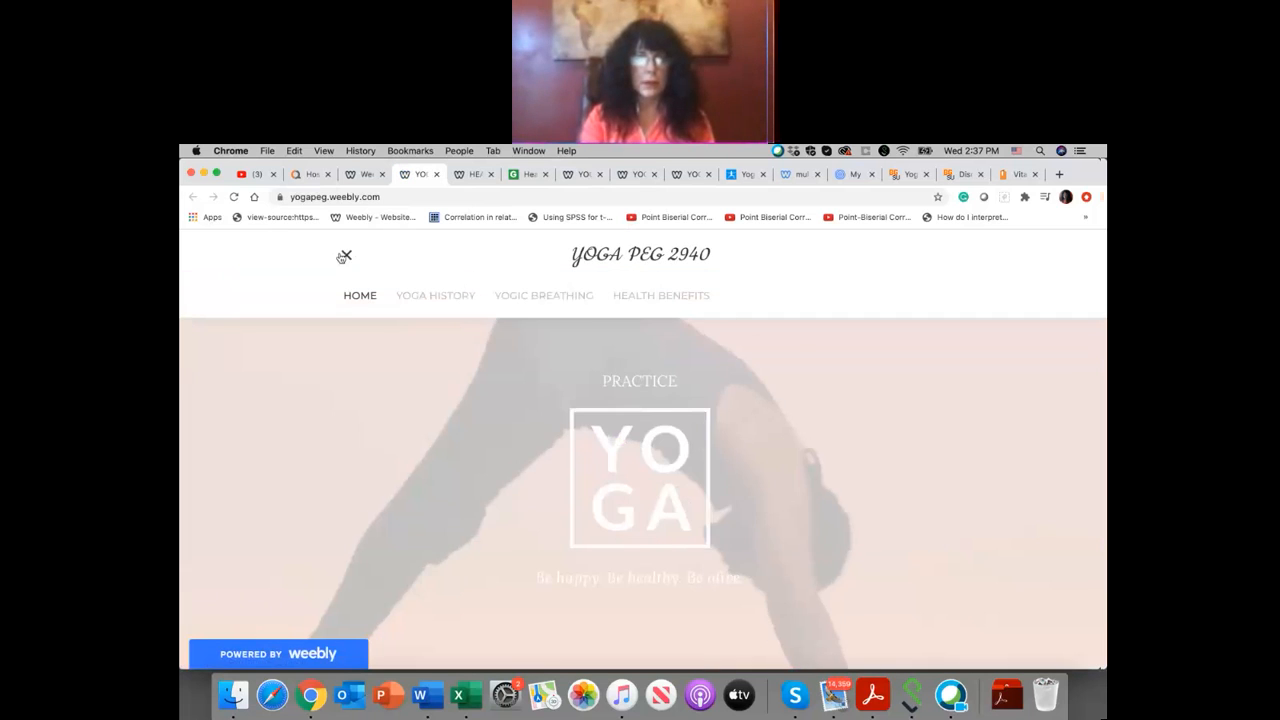
pyautogui.click(699, 297)
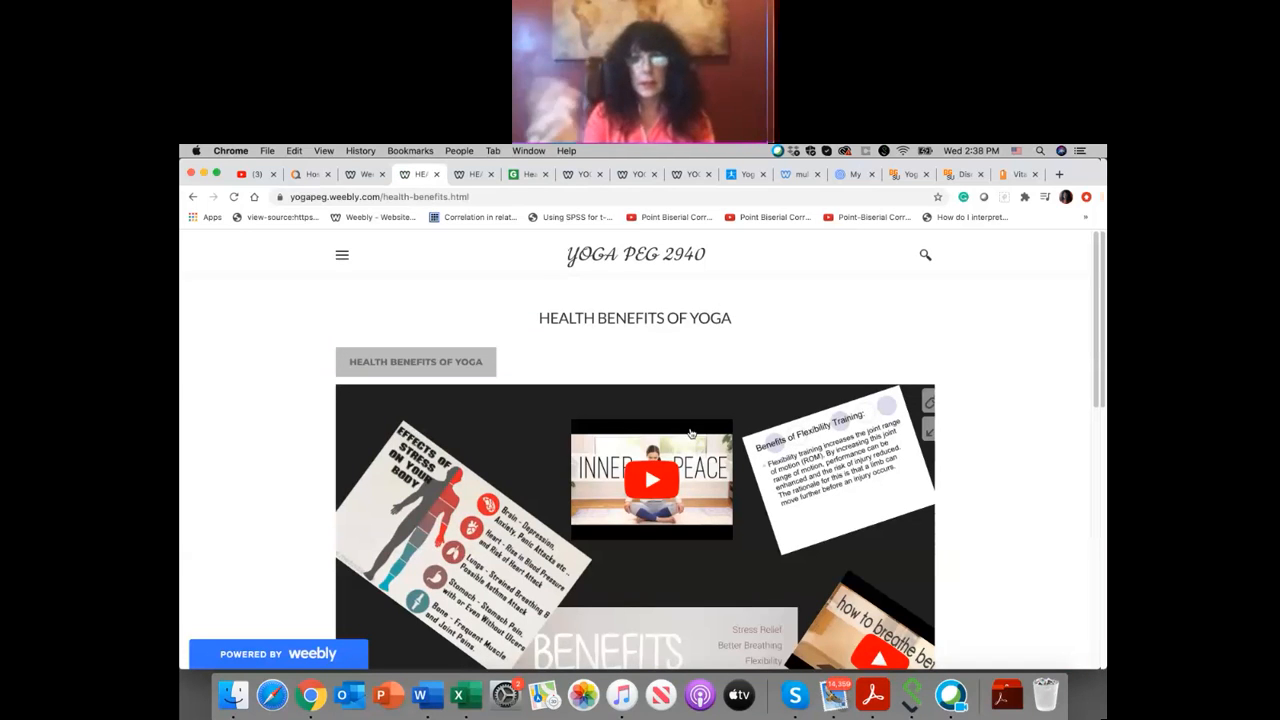
# Step: Test the Inner Peace video in the live page's embedded poster by playing it briefly and pausing it
pyautogui.scroll(-10, 688, 435)
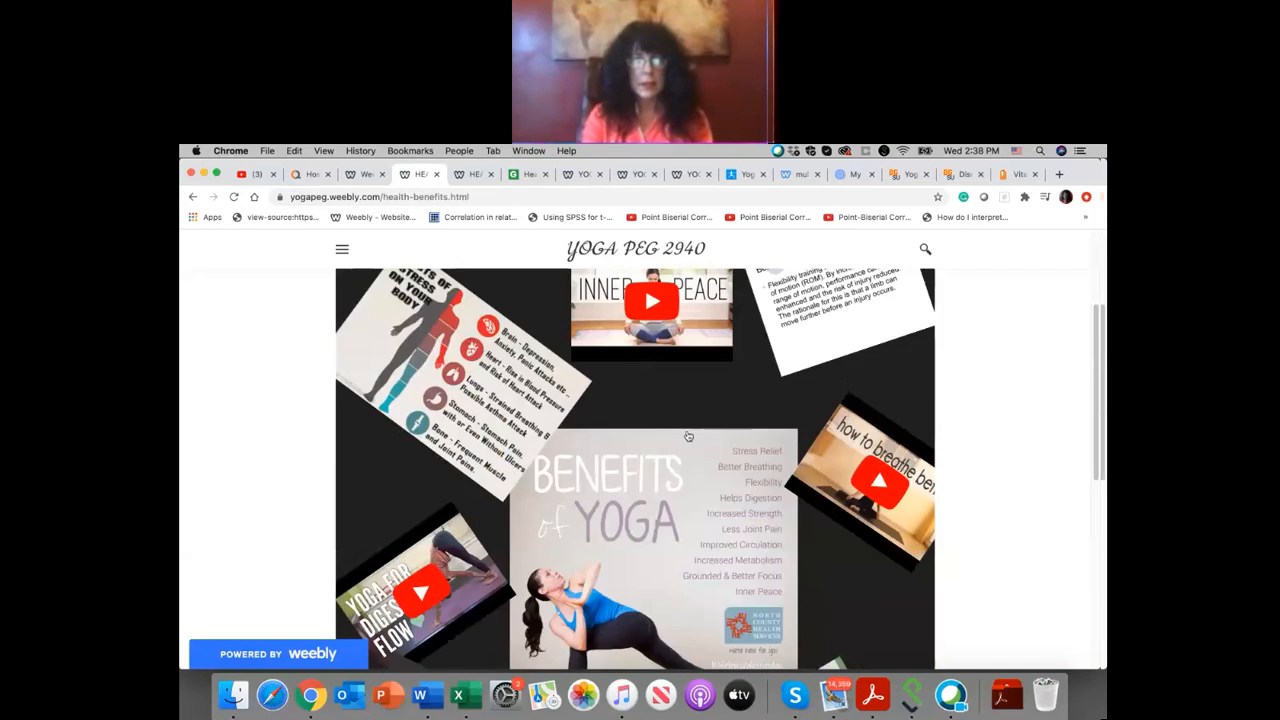
pyautogui.scroll(-2, 688, 436)
pyautogui.scroll(10, 688, 436)
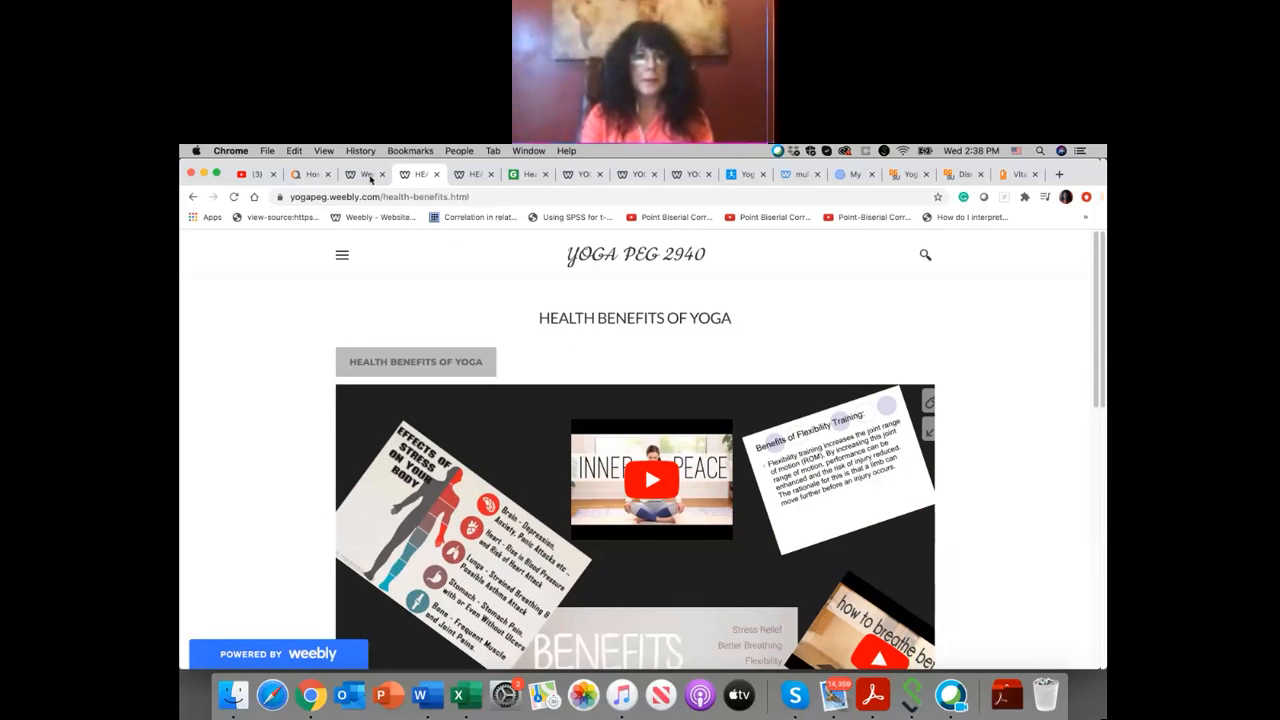
pyautogui.scroll(-2, 585, 402)
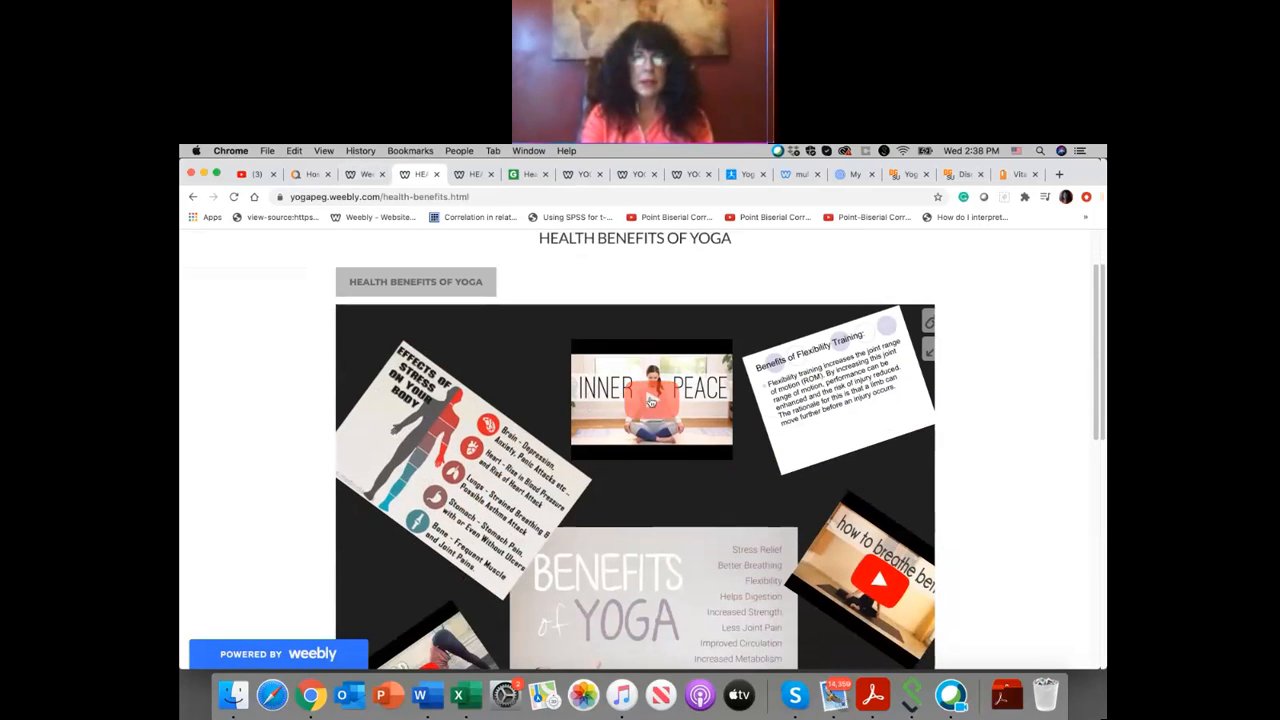
pyautogui.click(650, 401)
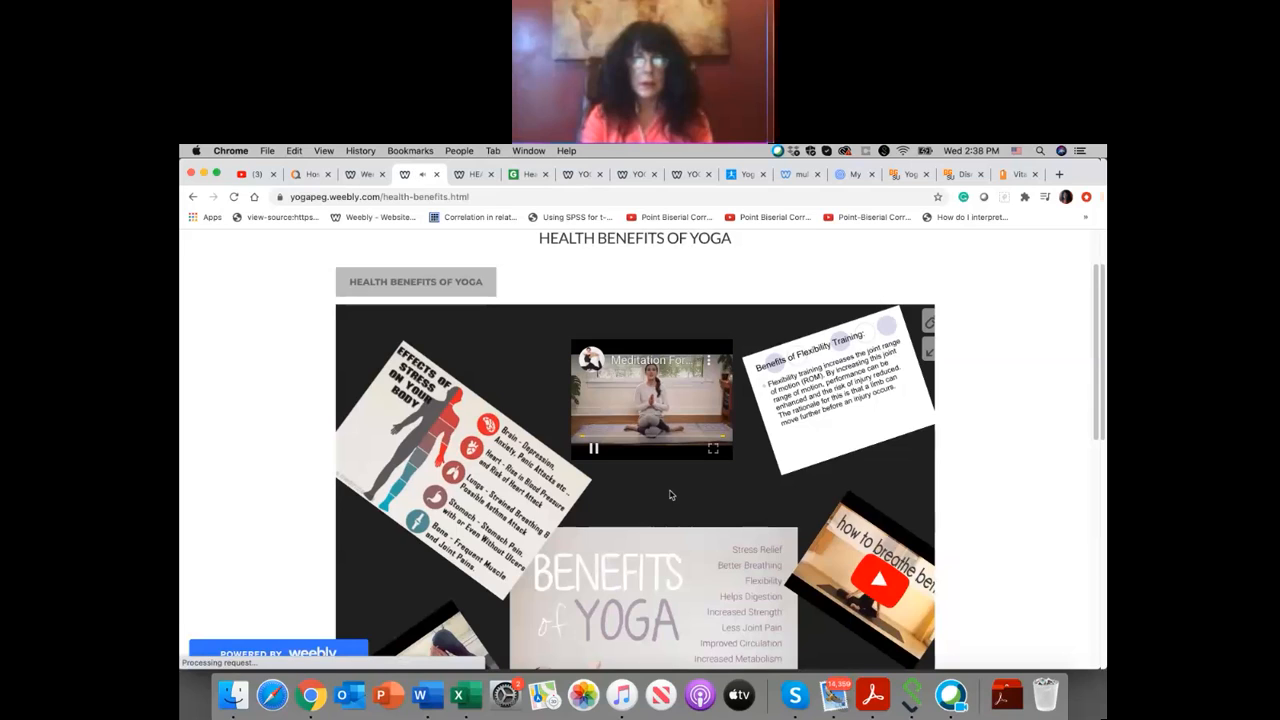
pyautogui.click(594, 450)
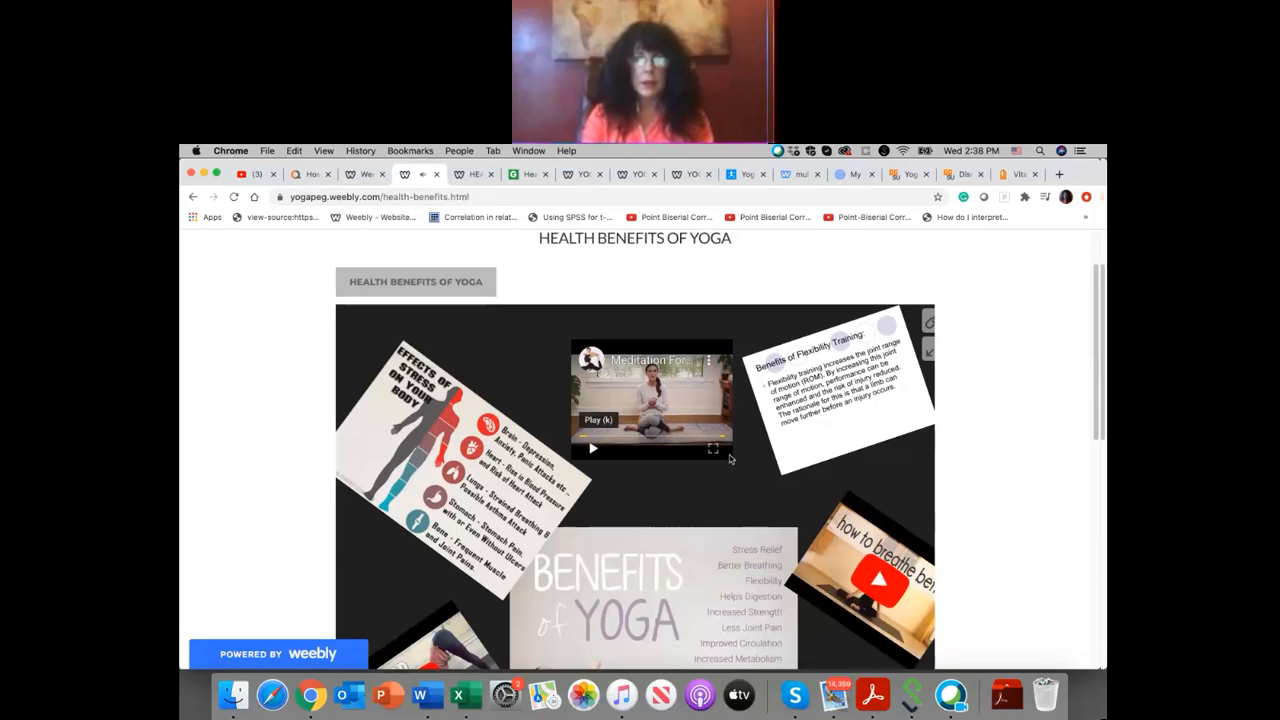
# Step: Review the rest of the embedded poster on the live HEALTH BENEFITS page, down to its lower edge
pyautogui.scroll(-3, 730, 459)
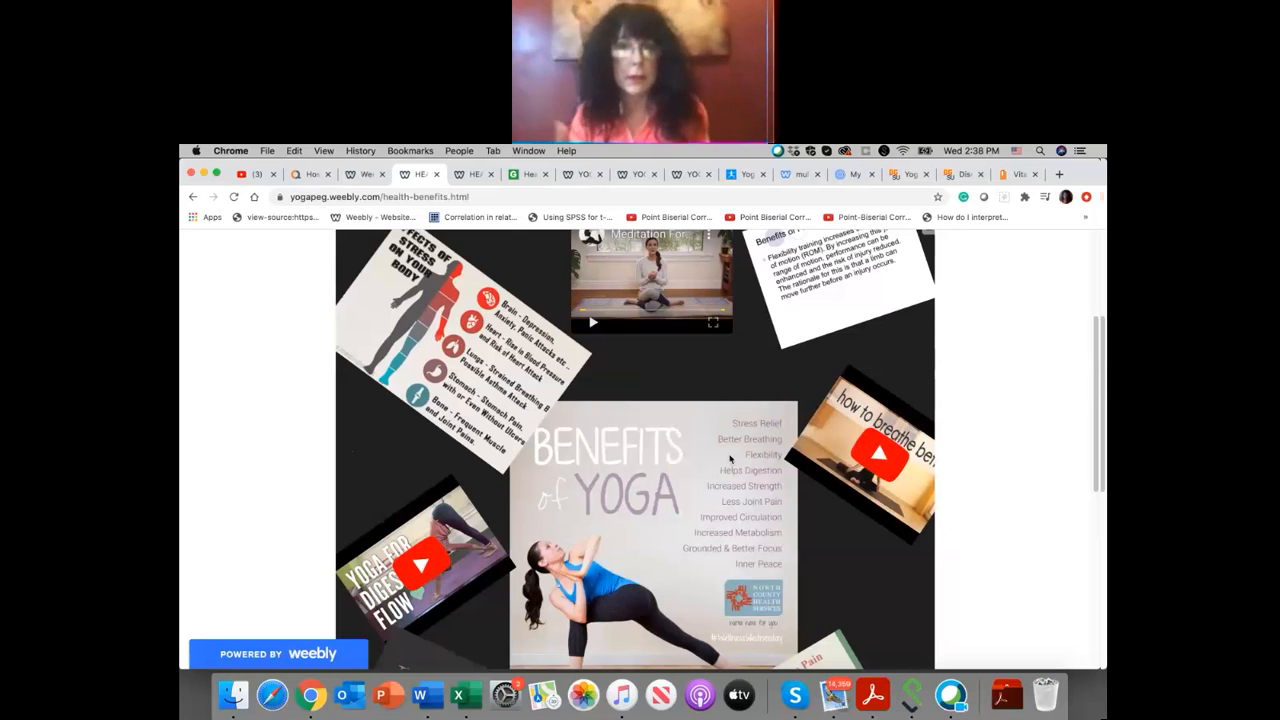
pyautogui.scroll(-5, 671, 474)
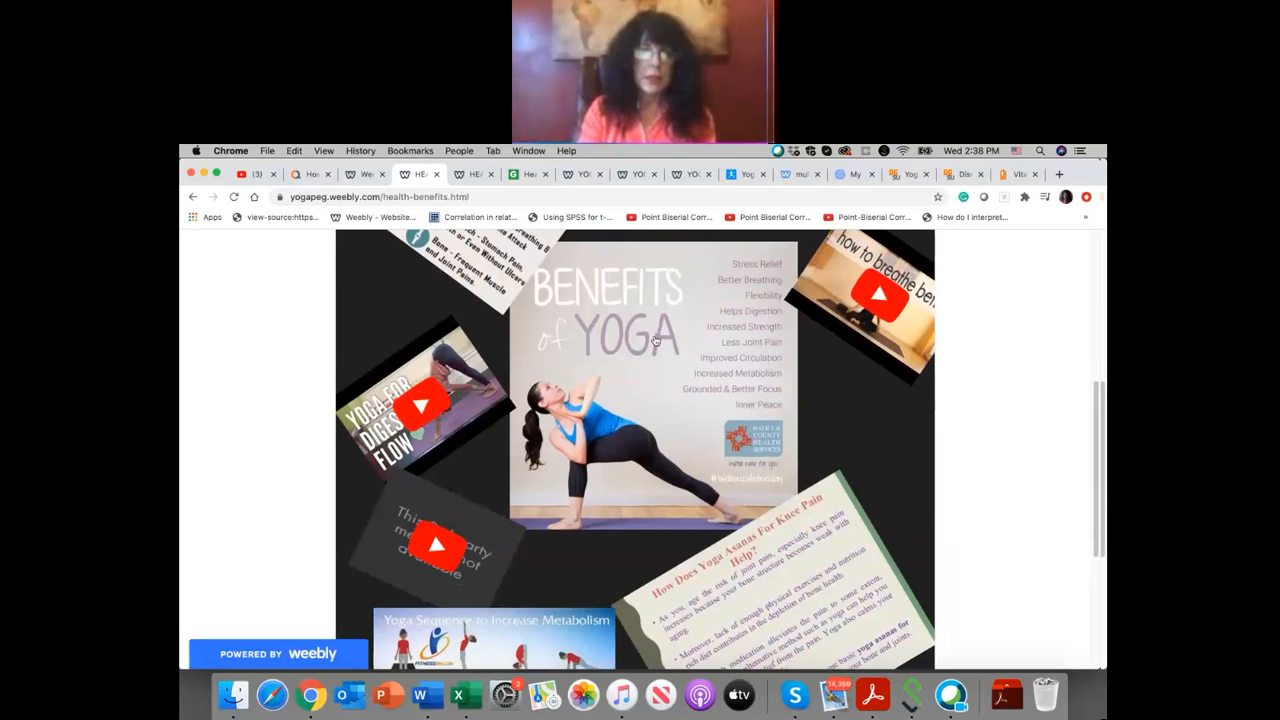
pyautogui.scroll(-8, 456, 394)
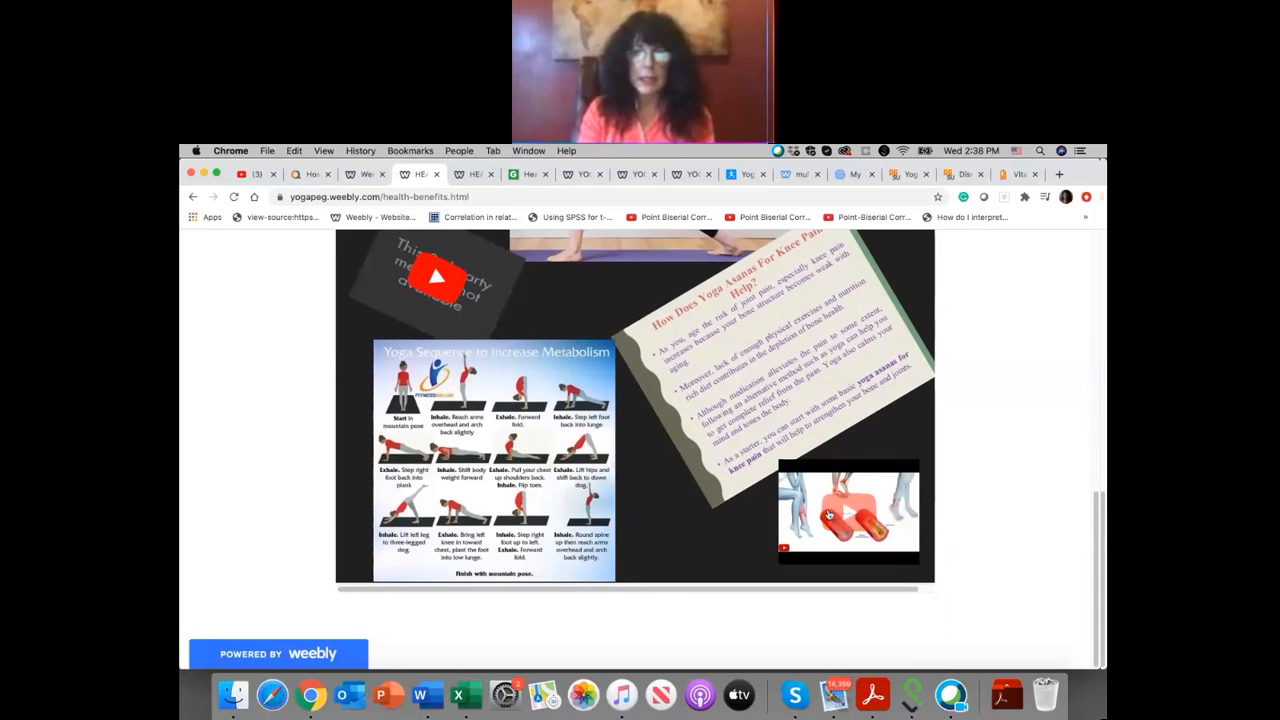
pyautogui.scroll(15, 842, 519)
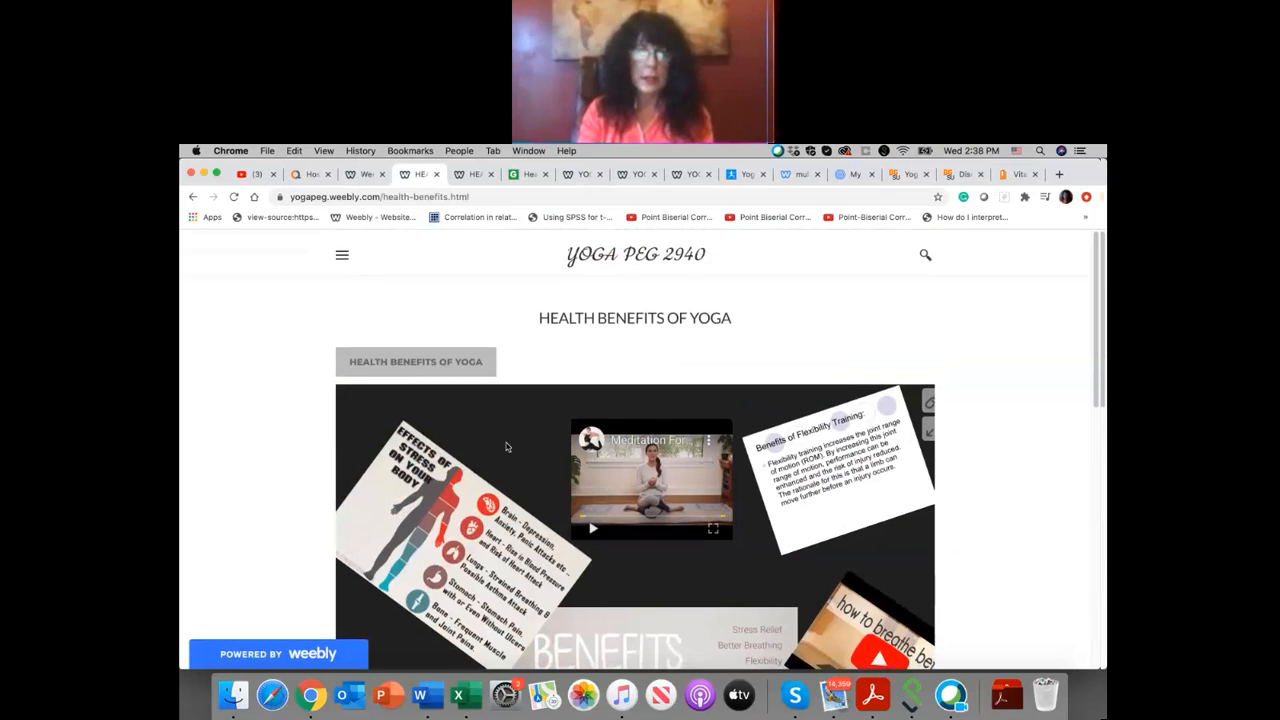
pyautogui.scroll(-4, 491, 531)
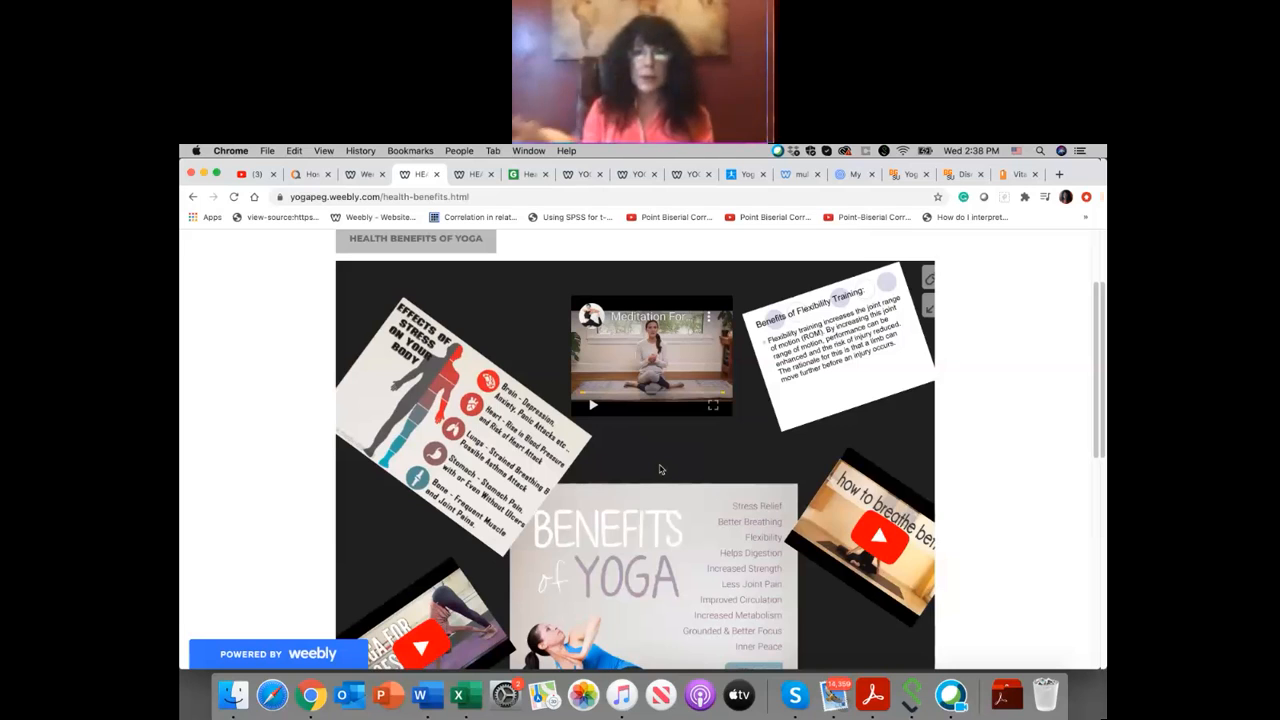
# Step: Return to the Weebly editor, dismiss the publishing message and add a divider between the HEALTH BENEFITS OF YOGA button and the poster
pyautogui.click(366, 174)
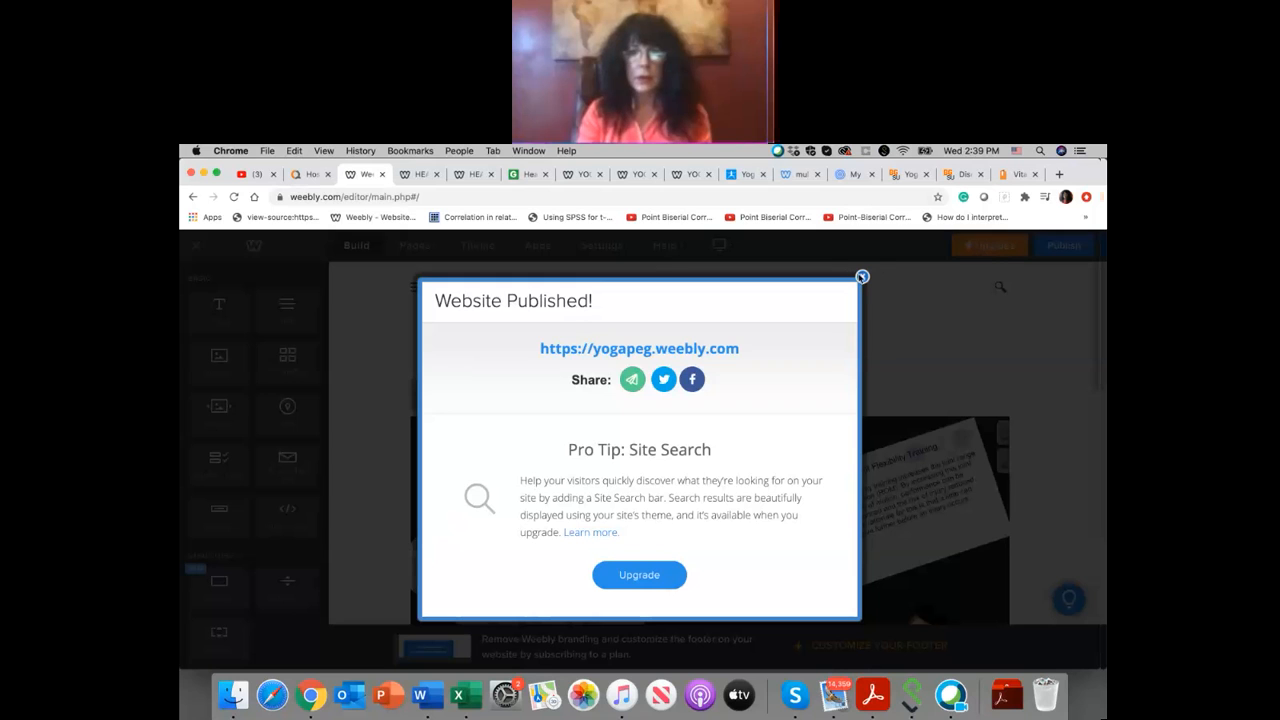
pyautogui.click(862, 277)
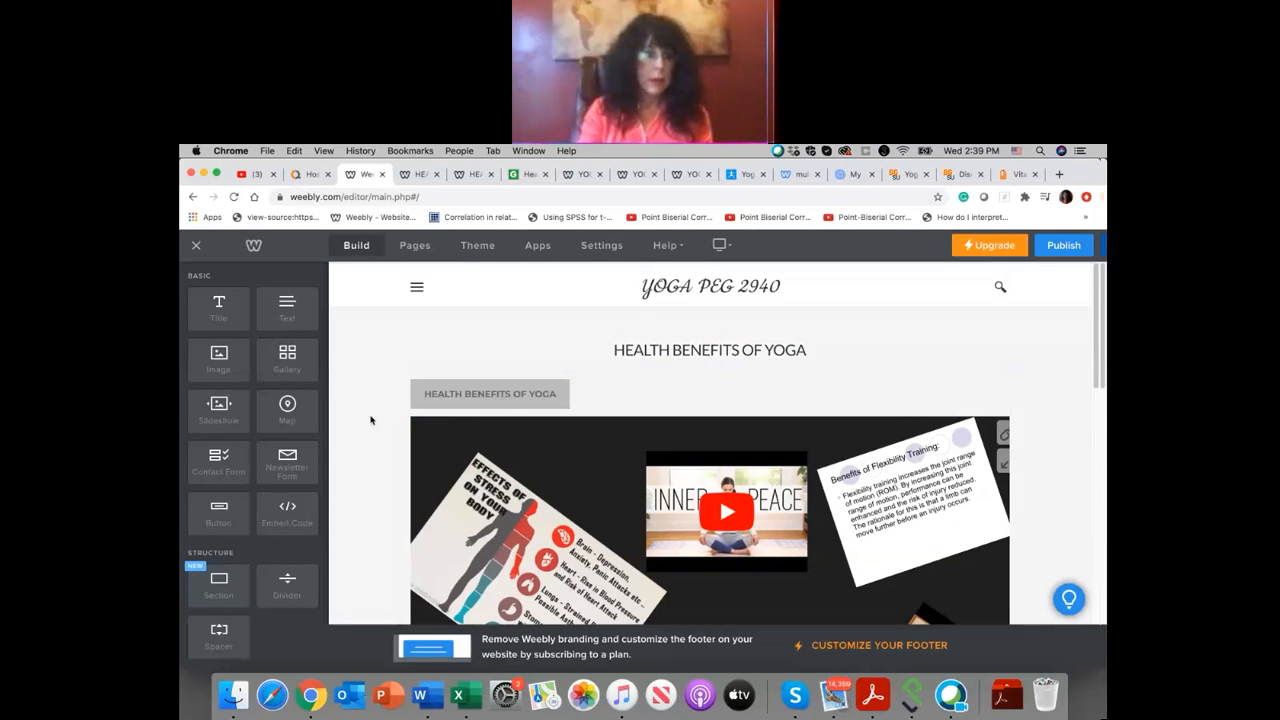
pyautogui.scroll(-5, 274, 461)
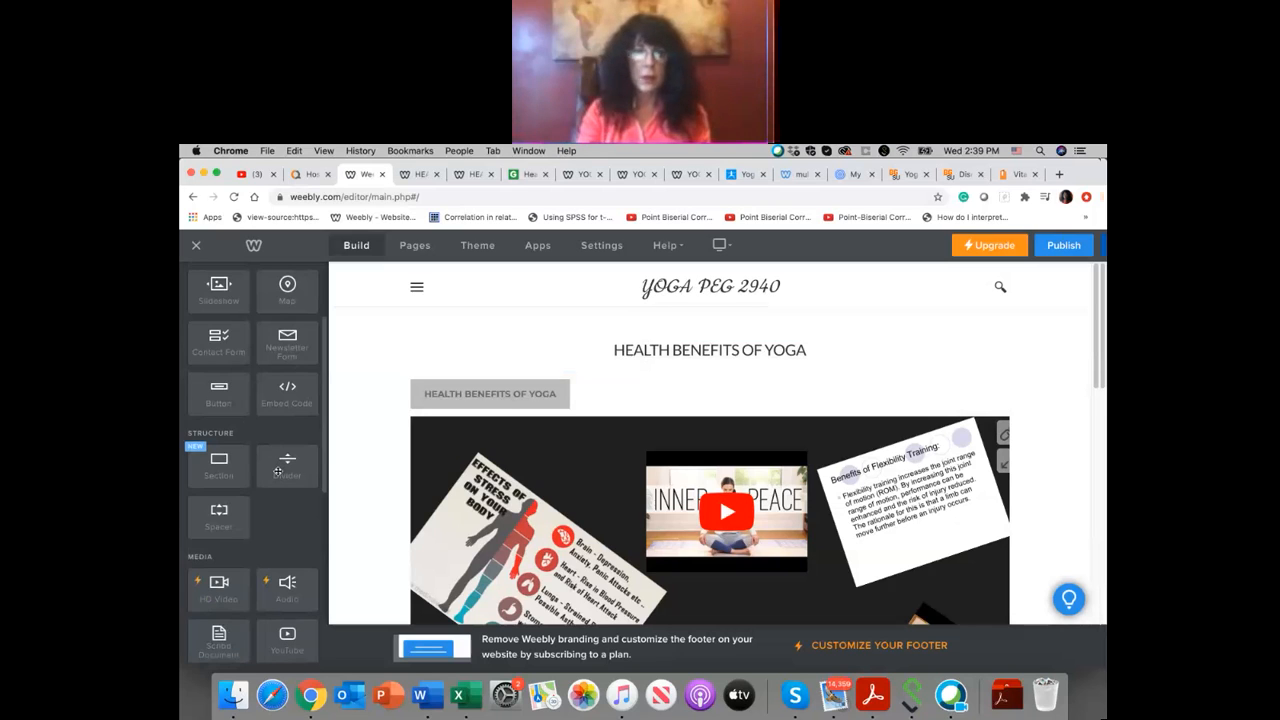
pyautogui.moveTo(278, 472); pyautogui.dragTo(398, 453)
pyautogui.moveTo(607, 444); pyautogui.dragTo(692, 440)
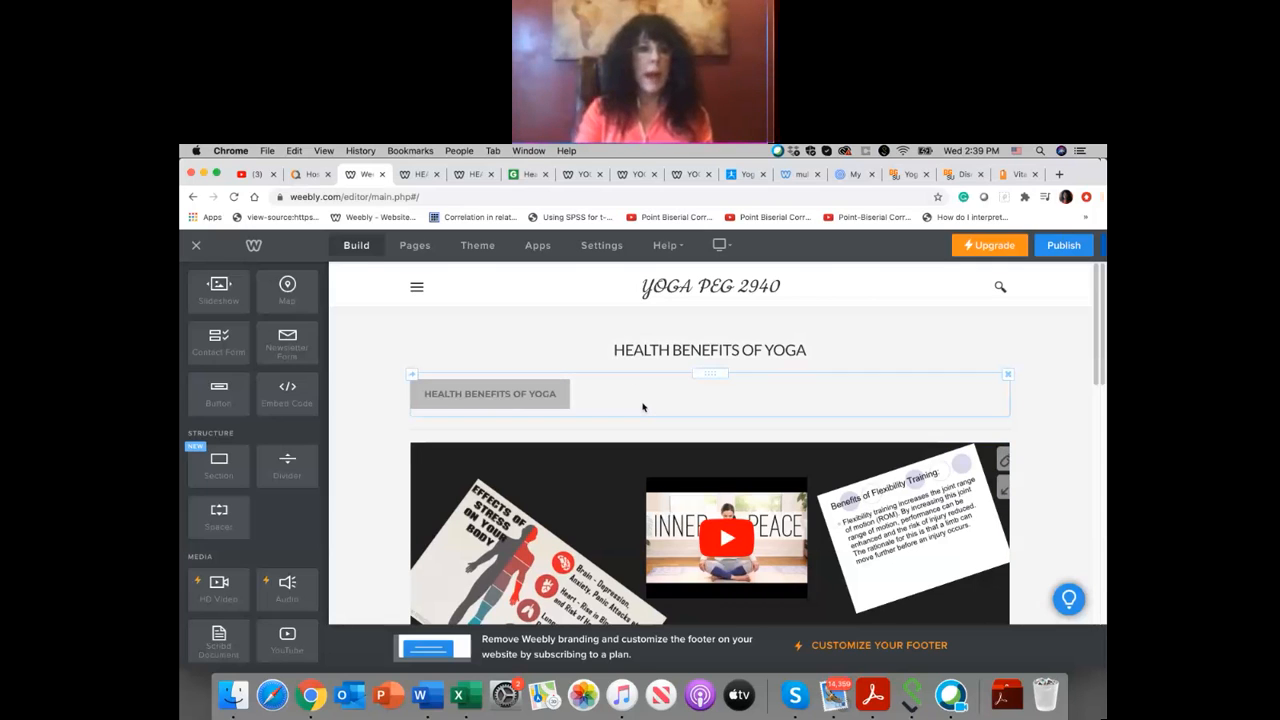
# Step: Open the Home page in the editor and look over its sections from the banner to the Power Yoga block
pyautogui.click(408, 249)
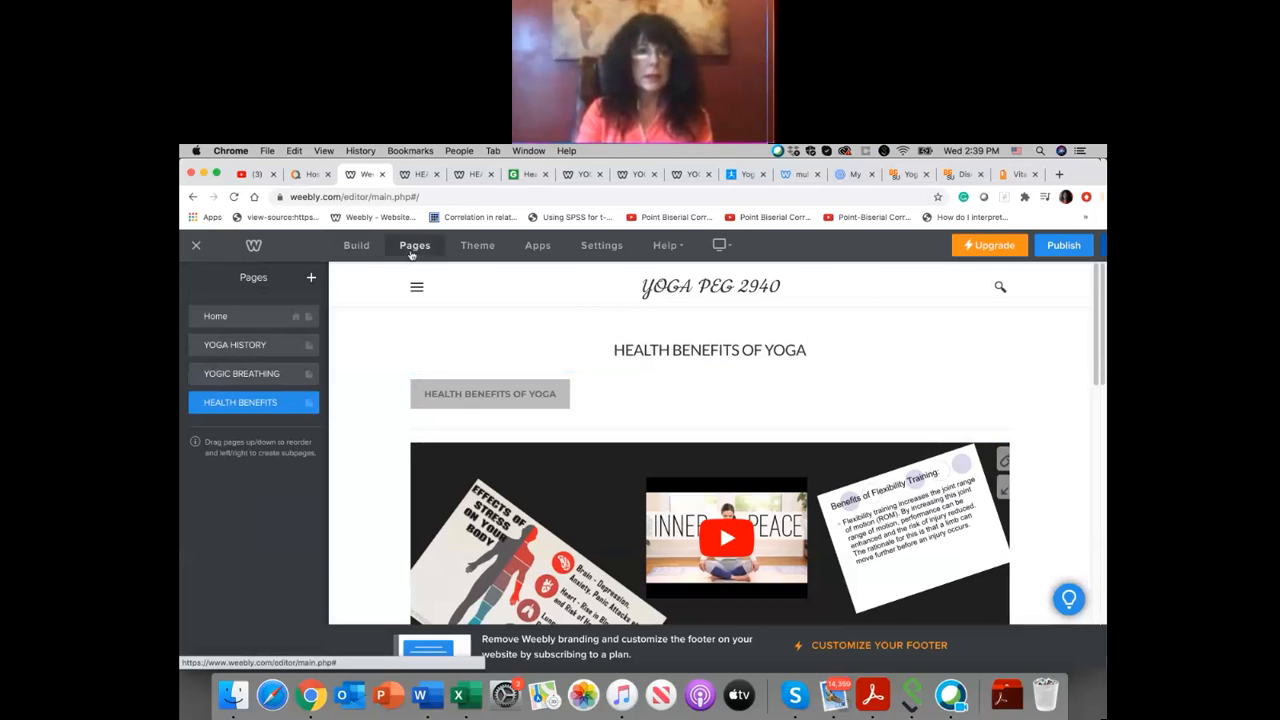
pyautogui.click(417, 286)
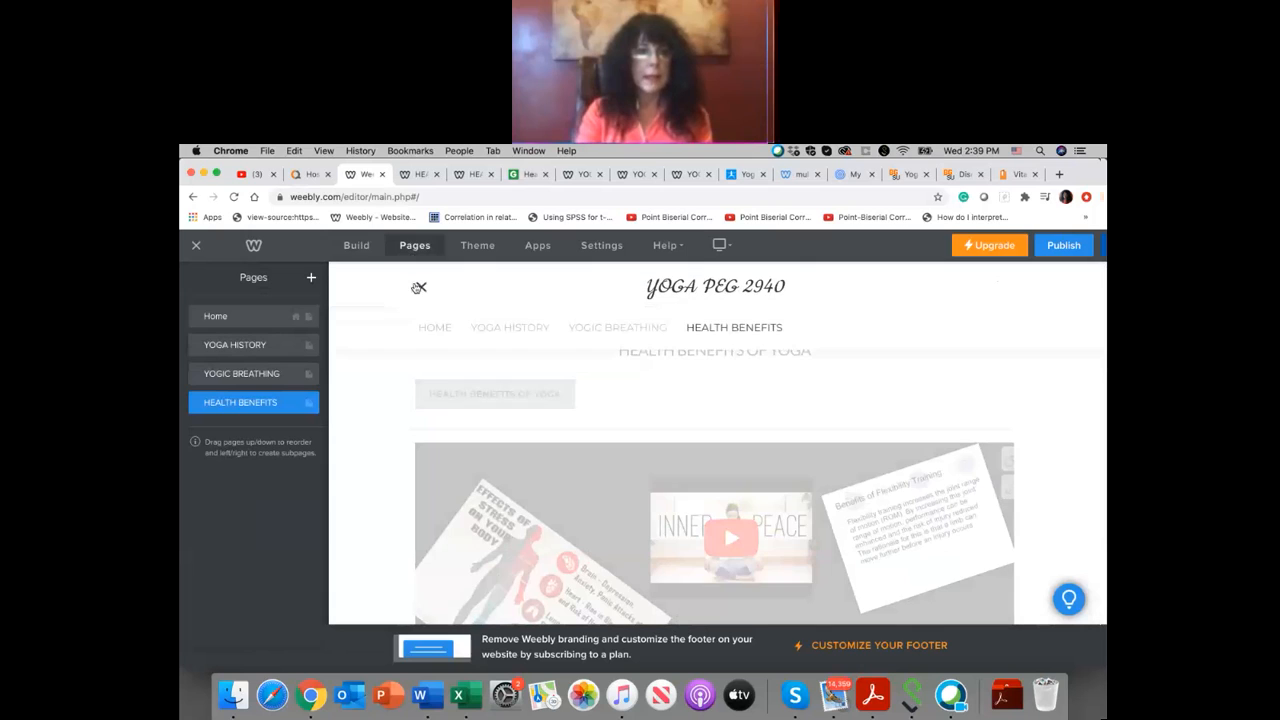
pyautogui.click(436, 330)
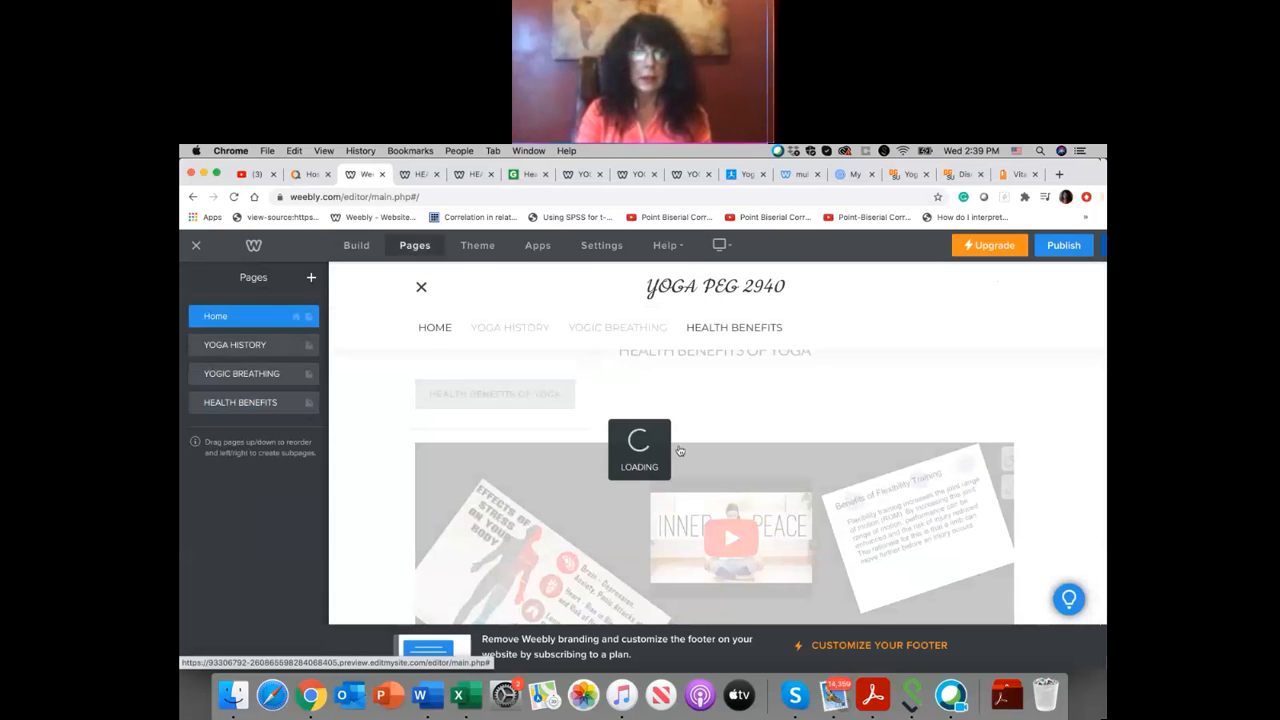
pyautogui.scroll(-5, 689, 371)
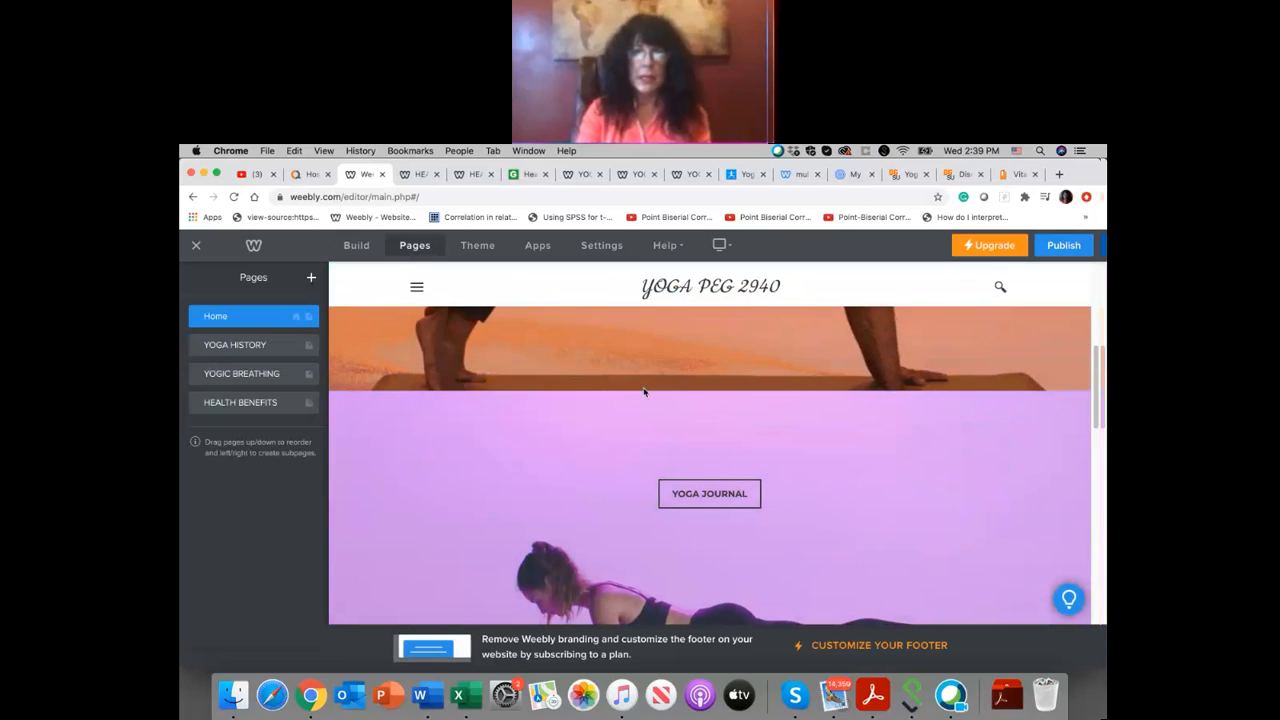
pyautogui.scroll(3, 670, 370)
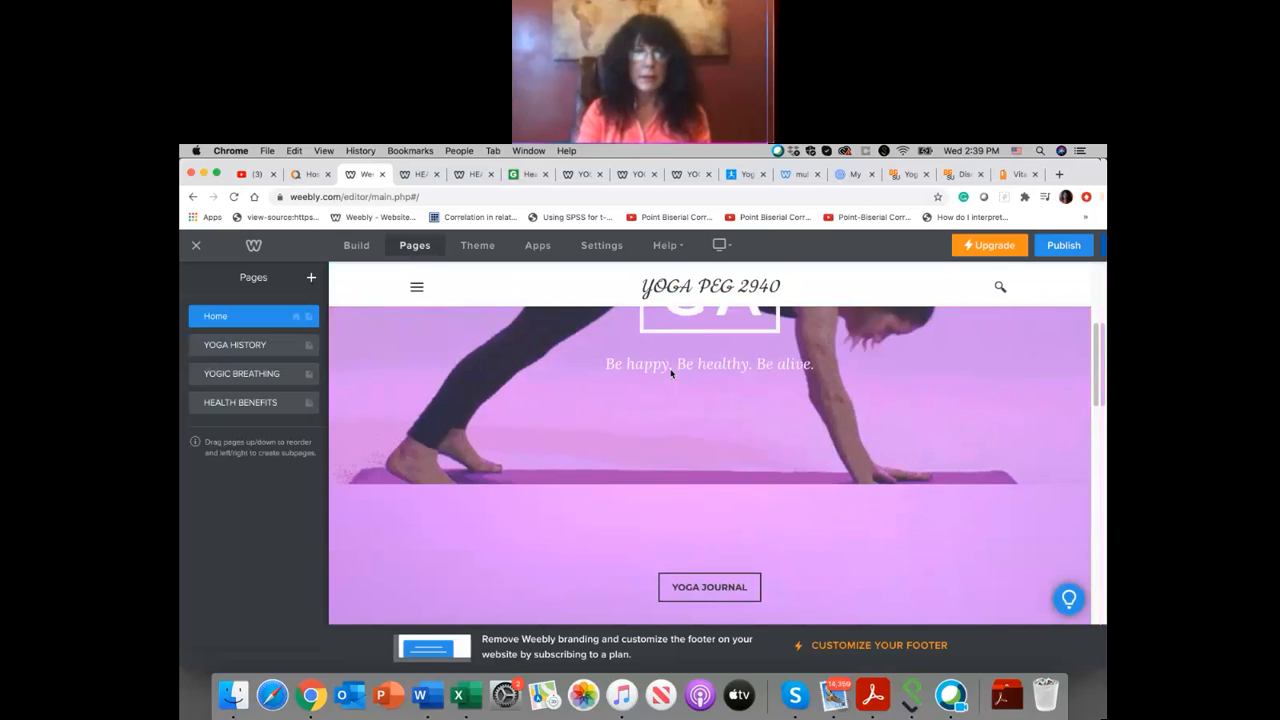
pyautogui.scroll(-10, 670, 374)
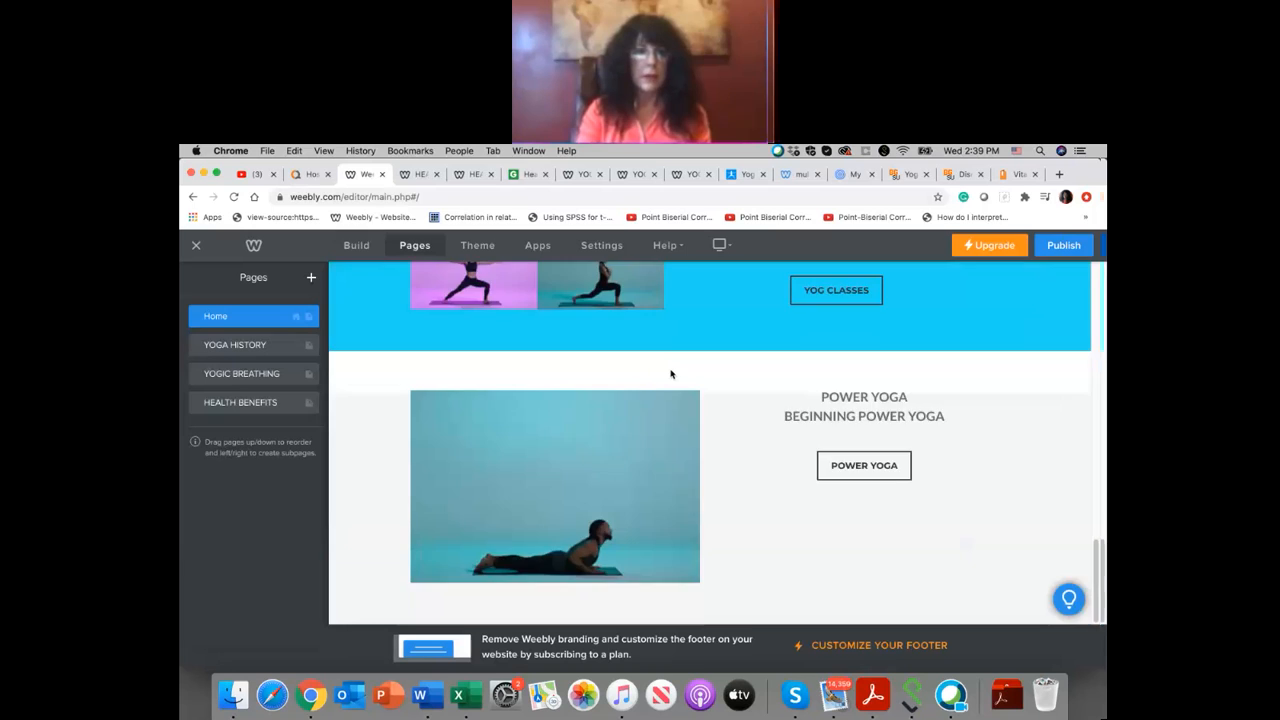
pyautogui.scroll(5, 670, 374)
# Step: Show the site's navigation on the Home page and browse the available build elements, including Media, Ecommerce and More
pyautogui.click(363, 254)
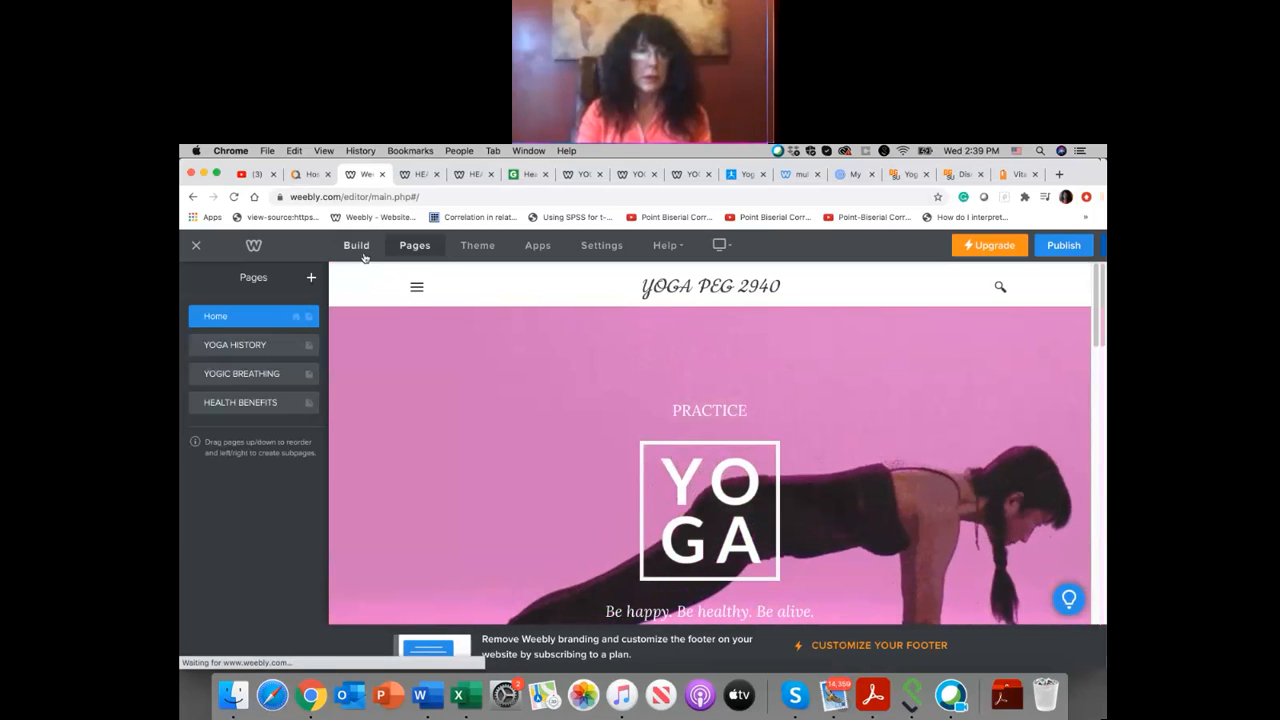
pyautogui.click(417, 286)
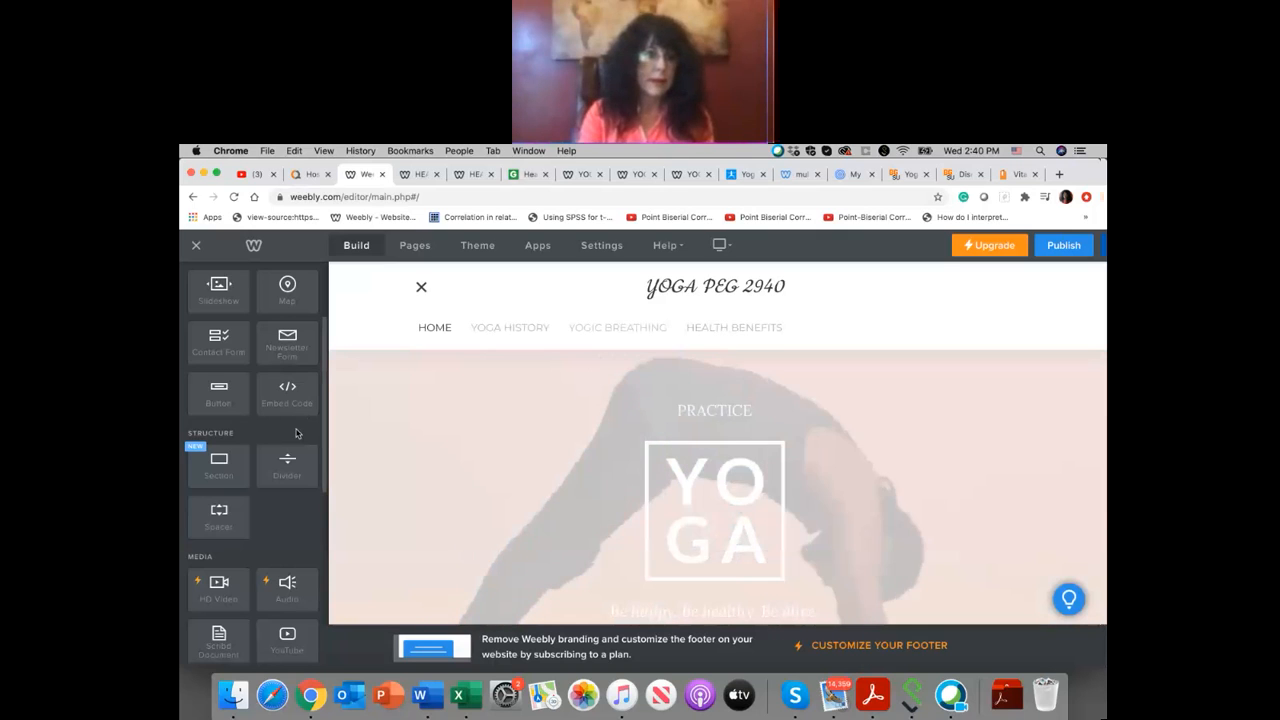
pyautogui.scroll(-1, 295, 432)
pyautogui.scroll(-10, 295, 432)
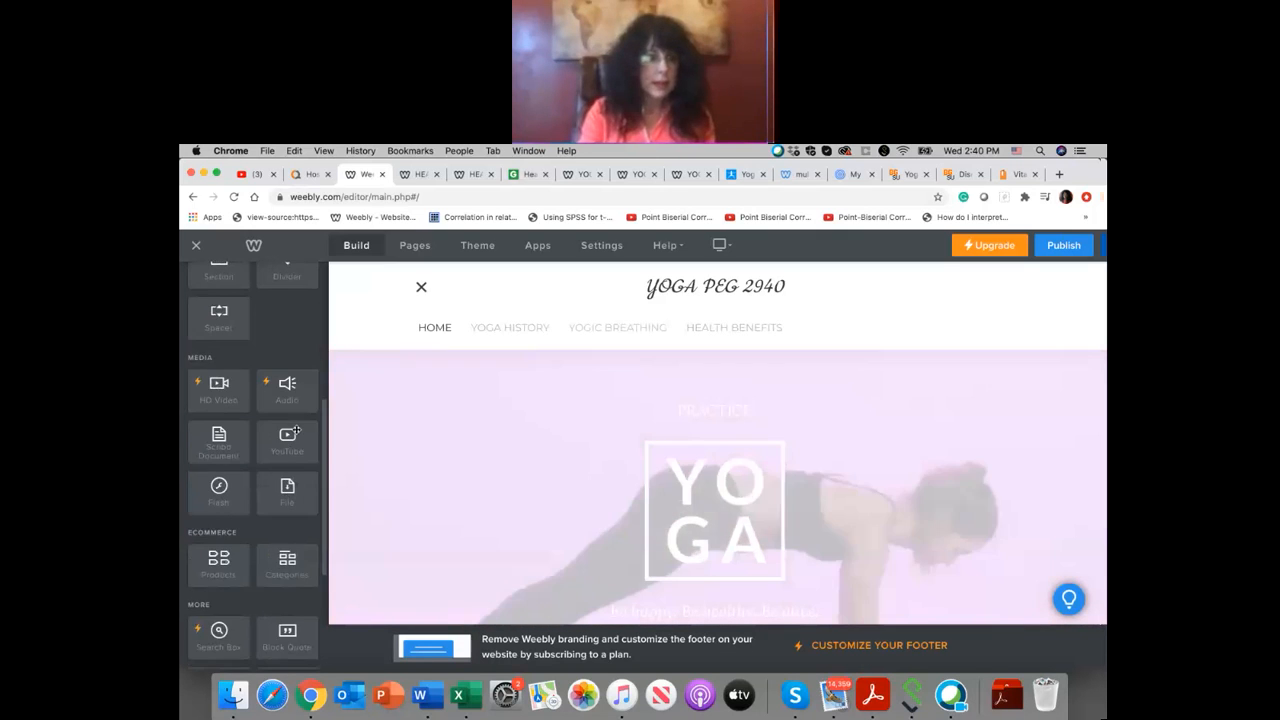
pyautogui.scroll(-4, 295, 432)
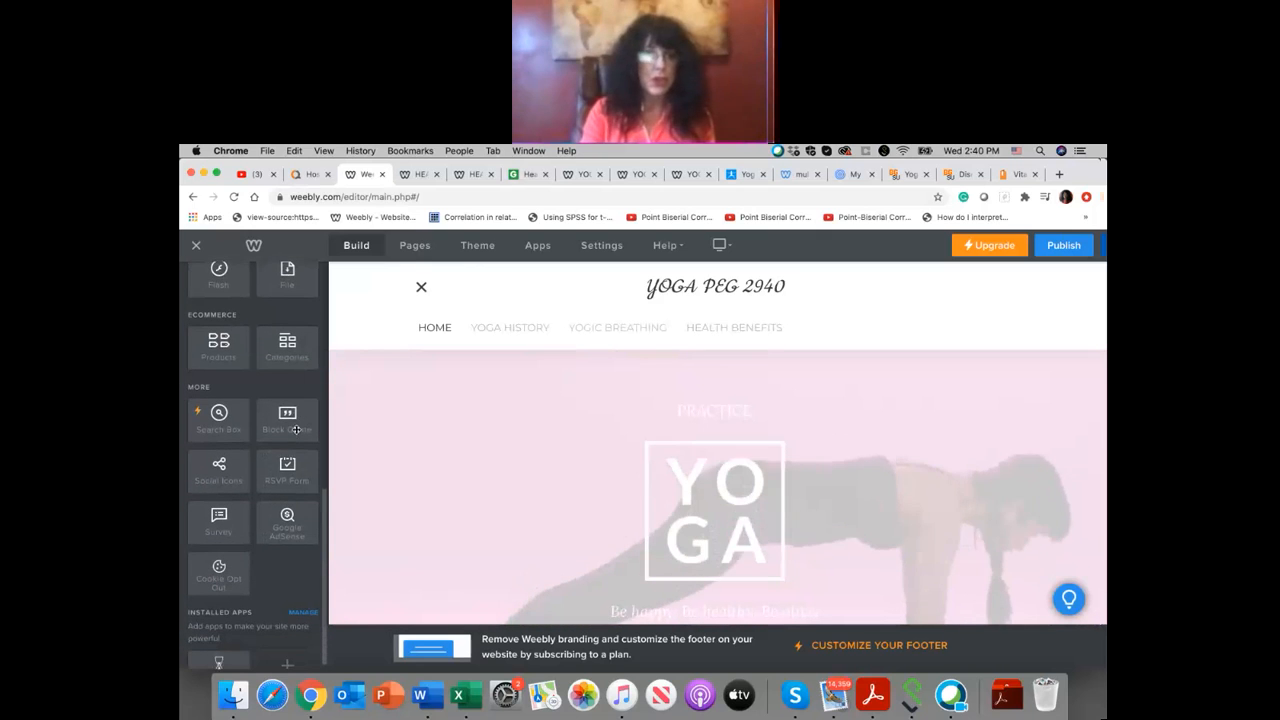
pyautogui.scroll(-1, 295, 432)
# Step: Add a new standard page to the site
pyautogui.click(415, 245)
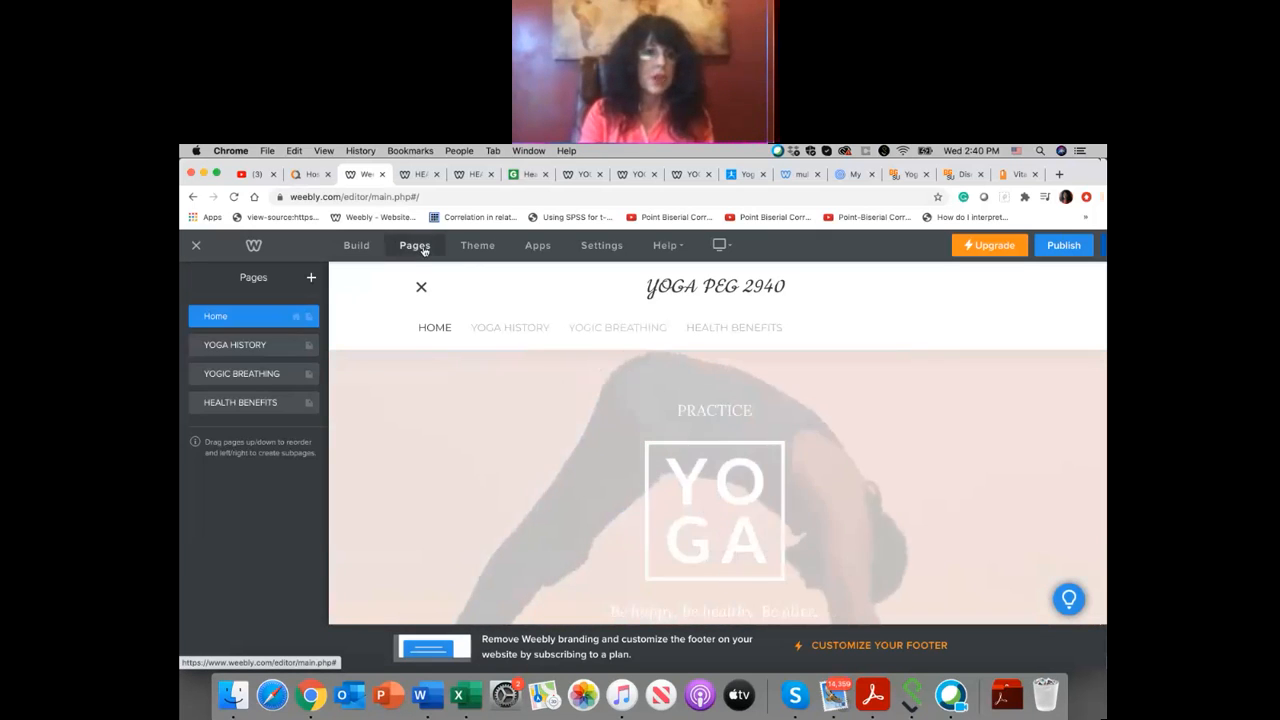
pyautogui.click(311, 277)
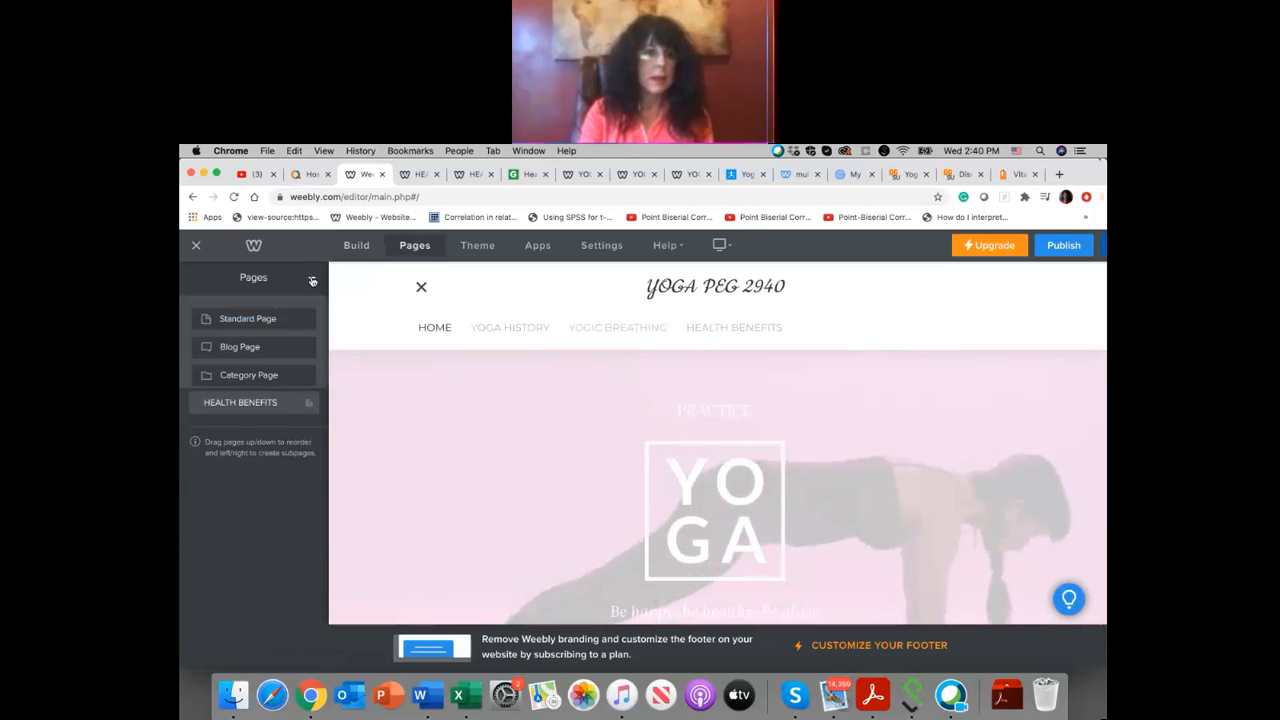
pyautogui.click(257, 320)
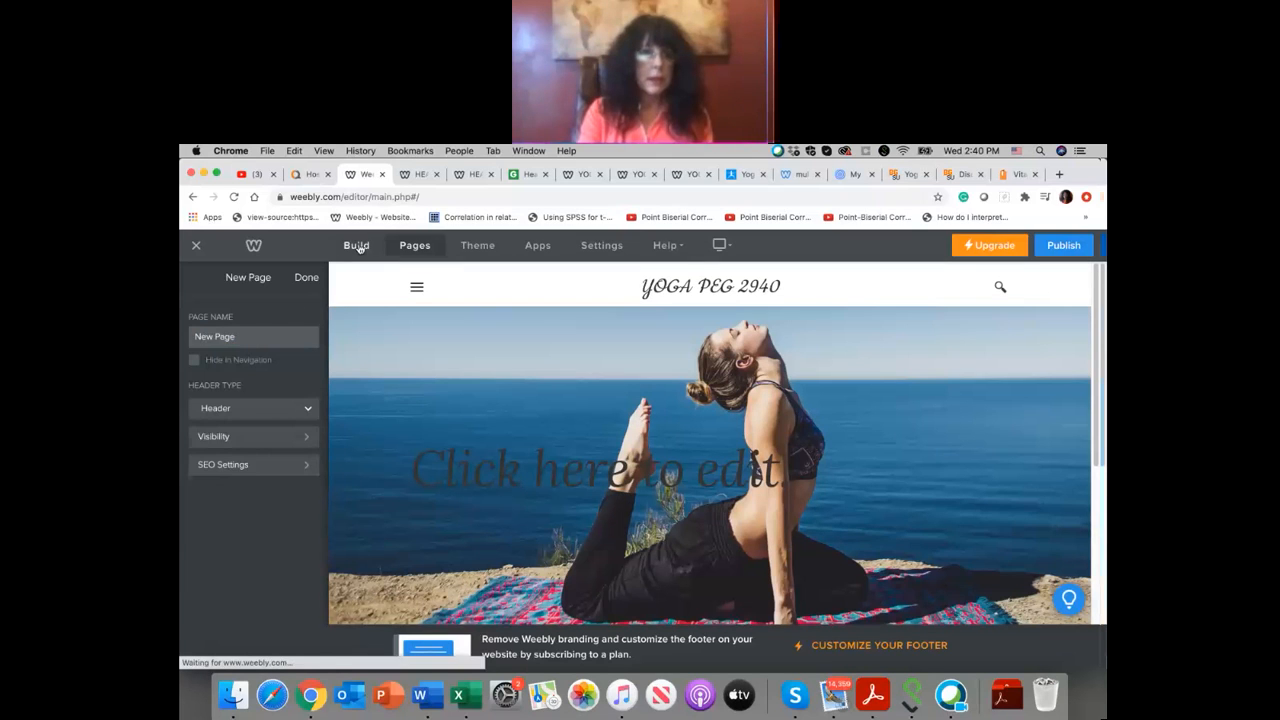
# Step: Return to building, show the site's navigation on the new page and go back to the Home page
pyautogui.click(358, 246)
pyautogui.click(416, 290)
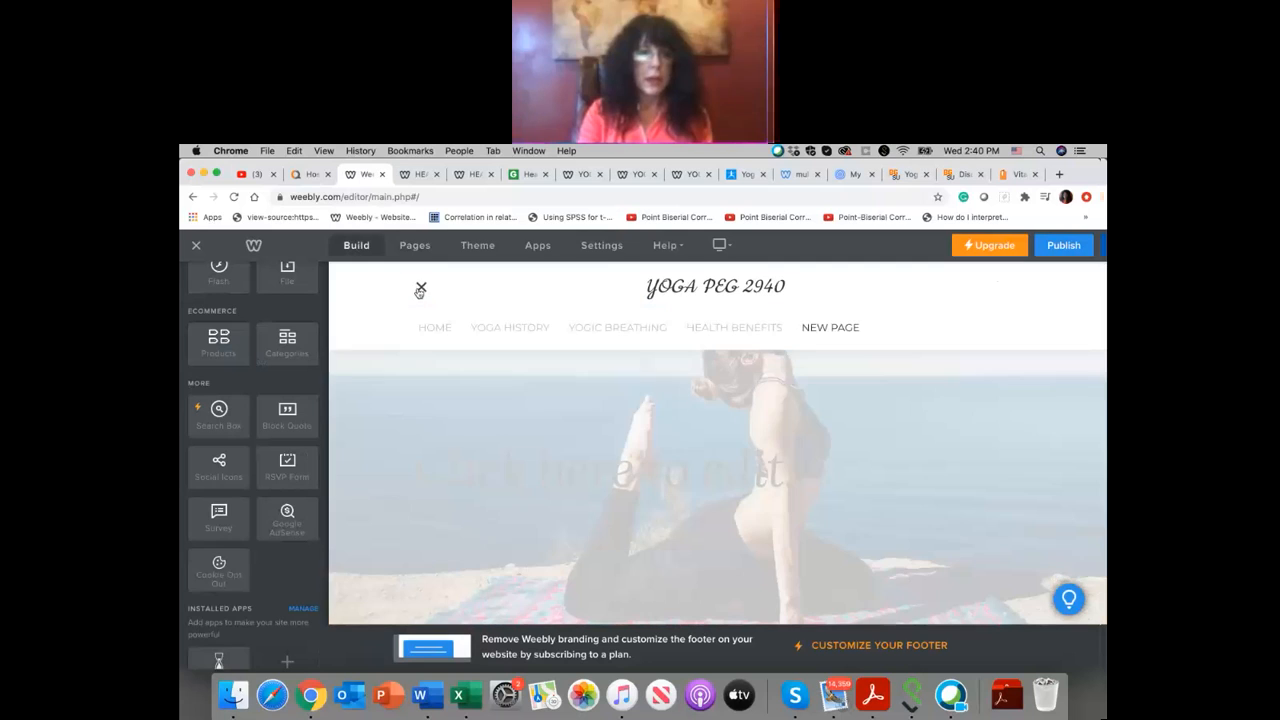
pyautogui.click(437, 328)
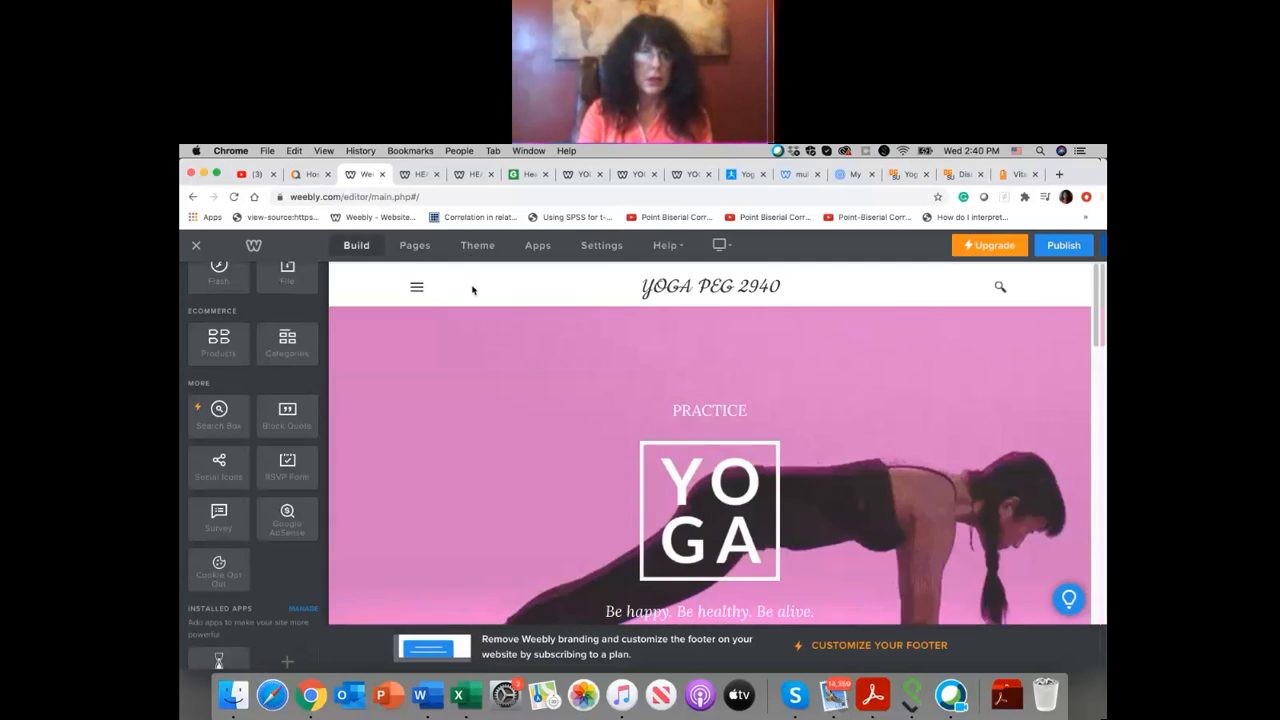
# Step: Name the new page Survey and finish its setup
pyautogui.click(420, 249)
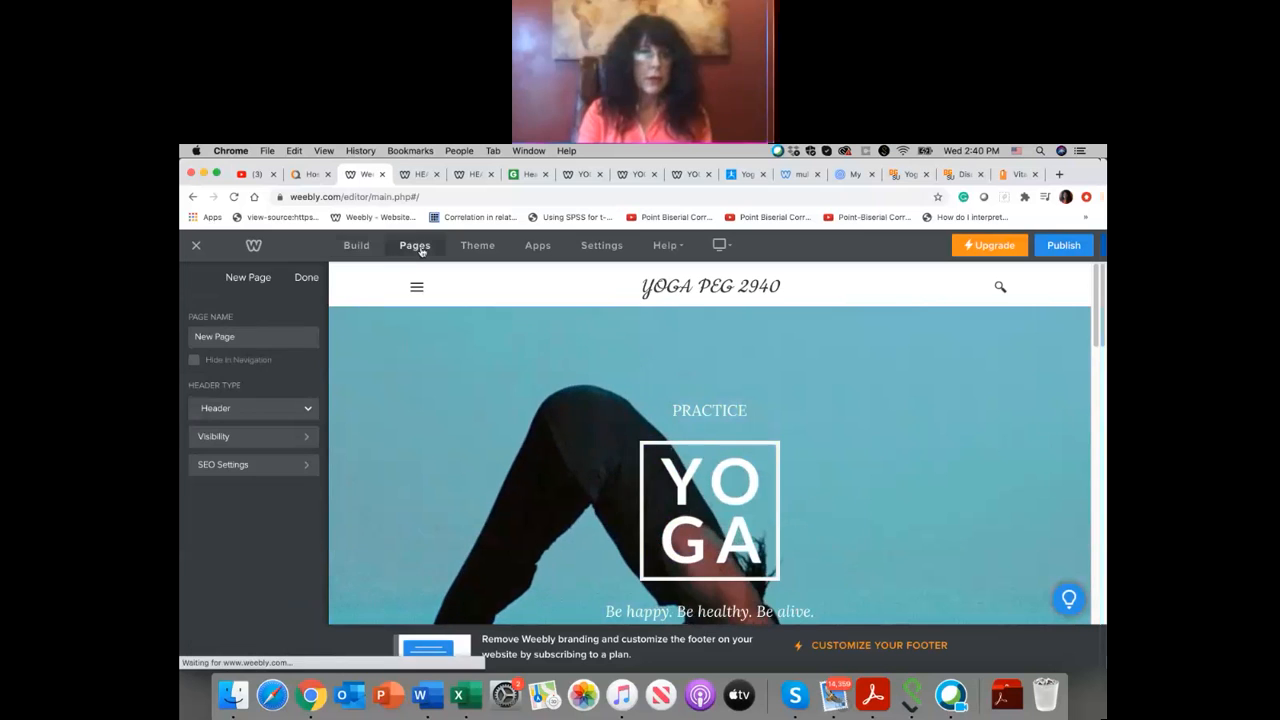
pyautogui.moveTo(237, 335); pyautogui.dragTo(182, 333)
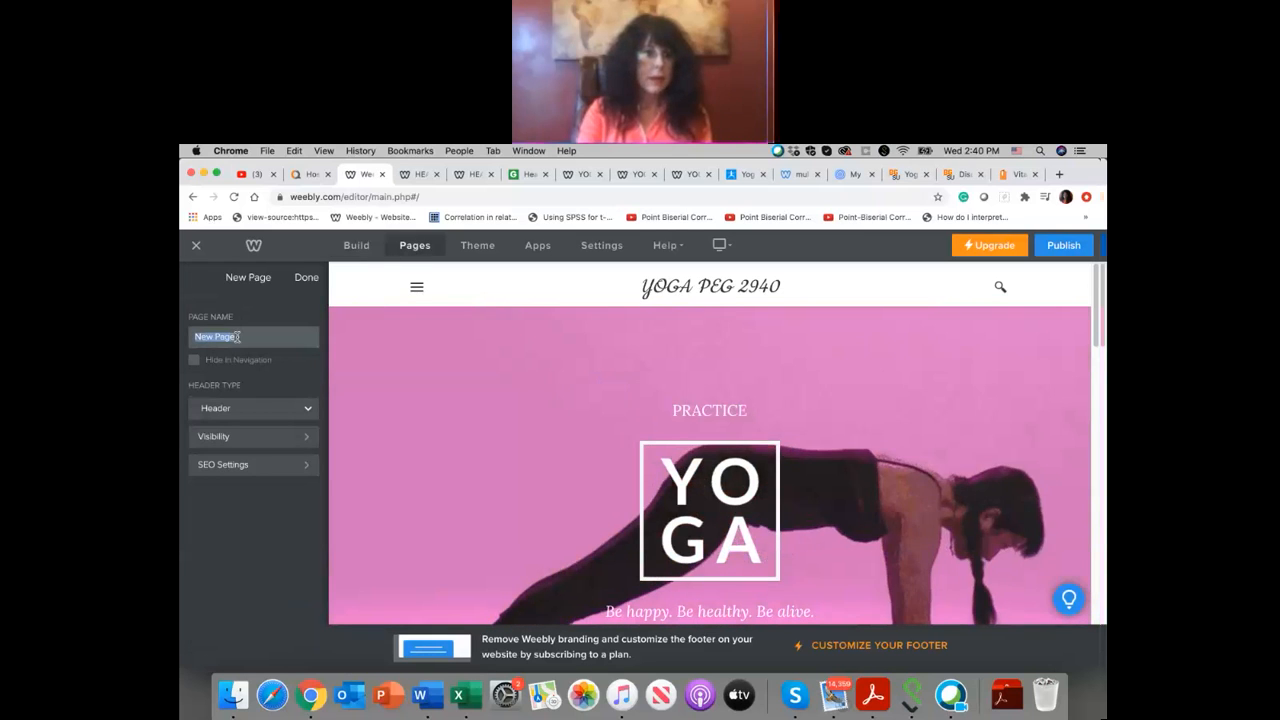
pyautogui.write('su')
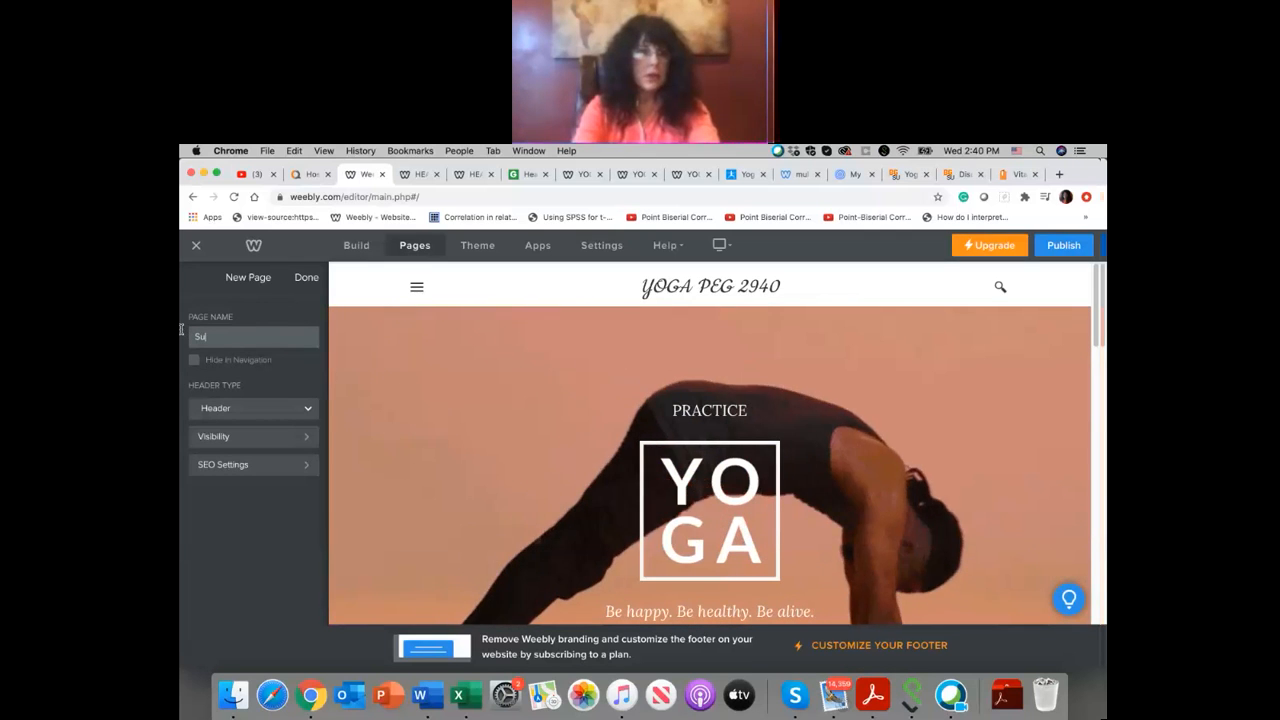
pyautogui.write('rvey')
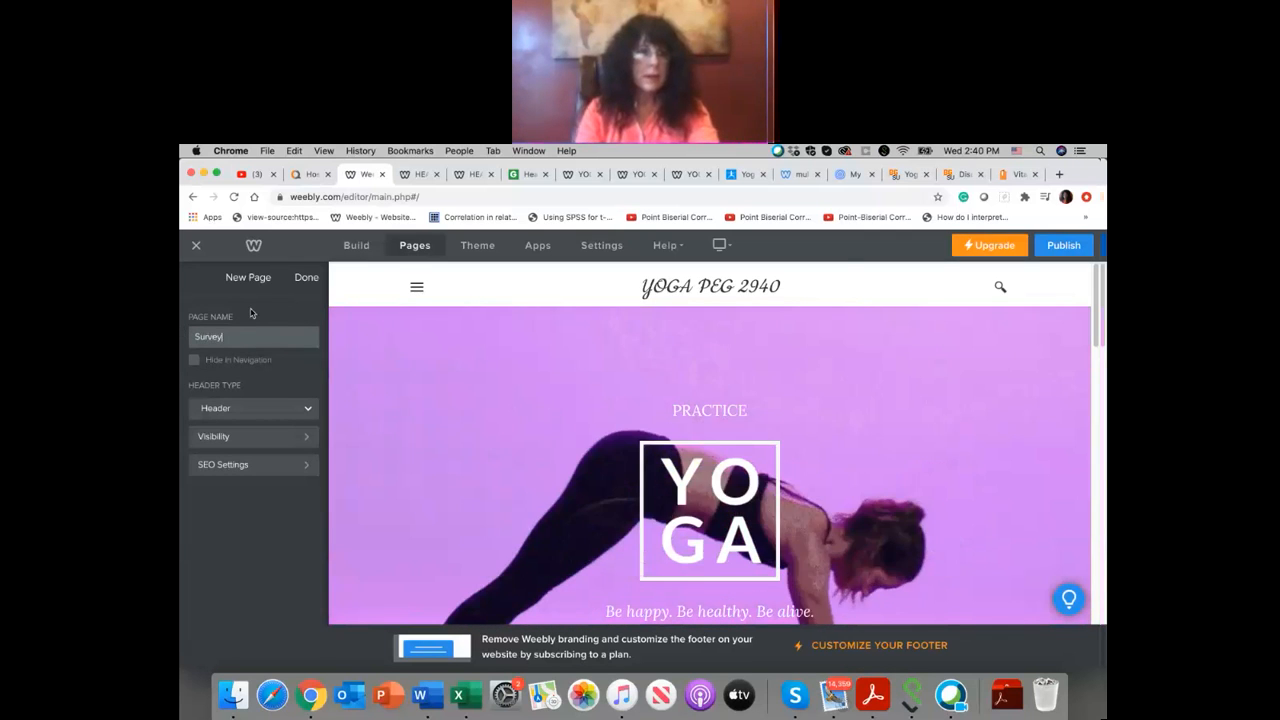
pyautogui.click(303, 285)
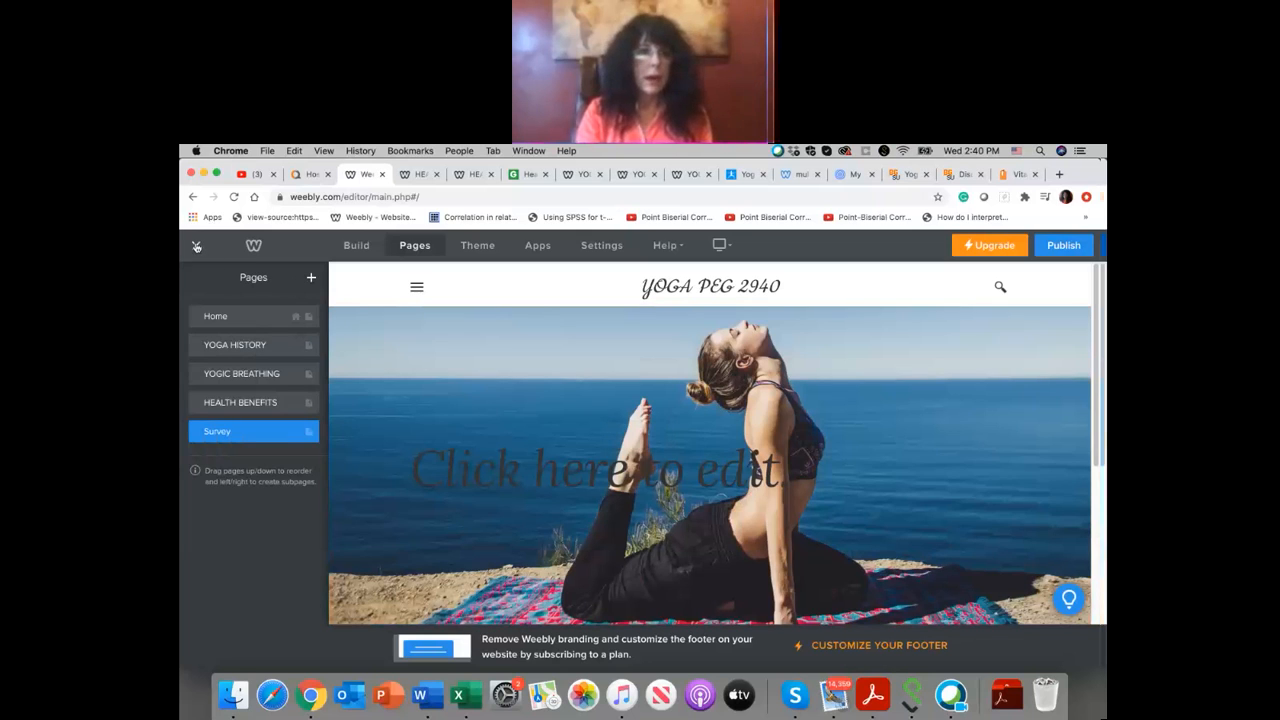
# Step: Return to building and open the Survey page from the site's navigation
pyautogui.click(364, 249)
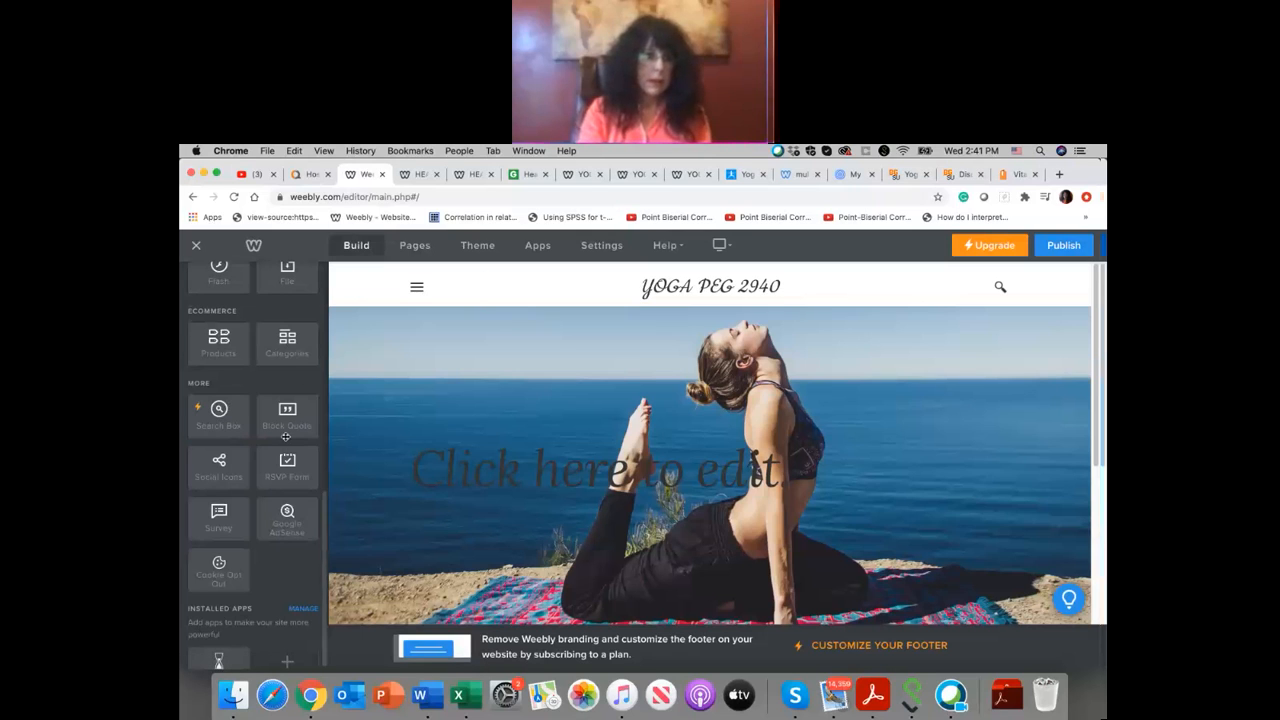
pyautogui.scroll(7, 285, 437)
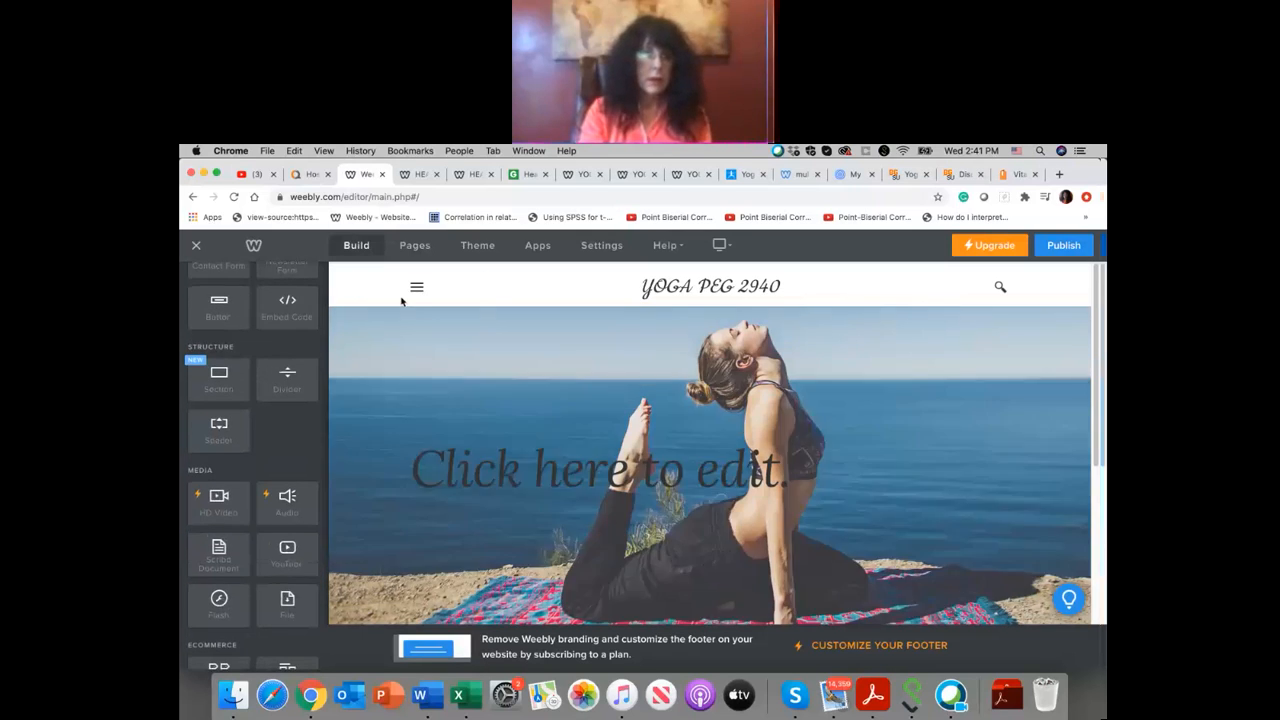
pyautogui.click(416, 288)
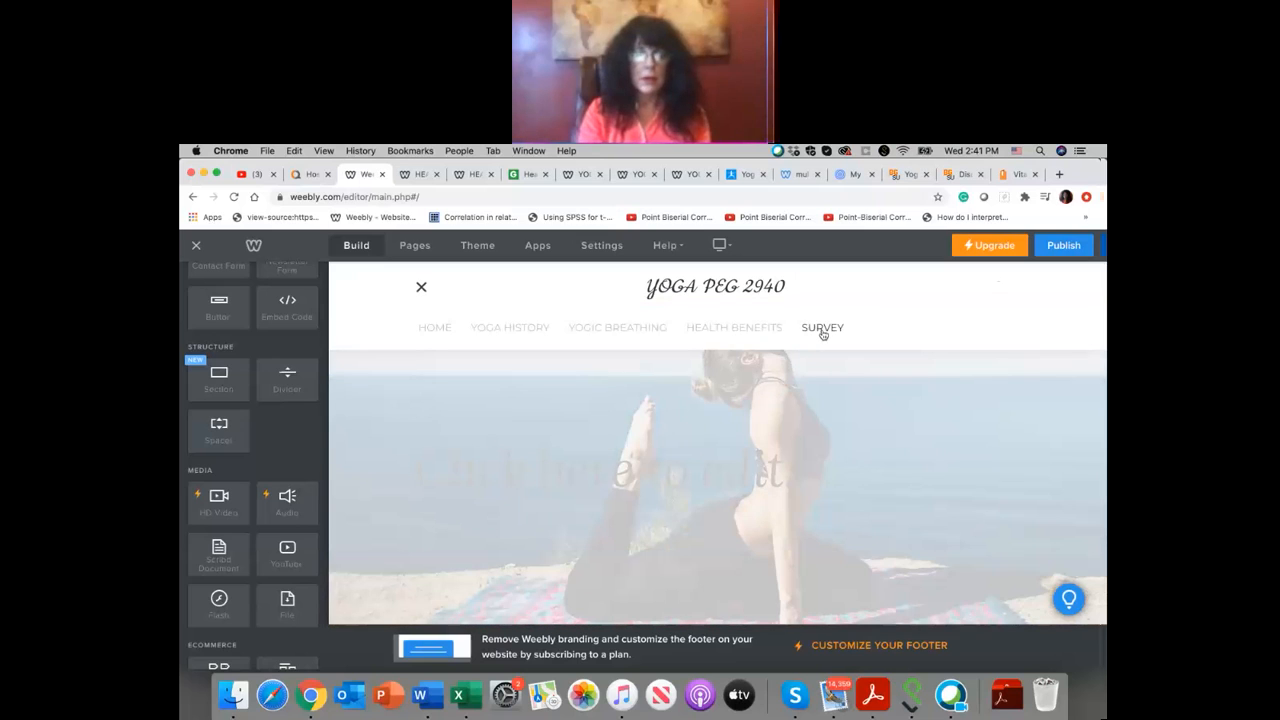
pyautogui.click(822, 330)
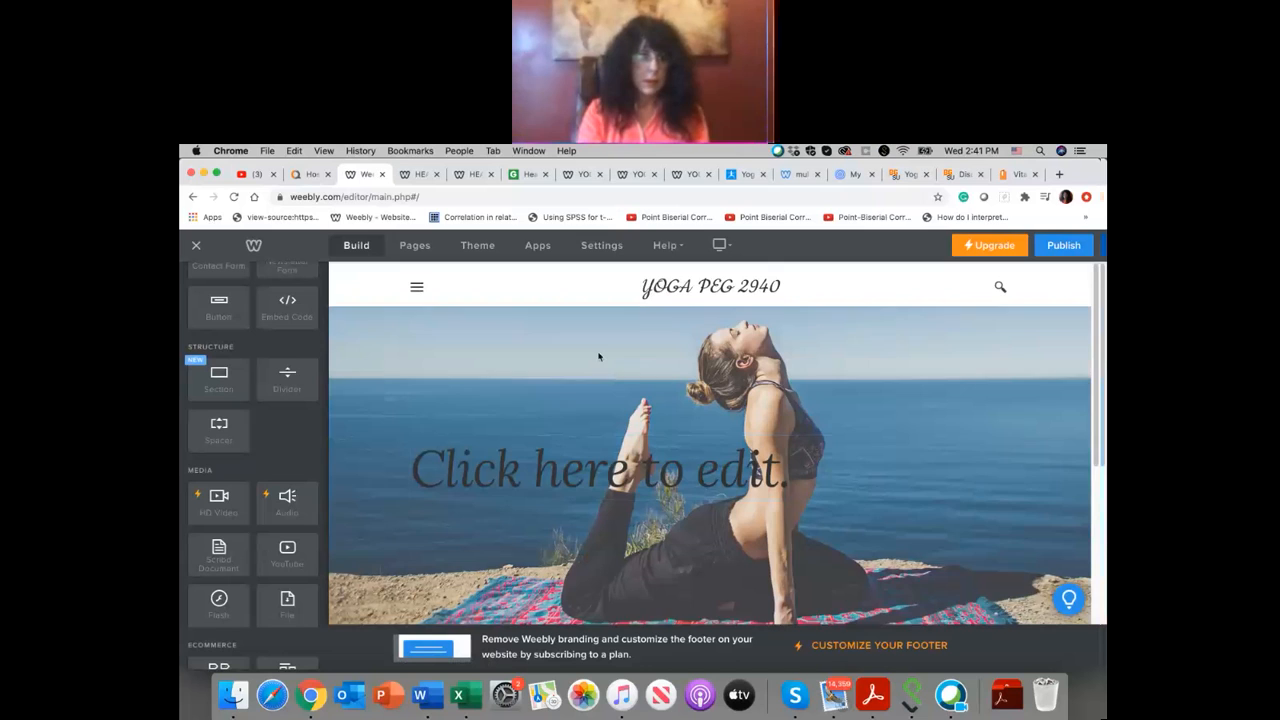
# Step: Start replacing the Survey page's header layout, deleting the banner image and title in that section
pyautogui.scroll(-5, 599, 356)
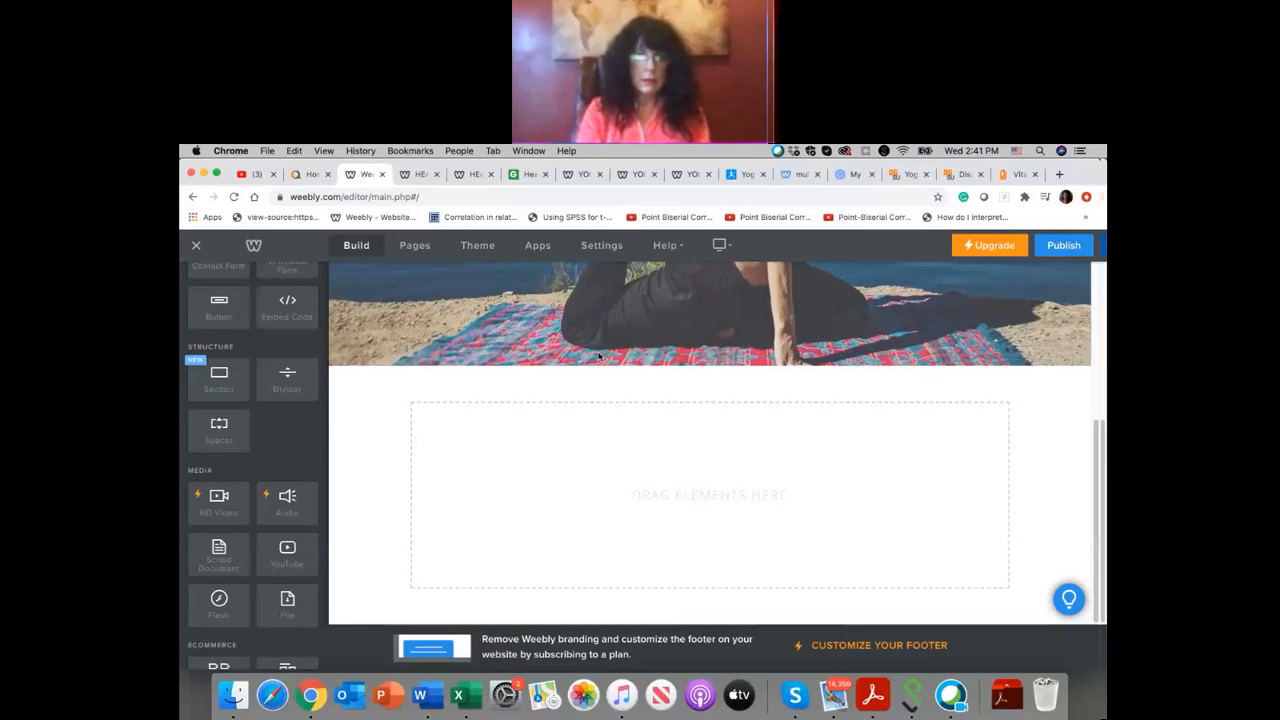
pyautogui.scroll(5, 684, 420)
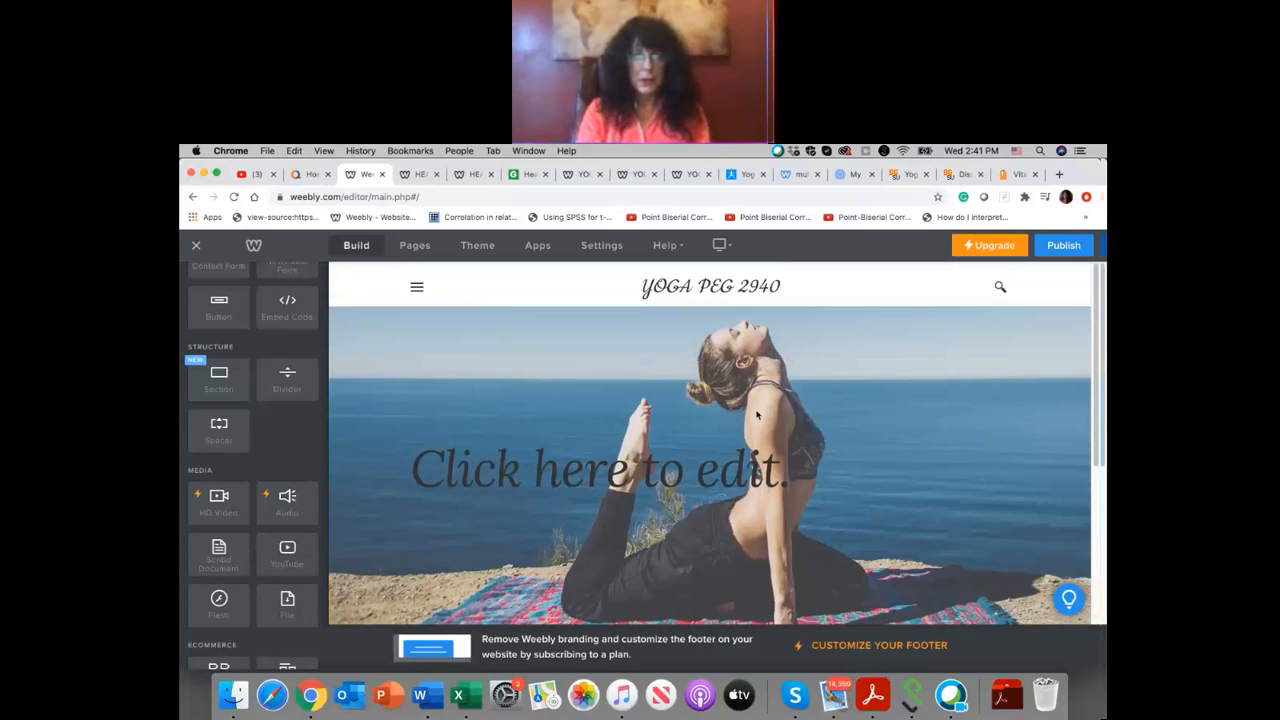
pyautogui.scroll(-3, 756, 416)
pyautogui.scroll(3, 756, 416)
pyautogui.scroll(-2, 756, 415)
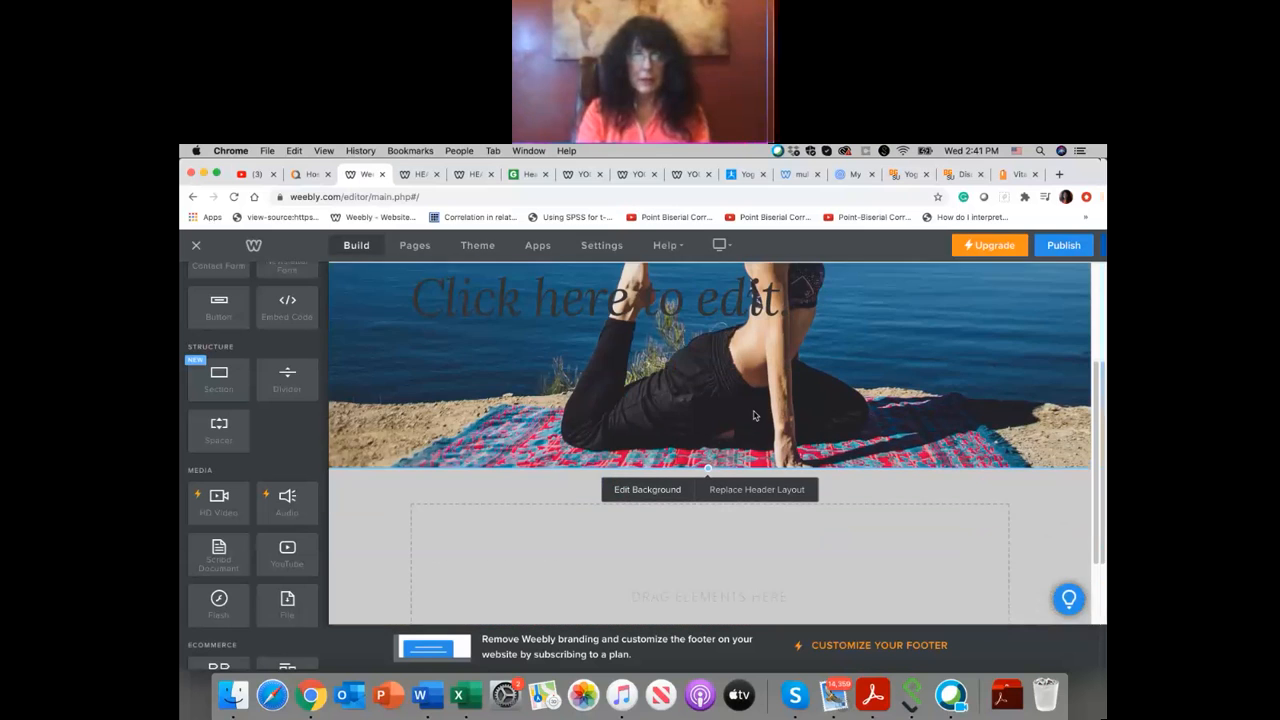
pyautogui.click(746, 491)
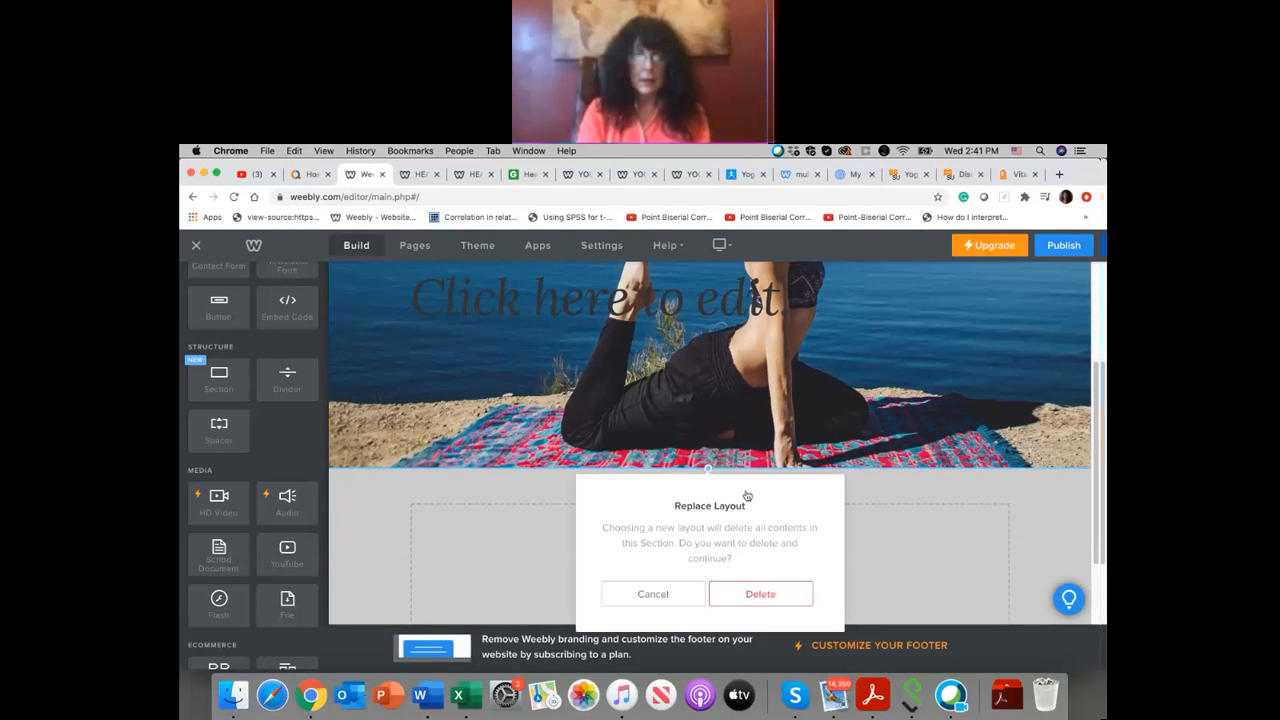
pyautogui.click(761, 594)
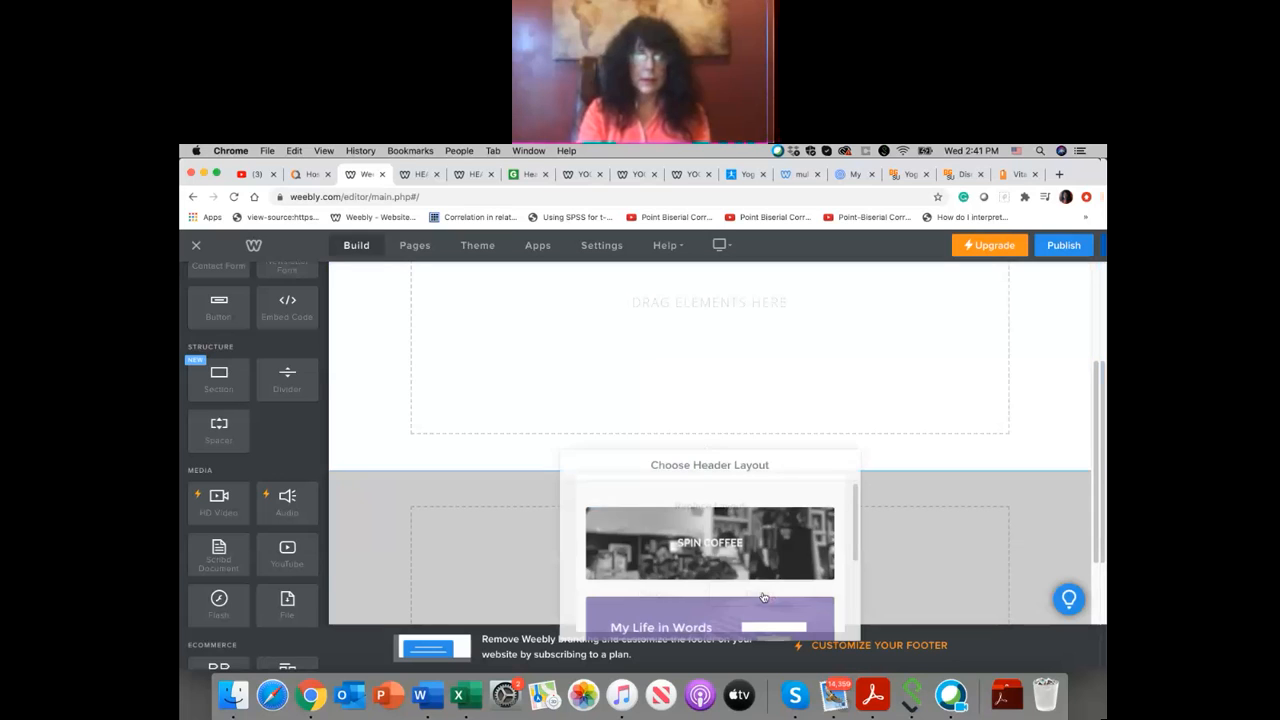
pyautogui.scroll(3, 716, 369)
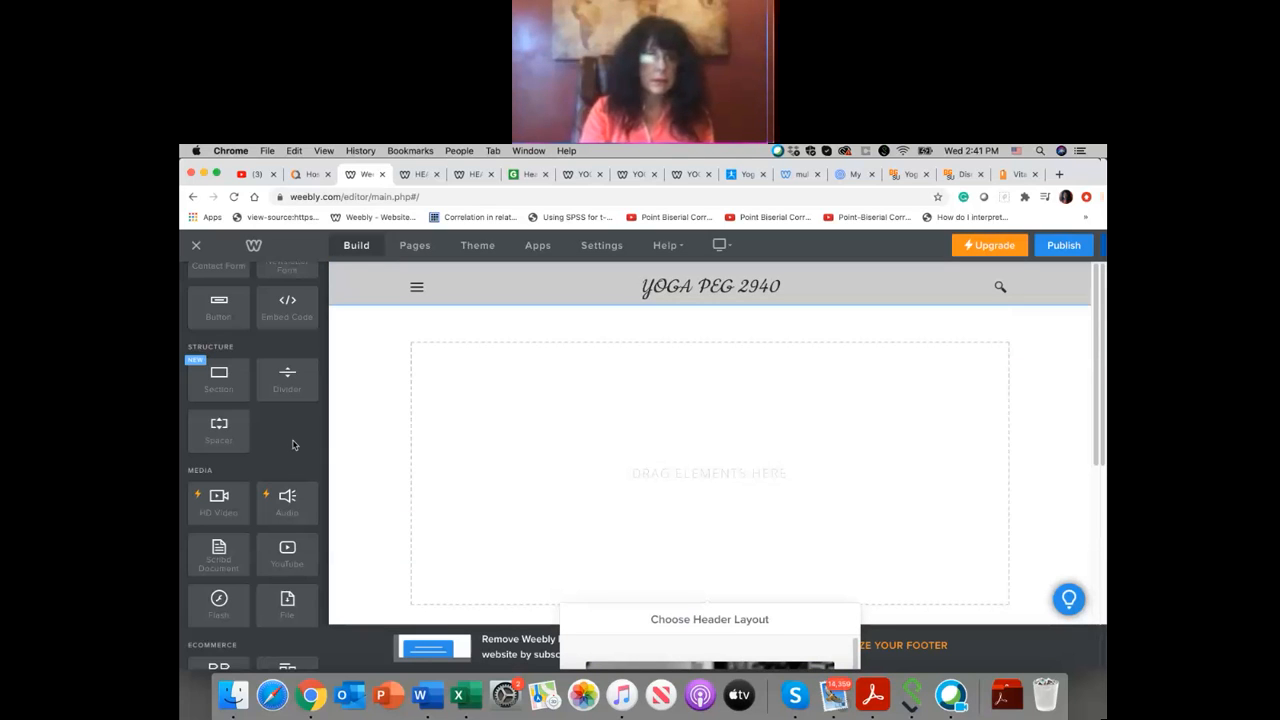
# Step: Place a Survey element in the empty content area of the Survey page
pyautogui.scroll(5, 293, 444)
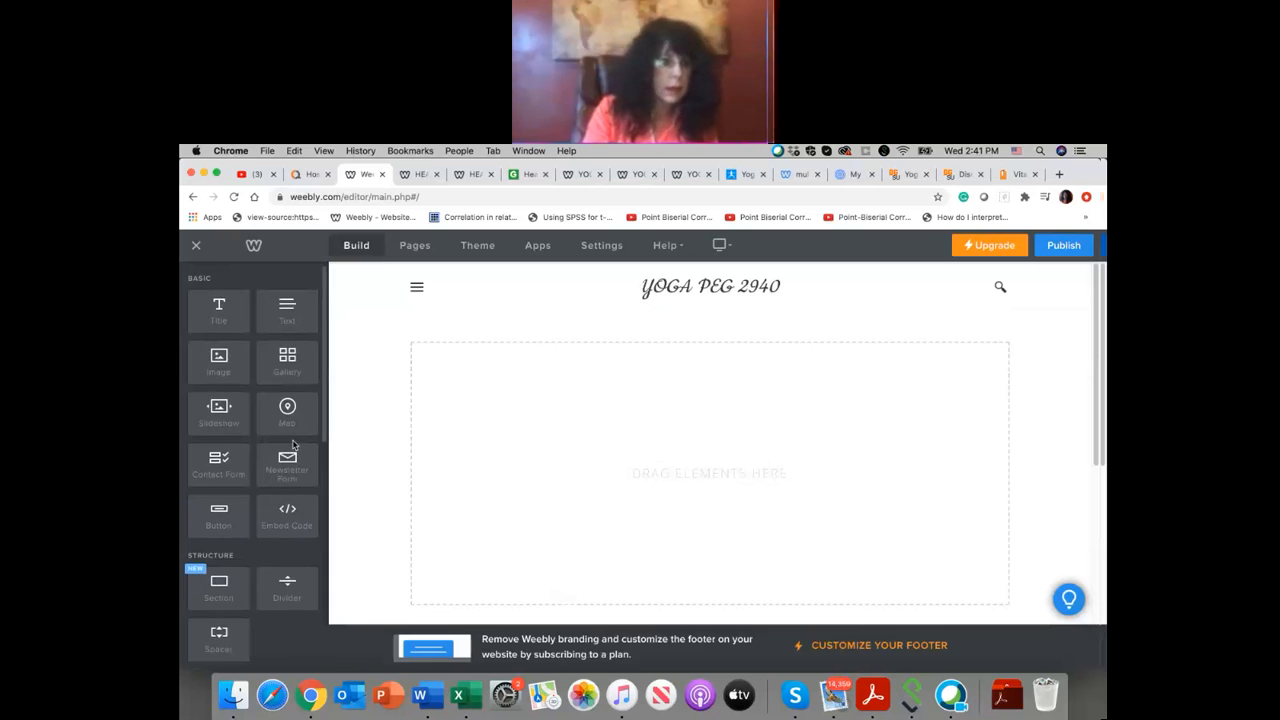
pyautogui.scroll(-5, 293, 444)
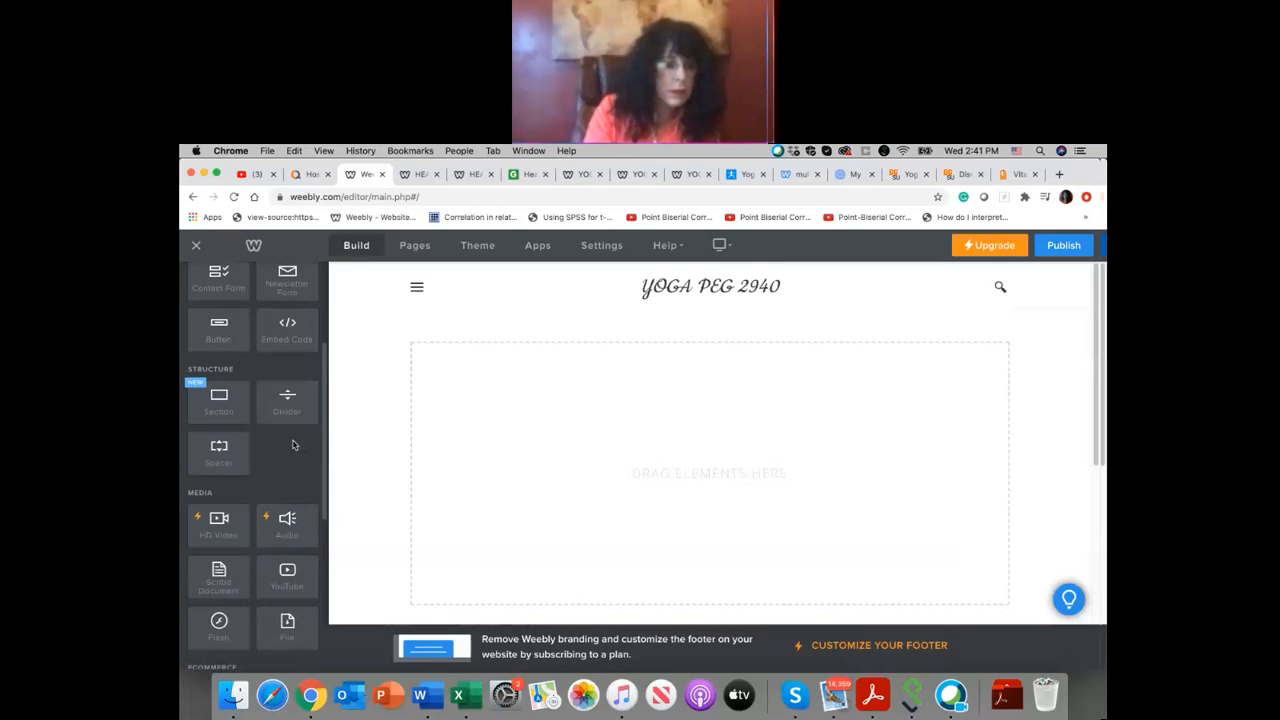
pyautogui.scroll(-3, 291, 440)
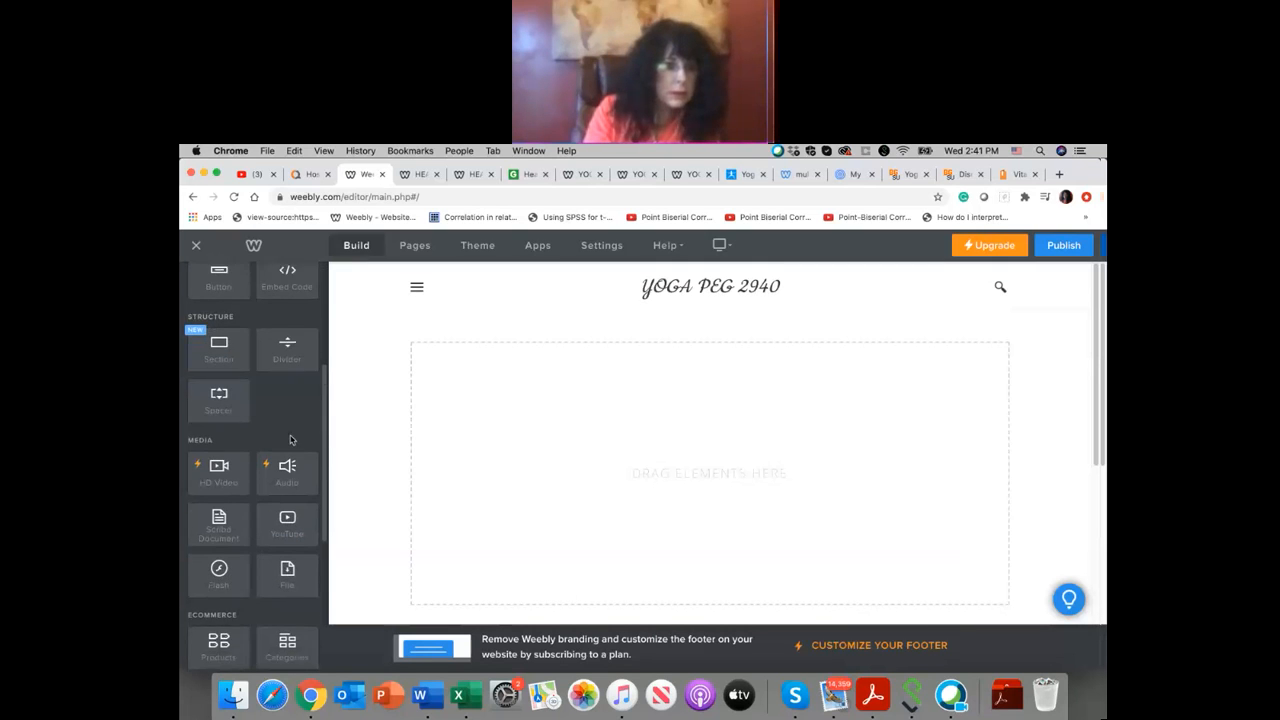
pyautogui.scroll(-3, 289, 434)
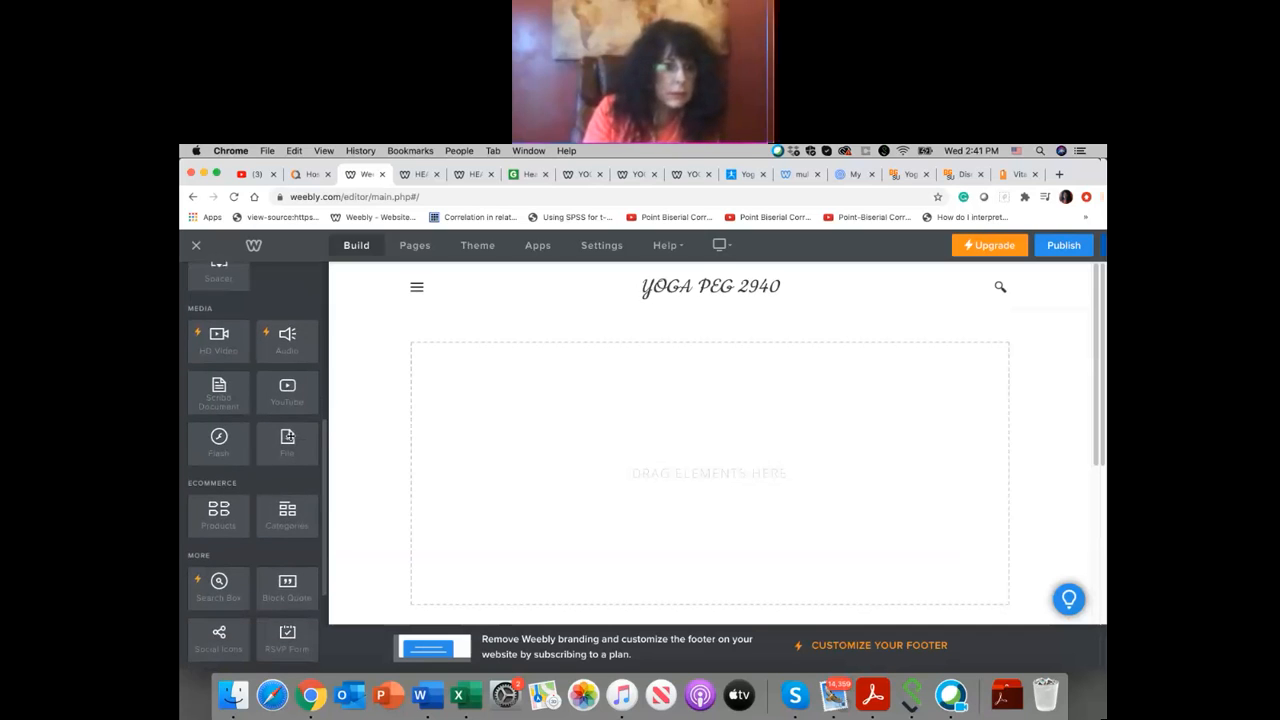
pyautogui.scroll(-1, 290, 436)
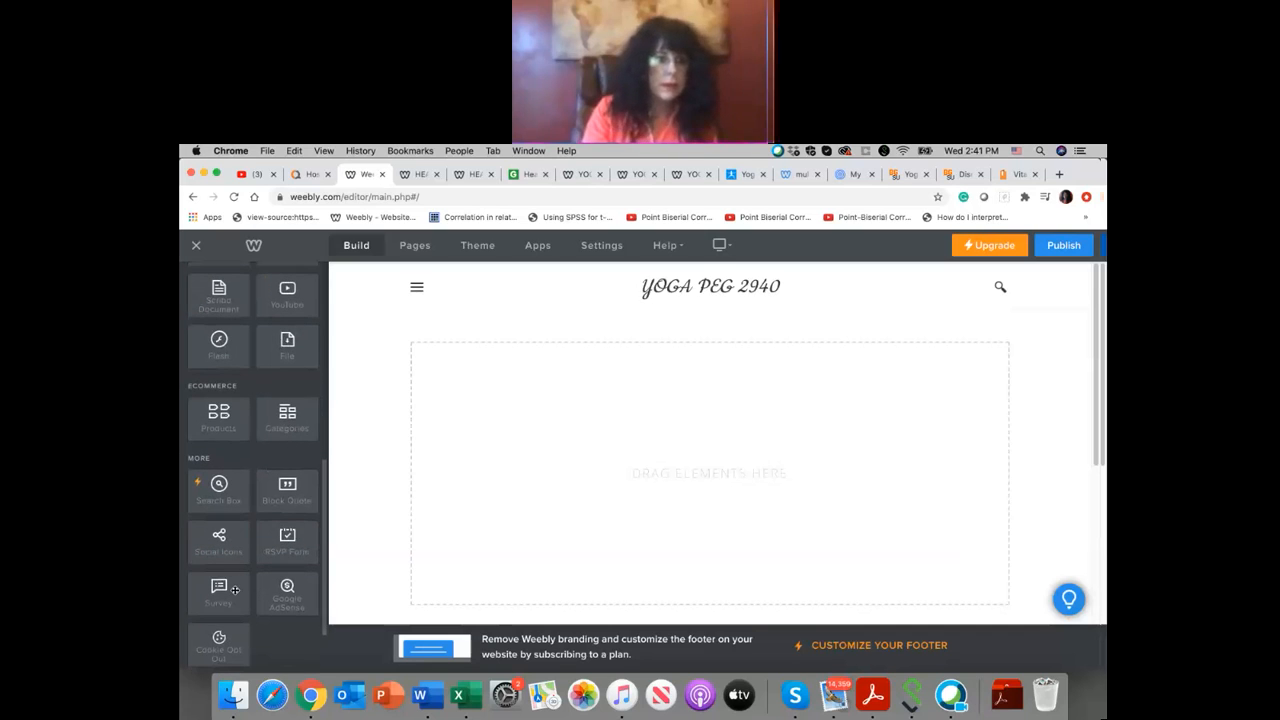
pyautogui.moveTo(235, 594); pyautogui.dragTo(620, 469)
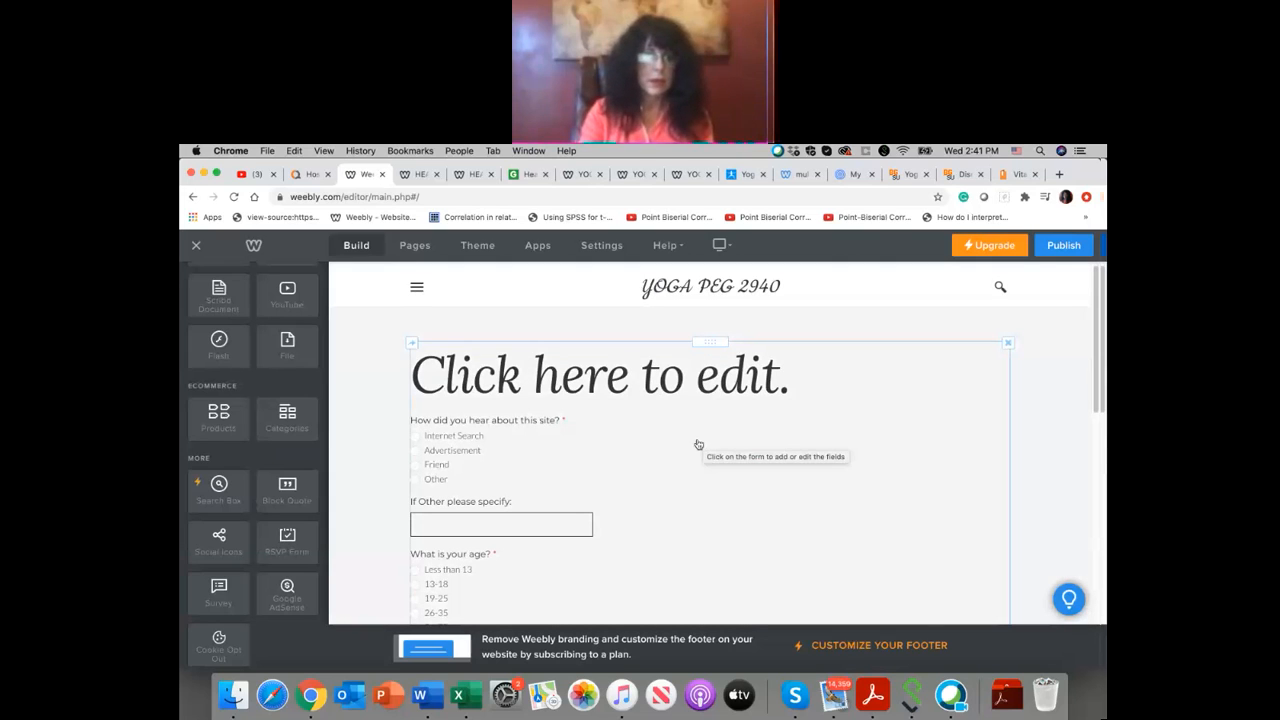
# Step: Open the survey form for editing and examine its questions and the settings of the "How did you hear about this site?" field
pyautogui.click(553, 385)
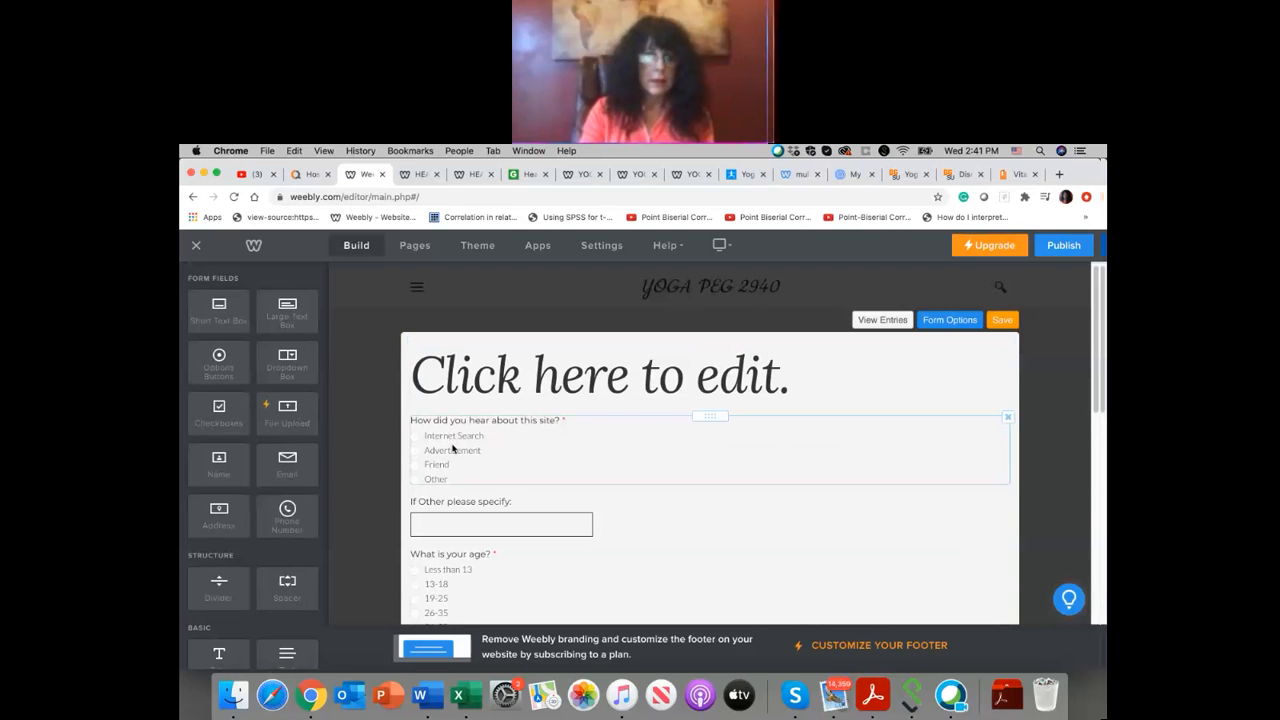
pyautogui.scroll(-10, 452, 448)
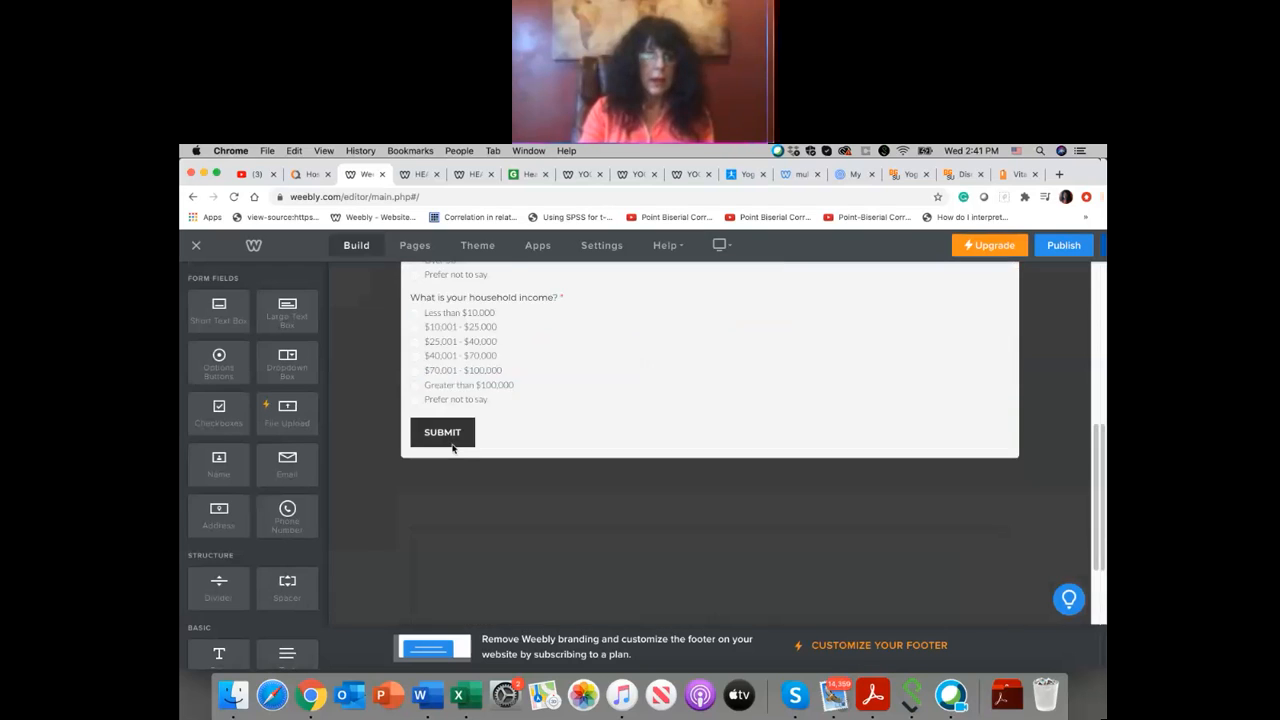
pyautogui.scroll(10, 452, 448)
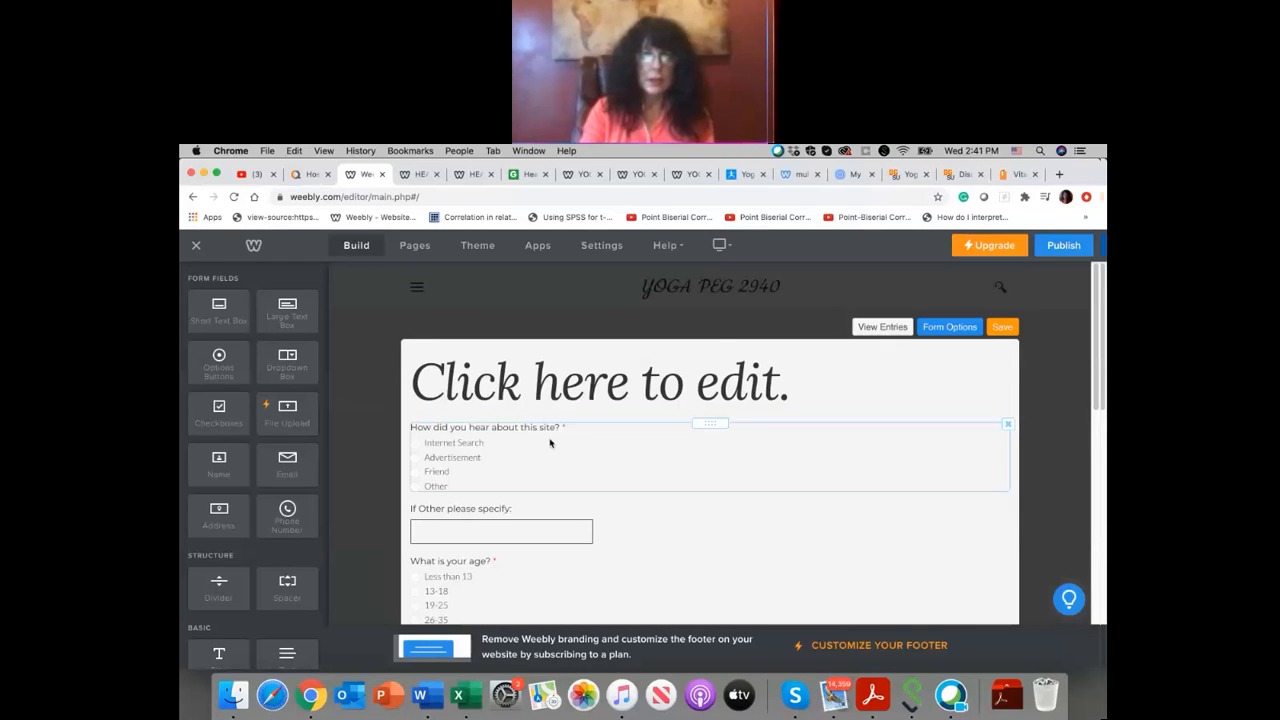
pyautogui.click(449, 449)
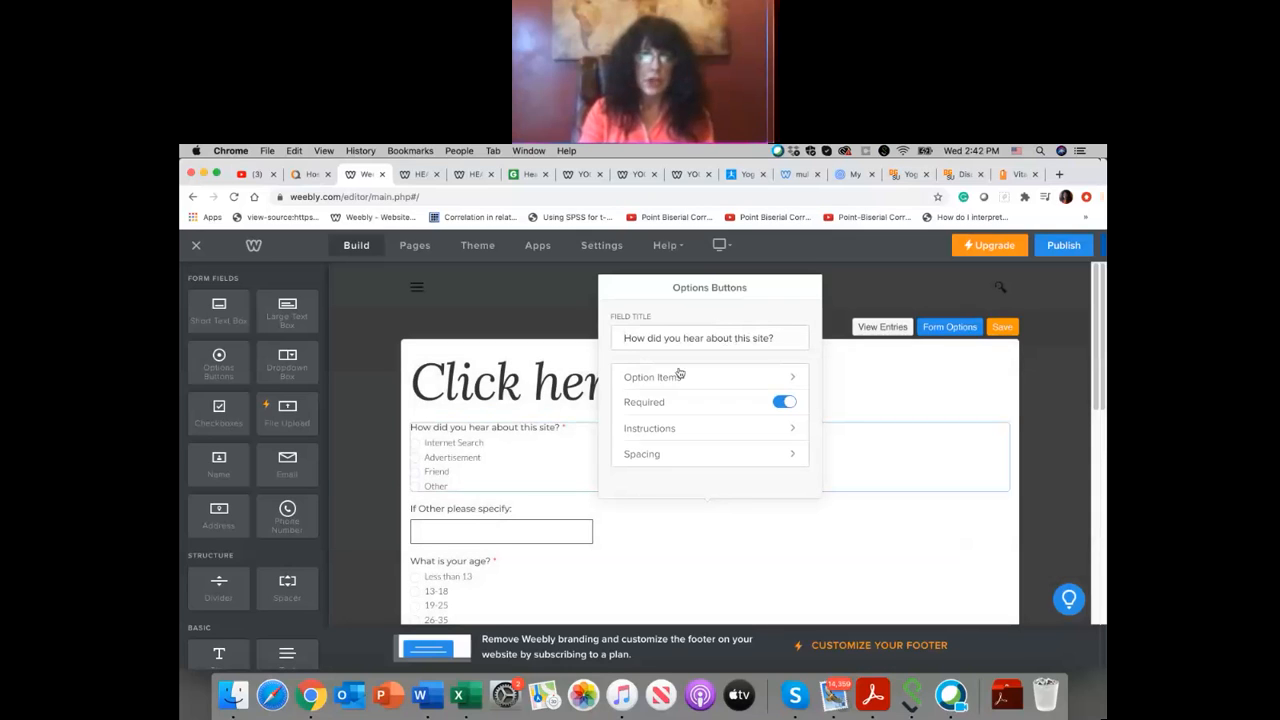
pyautogui.click(548, 323)
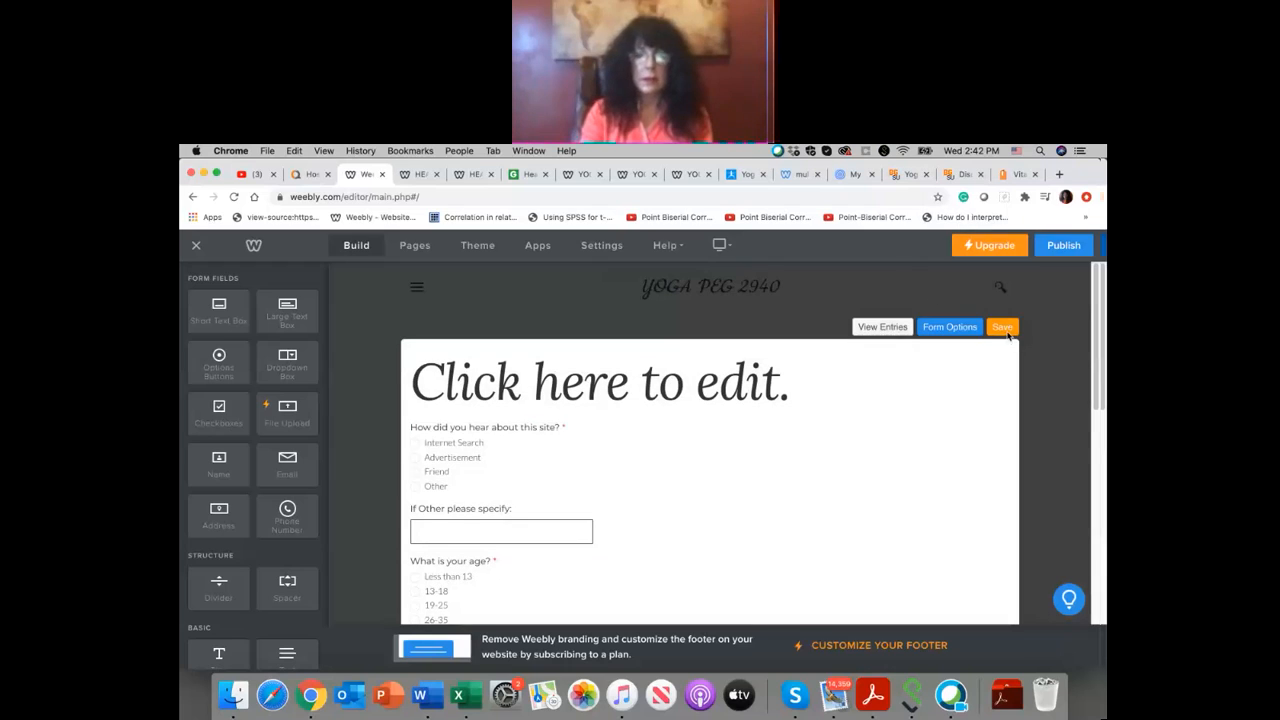
# Step: Delete the Survey page from the site
pyautogui.click(414, 245)
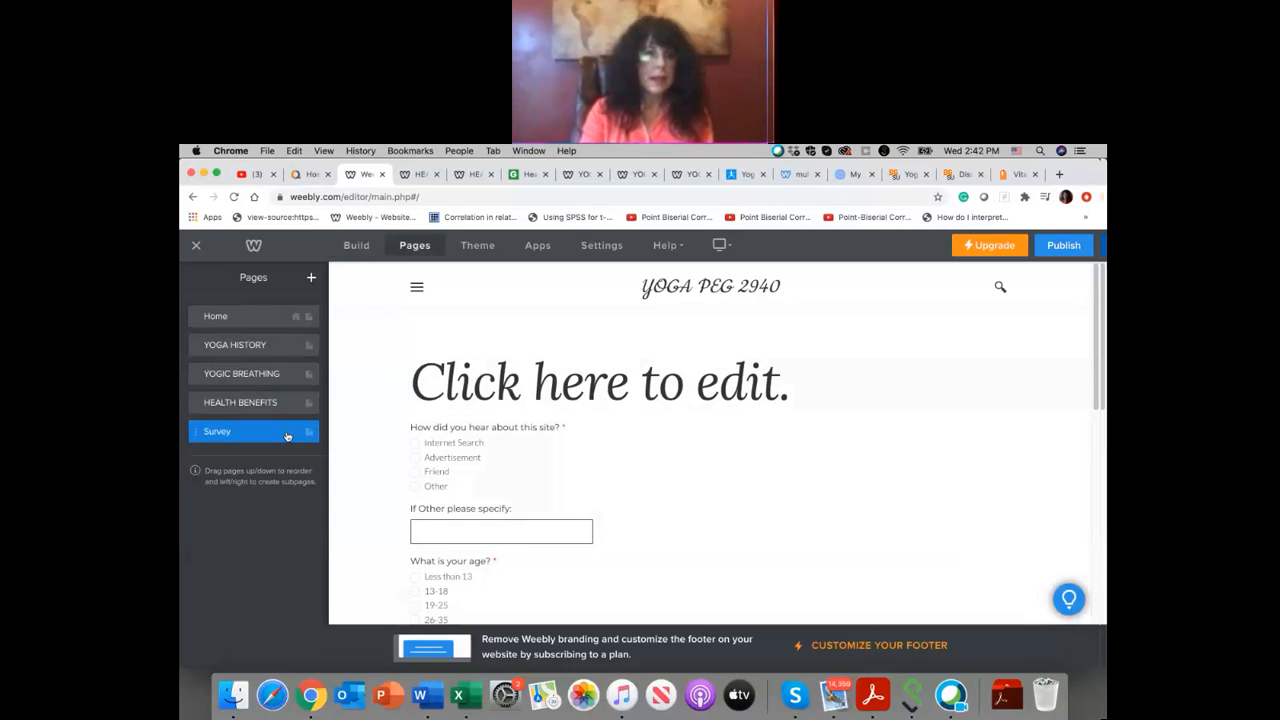
pyautogui.click(297, 434)
pyautogui.click(275, 521)
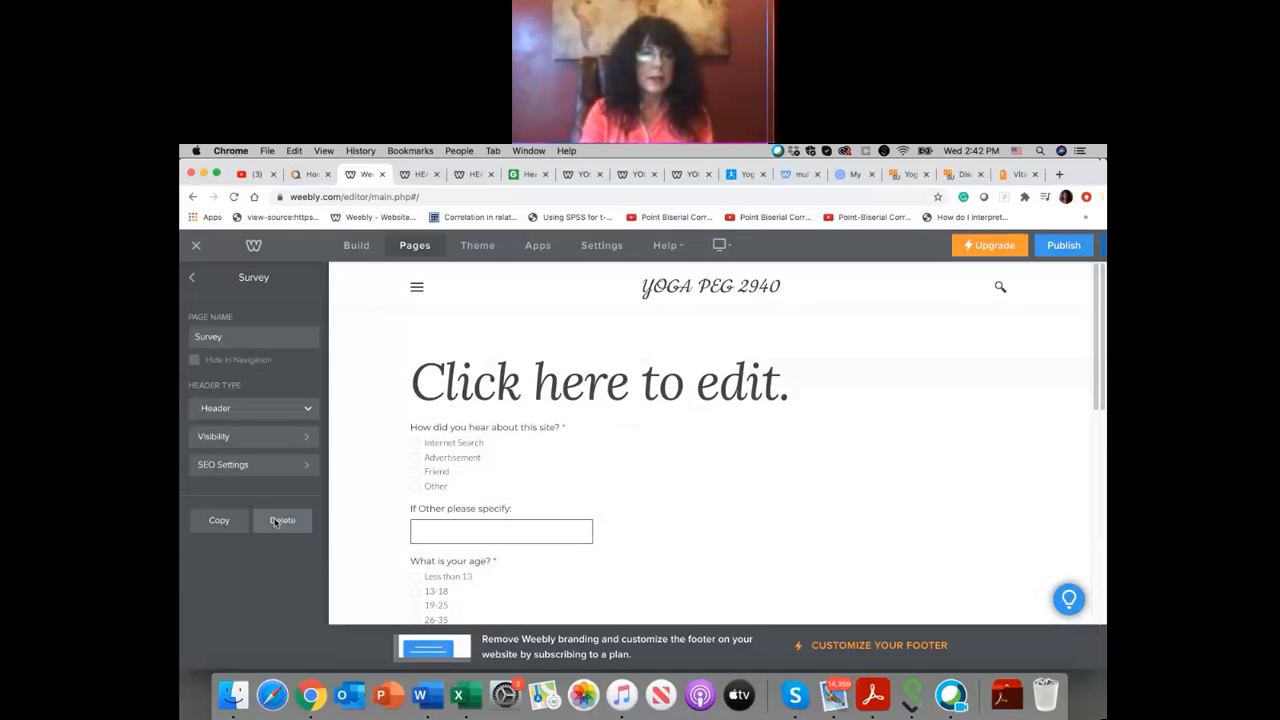
pyautogui.click(683, 471)
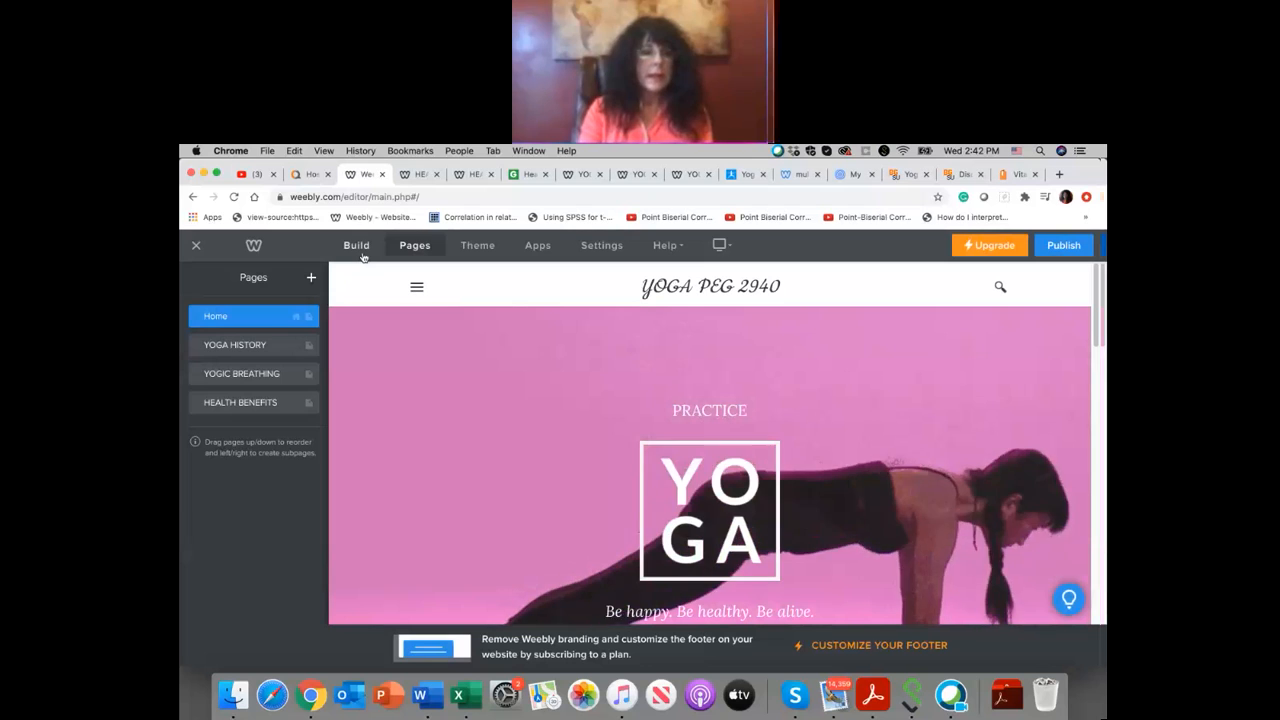
pyautogui.click(360, 250)
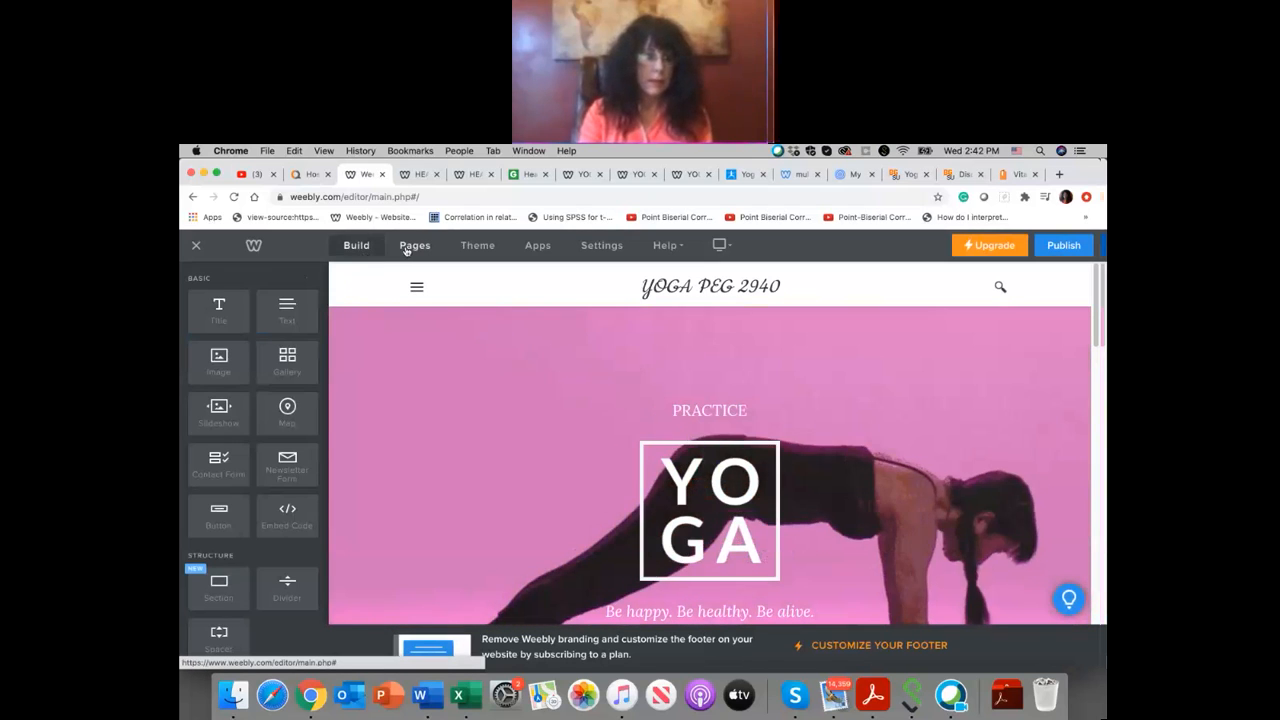
pyautogui.scroll(-2, 294, 310)
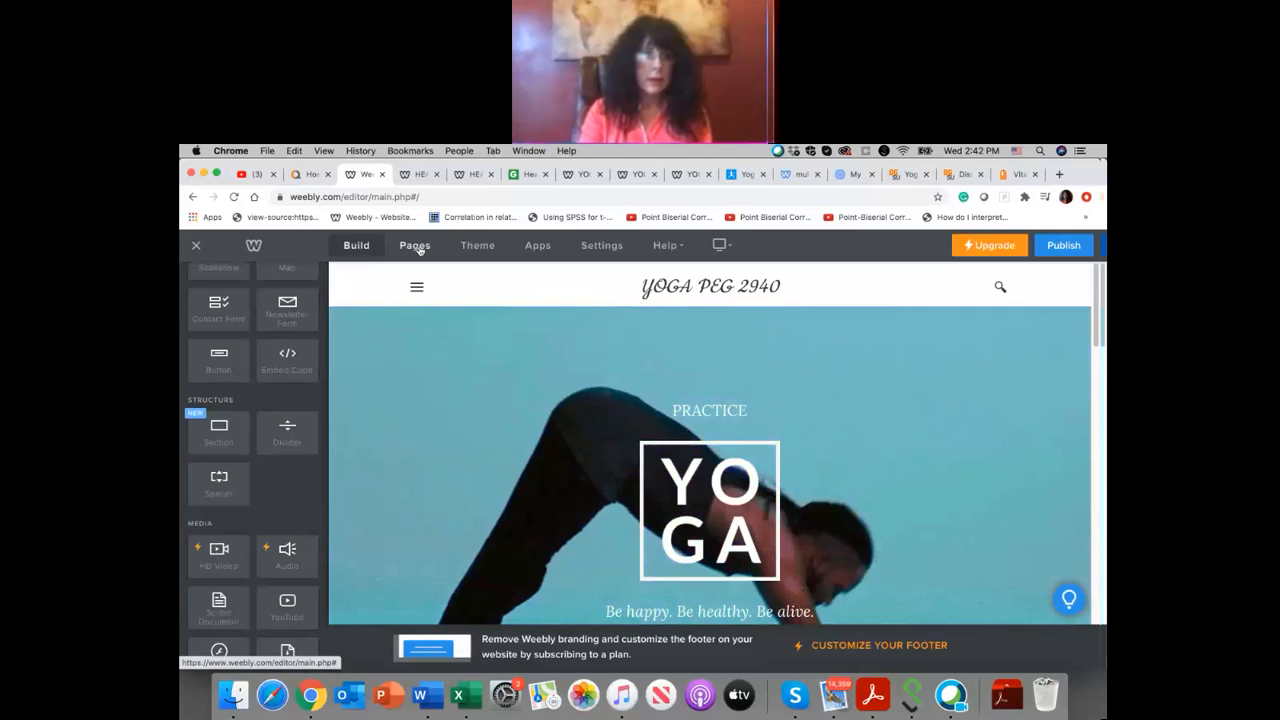
pyautogui.click(417, 245)
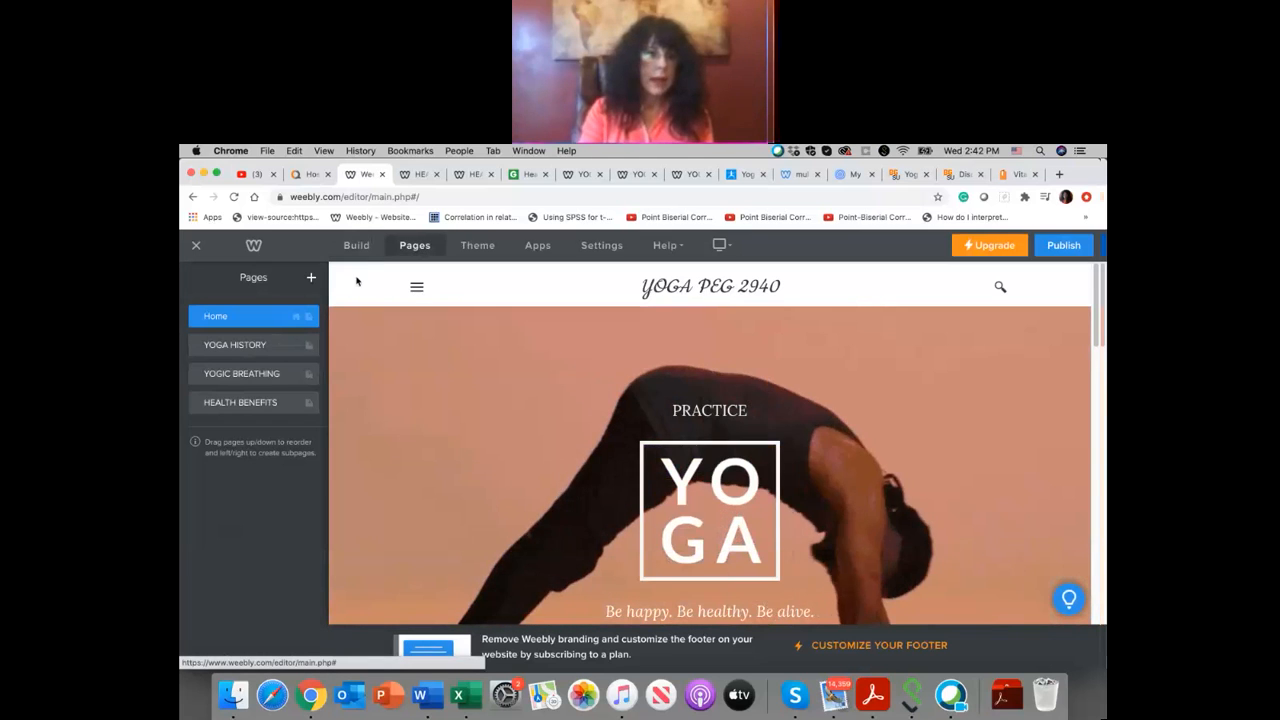
# Step: Add a new external page to the site
pyautogui.click(311, 278)
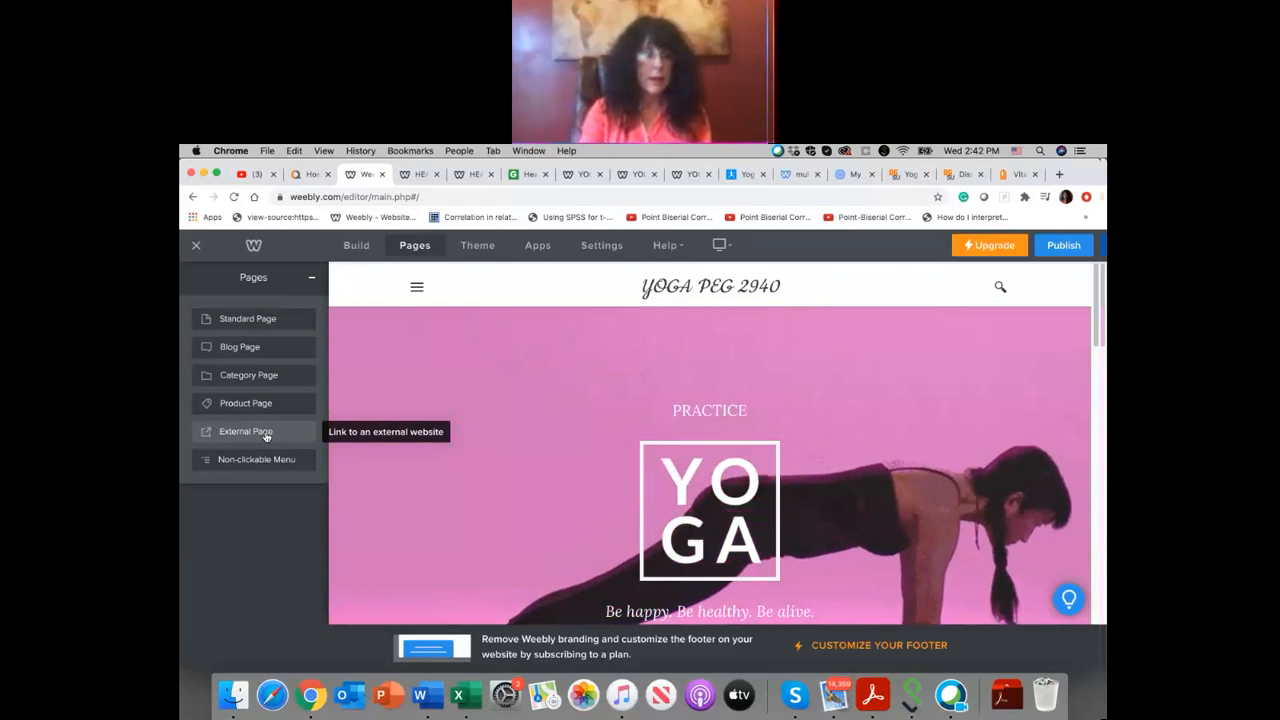
pyautogui.click(266, 435)
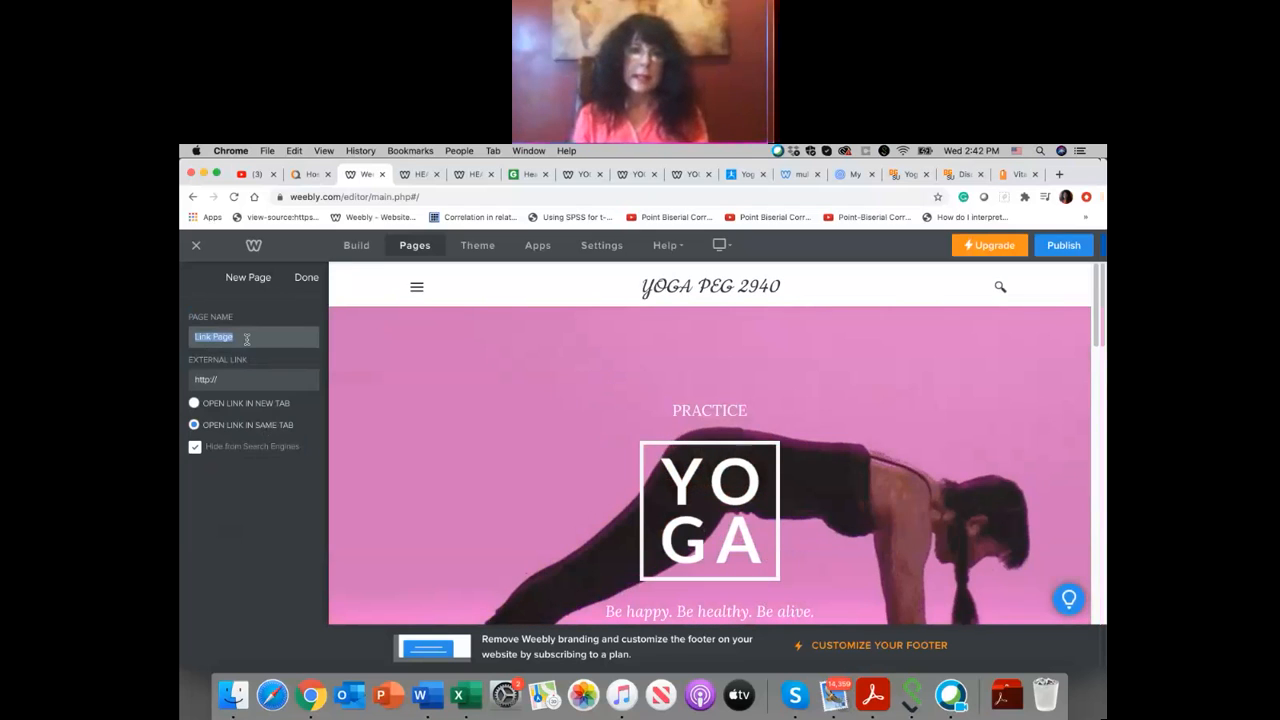
# Step: Load the existing yoga course site in the second Health Benefits browser tab and follow its ASSIGNMENTS M/W 12:30 link to the course discussions
pyautogui.click(470, 175)
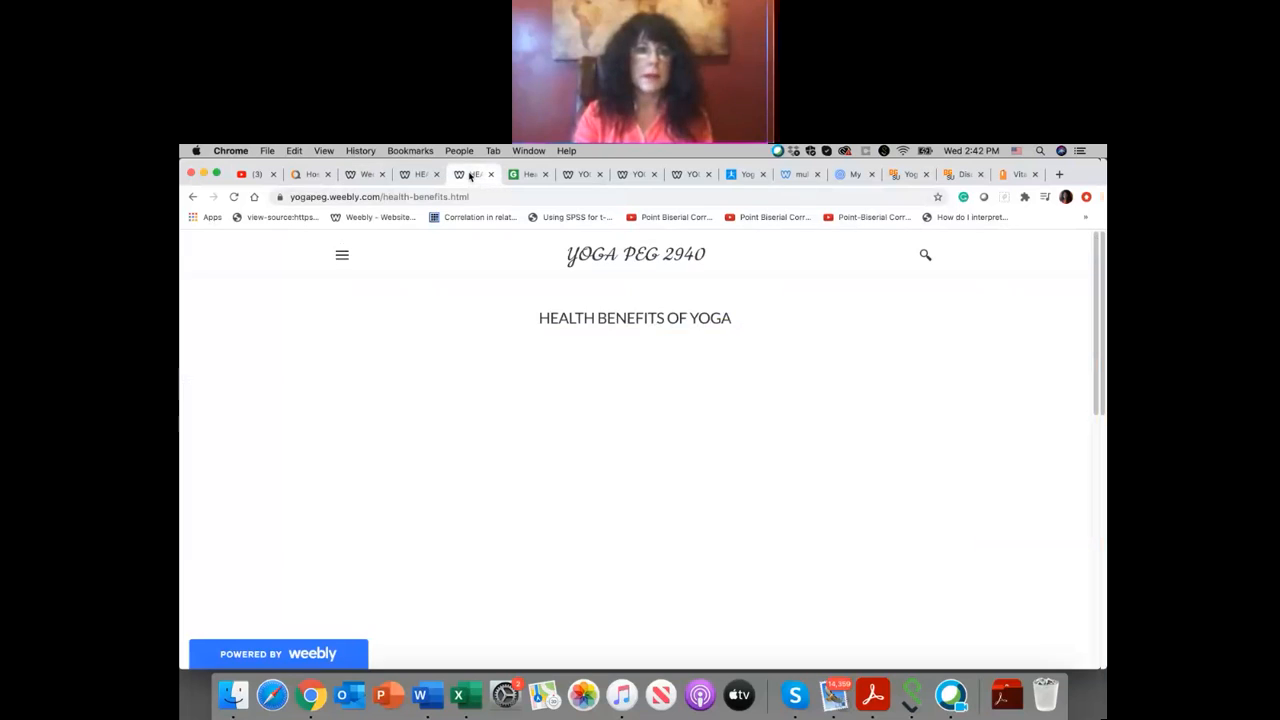
pyautogui.click(475, 197)
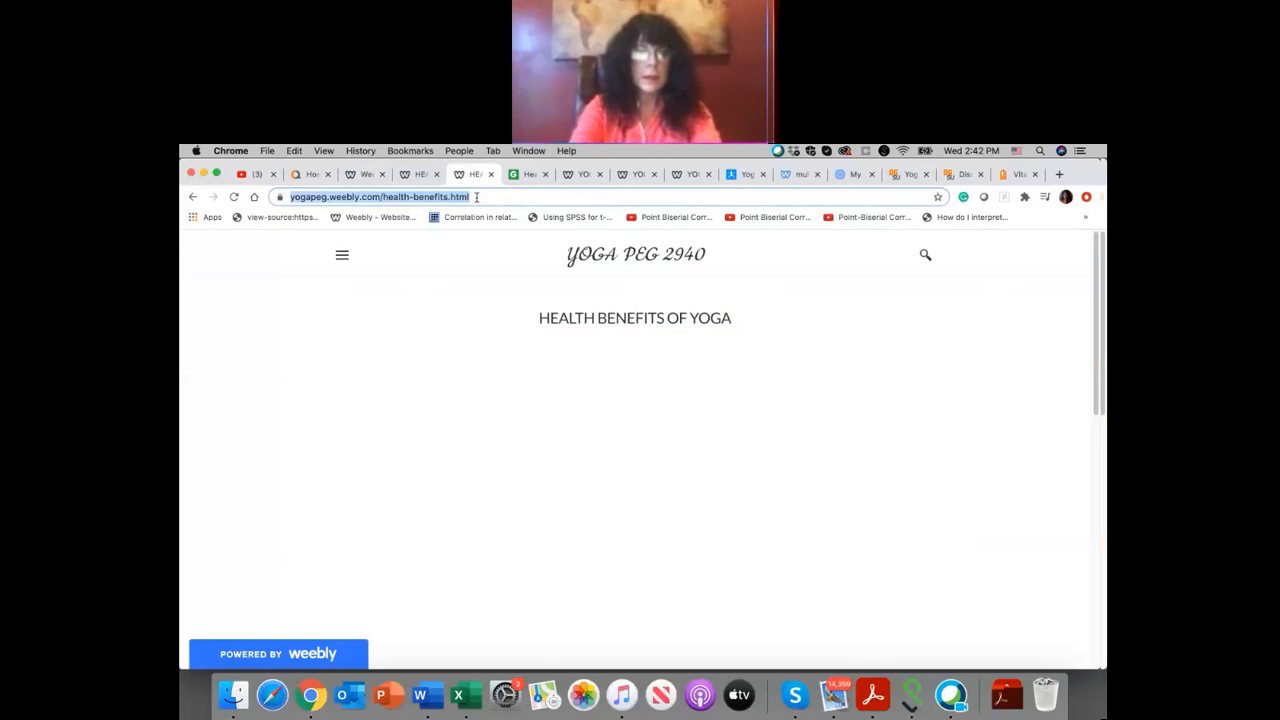
pyautogui.write('www.')
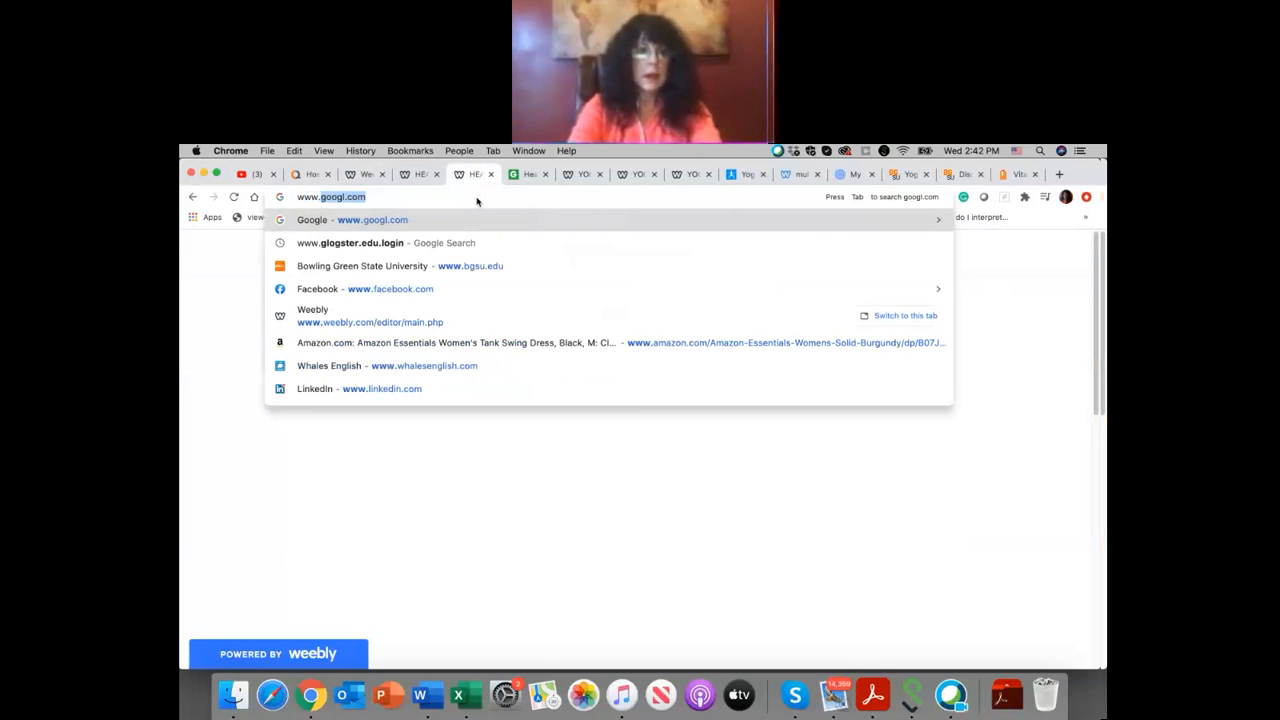
pyautogui.write('roby')
pyautogui.press('Return')
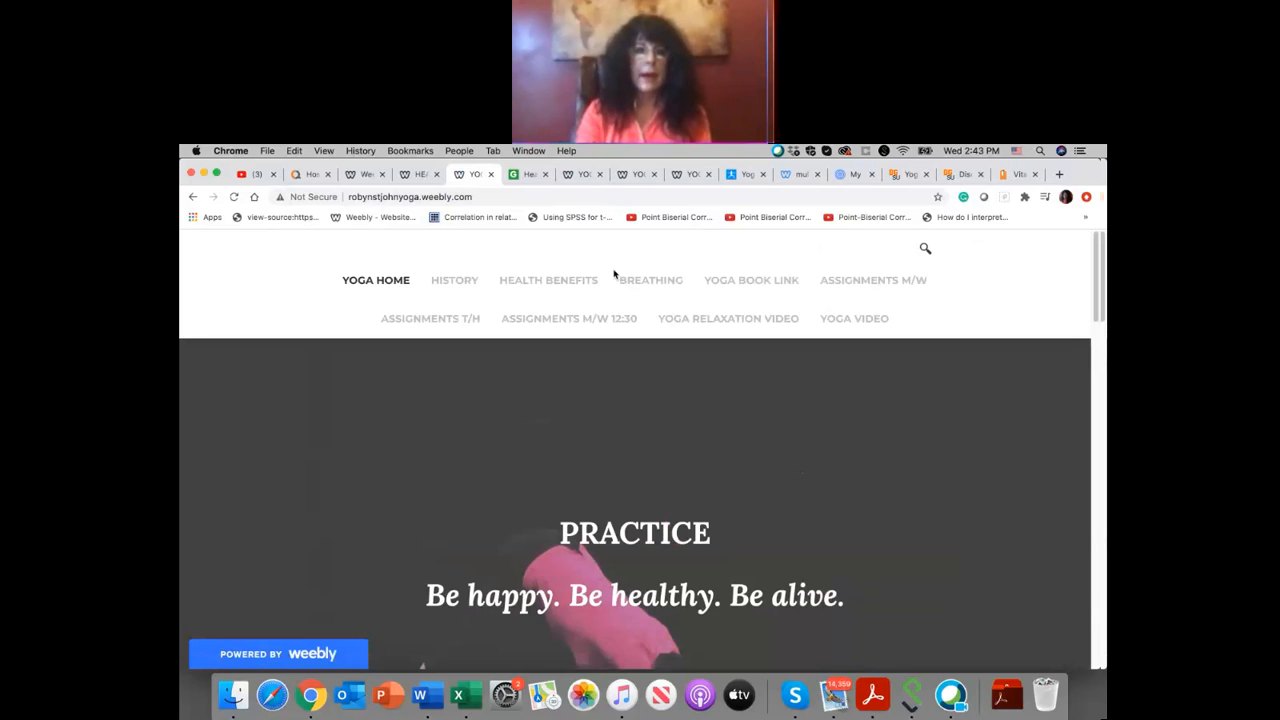
pyautogui.click(567, 320)
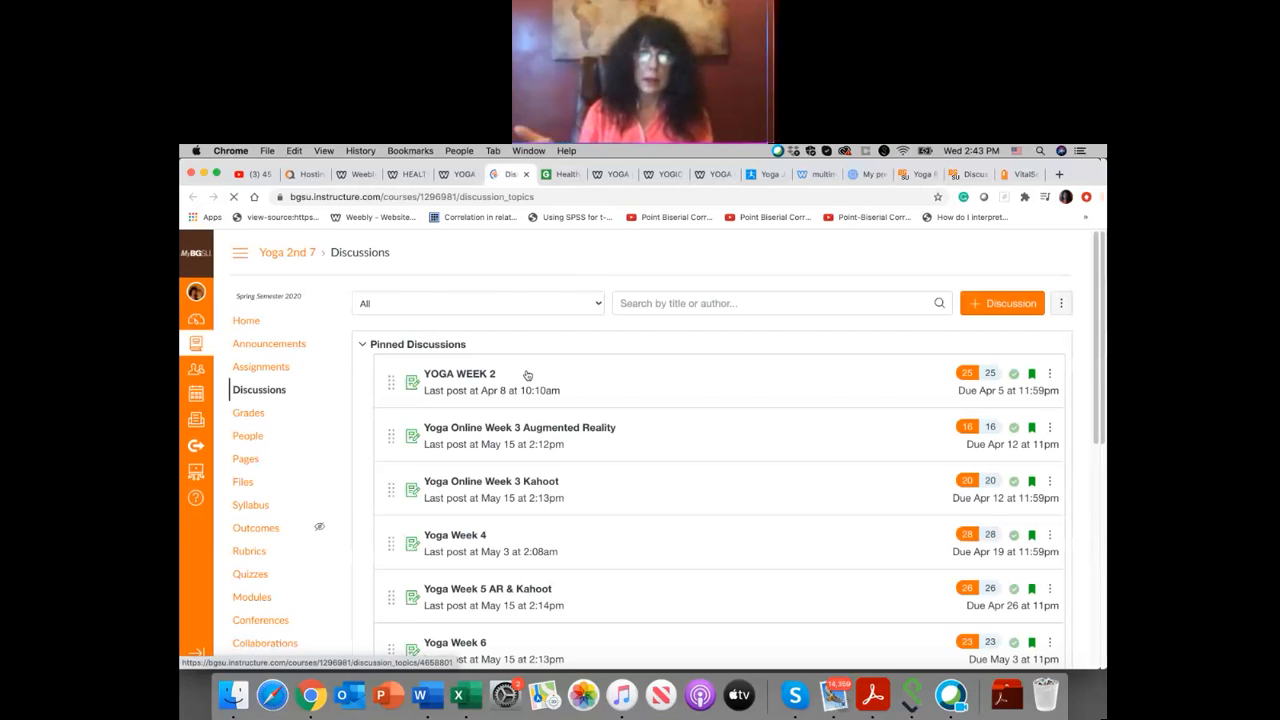
pyautogui.click(527, 375)
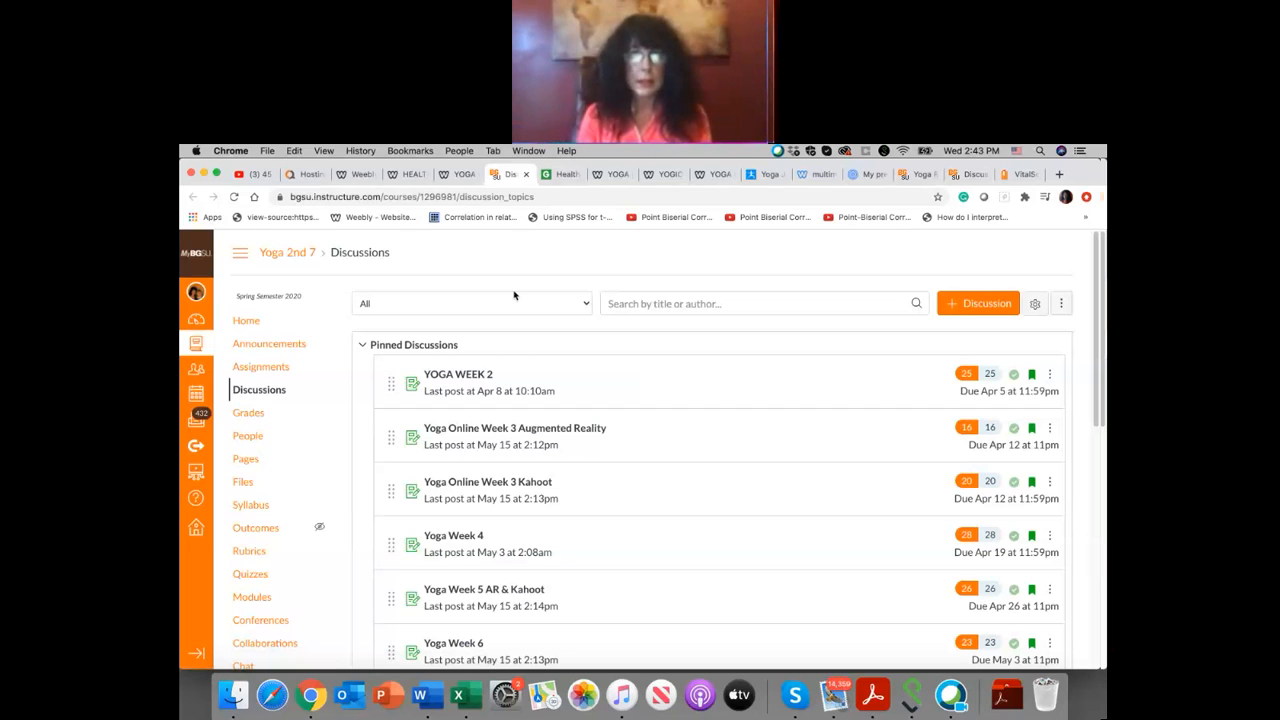
# Step: Return to the Weebly editor and name the new external page ASSIGNMENTS
pyautogui.click(462, 175)
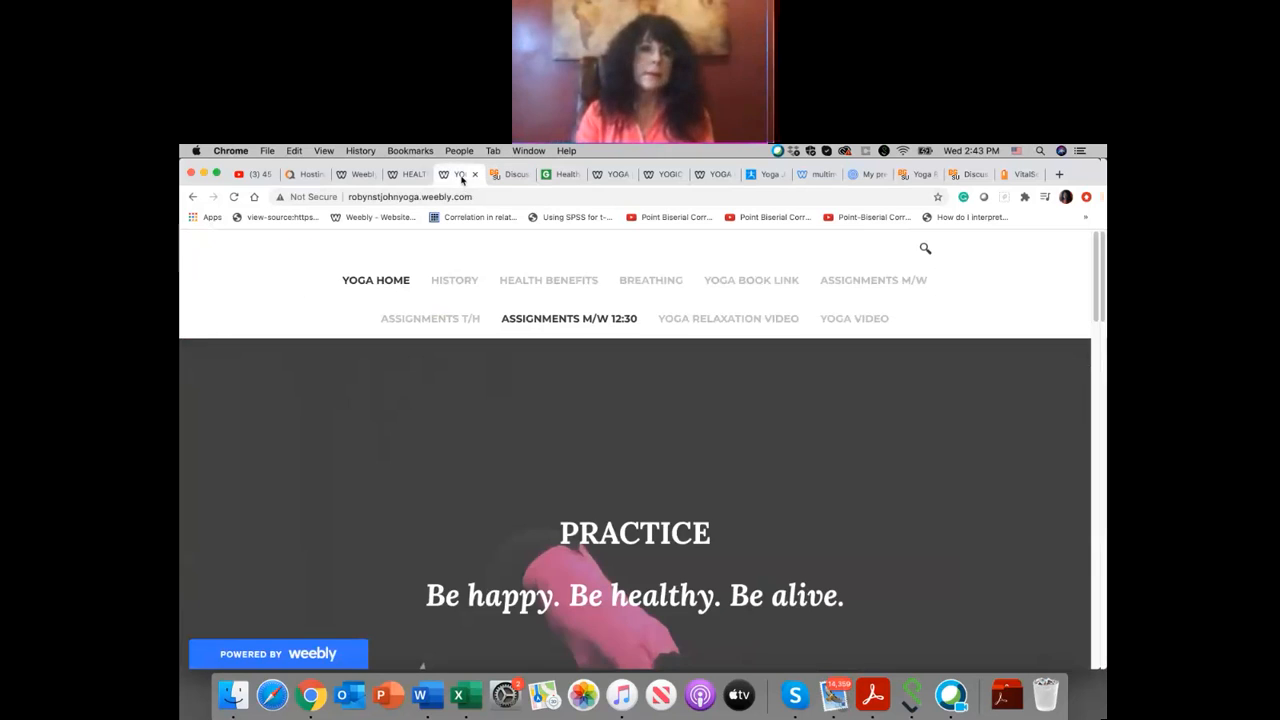
pyautogui.click(414, 175)
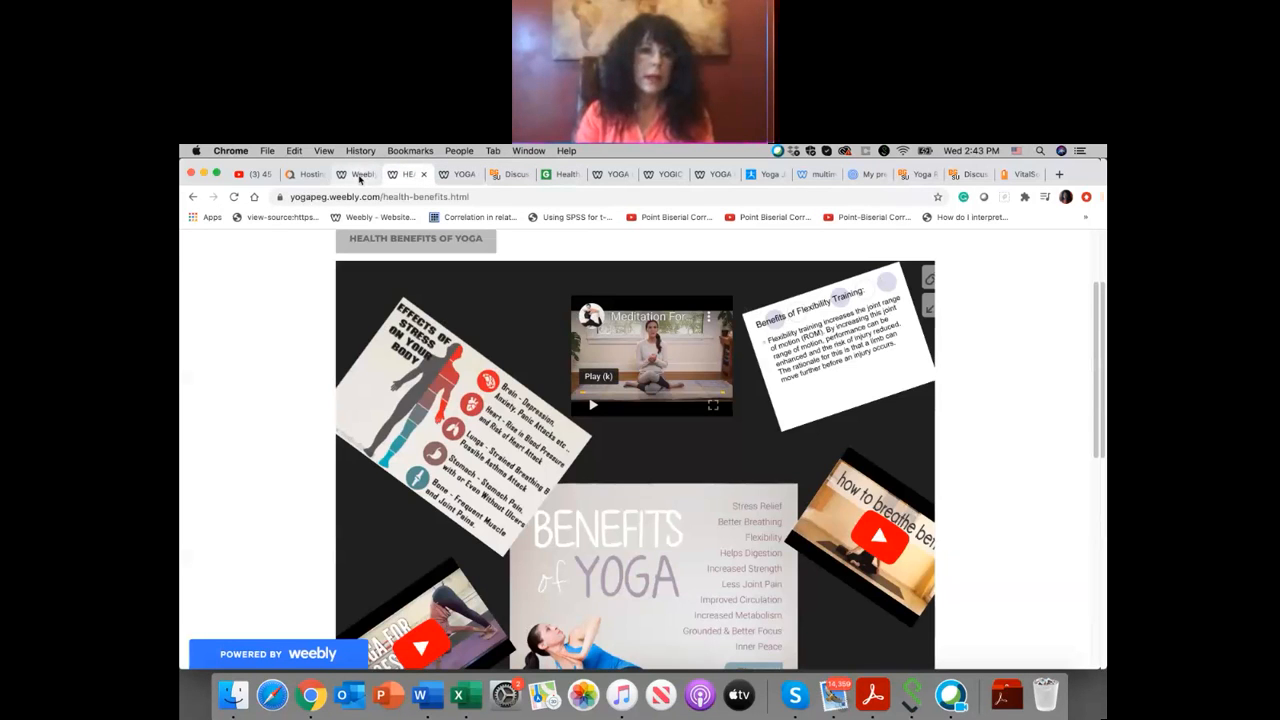
pyautogui.click(359, 175)
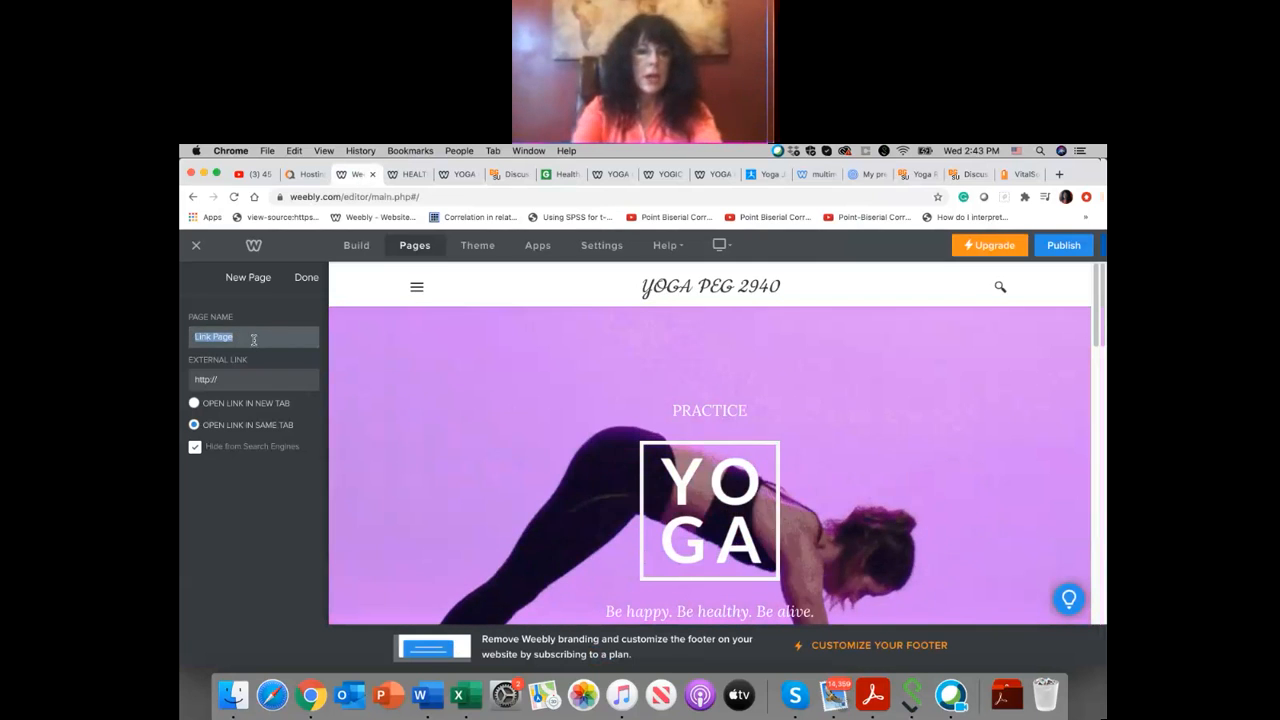
pyautogui.write('A')
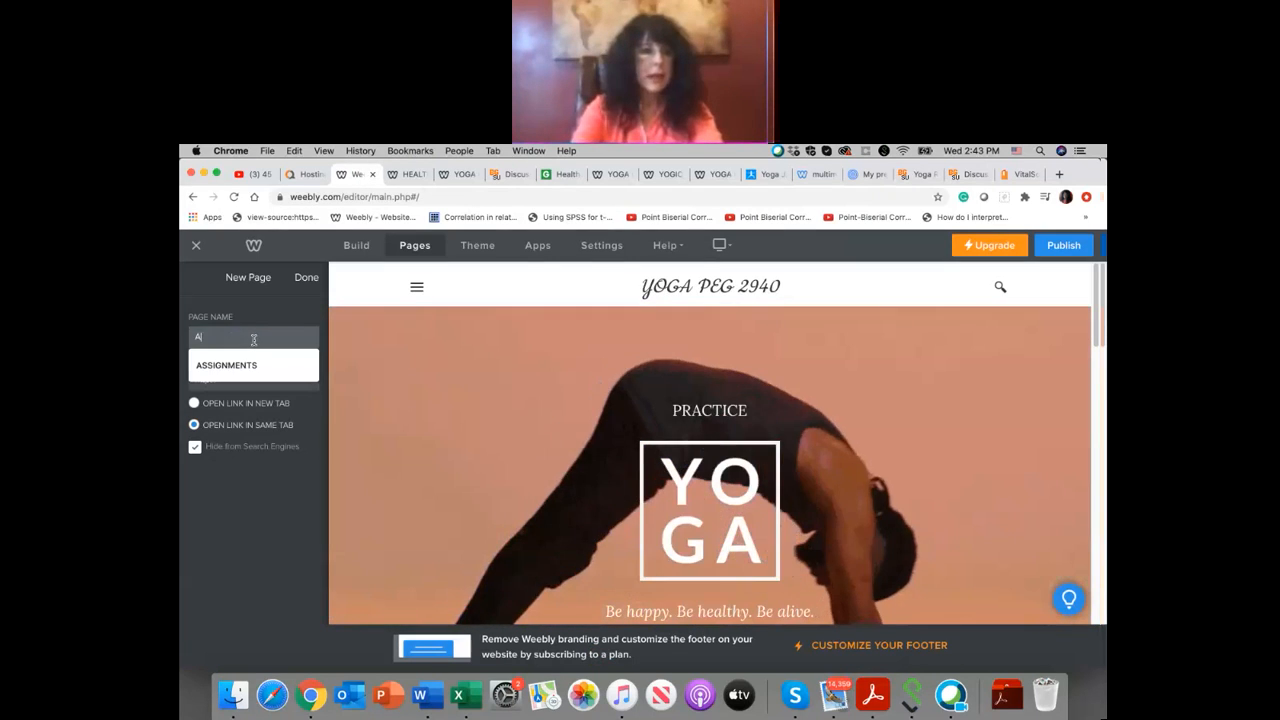
pyautogui.click(255, 365)
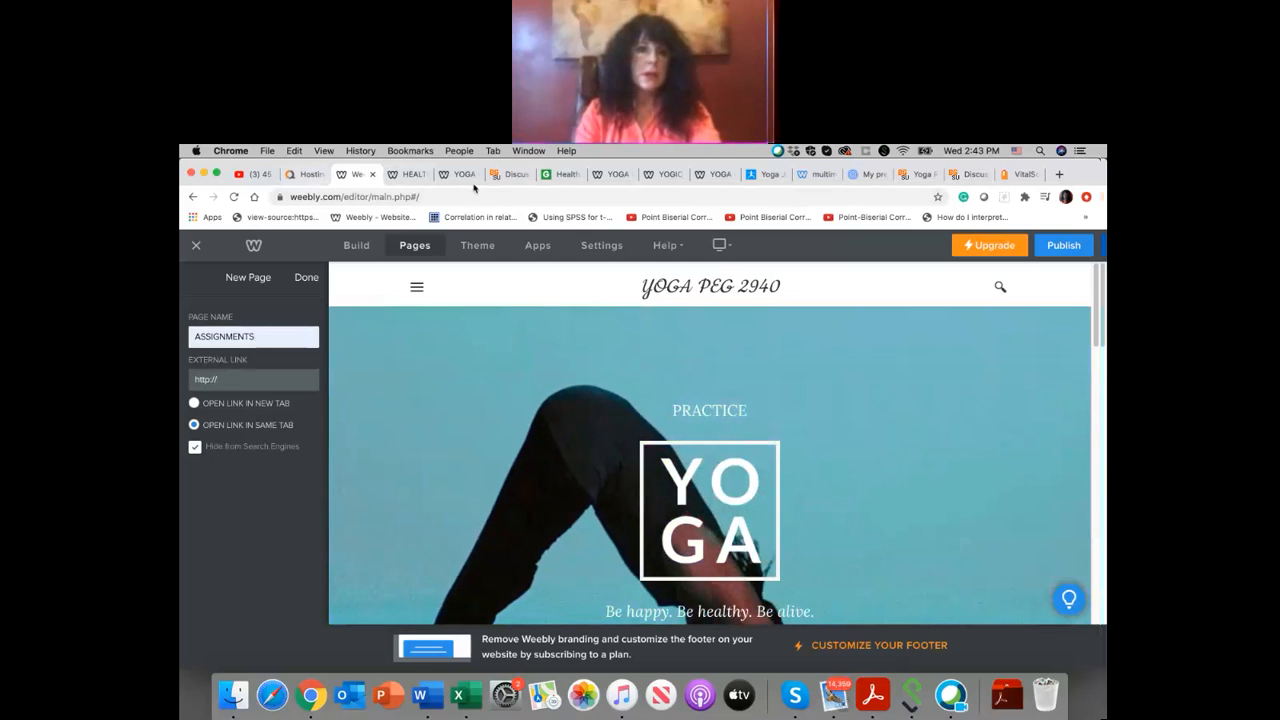
# Step: Copy the Yoga 2nd 7 Discussions page address into the ASSIGNMENTS page's external link, set to open in a new tab, and save the page
pyautogui.click(513, 175)
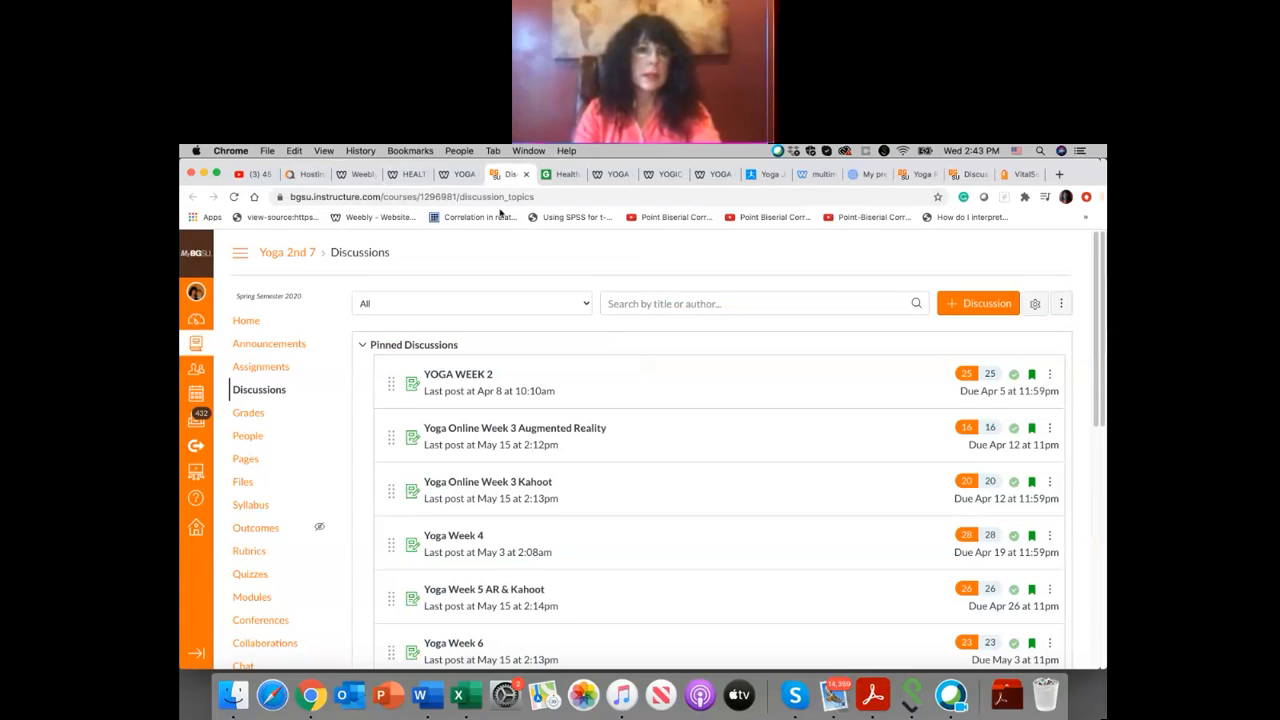
pyautogui.click(501, 197)
pyautogui.rightClick(502, 197)
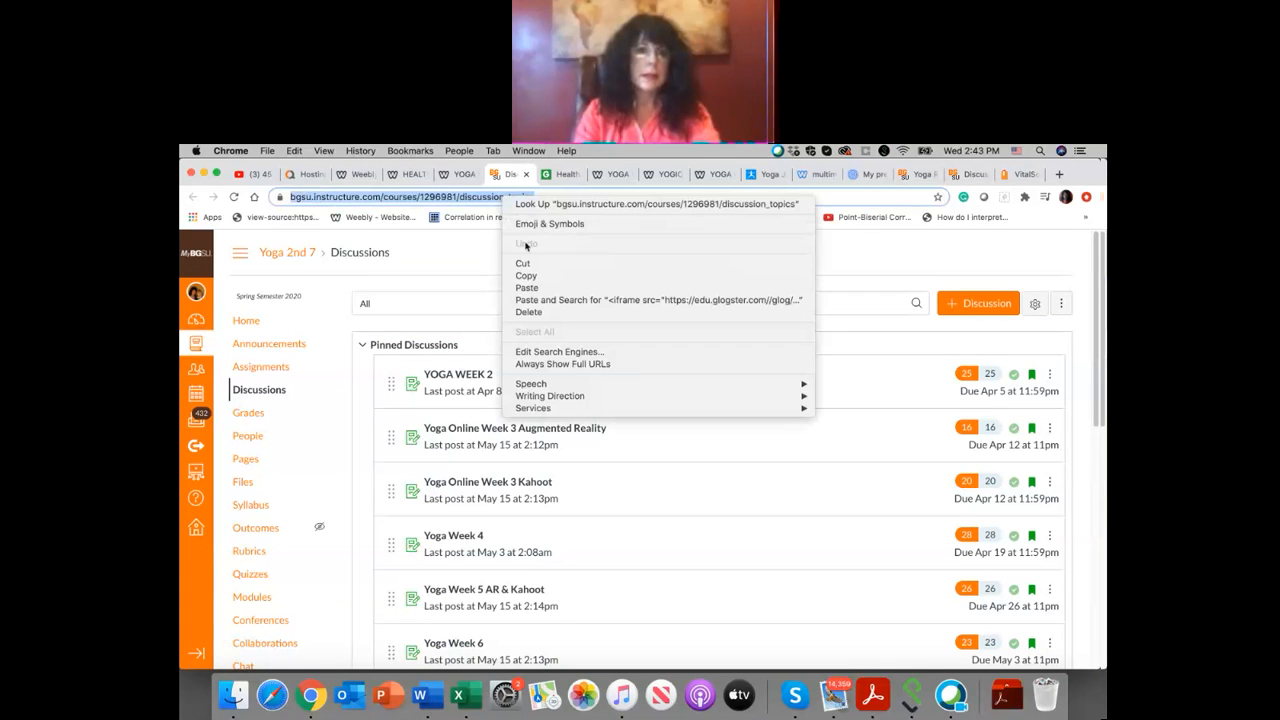
pyautogui.click(537, 277)
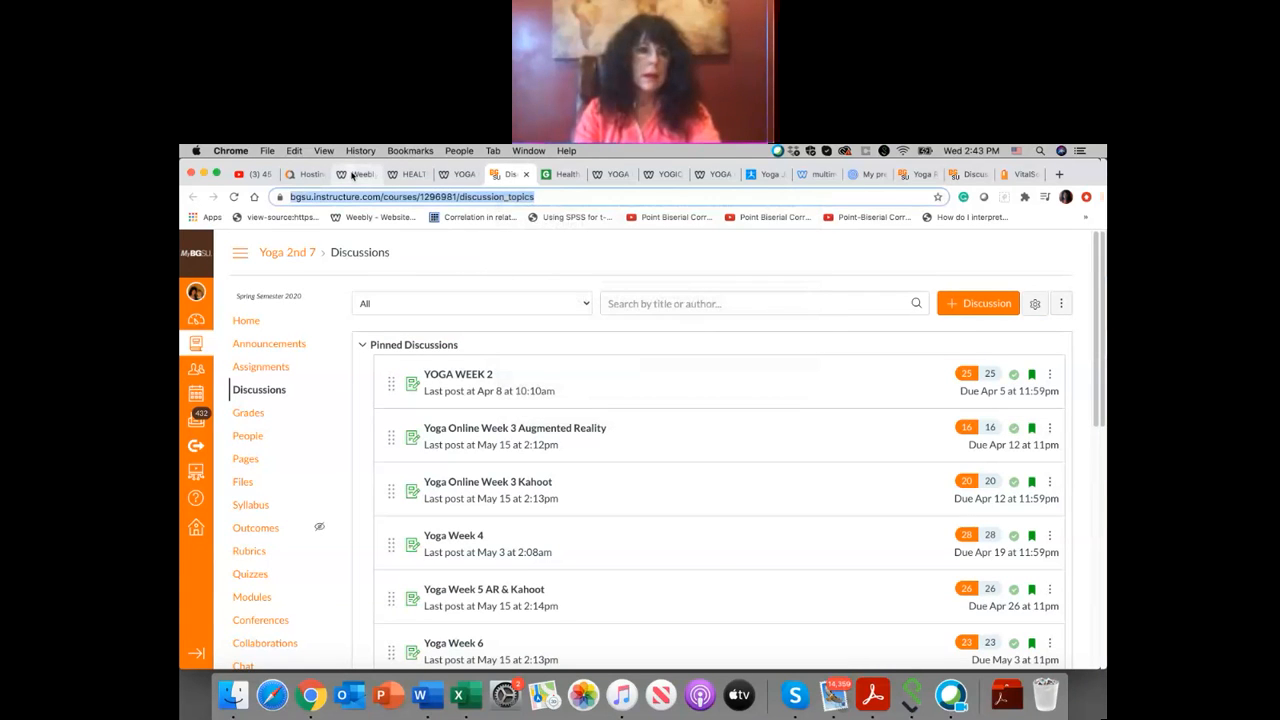
pyautogui.click(352, 175)
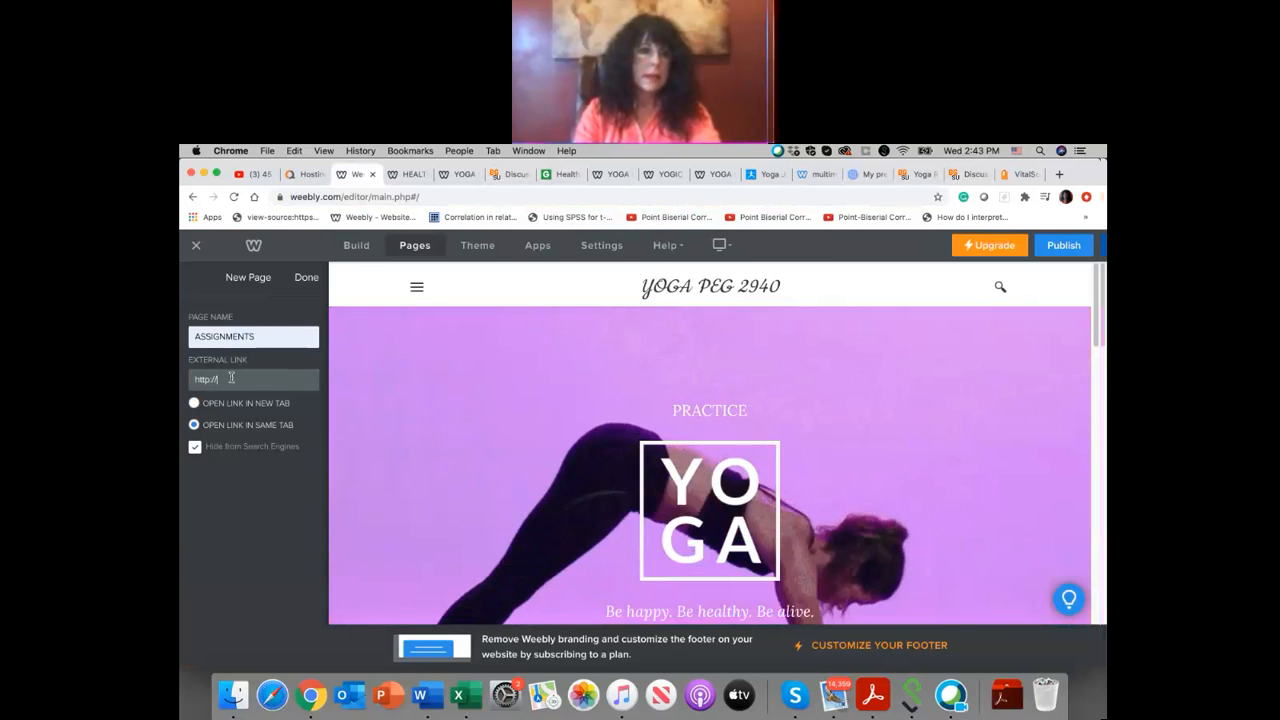
pyautogui.rightClick(232, 378)
pyautogui.click(274, 481)
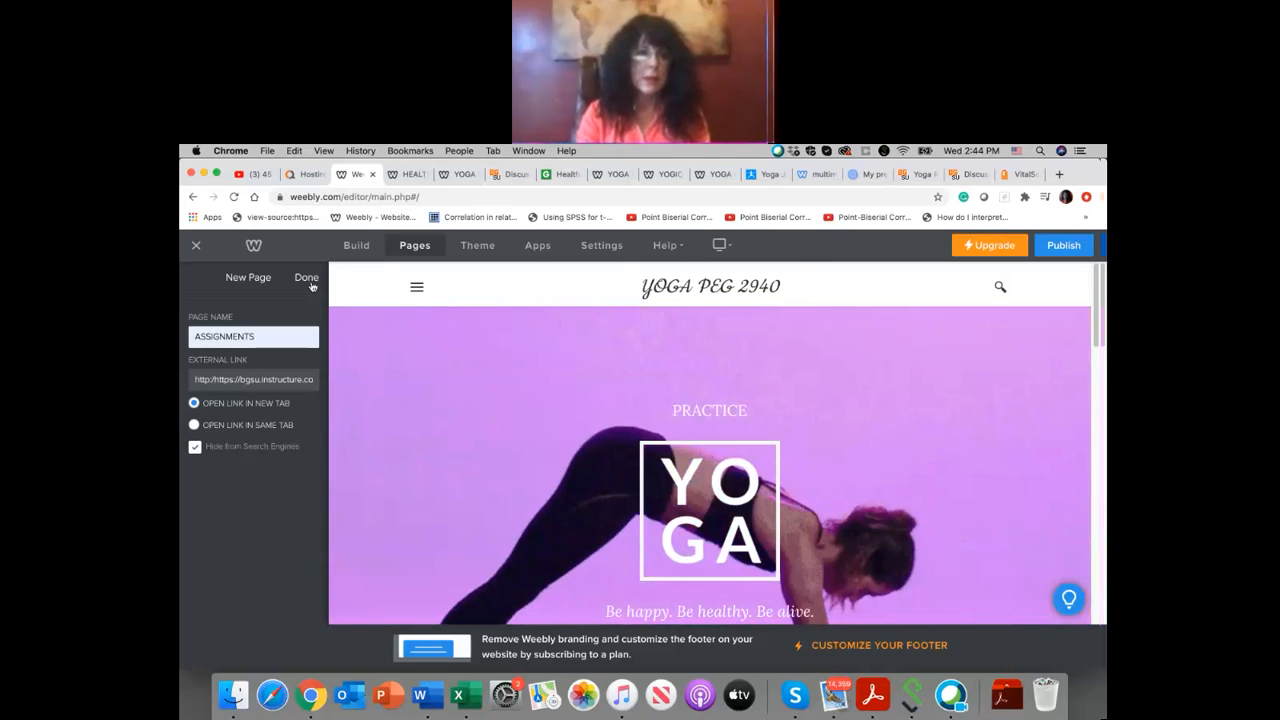
pyautogui.click(309, 280)
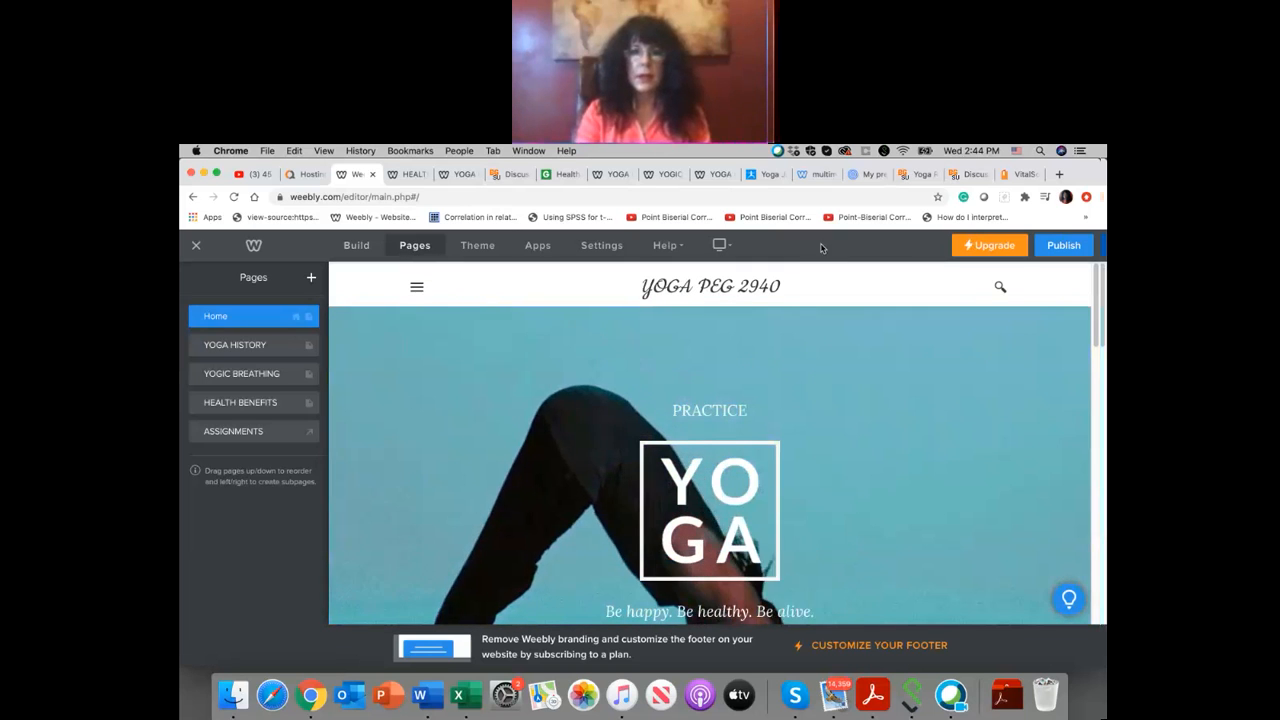
# Step: Publish the site and test the ASSIGNMENTS link in the live site's navigation
pyautogui.click(1068, 245)
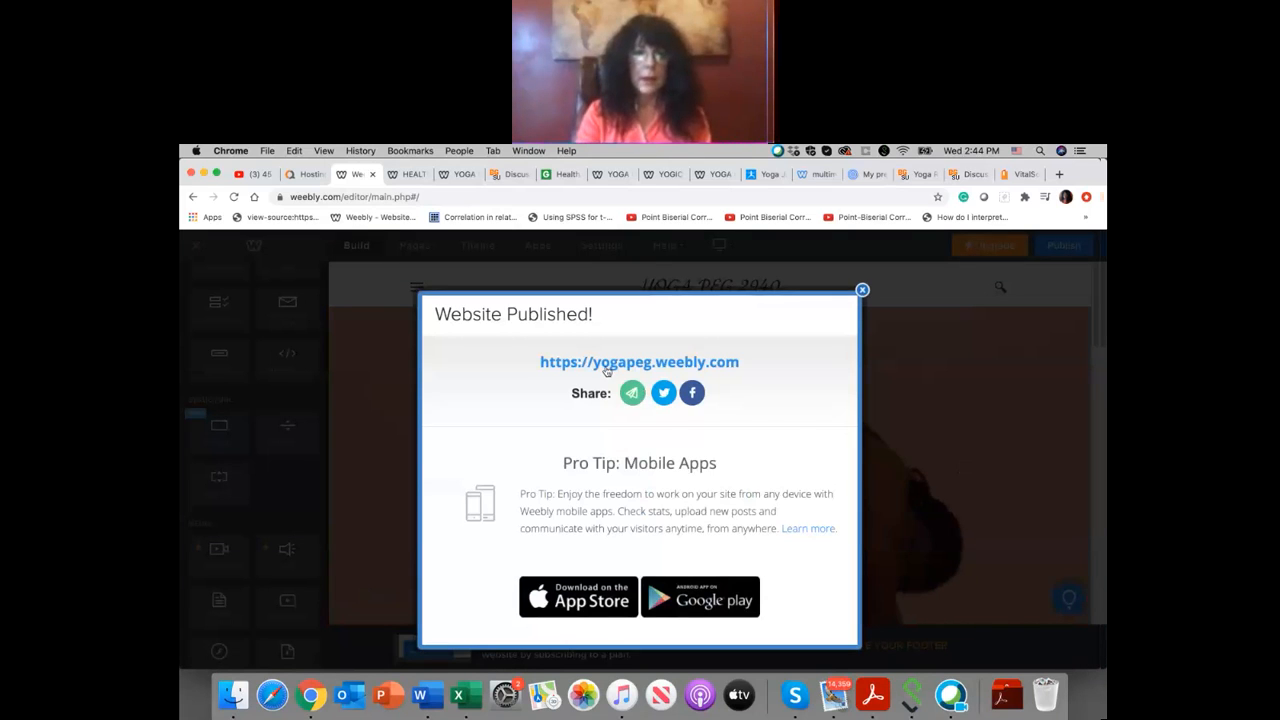
pyautogui.click(605, 365)
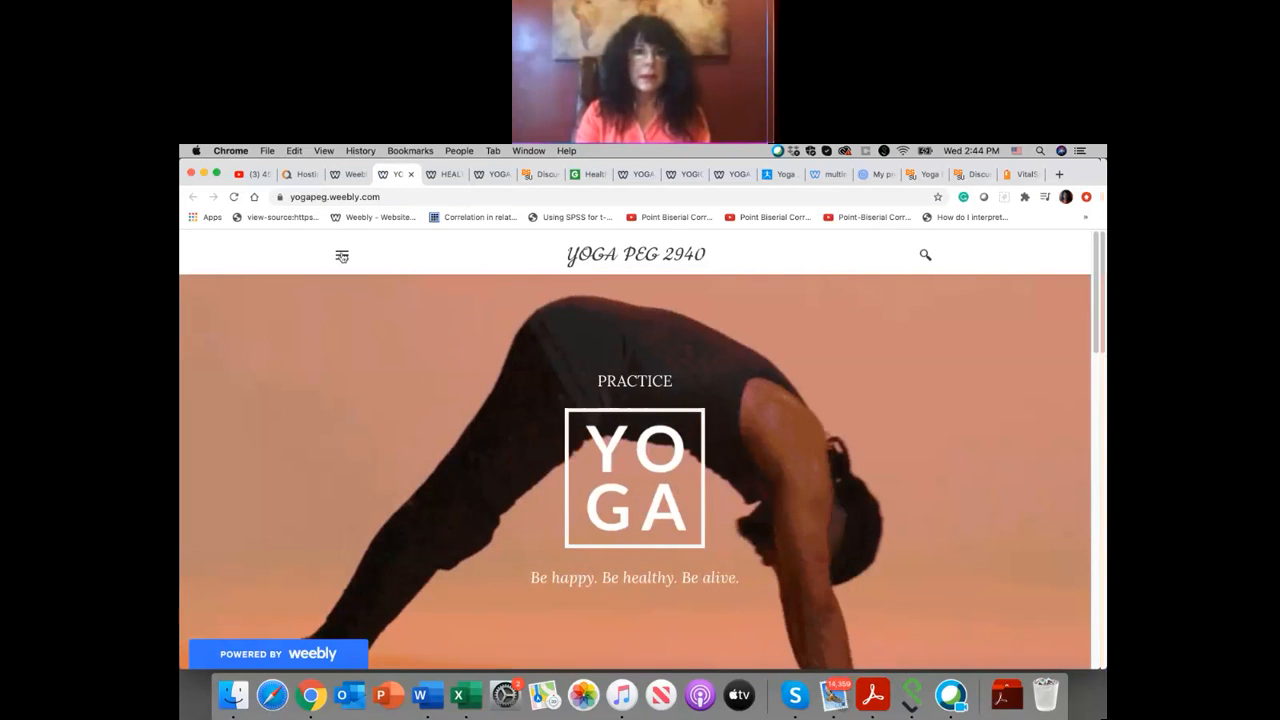
pyautogui.click(342, 257)
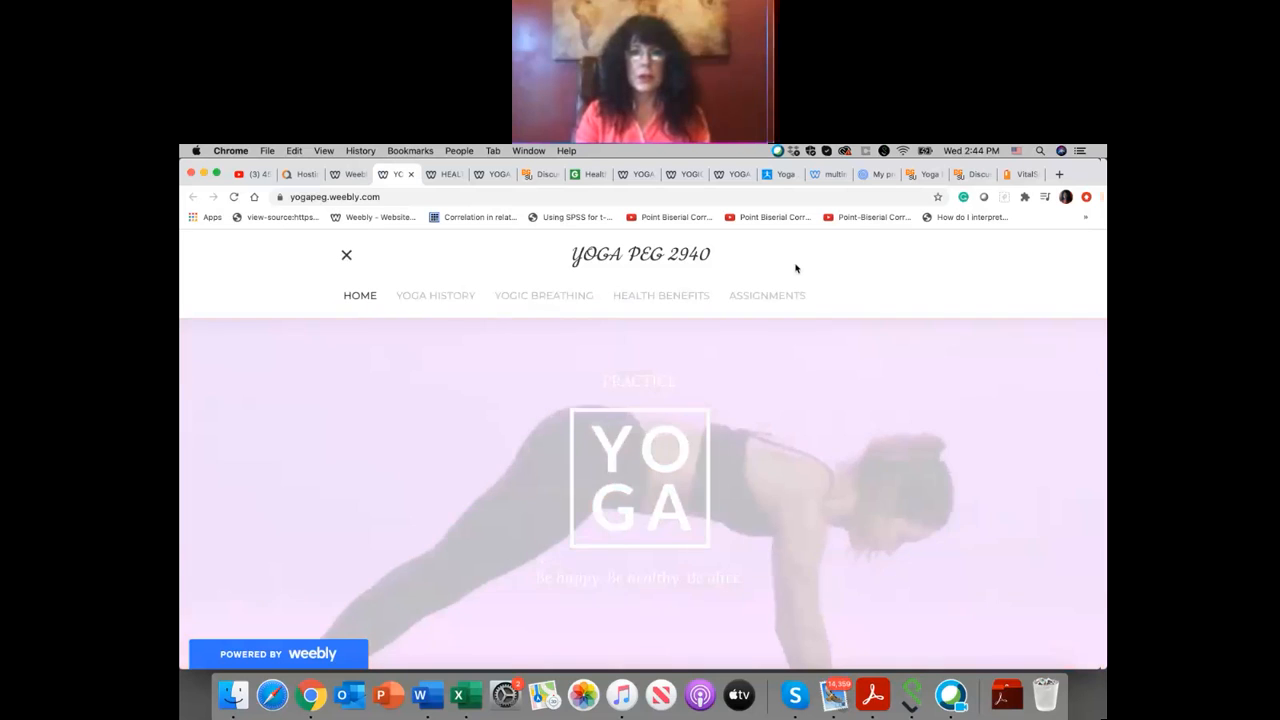
pyautogui.click(746, 299)
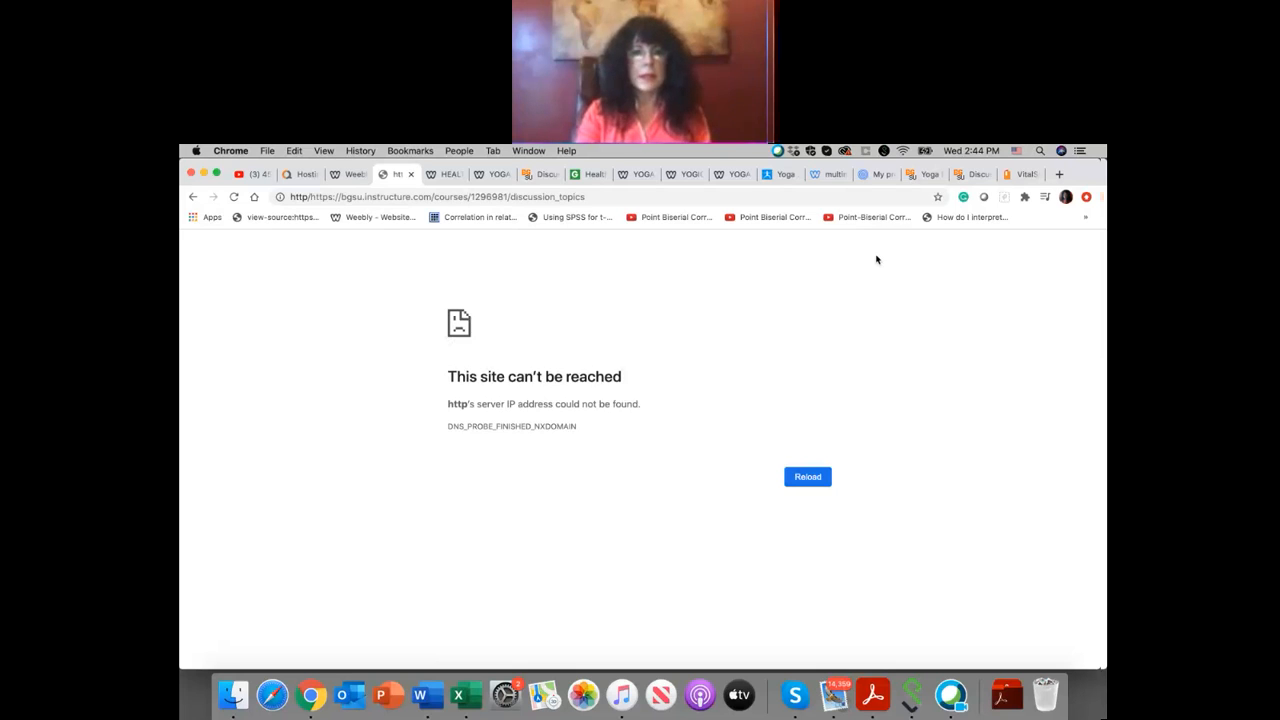
# Step: Dismiss the publishing confirmation in the editor and recheck the address that the ASSIGNMENTS link loads
pyautogui.click(352, 175)
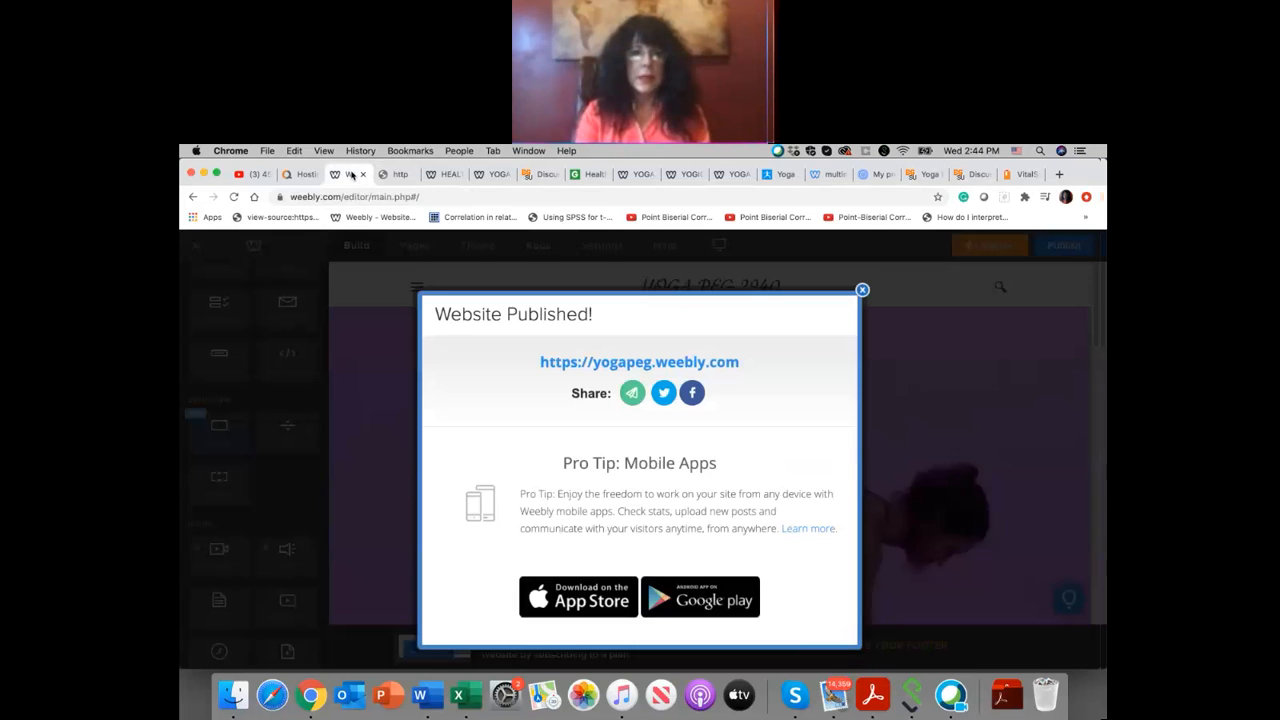
pyautogui.click(862, 291)
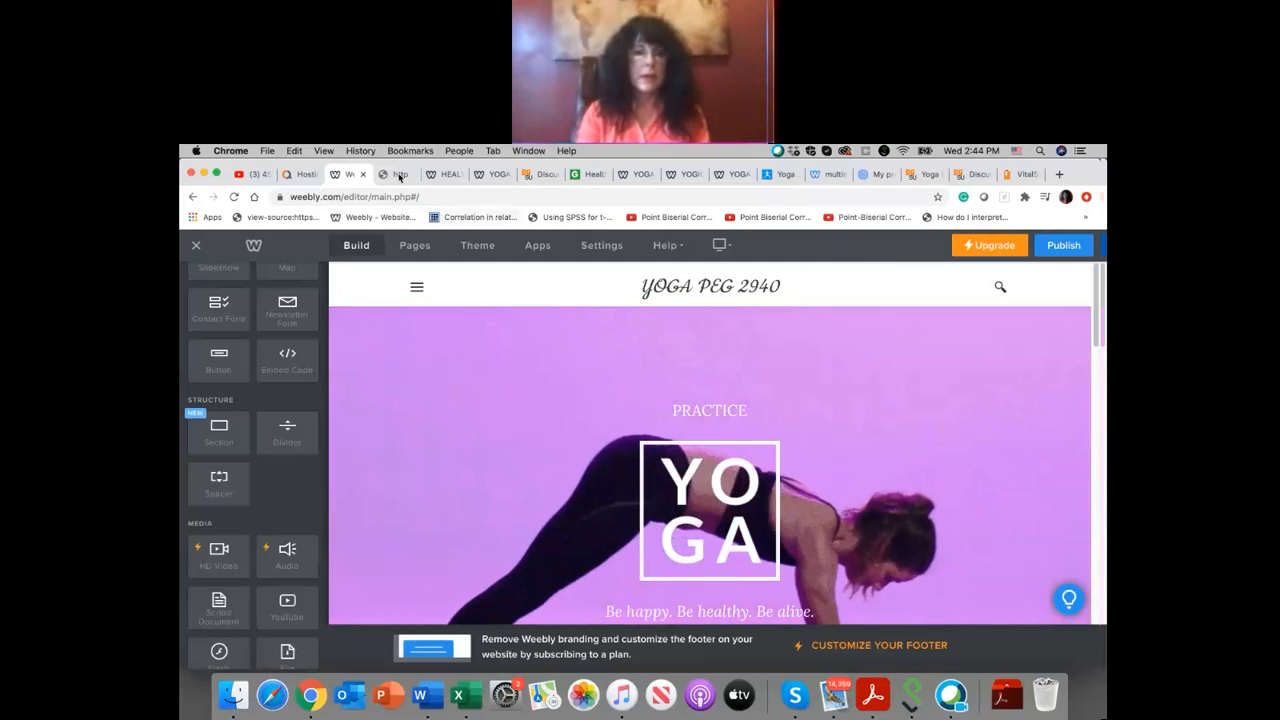
pyautogui.click(399, 175)
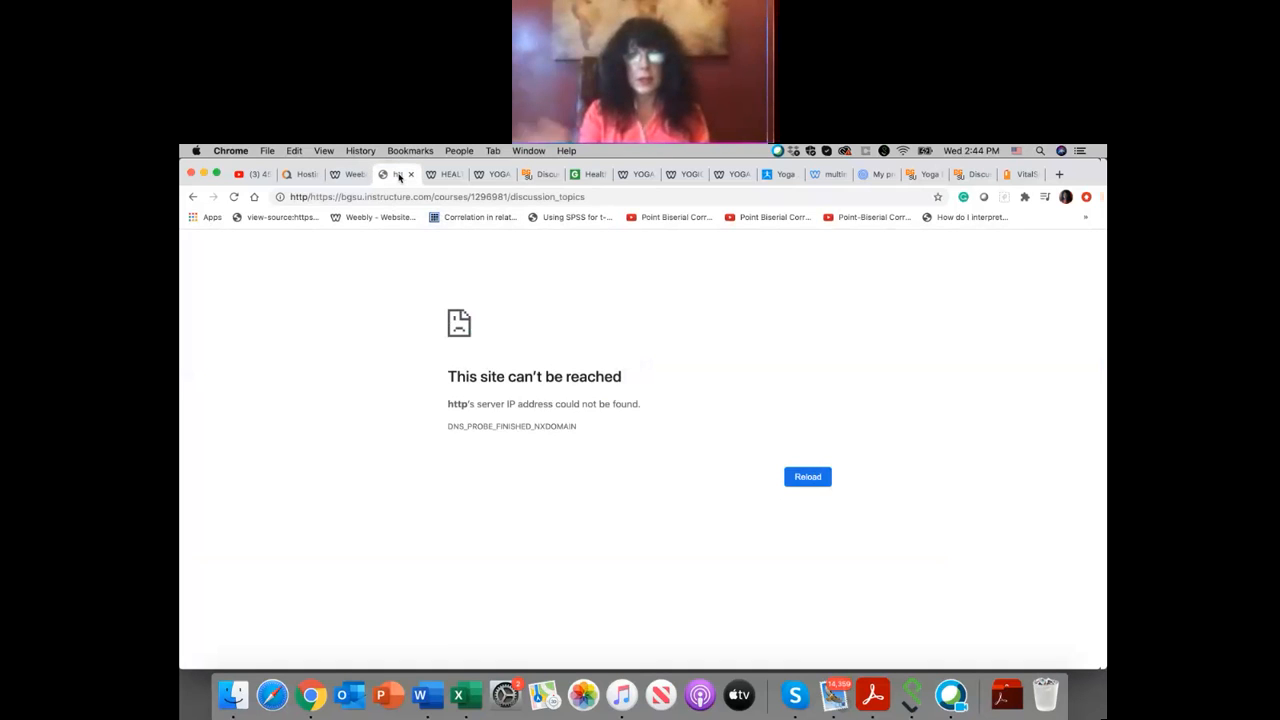
pyautogui.click(352, 175)
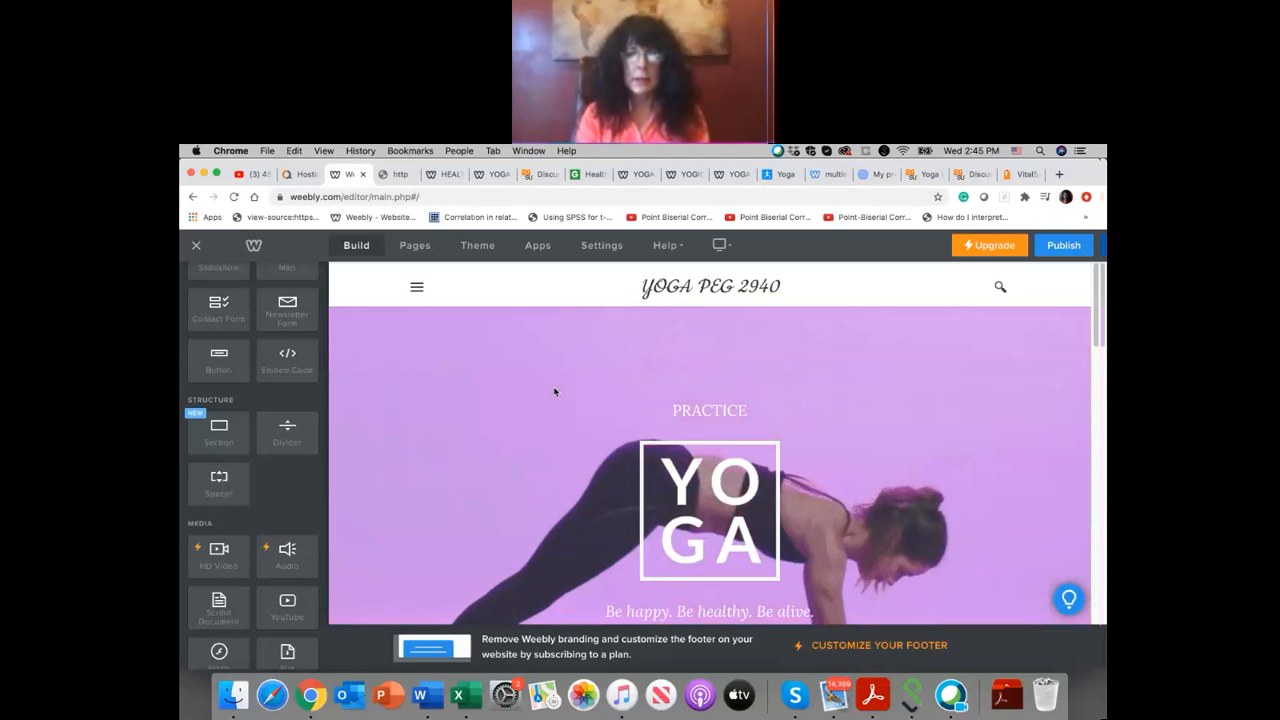
pyautogui.scroll(-10, 554, 391)
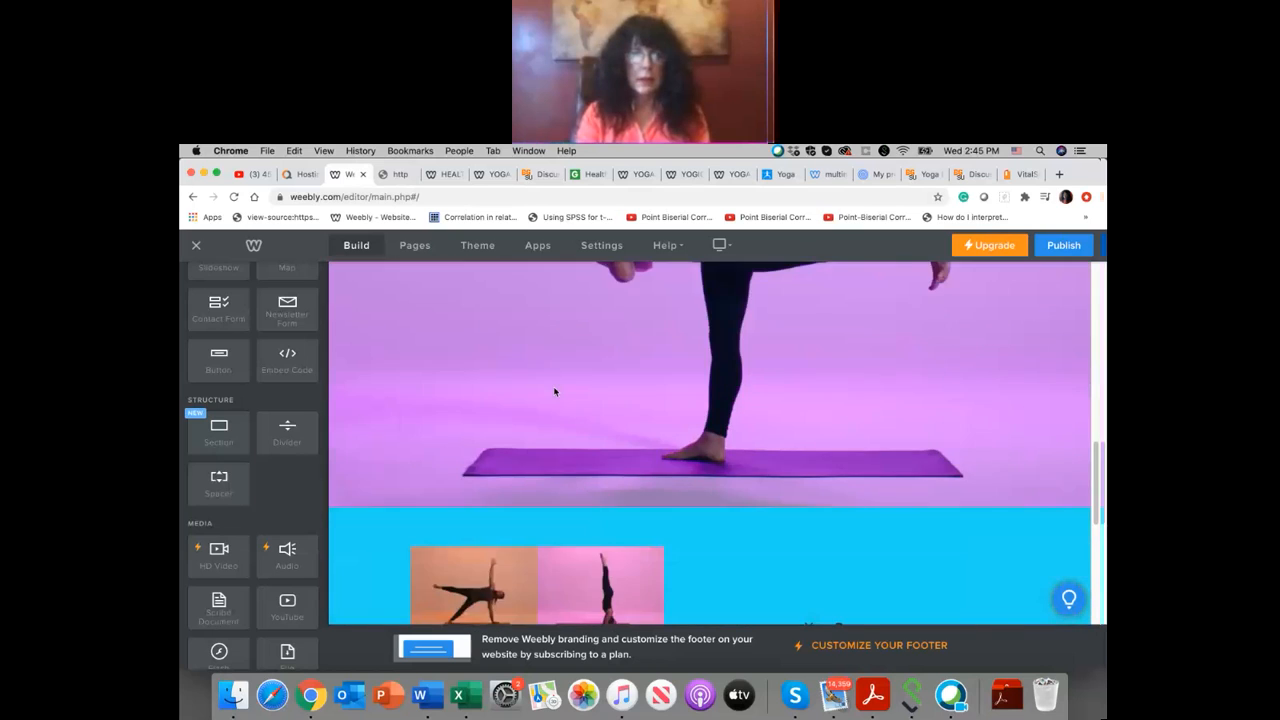
pyautogui.scroll(-5, 554, 391)
pyautogui.scroll(15, 557, 375)
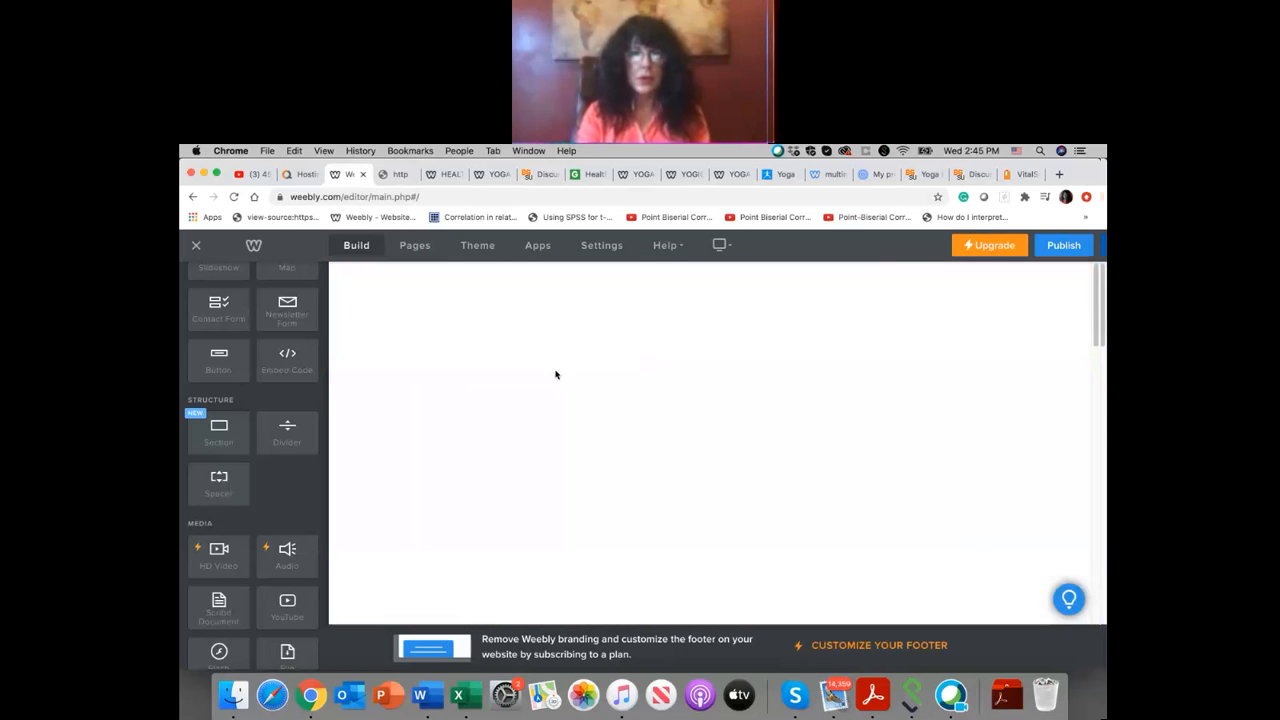